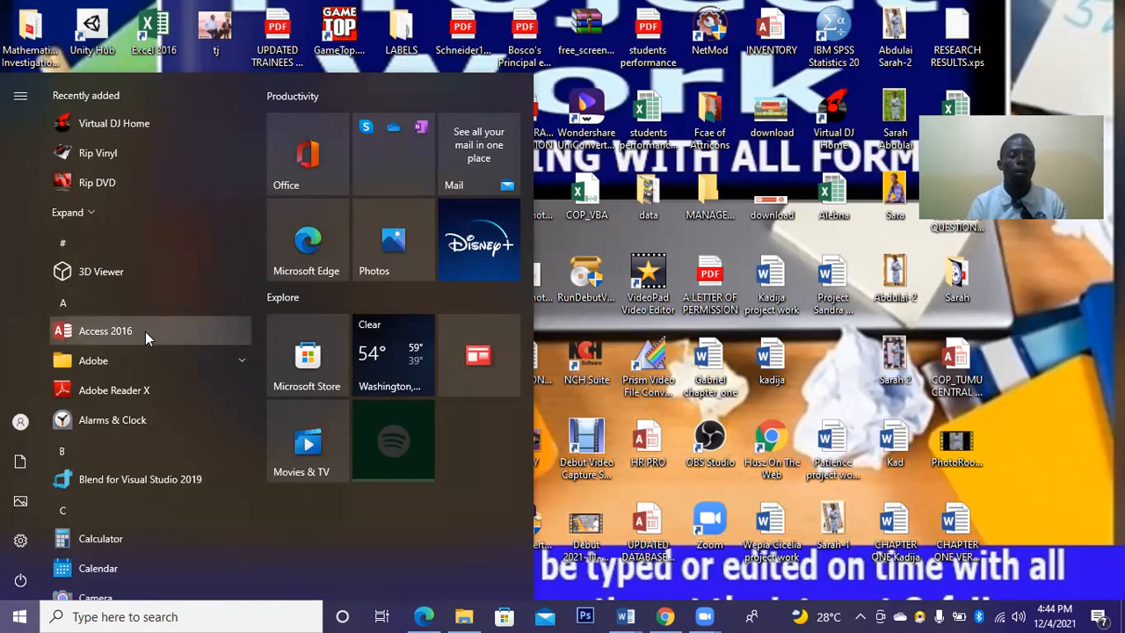
Launch Access 2016 from the Windows Start menu.
{"action": "left_click", "coordinate": [145, 332]}
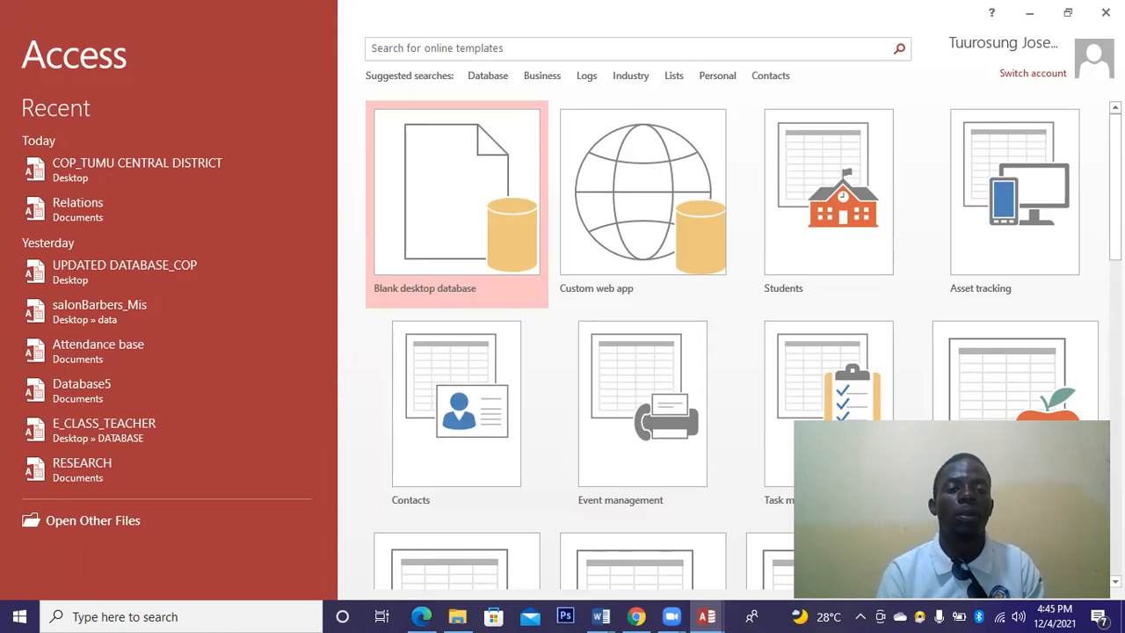
Create a new blank desktop database named Database6.
{"action": "left_click", "coordinate": [461, 240]}
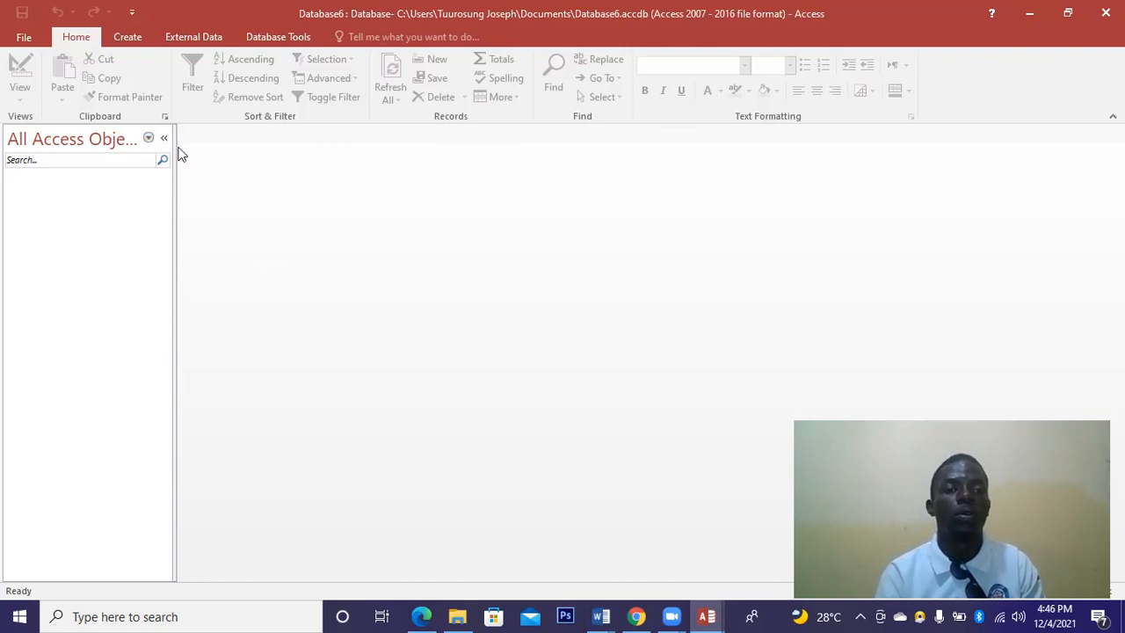
Start a new table in Table Design with a BOOKID field of Number type.
{"action": "left_click", "coordinate": [123, 38]}
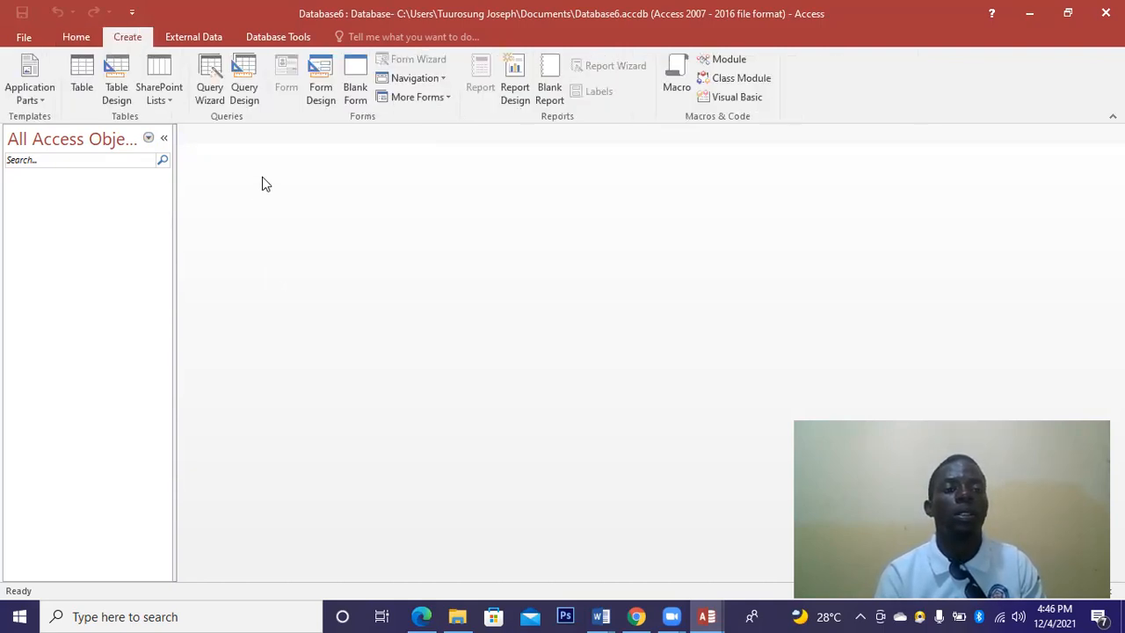
{"action": "left_click", "coordinate": [117, 85]}
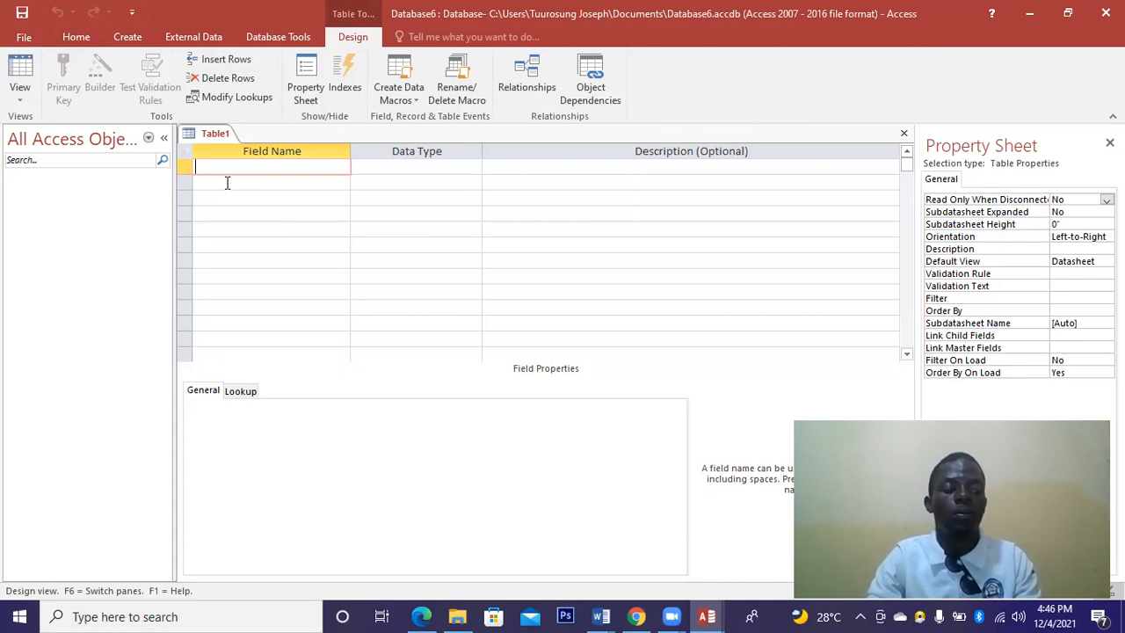
{"action": "type", "text": "BOOKID"}
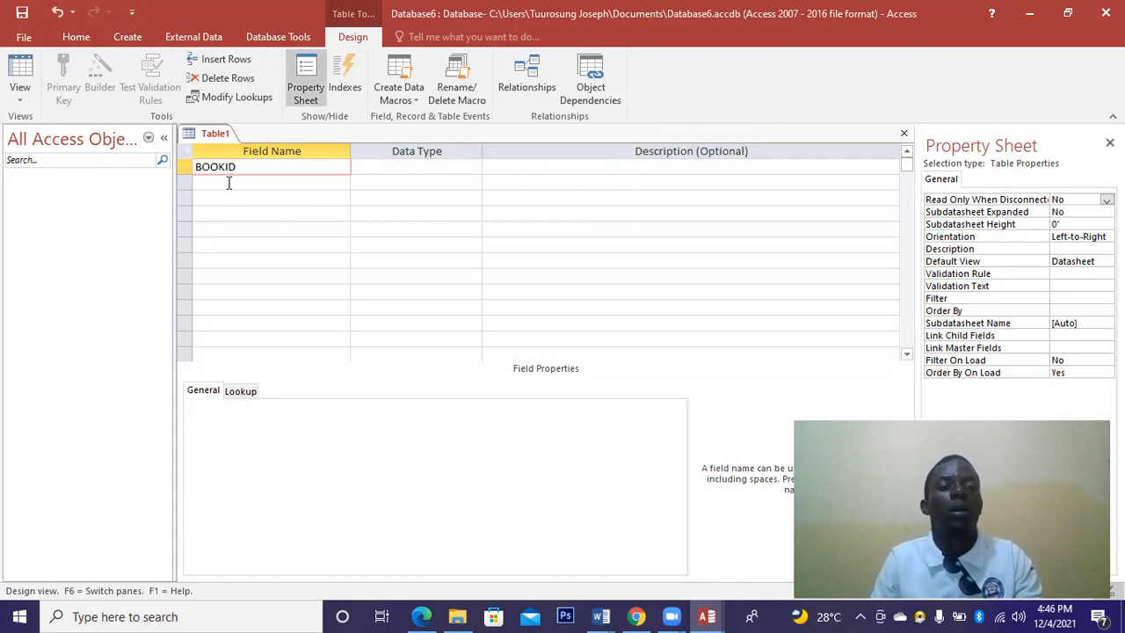
{"action": "left_click", "coordinate": [387, 168]}
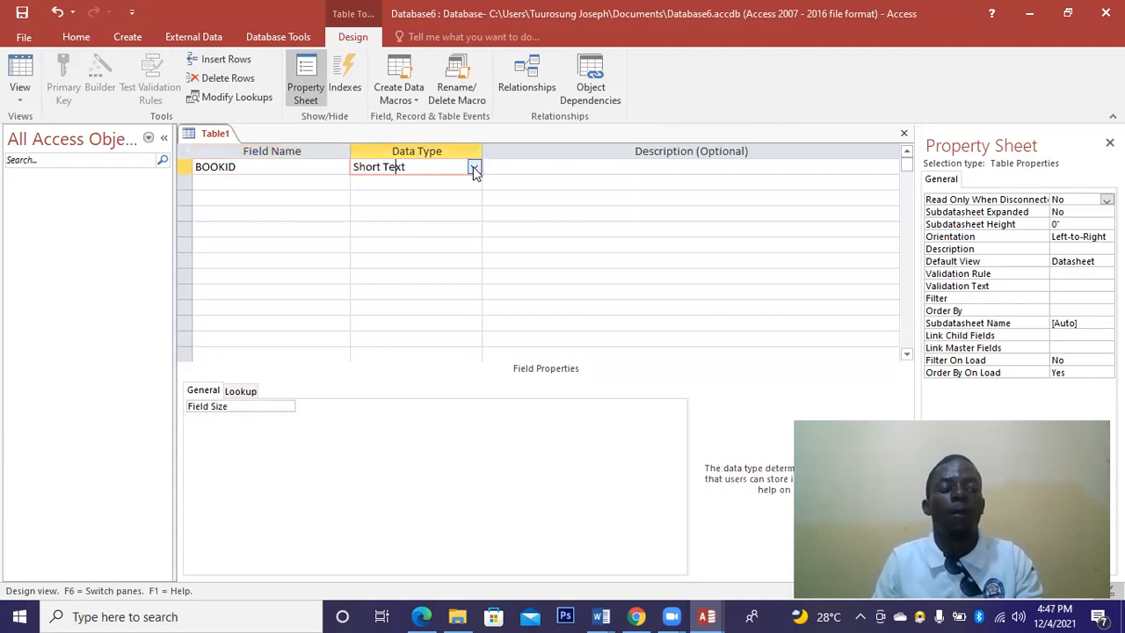
{"action": "left_click", "coordinate": [473, 168]}
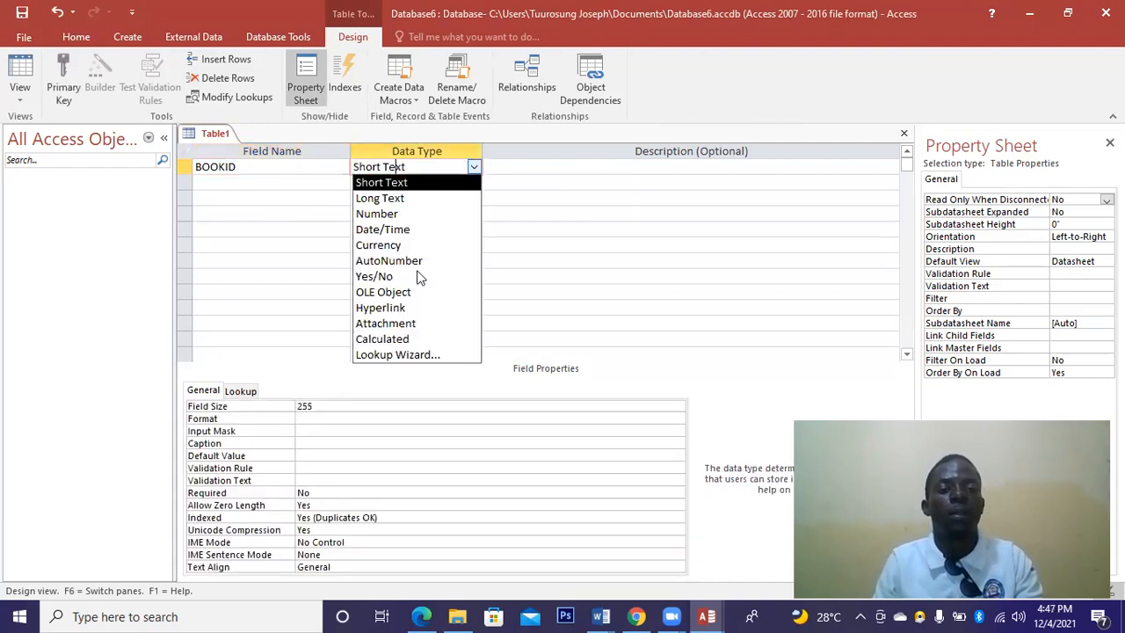
{"action": "left_click", "coordinate": [378, 213]}
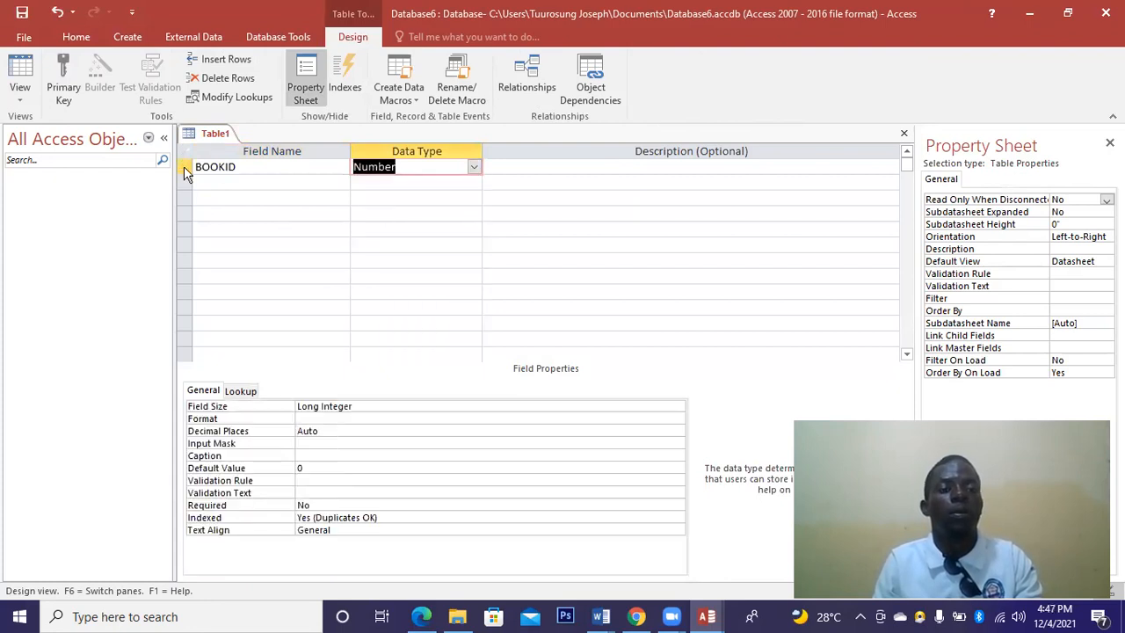
Set BOOKID as the table's primary key.
{"action": "left_click", "coordinate": [185, 167]}
{"action": "right_click", "coordinate": [230, 172]}
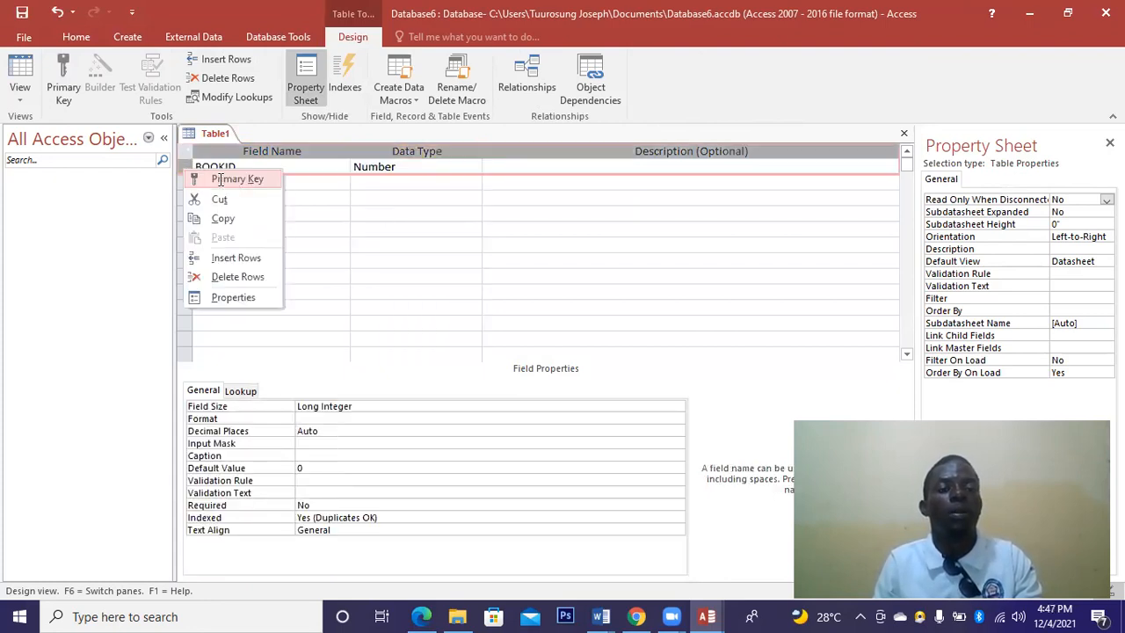
{"action": "left_click", "coordinate": [224, 180]}
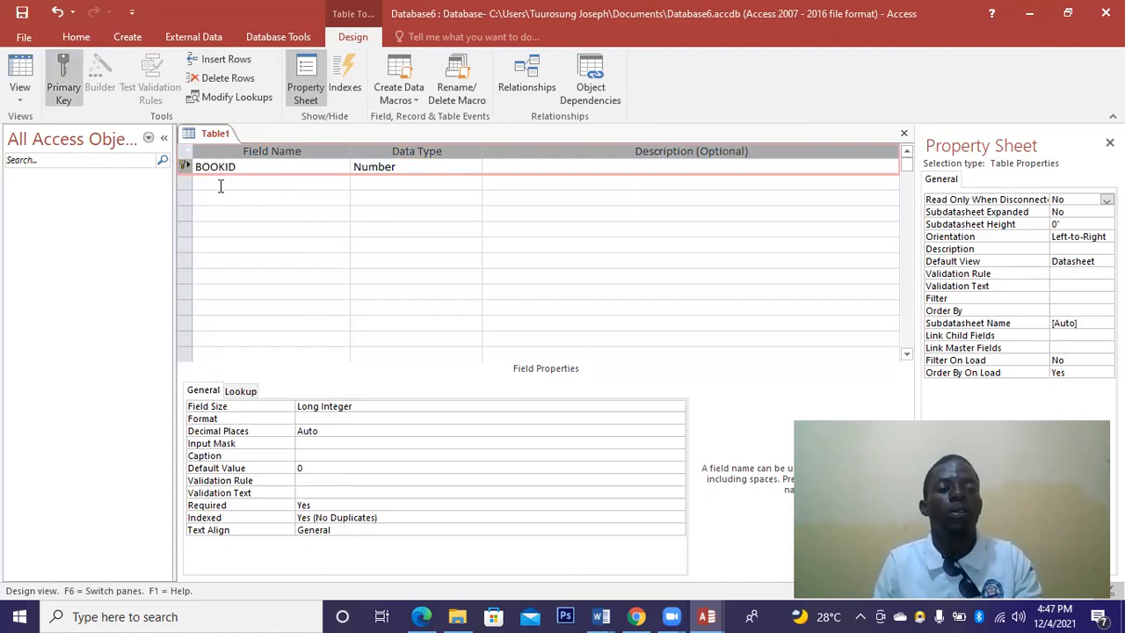
{"action": "key", "text": "BackSpace"}
Add TITLE and AUTHOR fields with the Short Text data type.
{"action": "left_click", "coordinate": [220, 185]}
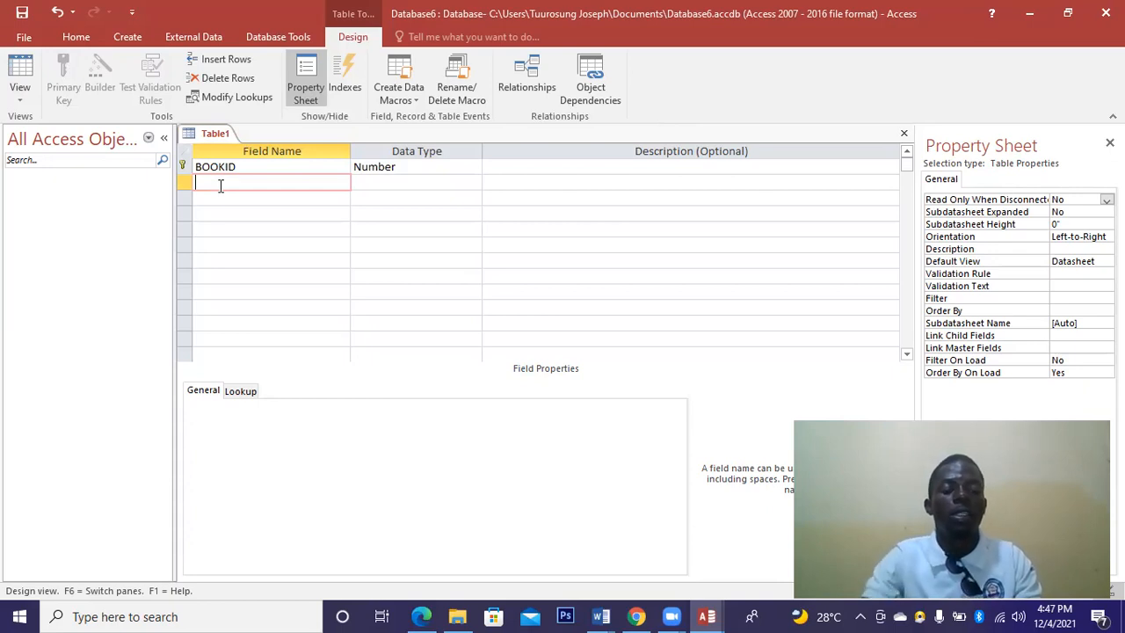
{"action": "type", "text": "TITLE"}
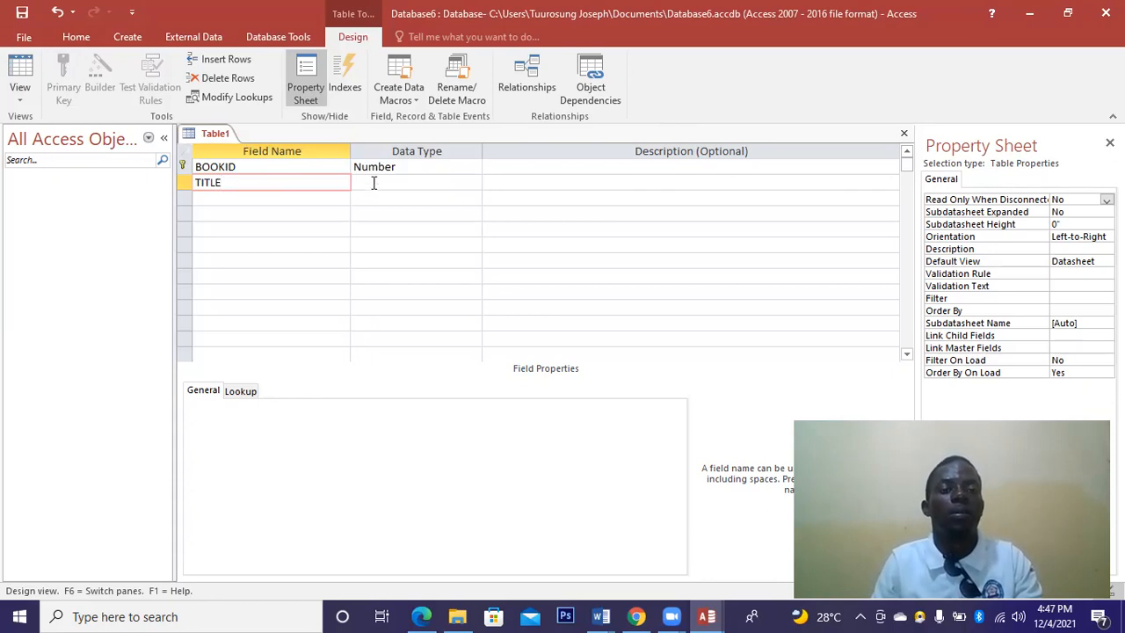
{"action": "left_click", "coordinate": [454, 181]}
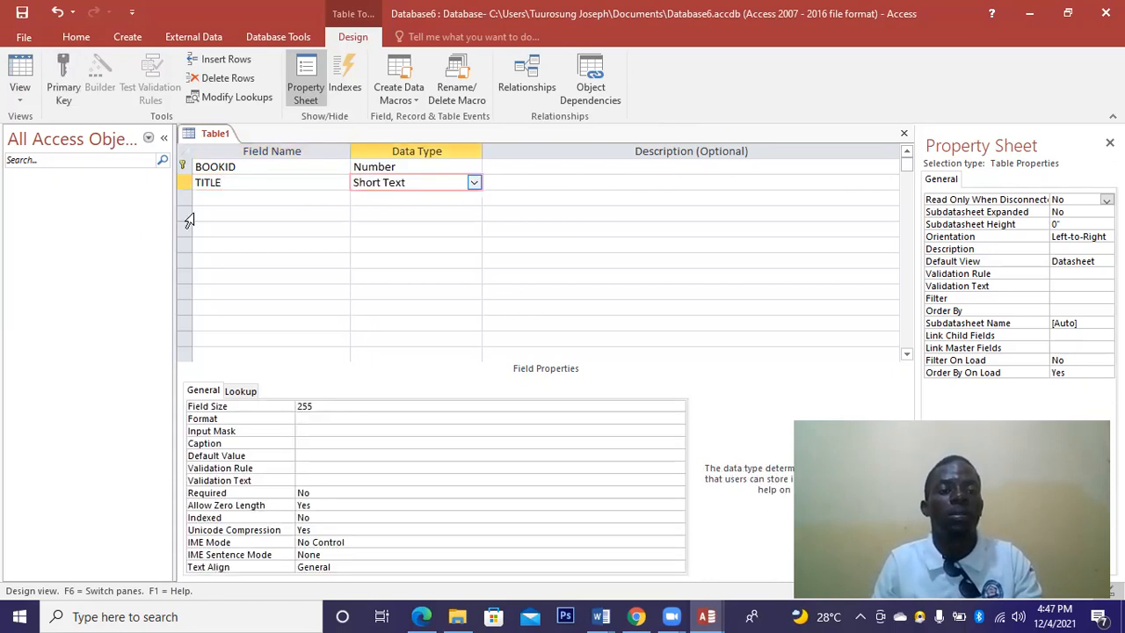
{"action": "left_click", "coordinate": [211, 199]}
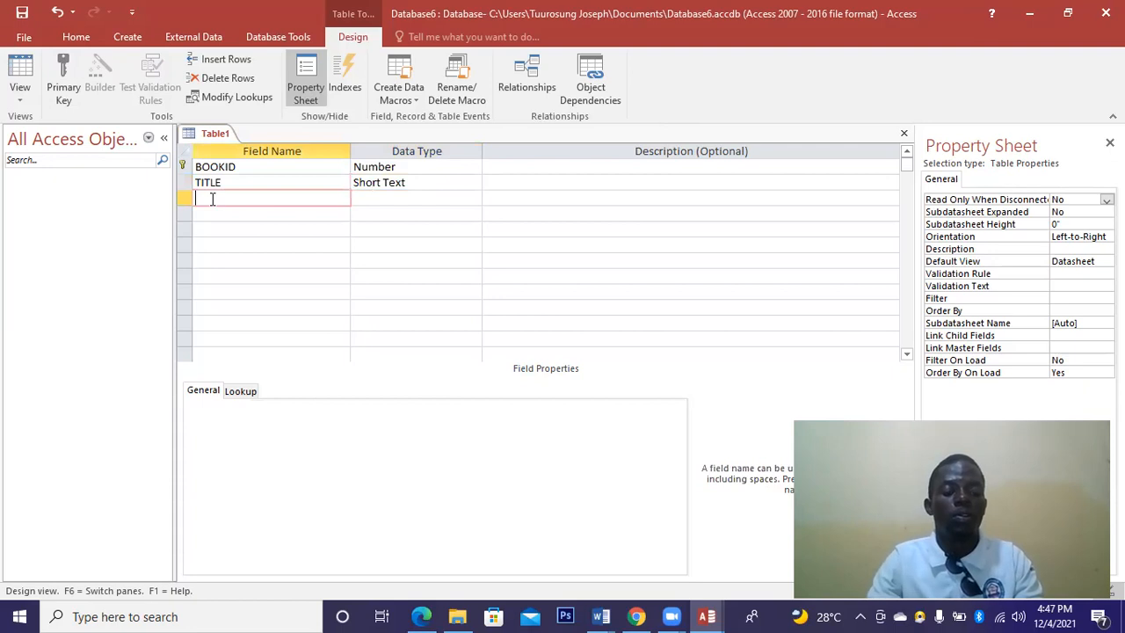
{"action": "type", "text": "A"}
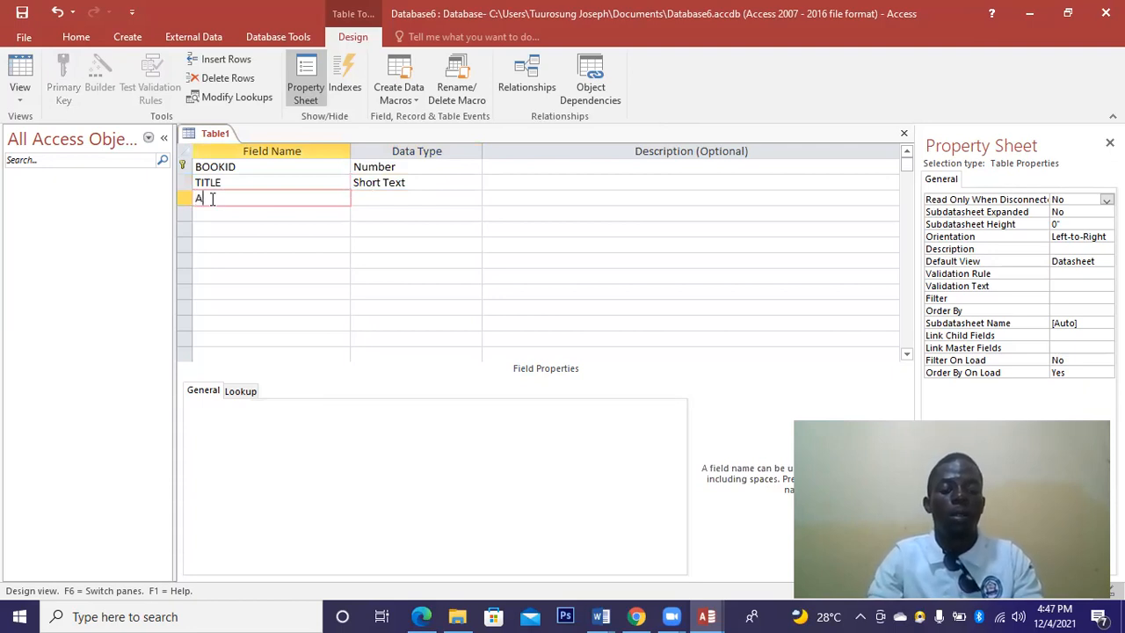
{"action": "type", "text": "UTHOR"}
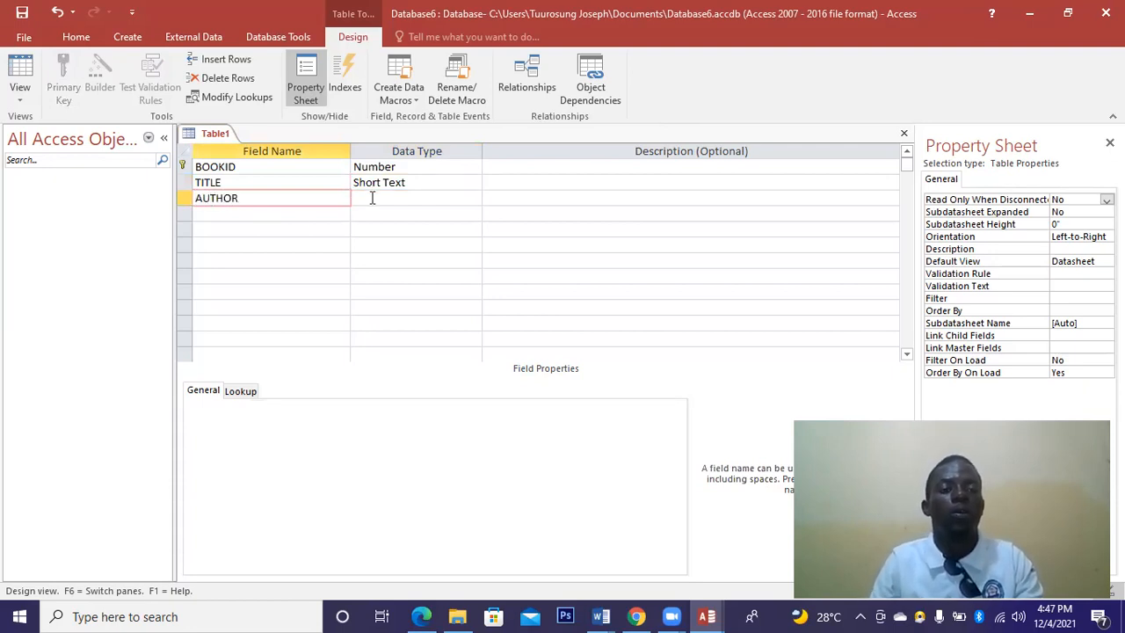
{"action": "left_click", "coordinate": [302, 215]}
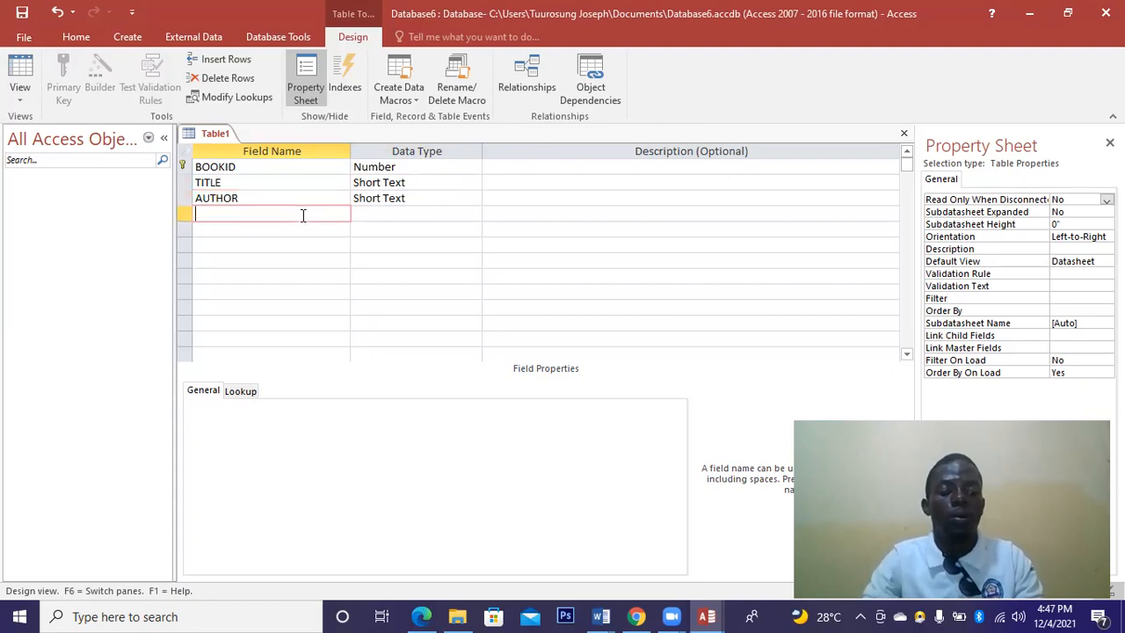
Add DRAWYEAR and CATEGORY fields, keeping both as Short Text.
{"action": "type", "text": "DRAW"}
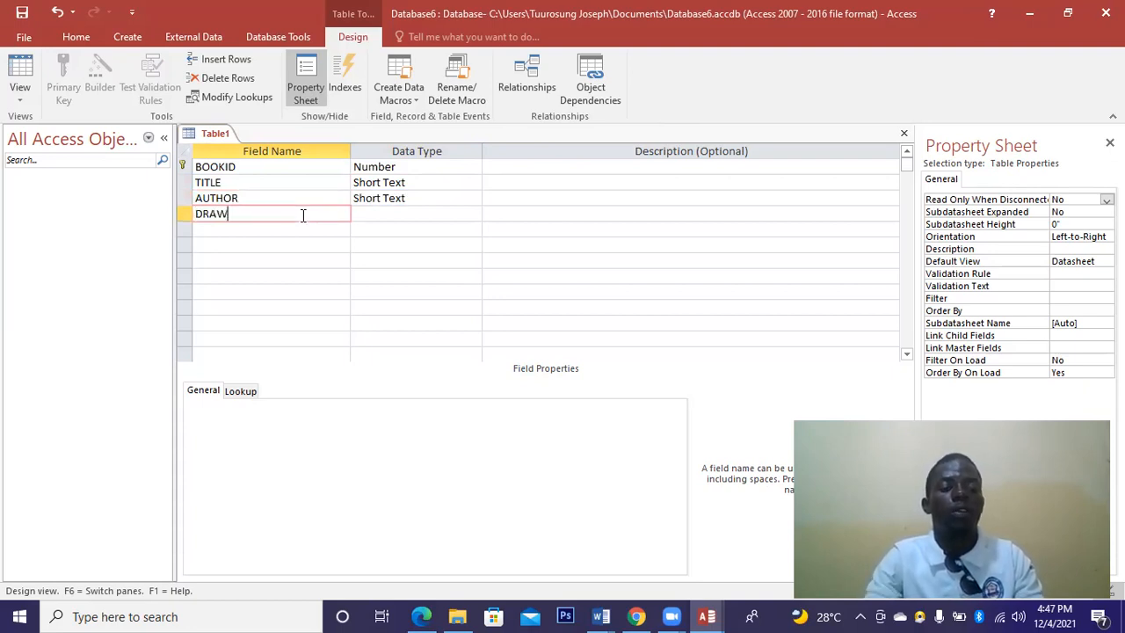
{"action": "type", "text": "YEAR"}
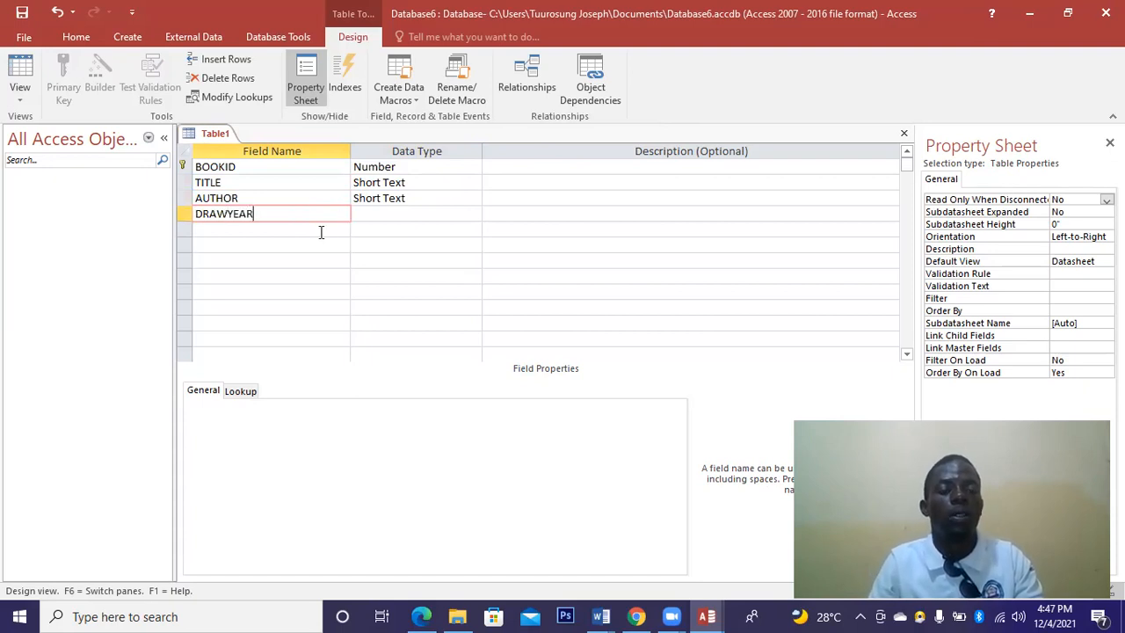
{"action": "left_click", "coordinate": [321, 231]}
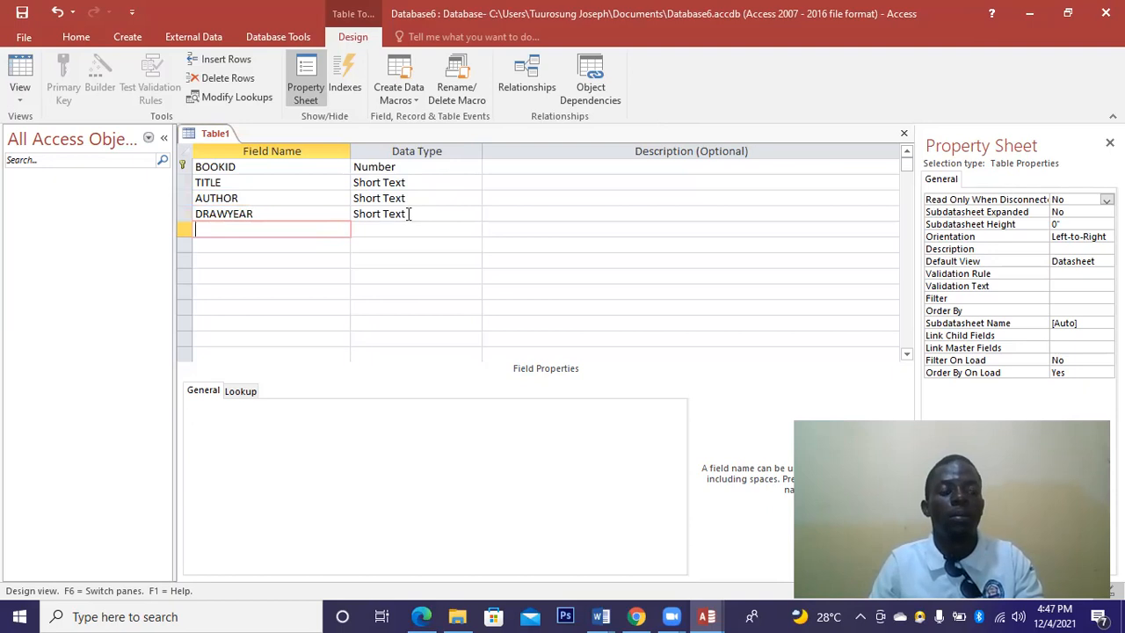
{"action": "double_click", "coordinate": [457, 218]}
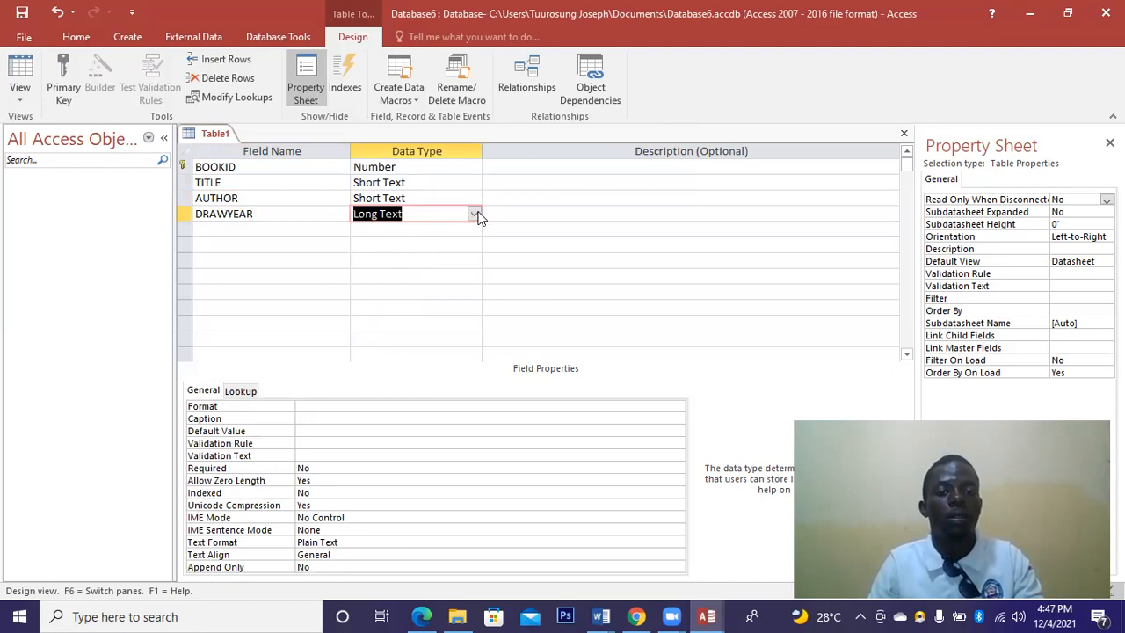
{"action": "left_click", "coordinate": [475, 215]}
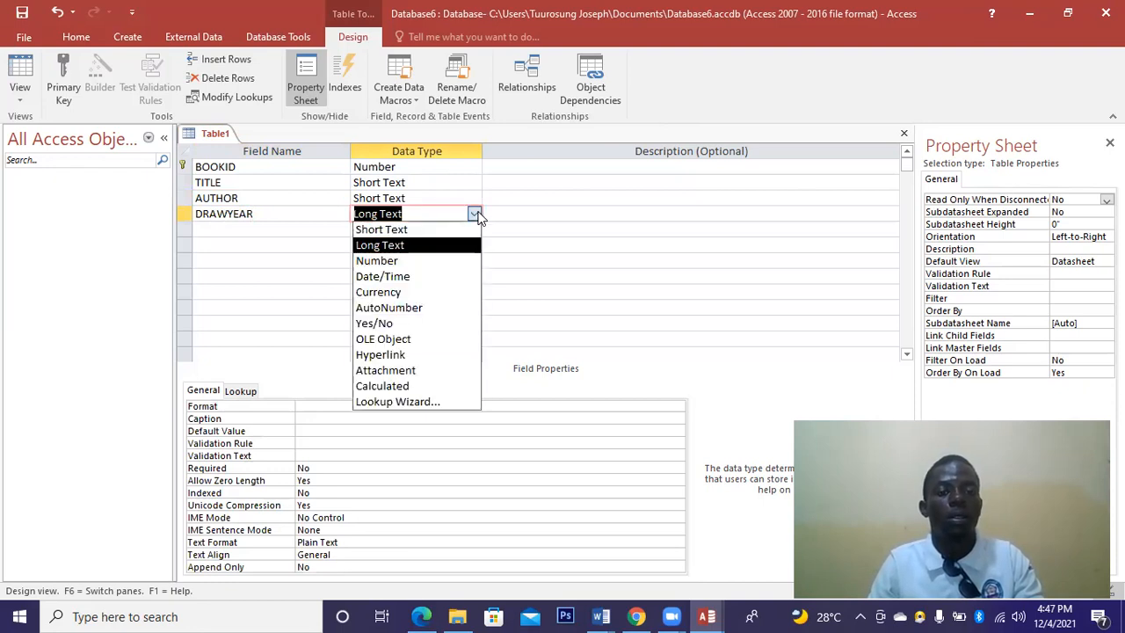
{"action": "left_click", "coordinate": [402, 230]}
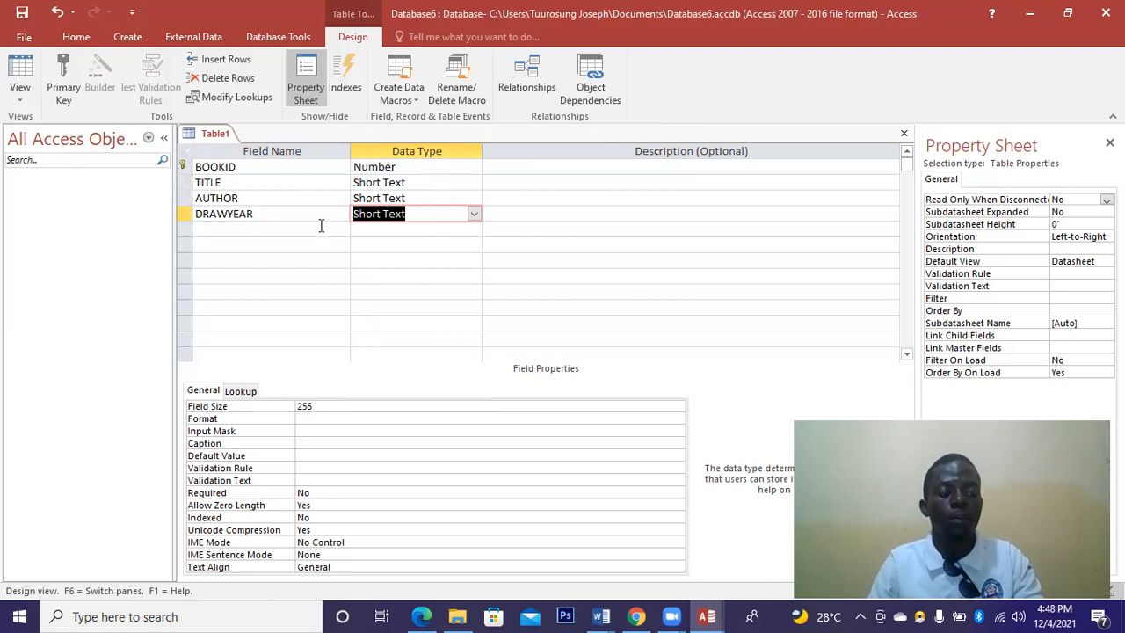
{"action": "left_click", "coordinate": [320, 225]}
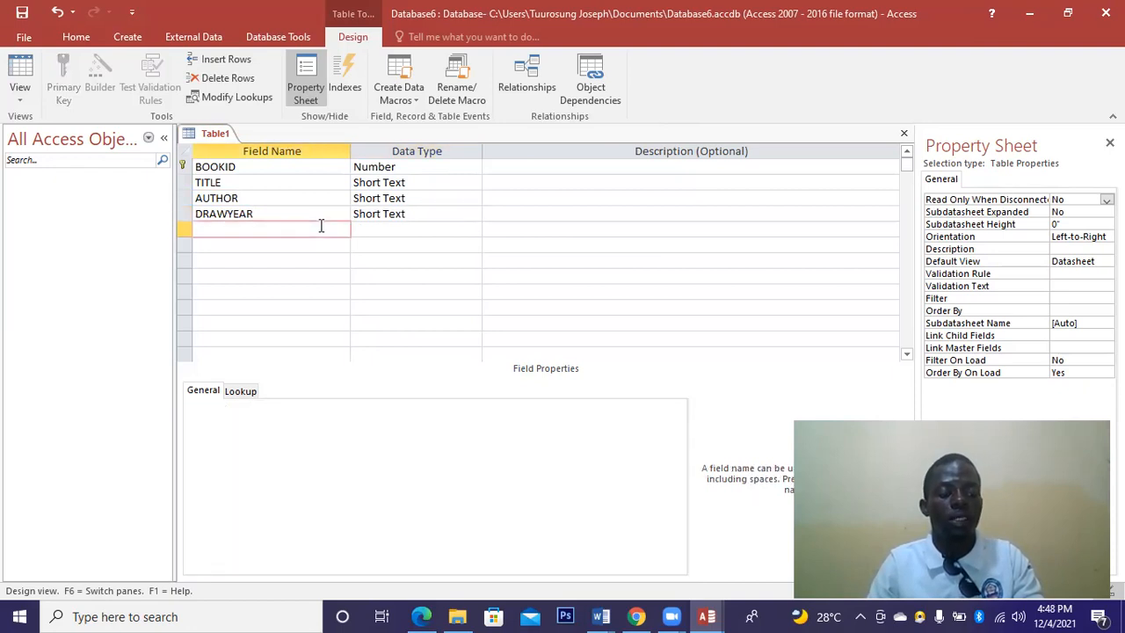
{"action": "type", "text": "CATEGORY"}
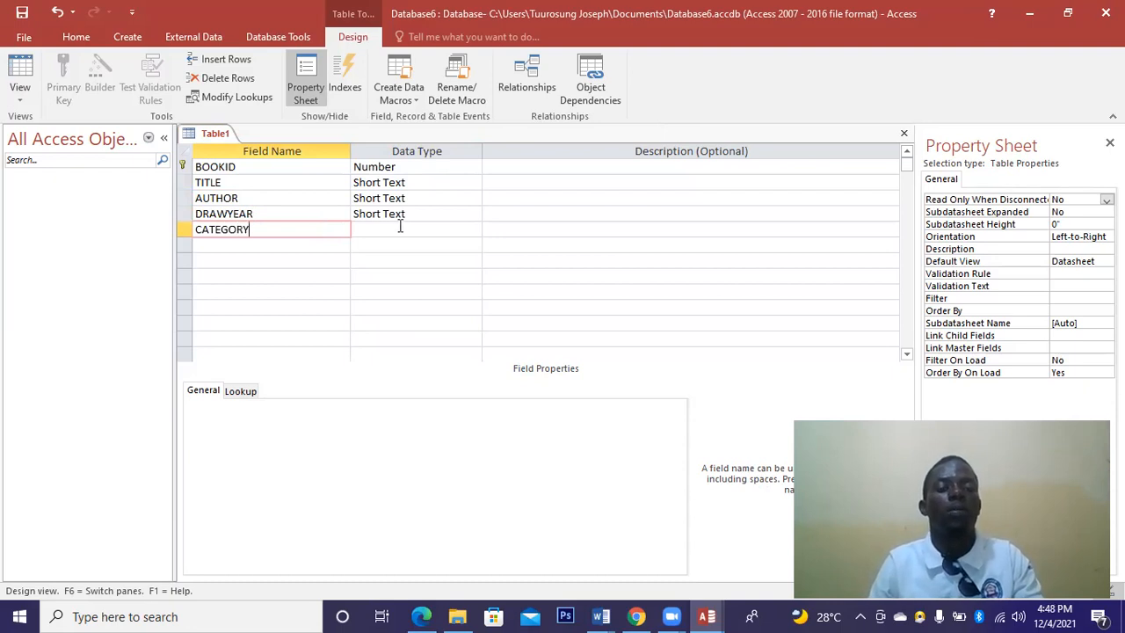
{"action": "left_click", "coordinate": [426, 227]}
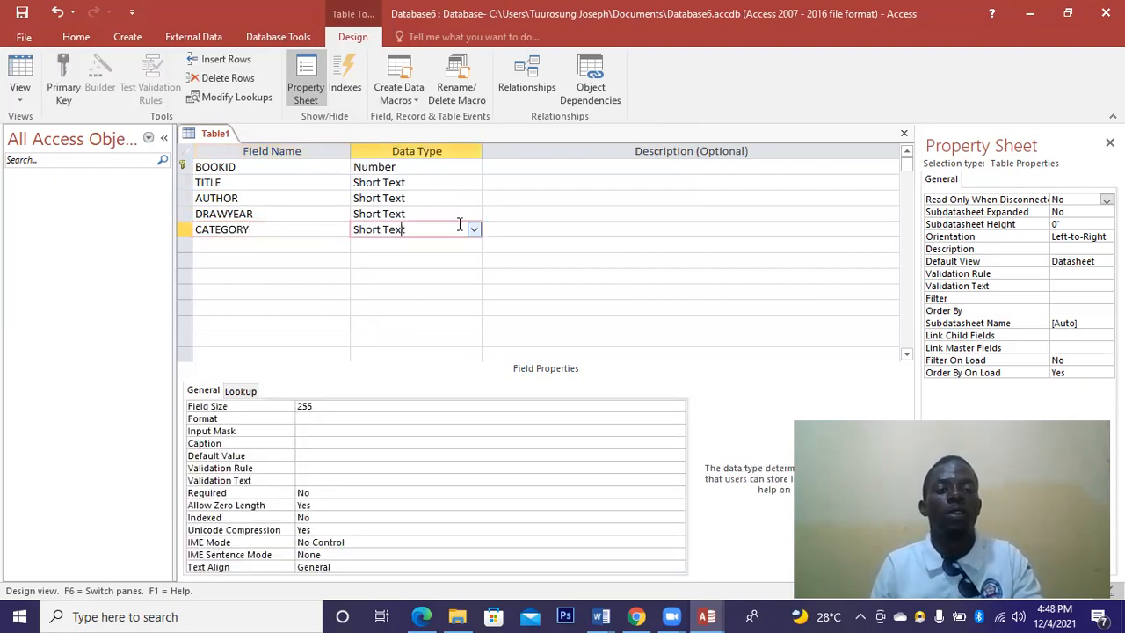
Add an ISBN field as Short Text below CATEGORY.
{"action": "left_click", "coordinate": [222, 244]}
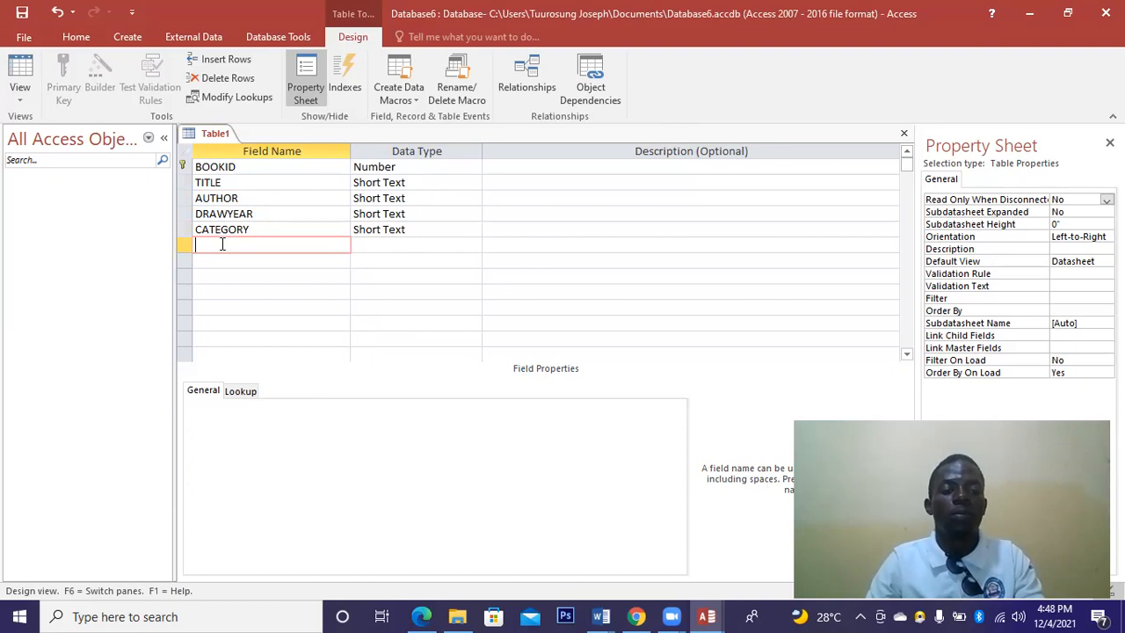
{"action": "type", "text": "ISBN"}
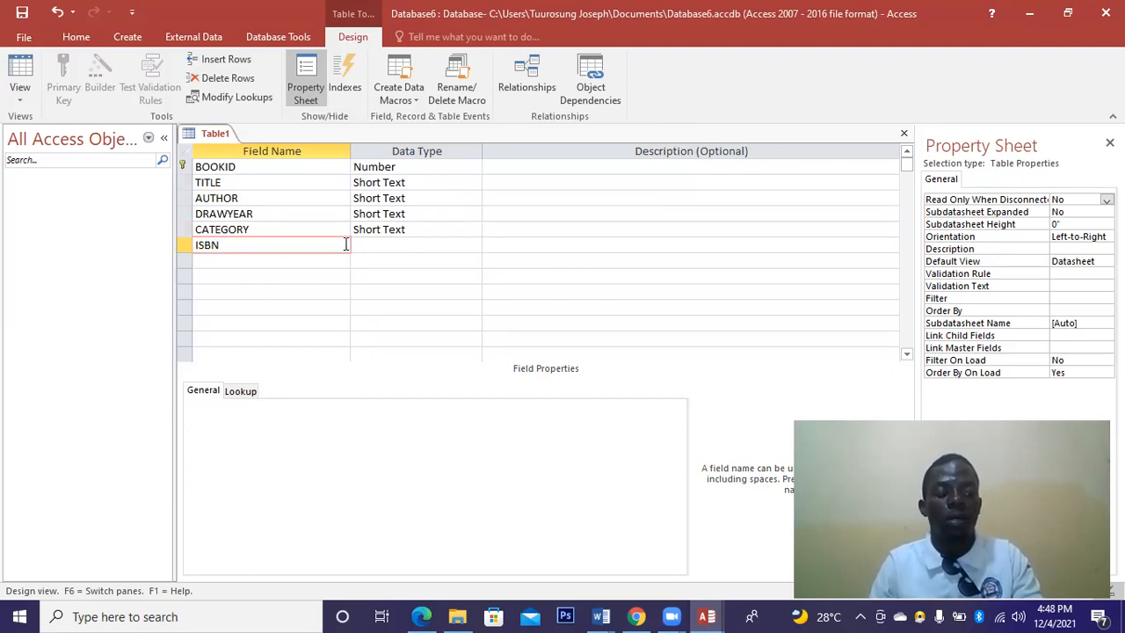
{"action": "left_click", "coordinate": [260, 258]}
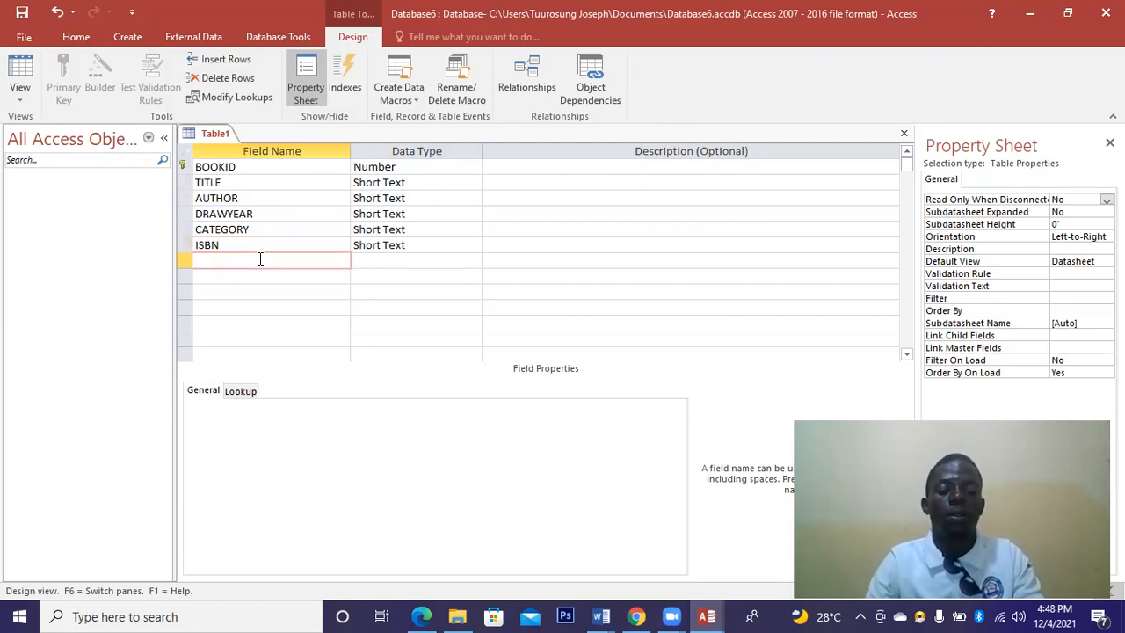
Add a BOOKLOCATION field of Long Text type and select its data type cell.
{"action": "type", "text": "LOCAT"}
{"action": "key", "text": "BackSpace"}
{"action": "key", "text": "BackSpace"}
{"action": "key", "text": "BackSpace"}
{"action": "key", "text": "BackSpace"}
{"action": "key", "text": "BackSpace"}
{"action": "type", "text": "BOOK"}
{"action": "key", "text": "BackSpace"}
{"action": "key", "text": "BackSpace"}
{"action": "key", "text": "BackSpace"}
{"action": "key", "text": "BackSpace"}
{"action": "type", "text": "BOOKI"}
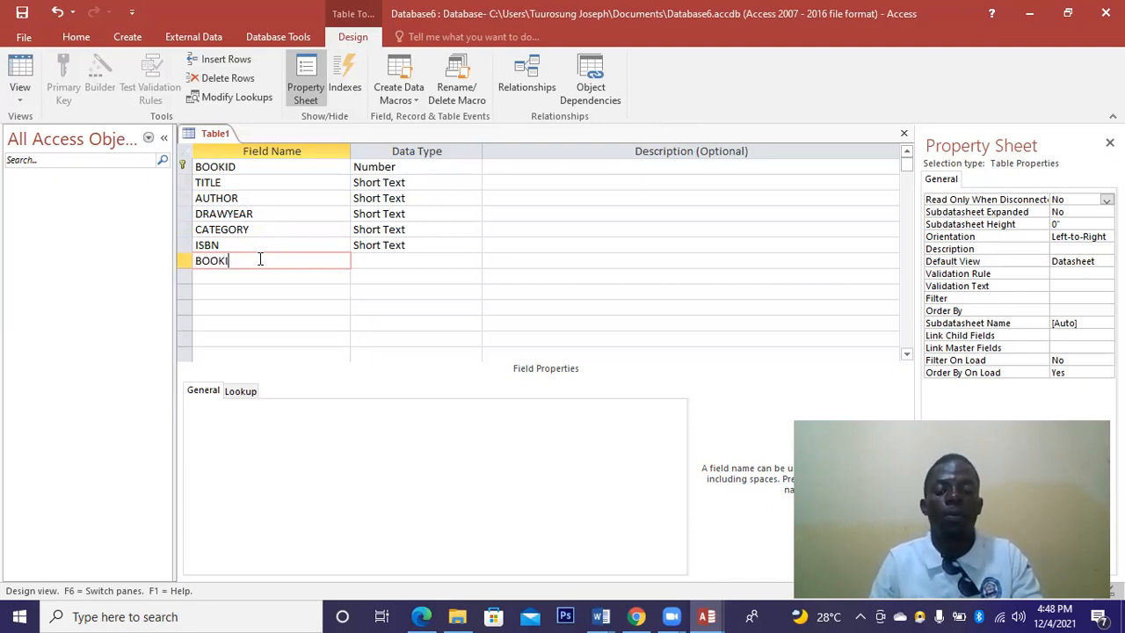
{"action": "type", "text": "D"}
{"action": "key", "text": "BackSpace"}
{"action": "key", "text": "BackSpace"}
{"action": "type", "text": "LOCATION"}
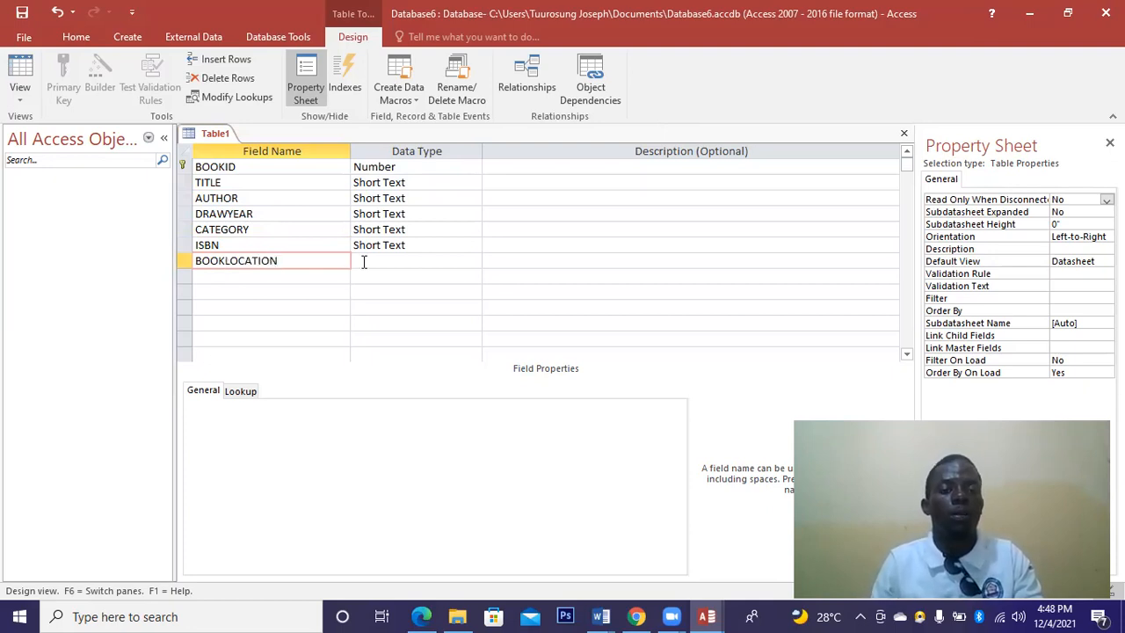
{"action": "key", "text": "Tab"}
{"action": "left_click", "coordinate": [335, 272]}
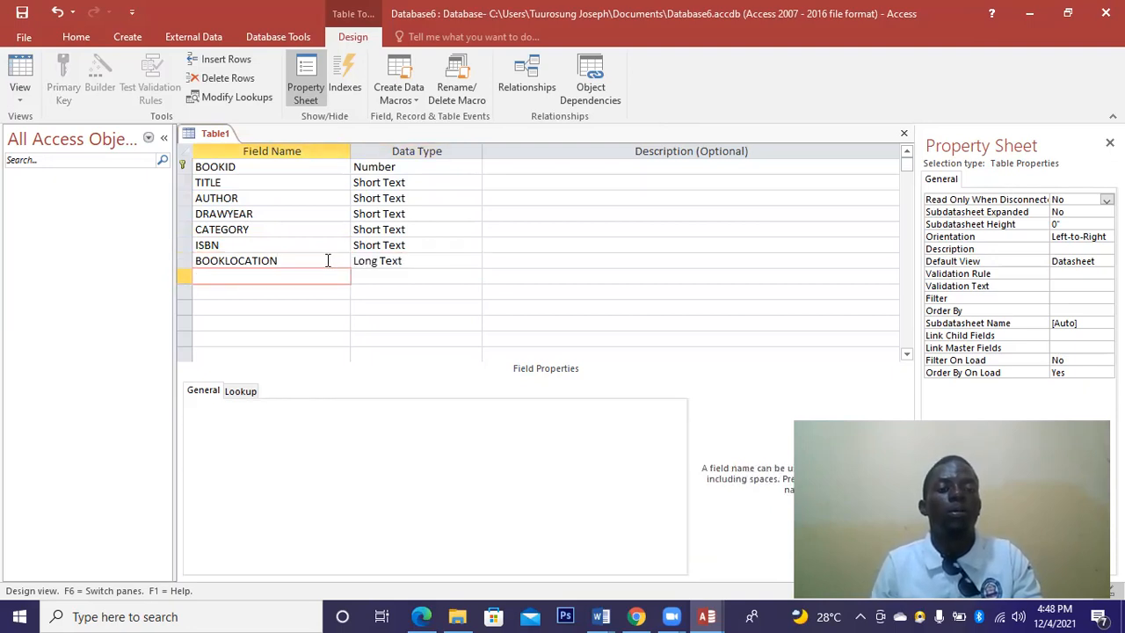
{"action": "left_click", "coordinate": [327, 260]}
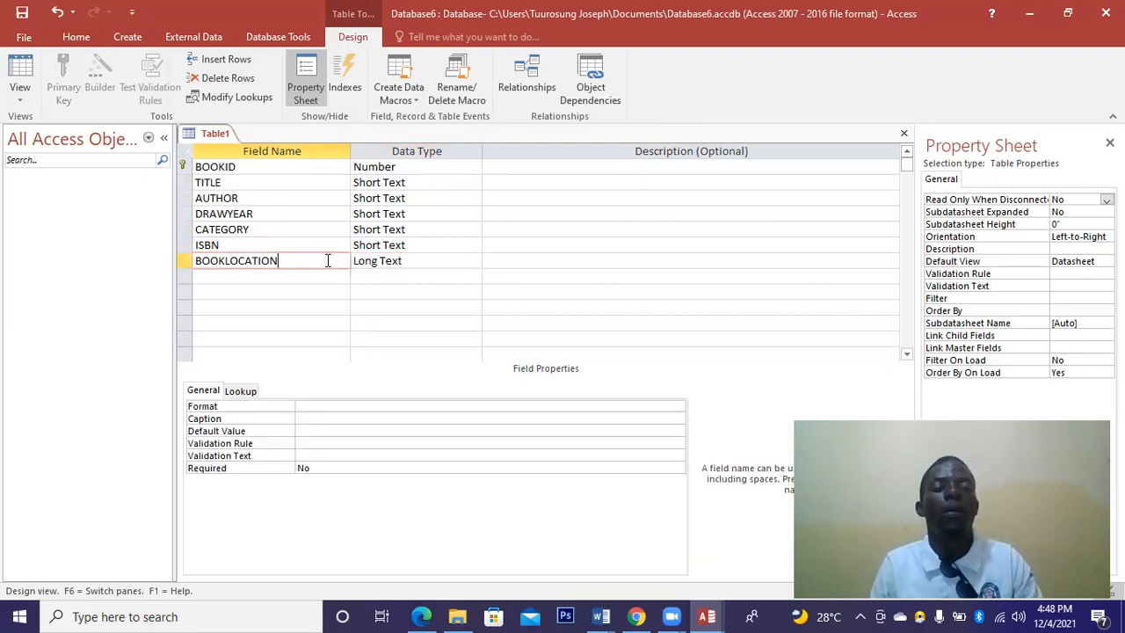
{"action": "left_click", "coordinate": [382, 260]}
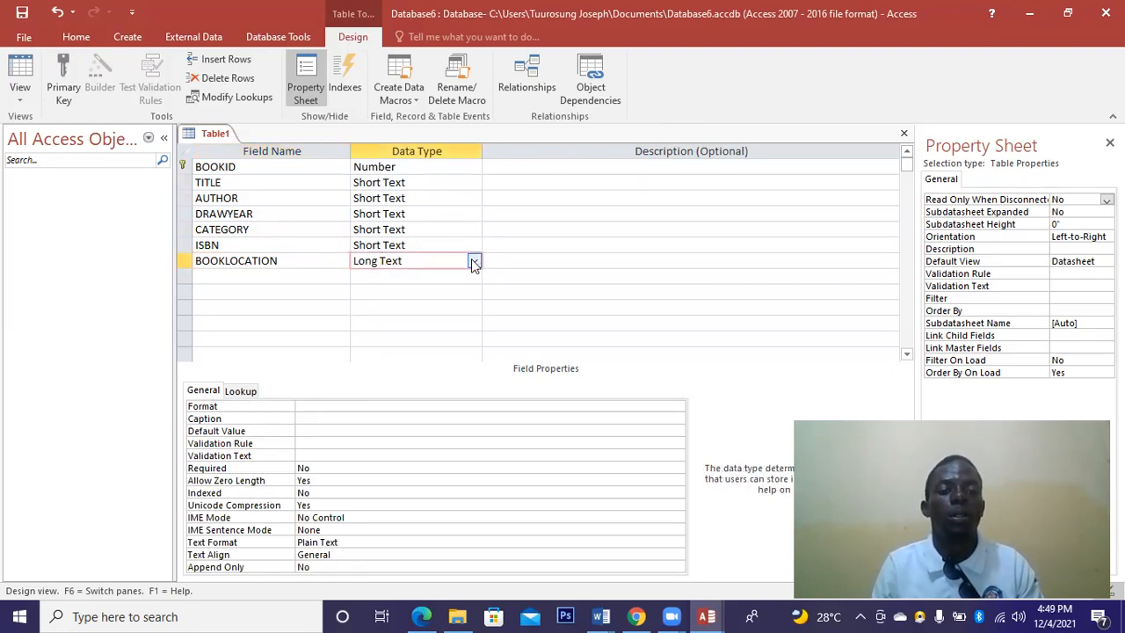
Switch BOOKLOCATION from Long Text to Short Text after two failed Lookup Wizard attempts.
{"action": "left_click", "coordinate": [472, 262]}
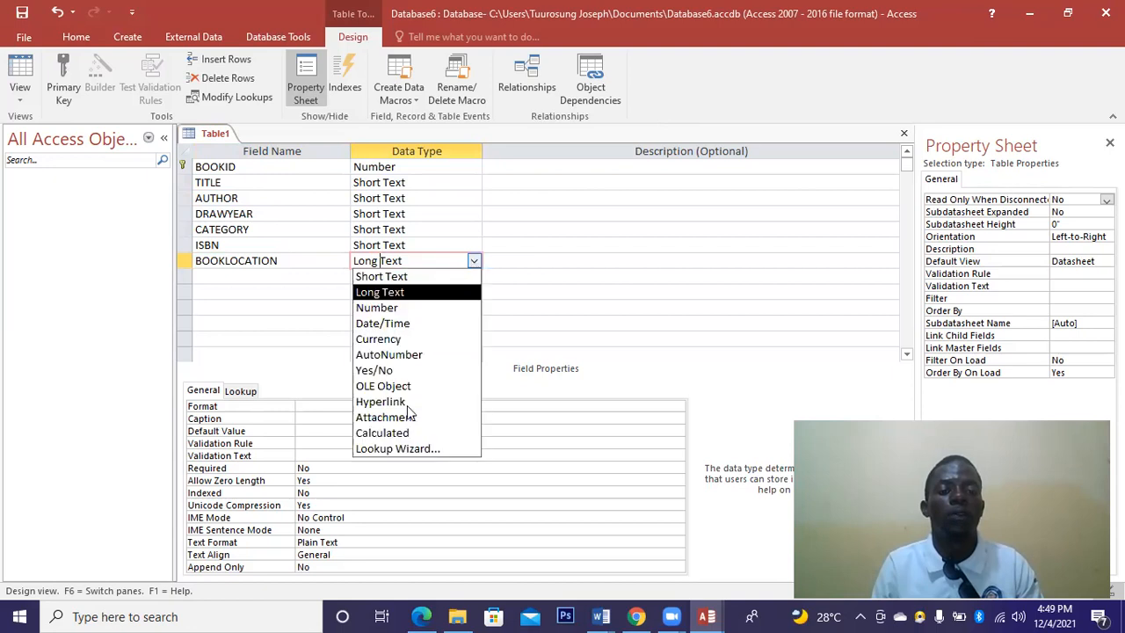
{"action": "left_click", "coordinate": [397, 449]}
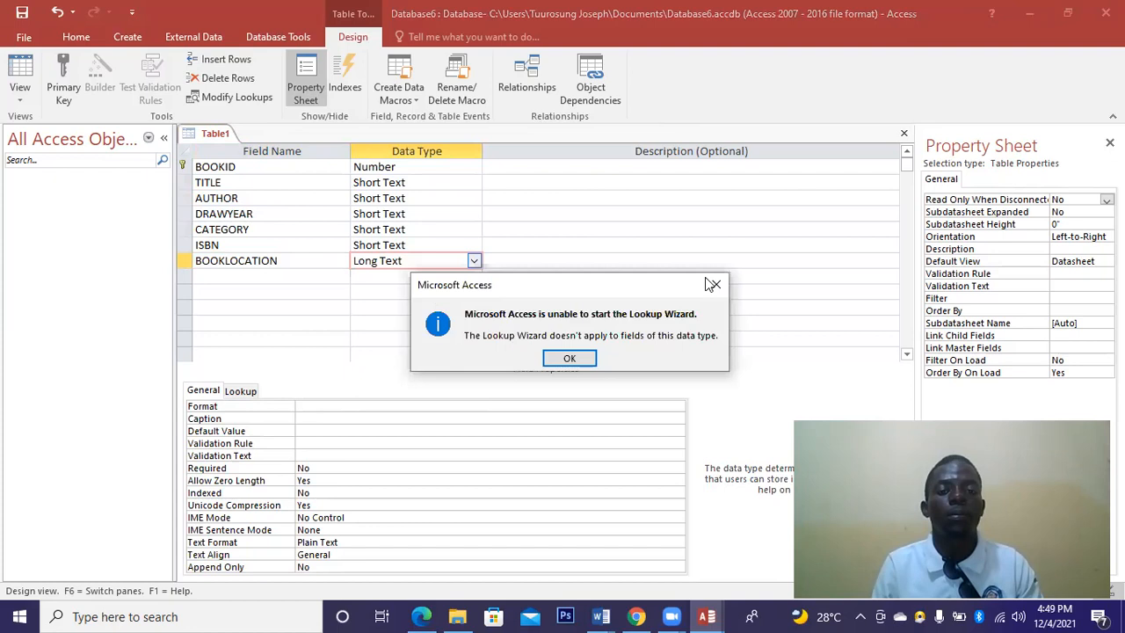
{"action": "key", "text": "Return"}
{"action": "left_click", "coordinate": [474, 262]}
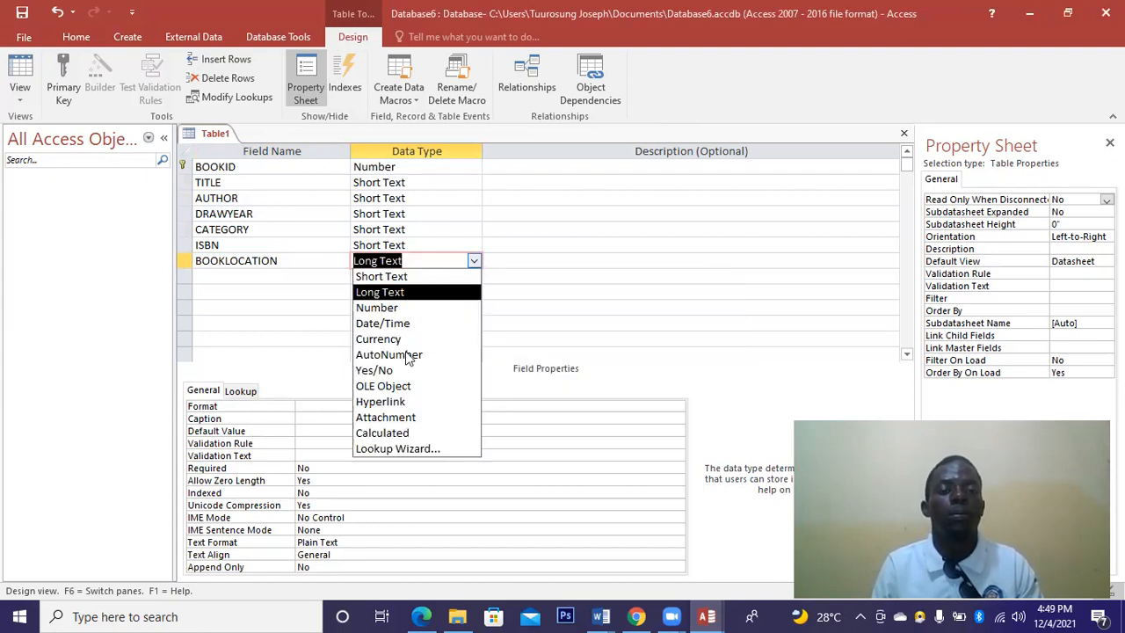
{"action": "left_click", "coordinate": [397, 449]}
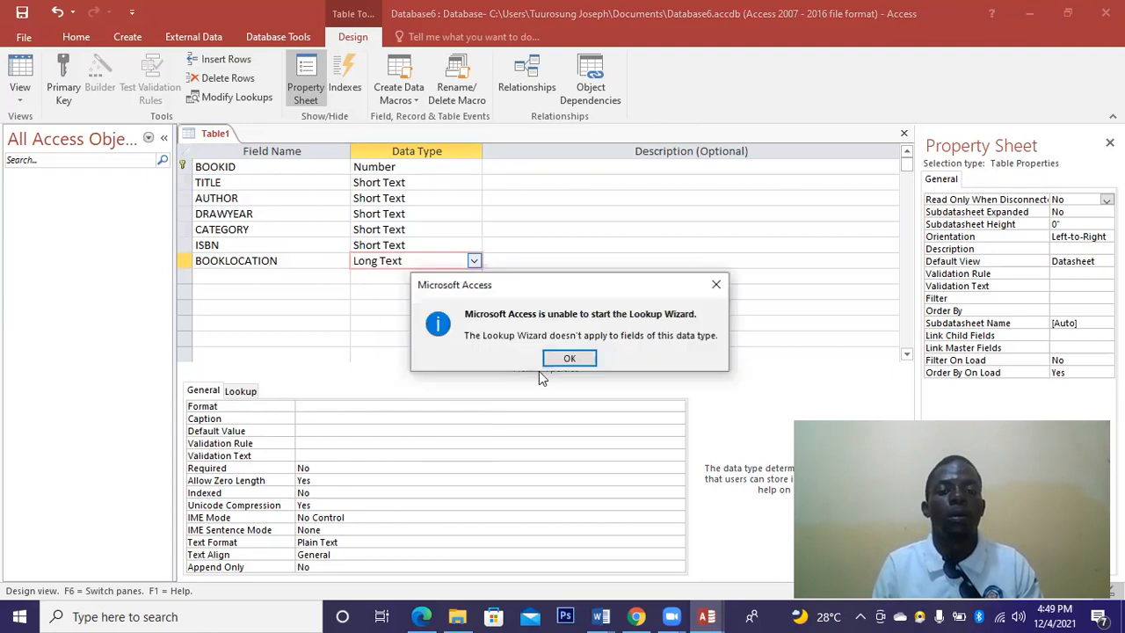
{"action": "key", "text": "Return"}
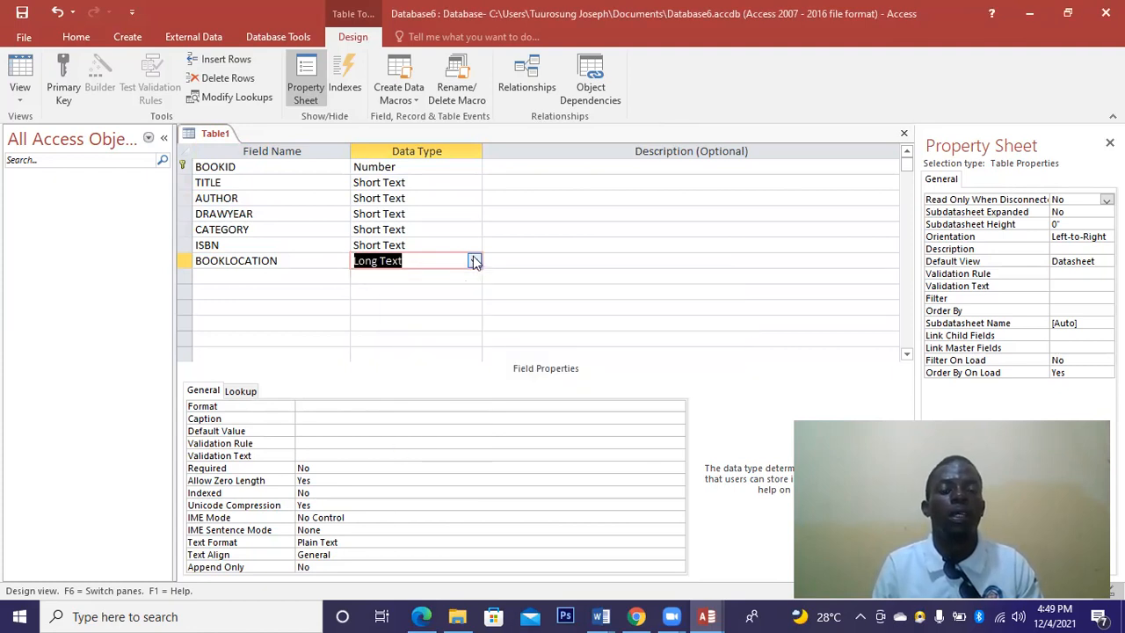
{"action": "left_click", "coordinate": [474, 261]}
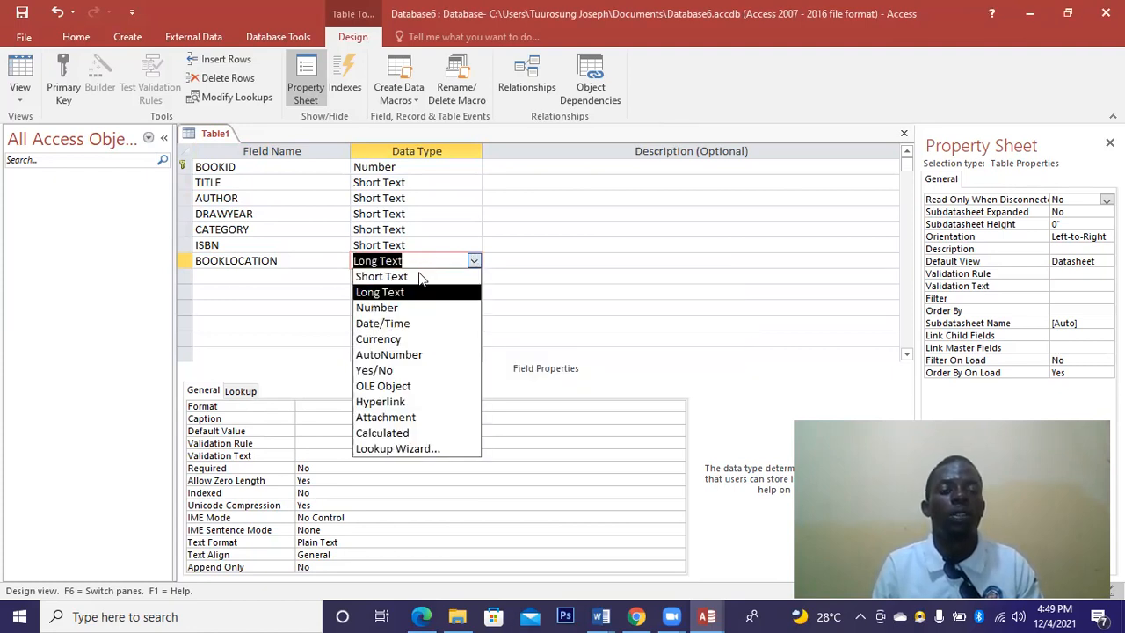
{"action": "key", "text": "Return"}
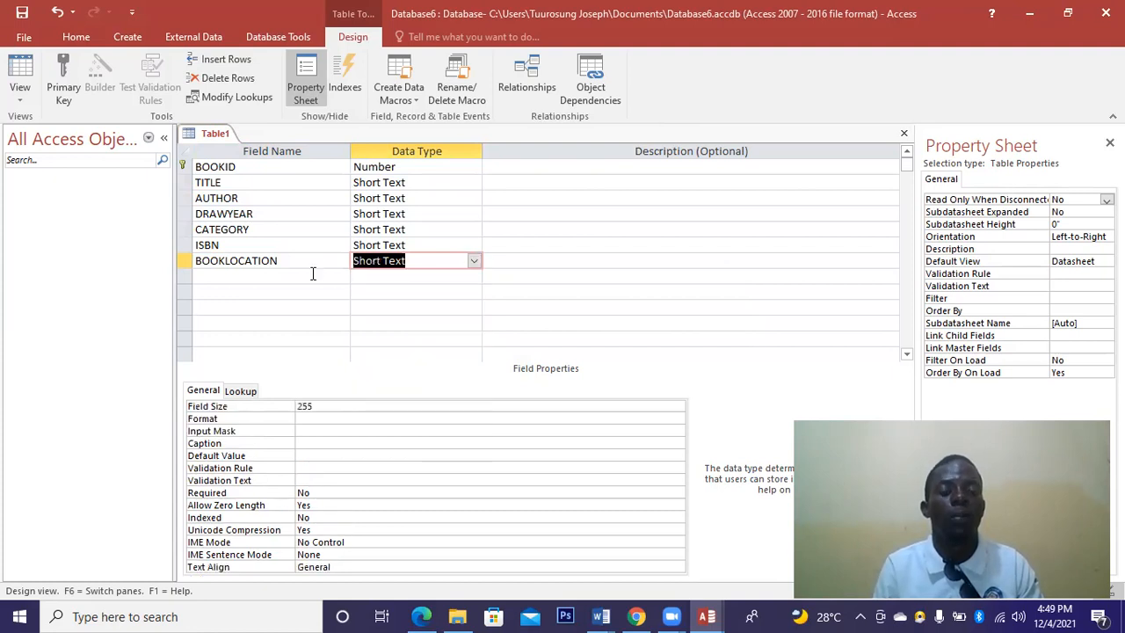
{"action": "left_click", "coordinate": [312, 275]}
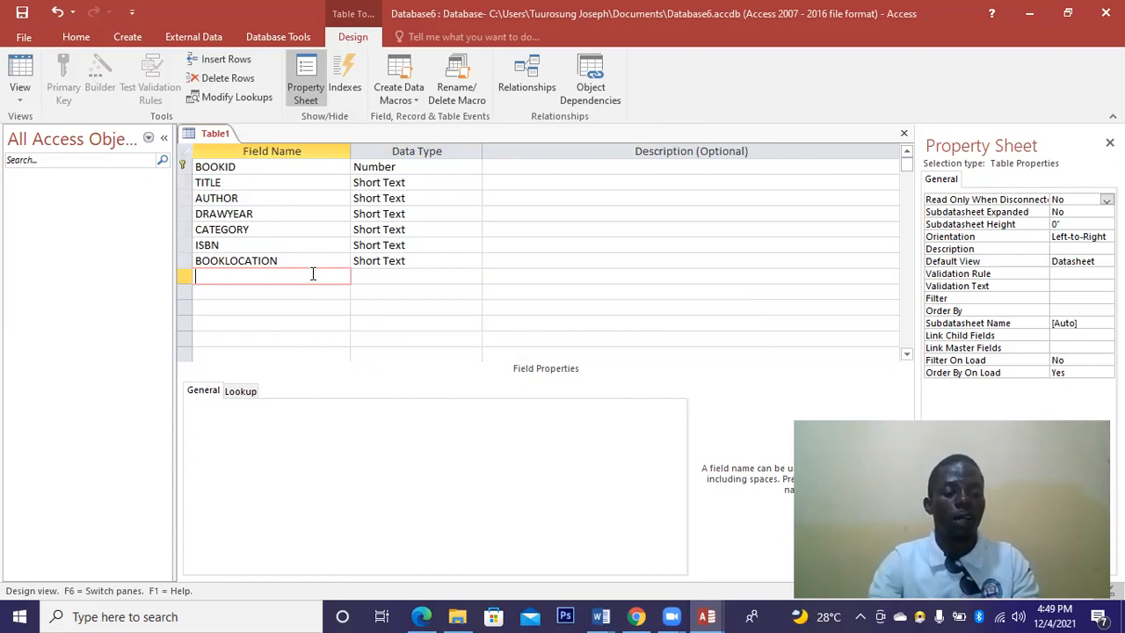
Add a COVERNUMBER field with the Short Text data type.
{"action": "type", "text": "COV"}
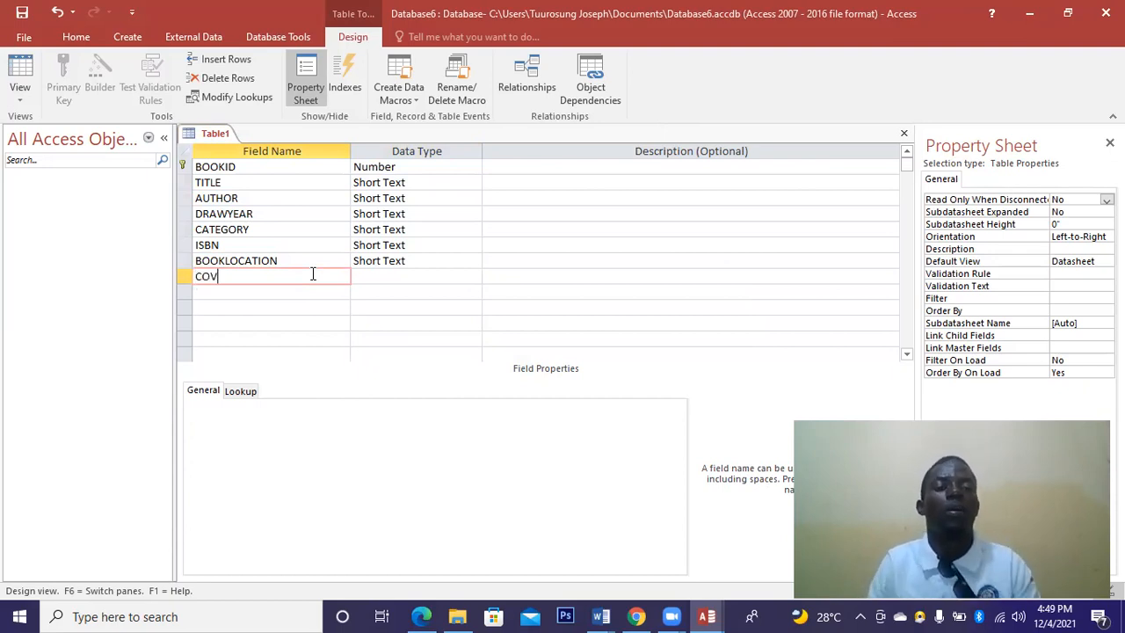
{"action": "type", "text": "ER N"}
{"action": "key", "text": "BackSpace"}
{"action": "type", "text": "NUMBER"}
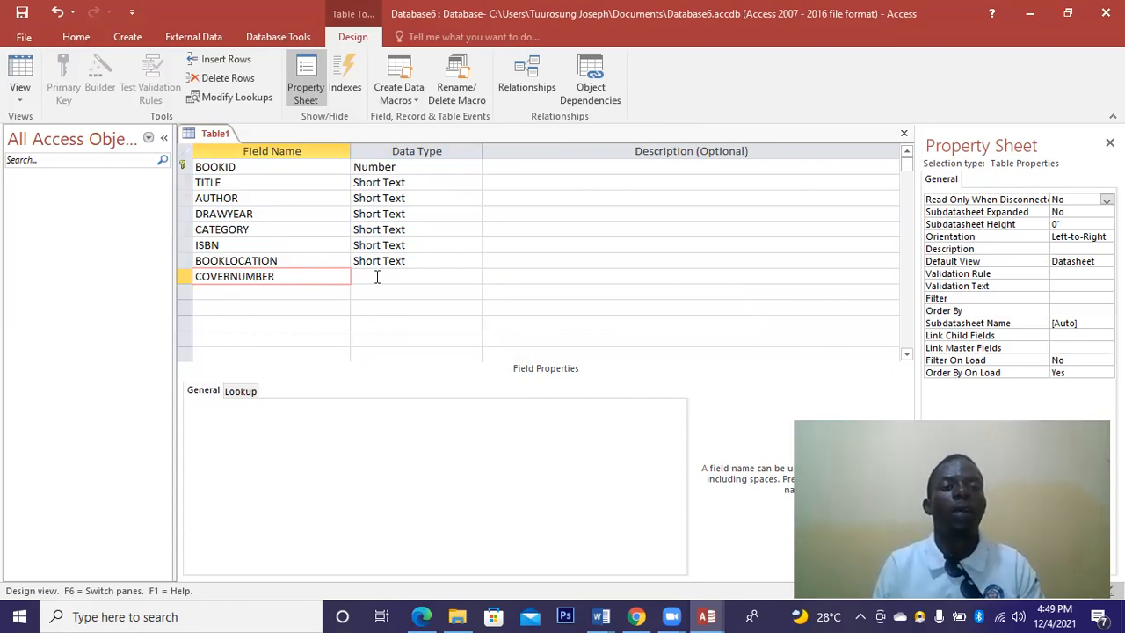
{"action": "left_click", "coordinate": [376, 276]}
{"action": "left_click", "coordinate": [298, 276]}
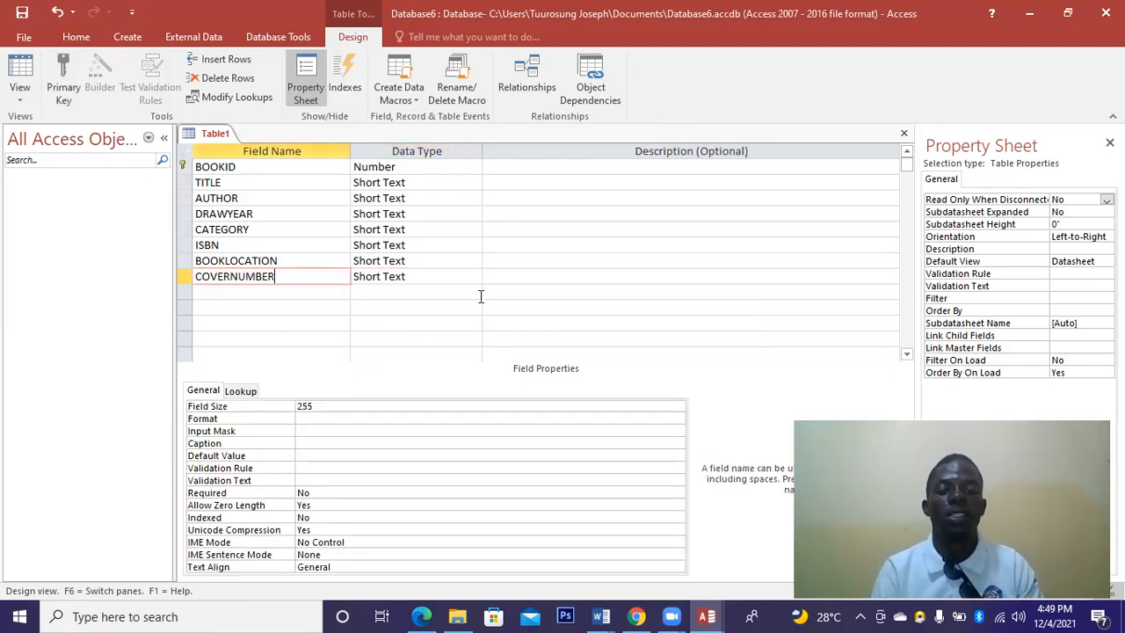
Close the table design and save it as tbBorrow.
{"action": "left_click", "coordinate": [903, 134]}
{"action": "left_click", "coordinate": [500, 354]}
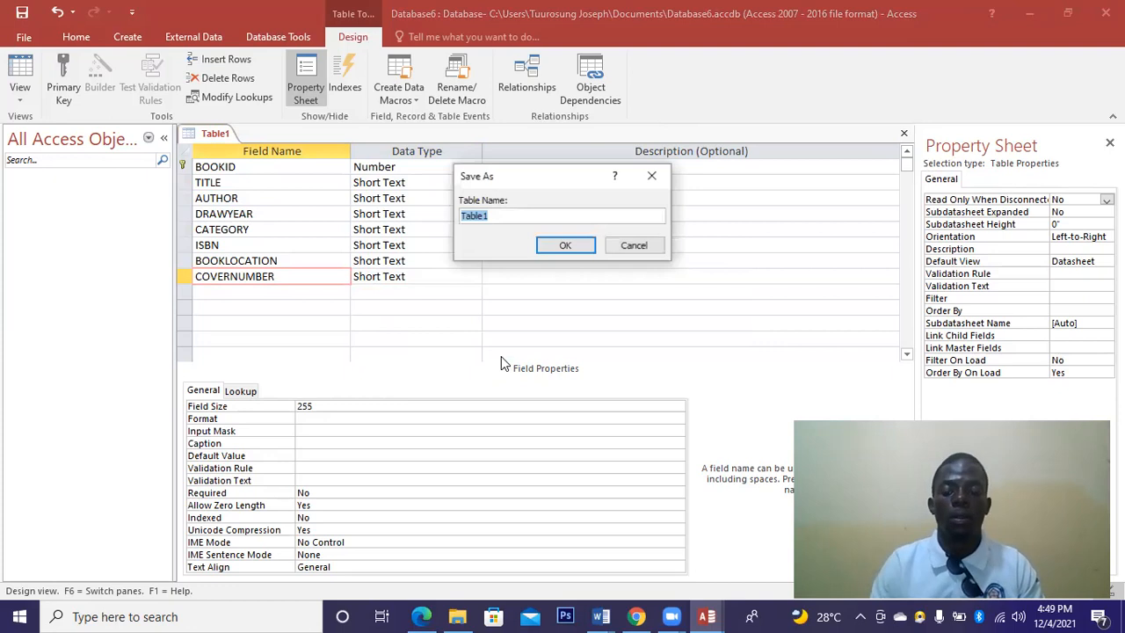
{"action": "key", "text": "BackSpace"}
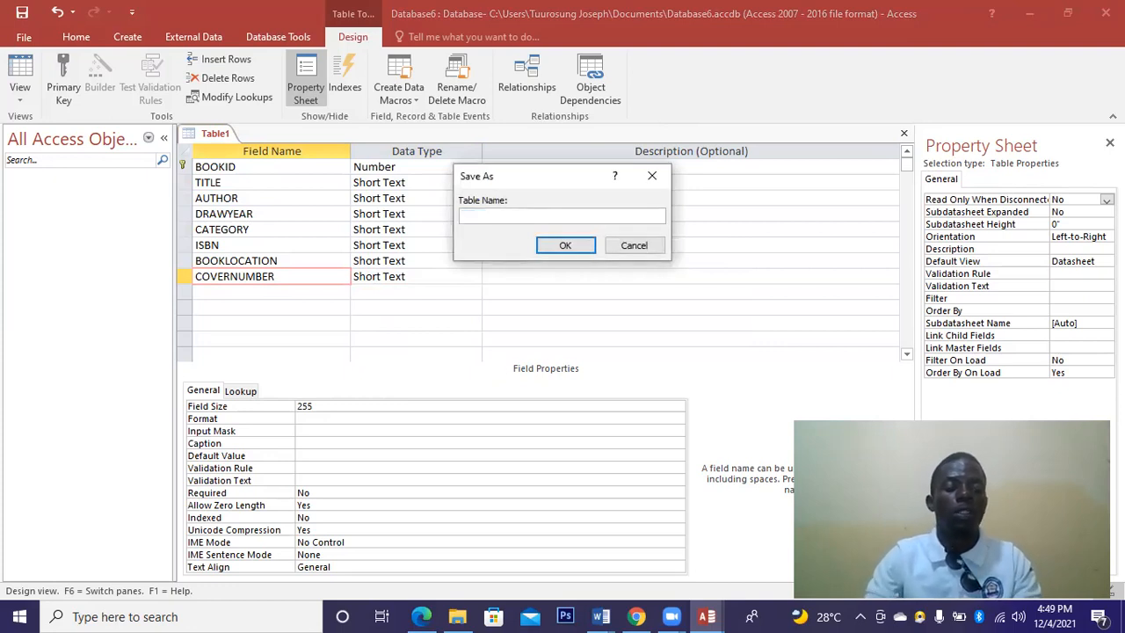
{"action": "type", "text": "tbBorr"}
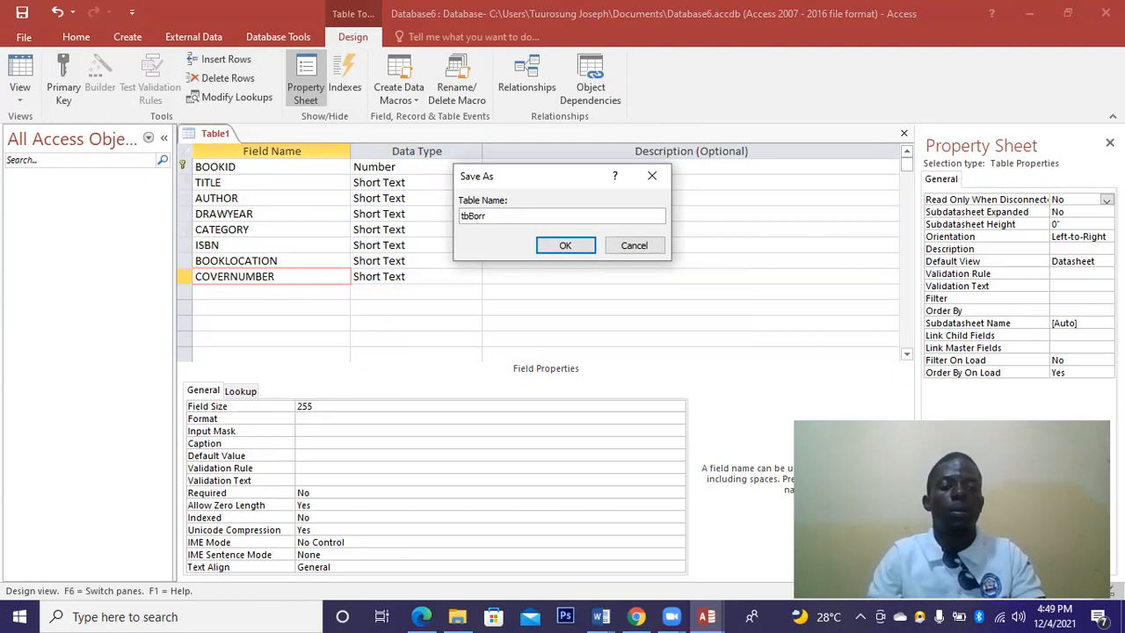
{"action": "type", "text": "r"}
{"action": "key", "text": "BackSpace"}
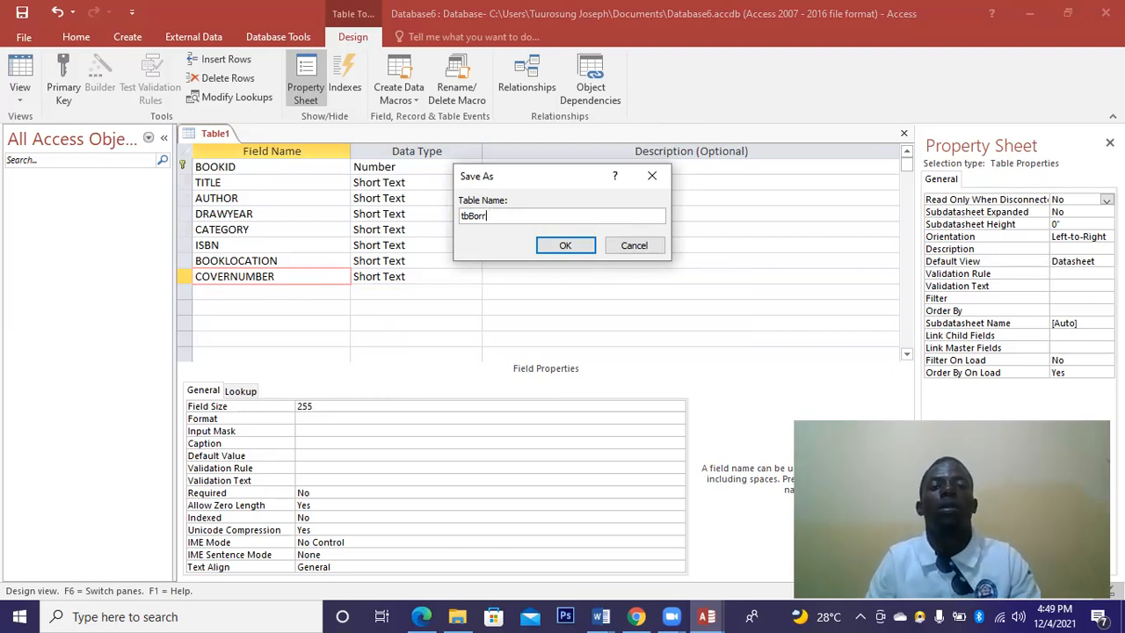
{"action": "type", "text": "ow"}
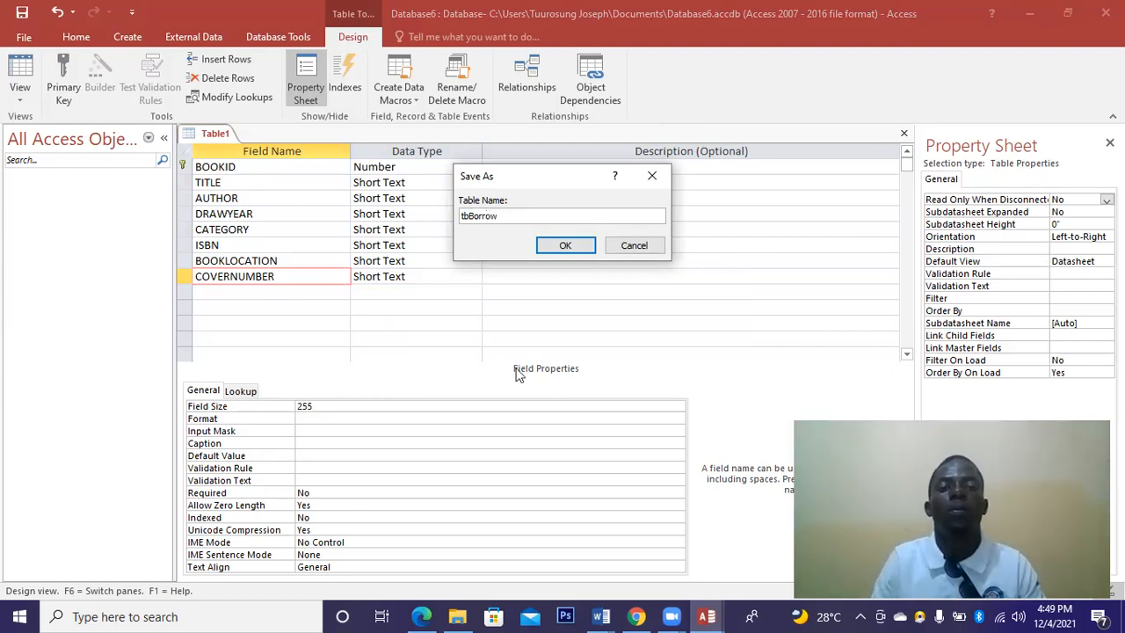
{"action": "left_click", "coordinate": [565, 246]}
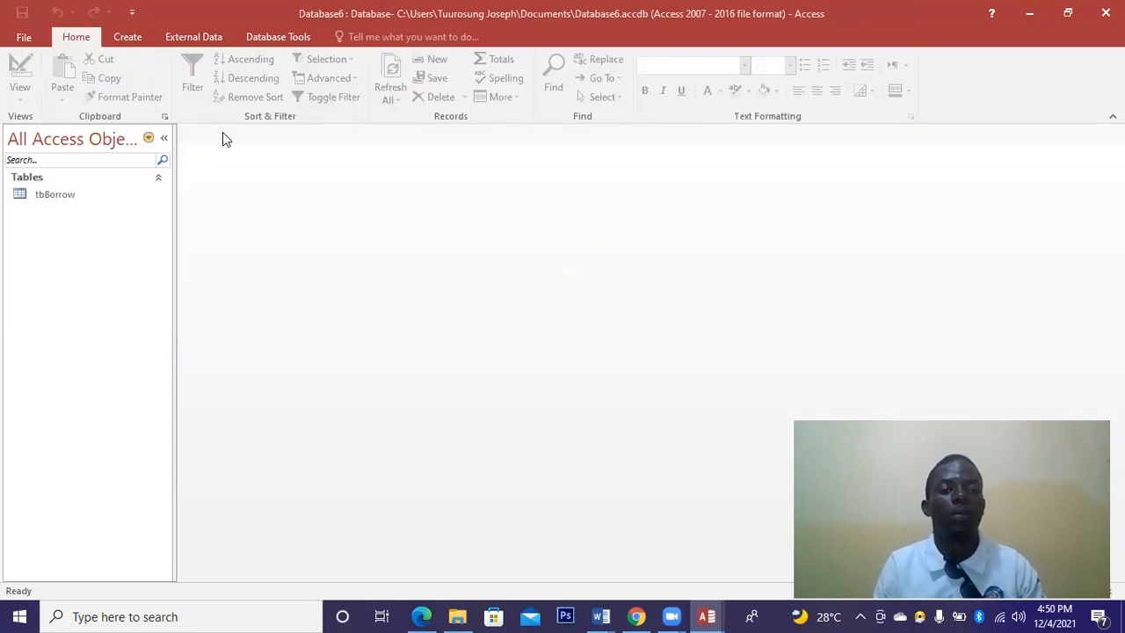
Start another new table in Design view with a BorrowID Number field.
{"action": "left_click", "coordinate": [126, 39]}
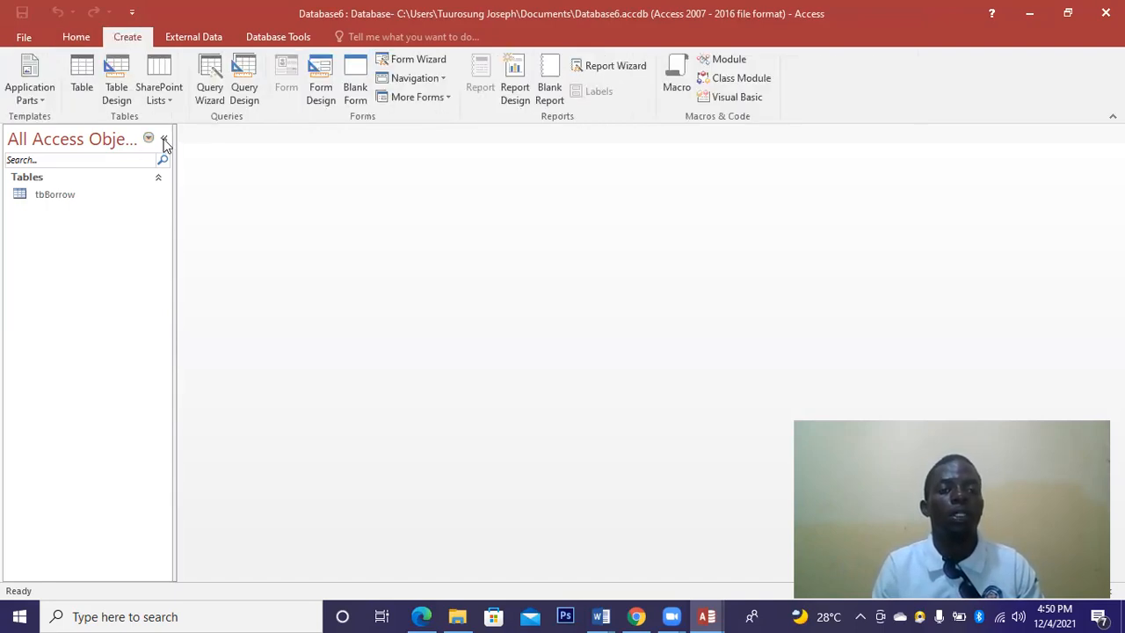
{"action": "left_click", "coordinate": [117, 79]}
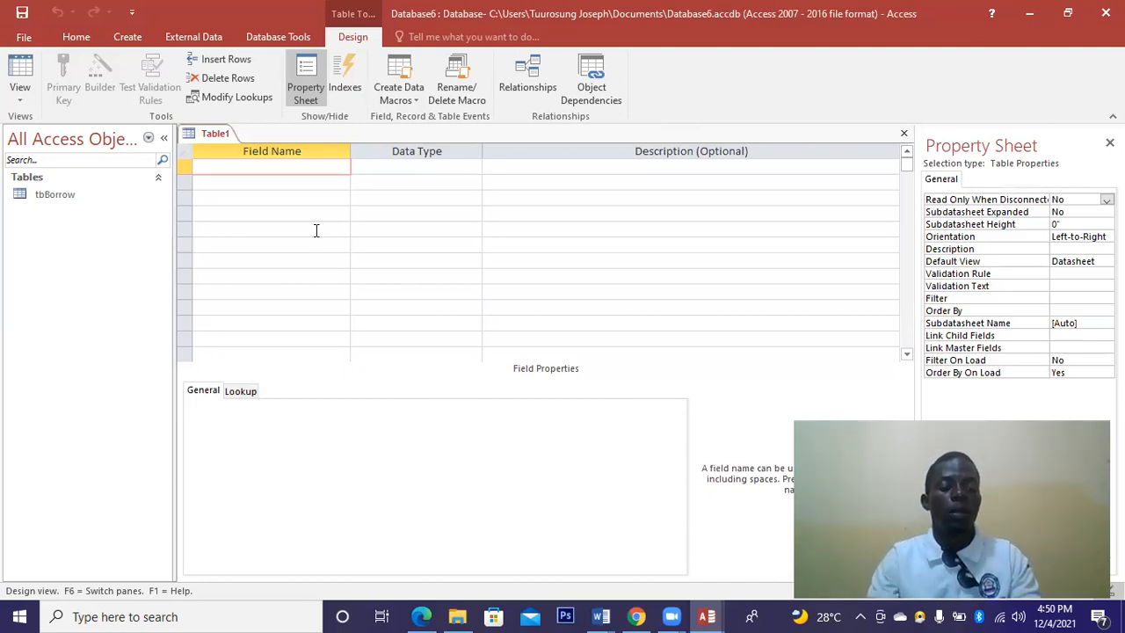
{"action": "type", "text": "Boe"}
{"action": "key", "text": "BackSpace"}
{"action": "type", "text": "rrowID"}
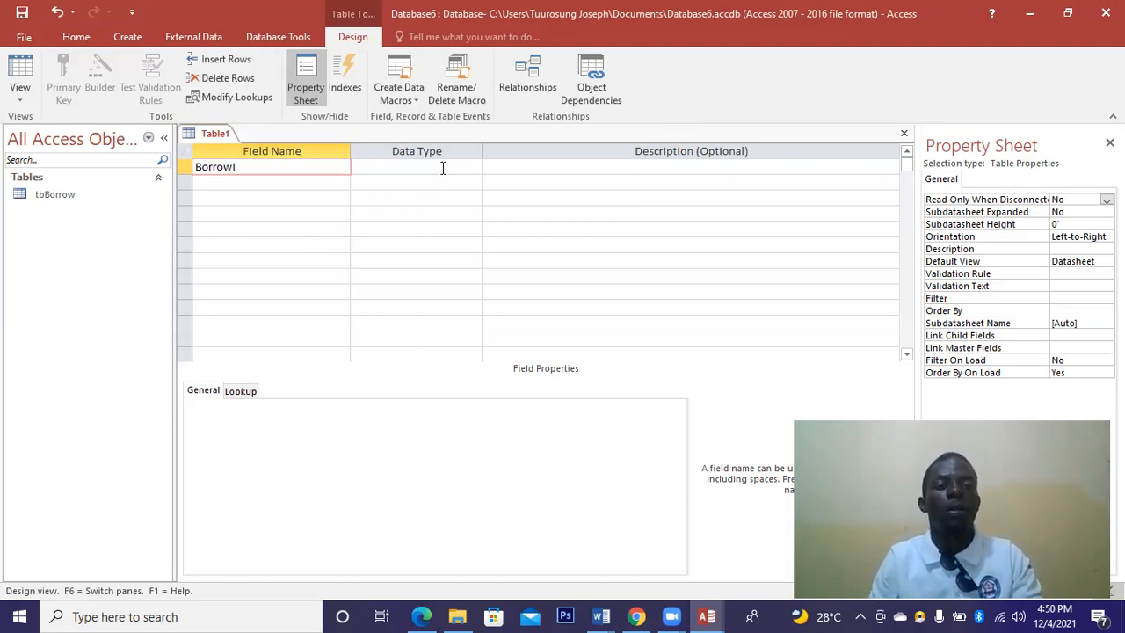
{"action": "left_click", "coordinate": [480, 174]}
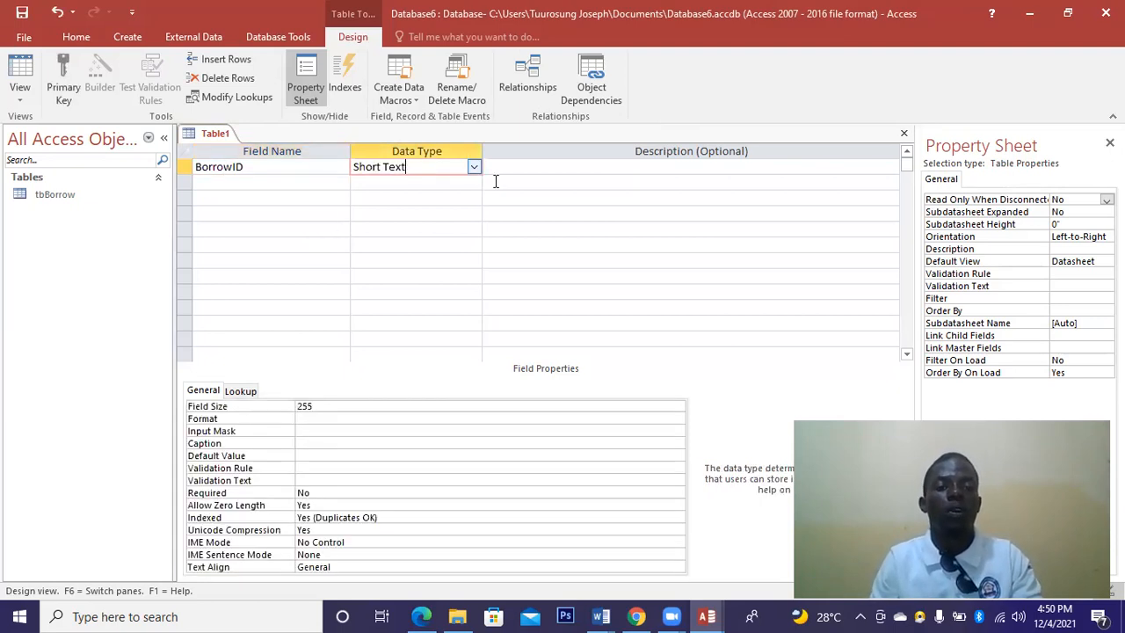
{"action": "left_click", "coordinate": [474, 169]}
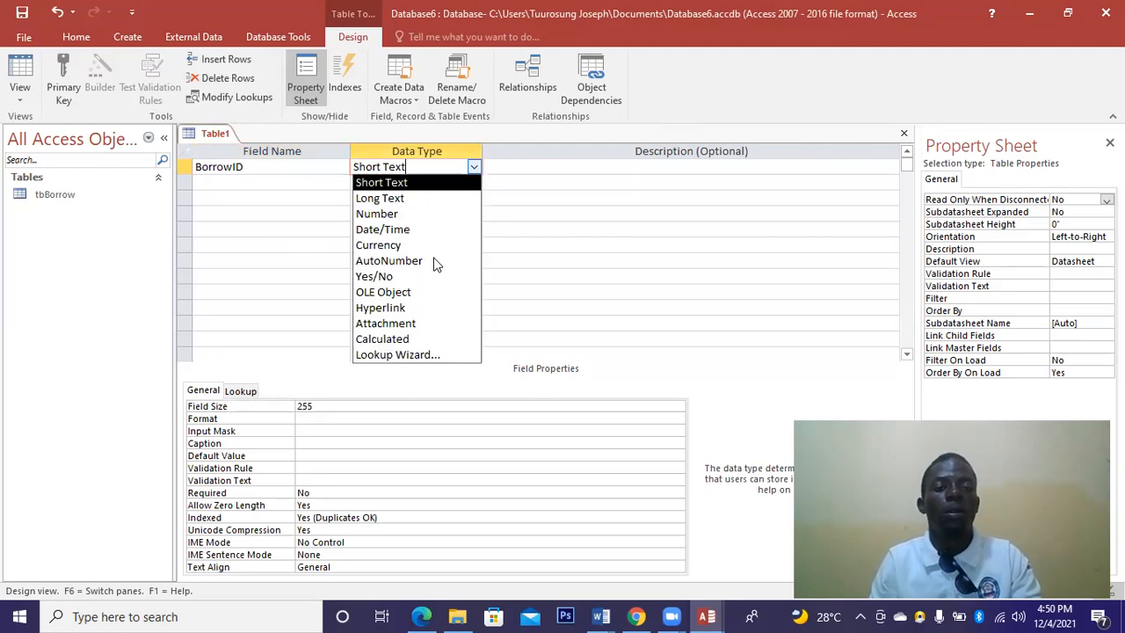
{"action": "left_click", "coordinate": [386, 214]}
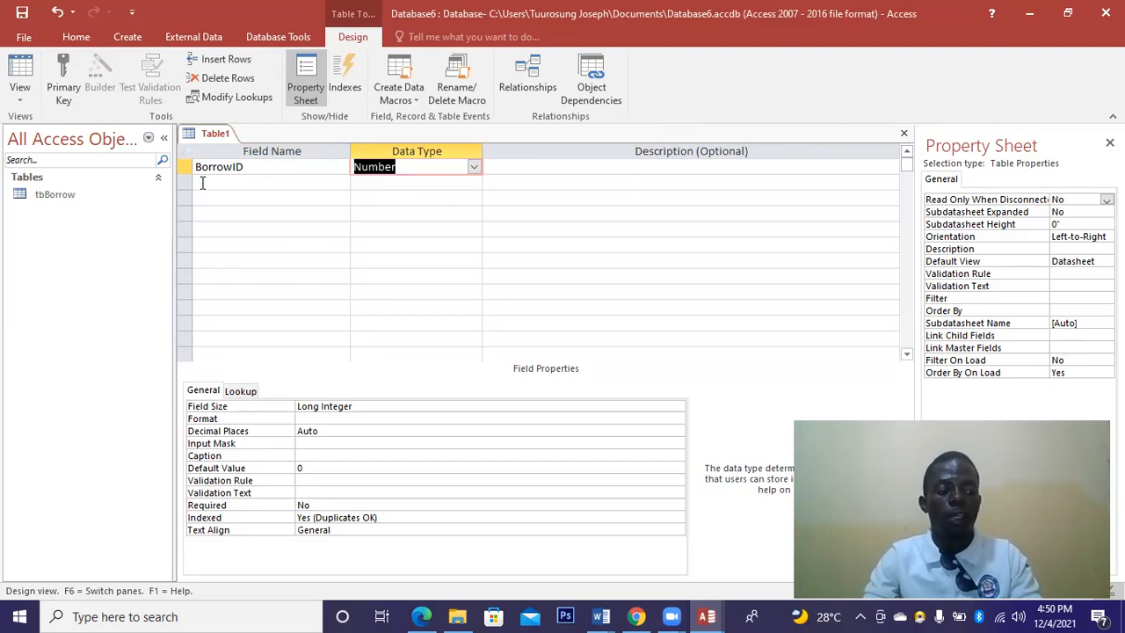
Add a StaffID field of Number type.
{"action": "left_click", "coordinate": [202, 183]}
{"action": "type", "text": "S"}
{"action": "type", "text": "t"}
{"action": "type", "text": "t"}
{"action": "type", "text": "a"}
{"action": "type", "text": "ffID"}
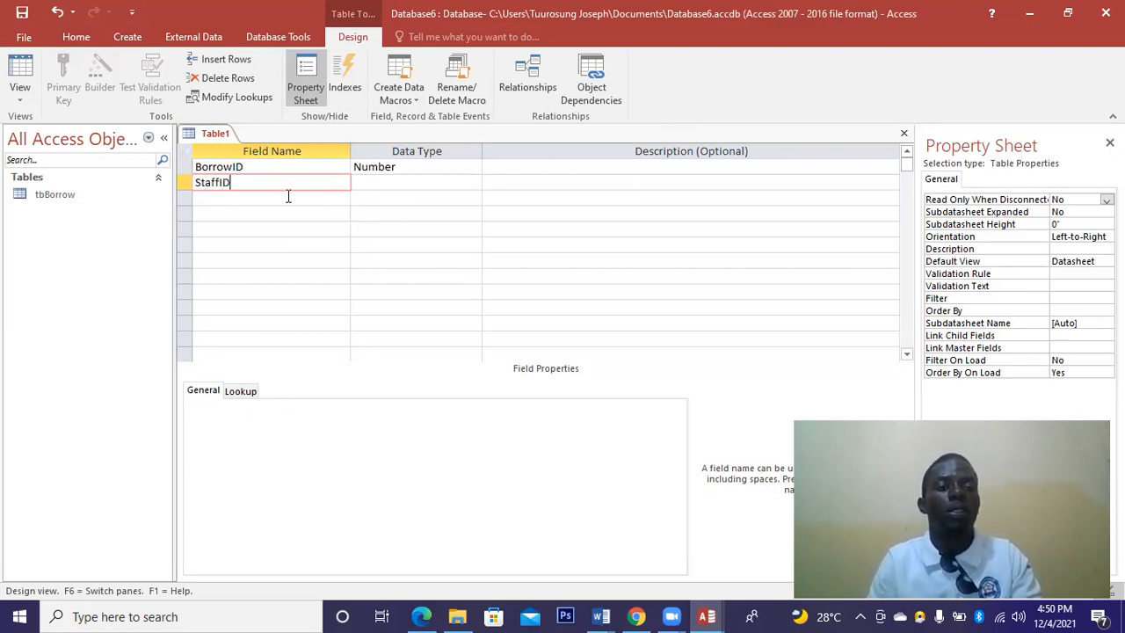
{"action": "key", "text": "Down"}
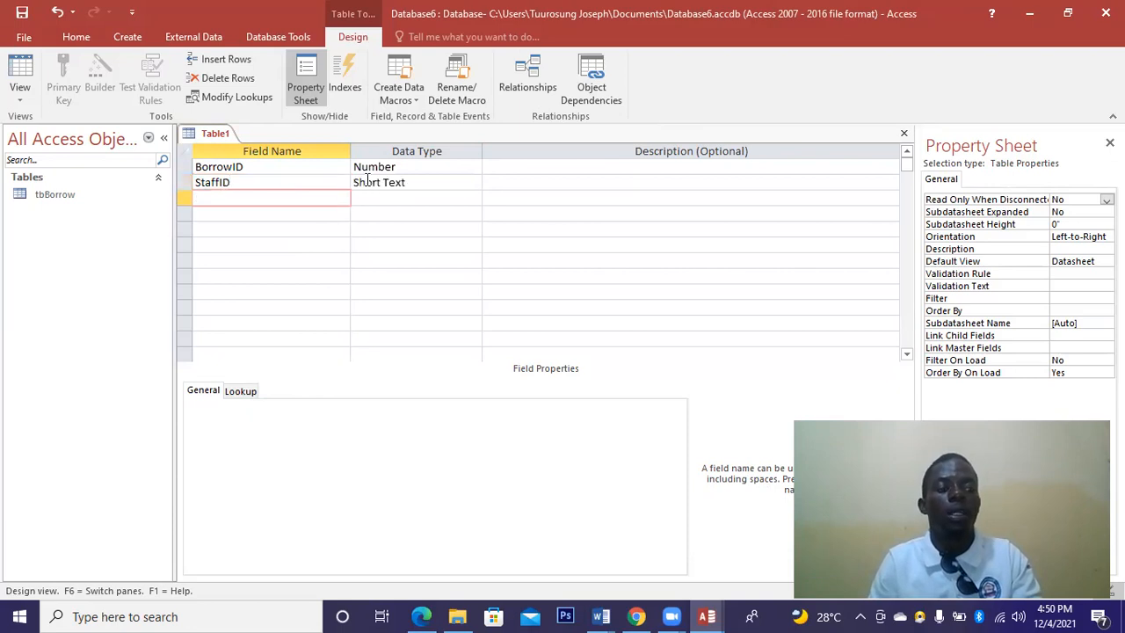
{"action": "left_click", "coordinate": [464, 183]}
{"action": "left_click", "coordinate": [473, 184]}
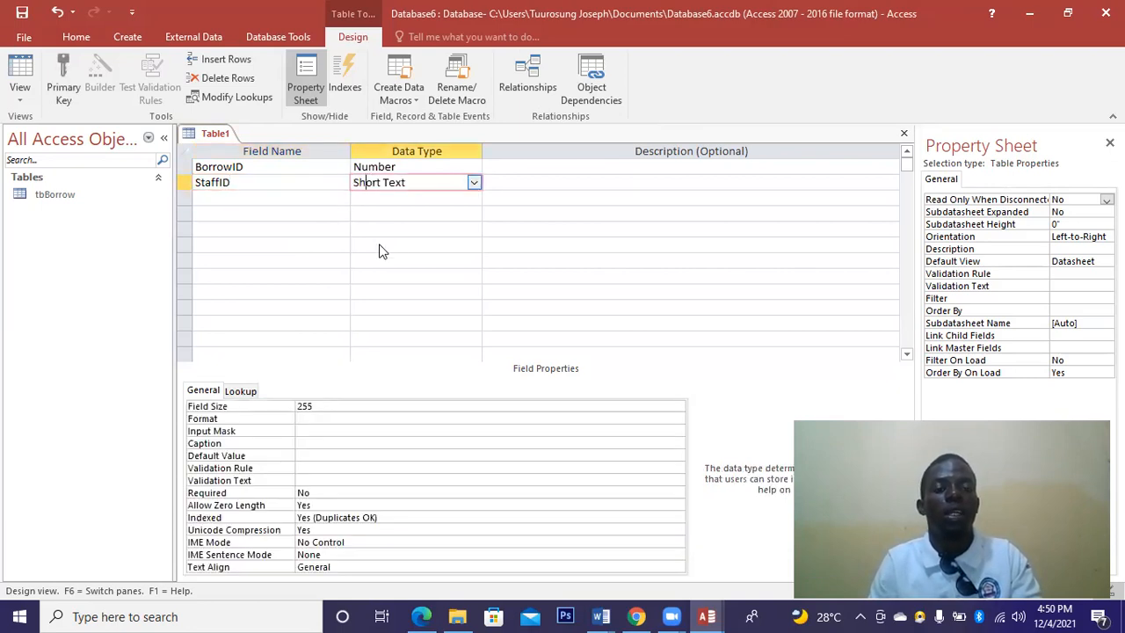
{"action": "left_click", "coordinate": [376, 228]}
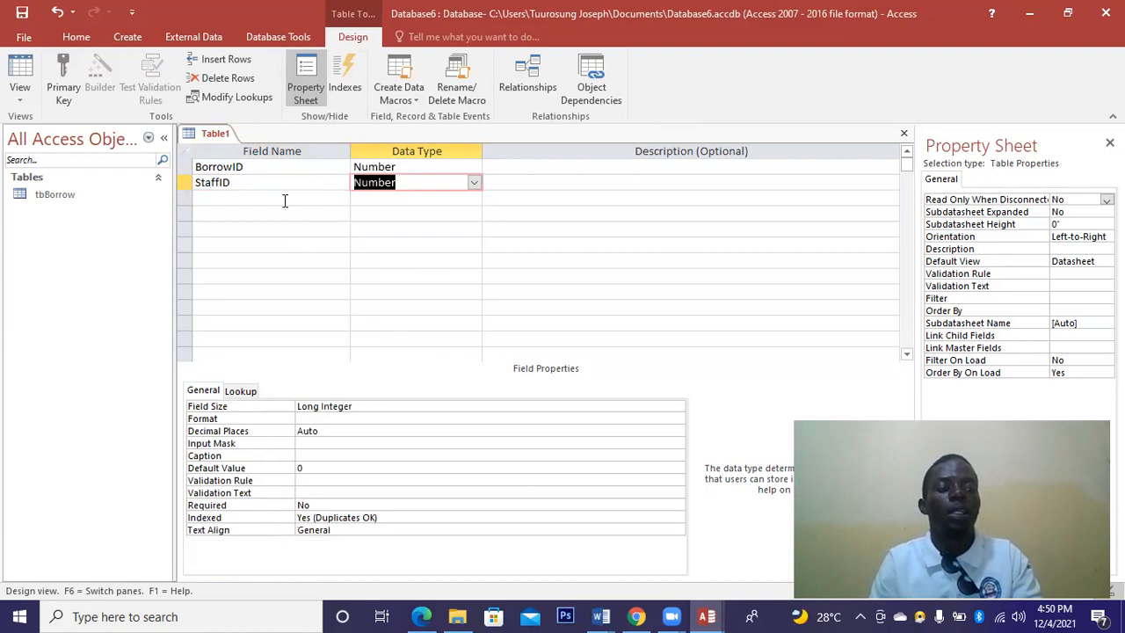
Add ReaderID as a Number field and enter DateBorrow as the next field name.
{"action": "left_click", "coordinate": [284, 201]}
{"action": "type", "text": "ReaderID"}
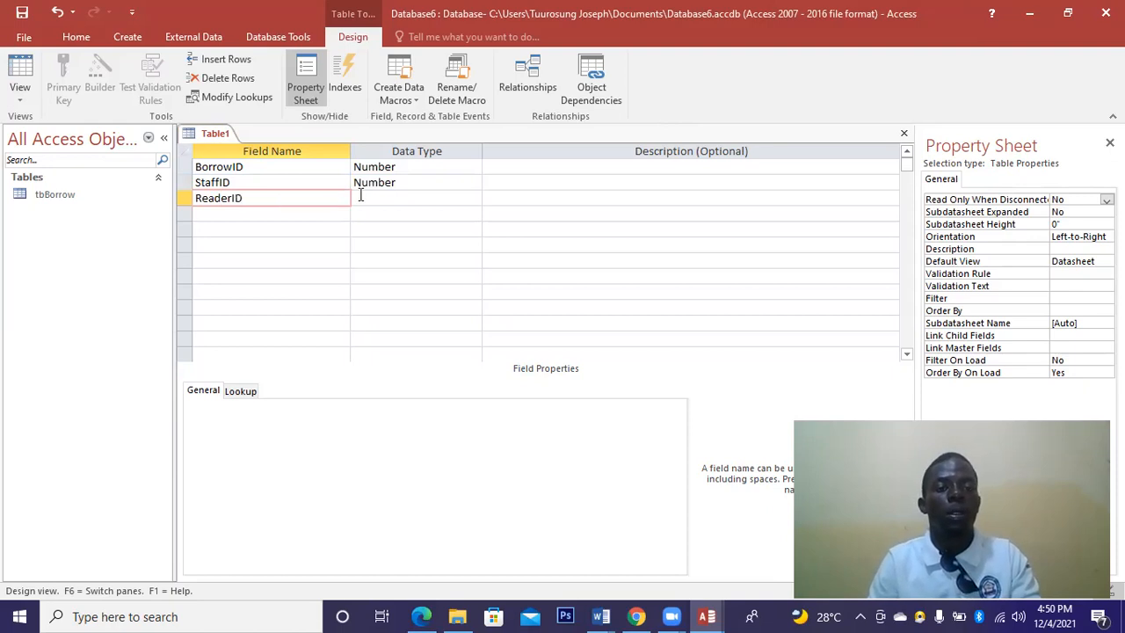
{"action": "left_click", "coordinate": [418, 199]}
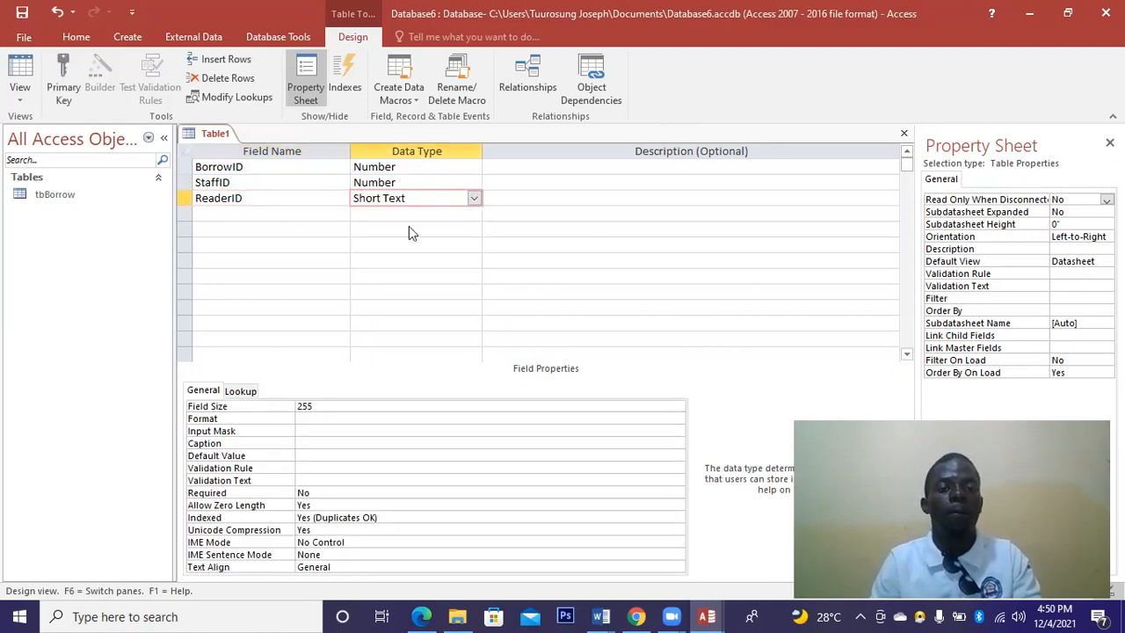
{"action": "left_click", "coordinate": [473, 213]}
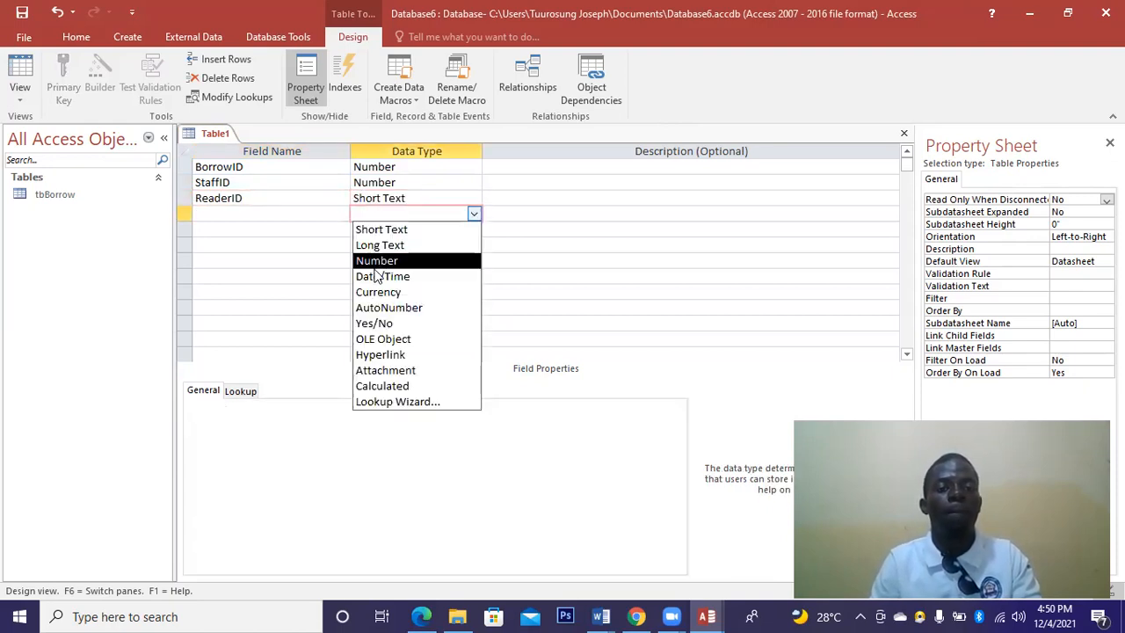
{"action": "key", "text": "Return"}
{"action": "left_click", "coordinate": [245, 213]}
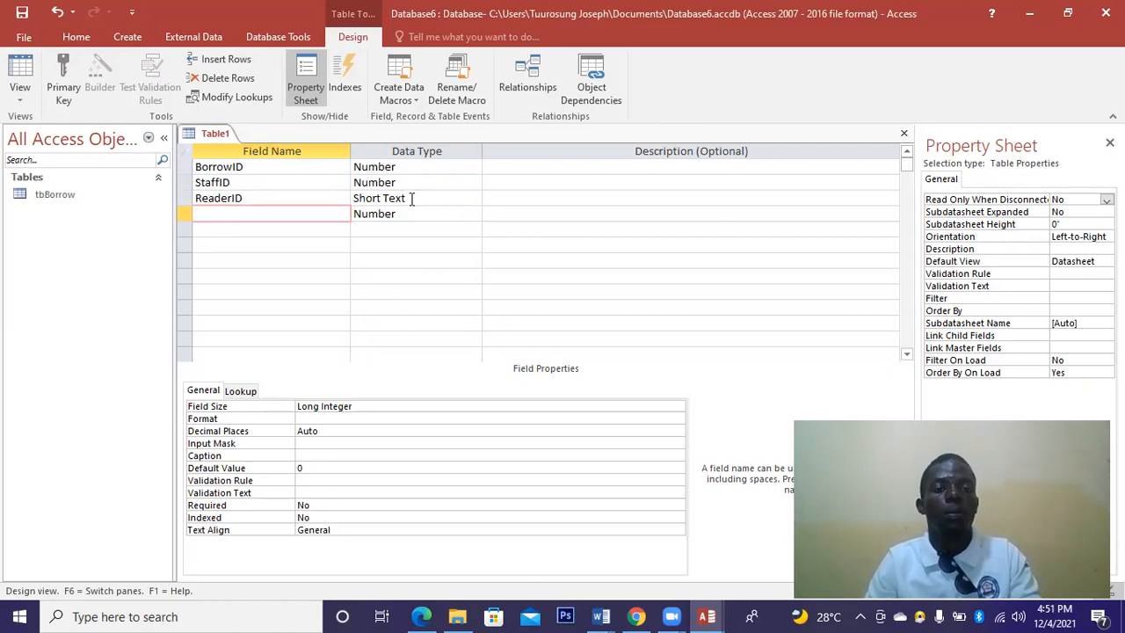
{"action": "left_click", "coordinate": [469, 199]}
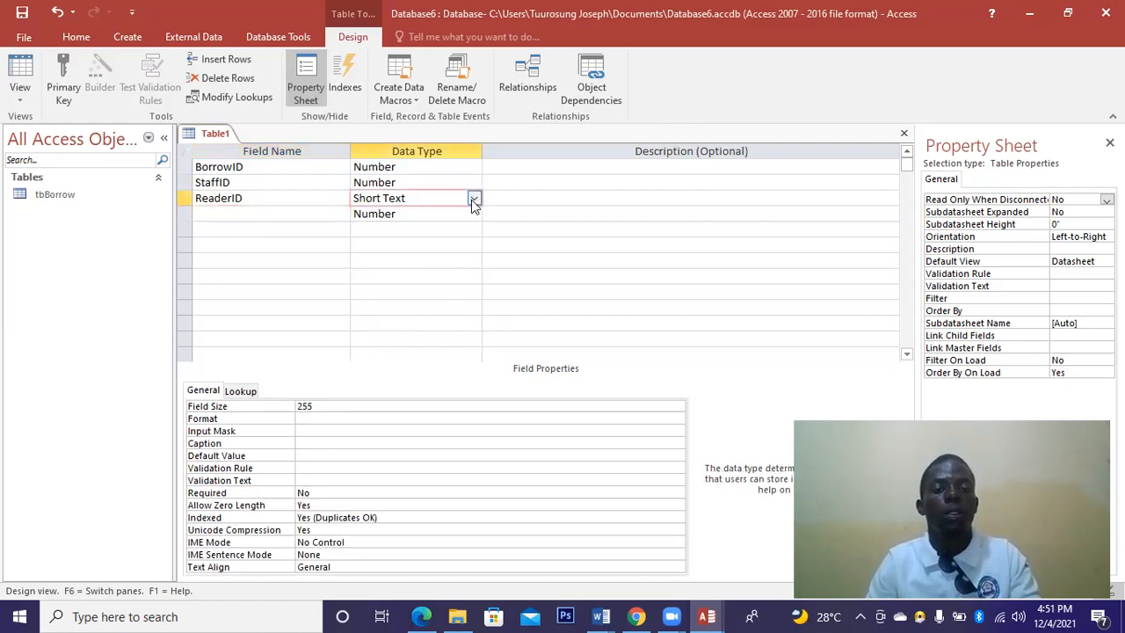
{"action": "left_click", "coordinate": [405, 245]}
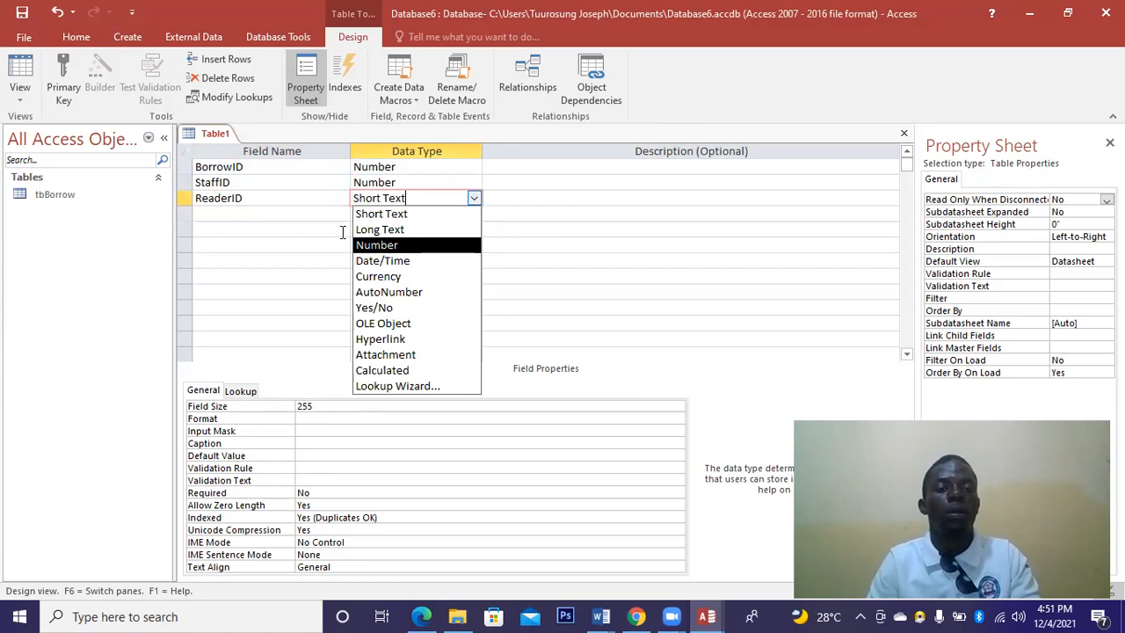
{"action": "left_click", "coordinate": [312, 213]}
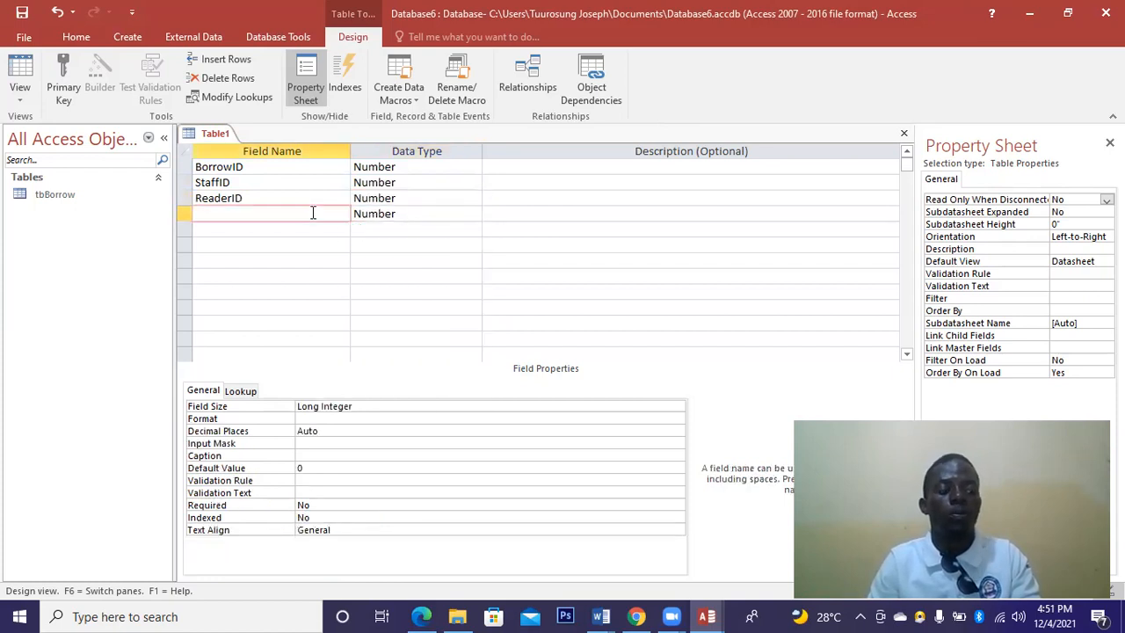
{"action": "type", "text": "DateB"}
{"action": "type", "text": "orrow"}
Set DateBorrow to Date/Time and add a ReturningDate Date/Time field.
{"action": "left_click", "coordinate": [393, 214]}
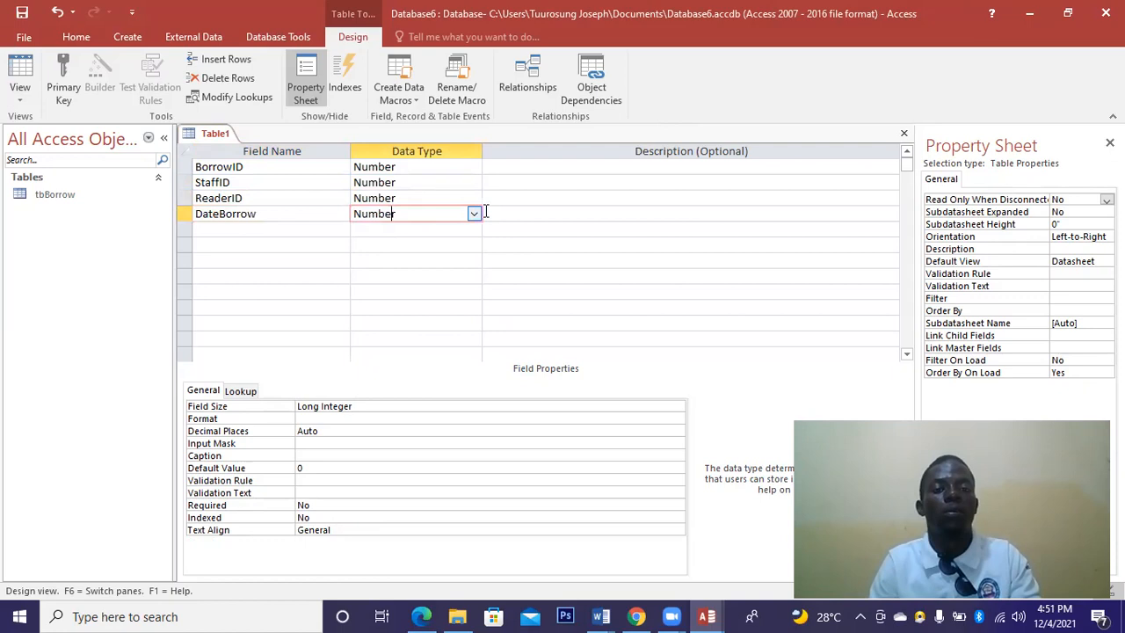
{"action": "left_click", "coordinate": [474, 215]}
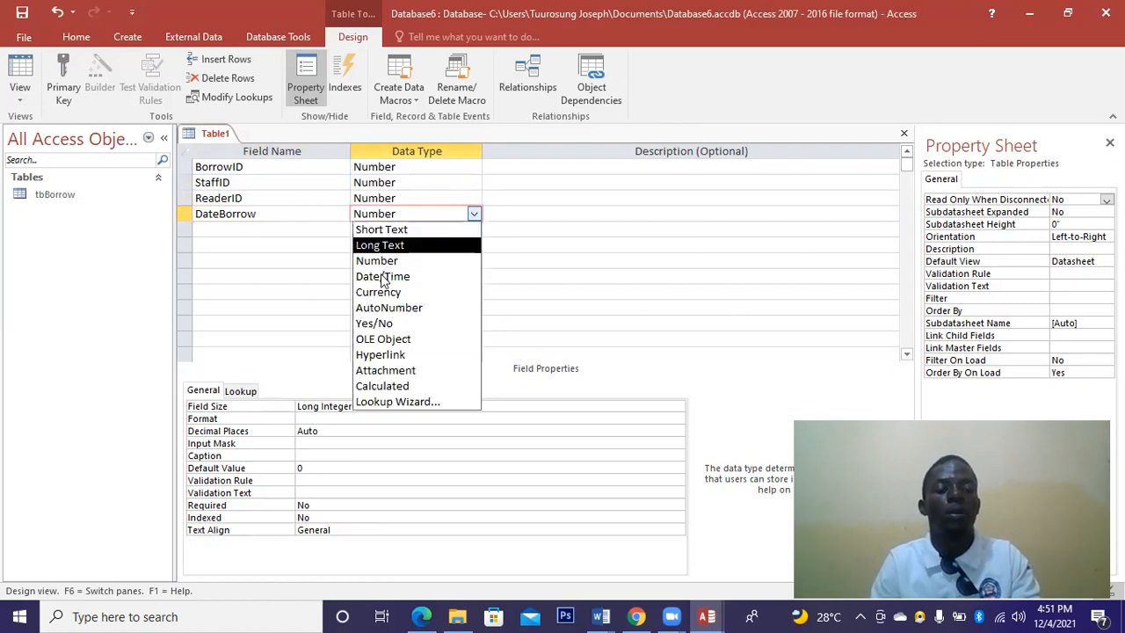
{"action": "left_click", "coordinate": [382, 273]}
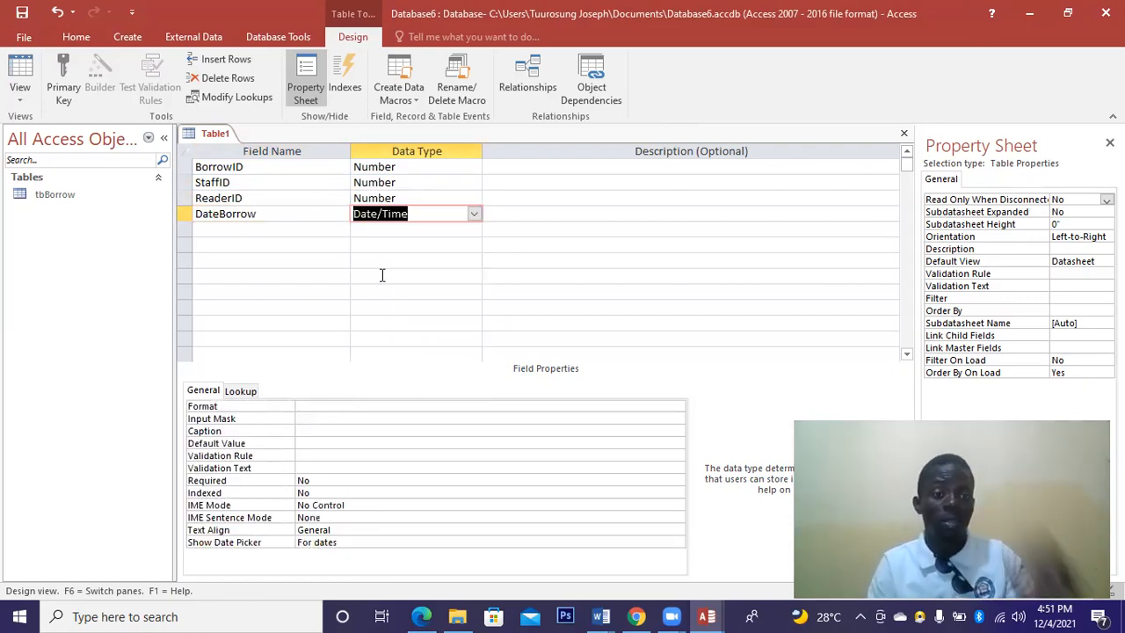
{"action": "left_click", "coordinate": [278, 228]}
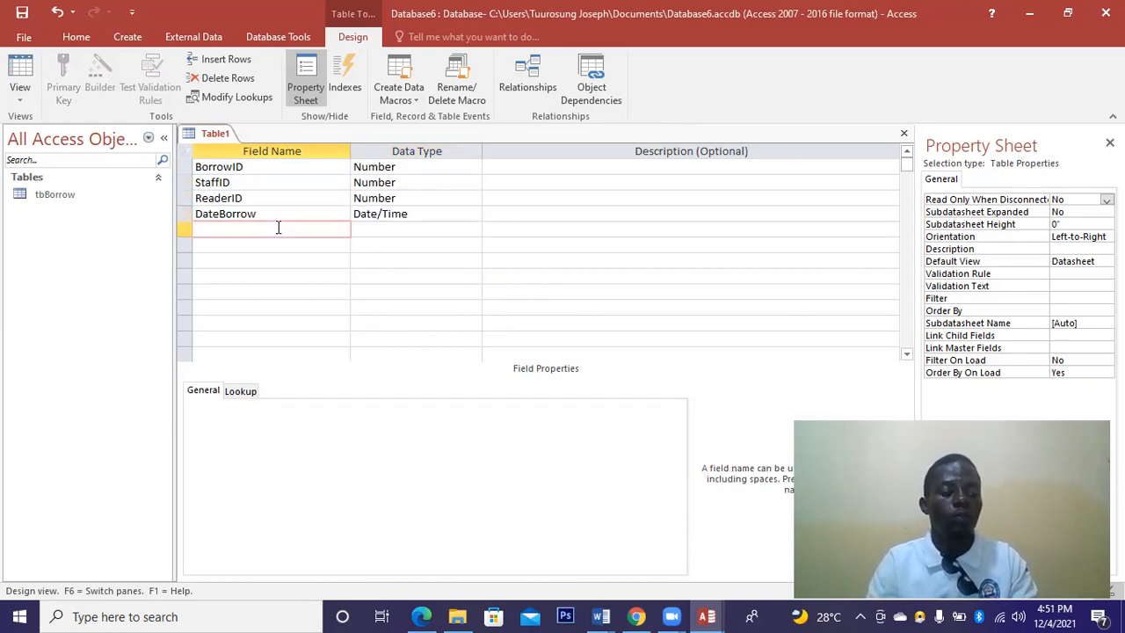
{"action": "type", "text": "Returning"}
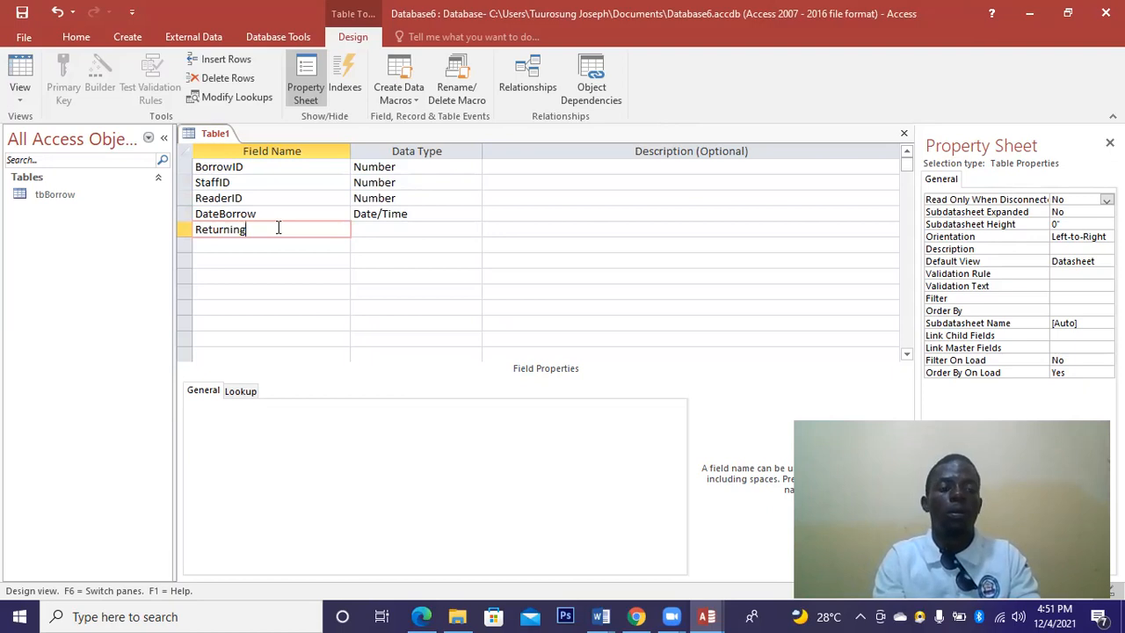
{"action": "type", "text": "Date"}
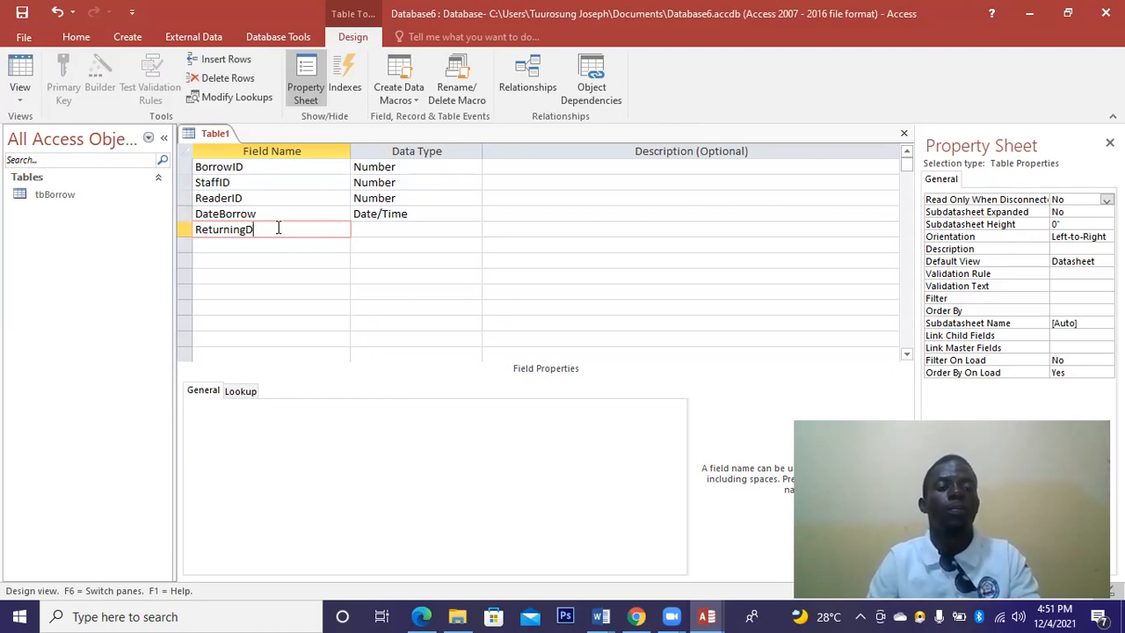
{"action": "left_click", "coordinate": [370, 228]}
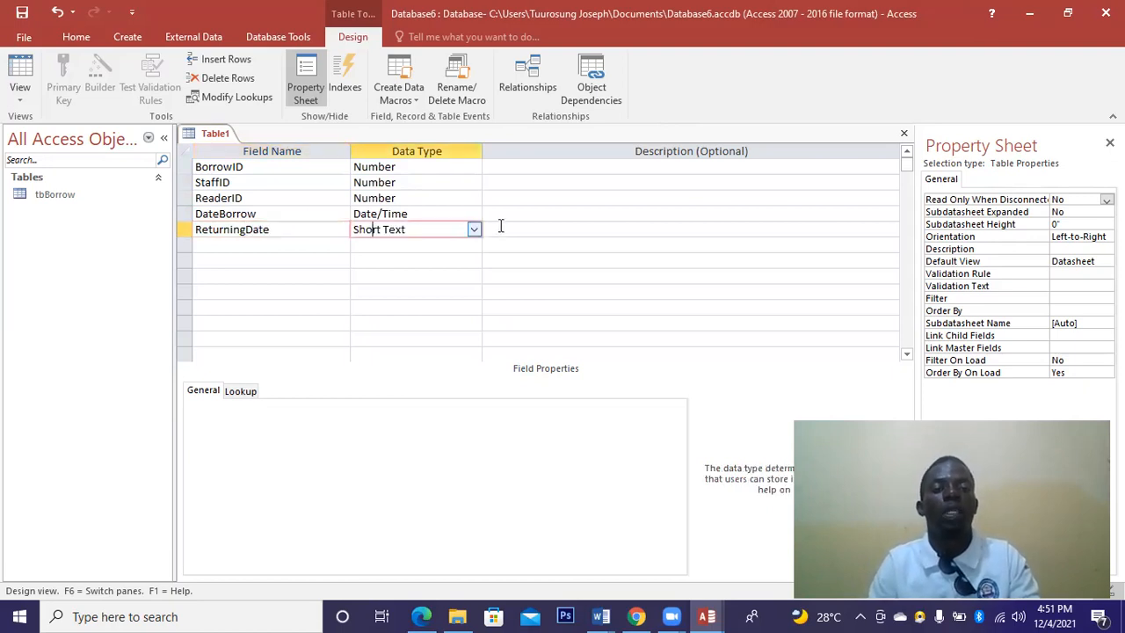
{"action": "left_click", "coordinate": [471, 230]}
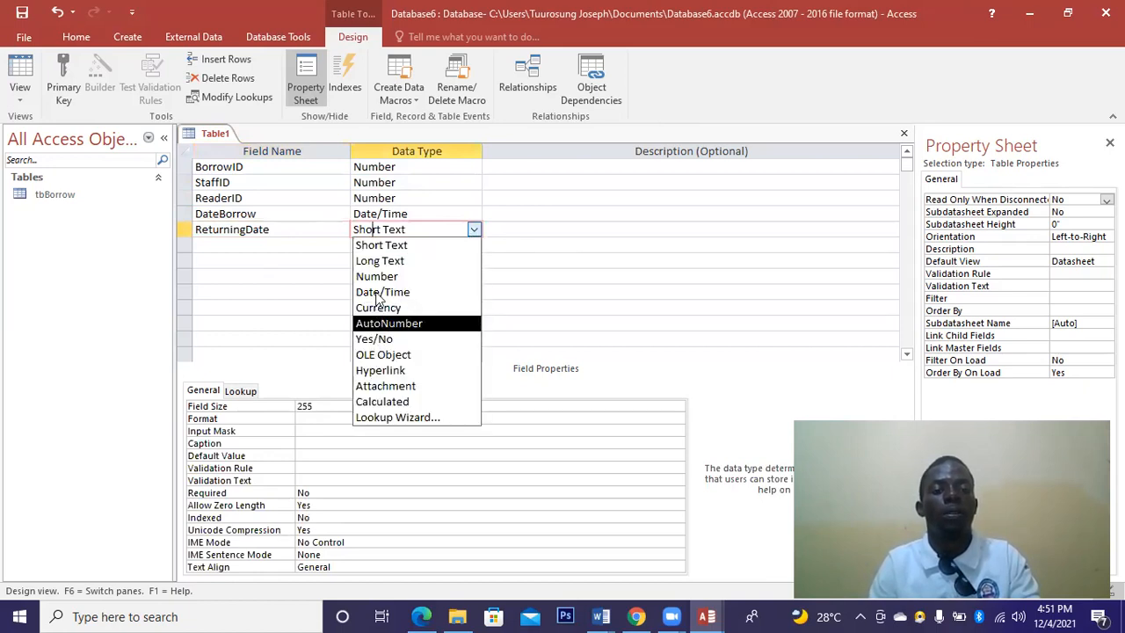
{"action": "left_click", "coordinate": [242, 244]}
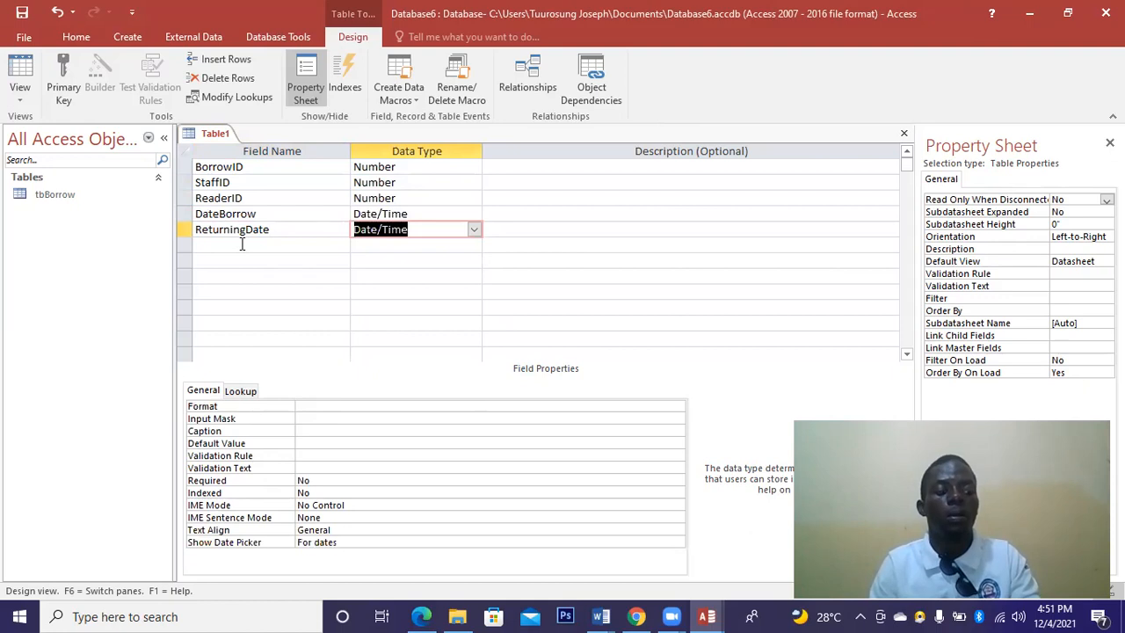
Add a Status field with the Short Text data type.
{"action": "left_click", "coordinate": [242, 244]}
{"action": "type", "text": "Status"}
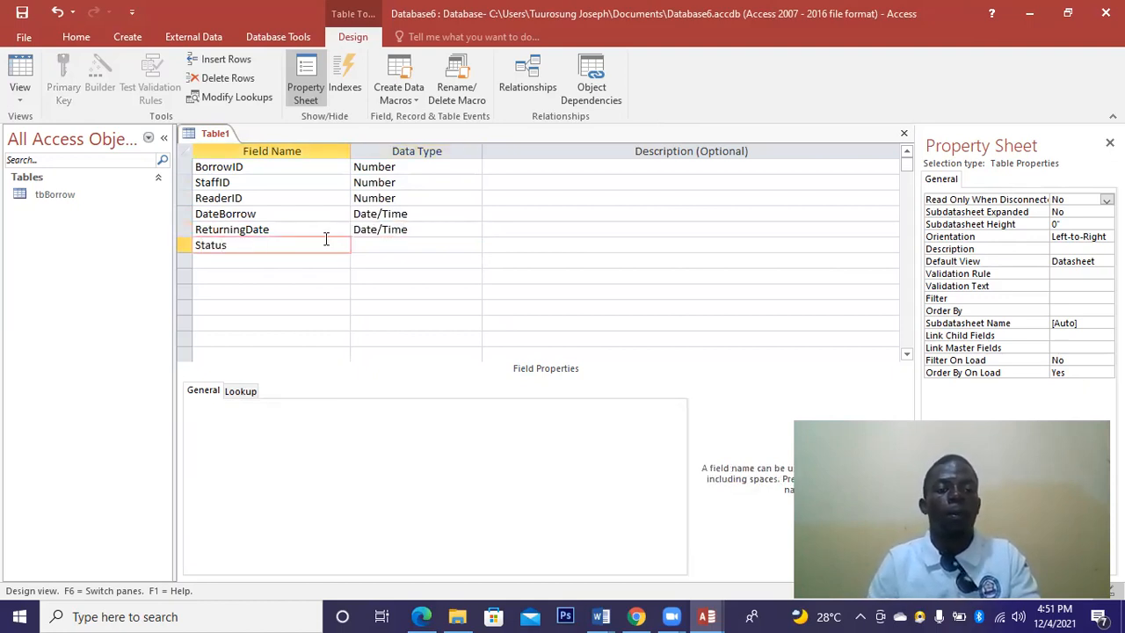
{"action": "left_click", "coordinate": [381, 247]}
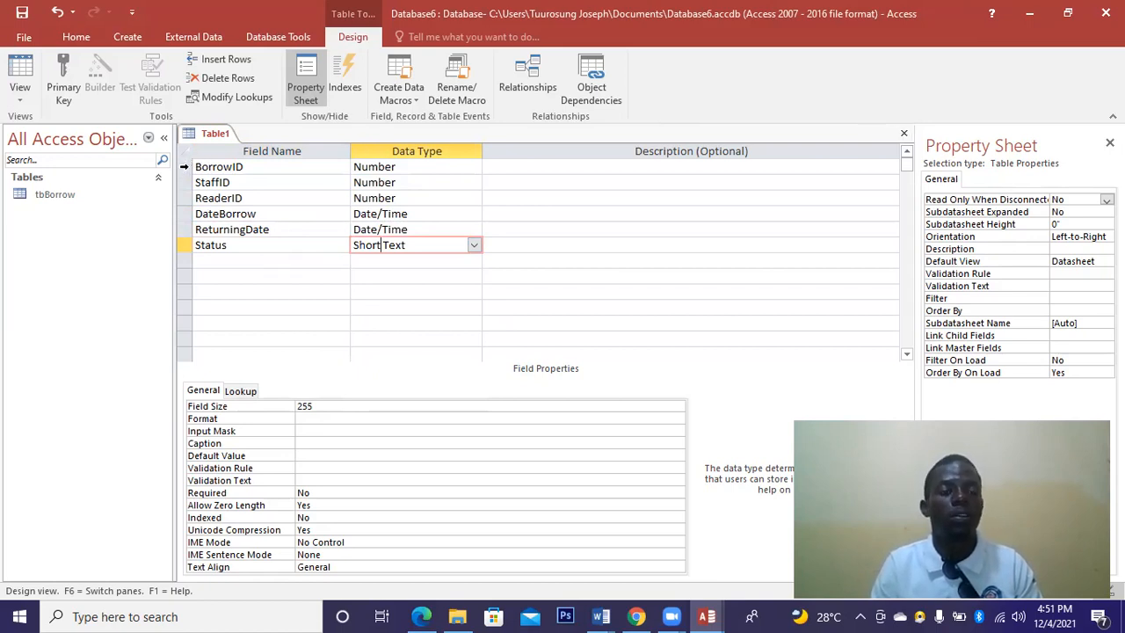
Make BorrowID the primary key and save the closed table as tbBorrowDetails.
{"action": "right_click", "coordinate": [185, 166]}
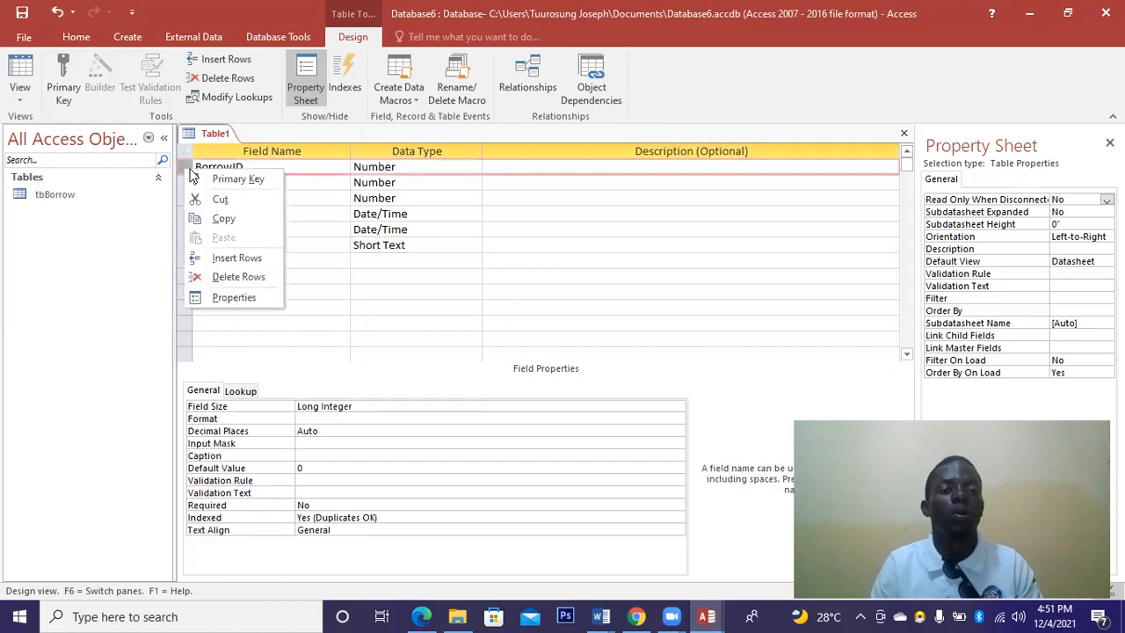
{"action": "left_click", "coordinate": [237, 180]}
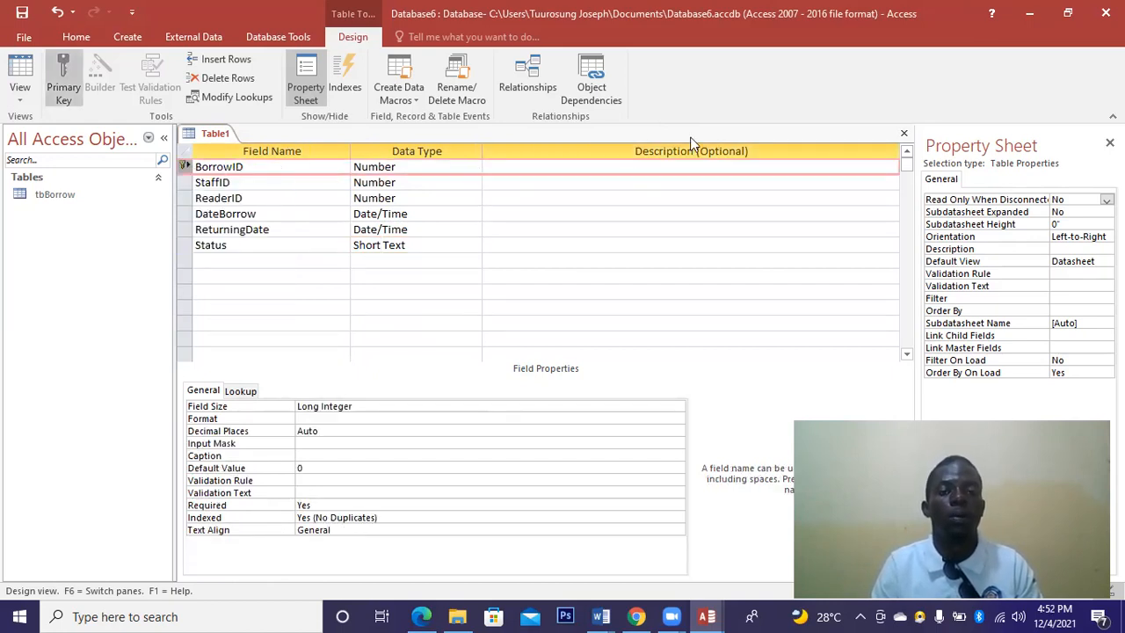
{"action": "left_click", "coordinate": [903, 134]}
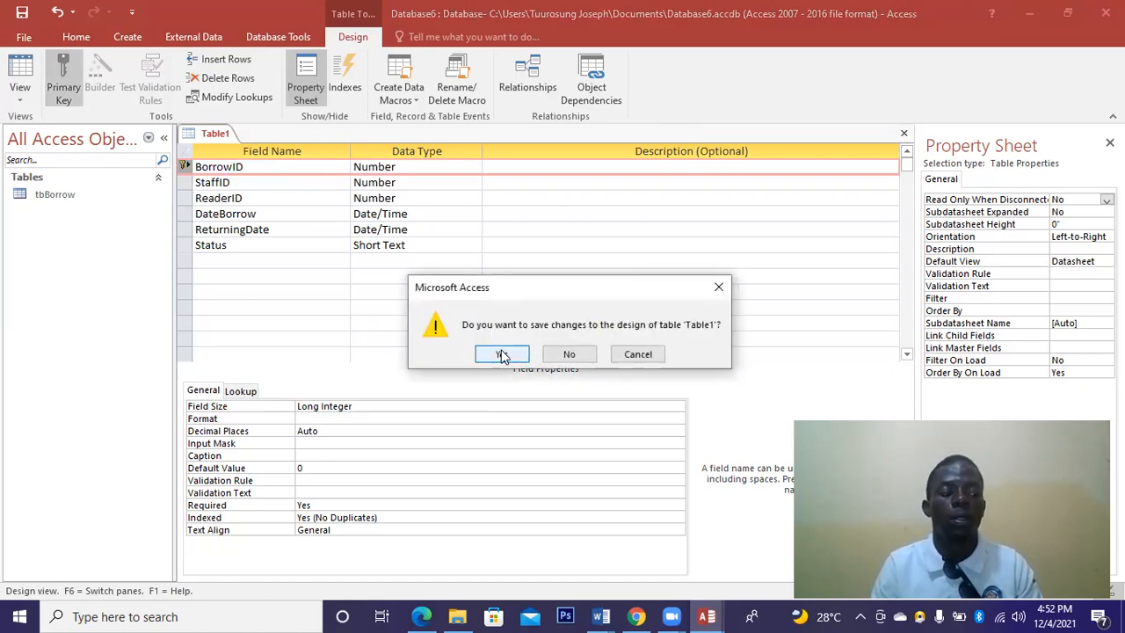
{"action": "left_click", "coordinate": [502, 354]}
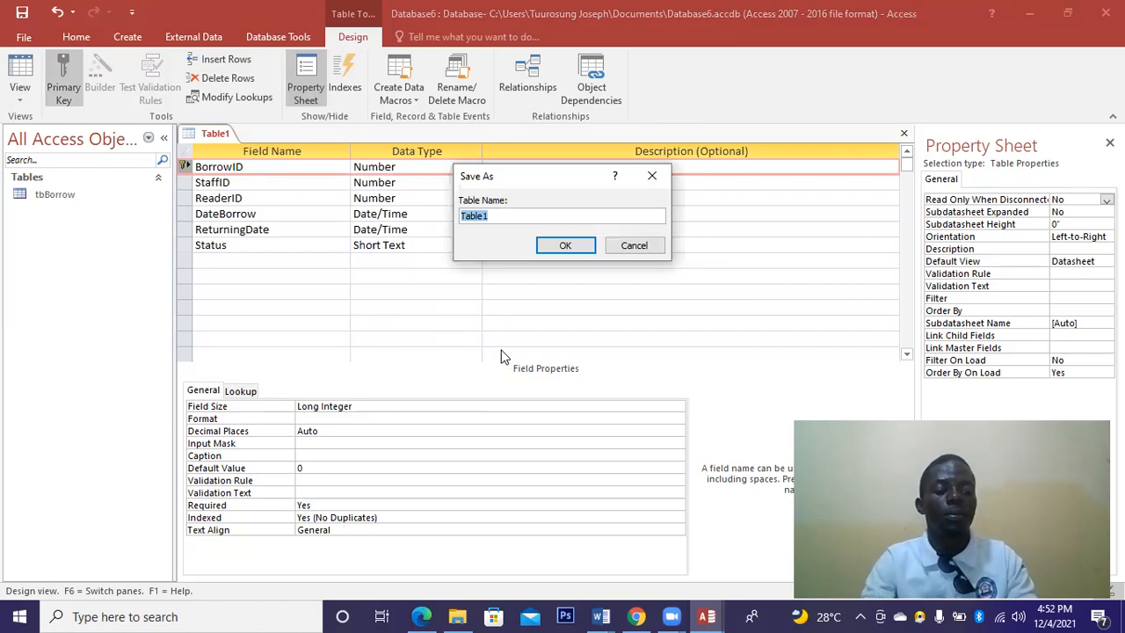
{"action": "type", "text": "tbBorrowDetails"}
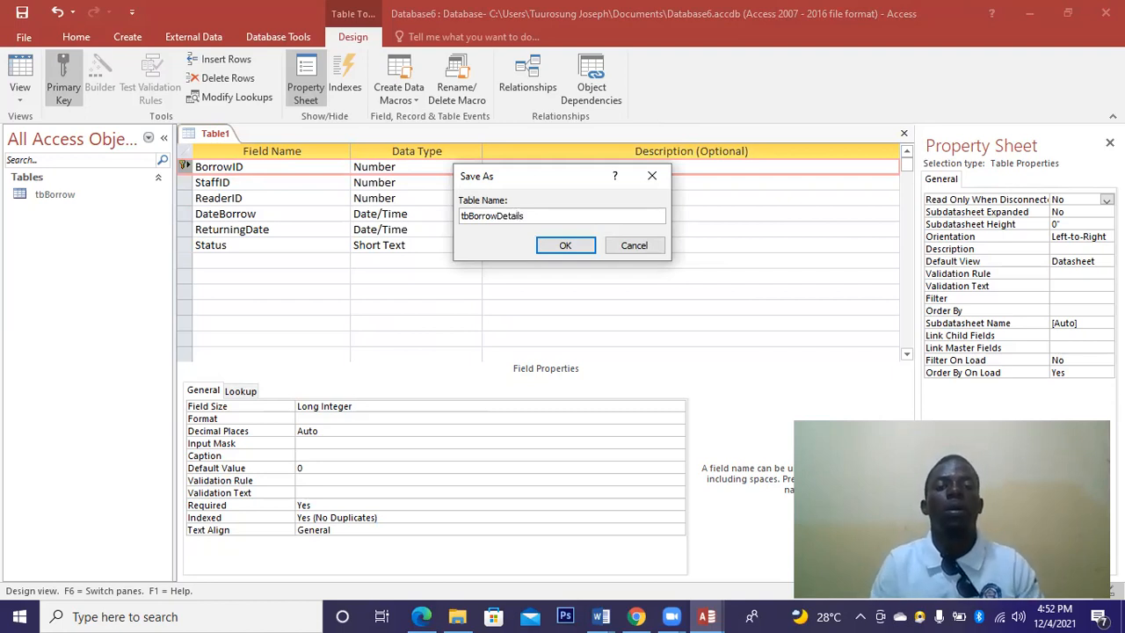
{"action": "left_click", "coordinate": [565, 247]}
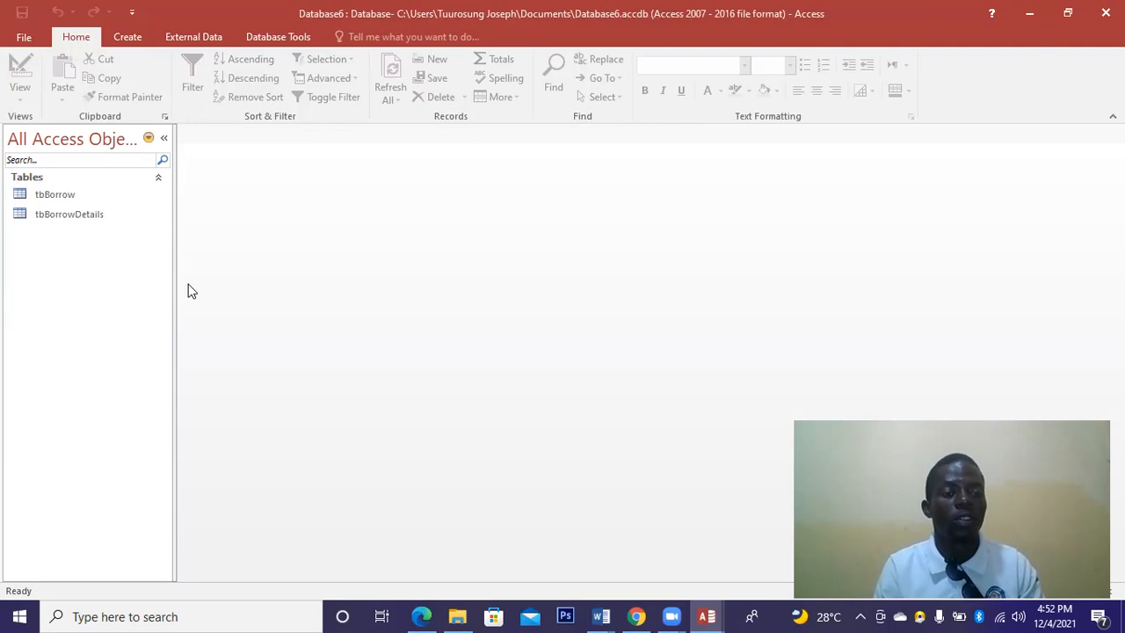
Start a new table design with the fields ID, BookID and BookTitle.
{"action": "left_click", "coordinate": [141, 39]}
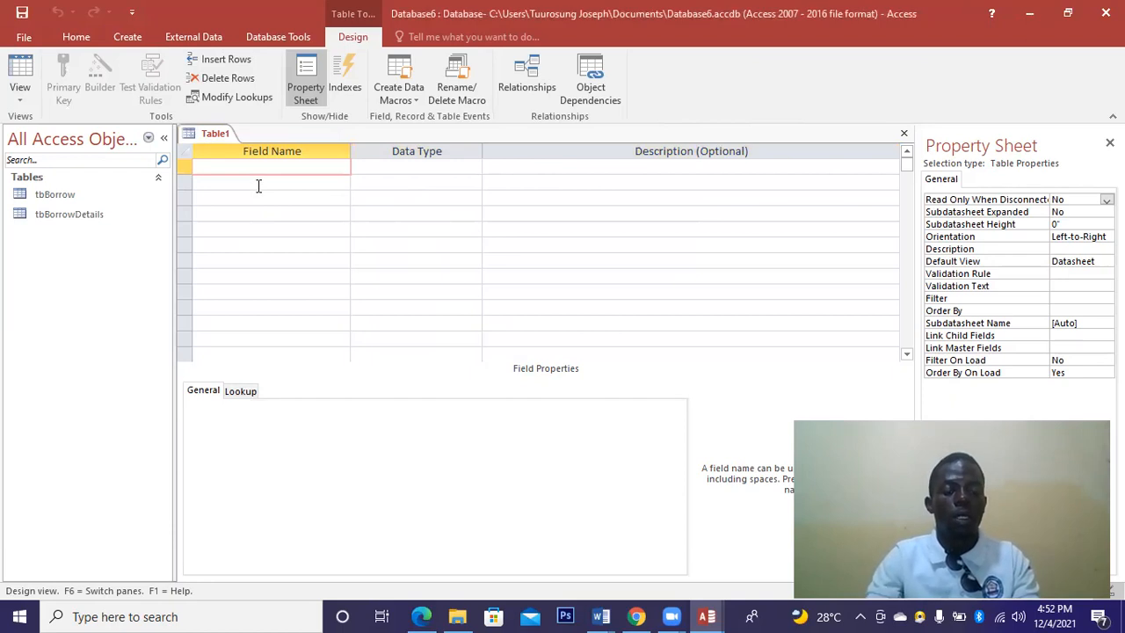
{"action": "type", "text": "ID"}
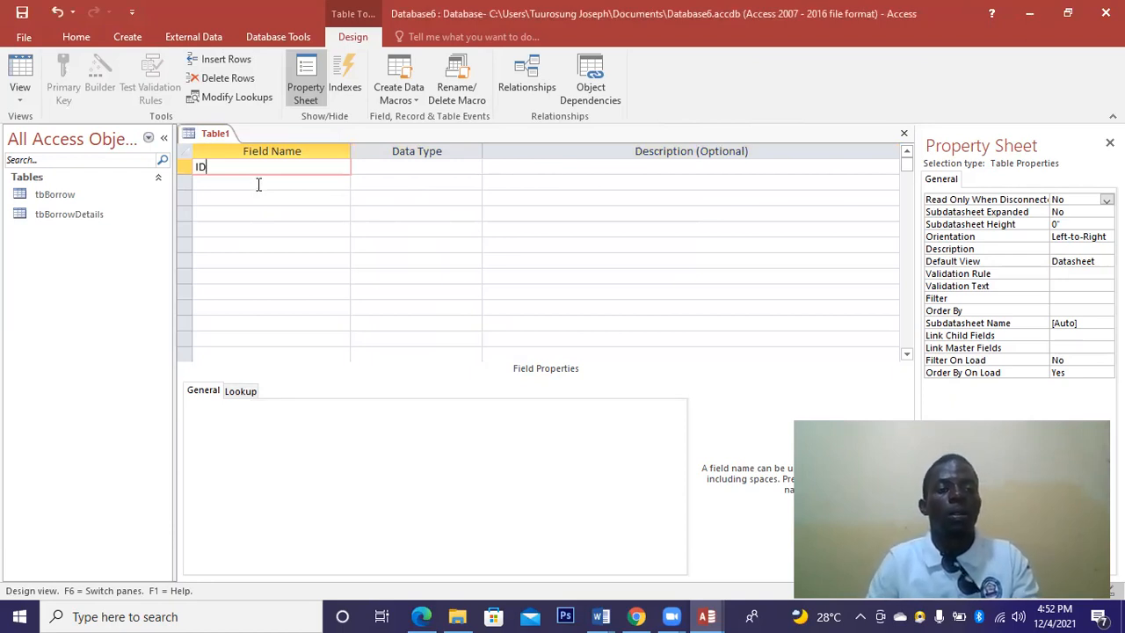
{"action": "left_click", "coordinate": [259, 184]}
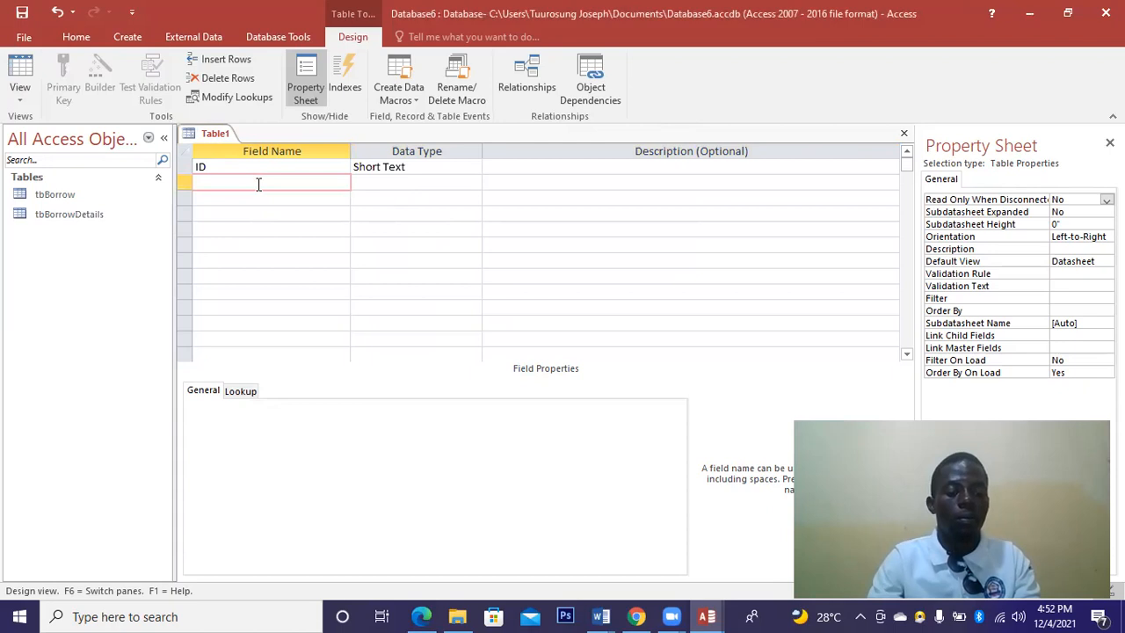
{"action": "type", "text": "B"}
{"action": "type", "text": "oo"}
{"action": "type", "text": "kl"}
{"action": "type", "text": "D"}
{"action": "left_click", "coordinate": [245, 196]}
{"action": "type", "text": "BookTit"}
{"action": "key", "text": "BackSpace"}
{"action": "type", "text": "le"}
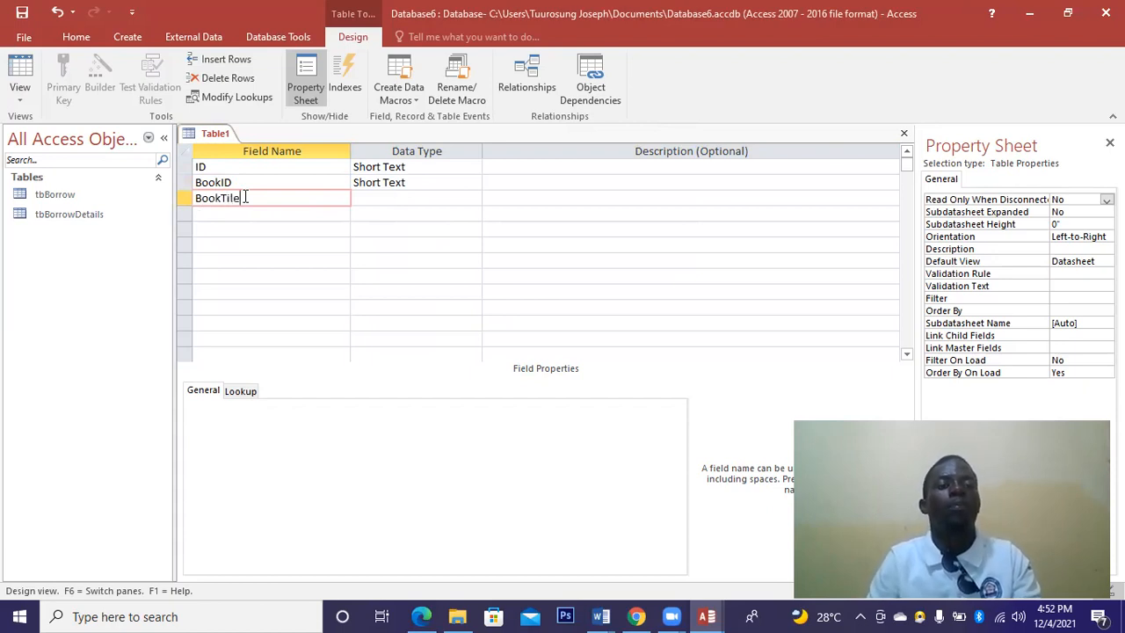
{"action": "key", "text": "BackSpace"}
{"action": "key", "text": "BackSpace"}
{"action": "type", "text": "tle"}
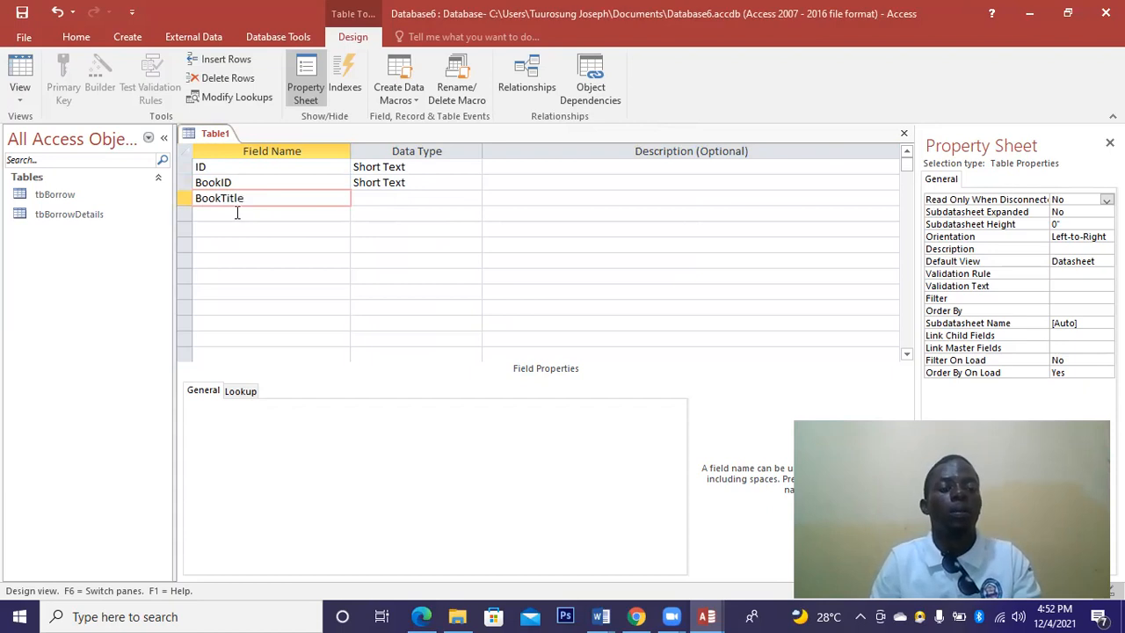
{"action": "left_click", "coordinate": [237, 212]}
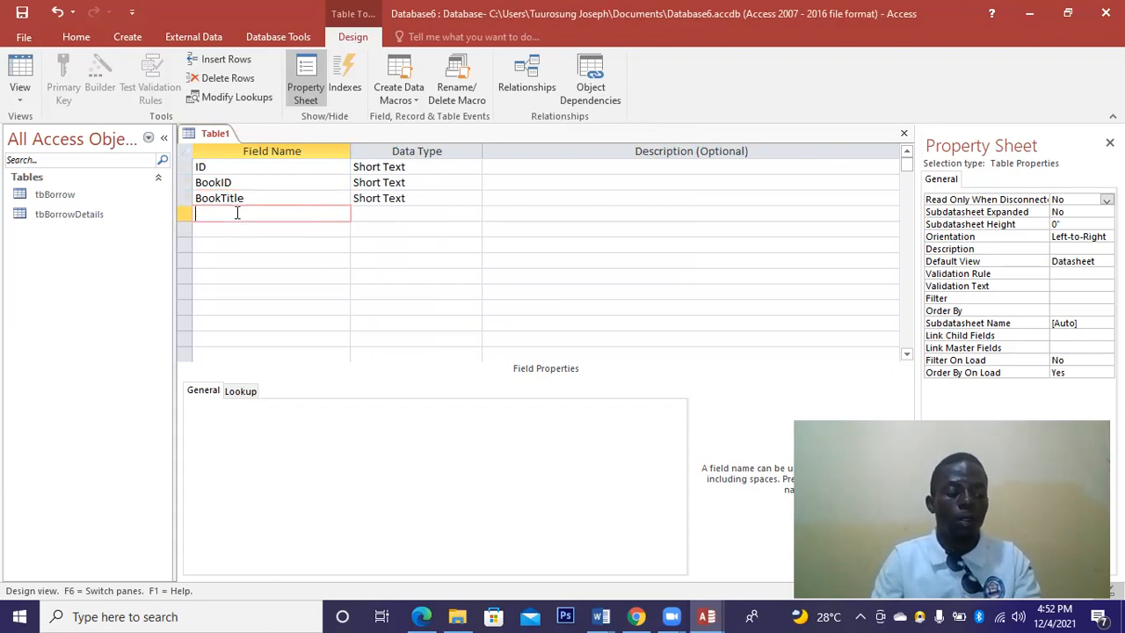
Add a Qty field, and set both Qty and ID to the Number data type.
{"action": "type", "text": "Qty"}
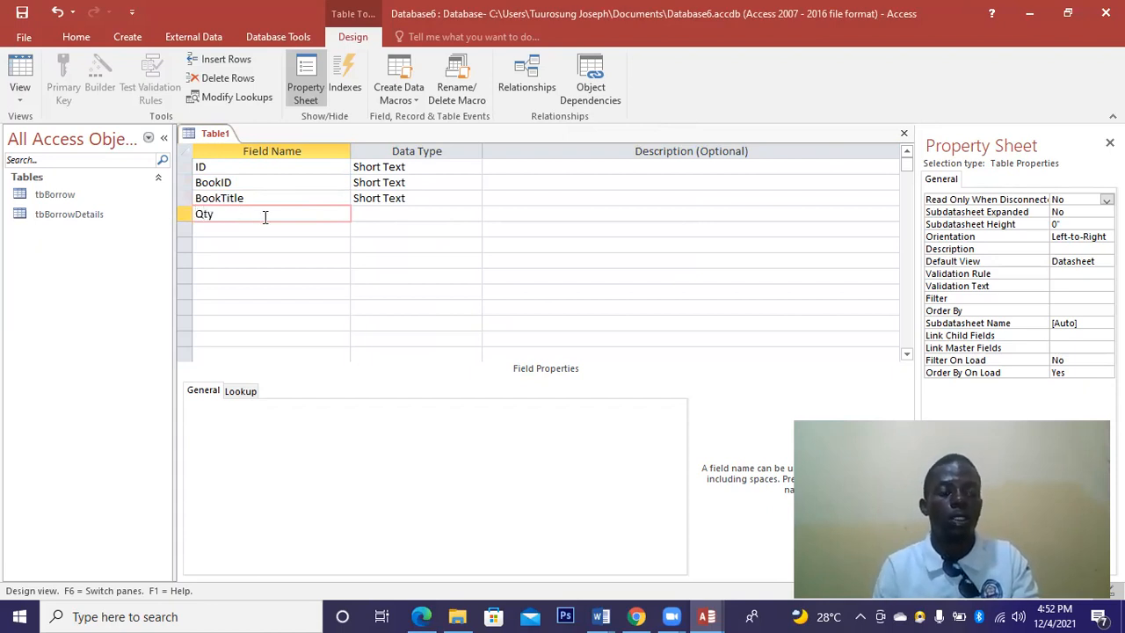
{"action": "left_click", "coordinate": [393, 218]}
{"action": "left_click", "coordinate": [477, 214]}
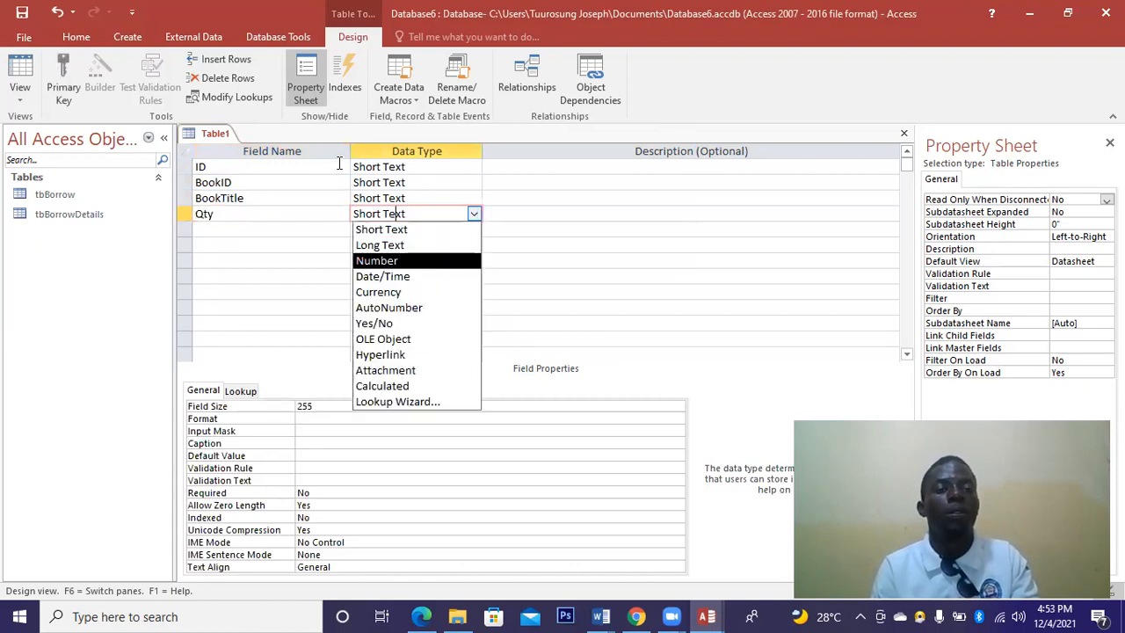
{"action": "key", "text": "Return"}
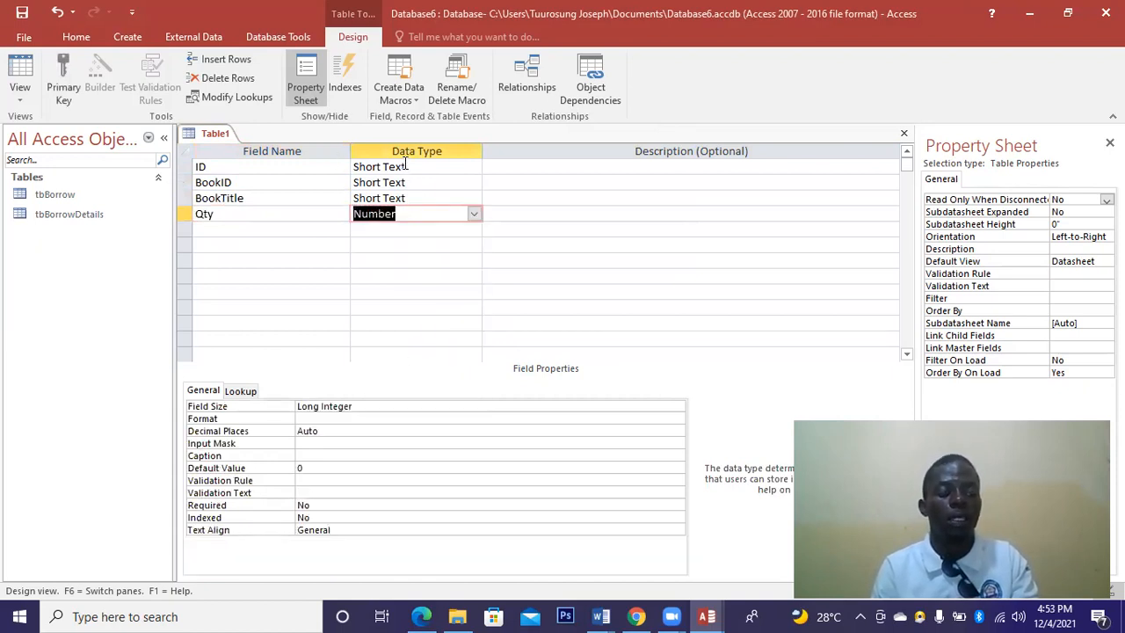
{"action": "left_click", "coordinate": [471, 167]}
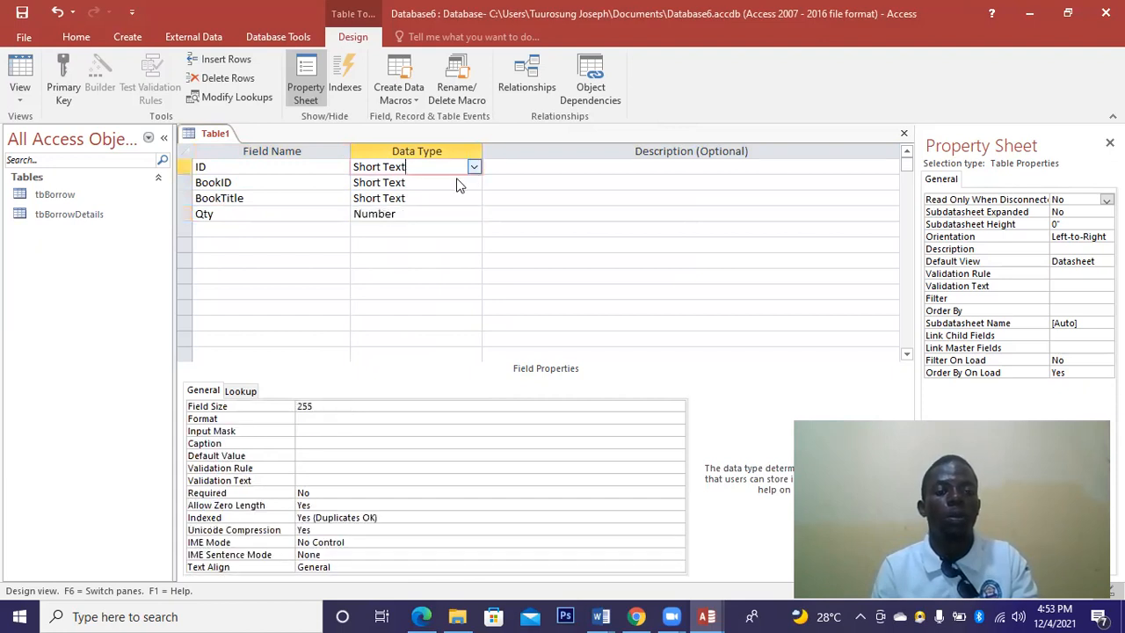
{"action": "left_click", "coordinate": [389, 215]}
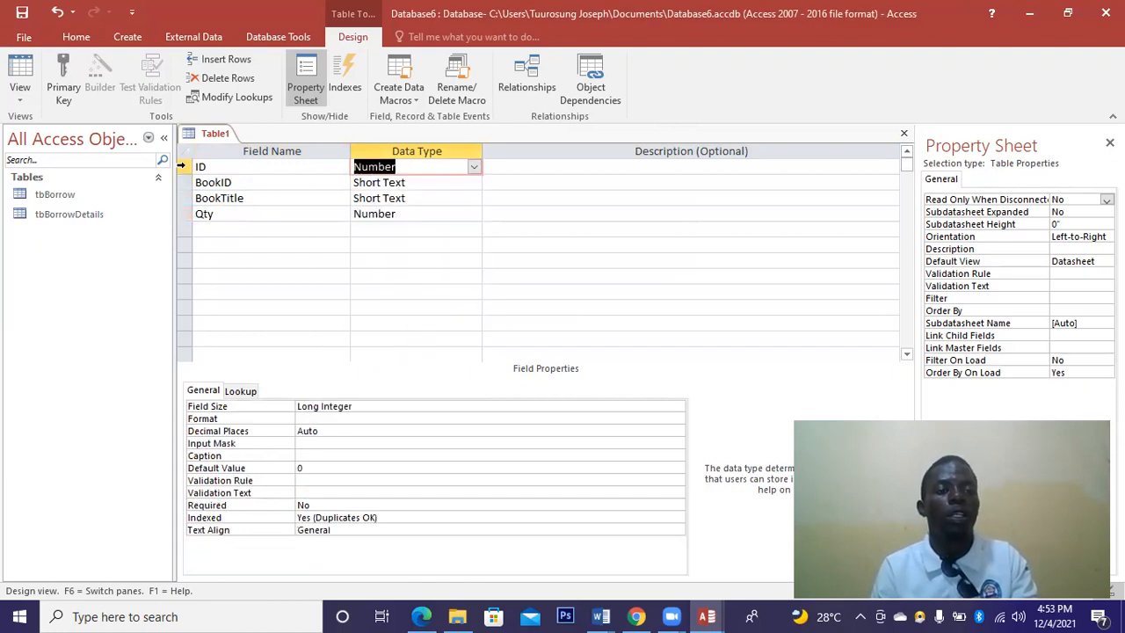
Make ID the primary key and save the table as tbBorrowDetailsReport.
{"action": "right_click", "coordinate": [183, 167]}
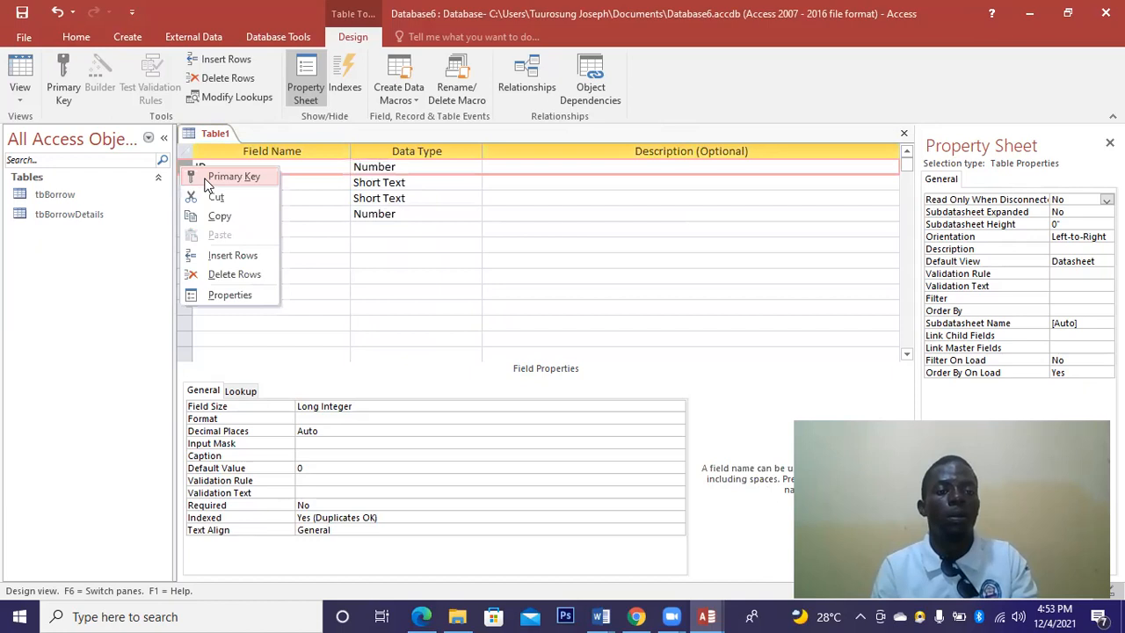
{"action": "key", "text": "Return"}
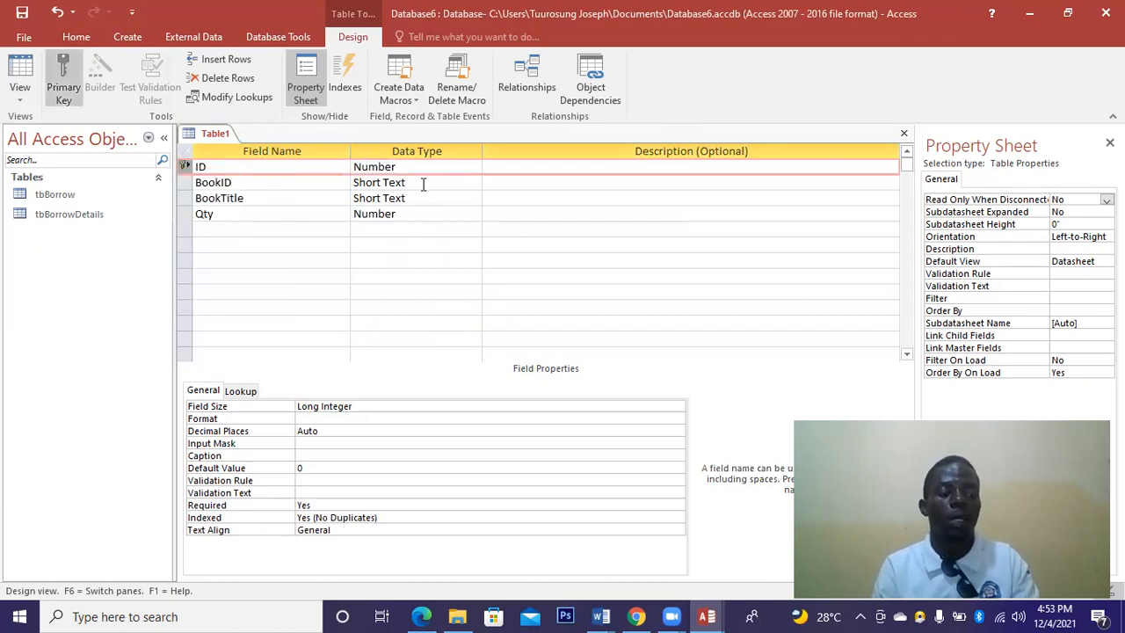
{"action": "left_click", "coordinate": [905, 134]}
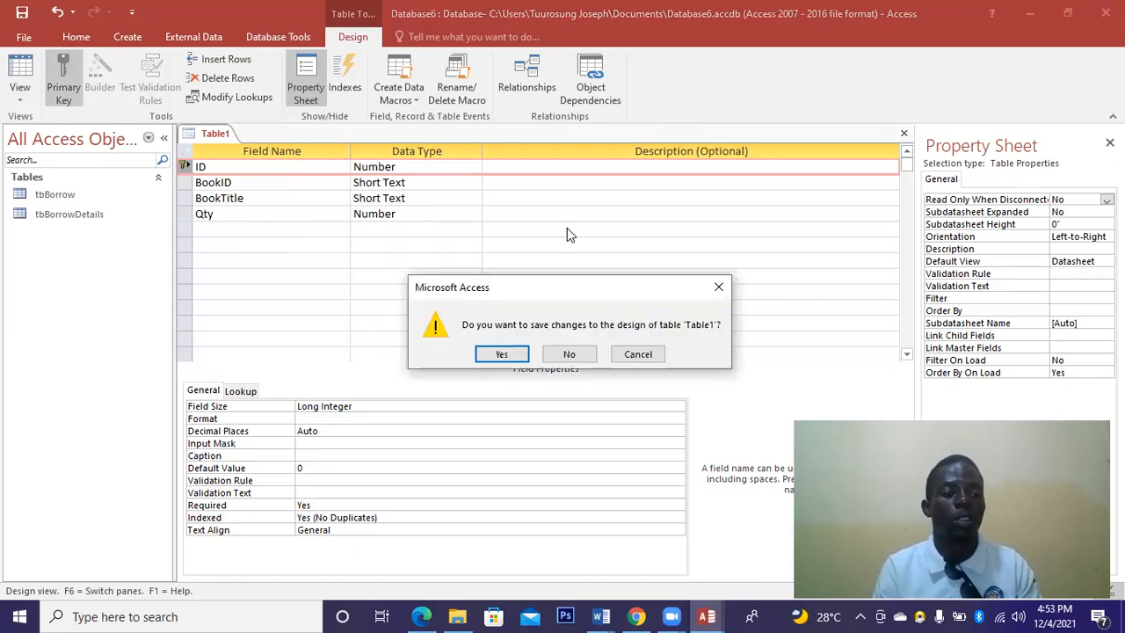
{"action": "left_click", "coordinate": [500, 354]}
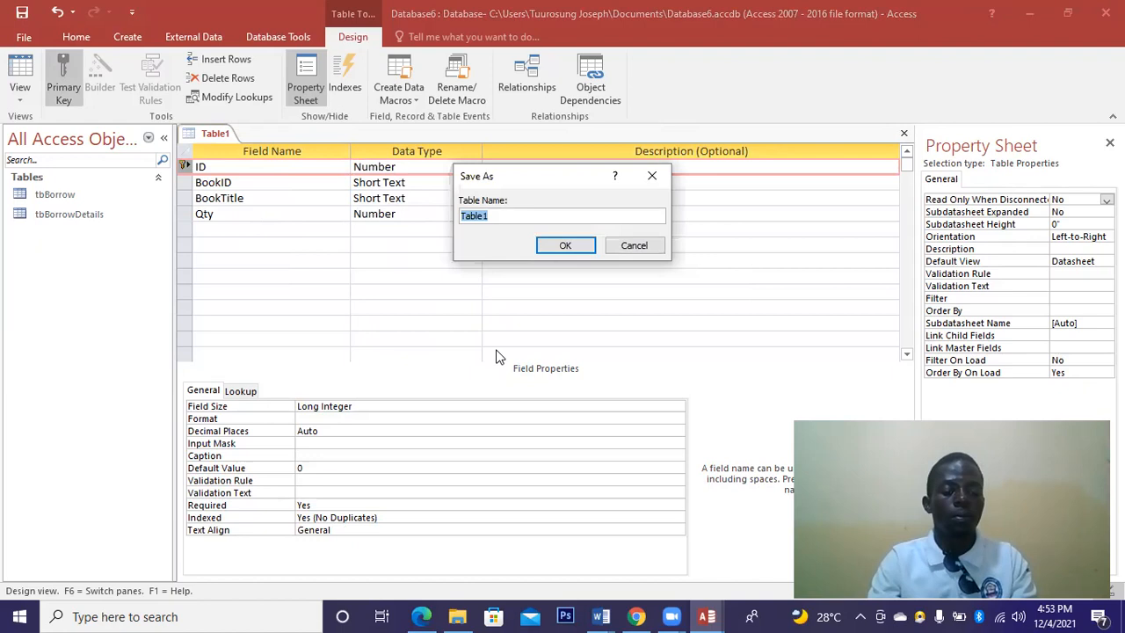
{"action": "type", "text": "tbBorrowDetail"}
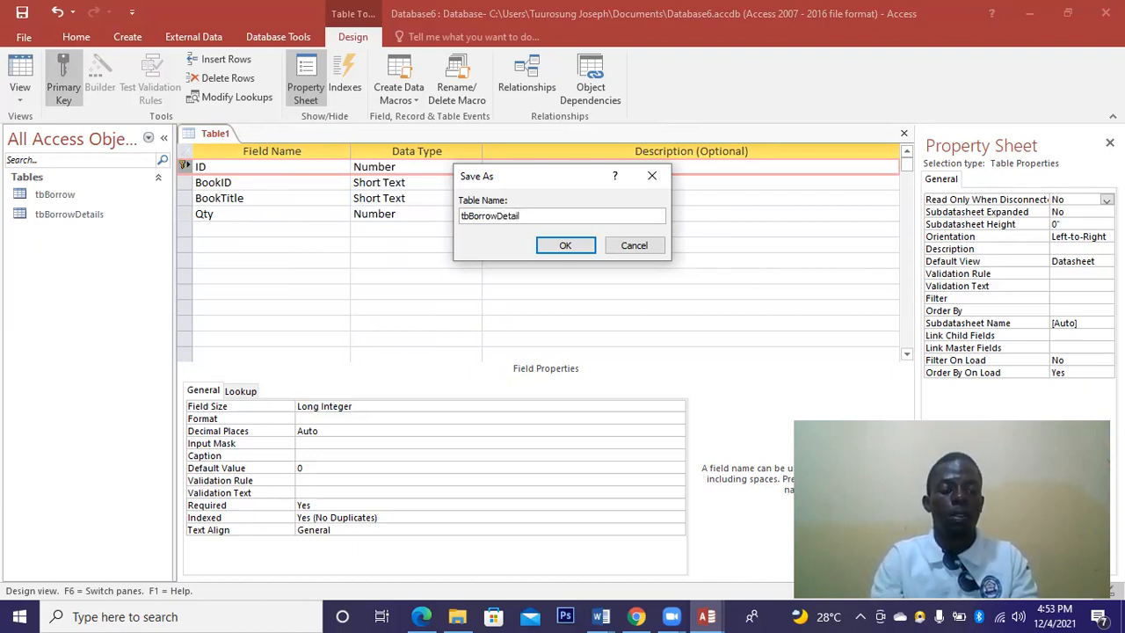
{"action": "type", "text": "sReport"}
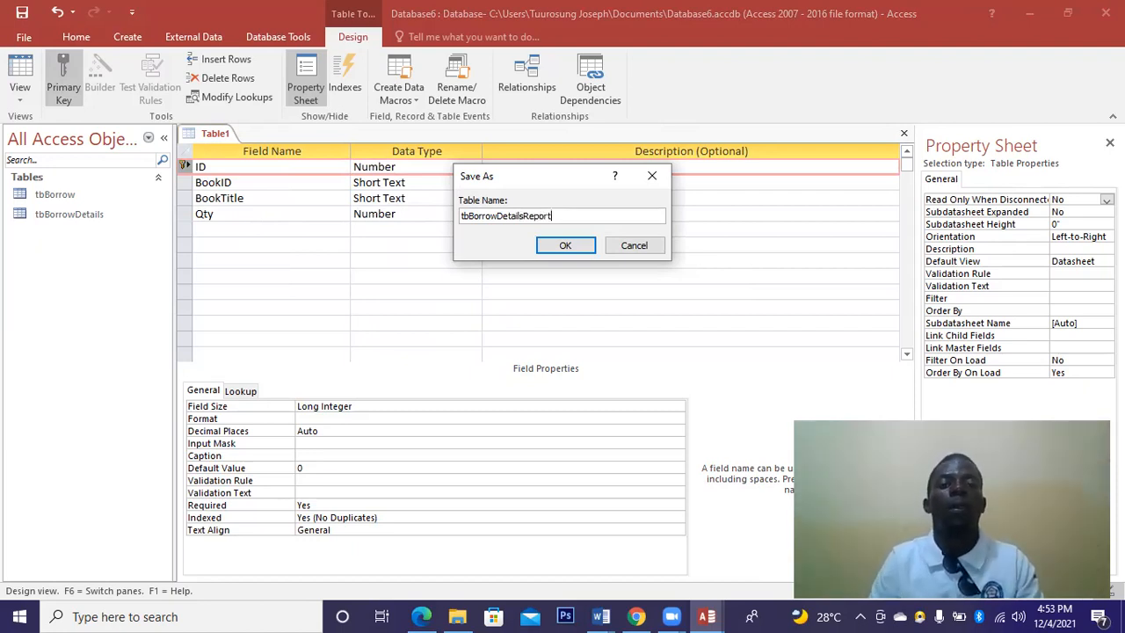
{"action": "left_click", "coordinate": [562, 245]}
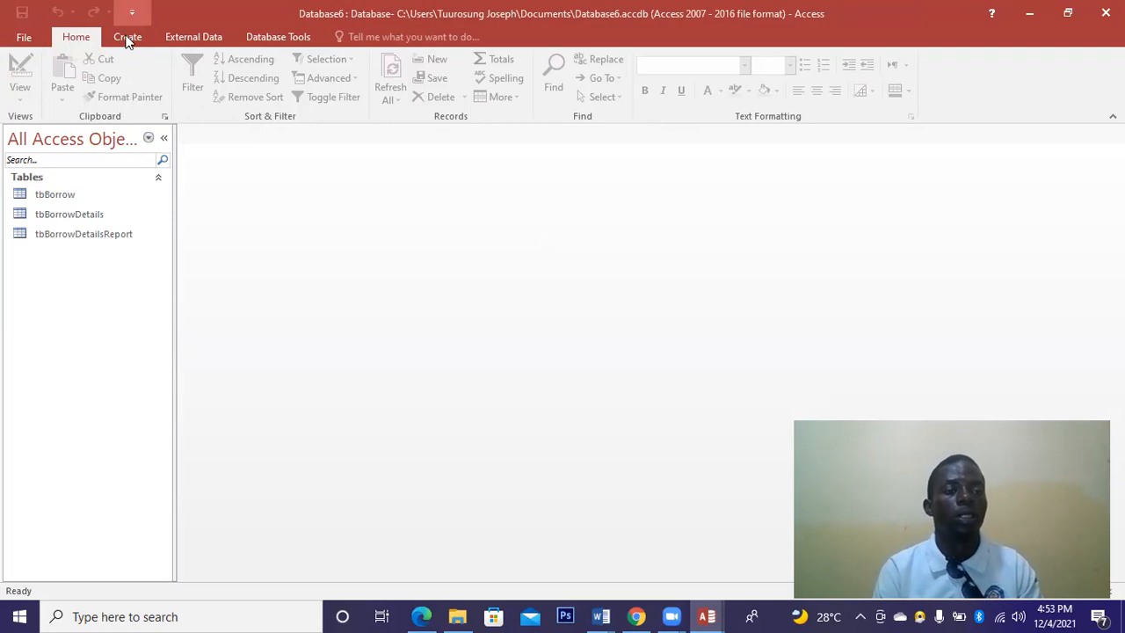
Create a new table design with LocationID as Number, plus LocationName and Staus fields.
{"action": "left_click", "coordinate": [128, 39]}
{"action": "left_click", "coordinate": [115, 84]}
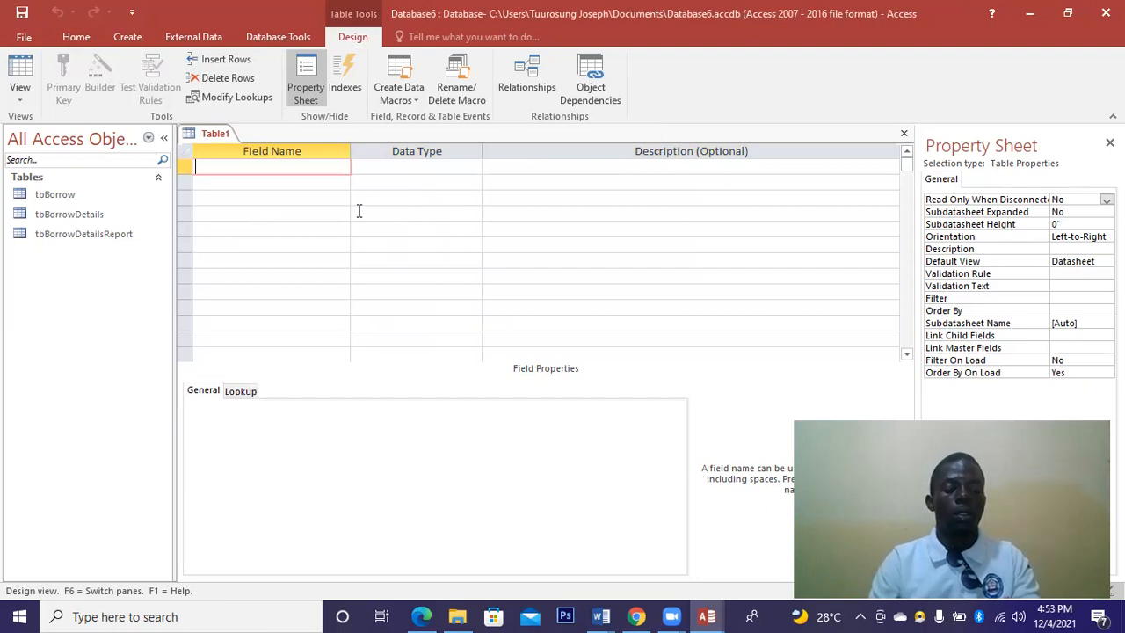
{"action": "type", "text": "LocationID"}
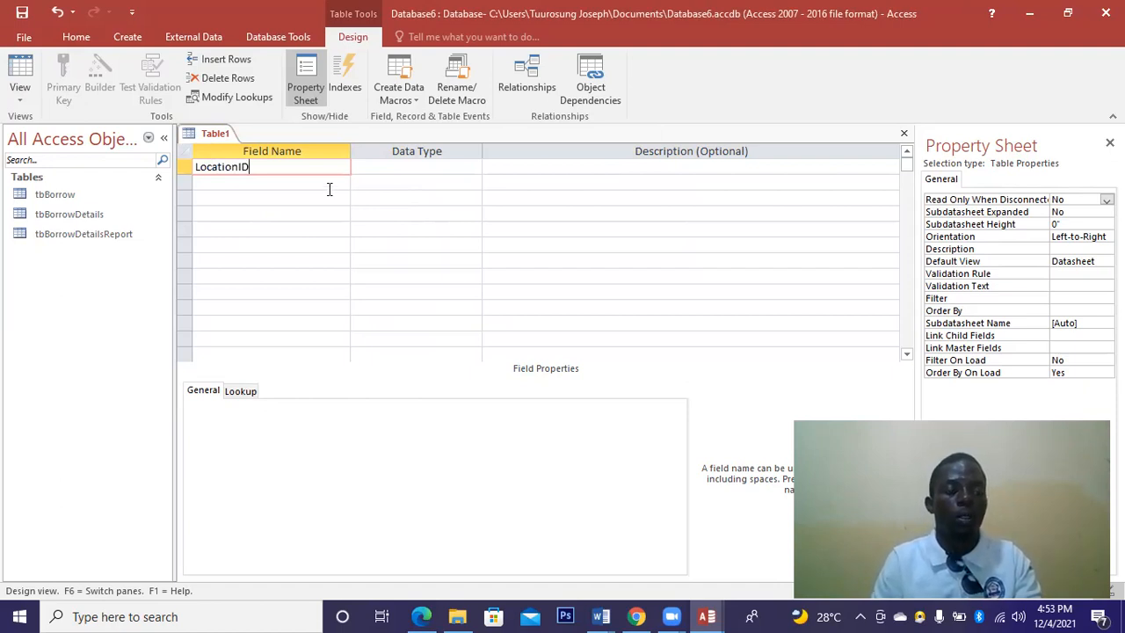
{"action": "left_click", "coordinate": [329, 189]}
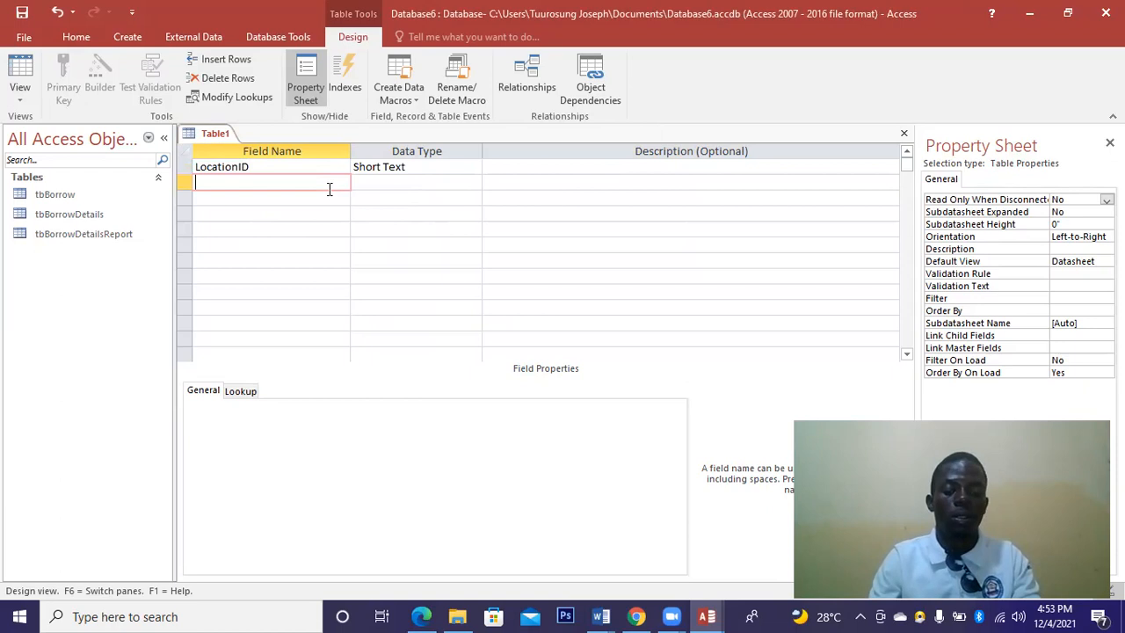
{"action": "type", "text": "LocationName"}
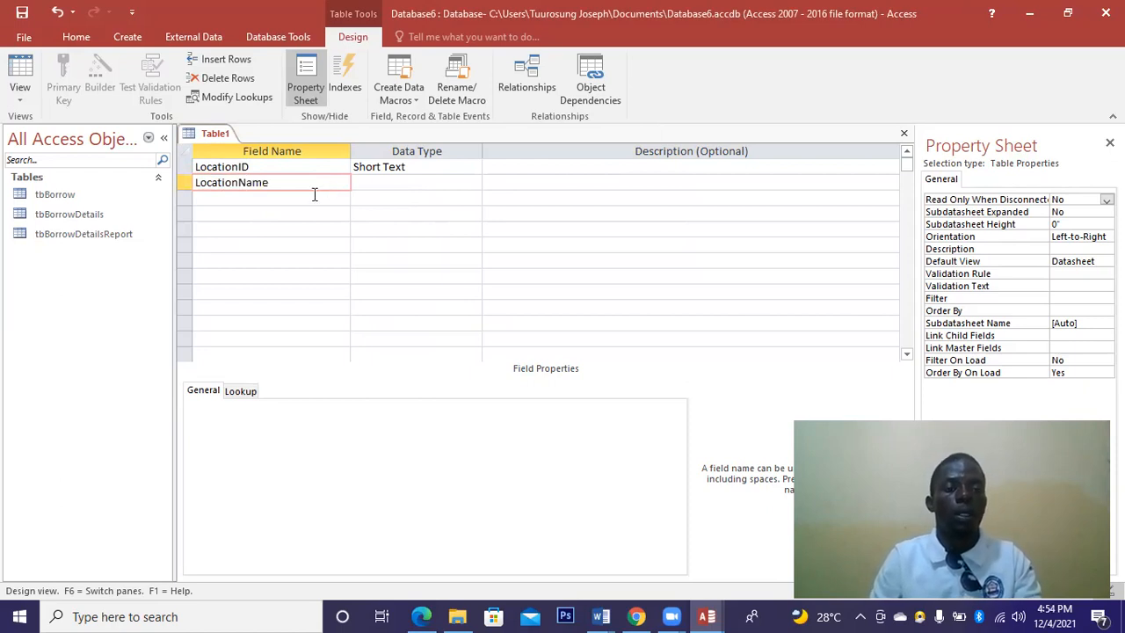
{"action": "left_click", "coordinate": [314, 194]}
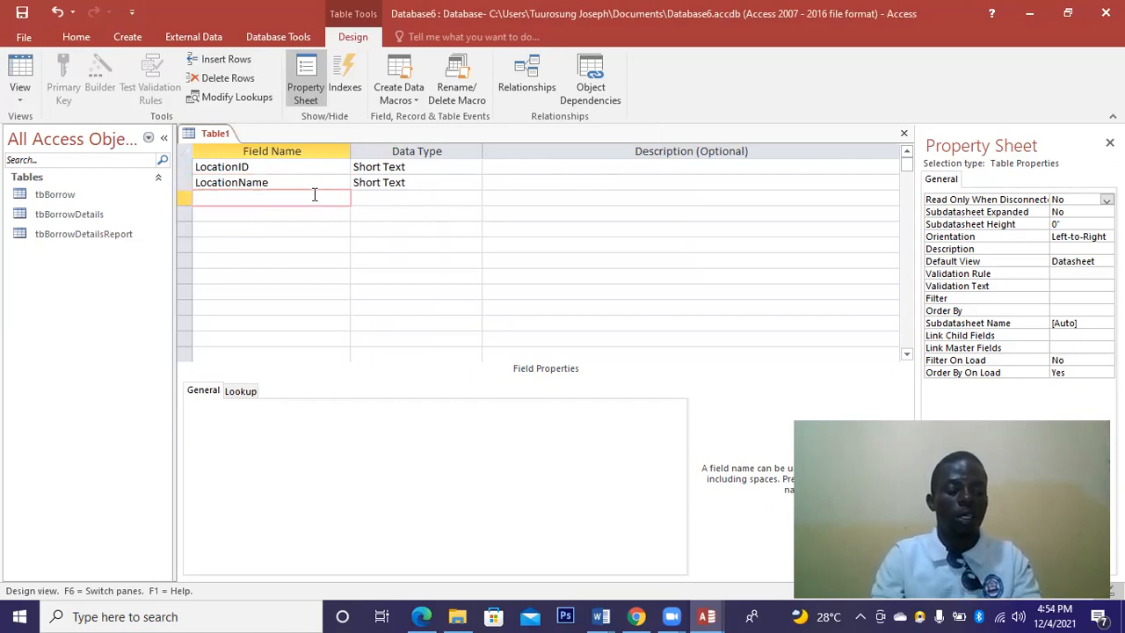
{"action": "type", "text": "Staus"}
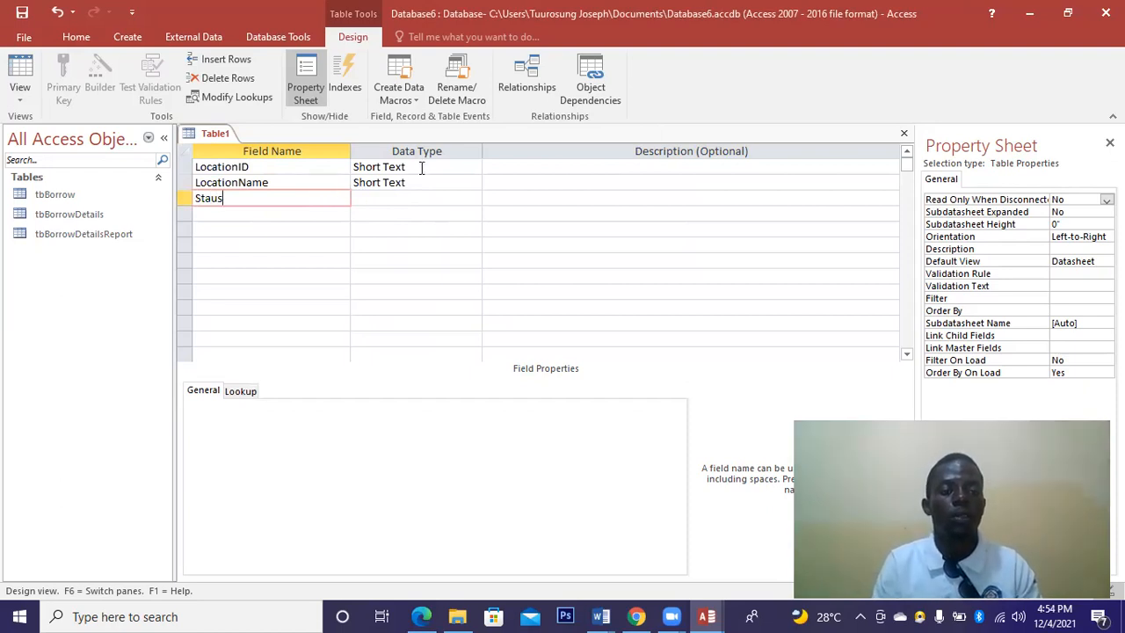
{"action": "left_click", "coordinate": [472, 169]}
{"action": "left_click", "coordinate": [472, 169]}
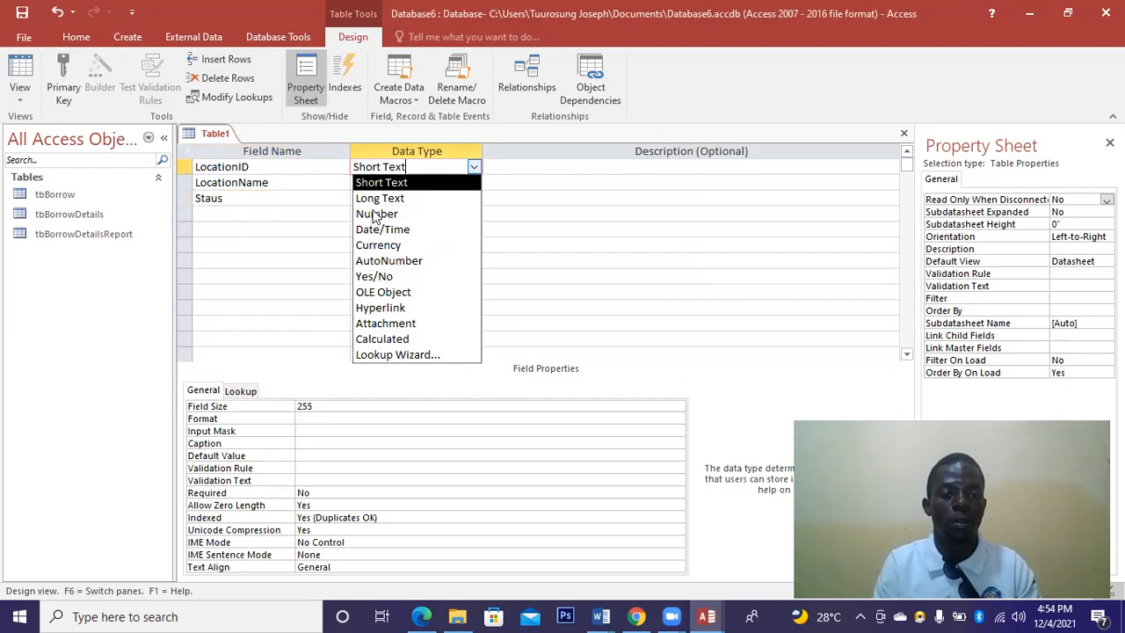
{"action": "key", "text": "Return"}
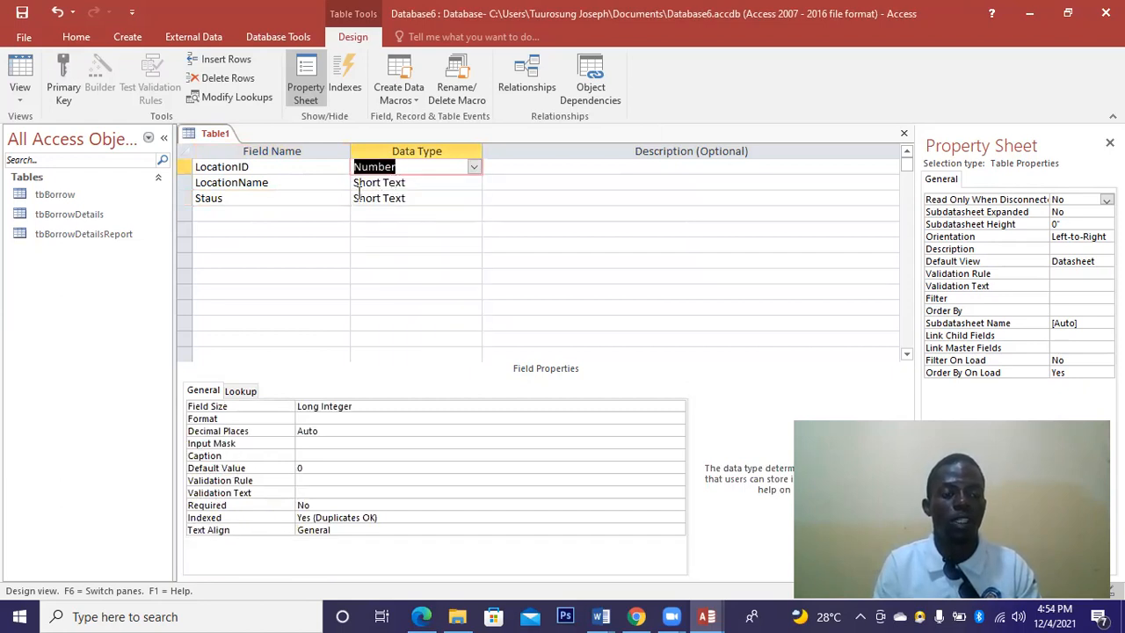
Set LocationID as the primary key and save the table as tbLocation.
{"action": "right_click", "coordinate": [185, 169]}
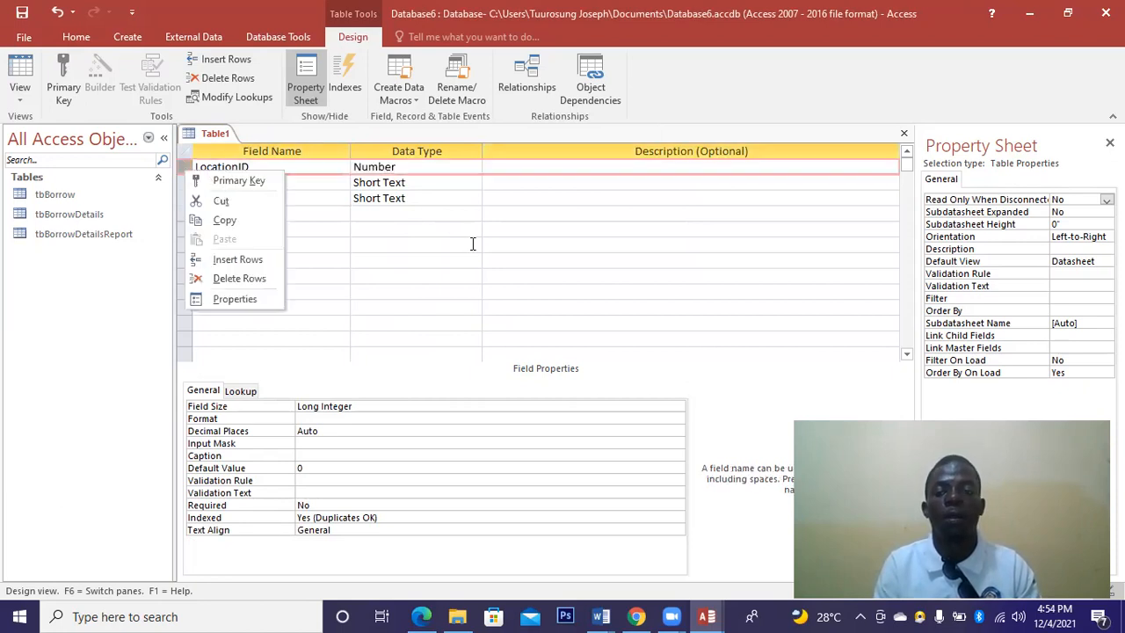
{"action": "left_click", "coordinate": [225, 181]}
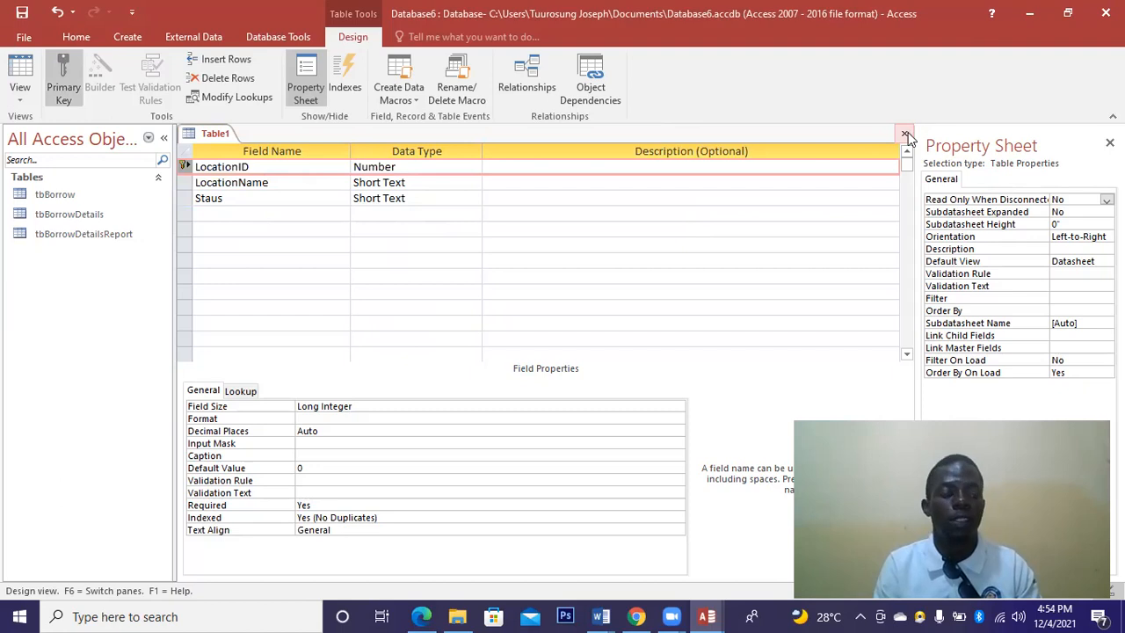
{"action": "left_click", "coordinate": [505, 353]}
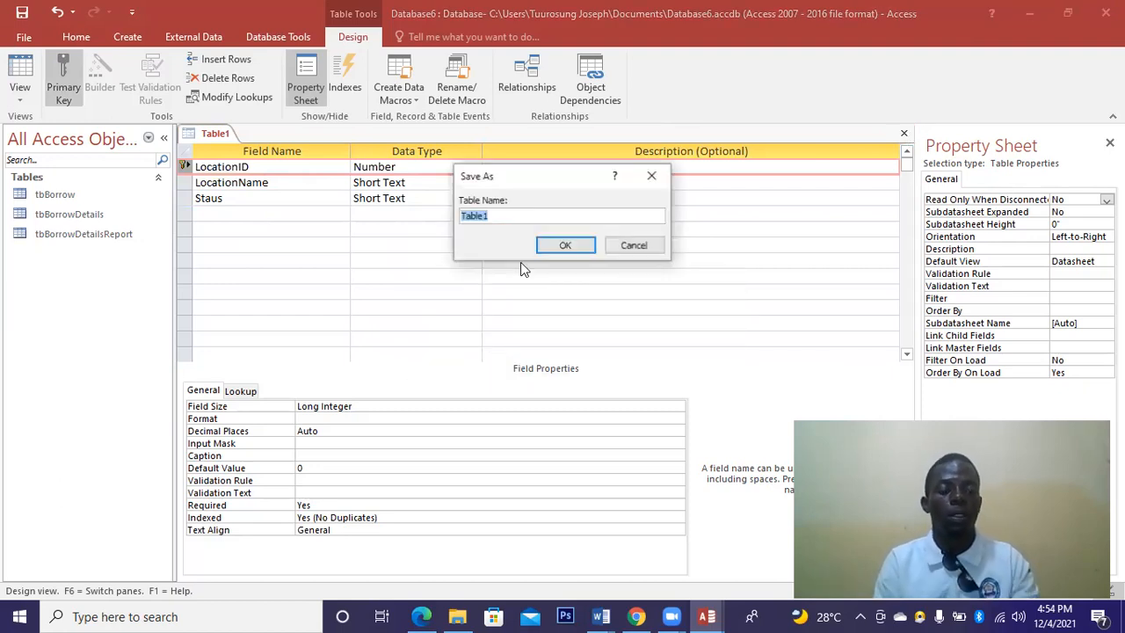
{"action": "type", "text": "bLocation"}
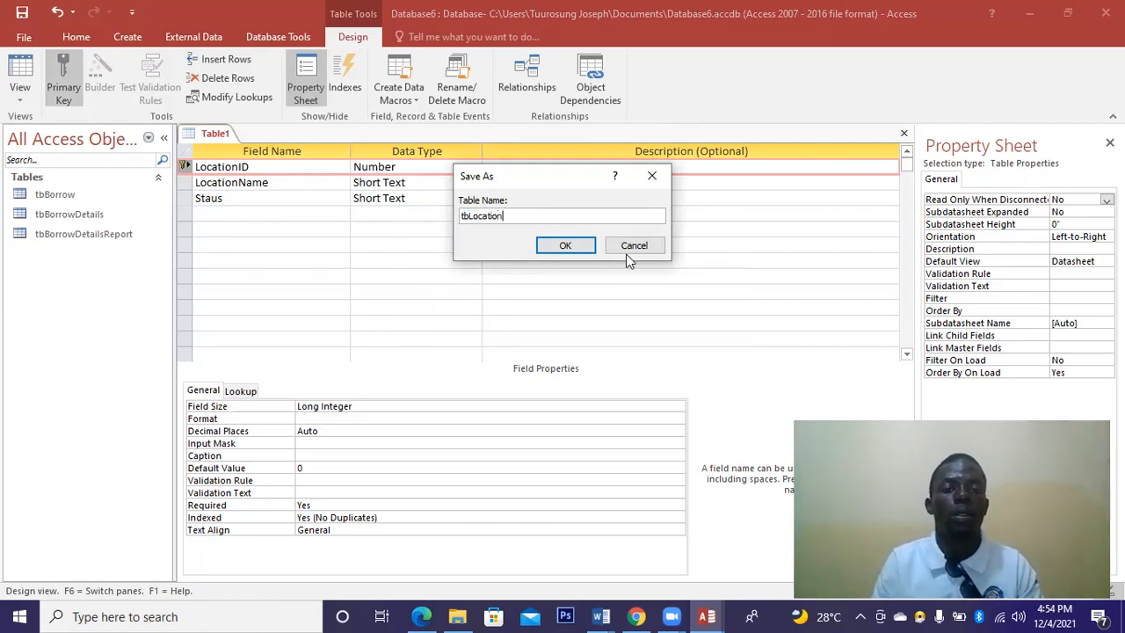
{"action": "left_click", "coordinate": [565, 246]}
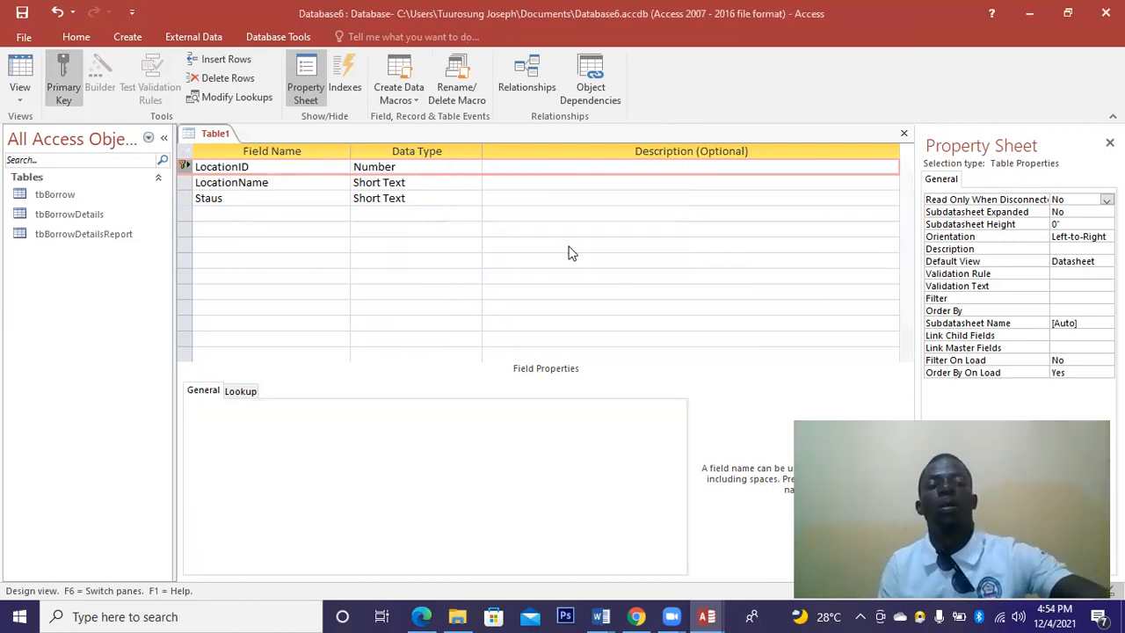
Close the tbLocation table design with Ctrl+W.
{"action": "key", "text": "ctrl+w"}
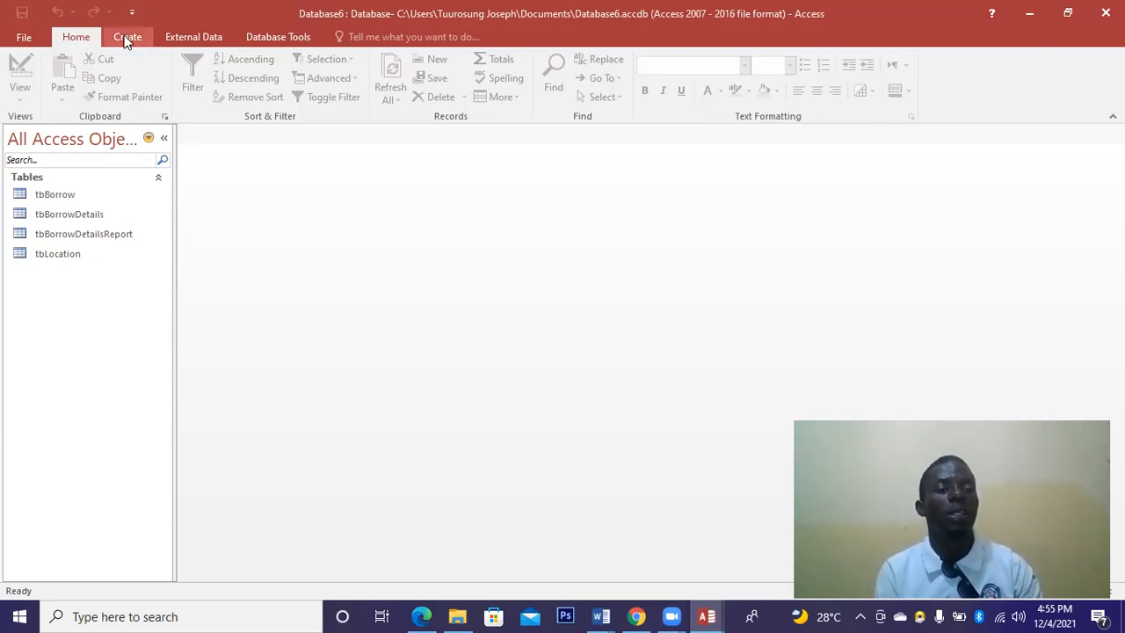
Start another new table design with the field names StaffID, StaffName and Gender.
{"action": "left_click", "coordinate": [127, 39]}
{"action": "left_click", "coordinate": [116, 88]}
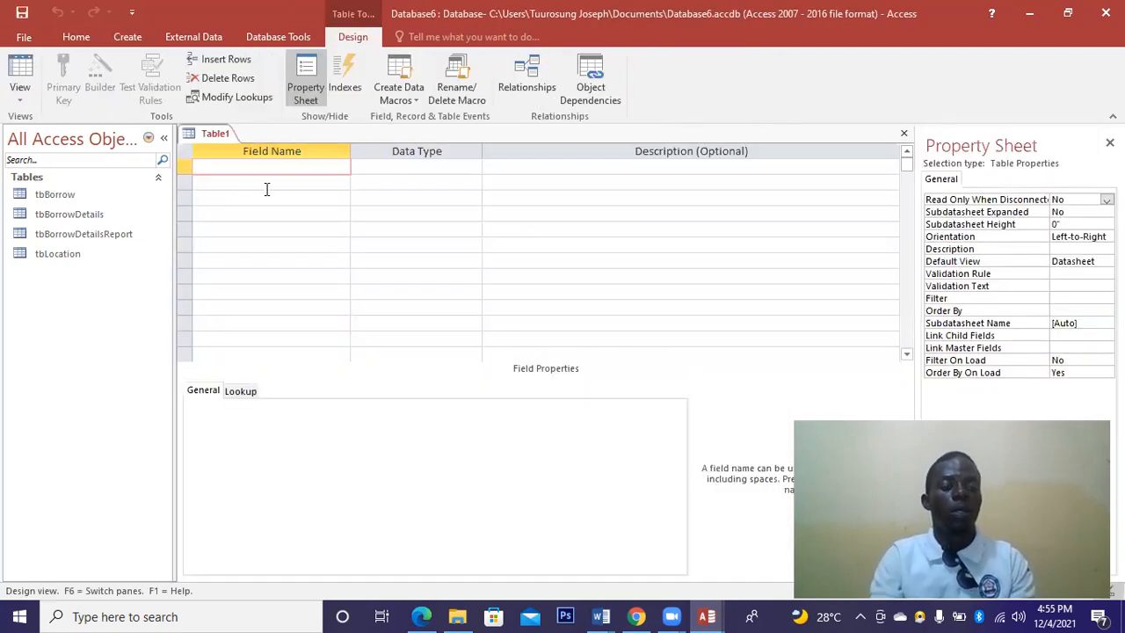
{"action": "type", "text": "StaffID"}
{"action": "left_click", "coordinate": [270, 187]}
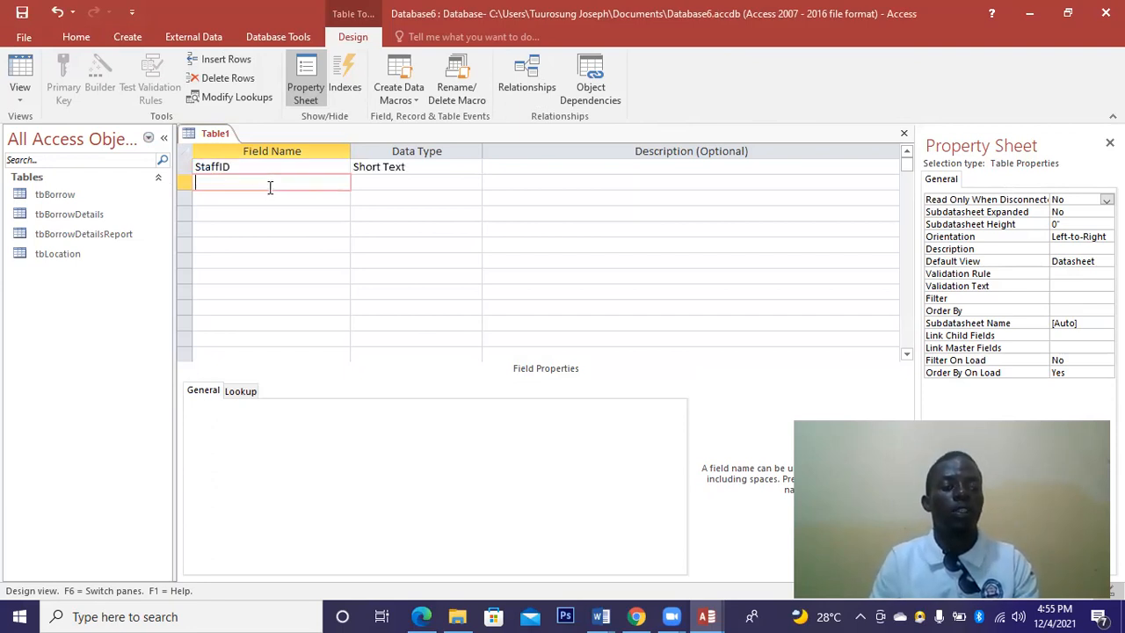
{"action": "type", "text": "Staff"}
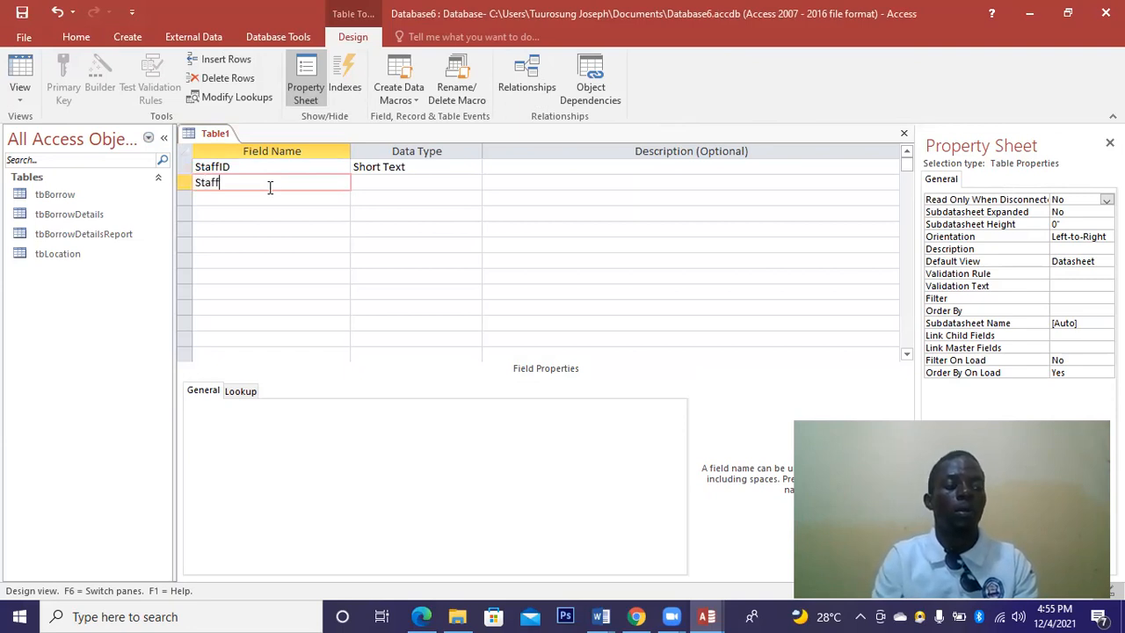
{"action": "type", "text": "B"}
{"action": "key", "text": "BackSpace"}
{"action": "type", "text": "Name"}
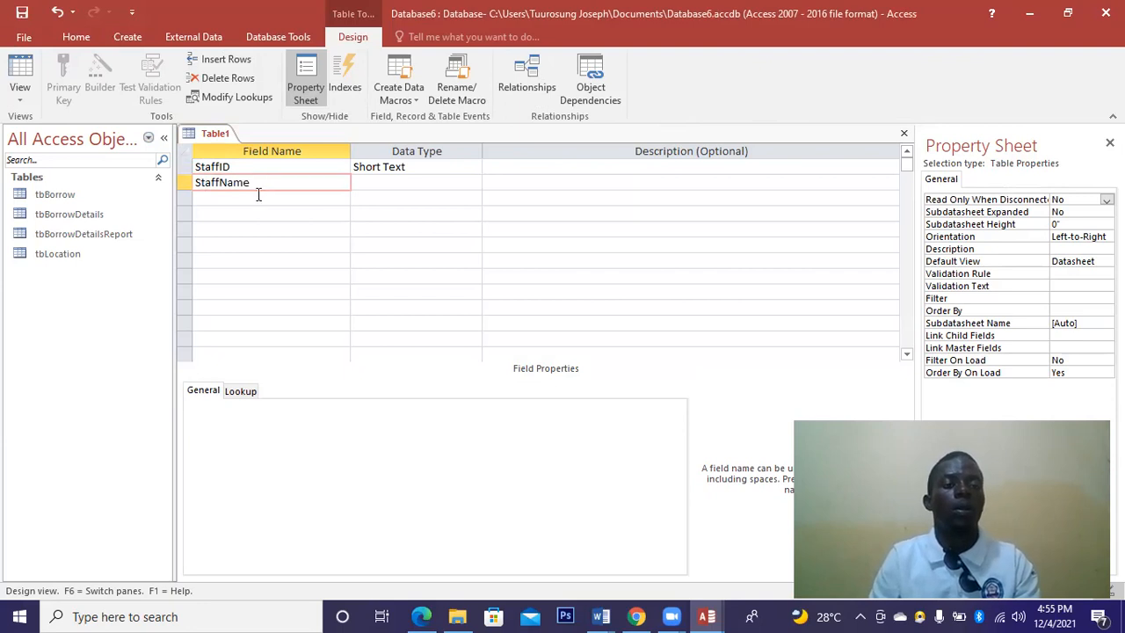
{"action": "left_click", "coordinate": [259, 195]}
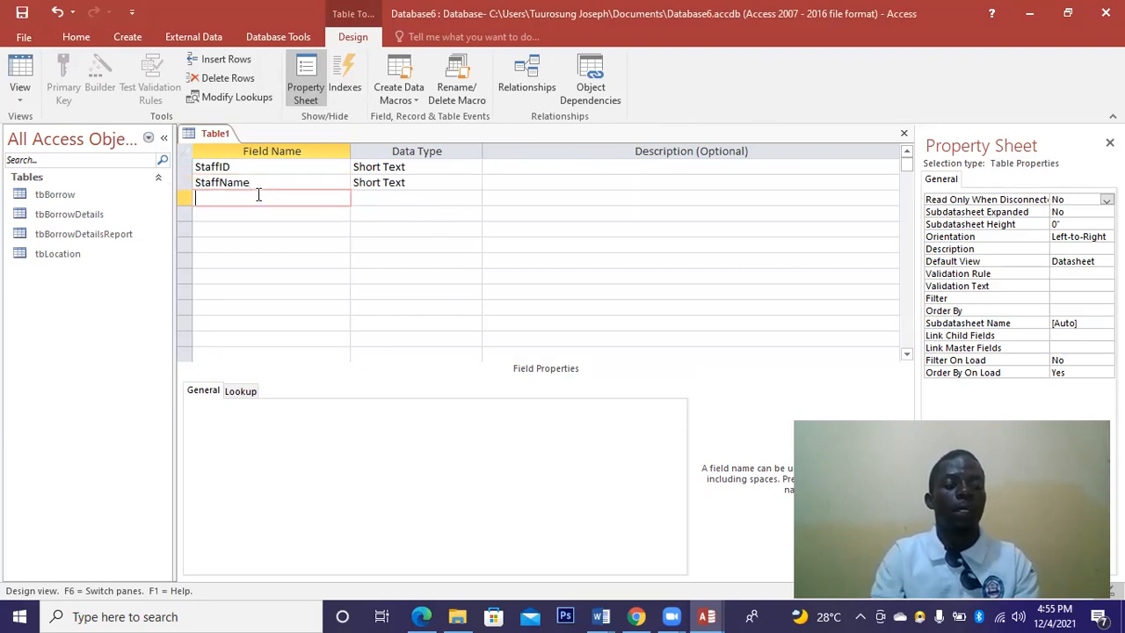
{"action": "type", "text": "Gender"}
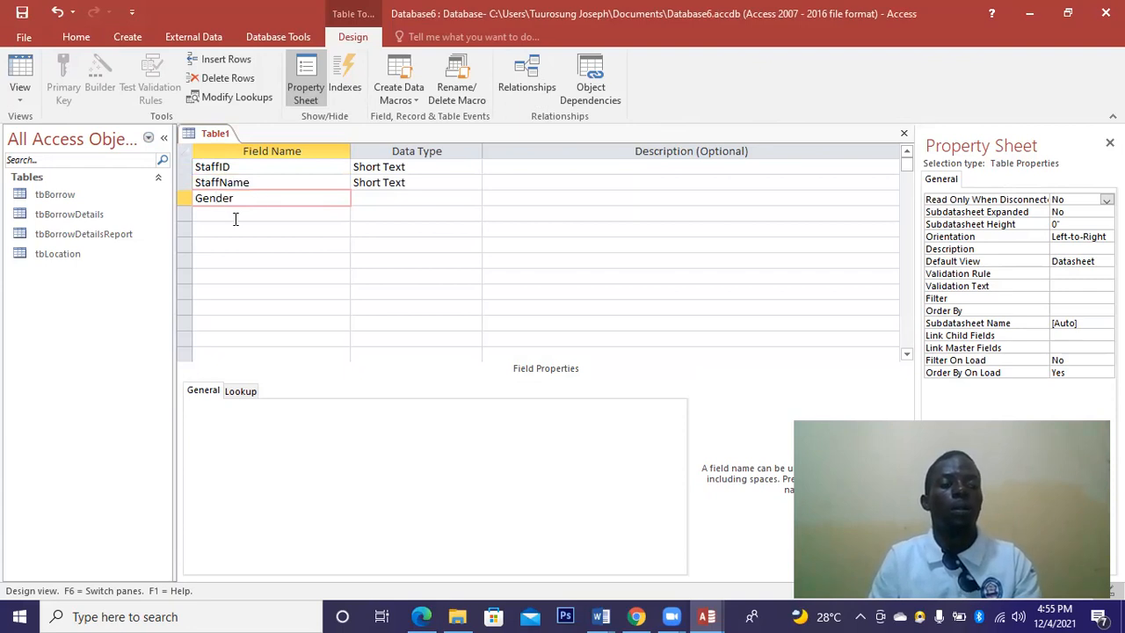
Launch the Lookup Wizard for Gender, choosing to type in the values yourself.
{"action": "left_click", "coordinate": [471, 198]}
{"action": "left_click", "coordinate": [473, 197]}
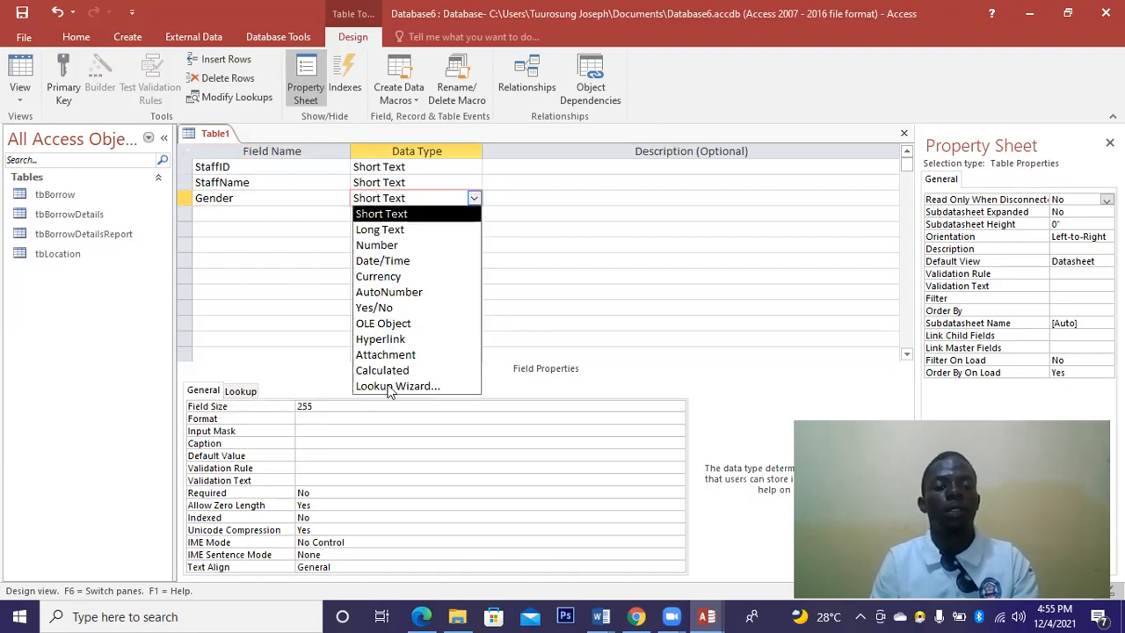
{"action": "left_click", "coordinate": [387, 385]}
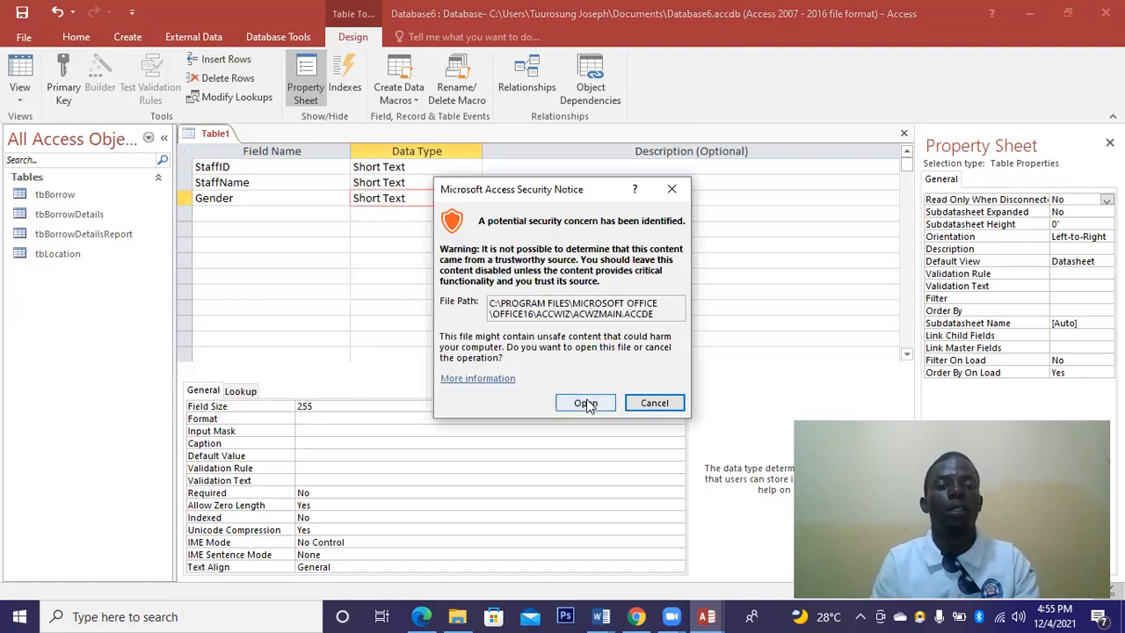
{"action": "left_click", "coordinate": [586, 403]}
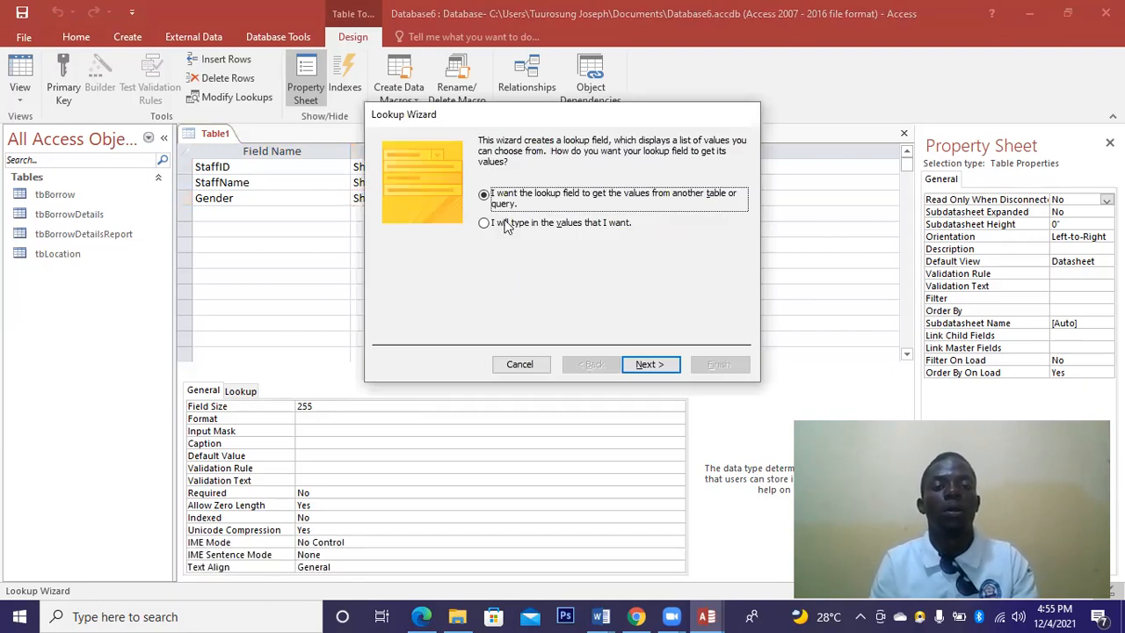
{"action": "key", "text": "Down"}
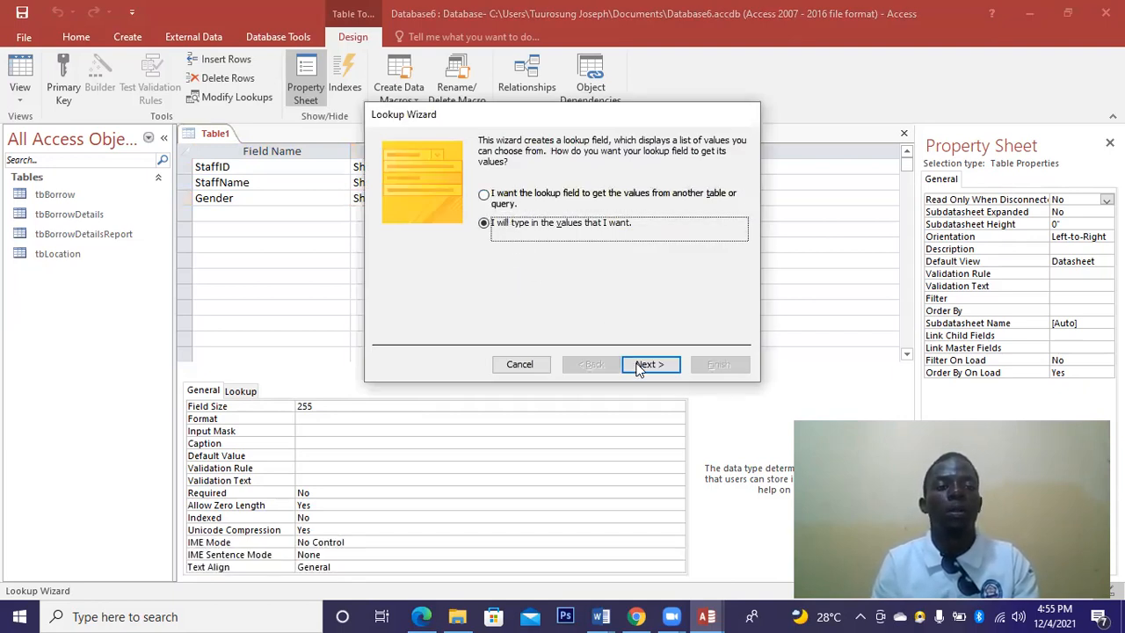
{"action": "left_click", "coordinate": [638, 364]}
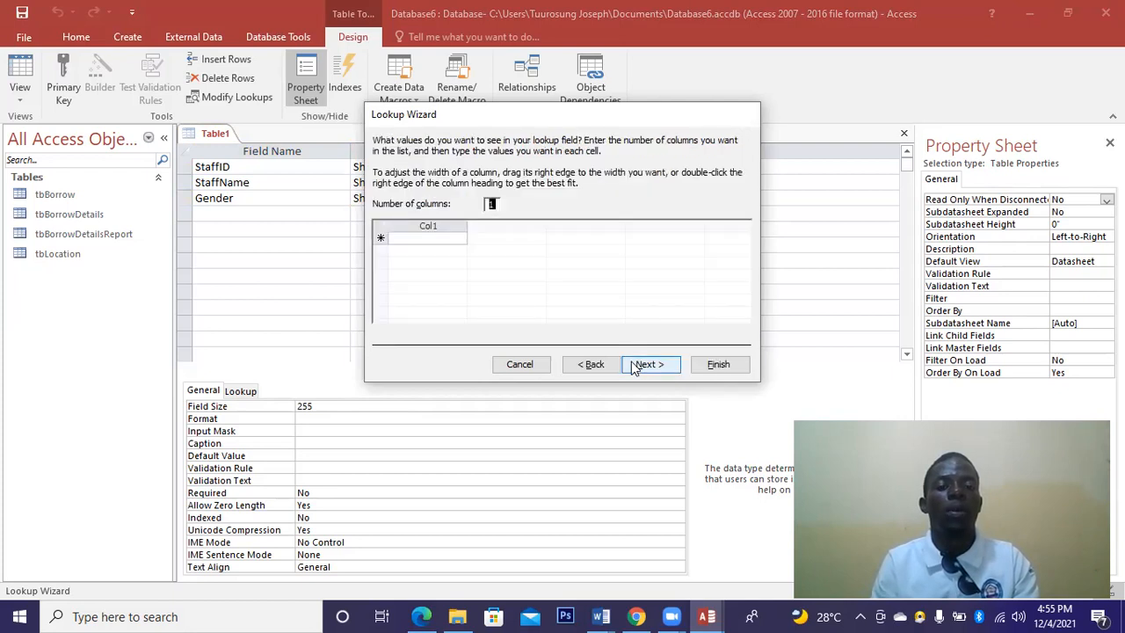
Enter Male and Female as the lookup values and limit Gender to that list.
{"action": "left_click", "coordinate": [443, 238]}
{"action": "type", "text": "Male"}
{"action": "left_click", "coordinate": [435, 249]}
{"action": "type", "text": "F"}
{"action": "type", "text": "e"}
{"action": "type", "text": "ma;"}
{"action": "type", "text": "e"}
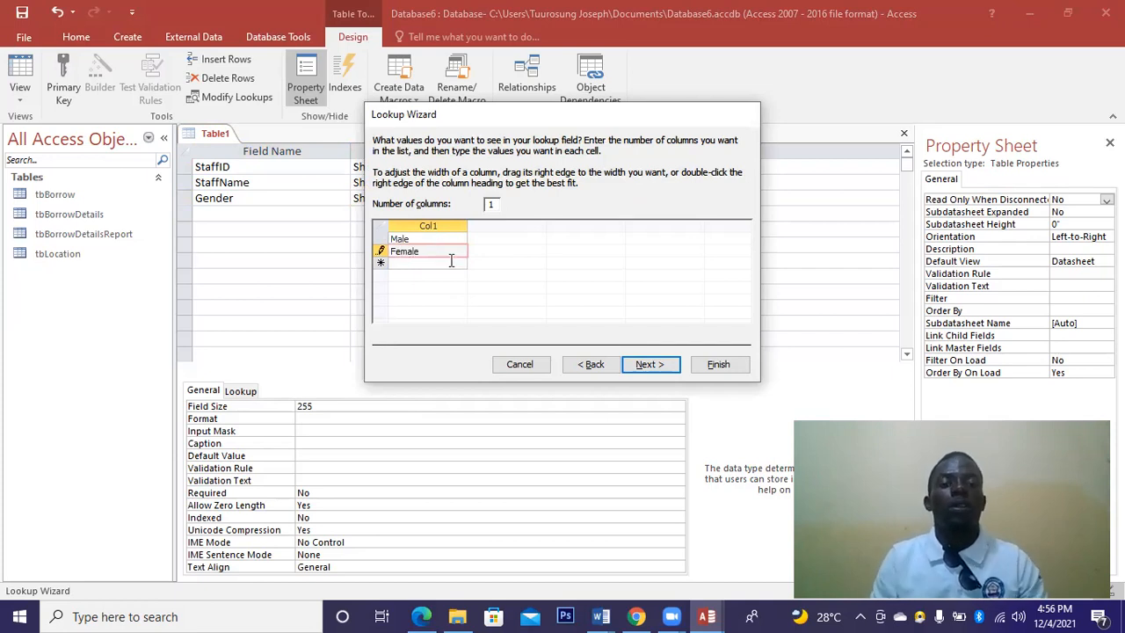
{"action": "left_click", "coordinate": [644, 365]}
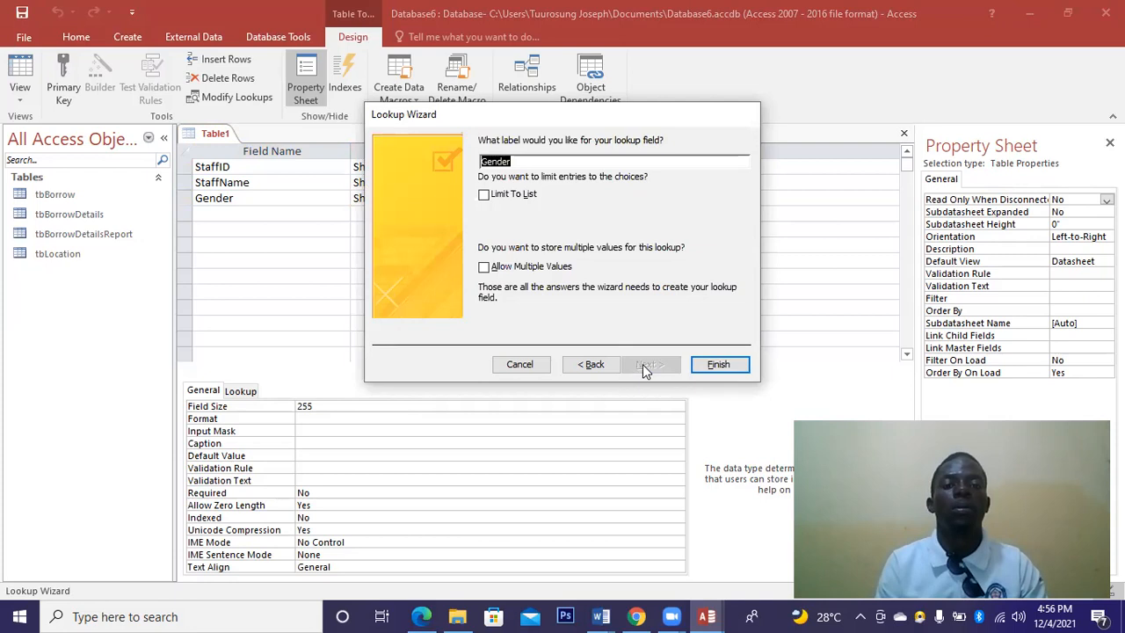
{"action": "left_click", "coordinate": [483, 195]}
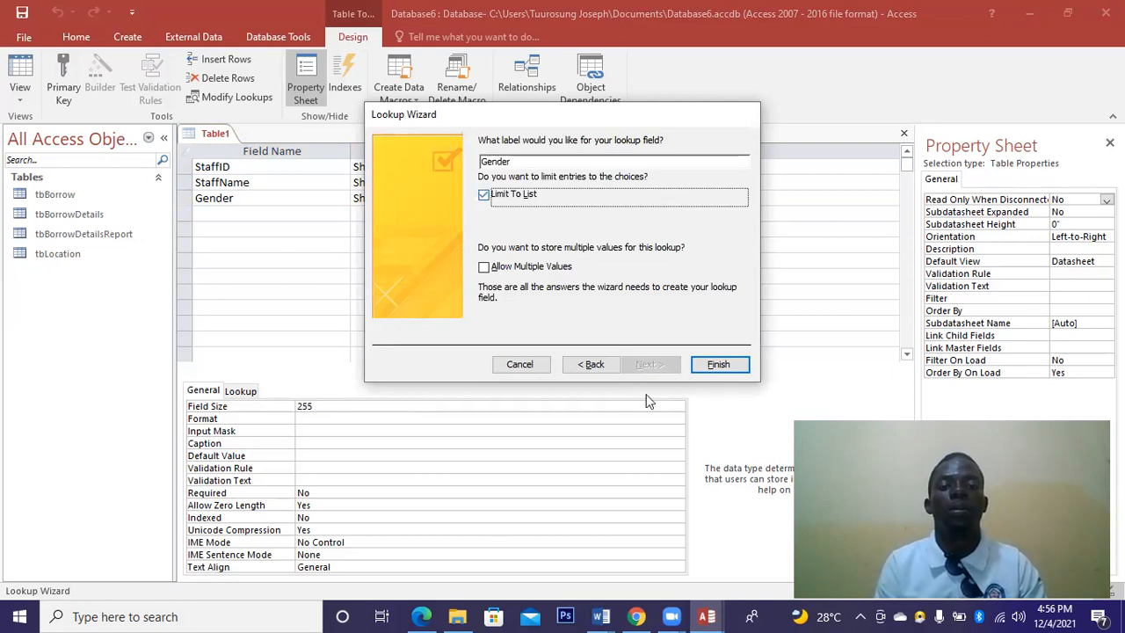
{"action": "left_click", "coordinate": [718, 365]}
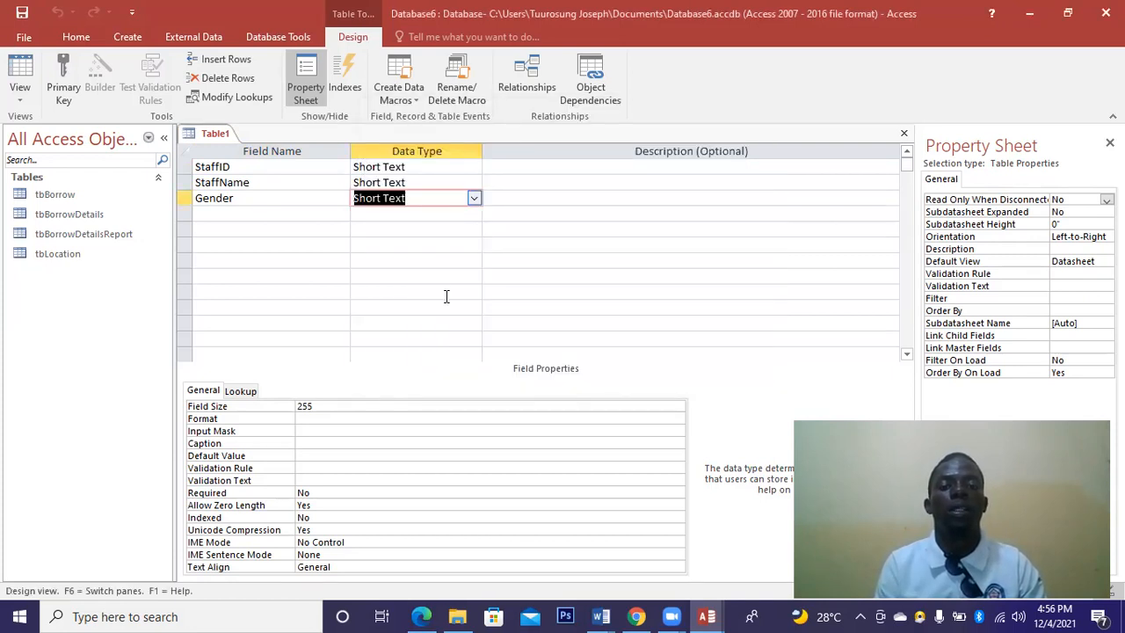
Add BirthDate, Phone, StaffAddress, StaffPosition and Salary as new field names below Gender.
{"action": "left_click", "coordinate": [250, 213]}
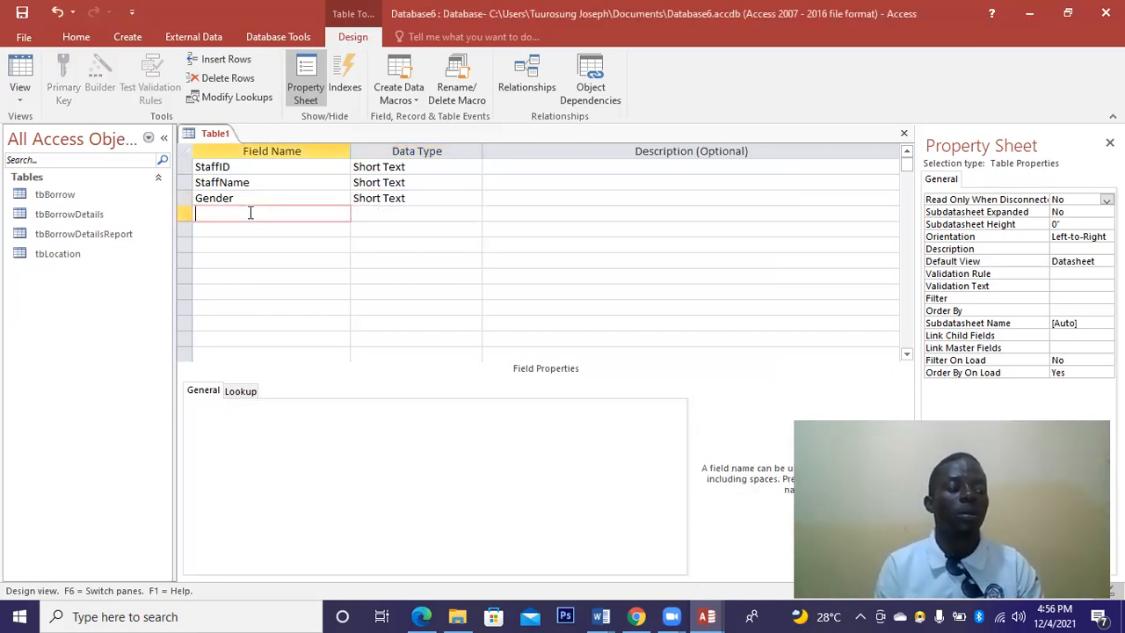
{"action": "type", "text": "Birthd"}
{"action": "key", "text": "BackSpace"}
{"action": "type", "text": "Date"}
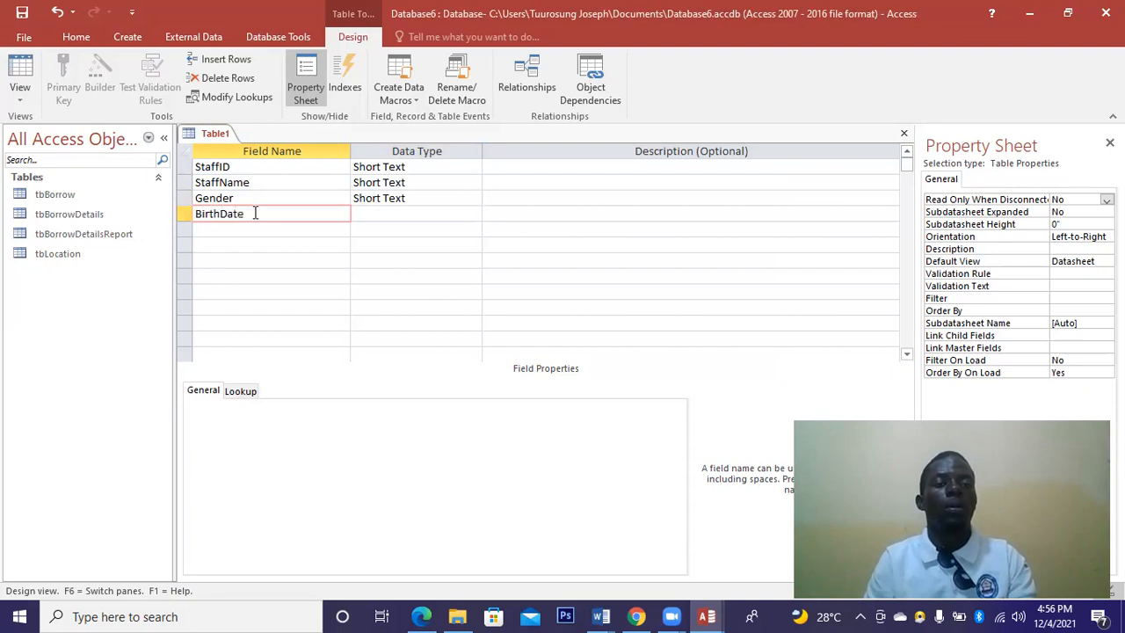
{"action": "left_click", "coordinate": [311, 228]}
{"action": "type", "text": "Phone"}
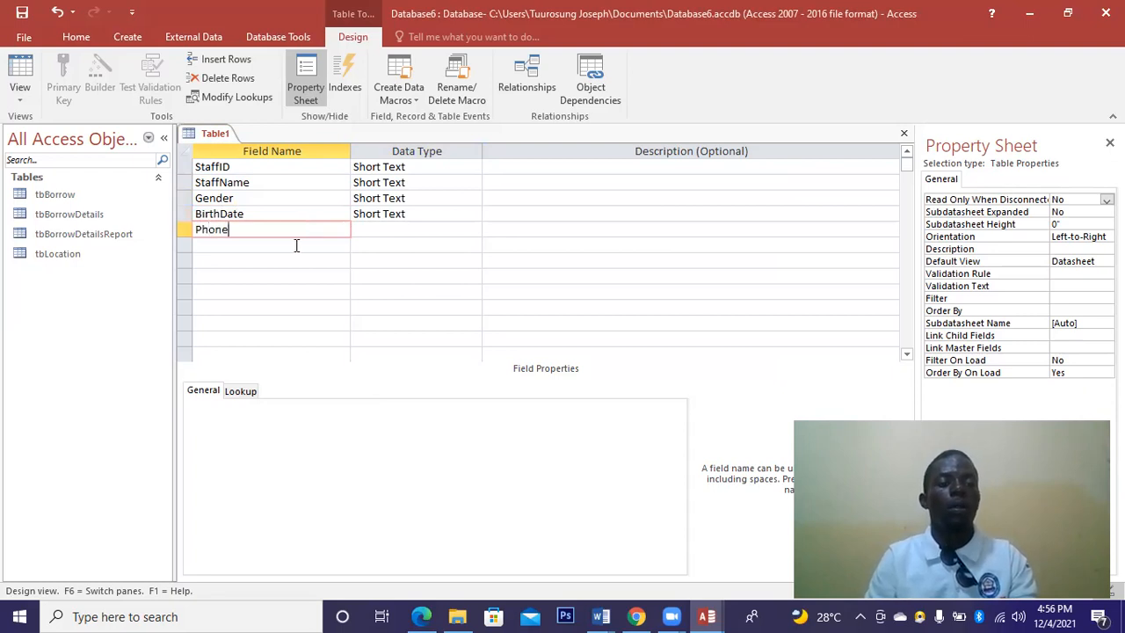
{"action": "left_click", "coordinate": [296, 245]}
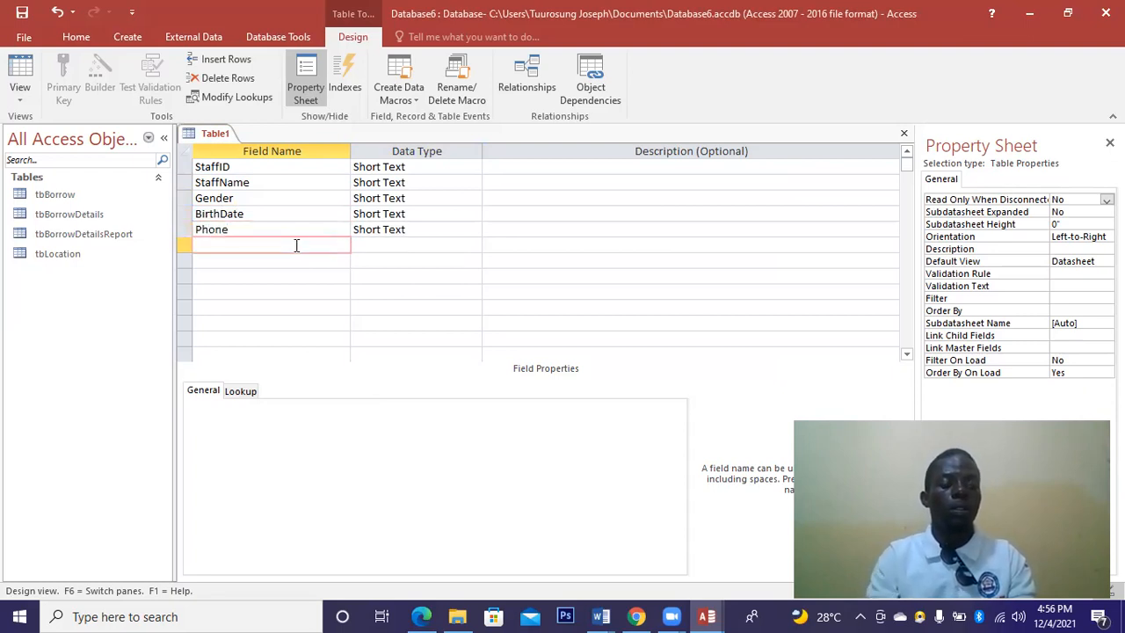
{"action": "type", "text": "Staff"}
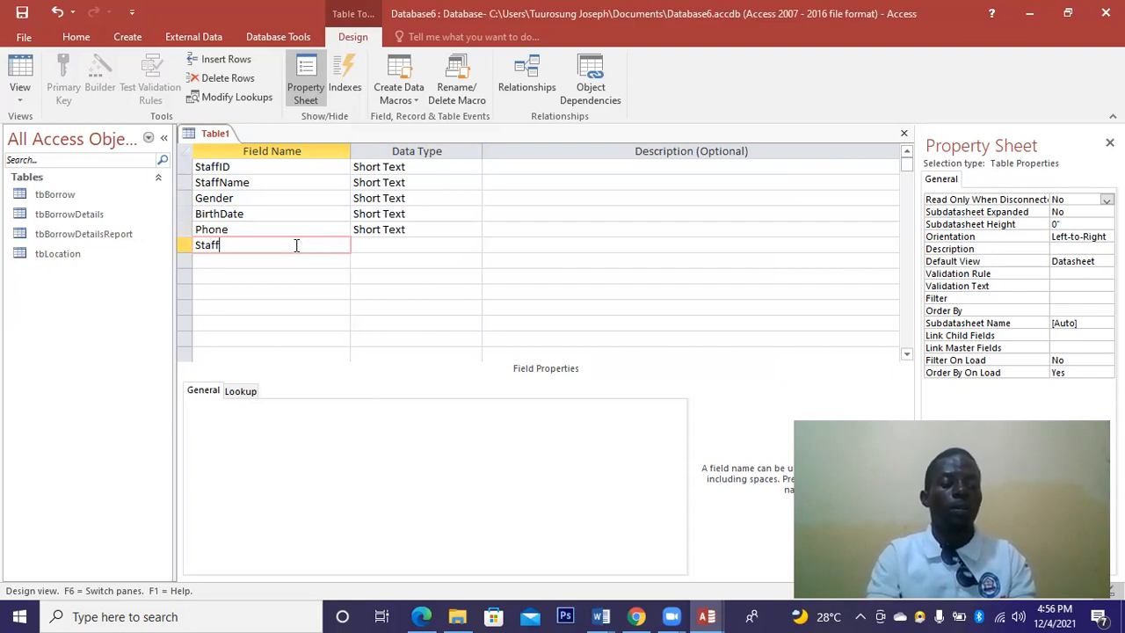
{"action": "type", "text": "Address"}
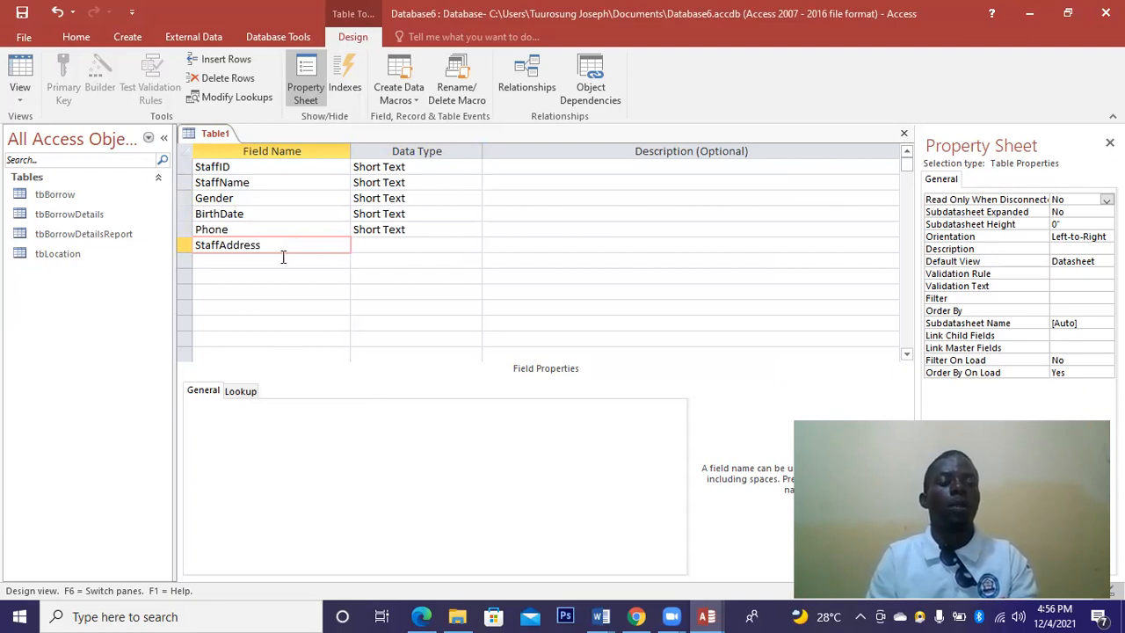
{"action": "left_click", "coordinate": [283, 256]}
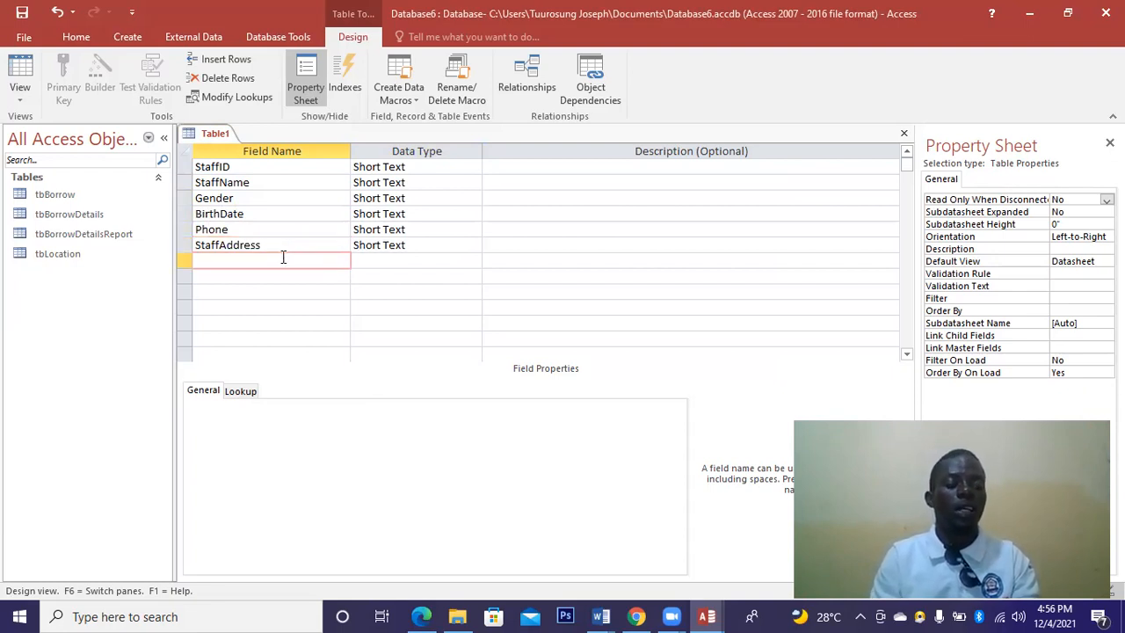
{"action": "type", "text": "StaffPosition"}
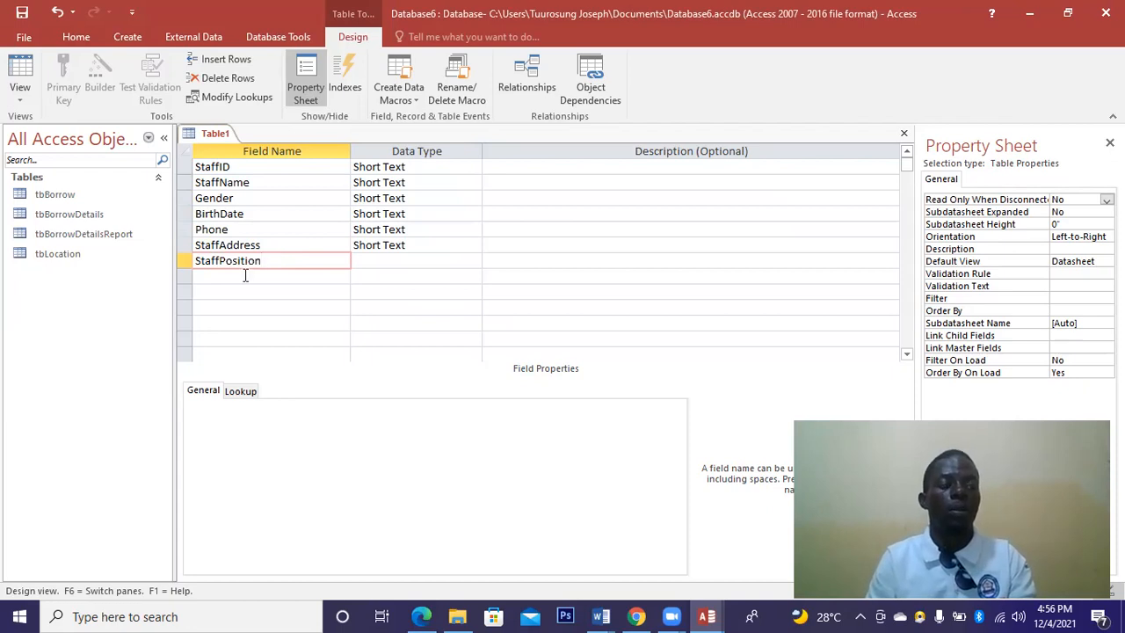
{"action": "left_click", "coordinate": [245, 275]}
{"action": "type", "text": "St"}
{"action": "type", "text": "alary"}
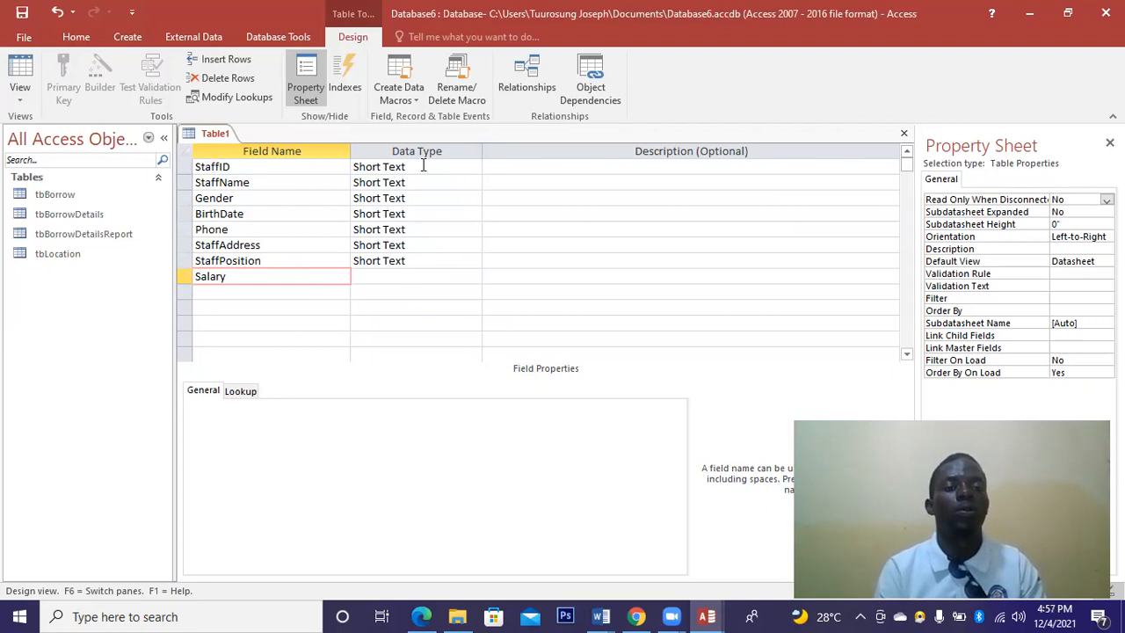
Make StaffID a Number field and set it as the primary key.
{"action": "left_click", "coordinate": [472, 167]}
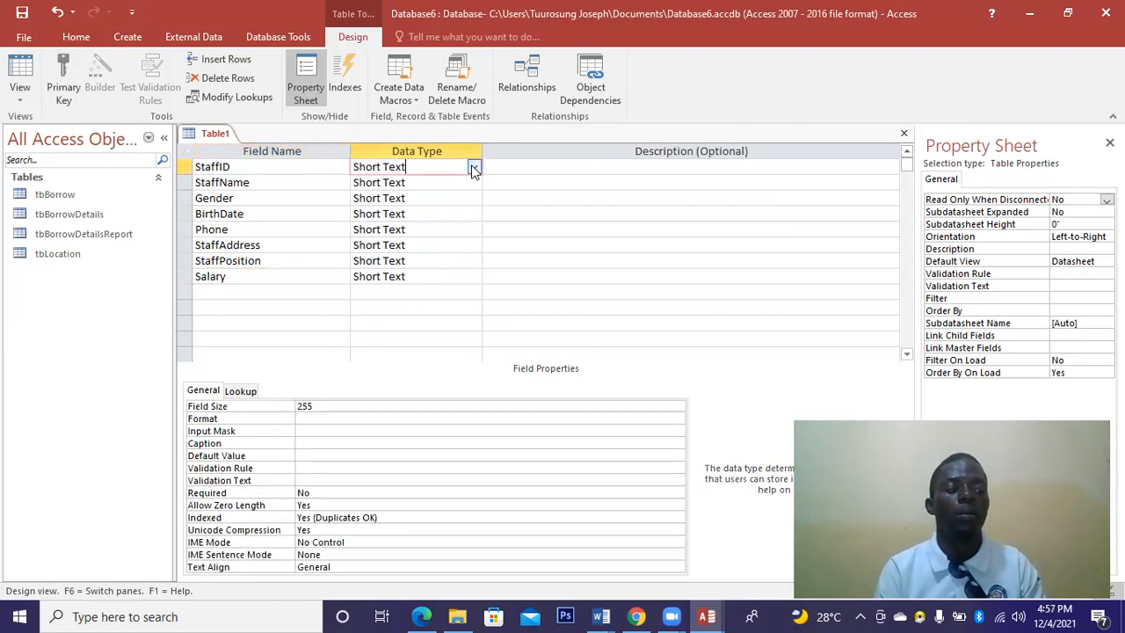
{"action": "left_click", "coordinate": [475, 169]}
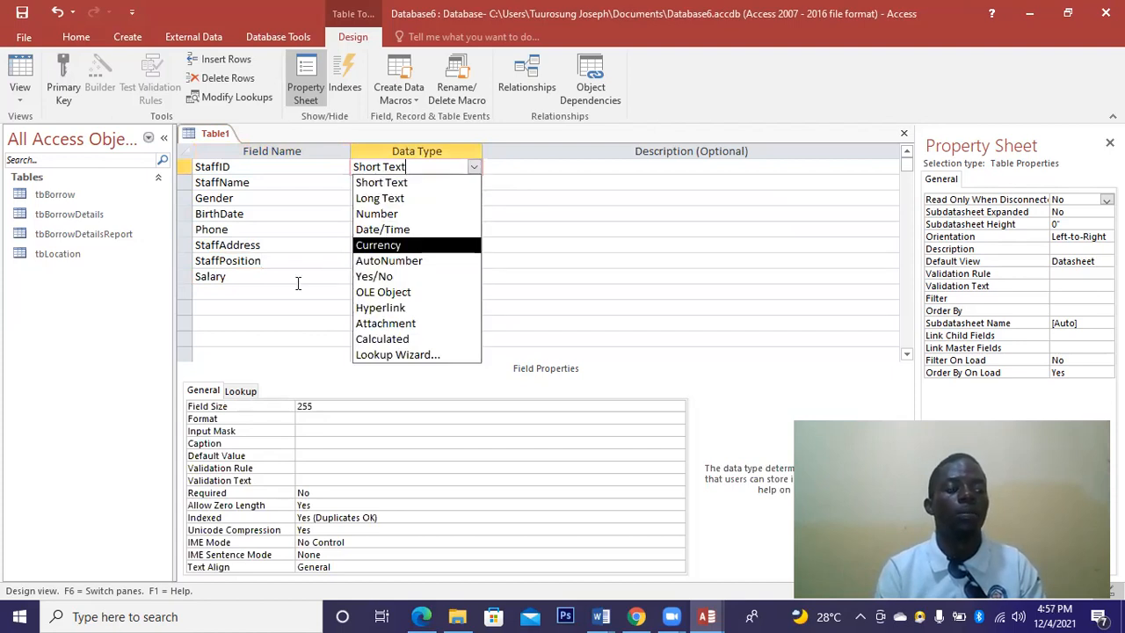
{"action": "left_click", "coordinate": [391, 213]}
{"action": "right_click", "coordinate": [184, 168]}
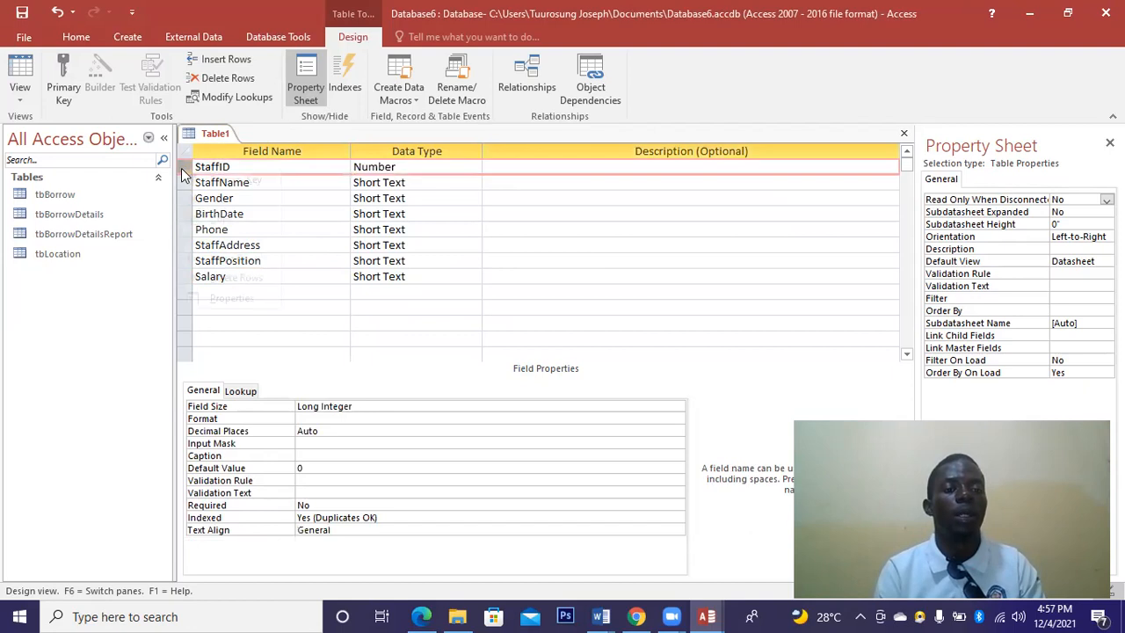
{"action": "left_click", "coordinate": [237, 182]}
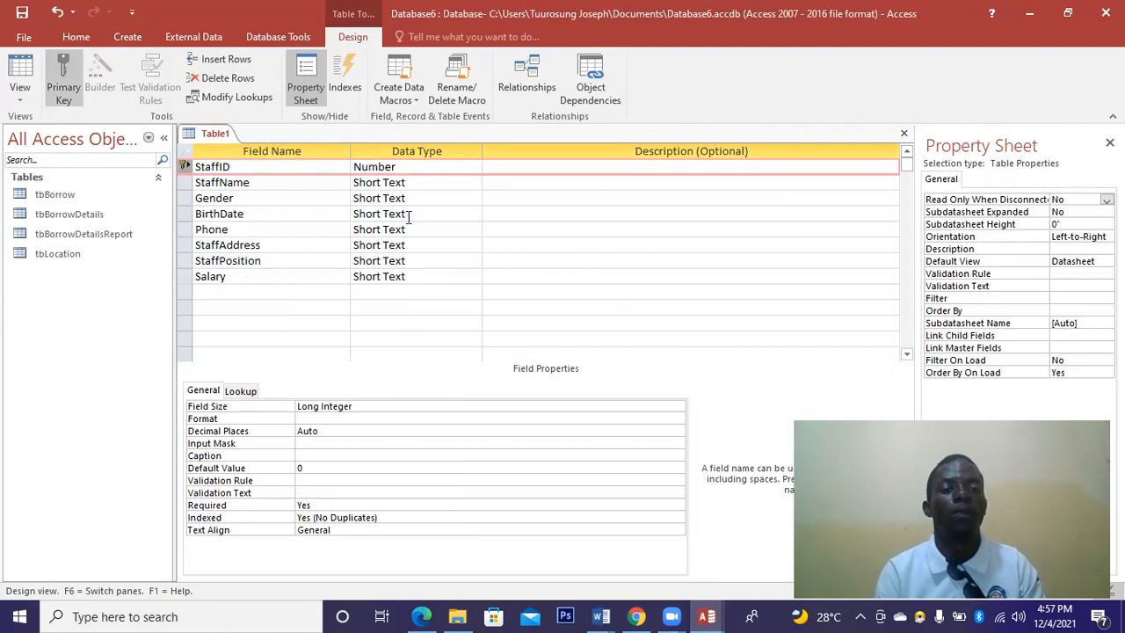
Set BirthDate to Date/Time and Salary to Currency, then close the design.
{"action": "left_click", "coordinate": [474, 214]}
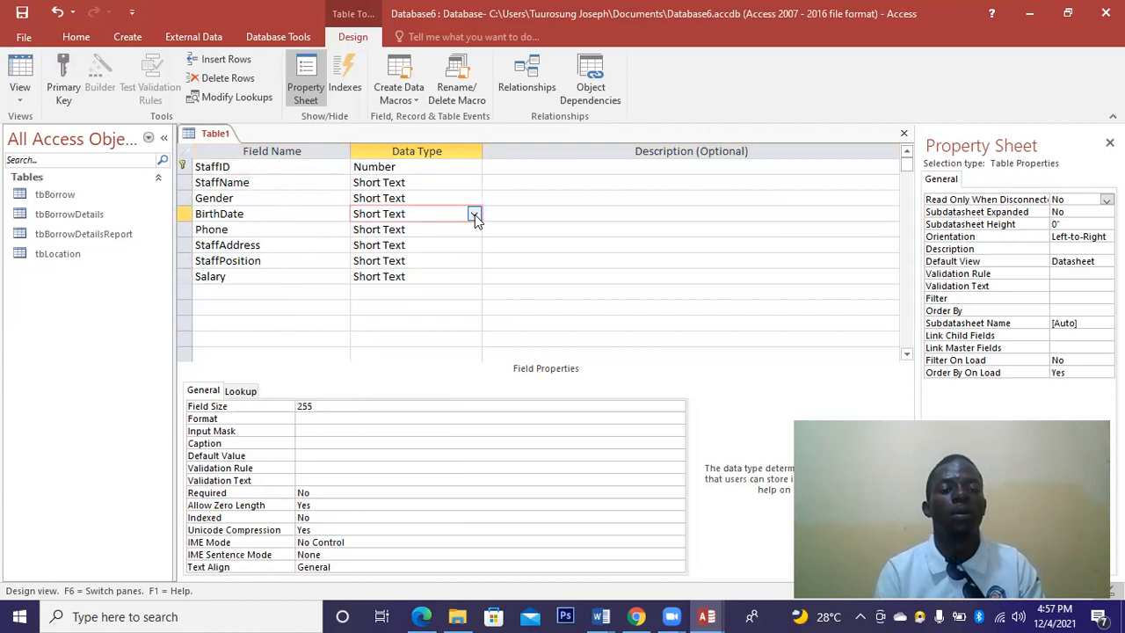
{"action": "left_click", "coordinate": [474, 214]}
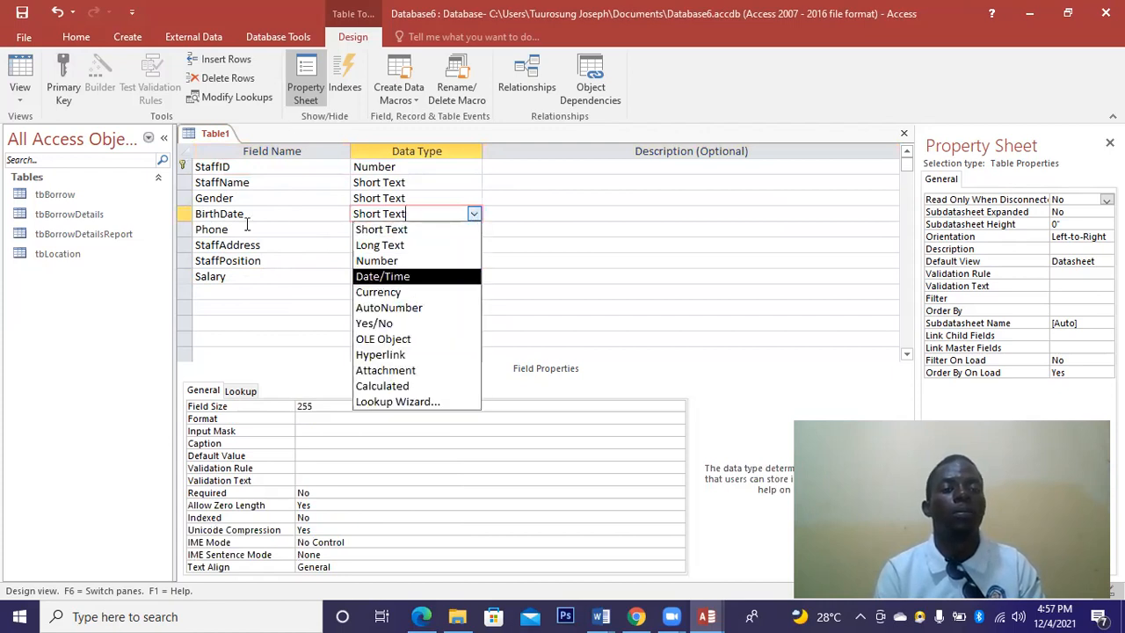
{"action": "key", "text": "Return"}
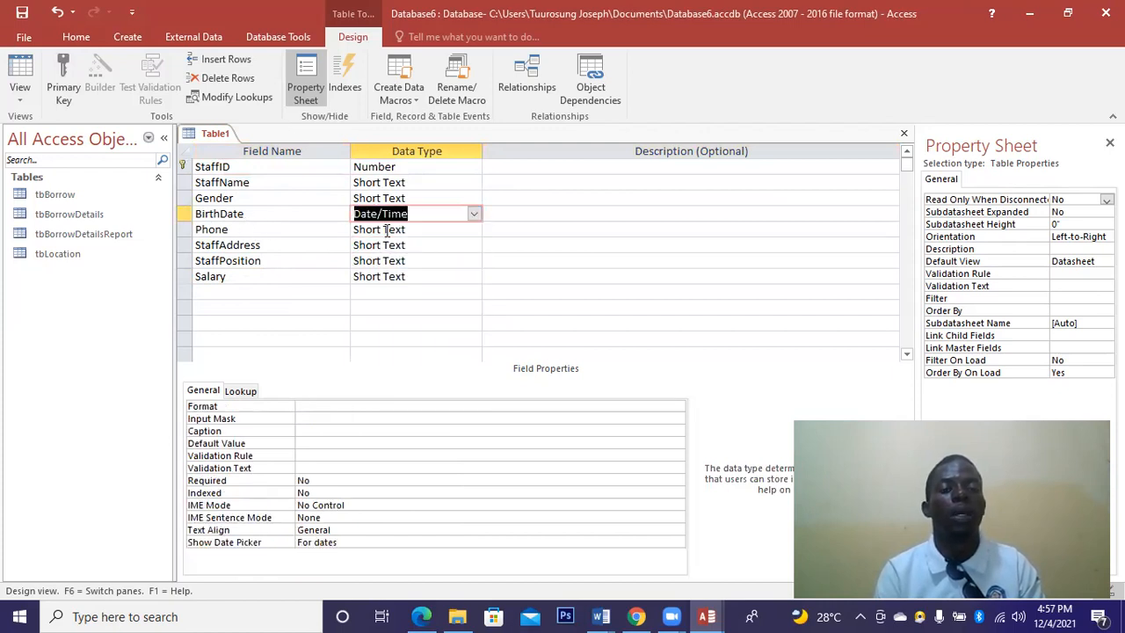
{"action": "left_click", "coordinate": [468, 231]}
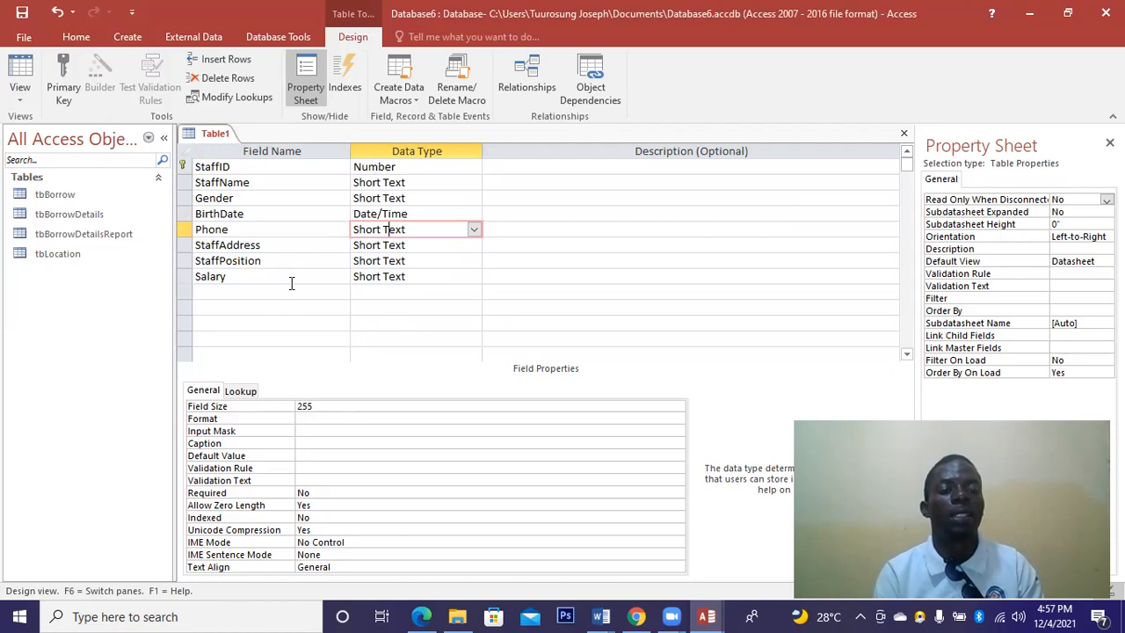
{"action": "left_click", "coordinate": [475, 276]}
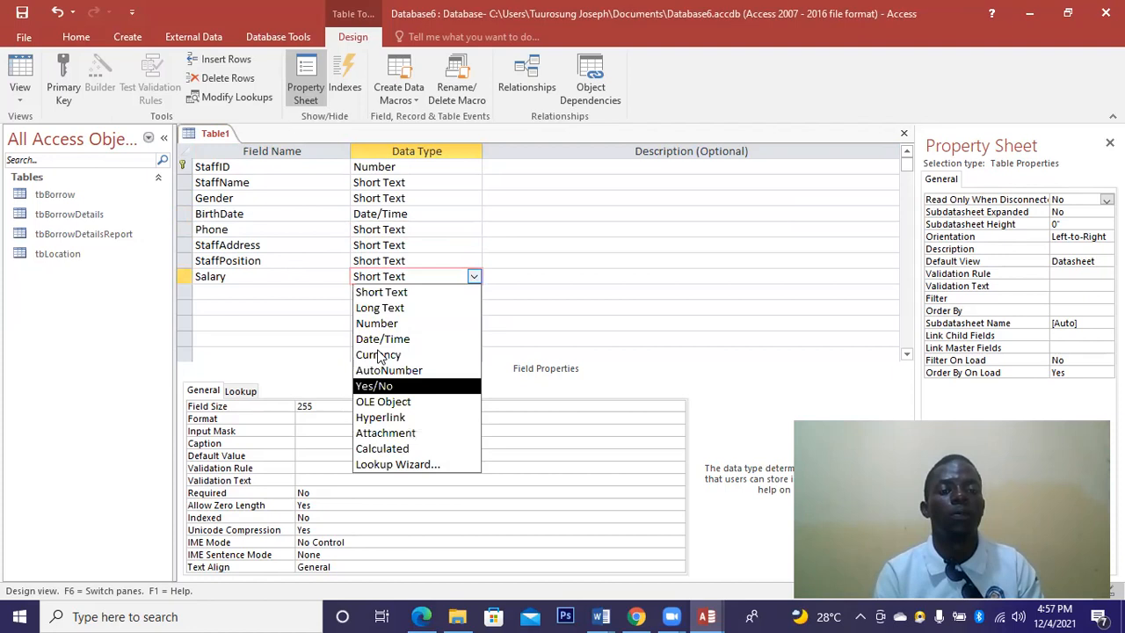
{"action": "left_click", "coordinate": [380, 355]}
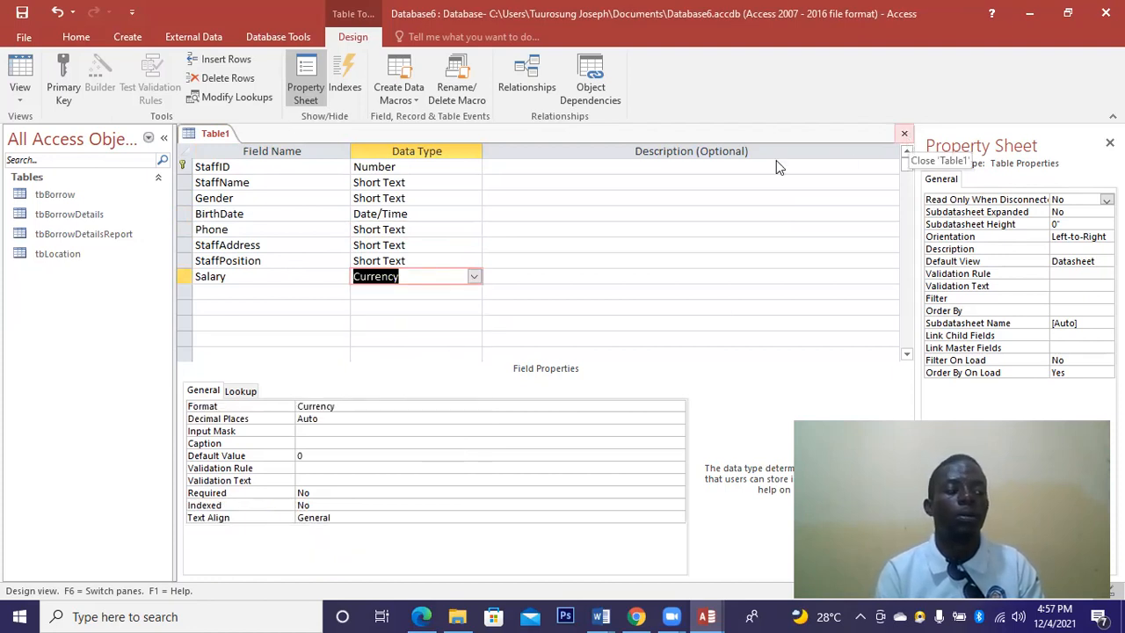
{"action": "left_click", "coordinate": [501, 354]}
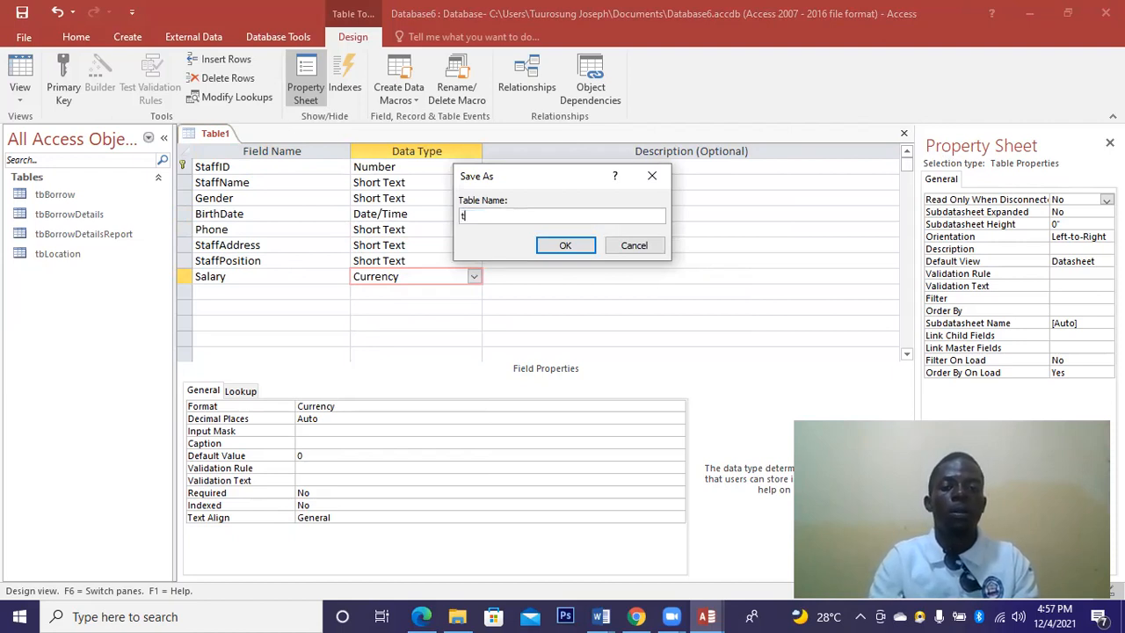
Save the staff table under the name tbStaff.
{"action": "type", "text": "bStaff"}
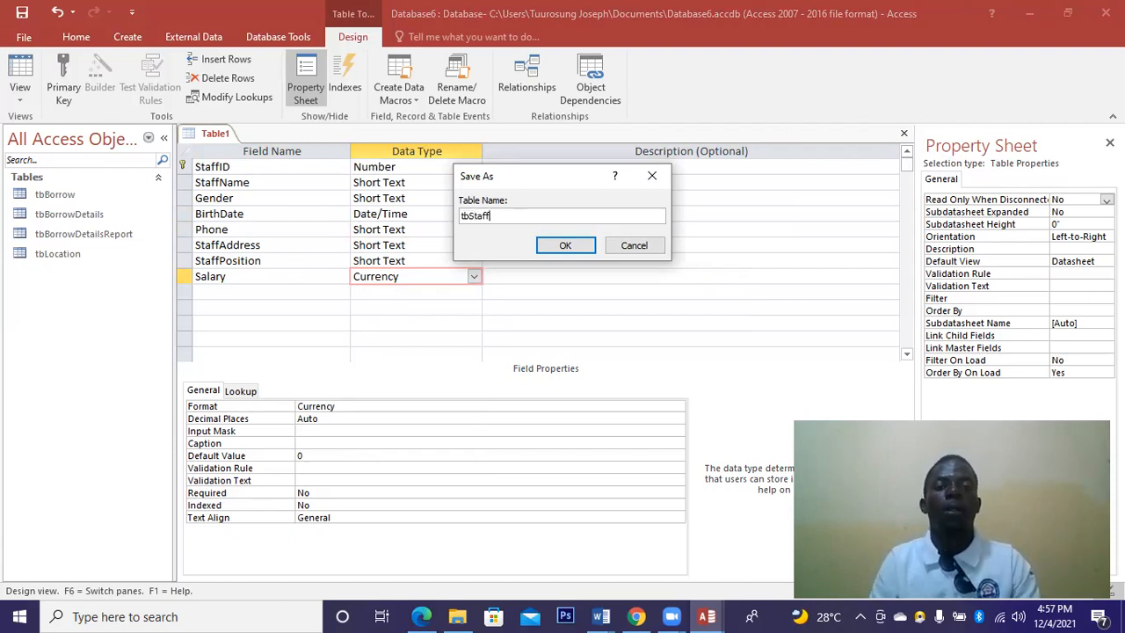
{"action": "left_click", "coordinate": [554, 246]}
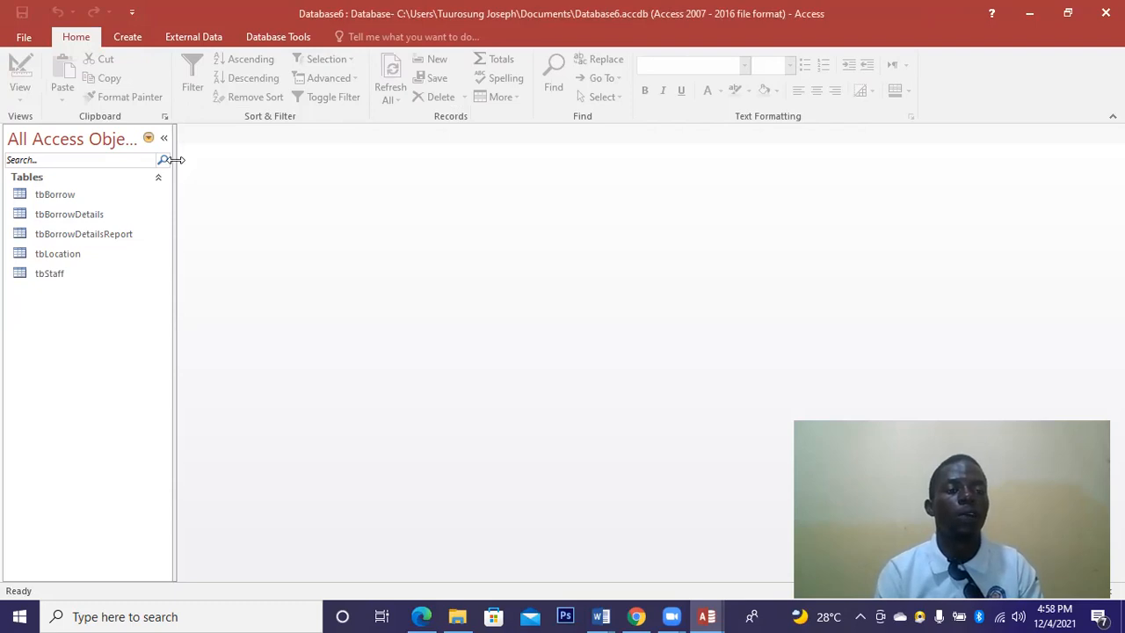
Start a new blank table in Design view with fields ID and UserName.
{"action": "left_click", "coordinate": [127, 36]}
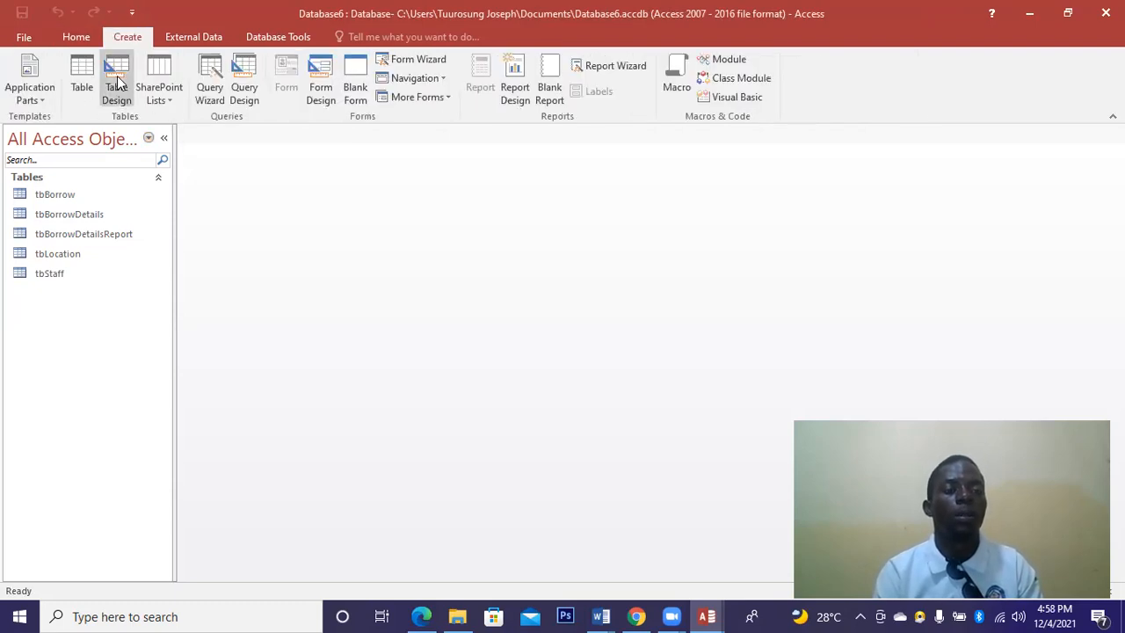
{"action": "left_click", "coordinate": [117, 81]}
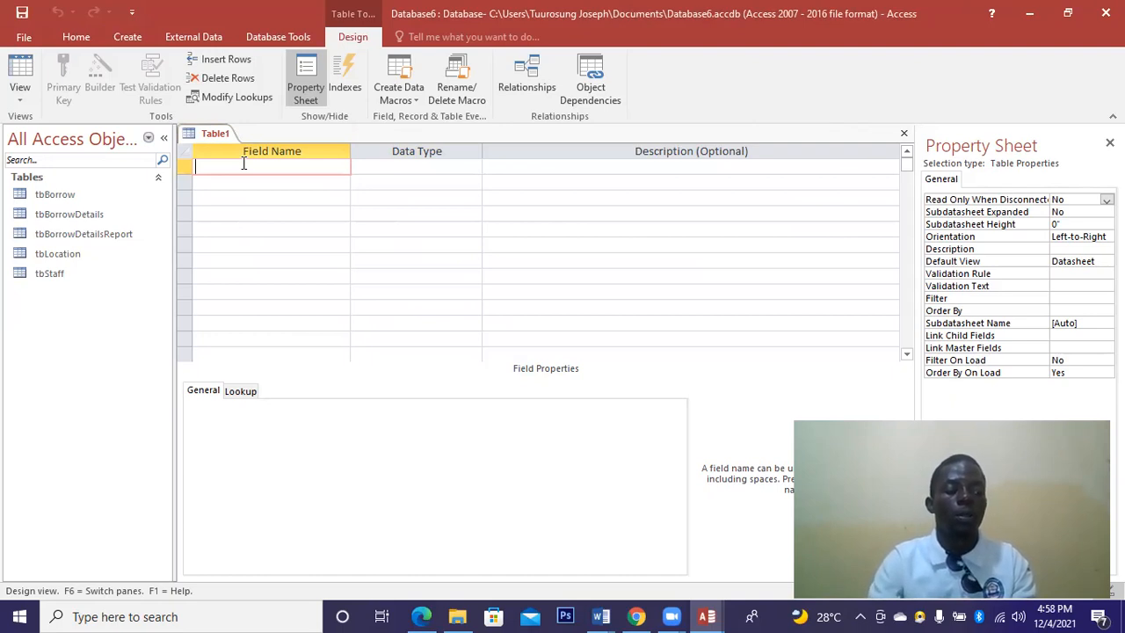
{"action": "type", "text": "ID"}
{"action": "left_click", "coordinate": [210, 182]}
{"action": "type", "text": "U"}
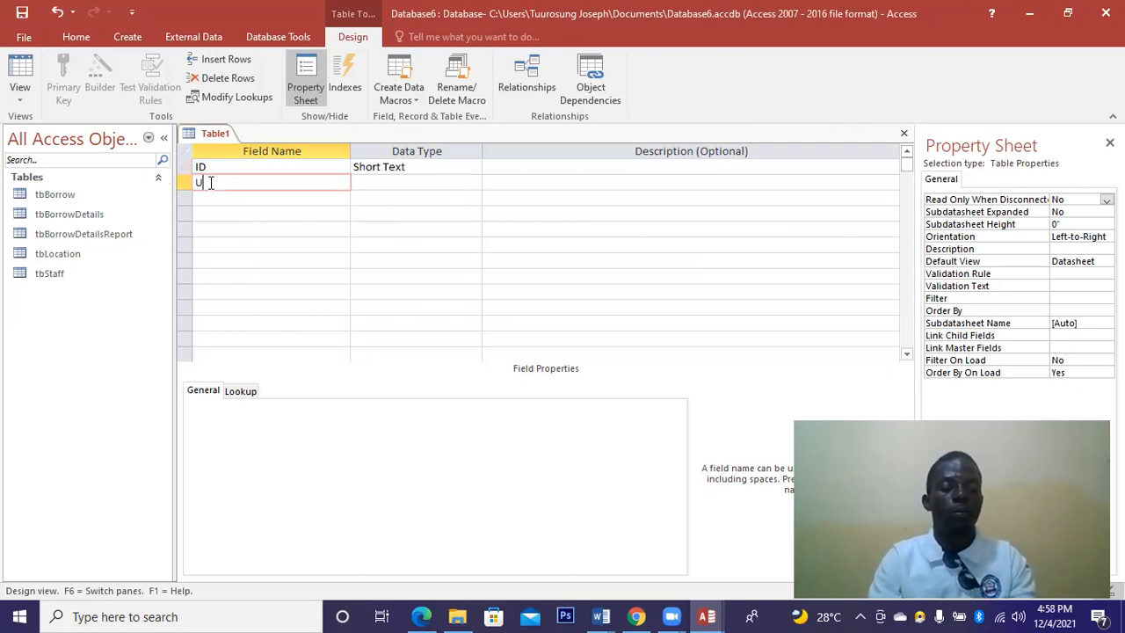
{"action": "type", "text": "serName"}
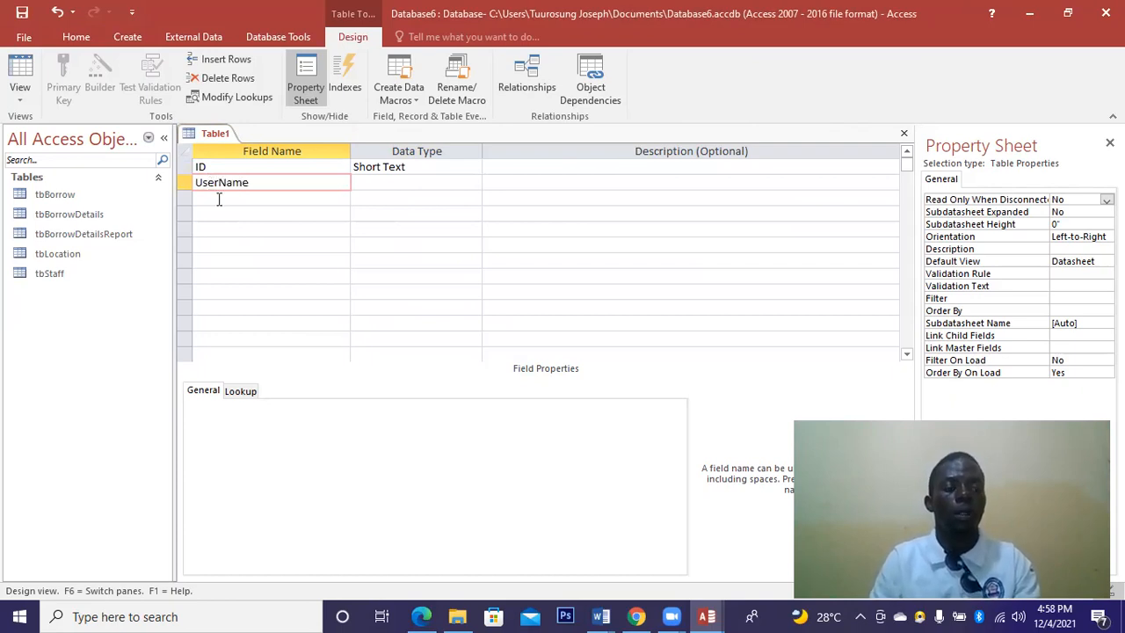
{"action": "left_click", "coordinate": [219, 198]}
Add UserPassword, UserPosition and StaffID fields, leaving them as Short Text.
{"action": "type", "text": "User"}
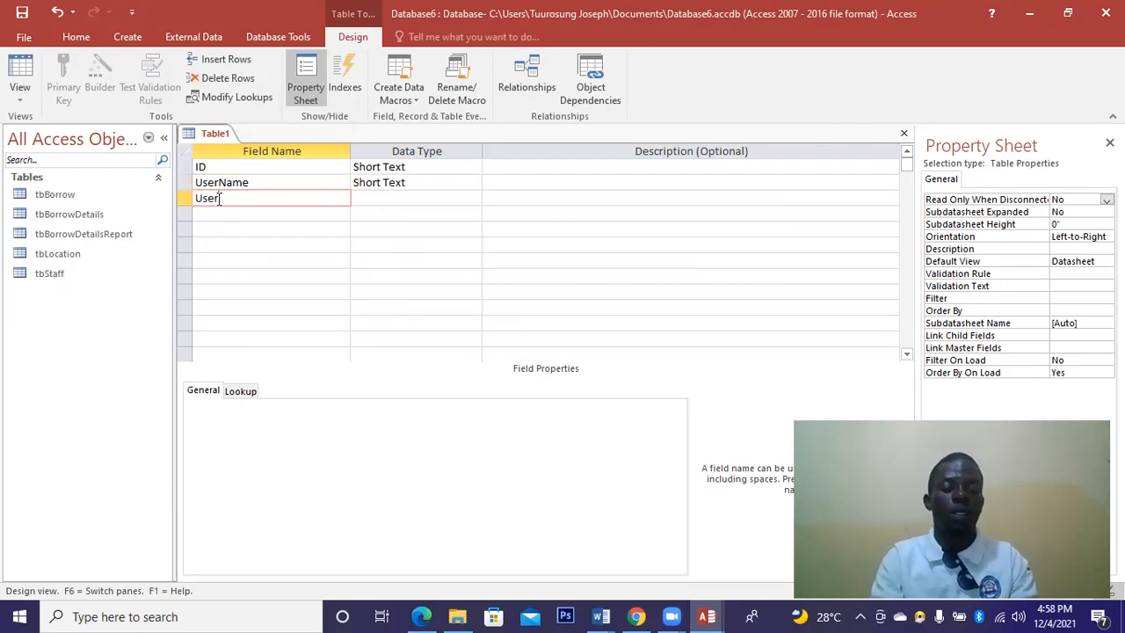
{"action": "type", "text": "Password"}
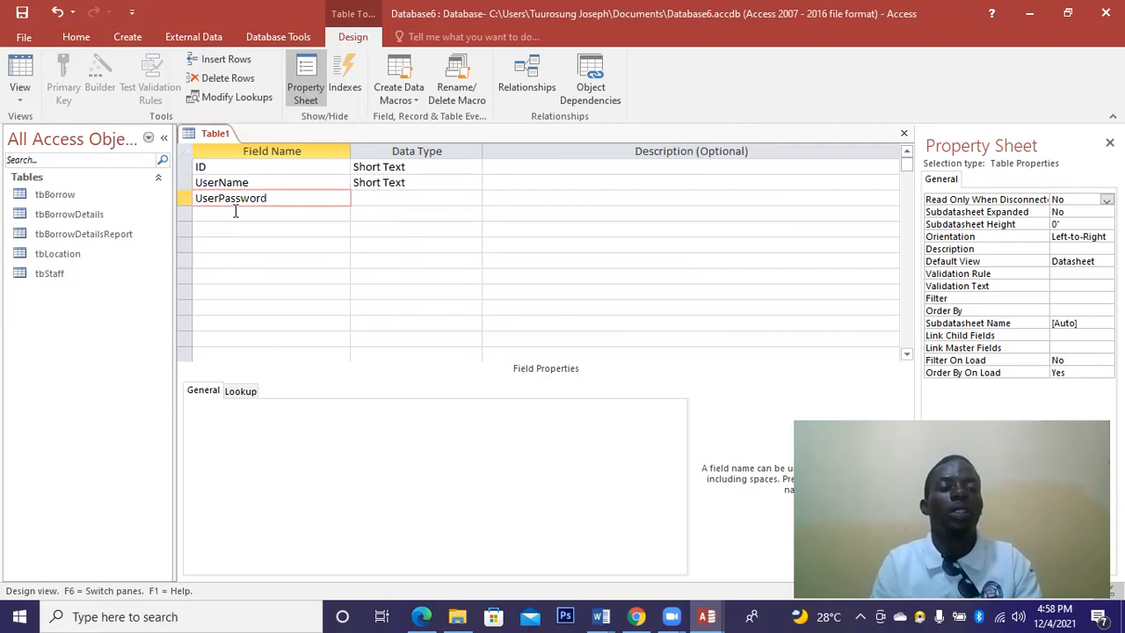
{"action": "left_click", "coordinate": [236, 212]}
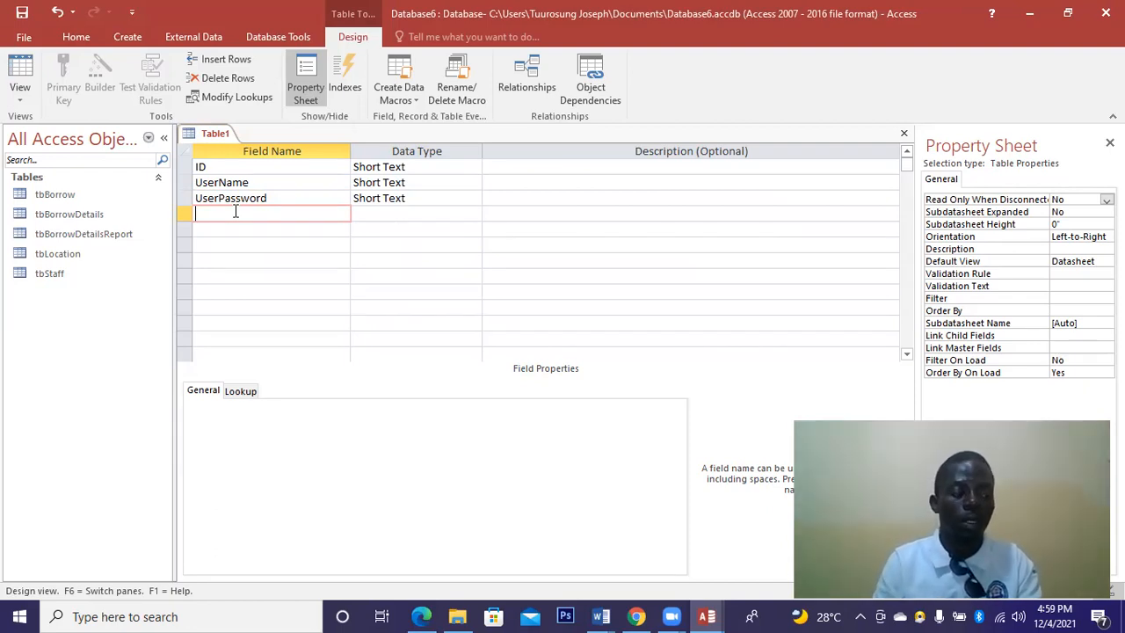
{"action": "type", "text": "UserPosition"}
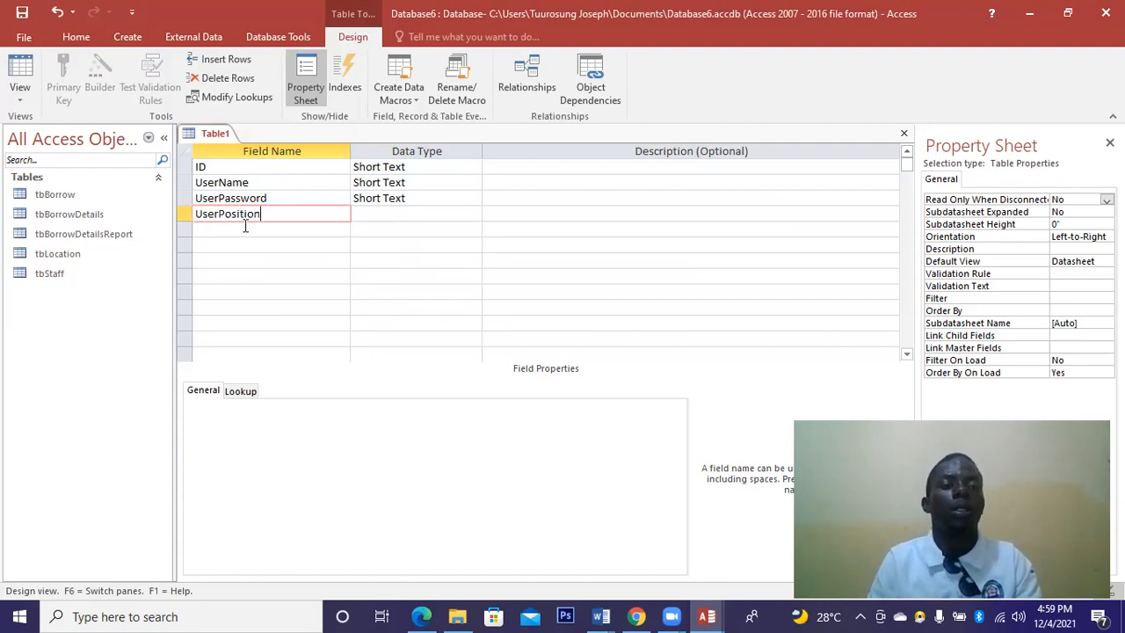
{"action": "left_click", "coordinate": [255, 230]}
{"action": "type", "text": "StaffID"}
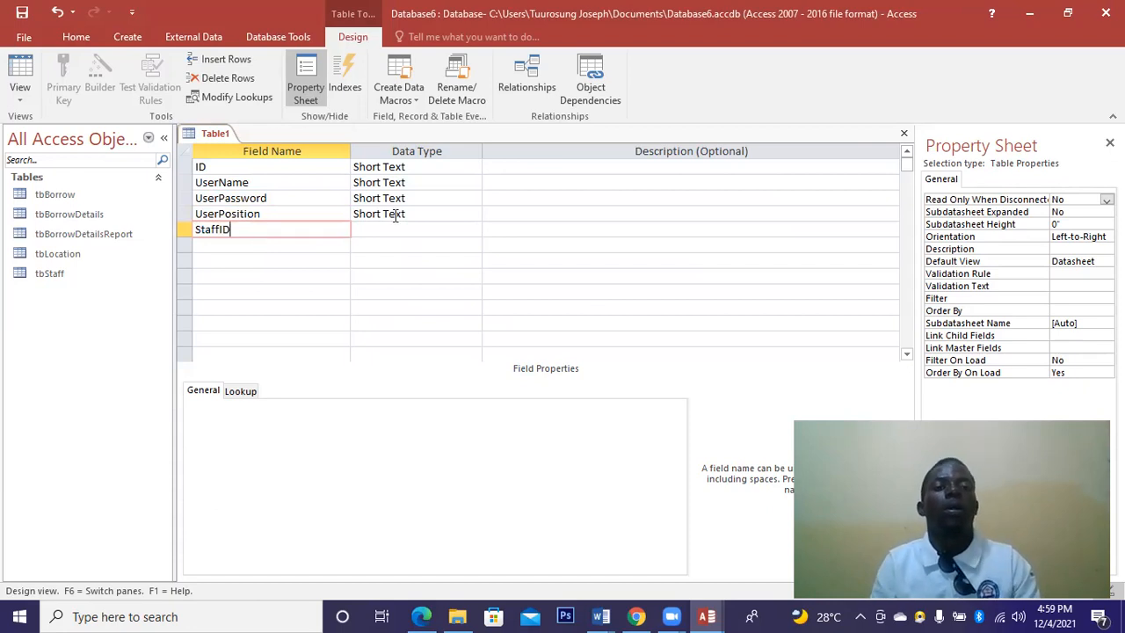
{"action": "left_click", "coordinate": [407, 167]}
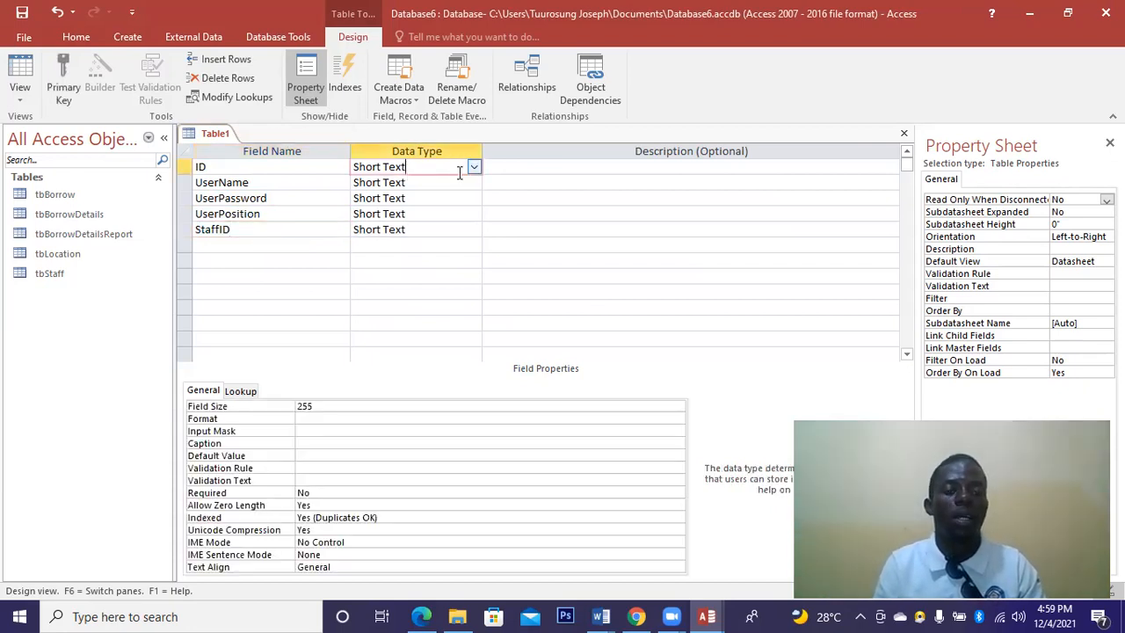
Set ID's data type to AutoNumber and StaffID's to Number.
{"action": "left_click", "coordinate": [474, 167]}
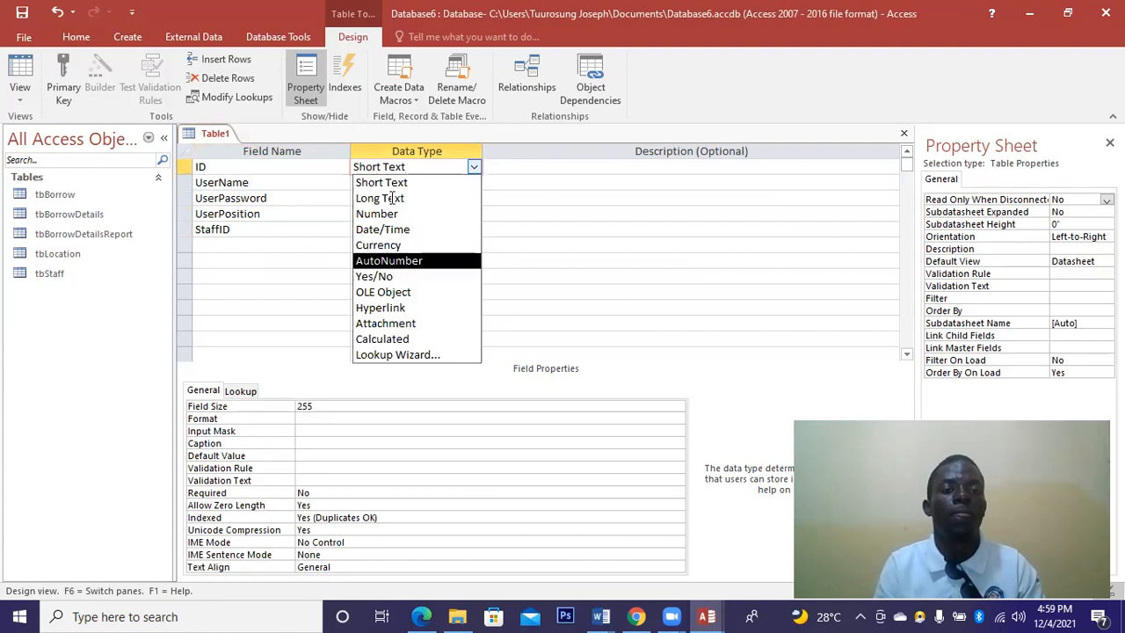
{"action": "key", "text": "Return"}
{"action": "left_click", "coordinate": [391, 183]}
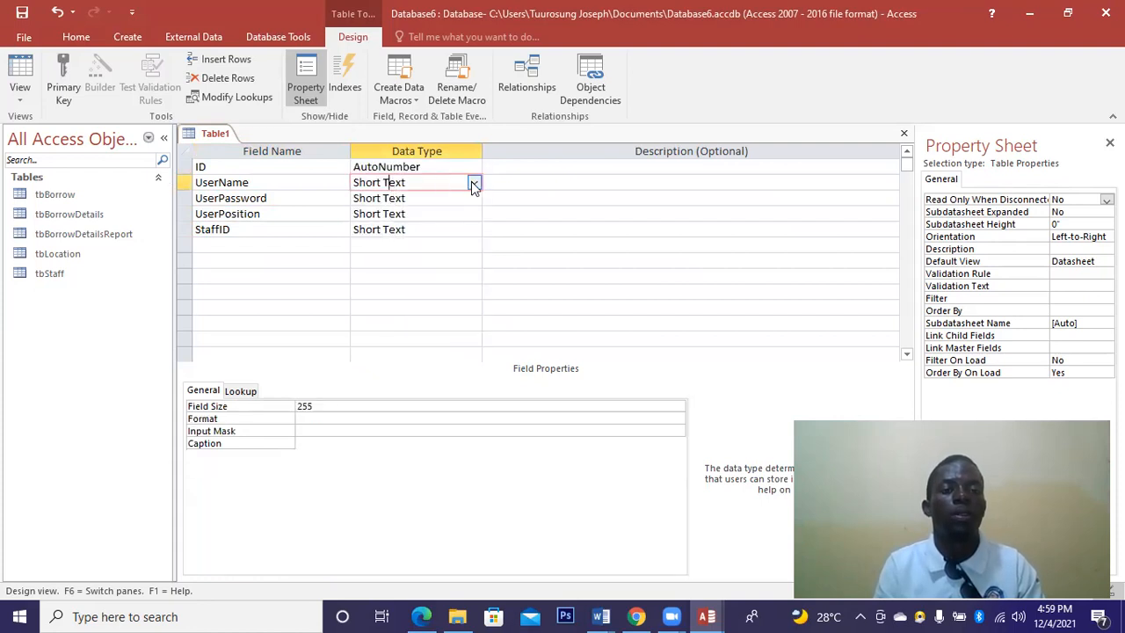
{"action": "left_click", "coordinate": [418, 199]}
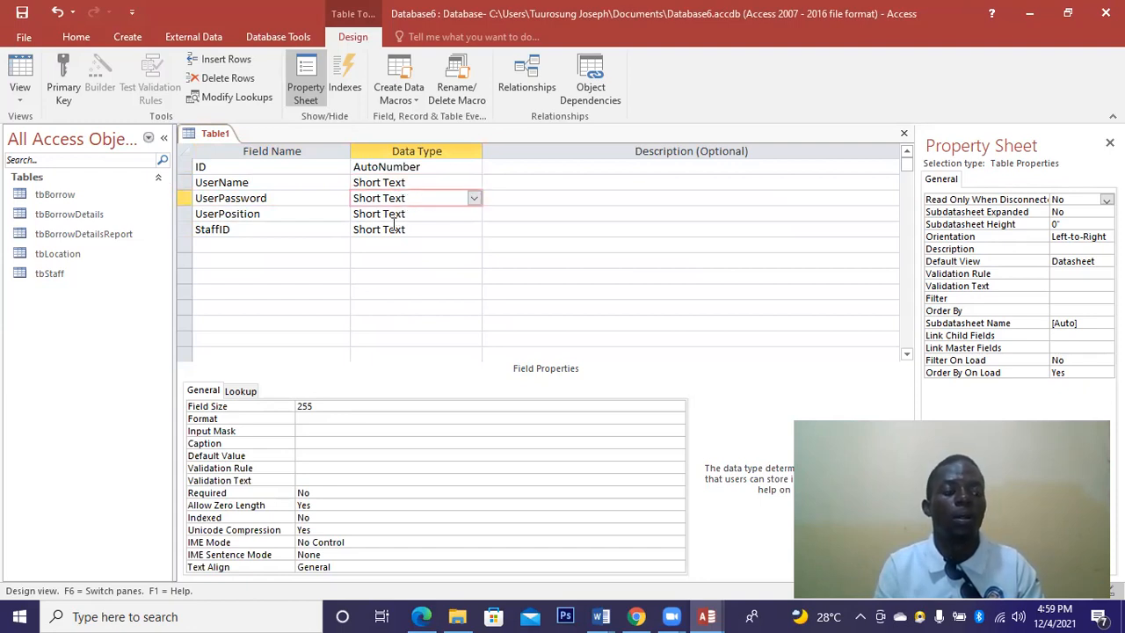
{"action": "left_click", "coordinate": [448, 229]}
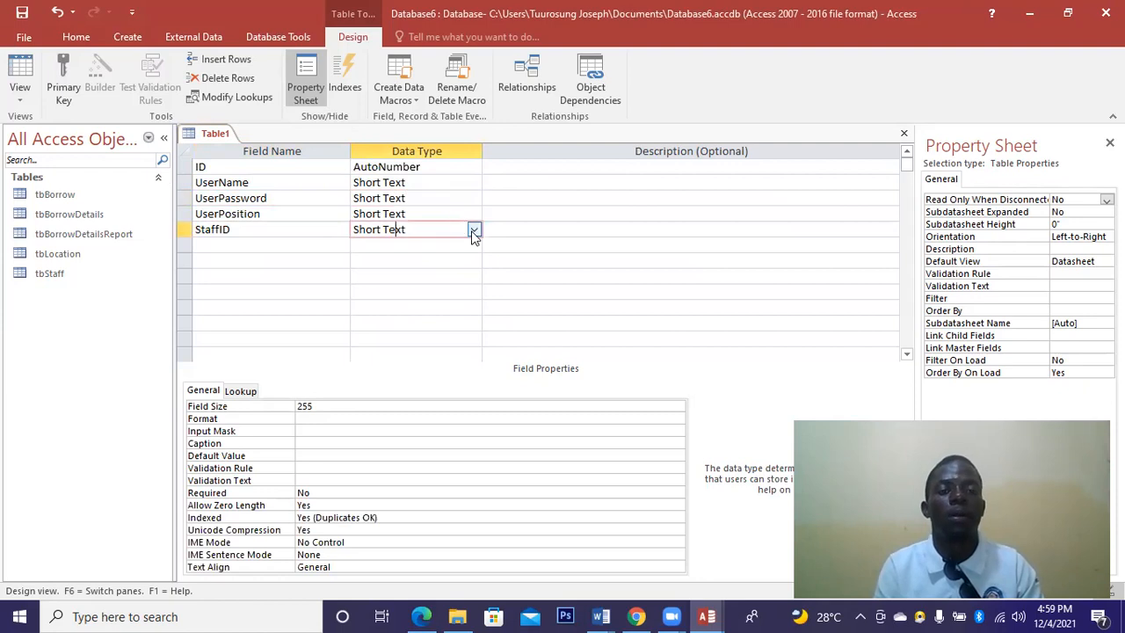
{"action": "left_click", "coordinate": [474, 231]}
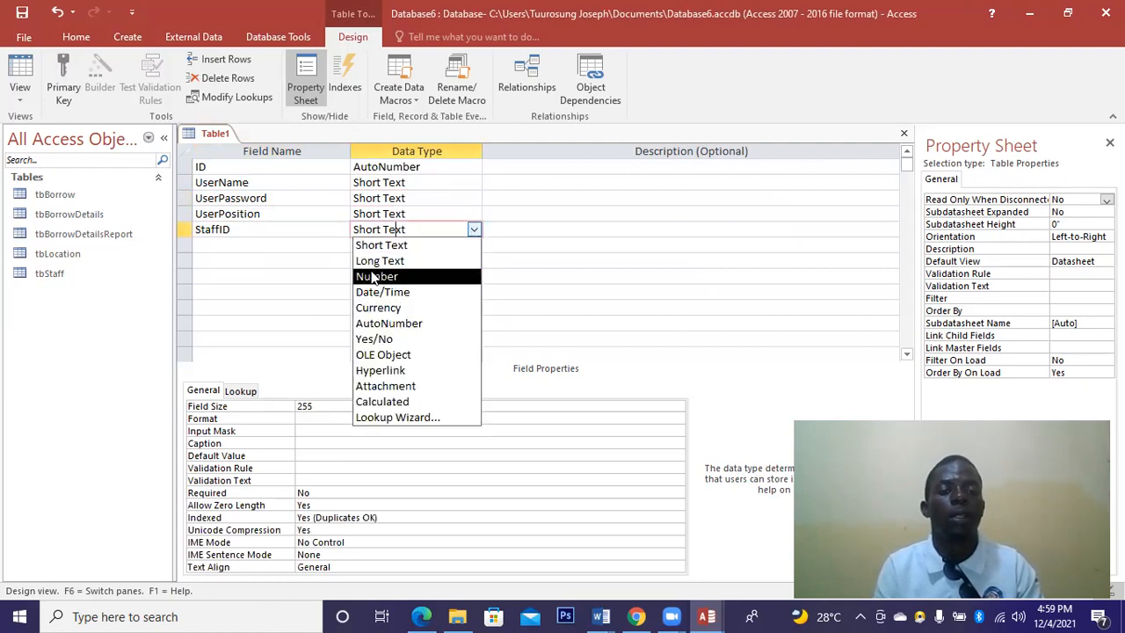
{"action": "left_click", "coordinate": [374, 276]}
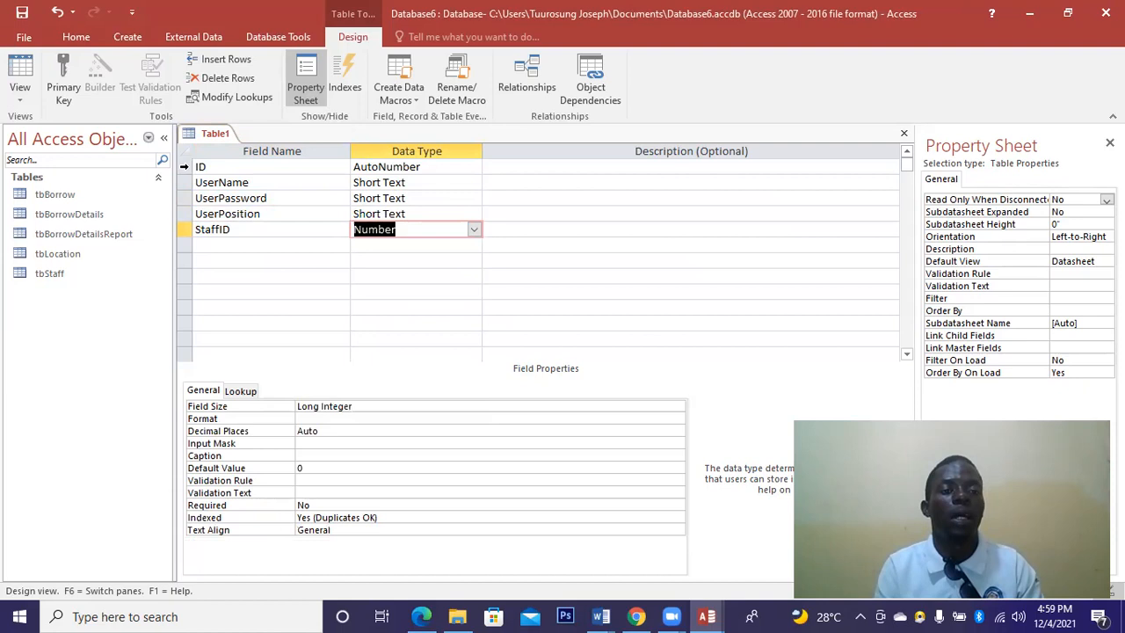
Make ID the table's primary key and close the table design.
{"action": "left_click", "coordinate": [183, 167]}
{"action": "right_click", "coordinate": [186, 167]}
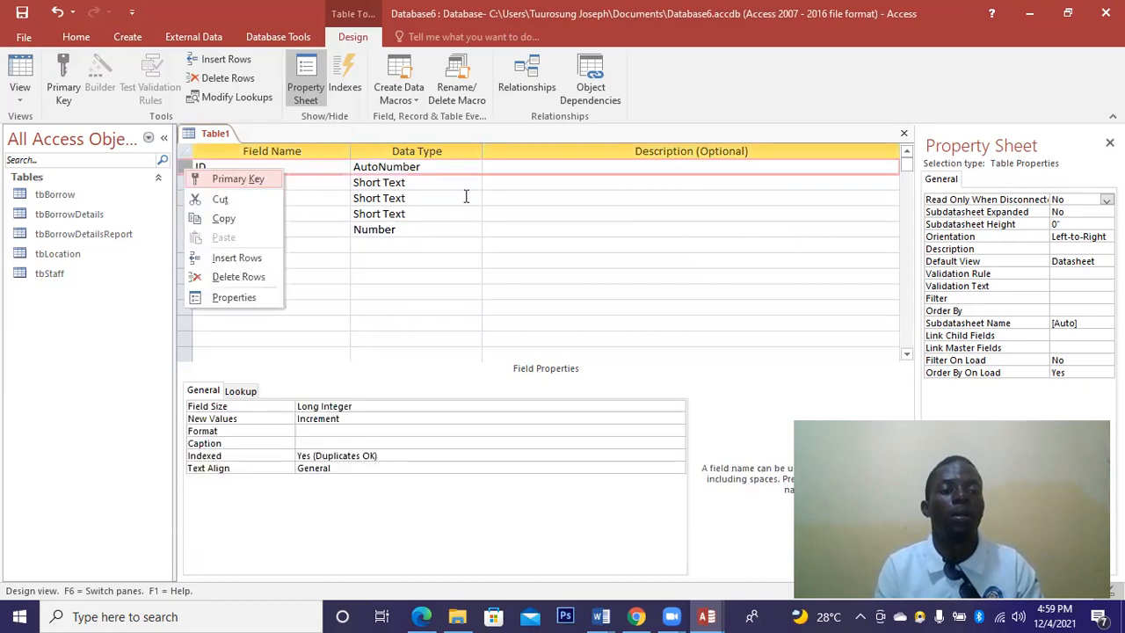
{"action": "left_click", "coordinate": [237, 178]}
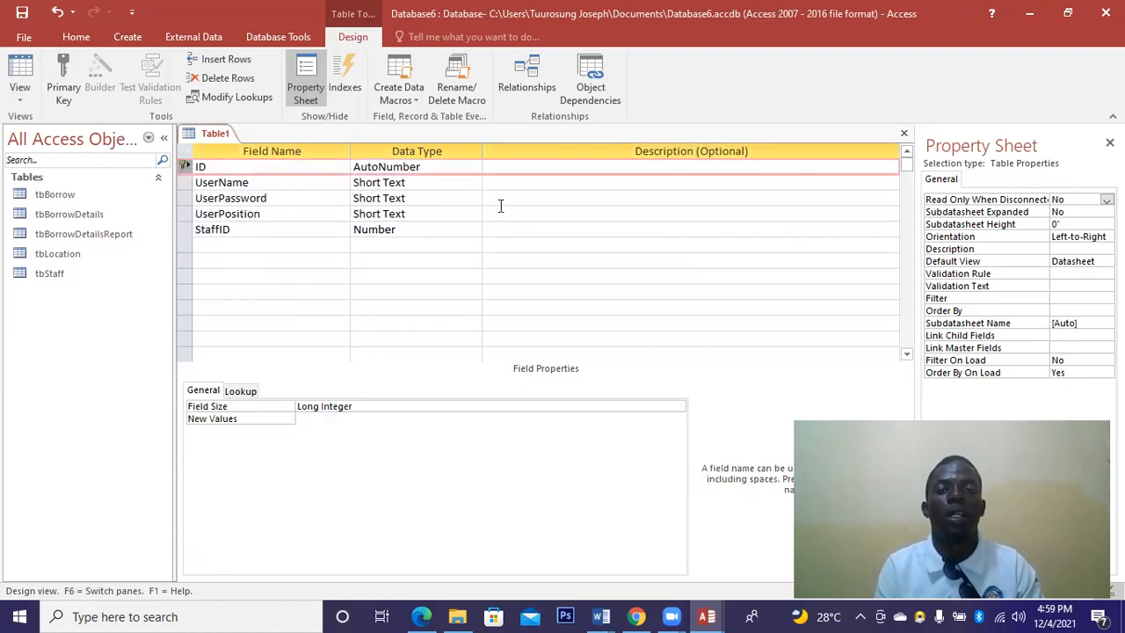
{"action": "left_click", "coordinate": [902, 135]}
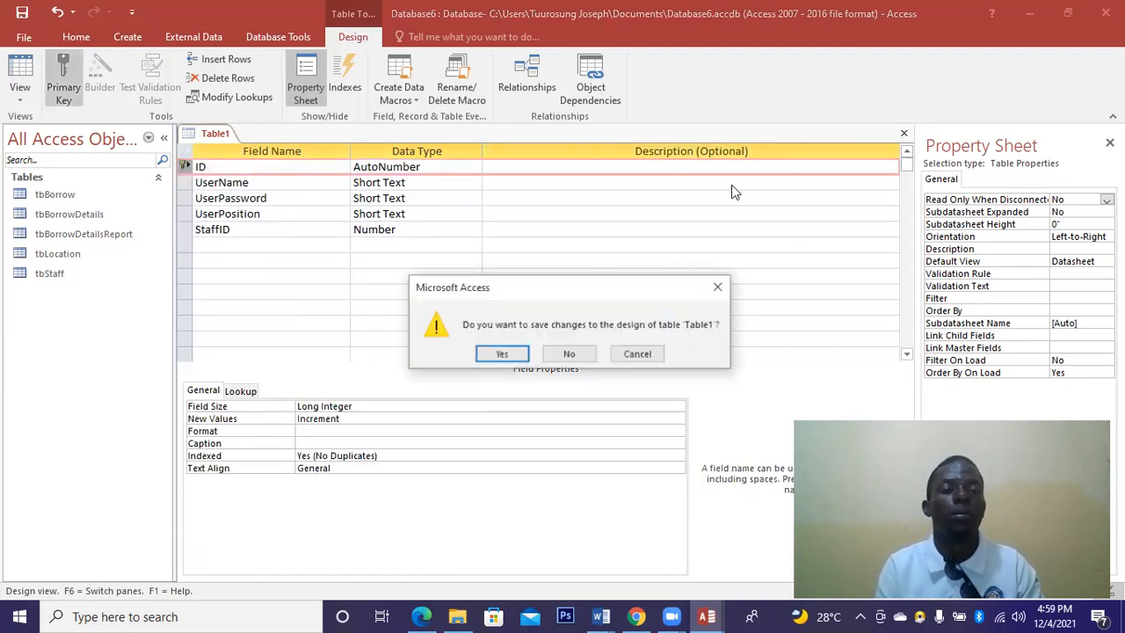
Save the new table as tbUser.
{"action": "left_click", "coordinate": [496, 359]}
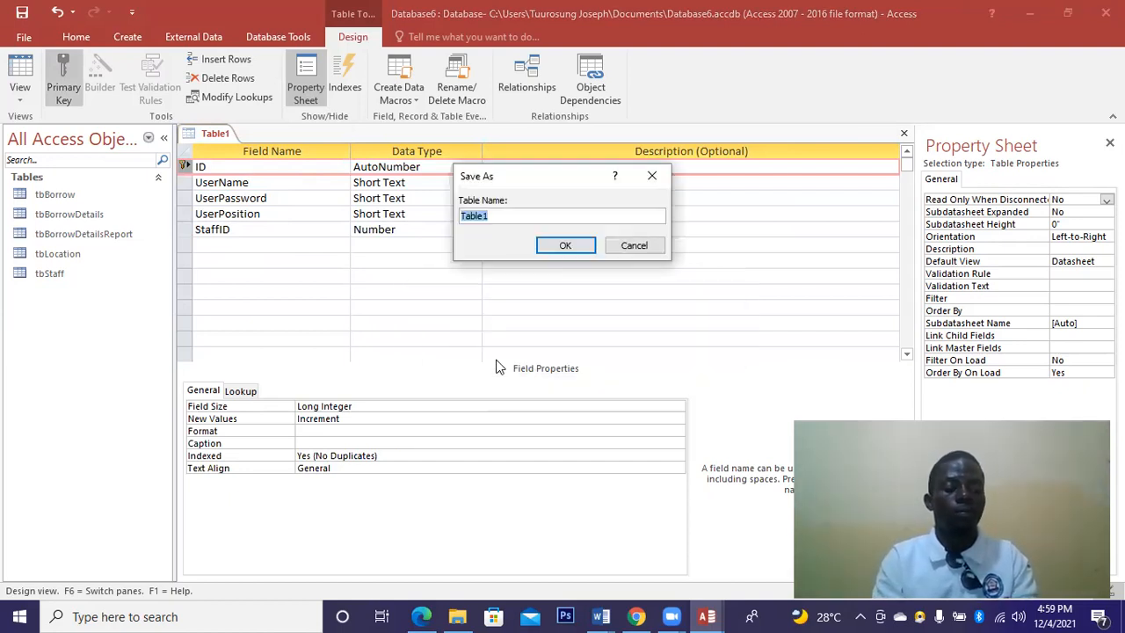
{"action": "type", "text": "tbUser"}
{"action": "left_click", "coordinate": [582, 244]}
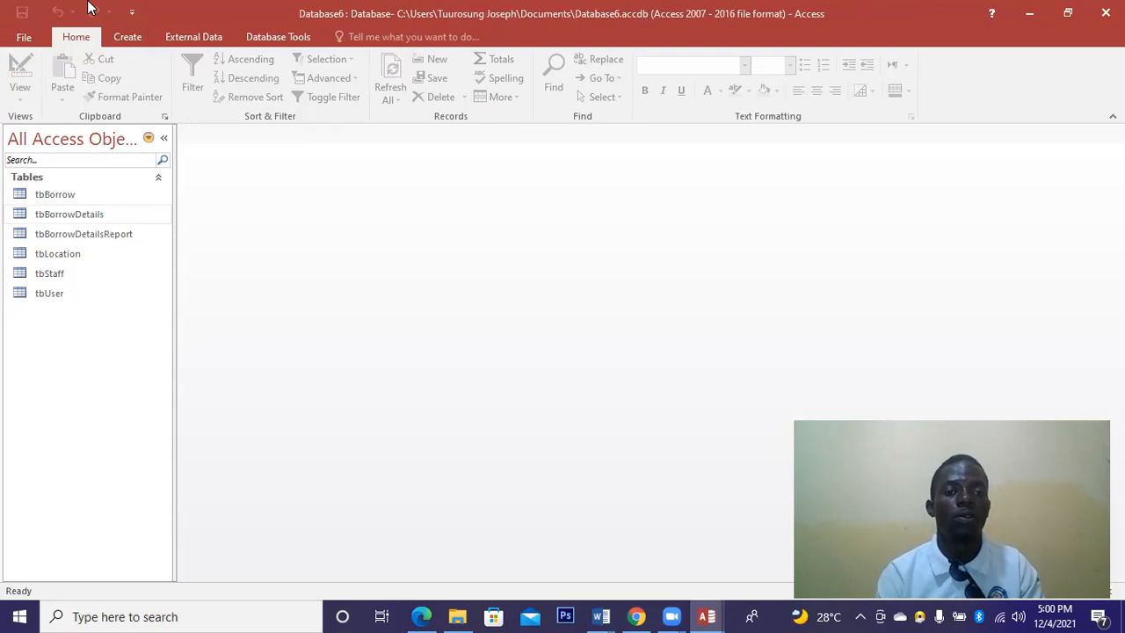
Open the Form Wizard from the Create tab, then cancel it.
{"action": "left_click", "coordinate": [125, 41]}
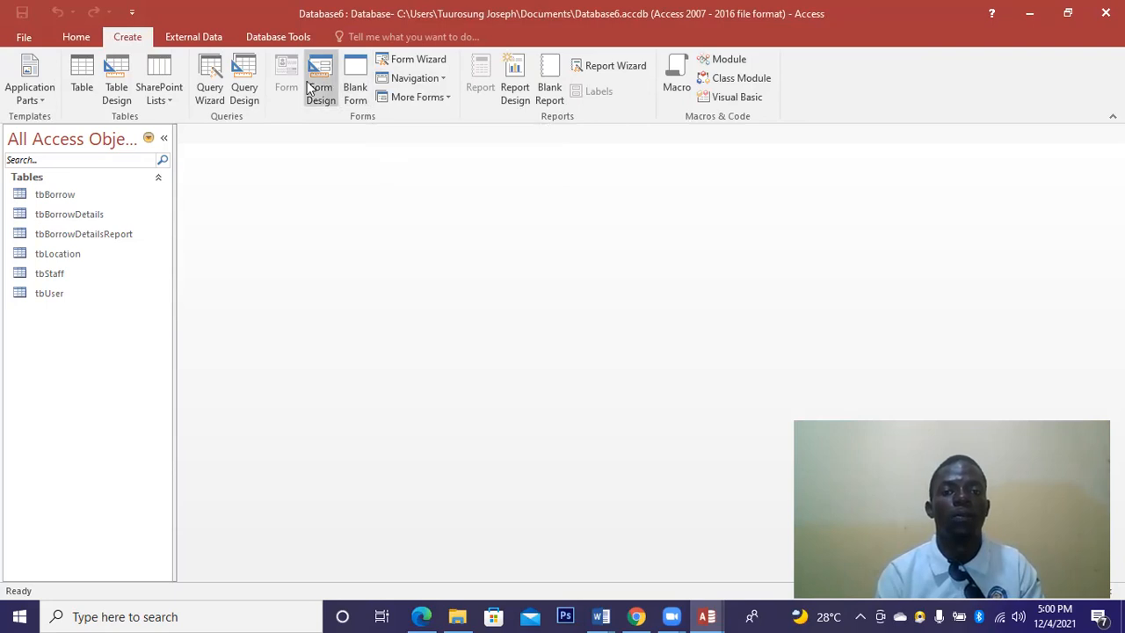
{"action": "left_click", "coordinate": [416, 59]}
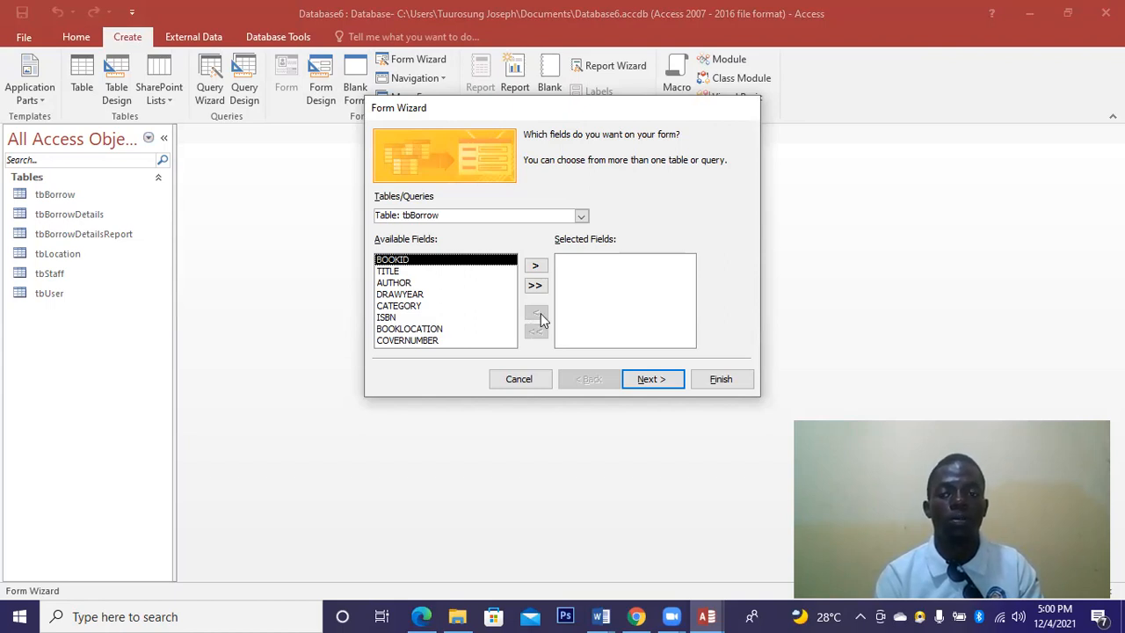
{"action": "left_click", "coordinate": [518, 380]}
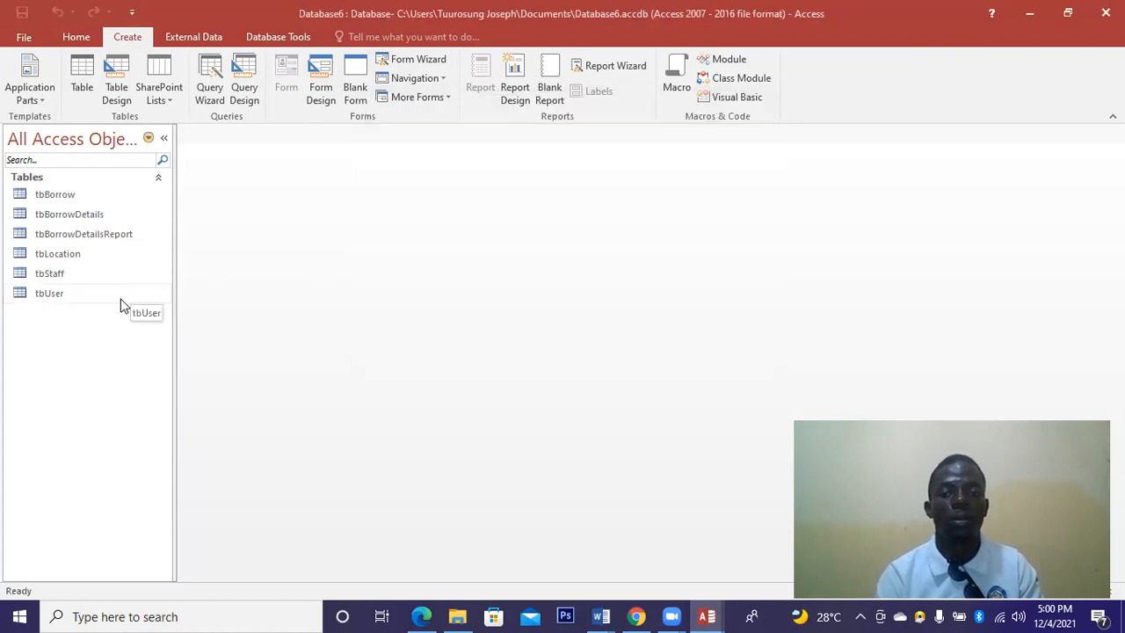
Create a blank Design-view form with a large text box reading 'COMPUTER LEARNING LIBRARY MANAGEMENT'.
{"action": "left_click", "coordinate": [313, 80]}
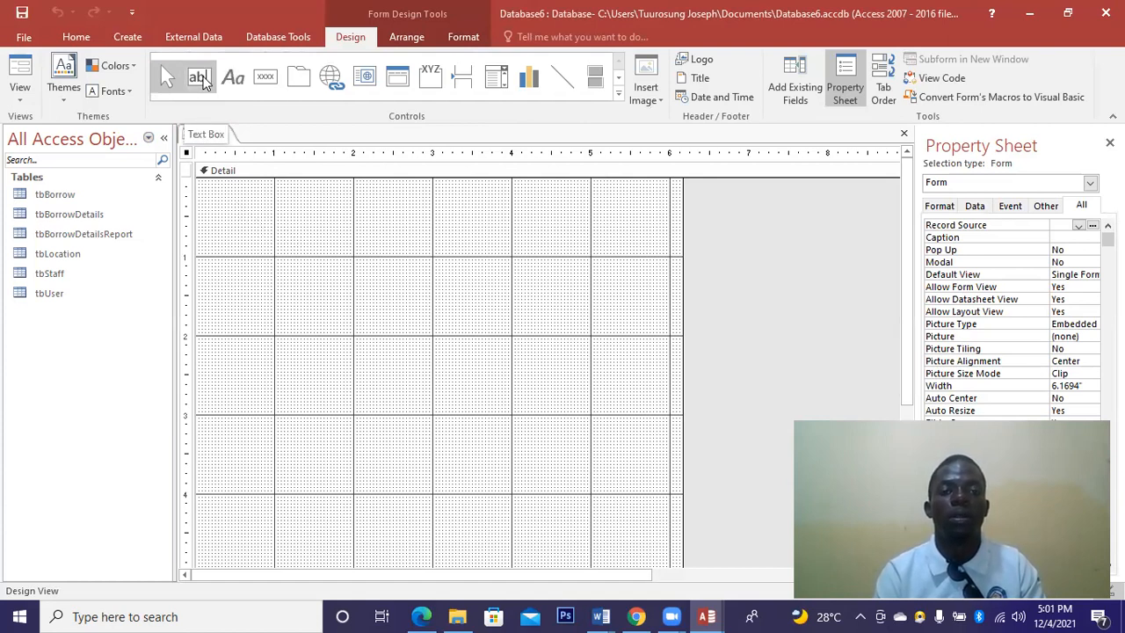
{"action": "left_click", "coordinate": [200, 79]}
{"action": "mouse_move", "coordinate": [210, 185]}
{"action": "left_mouse_down"}
{"action": "mouse_move", "coordinate": [484, 278]}
{"action": "mouse_move", "coordinate": [646, 466]}
{"action": "mouse_move", "coordinate": [661, 496]}
{"action": "mouse_move", "coordinate": [659, 560]}
{"action": "left_mouse_up"}
{"action": "left_click", "coordinate": [268, 209]}
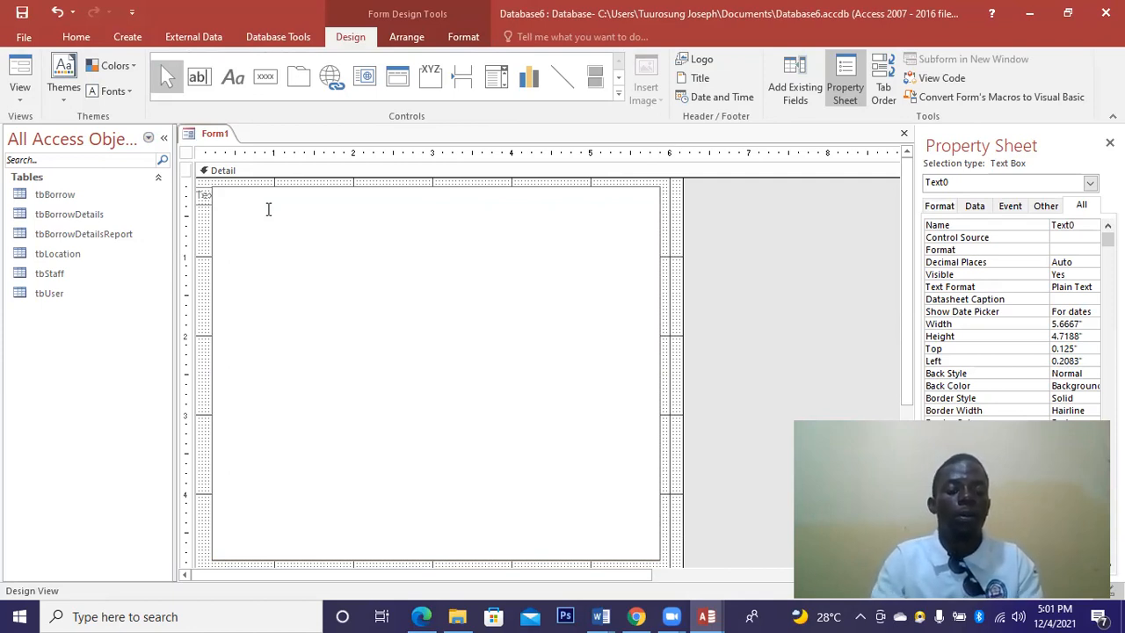
{"action": "type", "text": "CO"}
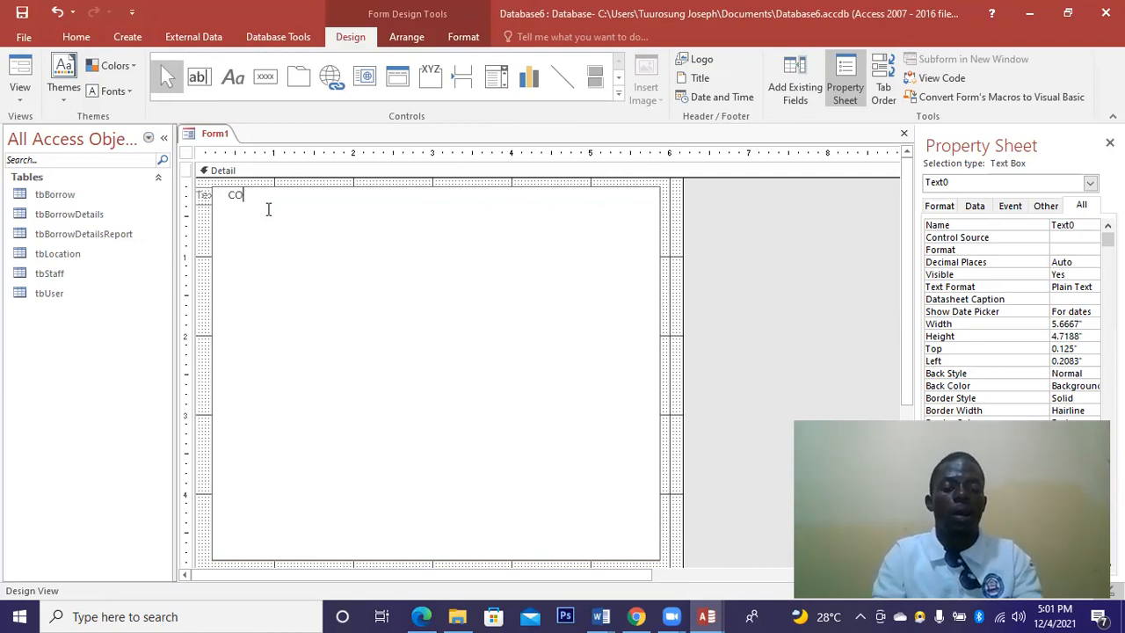
{"action": "type", "text": "MPUTER LEARNING LIN"}
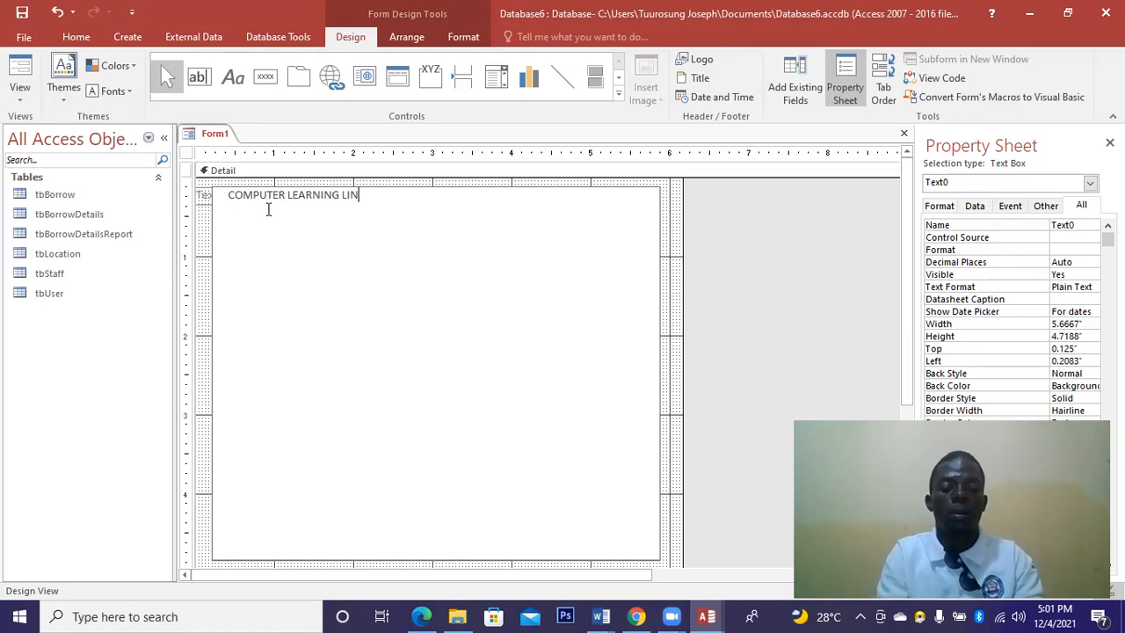
{"action": "type", "text": "RARY MANAGEMENT"}
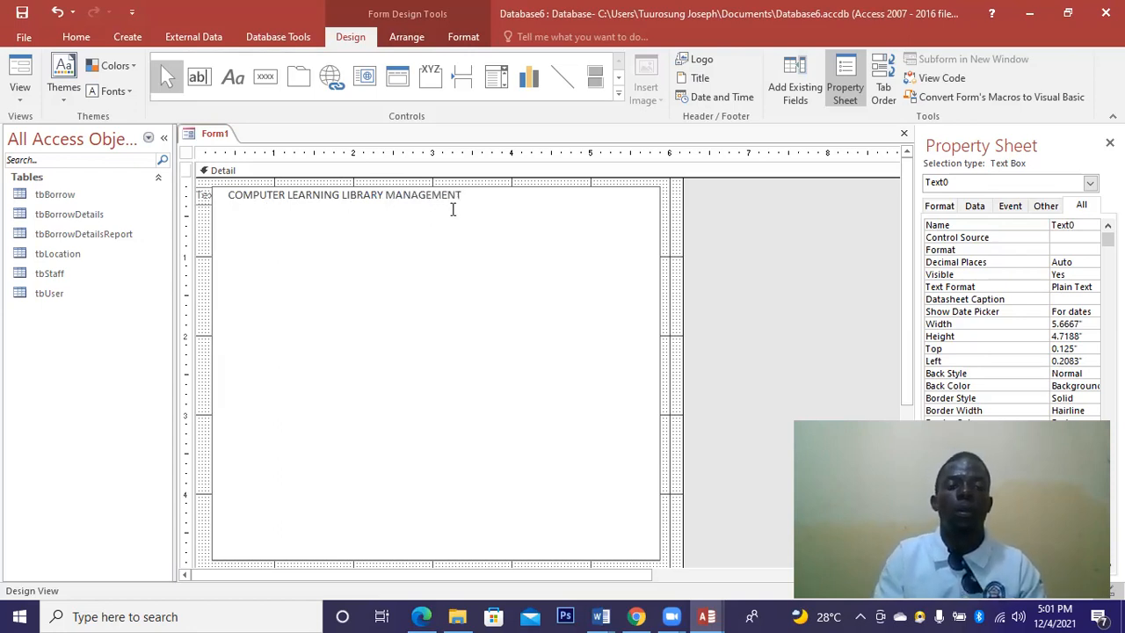
{"action": "key", "text": "Return"}
{"action": "left_click", "coordinate": [379, 216]}
{"action": "key", "text": "Return"}
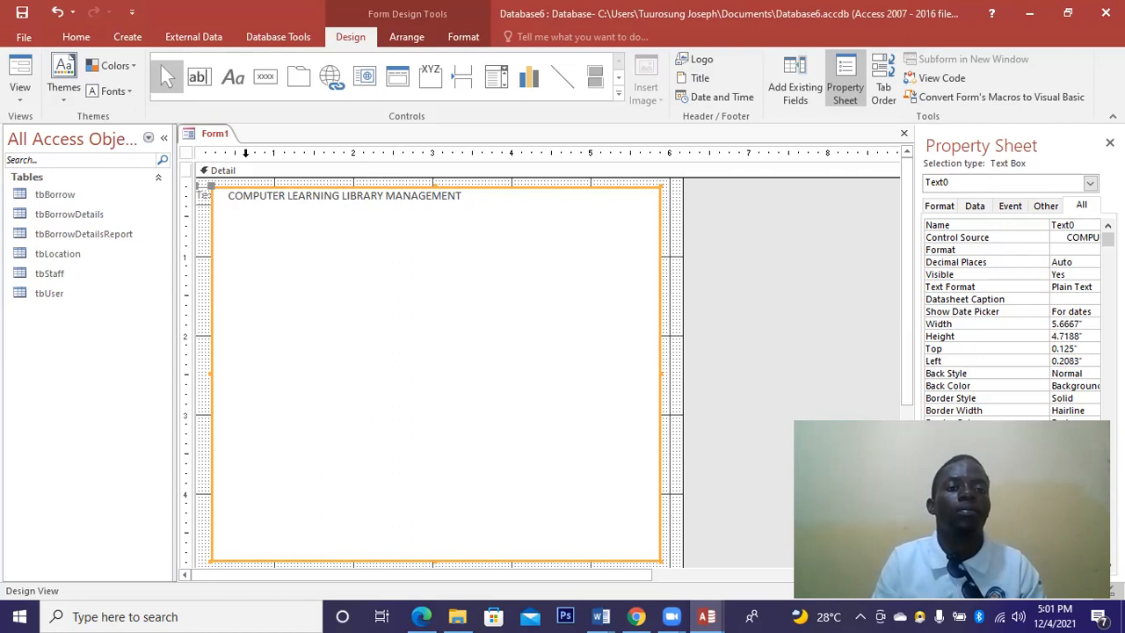
{"action": "left_click", "coordinate": [233, 77]}
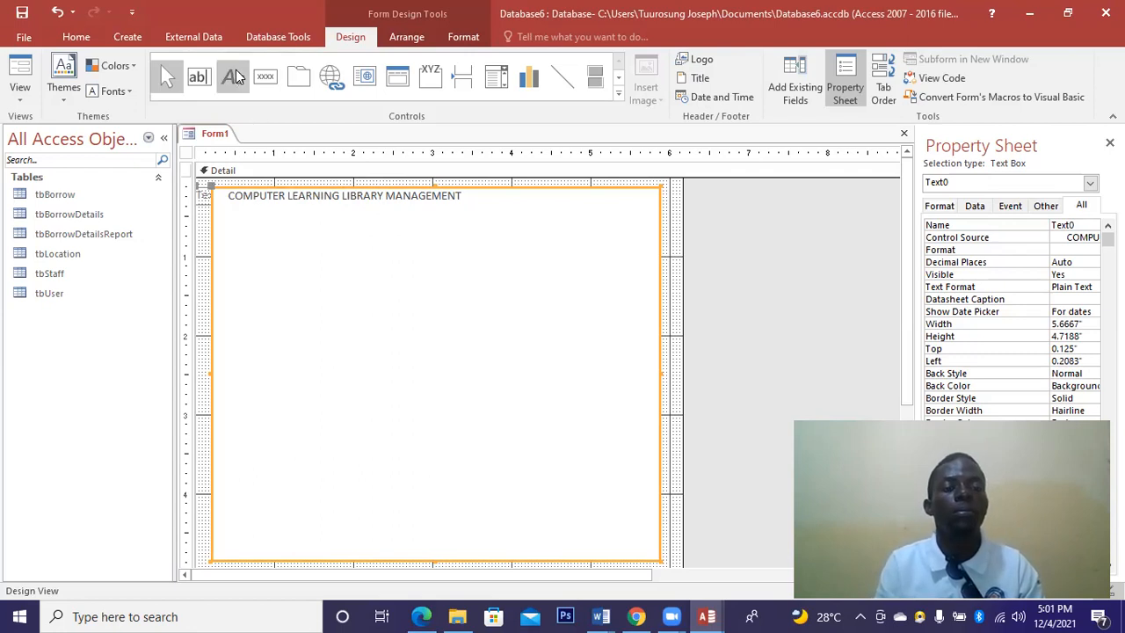
Draw a 'Post Office Box 11' label, then close Form1 without saving.
{"action": "left_click", "coordinate": [237, 77]}
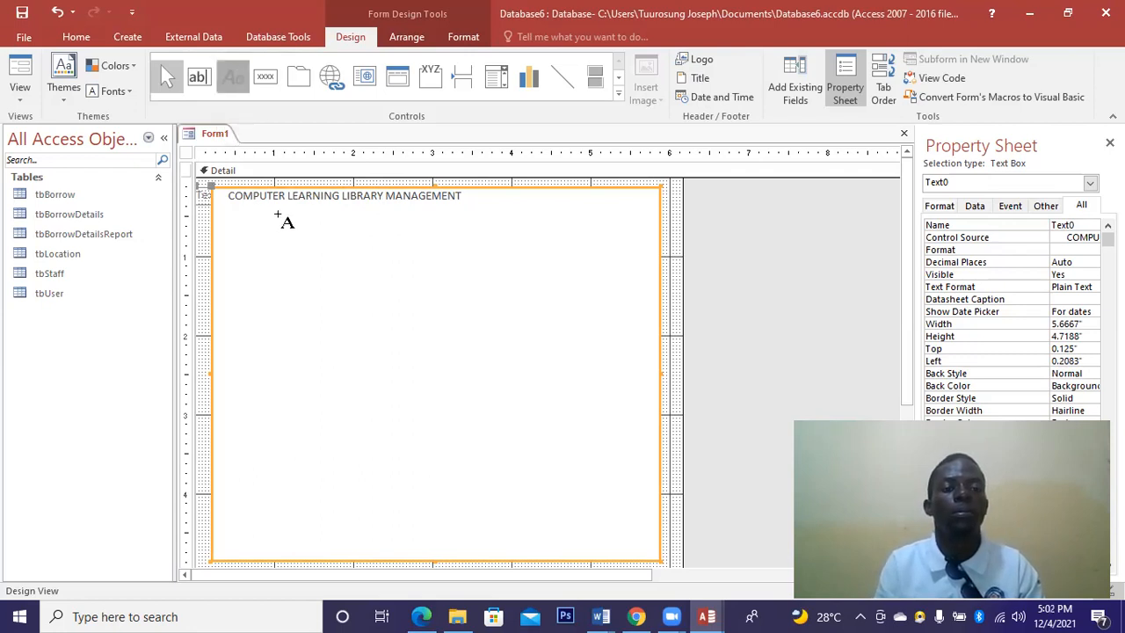
{"action": "left_click", "coordinate": [257, 232]}
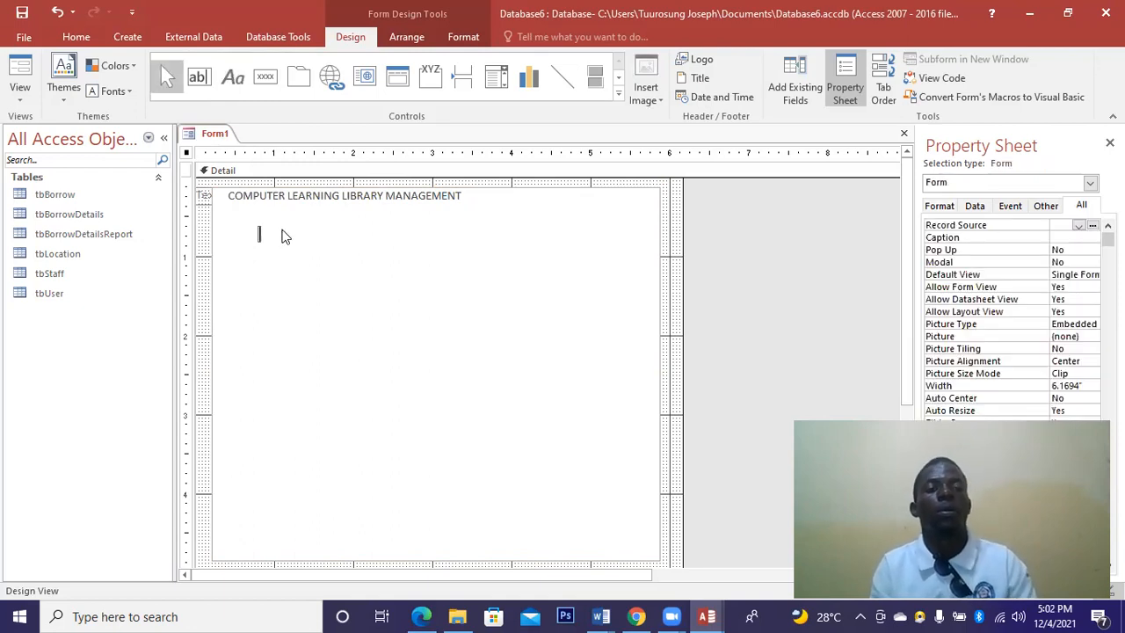
{"action": "left_click", "coordinate": [234, 86]}
{"action": "mouse_move", "coordinate": [248, 233]}
{"action": "left_mouse_down"}
{"action": "mouse_move", "coordinate": [629, 457]}
{"action": "mouse_move", "coordinate": [639, 486]}
{"action": "left_mouse_up"}
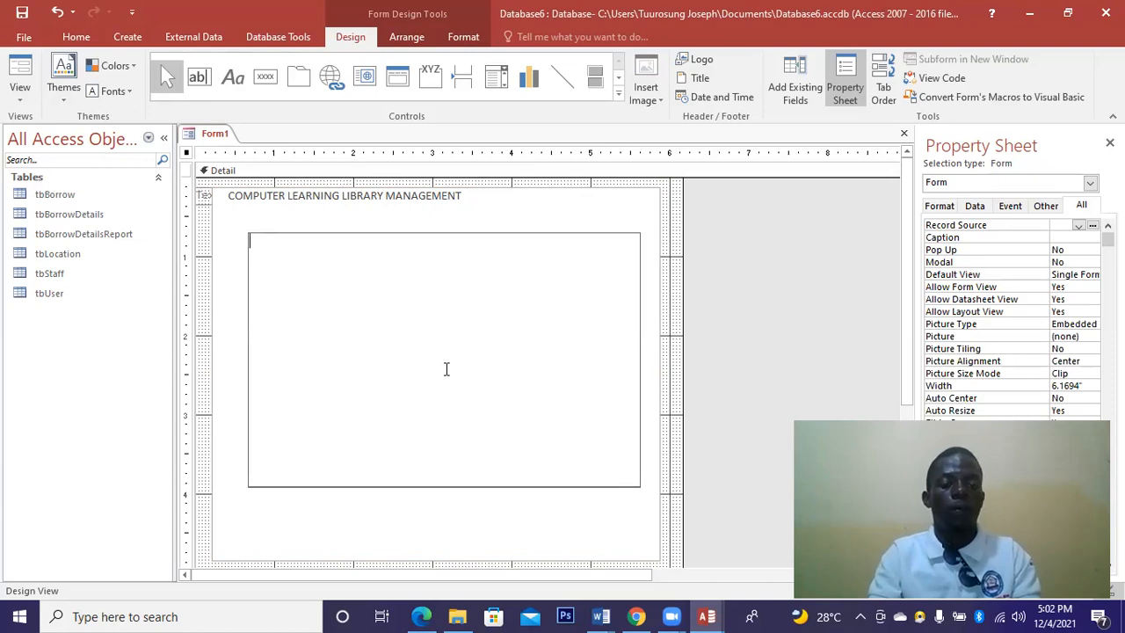
{"action": "type", "text": "Post Office Box 11"}
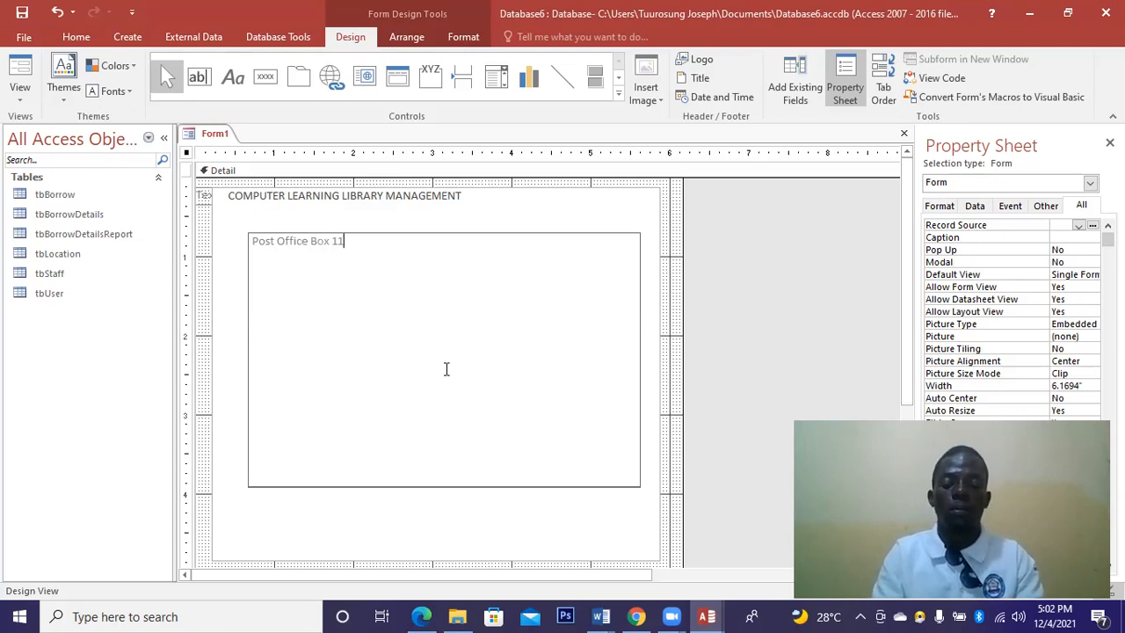
{"action": "key", "text": "Return"}
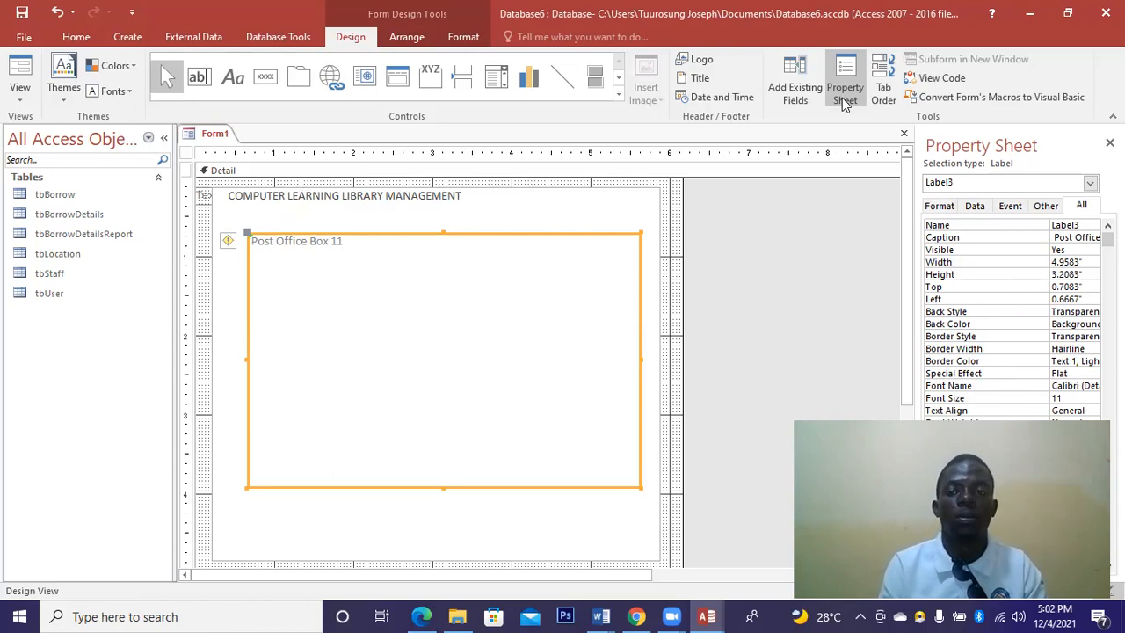
{"action": "left_click", "coordinate": [903, 134]}
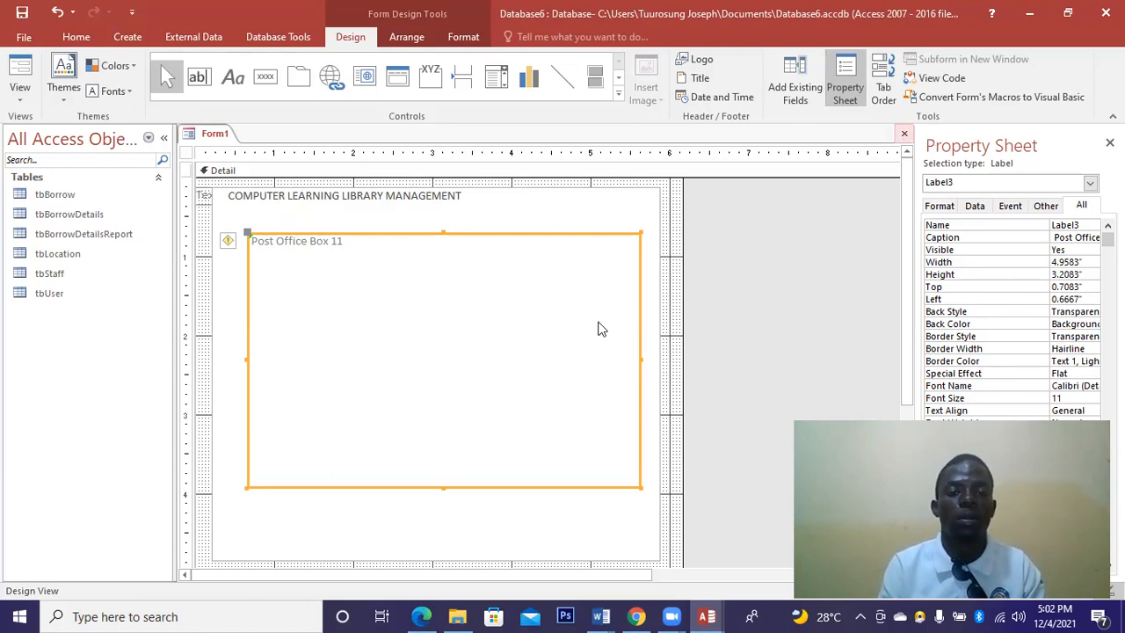
{"action": "left_click", "coordinate": [569, 354]}
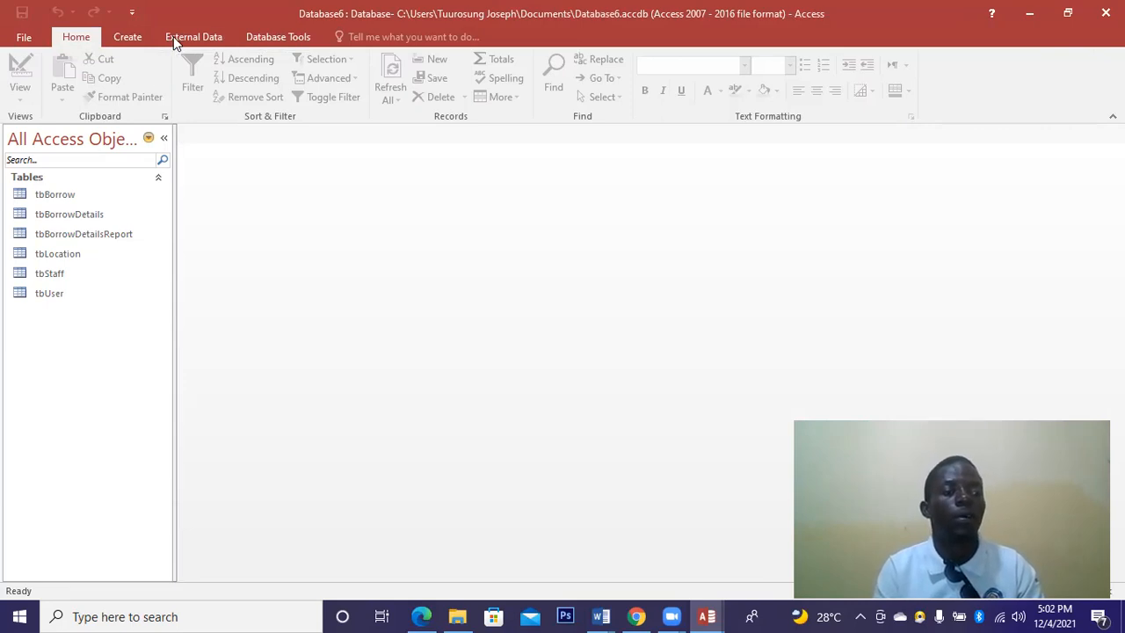
Run the Form Wizard on tbBorrow, adding all its fields in Columnar layout.
{"action": "left_click", "coordinate": [134, 39]}
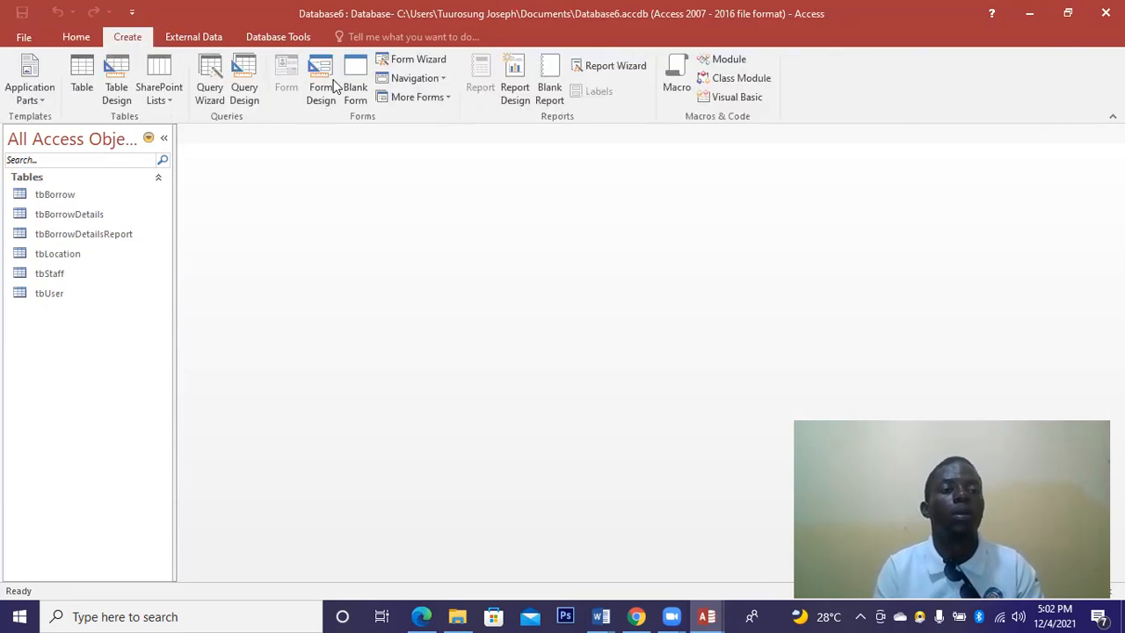
{"action": "left_click", "coordinate": [430, 59]}
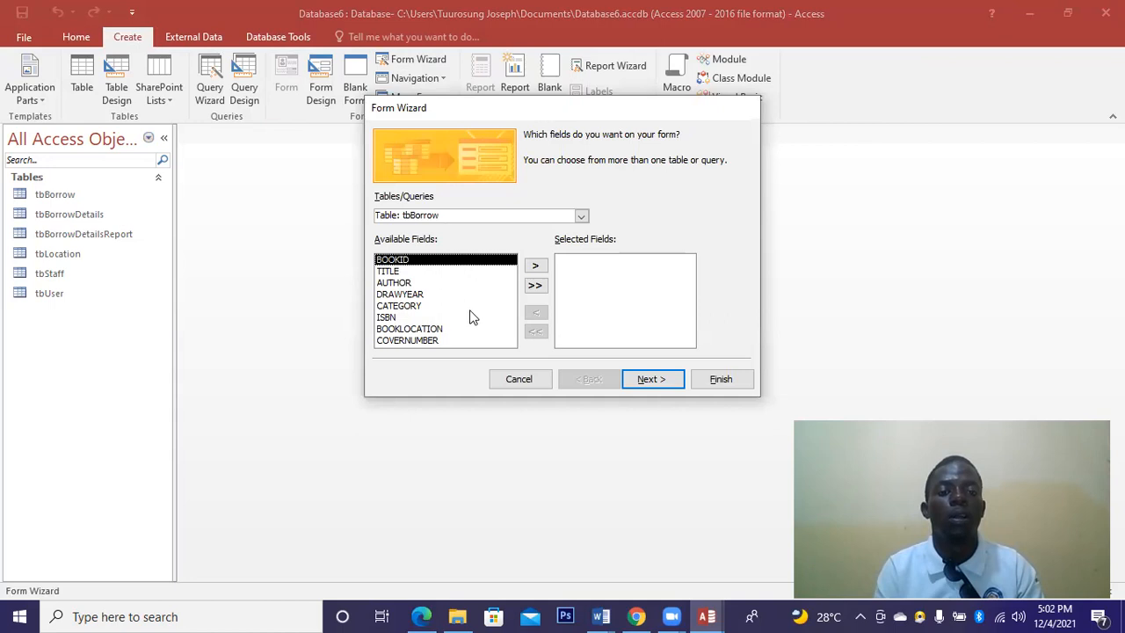
{"action": "left_click", "coordinate": [398, 299]}
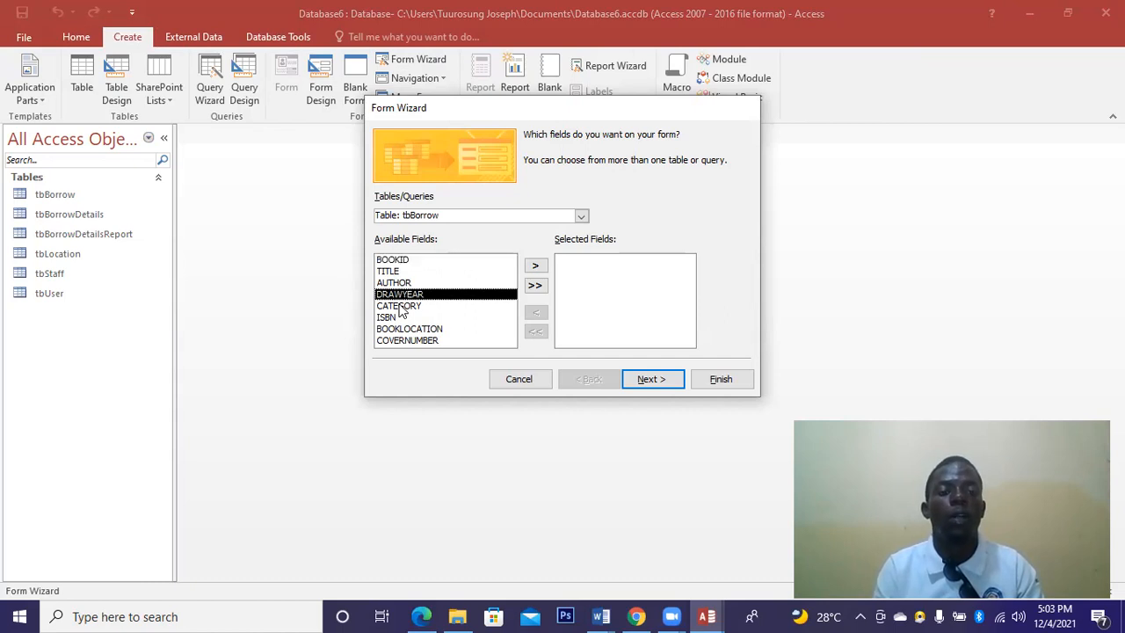
{"action": "key", "text": "Down"}
{"action": "key", "text": "Down"}
{"action": "key", "text": "Down"}
{"action": "key", "text": "Down"}
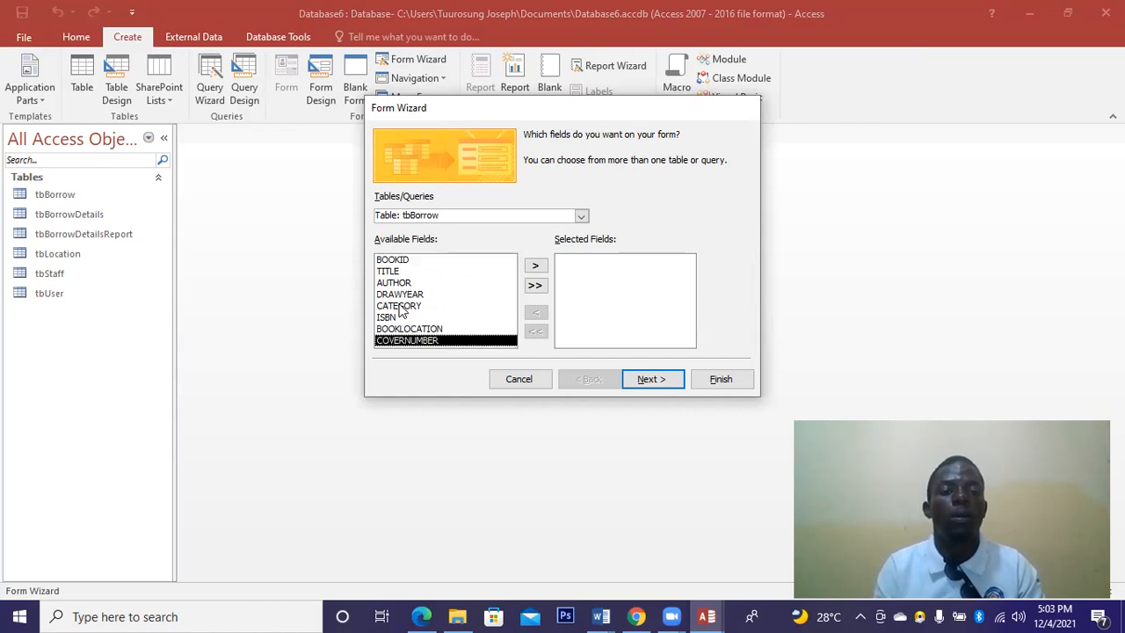
{"action": "key", "text": "Up"}
{"action": "key", "text": "Up"}
{"action": "key", "text": "Up"}
{"action": "key", "text": "Up"}
{"action": "key", "text": "Up"}
{"action": "key", "text": "Up"}
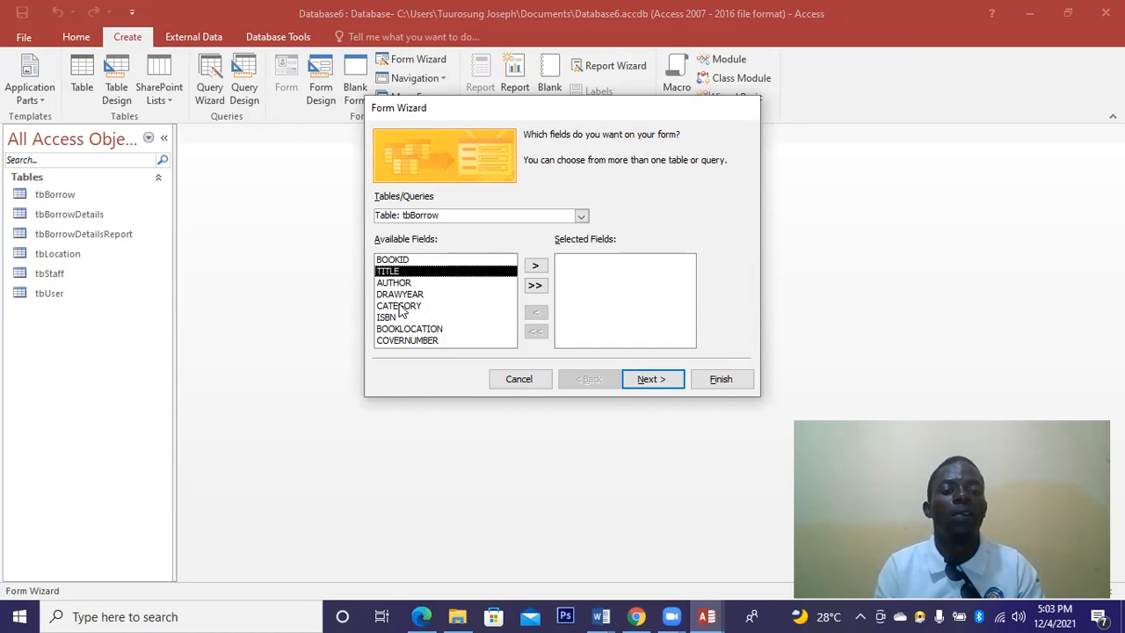
{"action": "key", "text": "Up"}
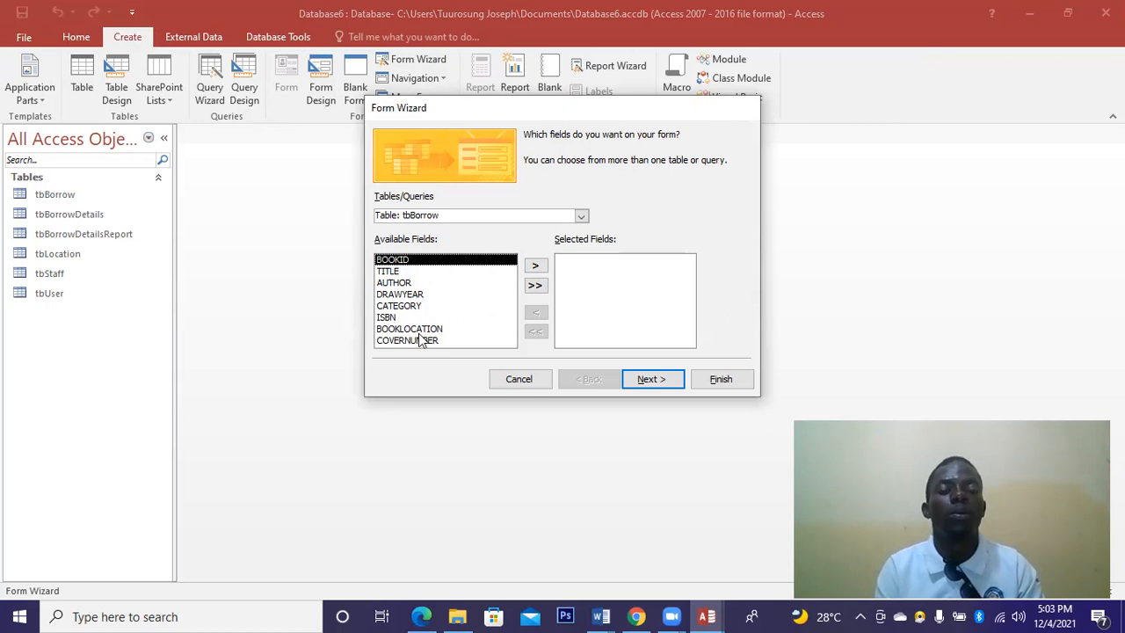
{"action": "left_click", "coordinate": [535, 287]}
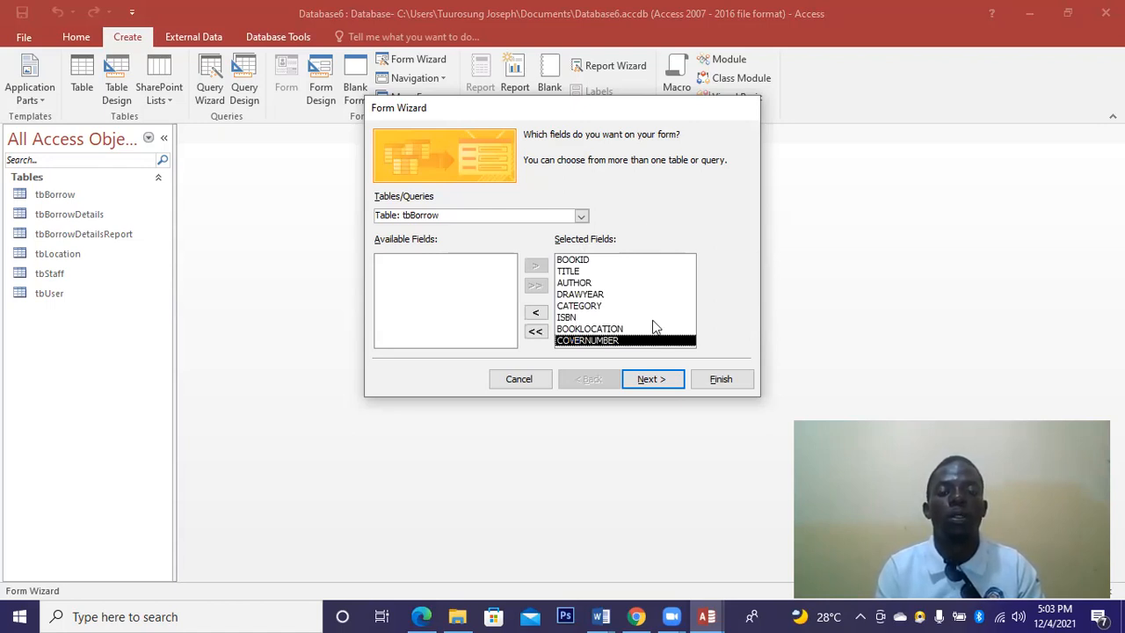
{"action": "left_click", "coordinate": [648, 380]}
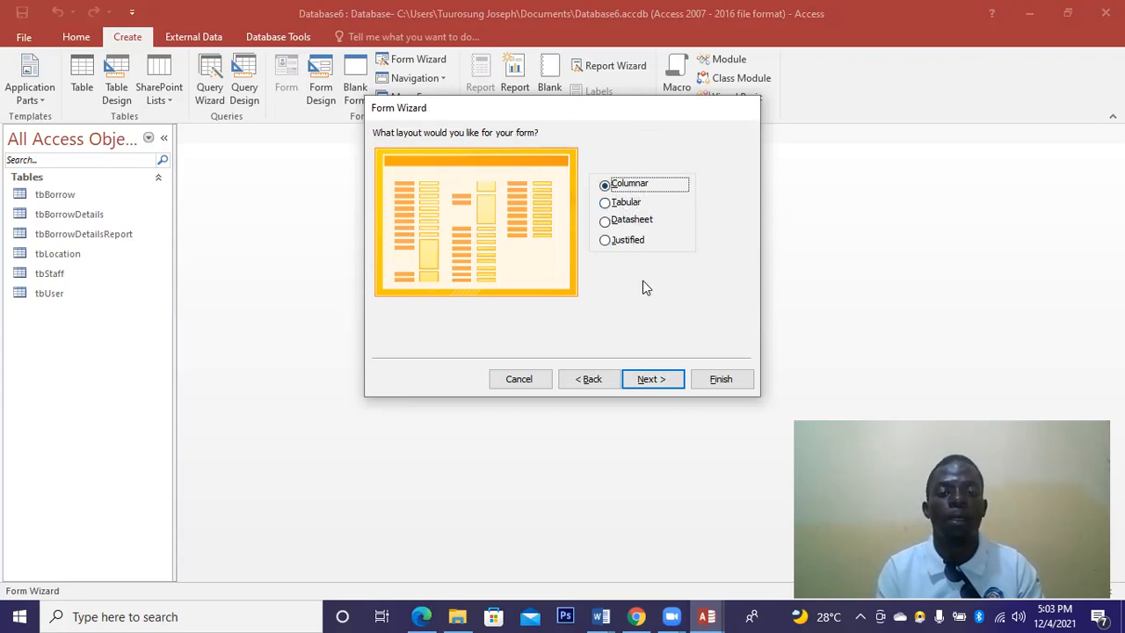
{"action": "left_click", "coordinate": [648, 378]}
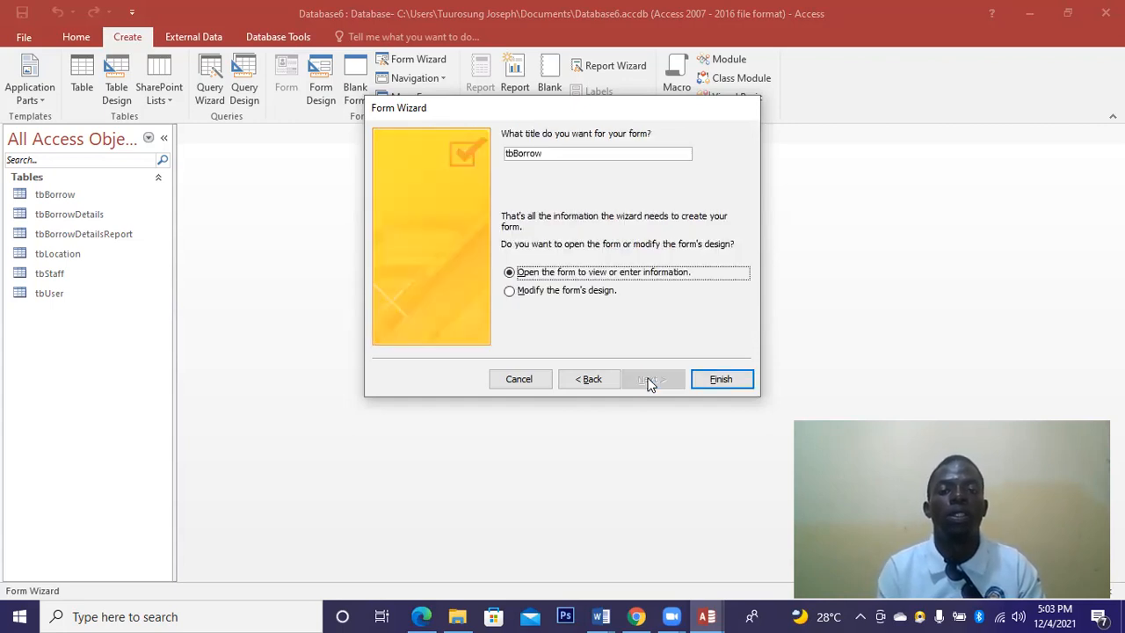
{"action": "left_click", "coordinate": [710, 378]}
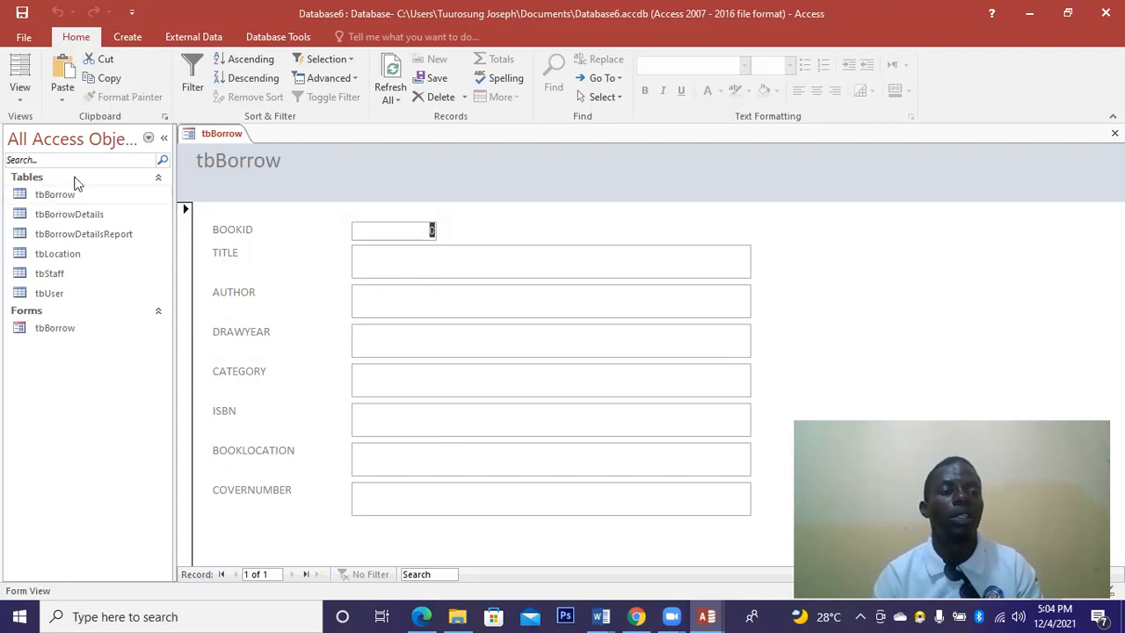
Switch the tbBorrow form to Design View.
{"action": "left_click", "coordinate": [21, 99]}
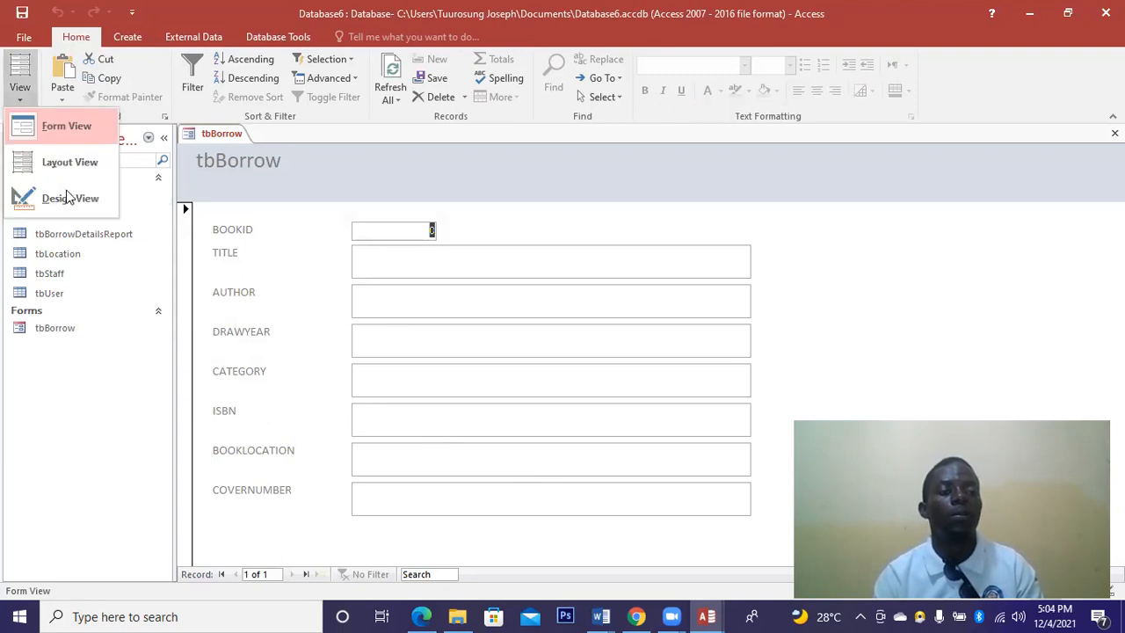
{"action": "left_click", "coordinate": [69, 197]}
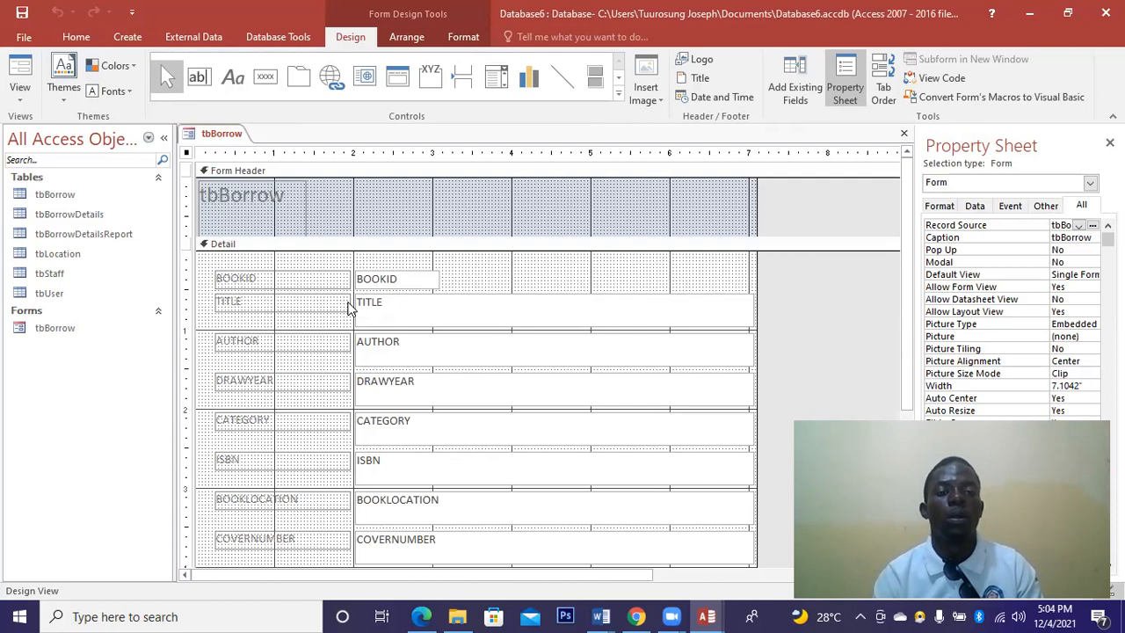
Replace the header title text with 'BORROWER FORM'.
{"action": "left_click", "coordinate": [211, 189]}
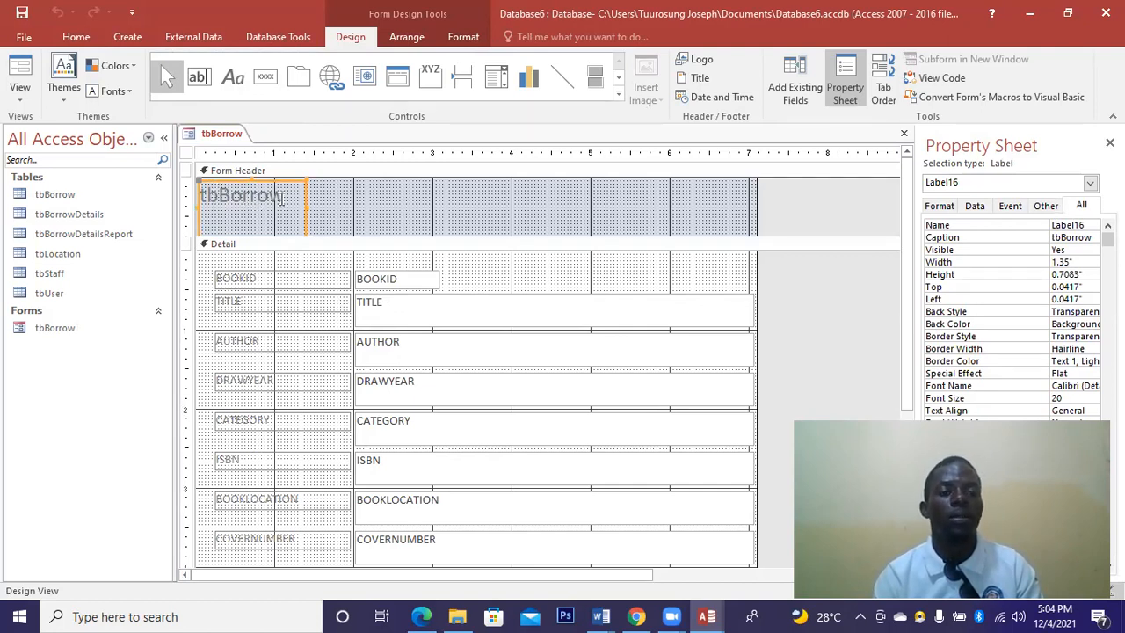
{"action": "left_click", "coordinate": [283, 196]}
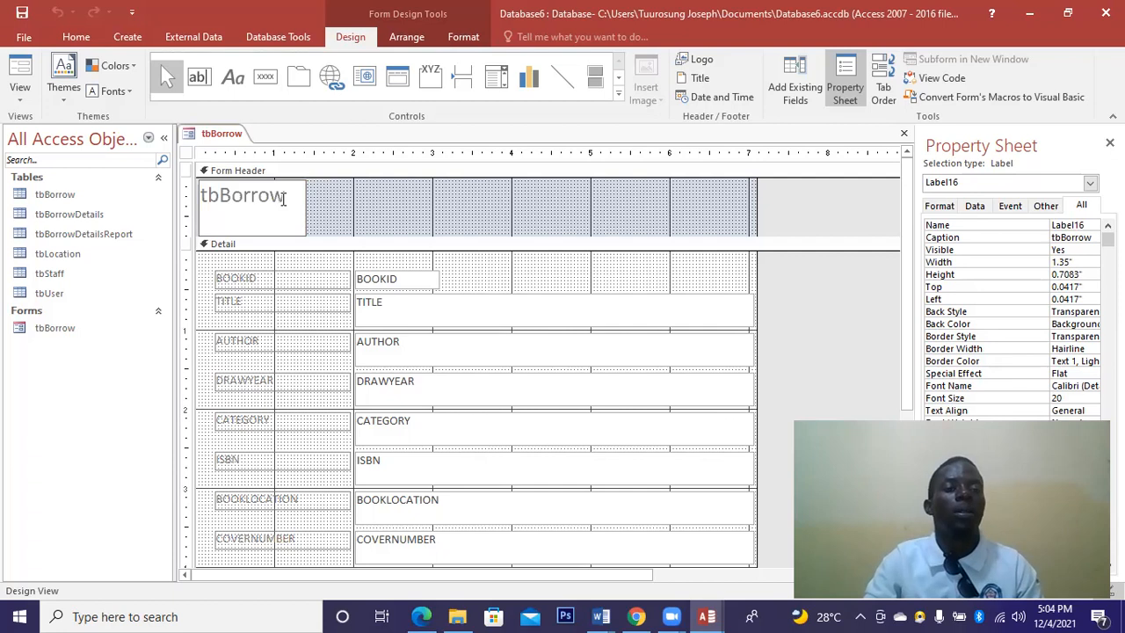
{"action": "key", "text": "BackSpace"}
{"action": "key", "text": "BackSpace"}
{"action": "key", "text": "BackSpace"}
{"action": "key", "text": "BackSpace"}
{"action": "key", "text": "BackSpace"}
{"action": "key", "text": "BackSpace"}
{"action": "key", "text": "BackSpace"}
{"action": "key", "text": "BackSpace"}
{"action": "type", "text": "BORROWER"}
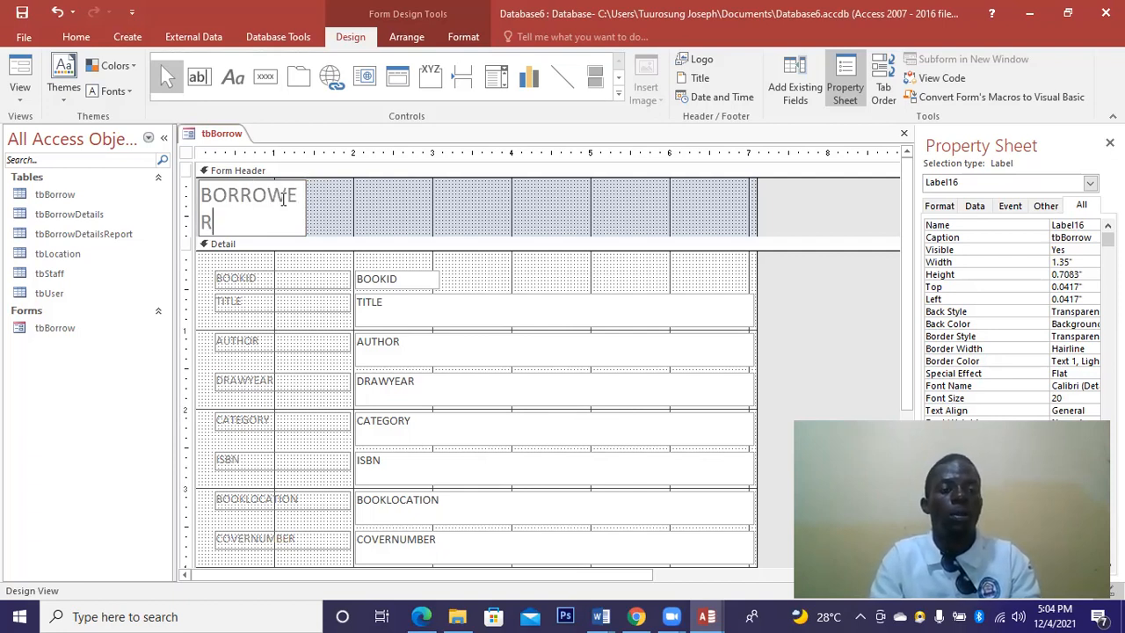
{"action": "type", "text": " FORM"}
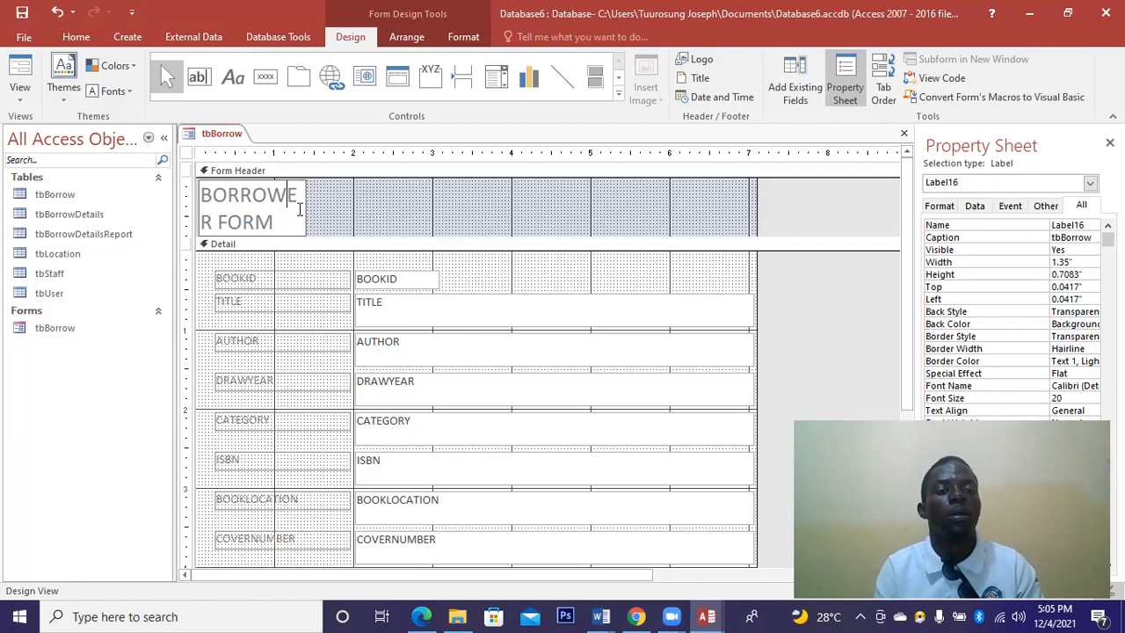
{"action": "left_click_drag", "start_coordinate": [300, 209], "coordinate": [337, 205]}
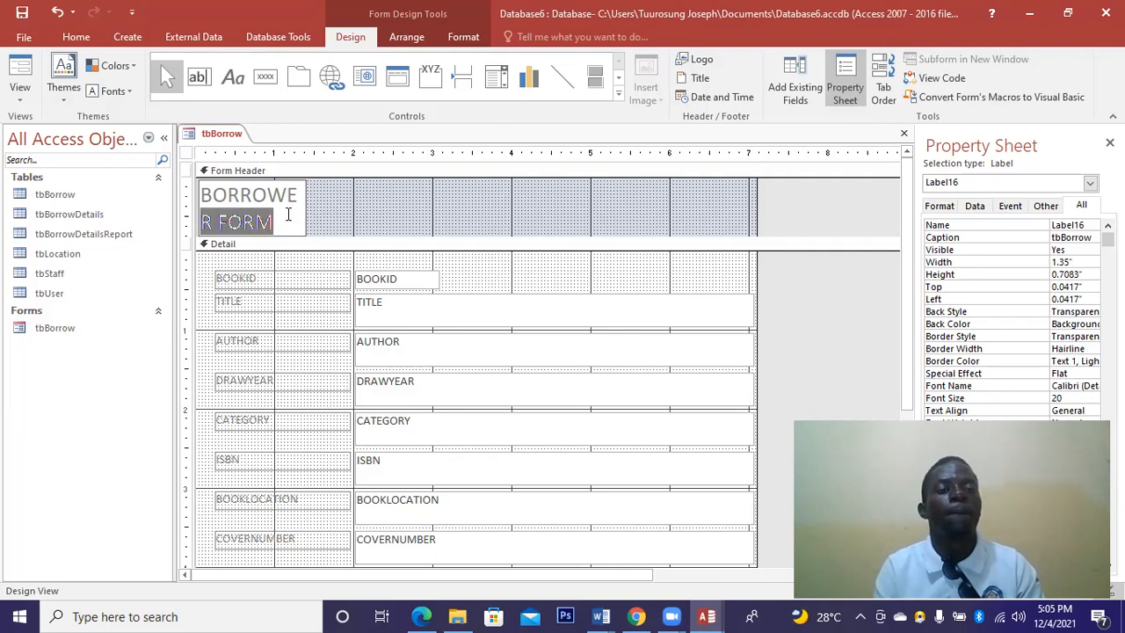
{"action": "double_click", "coordinate": [287, 214]}
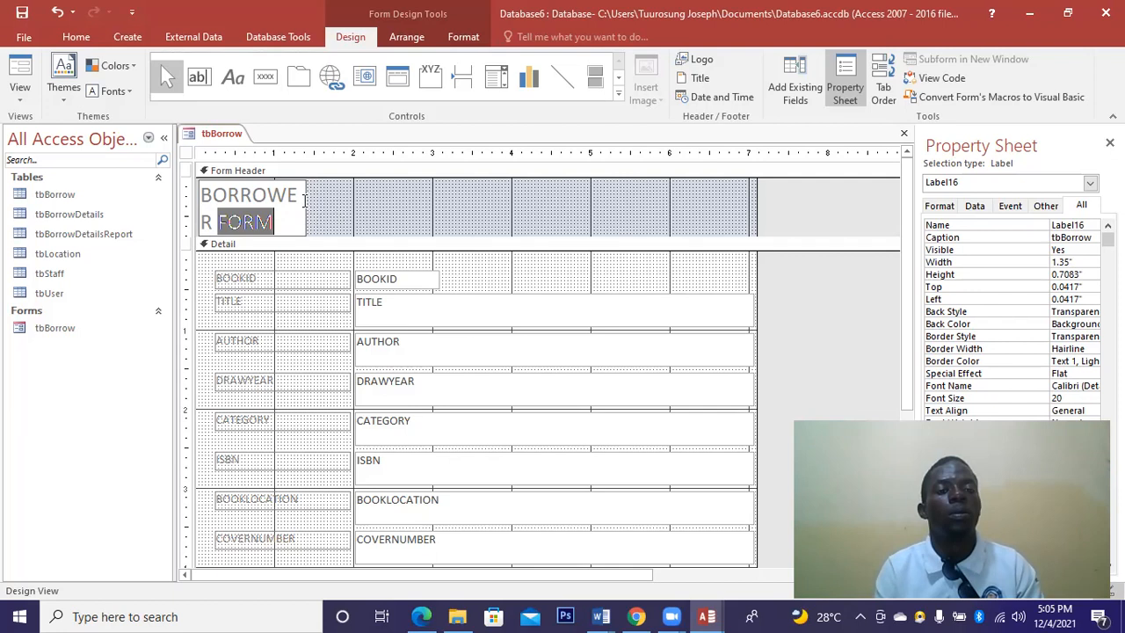
Stretch the BORROWER FORM title label across the full header width.
{"action": "left_click_drag", "start_coordinate": [306, 198], "coordinate": [429, 198]}
{"action": "left_click_drag", "start_coordinate": [327, 204], "coordinate": [191, 202]}
{"action": "left_click_drag", "start_coordinate": [434, 205], "coordinate": [757, 184]}
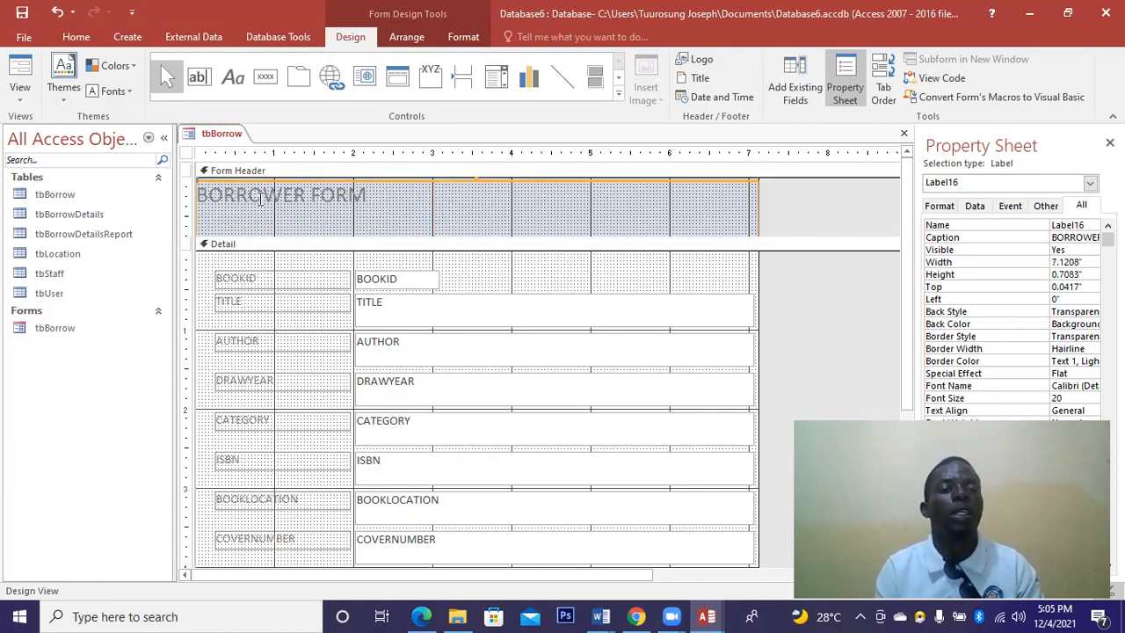
{"action": "left_click", "coordinate": [260, 199]}
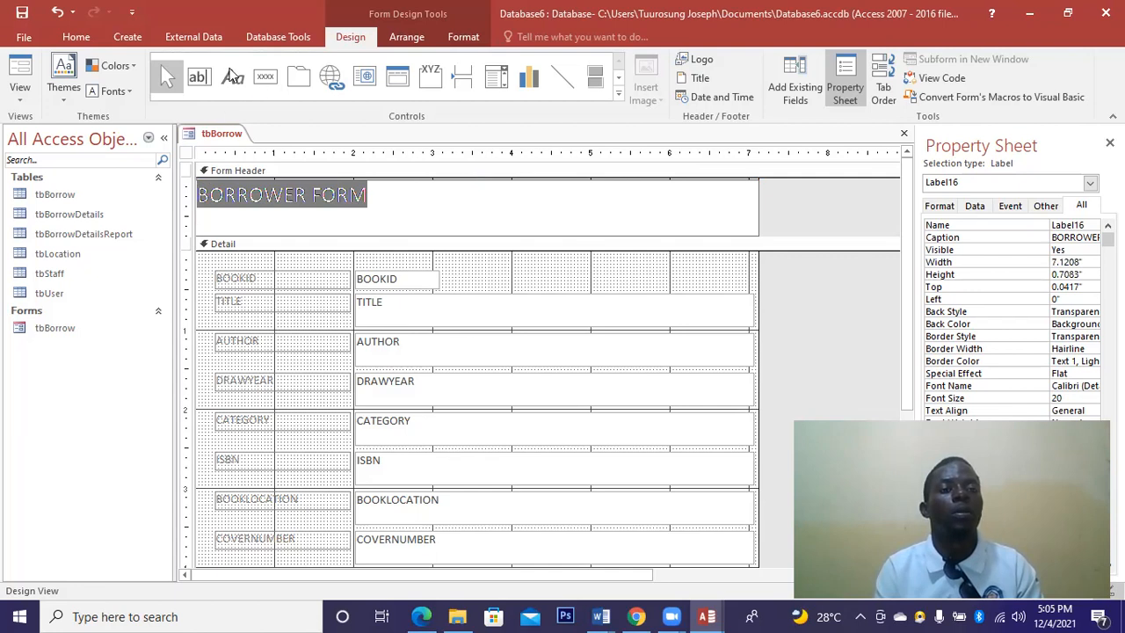
{"action": "left_click", "coordinate": [77, 39]}
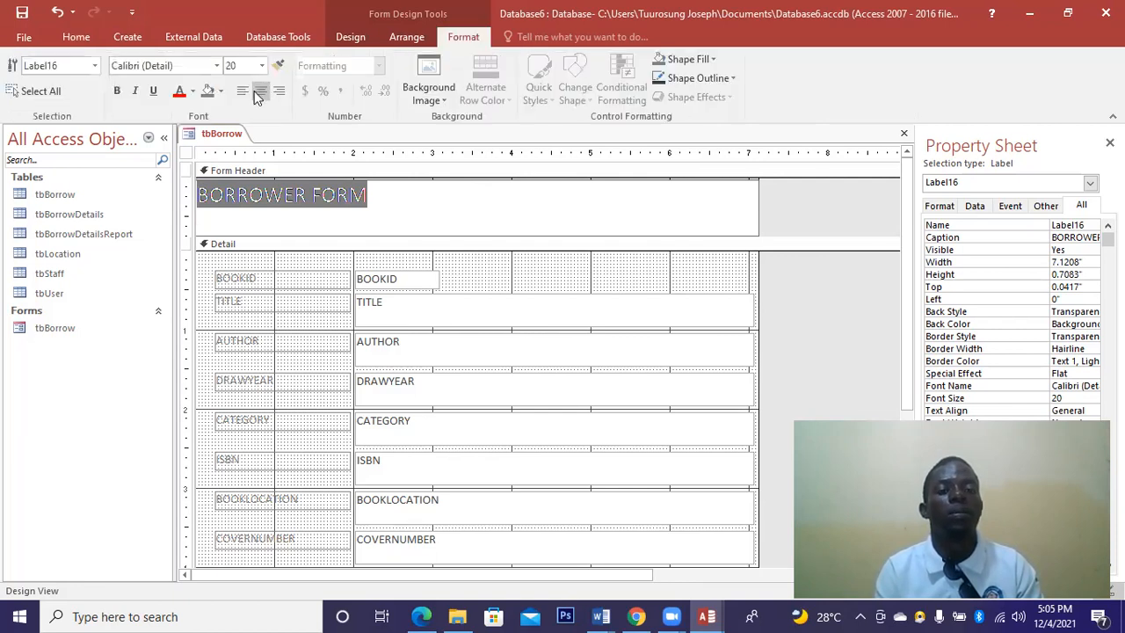
Centre the title, colour it green and make it bold.
{"action": "left_click", "coordinate": [255, 91]}
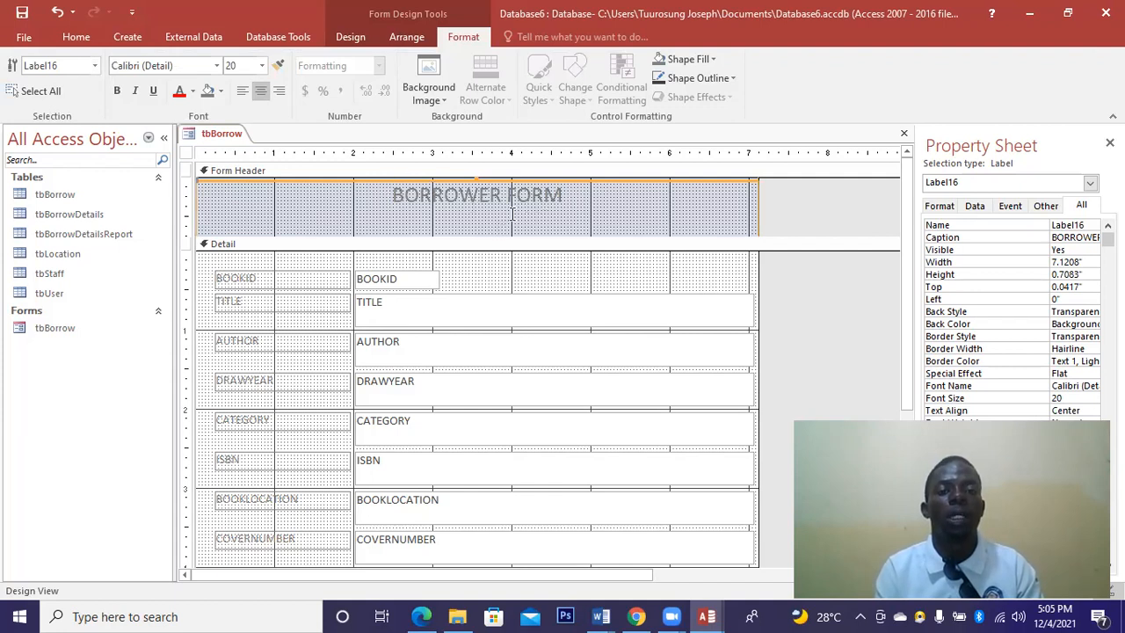
{"action": "left_click", "coordinate": [193, 93]}
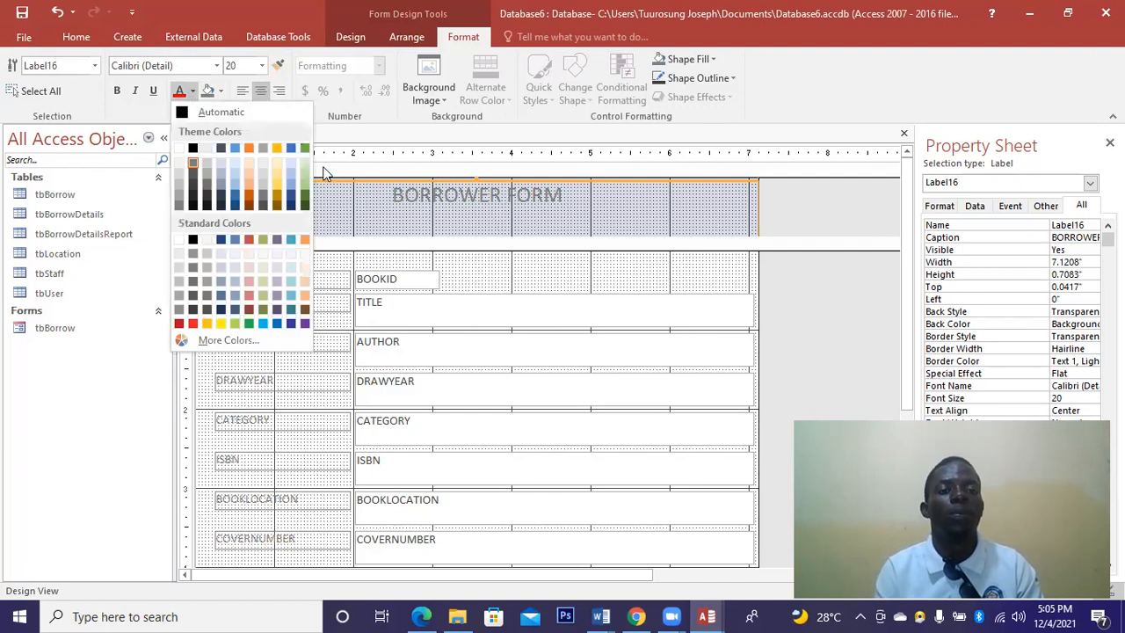
{"action": "left_click", "coordinate": [250, 323]}
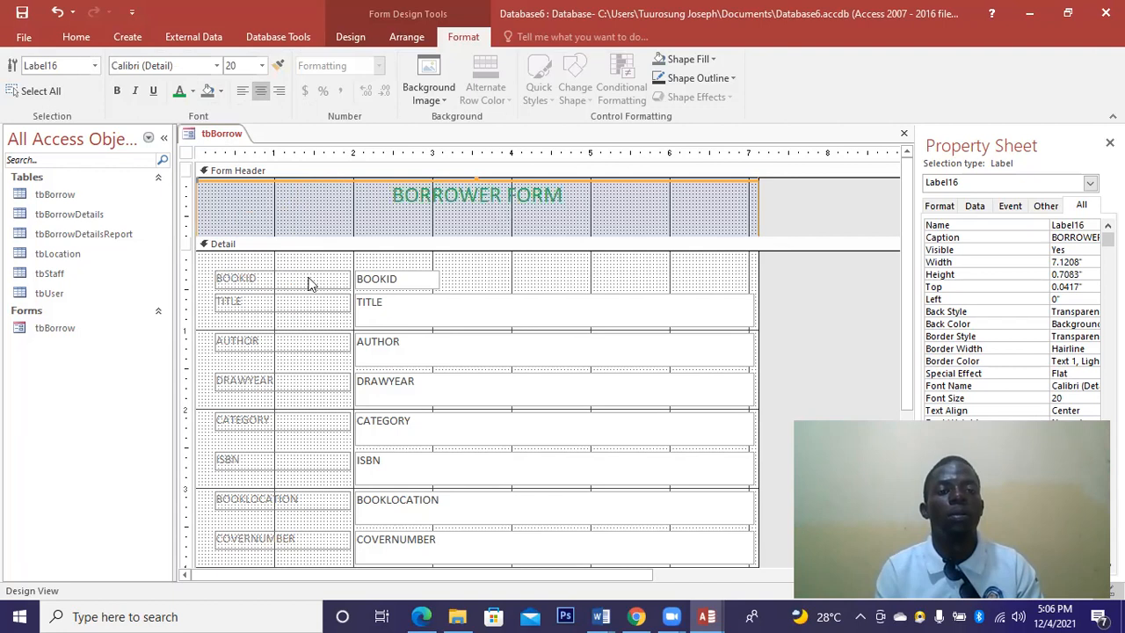
{"action": "left_click", "coordinate": [116, 92]}
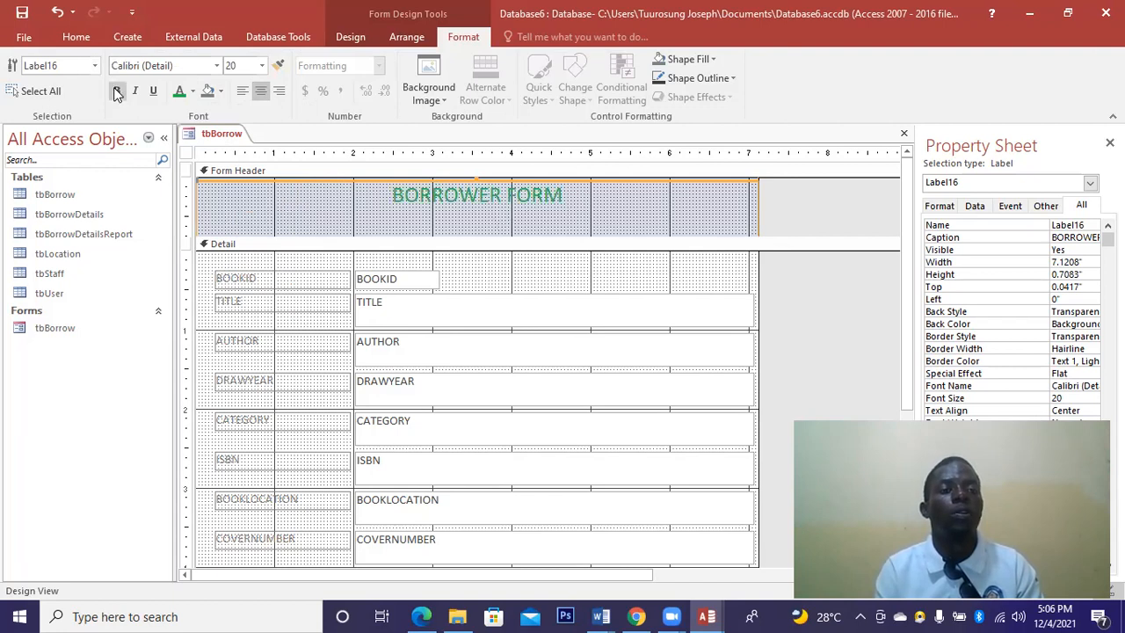
Set the title font to Arial Black at size 26.
{"action": "left_click", "coordinate": [216, 65]}
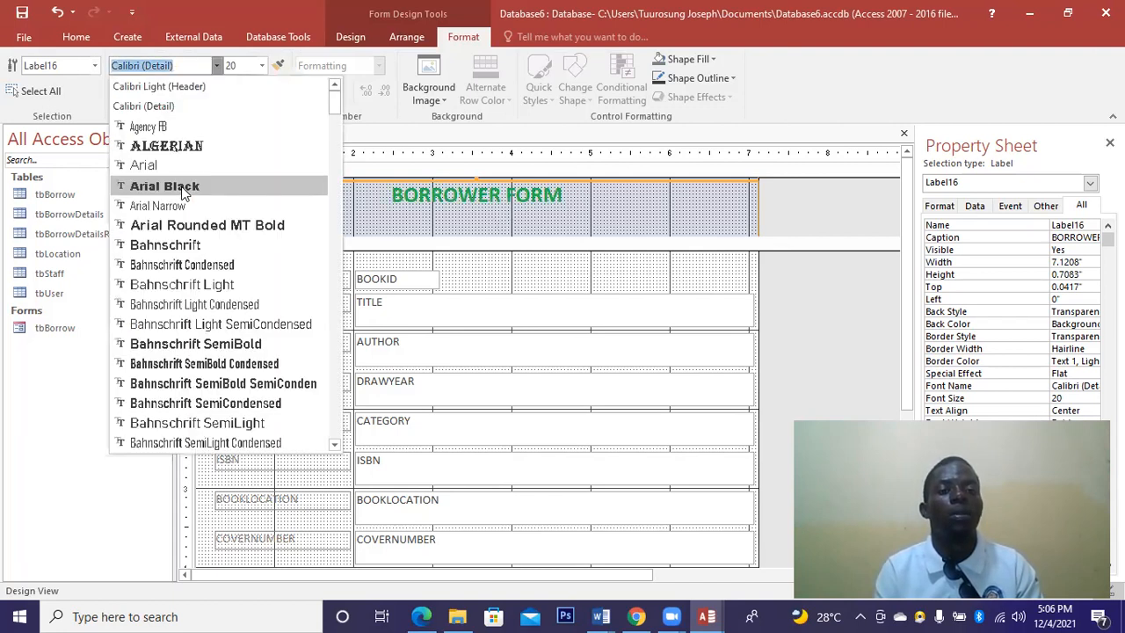
{"action": "left_click", "coordinate": [208, 185]}
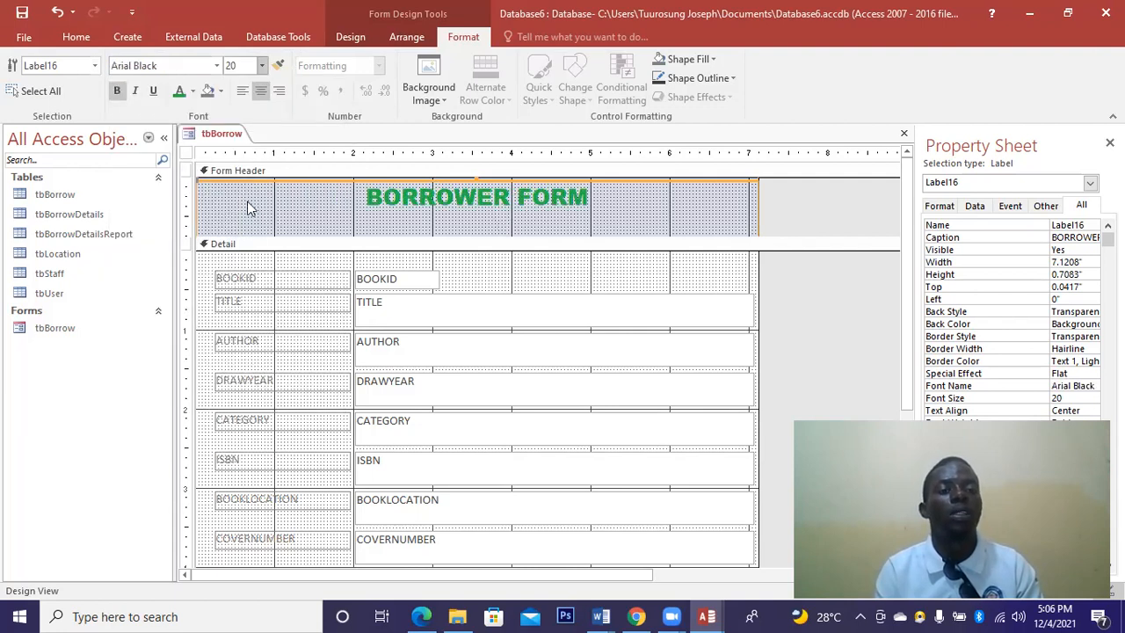
{"action": "left_click", "coordinate": [262, 65]}
{"action": "left_click", "coordinate": [237, 242]}
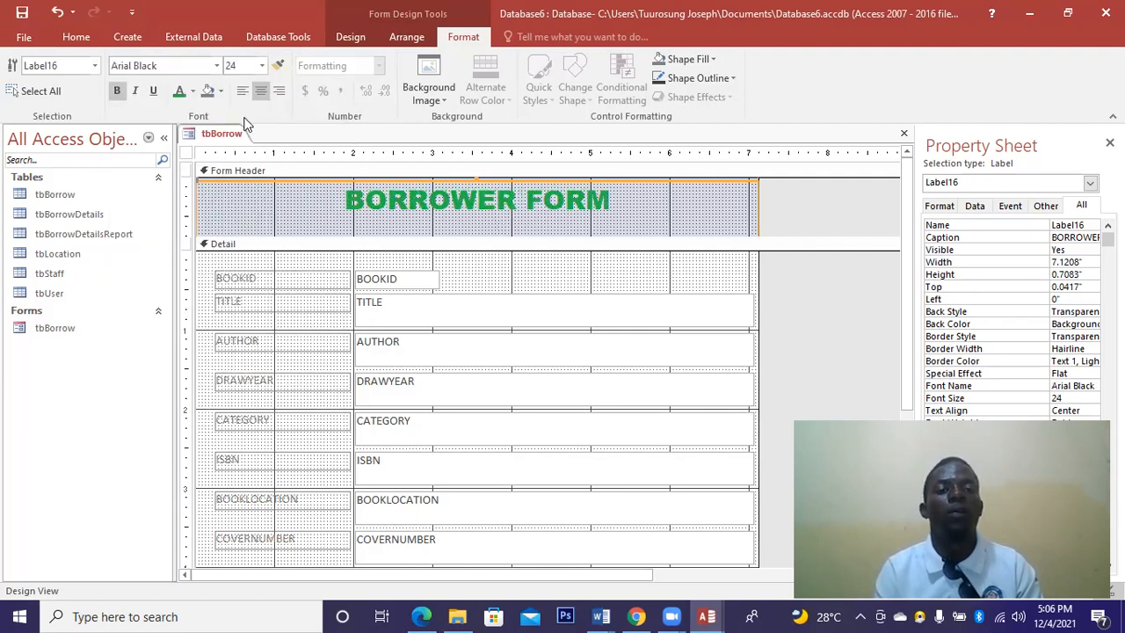
{"action": "left_click", "coordinate": [261, 66]}
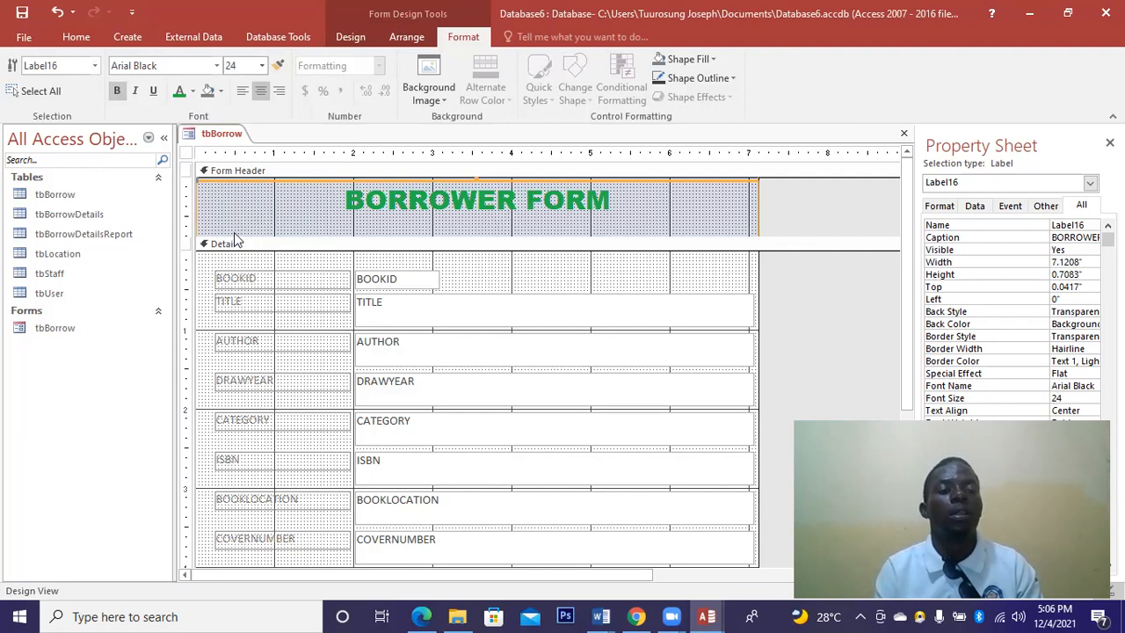
{"action": "left_click", "coordinate": [233, 257]}
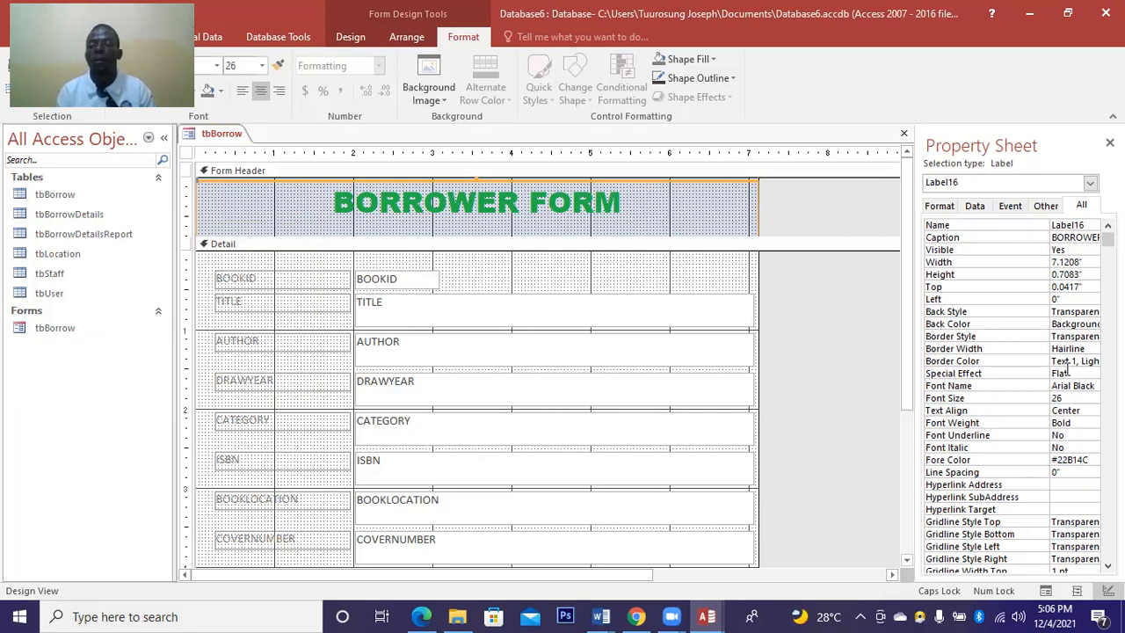
Give the BORROWER FORM title a 3 pt solid purple (#6F3198) border.
{"action": "left_click", "coordinate": [1064, 348]}
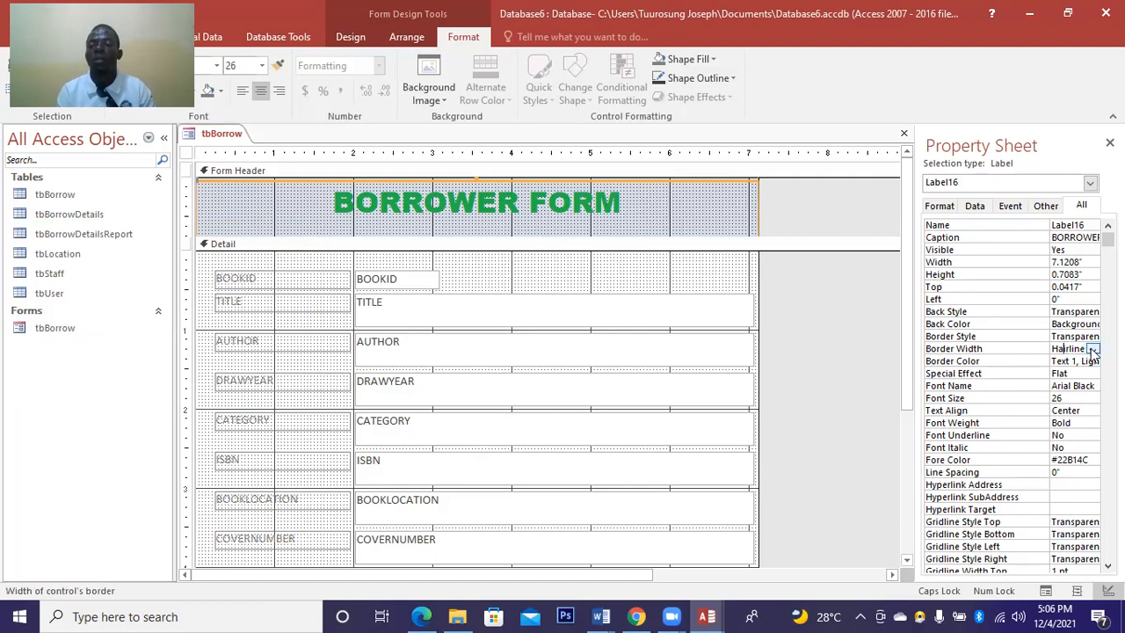
{"action": "left_click", "coordinate": [1092, 349]}
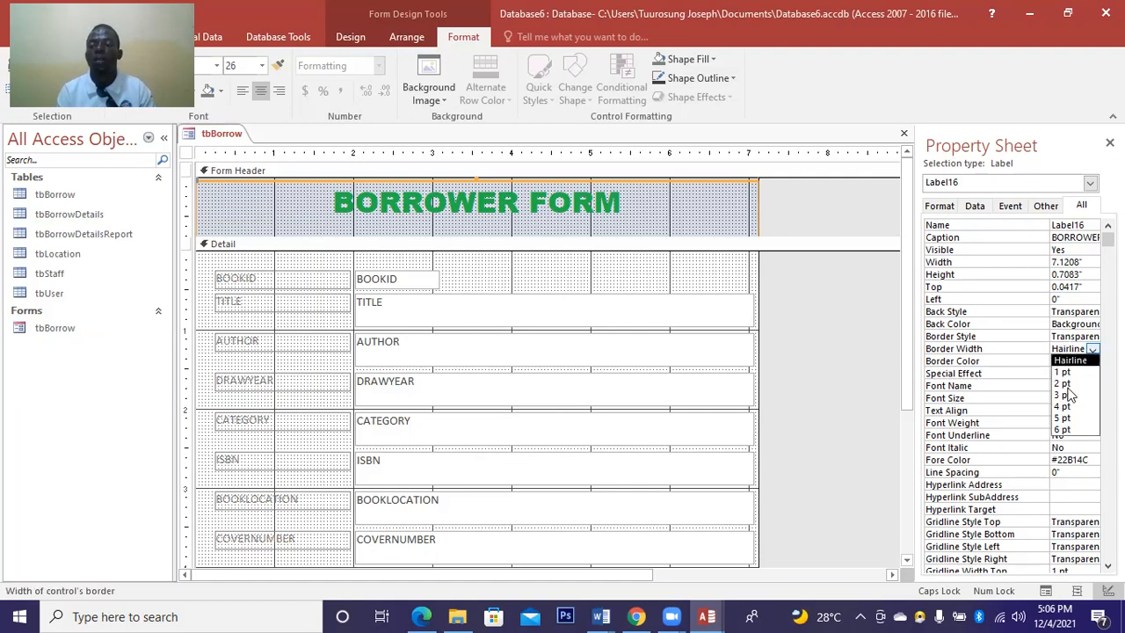
{"action": "left_click", "coordinate": [1065, 394]}
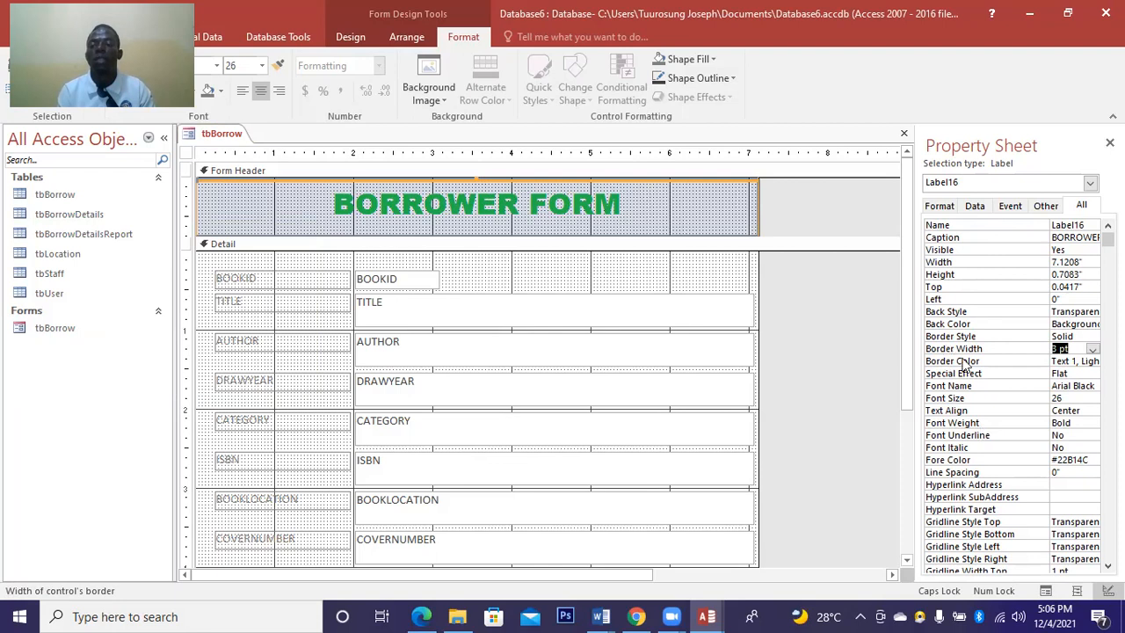
{"action": "left_click", "coordinate": [1092, 361]}
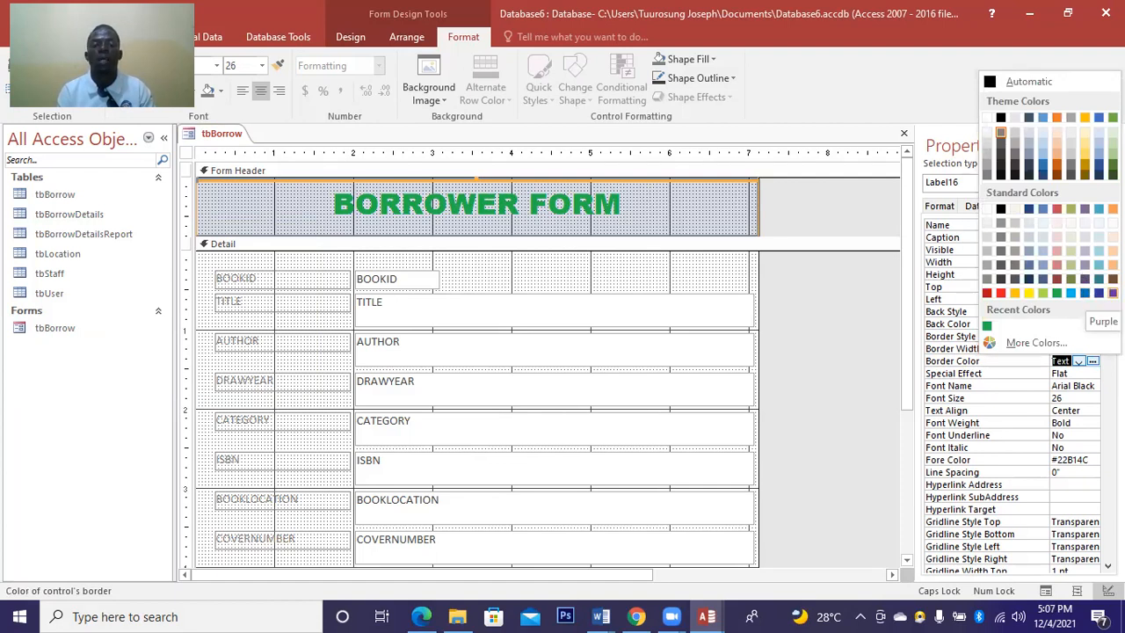
{"action": "left_click", "coordinate": [1112, 293]}
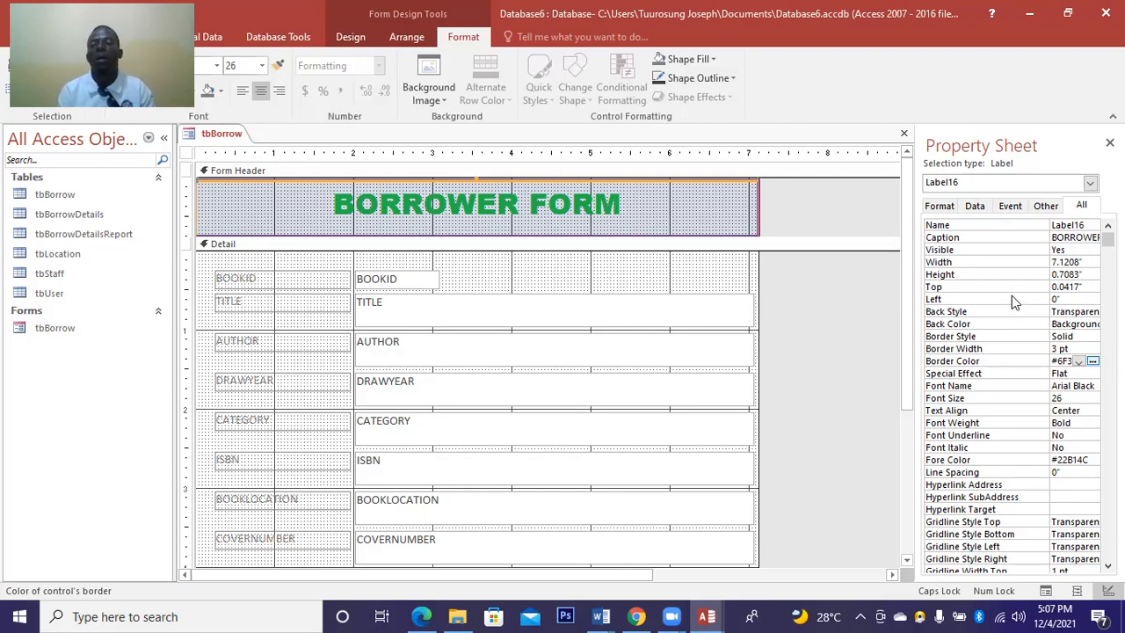
{"action": "left_click", "coordinate": [1074, 337]}
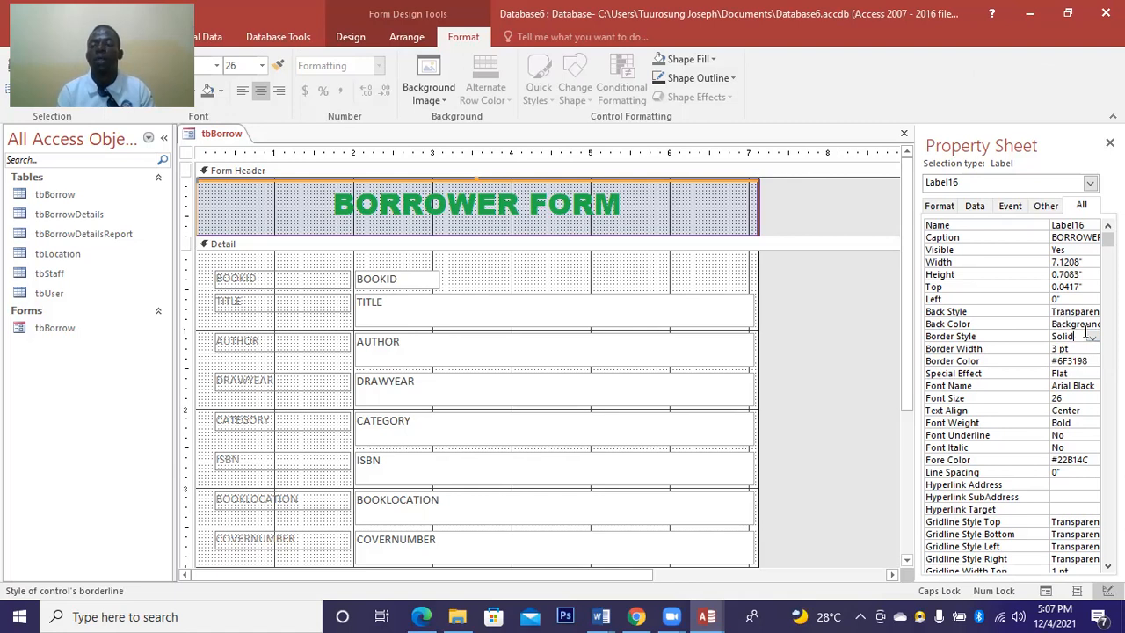
{"action": "left_click", "coordinate": [1092, 337]}
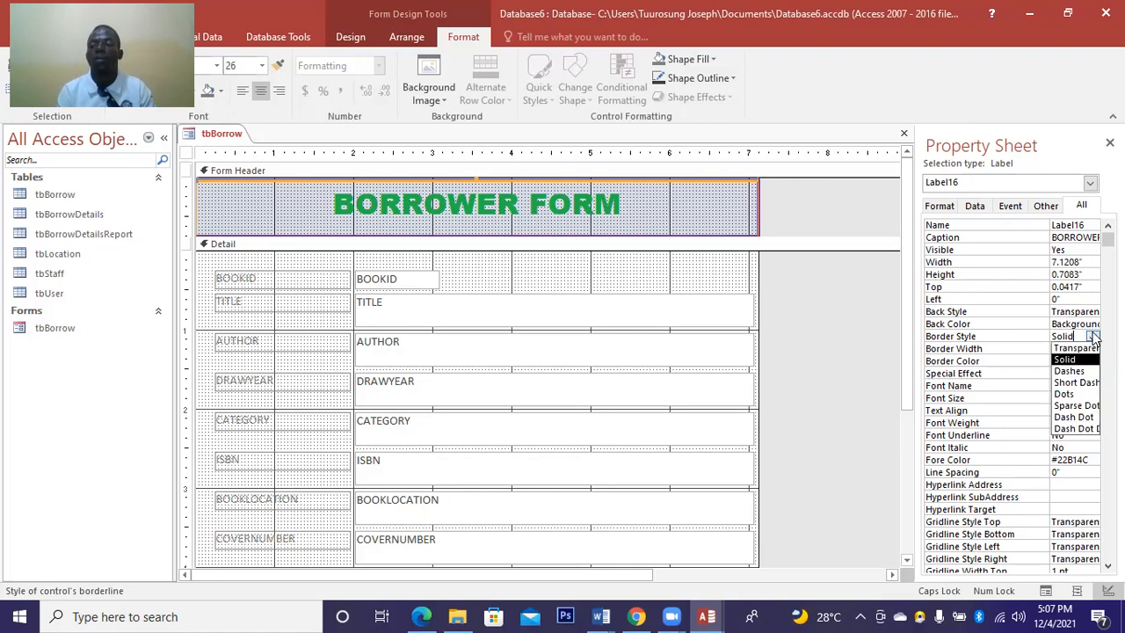
{"action": "left_click", "coordinate": [1093, 337]}
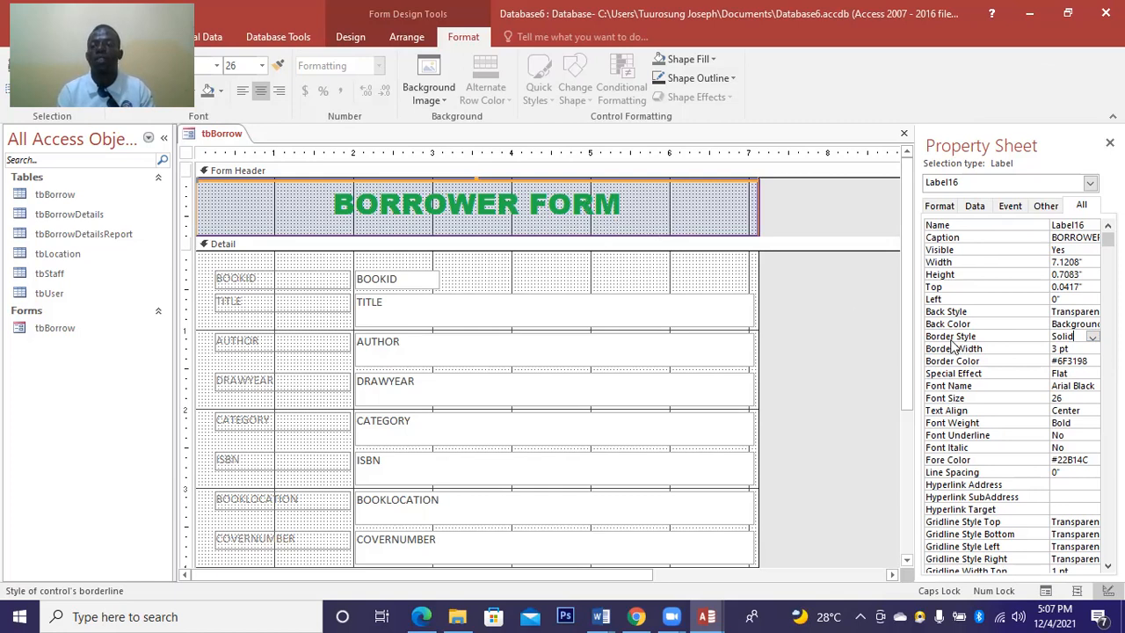
Set the title's Back Color to light orange after trying dark grey and blue-grey.
{"action": "left_click", "coordinate": [1071, 324]}
{"action": "left_click", "coordinate": [1078, 324]}
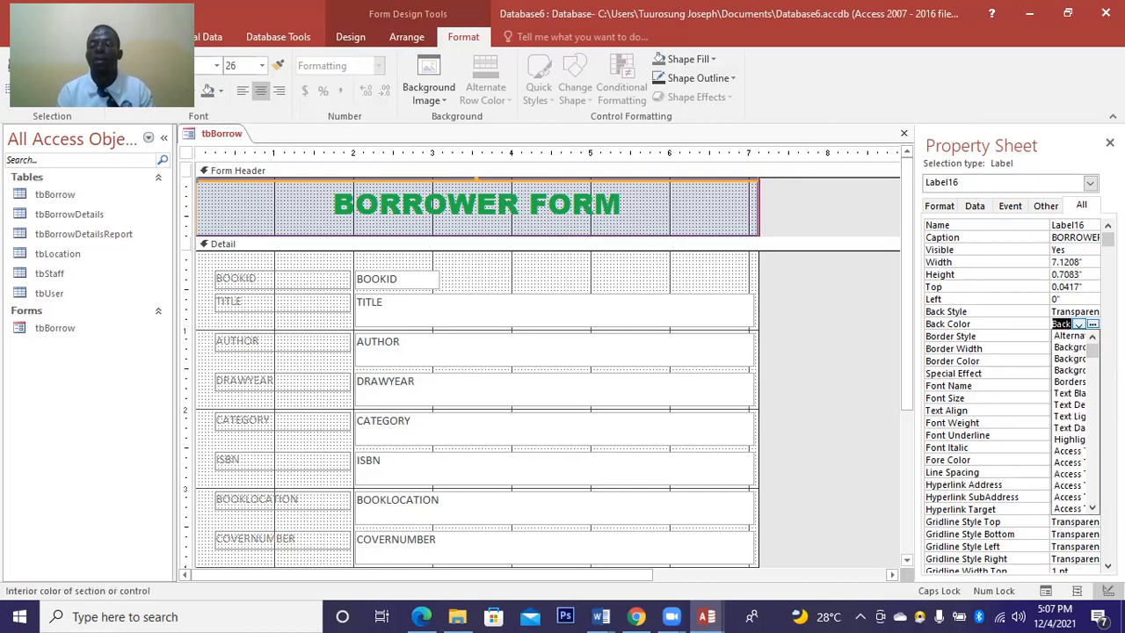
{"action": "left_click", "coordinate": [1092, 324]}
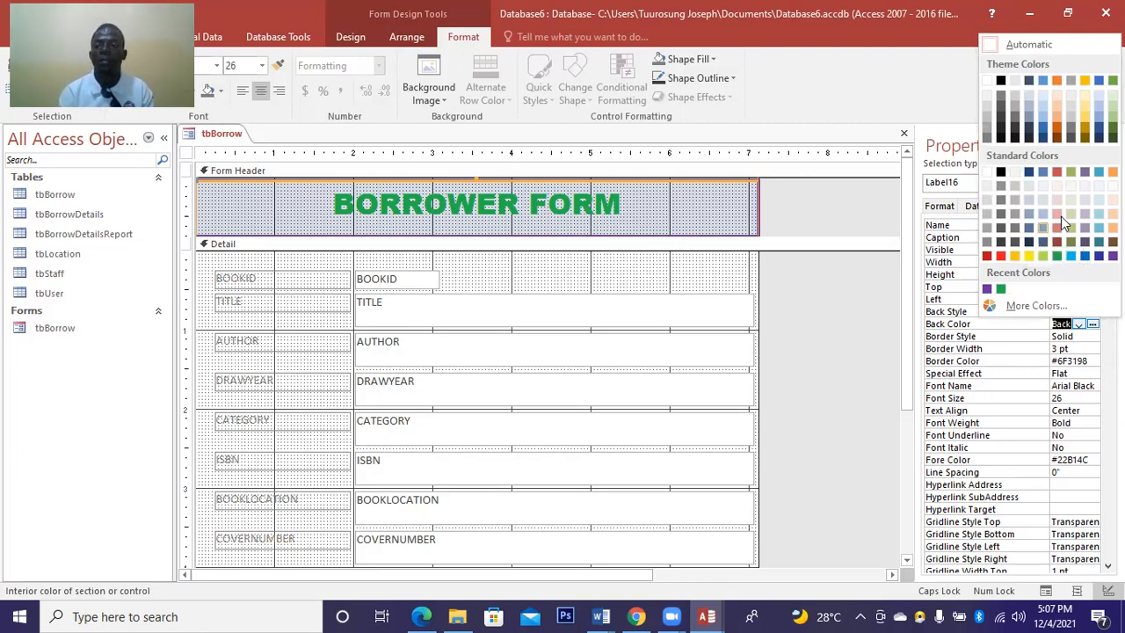
{"action": "left_click", "coordinate": [1001, 98]}
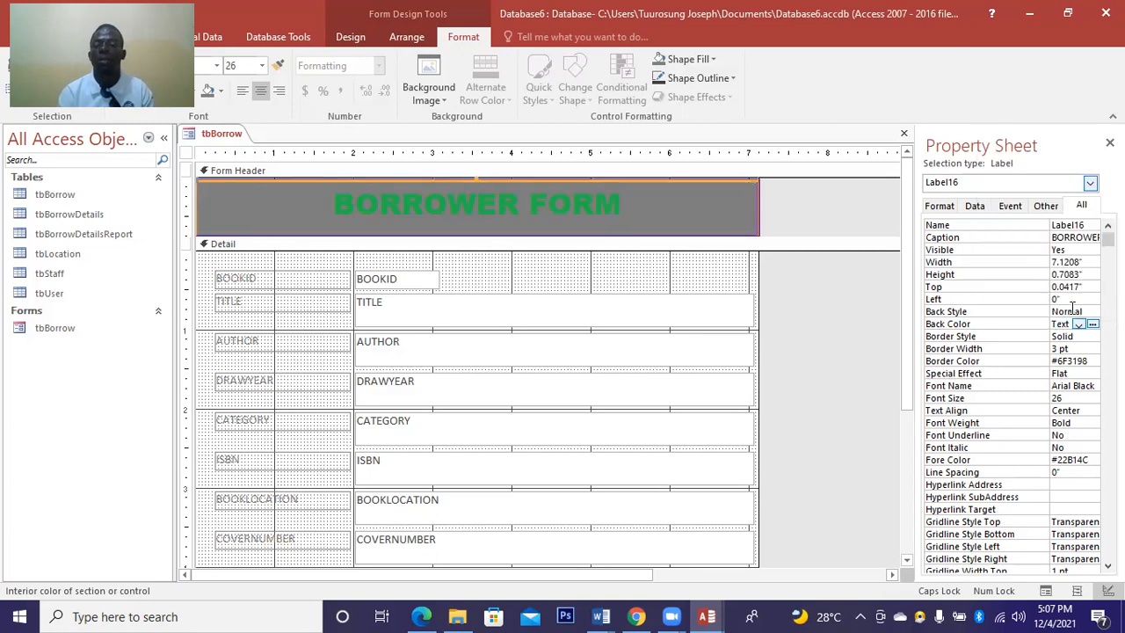
{"action": "left_click", "coordinate": [1092, 327]}
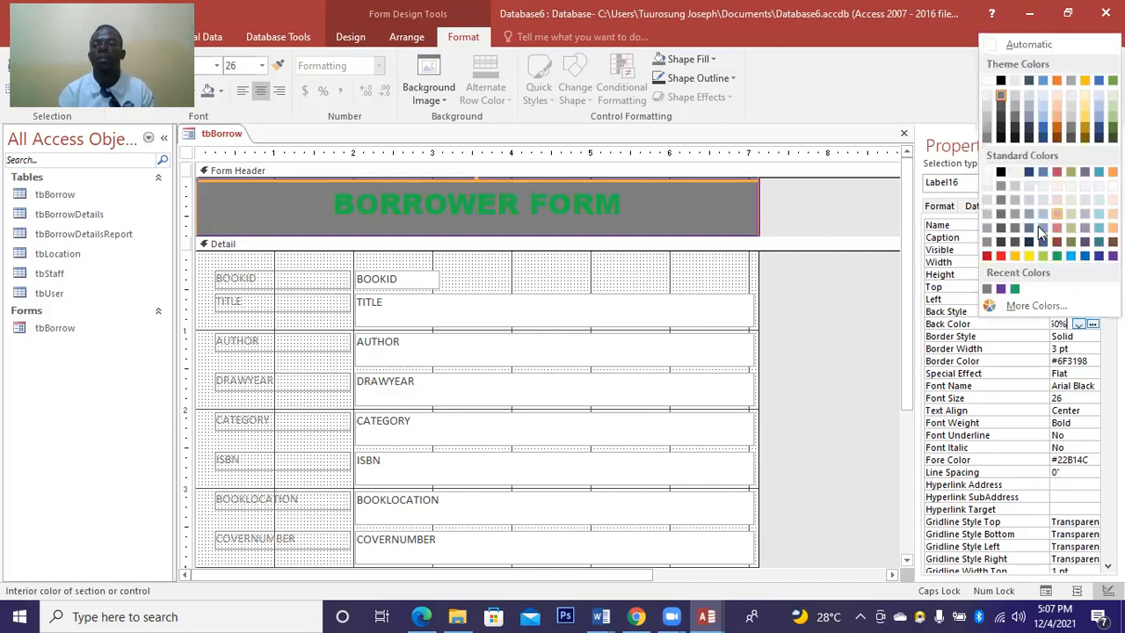
{"action": "left_click", "coordinate": [1041, 228]}
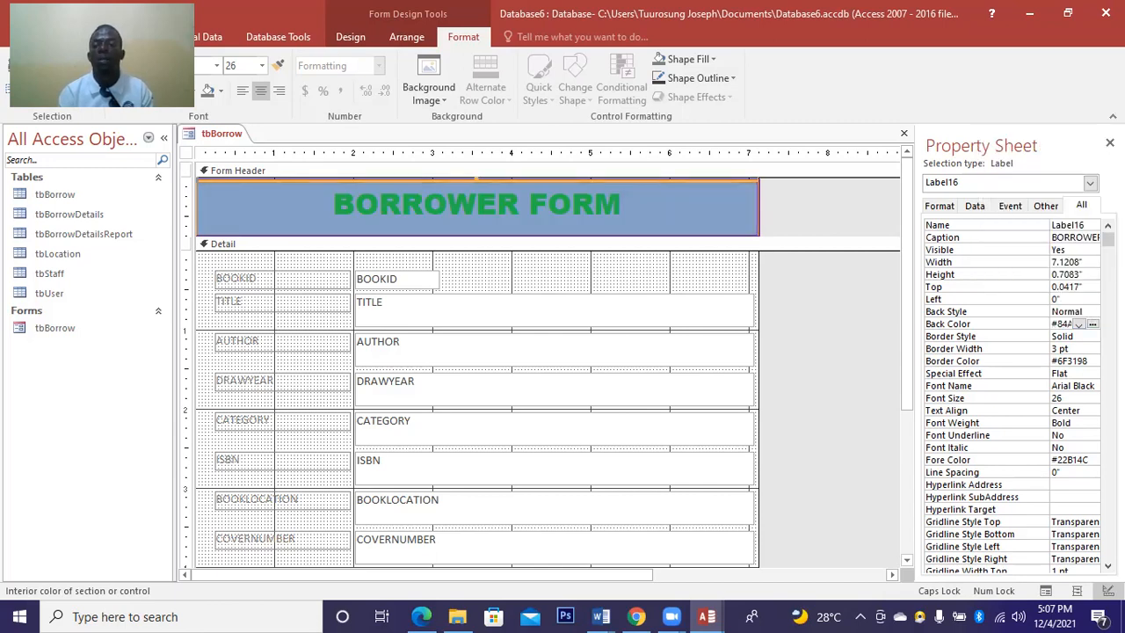
{"action": "left_click", "coordinate": [1091, 325]}
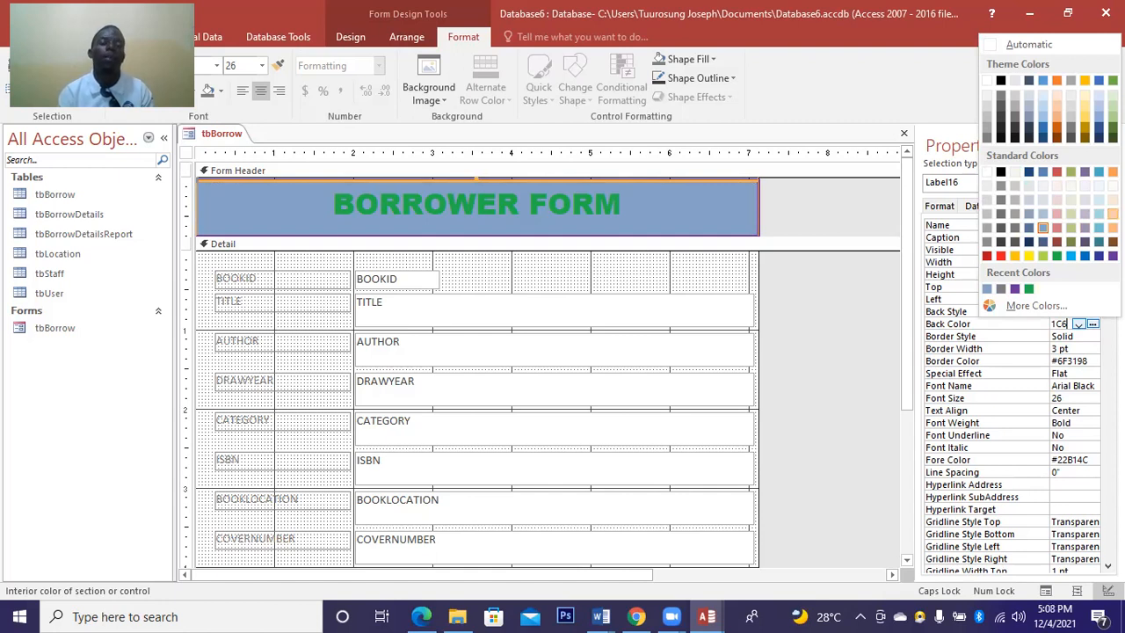
{"action": "left_click", "coordinate": [1113, 213]}
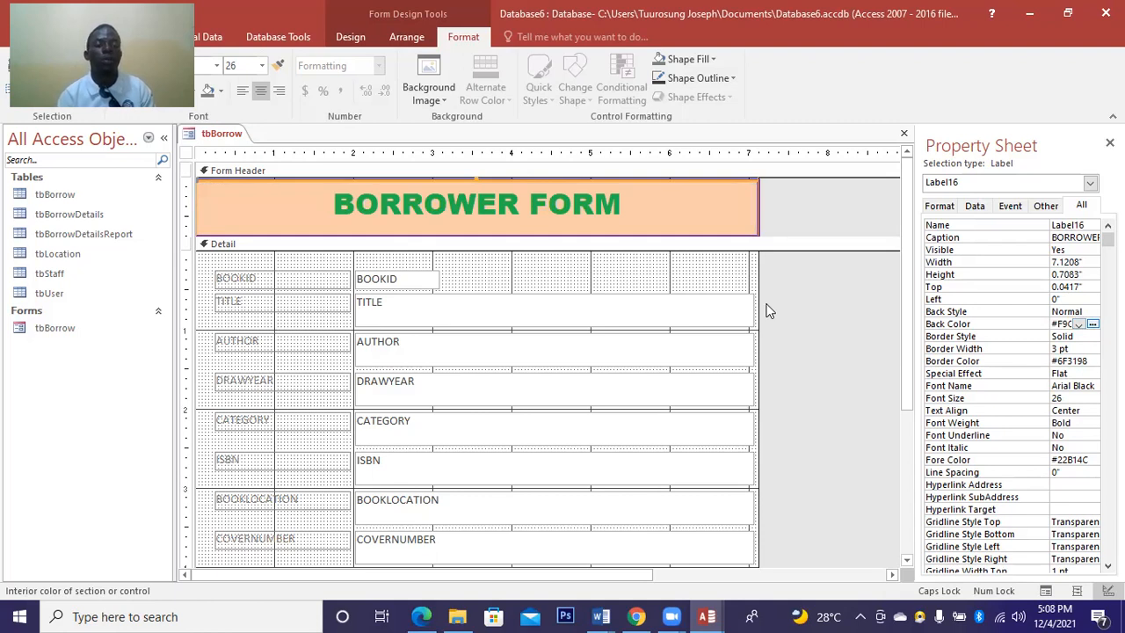
Select all eight Detail field labels and narrow them to about 1.125" wide.
{"action": "left_click", "coordinate": [347, 281]}
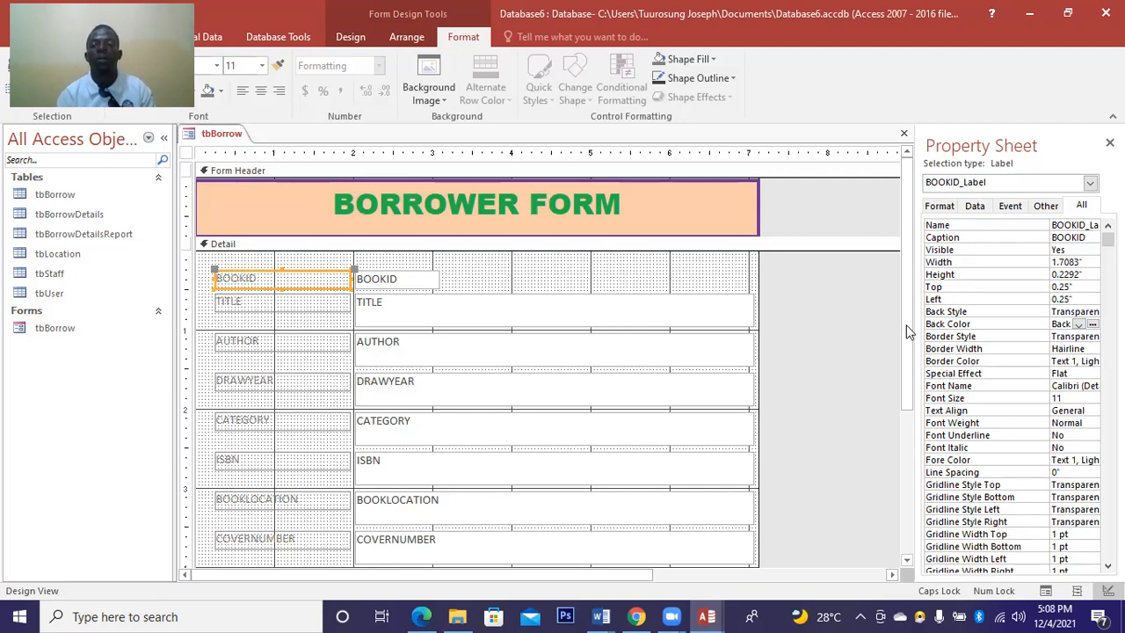
{"action": "scroll", "coordinate": [904, 363], "scroll_direction": "down", "scroll_amount": 2}
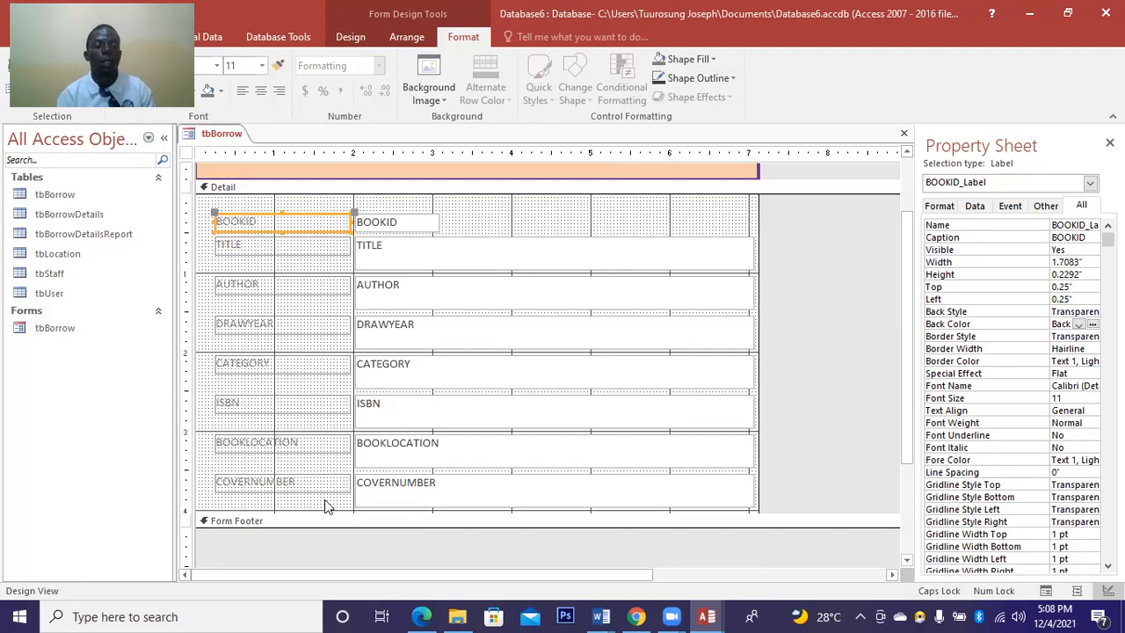
{"action": "left_click_drag", "start_coordinate": [341, 502], "coordinate": [351, 385]}
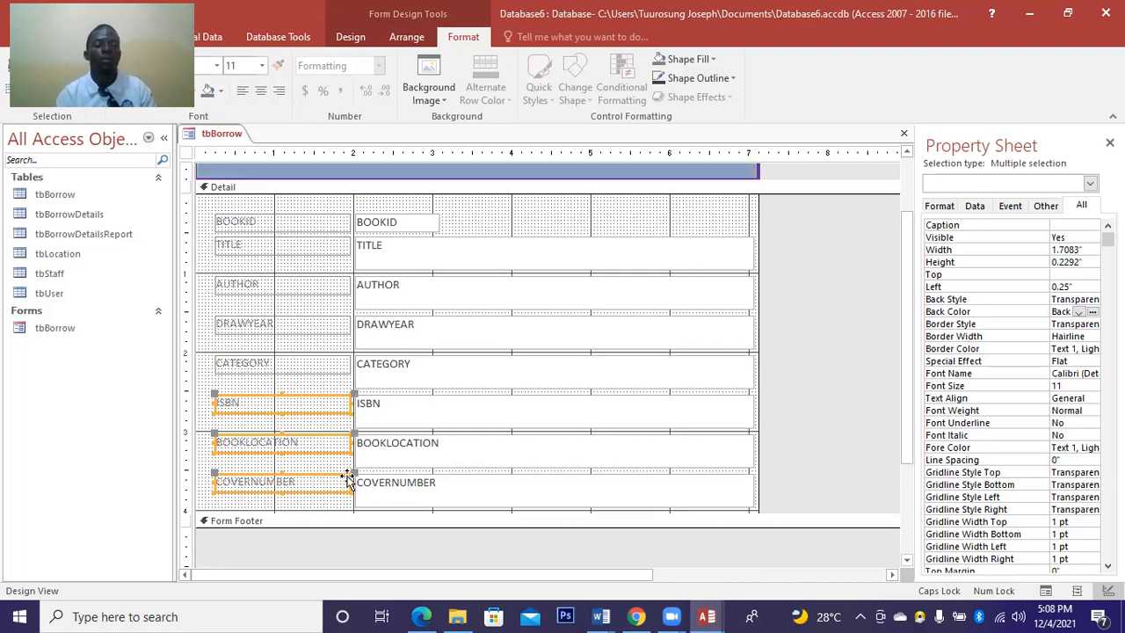
{"action": "left_click", "coordinate": [319, 369]}
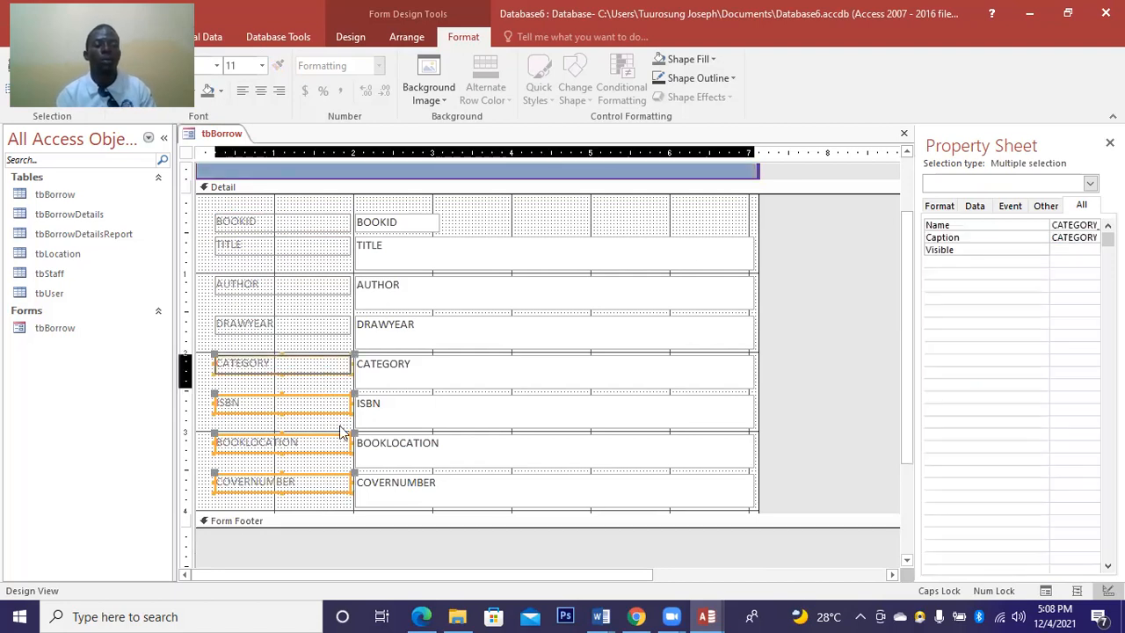
{"action": "left_click_drag", "start_coordinate": [354, 497], "coordinate": [196, 215]}
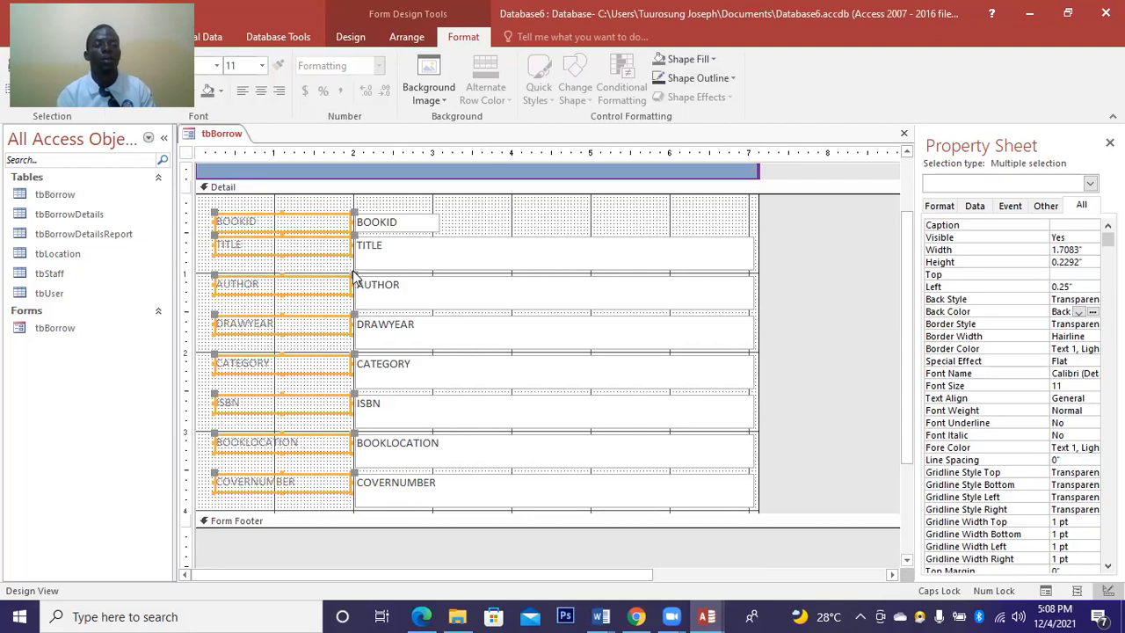
{"action": "left_click_drag", "start_coordinate": [350, 278], "coordinate": [307, 274]}
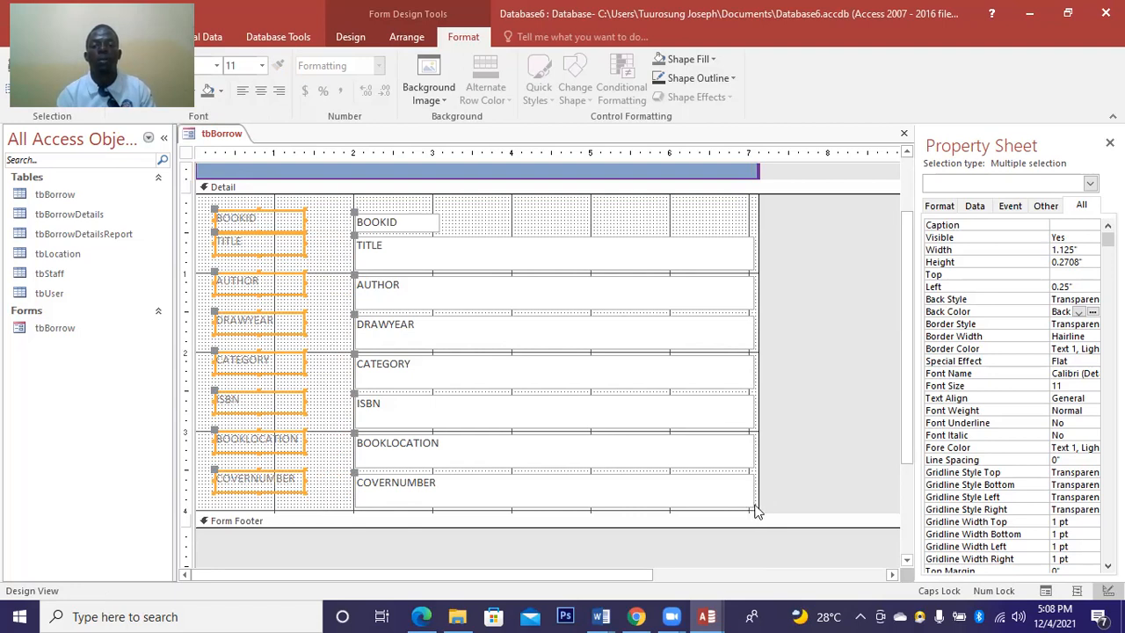
{"action": "left_click_drag", "start_coordinate": [747, 506], "coordinate": [748, 395]}
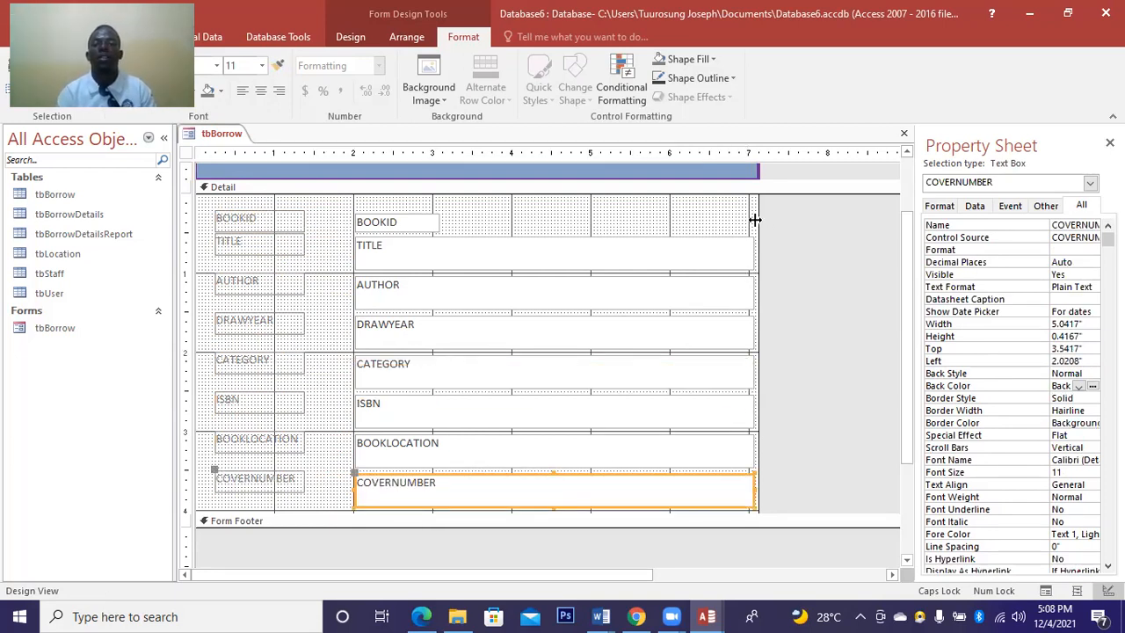
Stretch all eight field text boxes left to 1.5", beside the labels, and reduce their height.
{"action": "left_click_drag", "start_coordinate": [761, 221], "coordinate": [768, 225]}
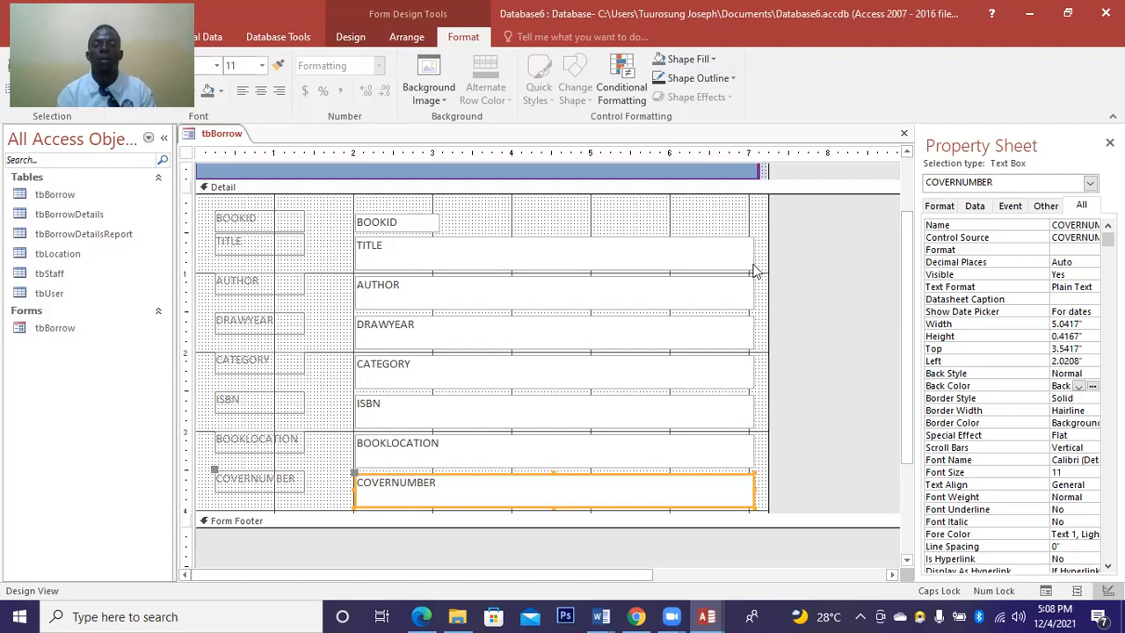
{"action": "left_click_drag", "start_coordinate": [749, 216], "coordinate": [739, 392]}
{"action": "left_click_drag", "start_coordinate": [641, 412], "coordinate": [642, 413]}
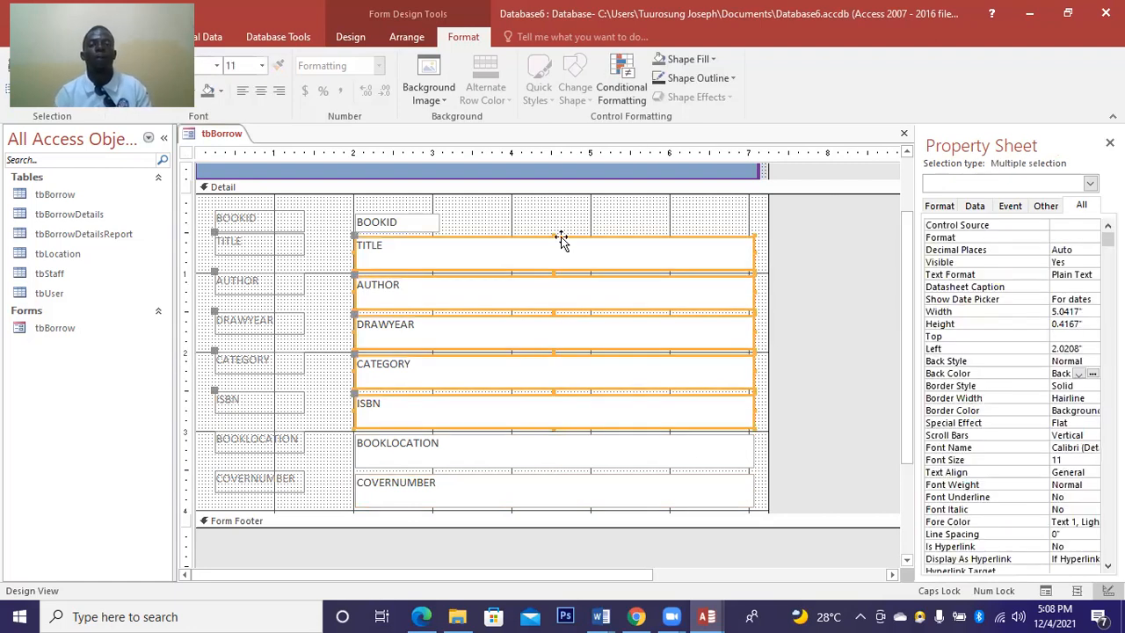
{"action": "left_click", "coordinate": [698, 221]}
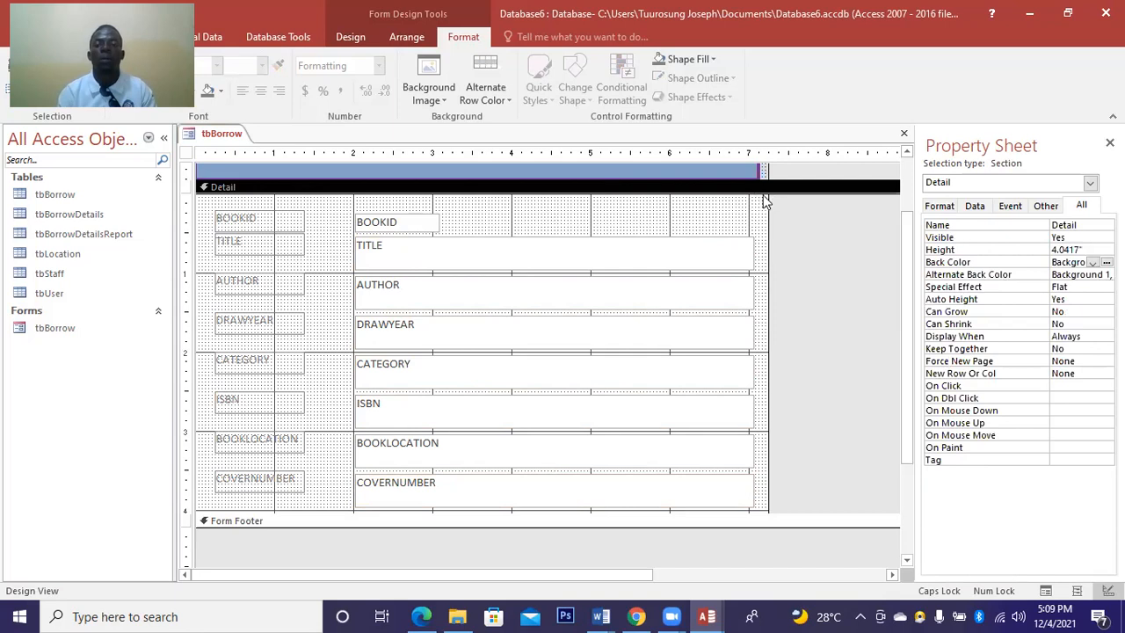
{"action": "left_click_drag", "start_coordinate": [764, 195], "coordinate": [352, 521]}
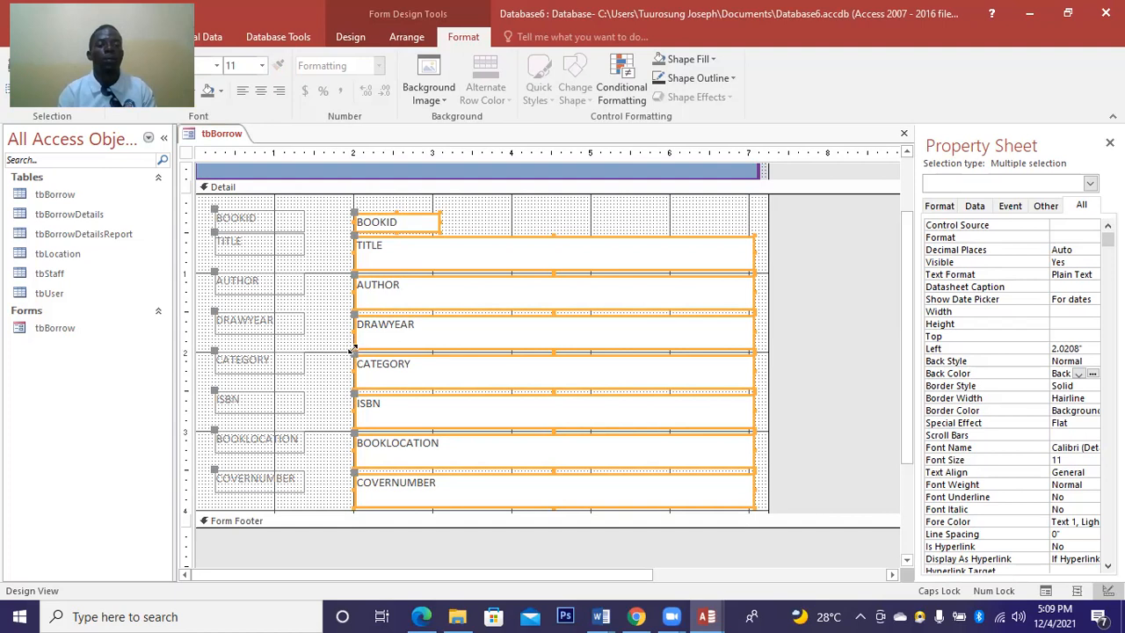
{"action": "left_click_drag", "start_coordinate": [353, 345], "coordinate": [310, 338]}
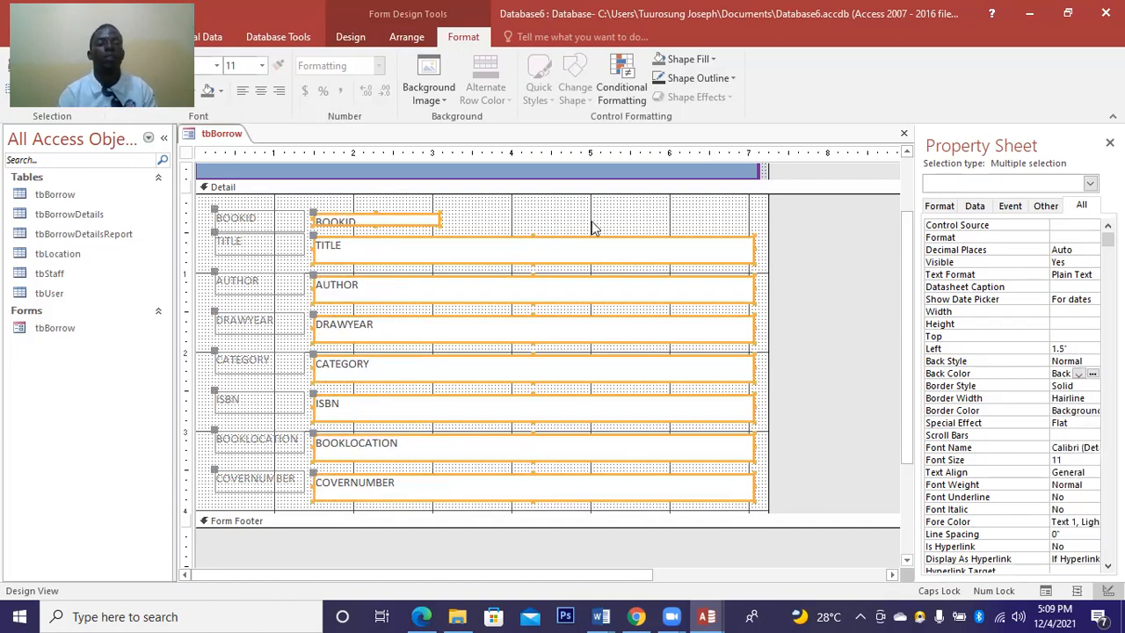
{"action": "left_click_drag", "start_coordinate": [376, 223], "coordinate": [376, 228]}
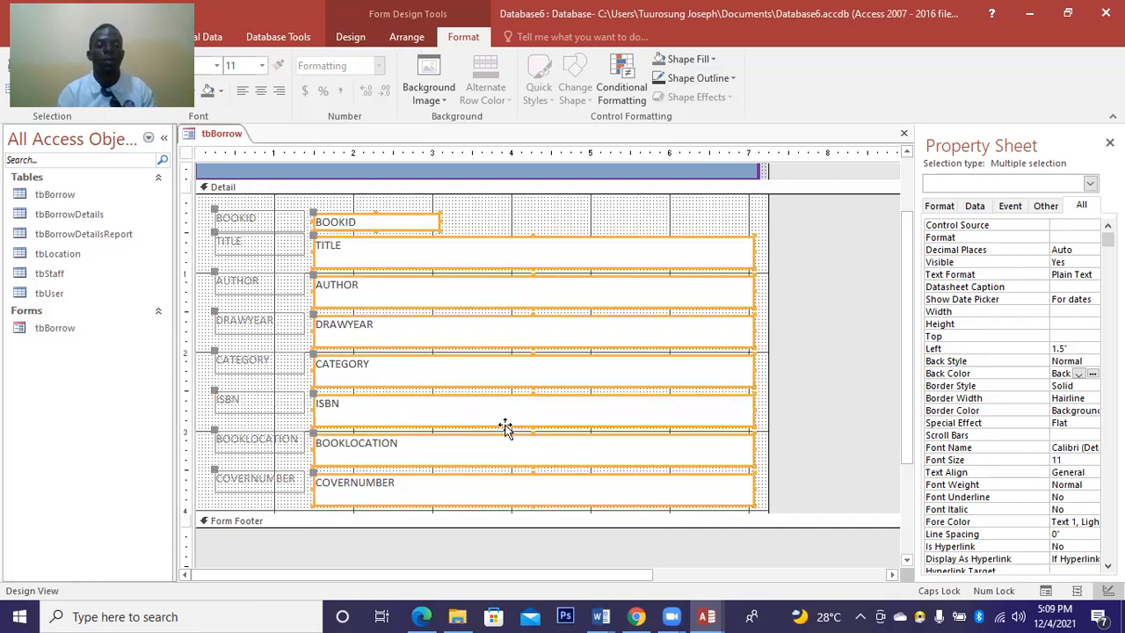
{"action": "left_click_drag", "start_coordinate": [534, 424], "coordinate": [533, 409]}
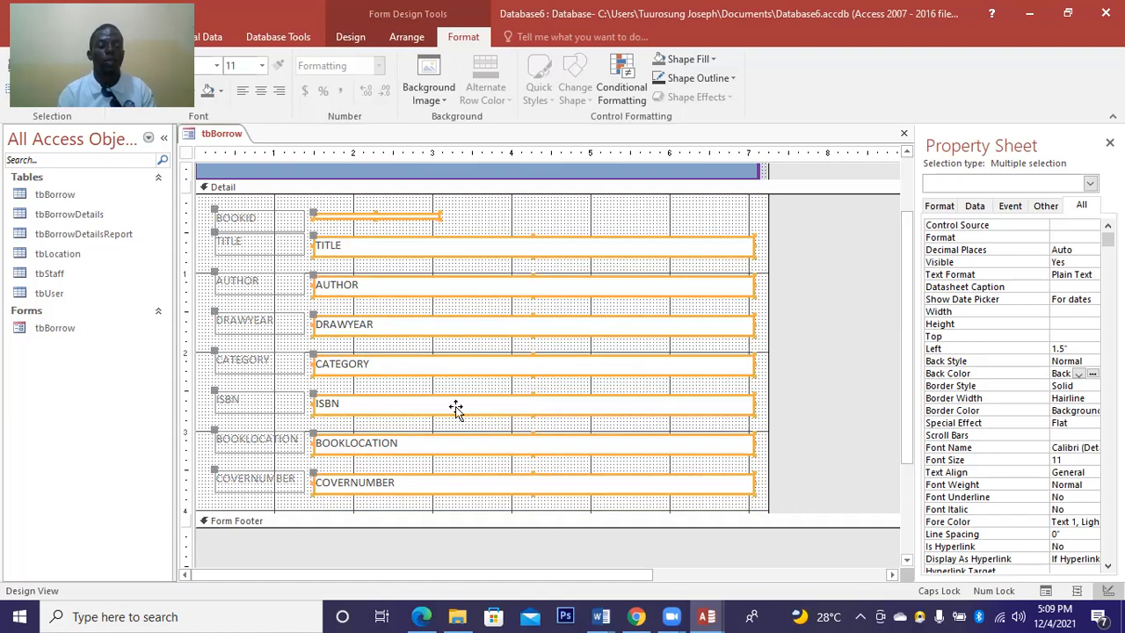
Select the ISBN label and confirm its text unchanged.
{"action": "left_click", "coordinate": [267, 395]}
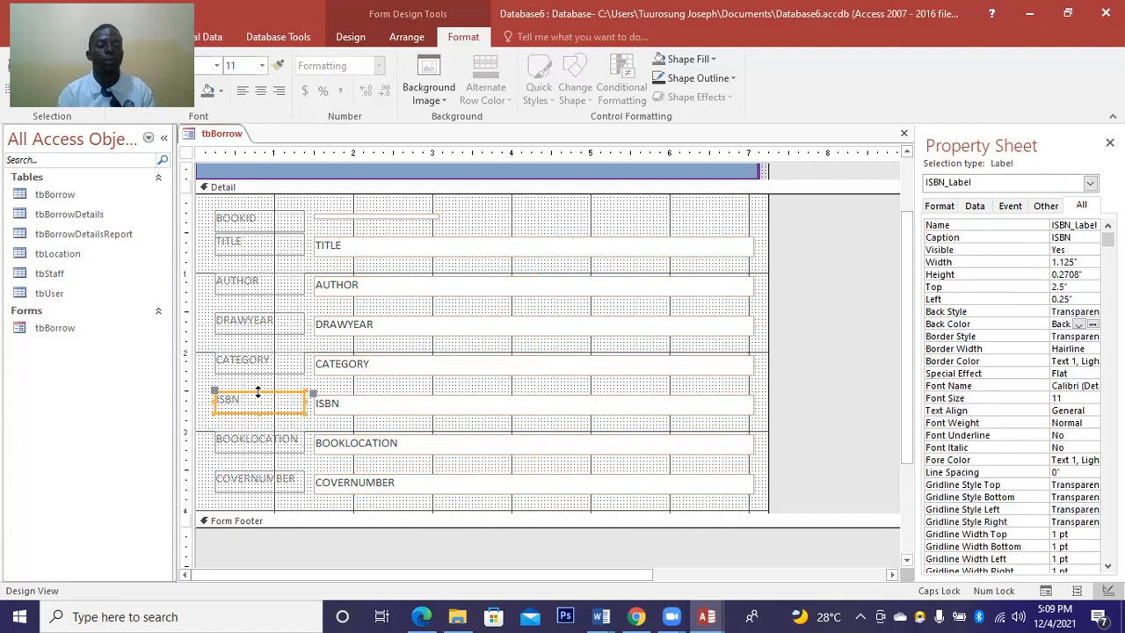
{"action": "left_click", "coordinate": [258, 396]}
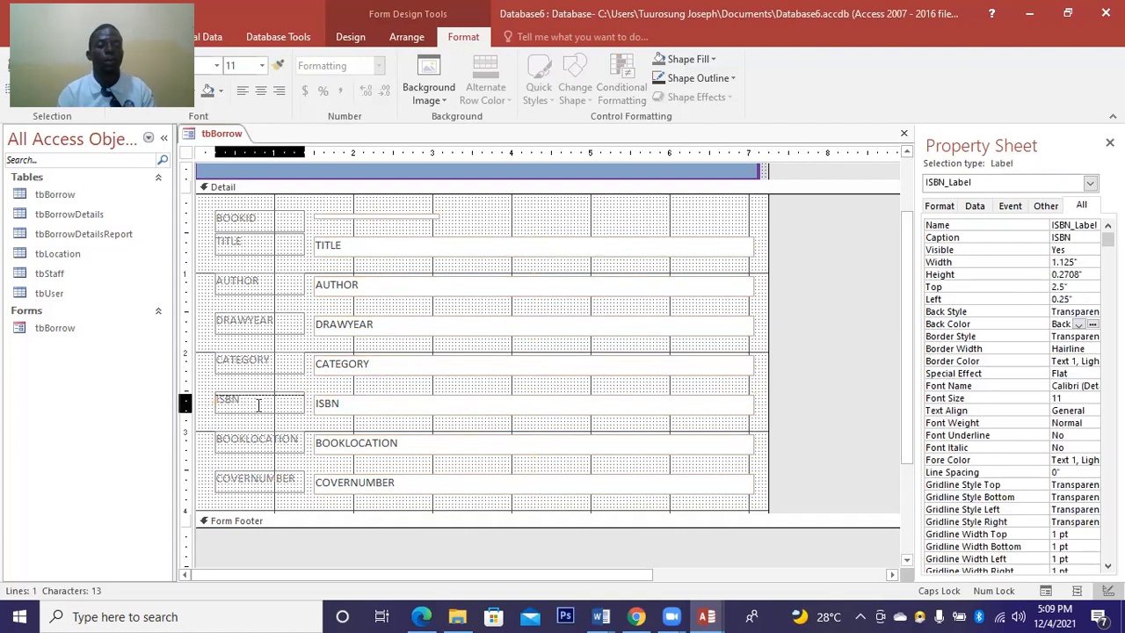
{"action": "key", "text": "Return"}
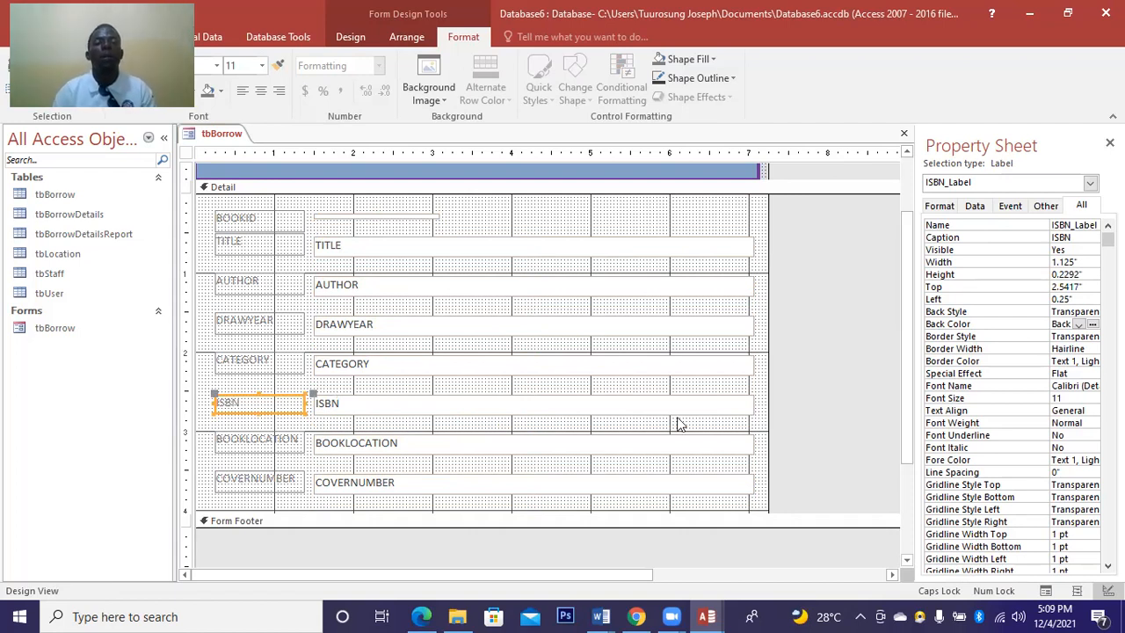
Drag the BOOKID text box's bottom edge down to a 0.2083" height.
{"action": "left_click", "coordinate": [369, 214]}
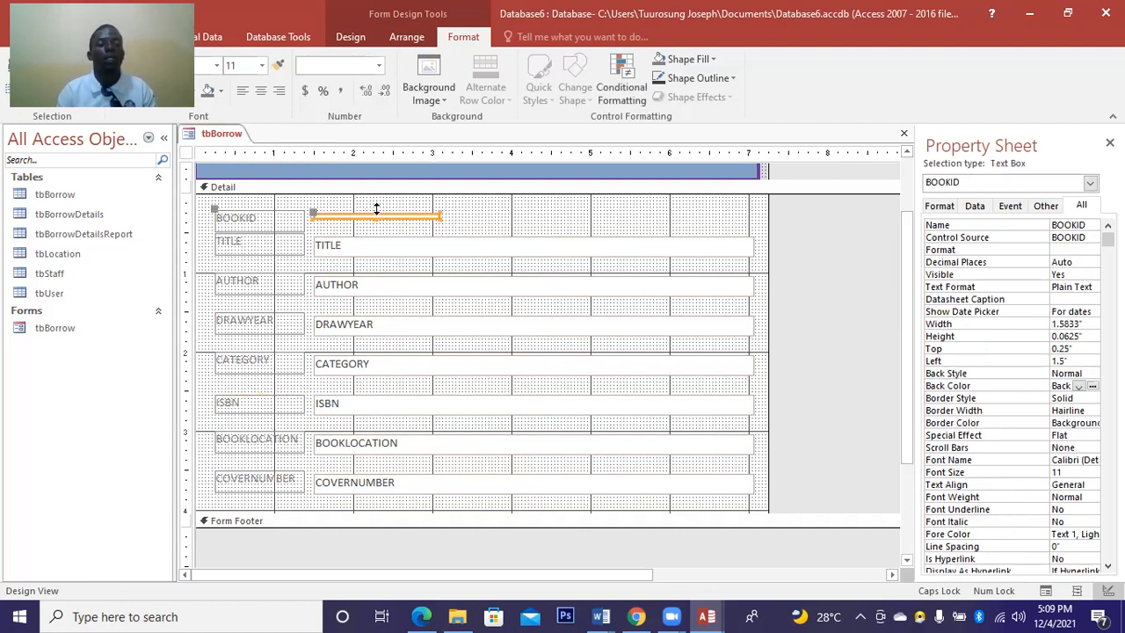
{"action": "left_click", "coordinate": [376, 211]}
{"action": "left_click", "coordinate": [376, 211]}
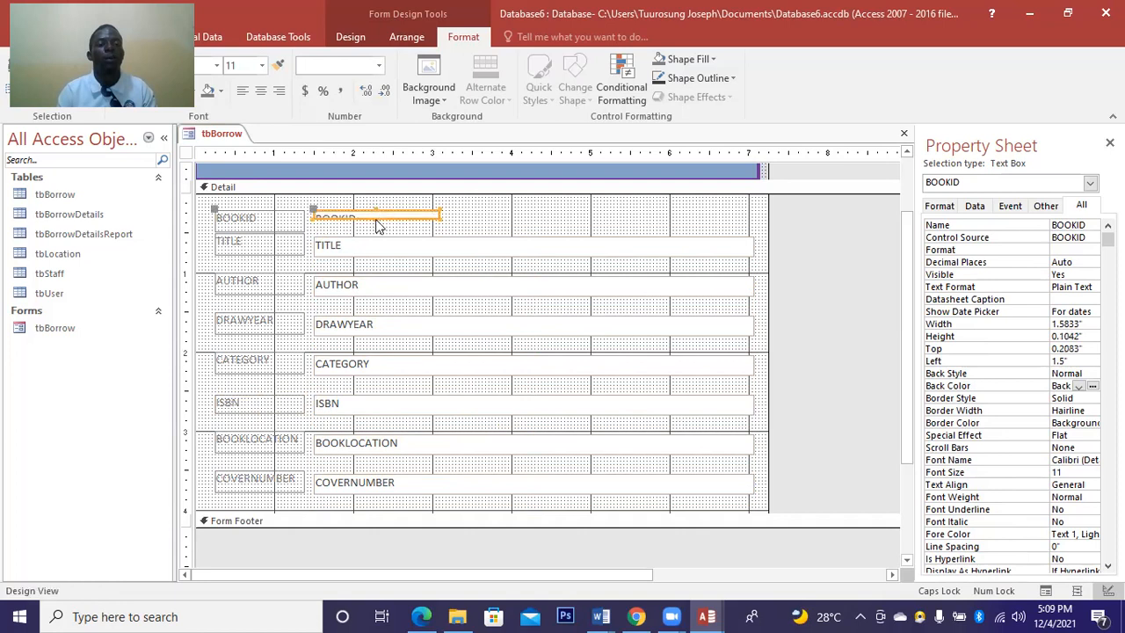
{"action": "left_click", "coordinate": [373, 220]}
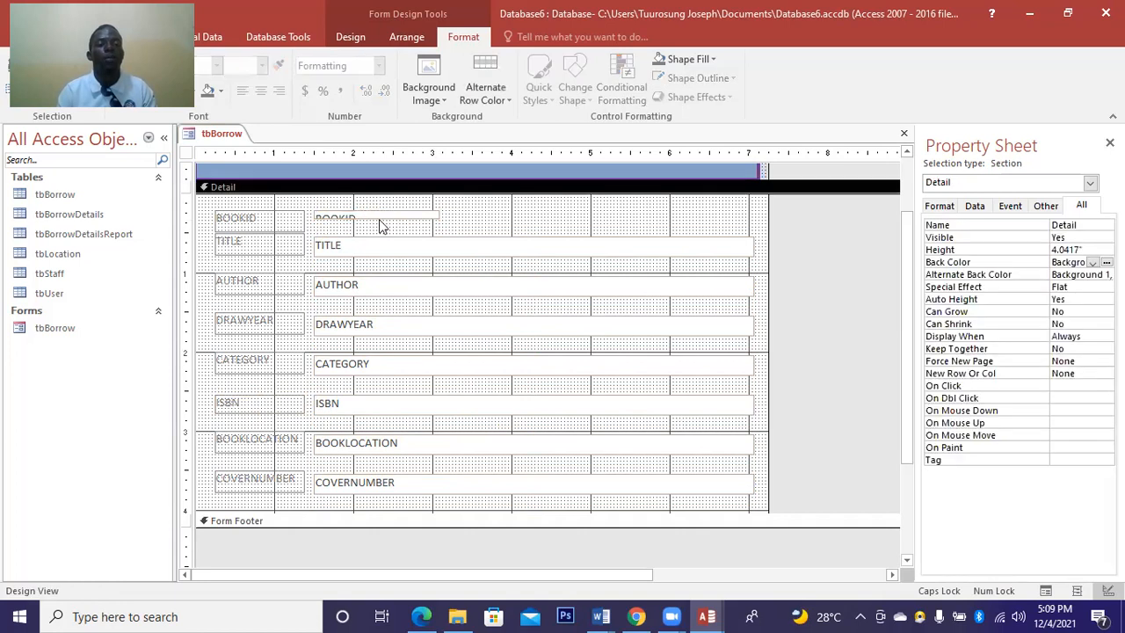
{"action": "left_click", "coordinate": [378, 218]}
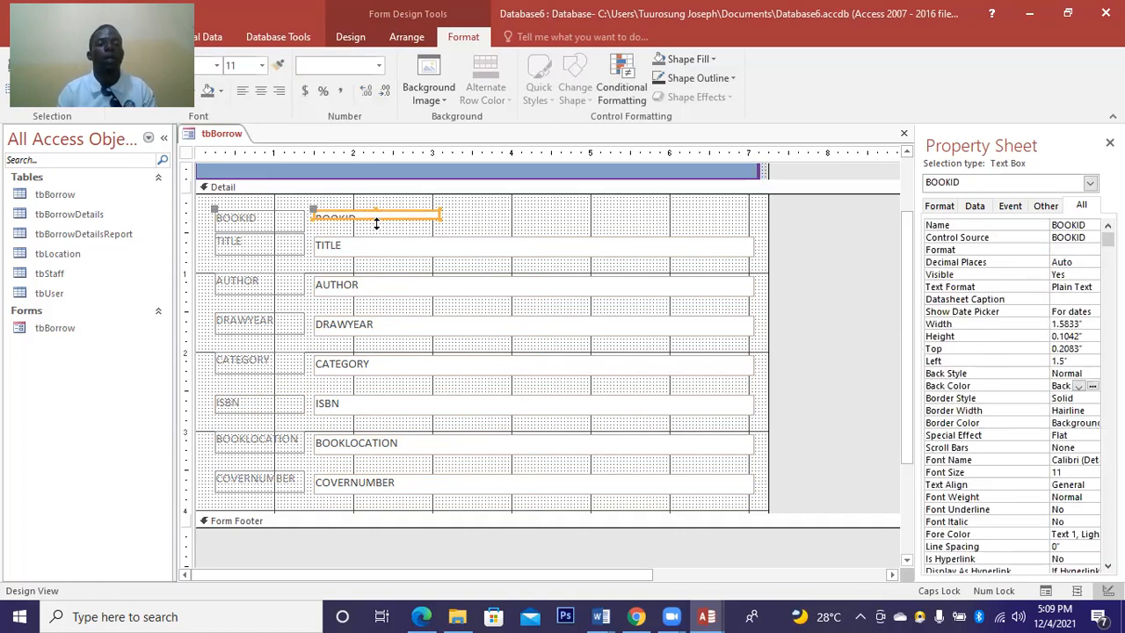
{"action": "left_click", "coordinate": [376, 220]}
{"action": "left_click_drag", "start_coordinate": [376, 225], "coordinate": [376, 229]}
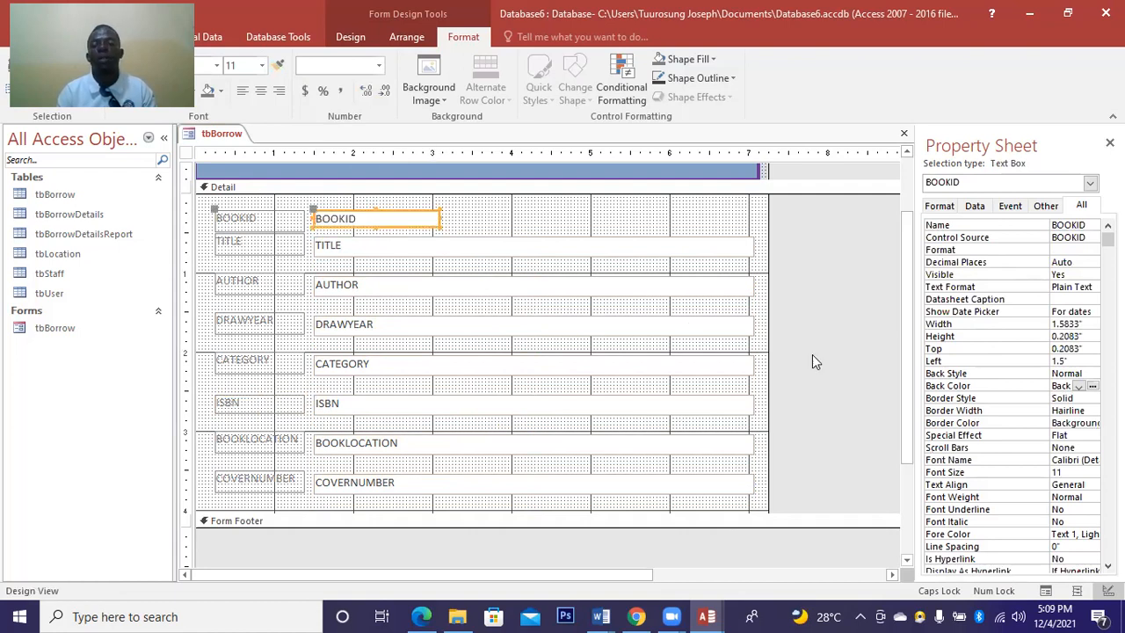
{"action": "left_click", "coordinate": [696, 221]}
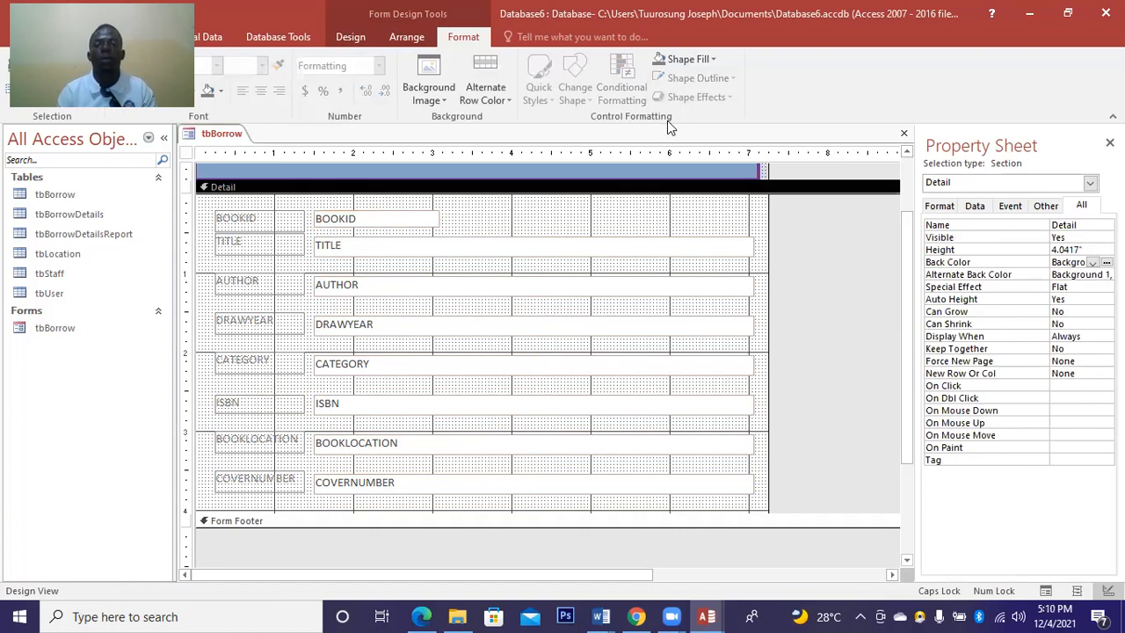
{"action": "right_click", "coordinate": [710, 219]}
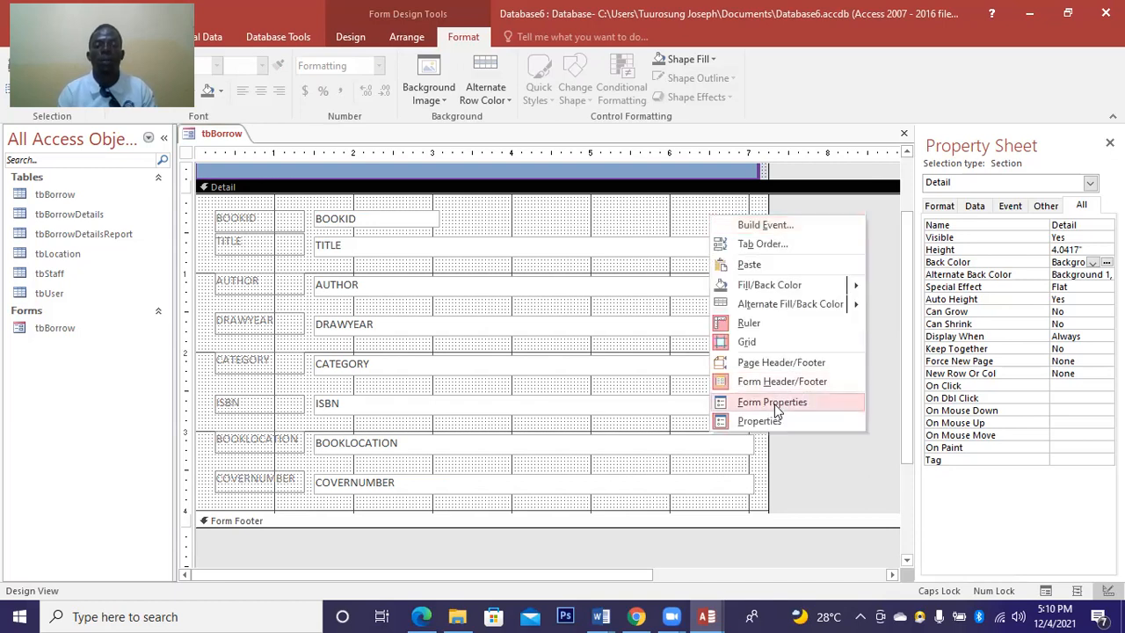
{"action": "left_click", "coordinate": [773, 404]}
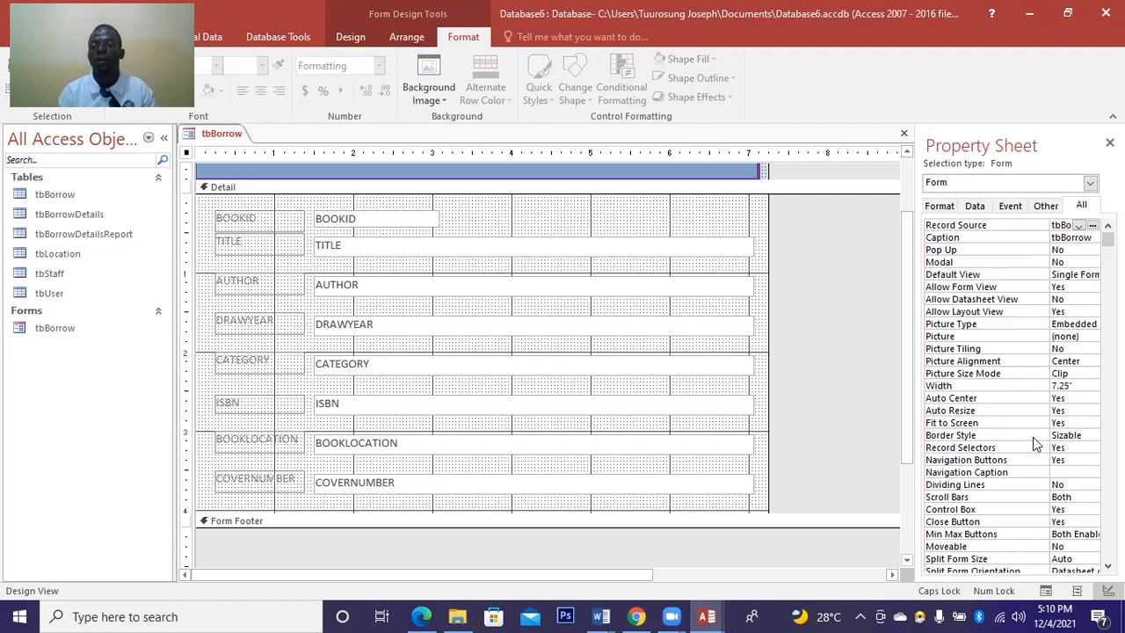
{"action": "left_click", "coordinate": [1092, 437]}
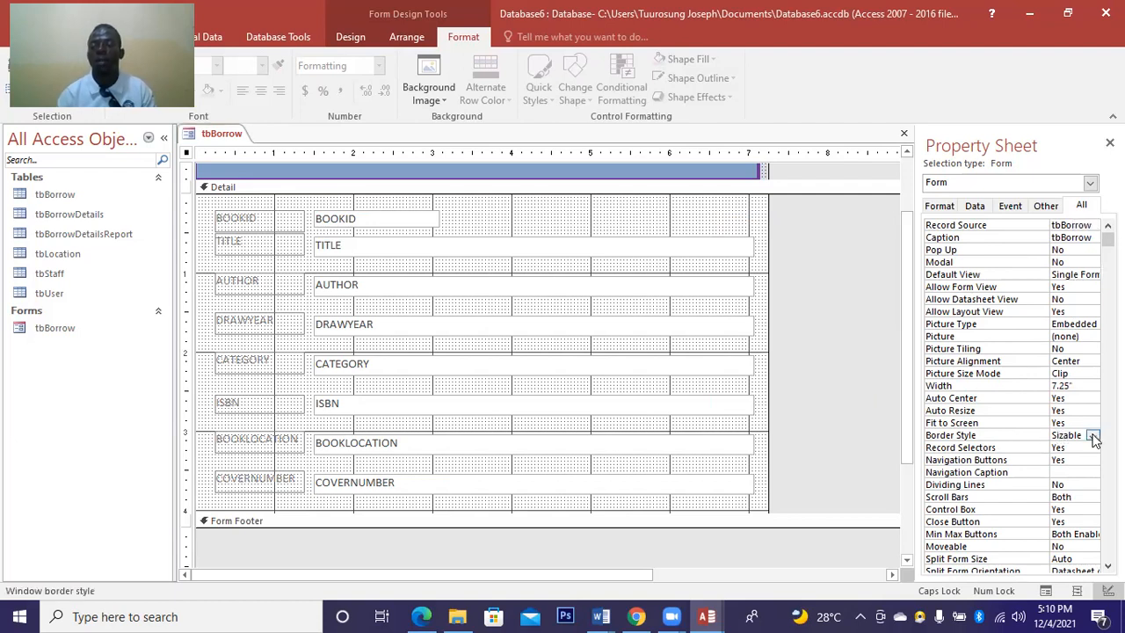
{"action": "left_click", "coordinate": [1094, 437]}
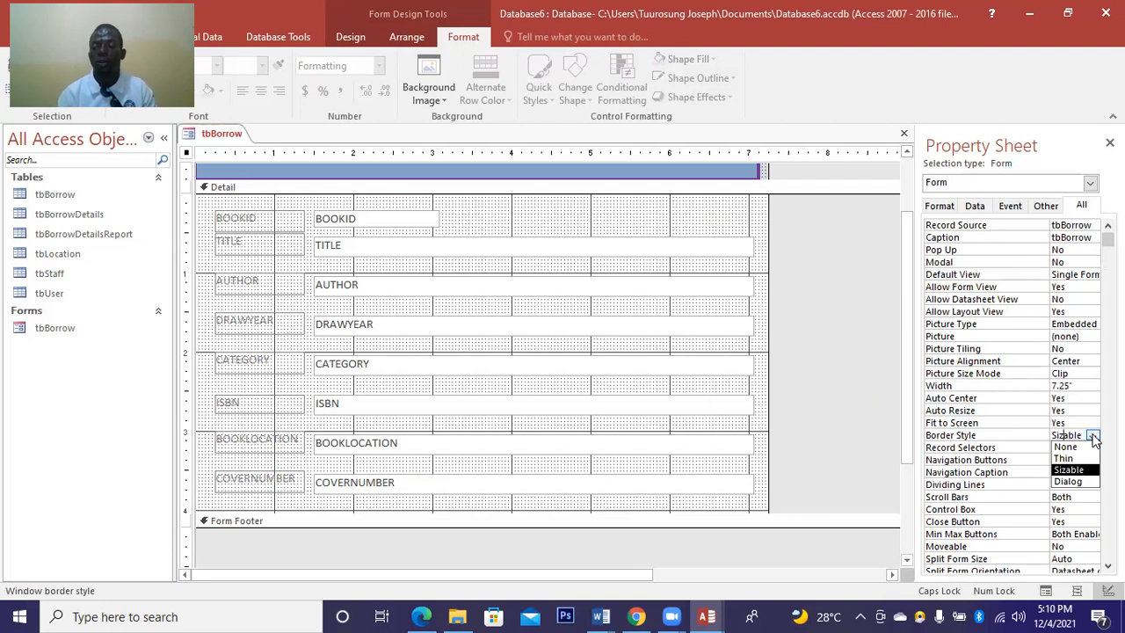
{"action": "left_click", "coordinate": [1093, 436]}
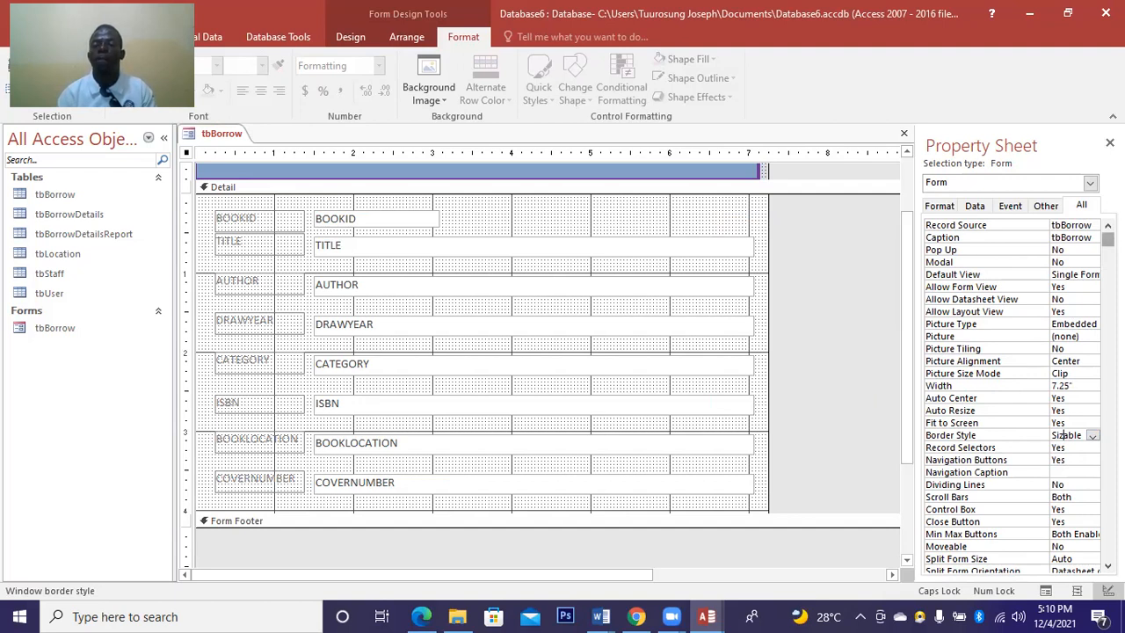
{"action": "scroll", "coordinate": [1019, 395], "scroll_direction": "down", "scroll_amount": 2}
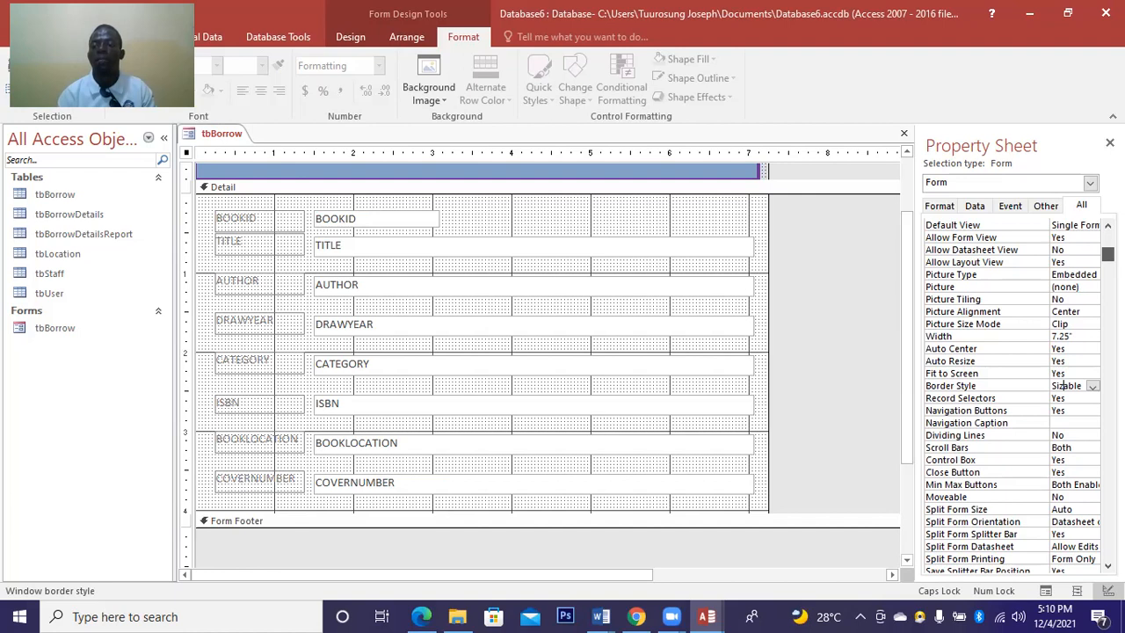
{"action": "left_click", "coordinate": [1091, 336]}
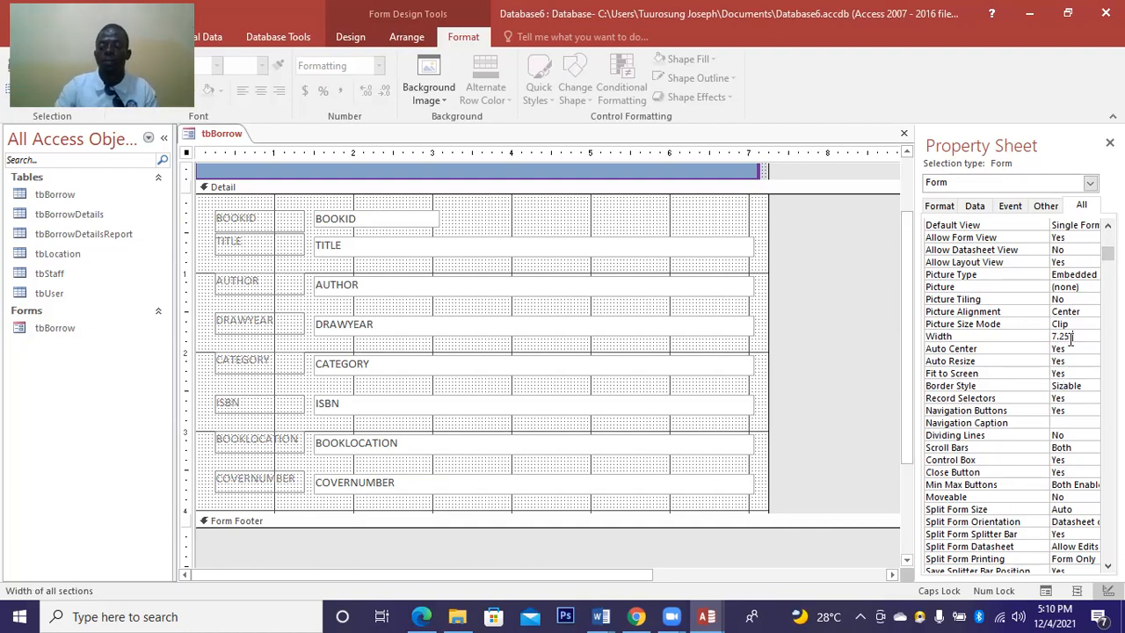
{"action": "key", "text": "BackSpace"}
{"action": "key", "text": "BackSpace"}
{"action": "key", "text": "BackSpace"}
{"action": "key", "text": "BackSpace"}
{"action": "key", "text": "BackSpace"}
{"action": "type", "text": "9.00"}
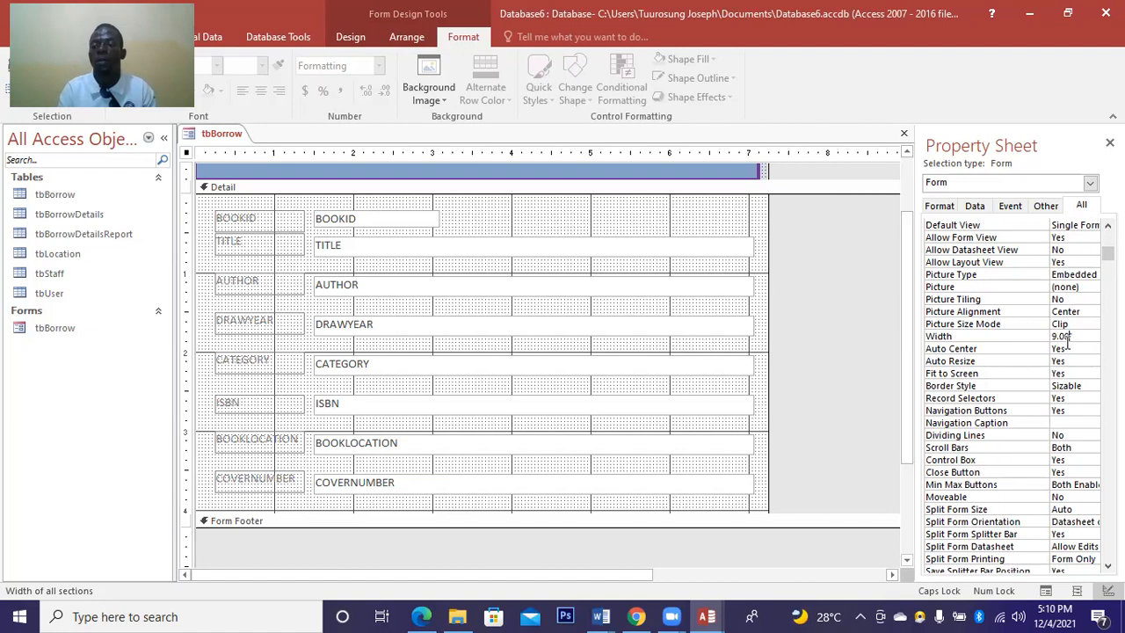
{"action": "key", "text": "Return"}
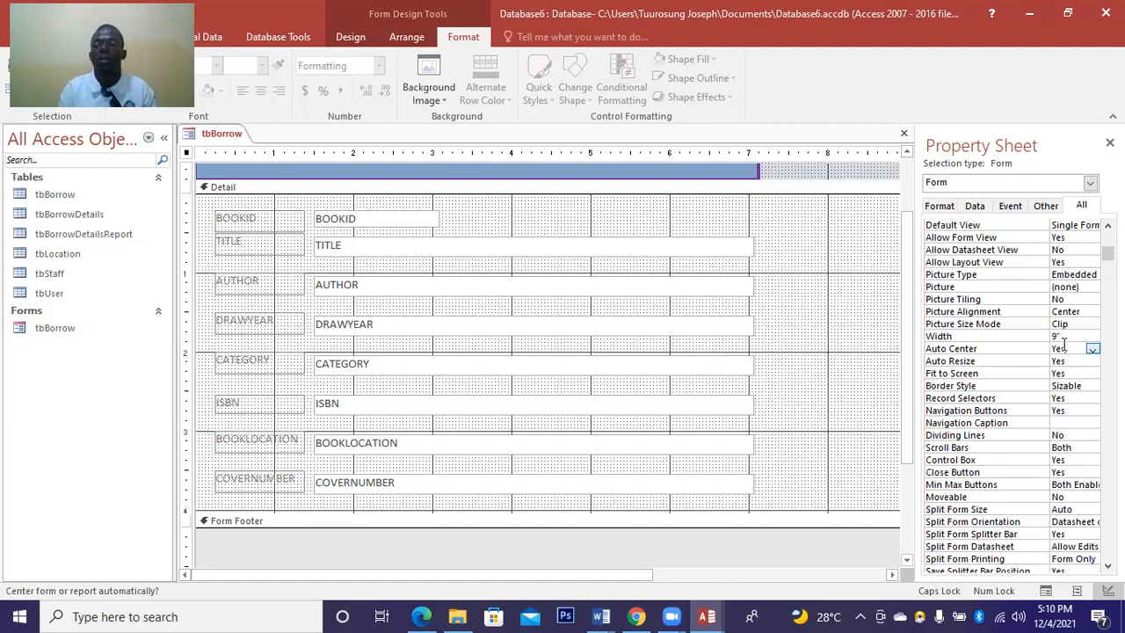
{"action": "key", "text": "ctrl+z"}
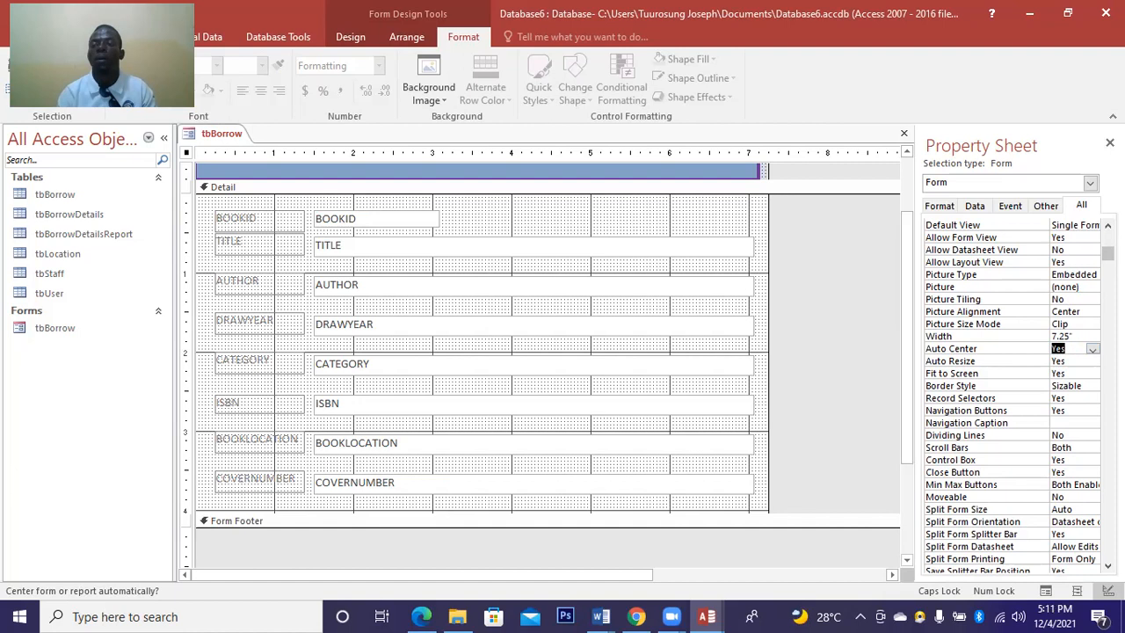
{"action": "scroll", "coordinate": [1107, 253], "scroll_direction": "up", "scroll_amount": 2}
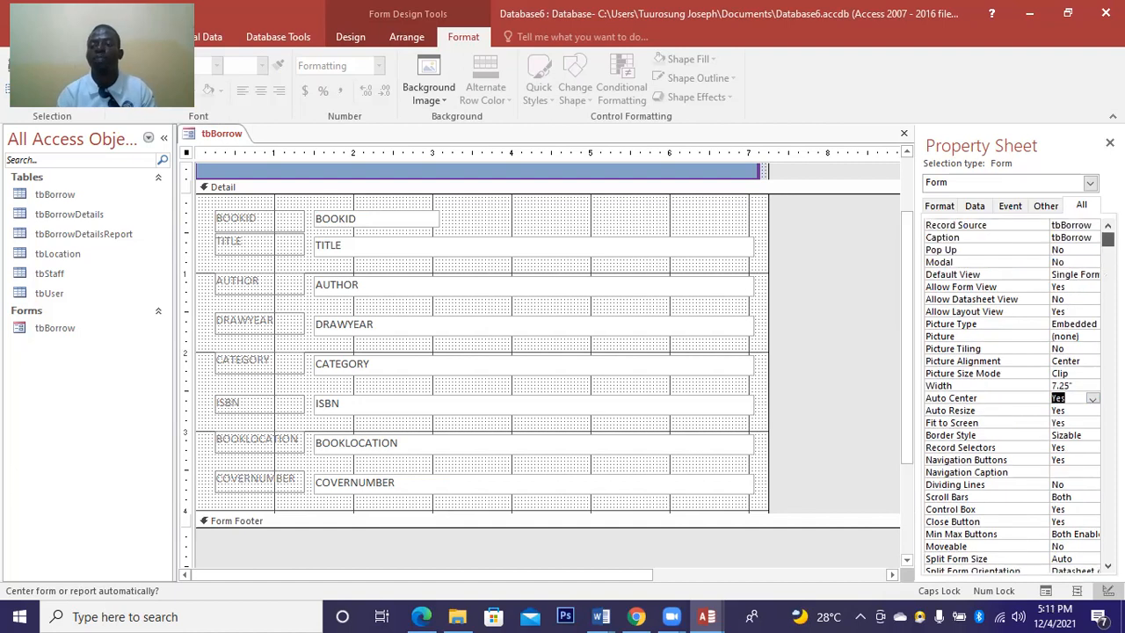
{"action": "left_click", "coordinate": [1041, 205]}
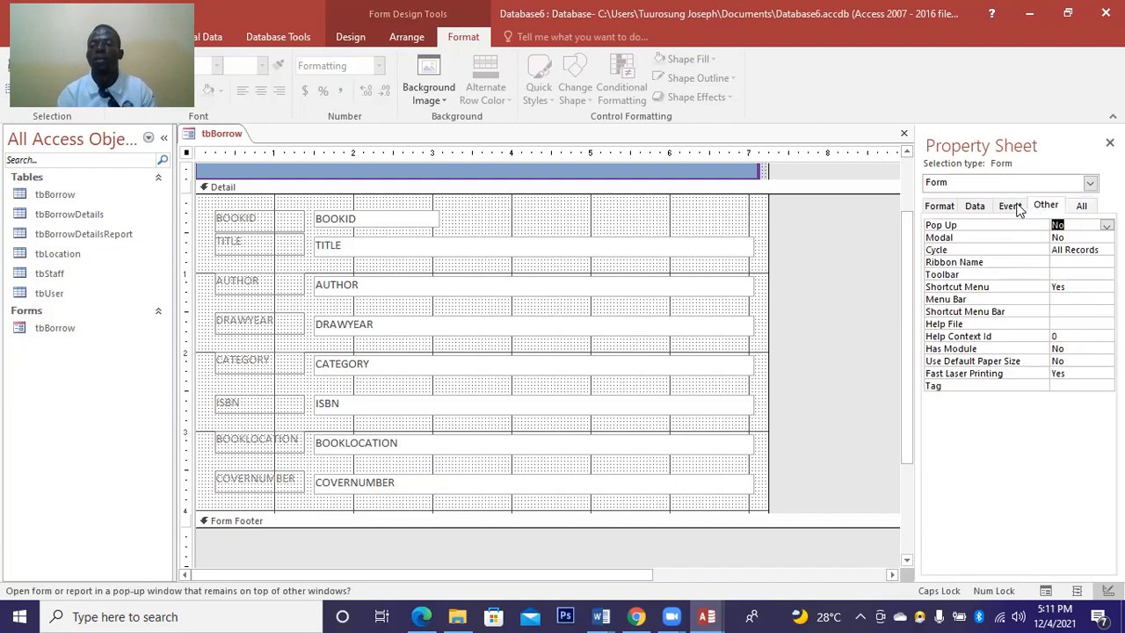
{"action": "left_click", "coordinate": [934, 207]}
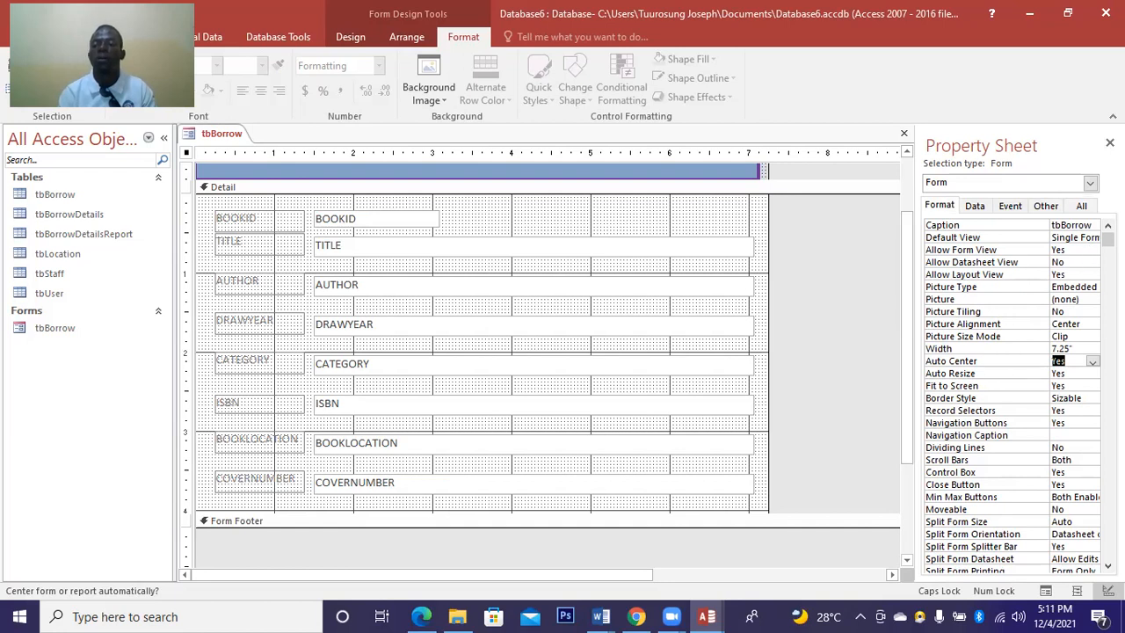
{"action": "scroll", "coordinate": [1015, 396], "scroll_direction": "down", "scroll_amount": 1}
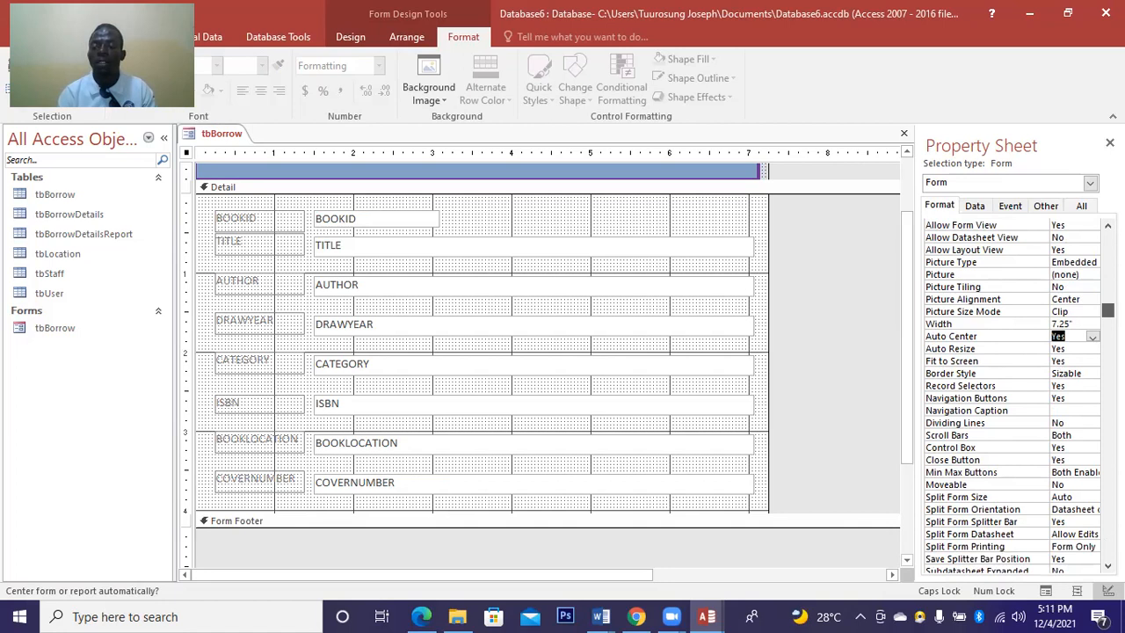
{"action": "scroll", "coordinate": [1010, 396], "scroll_direction": "down", "scroll_amount": 2}
{"action": "scroll", "coordinate": [1019, 395], "scroll_direction": "up", "scroll_amount": 2}
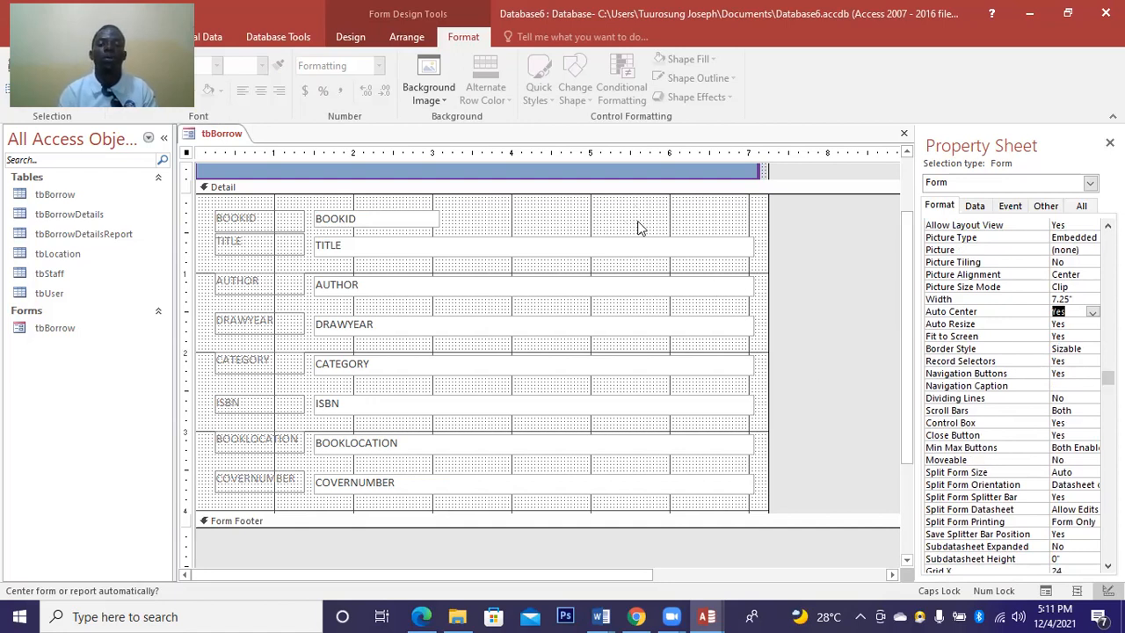
{"action": "left_click", "coordinate": [700, 228]}
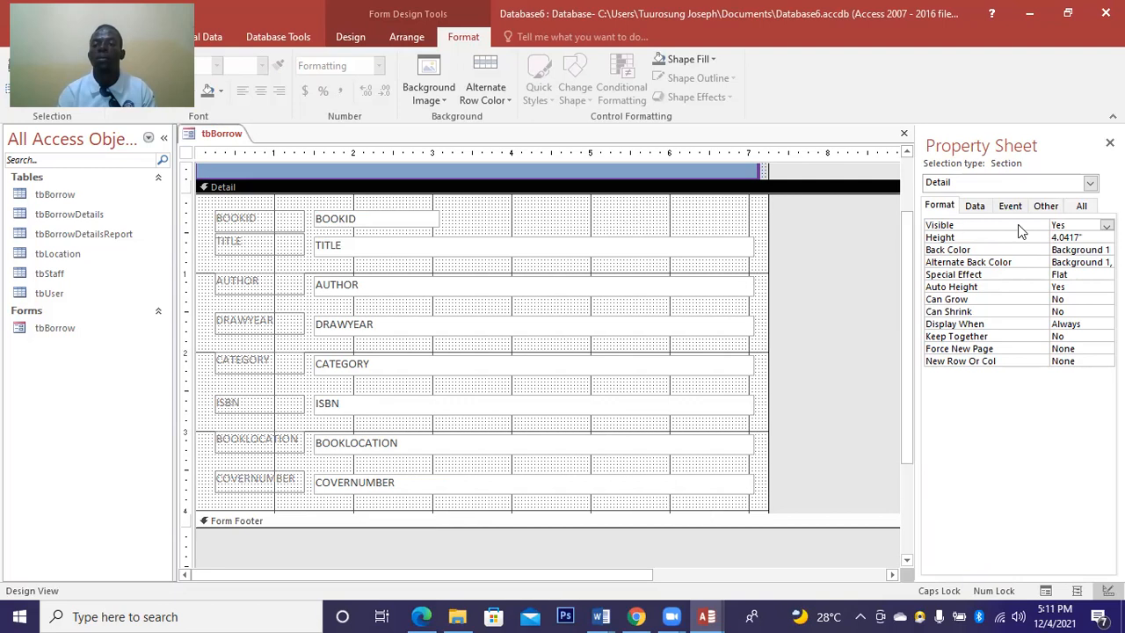
Change the Detail section's Back Color from light orange to grey Accent 3 in the Property Sheet.
{"action": "left_click", "coordinate": [1079, 206]}
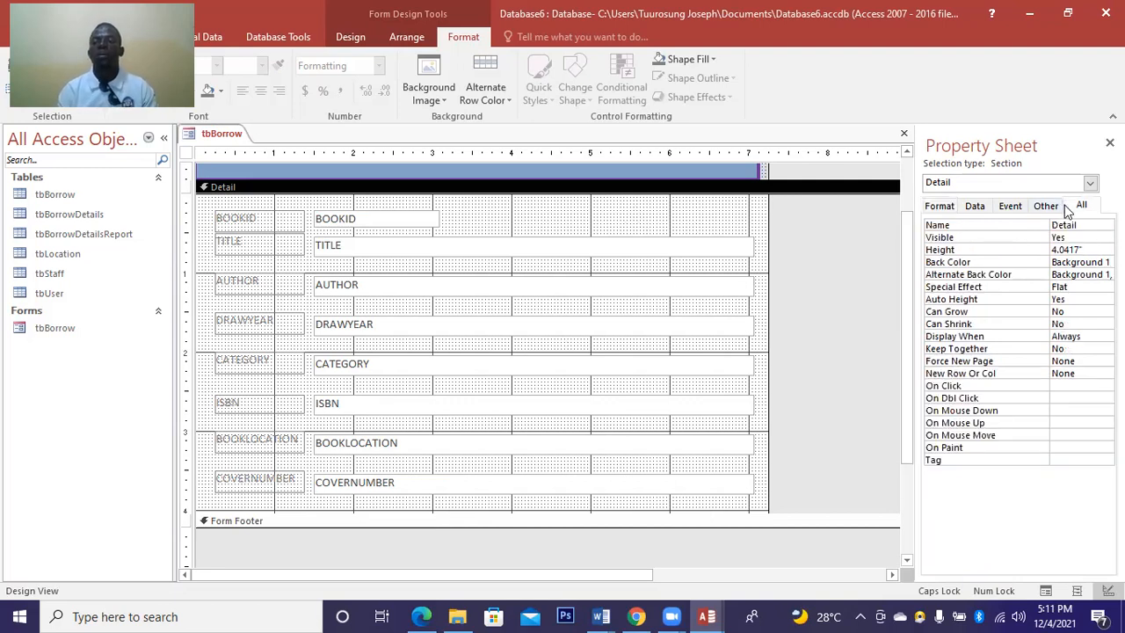
{"action": "left_click", "coordinate": [1073, 262]}
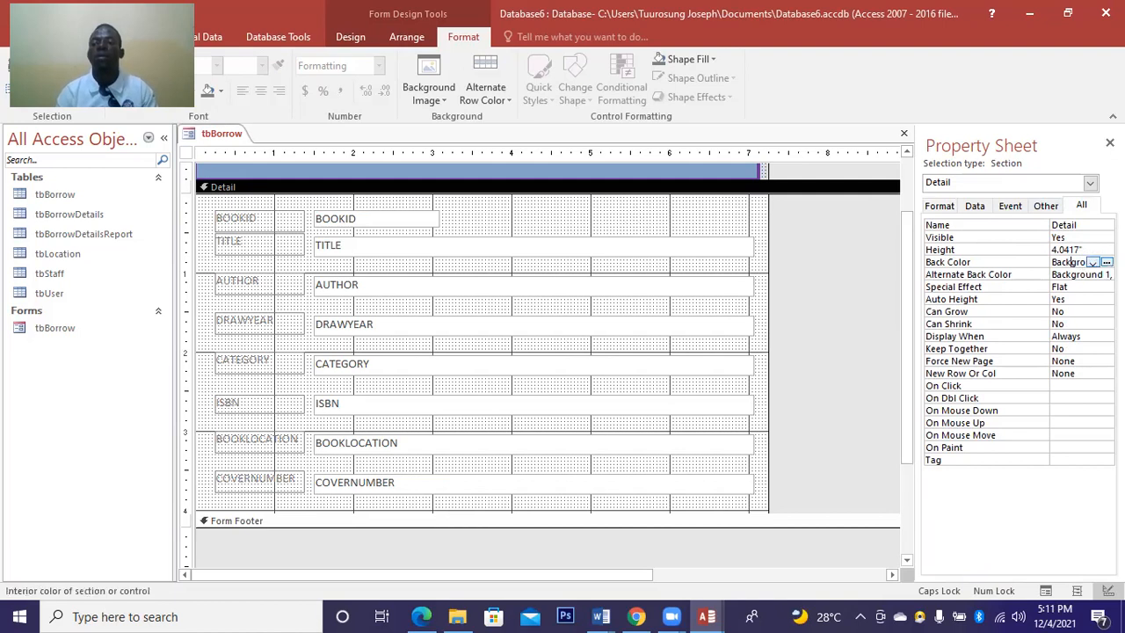
{"action": "left_click", "coordinate": [1092, 262]}
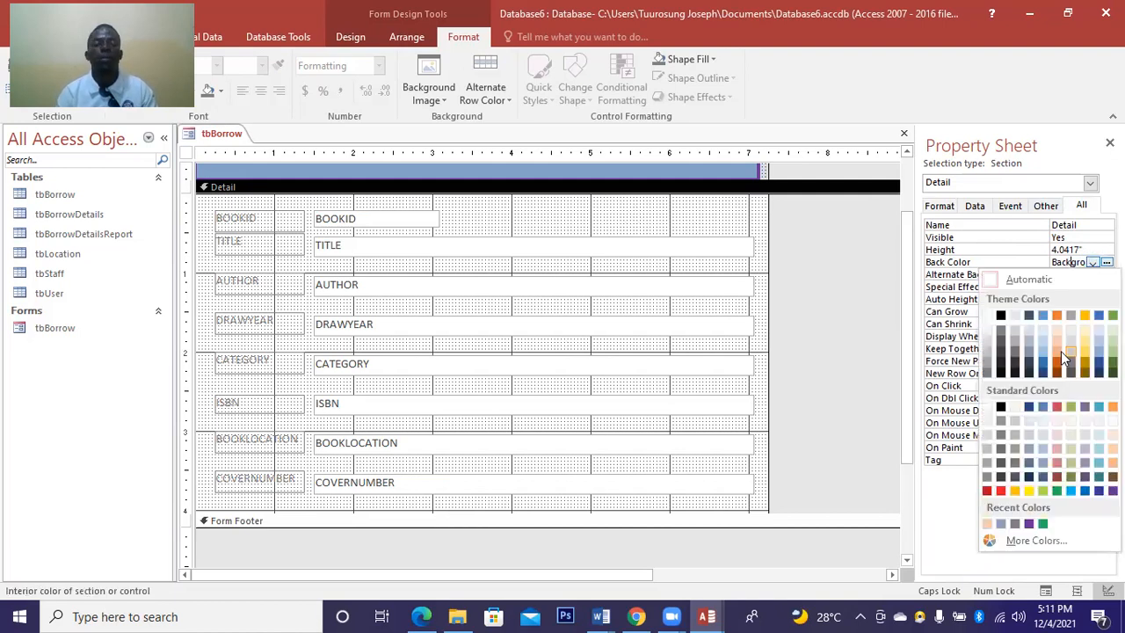
{"action": "left_click", "coordinate": [1060, 351]}
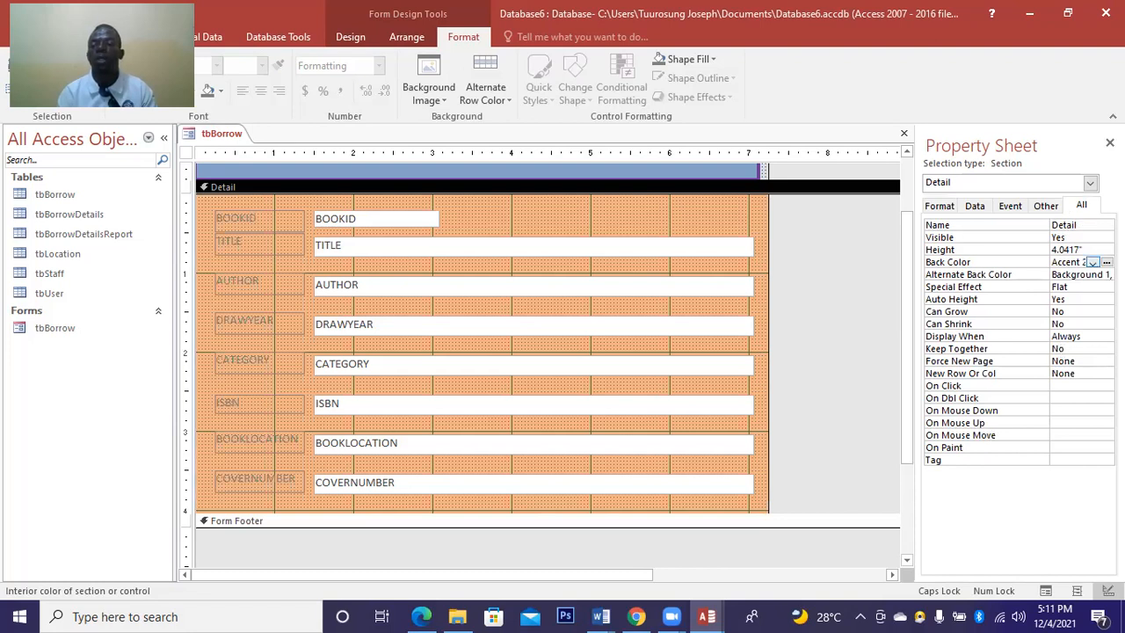
{"action": "left_click", "coordinate": [1092, 262]}
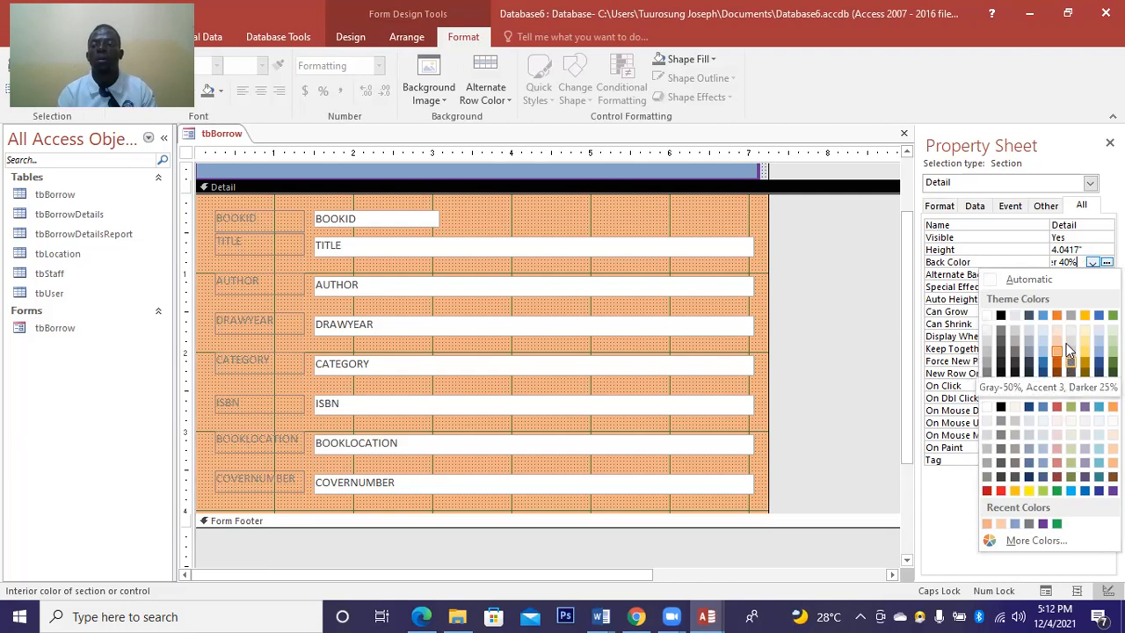
{"action": "left_click", "coordinate": [1066, 344]}
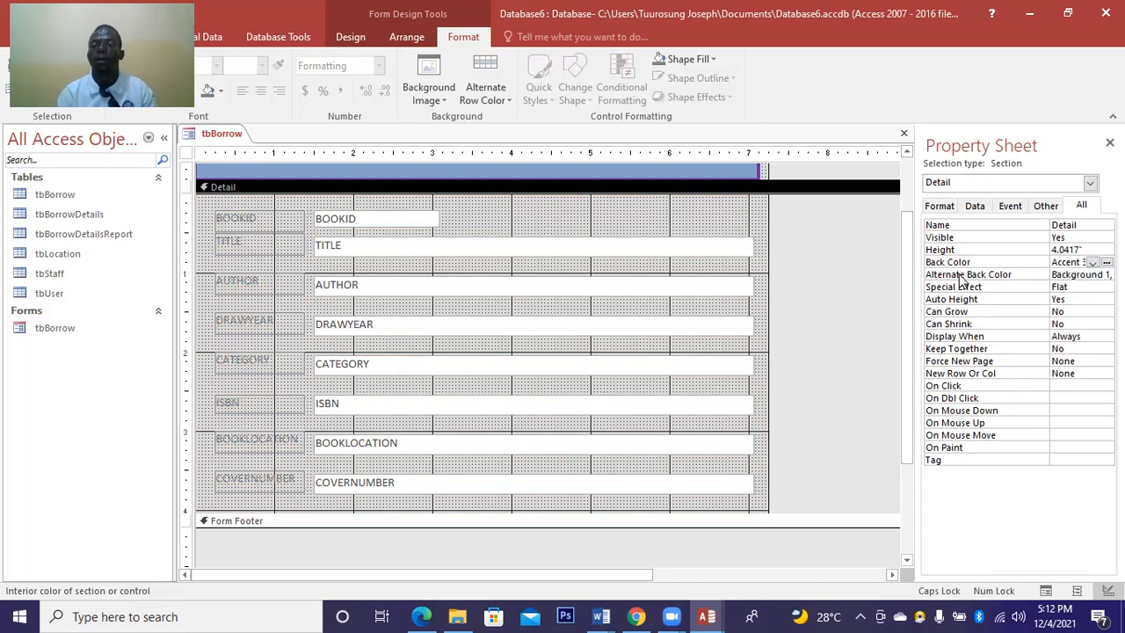
{"action": "left_click", "coordinate": [940, 208]}
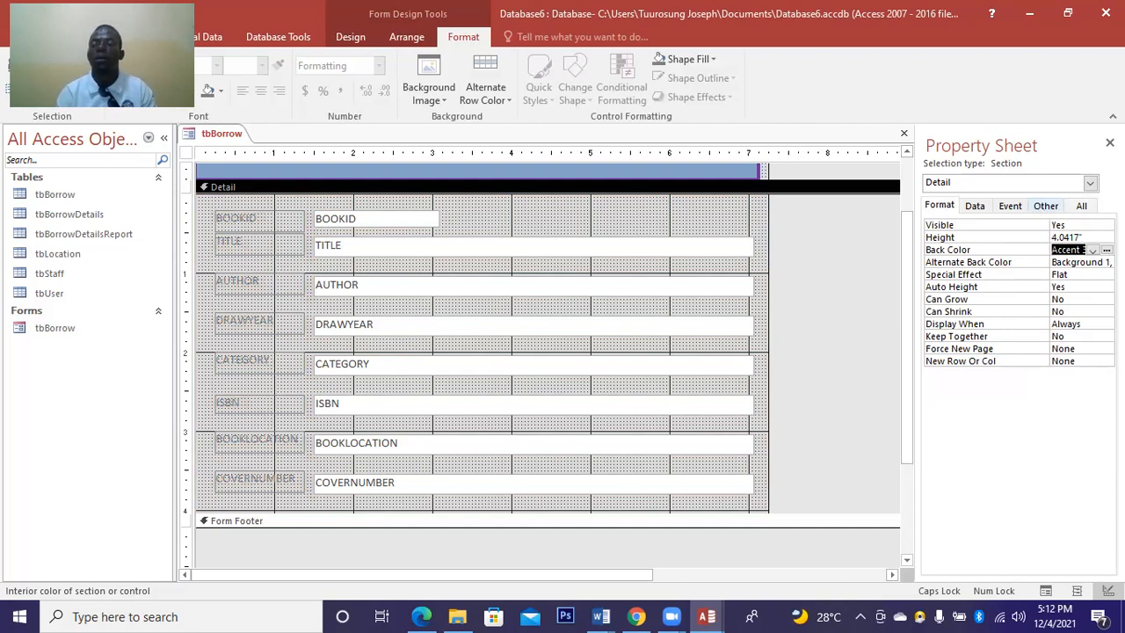
{"action": "left_click", "coordinate": [1043, 207]}
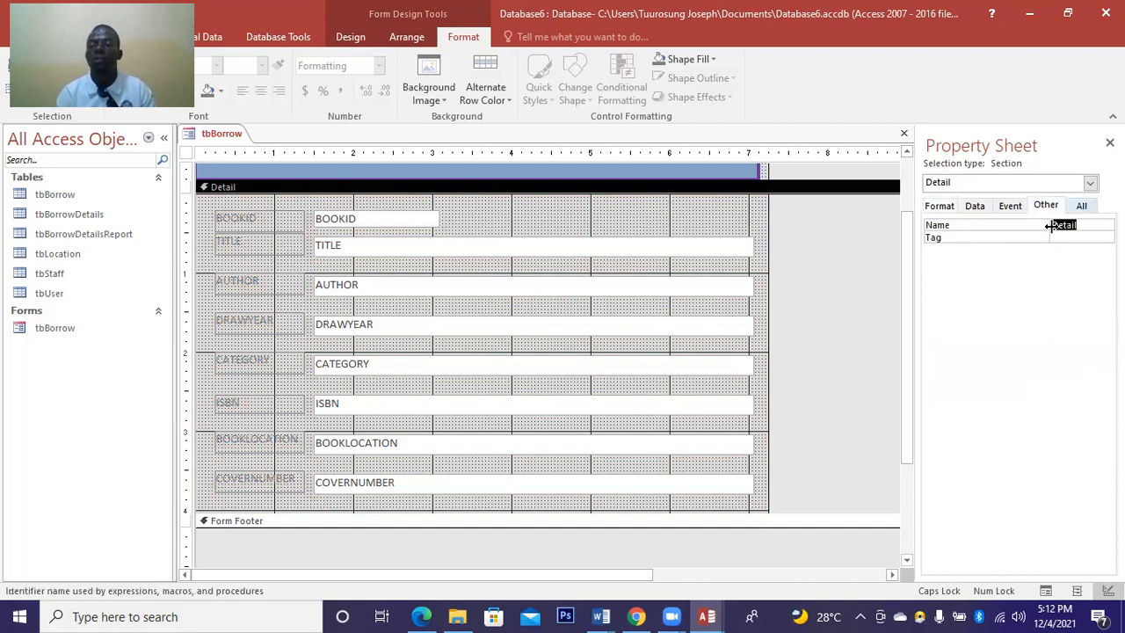
{"action": "left_click", "coordinate": [1082, 207]}
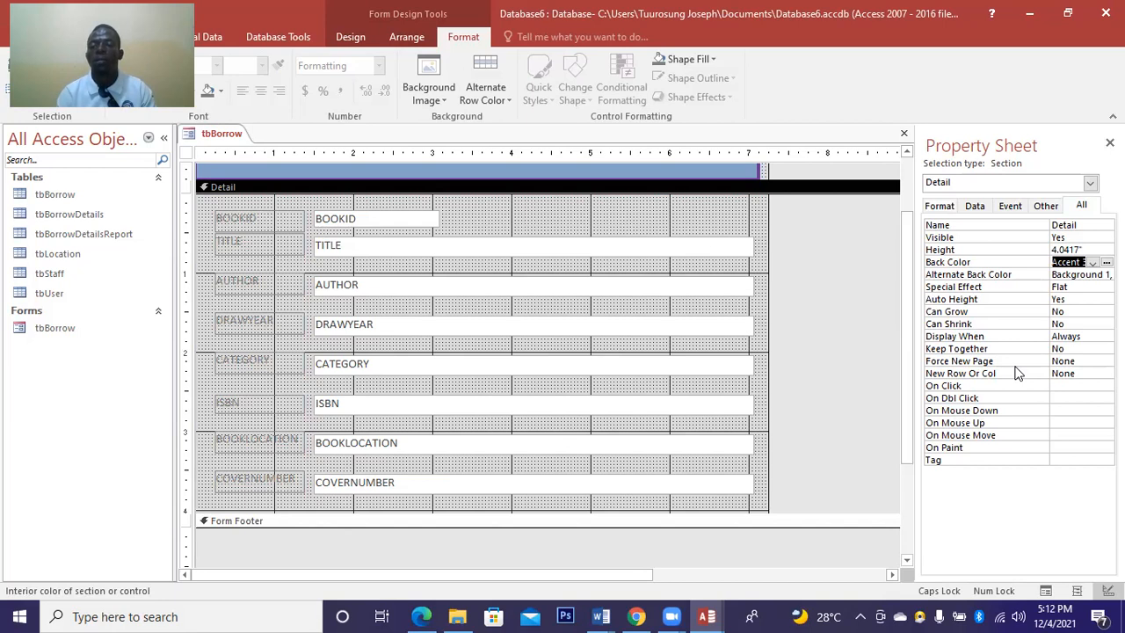
{"action": "left_click", "coordinate": [760, 230]}
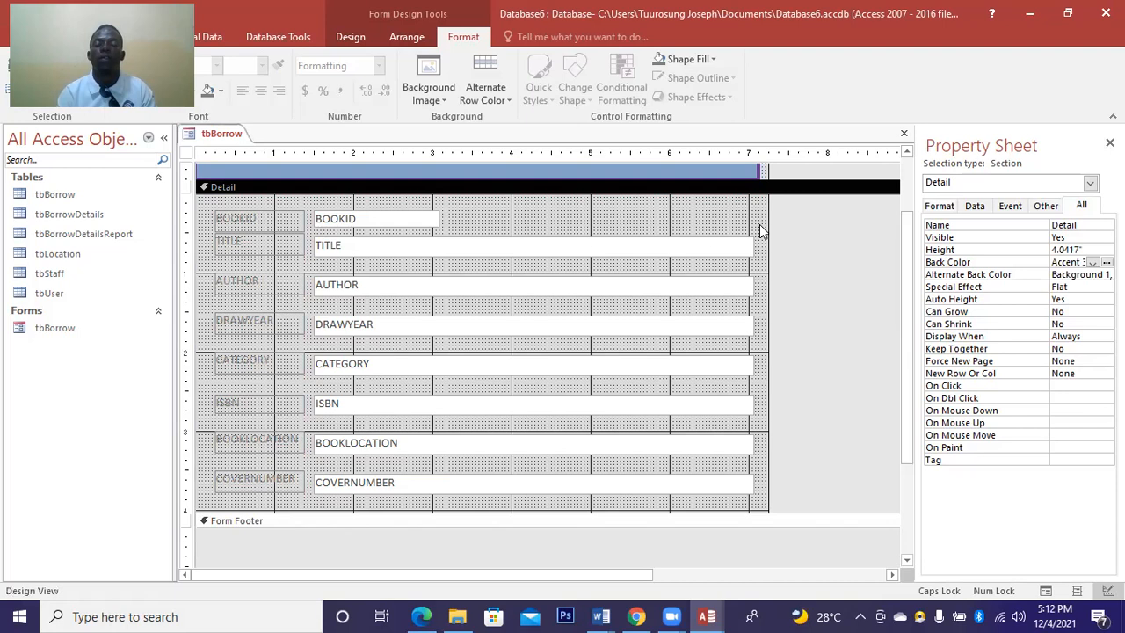
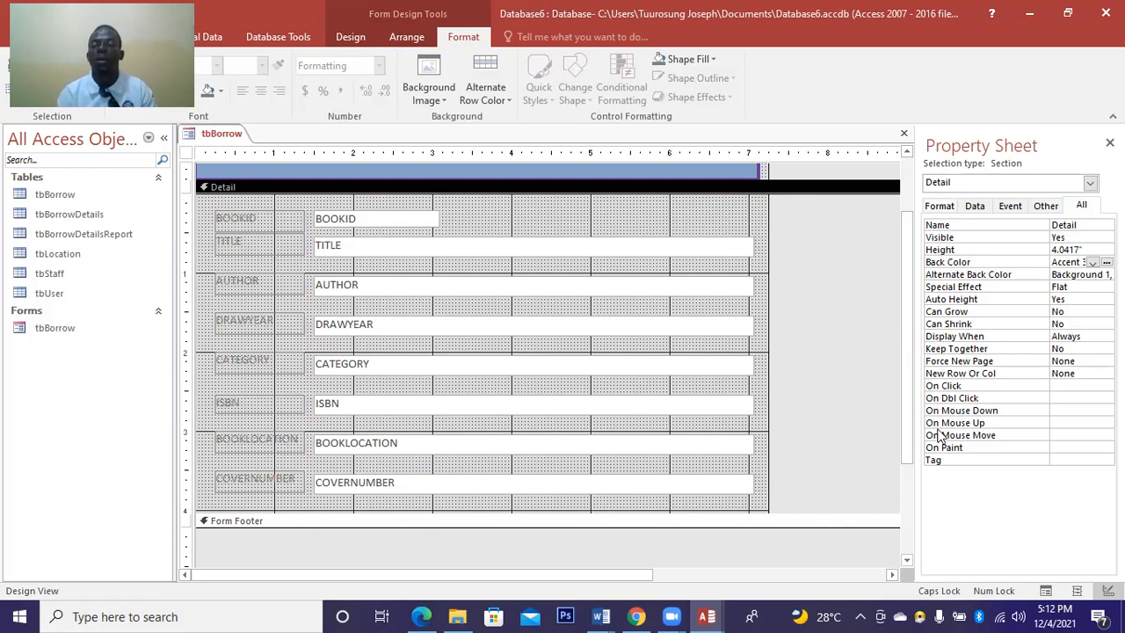
Change the Detail section's Special Effect from Flat to Raised in the Property Sheet's Format tab.
{"action": "left_click", "coordinate": [1042, 208]}
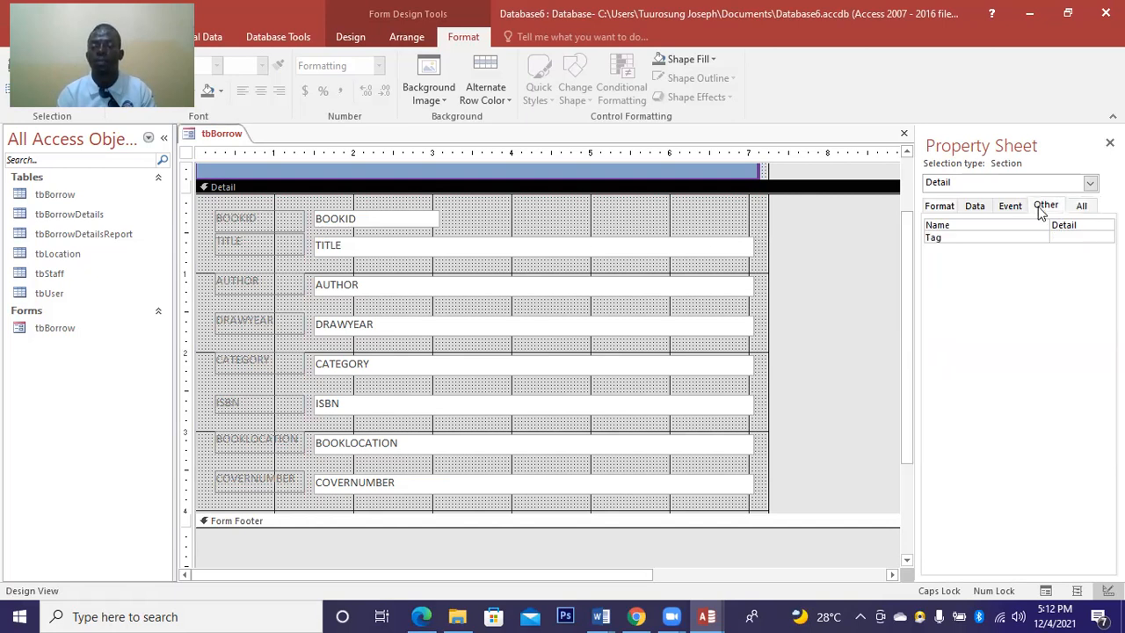
{"action": "left_click", "coordinate": [940, 206]}
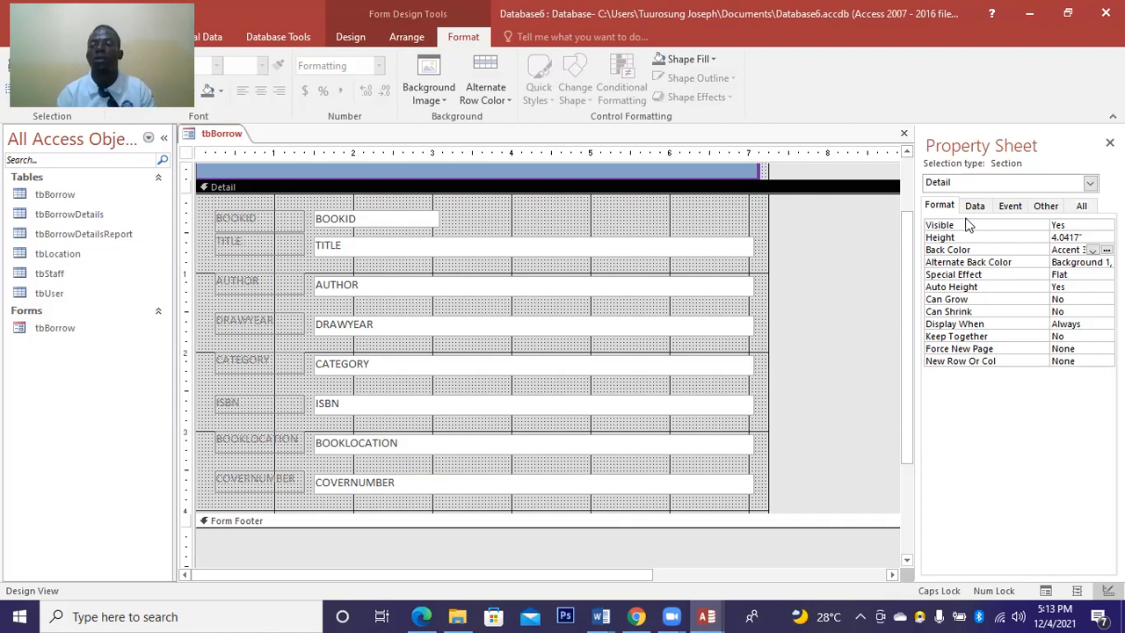
{"action": "left_click", "coordinate": [1097, 275]}
{"action": "left_click", "coordinate": [1106, 275]}
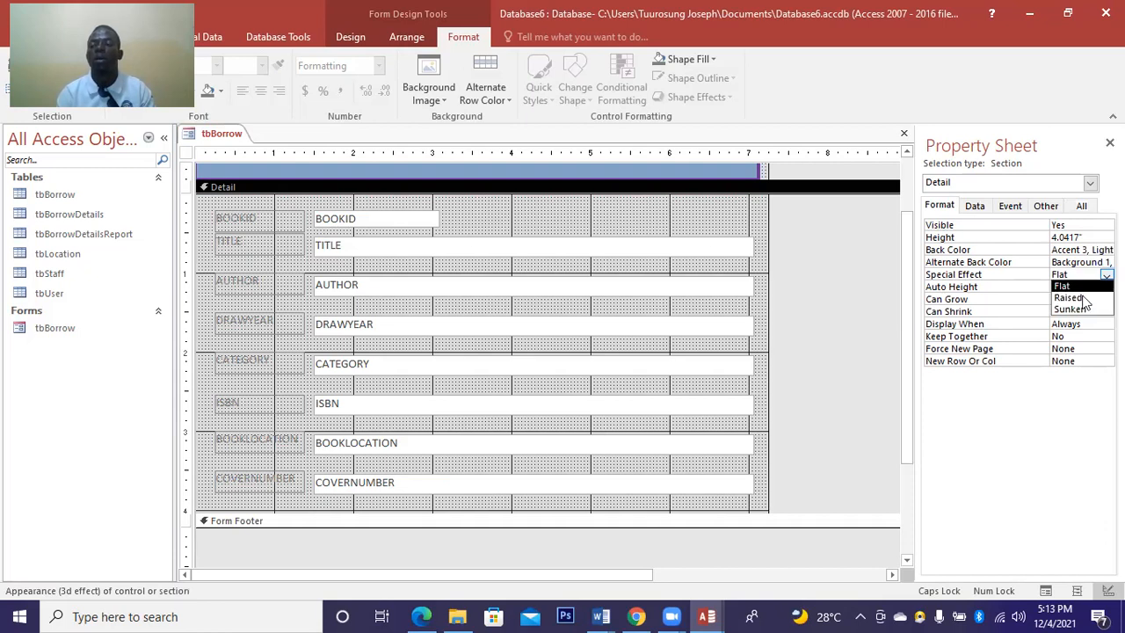
{"action": "left_click", "coordinate": [1083, 297]}
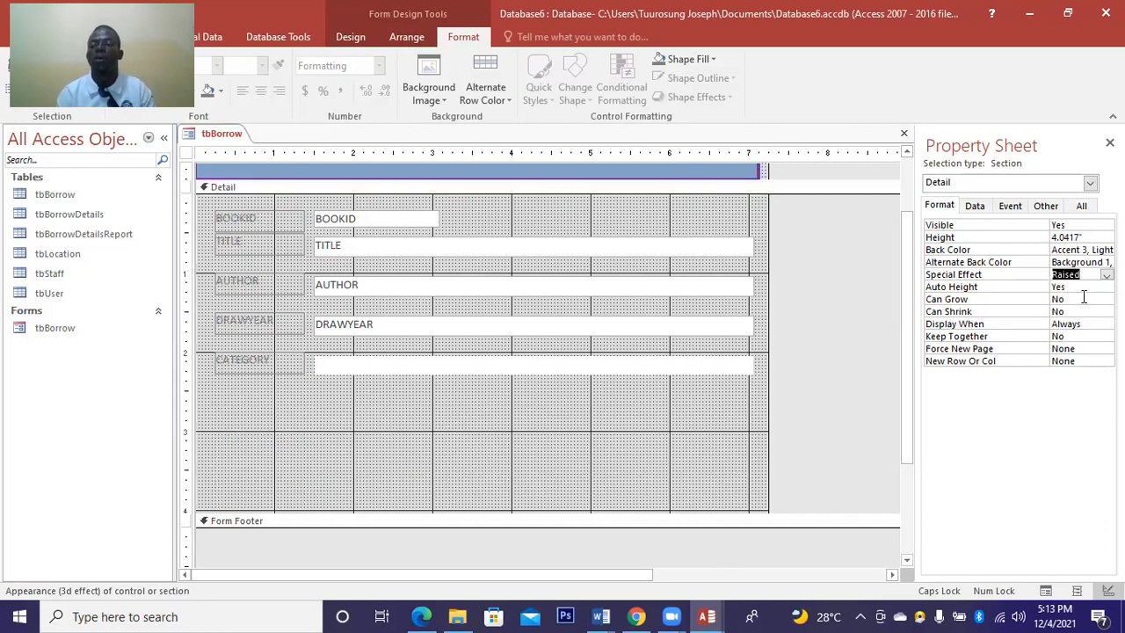
{"action": "left_click", "coordinate": [988, 288]}
{"action": "left_click", "coordinate": [968, 300]}
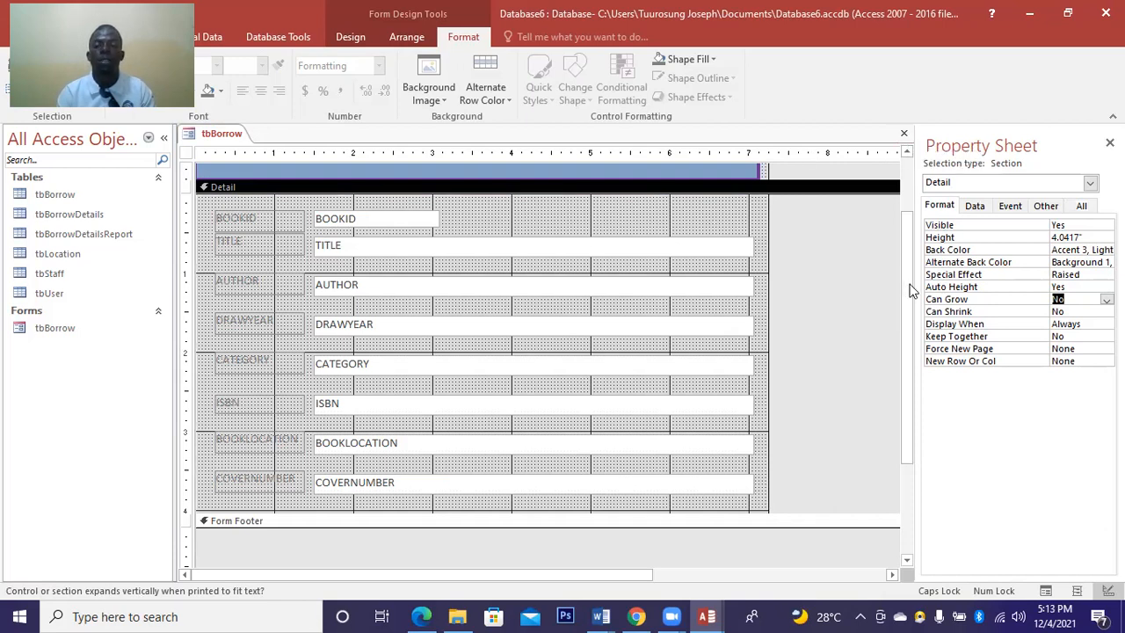
Drag the Detail section's bottom border down to about 4.33 inches, leaving space below COVERNUMBER.
{"action": "left_click_drag", "start_coordinate": [906, 250], "coordinate": [906, 224]}
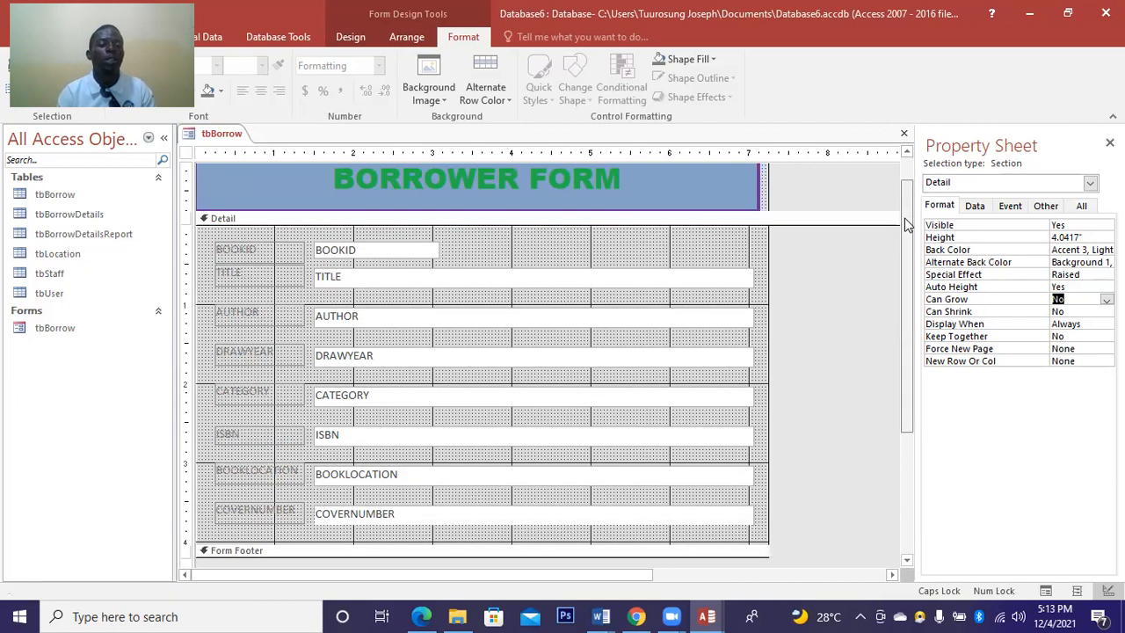
{"action": "scroll", "coordinate": [905, 224], "scroll_direction": "up", "scroll_amount": 1}
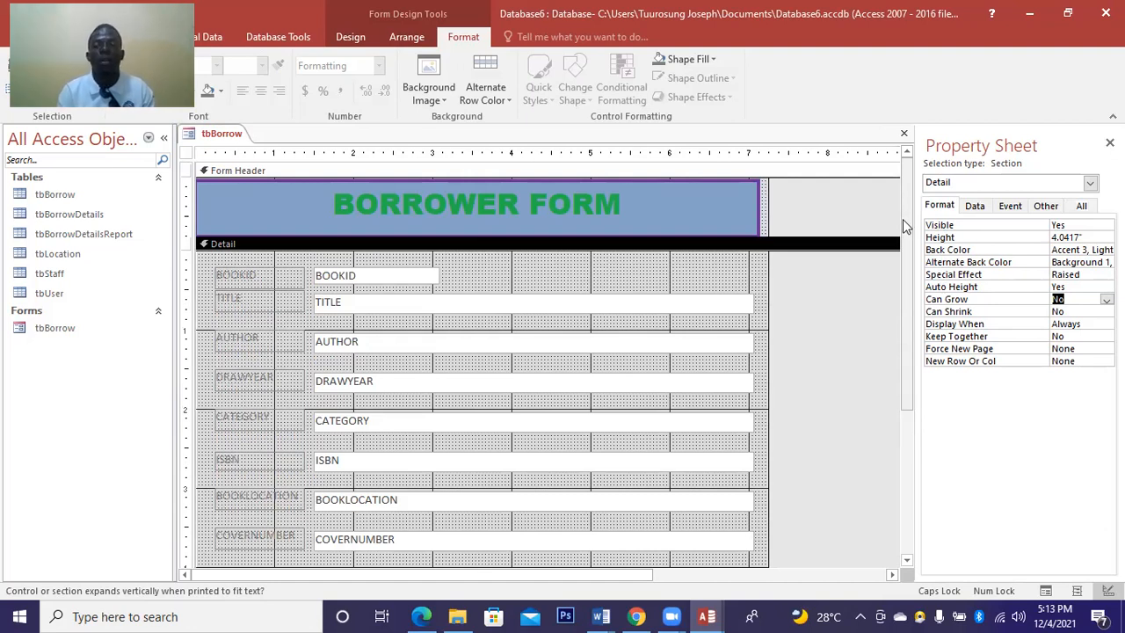
{"action": "left_click_drag", "start_coordinate": [906, 230], "coordinate": [906, 253]}
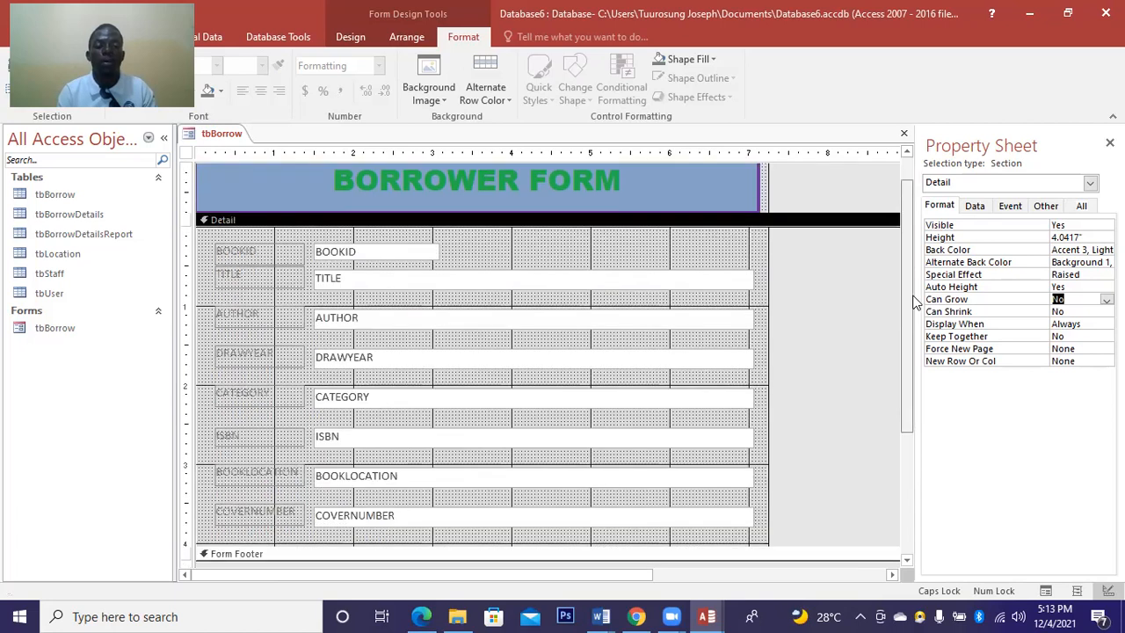
{"action": "left_click_drag", "start_coordinate": [913, 296], "coordinate": [913, 298]}
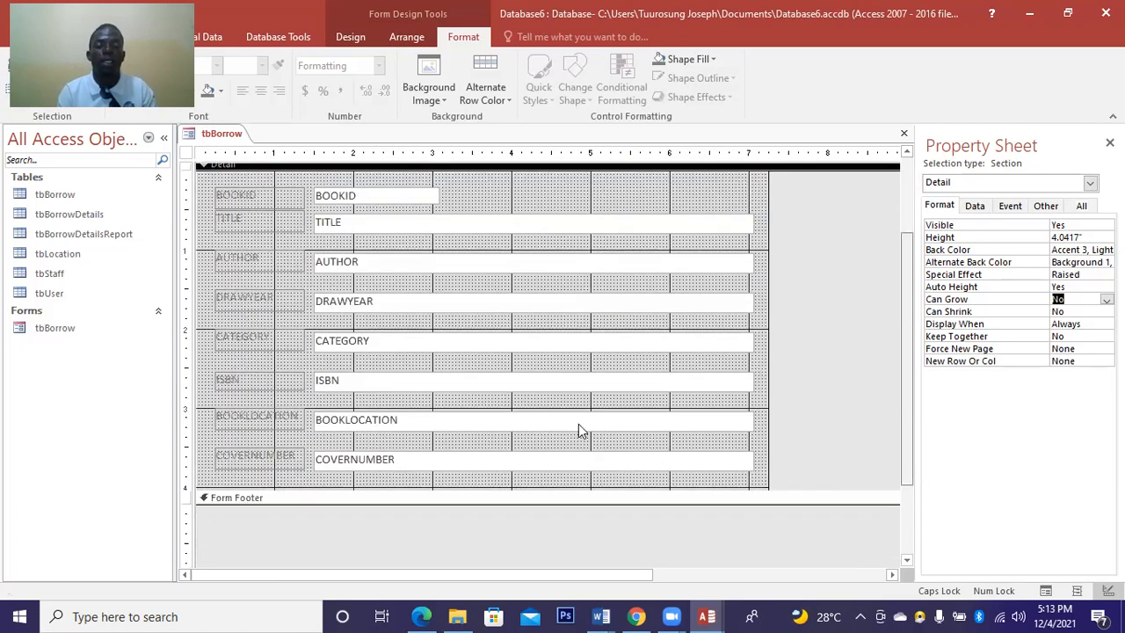
{"action": "left_click_drag", "start_coordinate": [537, 495], "coordinate": [536, 512]}
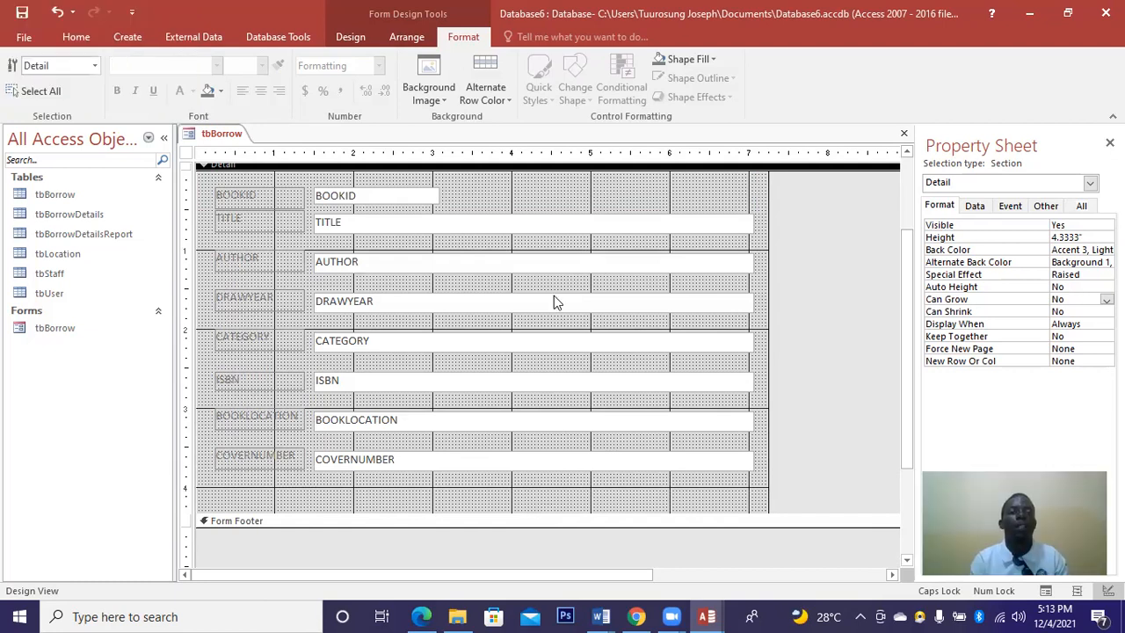
{"action": "left_click", "coordinate": [350, 38]}
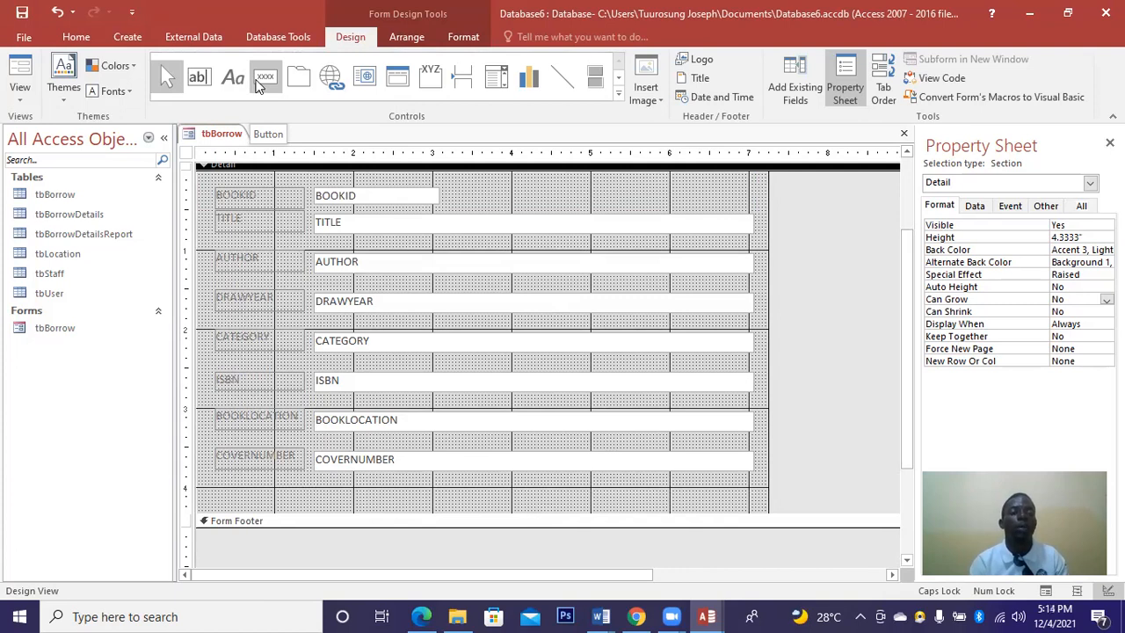
Draw a command button below COVERNUMBER and give it the Record Operations Undo Record action.
{"action": "left_click", "coordinate": [260, 83]}
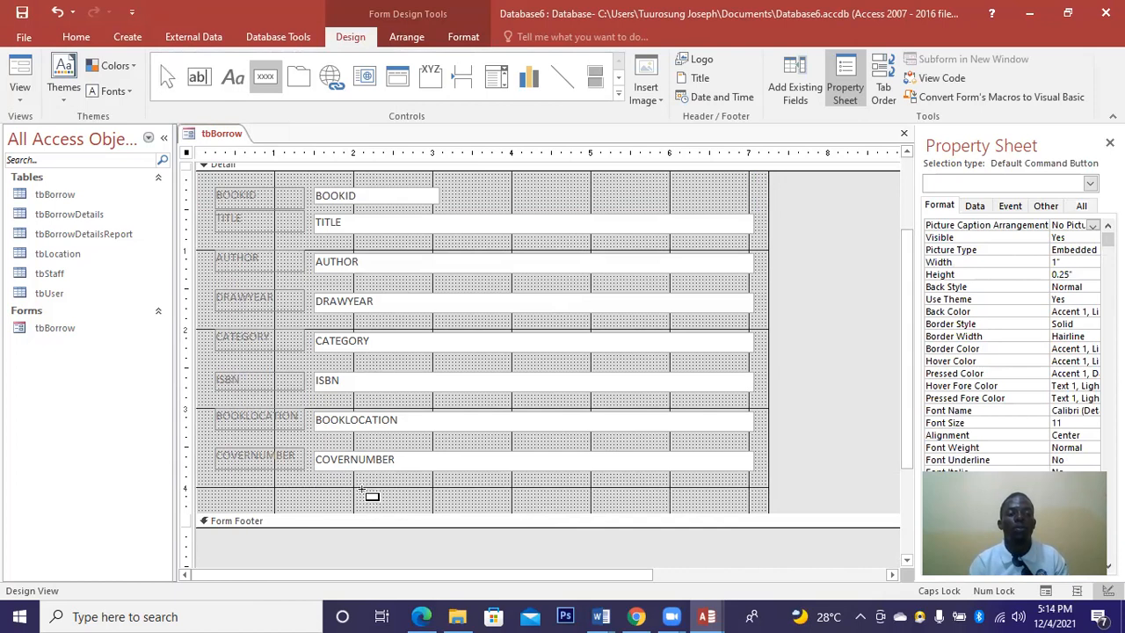
{"action": "left_click_drag", "start_coordinate": [362, 488], "coordinate": [469, 503]}
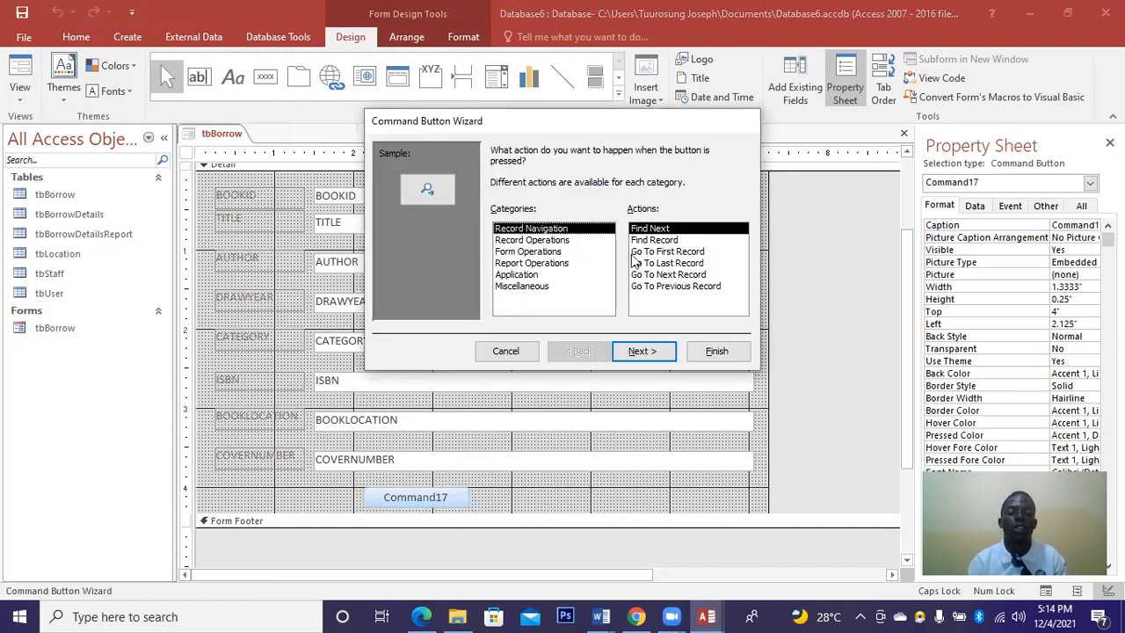
{"action": "left_click", "coordinate": [555, 241]}
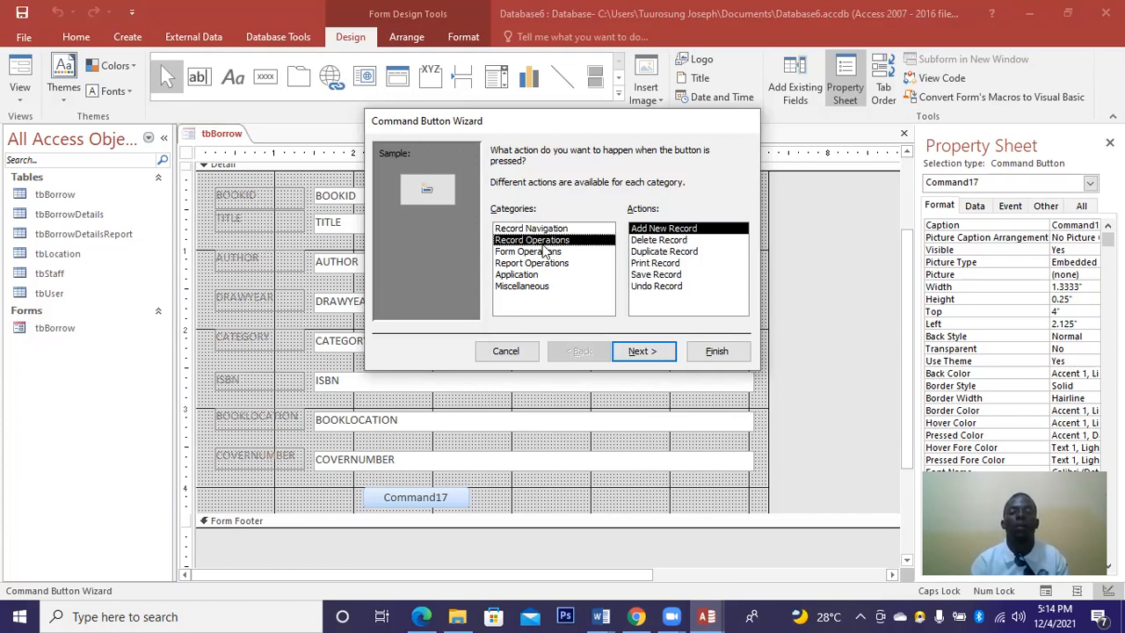
{"action": "key", "text": "Down"}
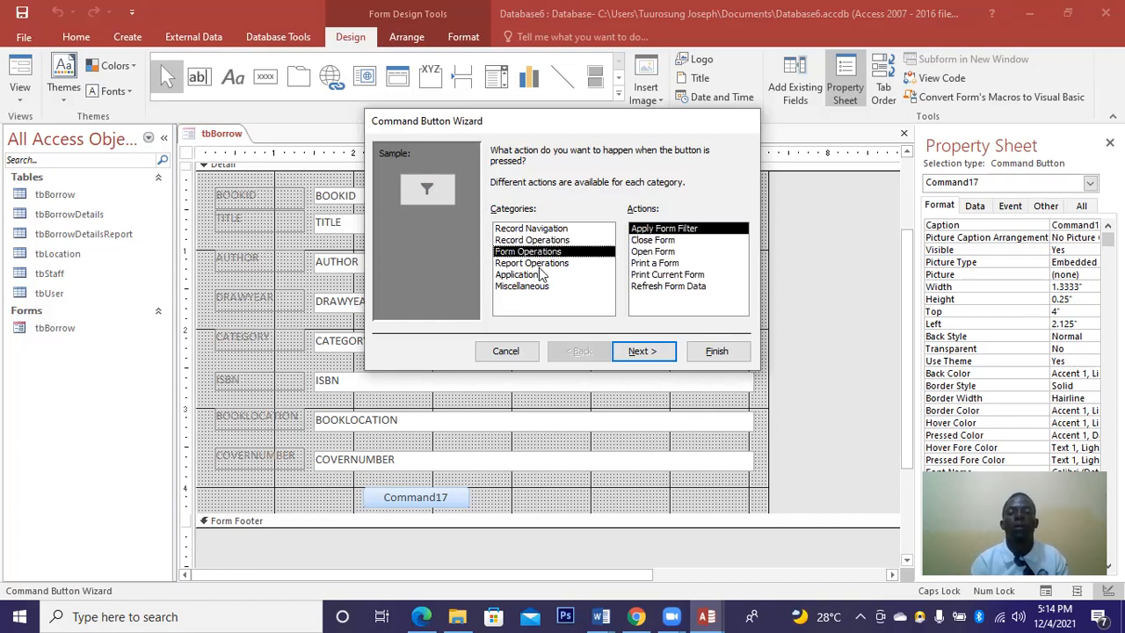
{"action": "left_click", "coordinate": [538, 264]}
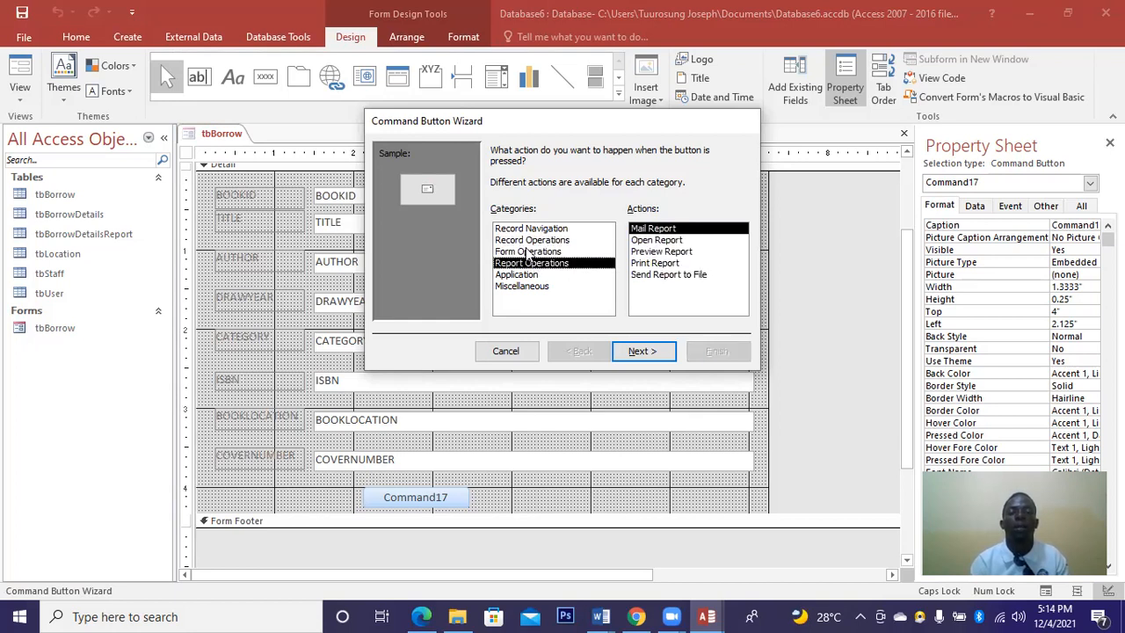
{"action": "left_click", "coordinate": [527, 253]}
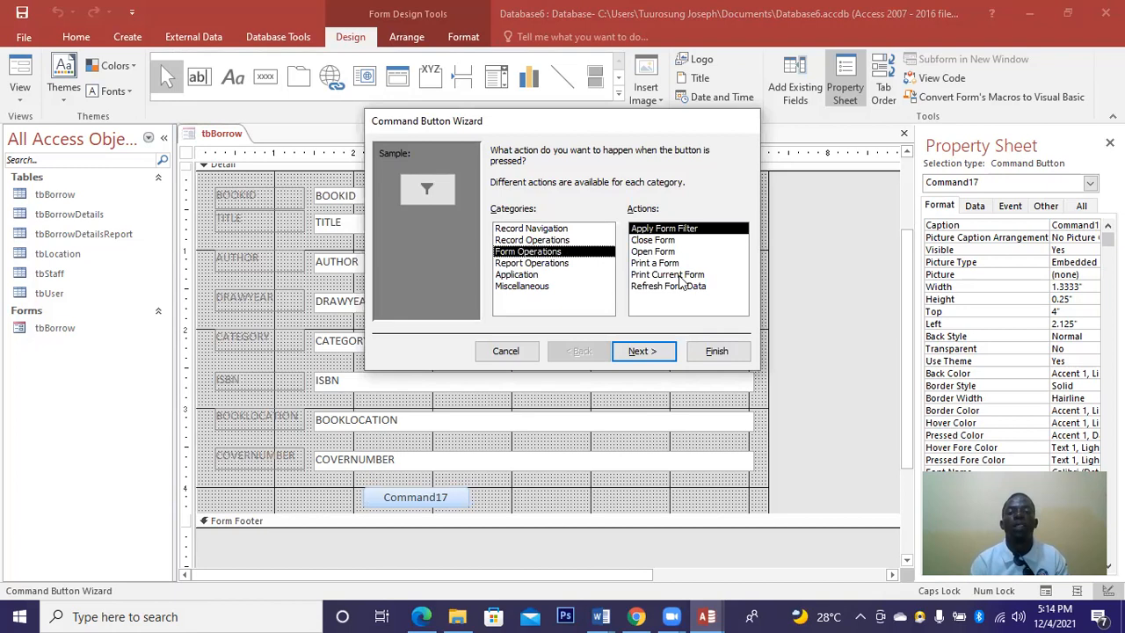
{"action": "key", "text": "Up"}
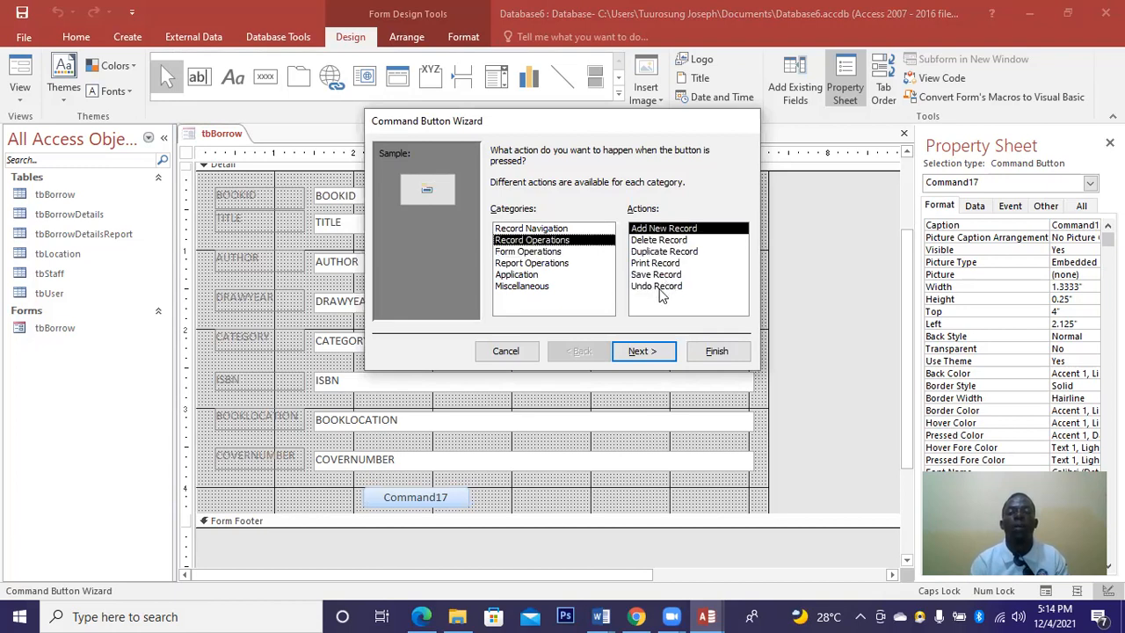
{"action": "left_click", "coordinate": [659, 287]}
Caption the button 'EDIT', finish the wizard, and widen it to 0.875 inches.
{"action": "left_click", "coordinate": [642, 351]}
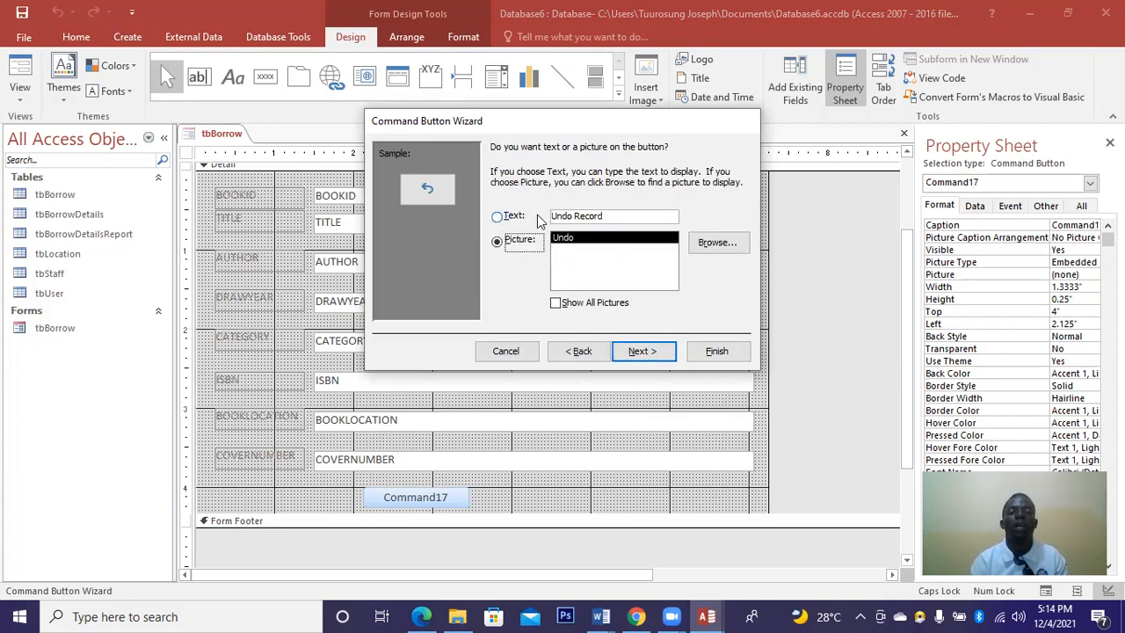
{"action": "left_click", "coordinate": [538, 218]}
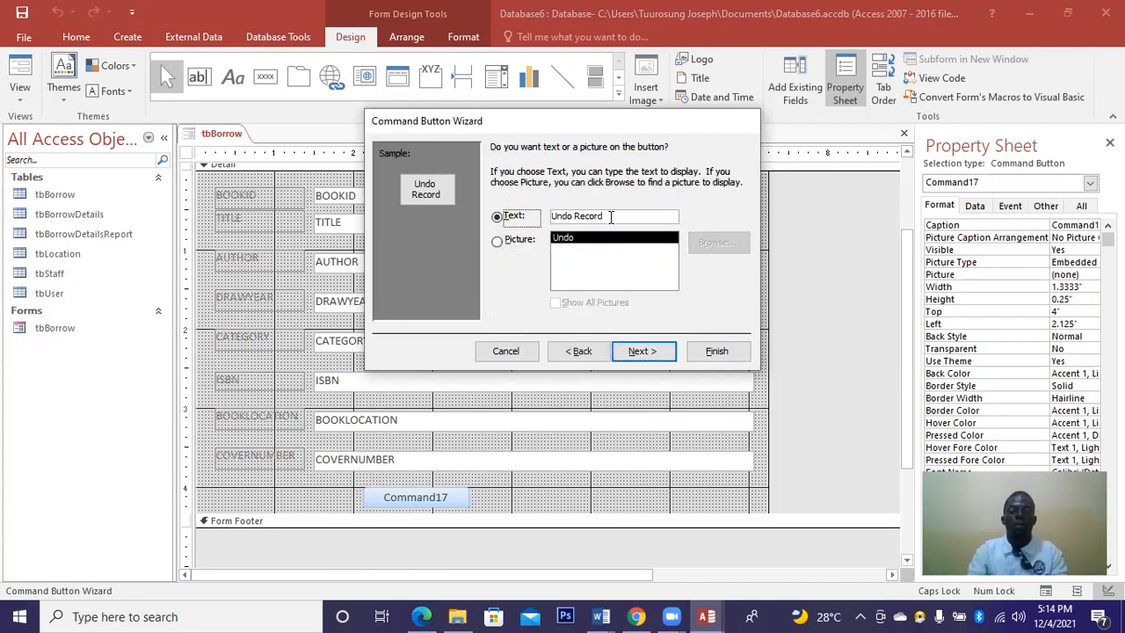
{"action": "left_click", "coordinate": [610, 217]}
{"action": "key", "text": "BackSpace"}
{"action": "key", "text": "BackSpace"}
{"action": "key", "text": "BackSpace"}
{"action": "key", "text": "BackSpace"}
{"action": "key", "text": "BackSpace"}
{"action": "key", "text": "BackSpace"}
{"action": "key", "text": "BackSpace"}
{"action": "key", "text": "BackSpace"}
{"action": "key", "text": "BackSpace"}
{"action": "key", "text": "BackSpace"}
{"action": "key", "text": "BackSpace"}
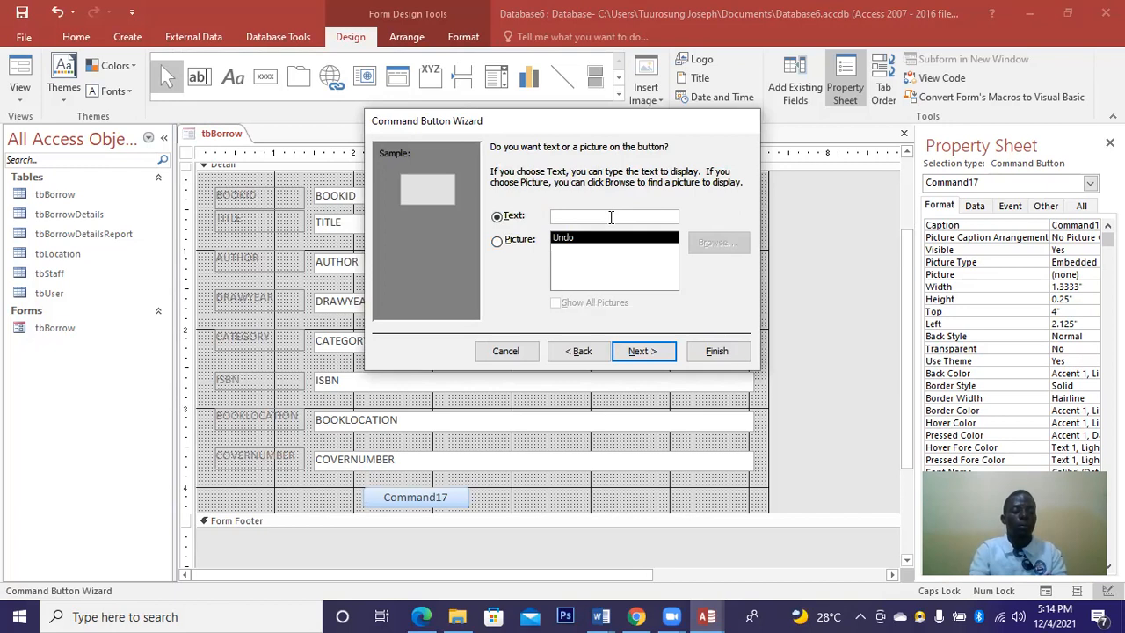
{"action": "type", "text": "EDIT"}
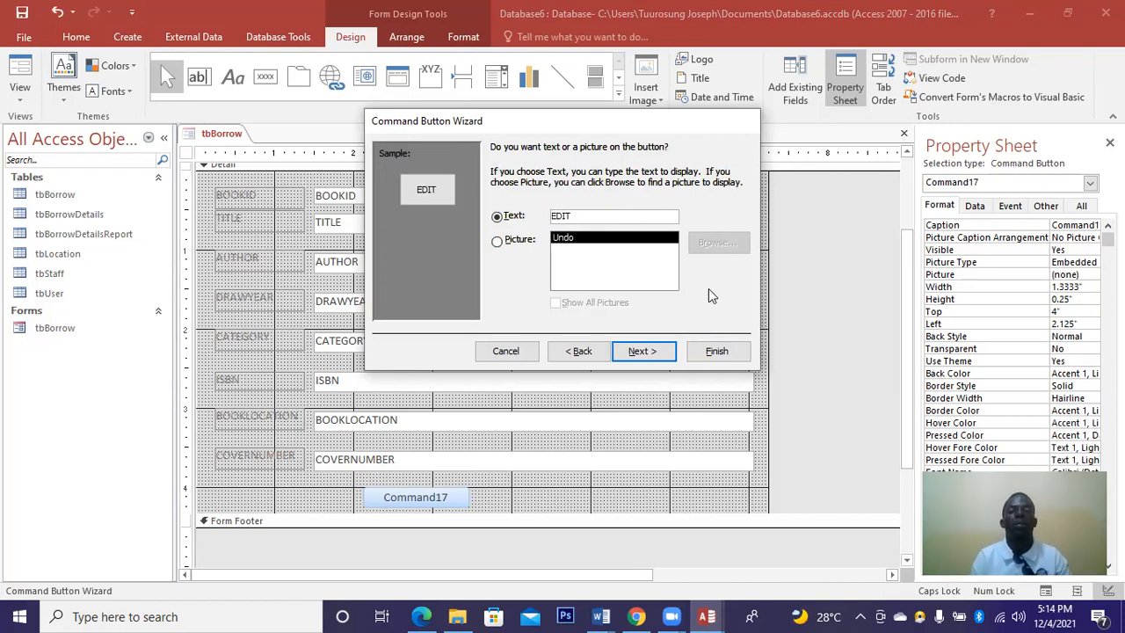
{"action": "left_click", "coordinate": [654, 351]}
{"action": "left_click", "coordinate": [716, 352]}
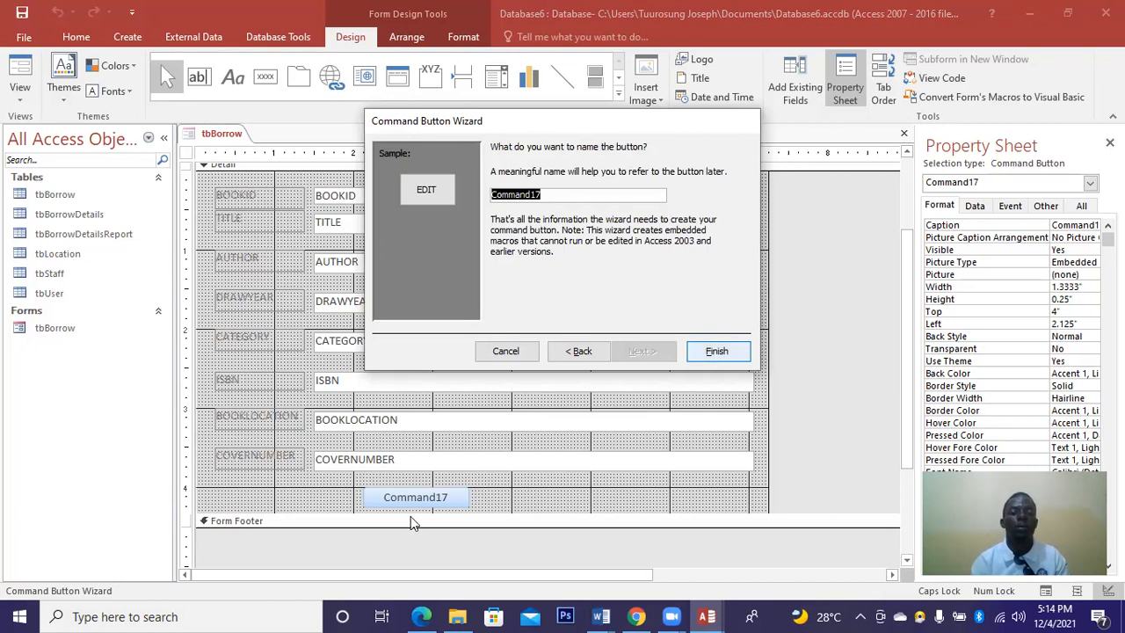
{"action": "left_click_drag", "start_coordinate": [408, 497], "coordinate": [432, 498]}
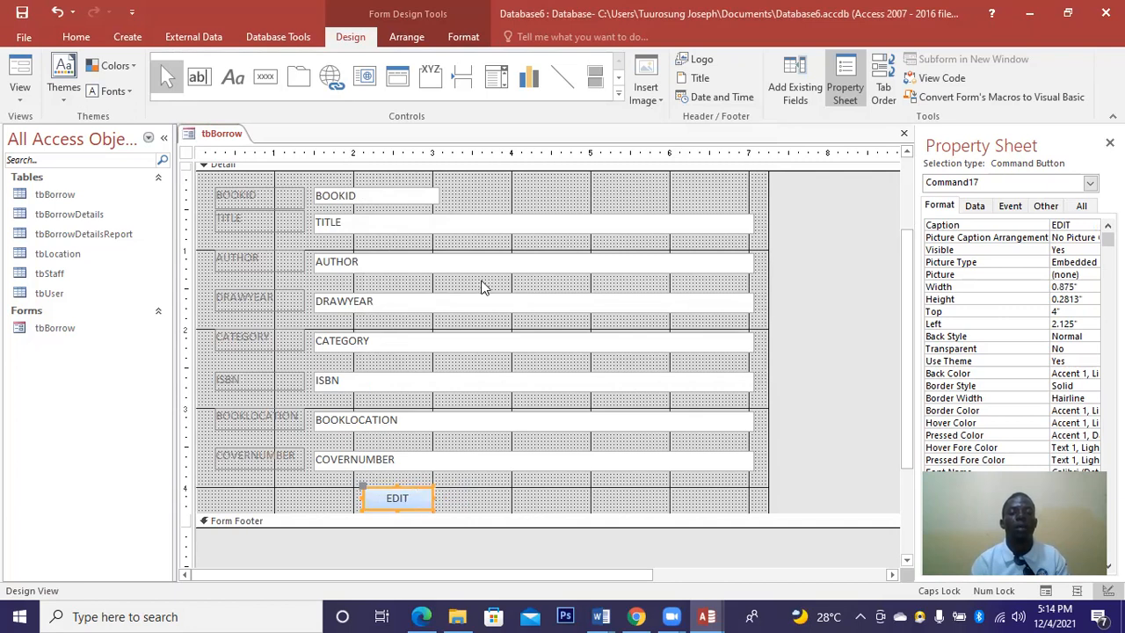
Give the EDIT button a bevel effect, dark orange fill and white text.
{"action": "left_click", "coordinate": [462, 36]}
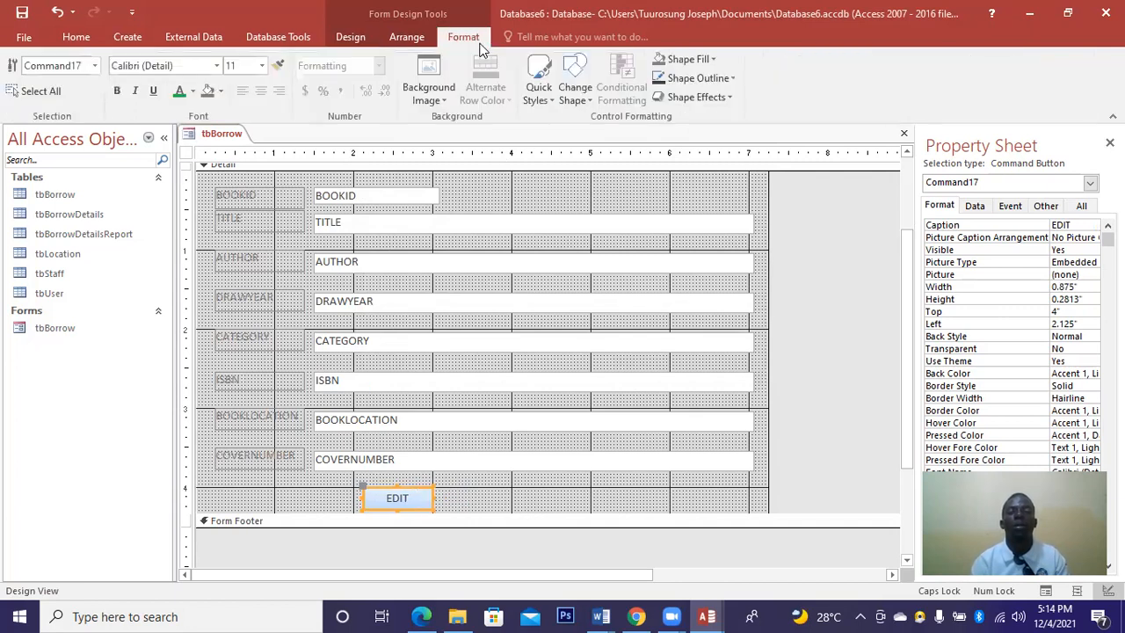
{"action": "left_click", "coordinate": [729, 97]}
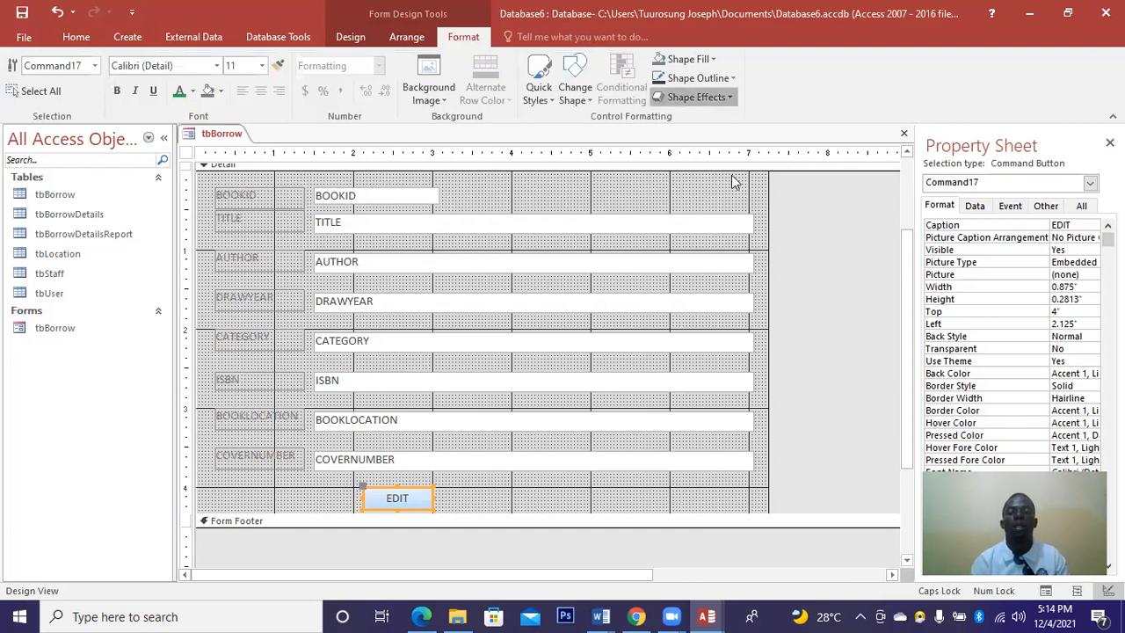
{"action": "mouse_move", "coordinate": [702, 234]}
{"action": "left_click", "coordinate": [786, 378]}
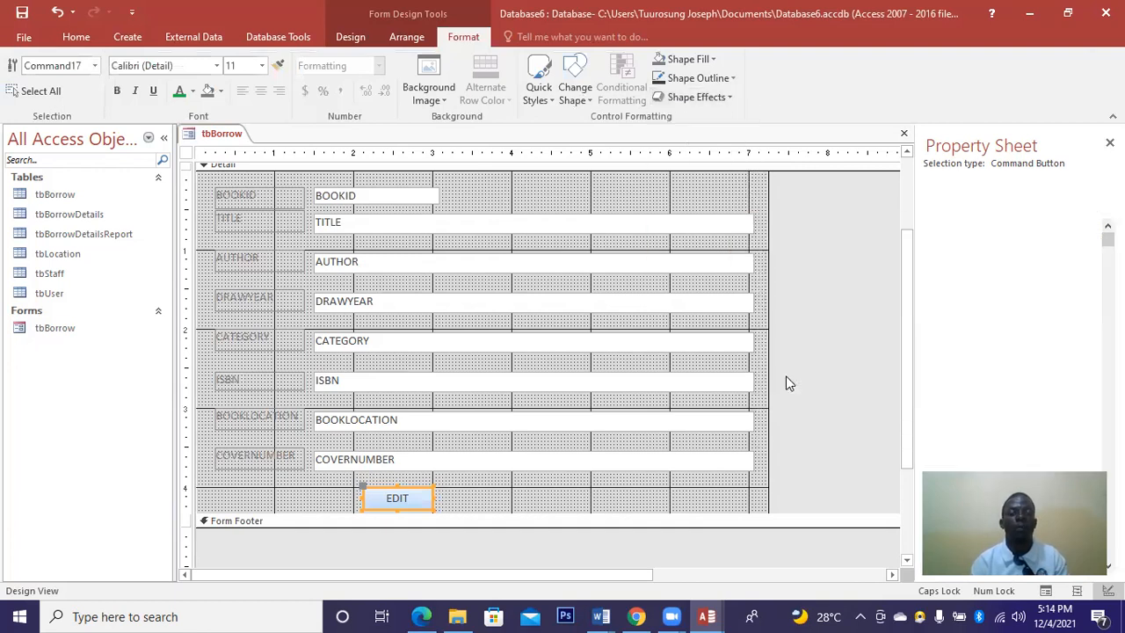
{"action": "left_click", "coordinate": [221, 94]}
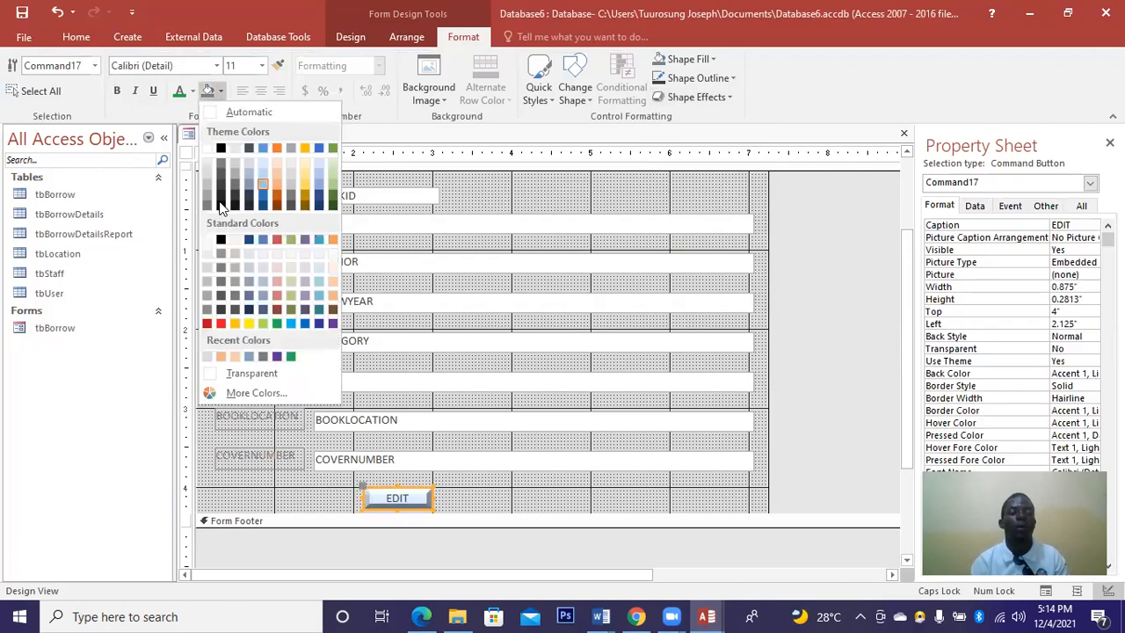
{"action": "left_click", "coordinate": [283, 201]}
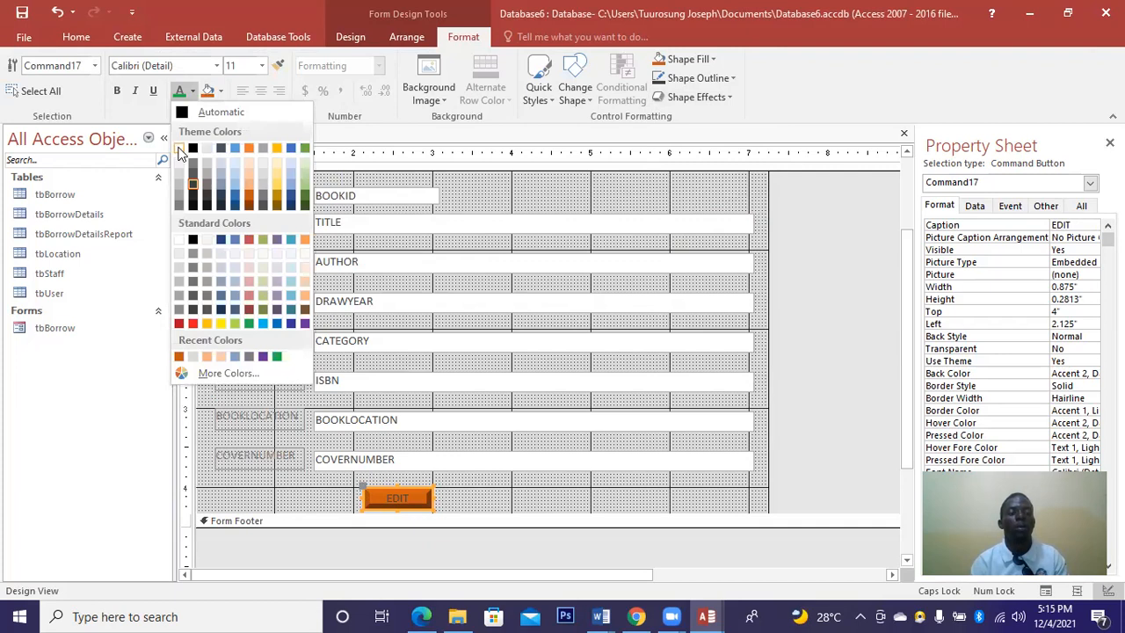
{"action": "left_click", "coordinate": [180, 151]}
Make the EDIT caption bold Arial Black and enlarge the button to about 1.04 by 0.36 inches.
{"action": "left_click", "coordinate": [117, 91]}
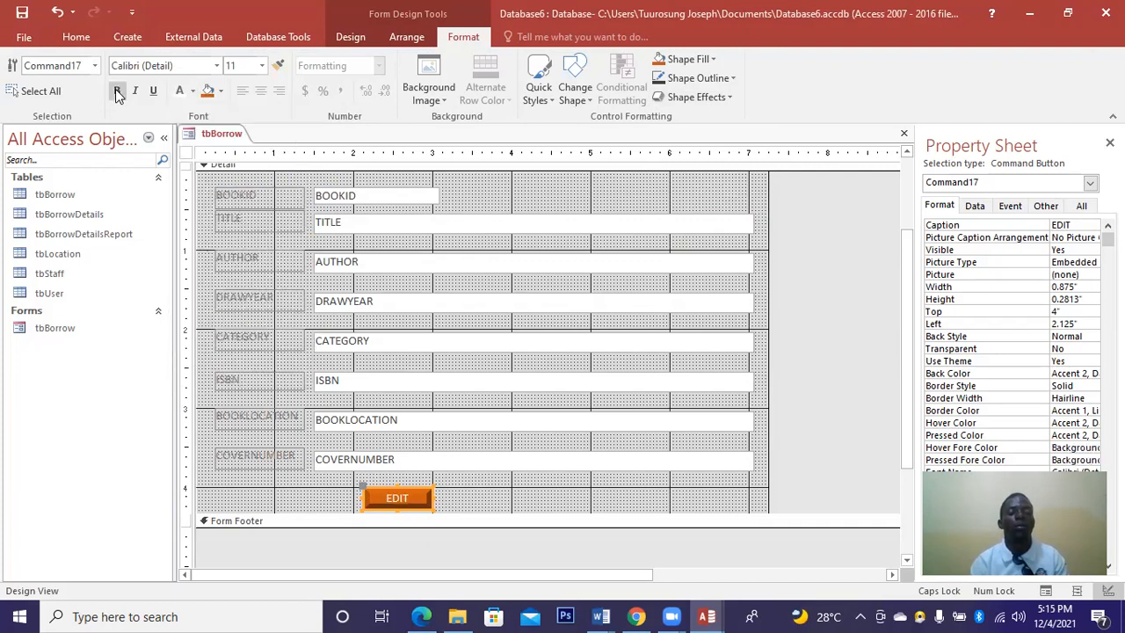
{"action": "left_click", "coordinate": [216, 66]}
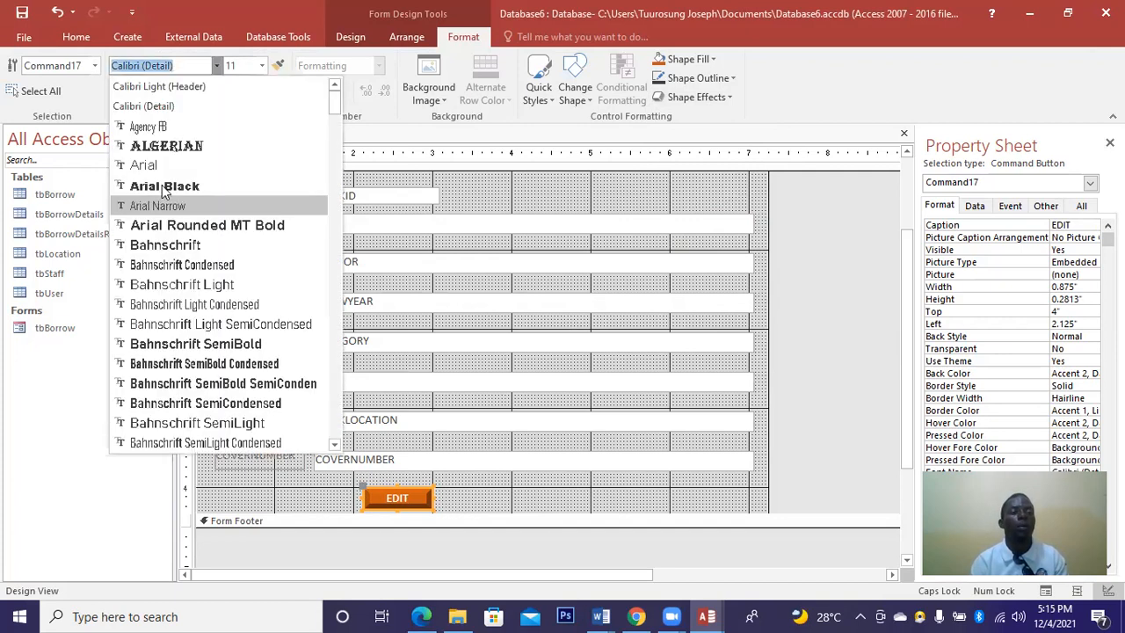
{"action": "left_click", "coordinate": [161, 185]}
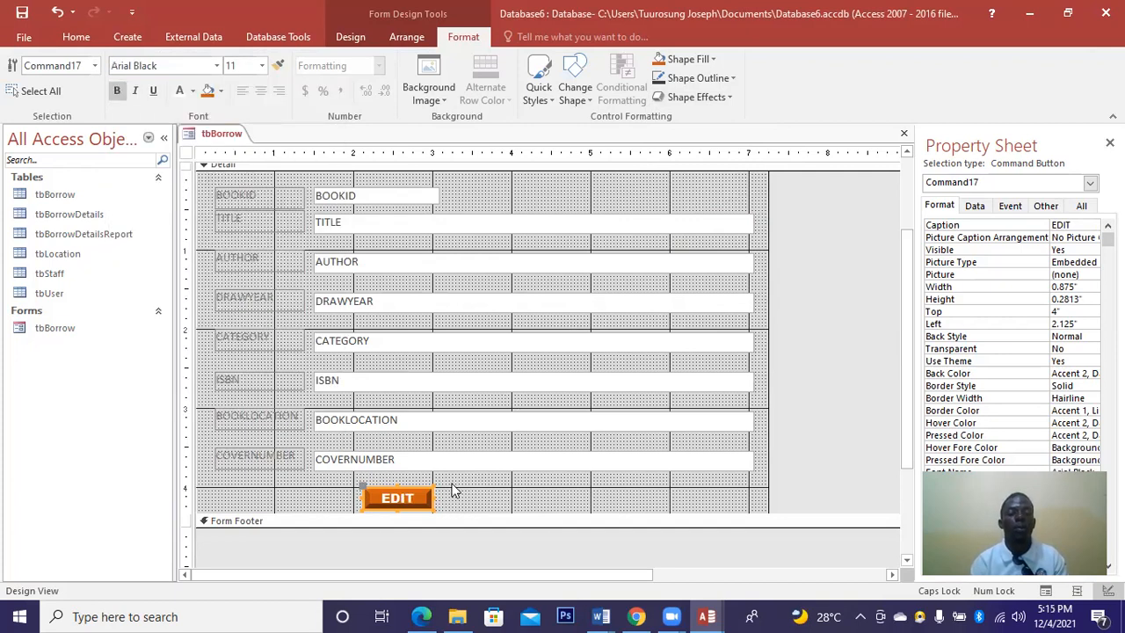
{"action": "left_click_drag", "start_coordinate": [433, 499], "coordinate": [403, 472]}
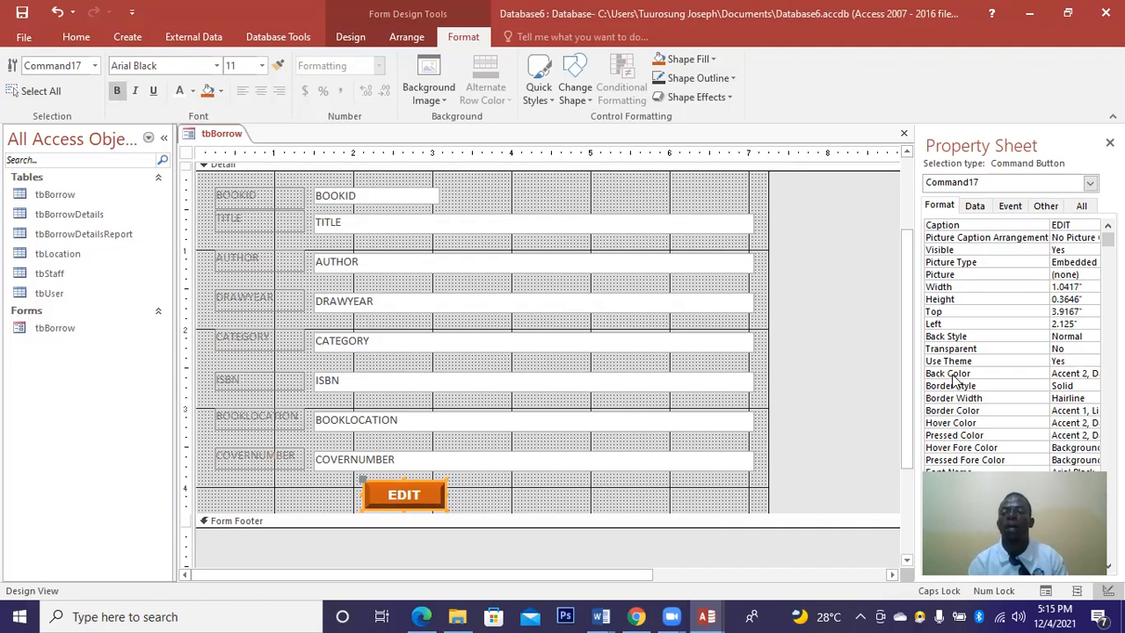
Set the EDIT button's Border Color to Background 1 and Border Width to 3 pt.
{"action": "left_click", "coordinate": [1092, 411]}
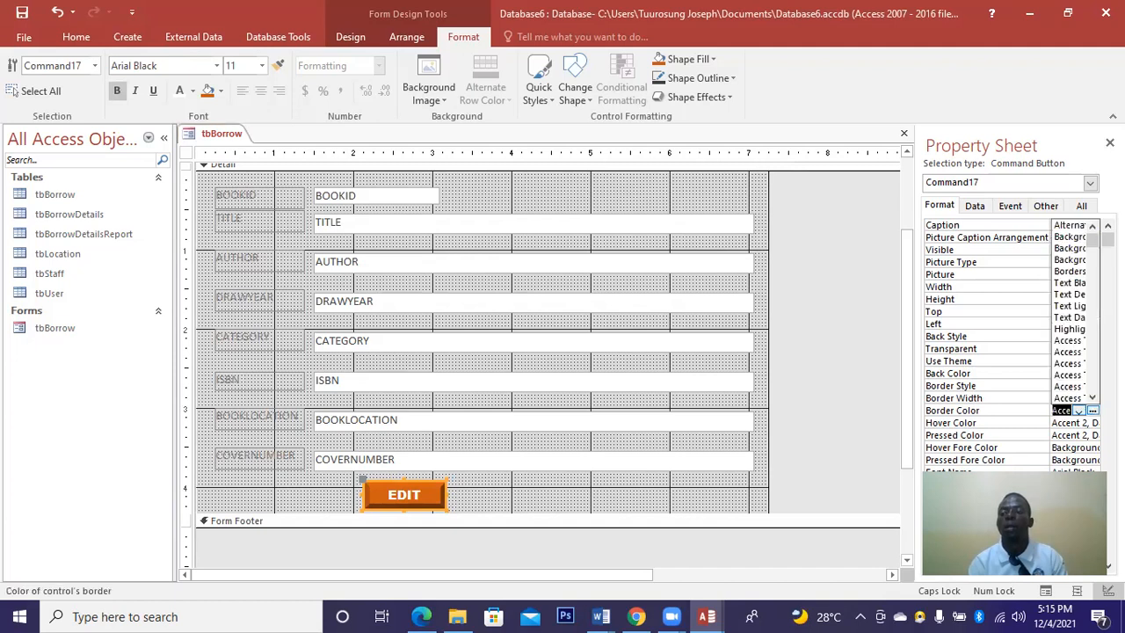
{"action": "left_click", "coordinate": [1093, 411]}
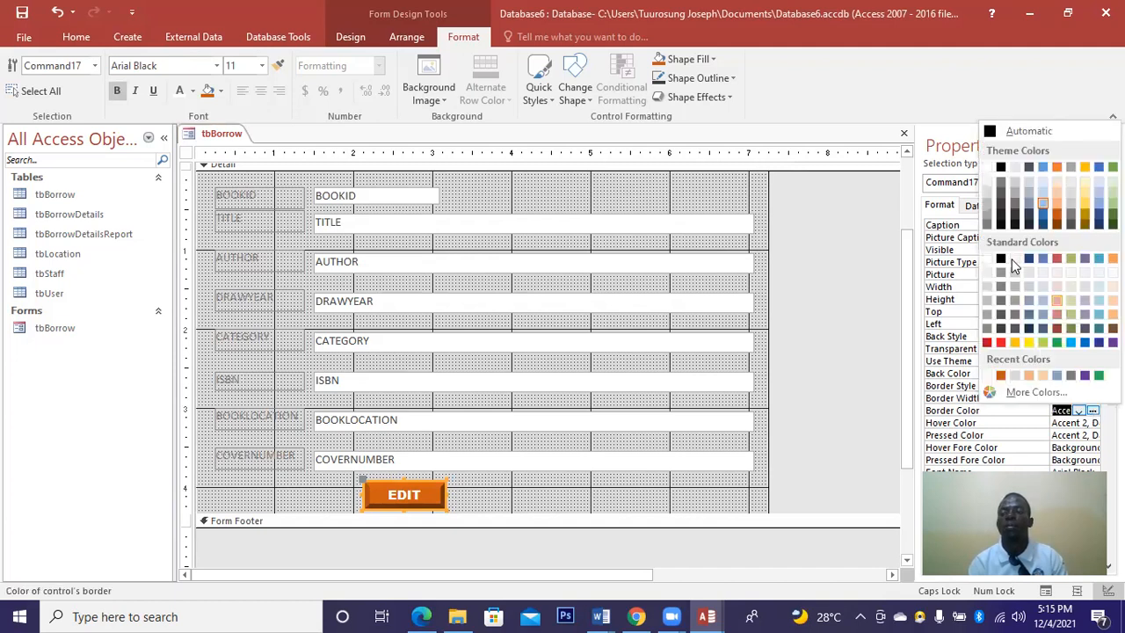
{"action": "left_click", "coordinate": [991, 167]}
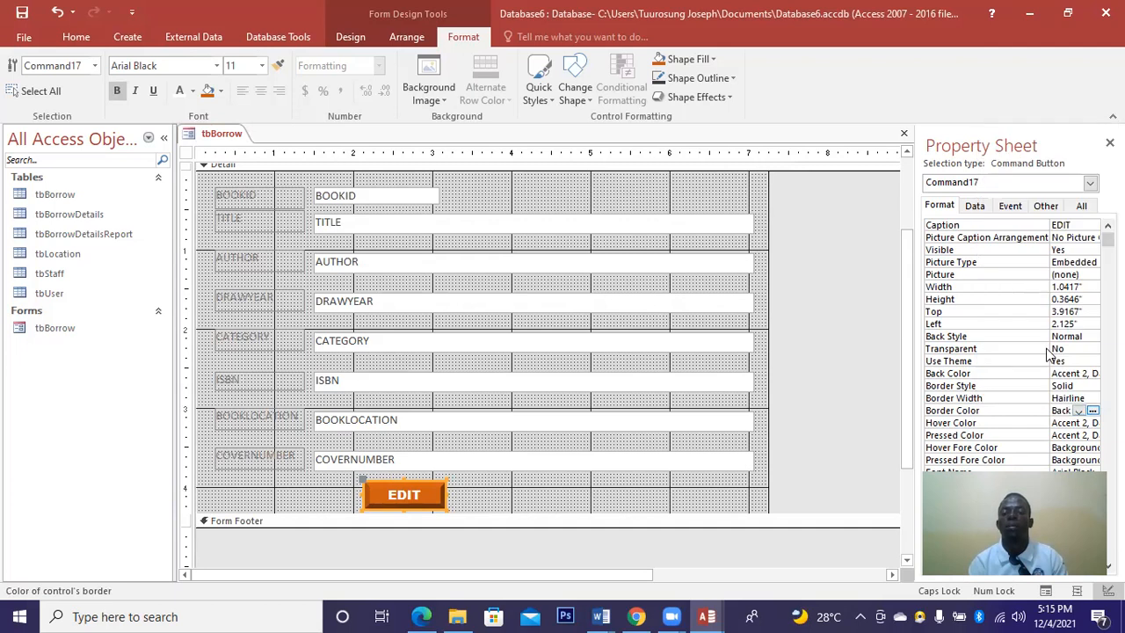
{"action": "left_click", "coordinate": [1092, 399]}
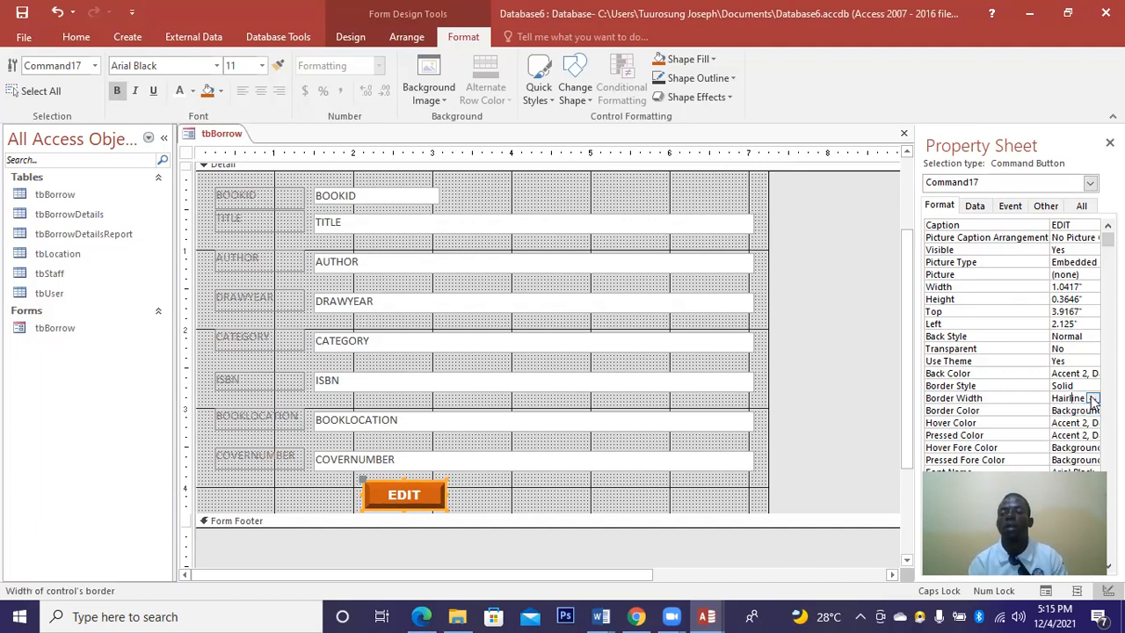
{"action": "left_click", "coordinate": [1092, 399]}
{"action": "left_click", "coordinate": [1068, 444]}
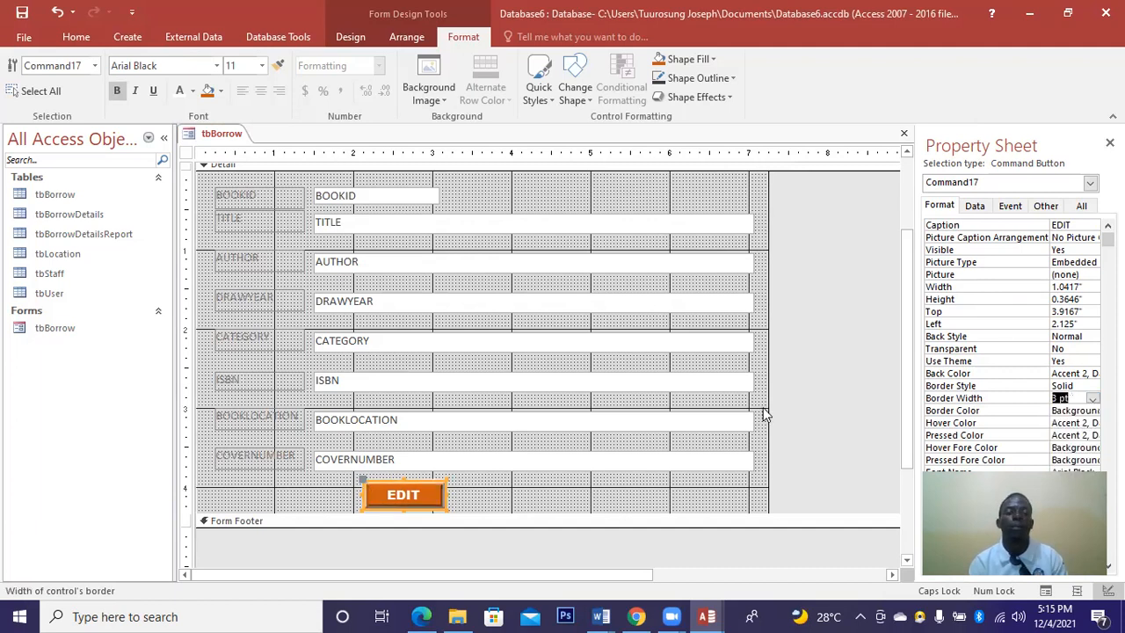
{"action": "left_click", "coordinate": [492, 489]}
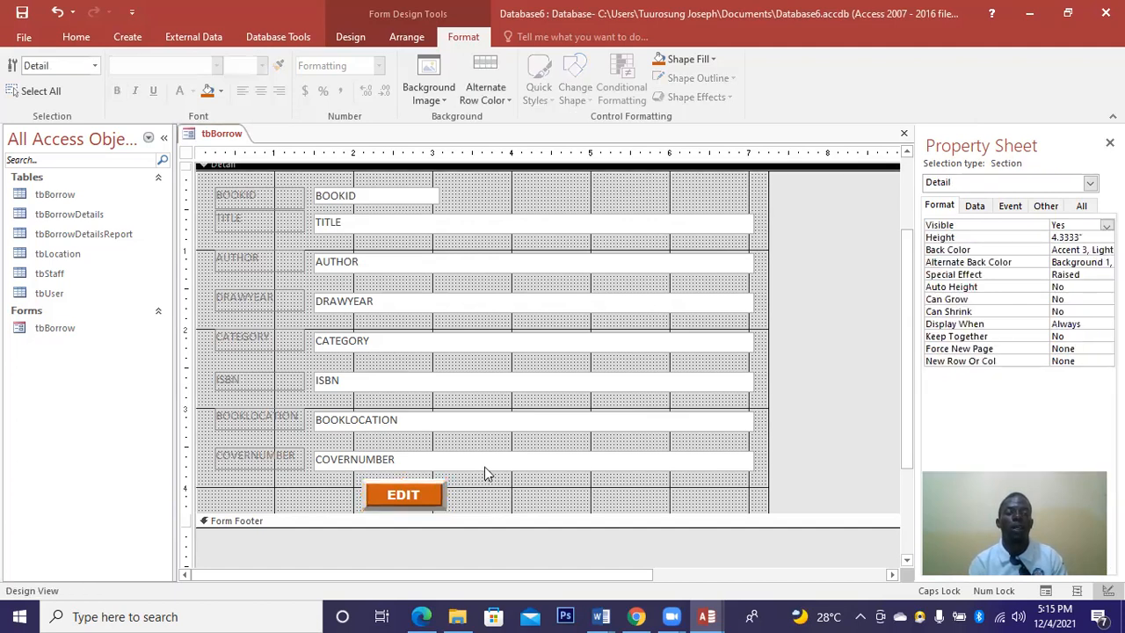
Draw a command button beside EDIT with the Record Operations Save Record action.
{"action": "left_click", "coordinate": [350, 37]}
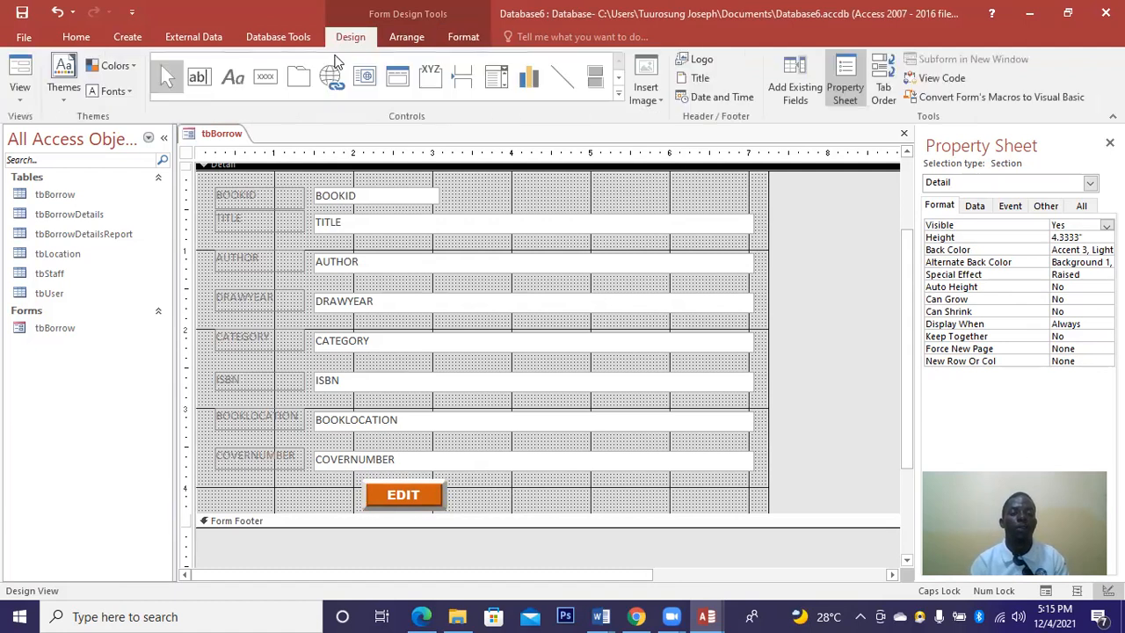
{"action": "left_click", "coordinate": [263, 76]}
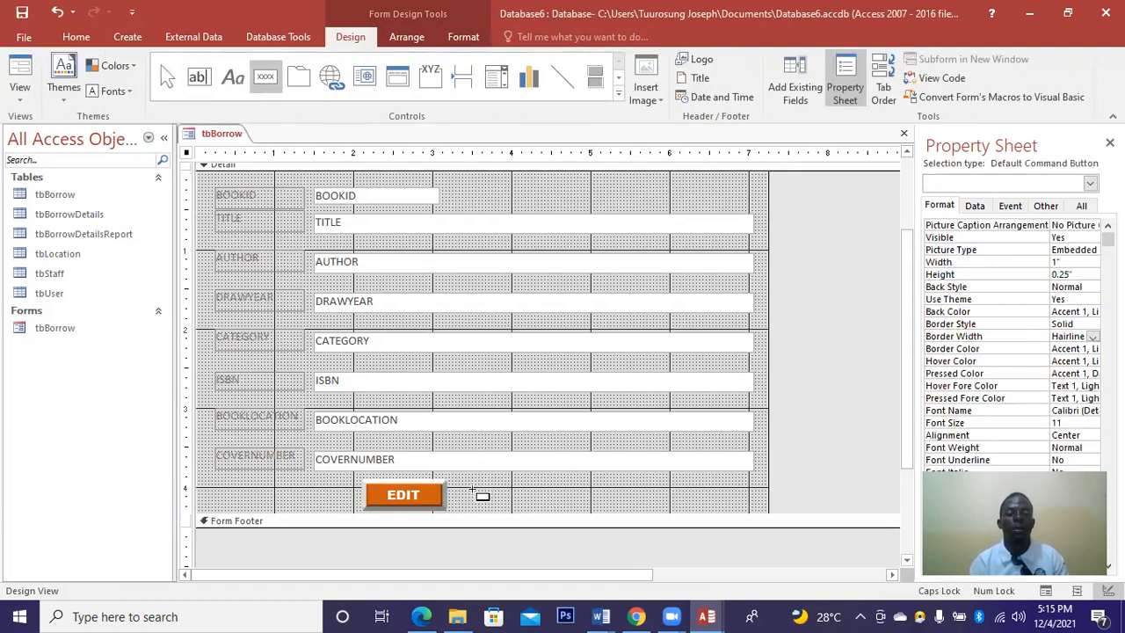
{"action": "left_click_drag", "start_coordinate": [472, 492], "coordinate": [547, 509]}
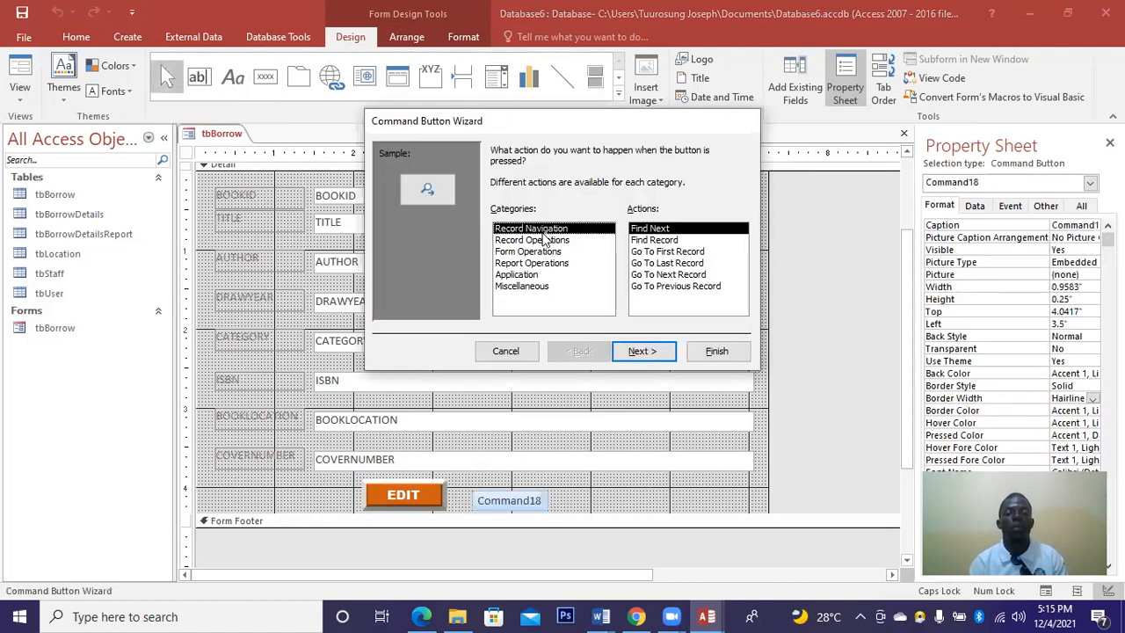
{"action": "left_click", "coordinate": [543, 240]}
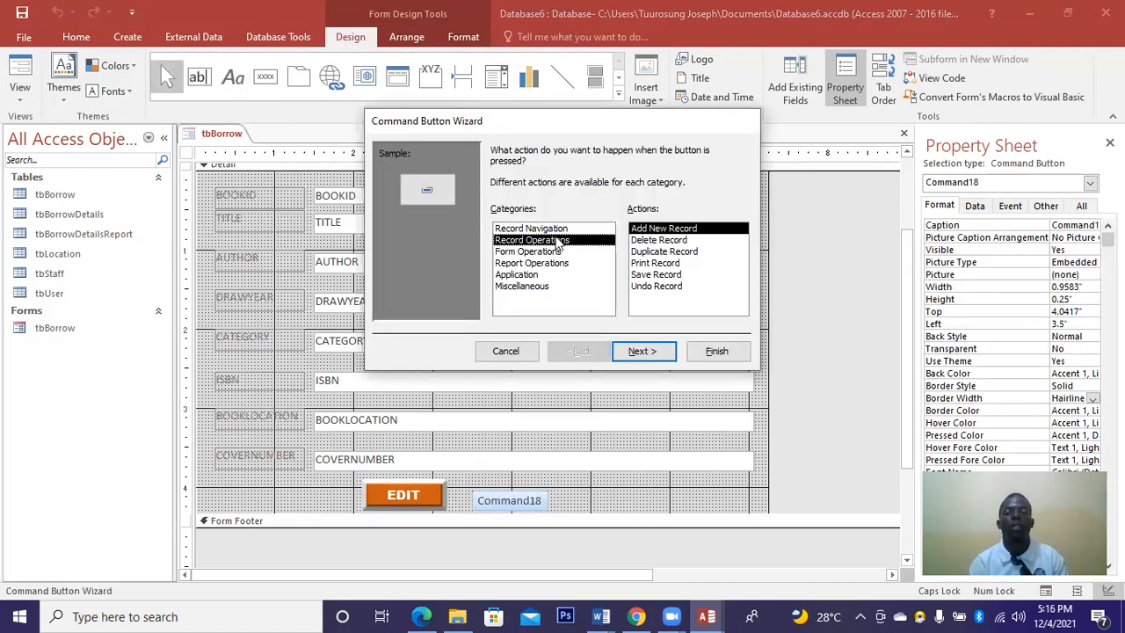
{"action": "left_click", "coordinate": [651, 275]}
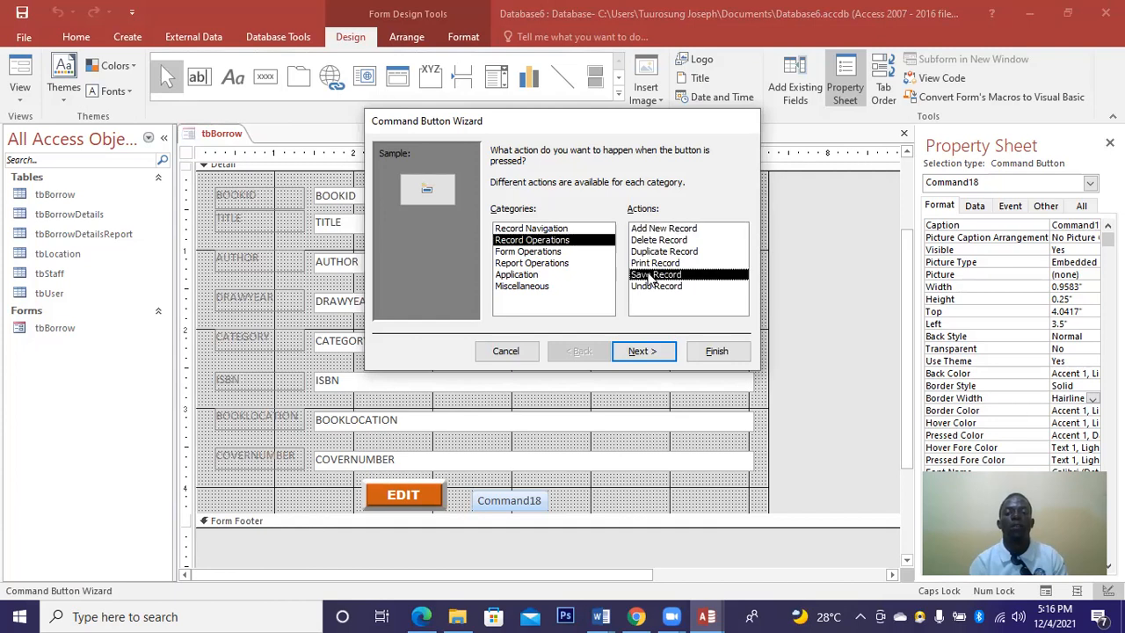
{"action": "left_click", "coordinate": [640, 351]}
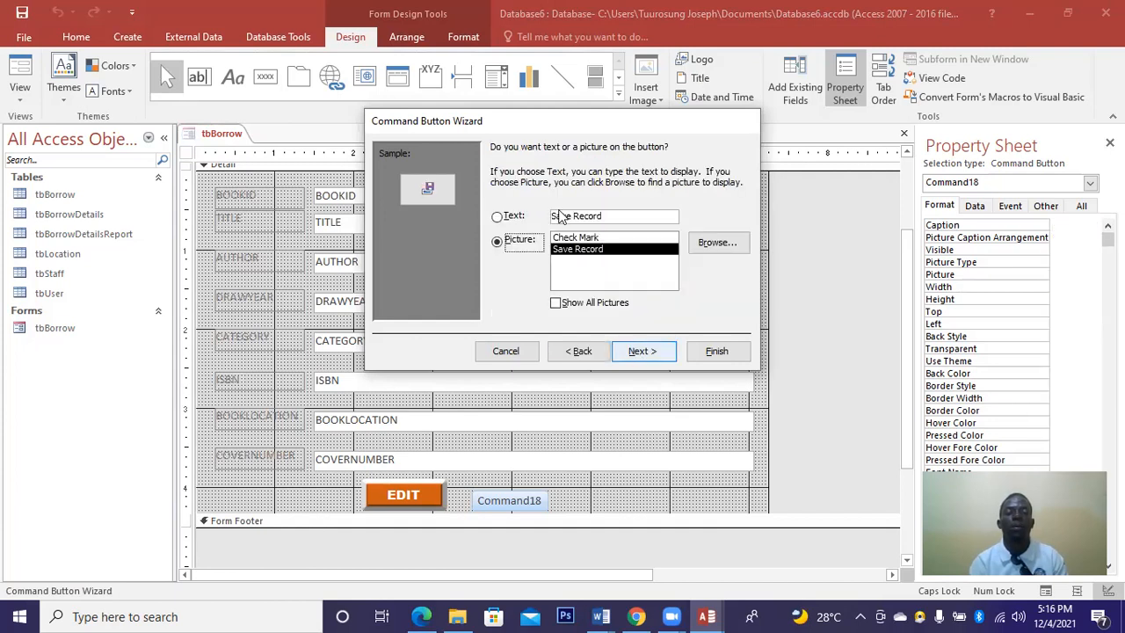
Caption the button 'Save Info', finish the wizard, and enlarge it to 0.9167 by 0.3646 inches.
{"action": "left_click", "coordinate": [499, 217]}
{"action": "left_click", "coordinate": [602, 217]}
{"action": "key", "text": "BackSpace"}
{"action": "key", "text": "BackSpace"}
{"action": "key", "text": "BackSpace"}
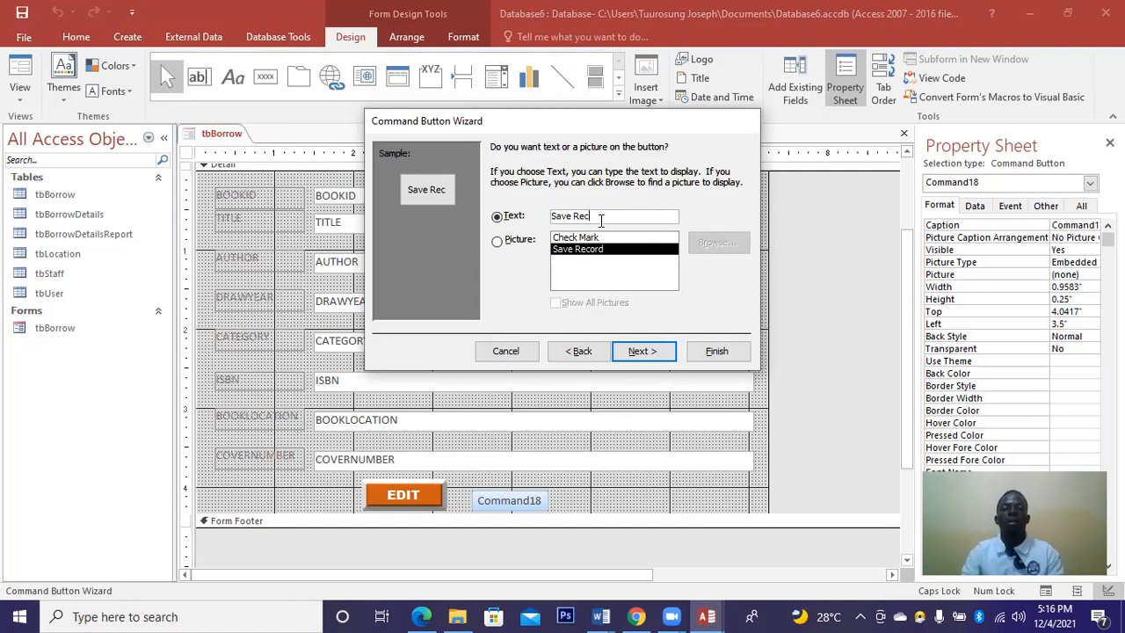
{"action": "key", "text": "BackSpace"}
{"action": "key", "text": "BackSpace"}
{"action": "key", "text": "BackSpace"}
{"action": "type", "text": "i"}
{"action": "key", "text": "BackSpace"}
{"action": "key", "text": "Caps_Lock"}
{"action": "type", "text": "I"}
{"action": "key", "text": "Caps_Lock"}
{"action": "type", "text": "nfo"}
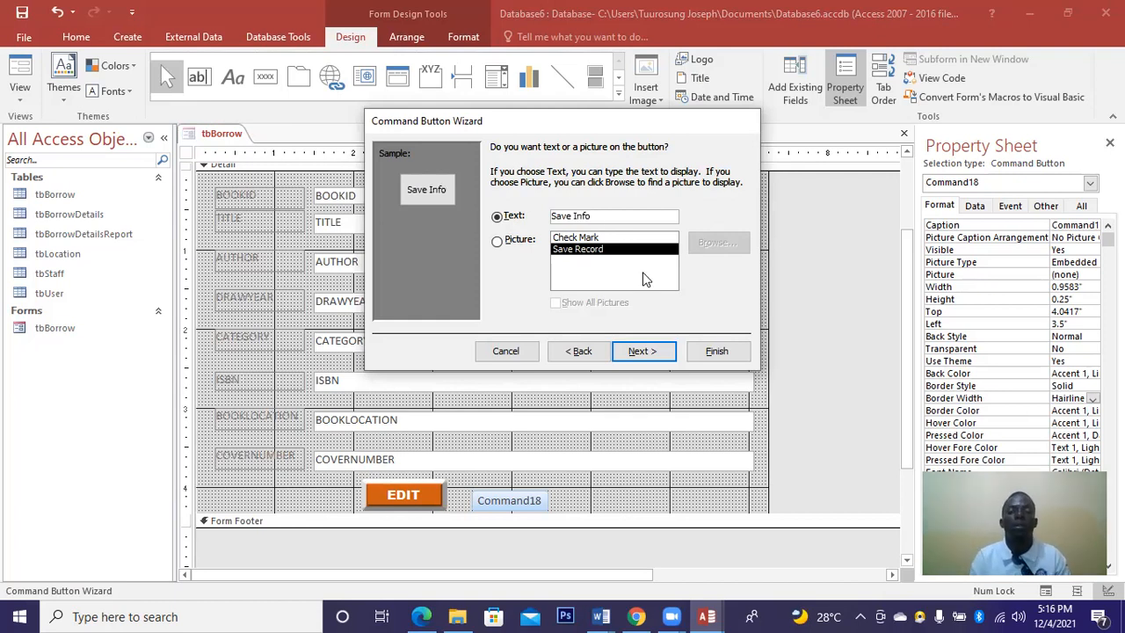
{"action": "left_click", "coordinate": [659, 353]}
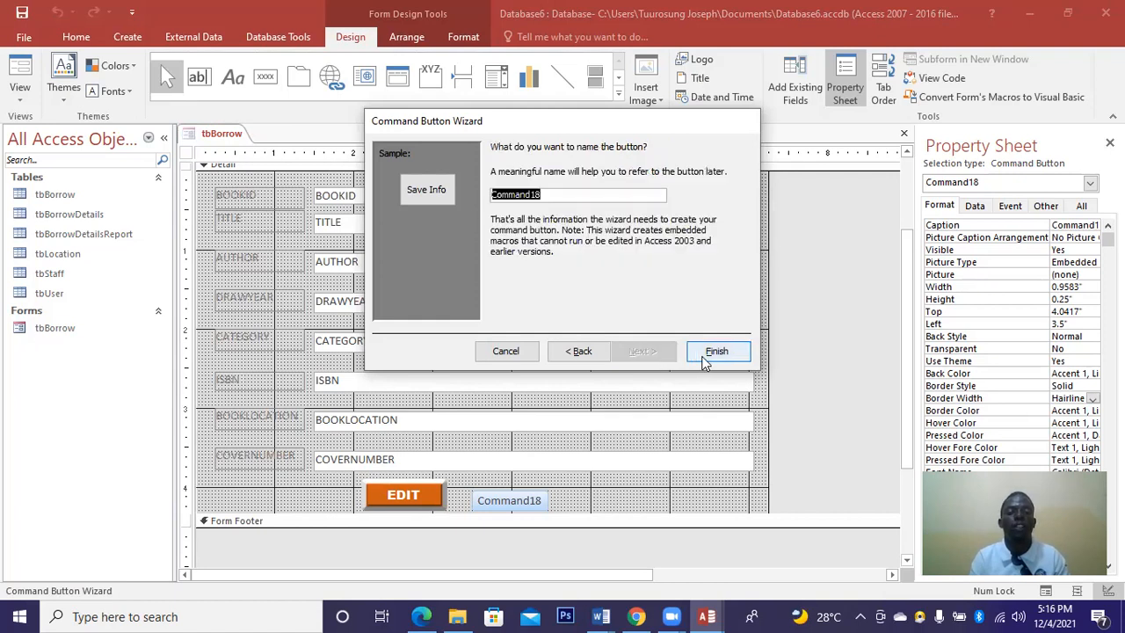
{"action": "left_click", "coordinate": [707, 354]}
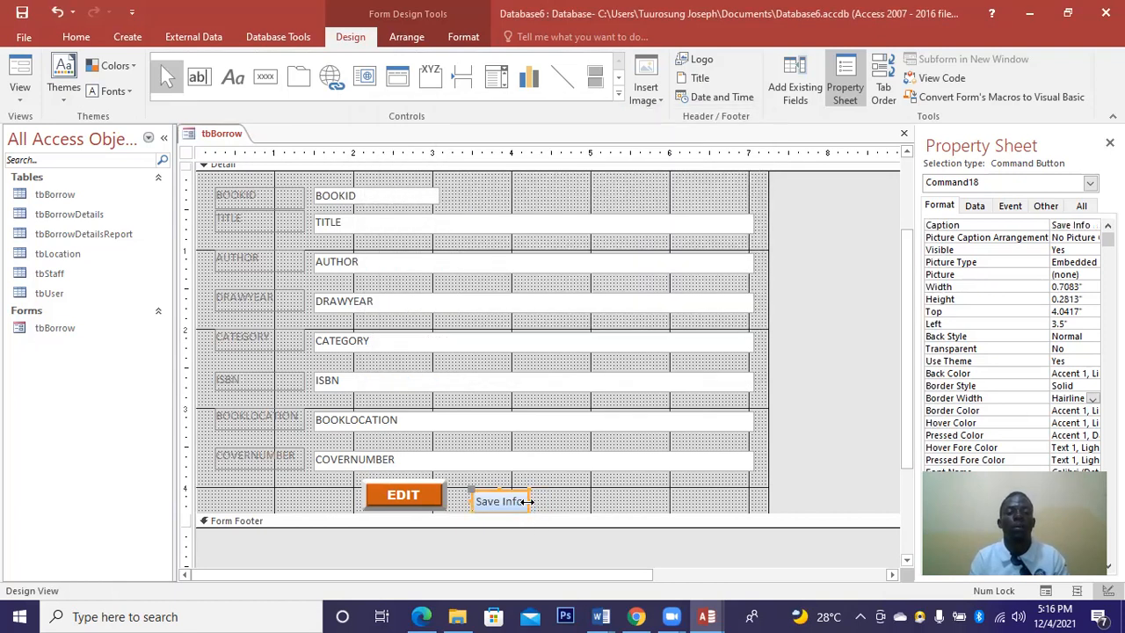
{"action": "left_click_drag", "start_coordinate": [526, 502], "coordinate": [508, 479]}
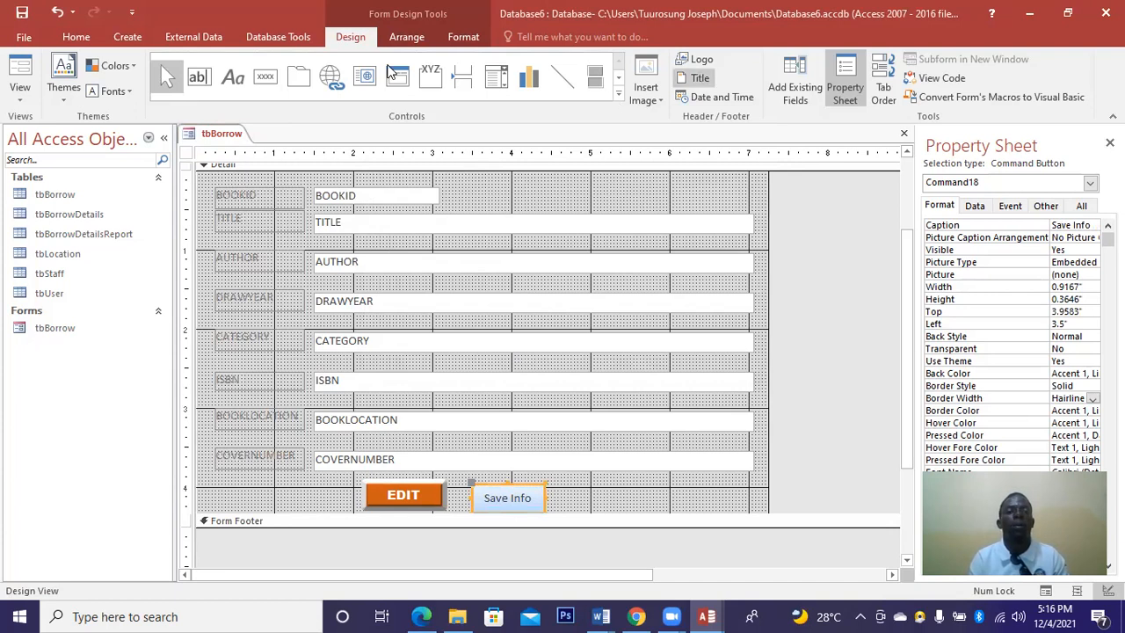
Give the Save Info button a bevel effect and an orange Accent 2 fill.
{"action": "left_click", "coordinate": [463, 38]}
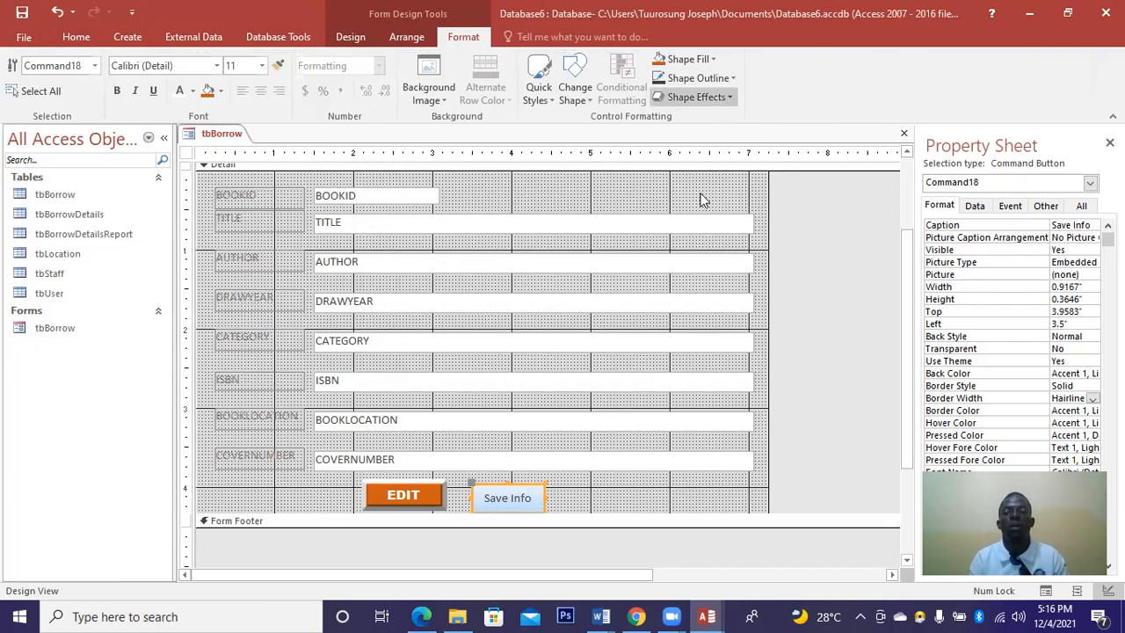
{"action": "left_click", "coordinate": [695, 96]}
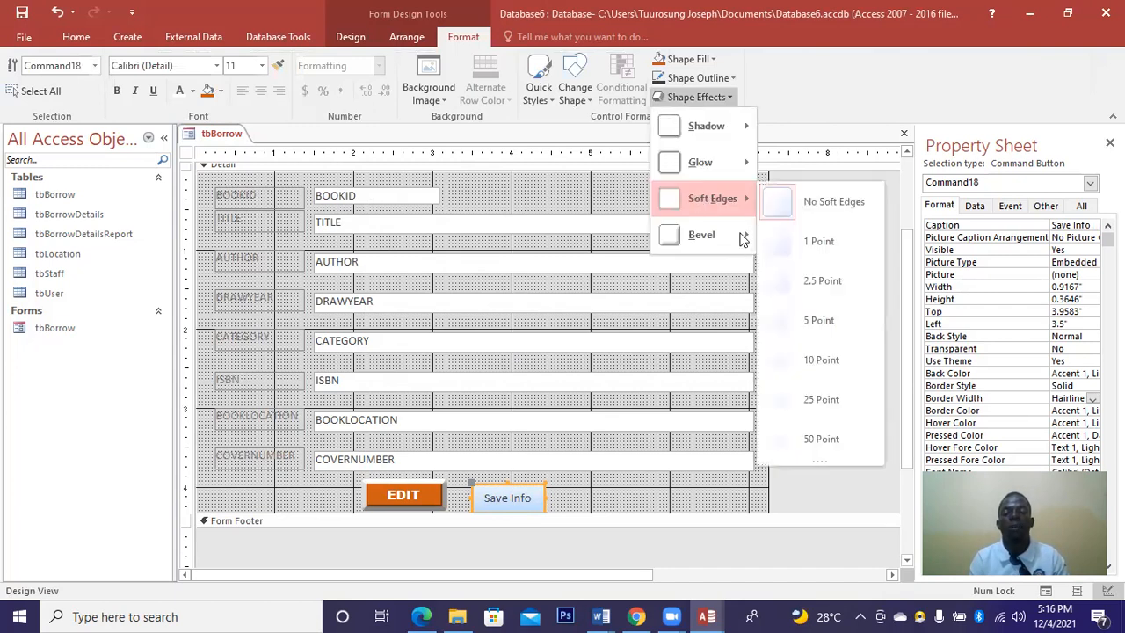
{"action": "mouse_move", "coordinate": [742, 236]}
{"action": "left_click", "coordinate": [781, 365]}
{"action": "left_click", "coordinate": [224, 89]}
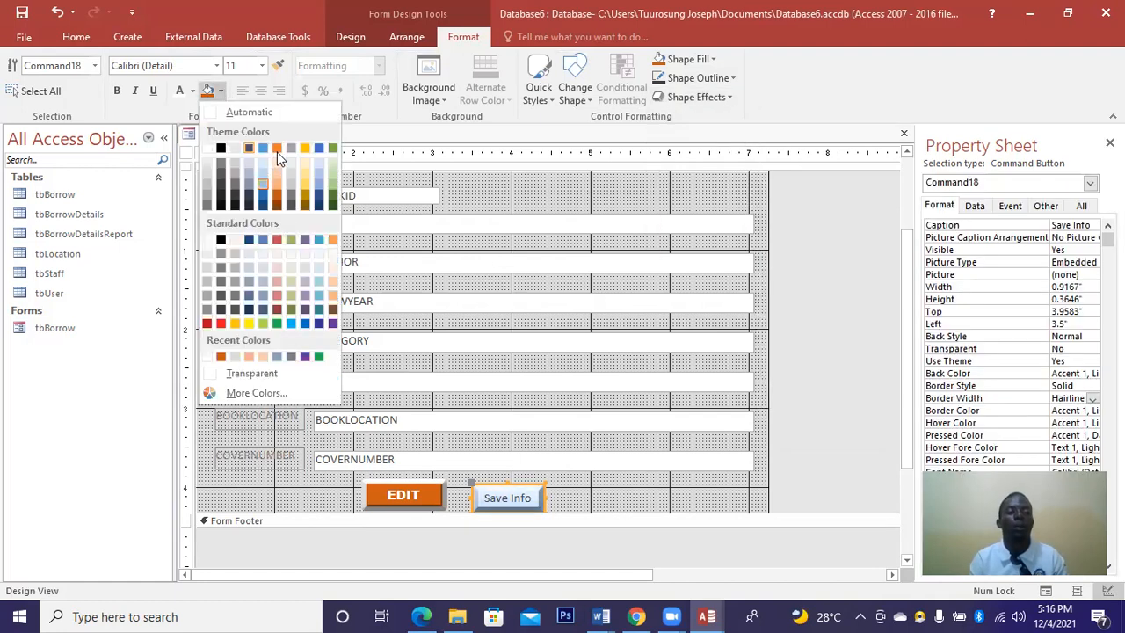
{"action": "left_click", "coordinate": [276, 146]}
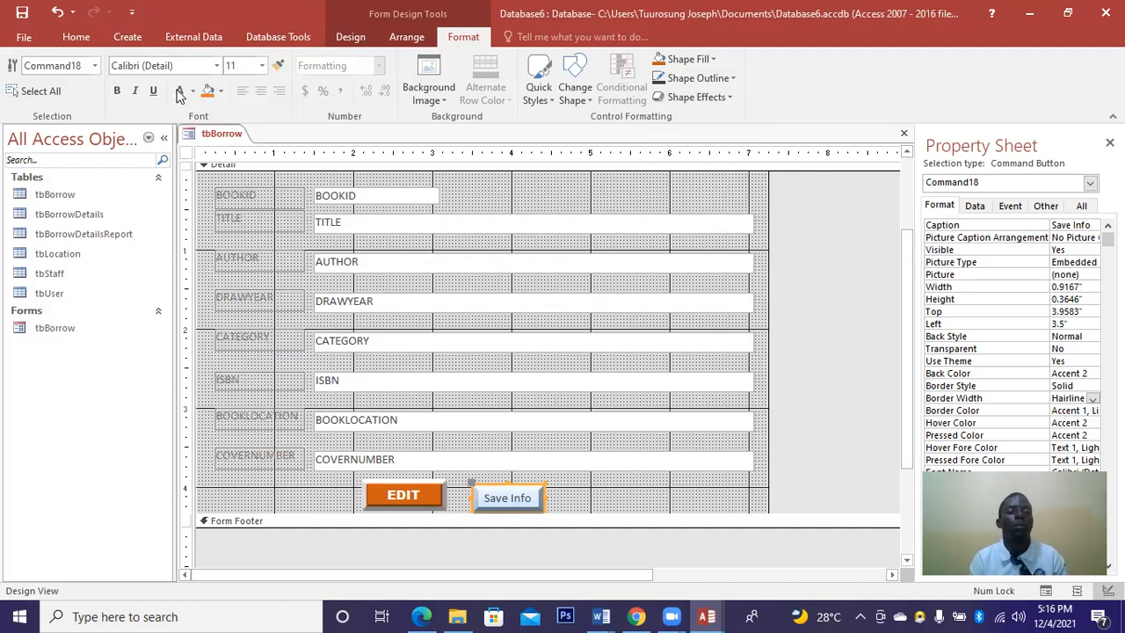
Make the Save Info caption light-coloured, bold Arial Black, and widen the button slightly.
{"action": "left_click", "coordinate": [179, 91]}
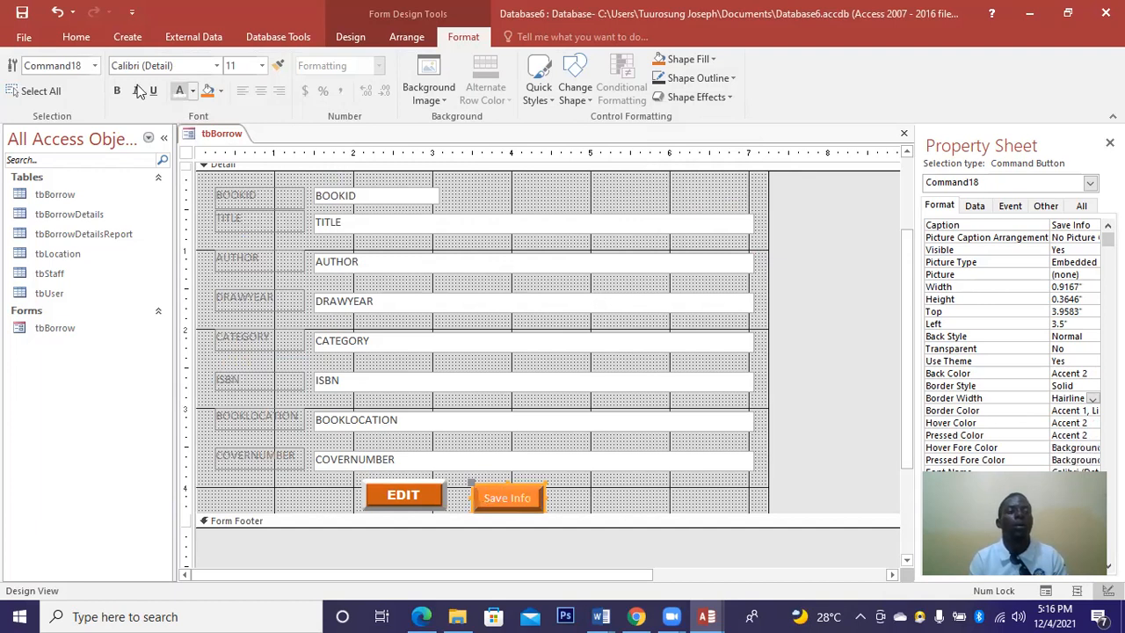
{"action": "left_click", "coordinate": [117, 90]}
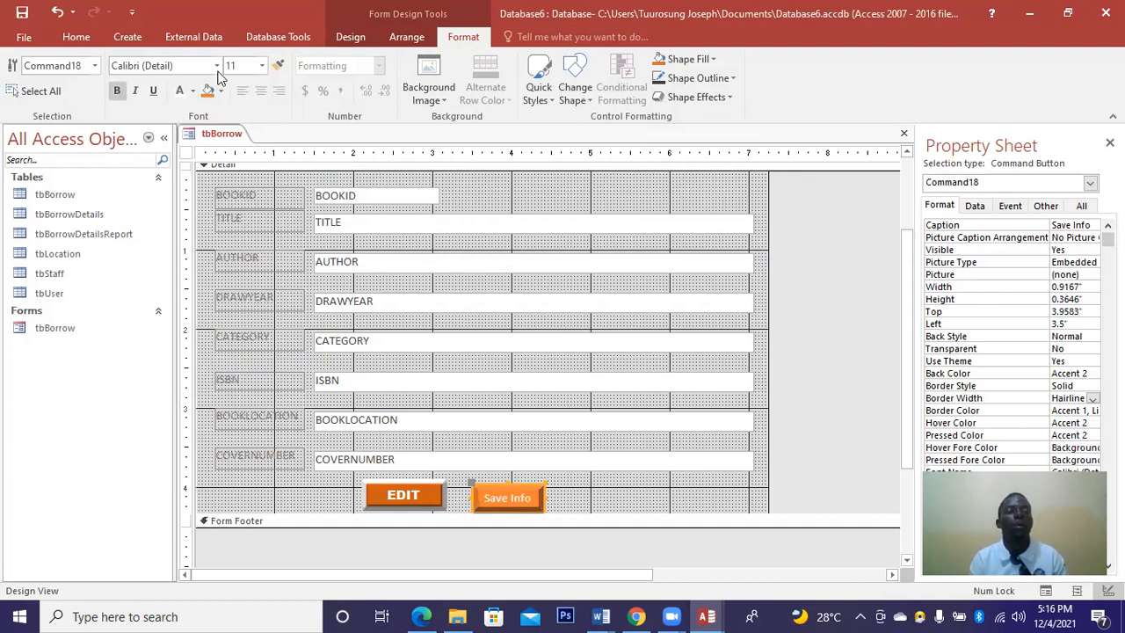
{"action": "left_click", "coordinate": [185, 185]}
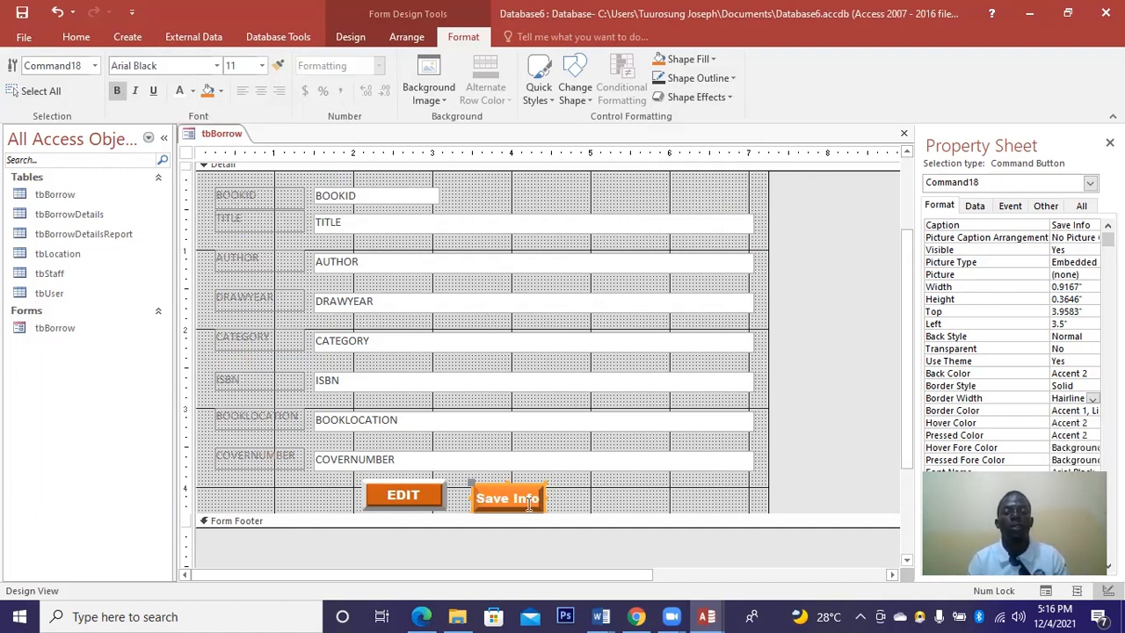
{"action": "left_click_drag", "start_coordinate": [543, 497], "coordinate": [552, 497]}
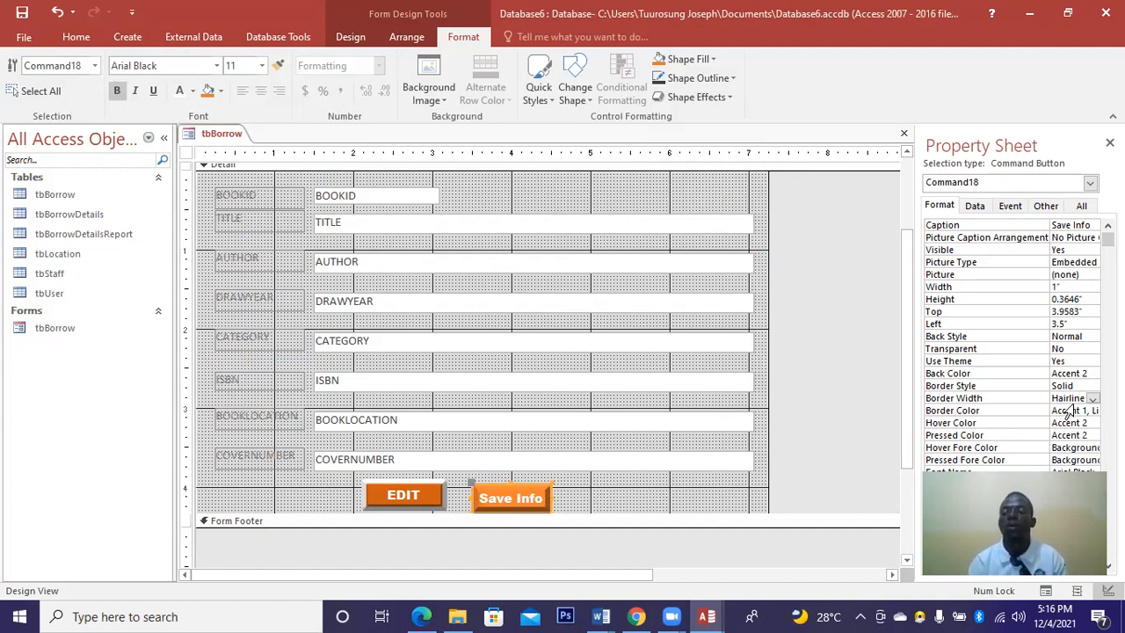
Set the Save Info button's border to 3 pt width and red colour.
{"action": "left_click", "coordinate": [1092, 400]}
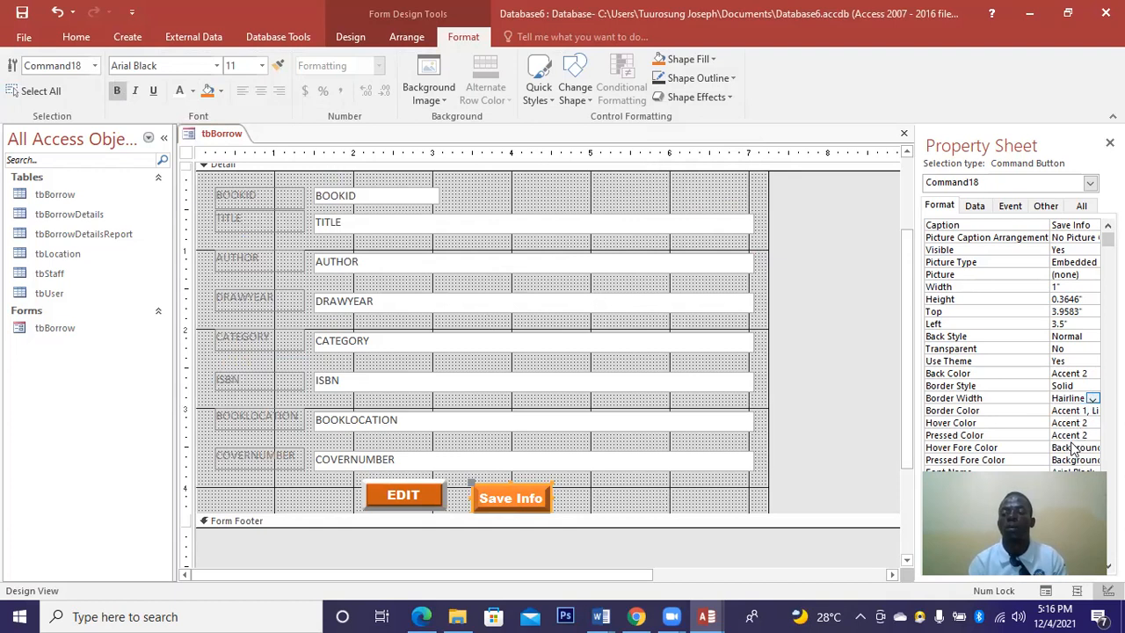
{"action": "left_click", "coordinate": [1065, 444]}
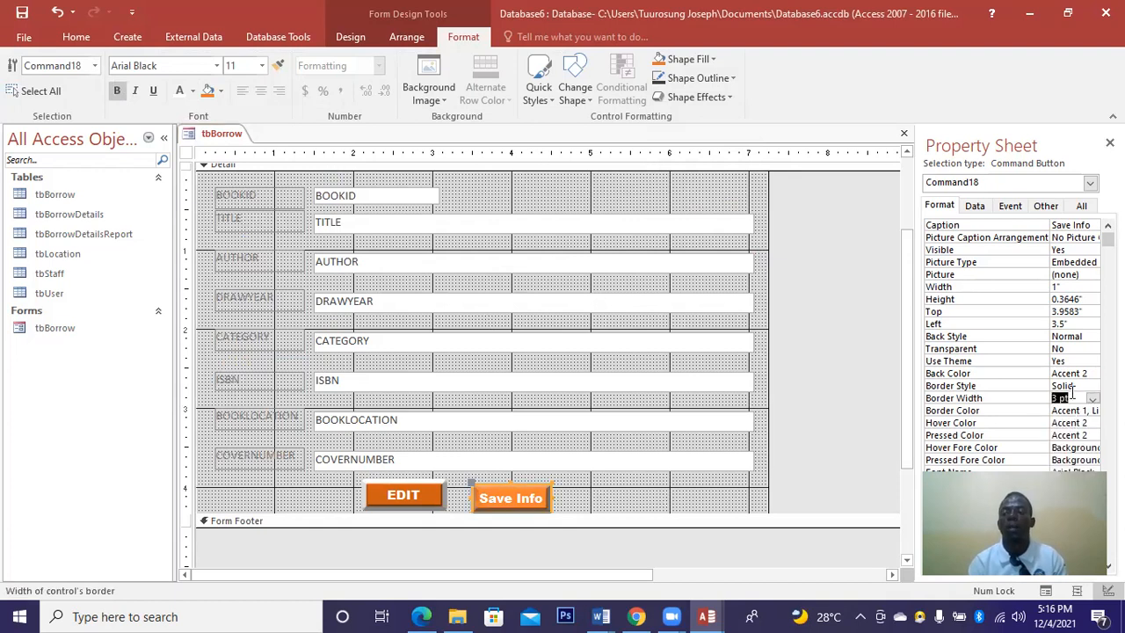
{"action": "left_click", "coordinate": [1078, 385]}
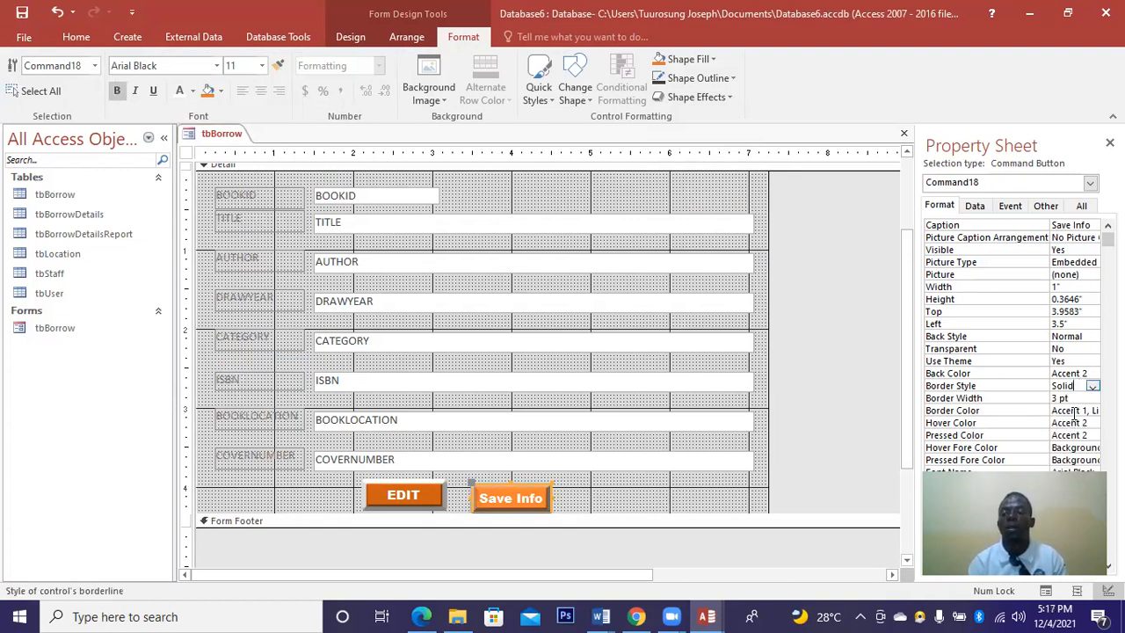
{"action": "left_click", "coordinate": [1079, 410]}
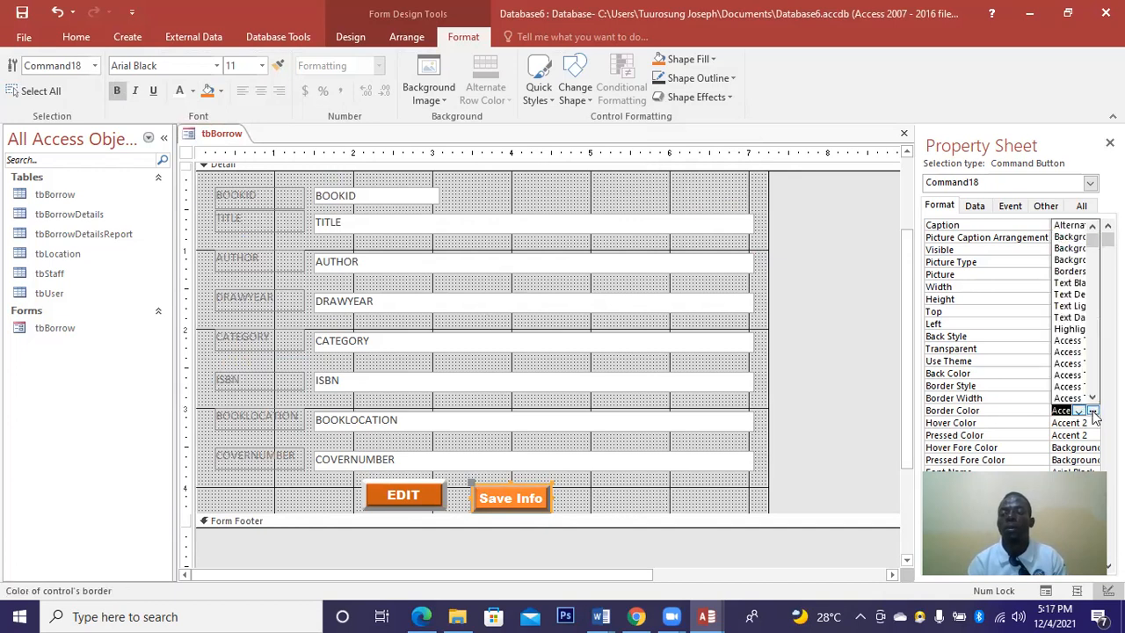
{"action": "left_click", "coordinate": [1092, 411]}
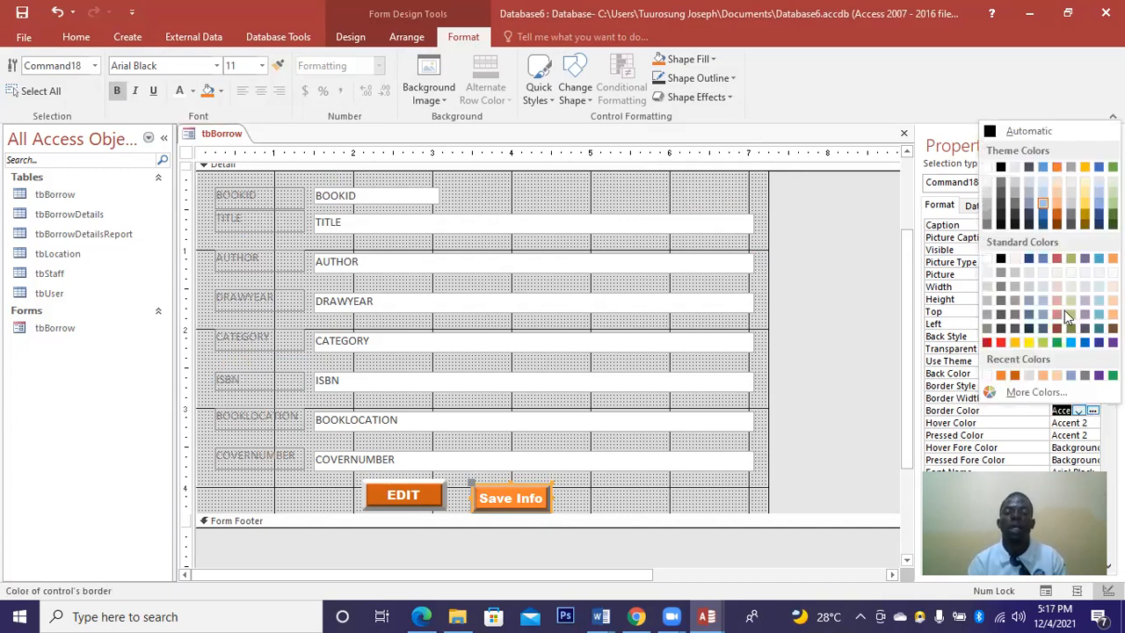
{"action": "left_click", "coordinate": [1002, 343]}
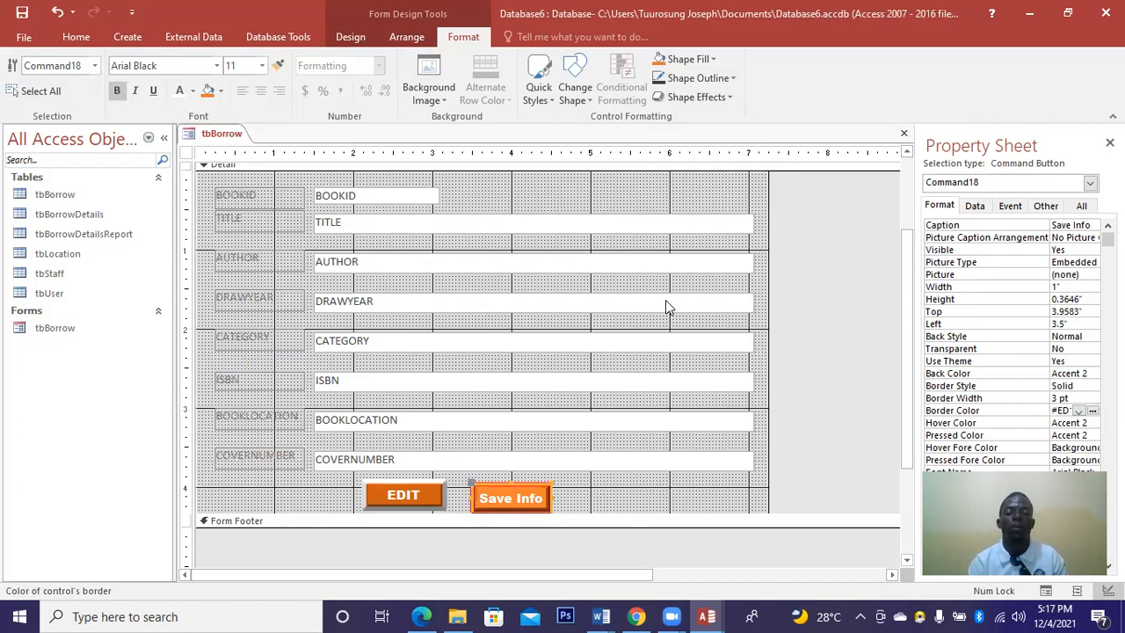
{"action": "left_click", "coordinate": [604, 492]}
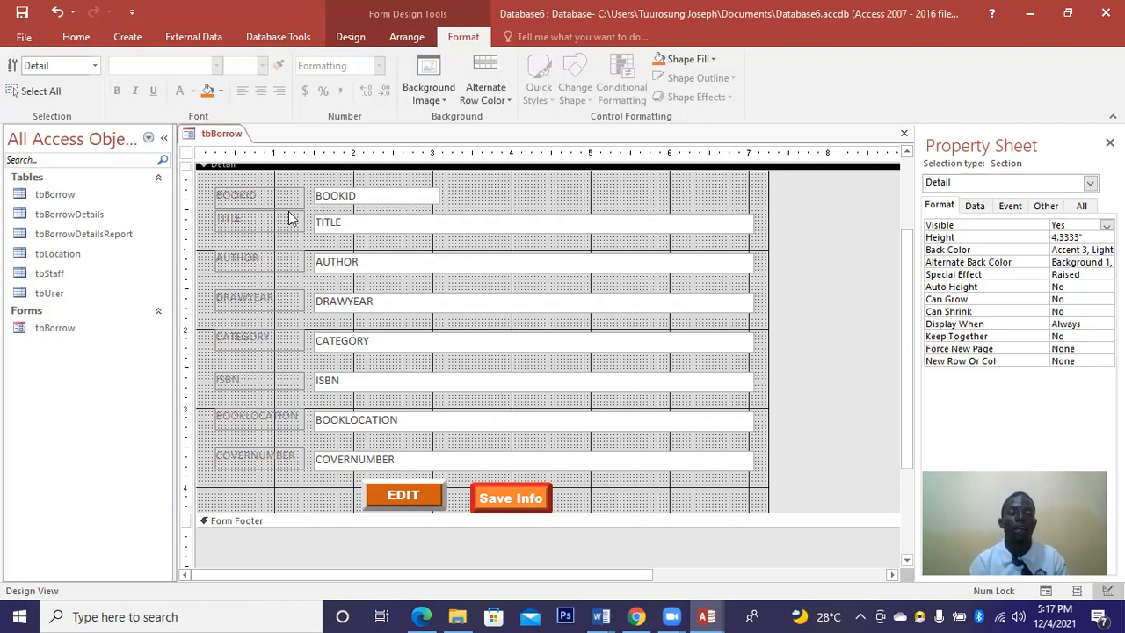
Place a command button beside Save Info with the Record Operations Delete Record action.
{"action": "left_click", "coordinate": [140, 32]}
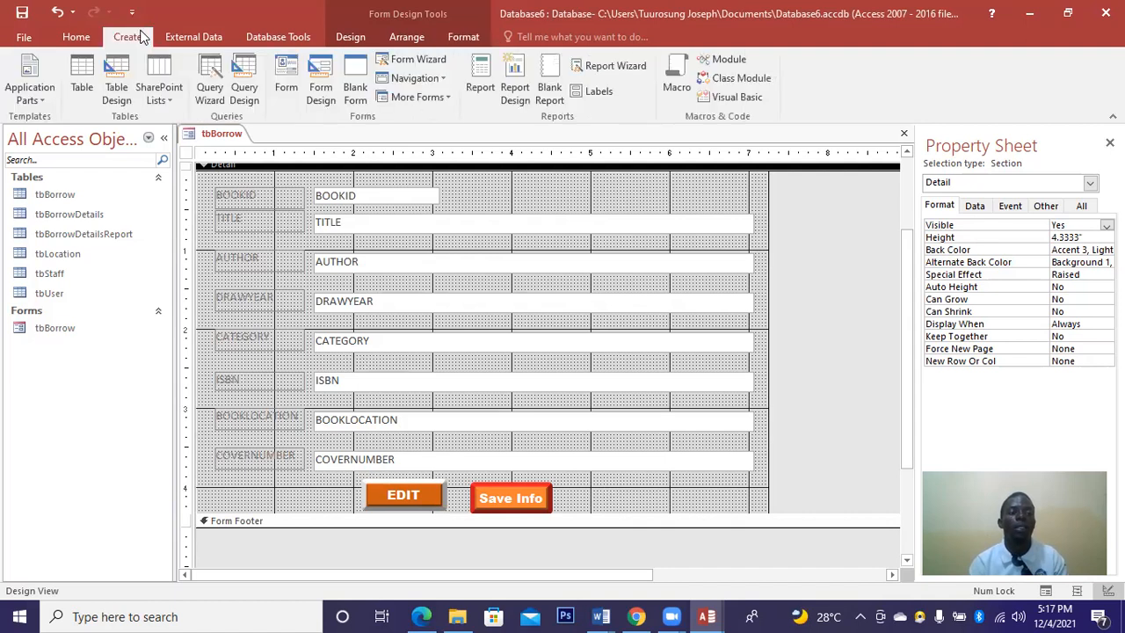
{"action": "left_click", "coordinate": [350, 38]}
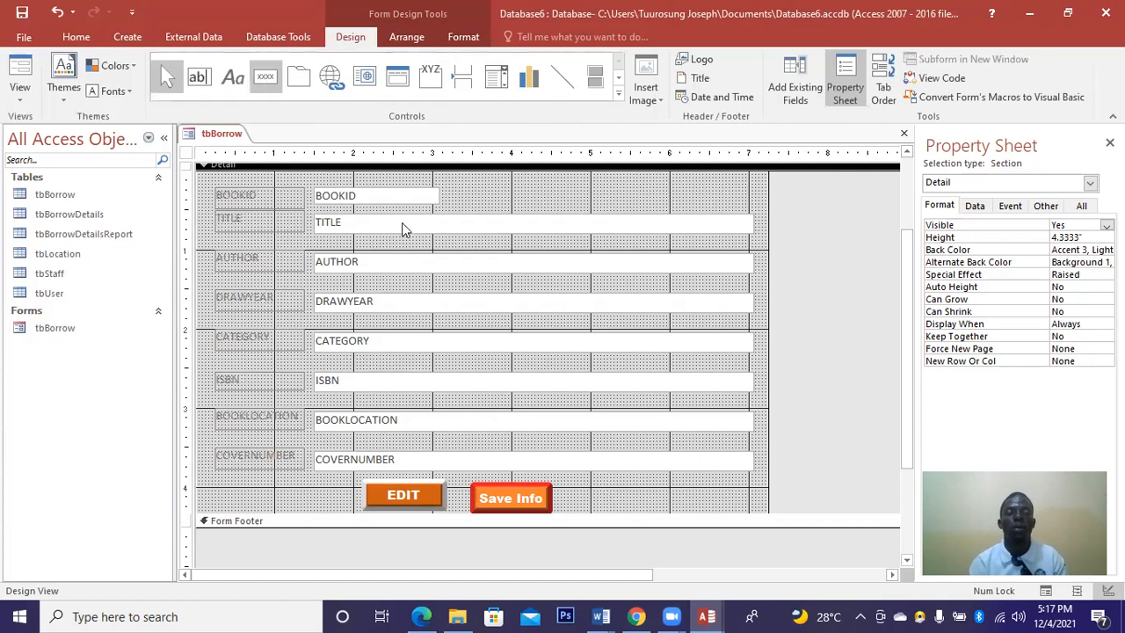
{"action": "left_click", "coordinate": [642, 503]}
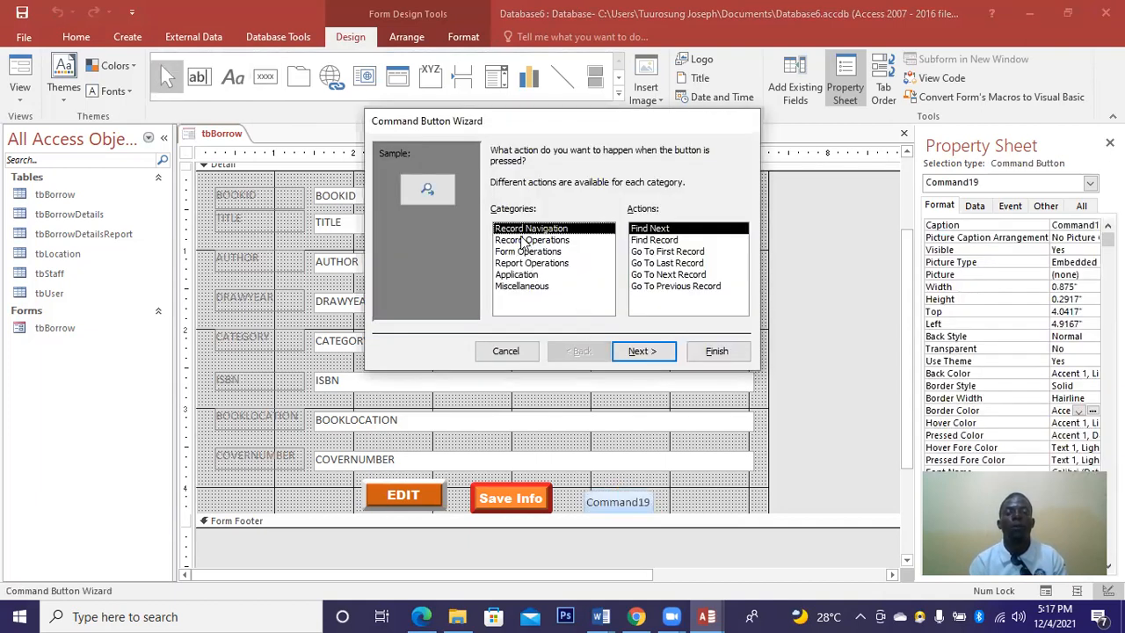
{"action": "left_click", "coordinate": [529, 240]}
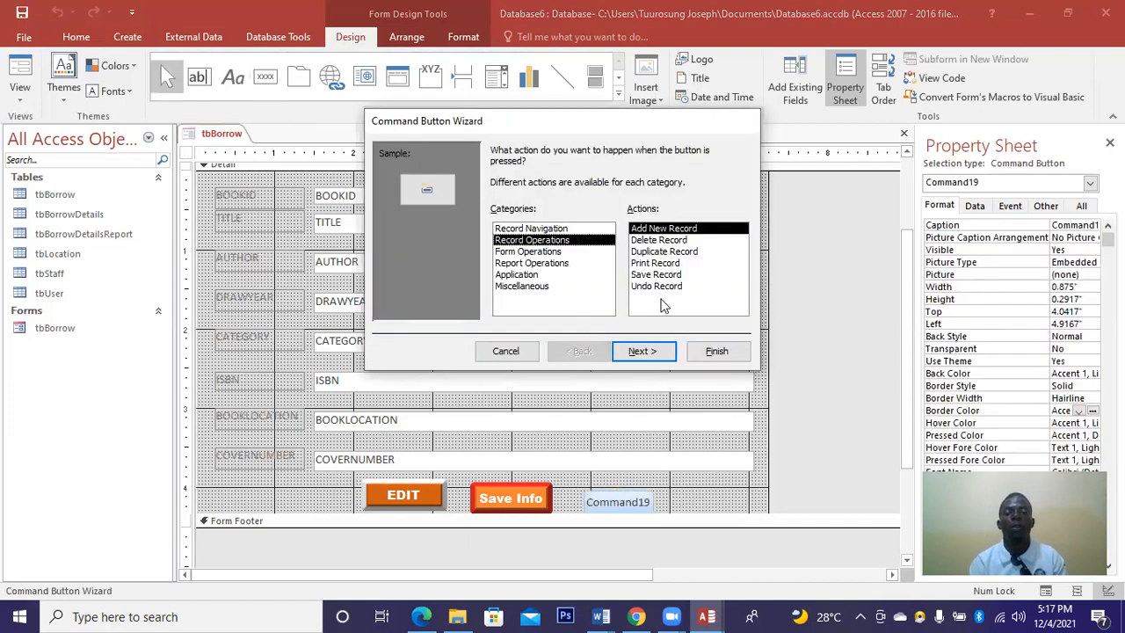
{"action": "left_click", "coordinate": [638, 240]}
Caption the button 'Delete Info' and finish the wizard.
{"action": "left_click", "coordinate": [643, 350]}
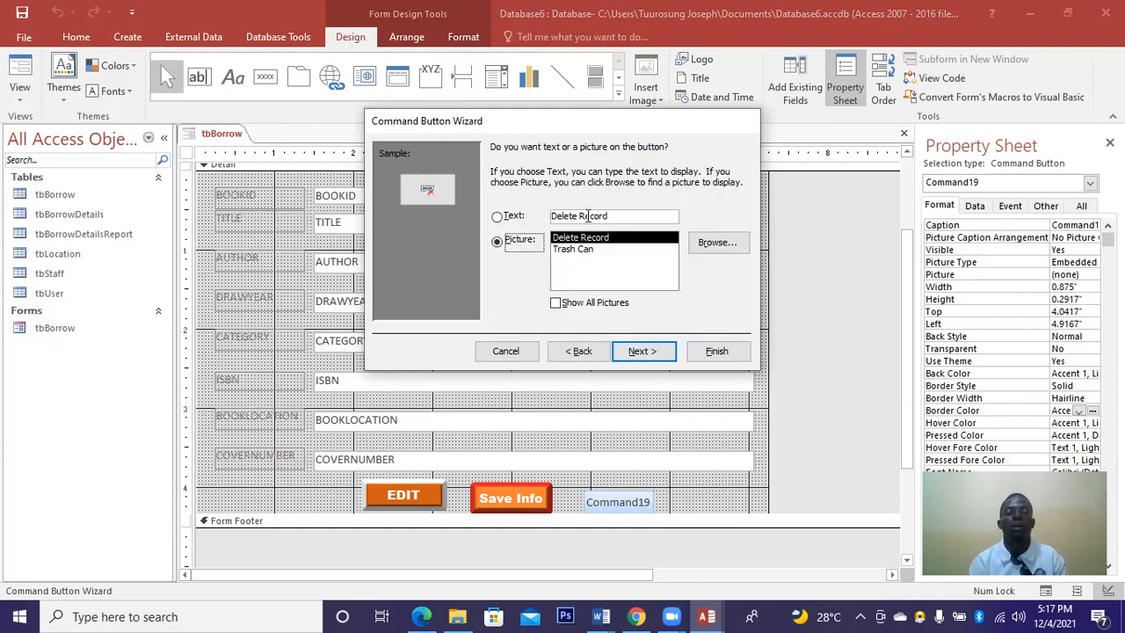
{"action": "left_click", "coordinate": [610, 216]}
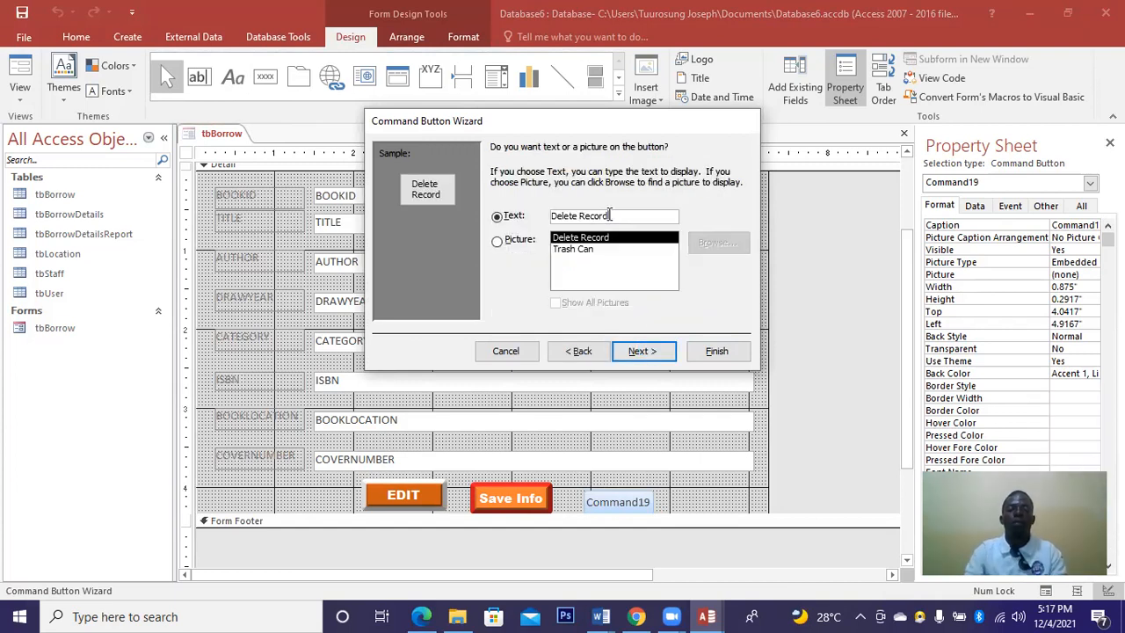
{"action": "key", "text": "BackSpace"}
{"action": "key", "text": "BackSpace"}
{"action": "key", "text": "BackSpace"}
{"action": "key", "text": "BackSpace"}
{"action": "key", "text": "BackSpace"}
{"action": "key", "text": "BackSpace"}
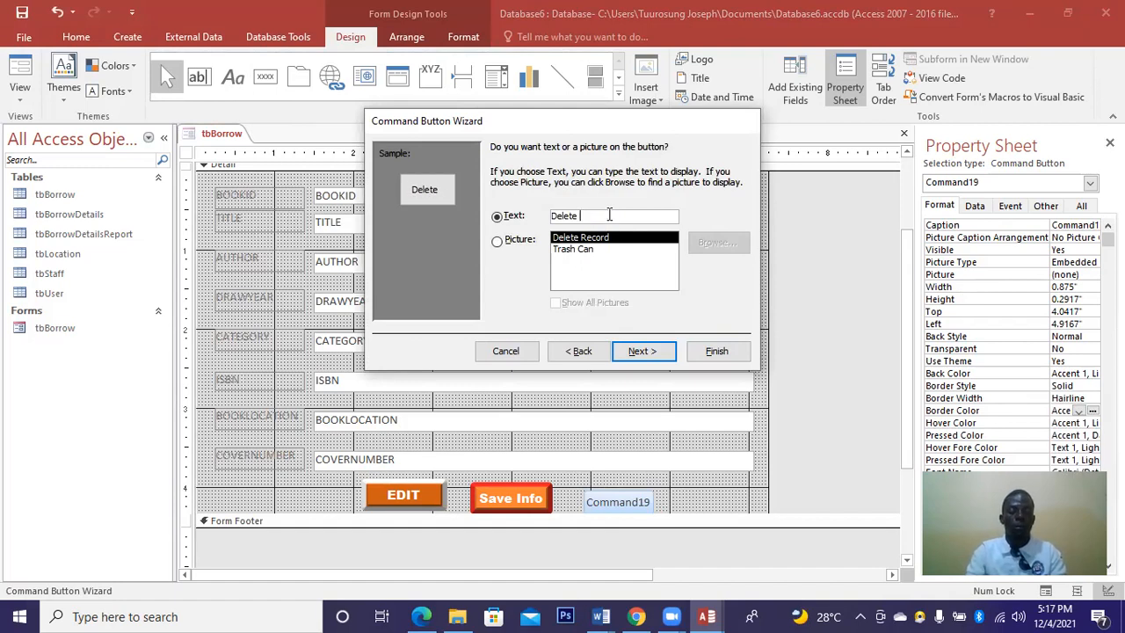
{"action": "type", "text": "Info"}
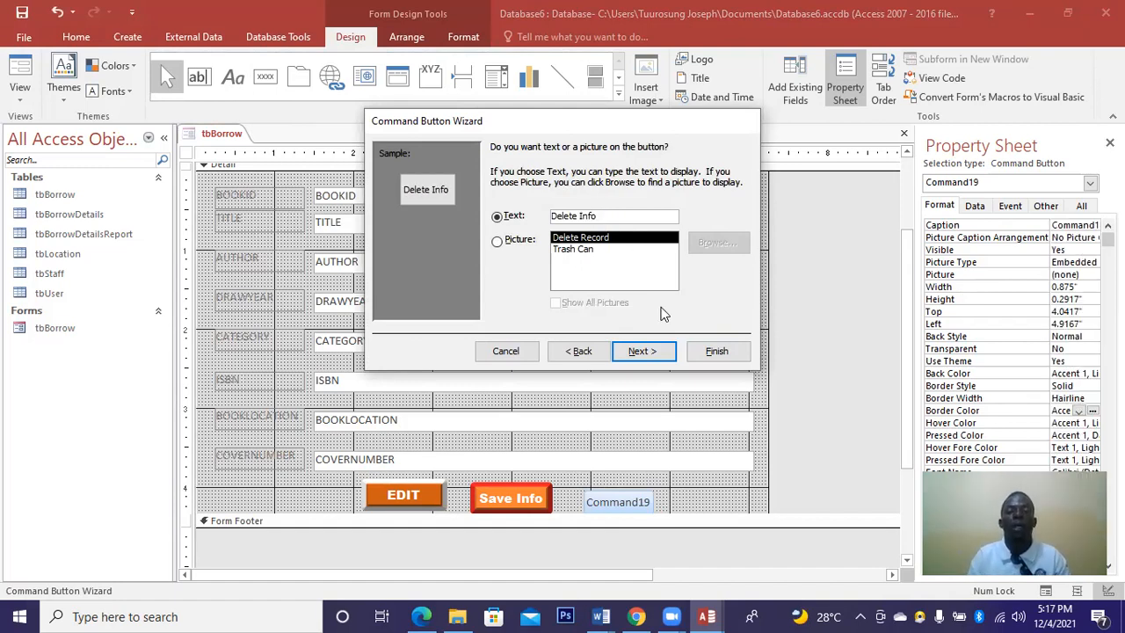
{"action": "left_click", "coordinate": [644, 351]}
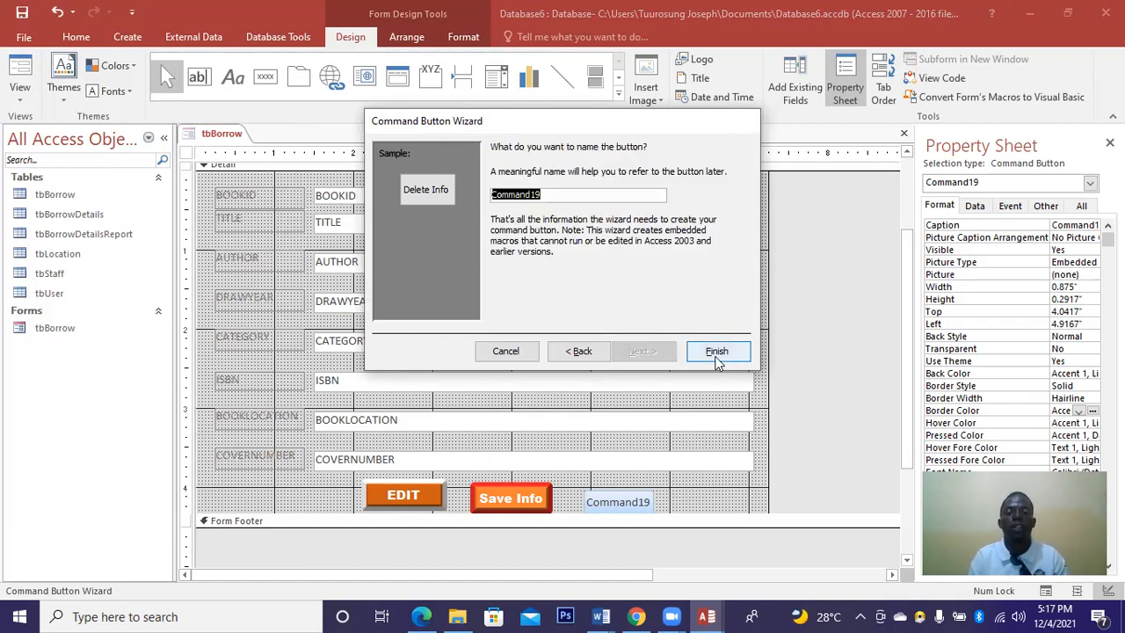
{"action": "left_click", "coordinate": [716, 352]}
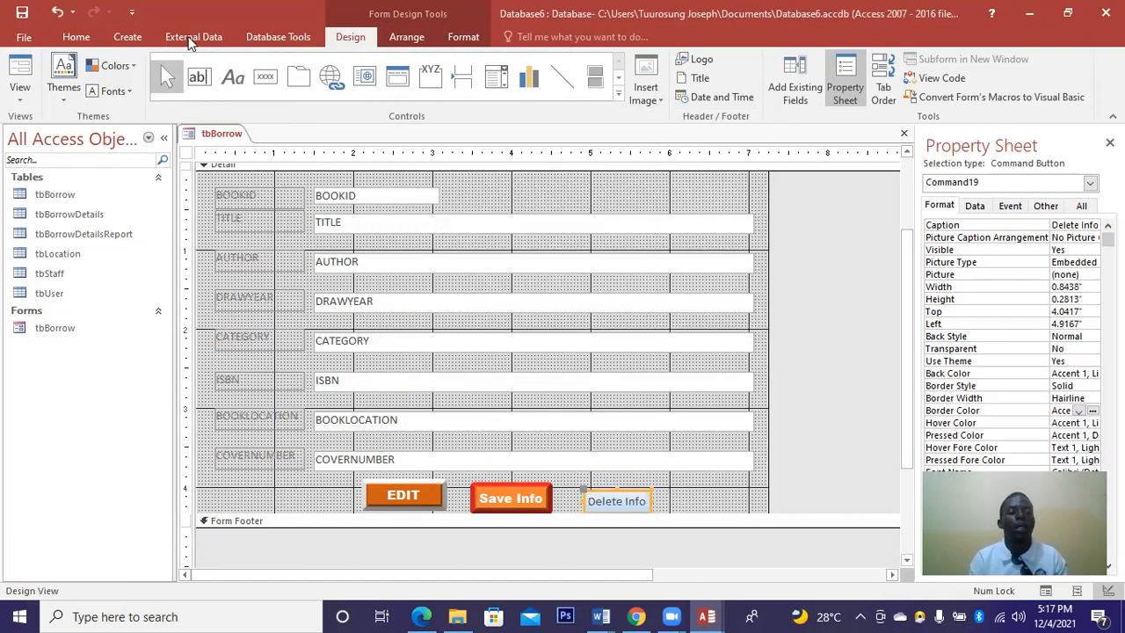
Give the Delete Info button a blue fill with bold white Arial Black caption.
{"action": "left_click", "coordinate": [462, 36]}
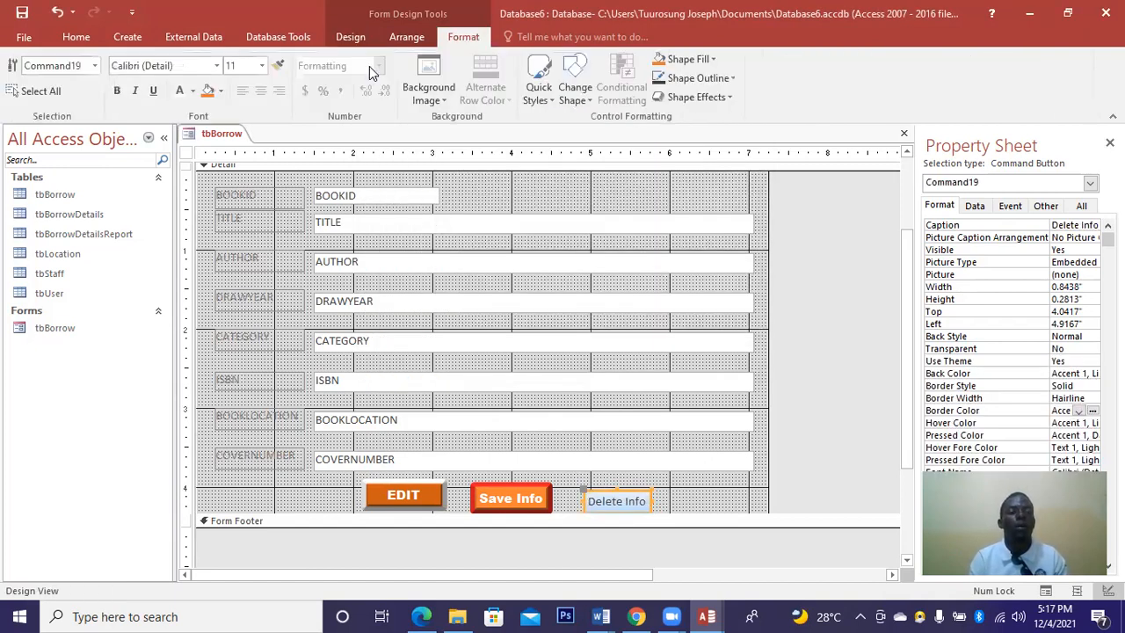
{"action": "left_click", "coordinate": [221, 92]}
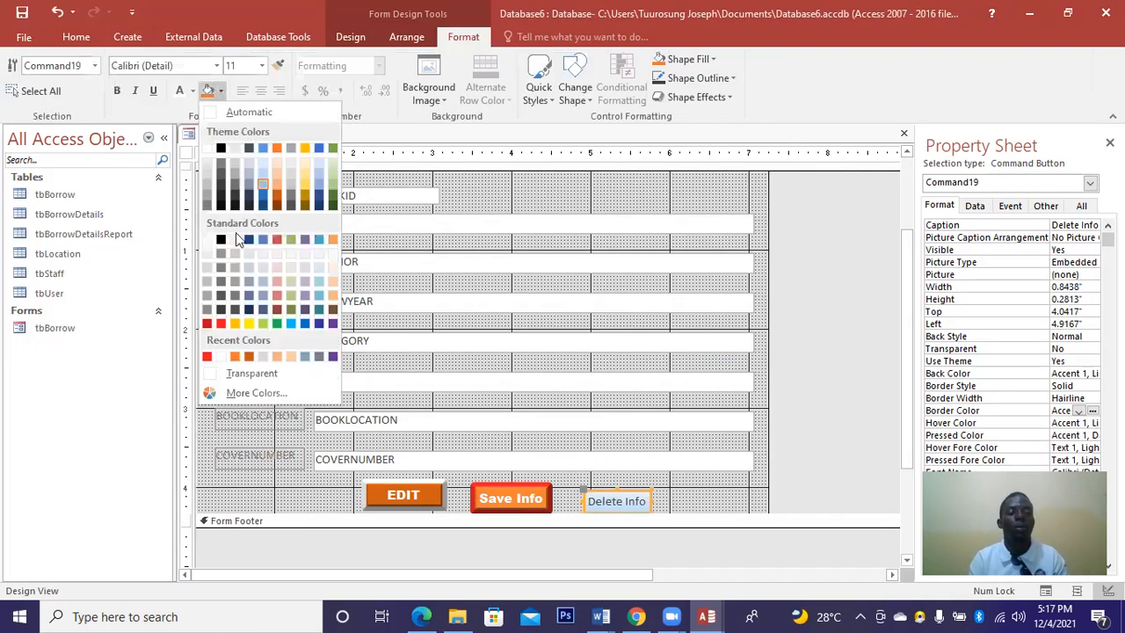
{"action": "left_click", "coordinate": [305, 322]}
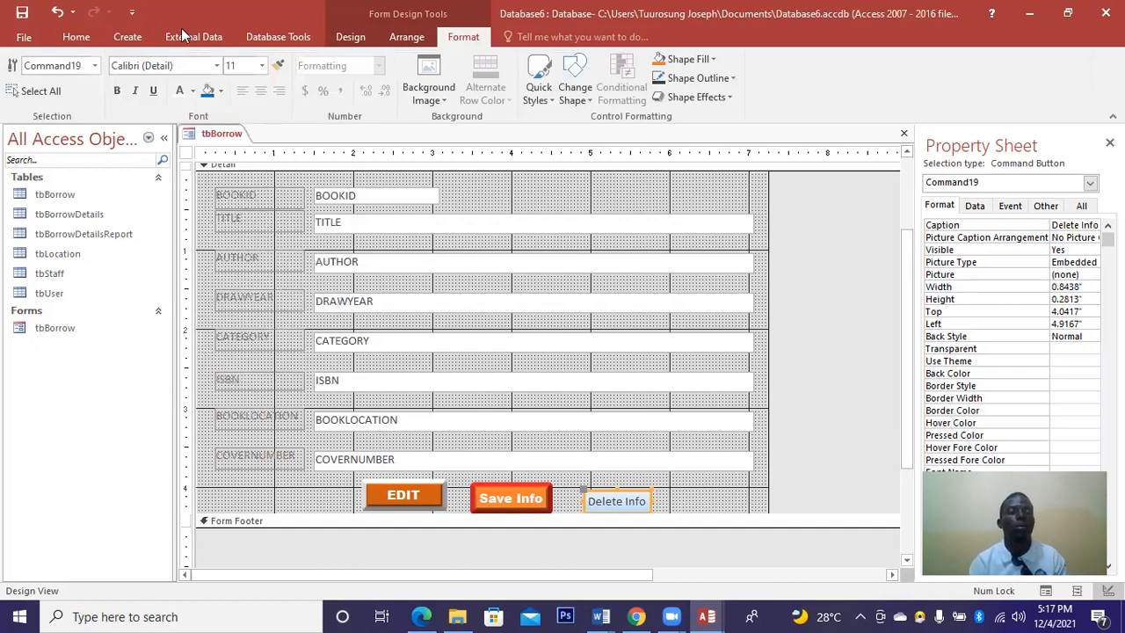
{"action": "left_click", "coordinate": [179, 95]}
{"action": "left_click", "coordinate": [119, 91]}
{"action": "left_click", "coordinate": [214, 70]}
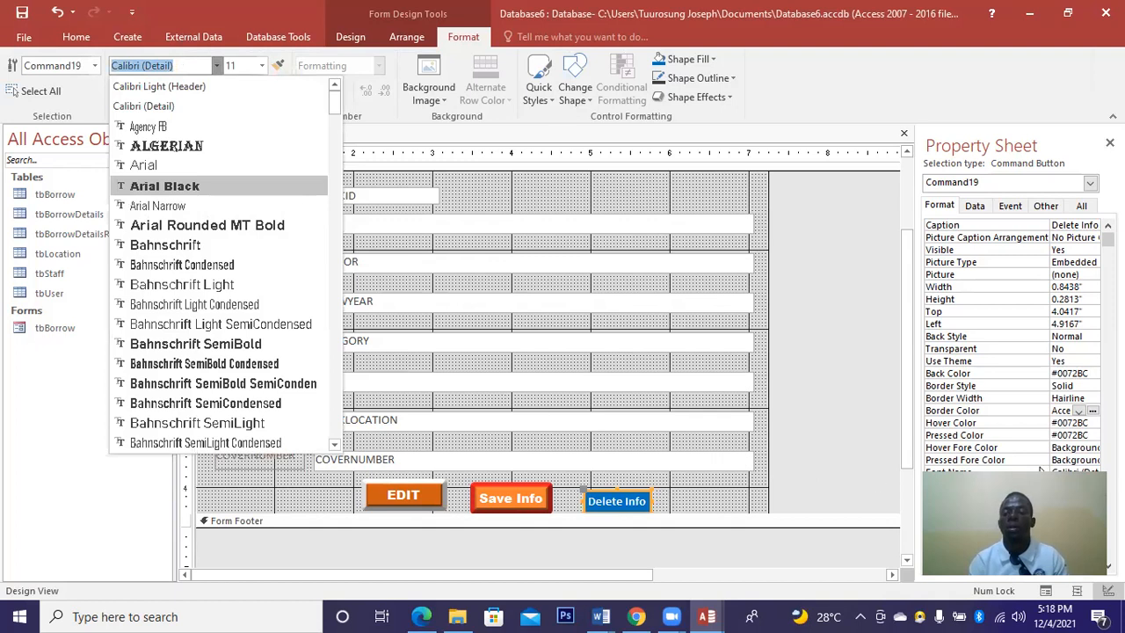
{"action": "key", "text": "Return"}
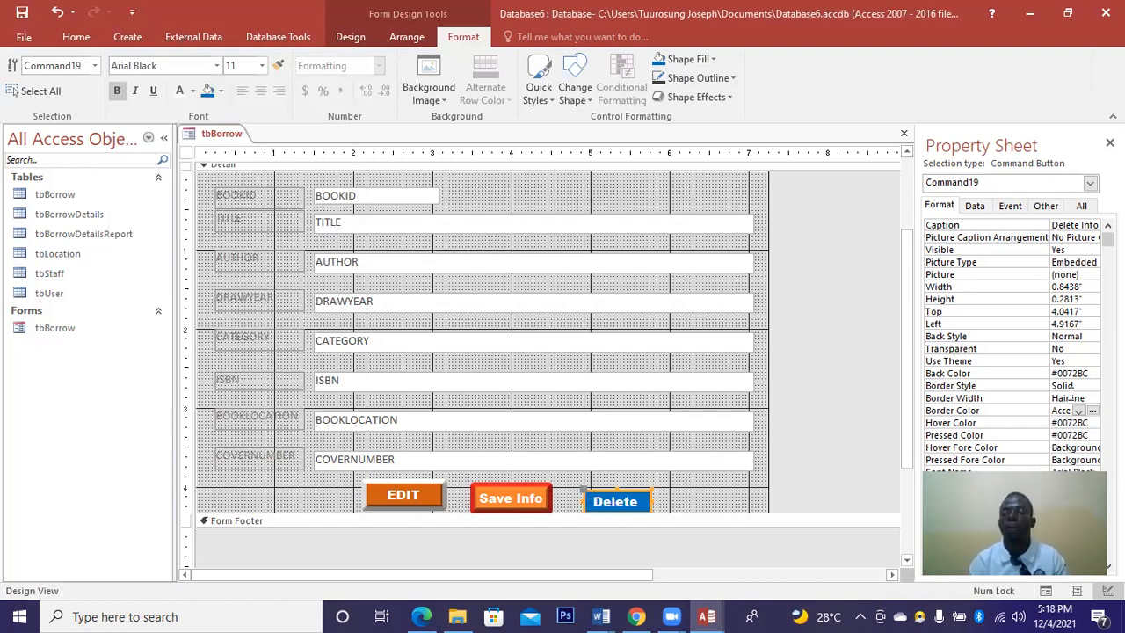
Set the Delete Info button's border to 3 pt width and green colour.
{"action": "left_click", "coordinate": [1079, 398]}
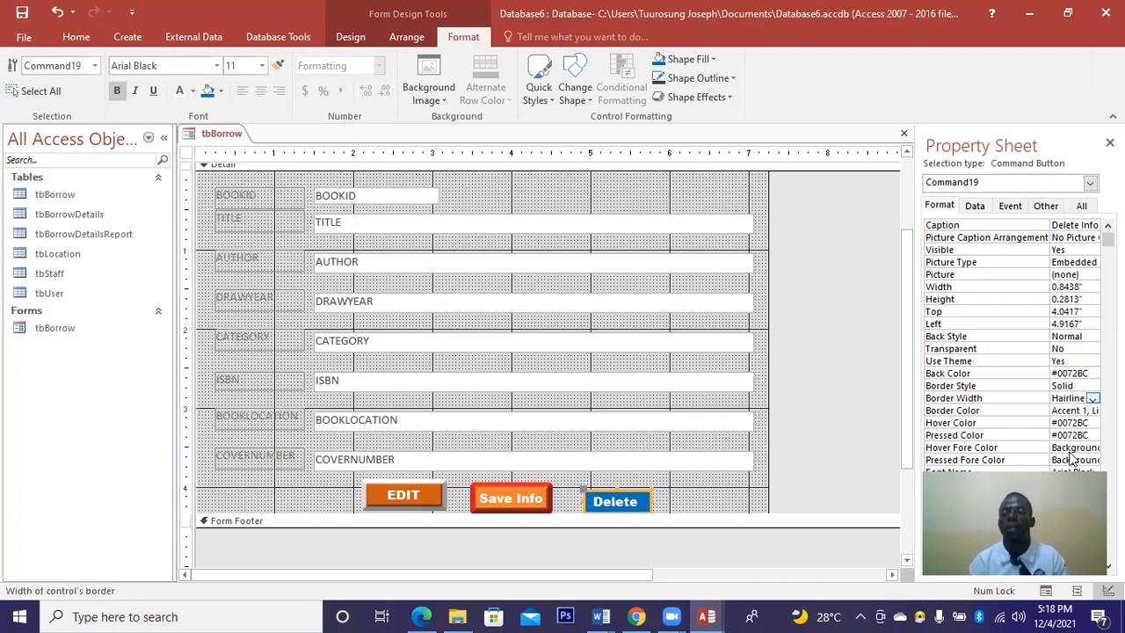
{"action": "left_click", "coordinate": [1092, 398]}
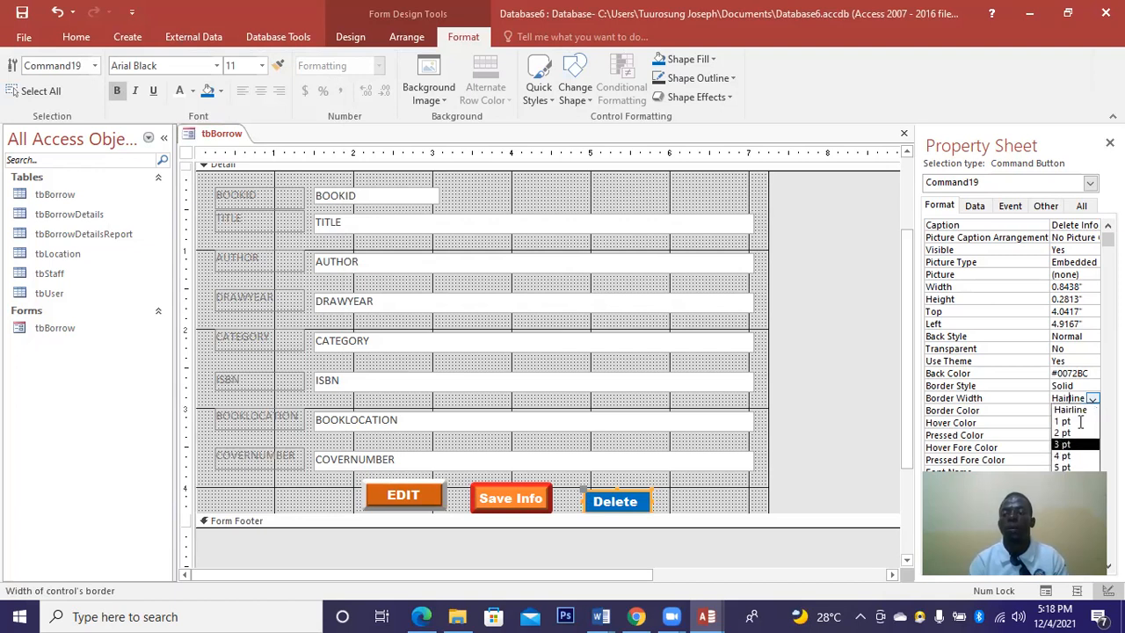
{"action": "key", "text": "Return"}
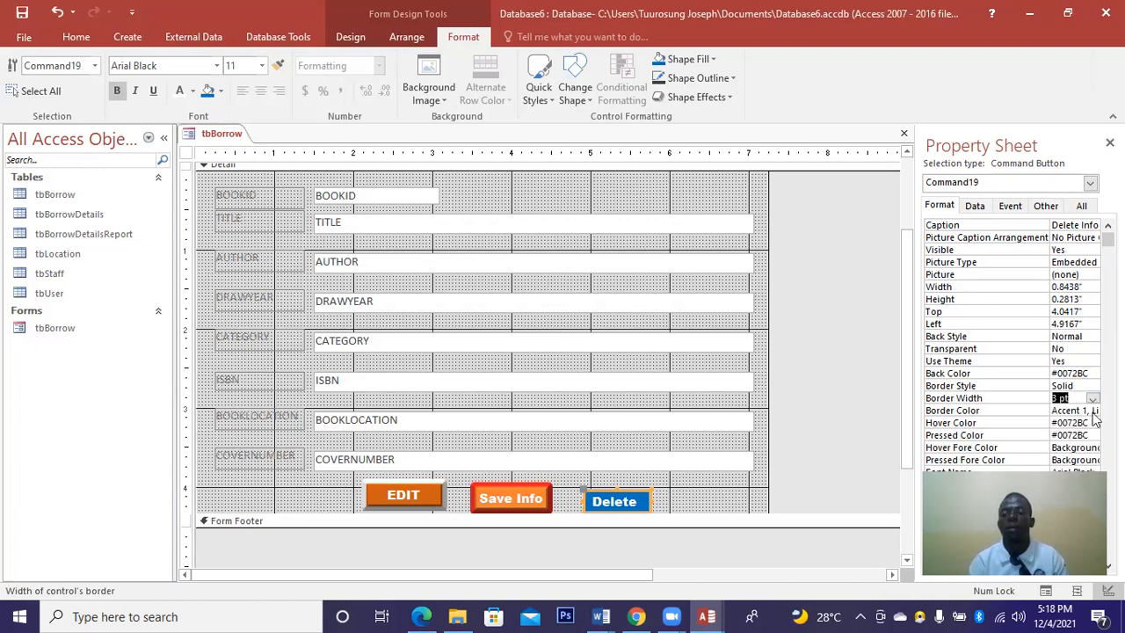
{"action": "left_click", "coordinate": [1090, 411]}
{"action": "left_click", "coordinate": [1092, 410]}
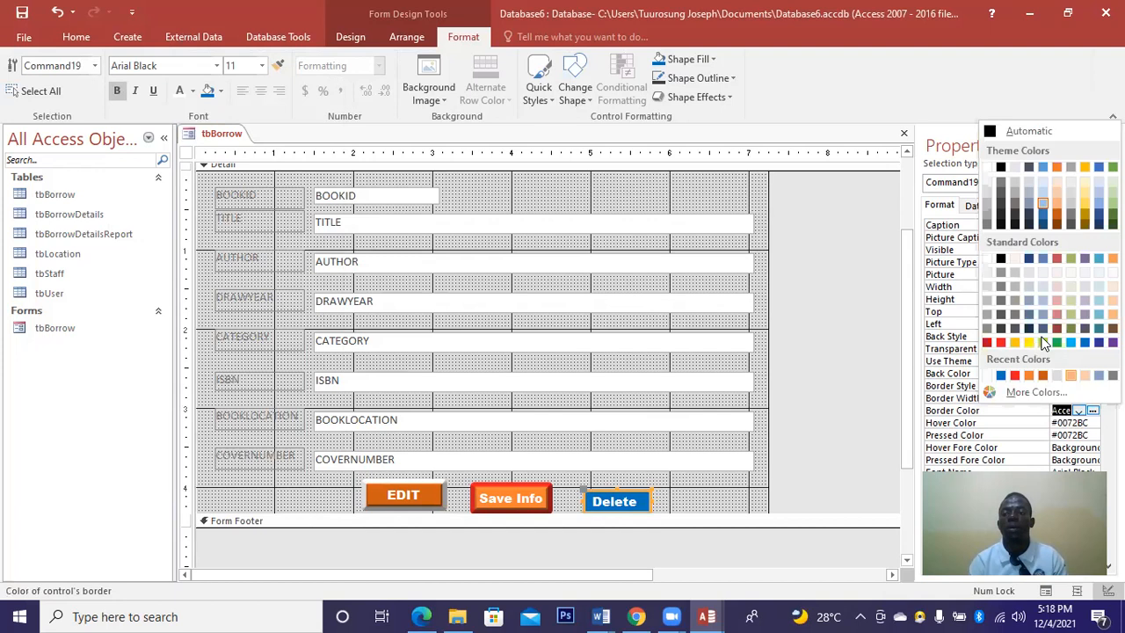
{"action": "left_click", "coordinate": [1057, 341]}
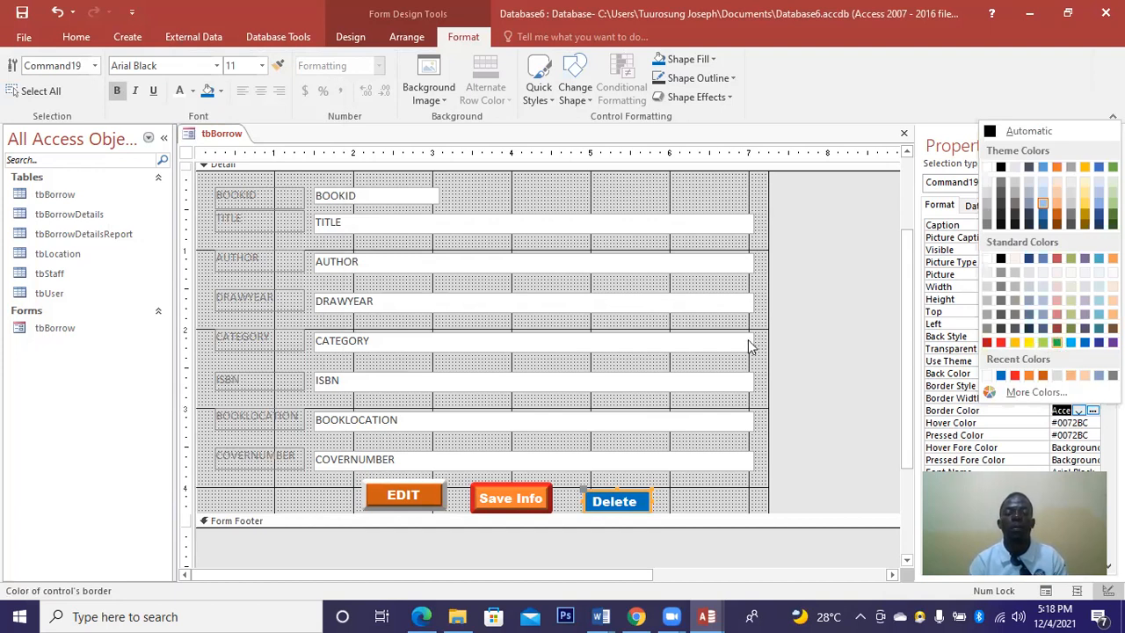
Make the Delete Info button taller, to 0.9167 by 0.3646 inches, without adding a bevel.
{"action": "left_click", "coordinate": [615, 485]}
{"action": "left_click_drag", "start_coordinate": [615, 482], "coordinate": [657, 496]}
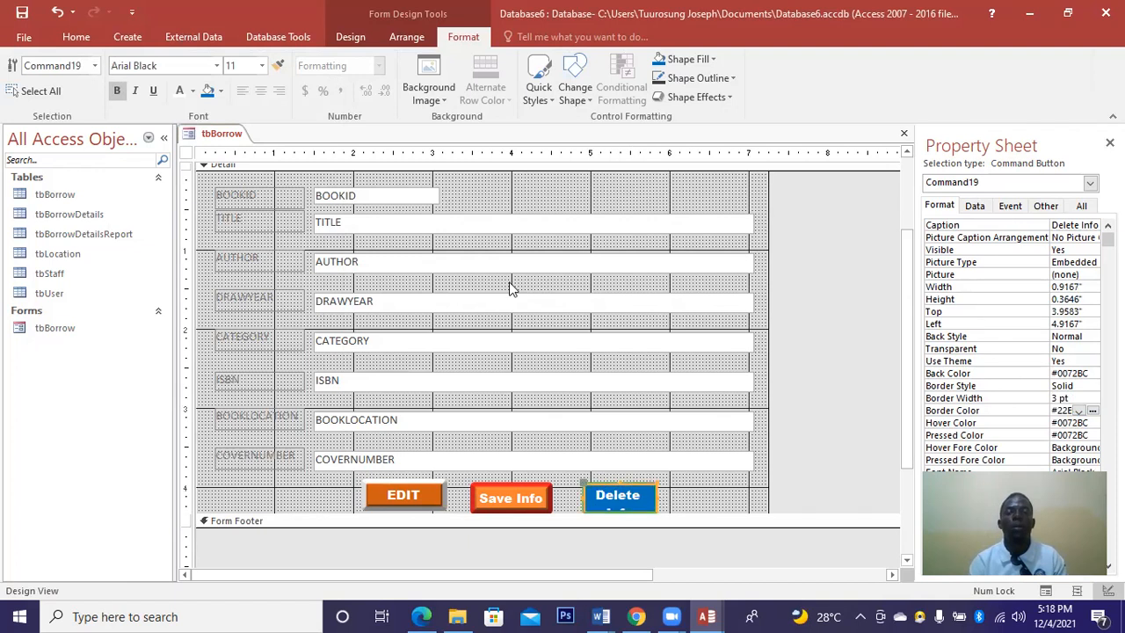
{"action": "left_click", "coordinate": [699, 97]}
{"action": "mouse_move", "coordinate": [701, 235]}
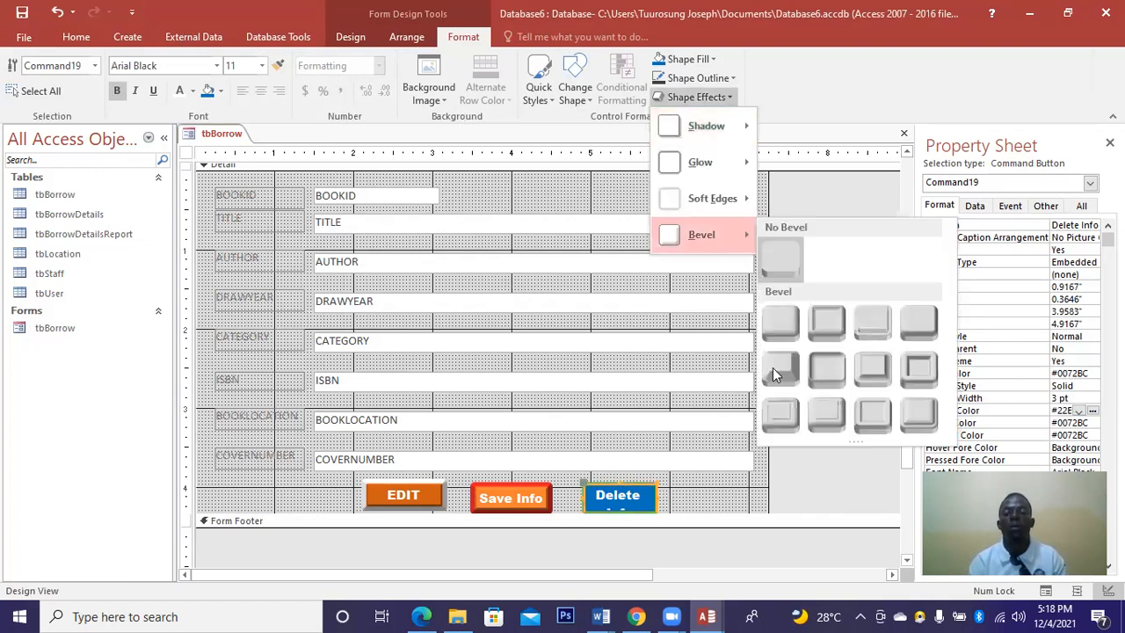
{"action": "left_click", "coordinate": [685, 466]}
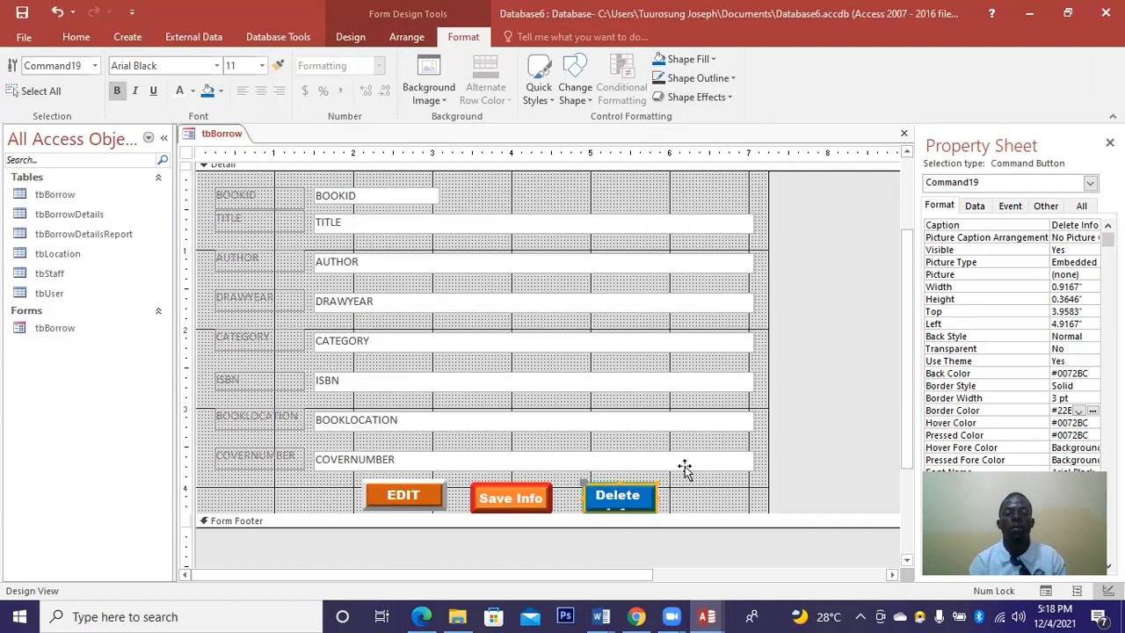
{"action": "left_click", "coordinate": [686, 466]}
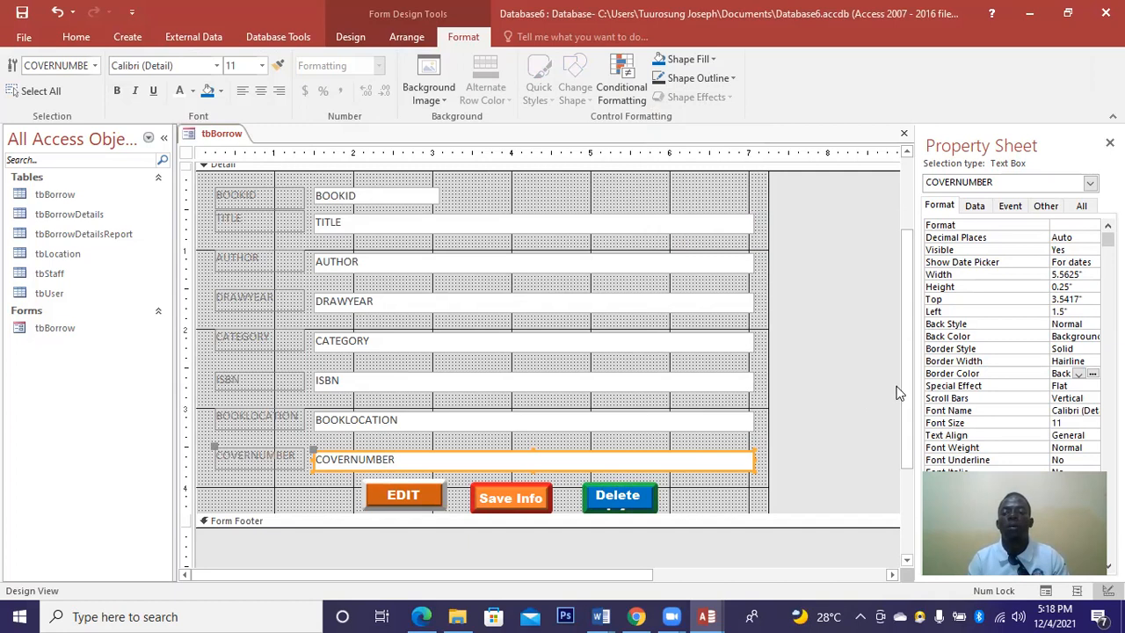
Scroll up to bring the BORROWER FORM header into view.
{"action": "scroll", "coordinate": [908, 388], "scroll_direction": "up", "scroll_amount": 3}
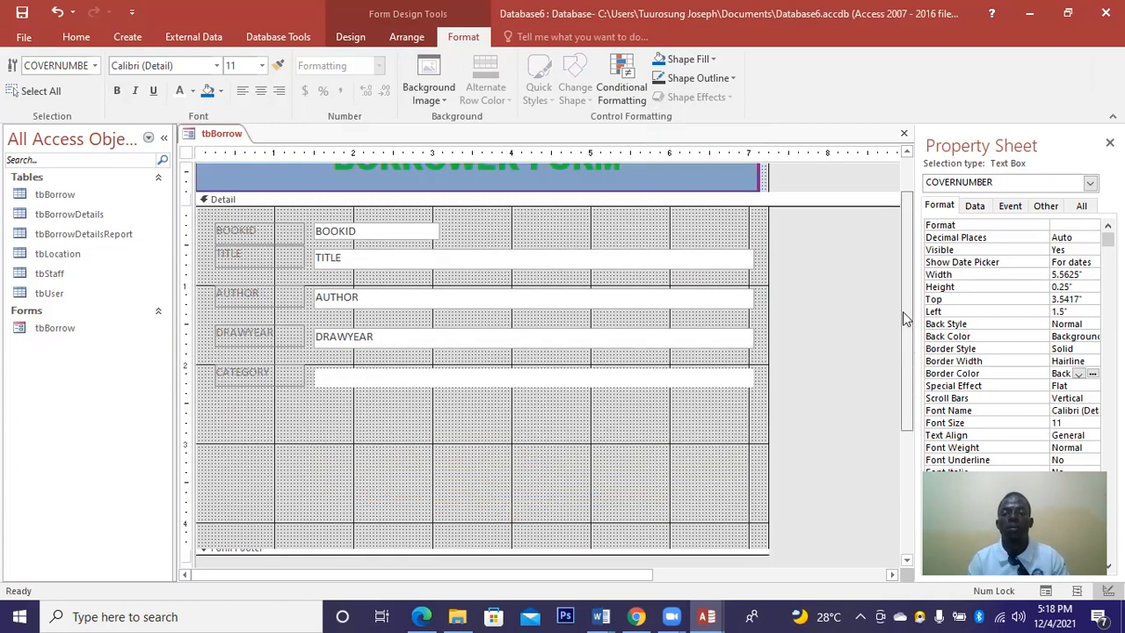
{"action": "scroll", "coordinate": [840, 201], "scroll_direction": "up", "scroll_amount": 1}
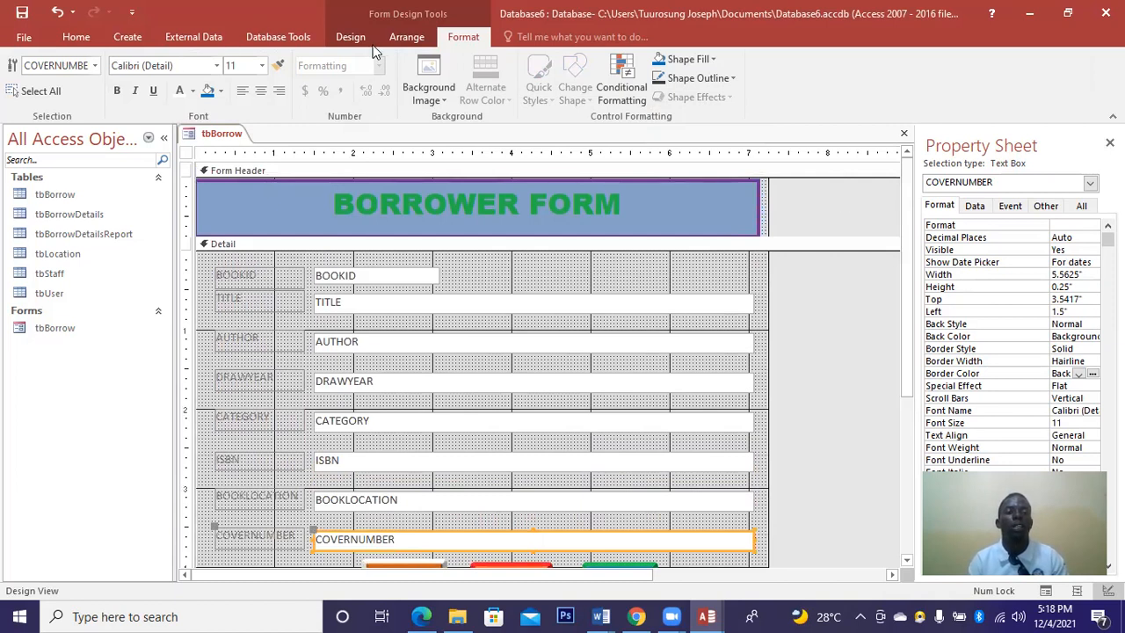
{"action": "left_click", "coordinate": [350, 37]}
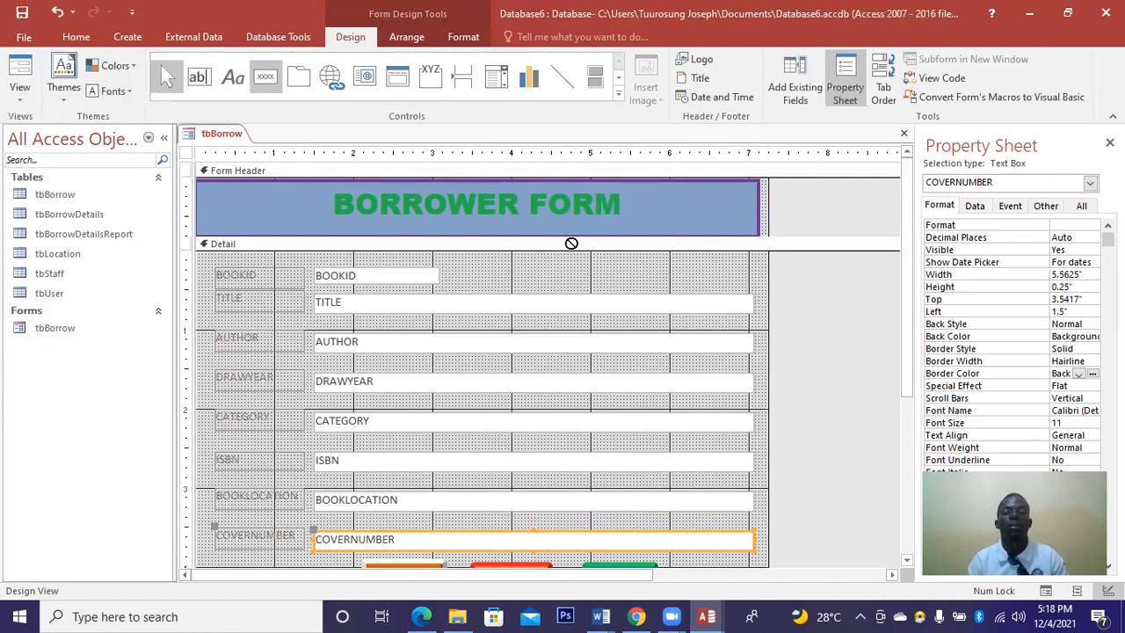
Draw a Close Form command button in the BORROWER FORM header showing the Stop picture.
{"action": "left_click_drag", "start_coordinate": [777, 187], "coordinate": [853, 219]}
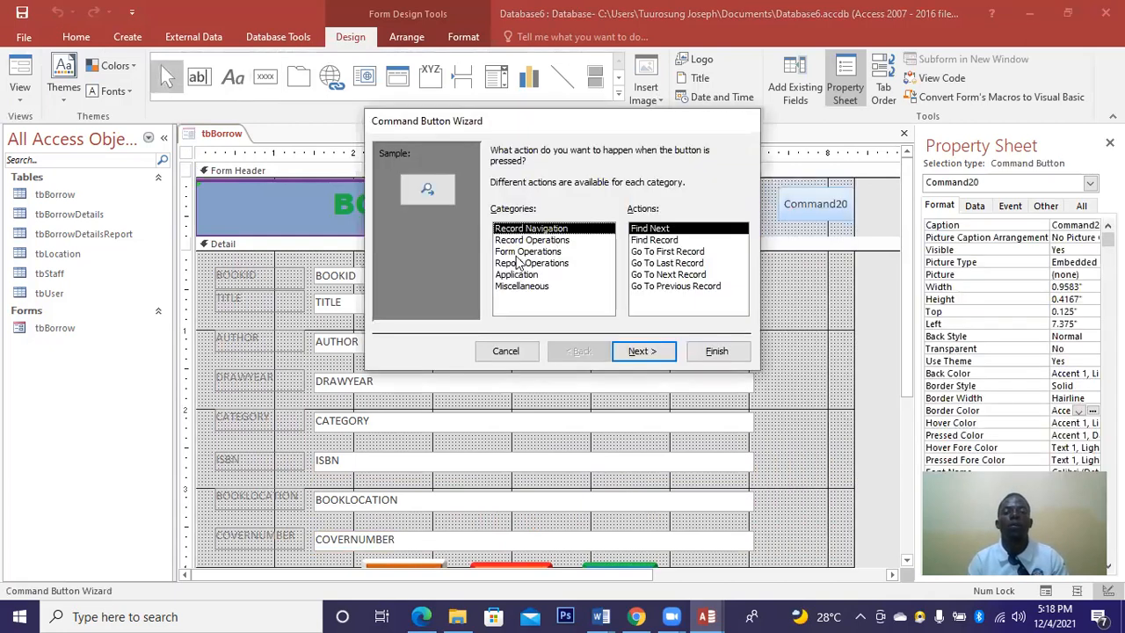
{"action": "left_click", "coordinate": [522, 251]}
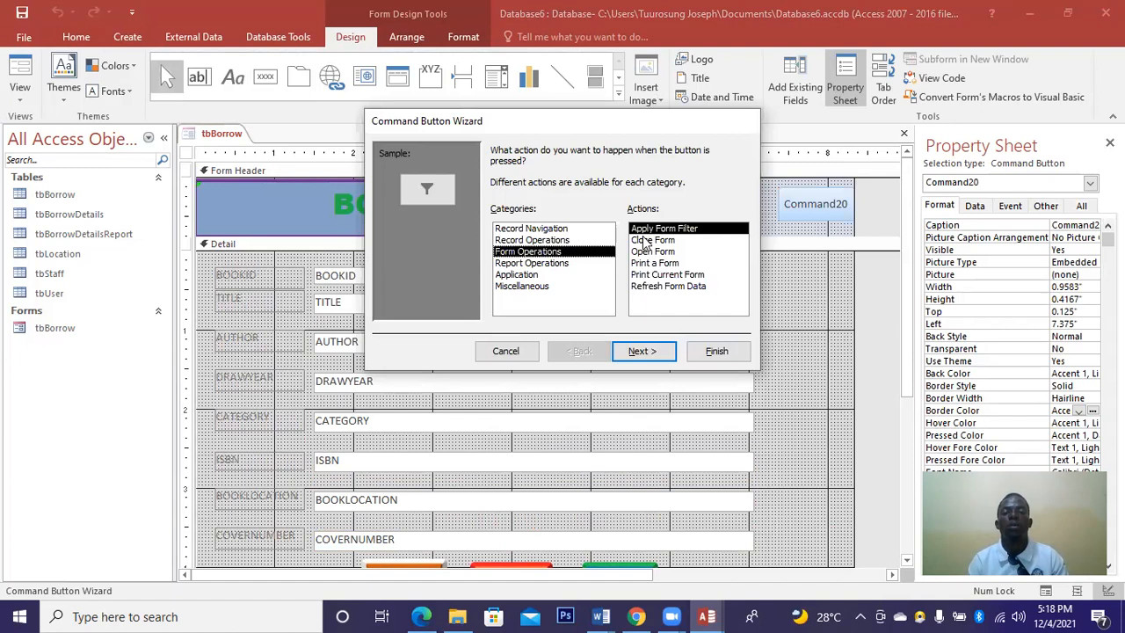
{"action": "left_click", "coordinate": [644, 240]}
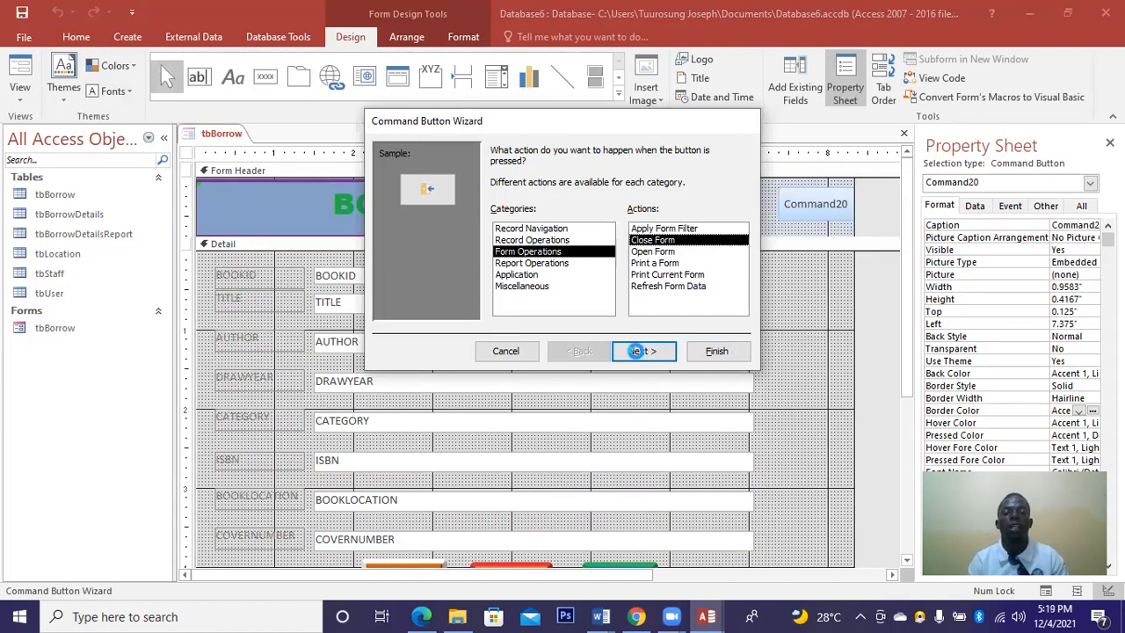
{"action": "left_click", "coordinate": [640, 351]}
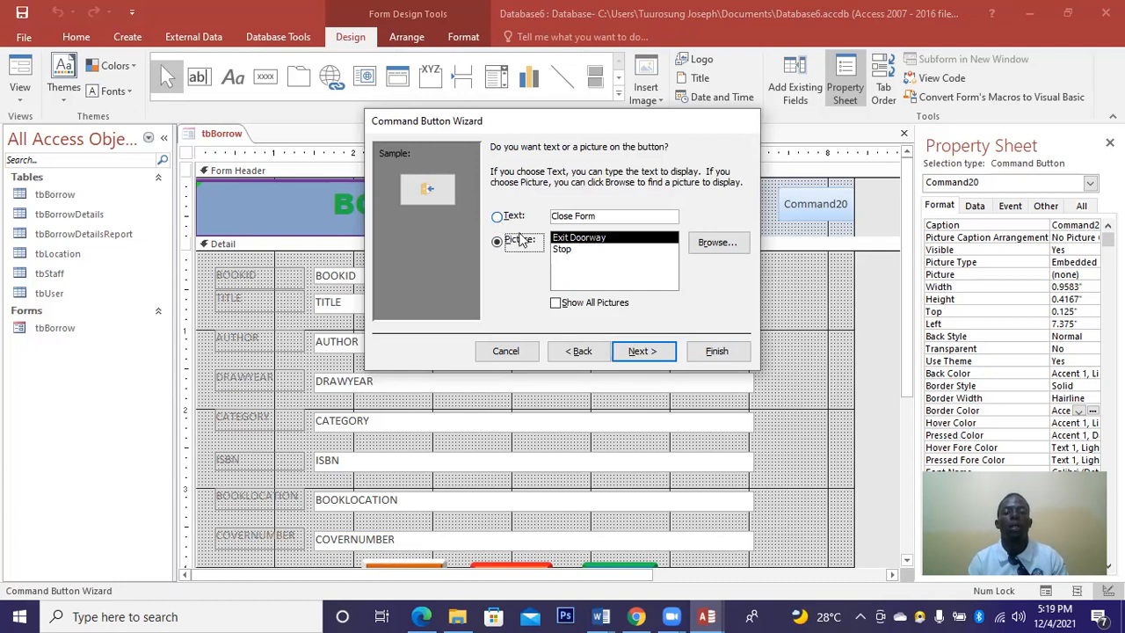
{"action": "left_click", "coordinate": [561, 250]}
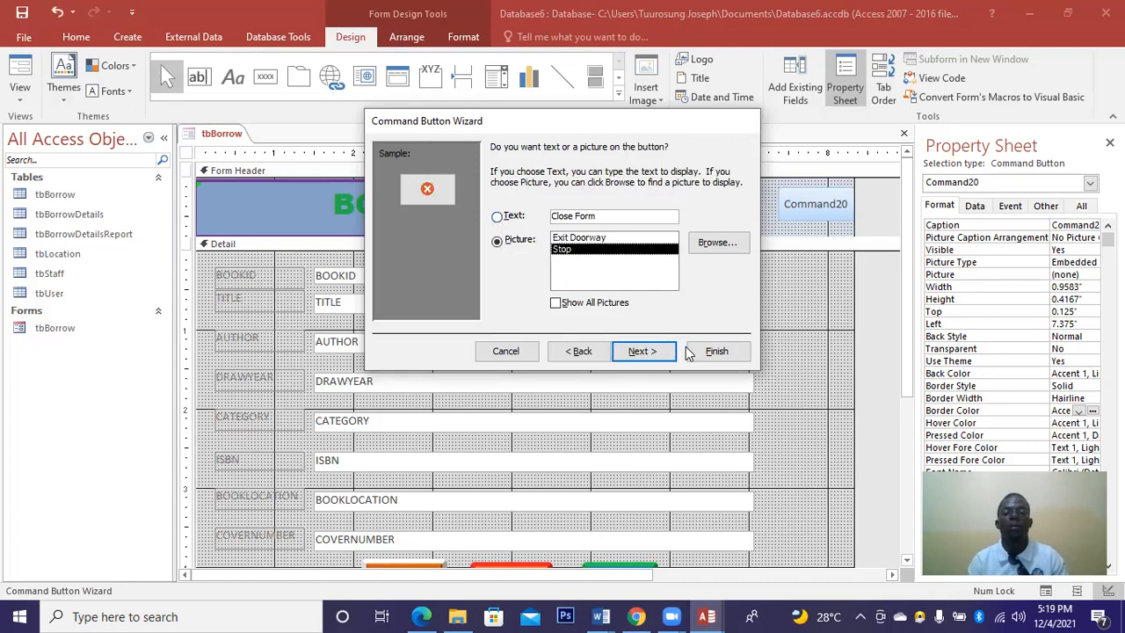
{"action": "left_click", "coordinate": [708, 351]}
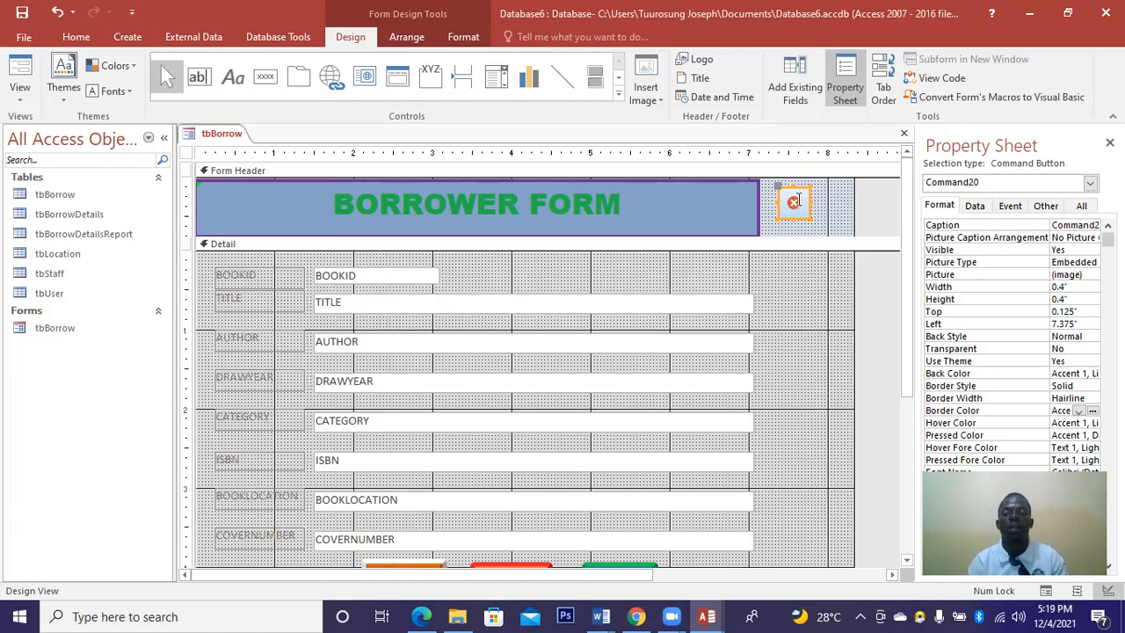
Move the close button right beside the header banner, widen it slightly, and apply a bevel effect.
{"action": "left_click_drag", "start_coordinate": [790, 198], "coordinate": [825, 202]}
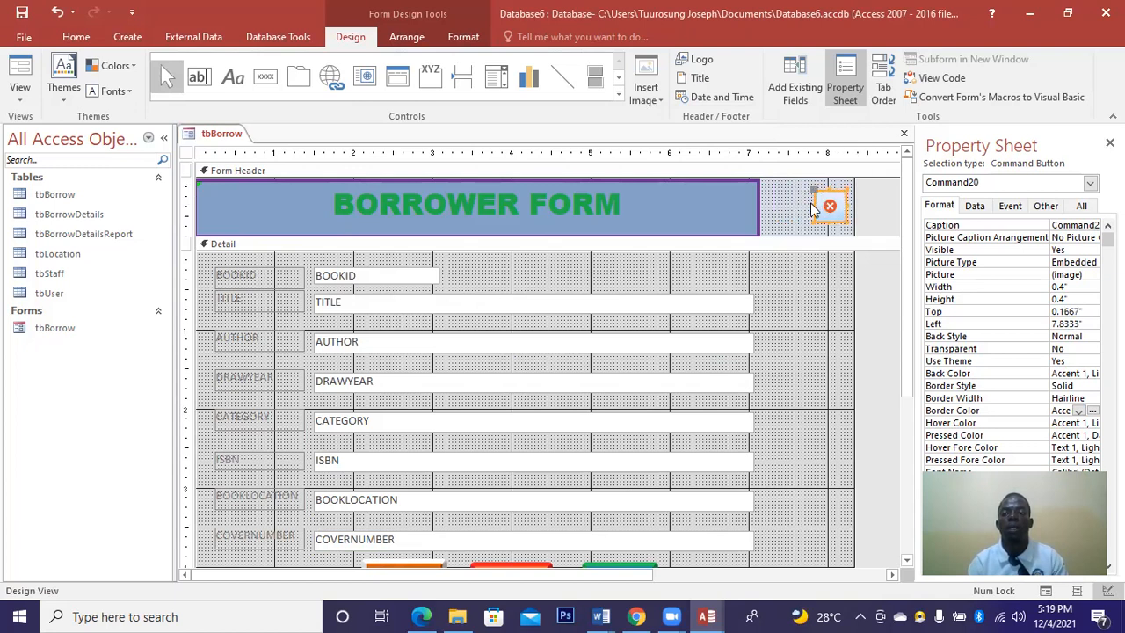
{"action": "left_click_drag", "start_coordinate": [813, 205], "coordinate": [810, 205]}
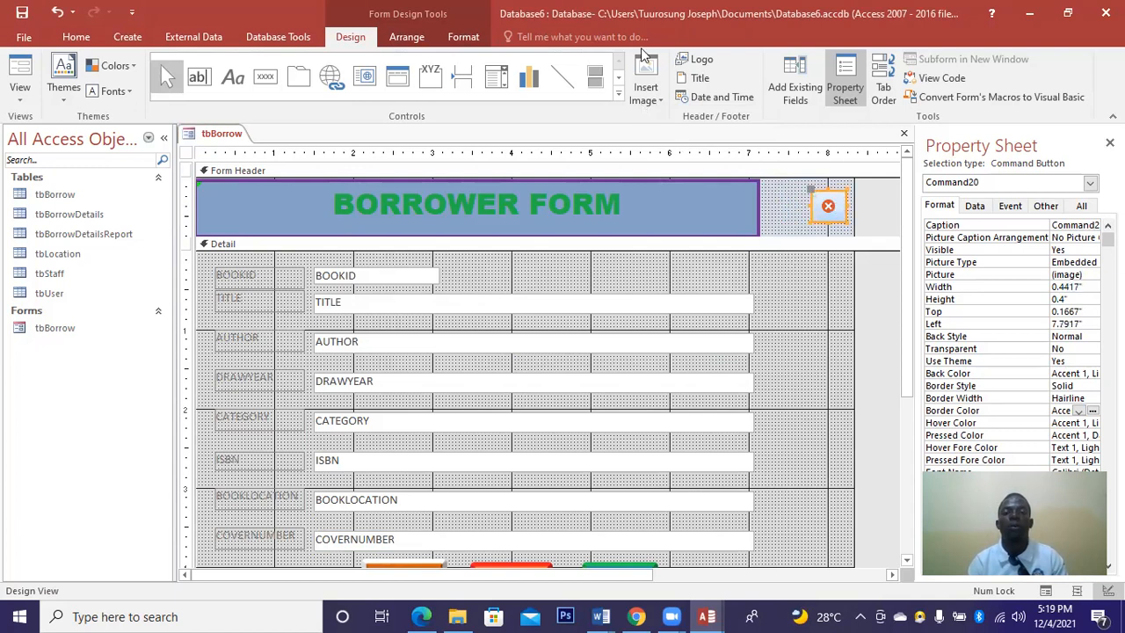
{"action": "left_click", "coordinate": [474, 40]}
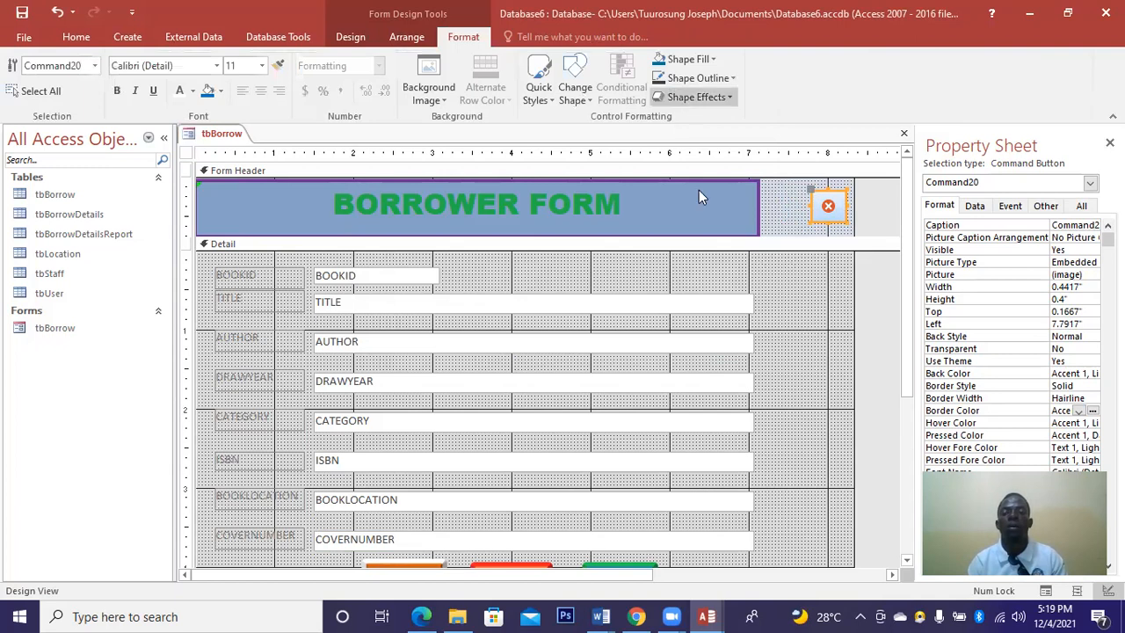
{"action": "left_click", "coordinate": [681, 97]}
{"action": "mouse_move", "coordinate": [721, 163]}
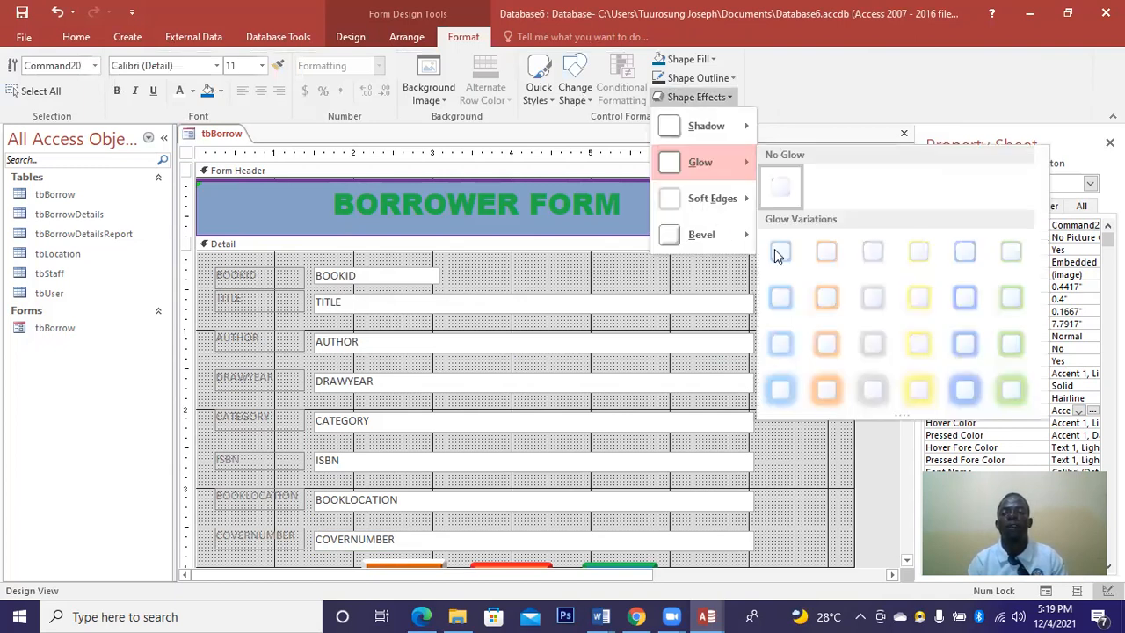
{"action": "mouse_move", "coordinate": [708, 234]}
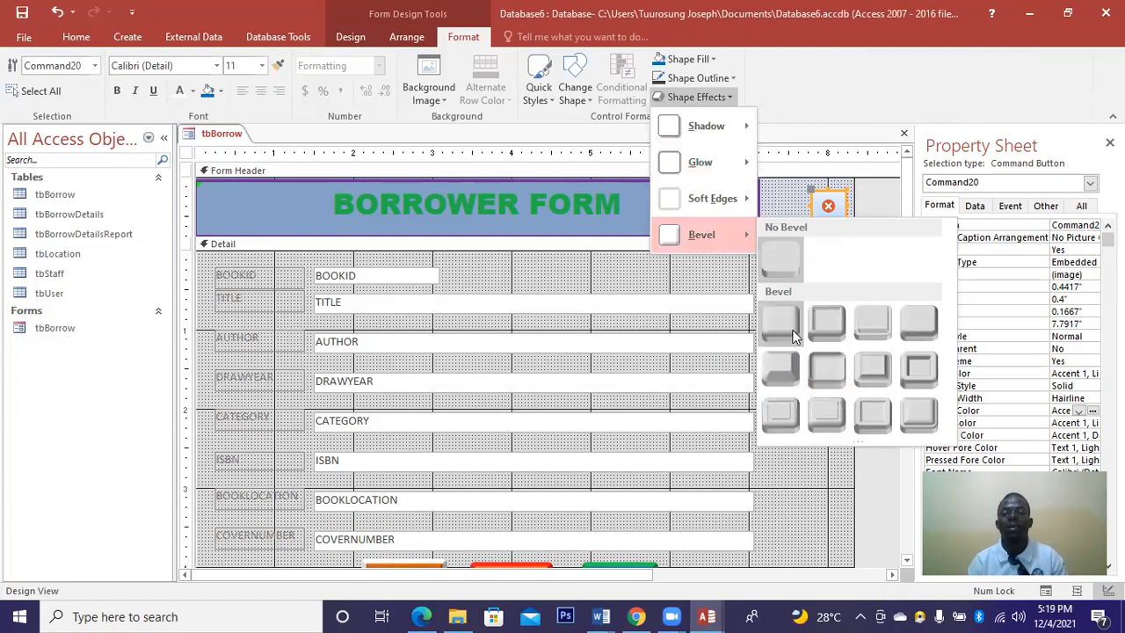
{"action": "left_click", "coordinate": [781, 362]}
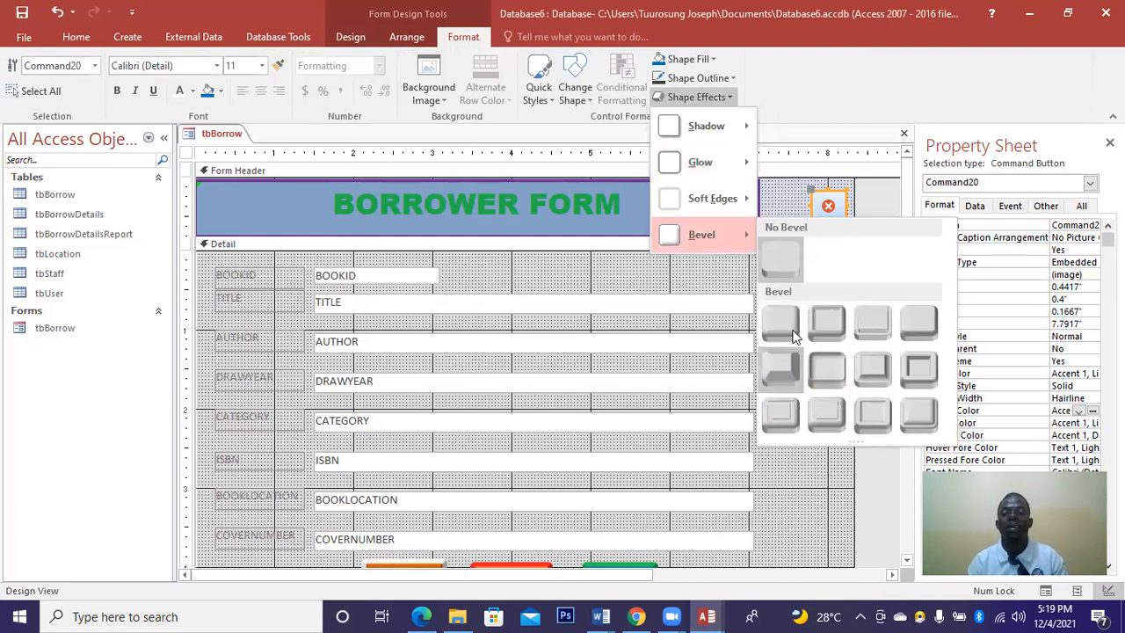
Give the close button a 3 pt border in red.
{"action": "left_click", "coordinate": [1080, 398]}
{"action": "left_click", "coordinate": [1090, 399]}
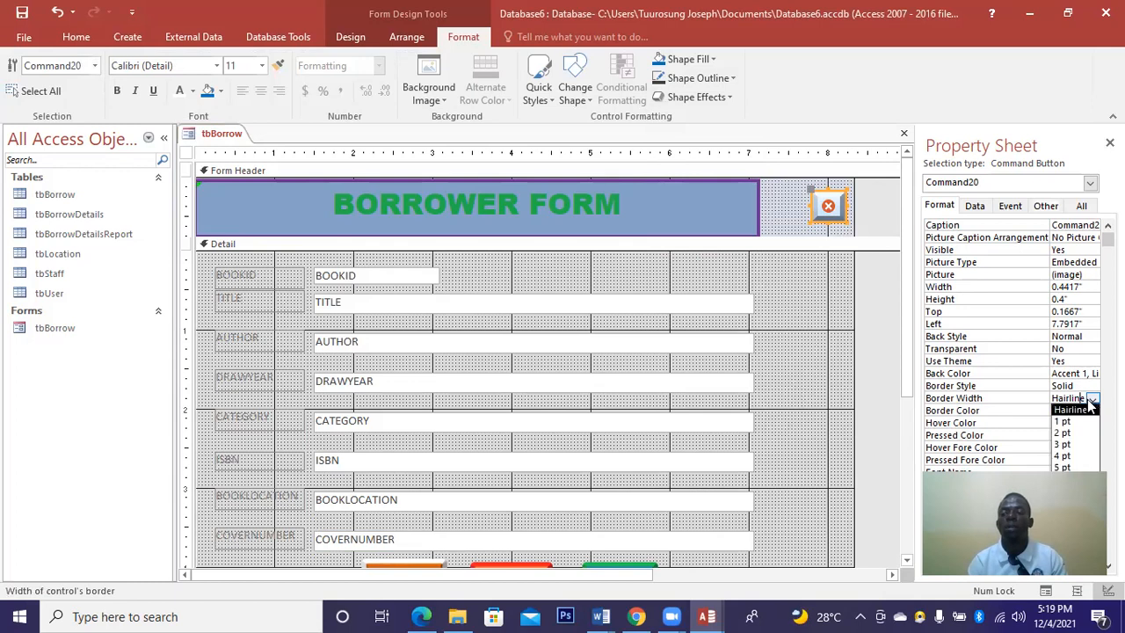
{"action": "left_click", "coordinate": [1063, 444]}
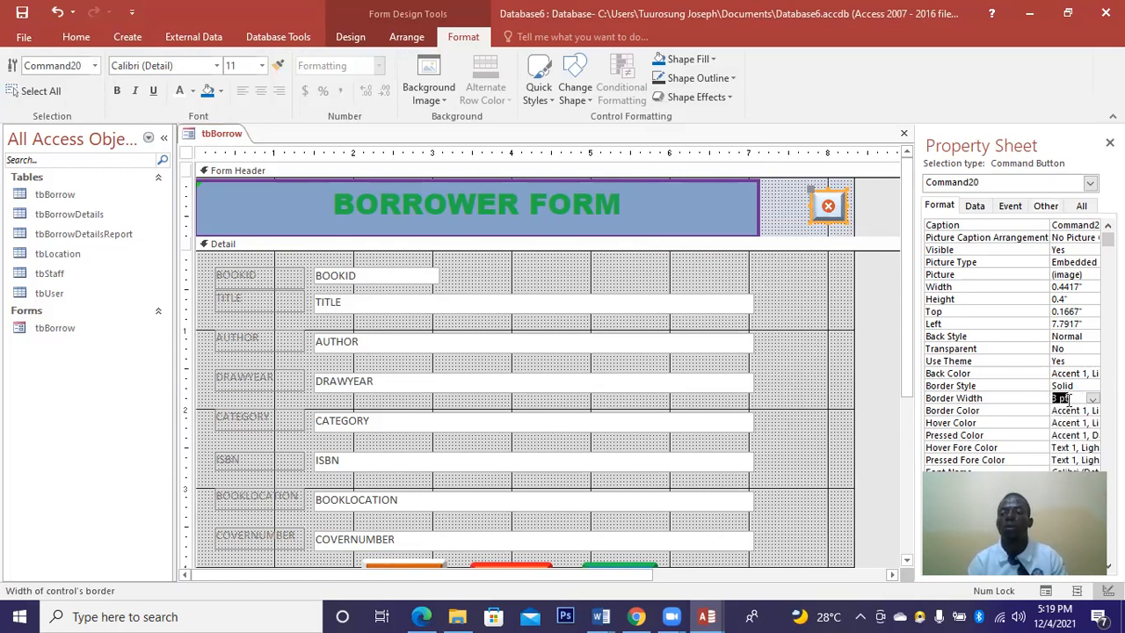
{"action": "left_click", "coordinate": [1092, 413]}
{"action": "left_click", "coordinate": [1092, 413]}
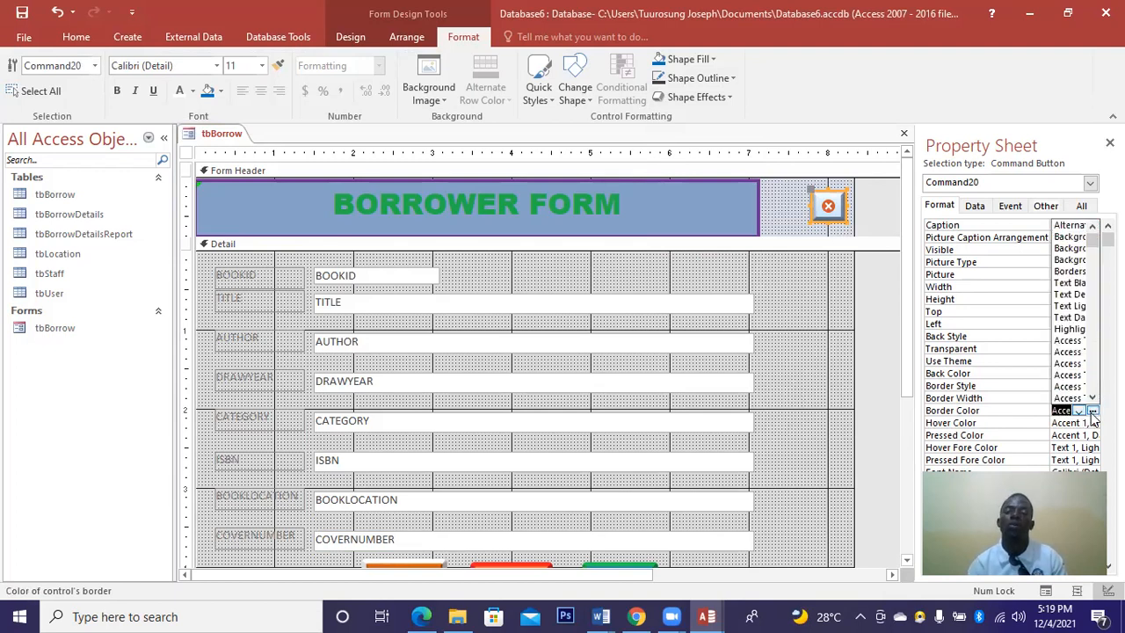
{"action": "left_click", "coordinate": [1091, 413]}
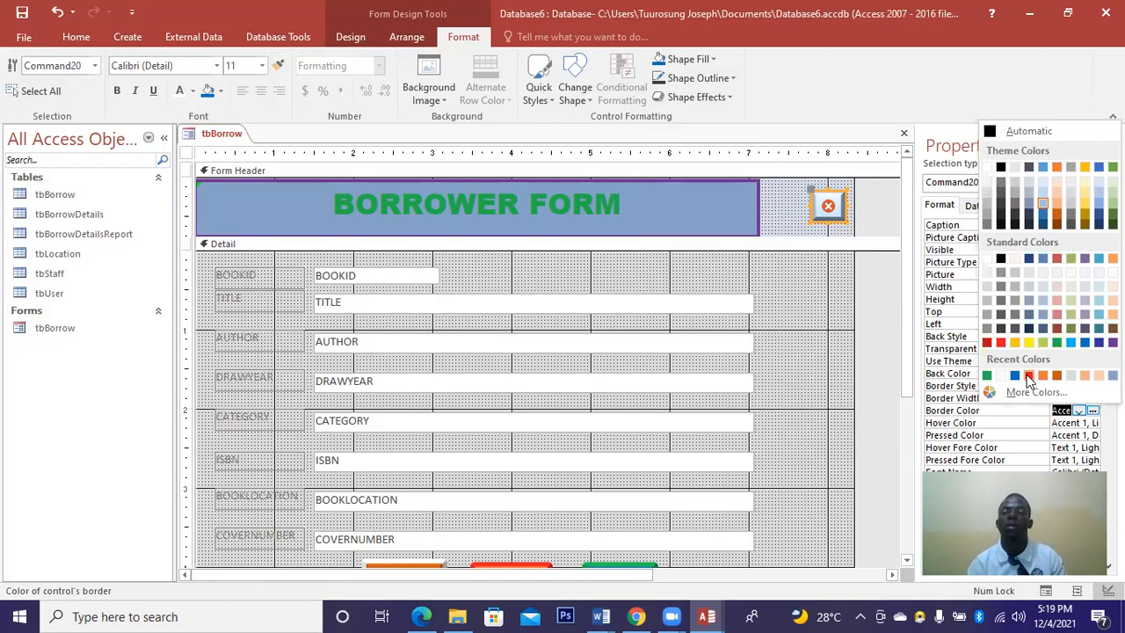
{"action": "left_click", "coordinate": [1028, 376]}
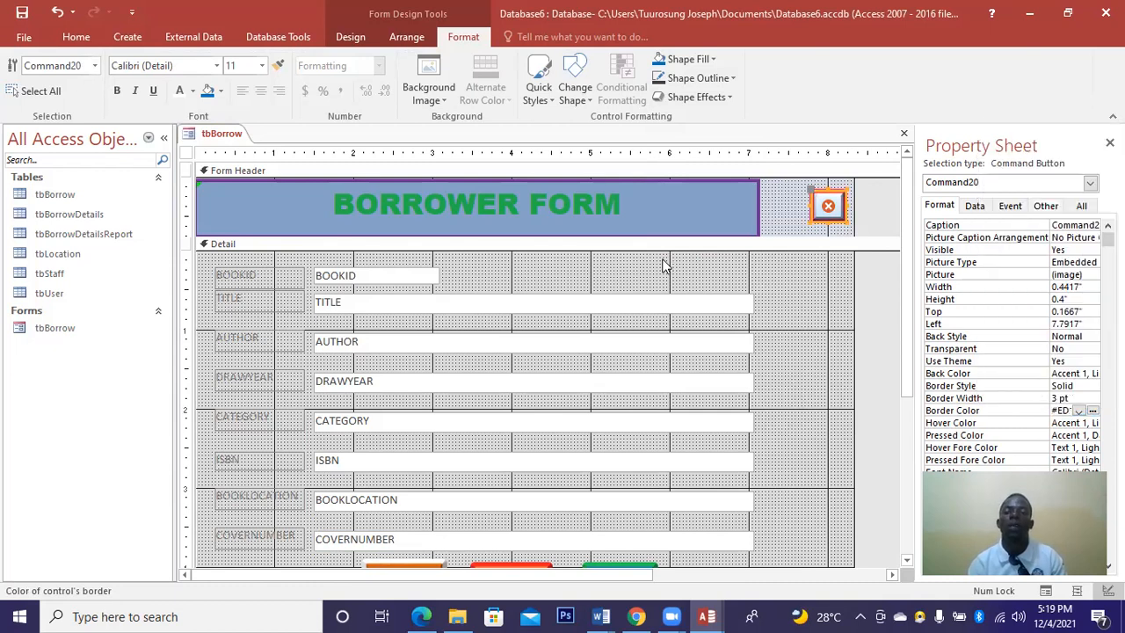
{"action": "left_click", "coordinate": [784, 230]}
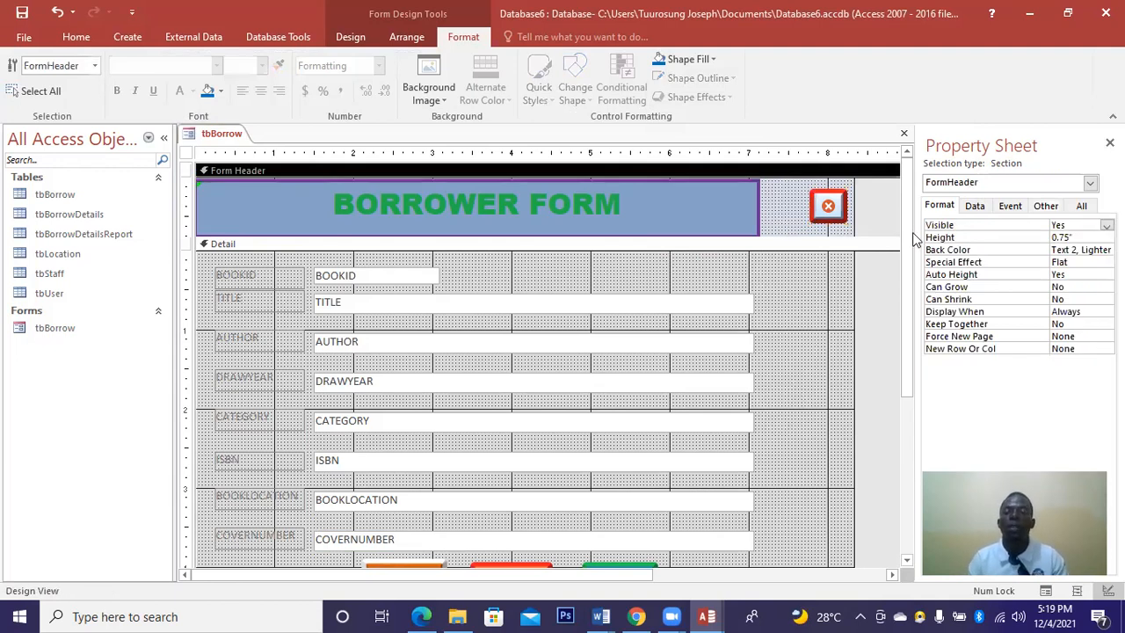
Close the tbBorrow form design, saving the changes.
{"action": "left_click", "coordinate": [908, 387]}
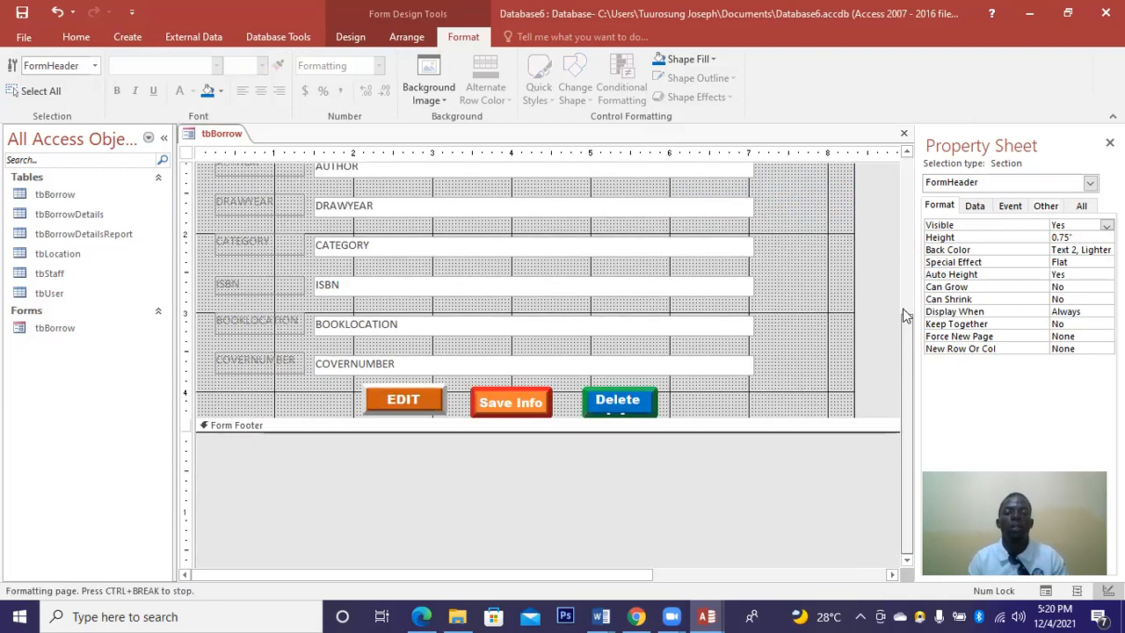
{"action": "left_click", "coordinate": [902, 297]}
{"action": "left_click", "coordinate": [904, 215]}
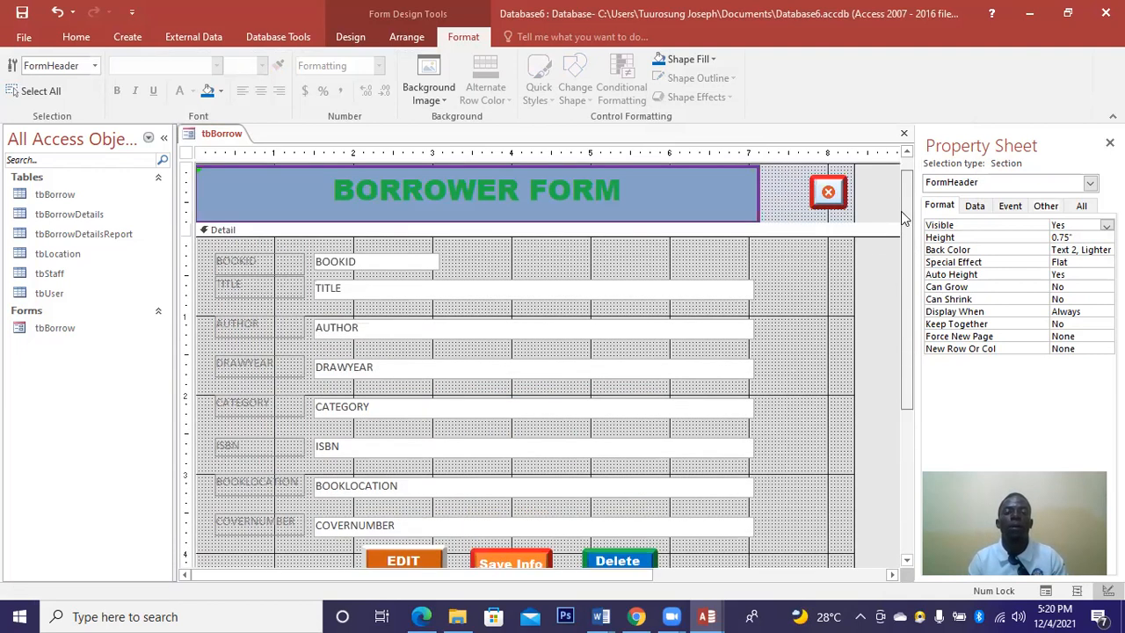
{"action": "left_click", "coordinate": [904, 134]}
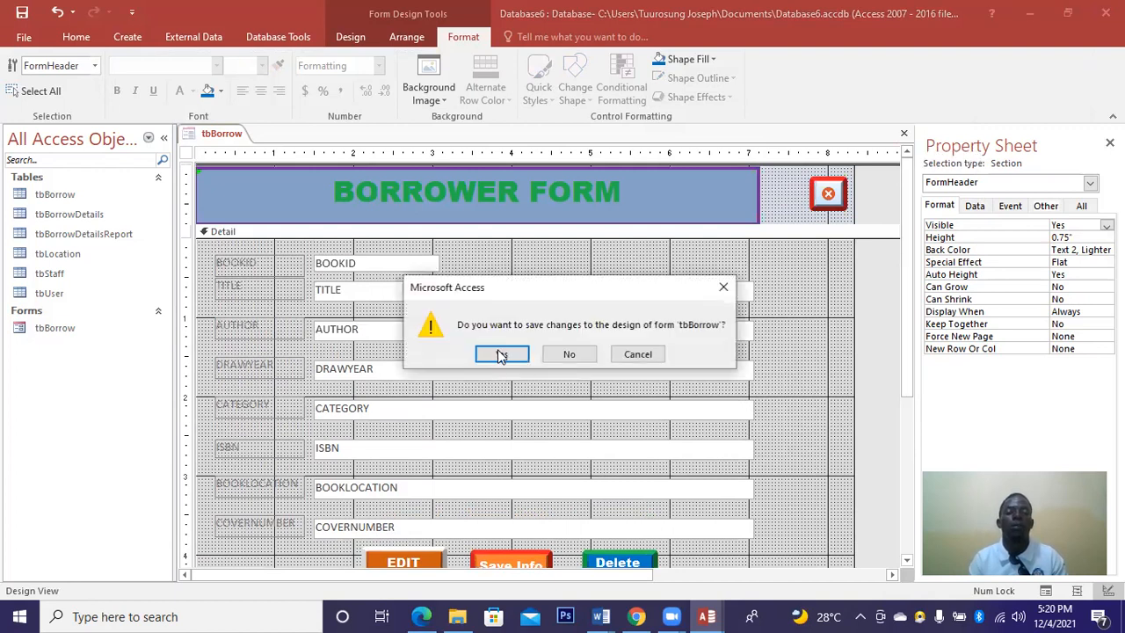
{"action": "left_click", "coordinate": [501, 354]}
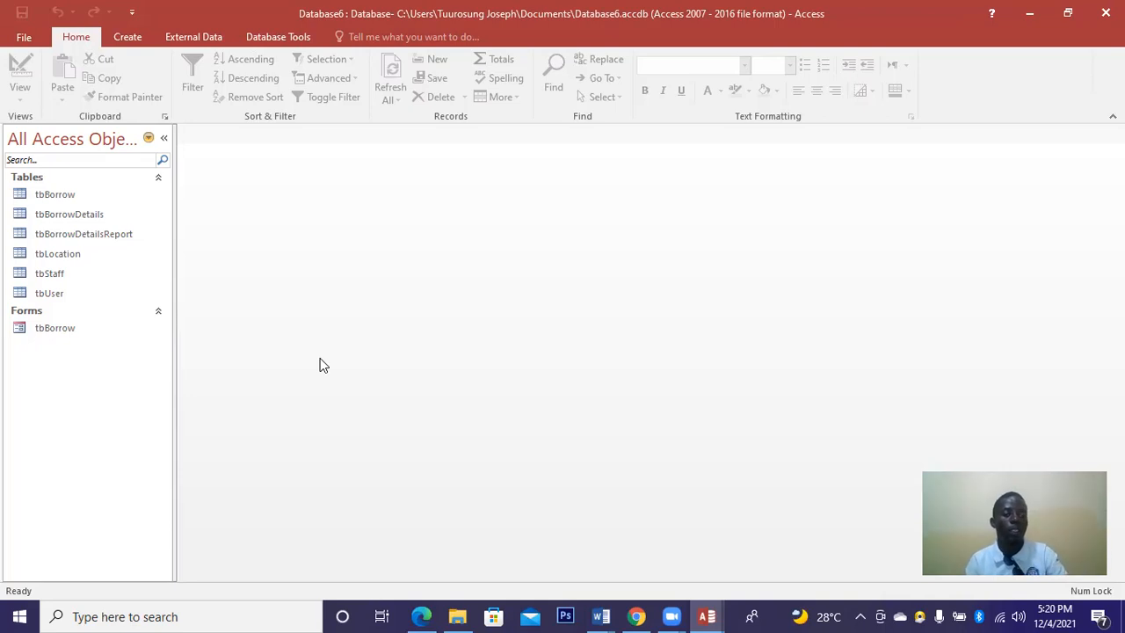
Build a Tabular form from all six tbBorrowDetails fields with the Form Wizard, then close it.
{"action": "left_click", "coordinate": [134, 39]}
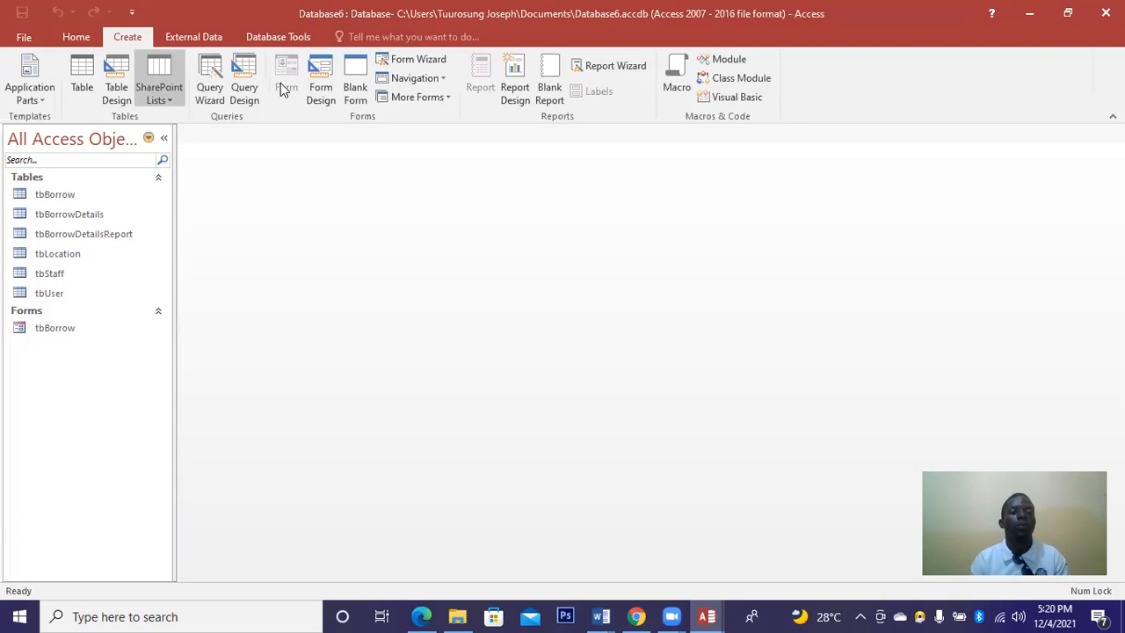
{"action": "left_click", "coordinate": [395, 62]}
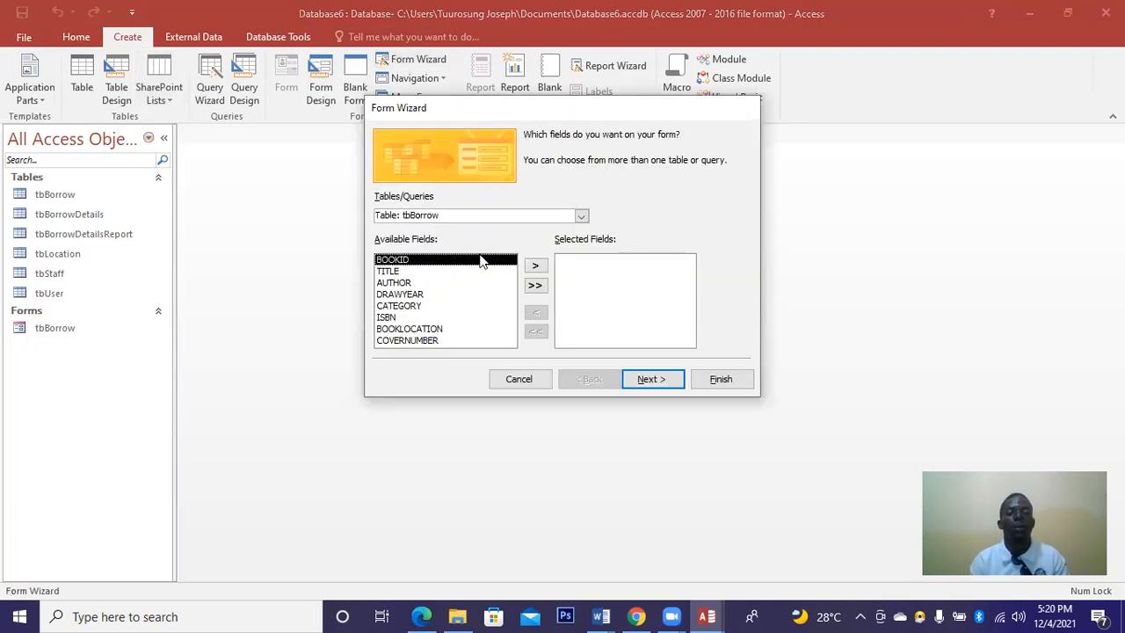
{"action": "left_click", "coordinate": [580, 217]}
{"action": "left_click", "coordinate": [431, 241]}
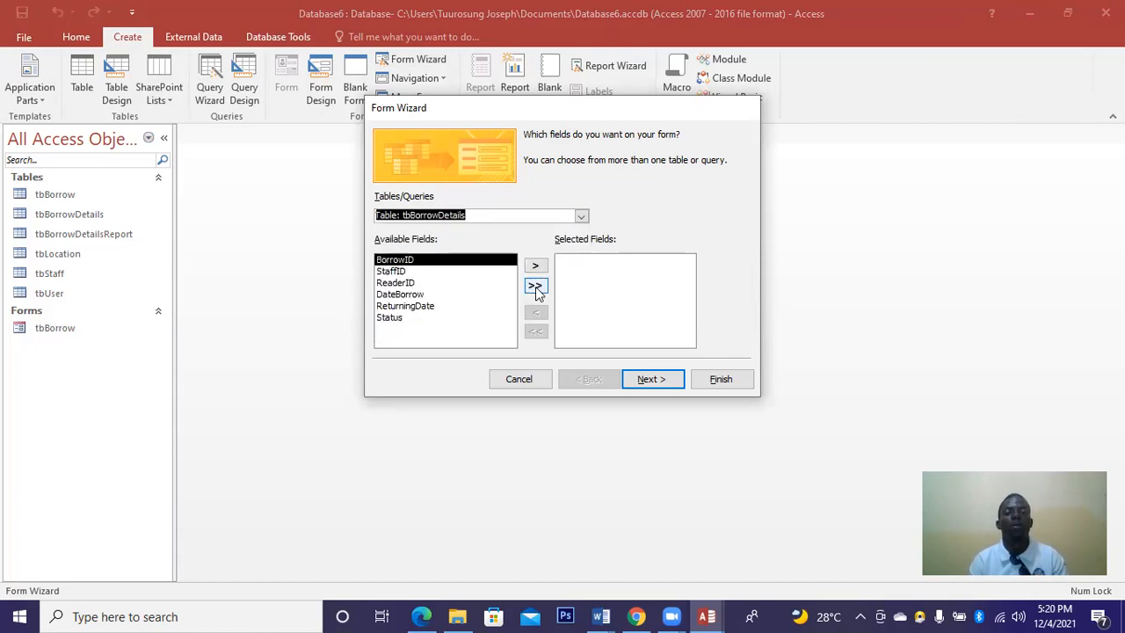
{"action": "left_click", "coordinate": [536, 287]}
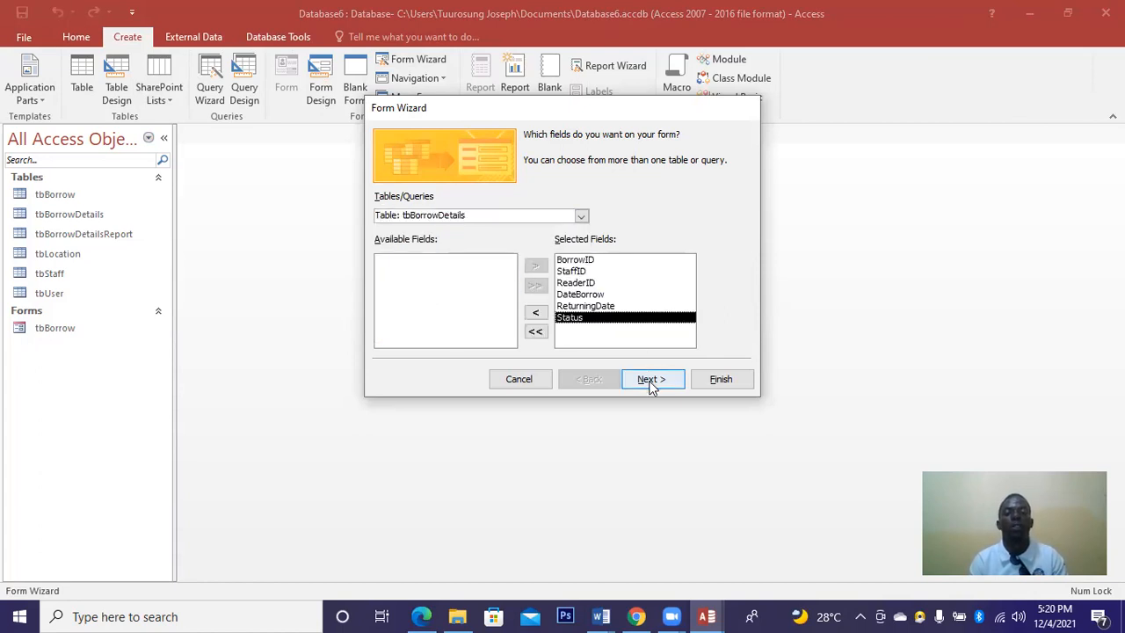
{"action": "left_click", "coordinate": [651, 382]}
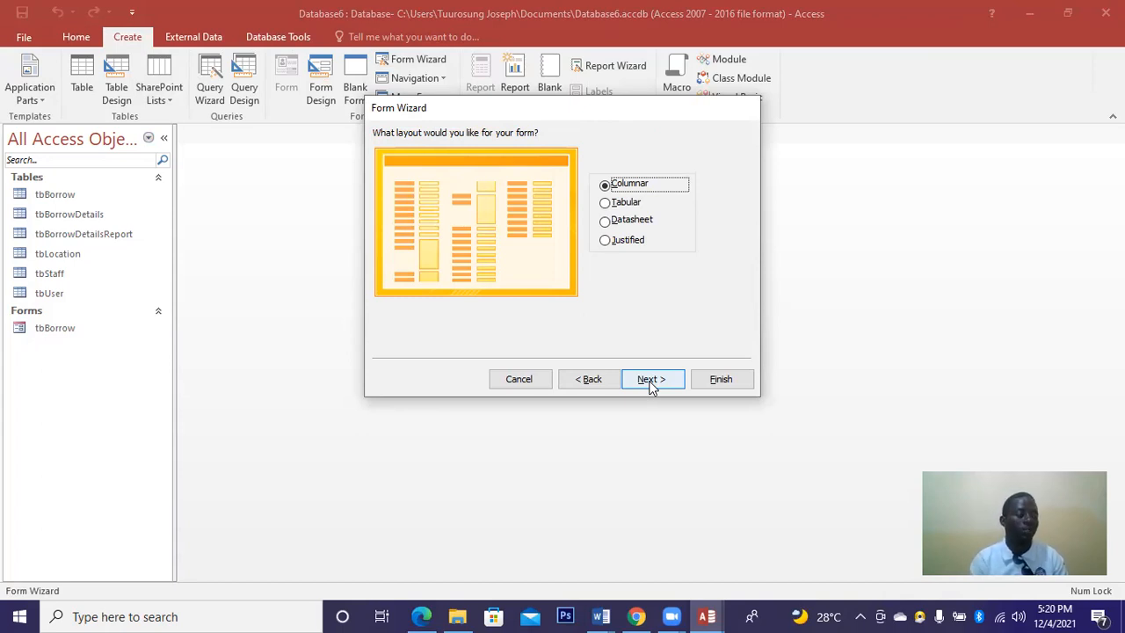
{"action": "left_click", "coordinate": [620, 206]}
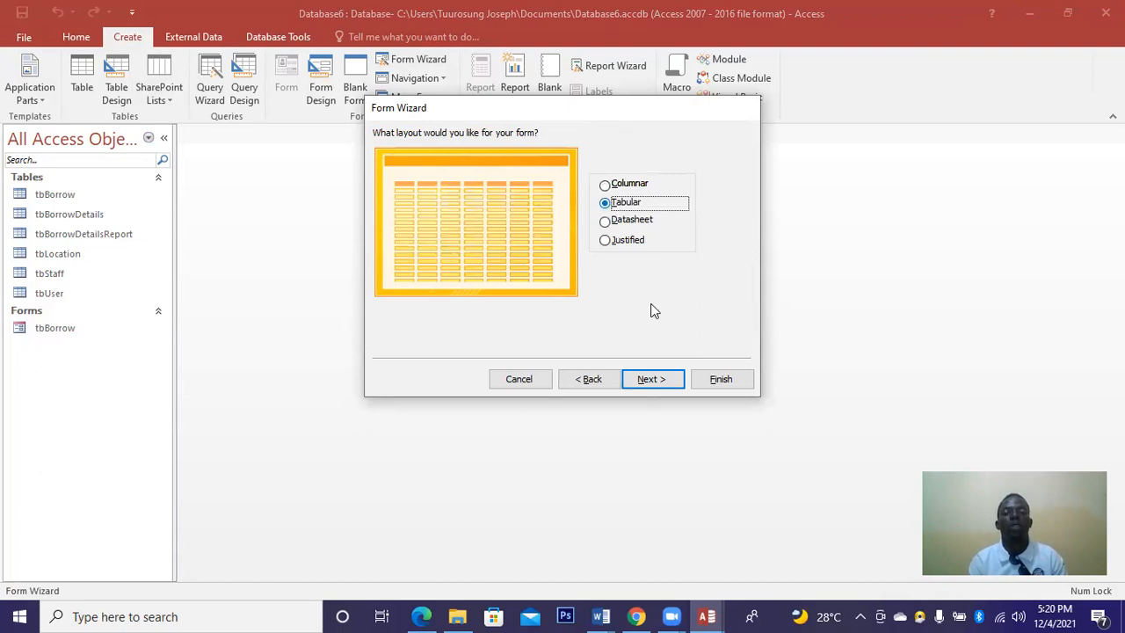
{"action": "left_click", "coordinate": [650, 384]}
{"action": "left_click", "coordinate": [716, 381]}
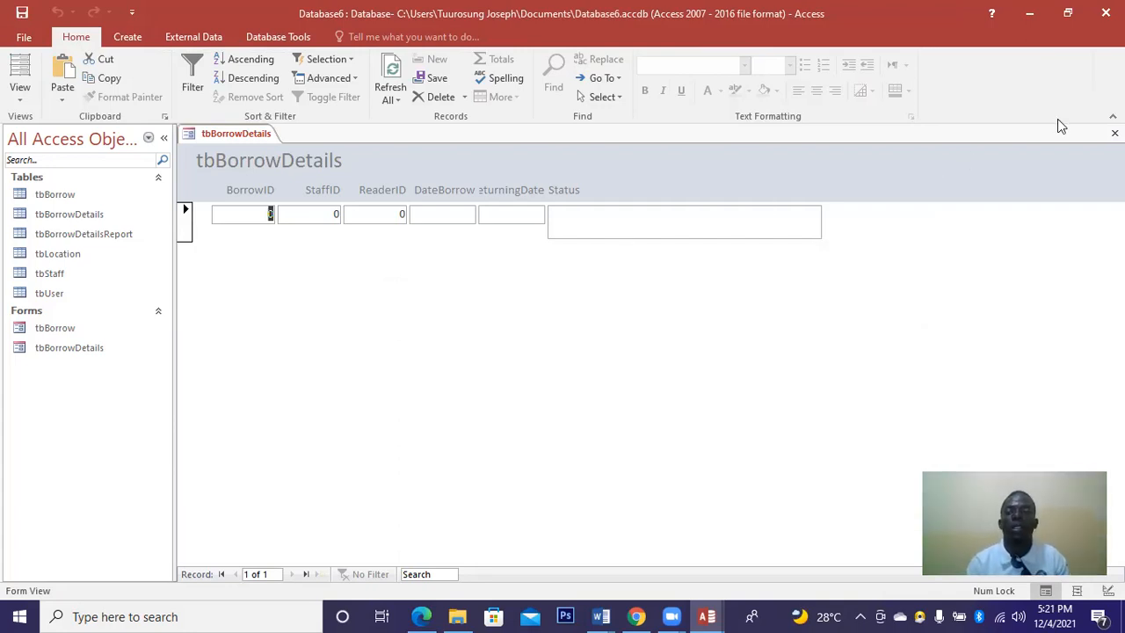
{"action": "left_click", "coordinate": [1114, 133]}
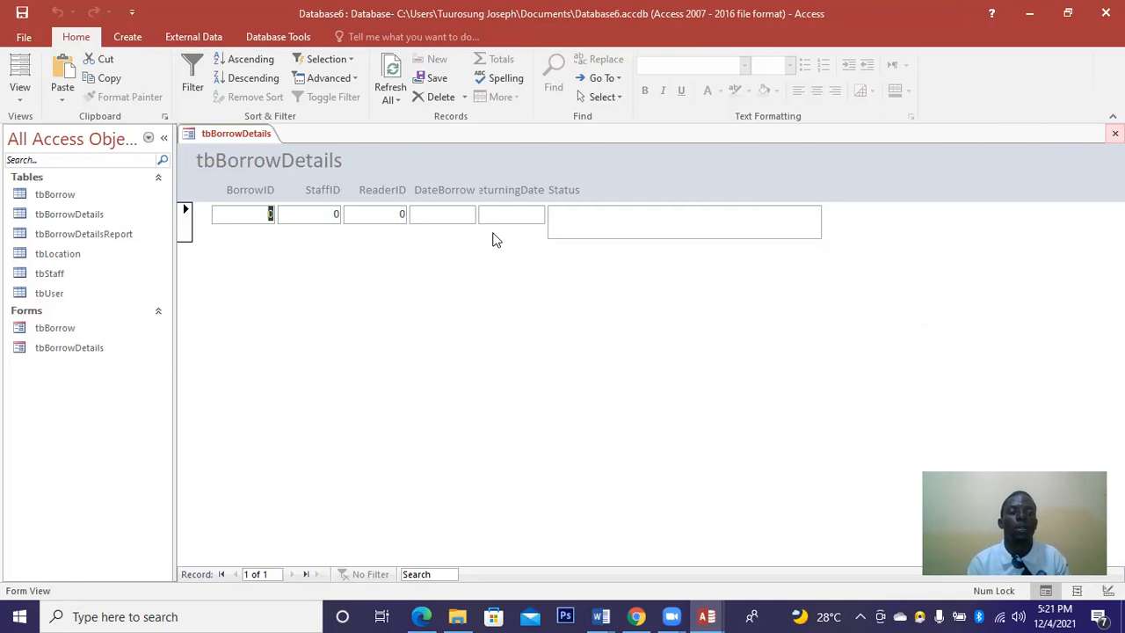
{"action": "left_click", "coordinate": [128, 40]}
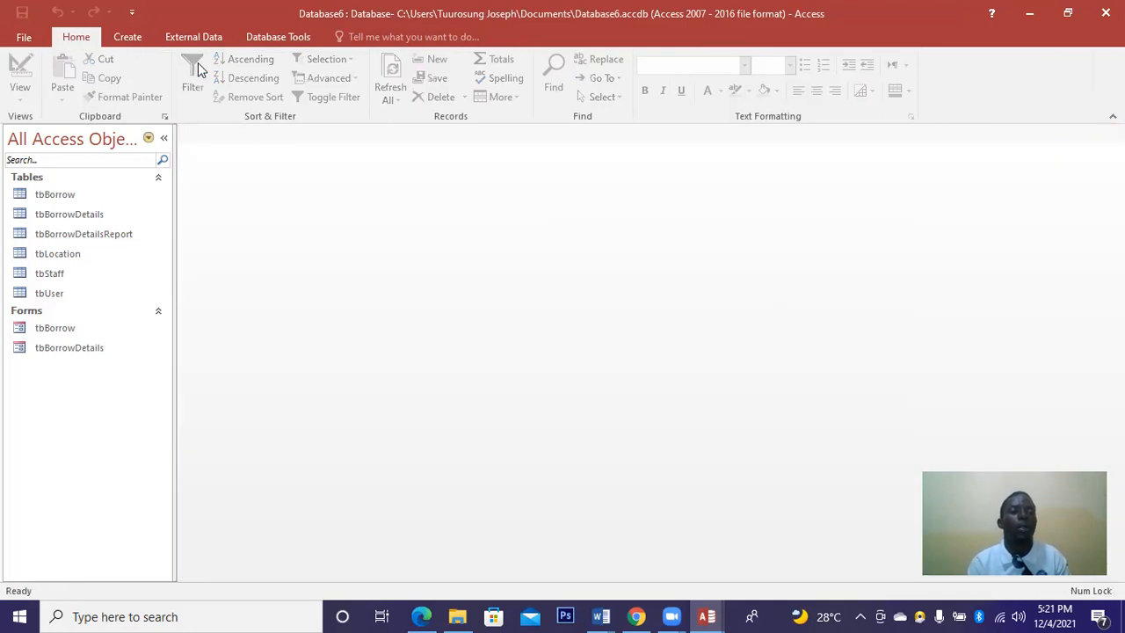
Run the Form Wizard on tbBorrowDetails with all six fields in the default Columnar layout.
{"action": "left_click", "coordinate": [419, 59]}
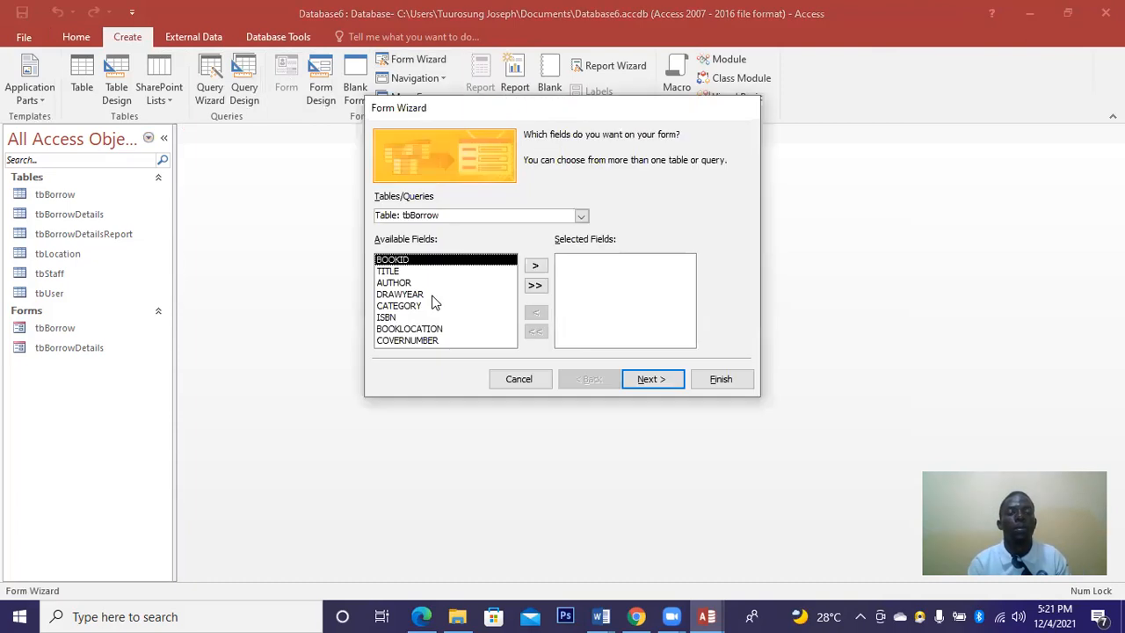
{"action": "left_click", "coordinate": [435, 243]}
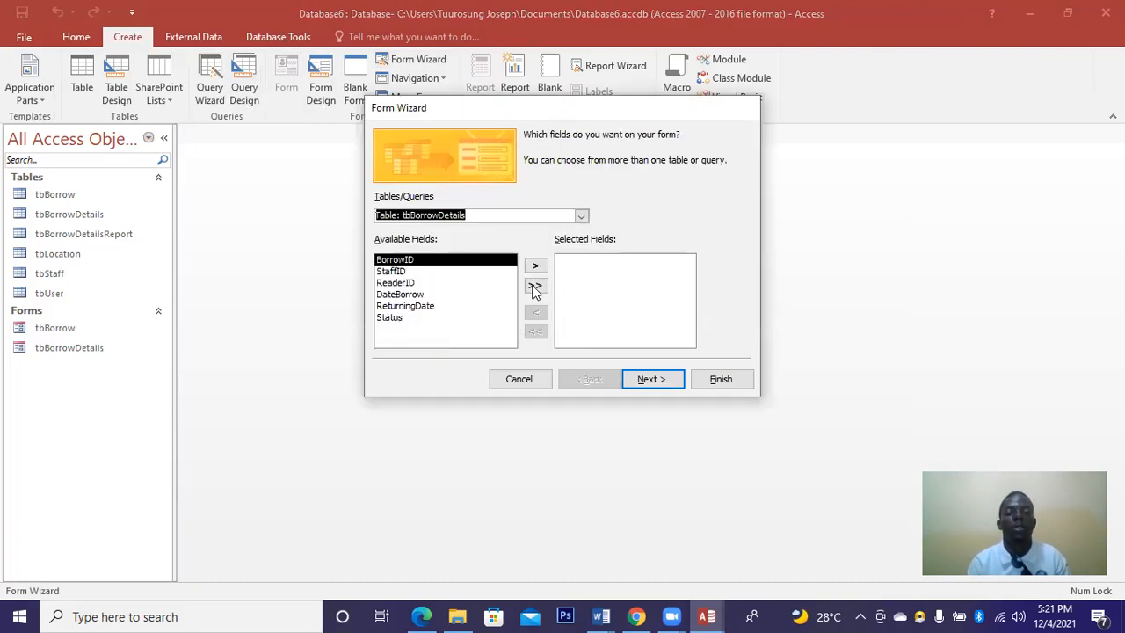
{"action": "left_click", "coordinate": [535, 287]}
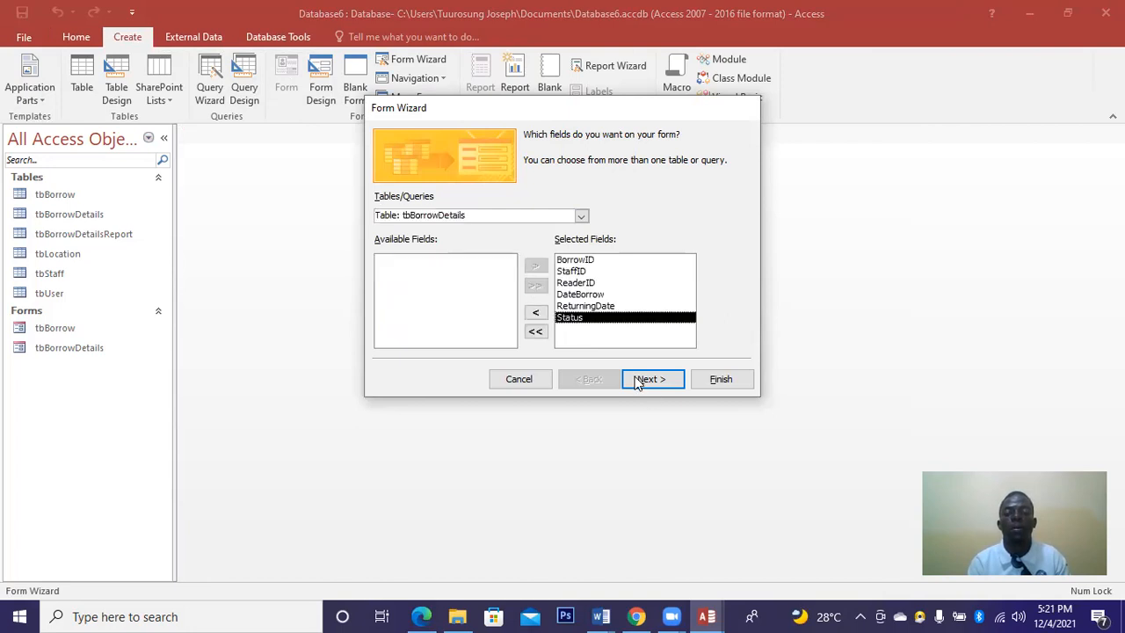
{"action": "left_click", "coordinate": [642, 381]}
{"action": "left_click", "coordinate": [709, 381]}
{"action": "left_click", "coordinate": [705, 379]}
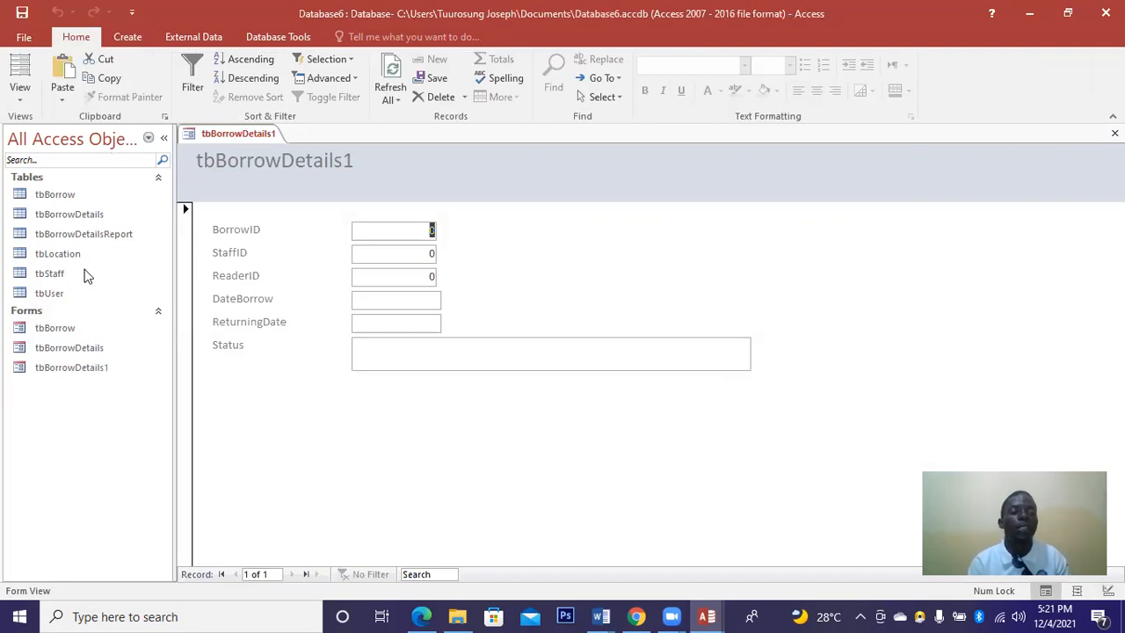
Delete the tabular tbBorrowDetails form and open tbBorrowDetails1 in Design View.
{"action": "right_click", "coordinate": [59, 353]}
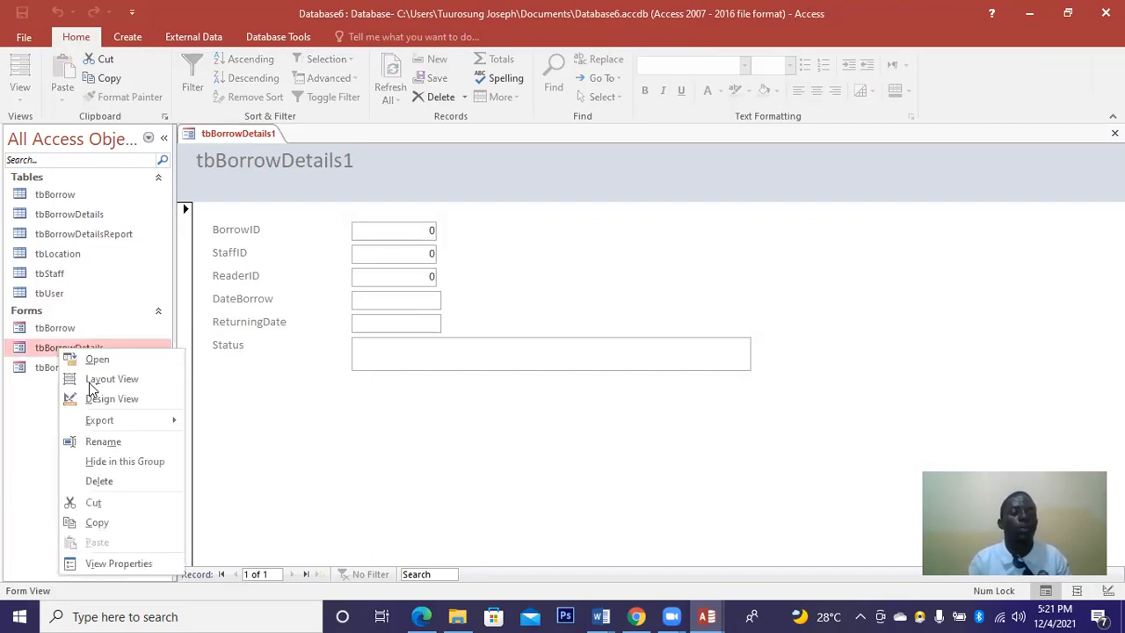
{"action": "left_click", "coordinate": [103, 483]}
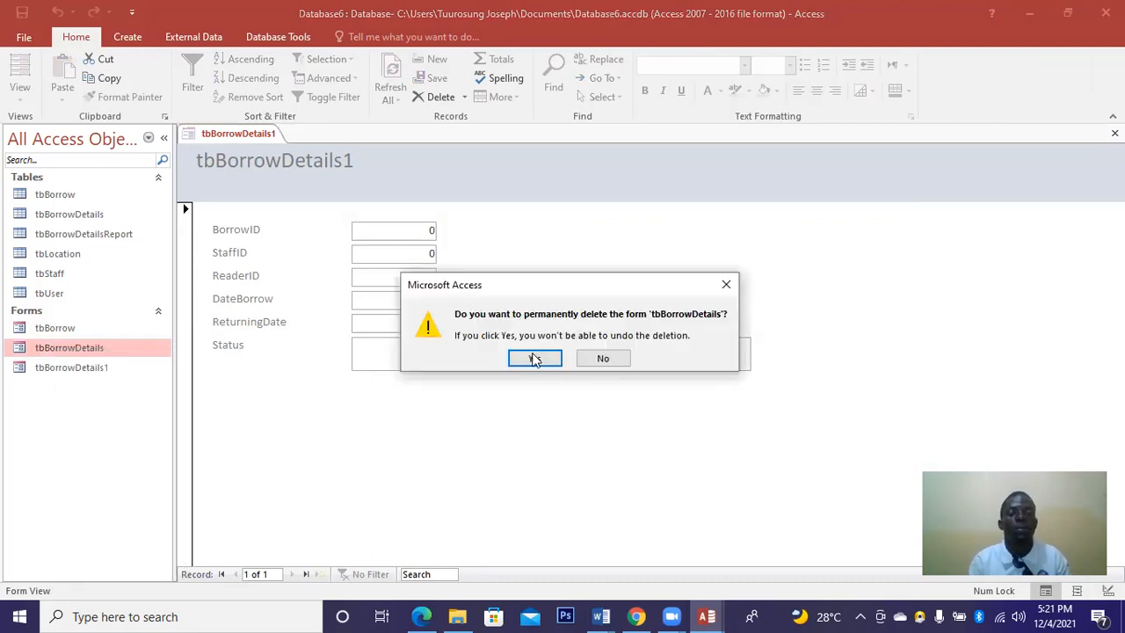
{"action": "left_click", "coordinate": [534, 358]}
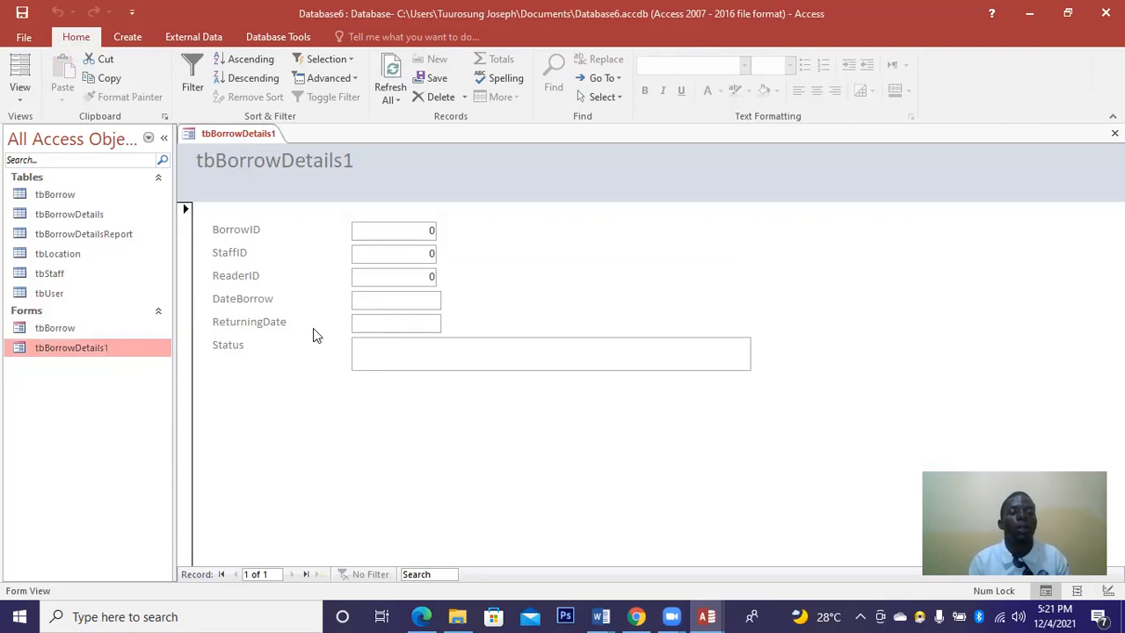
{"action": "right_click", "coordinate": [94, 349]}
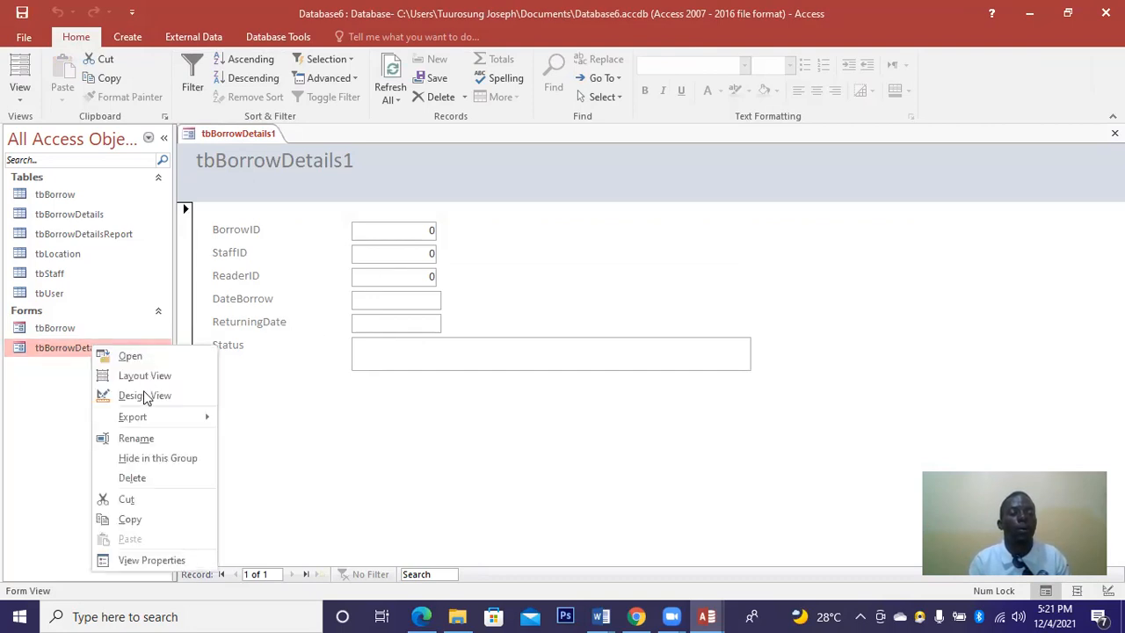
{"action": "left_click", "coordinate": [143, 396]}
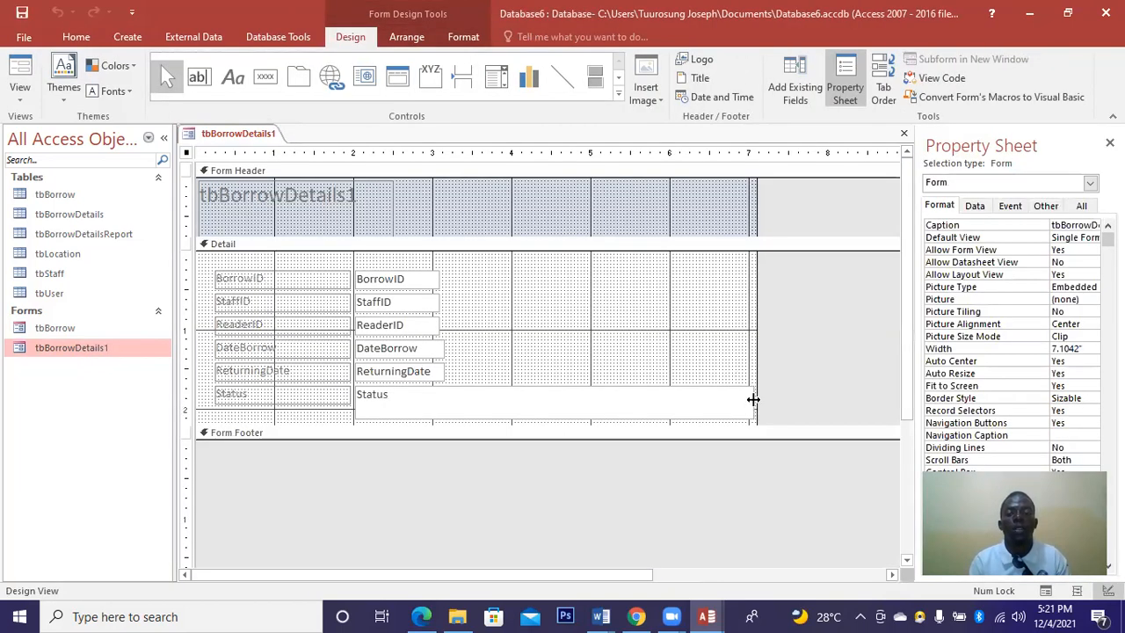
Pull the form's right edge in, then widen the five field text boxes out to it.
{"action": "left_click_drag", "start_coordinate": [753, 399], "coordinate": [522, 414]}
{"action": "left_click_drag", "start_coordinate": [753, 325], "coordinate": [499, 358]}
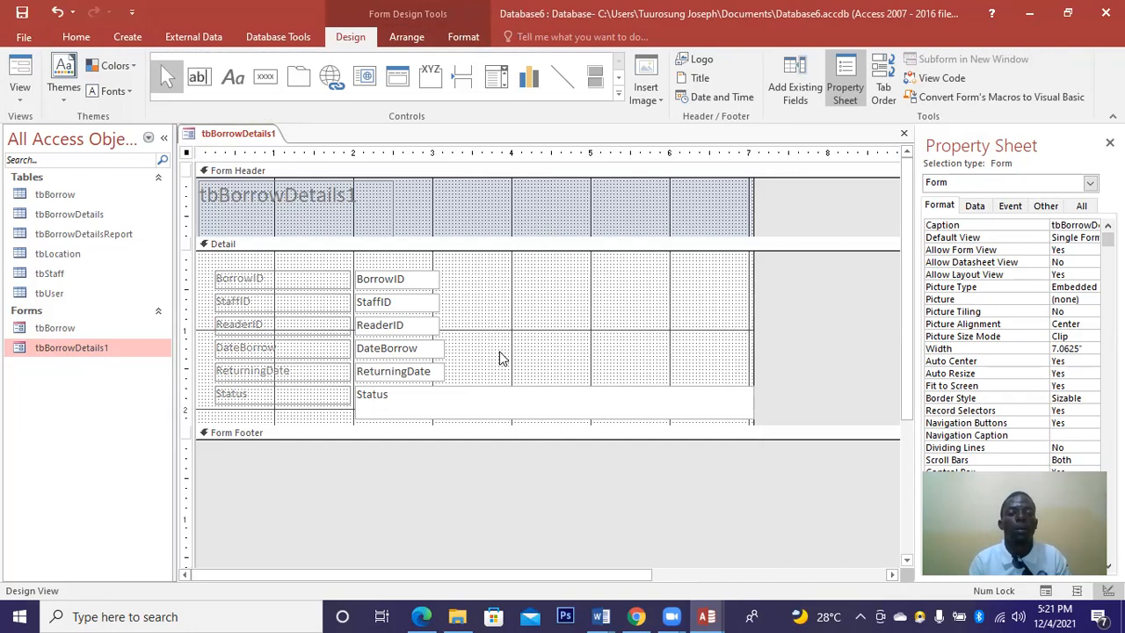
{"action": "left_click", "coordinate": [441, 349]}
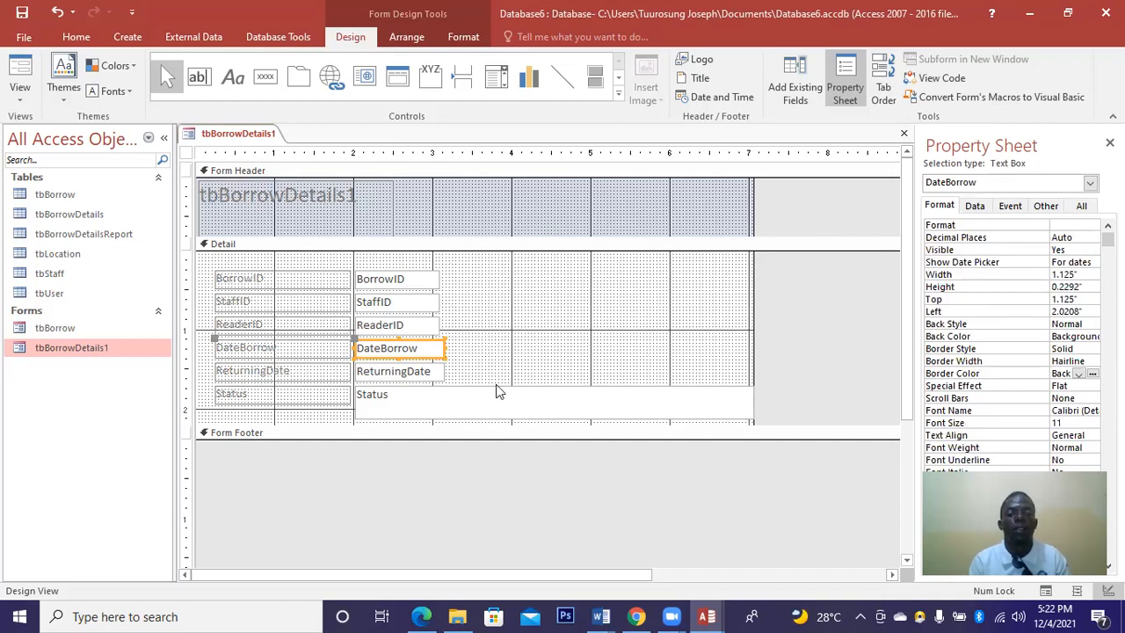
{"action": "left_click", "coordinate": [454, 341]}
{"action": "left_click_drag", "start_coordinate": [369, 252], "coordinate": [354, 254]}
{"action": "left_click_drag", "start_coordinate": [445, 286], "coordinate": [615, 278]}
{"action": "left_click_drag", "start_coordinate": [727, 276], "coordinate": [746, 278]}
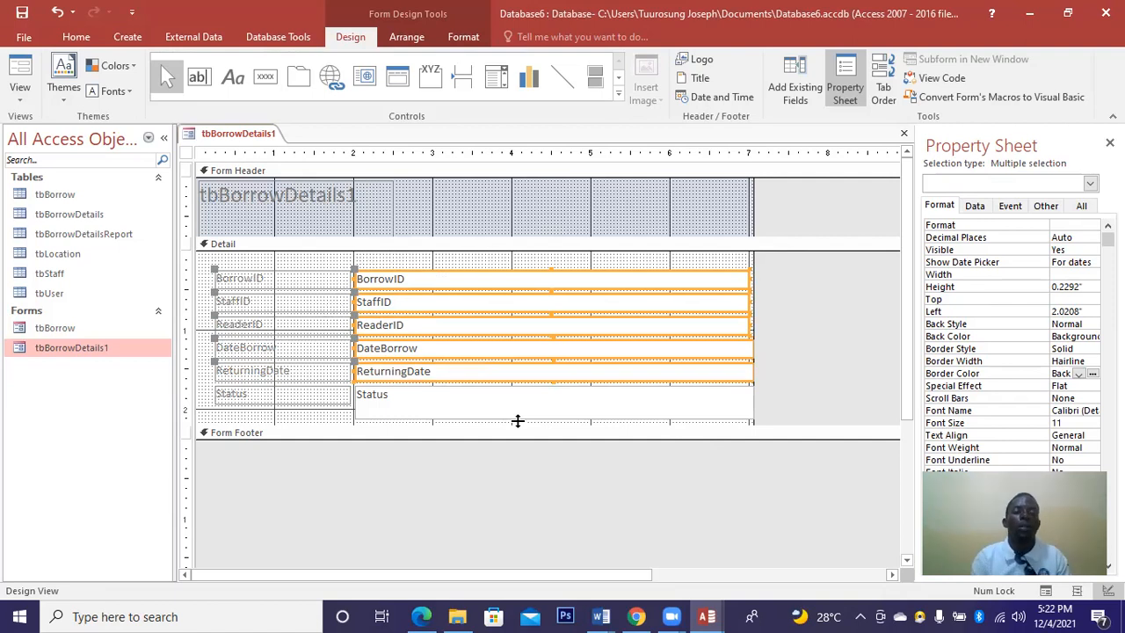
Replace the header title text with BORROWER DETAILS.
{"action": "left_click", "coordinate": [356, 195]}
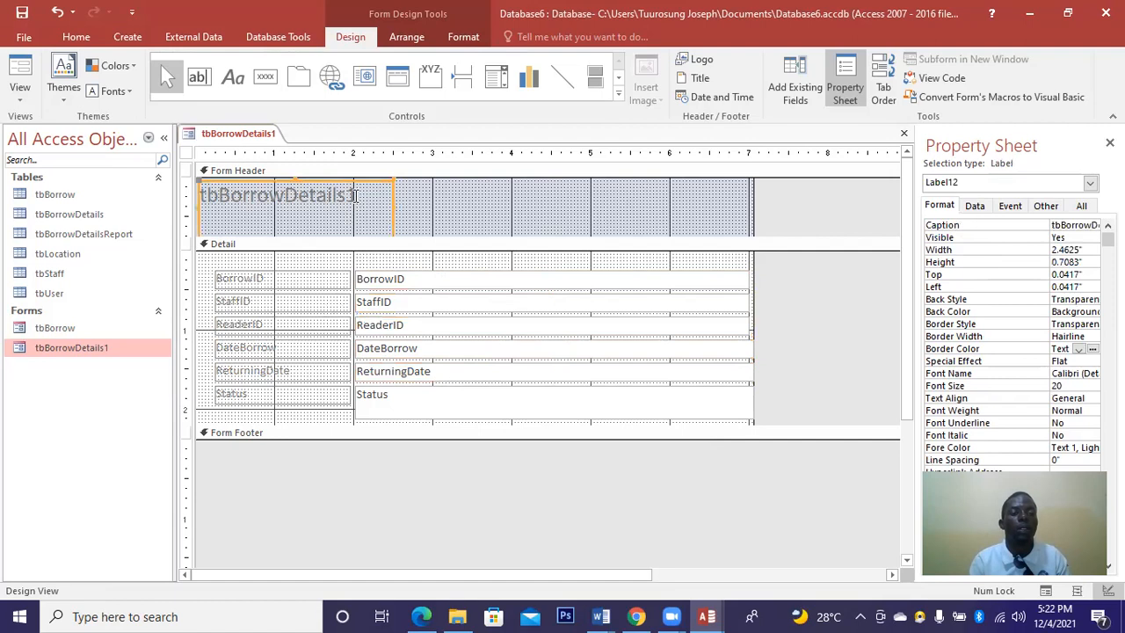
{"action": "left_click", "coordinate": [356, 195]}
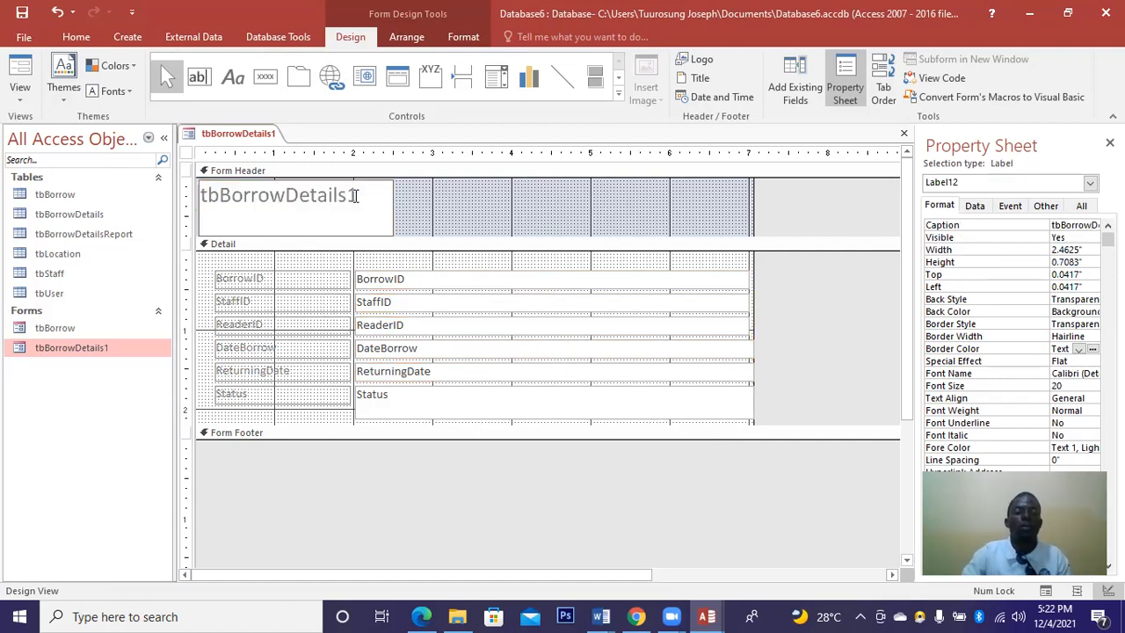
{"action": "key", "text": "BackSpace"}
{"action": "key", "text": "BackSpace"}
{"action": "key", "text": "BackSpace"}
{"action": "key", "text": "BackSpace"}
{"action": "key", "text": "BackSpace"}
{"action": "key", "text": "BackSpace"}
{"action": "key", "text": "BackSpace"}
{"action": "key", "text": "BackSpace"}
{"action": "key", "text": "BackSpace"}
{"action": "key", "text": "BackSpace"}
{"action": "key", "text": "BackSpace"}
{"action": "key", "text": "BackSpace"}
{"action": "key", "text": "BackSpace"}
{"action": "key", "text": "BackSpace"}
{"action": "key", "text": "BackSpace"}
{"action": "key", "text": "BackSpace"}
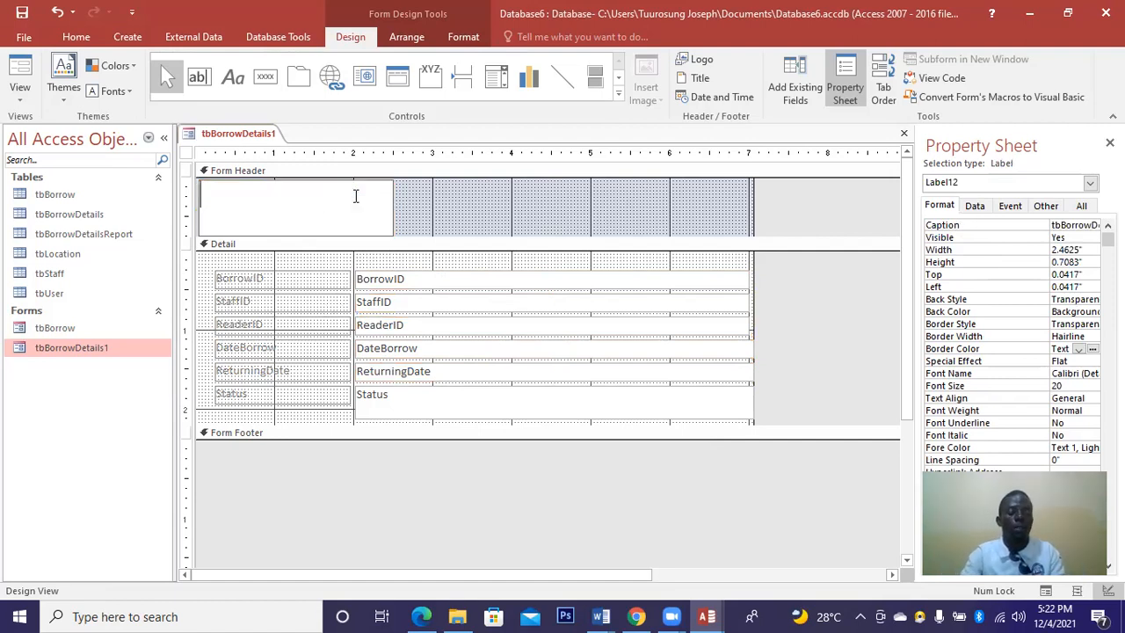
{"action": "key", "text": "Caps_Lock"}
{"action": "type", "text": "BORROWER DETAILS"}
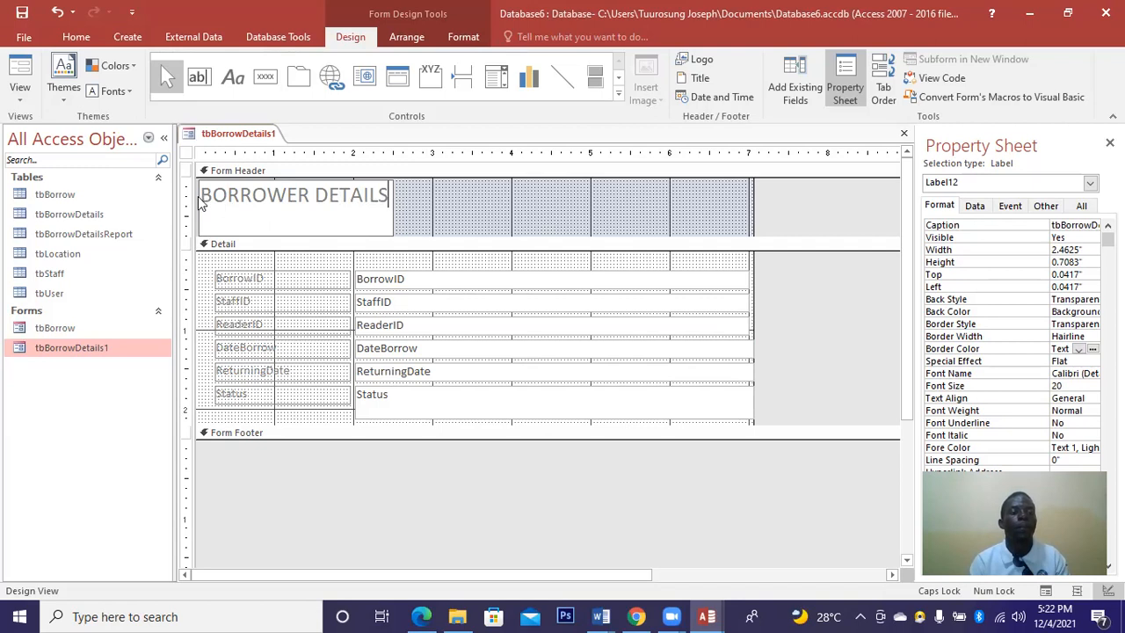
Centre the title text and stretch its label across the full header width.
{"action": "left_click_drag", "start_coordinate": [201, 194], "coordinate": [387, 194]}
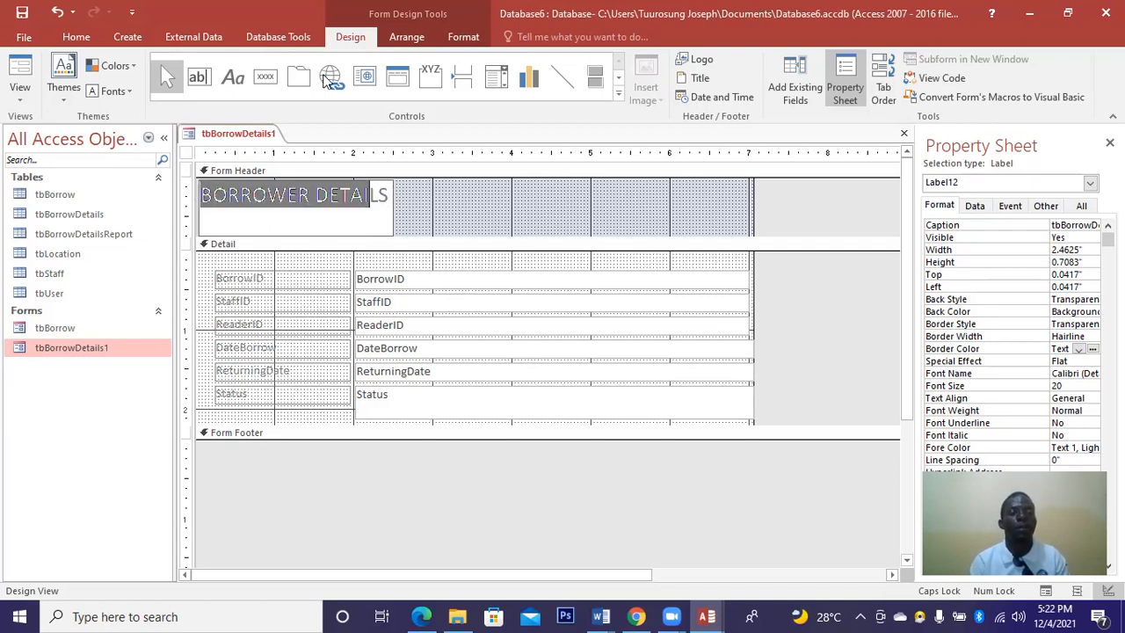
{"action": "left_click", "coordinate": [459, 36]}
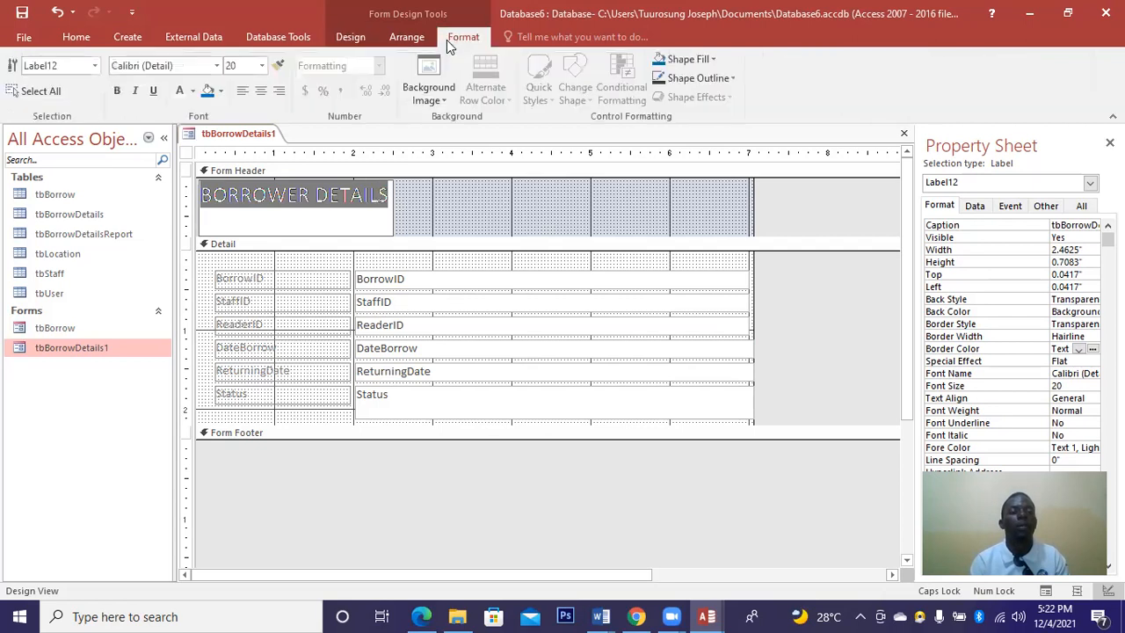
{"action": "left_click", "coordinate": [261, 91]}
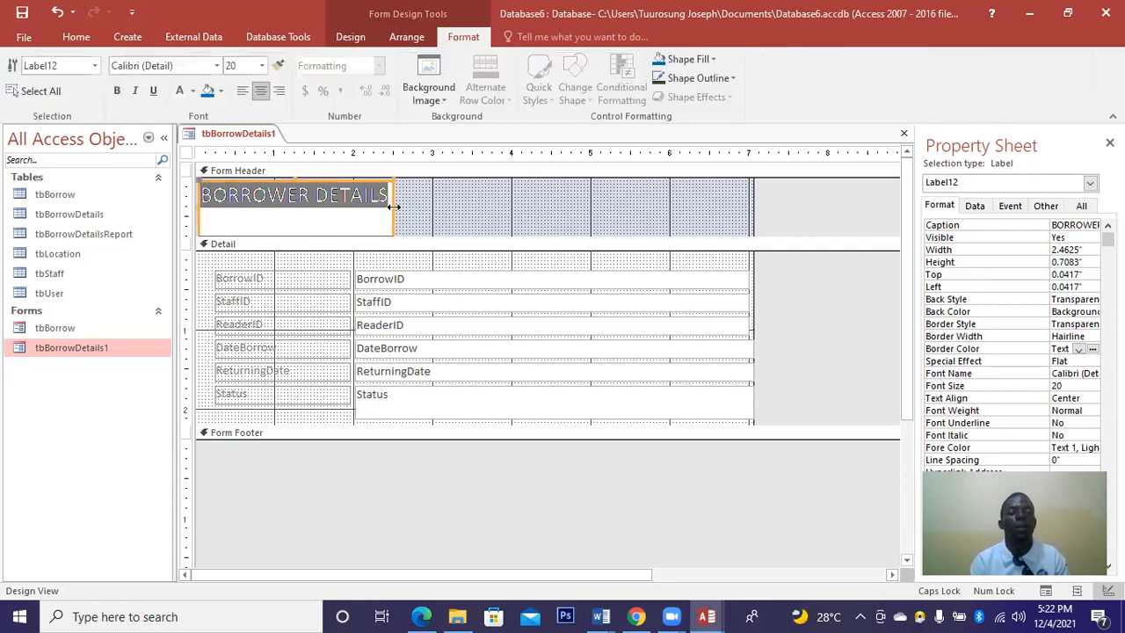
{"action": "left_click_drag", "start_coordinate": [393, 206], "coordinate": [745, 206]}
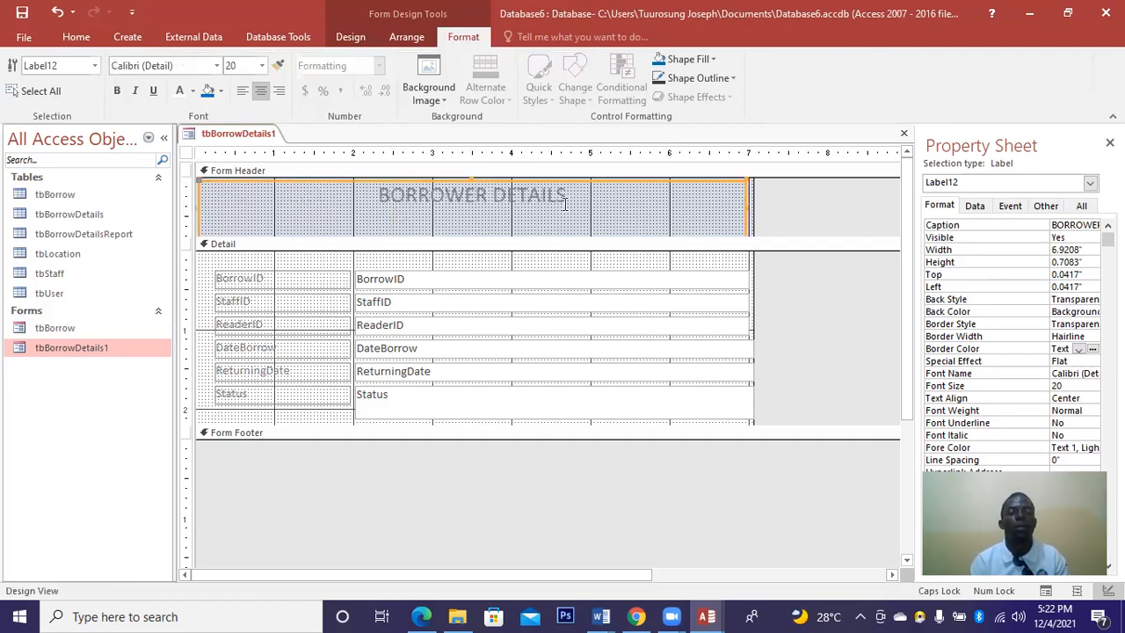
{"action": "left_click", "coordinate": [377, 197]}
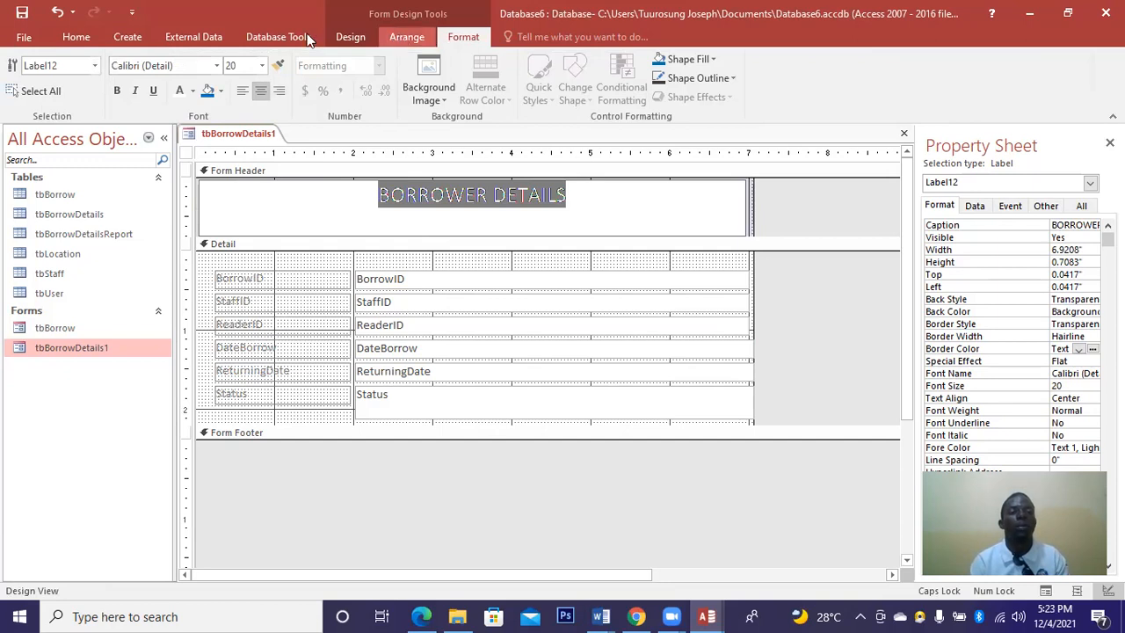
Set the title to font size 24 with white text on a light blue fill.
{"action": "left_click", "coordinate": [262, 65]}
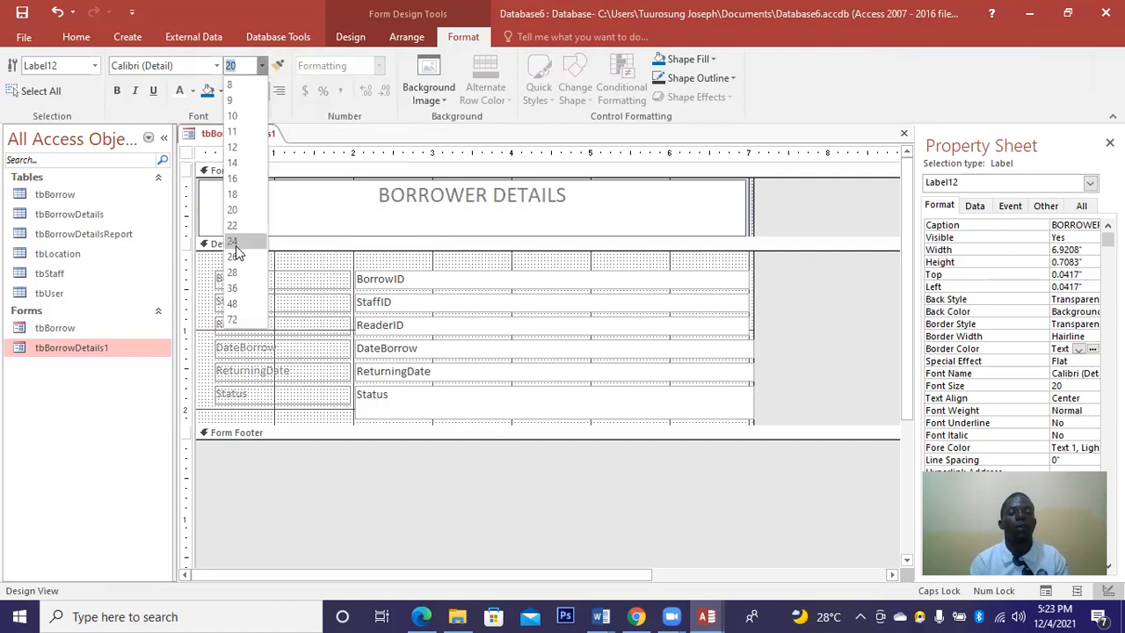
{"action": "left_click", "coordinate": [233, 247]}
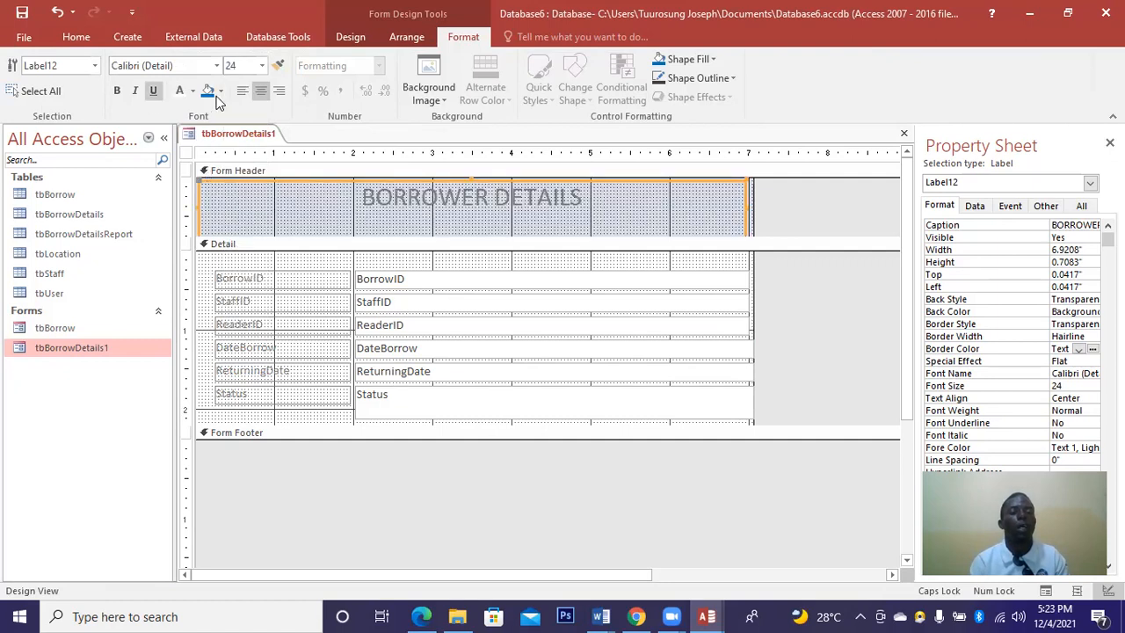
{"action": "left_click", "coordinate": [193, 91]}
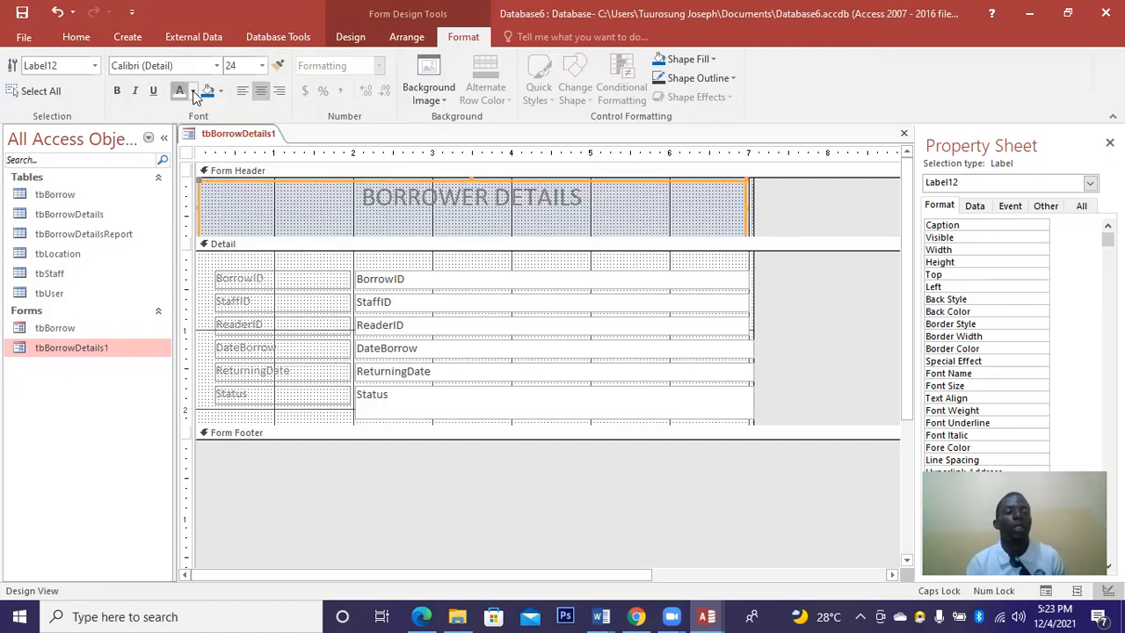
{"action": "left_click", "coordinate": [194, 92]}
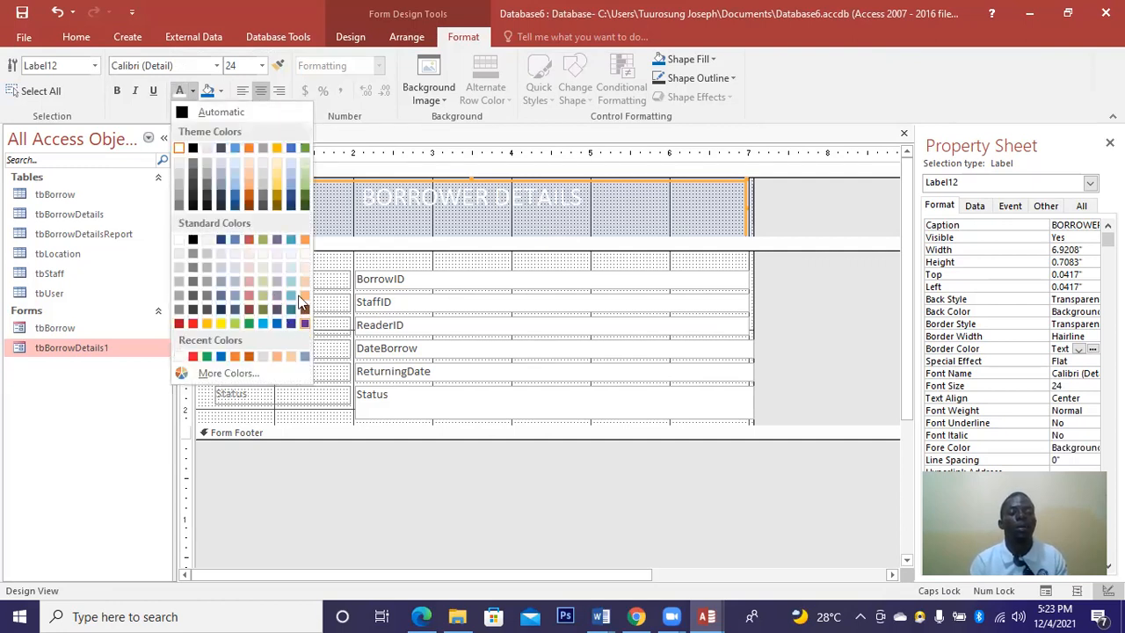
{"action": "left_click", "coordinate": [303, 323]}
{"action": "left_click", "coordinate": [224, 92]}
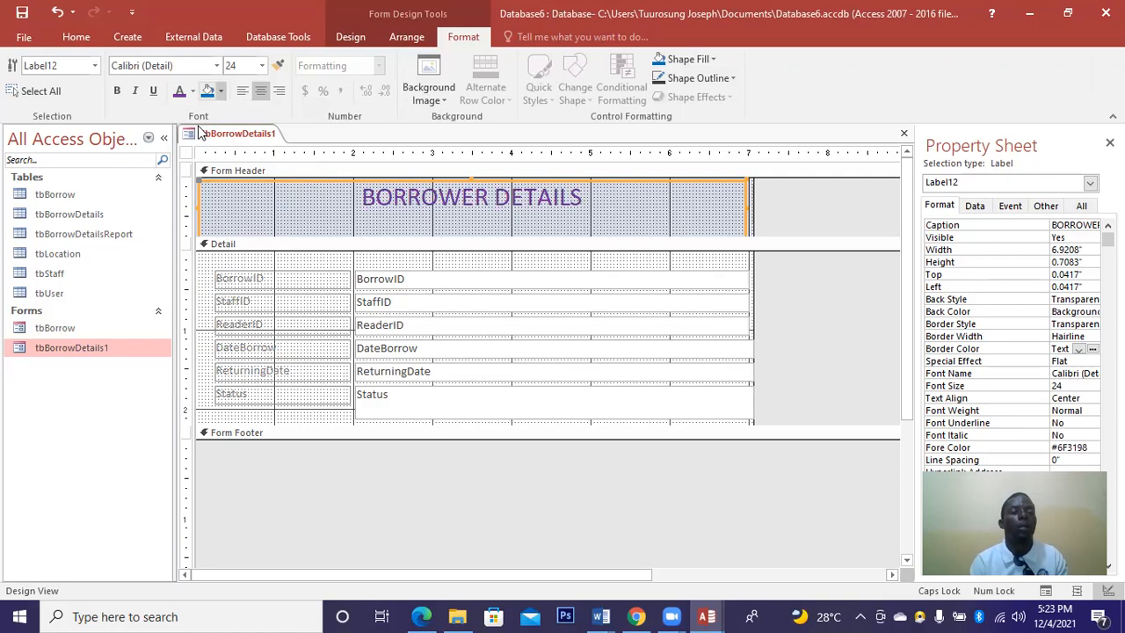
{"action": "left_click", "coordinate": [211, 150]}
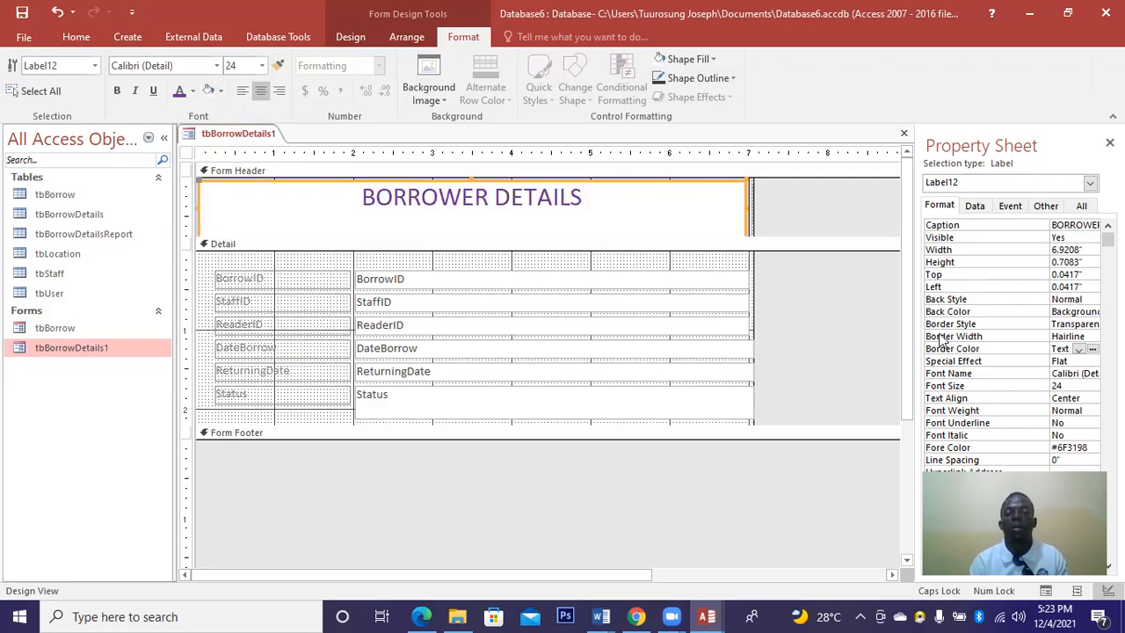
{"action": "left_click", "coordinate": [221, 92]}
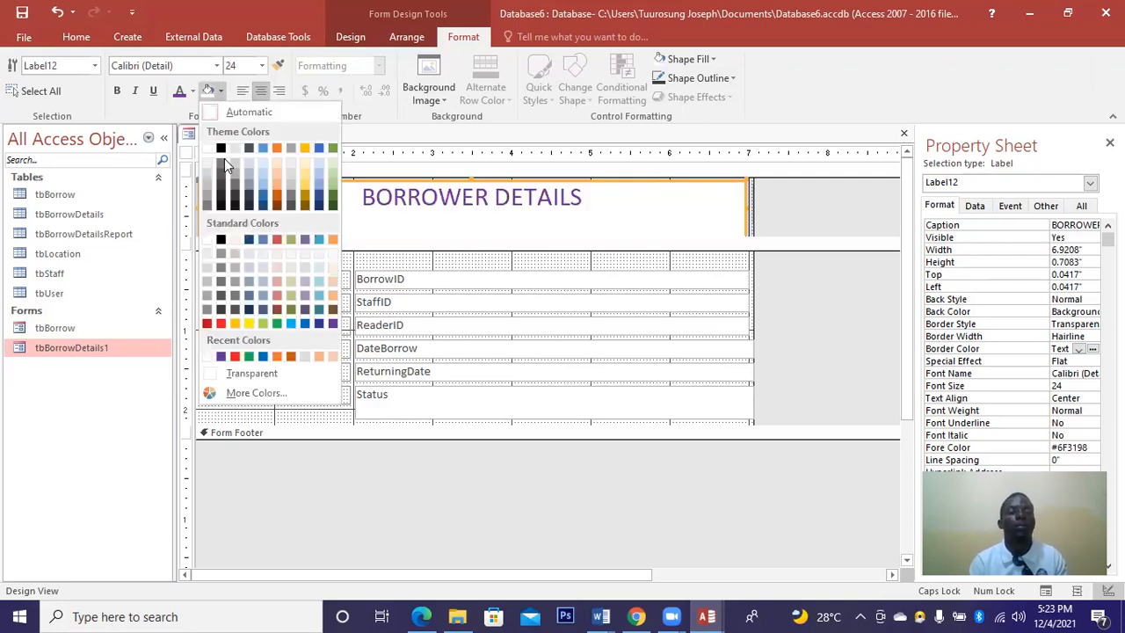
{"action": "left_click", "coordinate": [319, 176]}
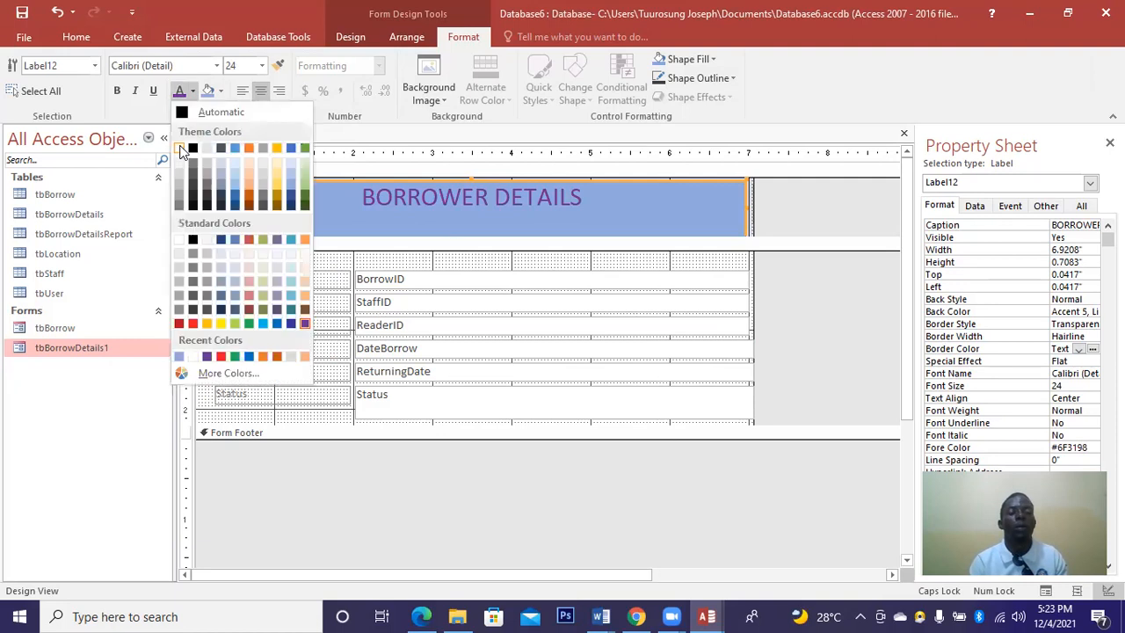
{"action": "left_click", "coordinate": [182, 151]}
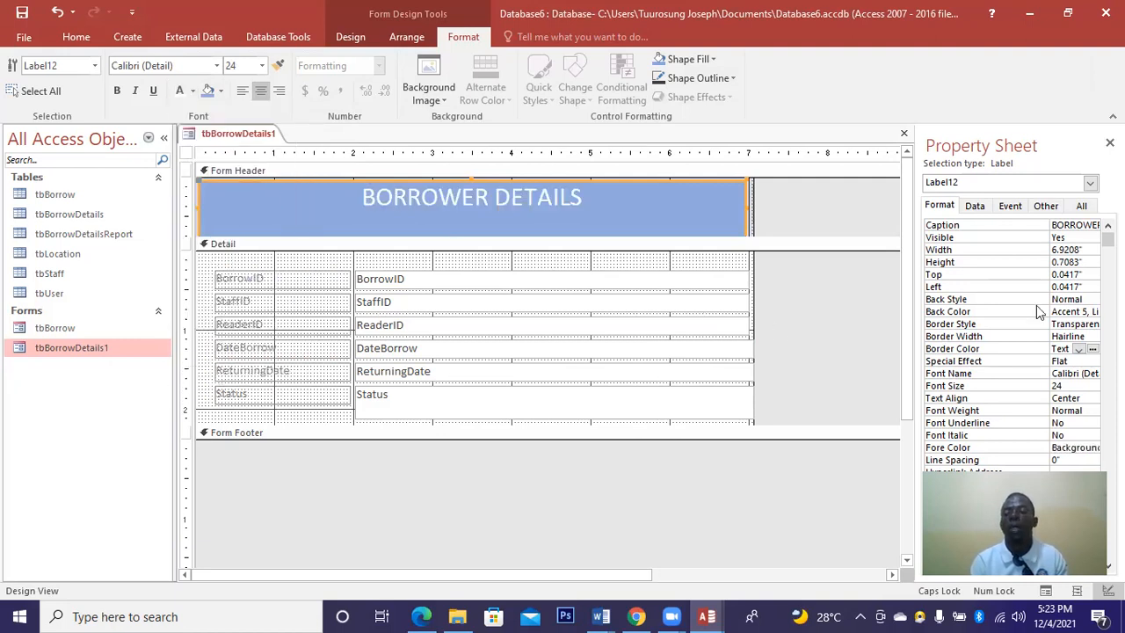
Give the title label a 4 pt border in a dark colour.
{"action": "left_click", "coordinate": [1091, 337]}
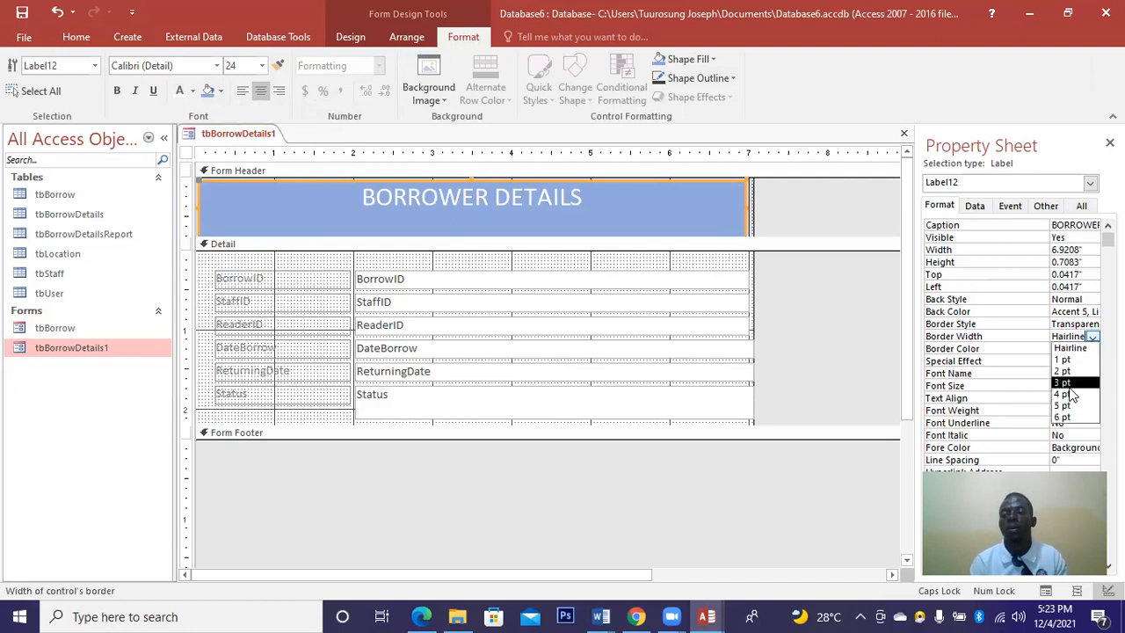
{"action": "left_click", "coordinate": [1068, 392]}
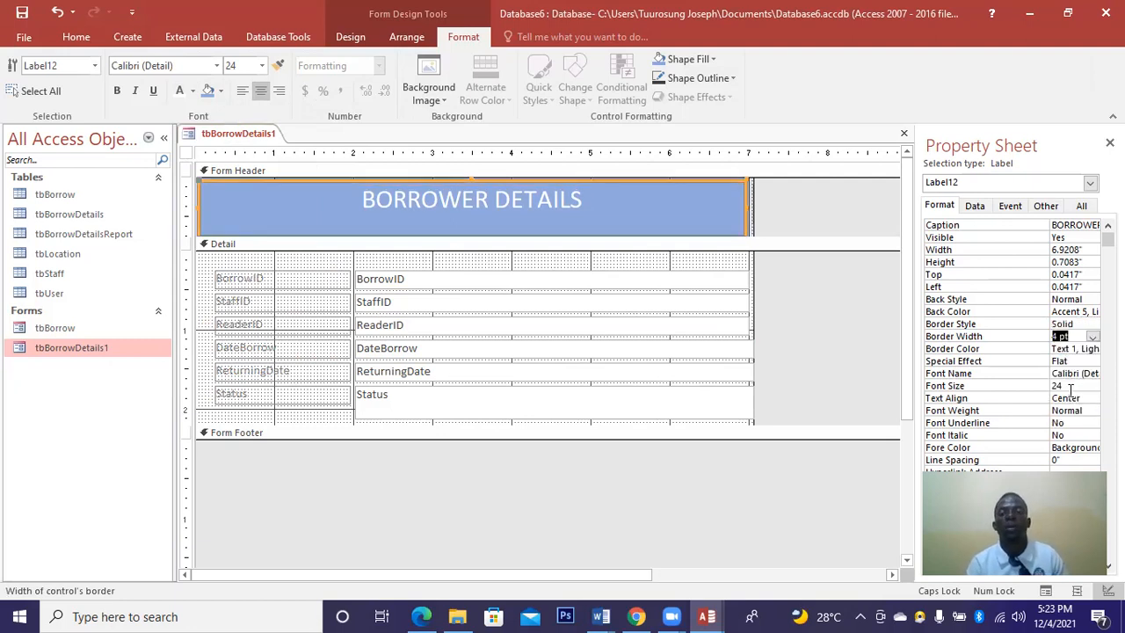
{"action": "left_click", "coordinate": [1089, 348]}
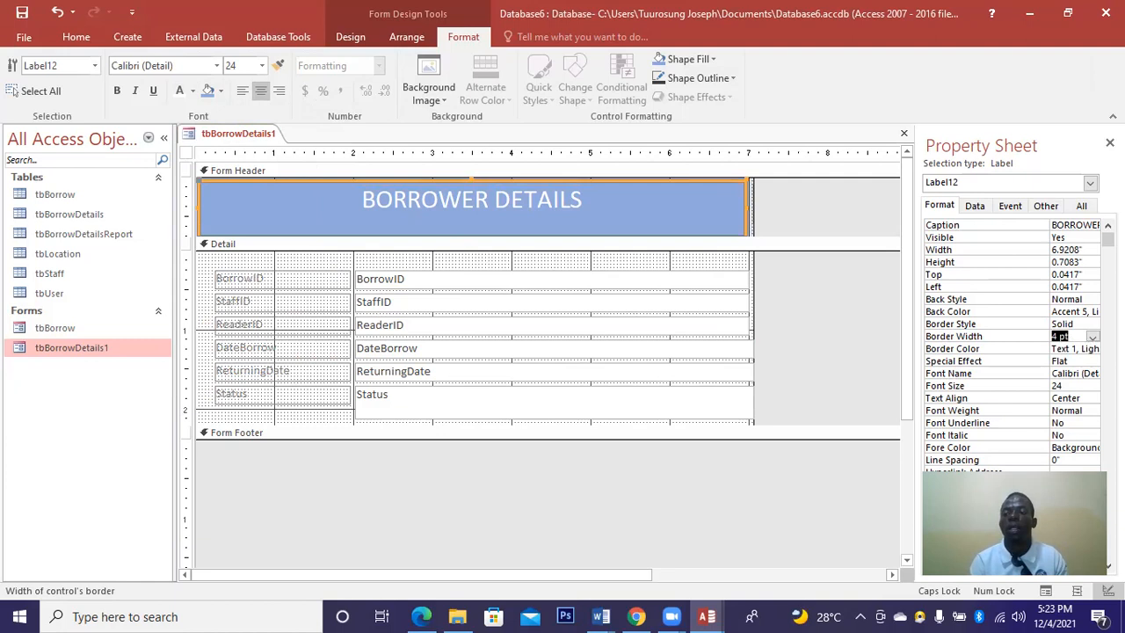
{"action": "left_click", "coordinate": [1092, 349]}
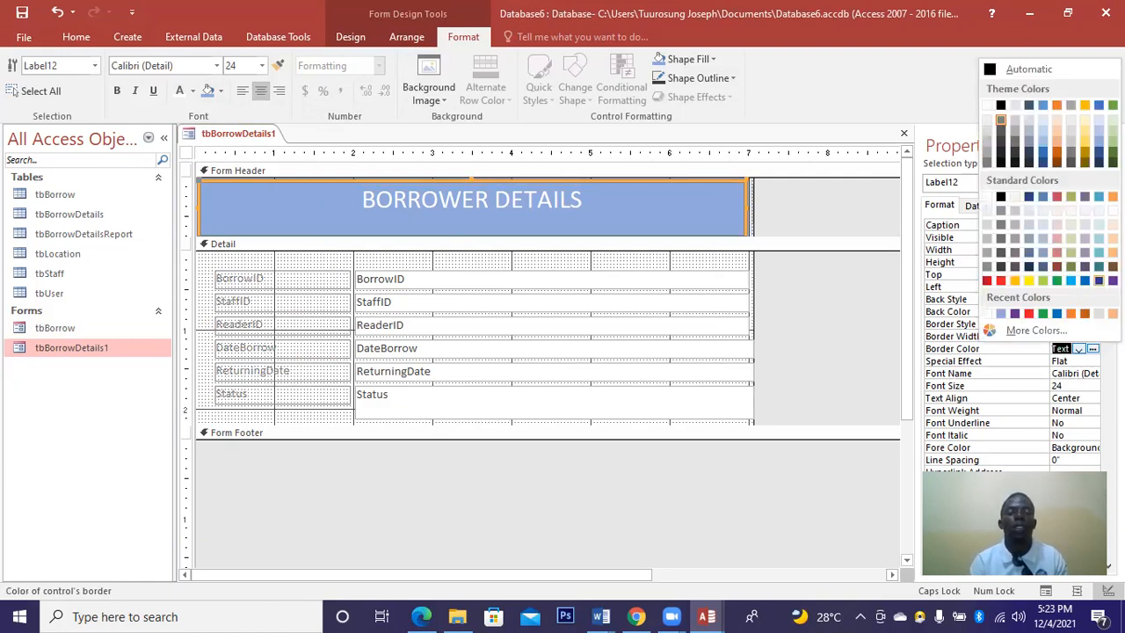
{"action": "left_click", "coordinate": [1098, 280]}
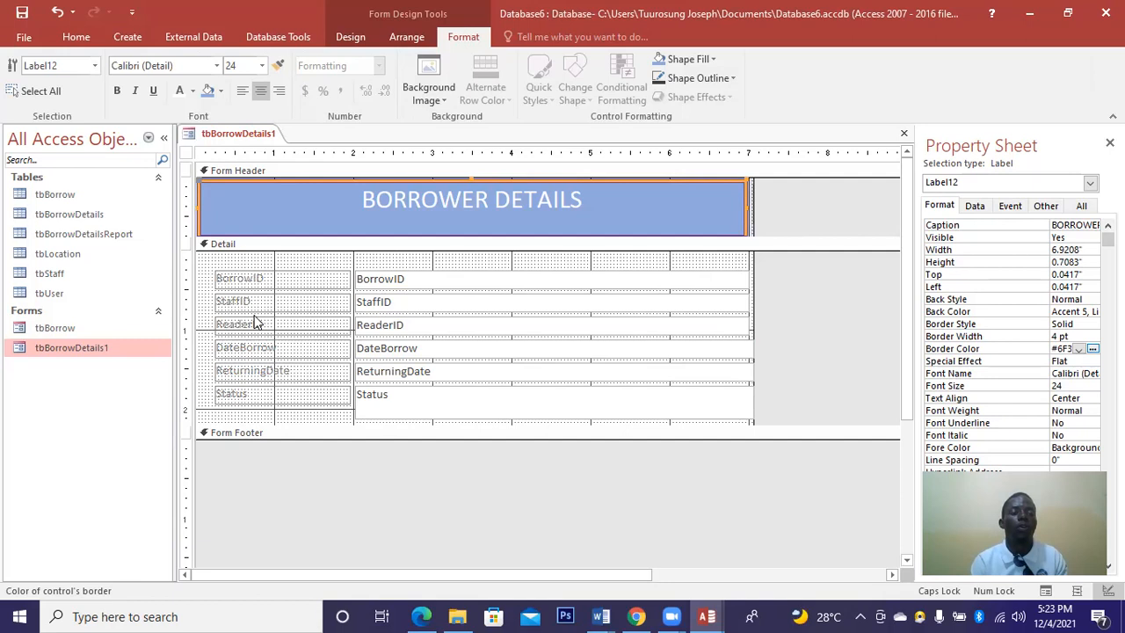
Set the Detail section's Back Color to Accent 3, Light and Special Effect to Raised.
{"action": "left_click", "coordinate": [202, 271]}
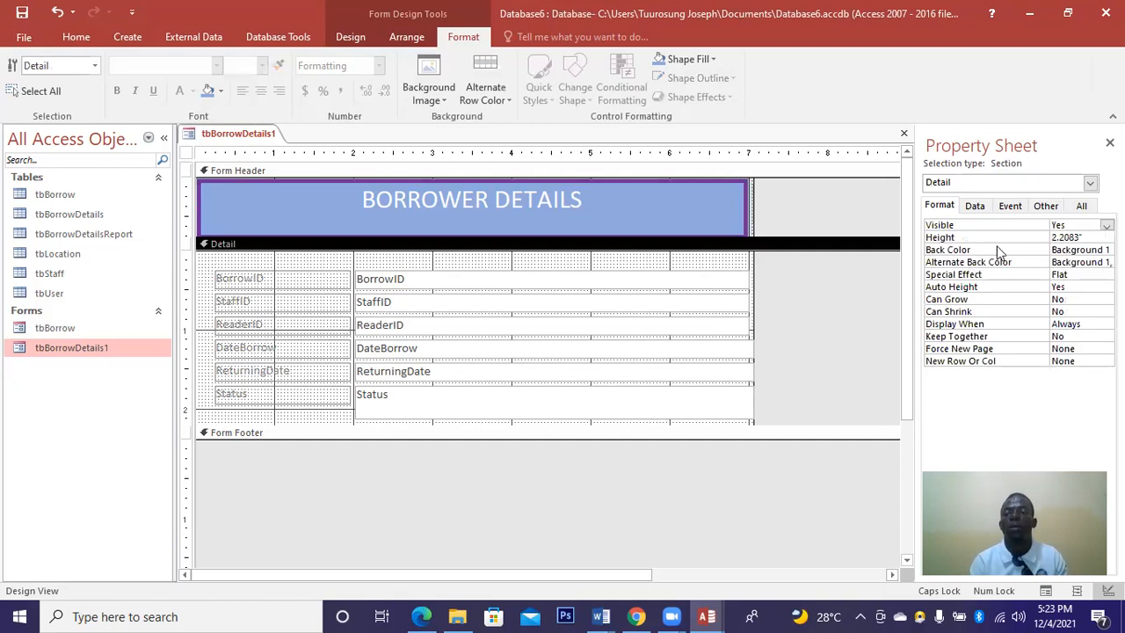
{"action": "left_click", "coordinate": [1079, 250]}
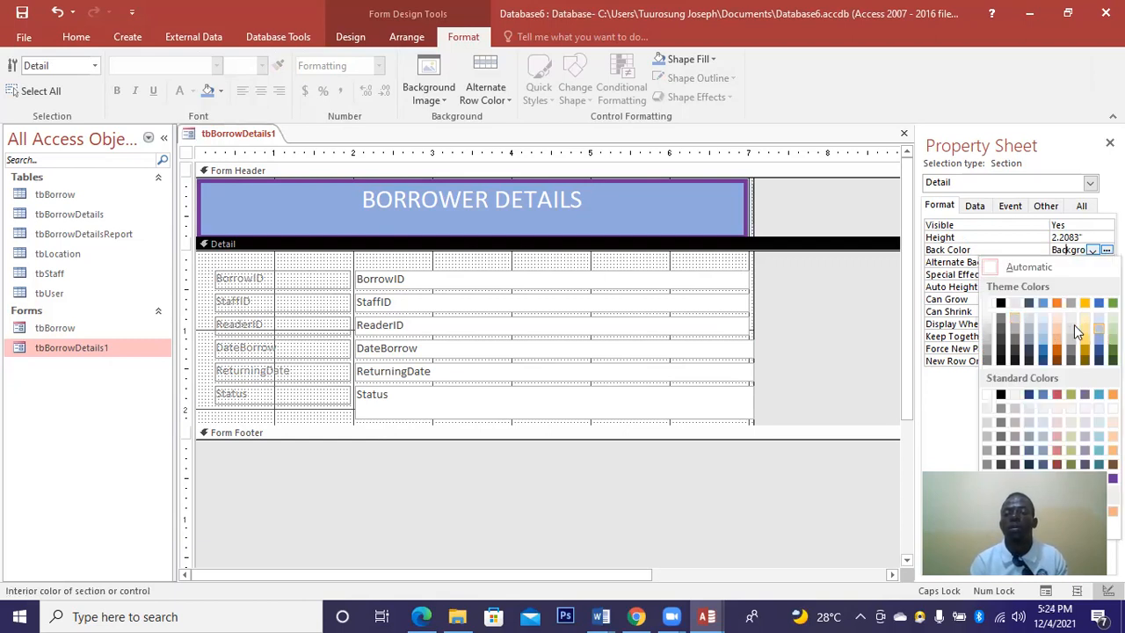
{"action": "left_click", "coordinate": [1073, 324]}
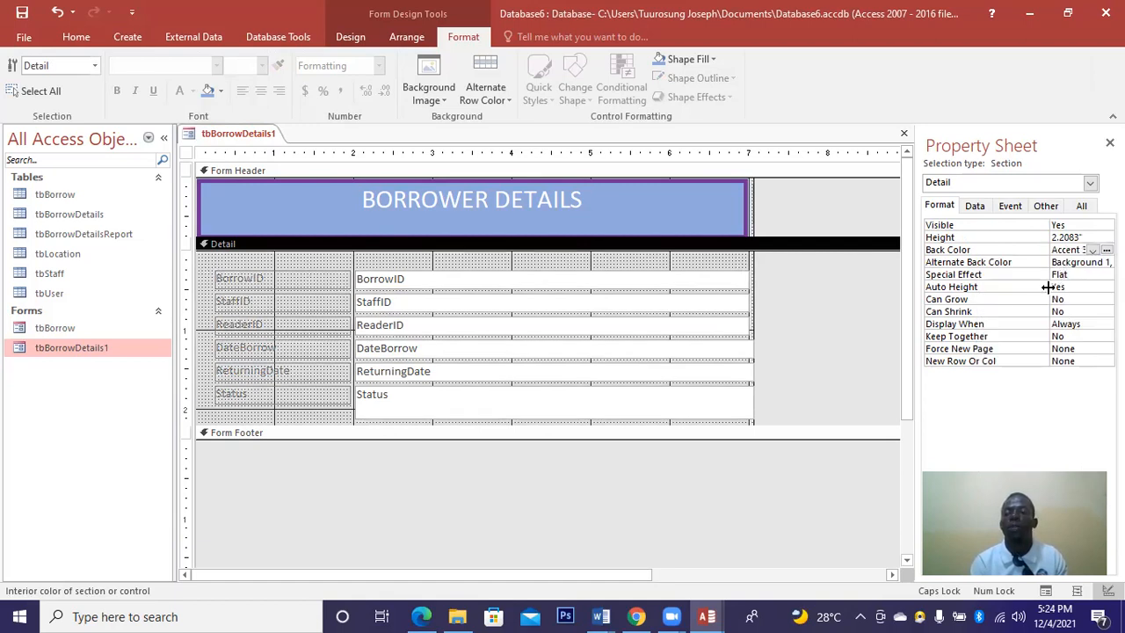
{"action": "left_click", "coordinate": [1098, 275]}
{"action": "left_click", "coordinate": [1107, 275]}
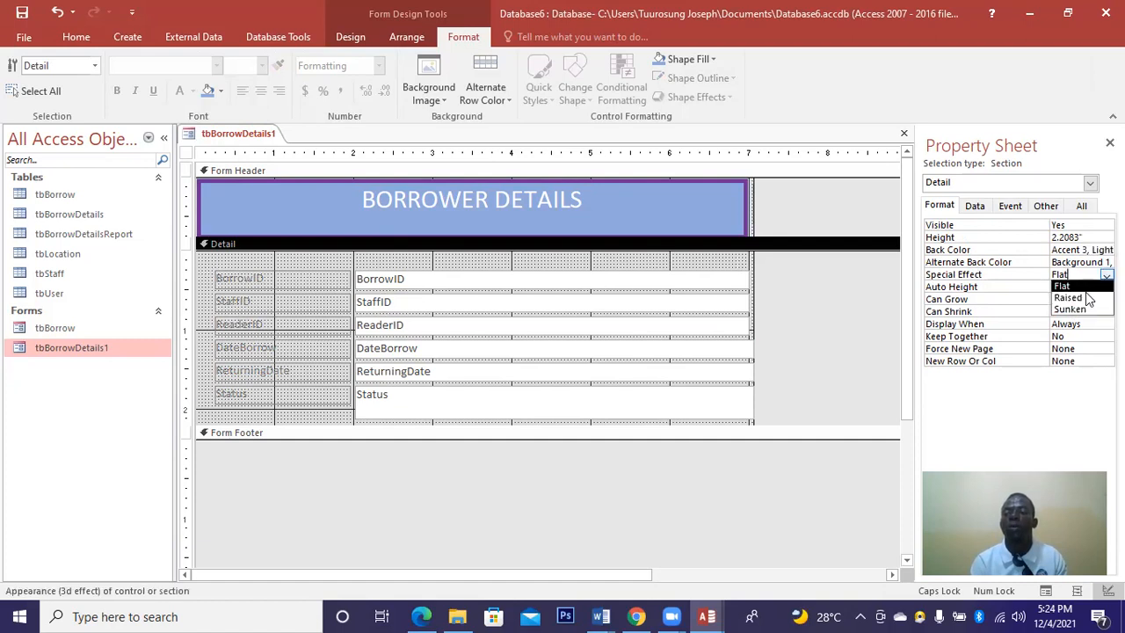
{"action": "left_click", "coordinate": [1090, 298]}
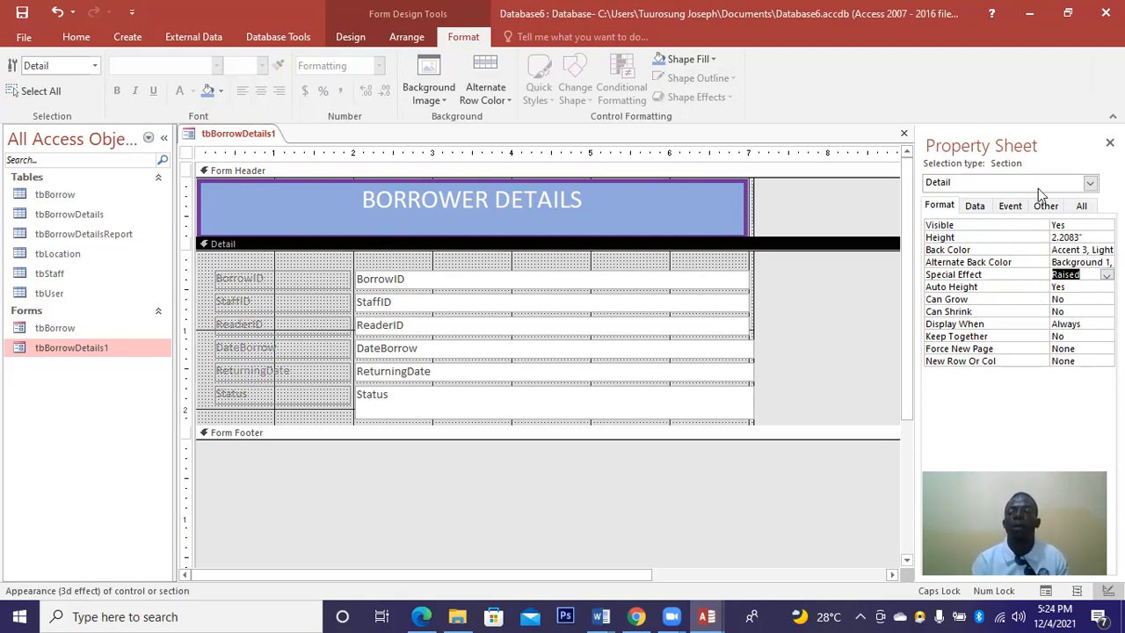
{"action": "left_click", "coordinate": [1060, 203]}
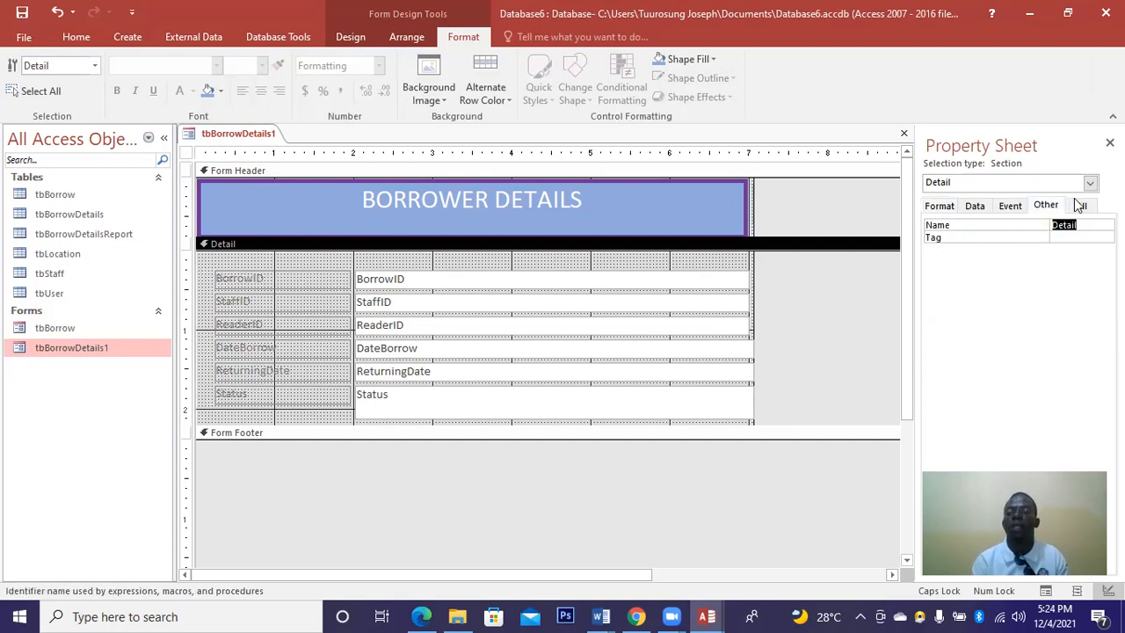
{"action": "left_click", "coordinate": [1079, 205]}
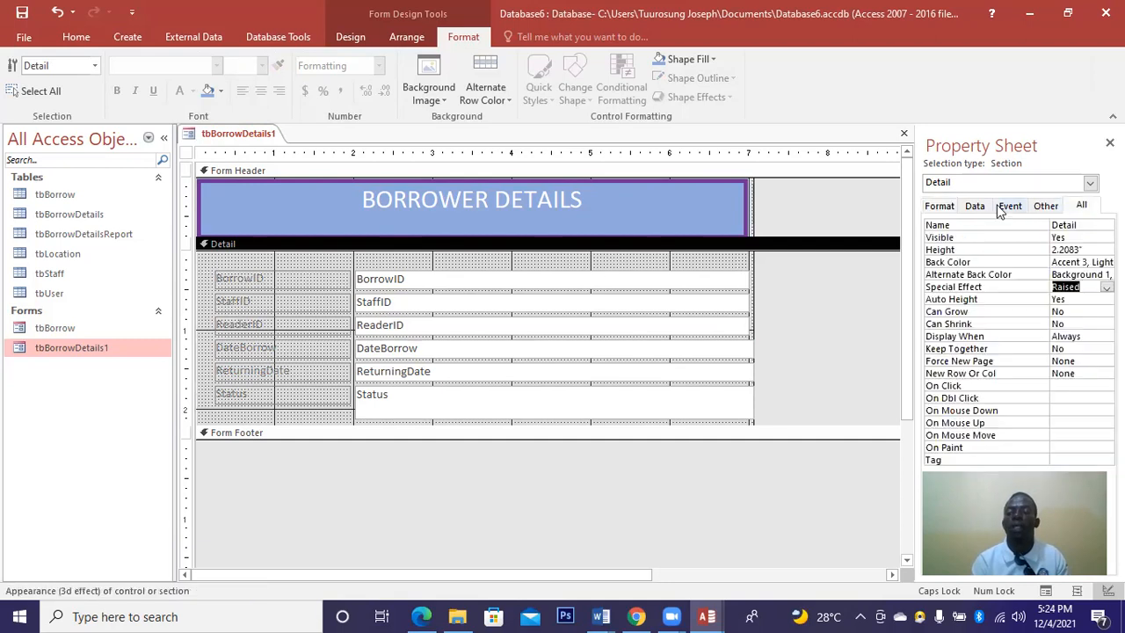
{"action": "left_click", "coordinate": [947, 207]}
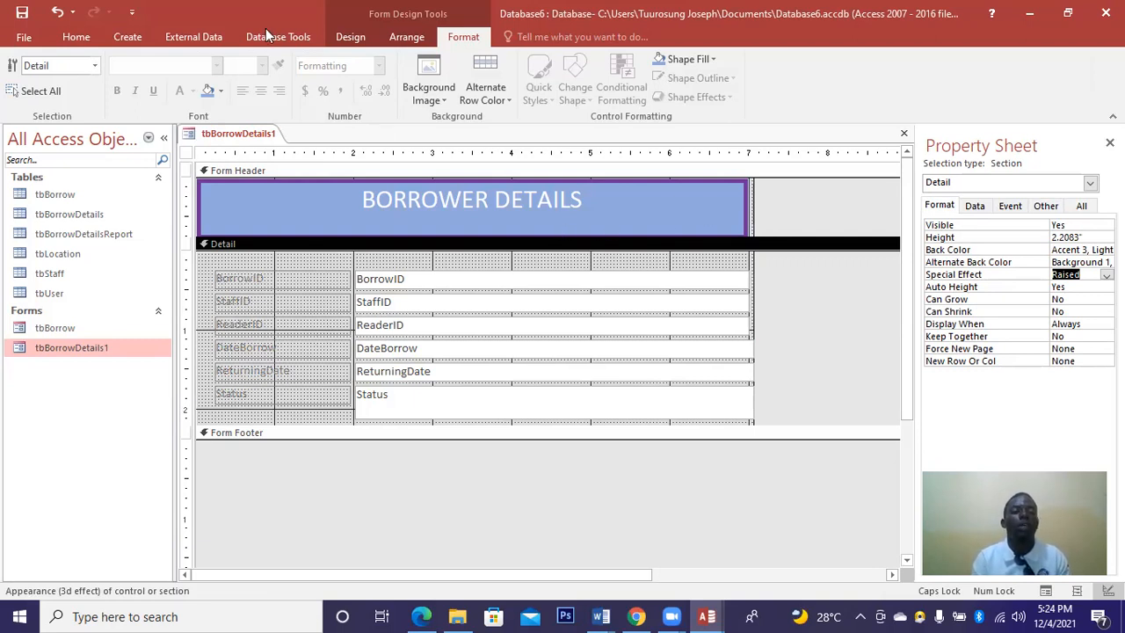
Draw a command button in the form header and set its action to Form Operations > Refresh Form Data.
{"action": "left_click", "coordinate": [349, 37]}
{"action": "left_click", "coordinate": [257, 87]}
{"action": "left_click_drag", "start_coordinate": [615, 197], "coordinate": [718, 224]}
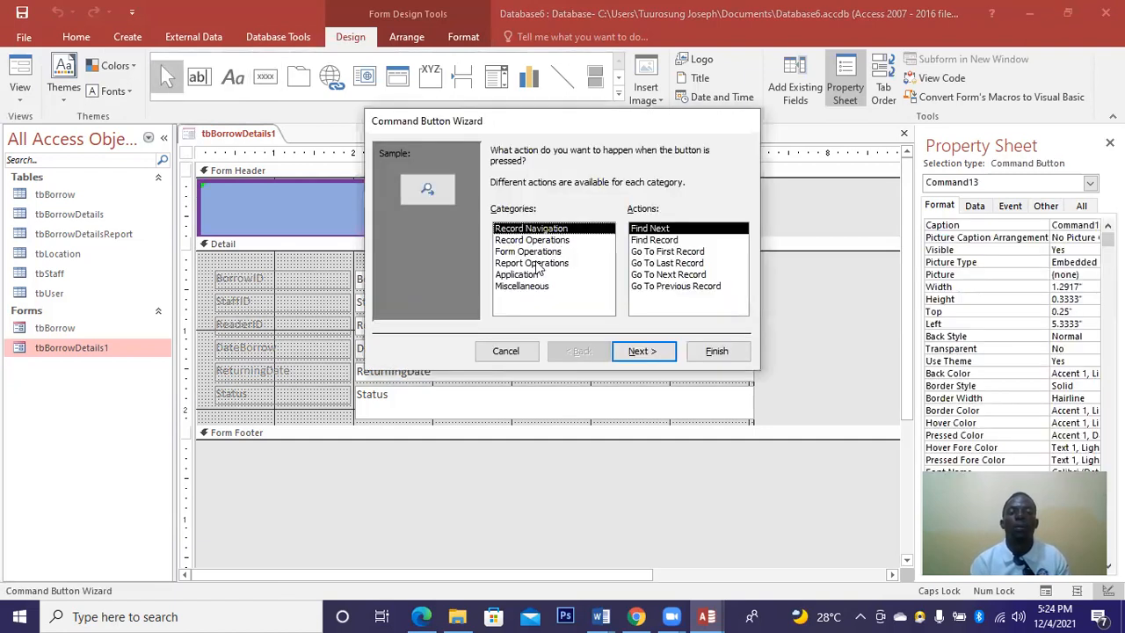
{"action": "left_click", "coordinate": [537, 264]}
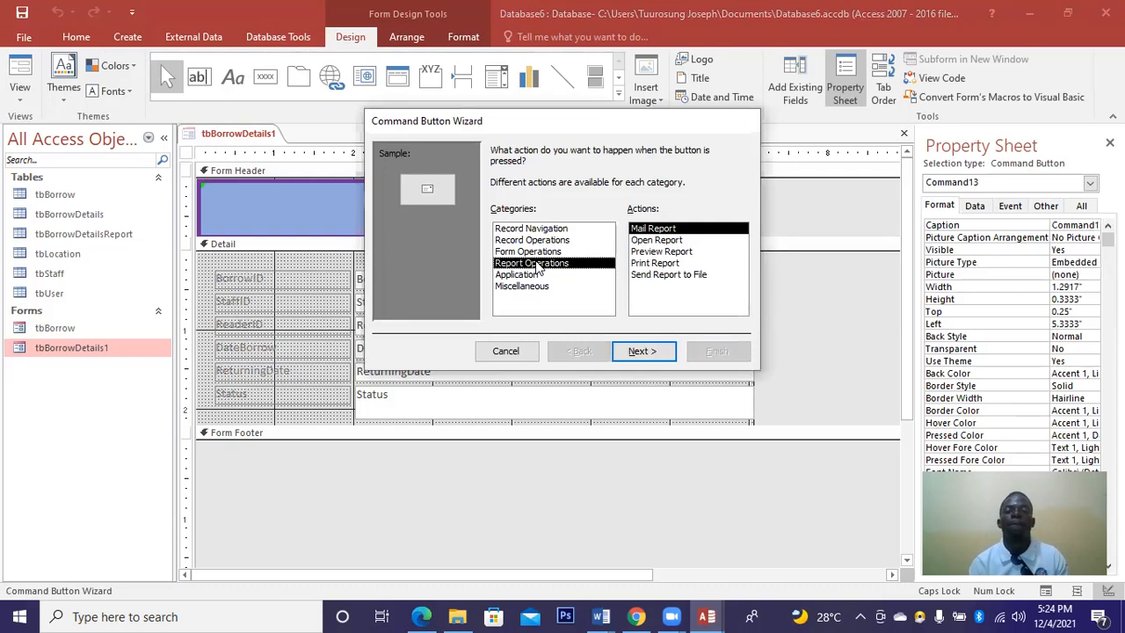
{"action": "left_click", "coordinate": [650, 252]}
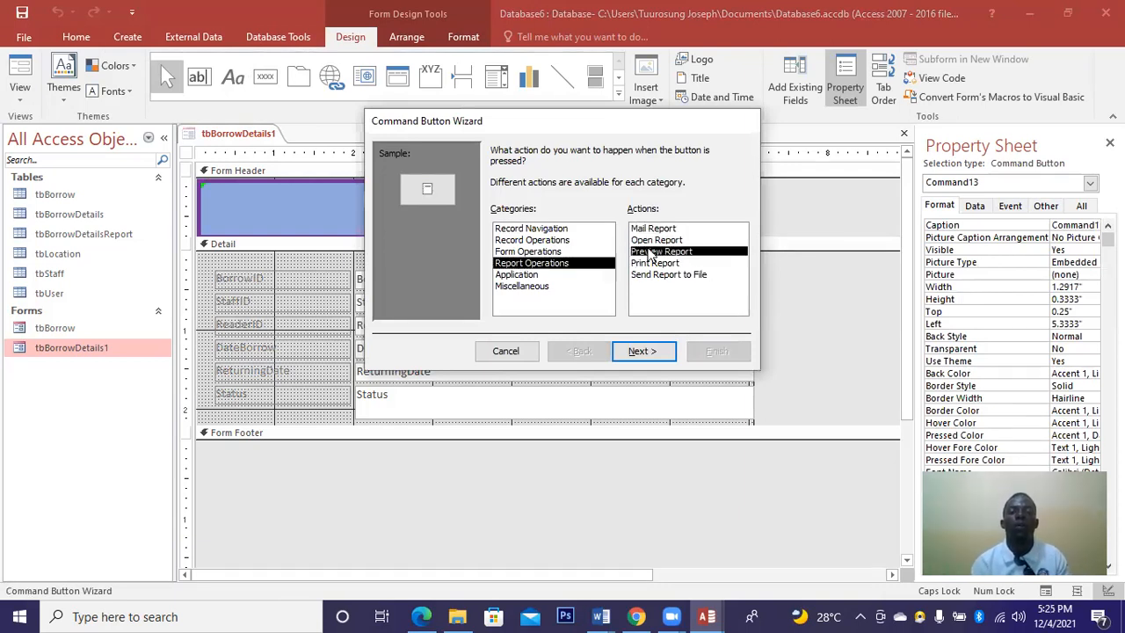
{"action": "left_click", "coordinate": [643, 350]}
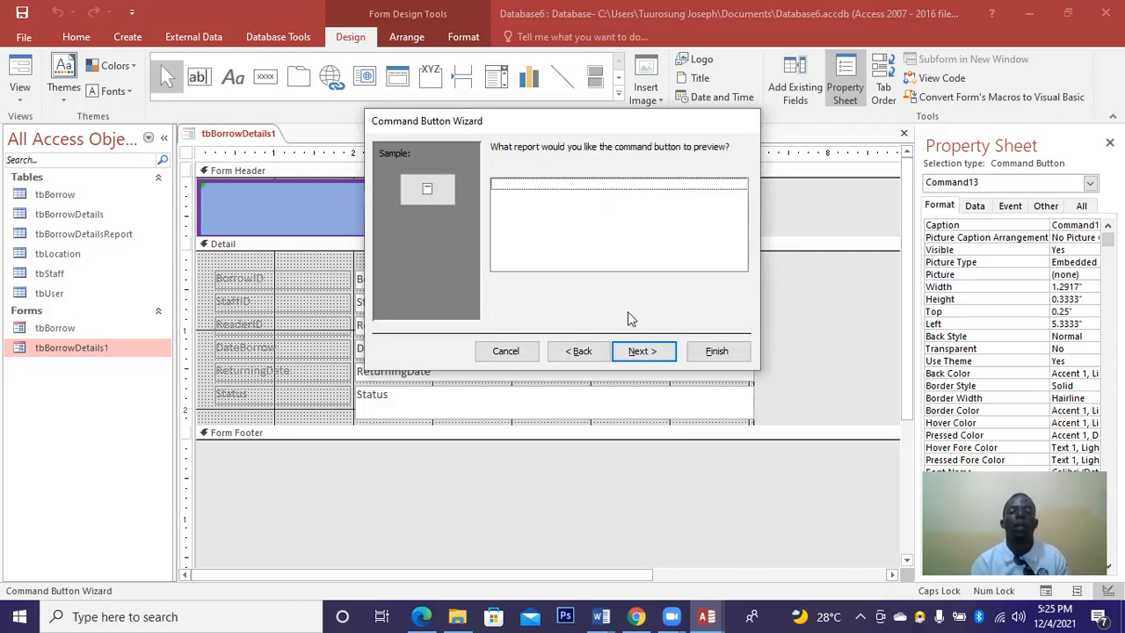
{"action": "left_click", "coordinate": [577, 352]}
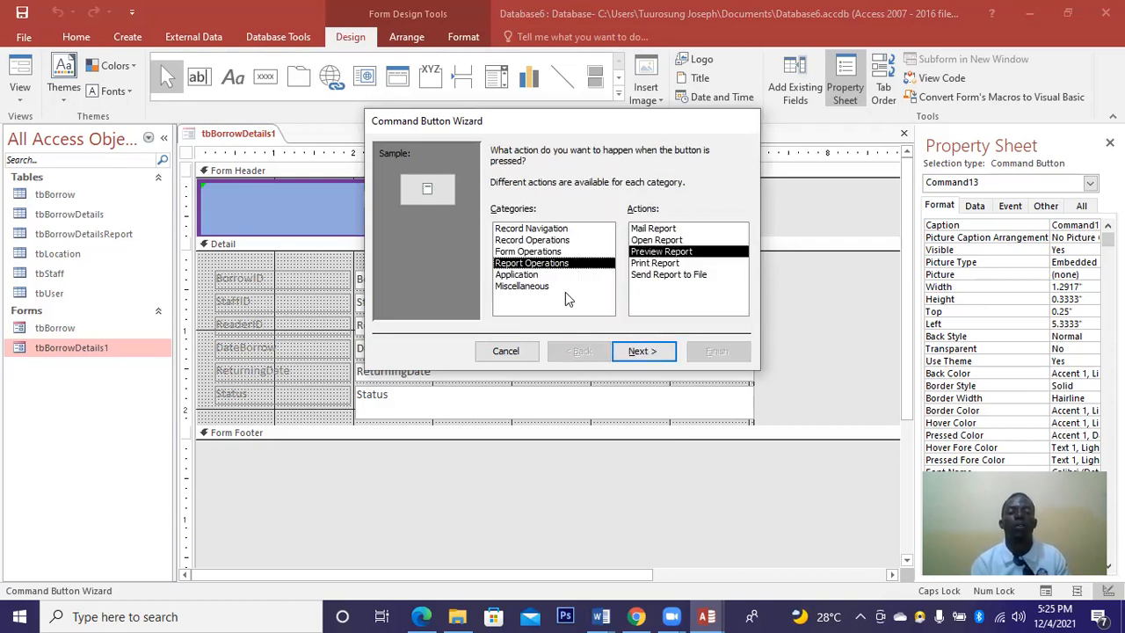
{"action": "left_click", "coordinate": [538, 251]}
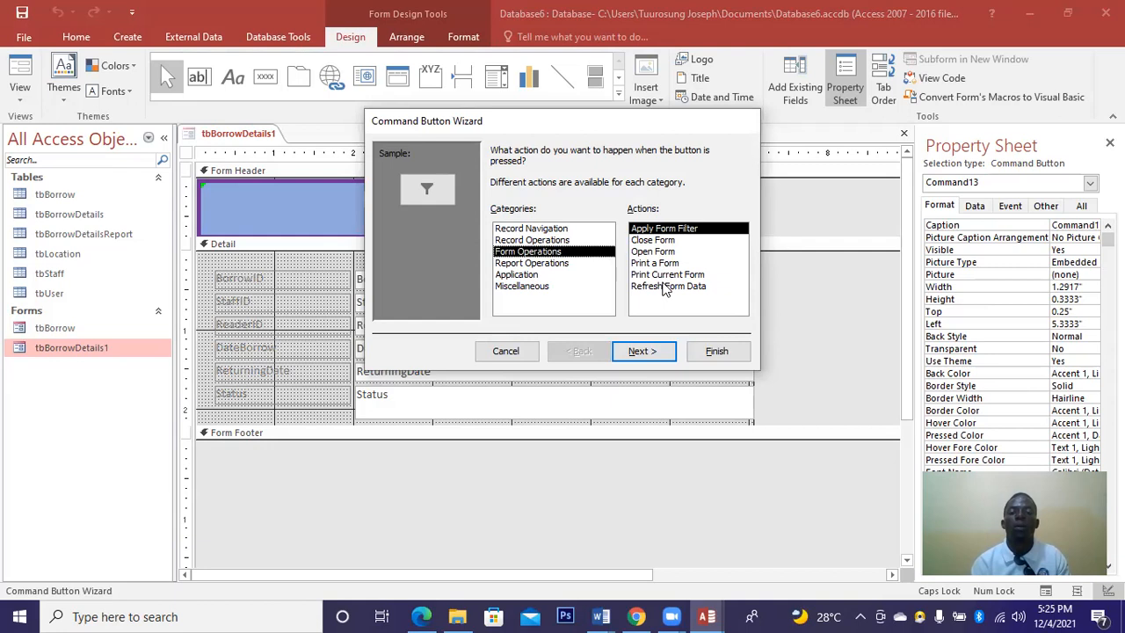
{"action": "left_click", "coordinate": [663, 287]}
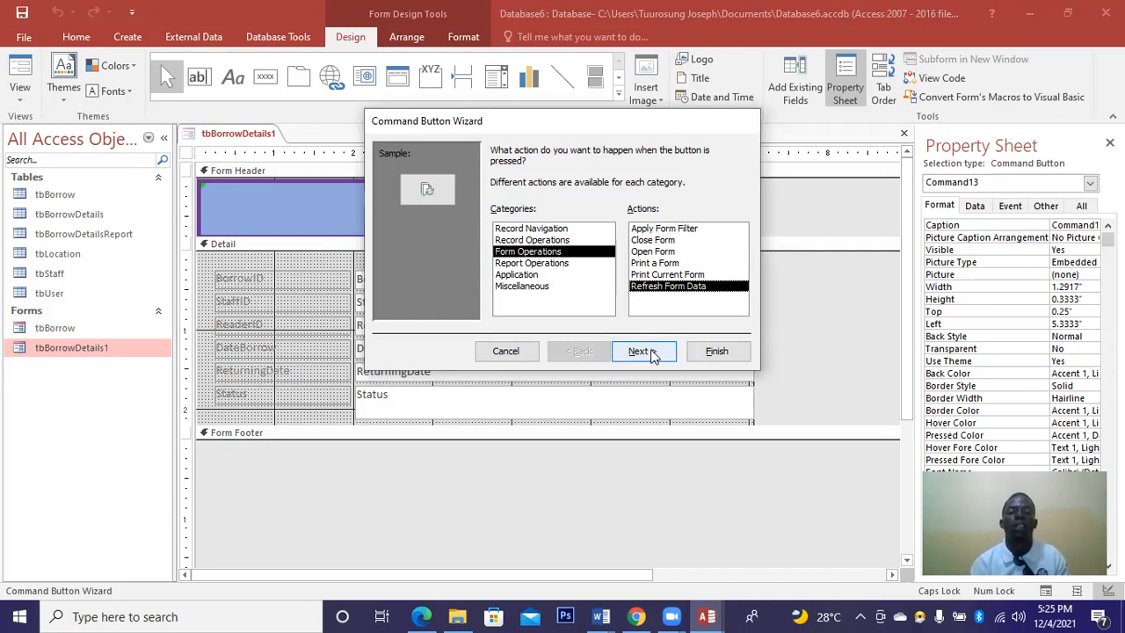
{"action": "left_click", "coordinate": [652, 351]}
Give the button the text caption 'Refresh' and complete the wizard.
{"action": "left_click", "coordinate": [514, 216]}
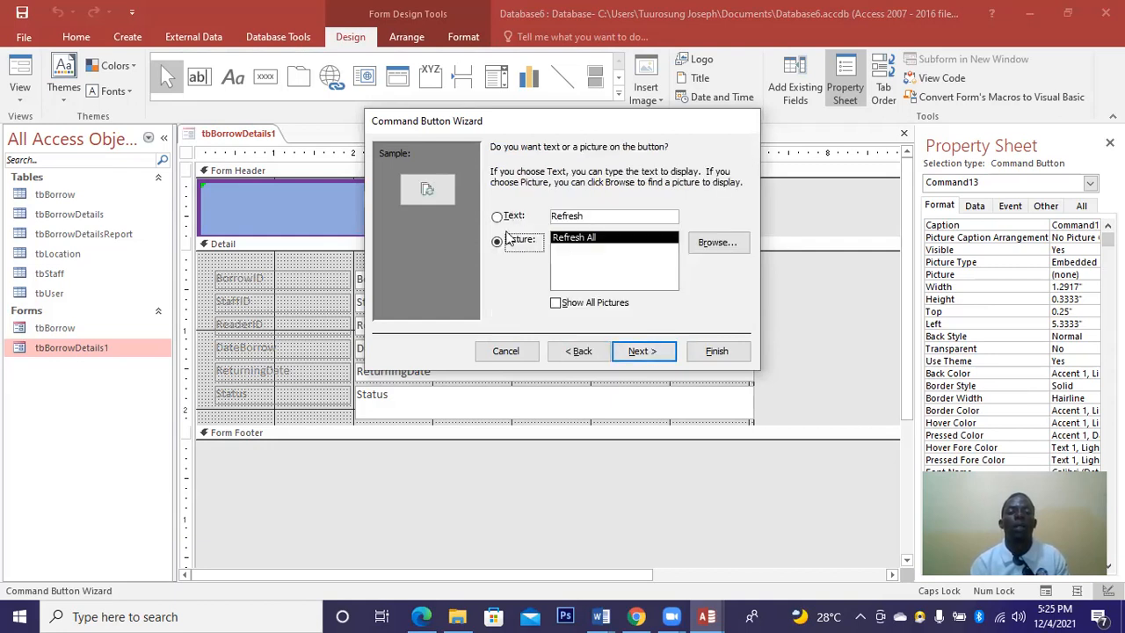
{"action": "left_click", "coordinate": [508, 239]}
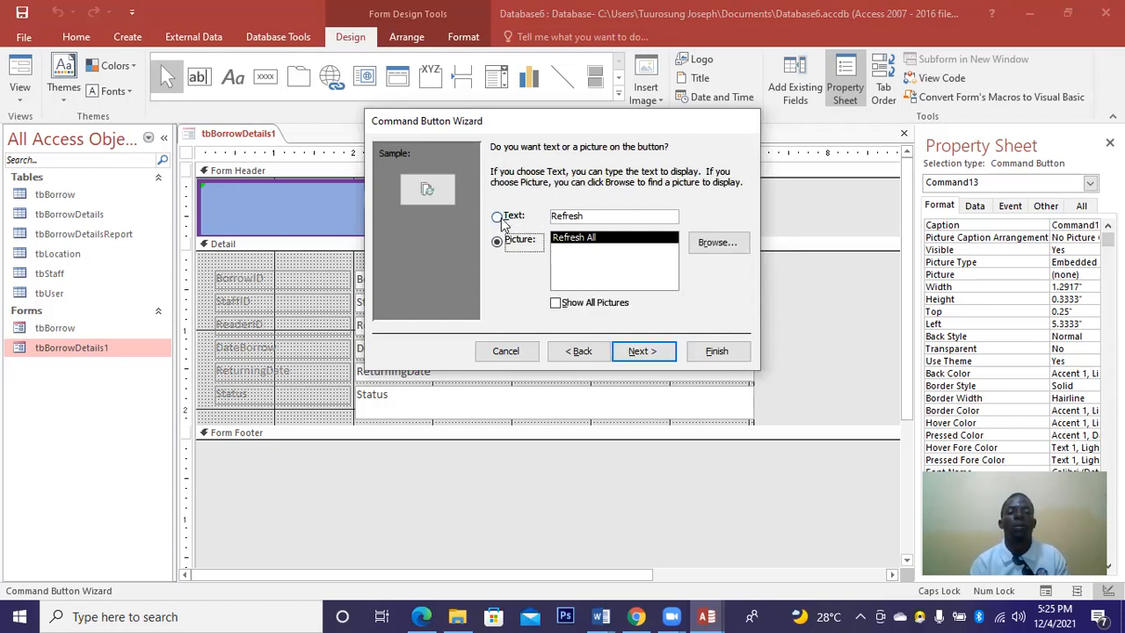
{"action": "left_click", "coordinate": [501, 218]}
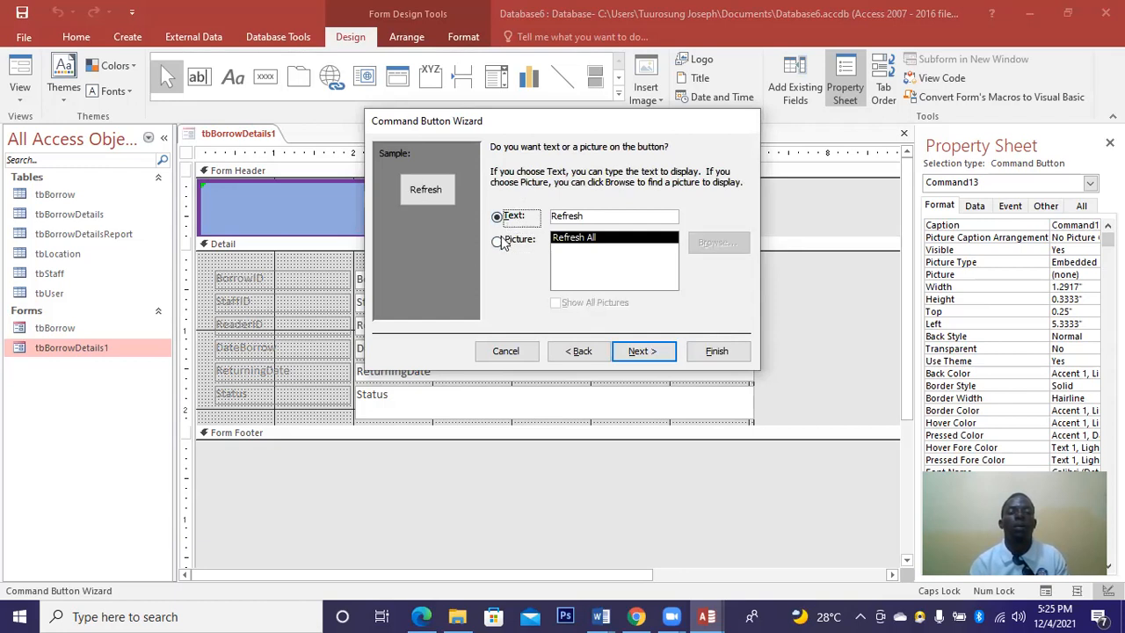
{"action": "left_click", "coordinate": [501, 240]}
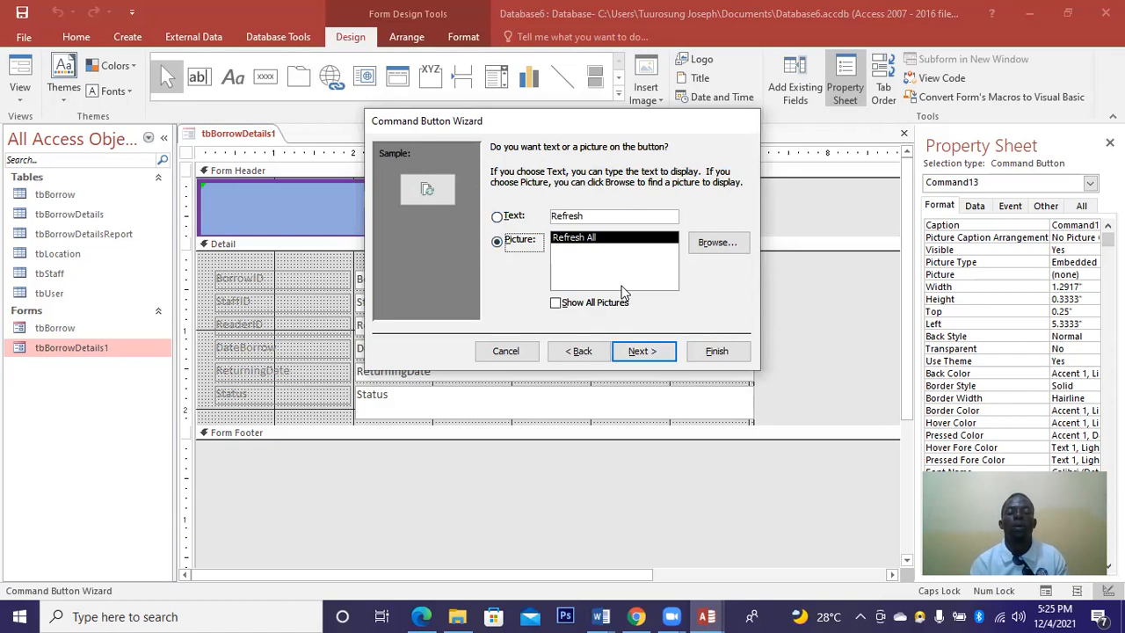
{"action": "left_click", "coordinate": [501, 219]}
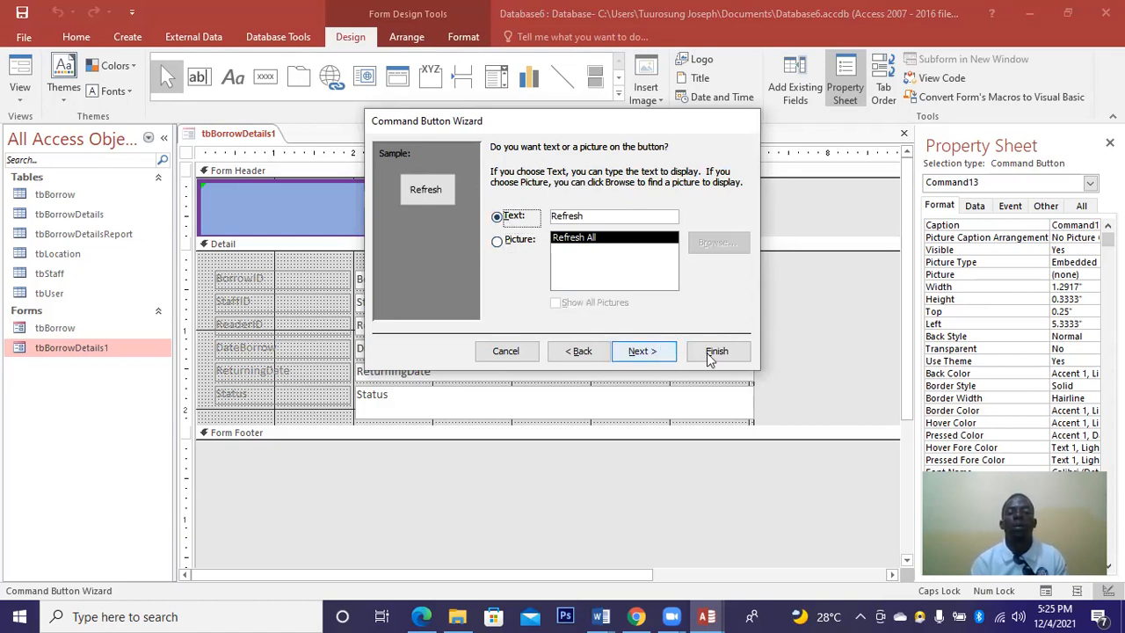
{"action": "key", "text": "Return"}
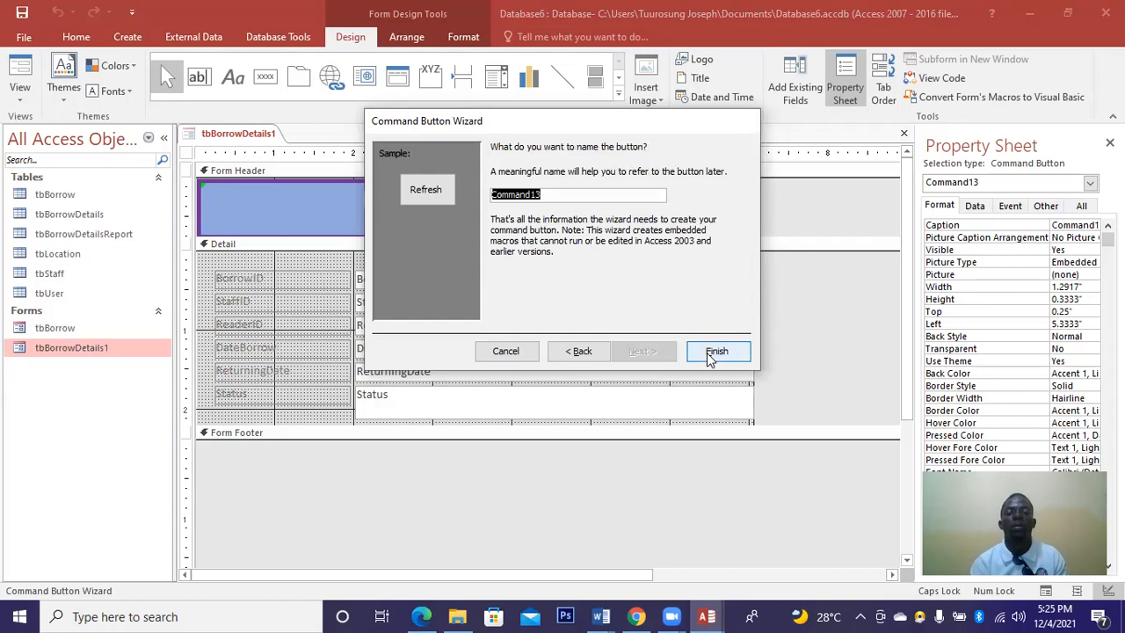
{"action": "left_click", "coordinate": [714, 352]}
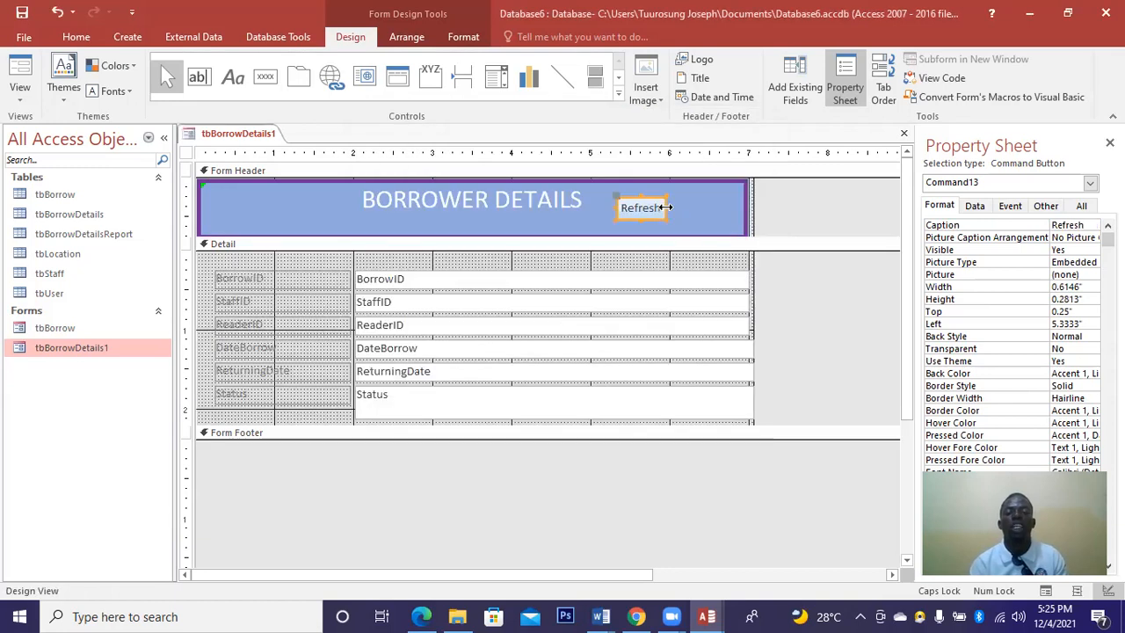
Widen the Refresh button slightly and give it a bevel shape effect.
{"action": "left_click_drag", "start_coordinate": [668, 207], "coordinate": [672, 207]}
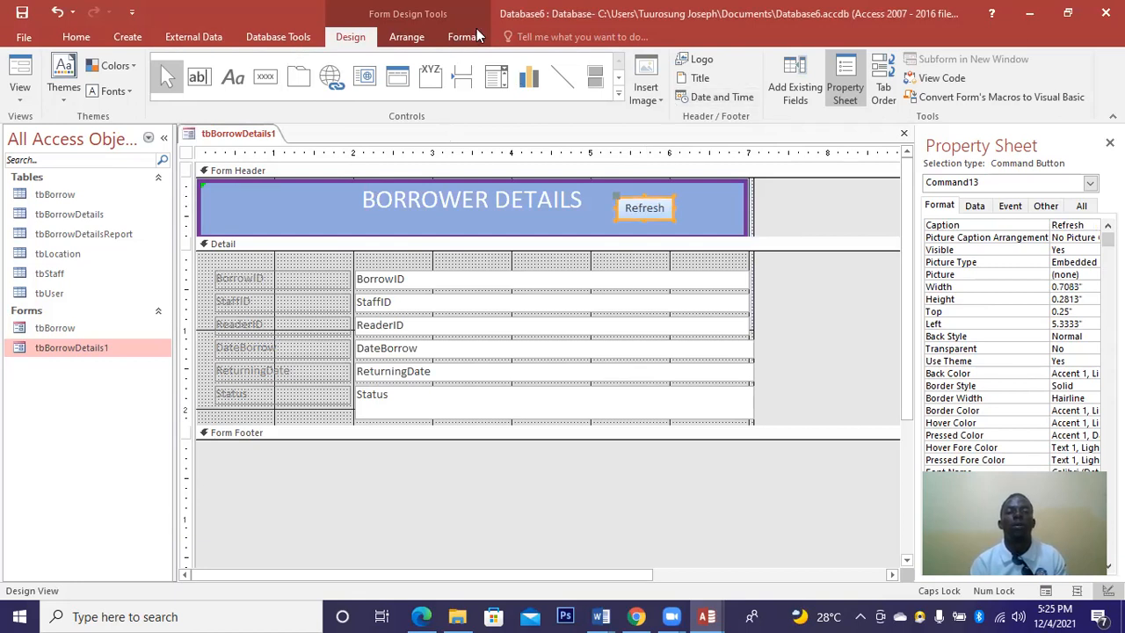
{"action": "scroll", "coordinate": [672, 104], "scroll_direction": "down", "scroll_amount": 2}
{"action": "left_click", "coordinate": [667, 101]}
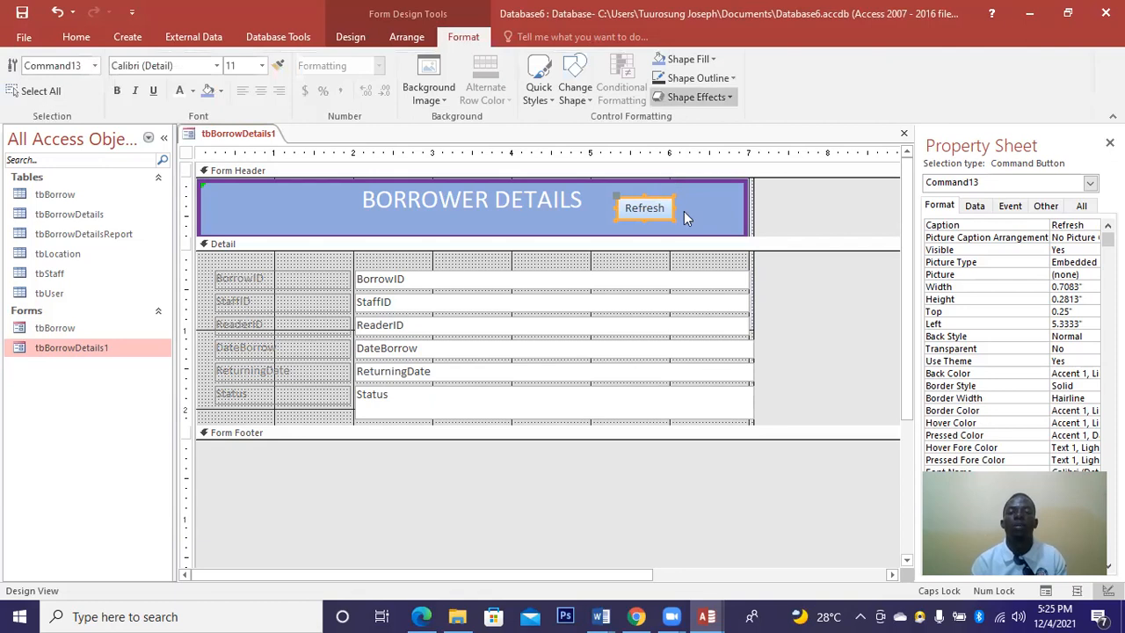
{"action": "mouse_move", "coordinate": [701, 235]}
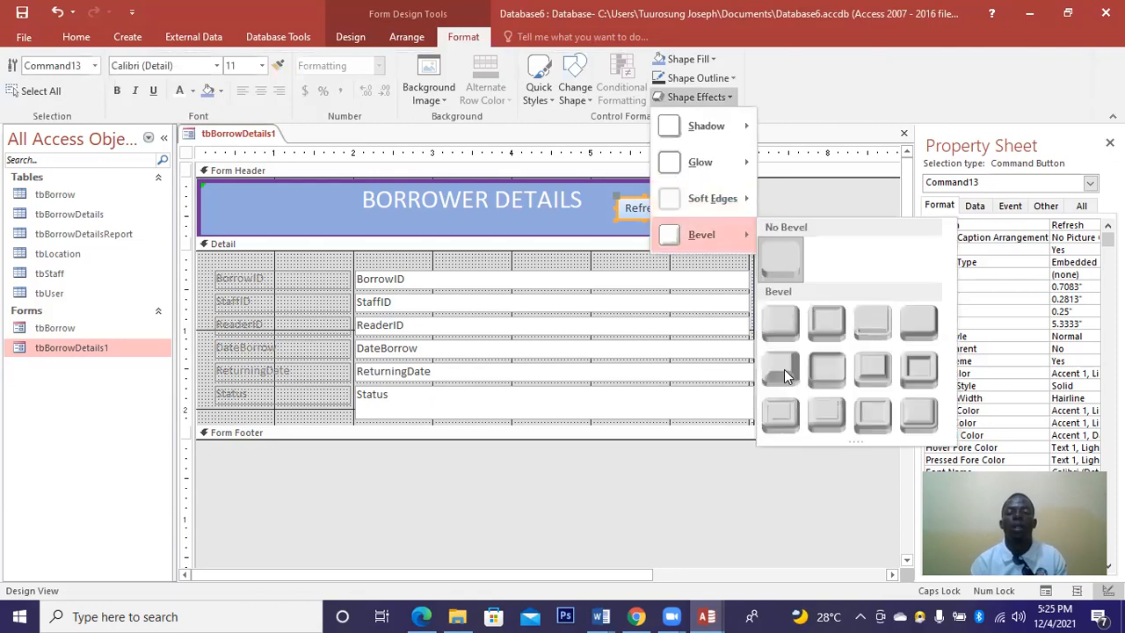
{"action": "left_click", "coordinate": [186, 84]}
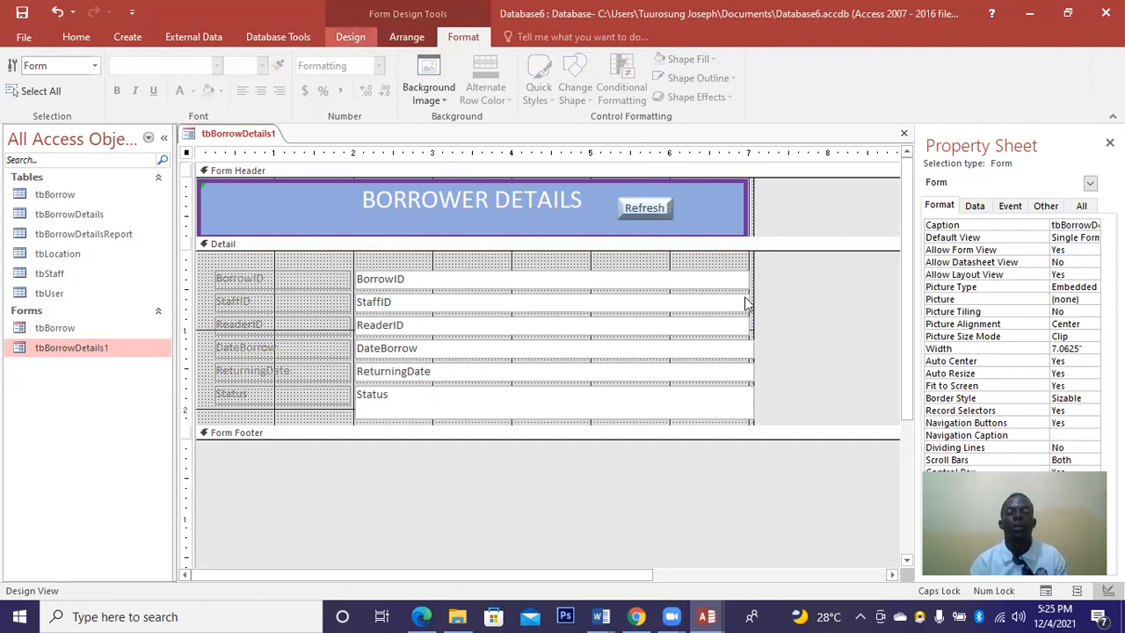
{"action": "left_click", "coordinate": [629, 217]}
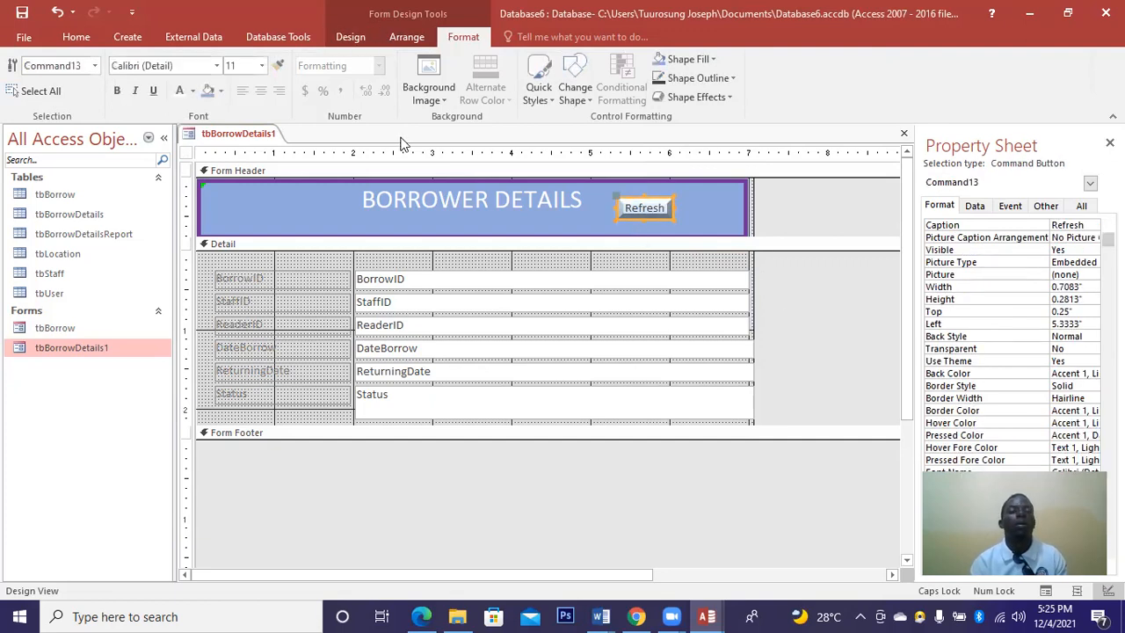
Make the Refresh caption purple Arial Black at size 12, widening the button to fit.
{"action": "left_click", "coordinate": [193, 91]}
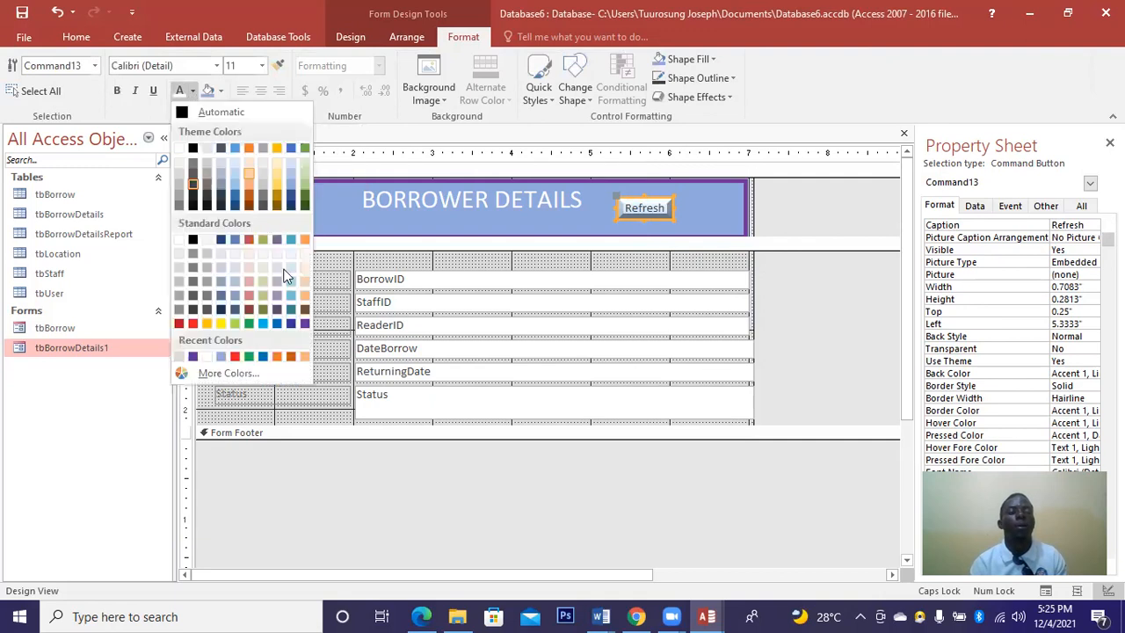
{"action": "left_click", "coordinate": [306, 324]}
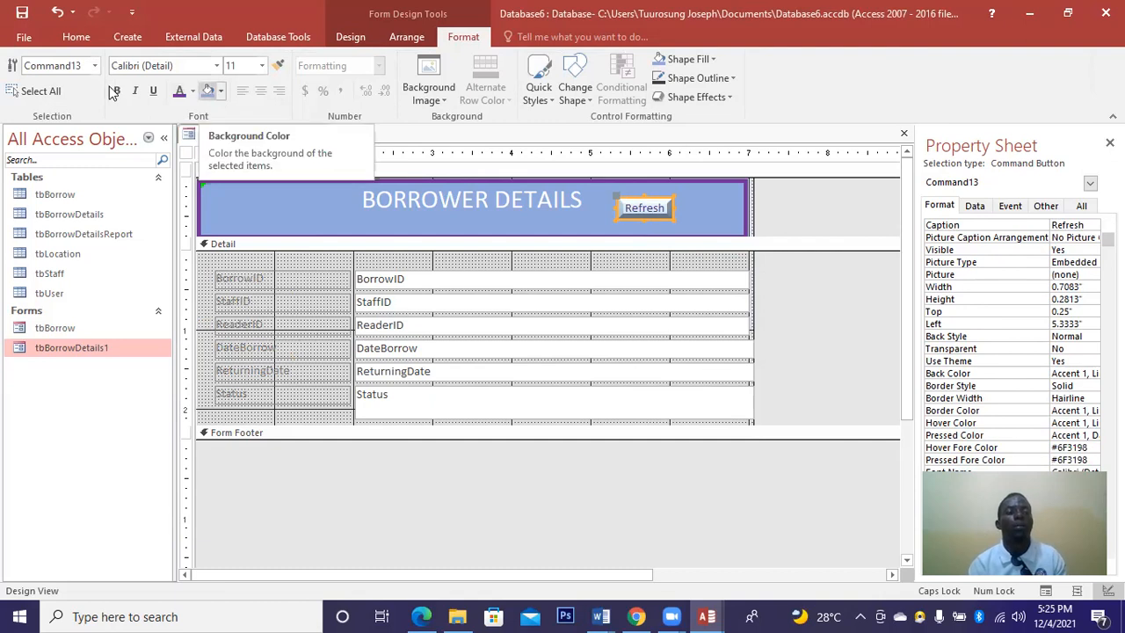
{"action": "left_click", "coordinate": [217, 66]}
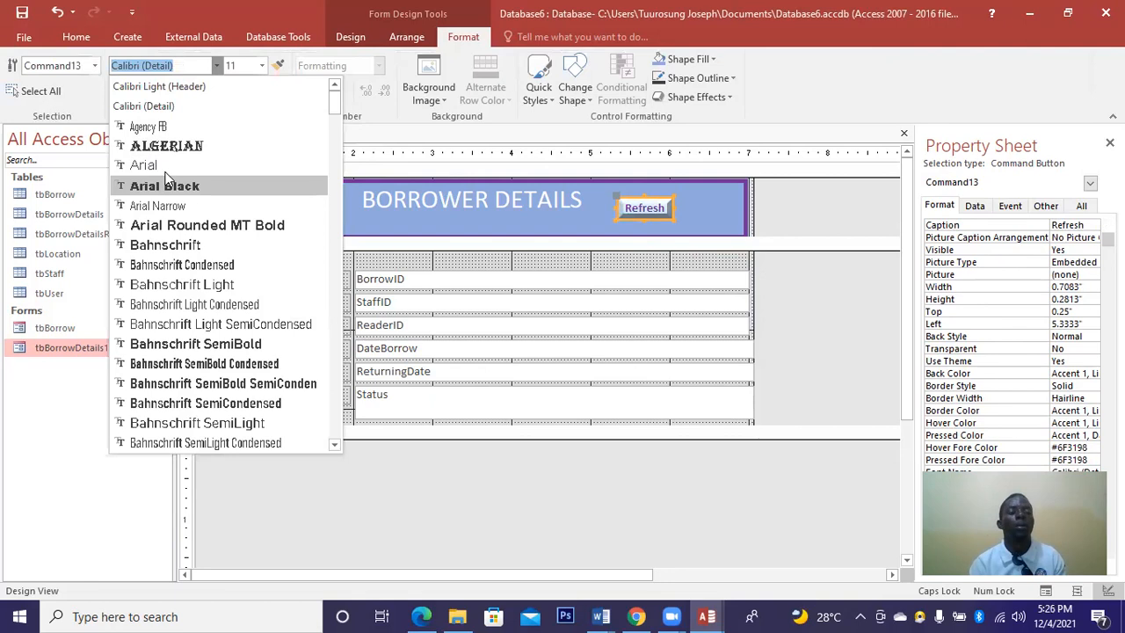
{"action": "key", "text": "Return"}
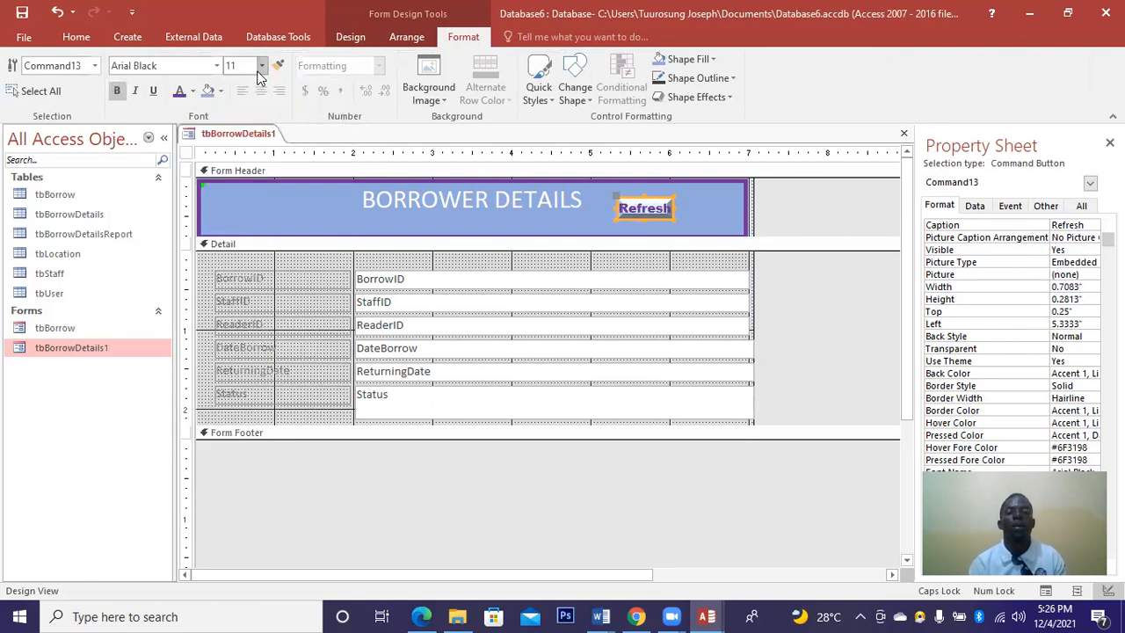
{"action": "left_click", "coordinate": [261, 66]}
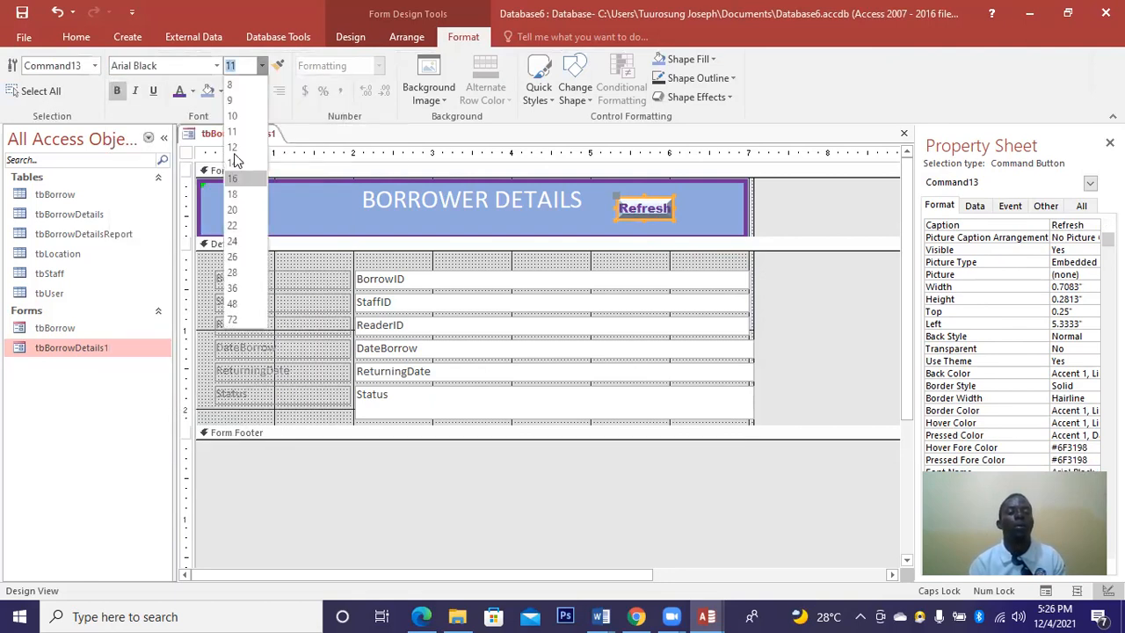
{"action": "left_click", "coordinate": [236, 151]}
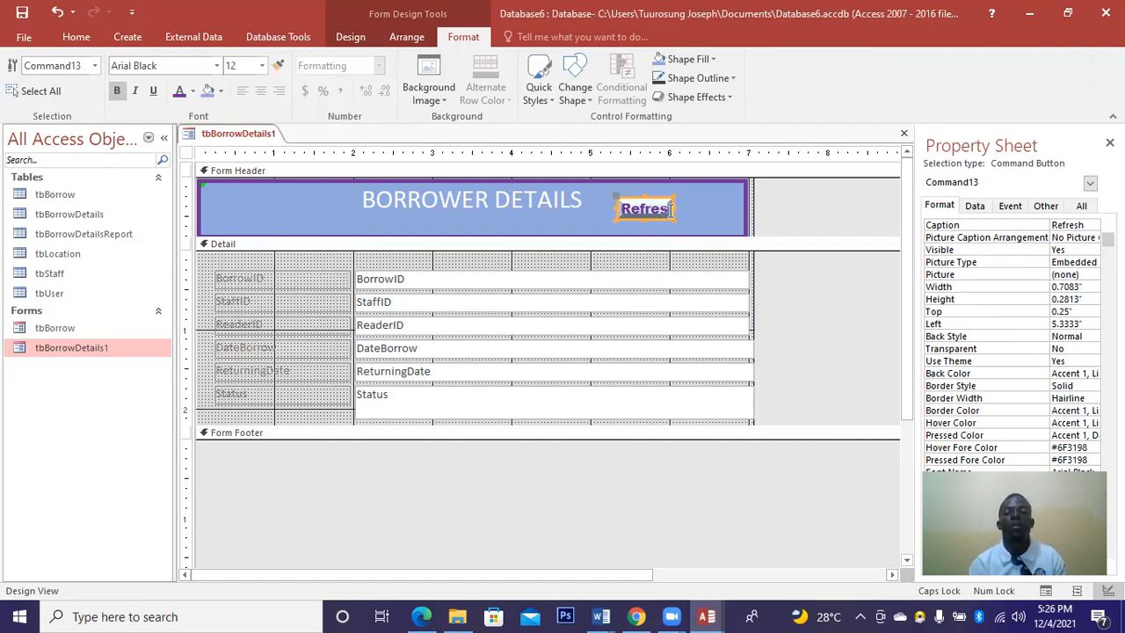
{"action": "left_click_drag", "start_coordinate": [673, 207], "coordinate": [649, 226]}
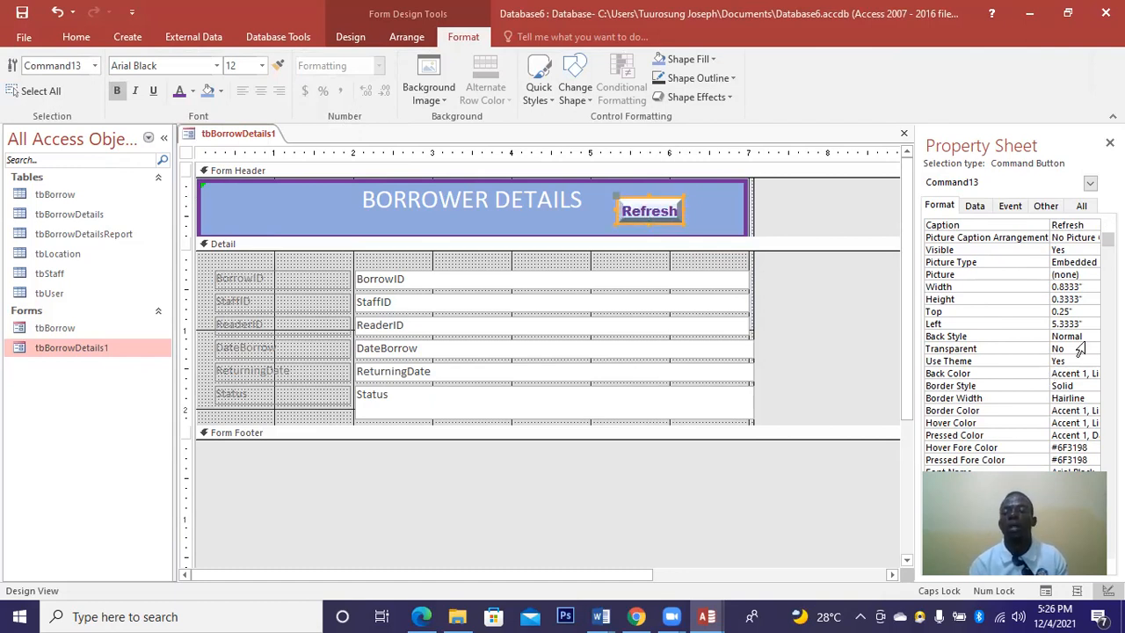
Set the Refresh button's border to 3 pt width in blue.
{"action": "left_click", "coordinate": [1093, 398]}
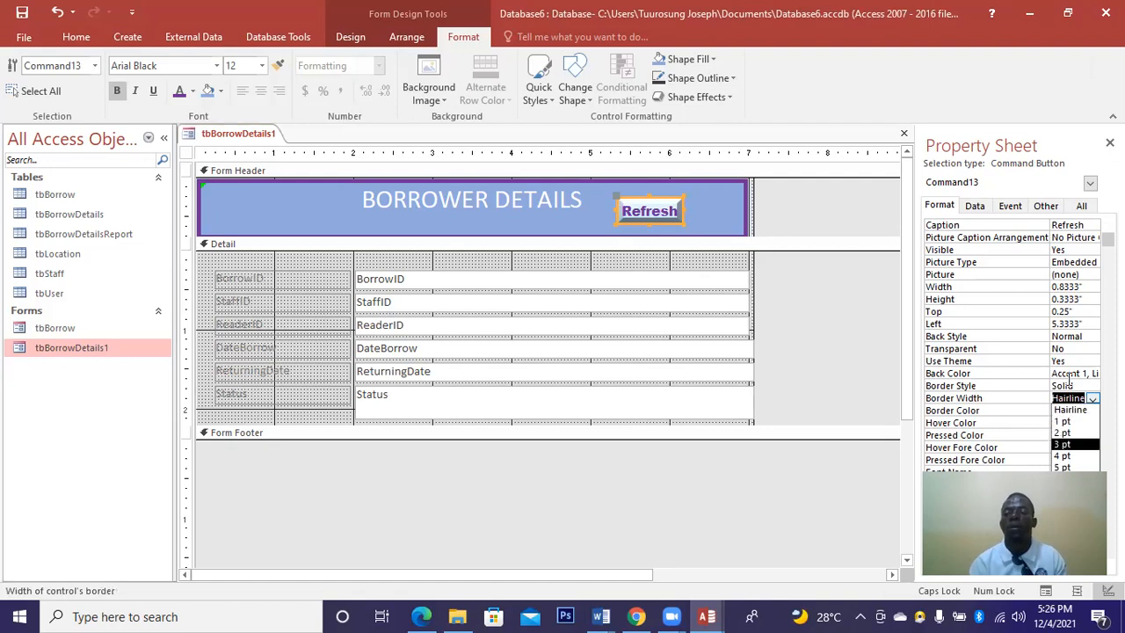
{"action": "left_click", "coordinate": [1068, 444]}
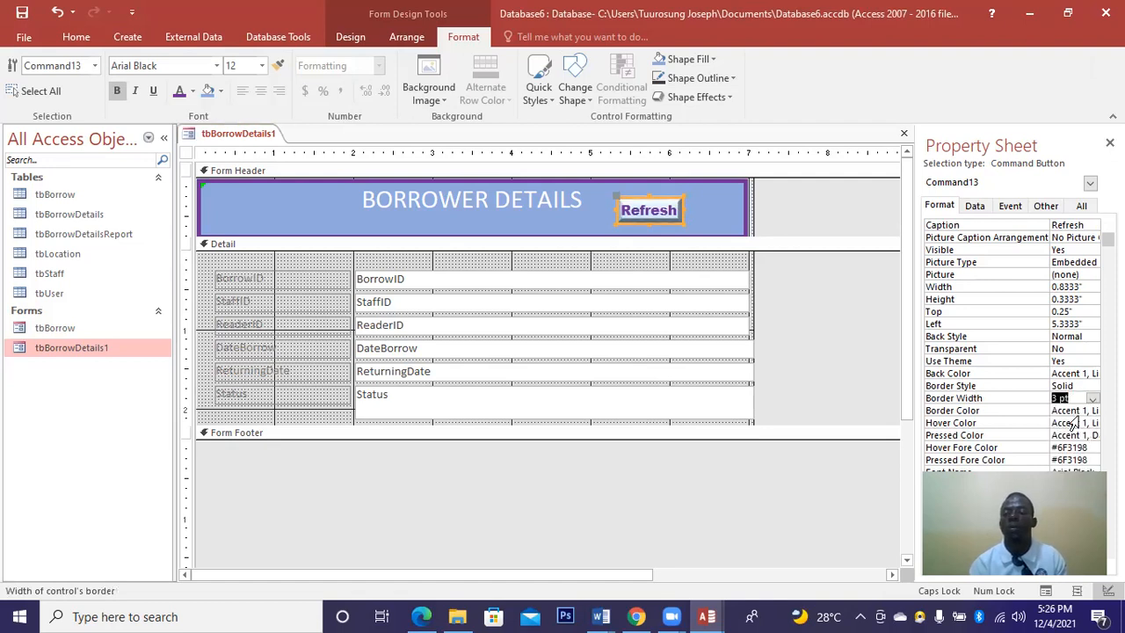
{"action": "left_click", "coordinate": [1093, 412]}
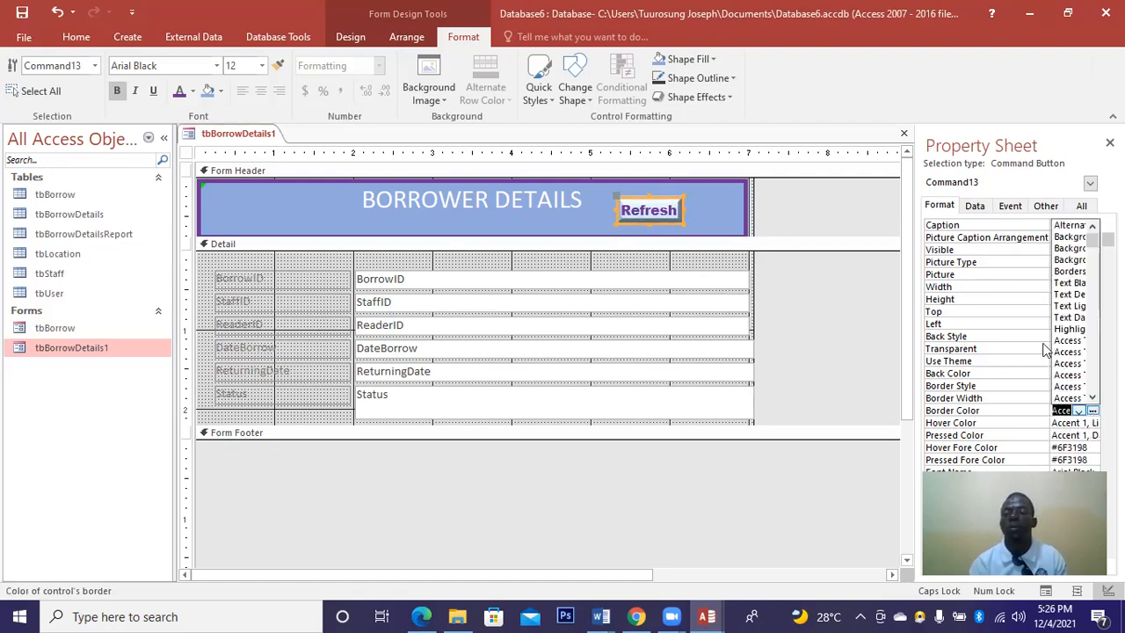
{"action": "left_click", "coordinate": [1093, 412]}
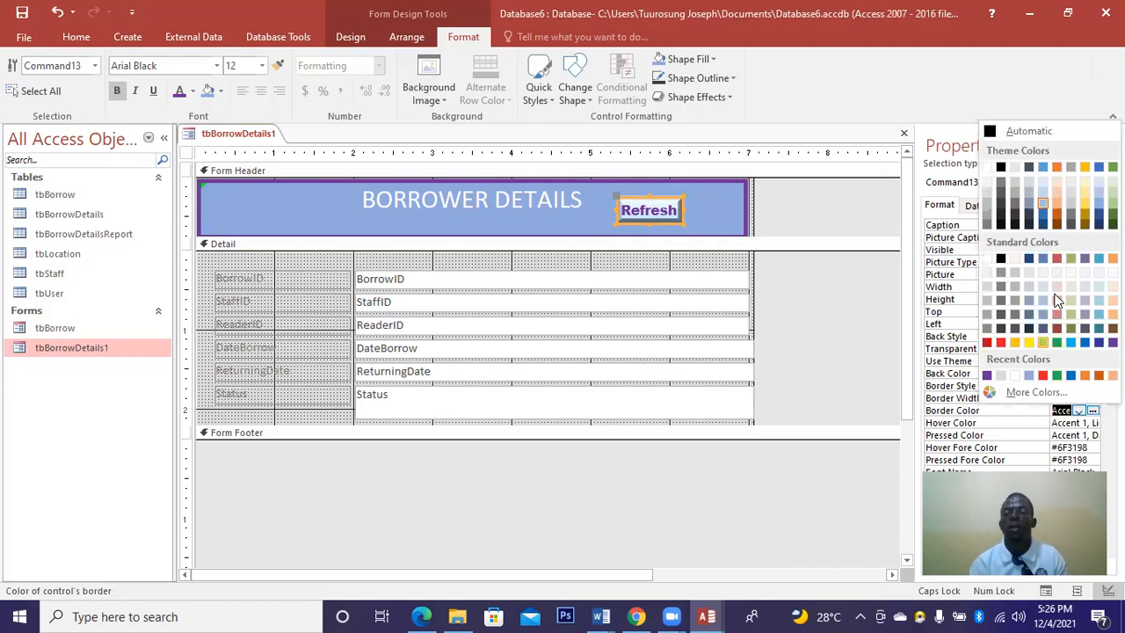
{"action": "left_click", "coordinate": [1071, 342]}
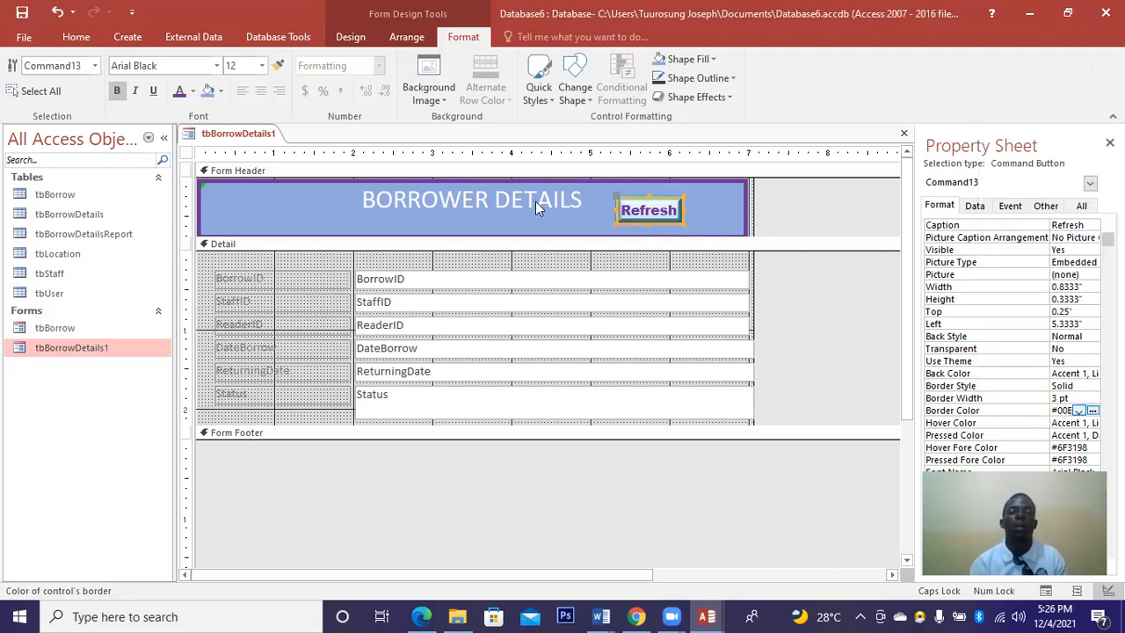
{"action": "left_click", "coordinate": [585, 231]}
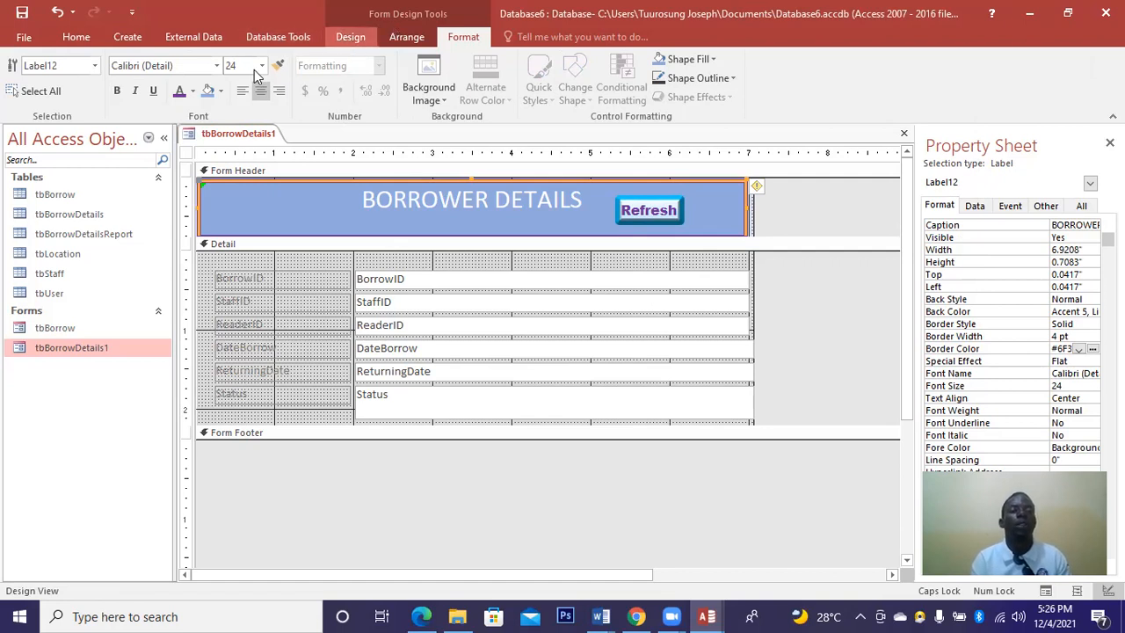
Draw a button at the header's left set to Record Operations > Save Record with a text caption.
{"action": "left_click", "coordinate": [350, 36]}
{"action": "left_click", "coordinate": [265, 76]}
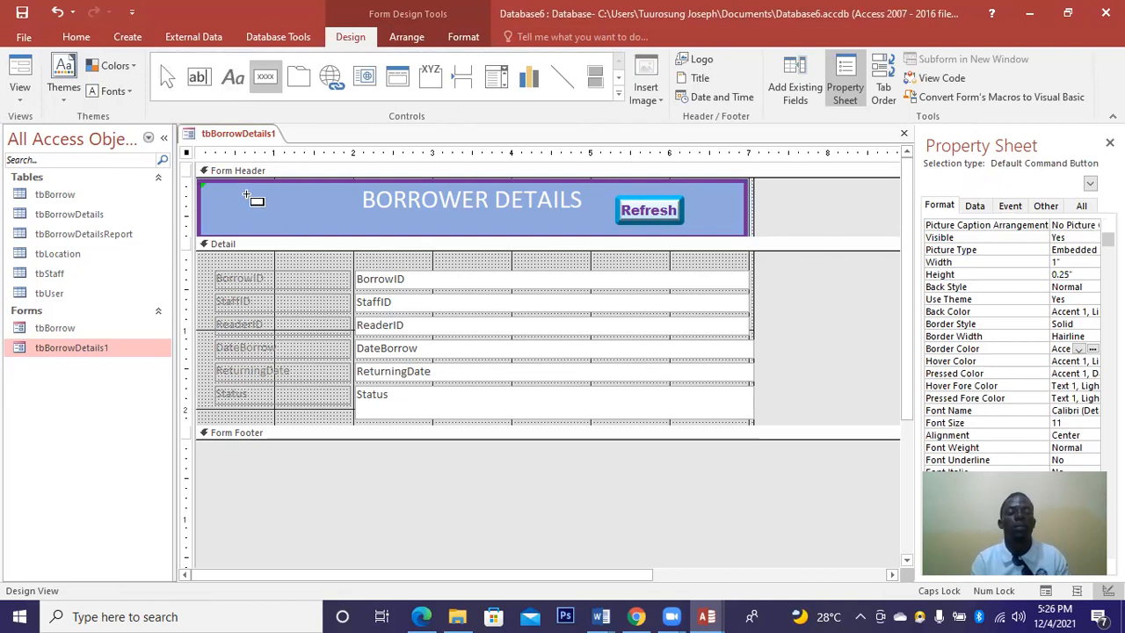
{"action": "left_click_drag", "start_coordinate": [247, 197], "coordinate": [321, 217]}
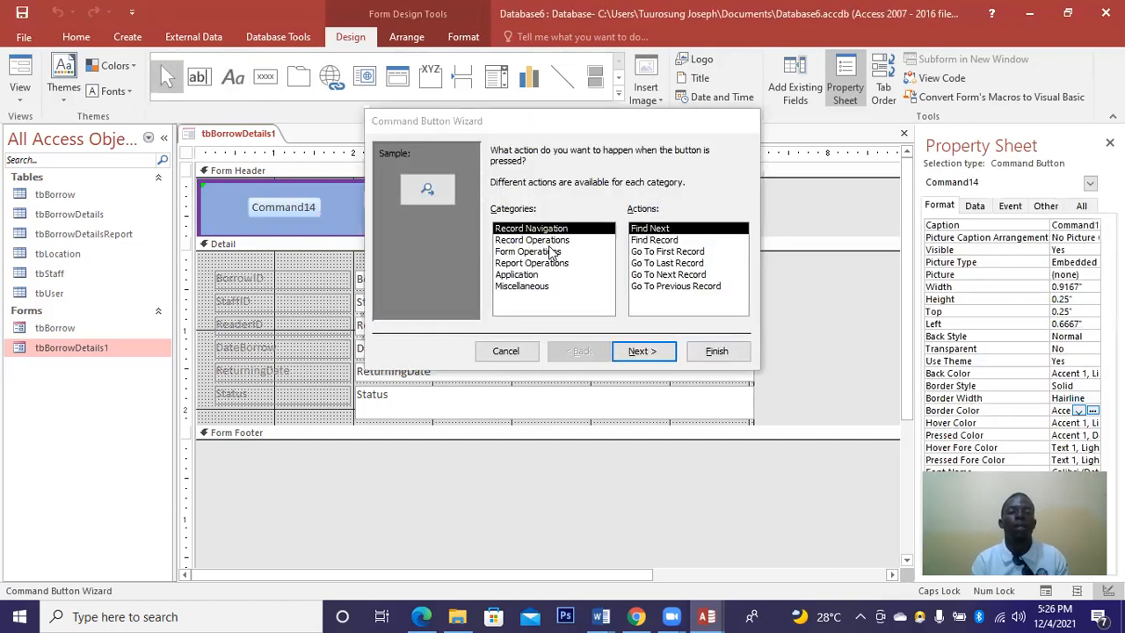
{"action": "left_click", "coordinate": [595, 253]}
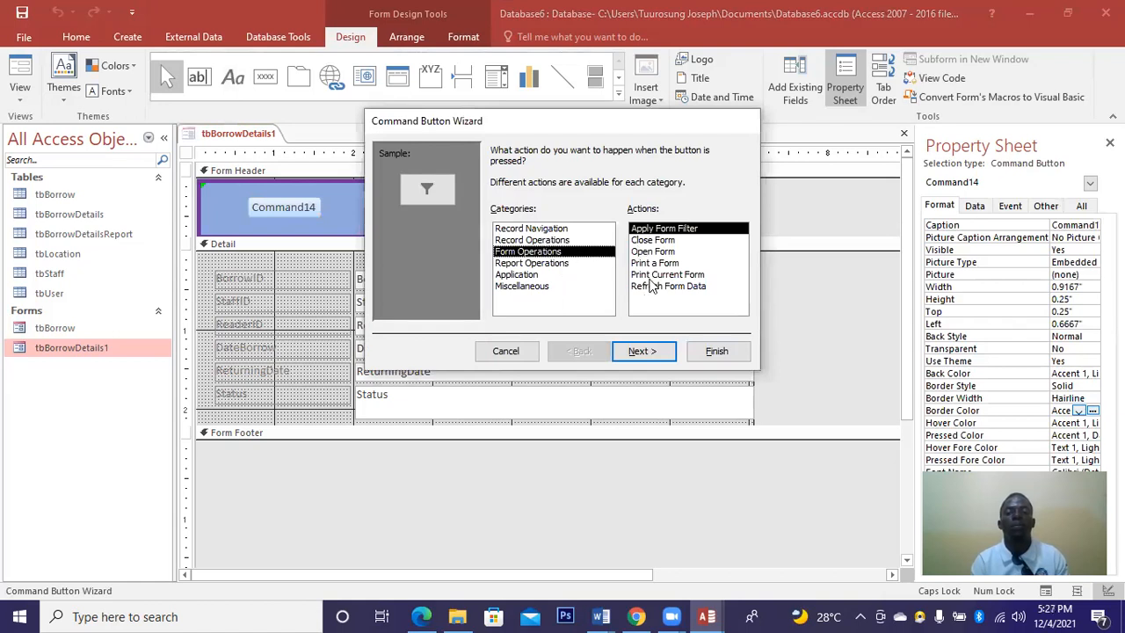
{"action": "key", "text": "Up"}
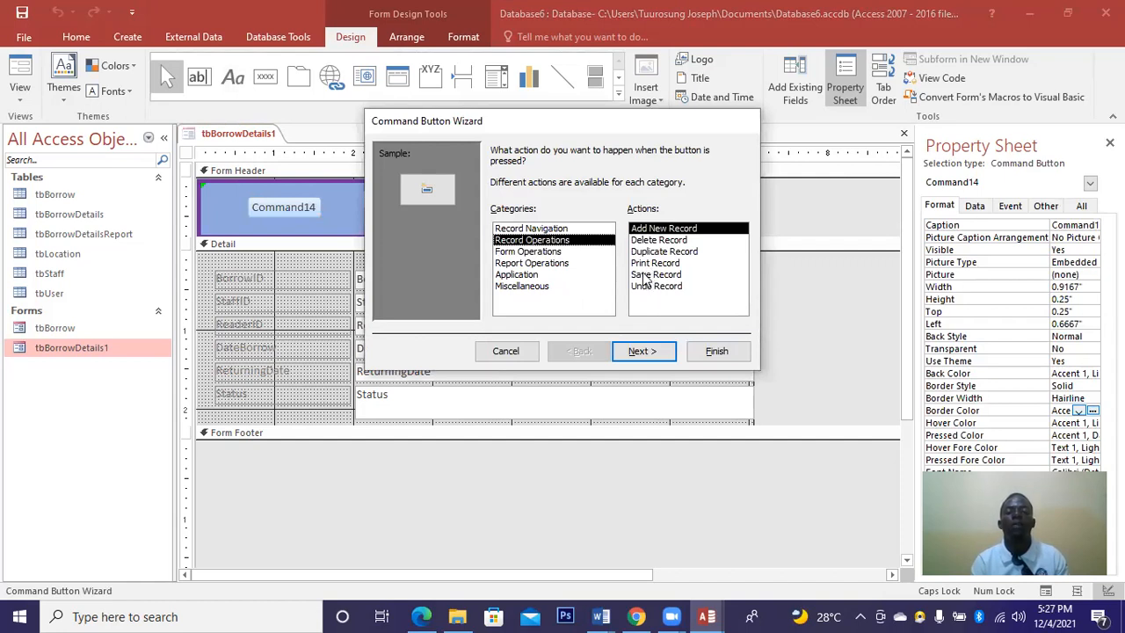
{"action": "left_click", "coordinate": [650, 275]}
{"action": "left_click", "coordinate": [643, 352]}
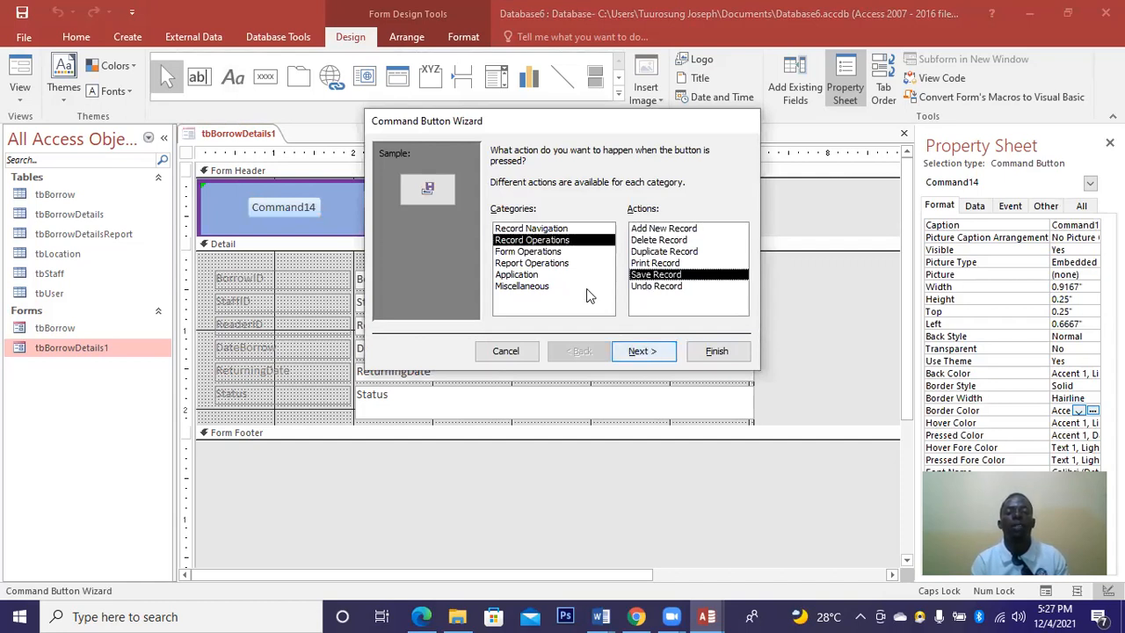
{"action": "left_click", "coordinate": [512, 216]}
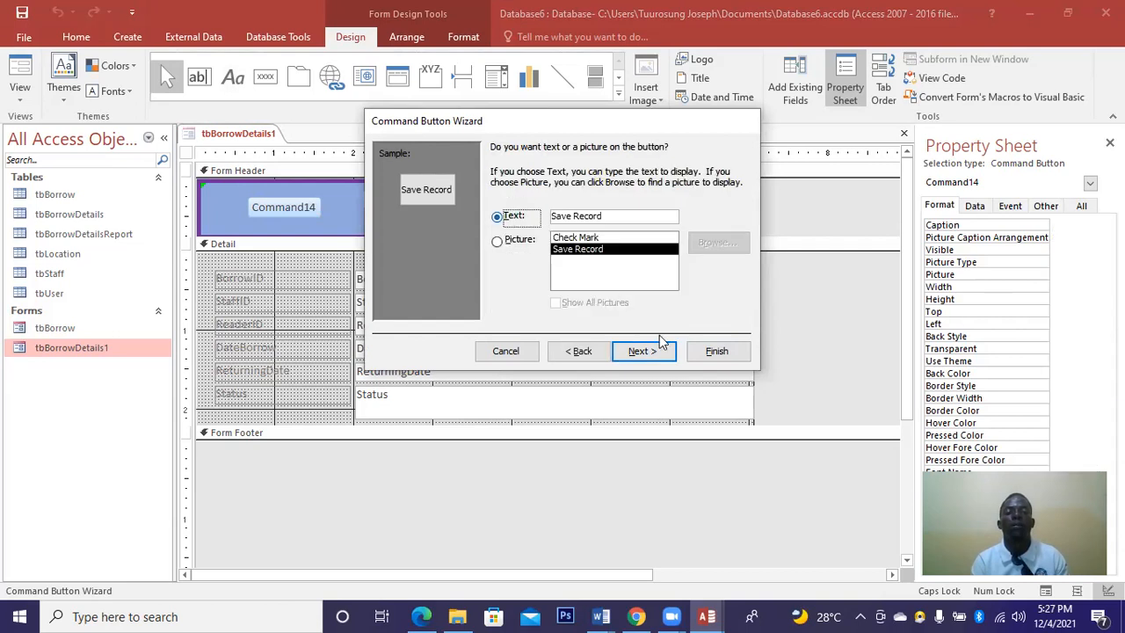
{"action": "left_click", "coordinate": [716, 365]}
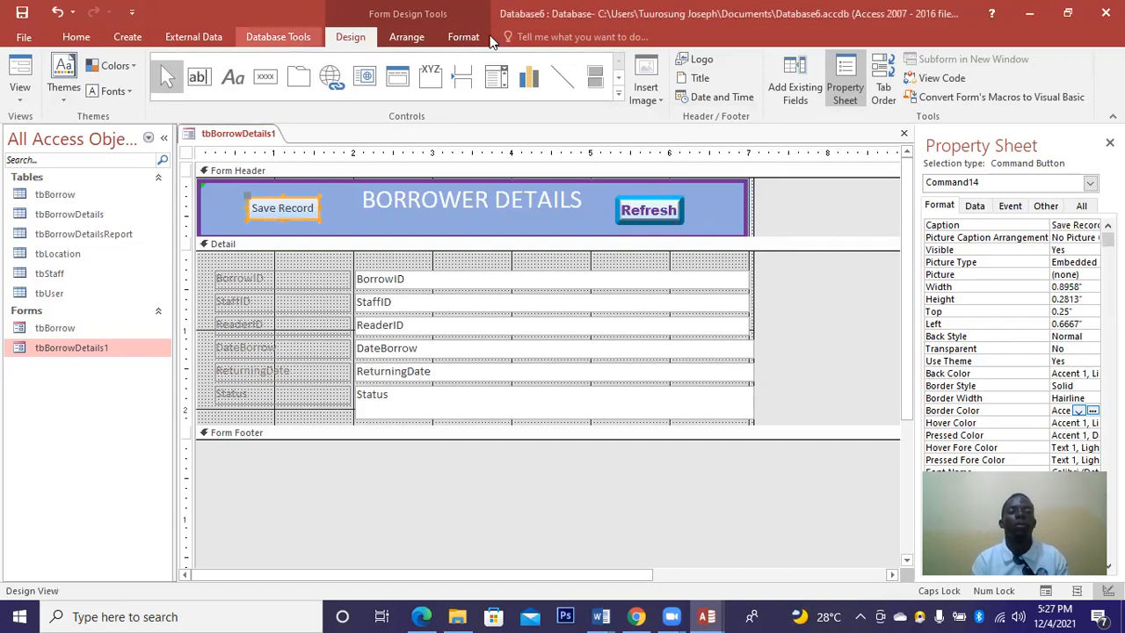
Apply the font colour, bold and Arial Black to the Save Record caption.
{"action": "left_click", "coordinate": [463, 37]}
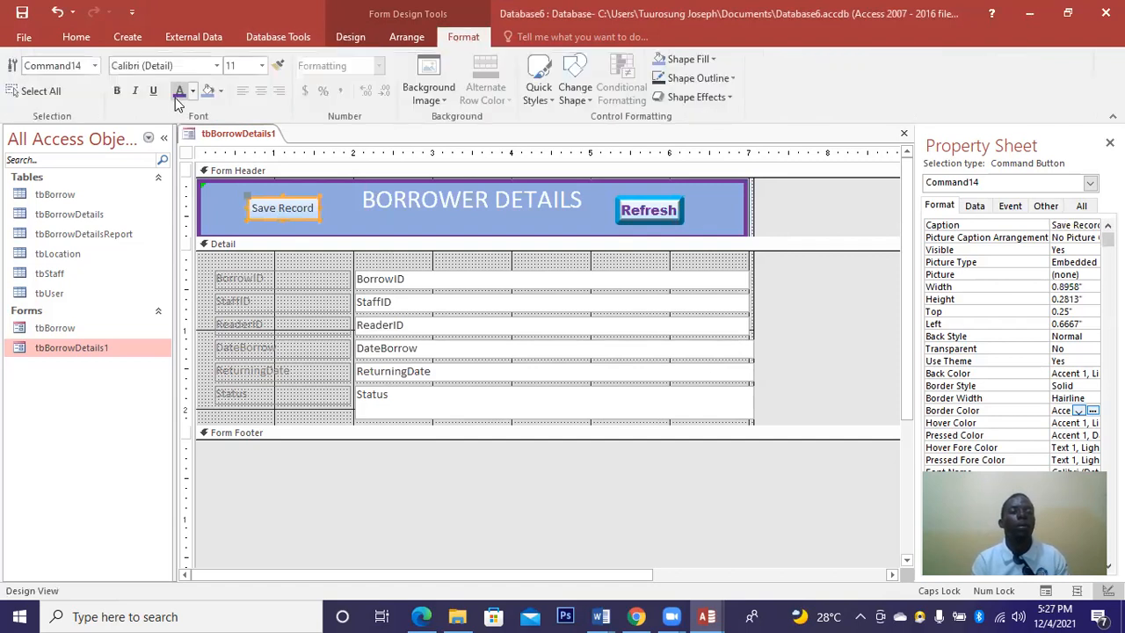
{"action": "left_click", "coordinate": [174, 98]}
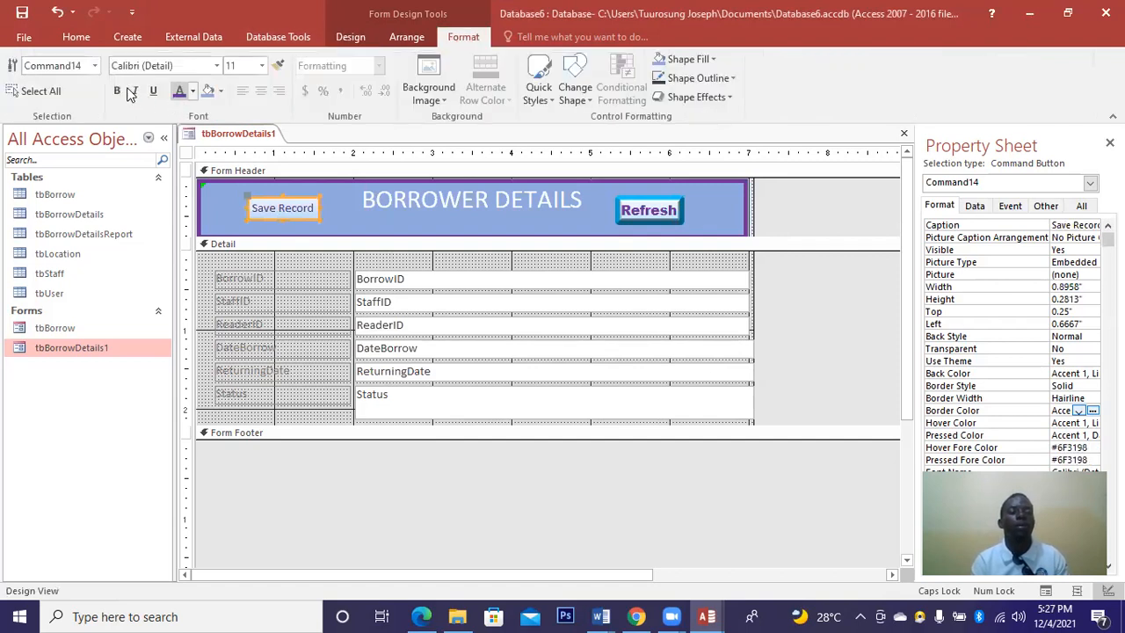
{"action": "left_click", "coordinate": [119, 91]}
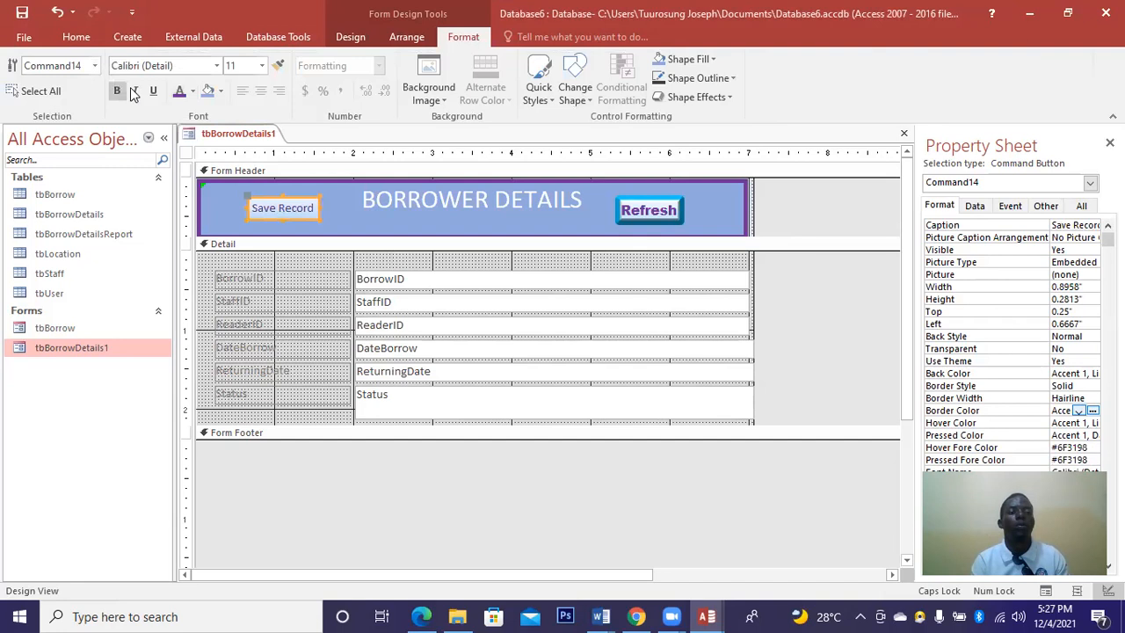
{"action": "left_click", "coordinate": [217, 66]}
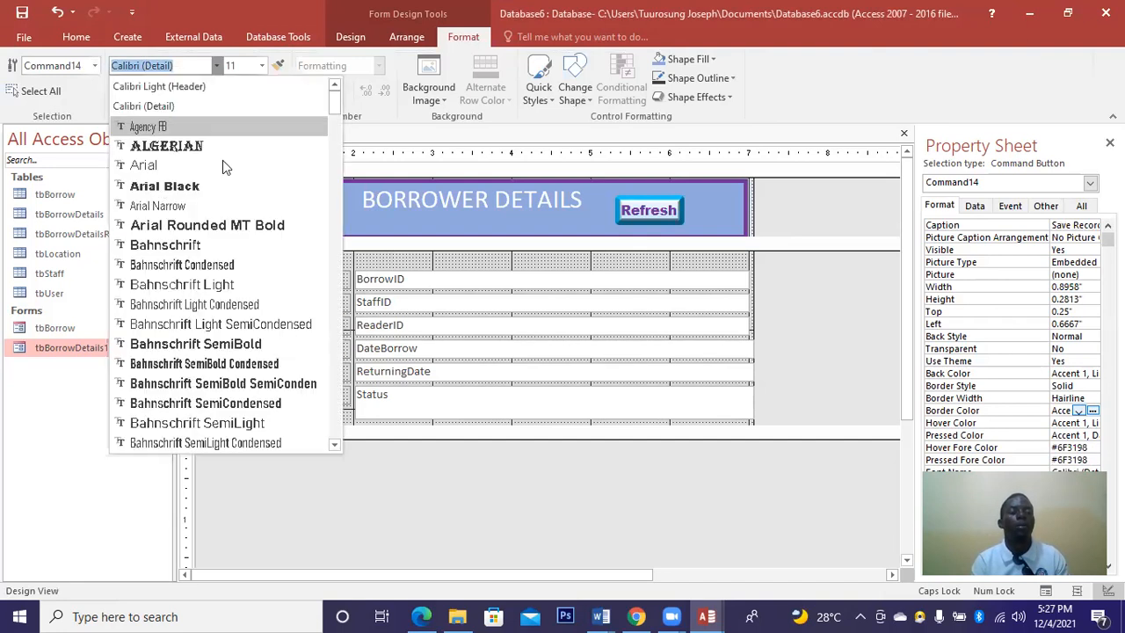
{"action": "left_click", "coordinate": [202, 183]}
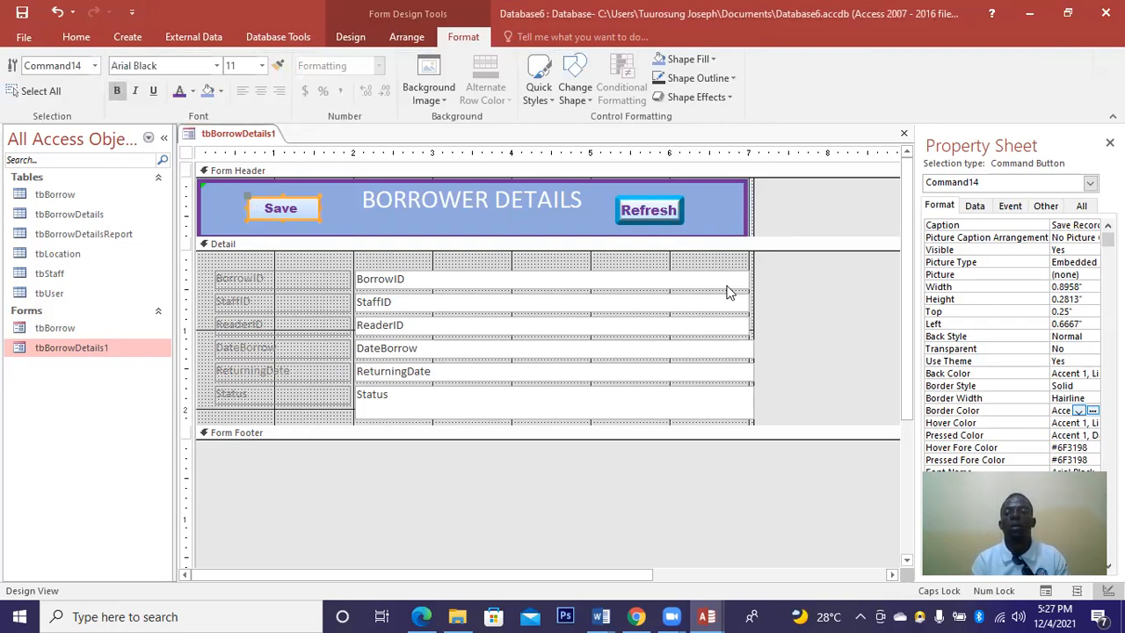
Give the Save button a 3 pt dark red border and a bevel effect.
{"action": "left_click", "coordinate": [1092, 398]}
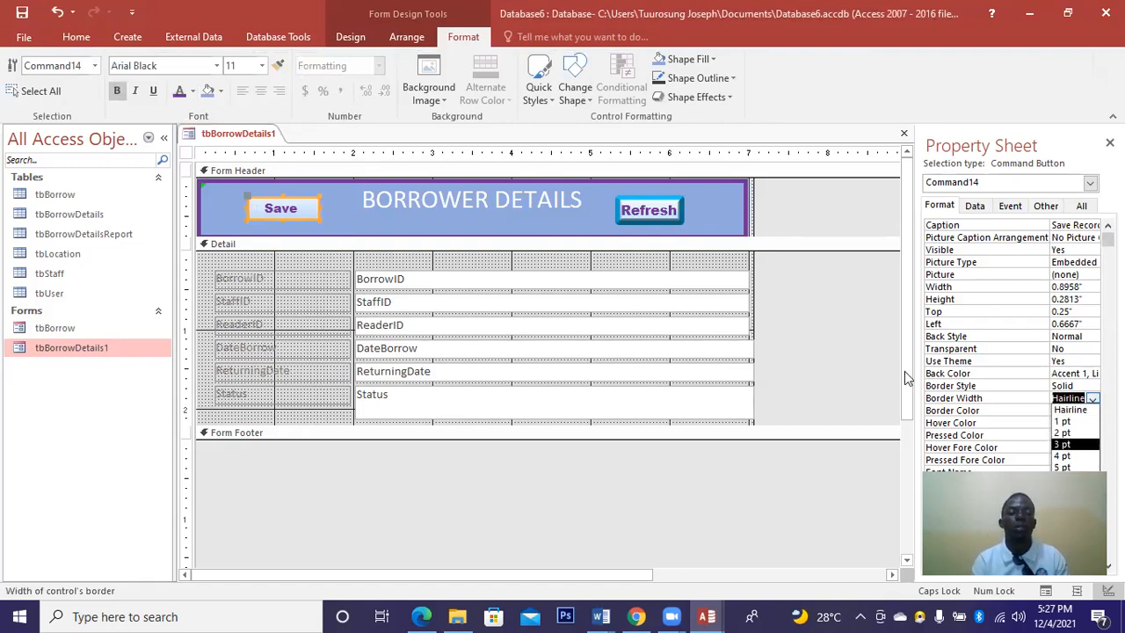
{"action": "key", "text": "Return"}
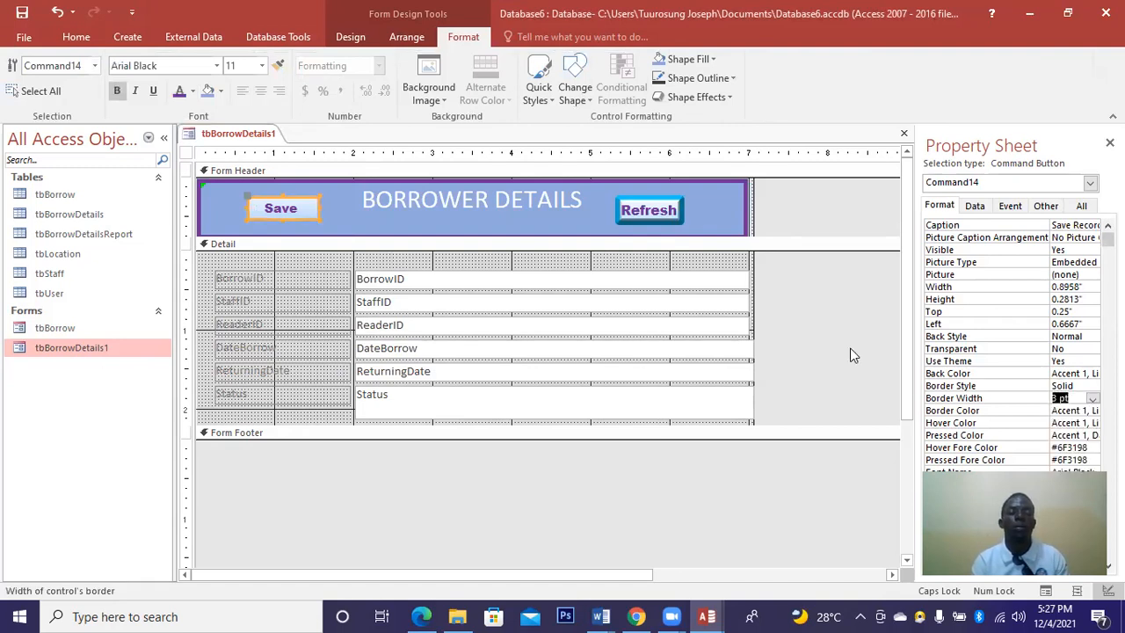
{"action": "left_click", "coordinate": [704, 102]}
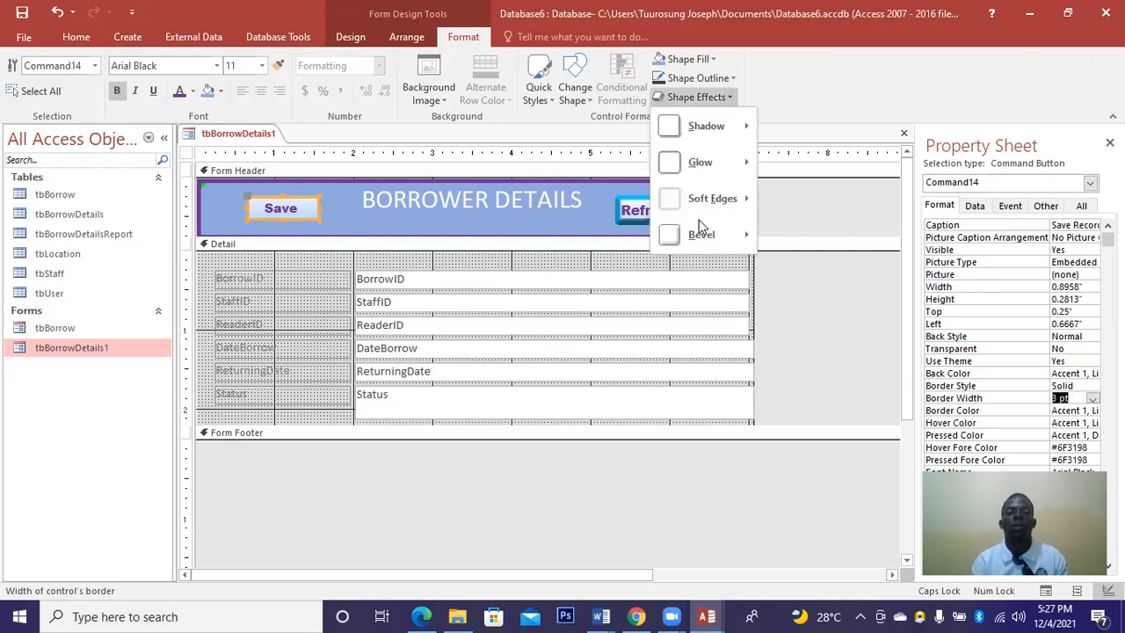
{"action": "mouse_move", "coordinate": [701, 230]}
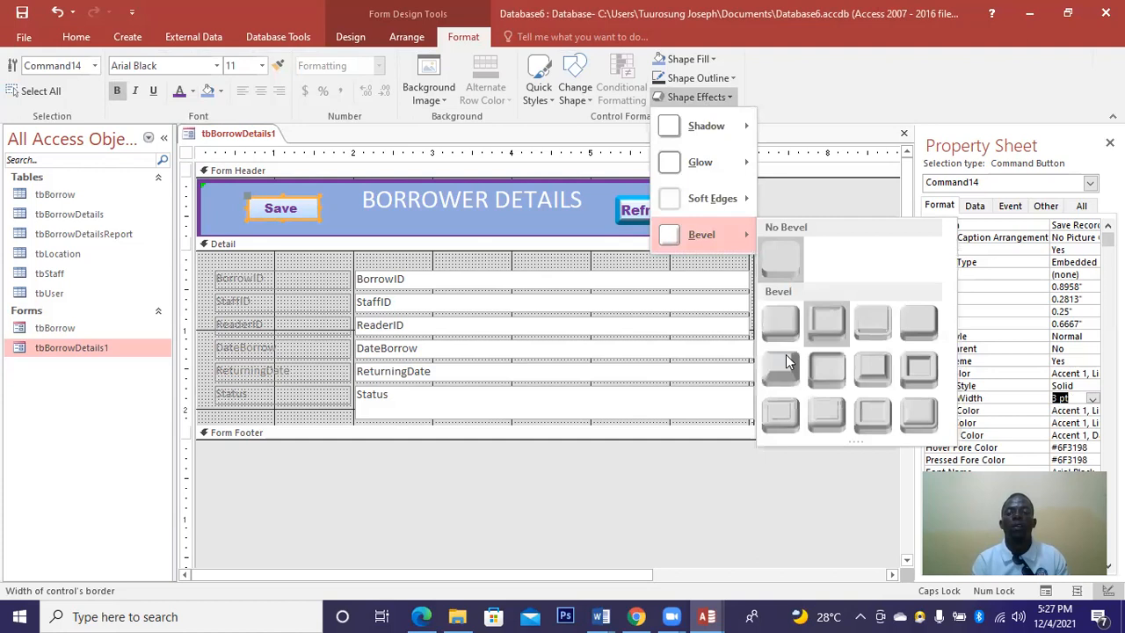
{"action": "left_click", "coordinate": [1070, 409]}
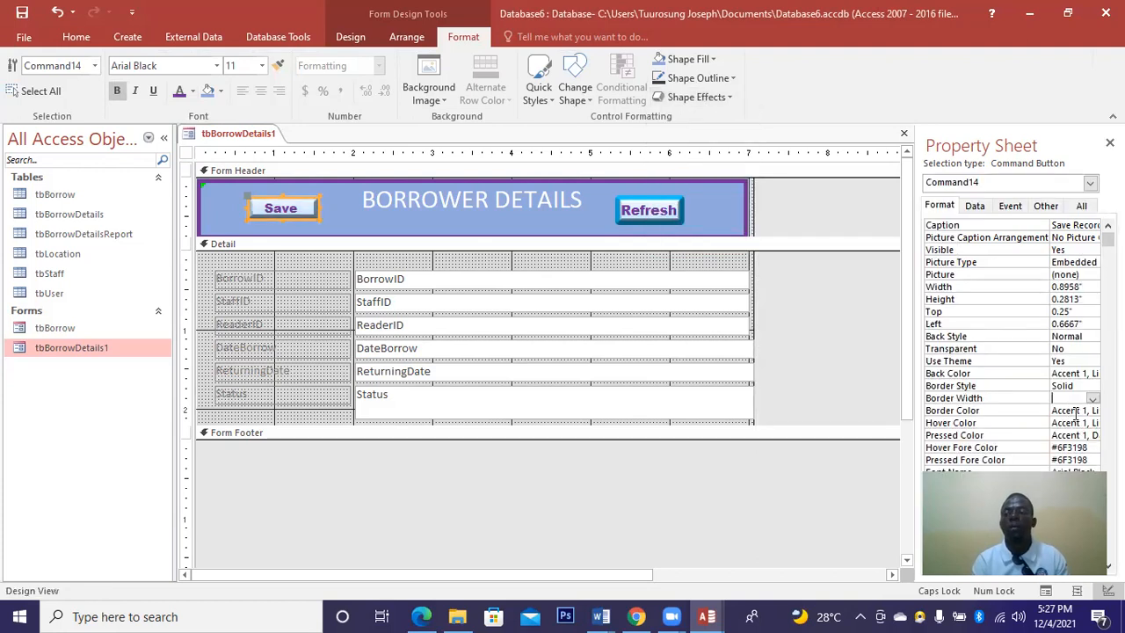
{"action": "left_click", "coordinate": [1089, 413]}
{"action": "left_click", "coordinate": [1092, 410]}
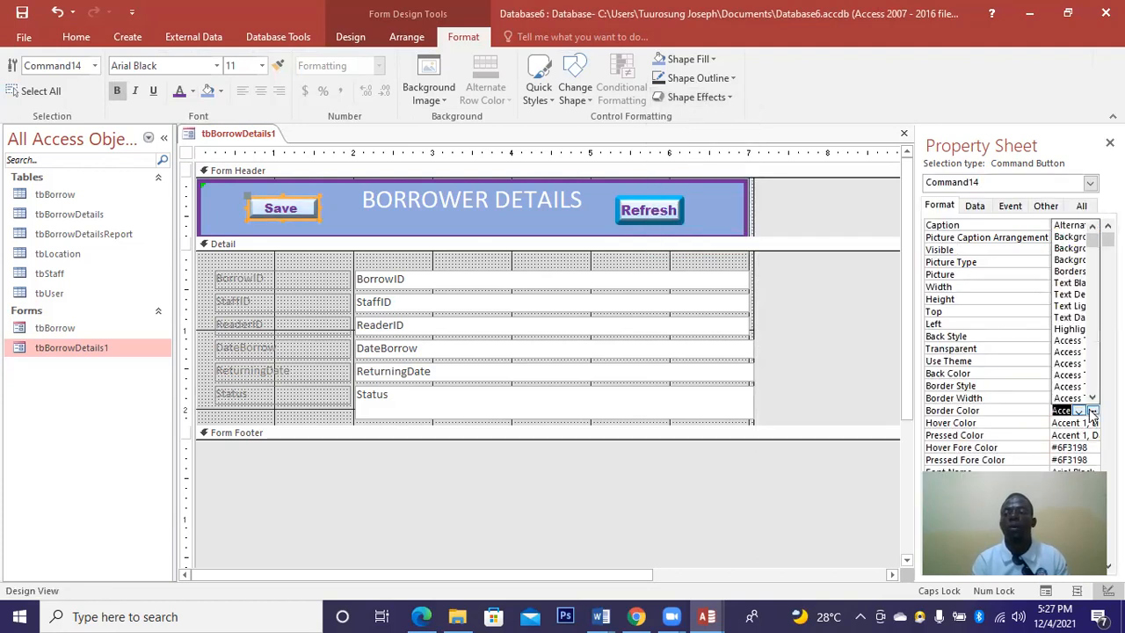
{"action": "left_click", "coordinate": [1092, 410]}
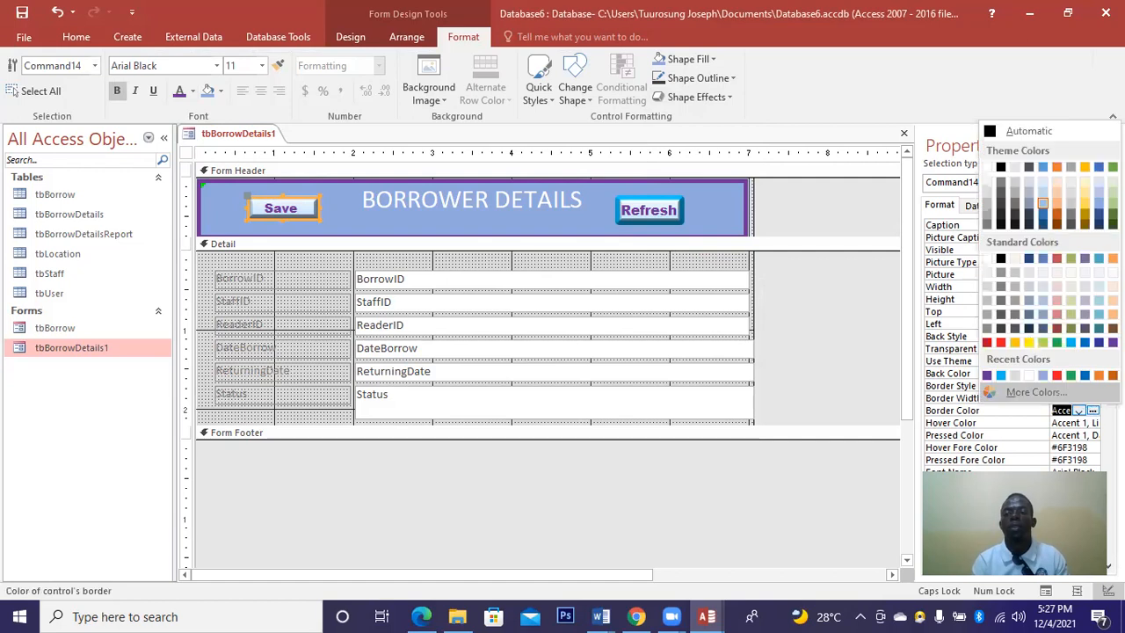
{"action": "left_click", "coordinate": [985, 342]}
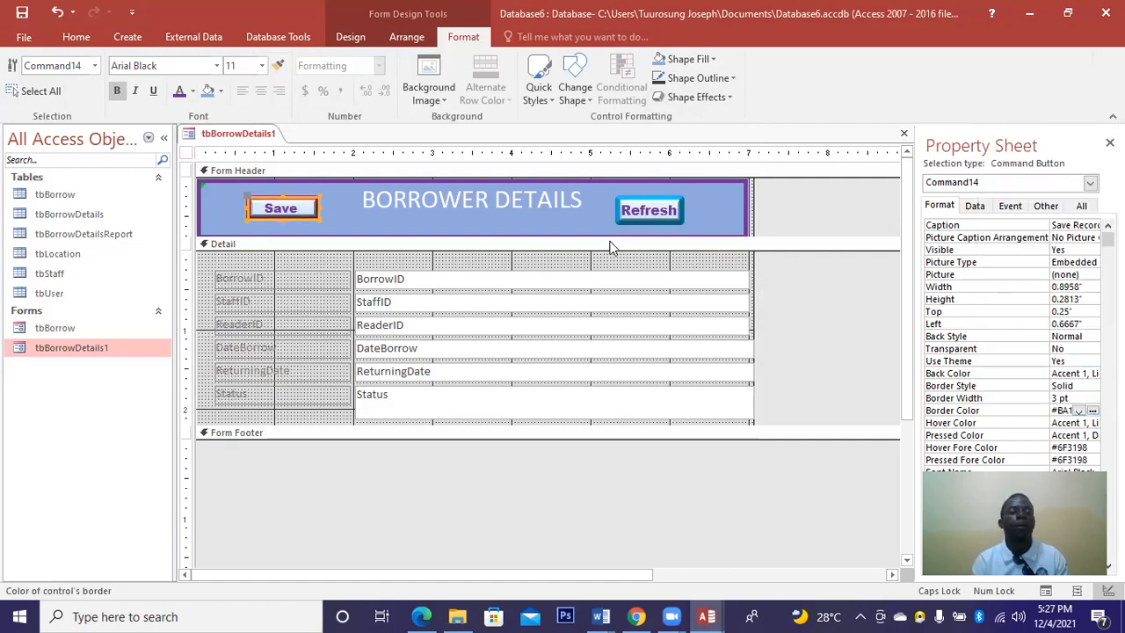
{"action": "left_click", "coordinate": [549, 215]}
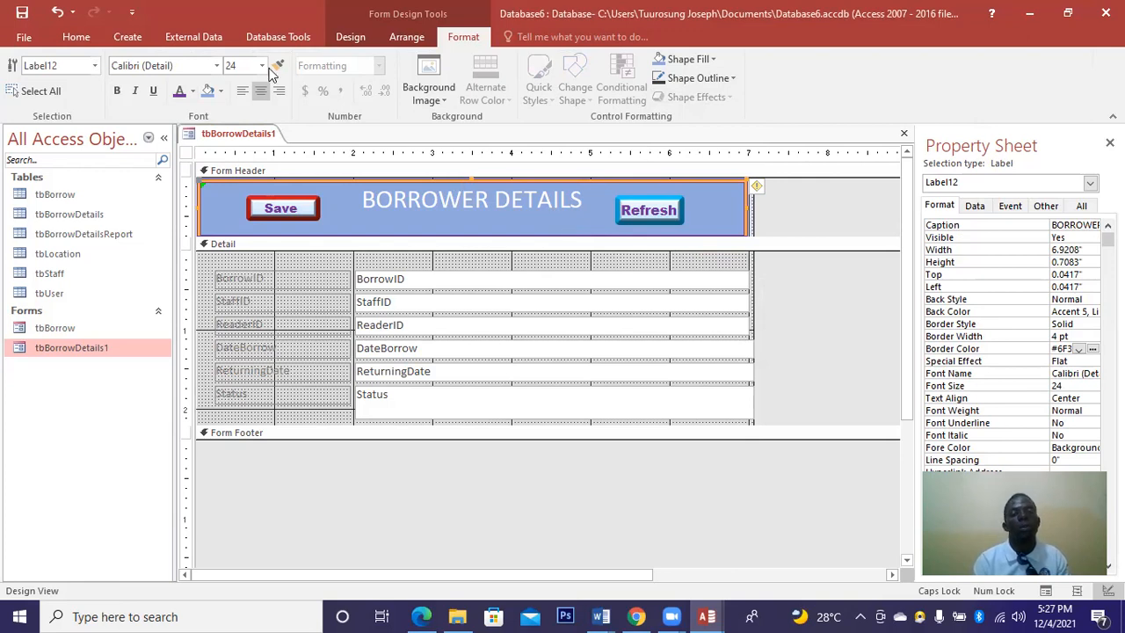
Draw a header button right of the title set to Record Operations > Delete Record, captioned 'Delete Record'.
{"action": "left_click", "coordinate": [343, 43]}
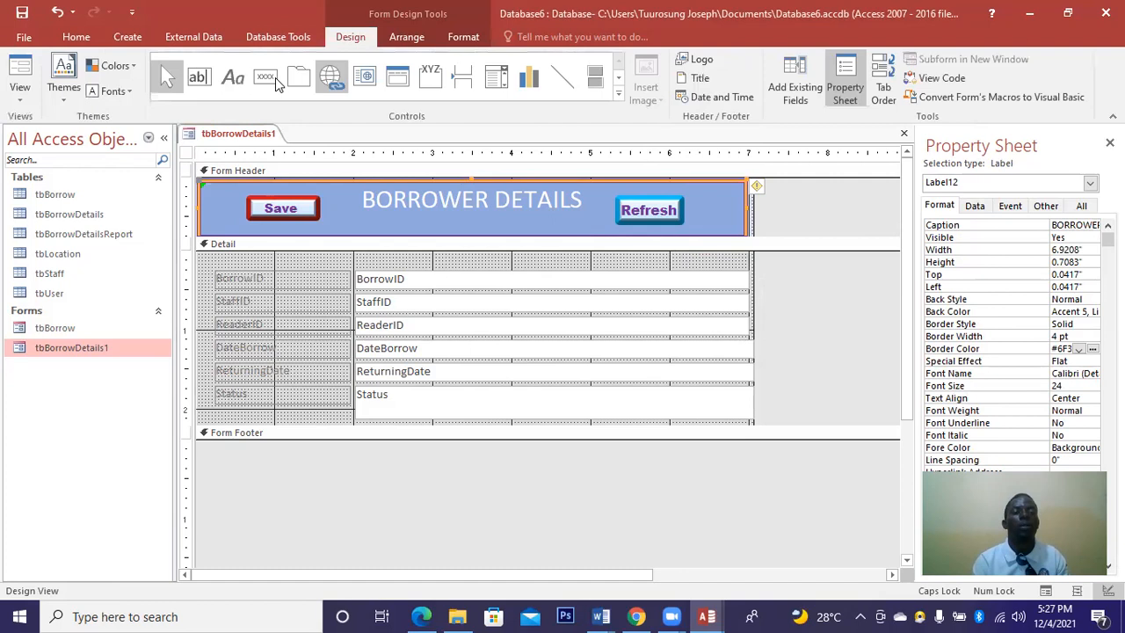
{"action": "left_click", "coordinate": [273, 78]}
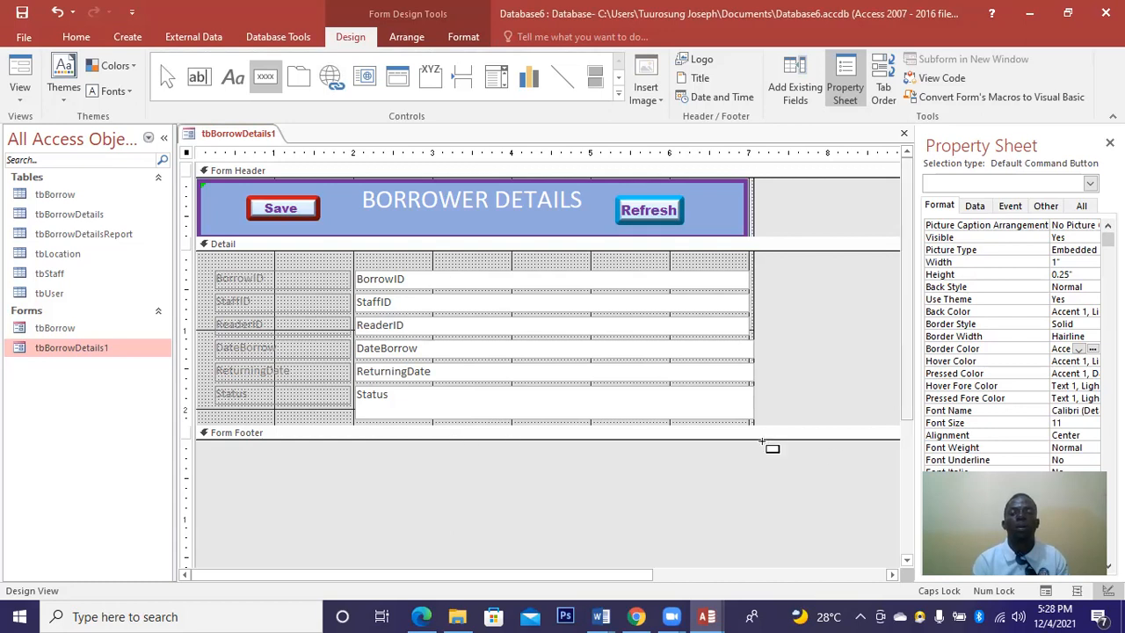
{"action": "scroll", "coordinate": [761, 442], "scroll_direction": "down", "scroll_amount": 1}
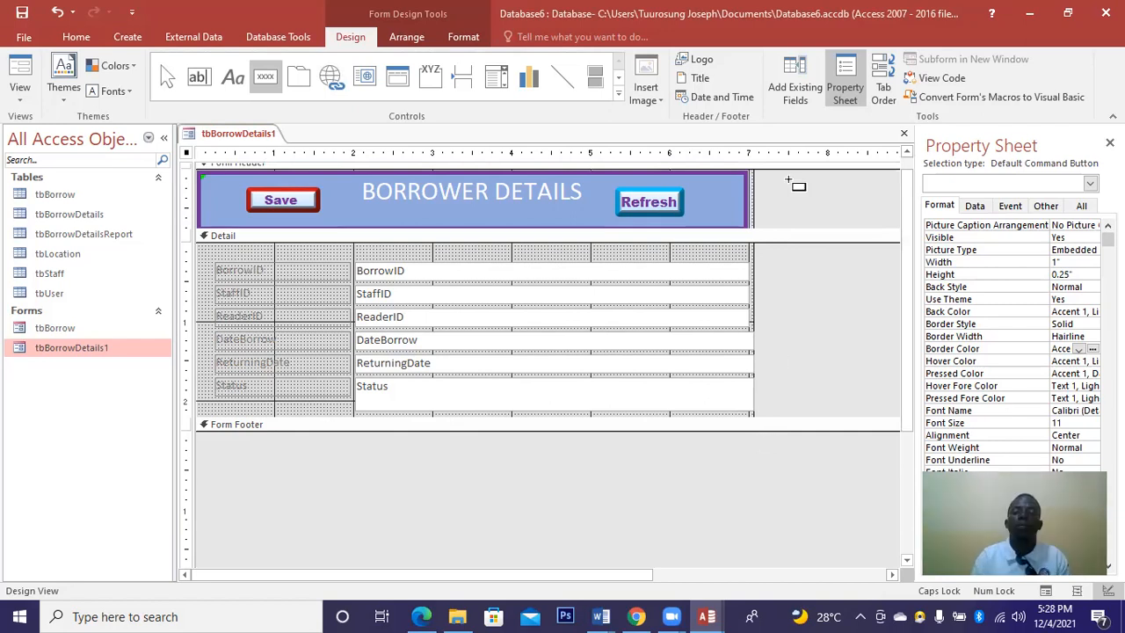
{"action": "left_click_drag", "start_coordinate": [788, 181], "coordinate": [857, 209]}
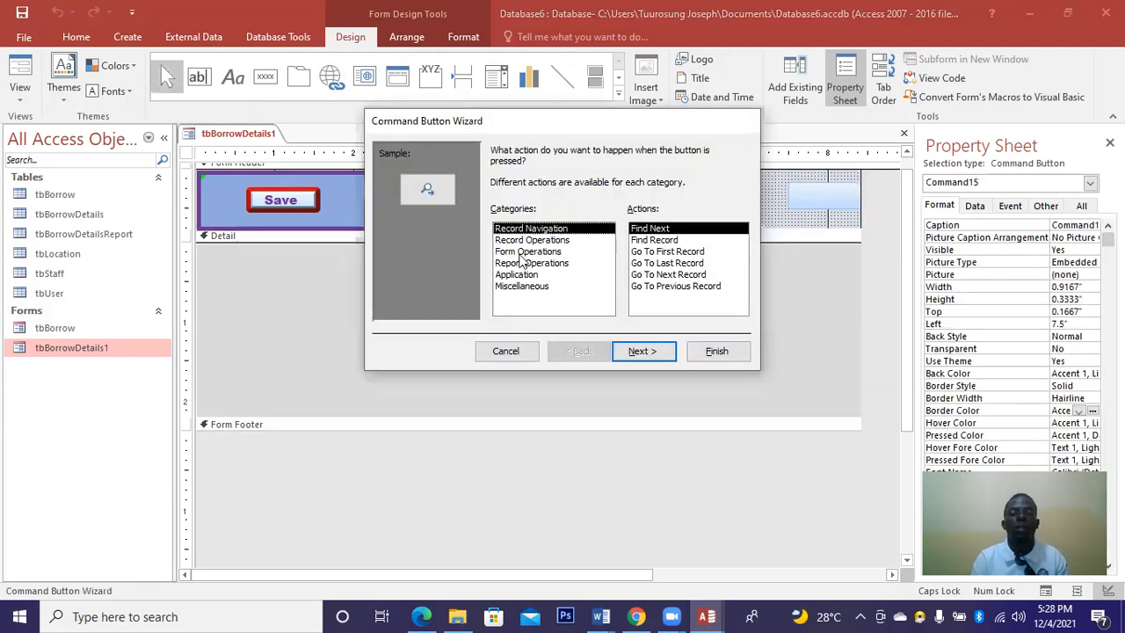
{"action": "left_click", "coordinate": [552, 251]}
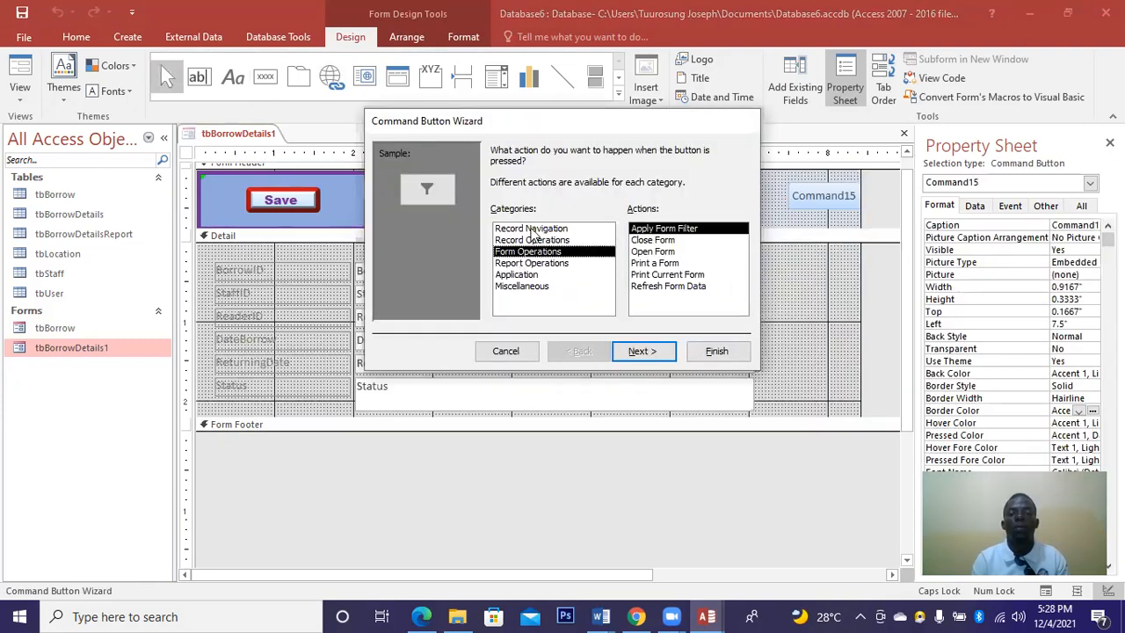
{"action": "left_click", "coordinate": [560, 240]}
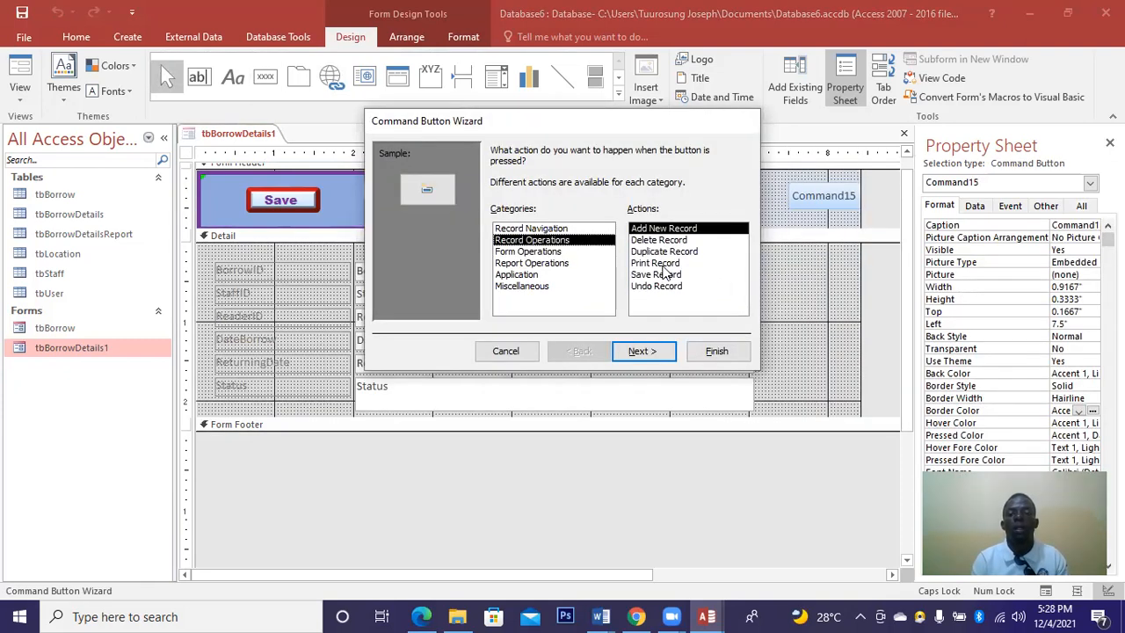
{"action": "left_click", "coordinate": [656, 240]}
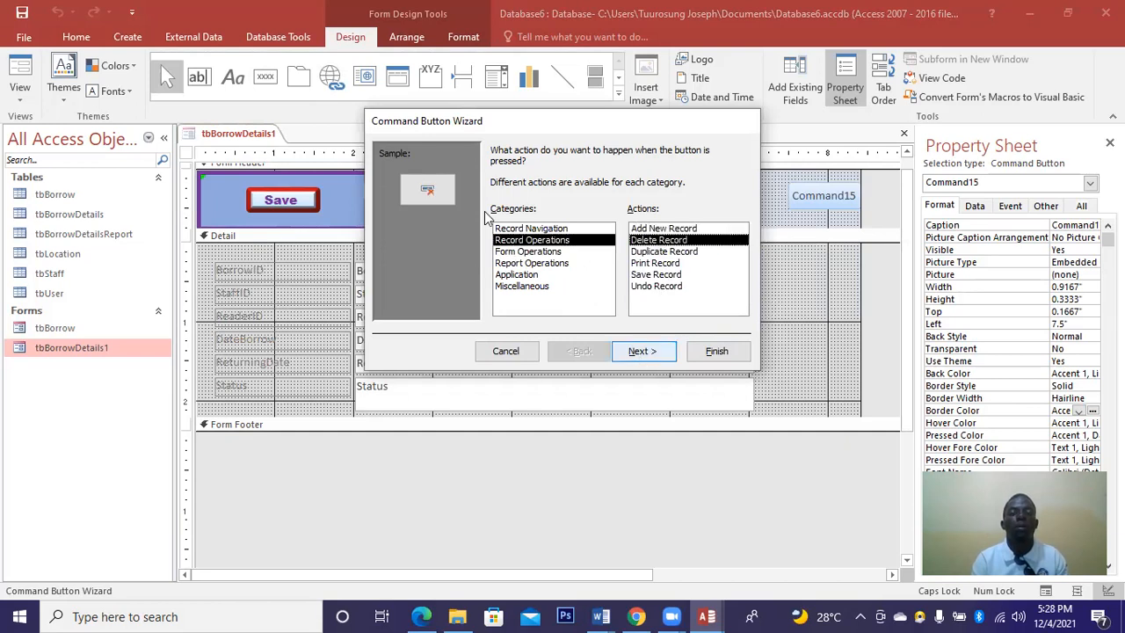
{"action": "key", "text": "Return"}
{"action": "left_click", "coordinate": [644, 350]}
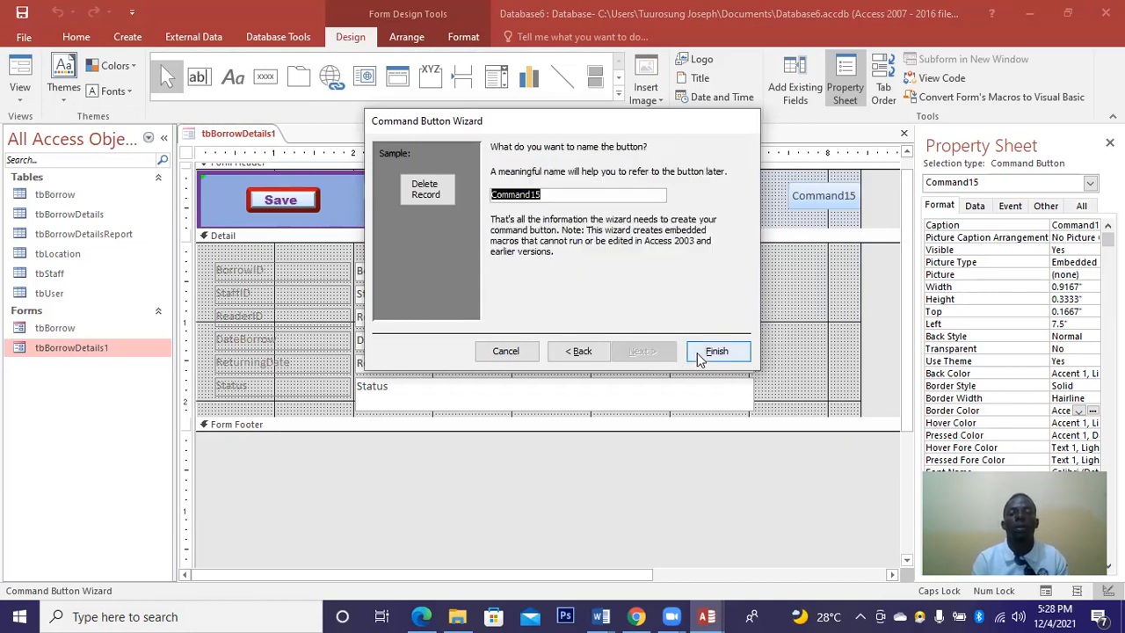
{"action": "left_click", "coordinate": [715, 351]}
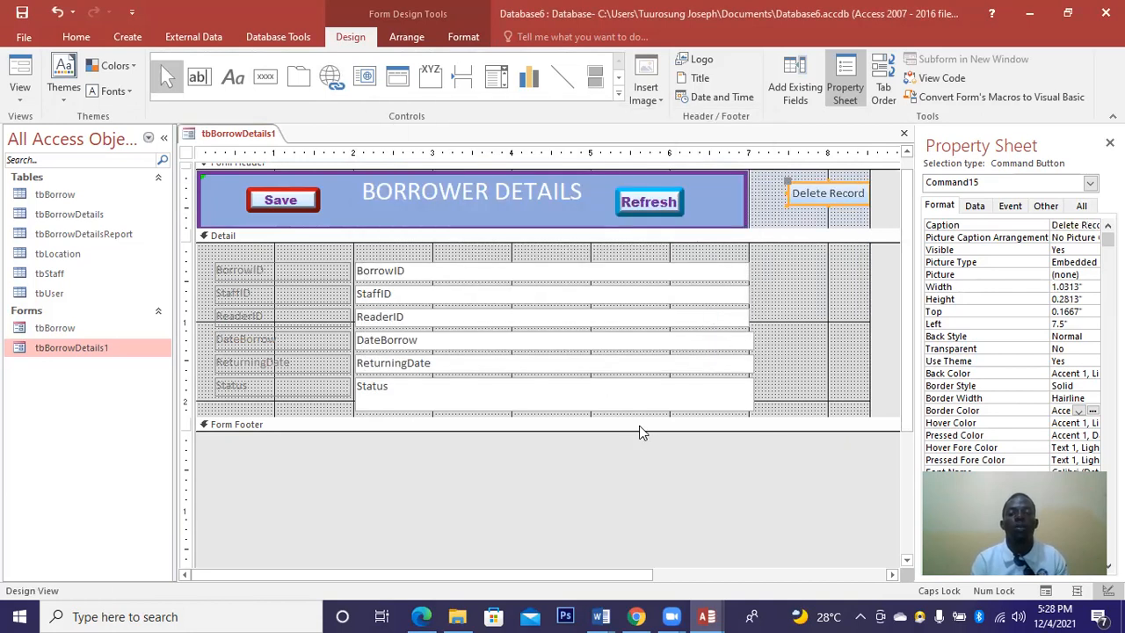
Deepen the Detail section by dragging the lower section bar down.
{"action": "left_click_drag", "start_coordinate": [638, 429], "coordinate": [605, 461]}
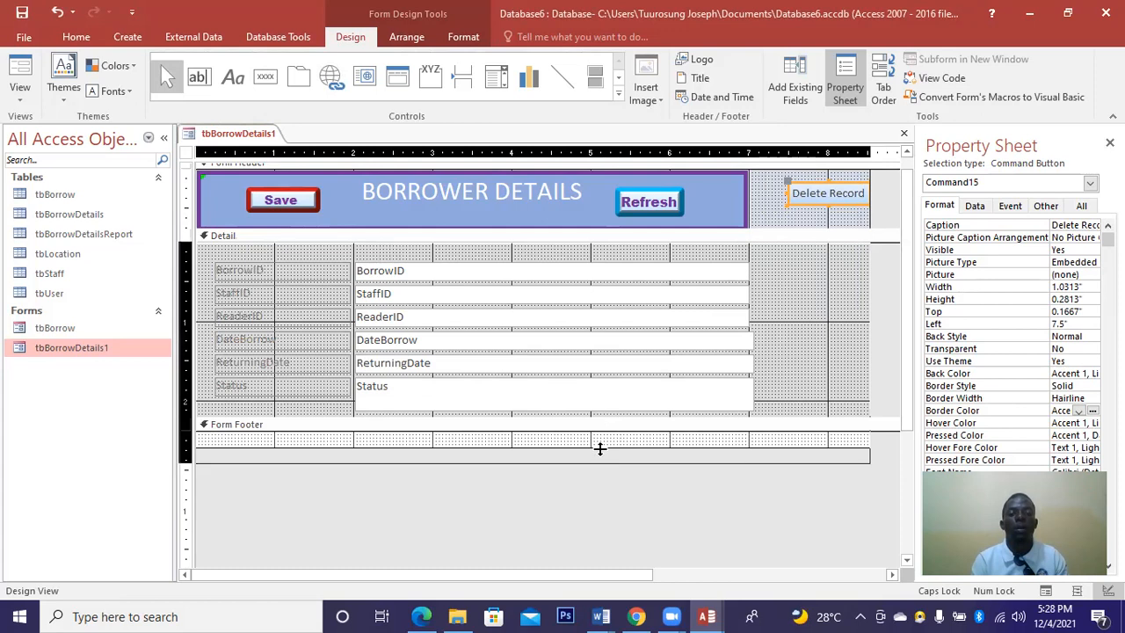
{"action": "left_click_drag", "start_coordinate": [741, 419], "coordinate": [741, 453]}
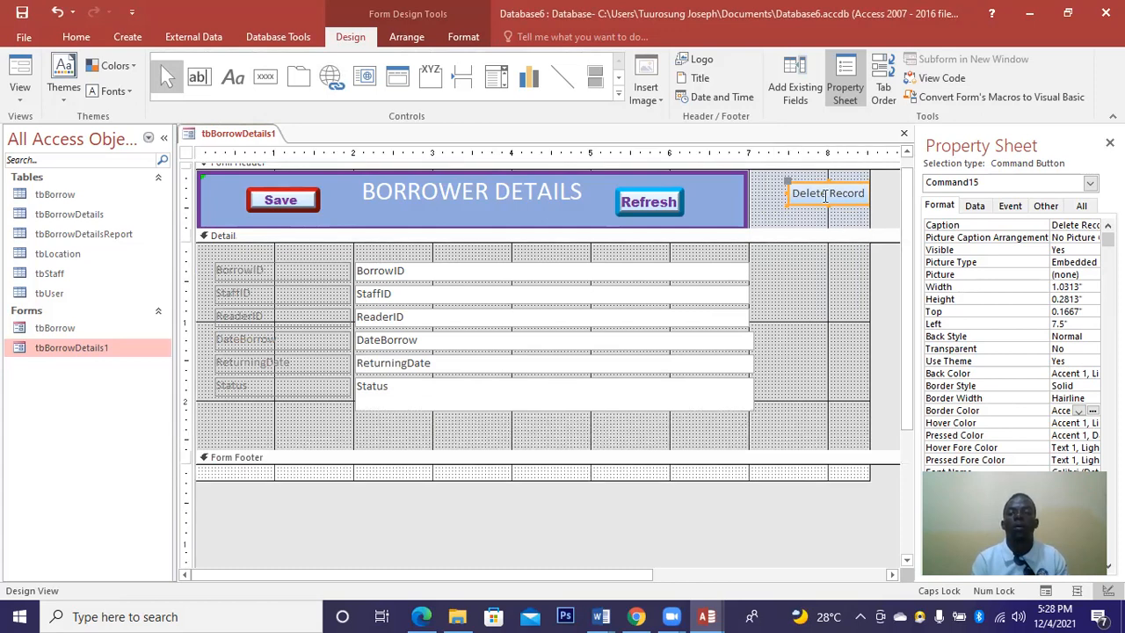
{"action": "left_click_drag", "start_coordinate": [786, 185], "coordinate": [447, 422]}
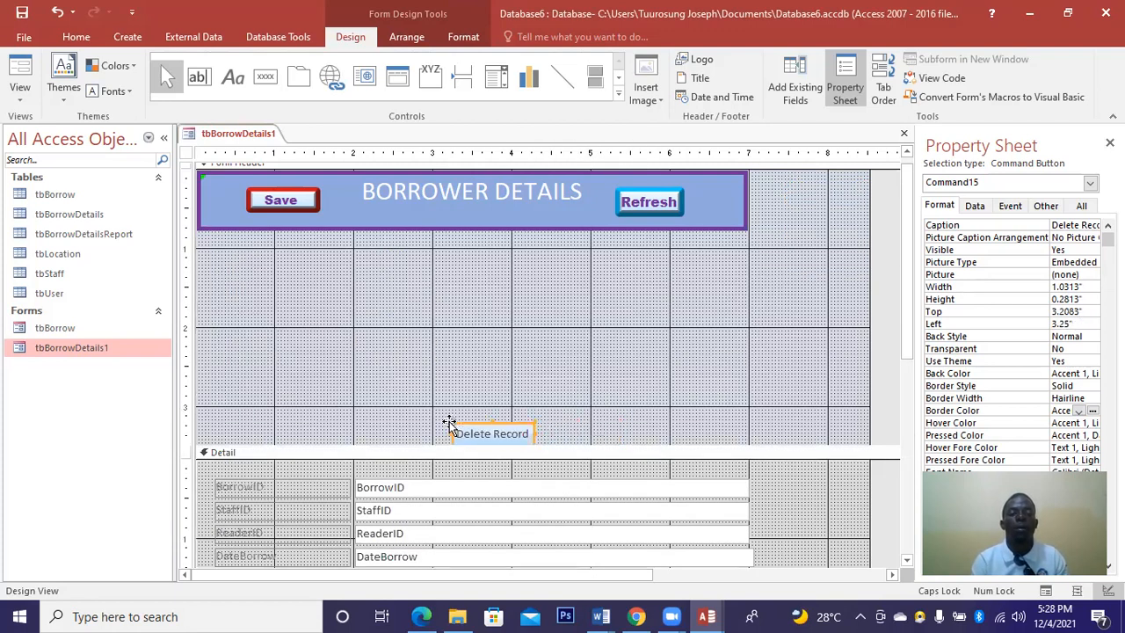
{"action": "left_click", "coordinate": [738, 397]}
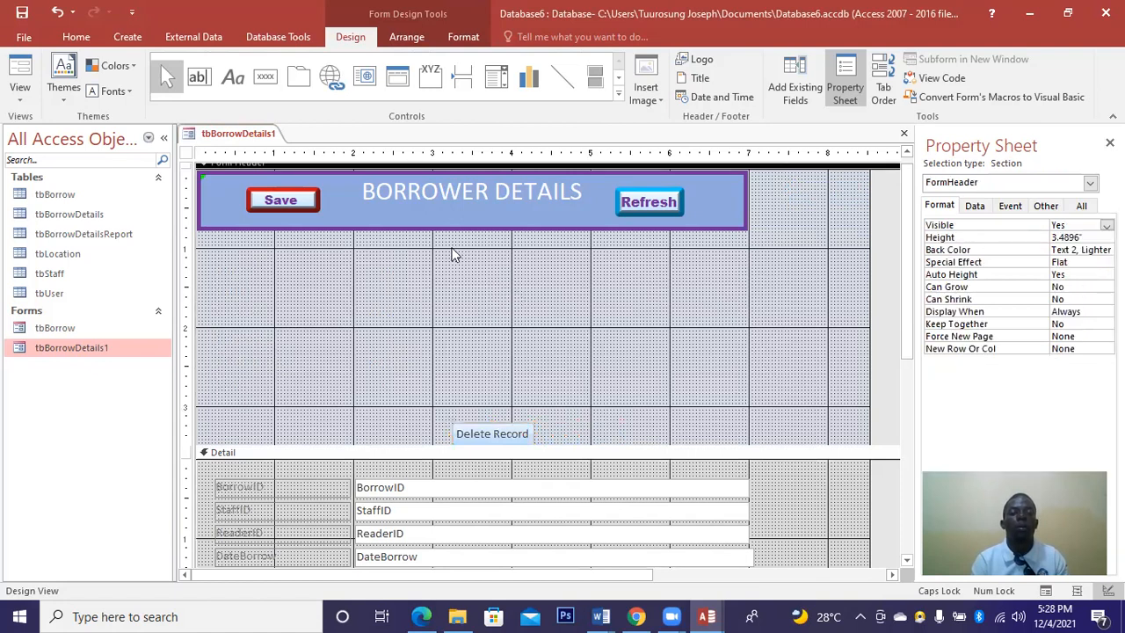
Undo the accidental header changes and place Delete Record under the title between Save and Refresh.
{"action": "left_click", "coordinate": [397, 209]}
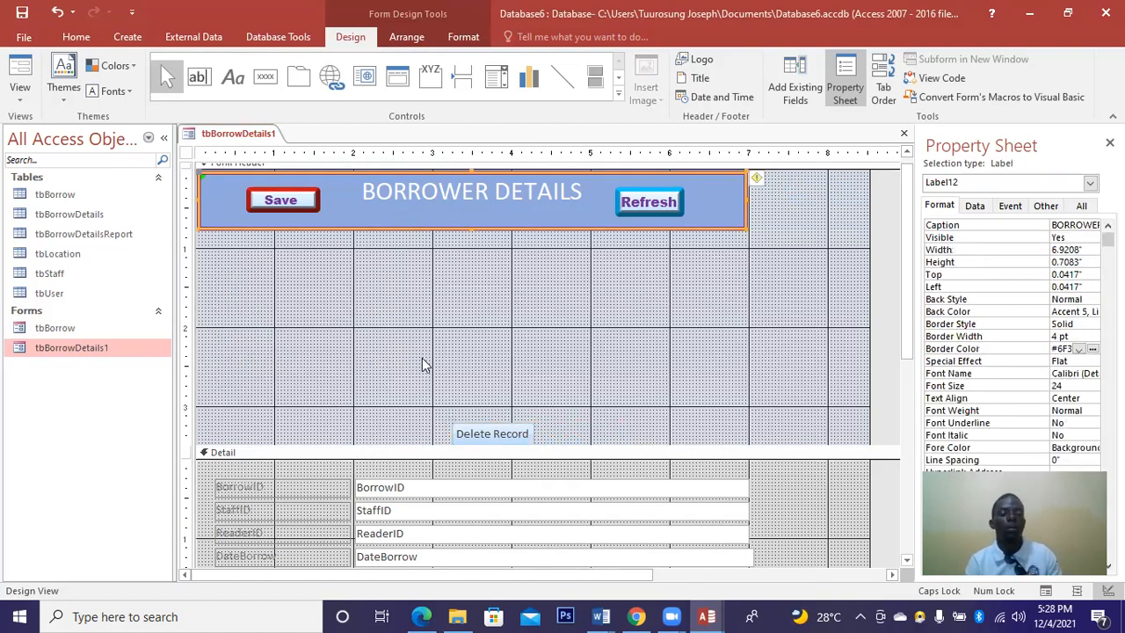
{"action": "left_click", "coordinate": [422, 364]}
{"action": "key", "text": "ctrl+z"}
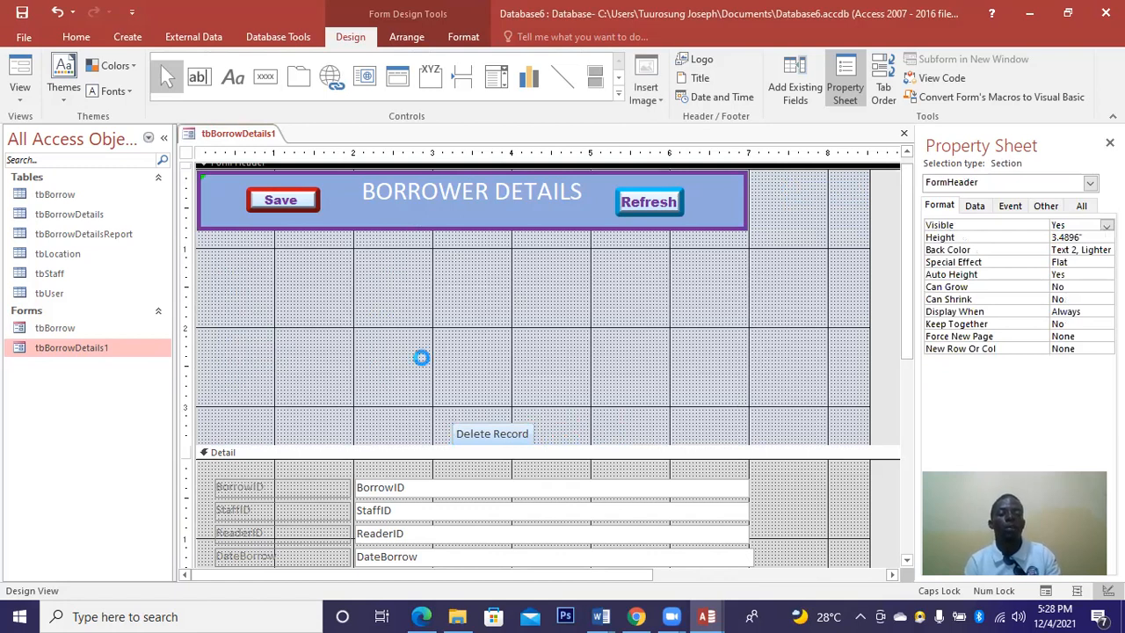
{"action": "key", "text": "ctrl+z"}
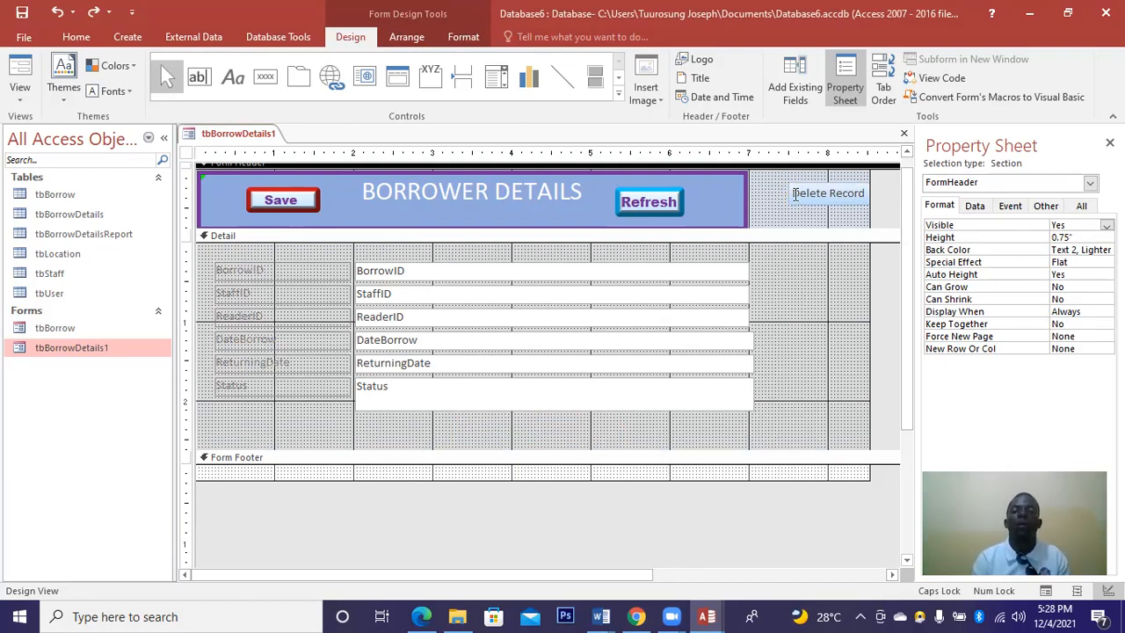
{"action": "left_click", "coordinate": [788, 186]}
{"action": "mouse_move", "coordinate": [659, 217]}
{"action": "left_mouse_down"}
{"action": "mouse_move", "coordinate": [520, 195]}
{"action": "mouse_move", "coordinate": [403, 205]}
{"action": "left_mouse_up"}
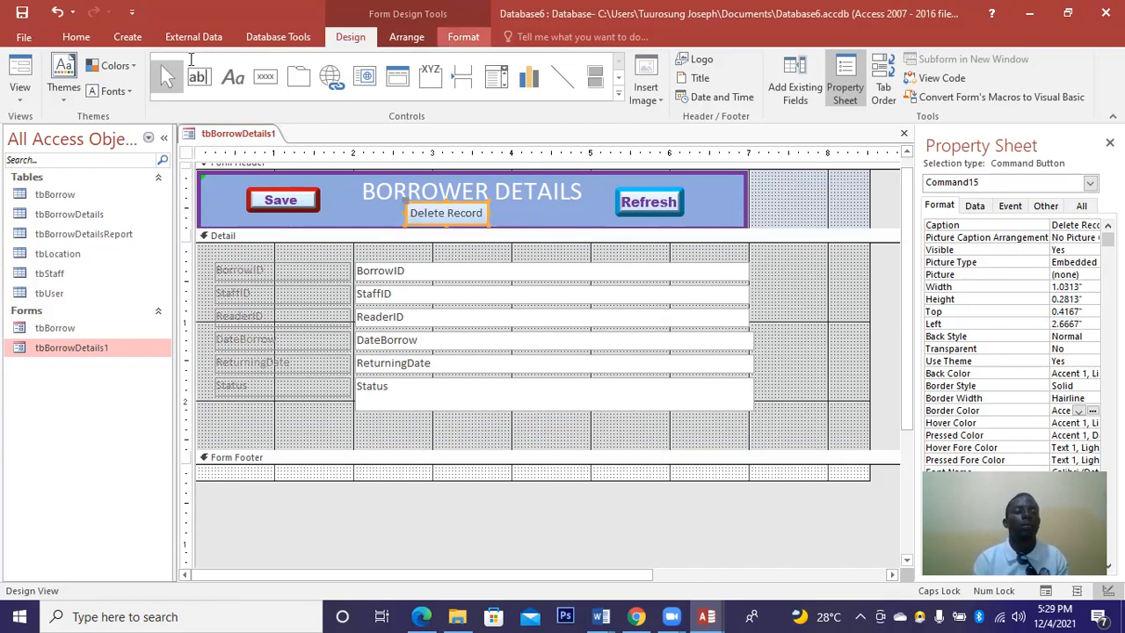
Make the Delete Record caption bold red Arial Black.
{"action": "left_click", "coordinate": [455, 40]}
{"action": "left_click", "coordinate": [116, 95]}
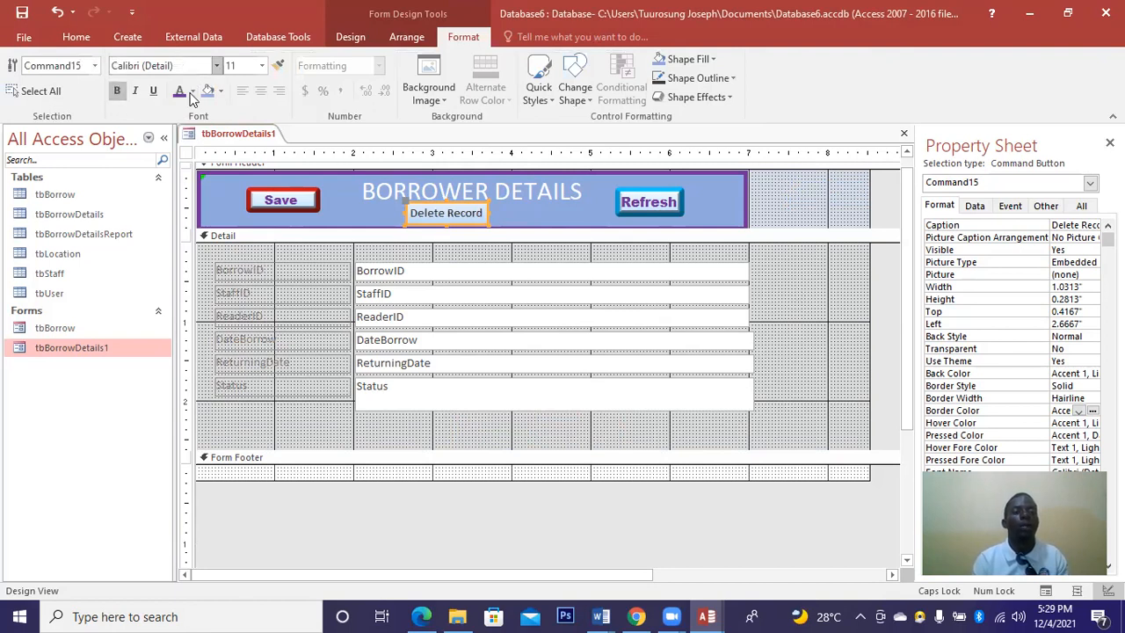
{"action": "left_click", "coordinate": [217, 66]}
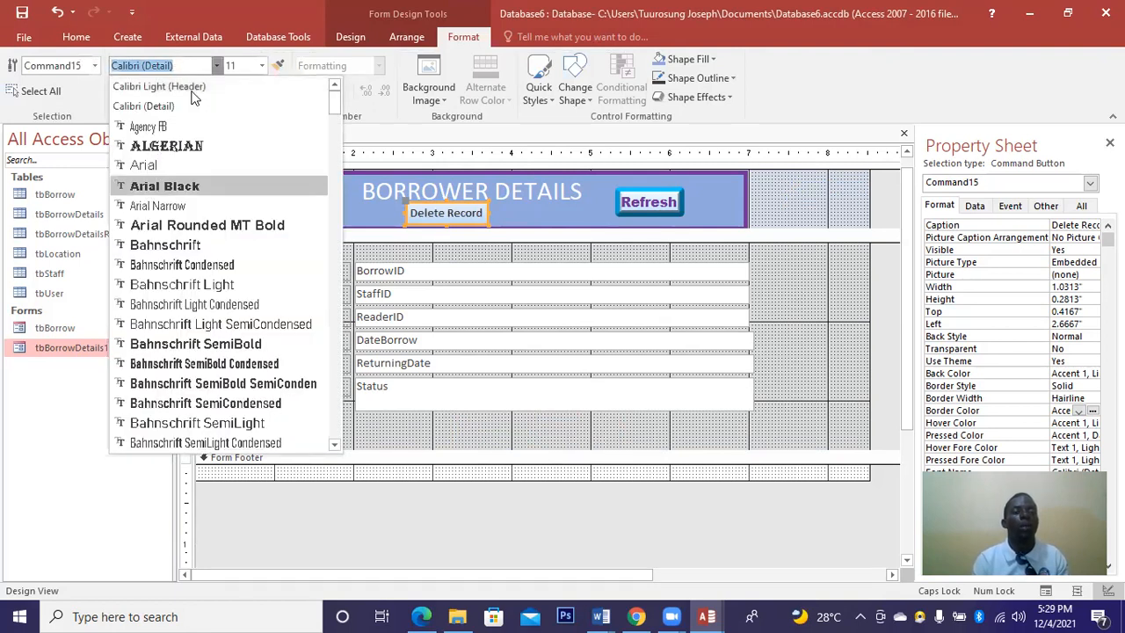
{"action": "left_click", "coordinate": [181, 185]}
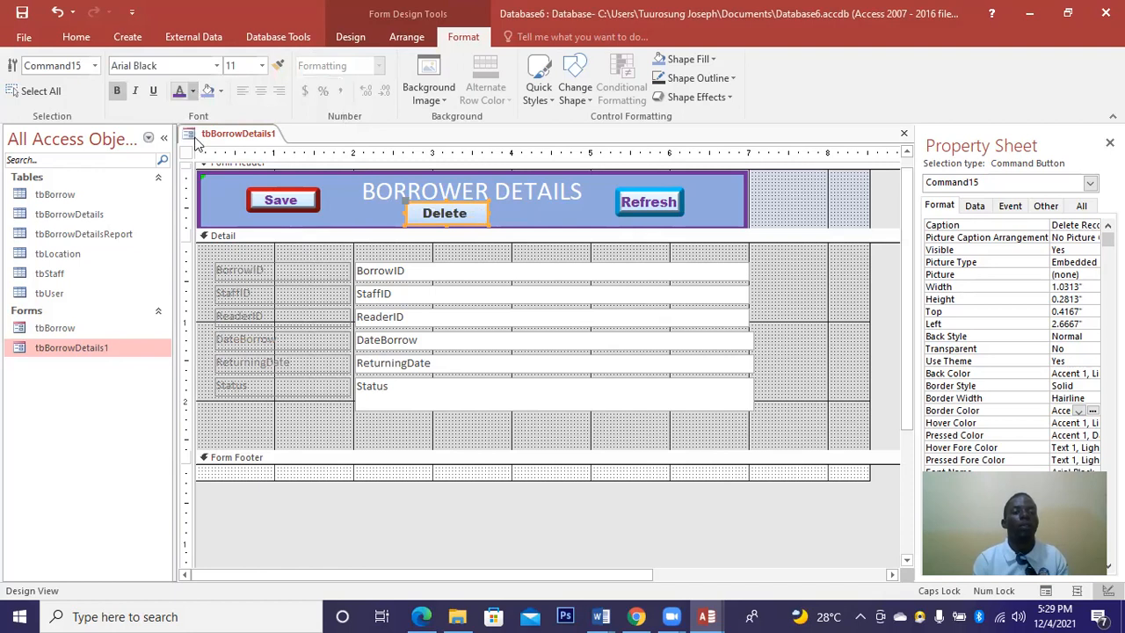
{"action": "left_click", "coordinate": [193, 91]}
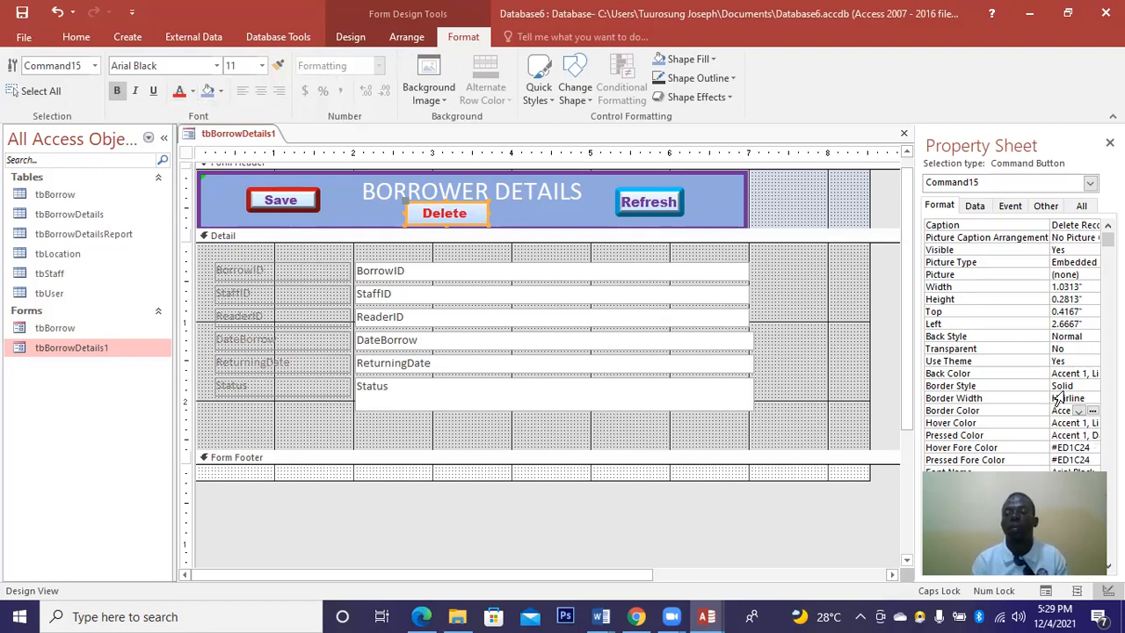
Give the Delete Record button a 3 pt gold border.
{"action": "left_click", "coordinate": [1091, 401]}
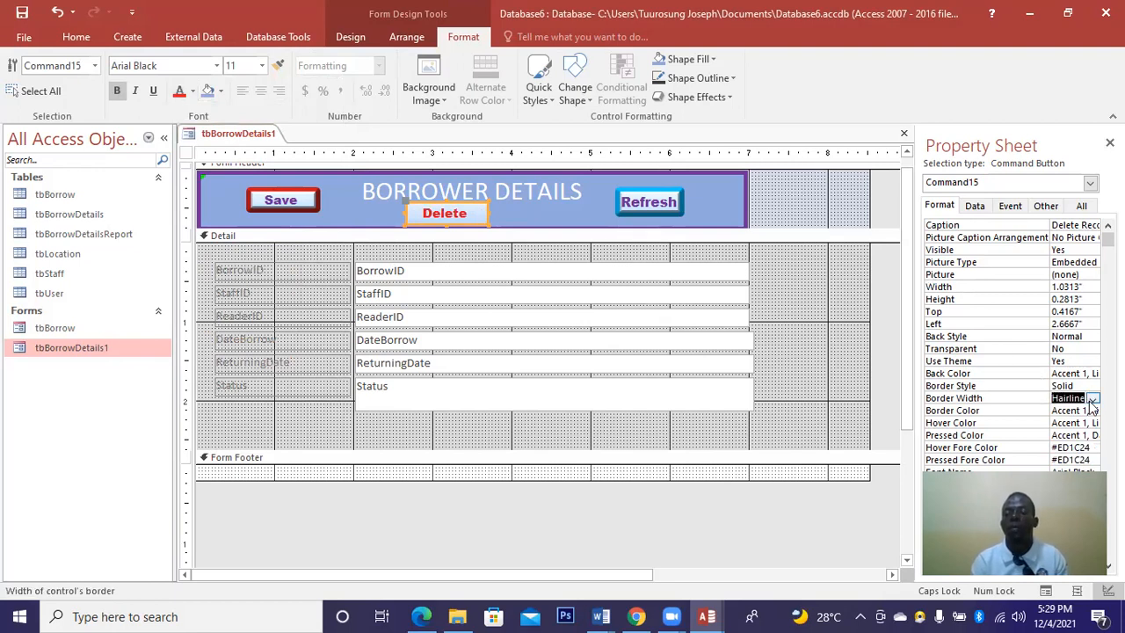
{"action": "left_click", "coordinate": [1068, 445]}
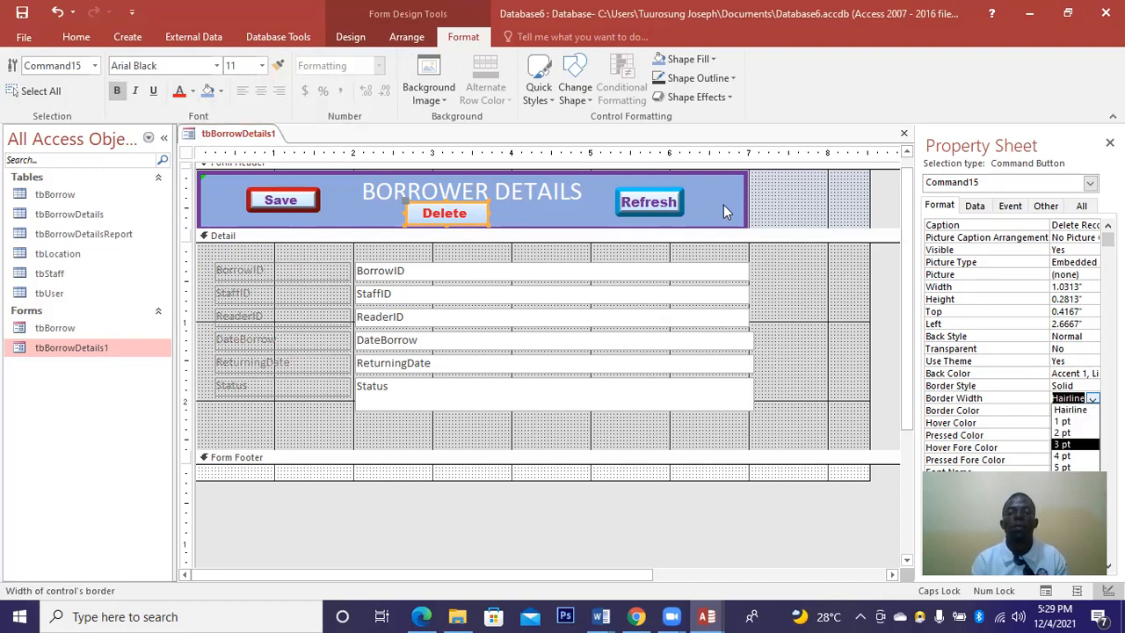
{"action": "left_click", "coordinate": [665, 98]}
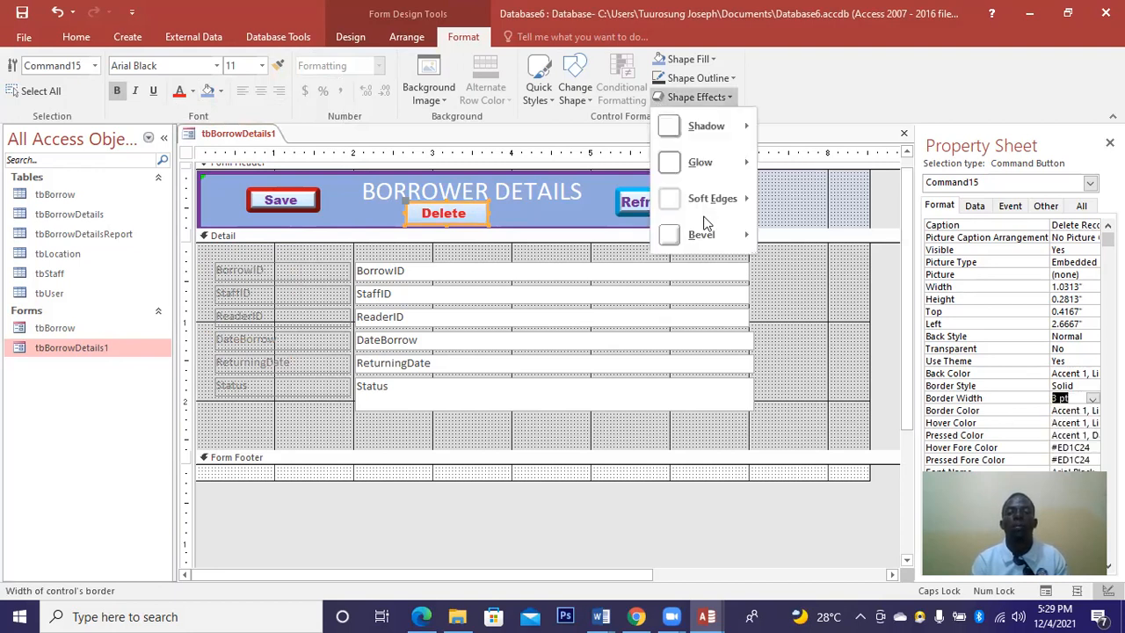
{"action": "mouse_move", "coordinate": [708, 234]}
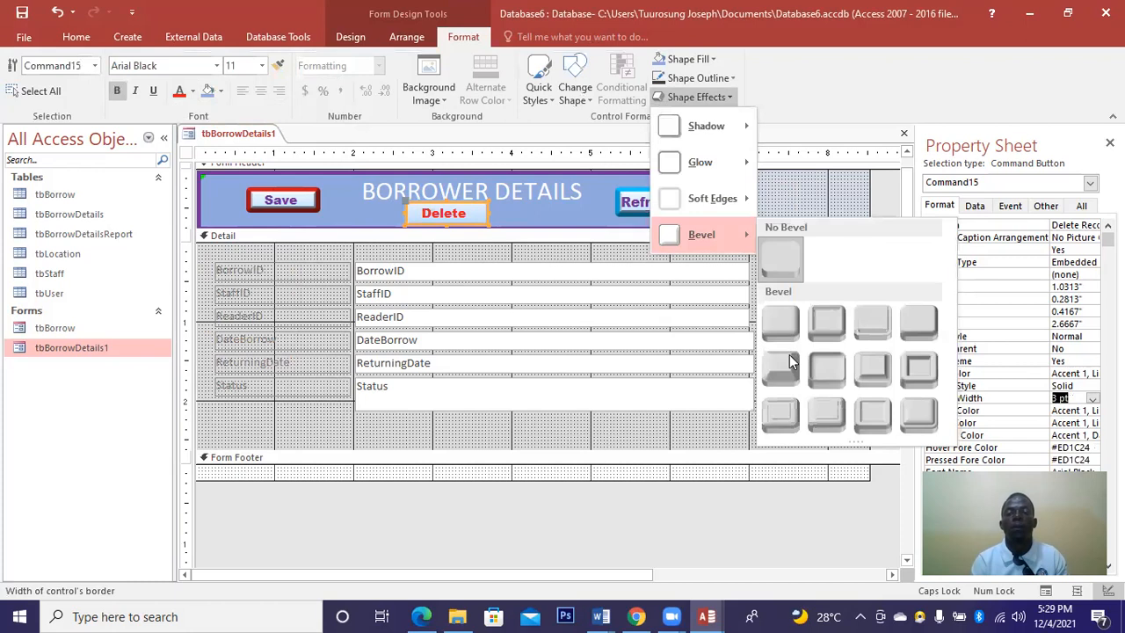
{"action": "left_click", "coordinate": [582, 204]}
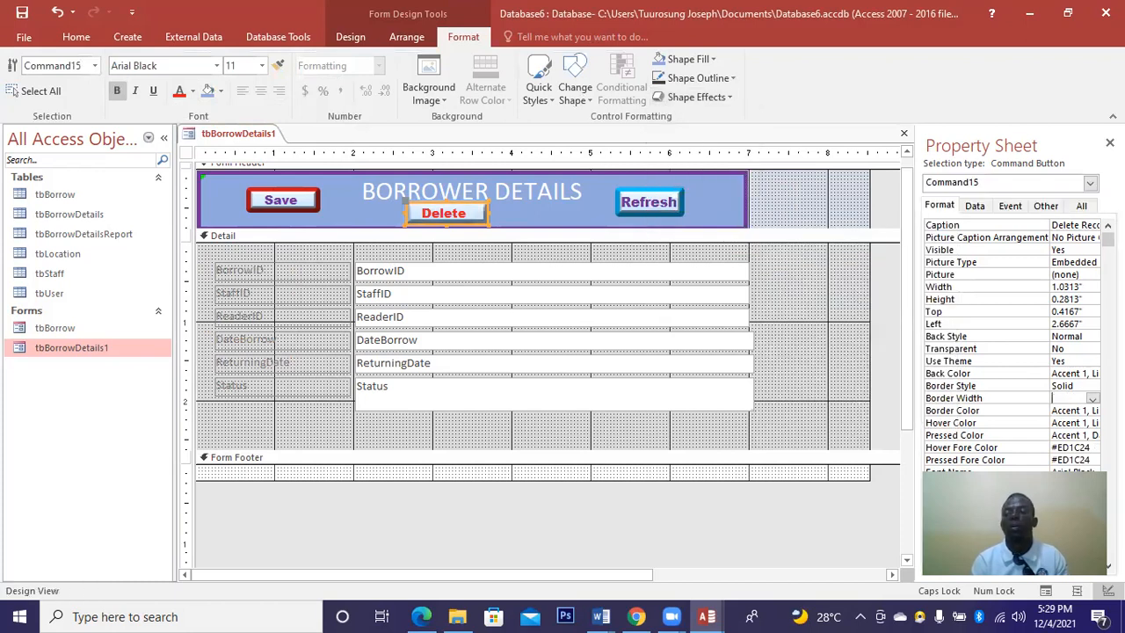
{"action": "double_click", "coordinate": [1089, 412]}
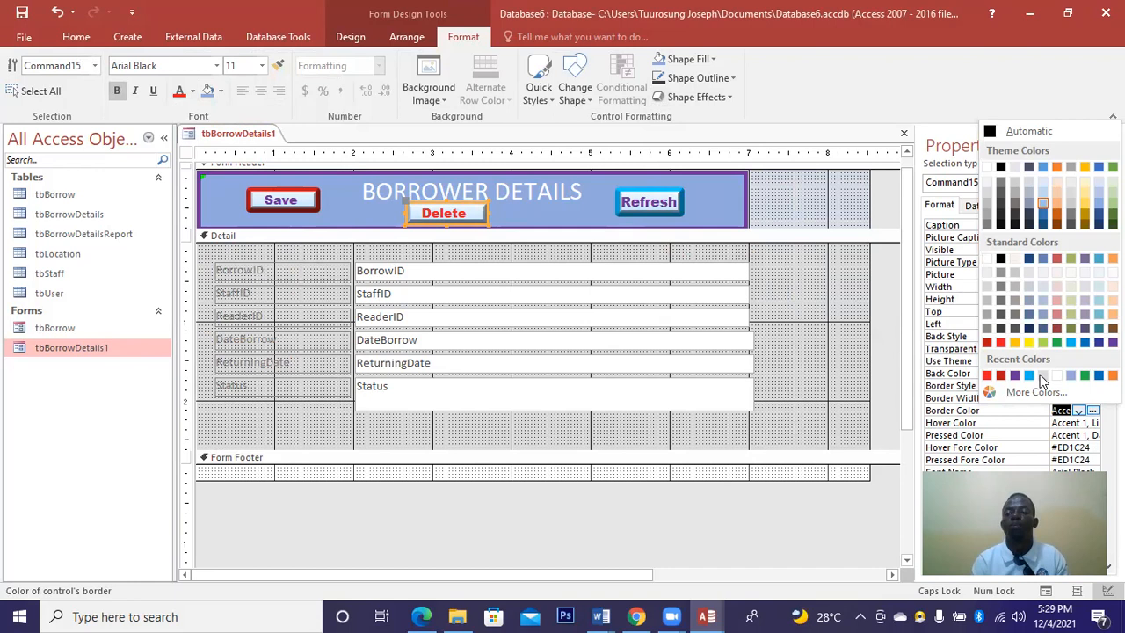
{"action": "left_click", "coordinate": [1085, 219]}
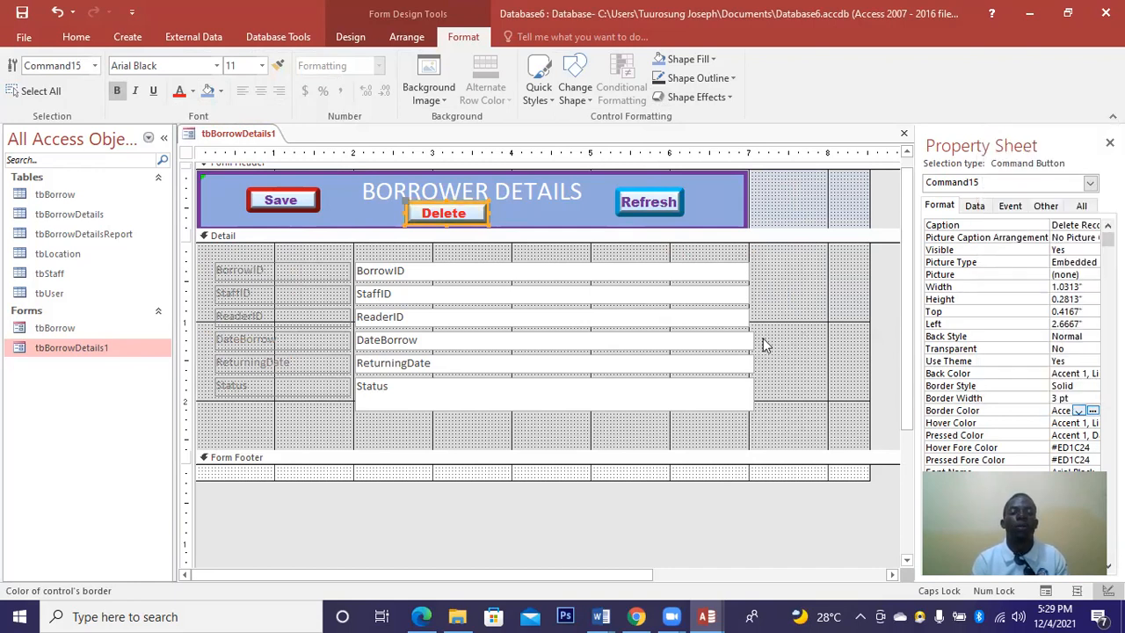
{"action": "left_click", "coordinate": [537, 204]}
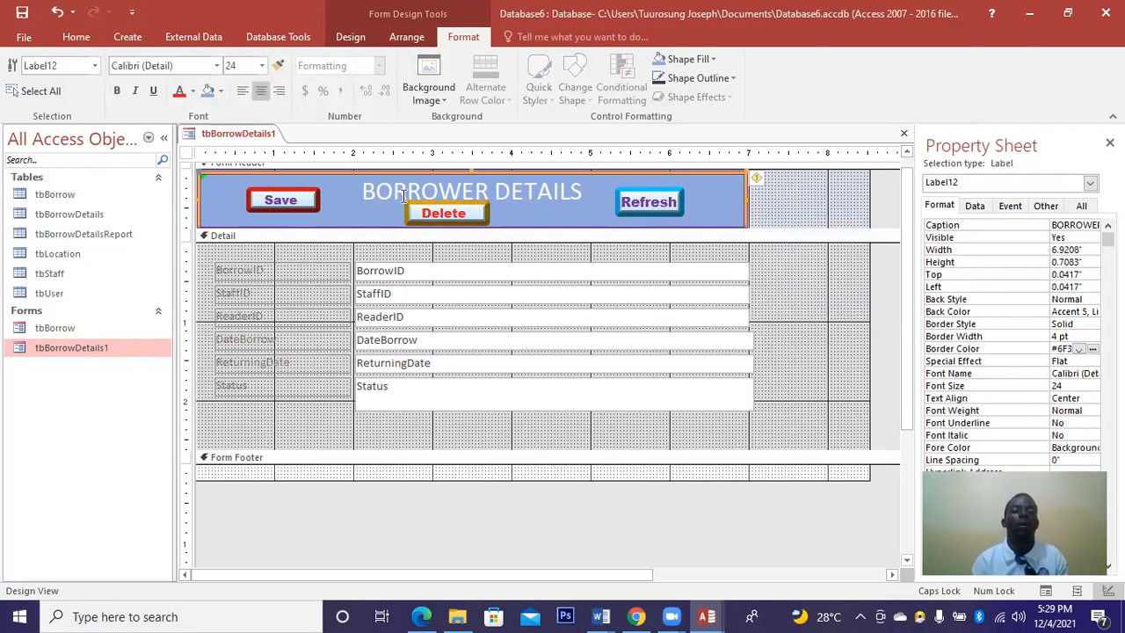
Nudge the Delete Record button slightly lower in the header.
{"action": "left_click", "coordinate": [436, 210]}
{"action": "left_click", "coordinate": [593, 256]}
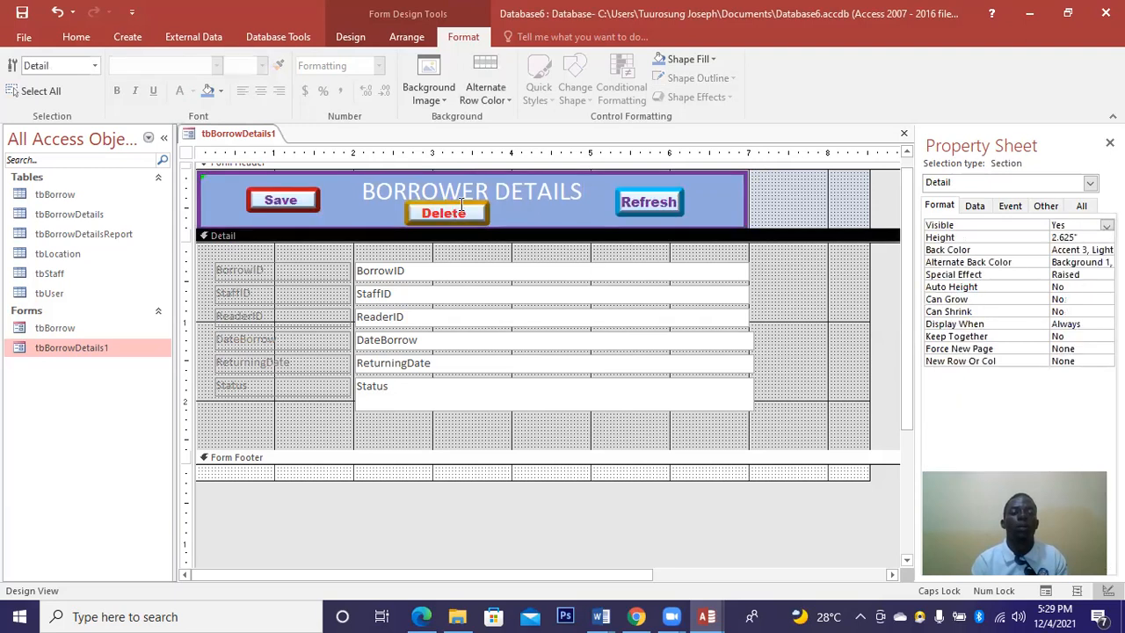
{"action": "left_click", "coordinate": [448, 201]}
{"action": "left_click", "coordinate": [446, 201]}
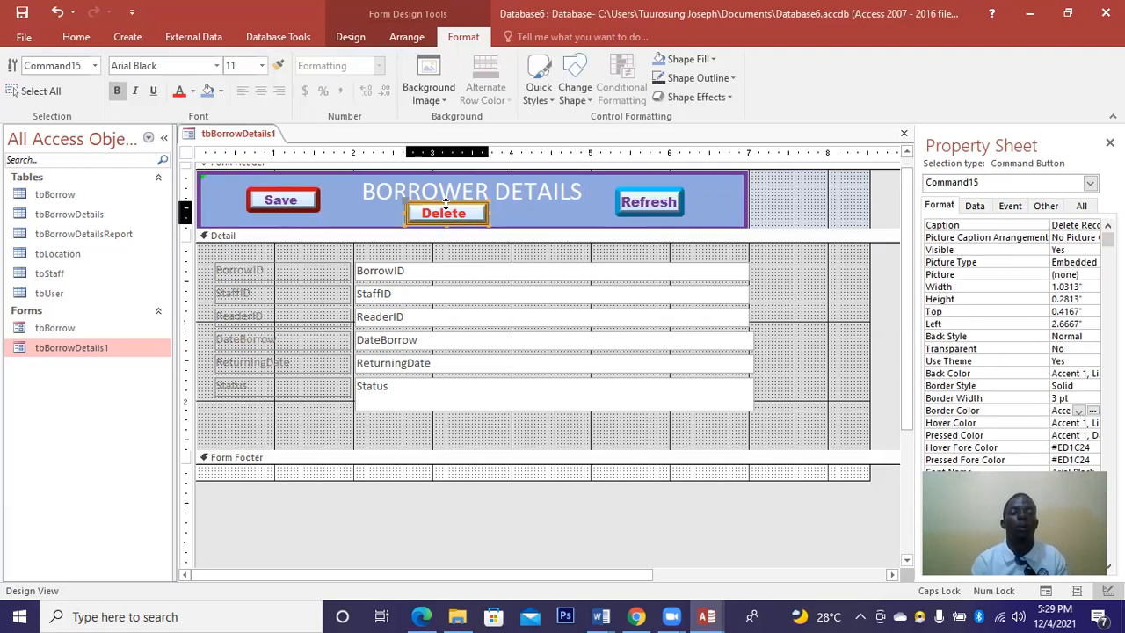
{"action": "left_click_drag", "start_coordinate": [445, 202], "coordinate": [443, 232]}
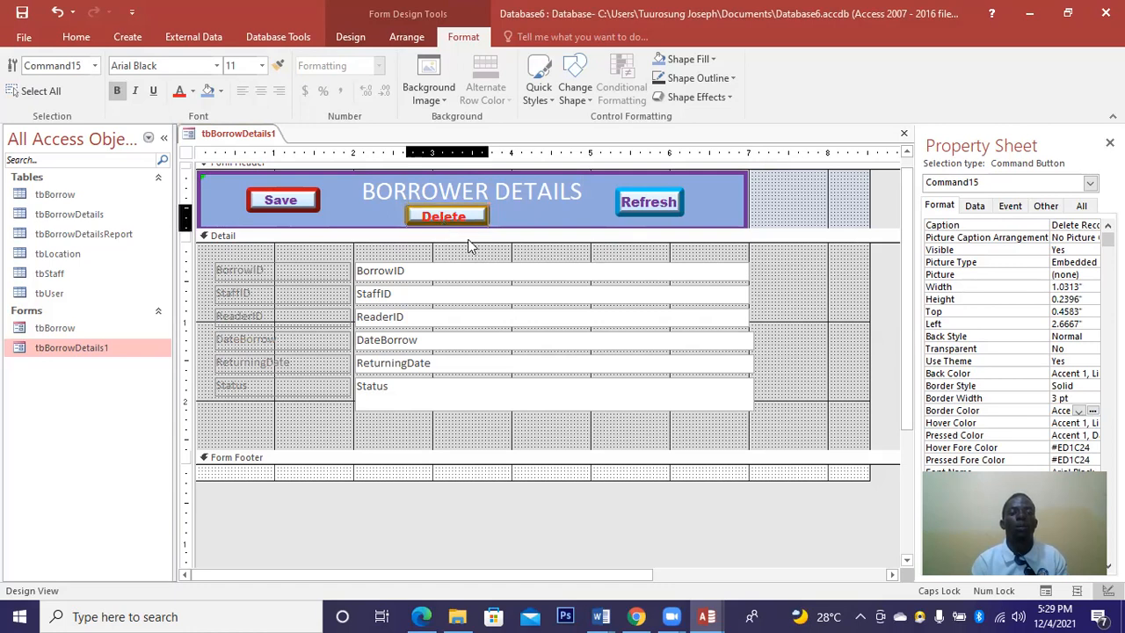
Deepen the form header and stretch the BORROWER DETAILS title banner to 0.8333 inches high.
{"action": "left_click", "coordinate": [580, 209]}
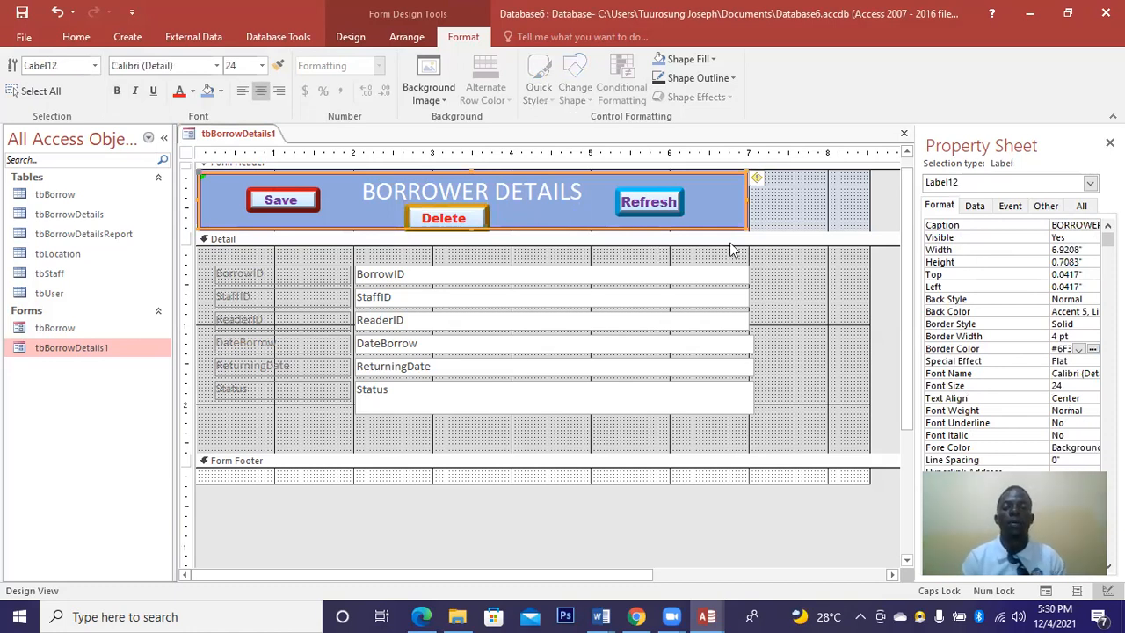
{"action": "left_click_drag", "start_coordinate": [664, 239], "coordinate": [646, 253]}
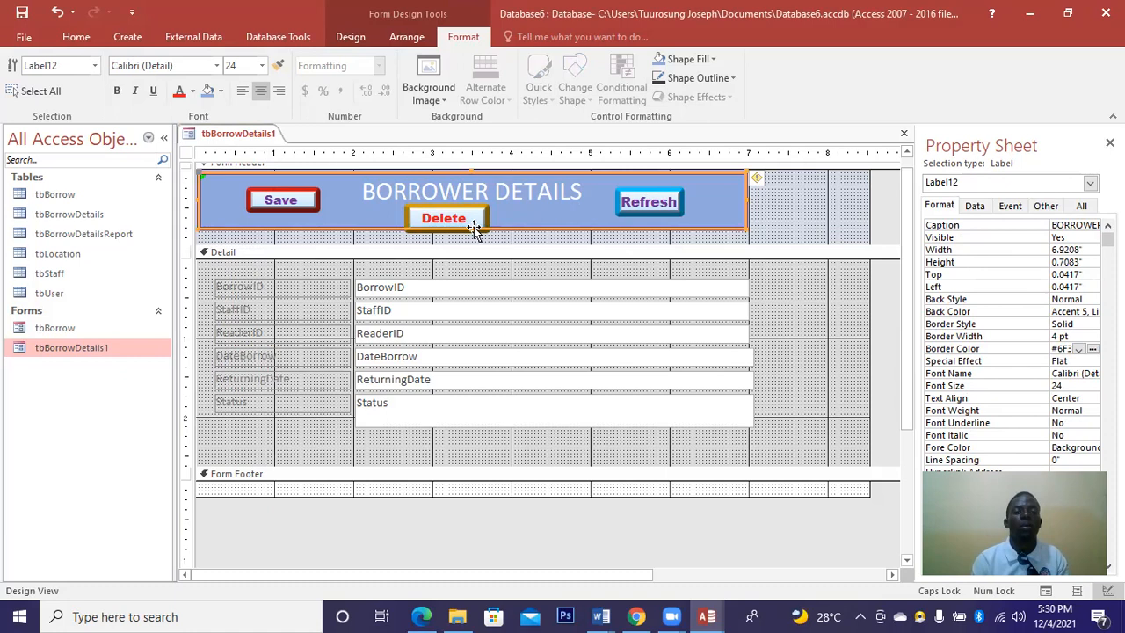
{"action": "left_click_drag", "start_coordinate": [470, 231], "coordinate": [470, 239]}
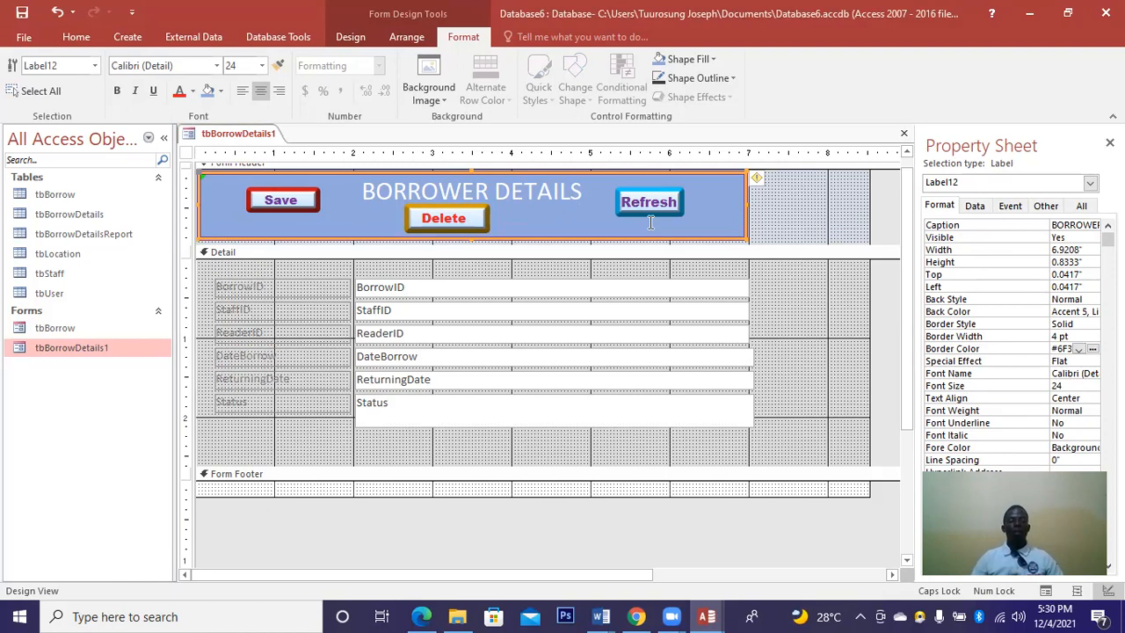
Select all the Detail field labels and make them narrower.
{"action": "left_click", "coordinate": [349, 285]}
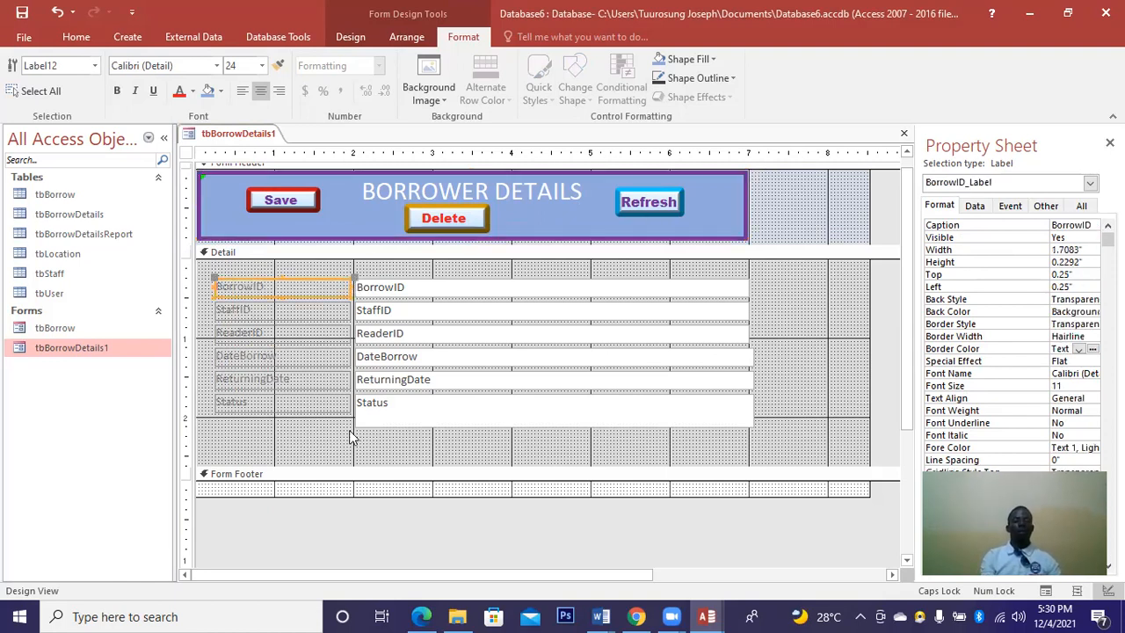
{"action": "left_click", "coordinate": [351, 423]}
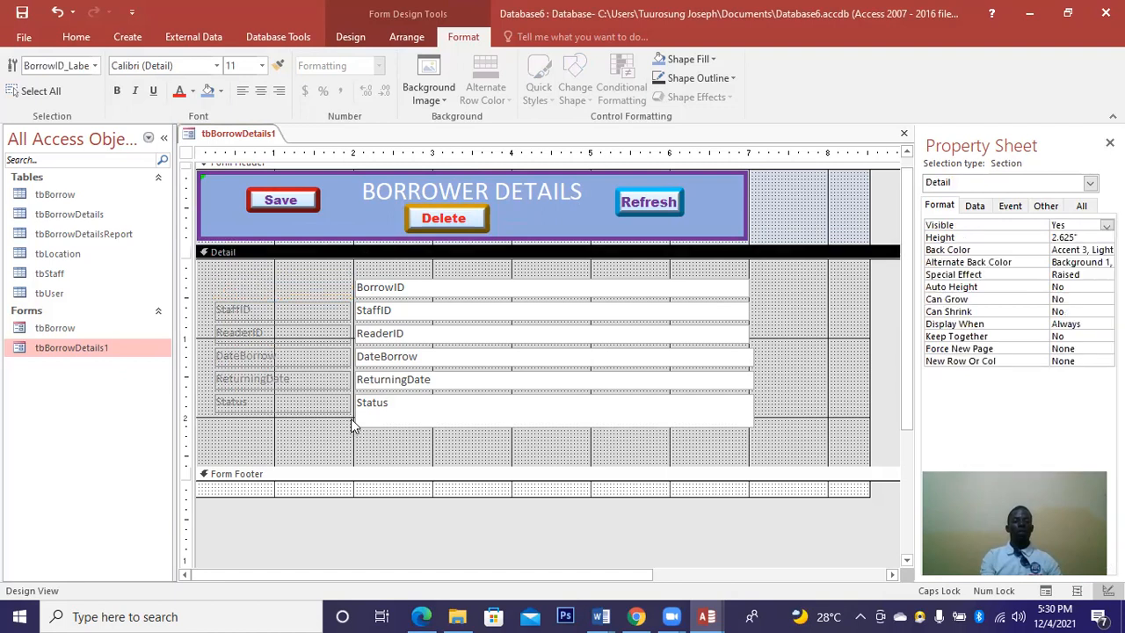
{"action": "left_click_drag", "start_coordinate": [307, 297], "coordinate": [212, 279]}
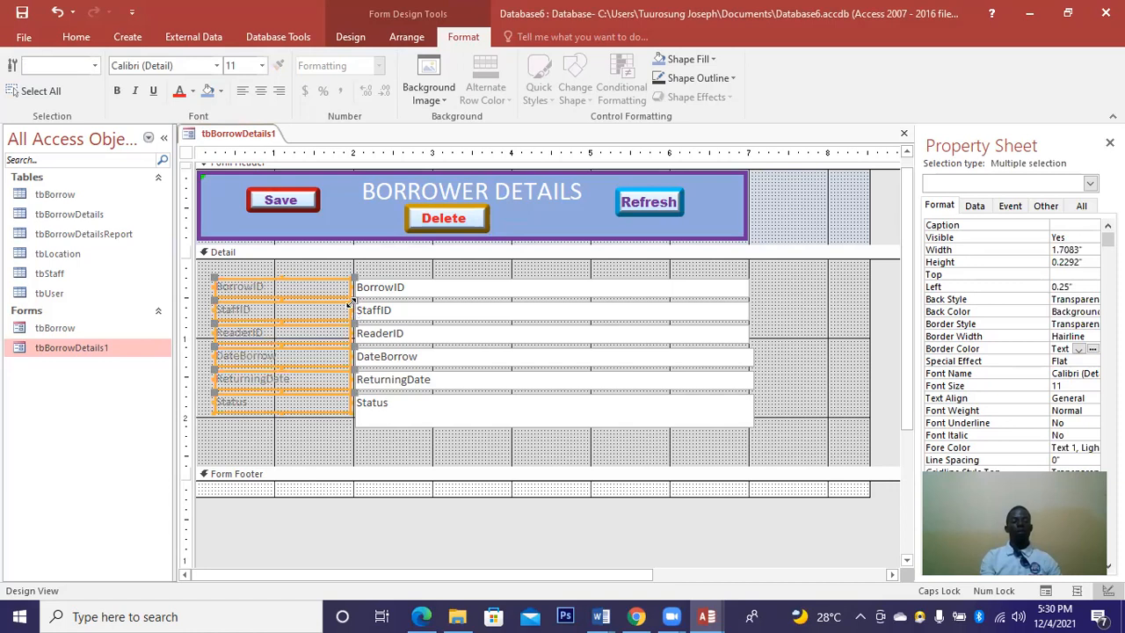
{"action": "mouse_move", "coordinate": [330, 303]}
{"action": "left_mouse_down"}
{"action": "mouse_move", "coordinate": [297, 301]}
{"action": "mouse_move", "coordinate": [312, 310]}
{"action": "left_mouse_up"}
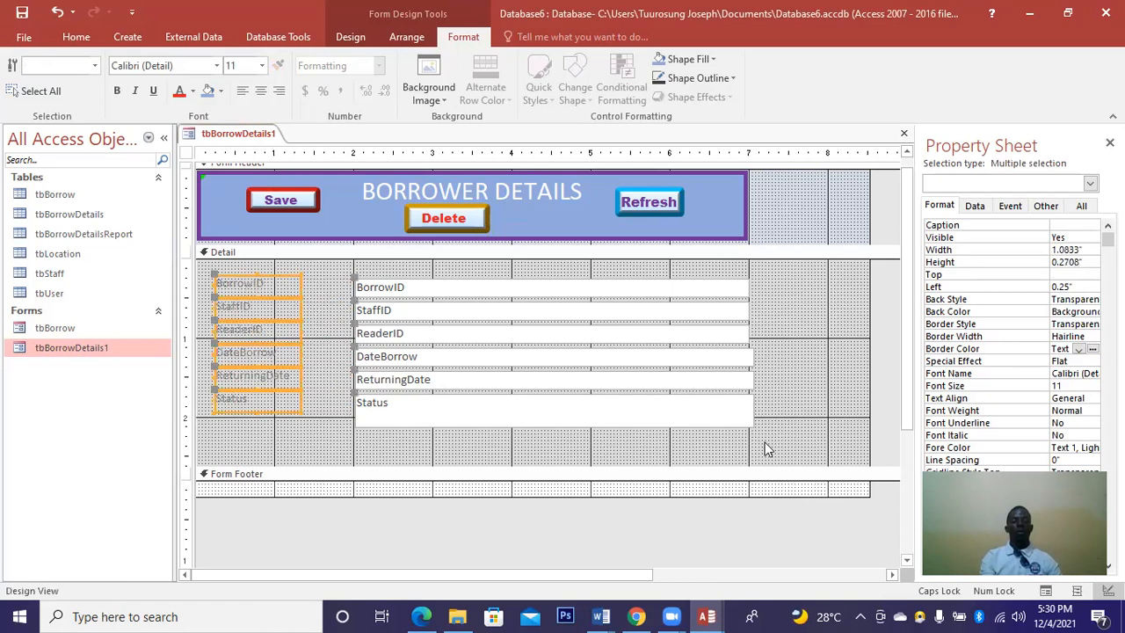
Move all text boxes left to 1.4583 inches beside the labels and shrink their height.
{"action": "left_click_drag", "start_coordinate": [767, 440], "coordinate": [350, 315]}
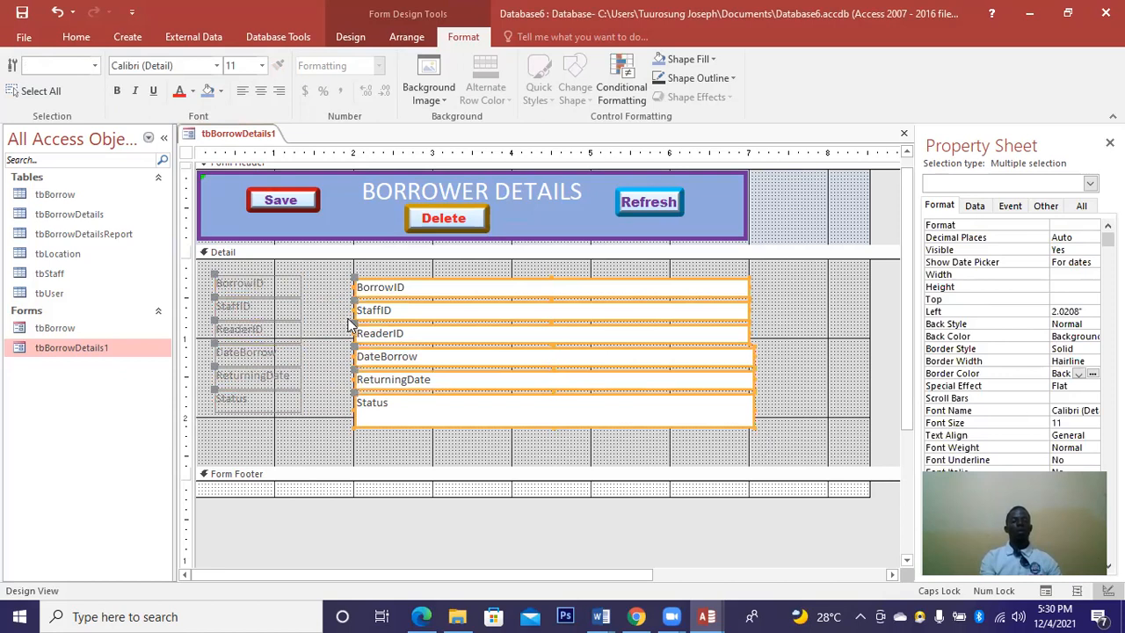
{"action": "left_click_drag", "start_coordinate": [355, 315], "coordinate": [309, 313]}
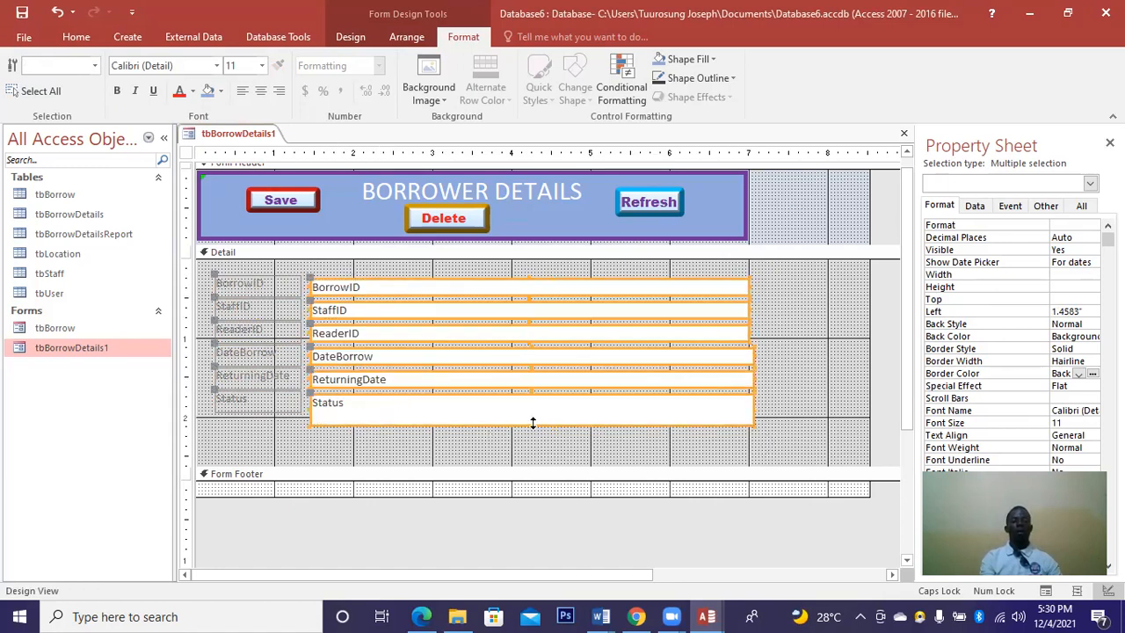
{"action": "left_click_drag", "start_coordinate": [532, 415], "coordinate": [533, 413]}
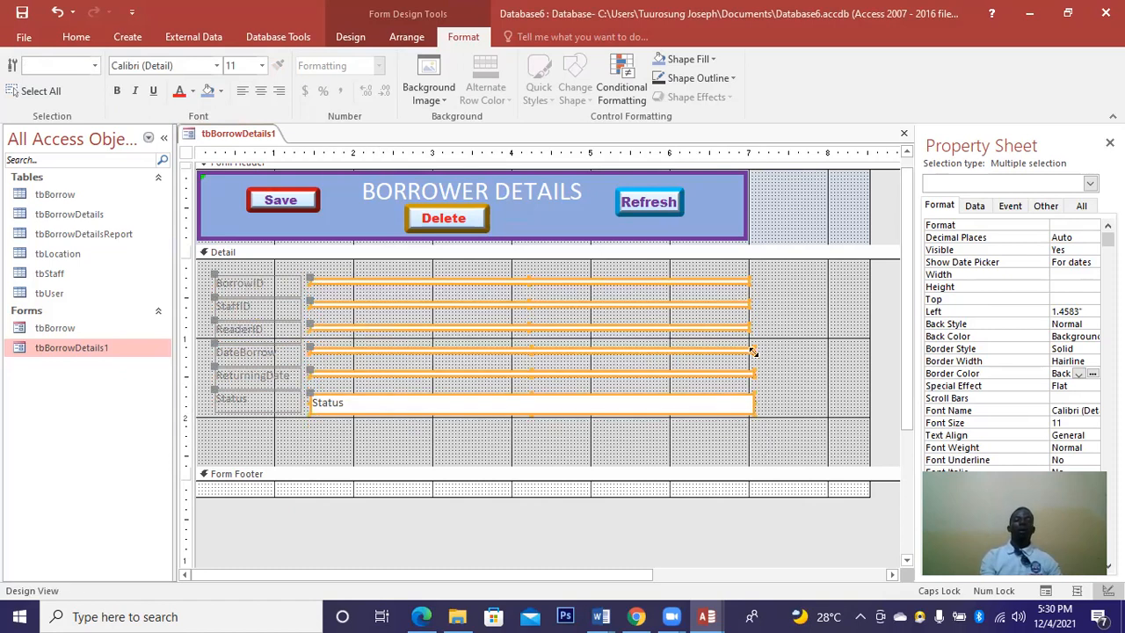
Restore the BorrowID, StaffID, ReaderID, DateBorrow and ReturningDate boxes to matching normal heights.
{"action": "left_click", "coordinate": [832, 334]}
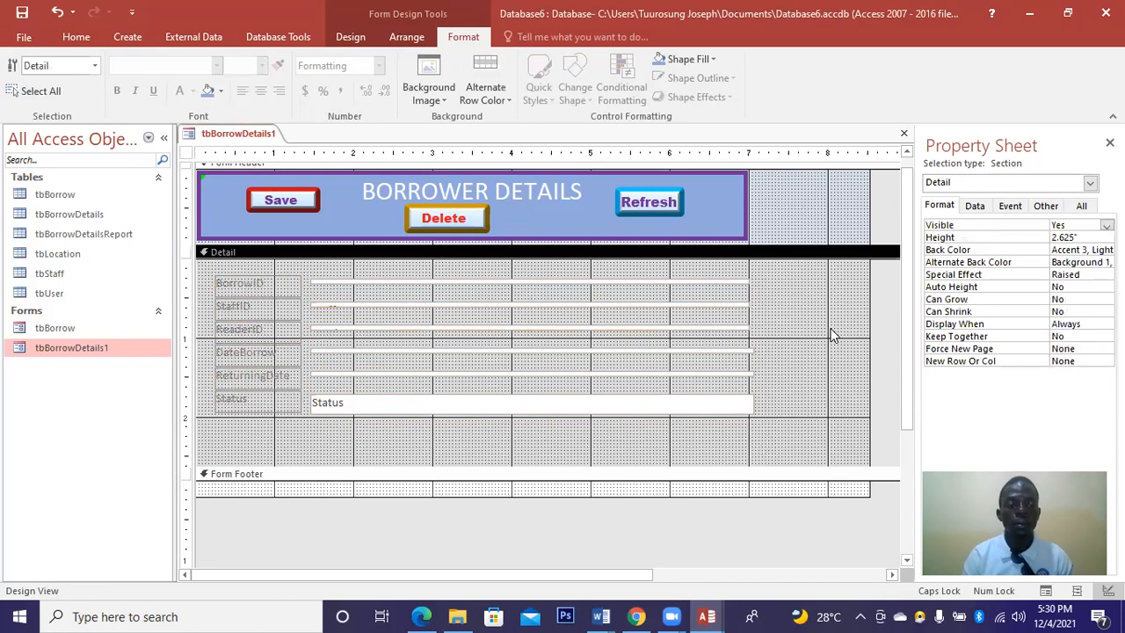
{"action": "left_click", "coordinate": [500, 282]}
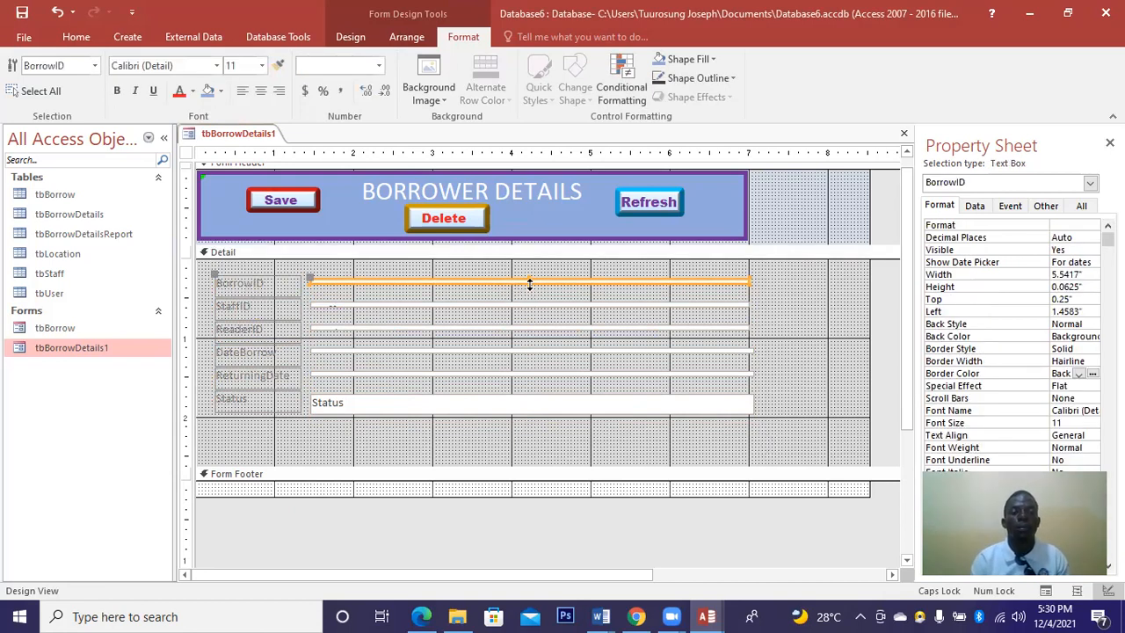
{"action": "left_click_drag", "start_coordinate": [530, 287], "coordinate": [524, 308]}
{"action": "left_click", "coordinate": [526, 304]}
{"action": "left_click_drag", "start_coordinate": [528, 309], "coordinate": [527, 318]}
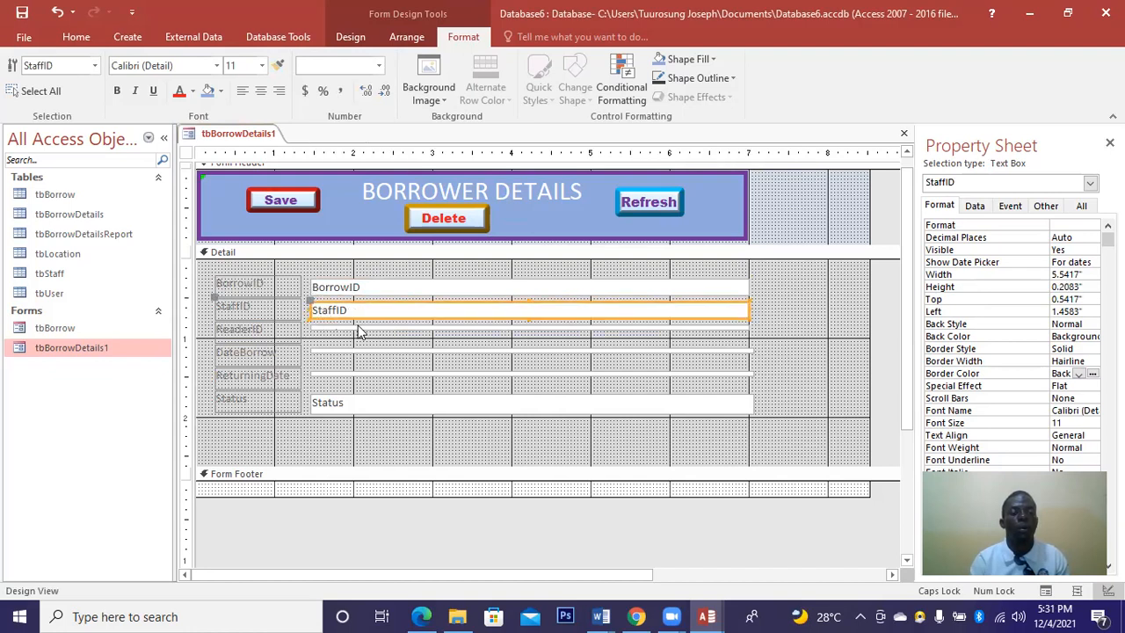
{"action": "left_click", "coordinate": [522, 329]}
{"action": "left_click_drag", "start_coordinate": [527, 330], "coordinate": [527, 341]}
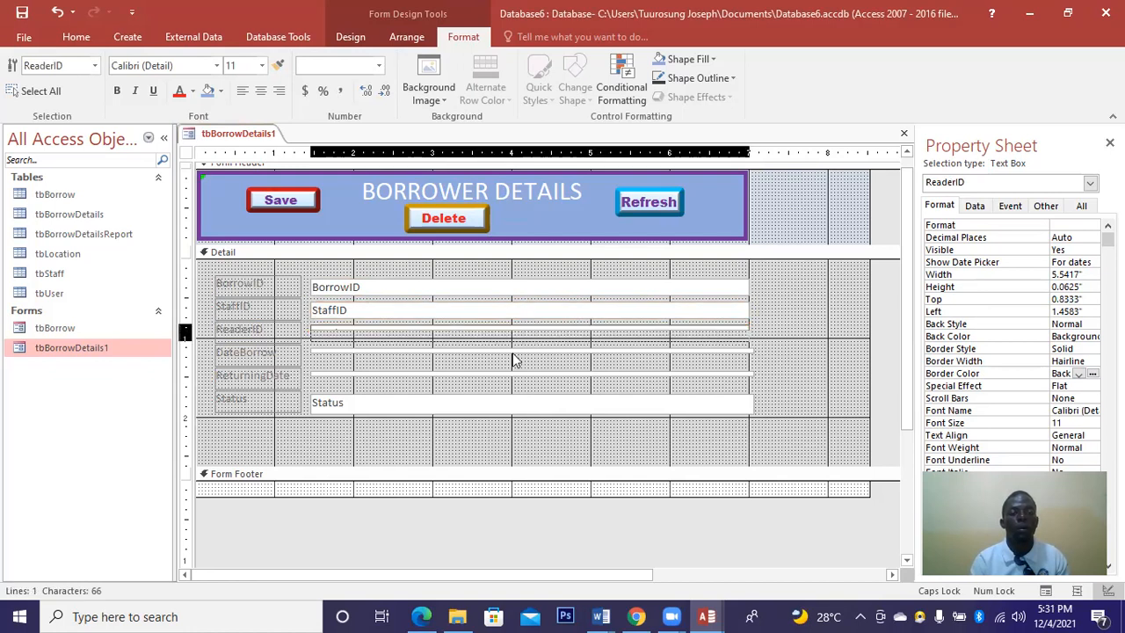
{"action": "left_click", "coordinate": [525, 354]}
{"action": "left_click_drag", "start_coordinate": [530, 361], "coordinate": [530, 362]}
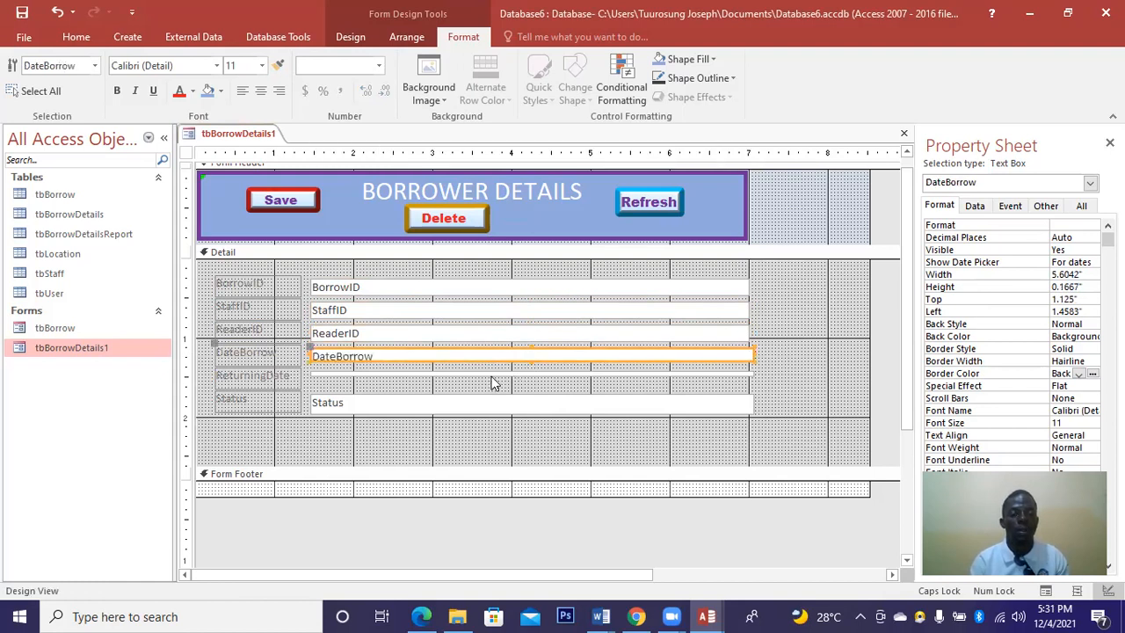
{"action": "left_click", "coordinate": [530, 375]}
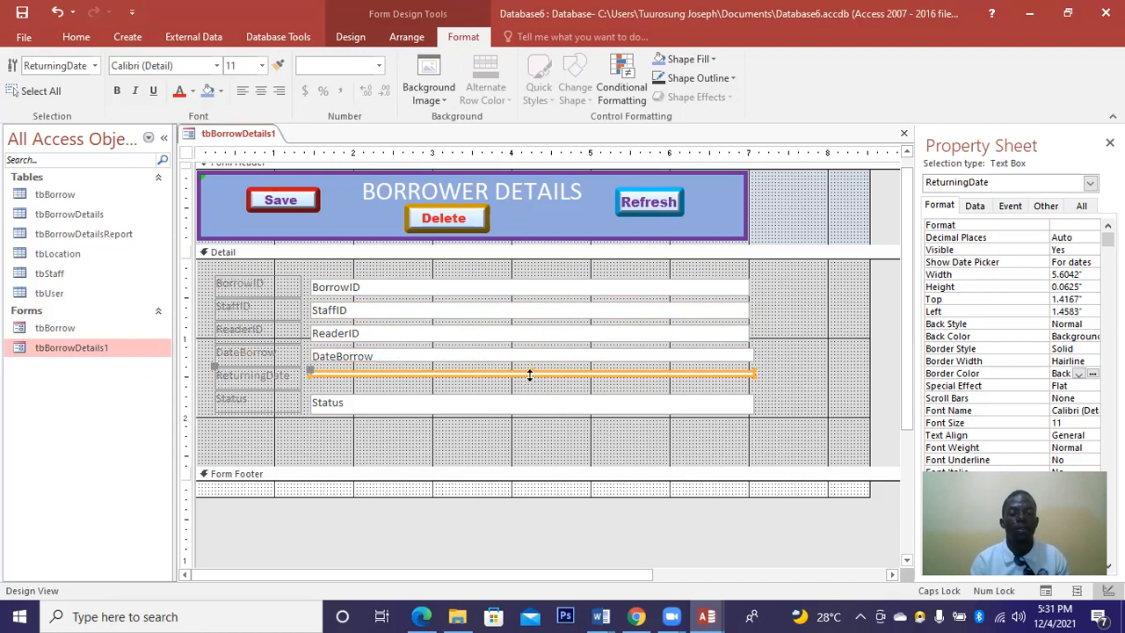
{"action": "left_click_drag", "start_coordinate": [530, 383], "coordinate": [529, 388]}
{"action": "left_click", "coordinate": [528, 360]}
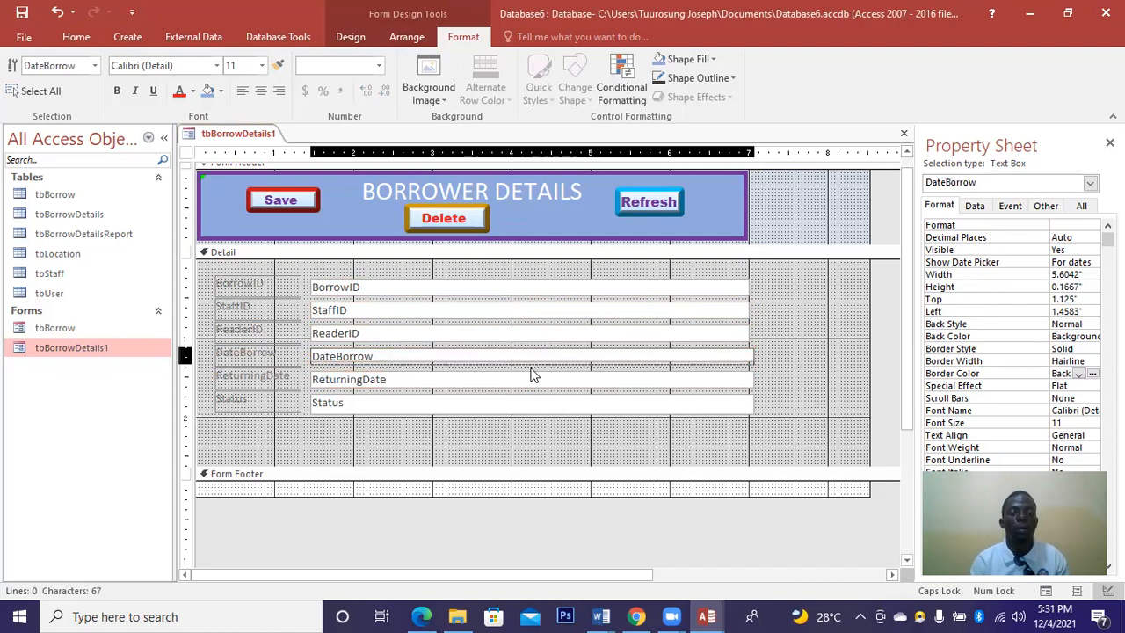
{"action": "left_click_drag", "start_coordinate": [530, 375], "coordinate": [526, 379]}
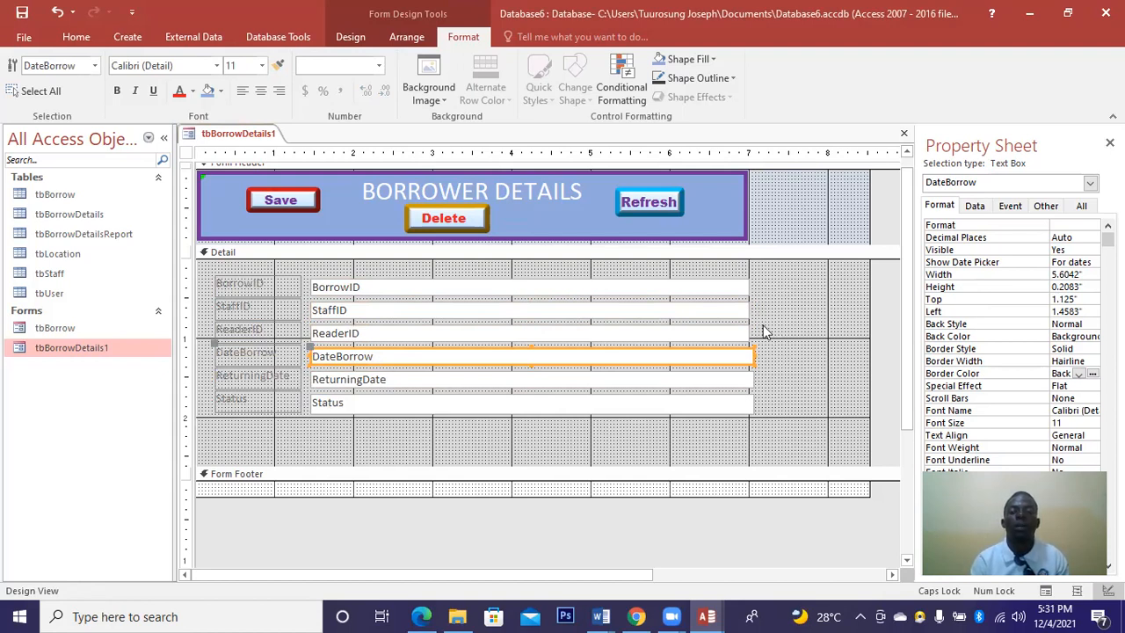
Trim the DateBorrow, ReturningDate and Status boxes to a matching 5.5417-inch width.
{"action": "left_click_drag", "start_coordinate": [747, 355], "coordinate": [744, 355]}
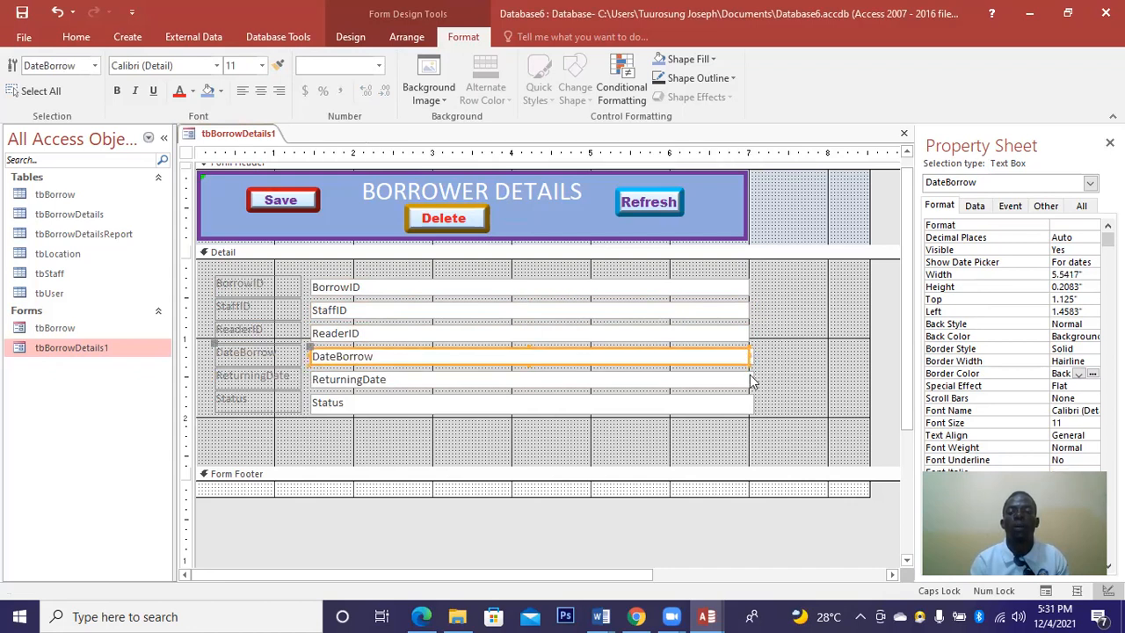
{"action": "left_click", "coordinate": [752, 376]}
{"action": "left_click_drag", "start_coordinate": [754, 376], "coordinate": [748, 378]}
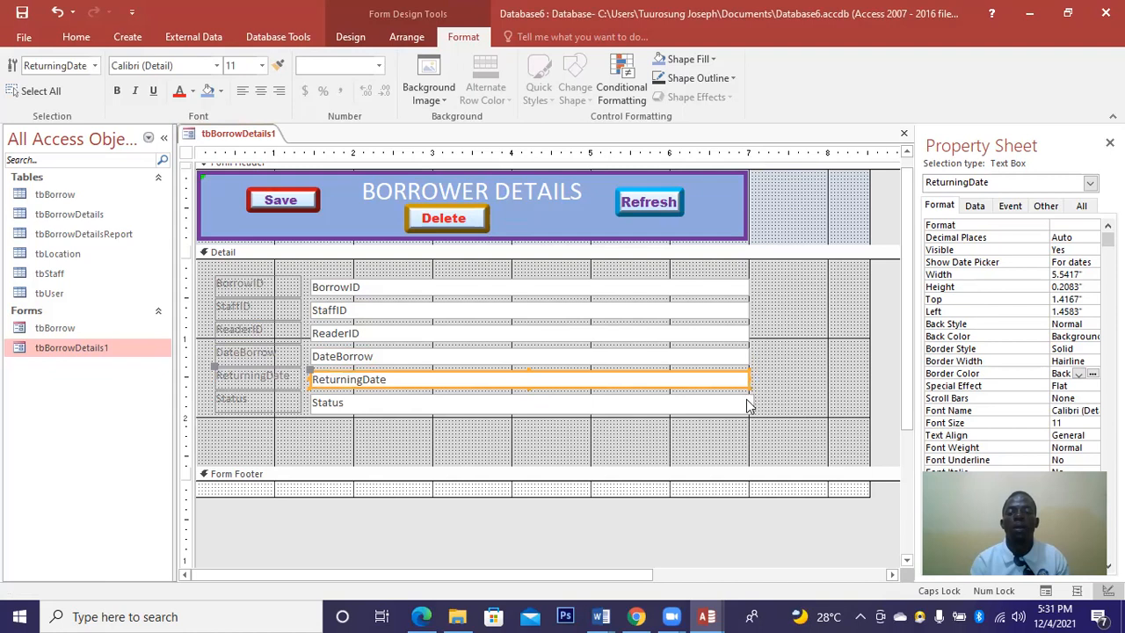
{"action": "left_click", "coordinate": [752, 402]}
{"action": "left_click_drag", "start_coordinate": [754, 402], "coordinate": [747, 403]}
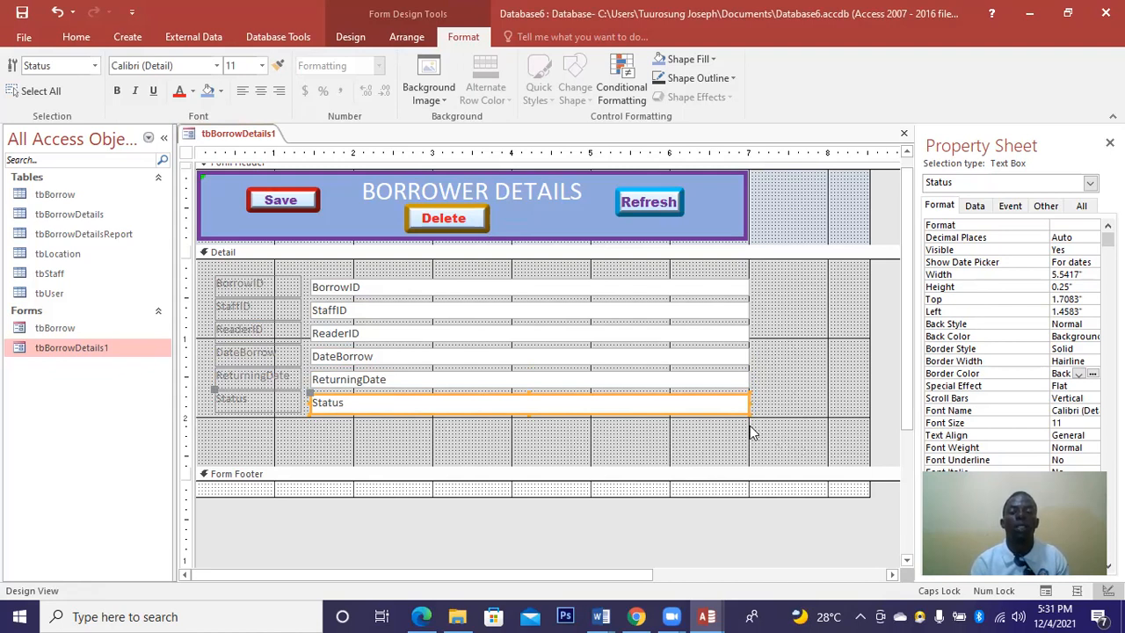
Make the six detail labels and text boxes bold with Automatic dark font colour.
{"action": "left_click_drag", "start_coordinate": [749, 427], "coordinate": [203, 278]}
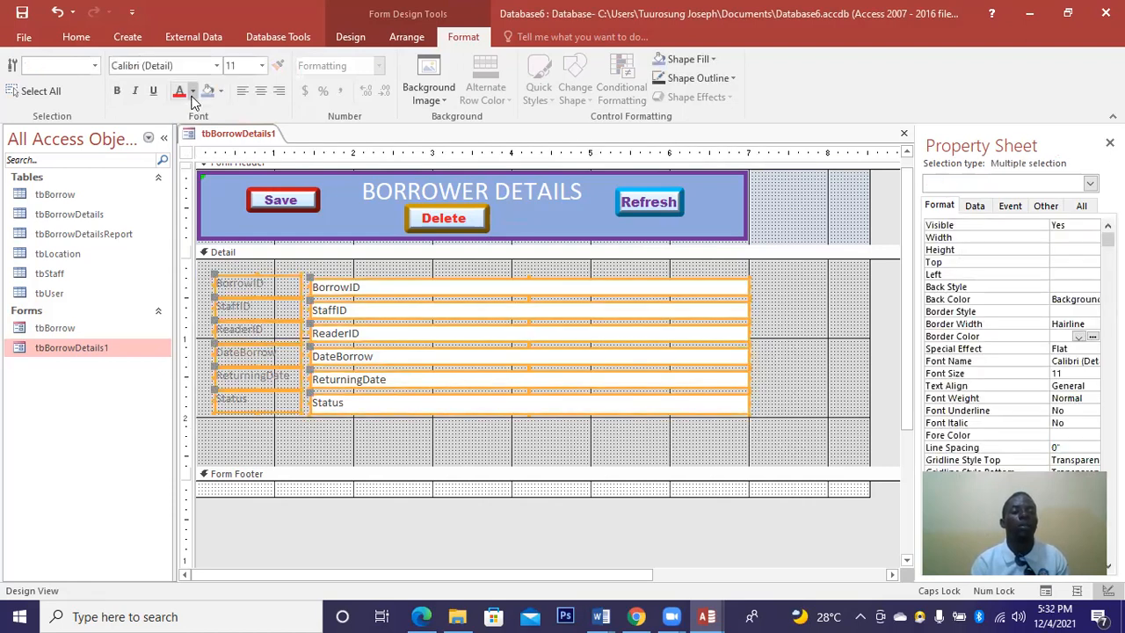
{"action": "left_click", "coordinate": [194, 93]}
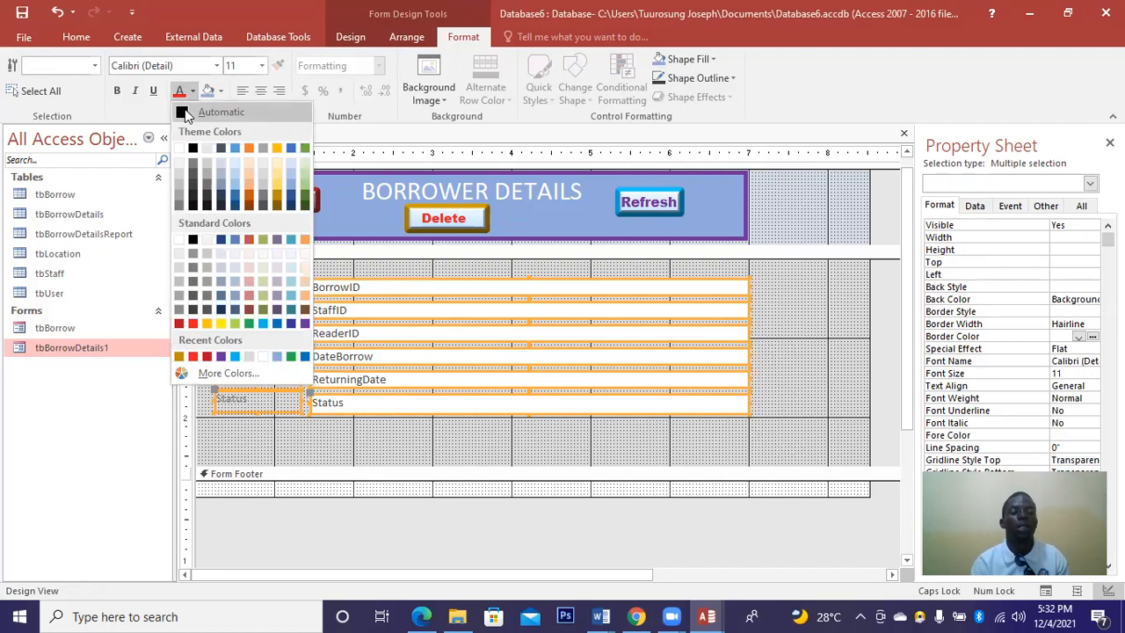
{"action": "left_click", "coordinate": [185, 114]}
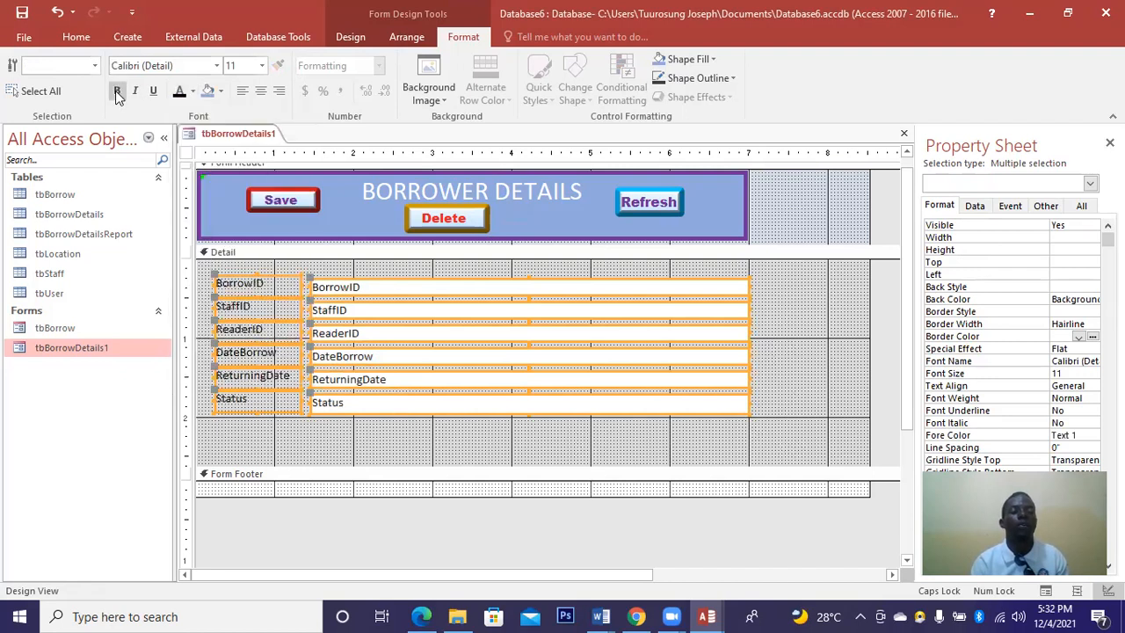
{"action": "left_click", "coordinate": [117, 92]}
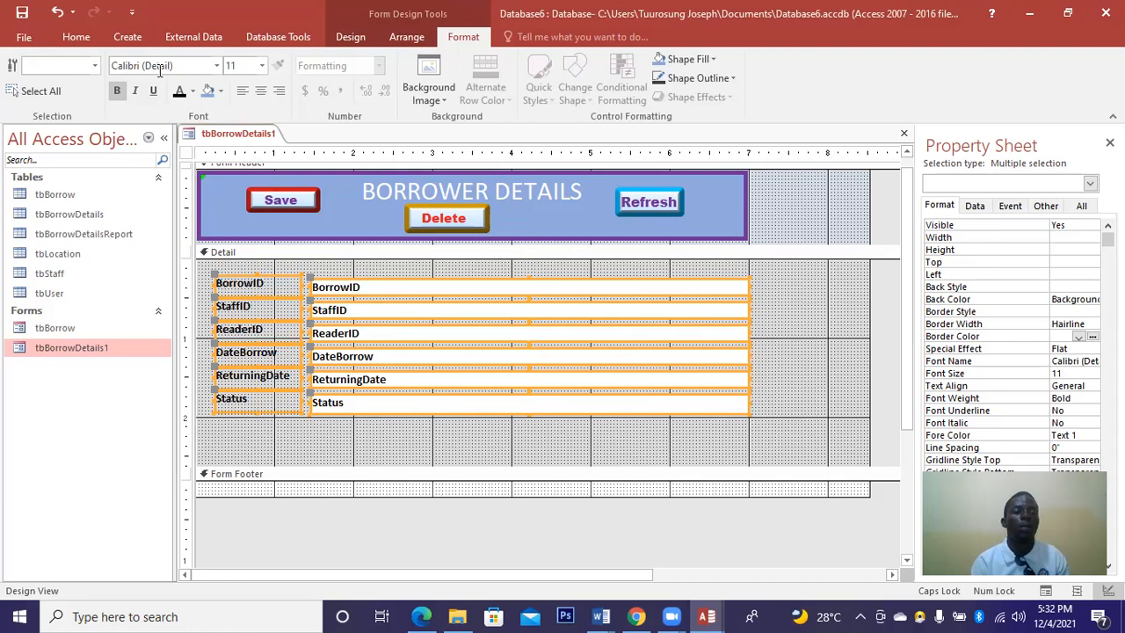
Give those controls a light blue Accent back colour, then close tbBorrowDetails1, saving changes.
{"action": "left_click", "coordinate": [223, 90]}
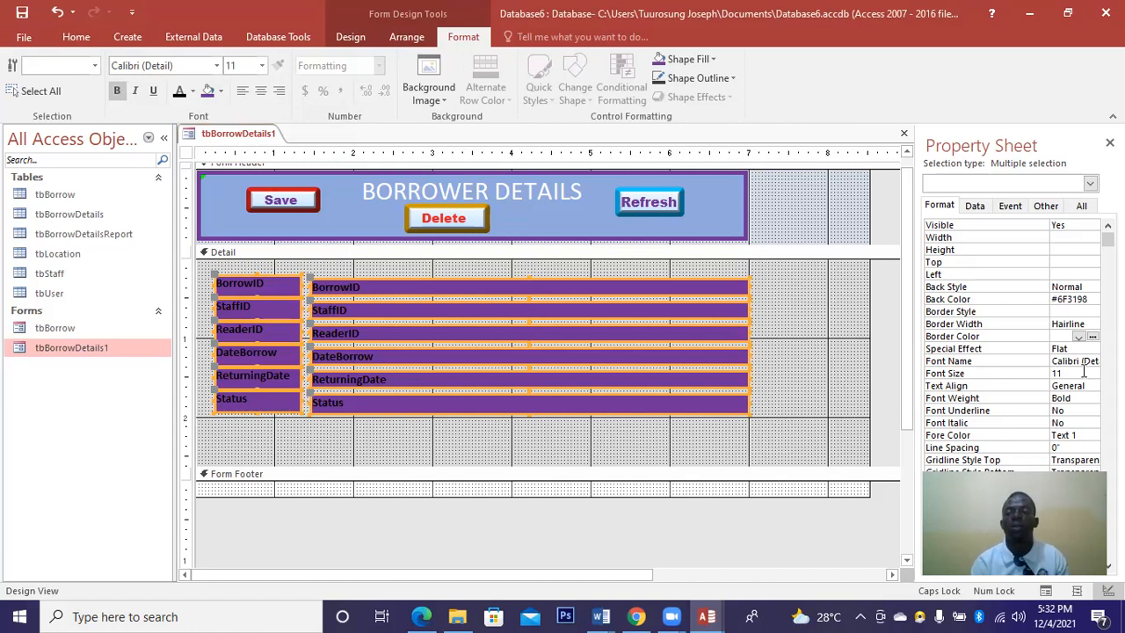
{"action": "left_click", "coordinate": [1072, 300]}
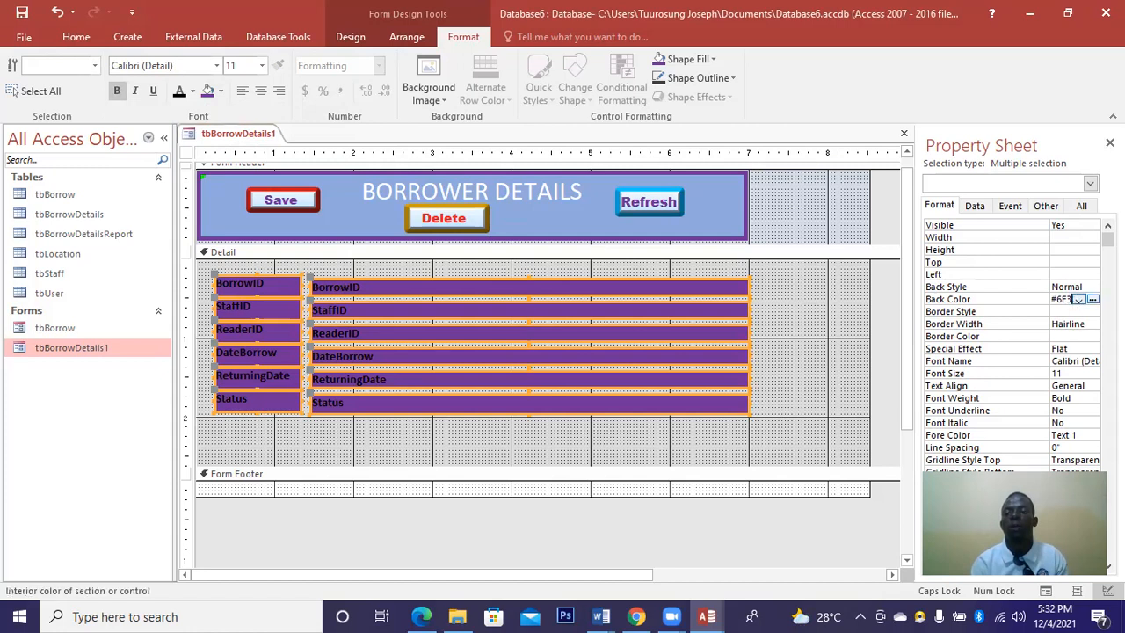
{"action": "left_click", "coordinate": [1078, 299]}
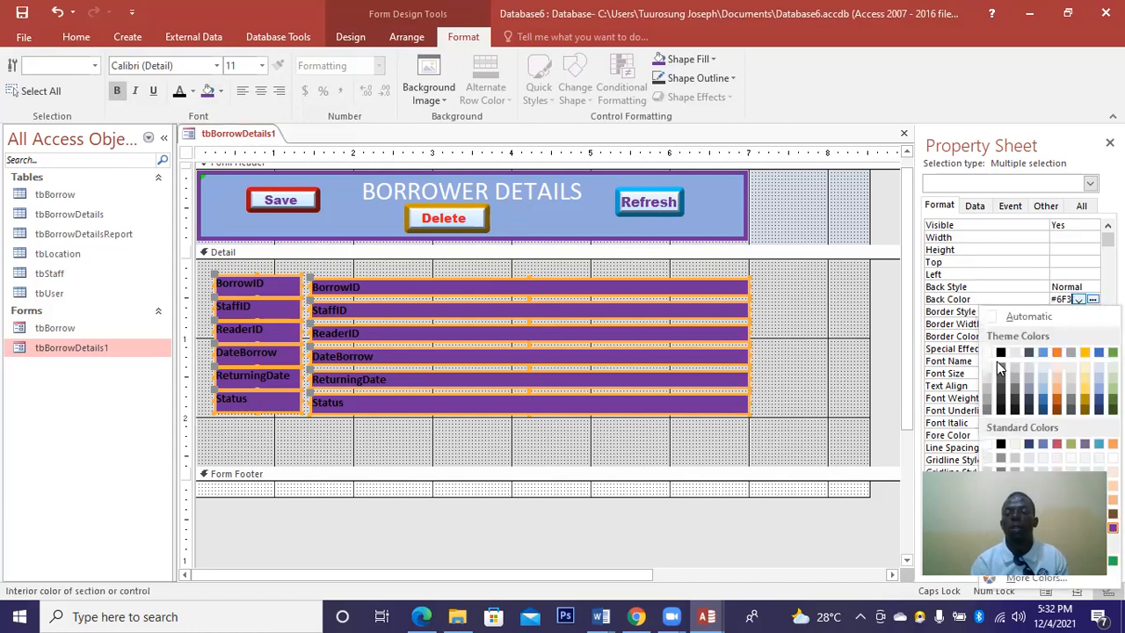
{"action": "left_click", "coordinate": [1042, 373]}
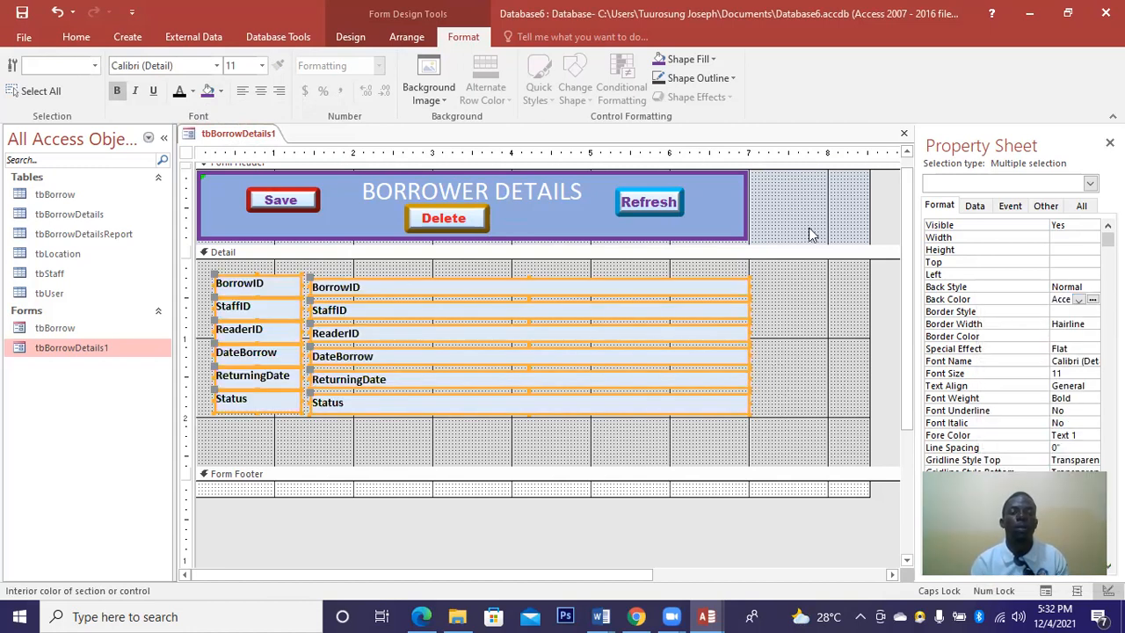
{"action": "left_click", "coordinate": [906, 135]}
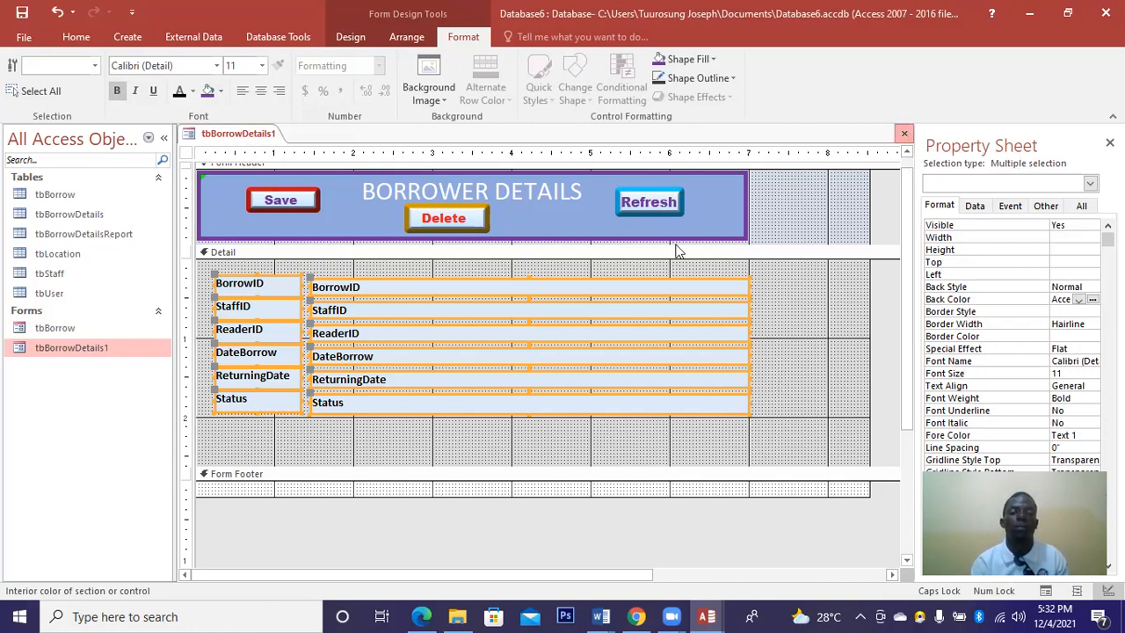
{"action": "left_click", "coordinate": [503, 354]}
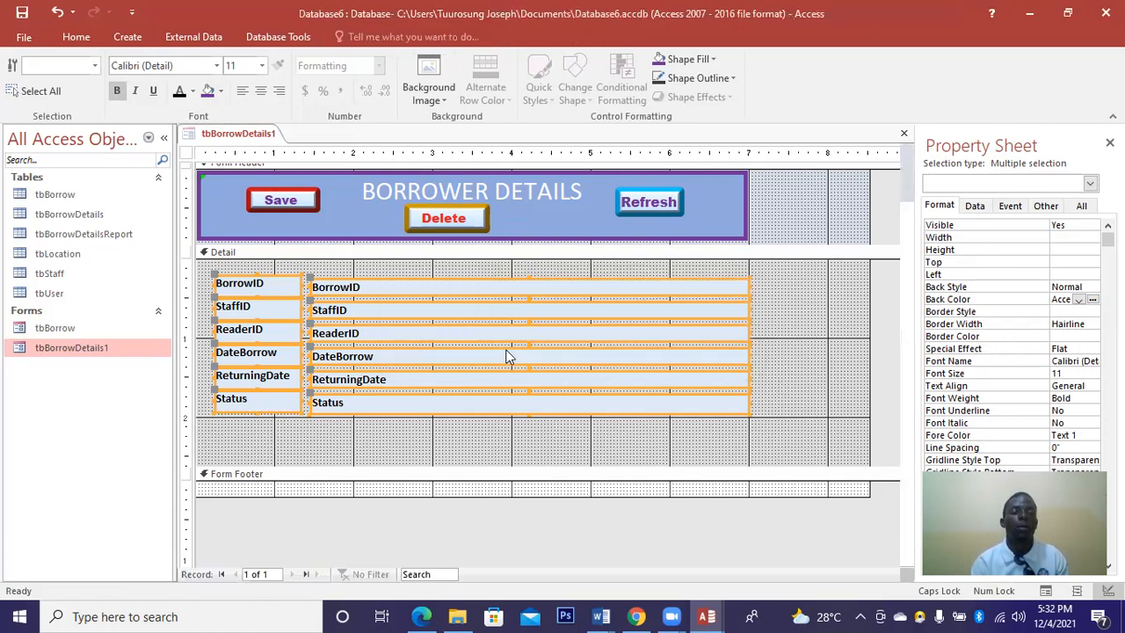
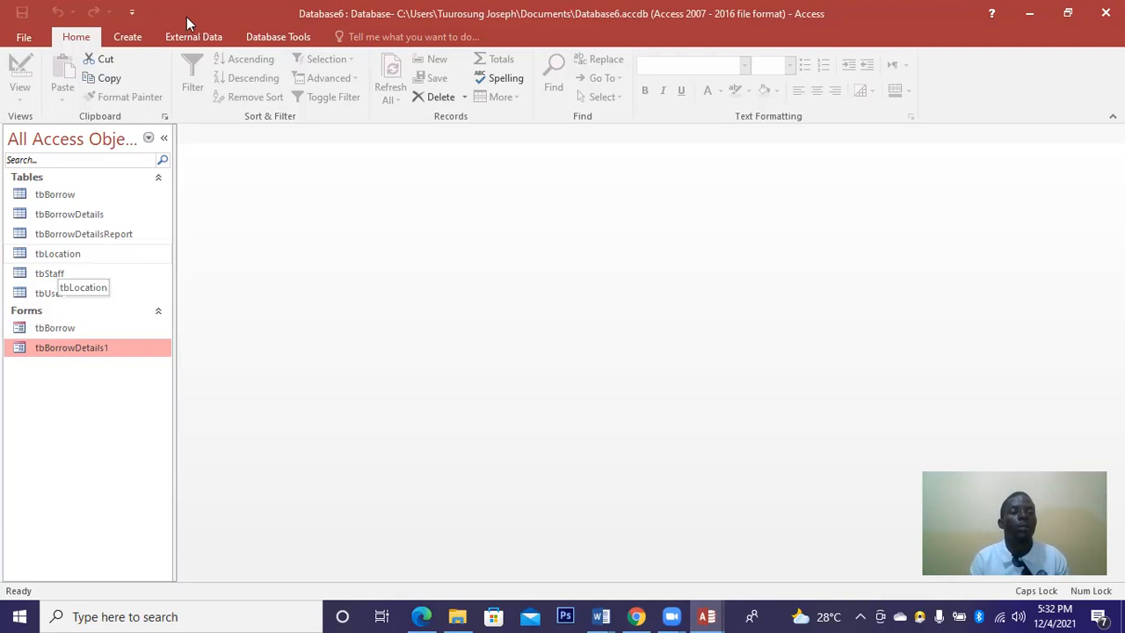
Build a columnar tbLocation form with LocationID, LocationName and Staus using the Form Wizard.
{"action": "left_click", "coordinate": [129, 37]}
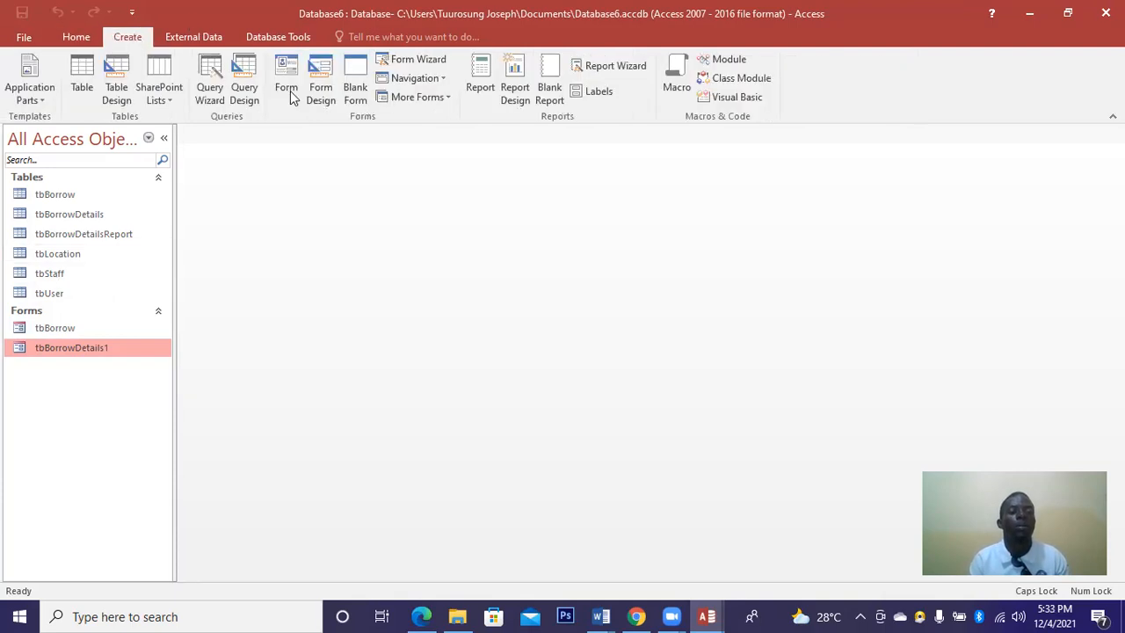
{"action": "left_click", "coordinate": [423, 58]}
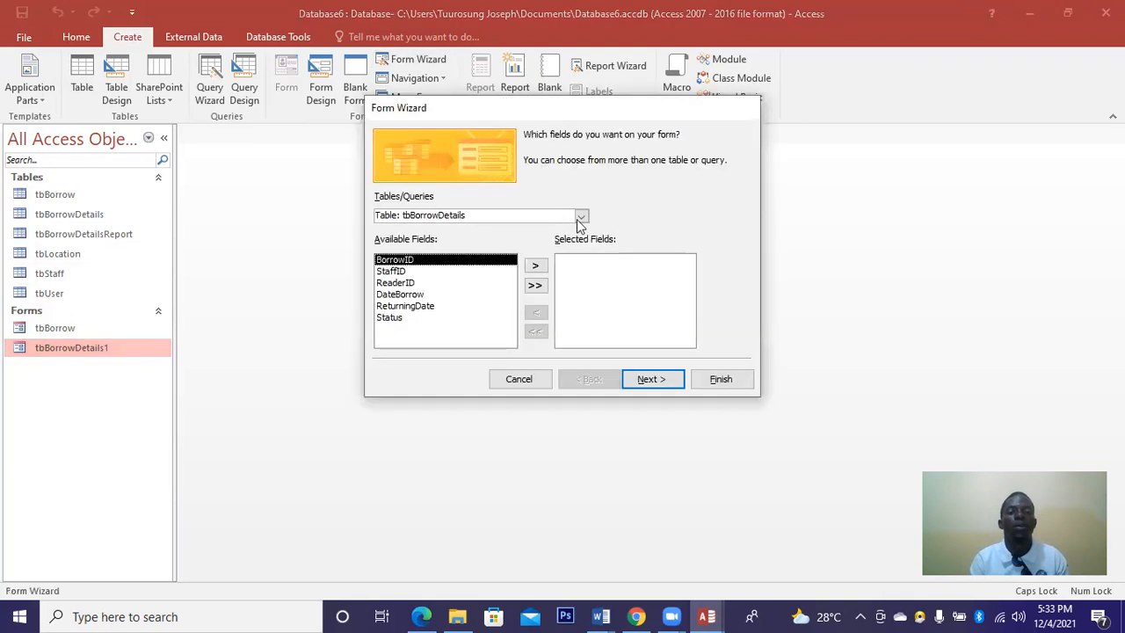
{"action": "left_click", "coordinate": [484, 215]}
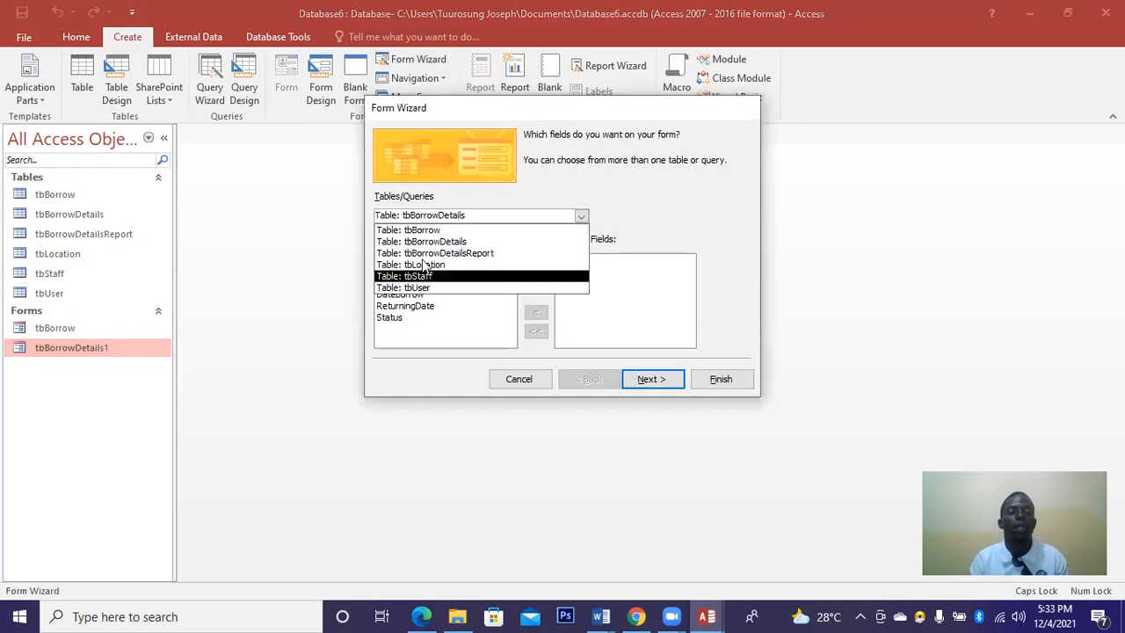
{"action": "left_click", "coordinate": [422, 265]}
{"action": "left_click", "coordinate": [536, 286]}
{"action": "left_click", "coordinate": [650, 387]}
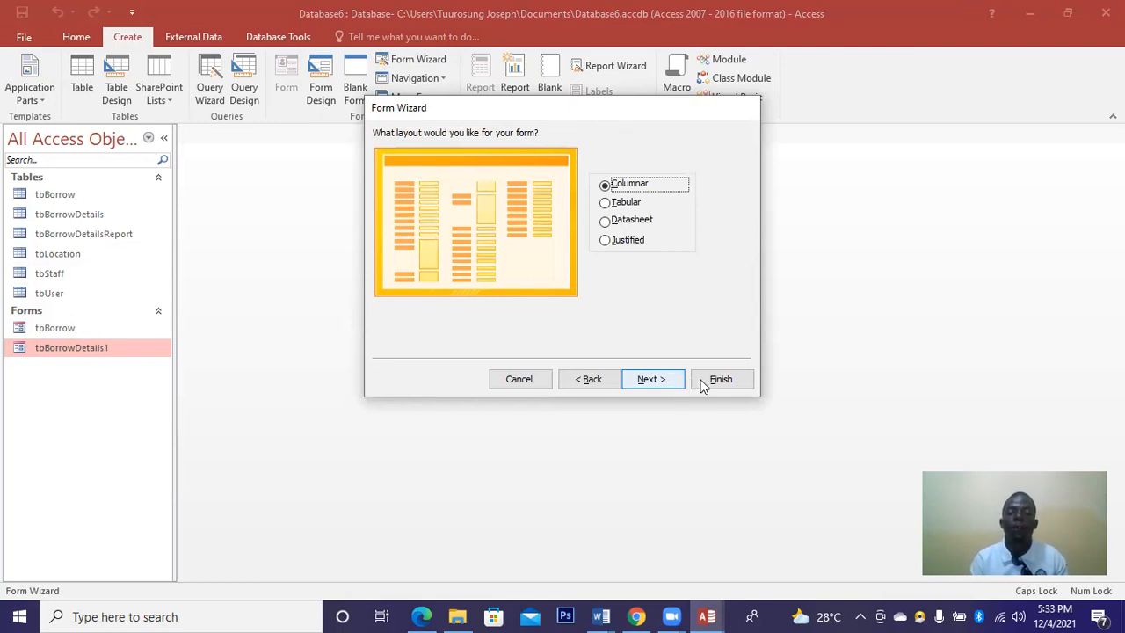
{"action": "left_click", "coordinate": [708, 384]}
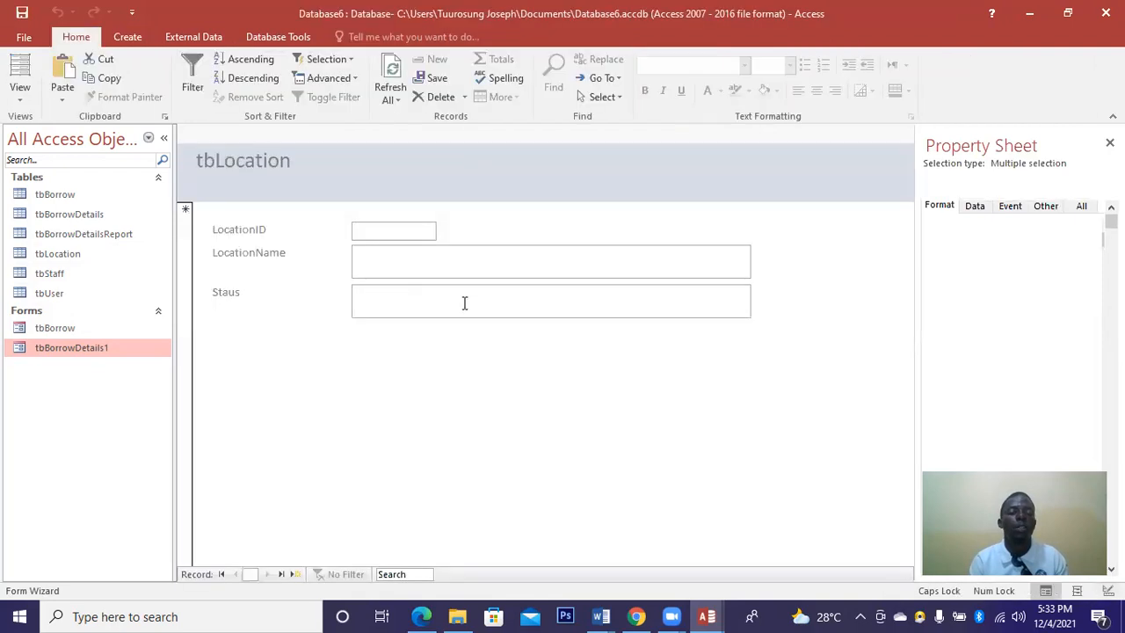
{"action": "left_click", "coordinate": [48, 350]}
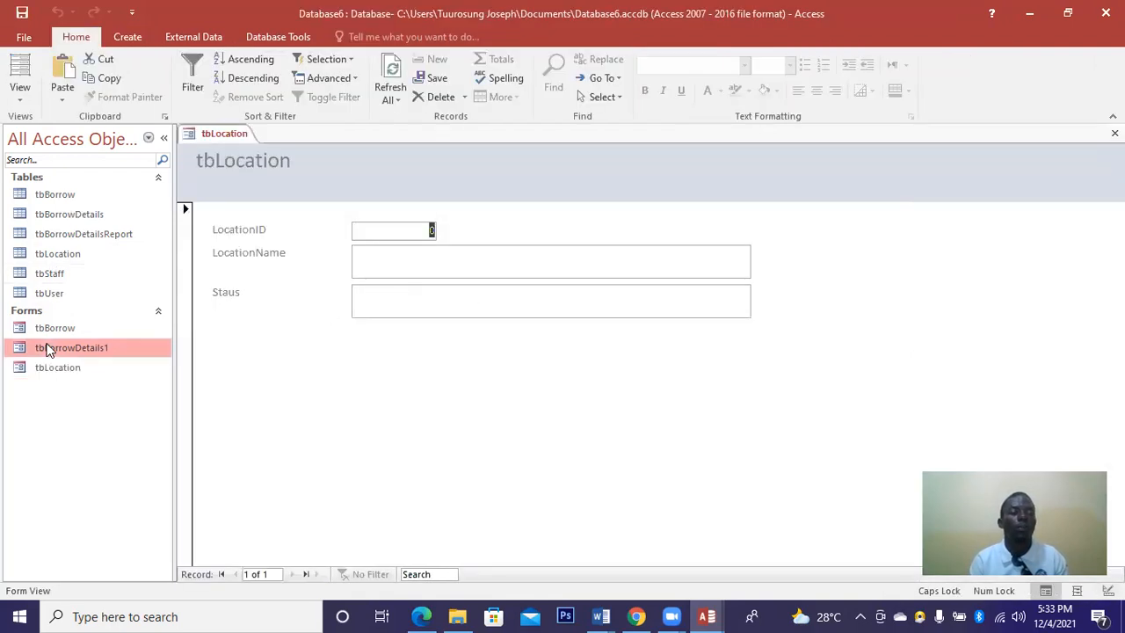
Switch tbLocation to Design View and narrow the three field labels.
{"action": "left_click", "coordinate": [19, 97]}
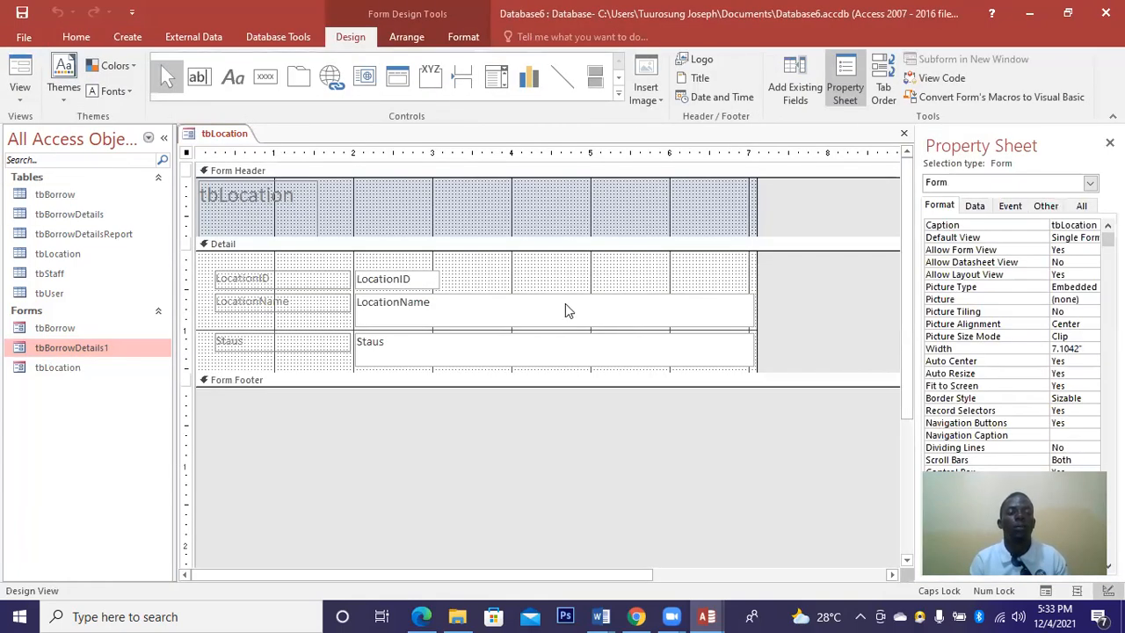
{"action": "left_click_drag", "start_coordinate": [344, 361], "coordinate": [213, 265]}
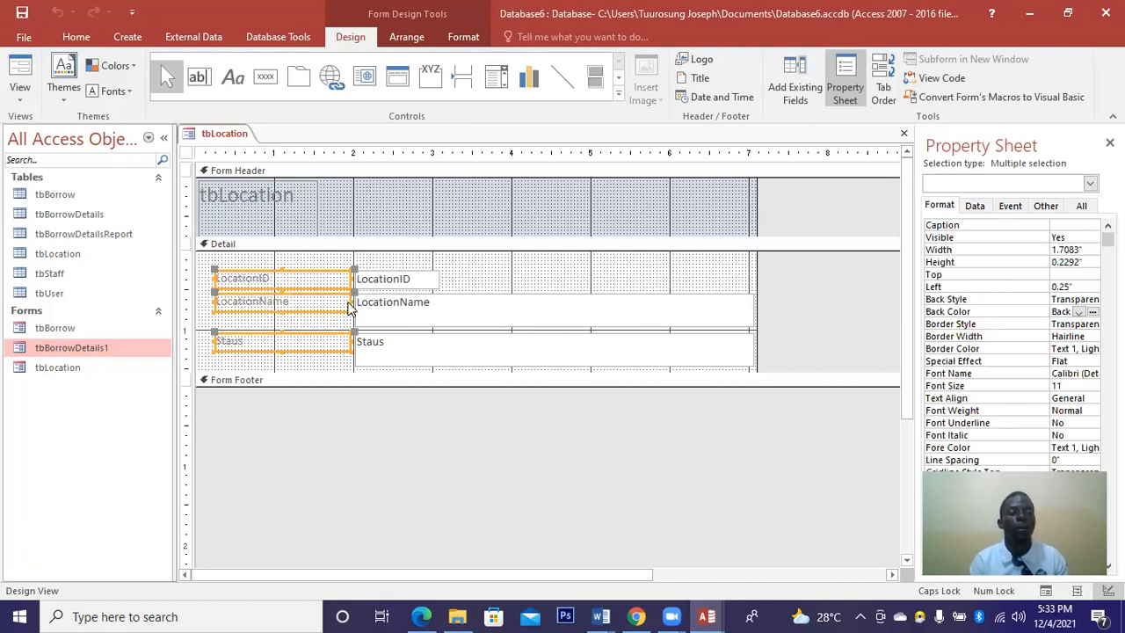
{"action": "left_click", "coordinate": [350, 304]}
{"action": "left_click_drag", "start_coordinate": [349, 305], "coordinate": [349, 307]}
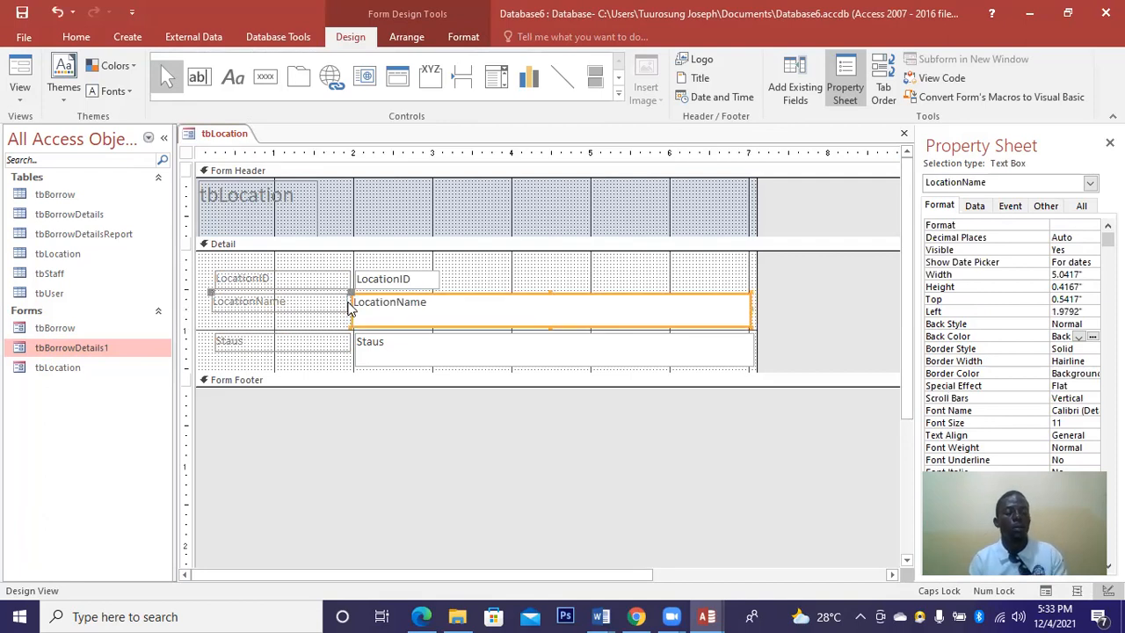
{"action": "key", "text": "ctrl+z"}
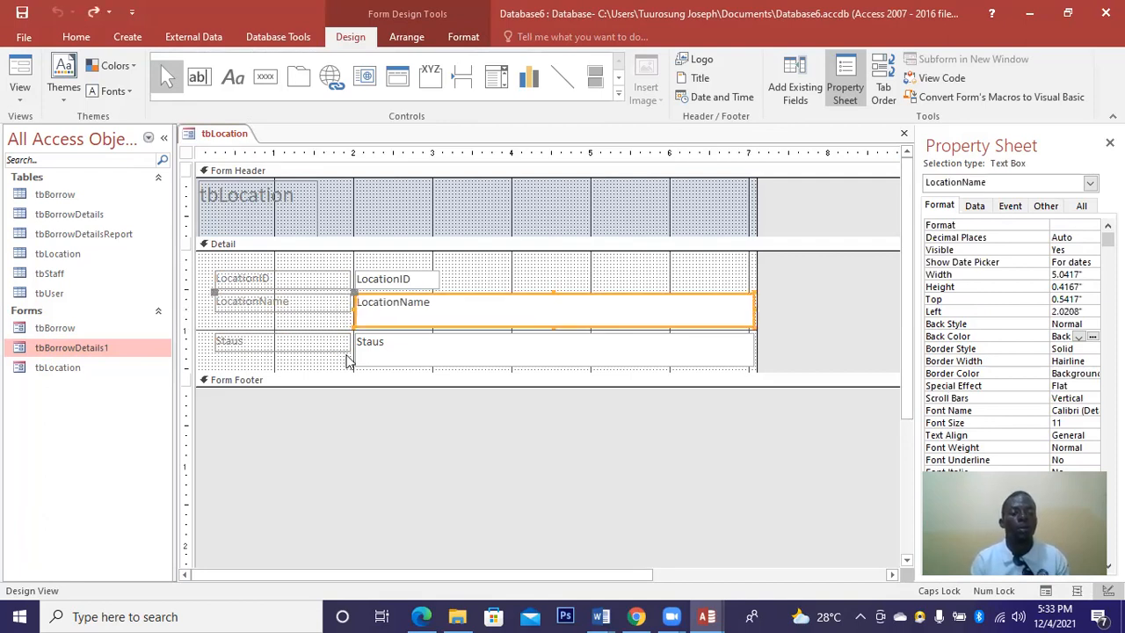
{"action": "mouse_move", "coordinate": [350, 357]}
{"action": "left_mouse_down"}
{"action": "mouse_move", "coordinate": [338, 278]}
{"action": "mouse_move", "coordinate": [213, 268]}
{"action": "left_mouse_up"}
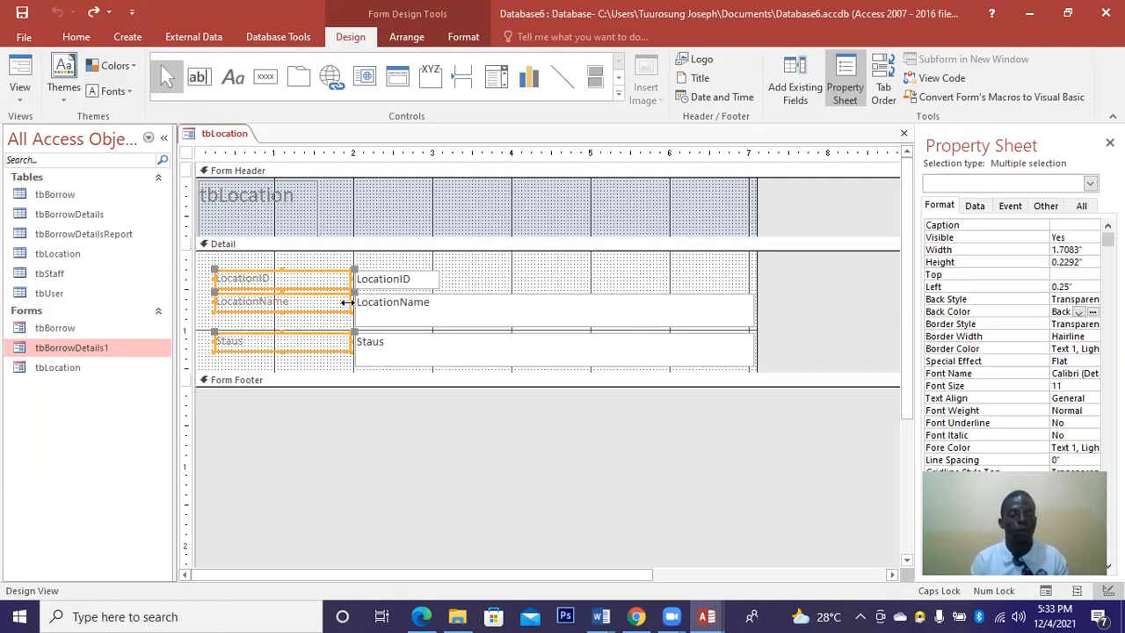
{"action": "left_click_drag", "start_coordinate": [349, 301], "coordinate": [299, 307]}
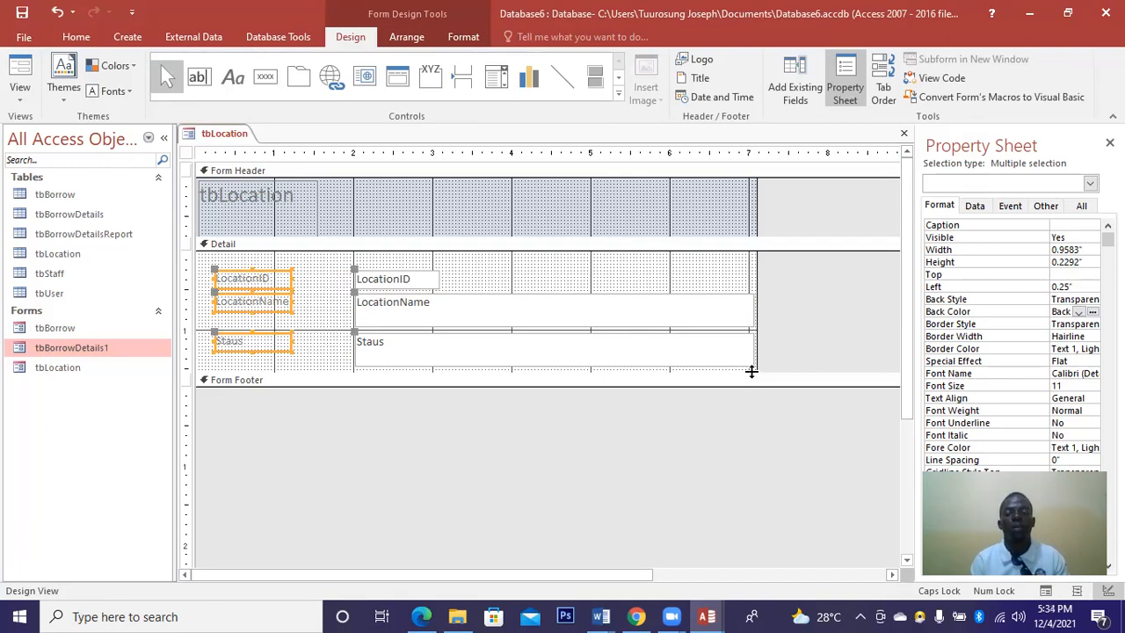
Enlarge the Detail section and move the text boxes left, resizing them smaller.
{"action": "left_click_drag", "start_coordinate": [752, 385], "coordinate": [351, 292]}
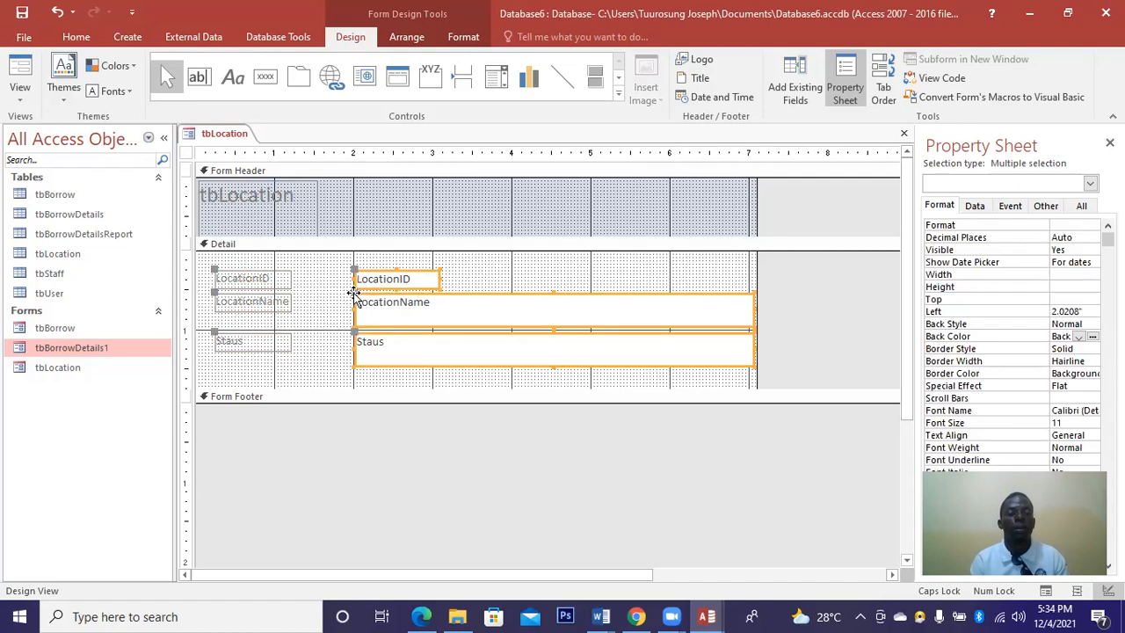
{"action": "mouse_move", "coordinate": [306, 288]}
{"action": "left_mouse_down"}
{"action": "mouse_move", "coordinate": [354, 293]}
{"action": "mouse_move", "coordinate": [351, 306]}
{"action": "mouse_move", "coordinate": [297, 302]}
{"action": "left_mouse_up"}
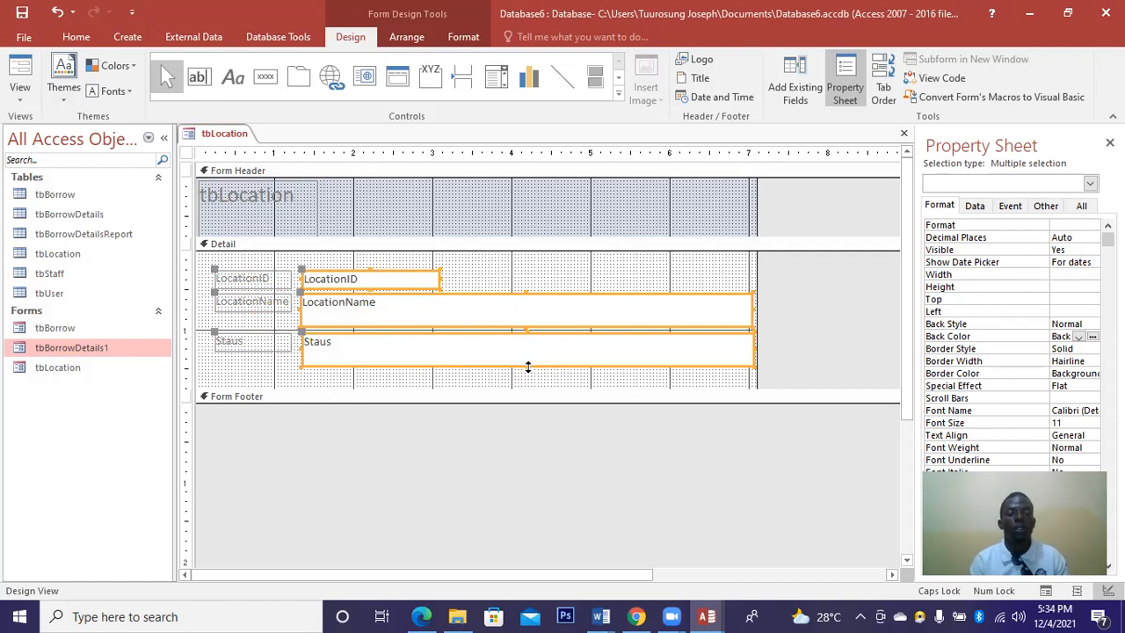
{"action": "left_click_drag", "start_coordinate": [529, 351], "coordinate": [740, 337]}
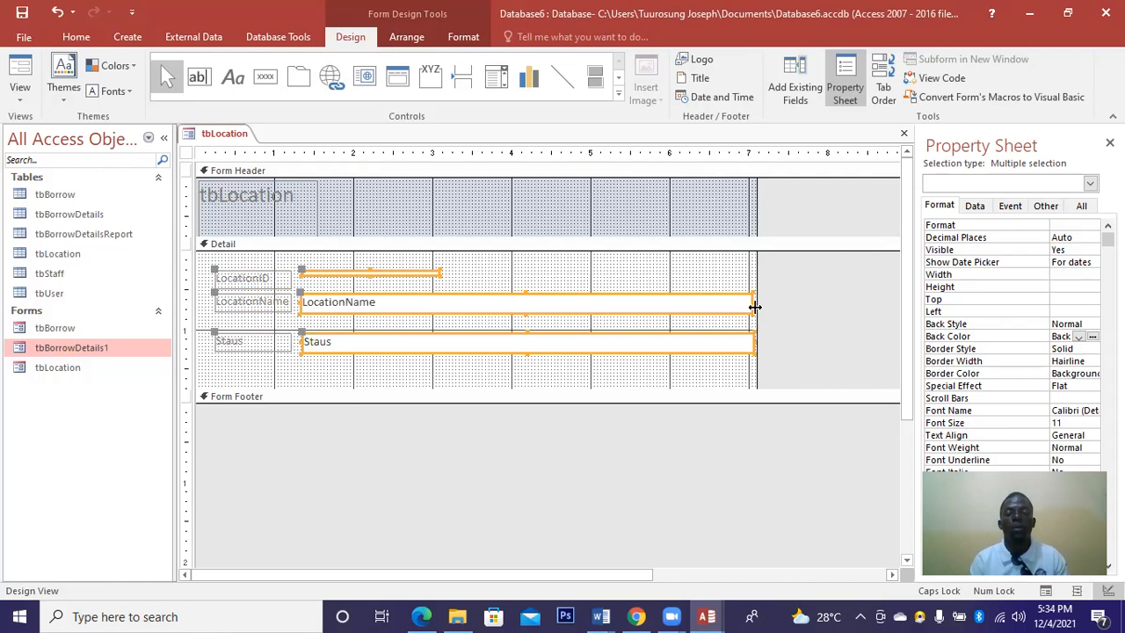
{"action": "left_click_drag", "start_coordinate": [665, 309], "coordinate": [633, 312]}
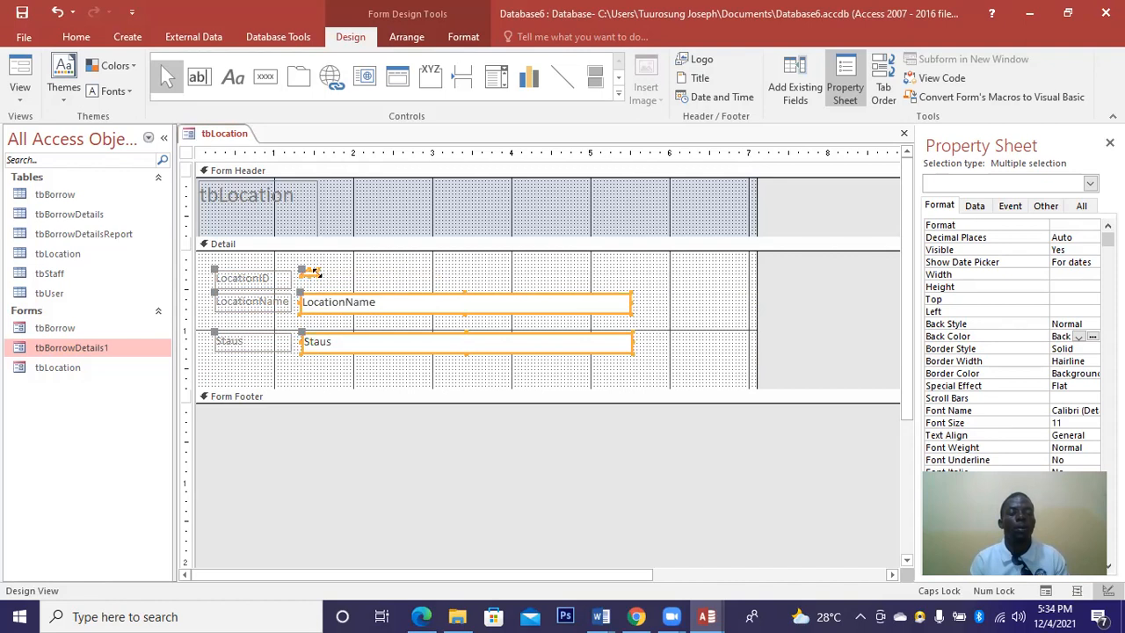
{"action": "left_click_drag", "start_coordinate": [334, 273], "coordinate": [351, 273]}
{"action": "left_click_drag", "start_coordinate": [314, 276], "coordinate": [317, 284]}
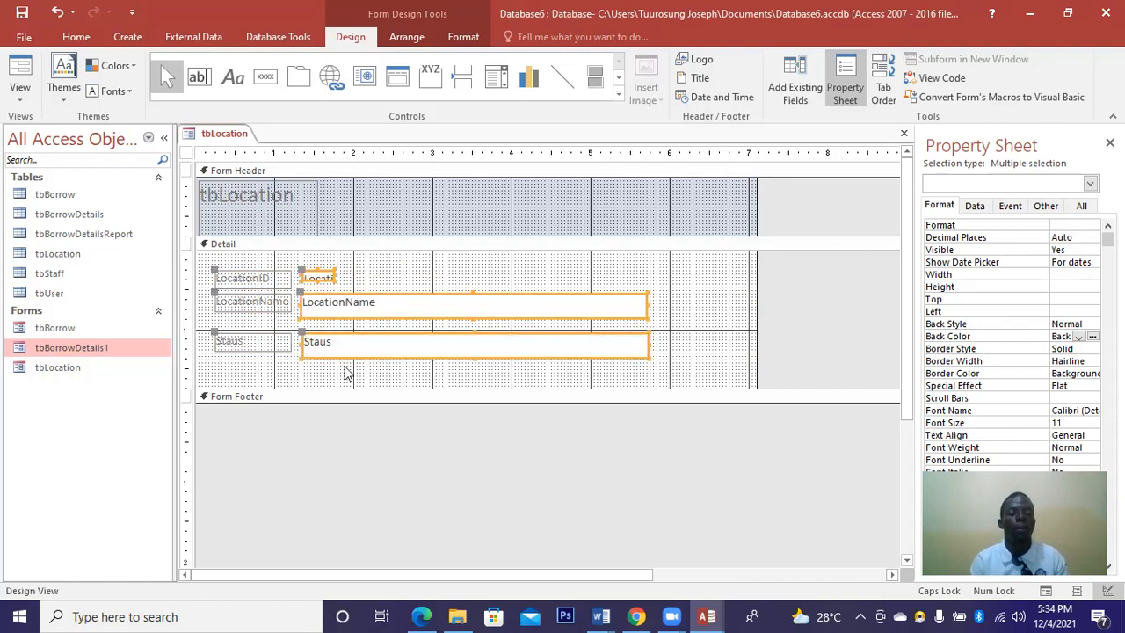
Make the LocationID text box taller and wider.
{"action": "left_click", "coordinate": [318, 286]}
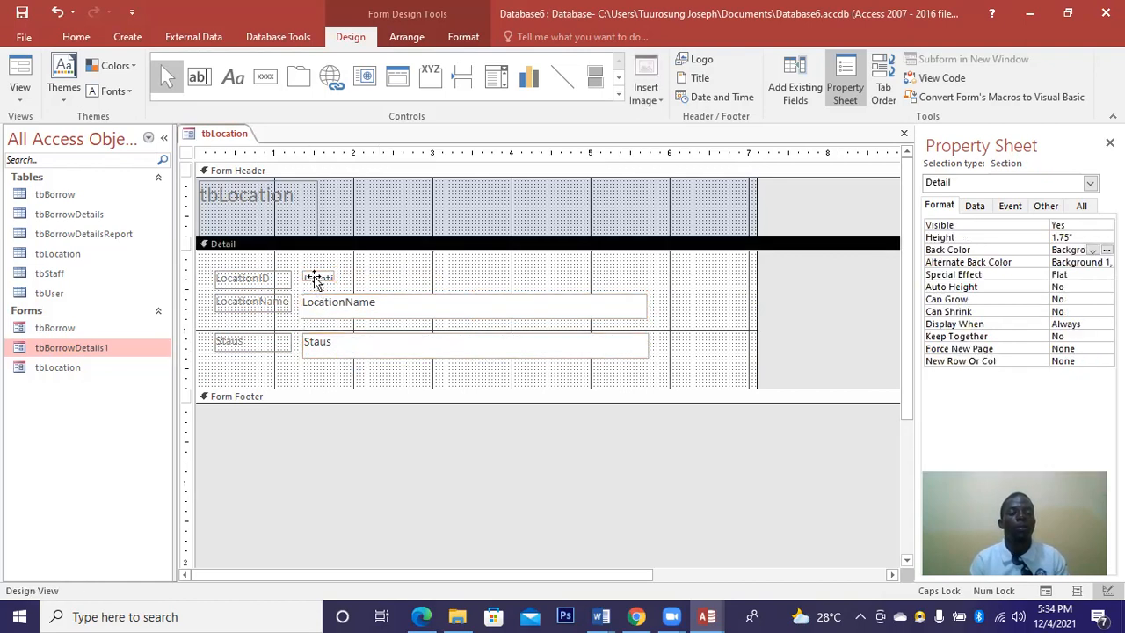
{"action": "left_click", "coordinate": [316, 278]}
{"action": "left_click_drag", "start_coordinate": [318, 267], "coordinate": [317, 277]}
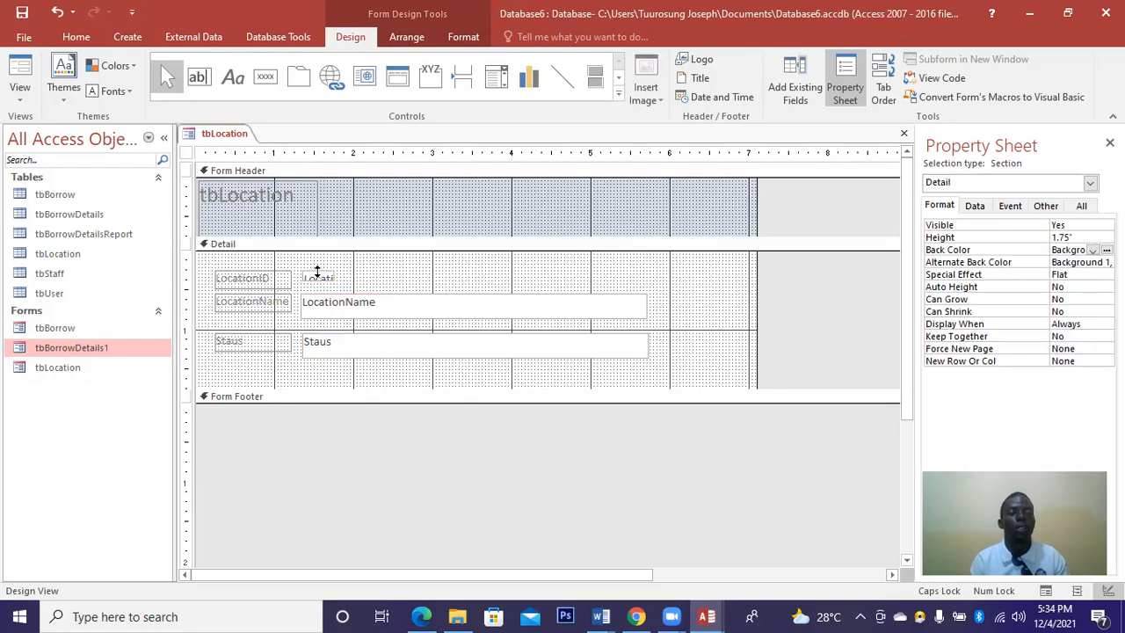
{"action": "left_click", "coordinate": [317, 271]}
{"action": "left_click", "coordinate": [320, 274]}
{"action": "left_click_drag", "start_coordinate": [331, 278], "coordinate": [403, 274]}
{"action": "left_click", "coordinate": [404, 274]}
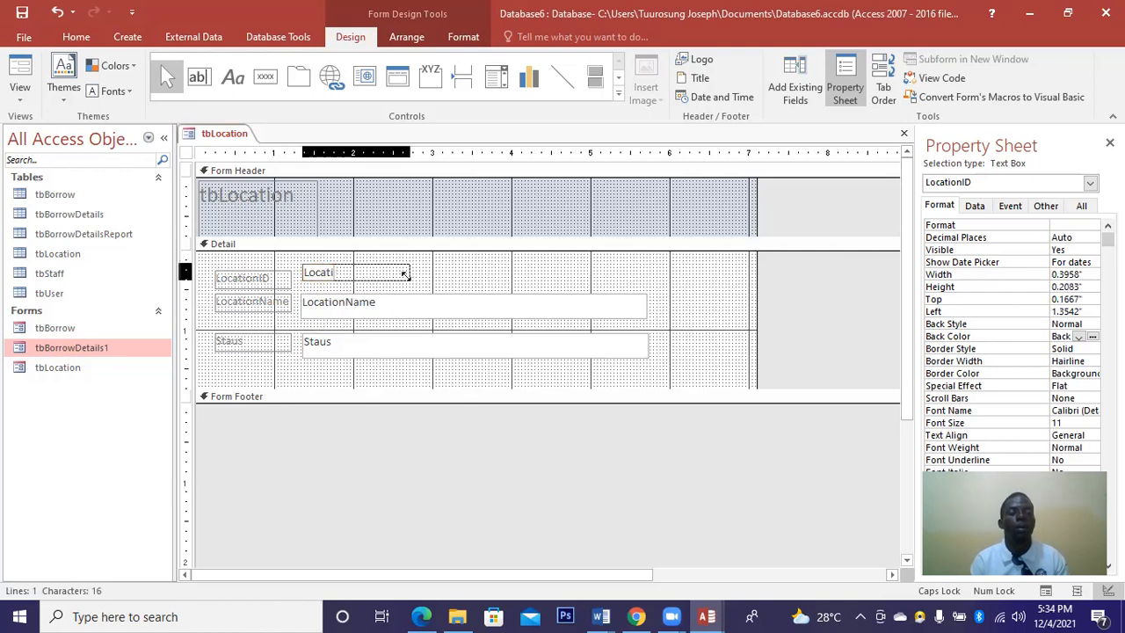
{"action": "left_click", "coordinate": [253, 272]}
Adjust the LocationID label's height to line up with its text box.
{"action": "left_click", "coordinate": [251, 269]}
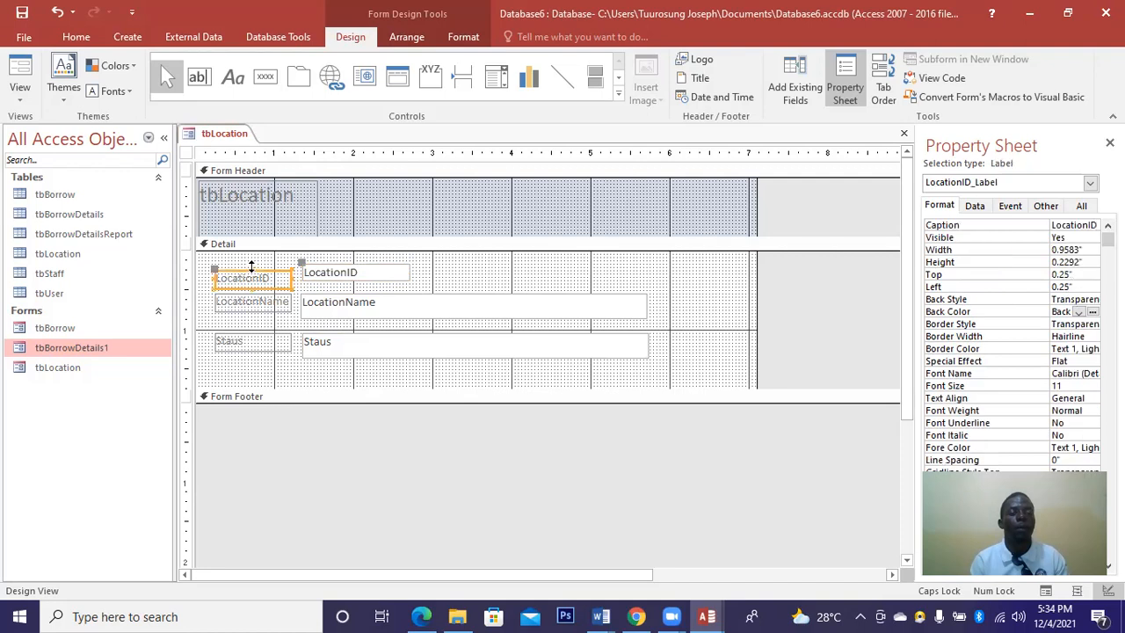
{"action": "left_click", "coordinate": [252, 266]}
{"action": "left_click_drag", "start_coordinate": [251, 267], "coordinate": [253, 261]}
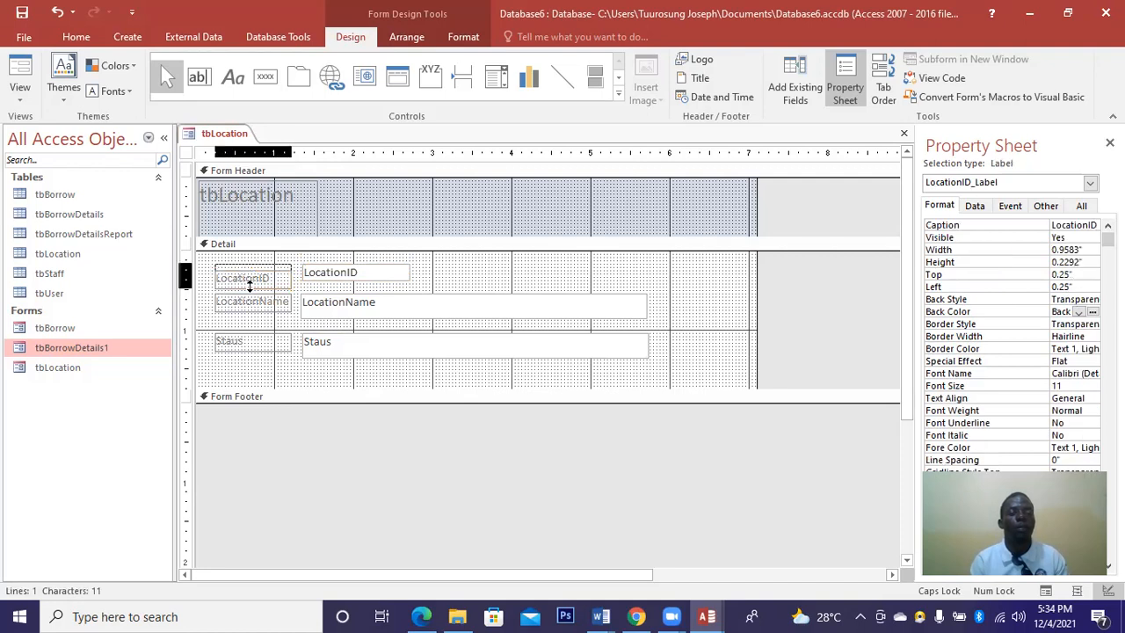
{"action": "left_click", "coordinate": [251, 279]}
{"action": "left_click_drag", "start_coordinate": [252, 285], "coordinate": [252, 277]}
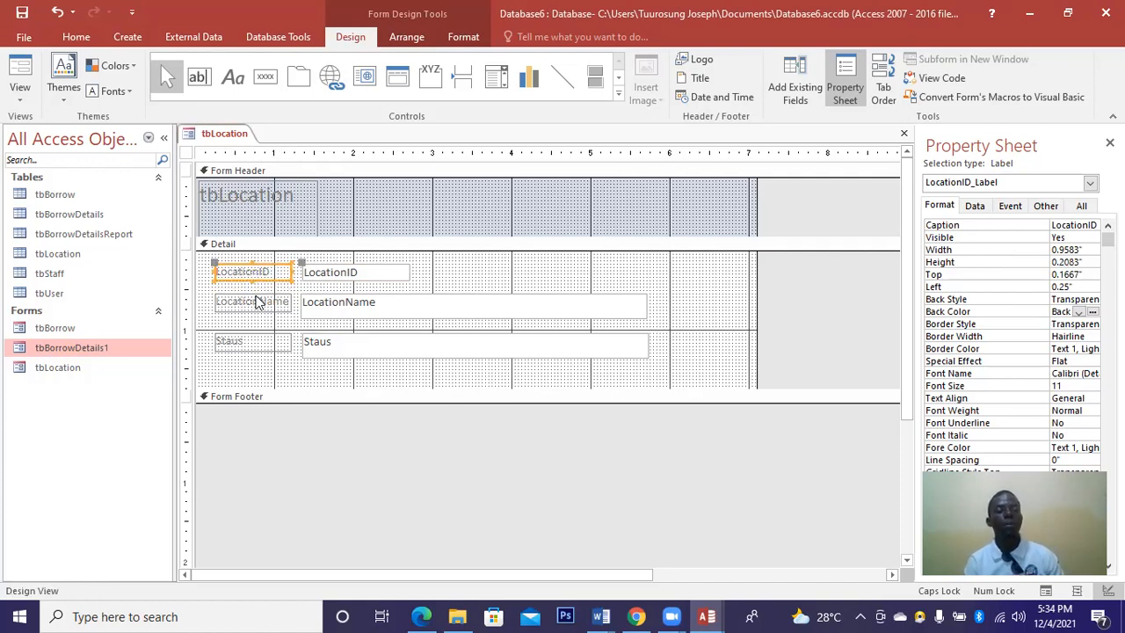
{"action": "left_click", "coordinate": [254, 311]}
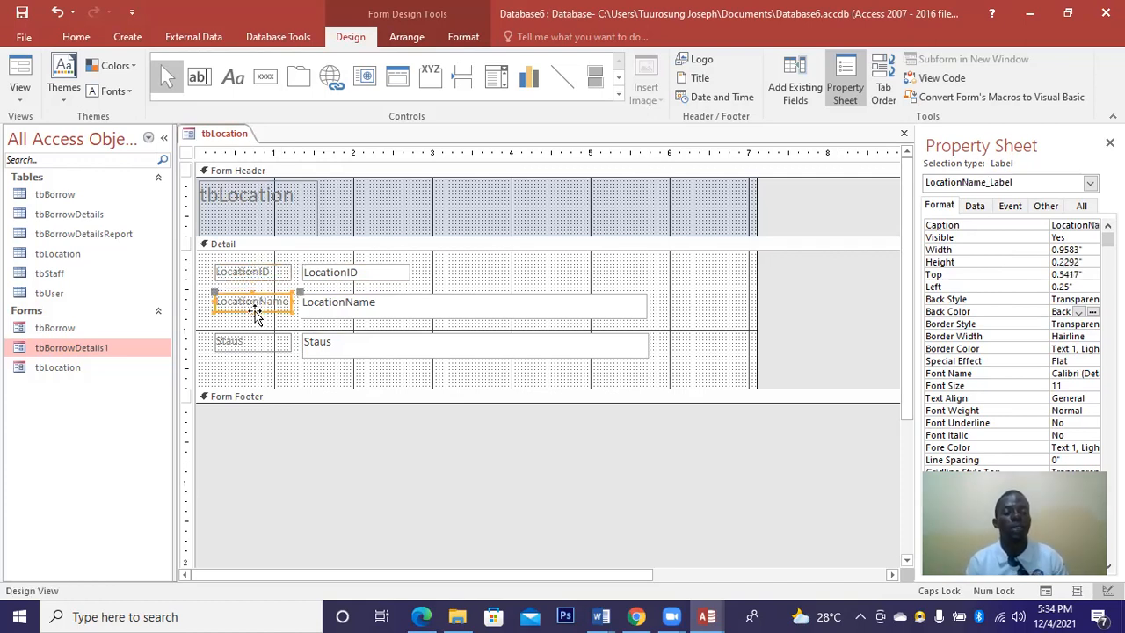
{"action": "left_click", "coordinate": [258, 340]}
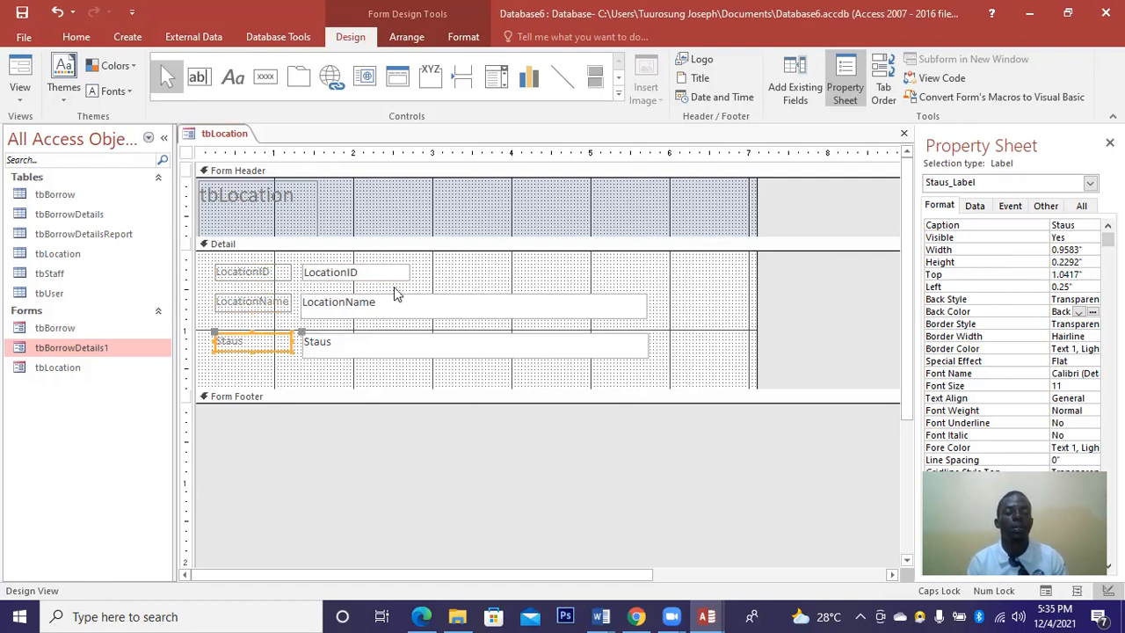
Widen the LocationID box to 2.2292" and heighten the Staus label to 0.2917".
{"action": "left_click_drag", "start_coordinate": [410, 270], "coordinate": [479, 272]}
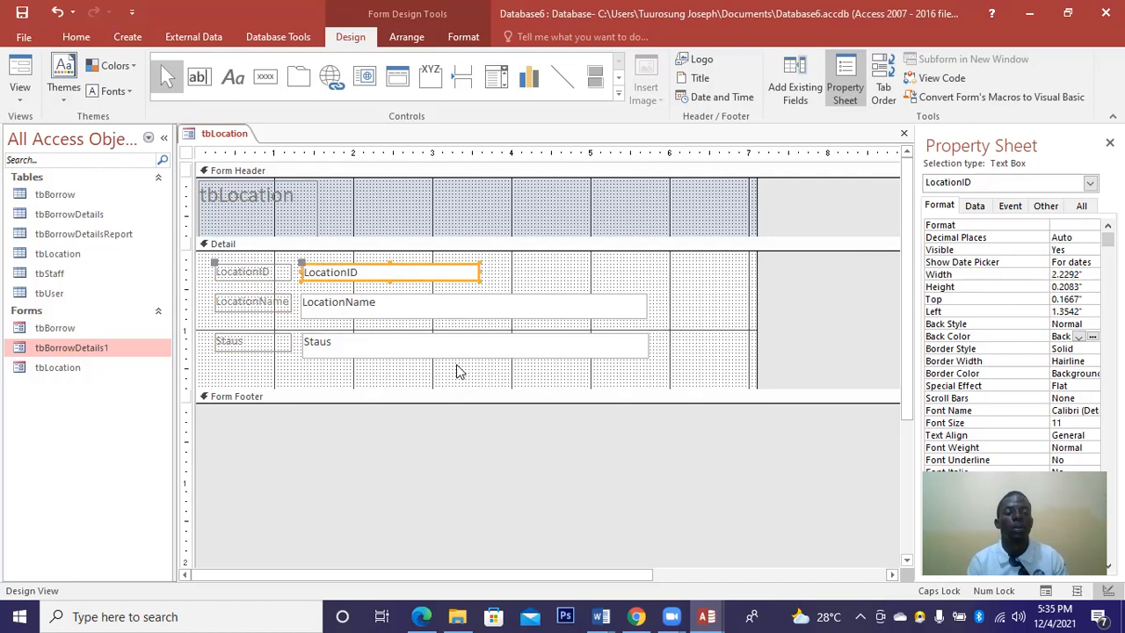
{"action": "left_click", "coordinate": [274, 342]}
{"action": "left_click_drag", "start_coordinate": [250, 355], "coordinate": [376, 378]}
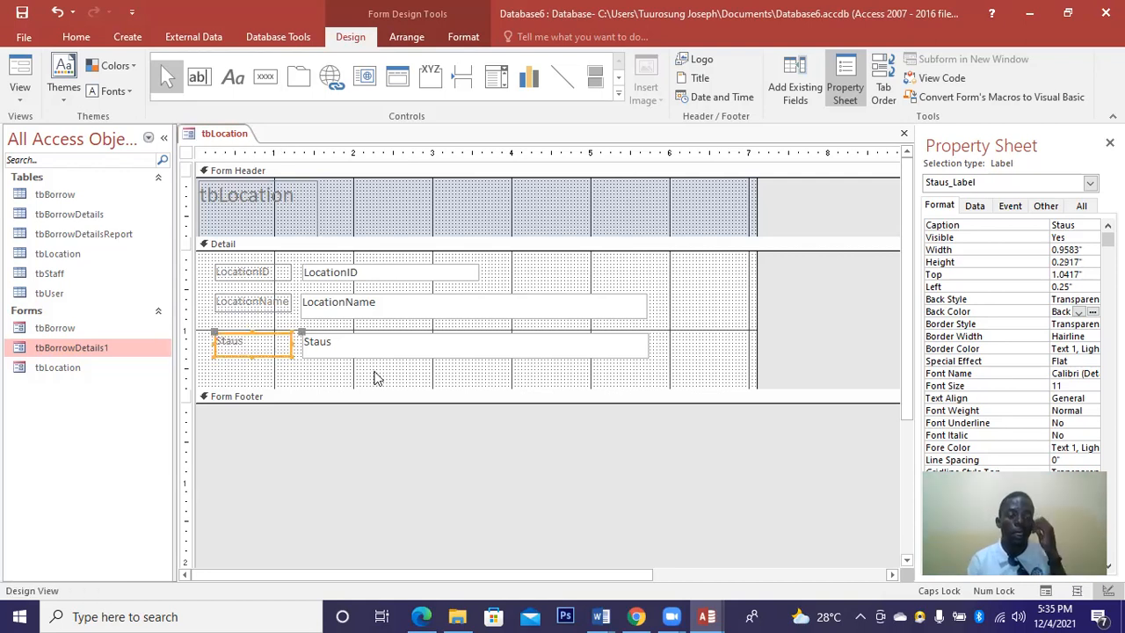
{"action": "left_click_drag", "start_coordinate": [663, 380], "coordinate": [209, 250]}
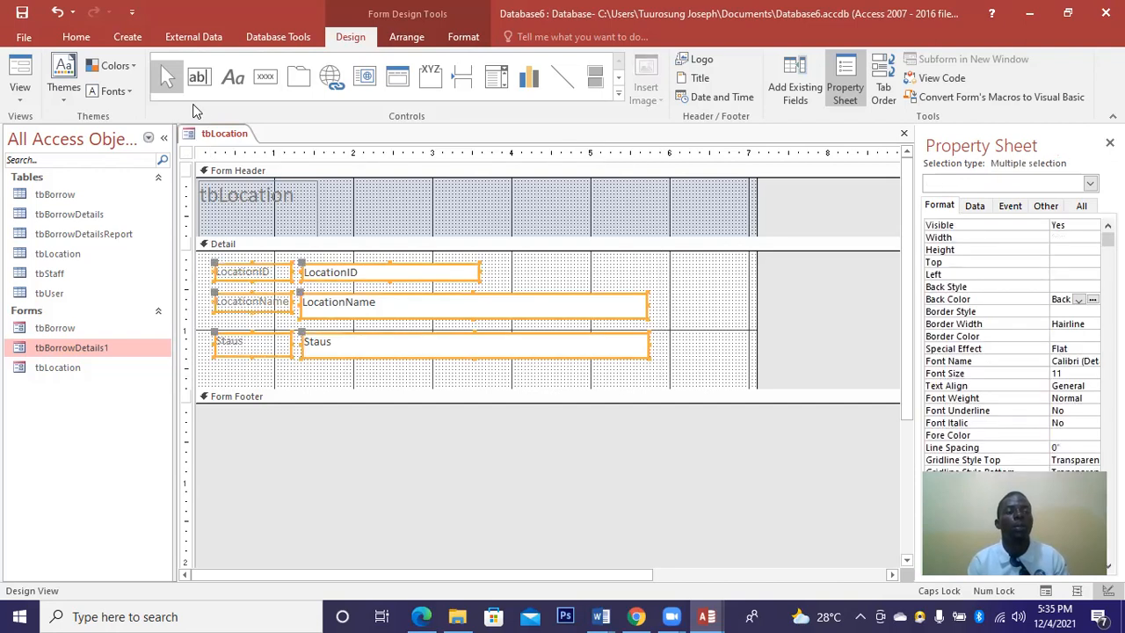
Format all six detail controls as bold purple Arial Black on an Accent background.
{"action": "left_click", "coordinate": [475, 35]}
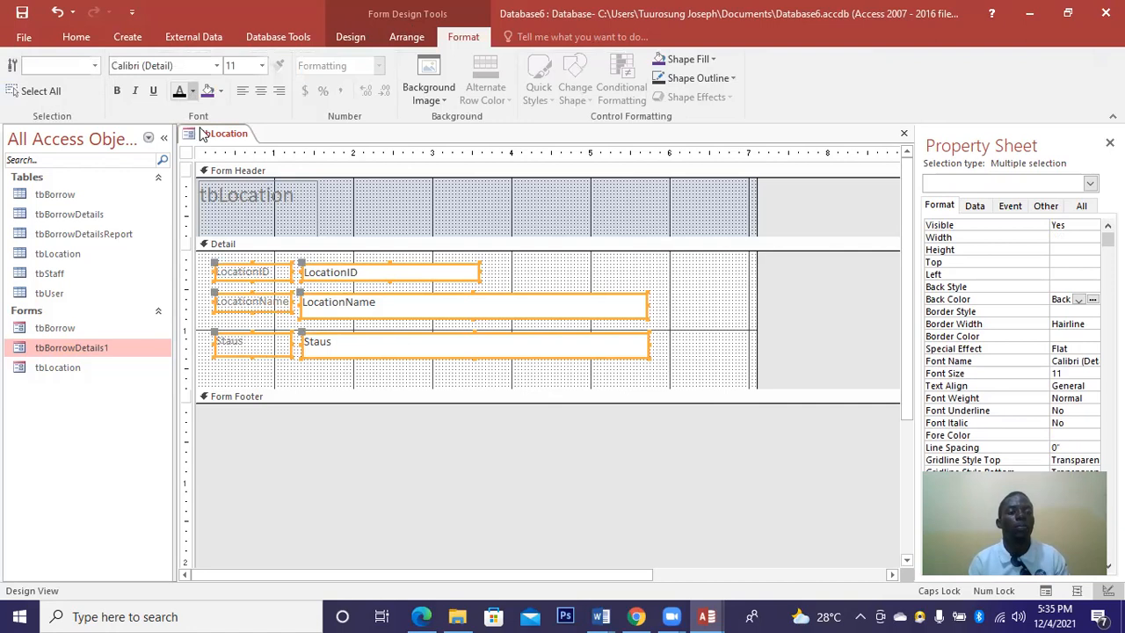
{"action": "left_click", "coordinate": [192, 92]}
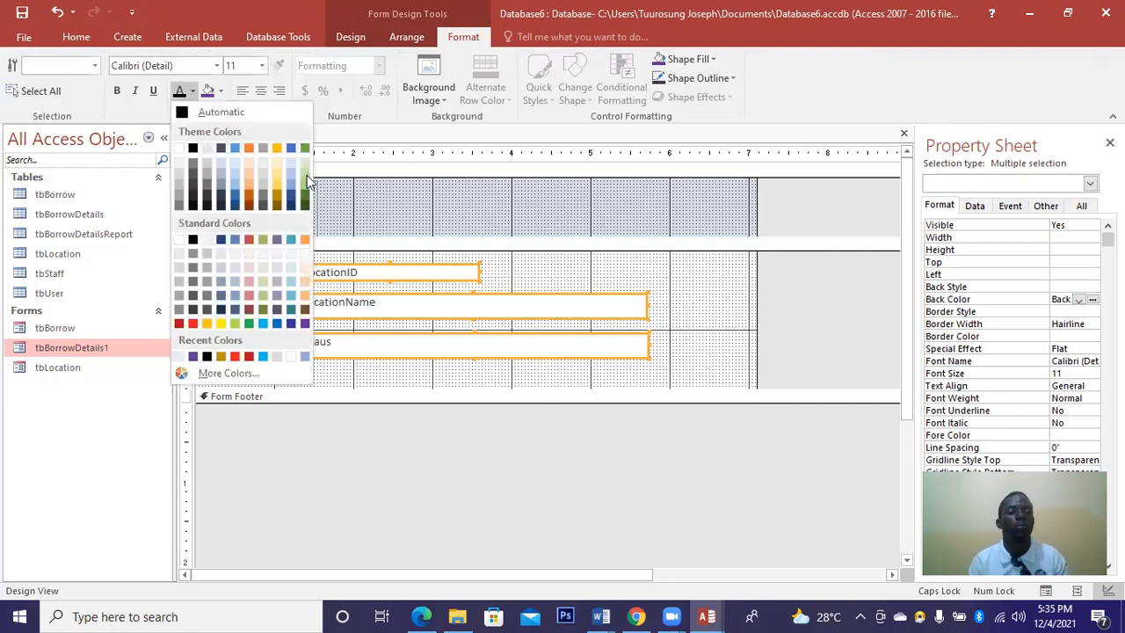
{"action": "left_click", "coordinate": [305, 324]}
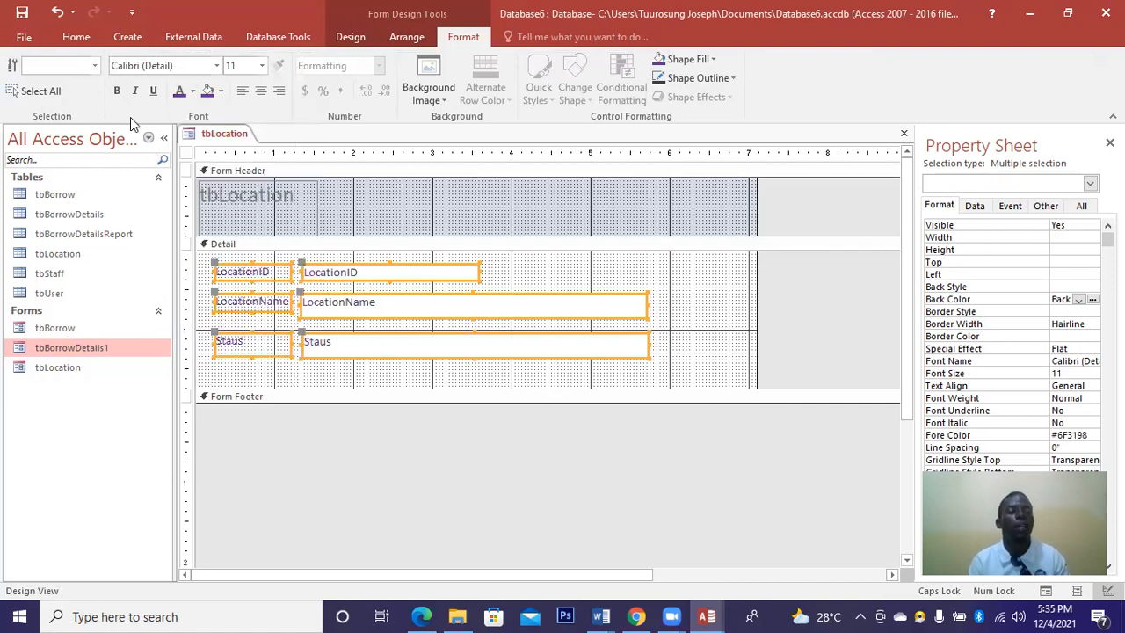
{"action": "left_click", "coordinate": [118, 94]}
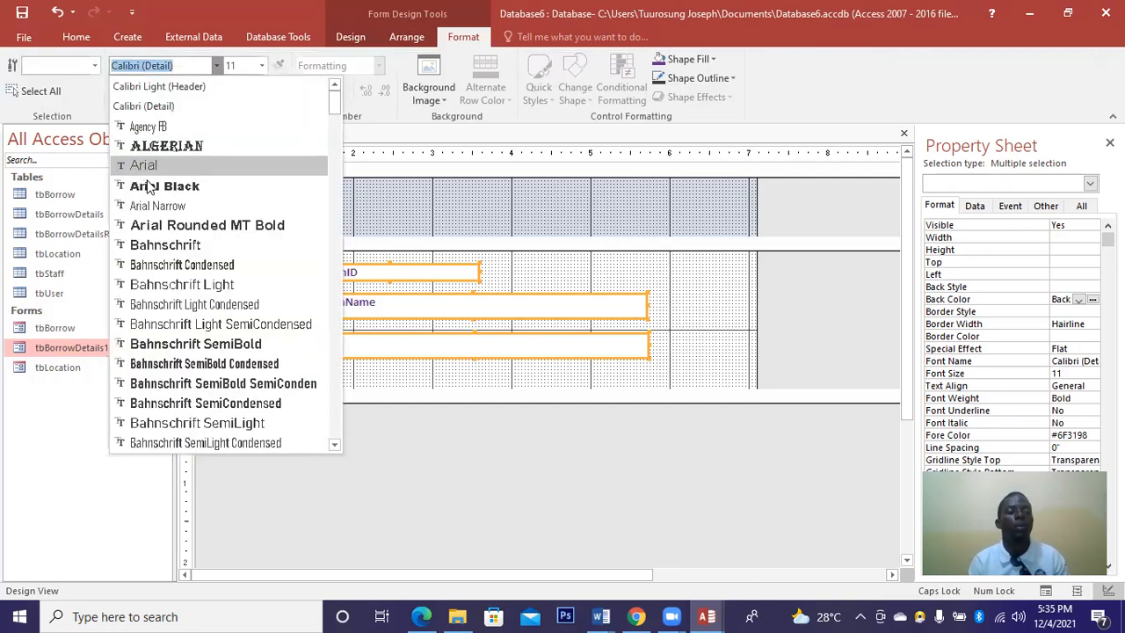
{"action": "key", "text": "Return"}
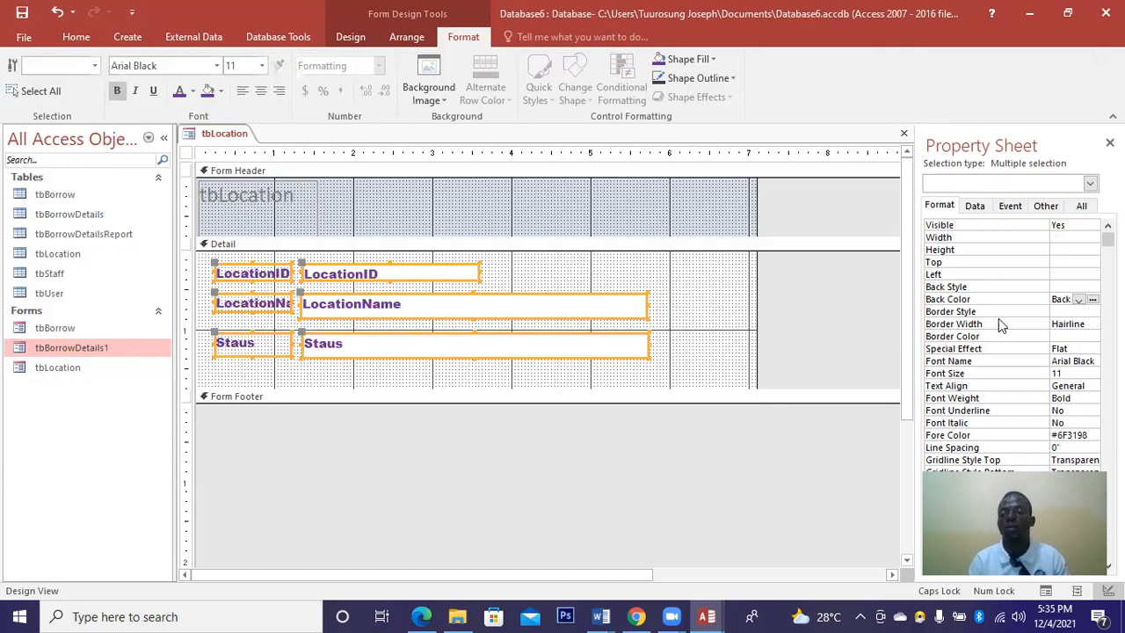
{"action": "left_click", "coordinate": [1092, 302]}
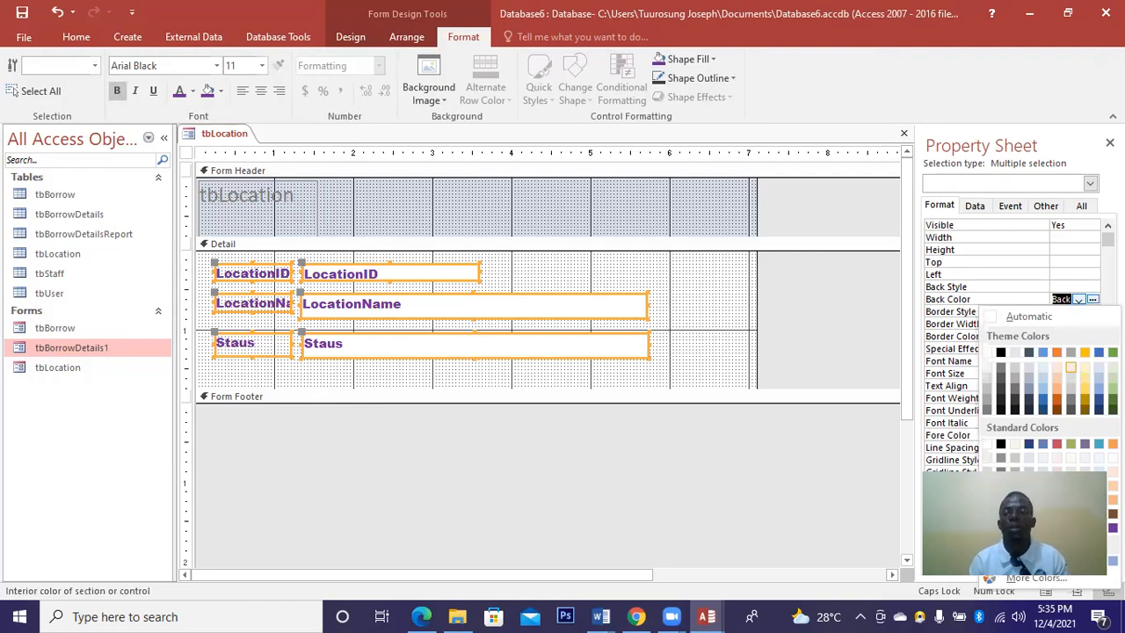
{"action": "left_click", "coordinate": [1070, 367]}
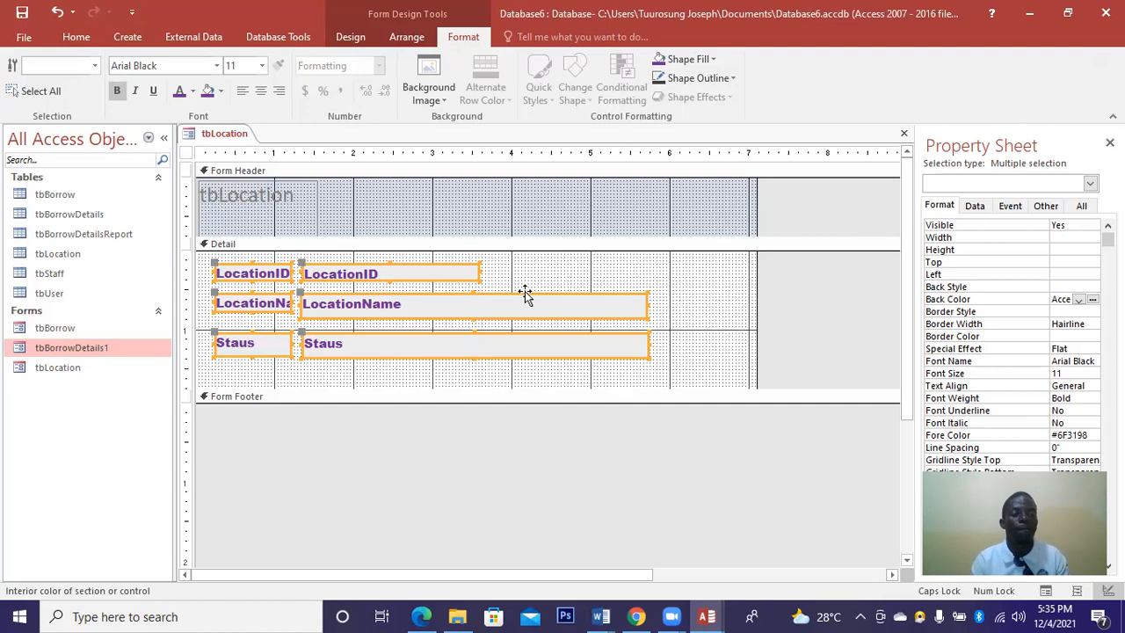
Change the header title text from tbLocation to BOOK LOCATION.
{"action": "left_click", "coordinate": [293, 196]}
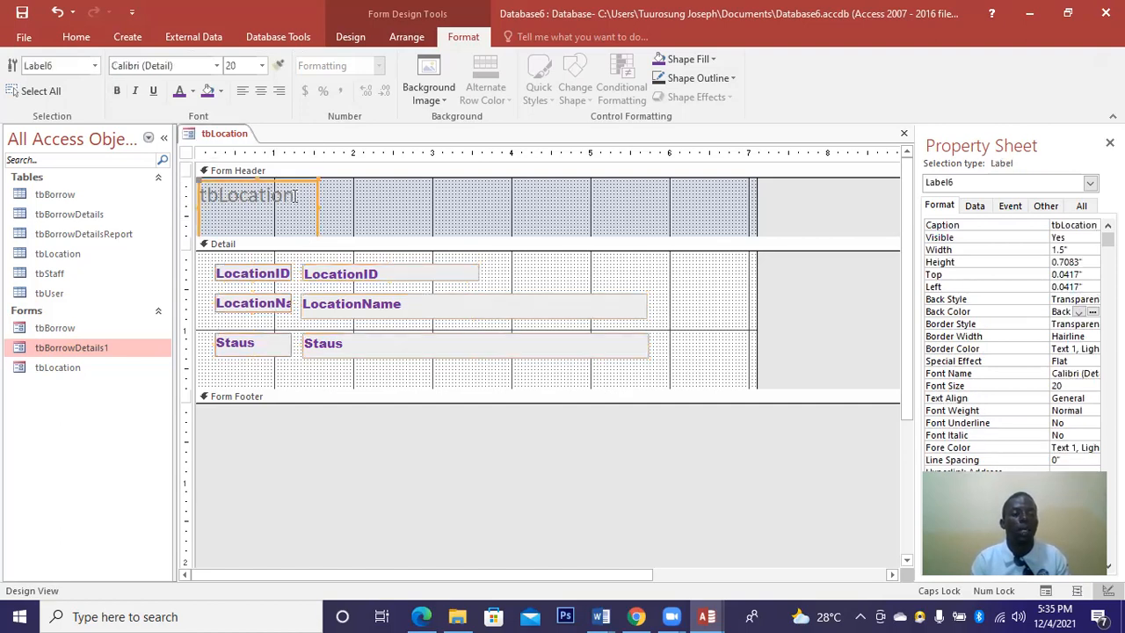
{"action": "left_click", "coordinate": [294, 195]}
{"action": "key", "text": "BackSpace"}
{"action": "key", "text": "BackSpace"}
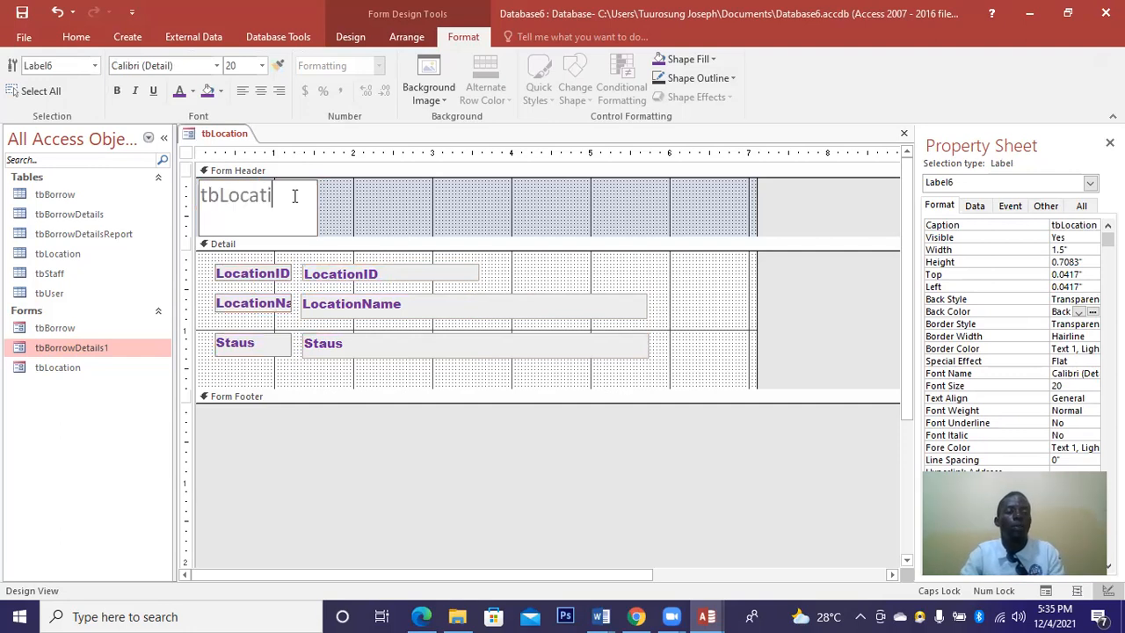
{"action": "key", "text": "BackSpace"}
{"action": "key", "text": "BackSpace"}
{"action": "key", "text": "BackSpace"}
{"action": "key", "text": "BackSpace"}
{"action": "key", "text": "BackSpace"}
{"action": "key", "text": "BackSpace"}
{"action": "key", "text": "BackSpace"}
{"action": "key", "text": "BackSpace"}
{"action": "type", "text": "BOOK LOCATION"}
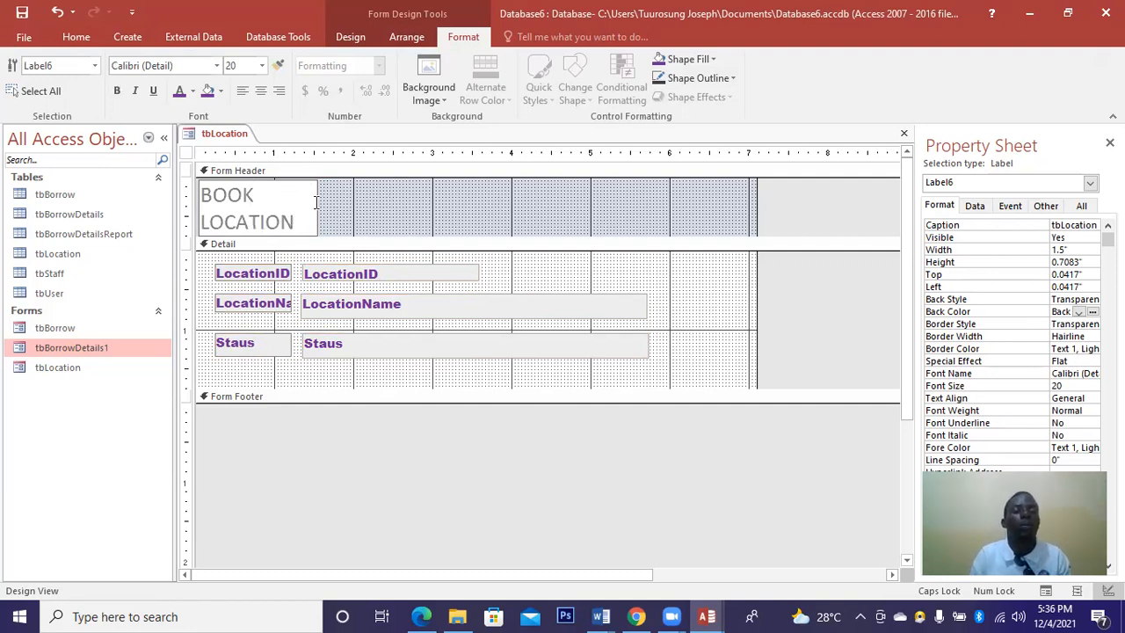
Resize the BOOK LOCATION label to span the header, 6.9167" wide and 0.875" tall.
{"action": "left_click_drag", "start_coordinate": [199, 191], "coordinate": [357, 179]}
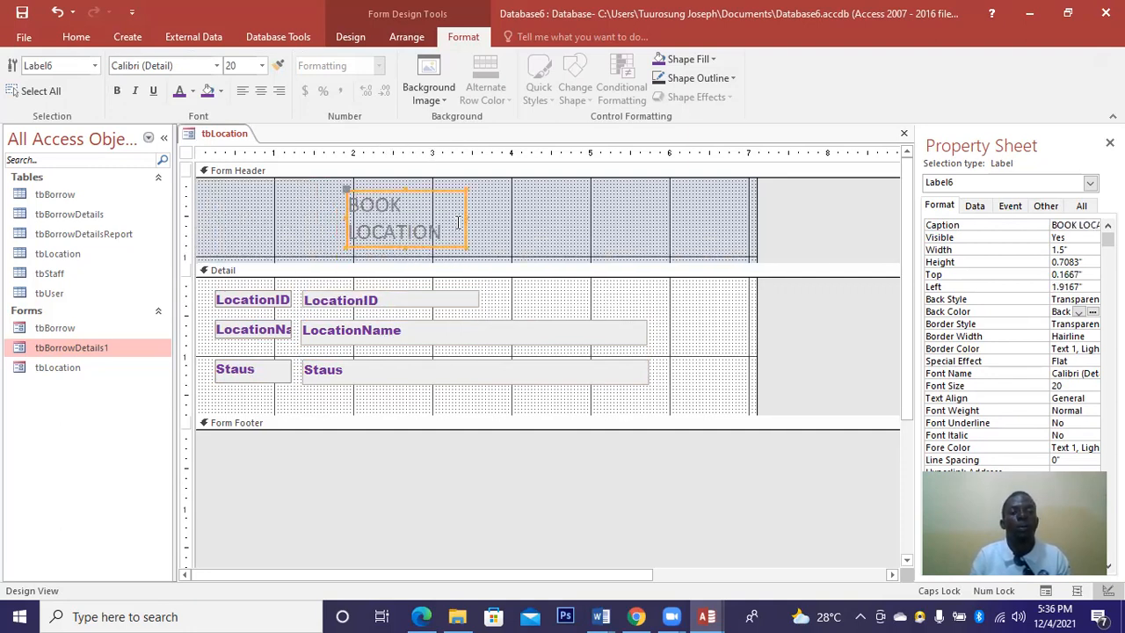
{"action": "left_click_drag", "start_coordinate": [464, 217], "coordinate": [747, 222]}
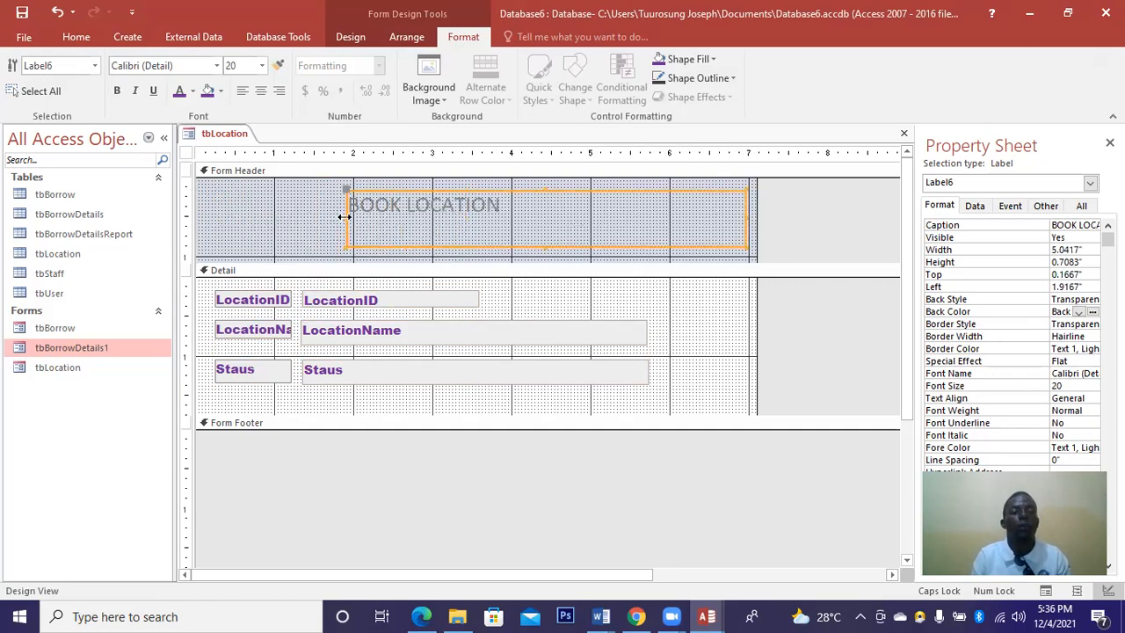
{"action": "left_click", "coordinate": [201, 216]}
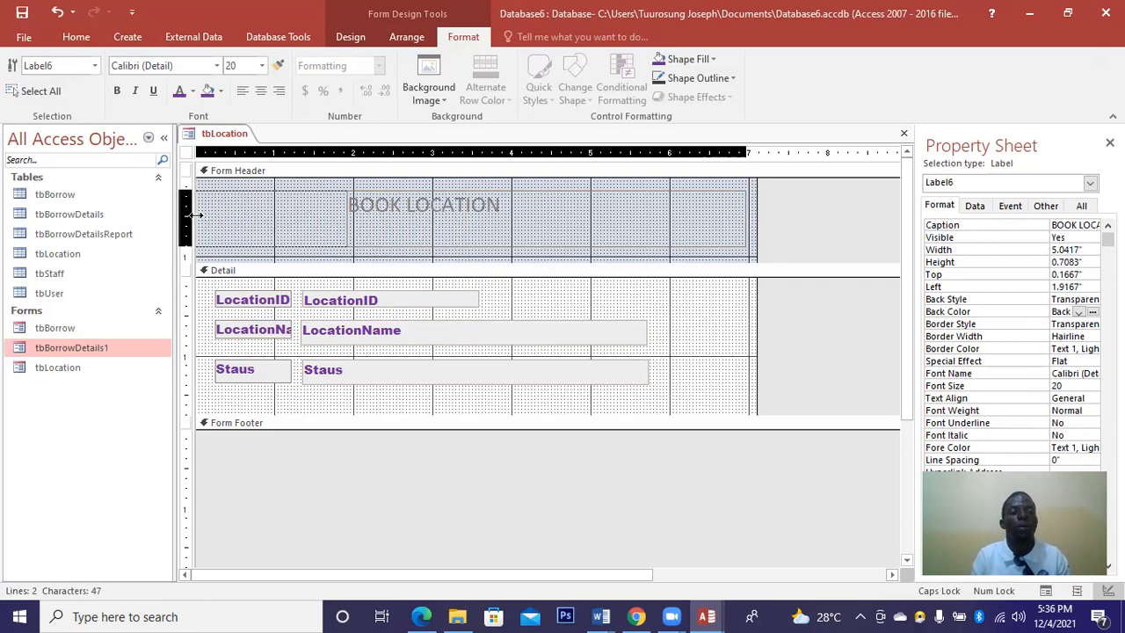
{"action": "left_click", "coordinate": [470, 182]}
{"action": "left_click_drag", "start_coordinate": [469, 249], "coordinate": [439, 251]}
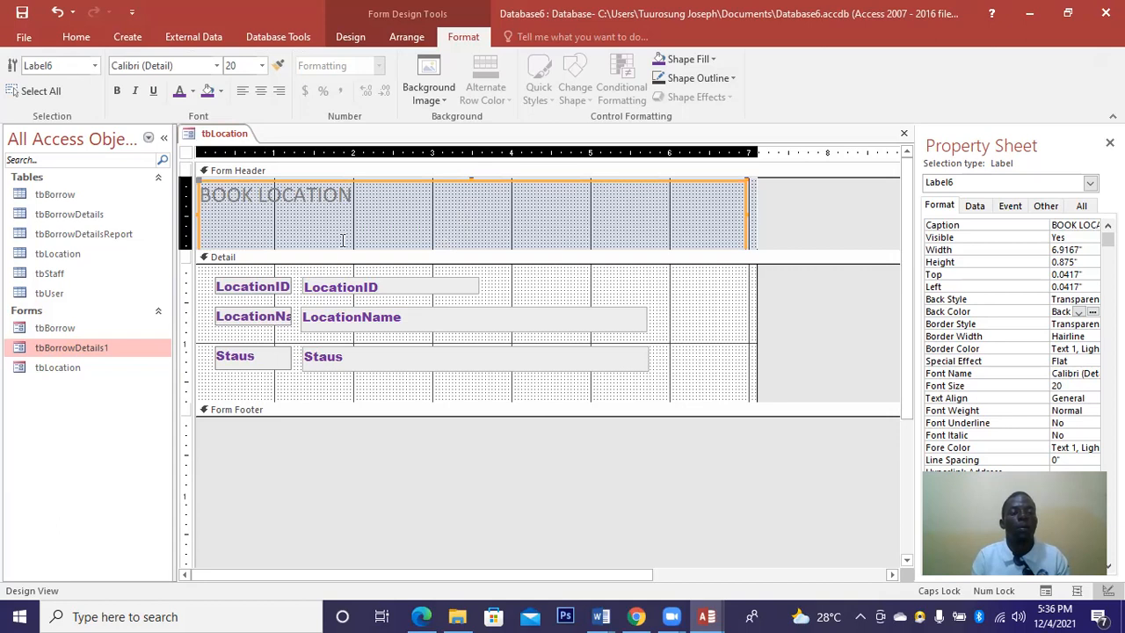
Centre the BOOK LOCATION title and make it bold orange.
{"action": "left_click_drag", "start_coordinate": [351, 195], "coordinate": [200, 190]}
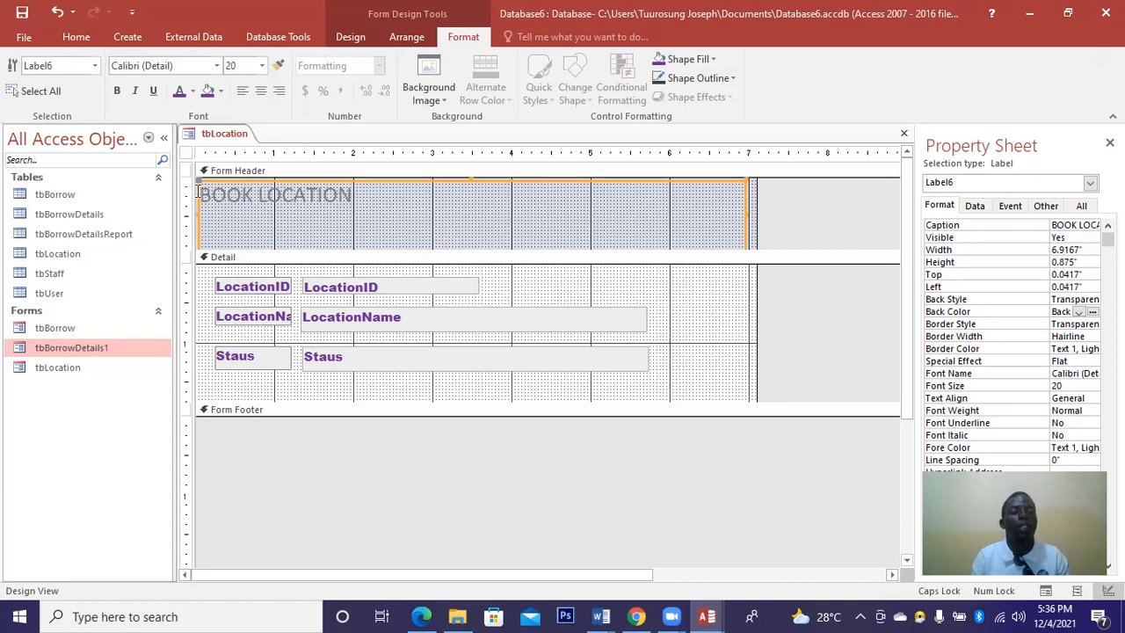
{"action": "left_click", "coordinate": [279, 92]}
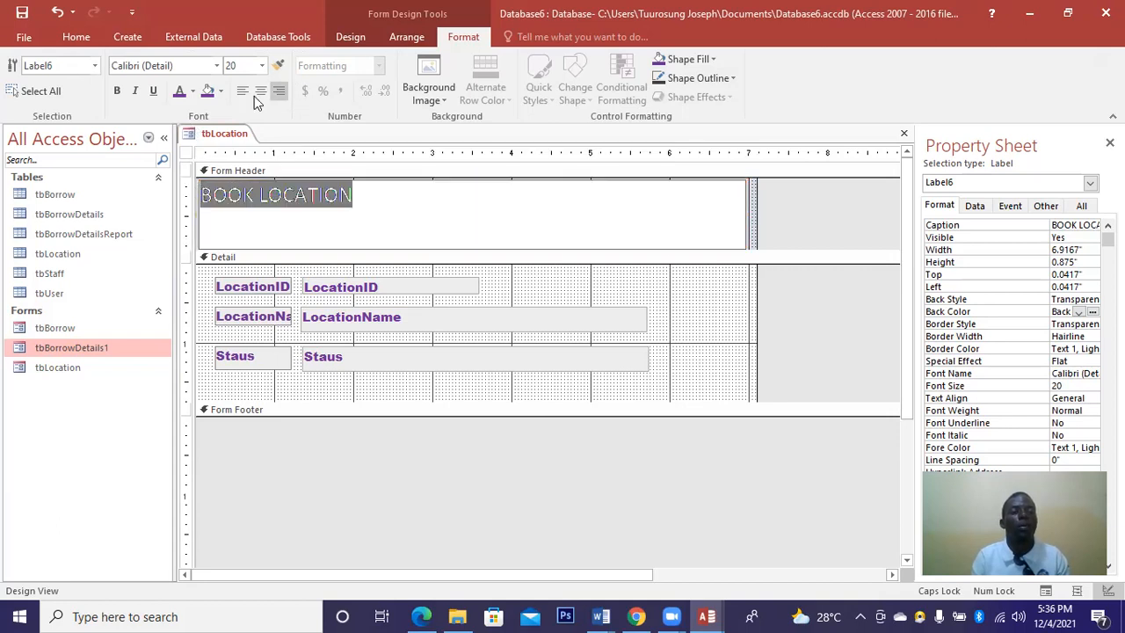
{"action": "left_click", "coordinate": [261, 91]}
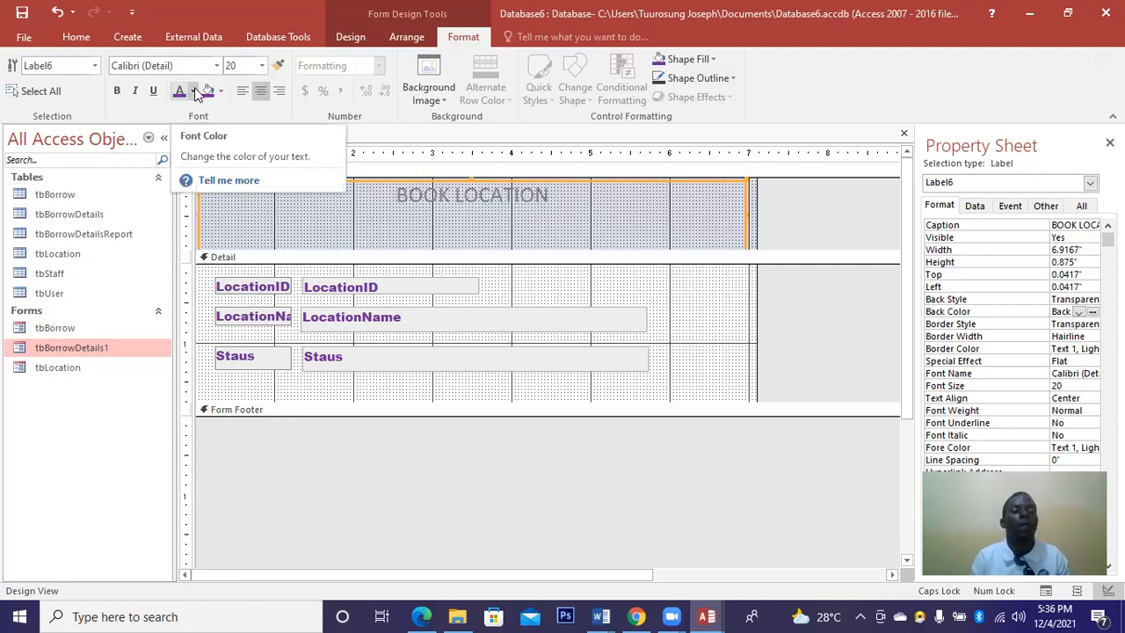
{"action": "left_click", "coordinate": [194, 91]}
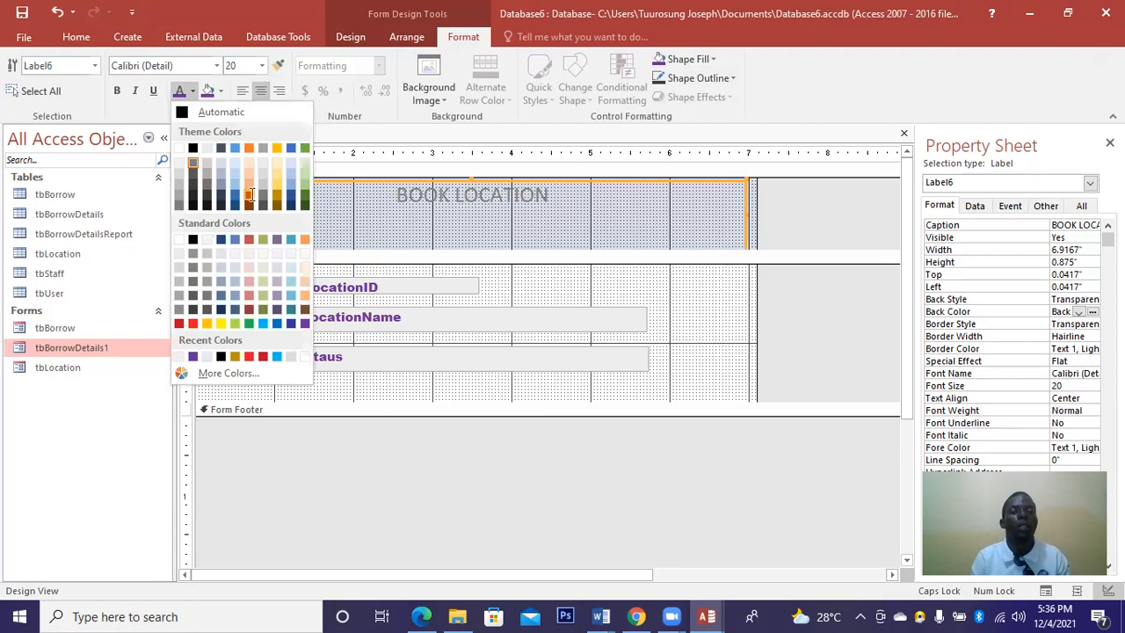
{"action": "left_click", "coordinate": [251, 195]}
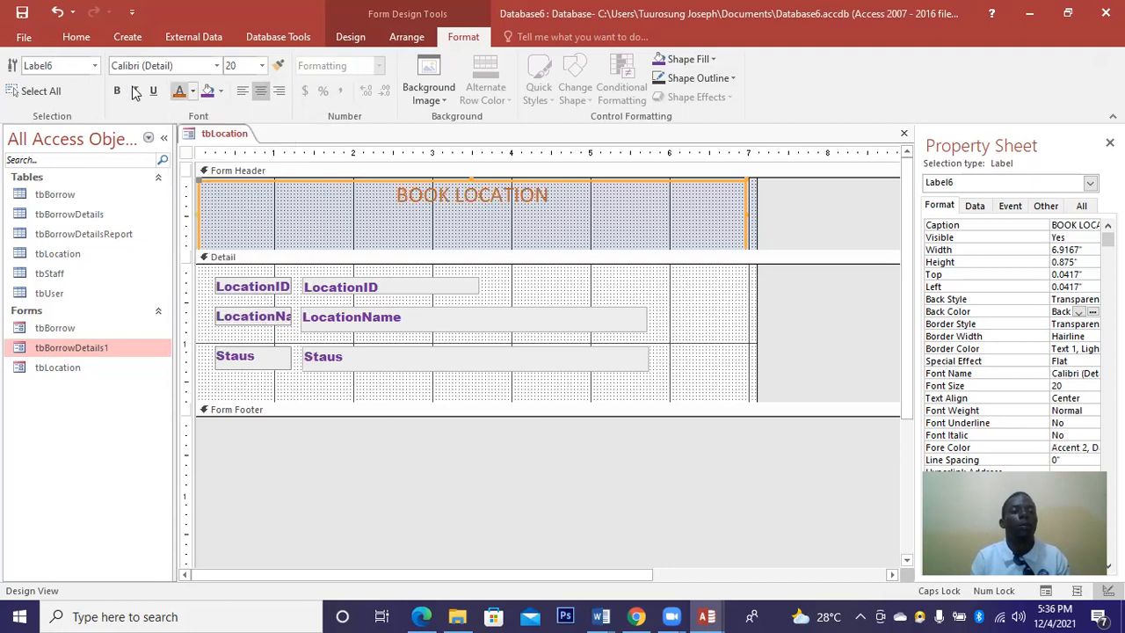
{"action": "key", "text": "ctrl+b"}
Set the BOOK LOCATION title font to Arial Black at size 26.
{"action": "left_click", "coordinate": [217, 67]}
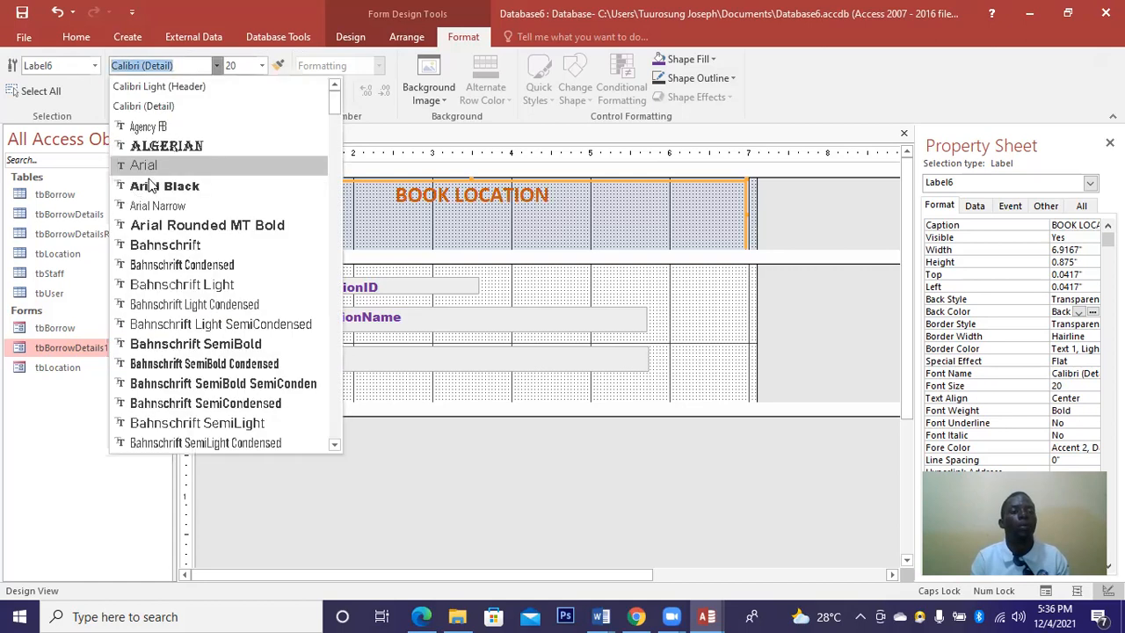
{"action": "left_click", "coordinate": [158, 186]}
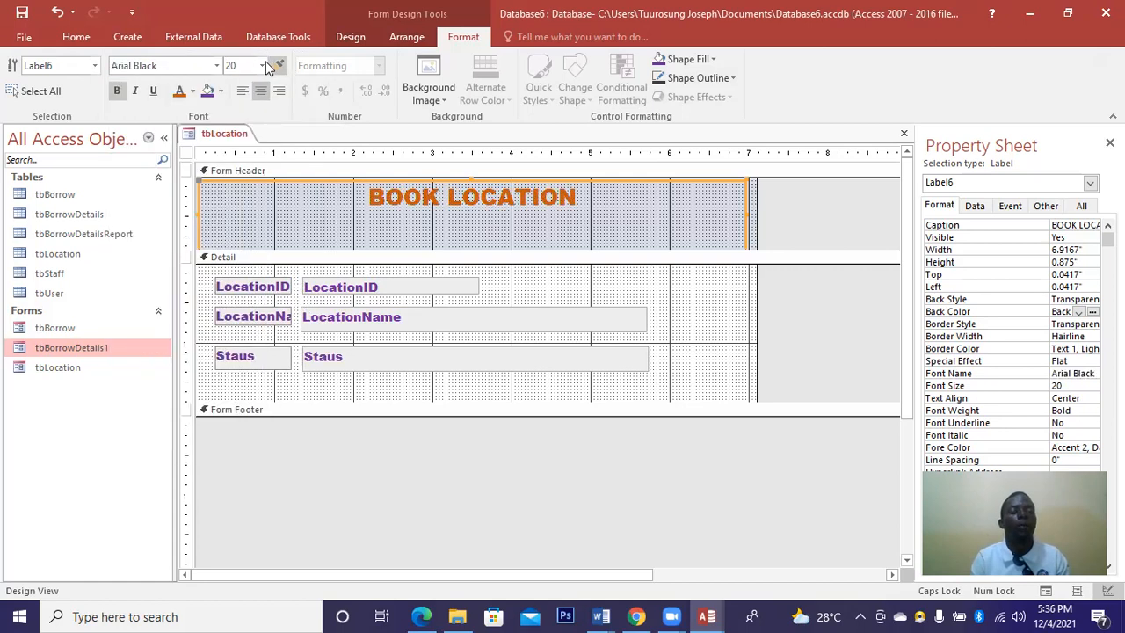
{"action": "left_click", "coordinate": [263, 66]}
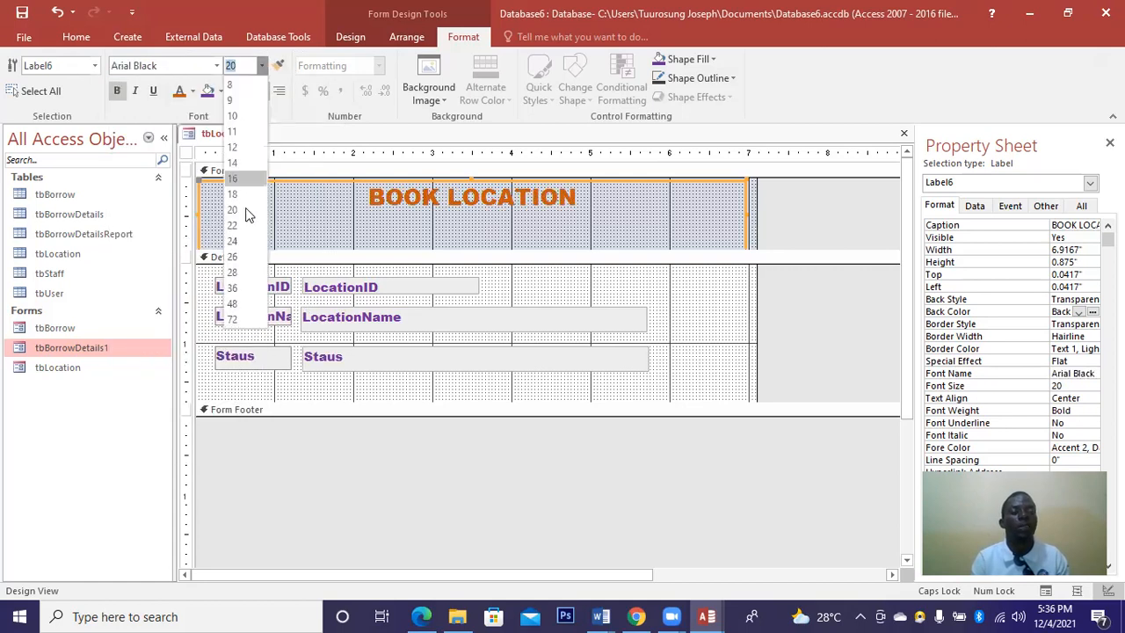
{"action": "left_click", "coordinate": [232, 257]}
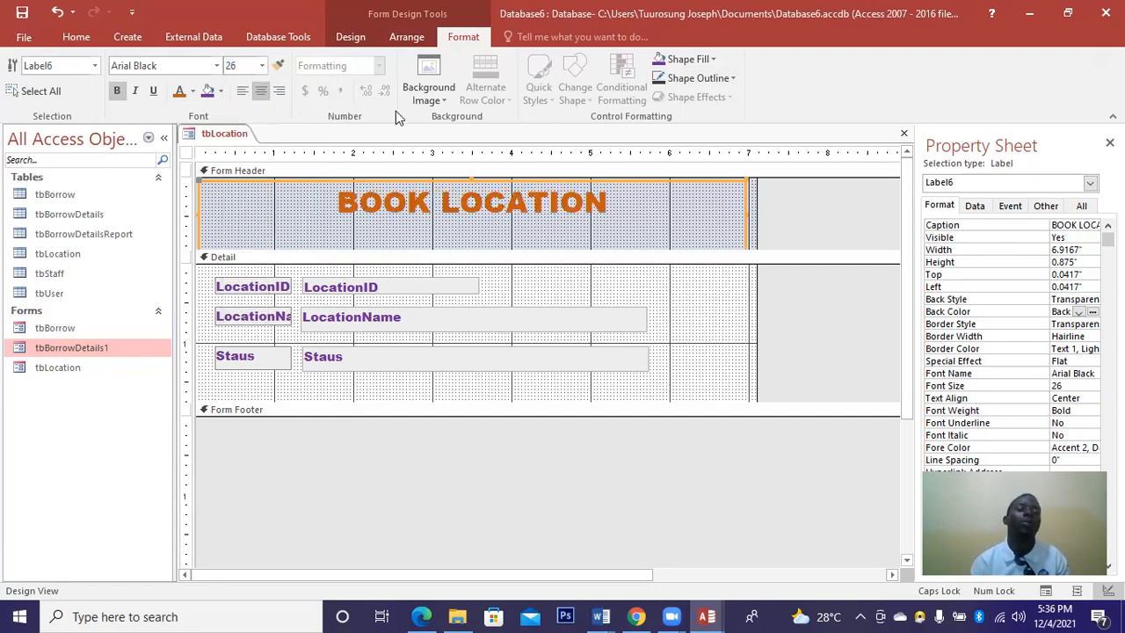
{"action": "left_click", "coordinate": [1089, 336]}
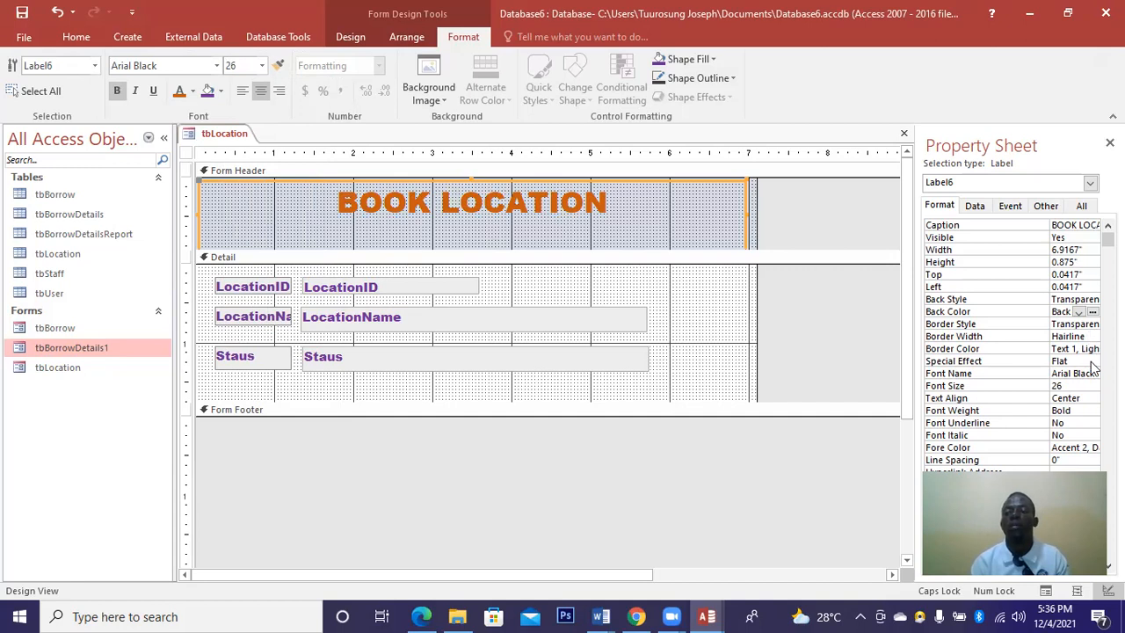
{"action": "left_click", "coordinate": [1092, 337]}
Give the title label a 3 pt border and a yellow background.
{"action": "left_click", "coordinate": [1065, 383]}
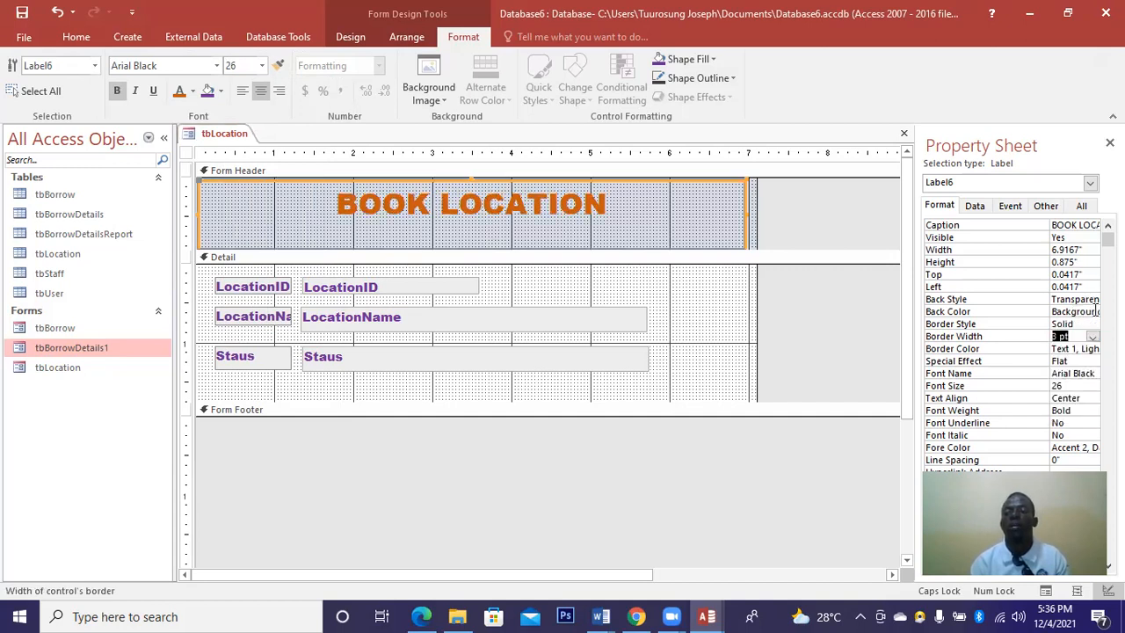
{"action": "left_click", "coordinate": [1071, 311]}
{"action": "left_click", "coordinate": [1092, 311]}
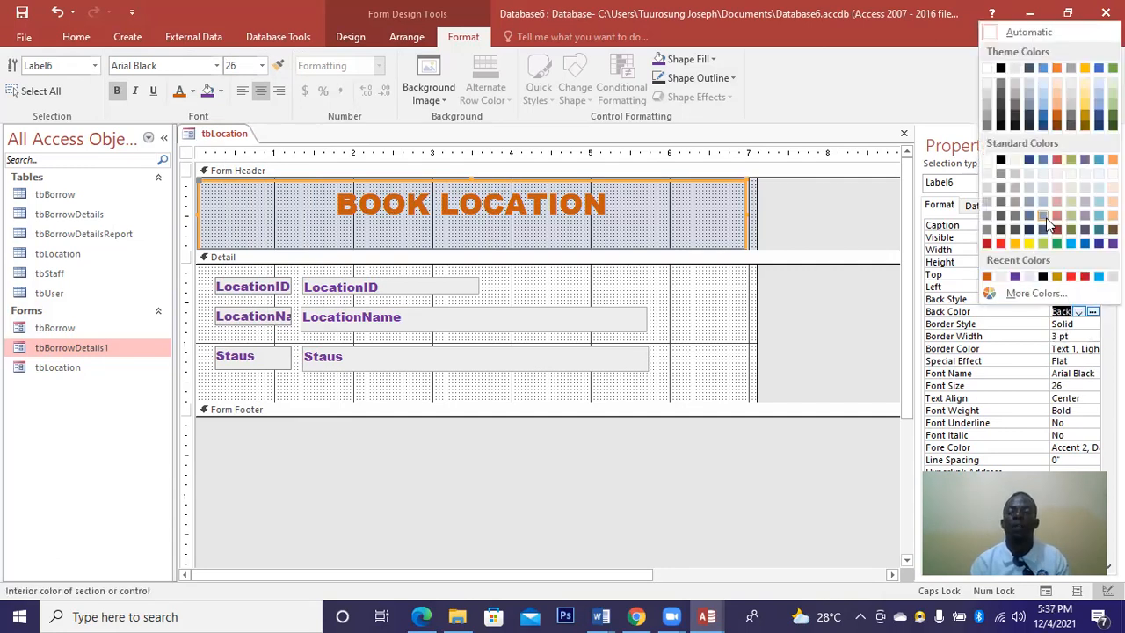
{"action": "left_click", "coordinate": [1086, 244]}
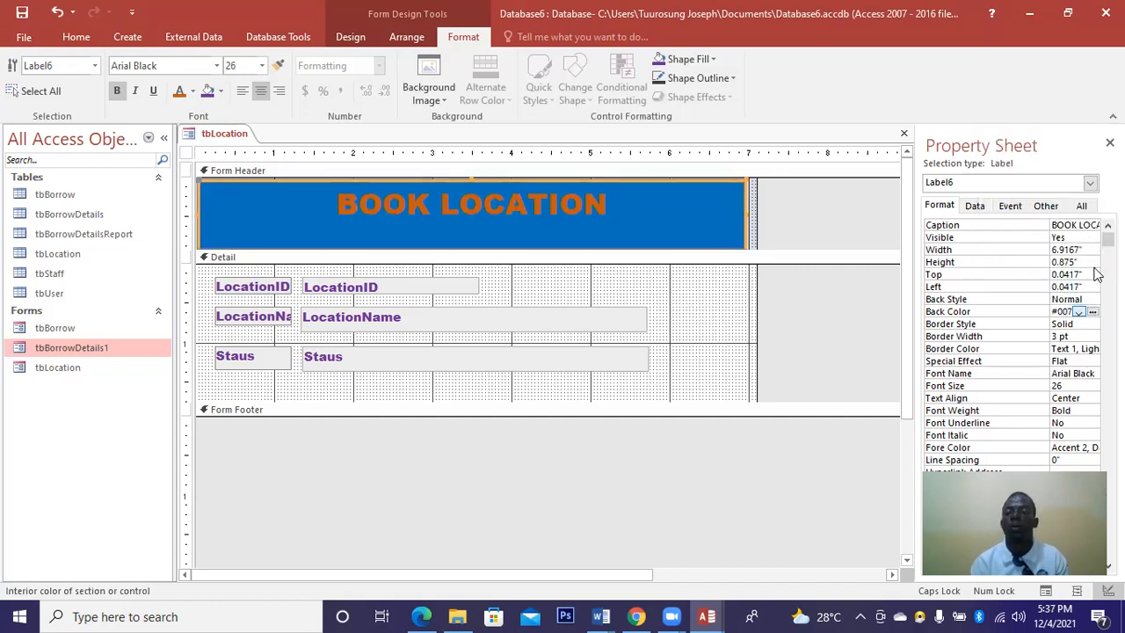
{"action": "left_click", "coordinate": [1078, 312]}
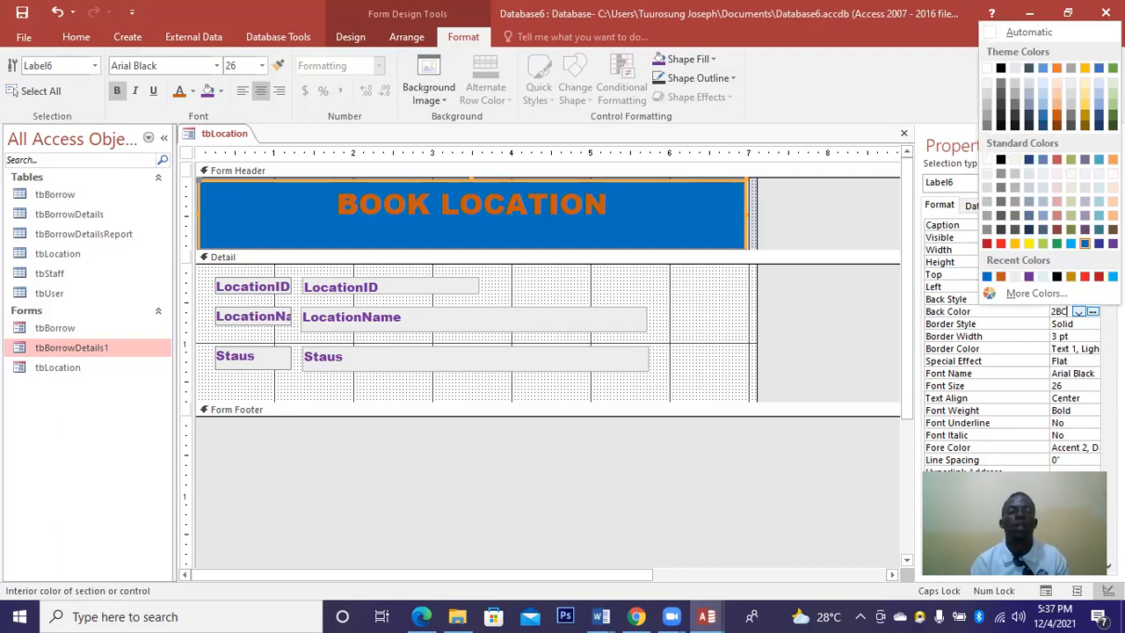
{"action": "left_click", "coordinate": [1112, 244]}
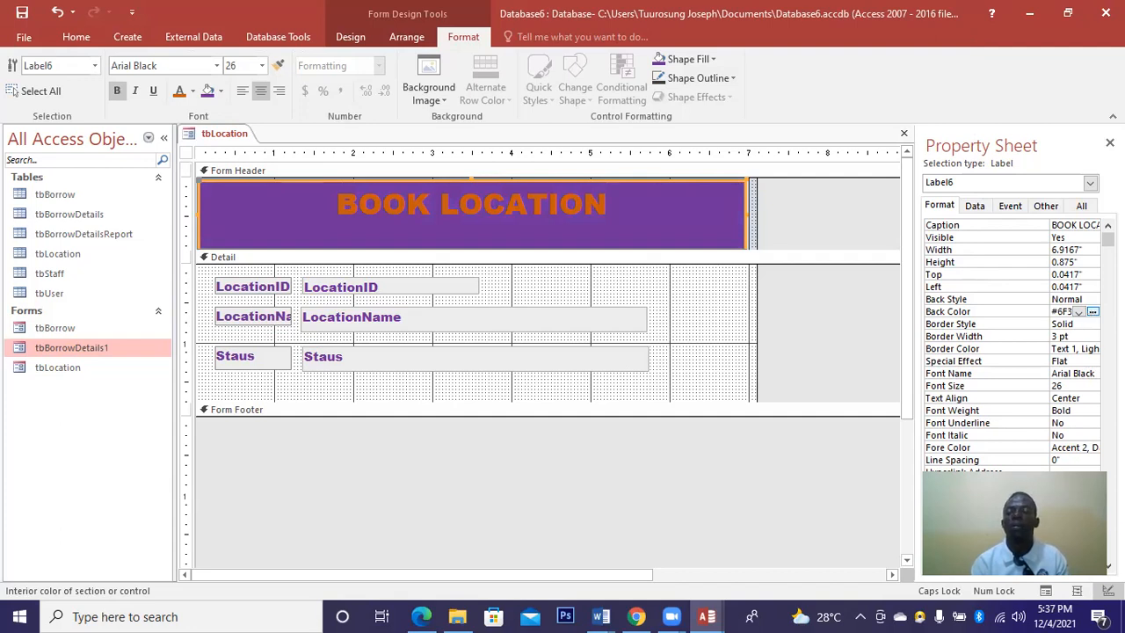
{"action": "left_click", "coordinate": [1078, 312]}
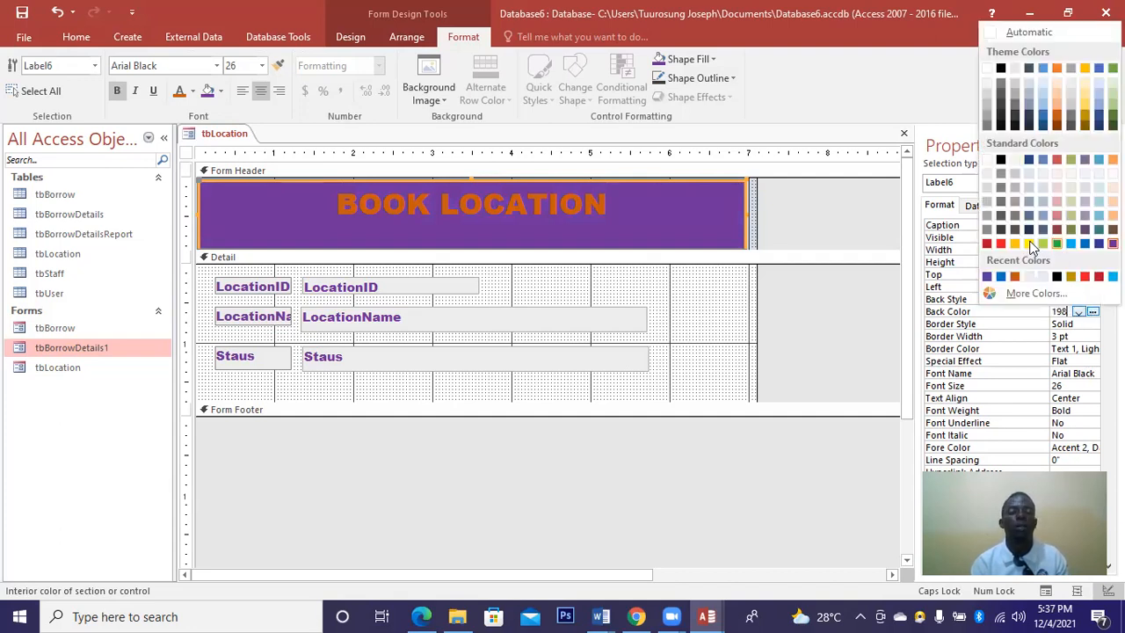
{"action": "left_click", "coordinate": [1029, 243]}
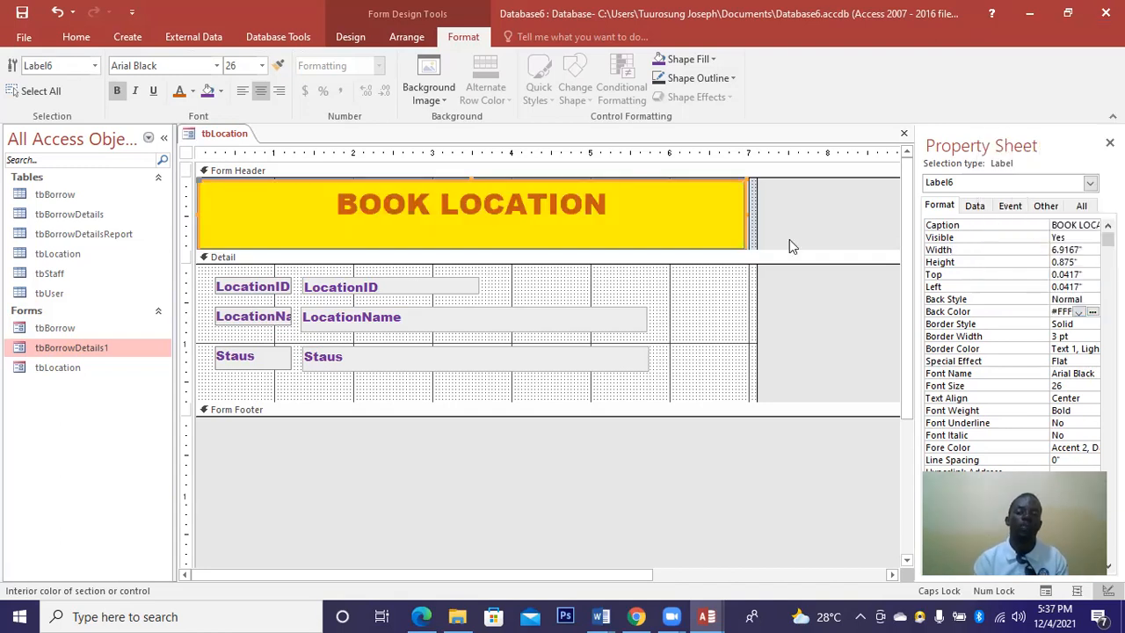
Set the Detail section's Special Effect to Raised.
{"action": "left_click", "coordinate": [718, 301]}
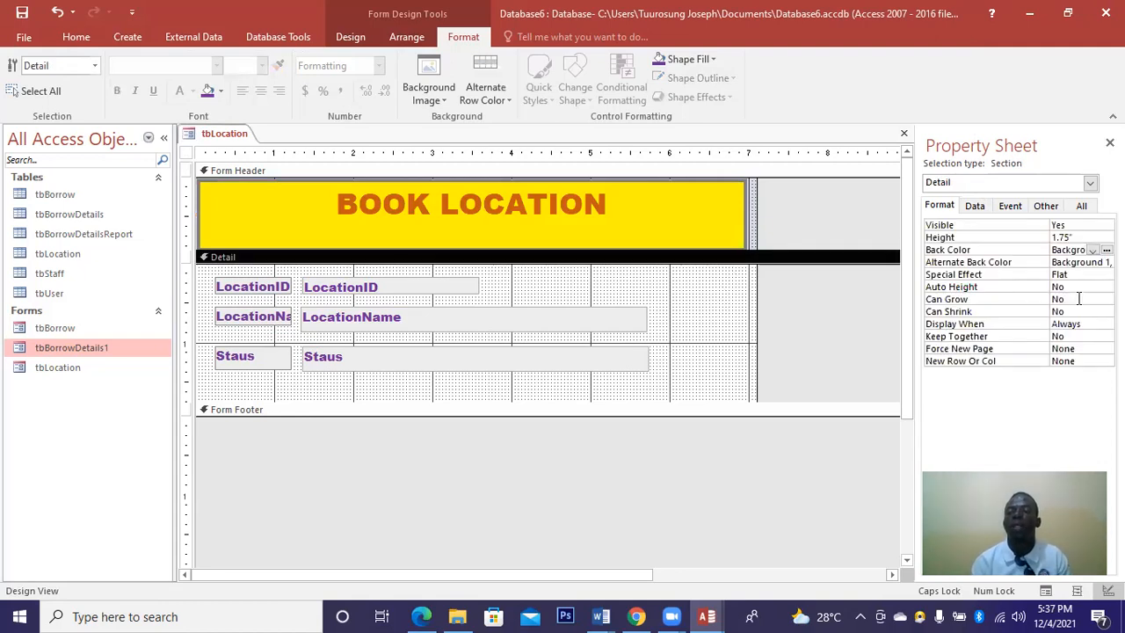
{"action": "left_click", "coordinate": [1093, 275]}
{"action": "left_click", "coordinate": [1106, 275]}
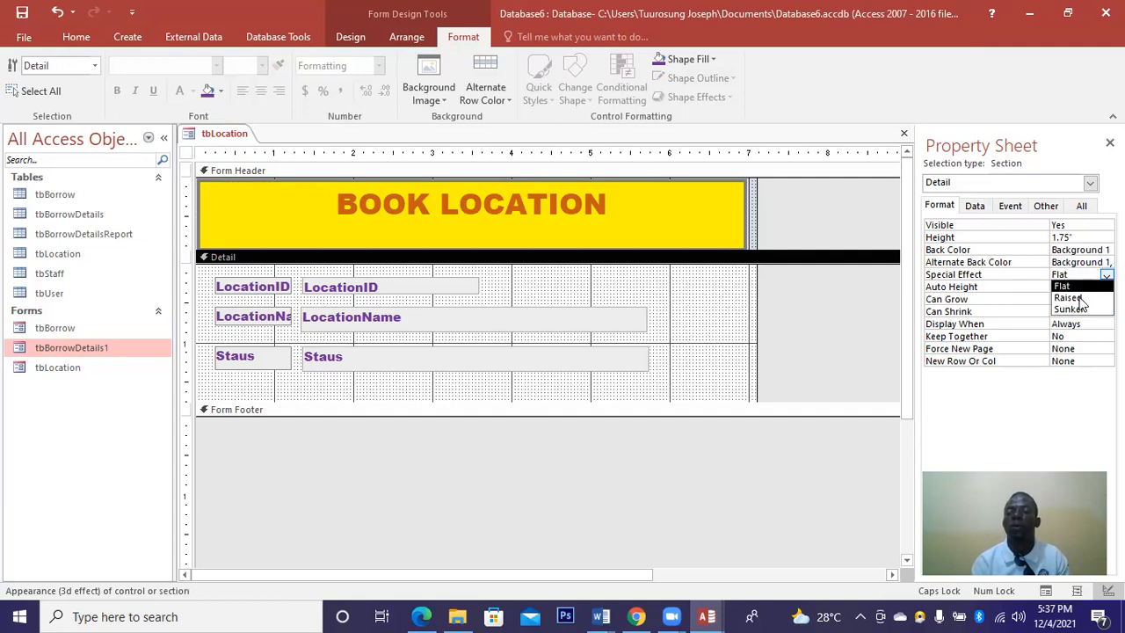
{"action": "left_click", "coordinate": [1080, 299]}
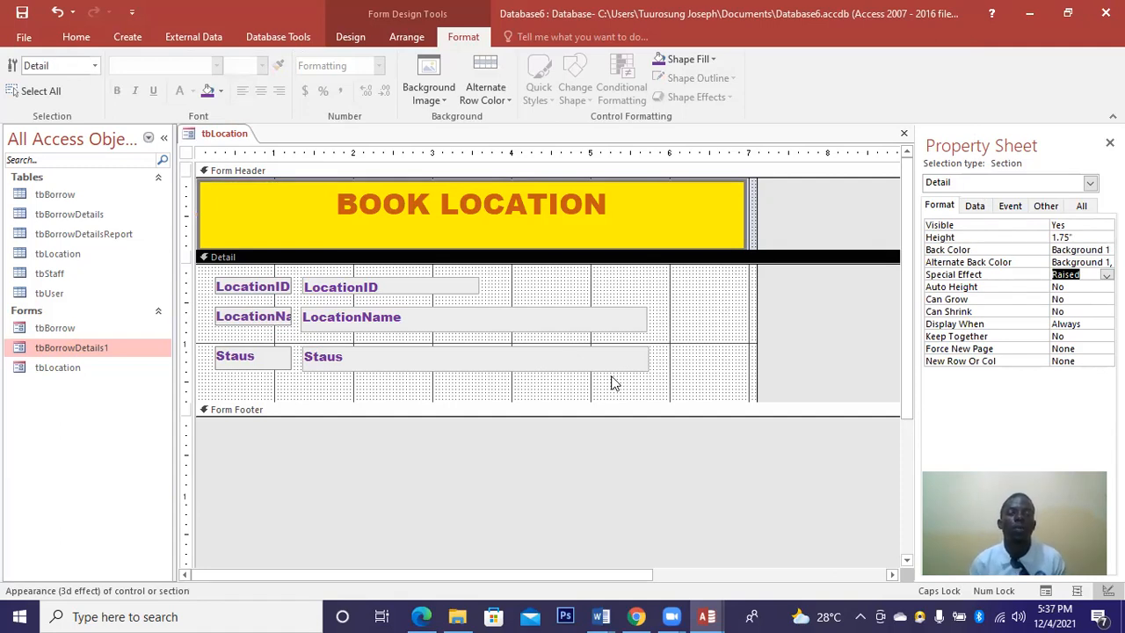
Draw a command button in the header and assign it the Find Record action.
{"action": "left_click", "coordinate": [352, 36]}
{"action": "left_click", "coordinate": [265, 78]}
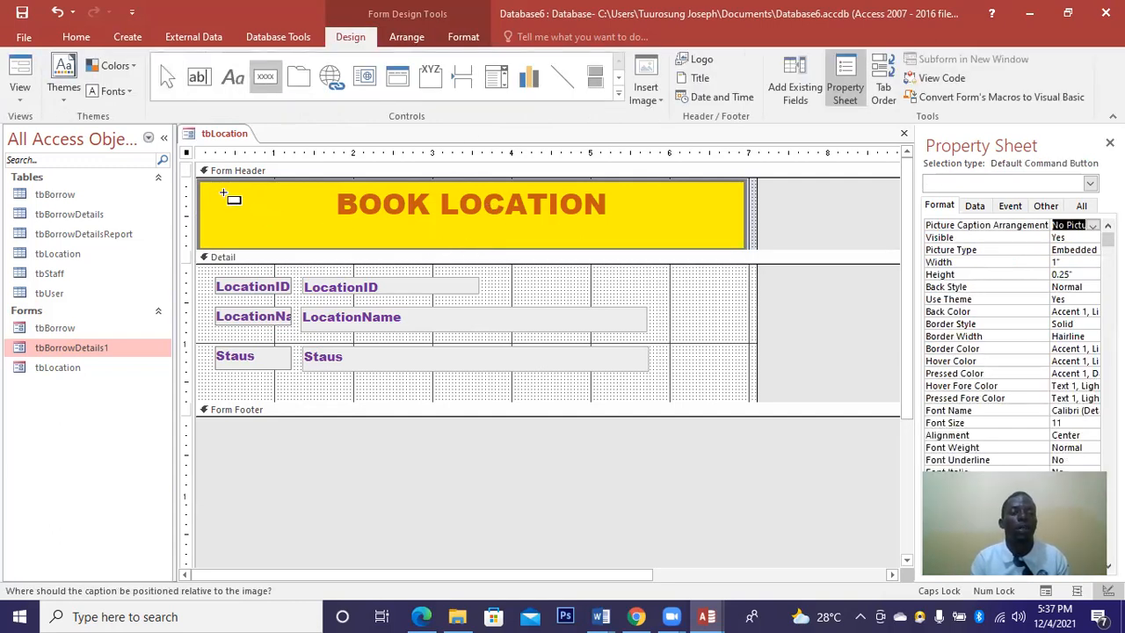
{"action": "left_click_drag", "start_coordinate": [226, 194], "coordinate": [300, 218]}
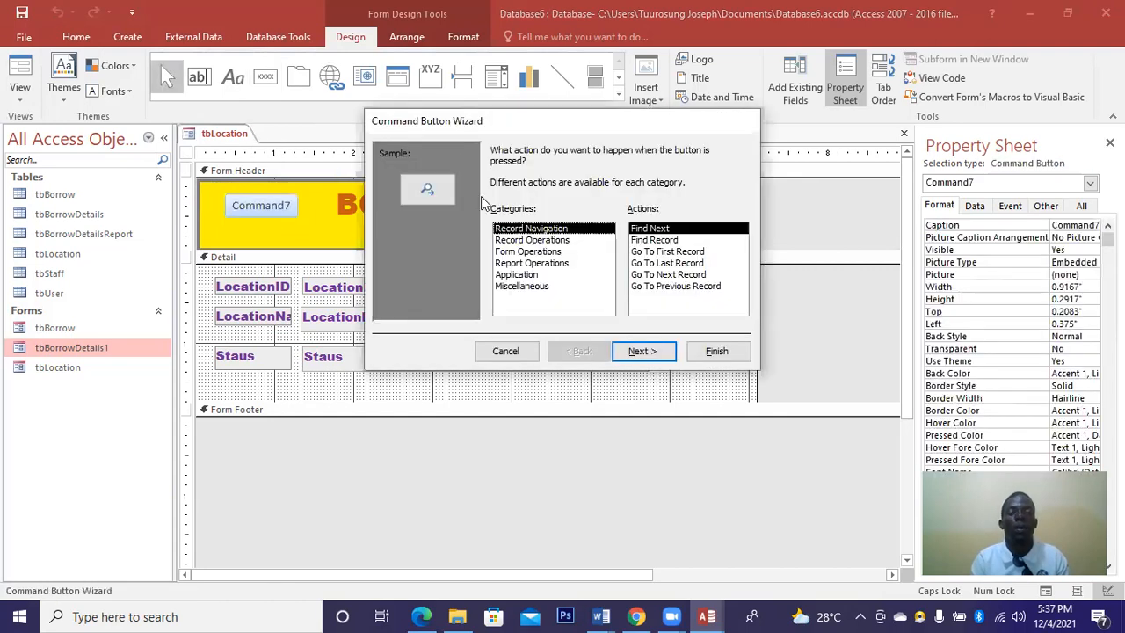
{"action": "left_click", "coordinate": [642, 239]}
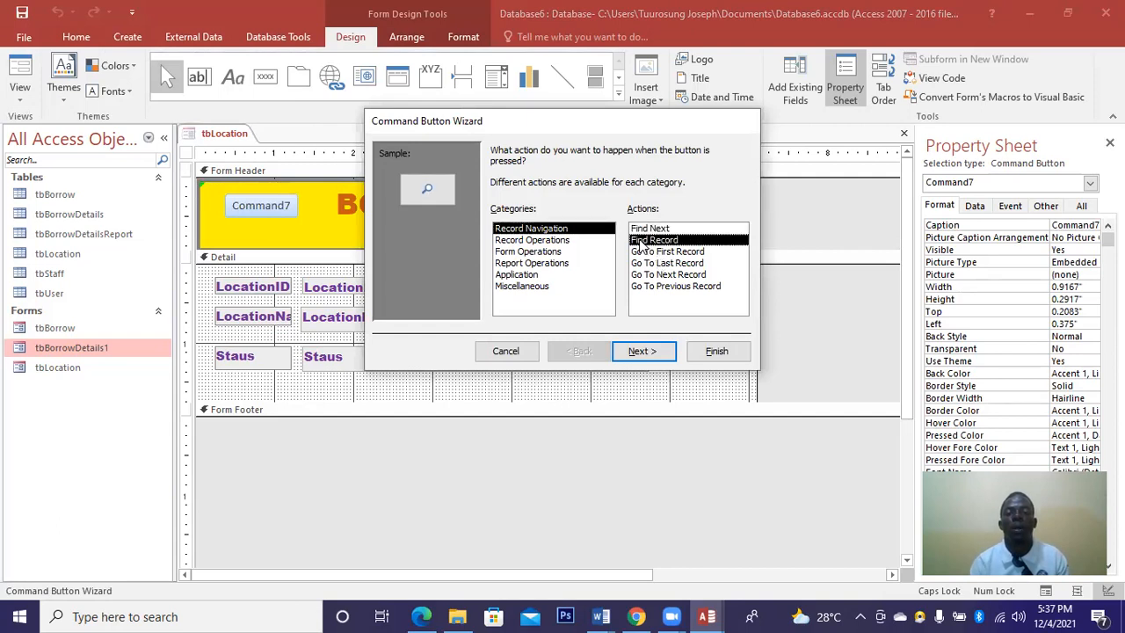
{"action": "left_click", "coordinate": [561, 241]}
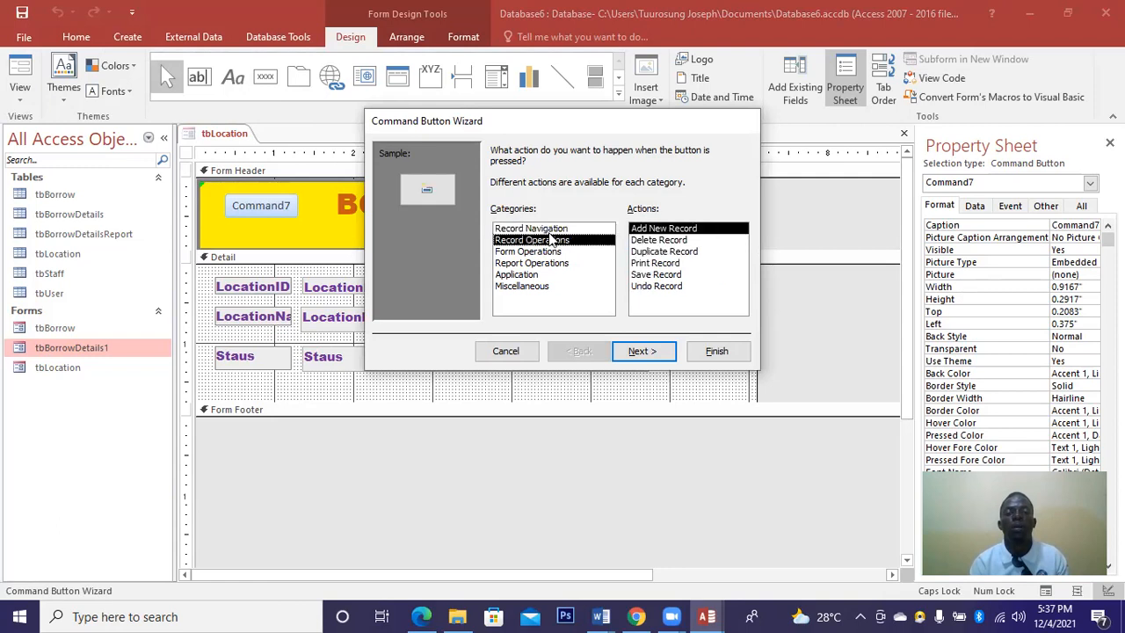
{"action": "left_click", "coordinate": [545, 229]}
{"action": "left_click", "coordinate": [650, 241]}
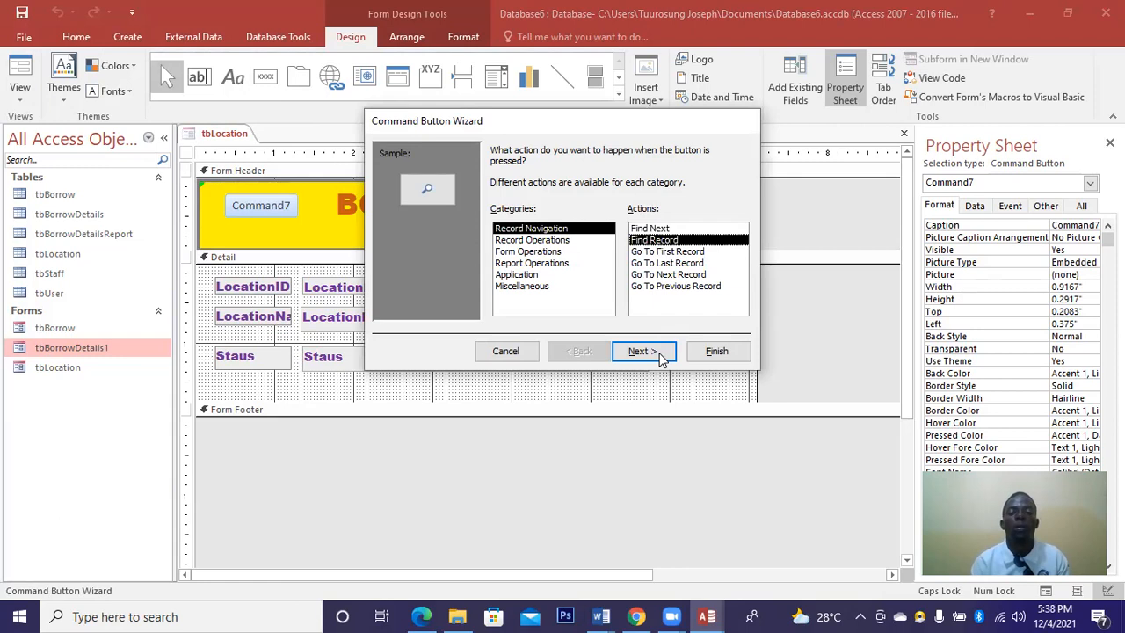
{"action": "left_click", "coordinate": [659, 352]}
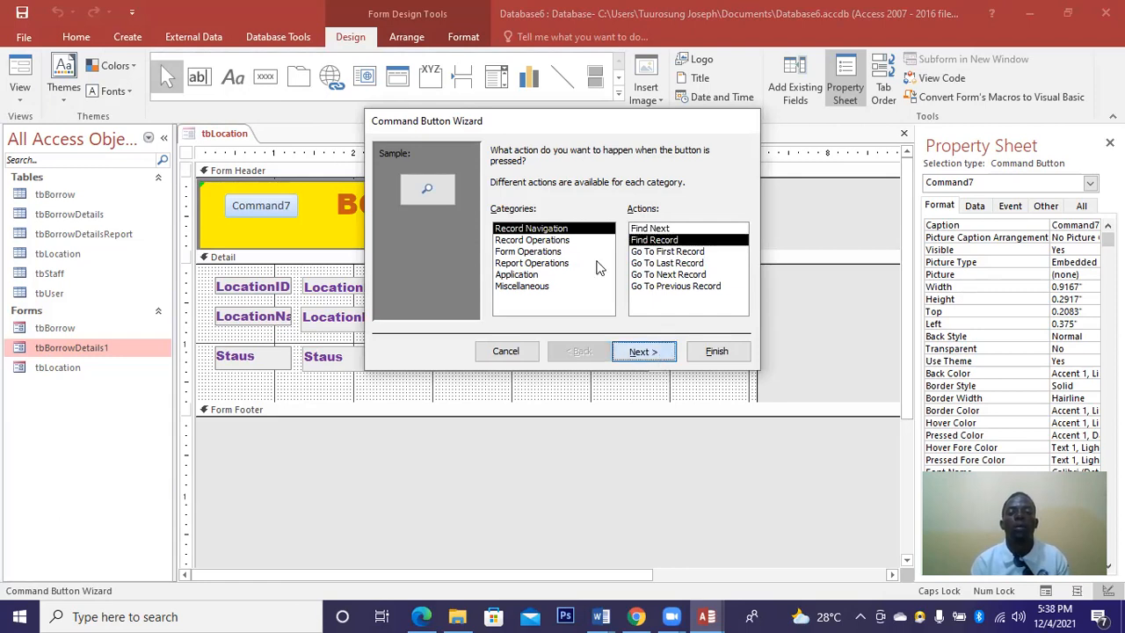
Give the button the Binoculars picture instead of a caption and finish the wizard.
{"action": "left_click", "coordinate": [513, 218]}
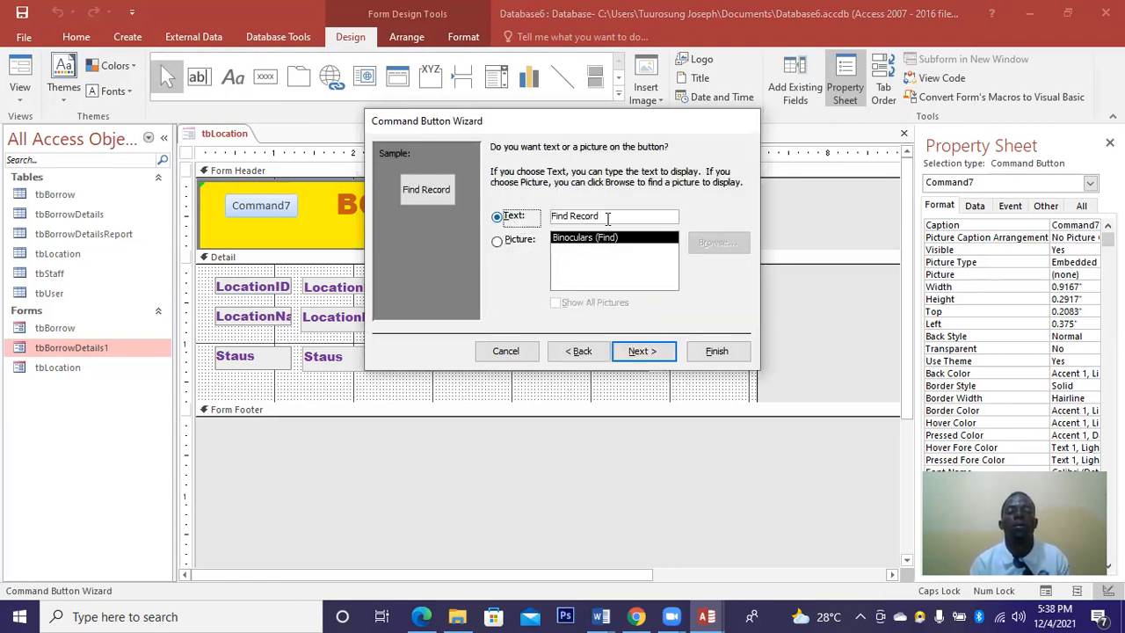
{"action": "left_click", "coordinate": [600, 215]}
{"action": "key", "text": "BackSpace"}
{"action": "key", "text": "BackSpace"}
{"action": "key", "text": "BackSpace"}
{"action": "key", "text": "BackSpace"}
{"action": "key", "text": "BackSpace"}
{"action": "key", "text": "BackSpace"}
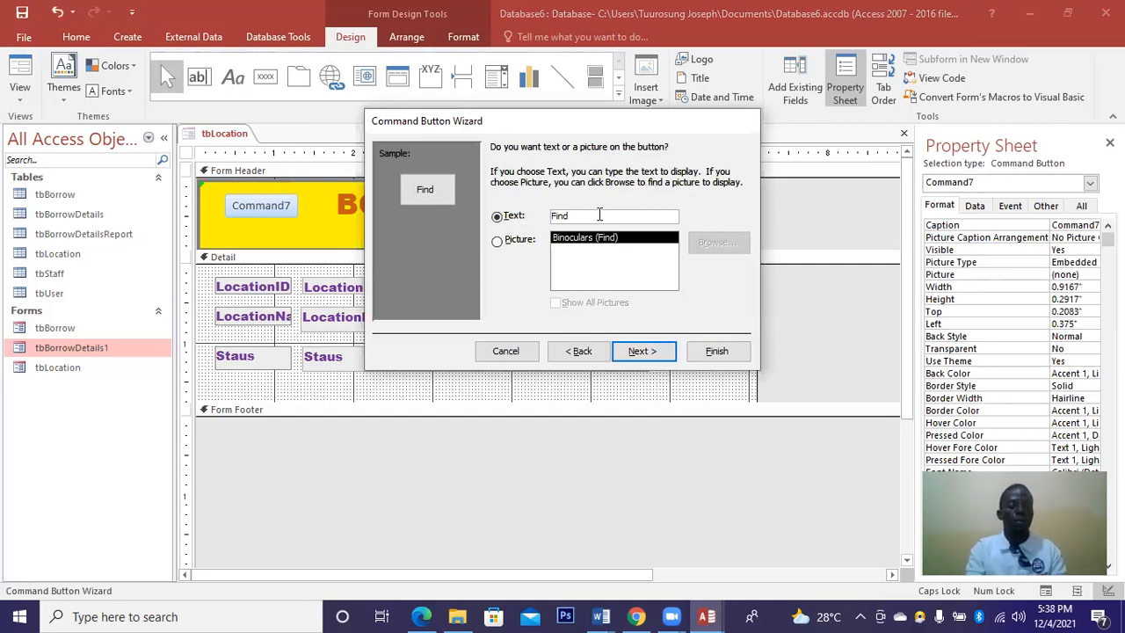
{"action": "type", "text": "RECO"}
{"action": "key", "text": "BackSpace"}
{"action": "key", "text": "BackSpace"}
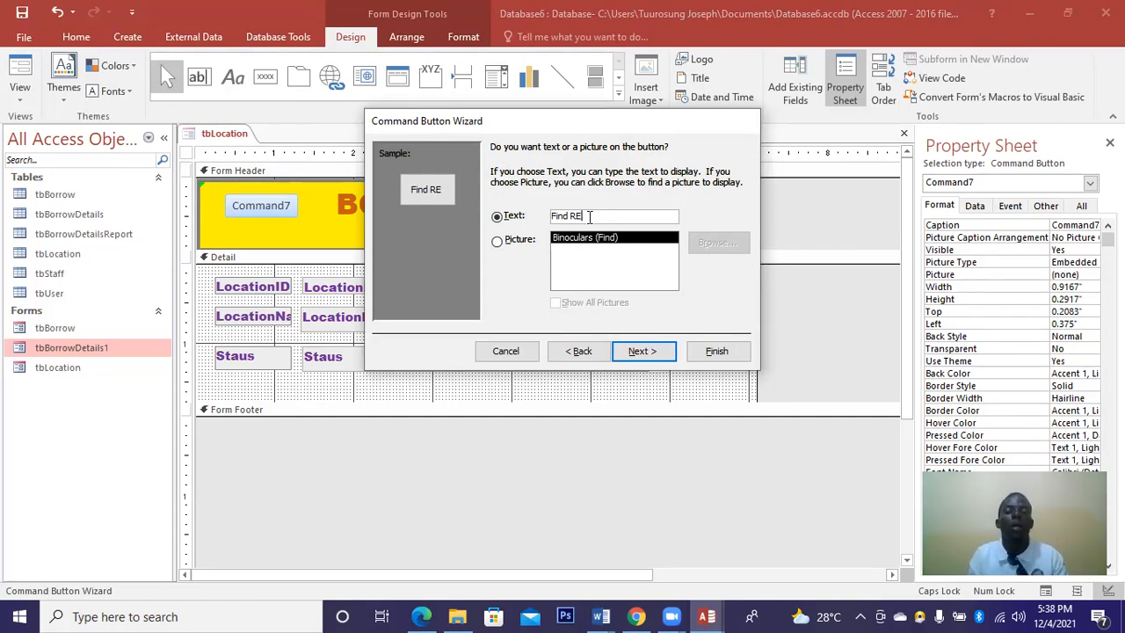
{"action": "left_click", "coordinate": [515, 241]}
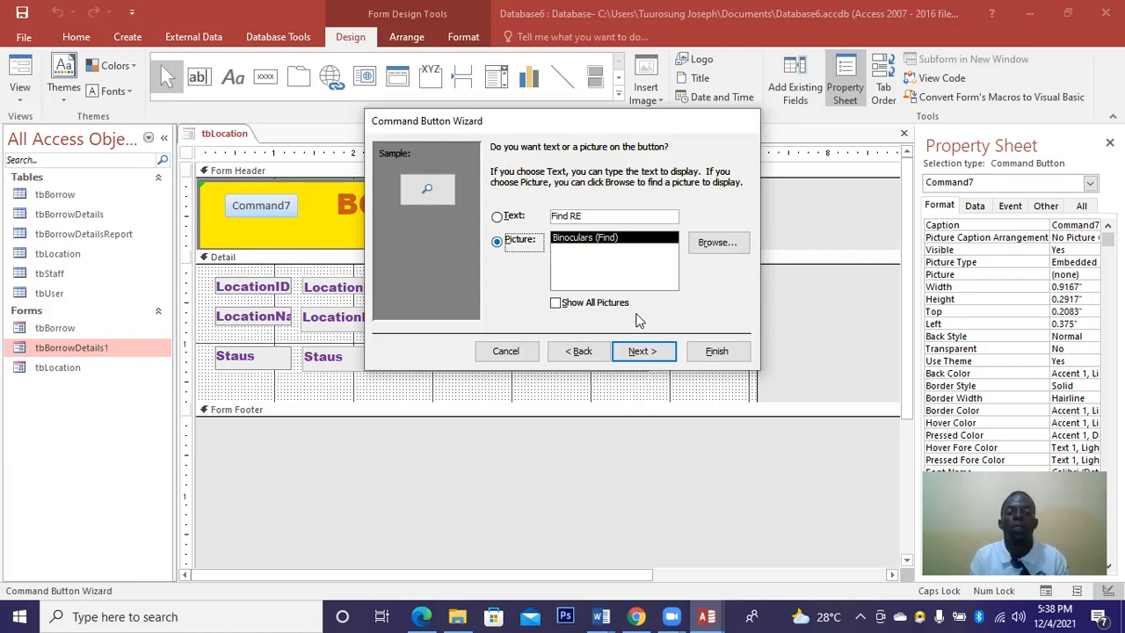
{"action": "left_click", "coordinate": [653, 351]}
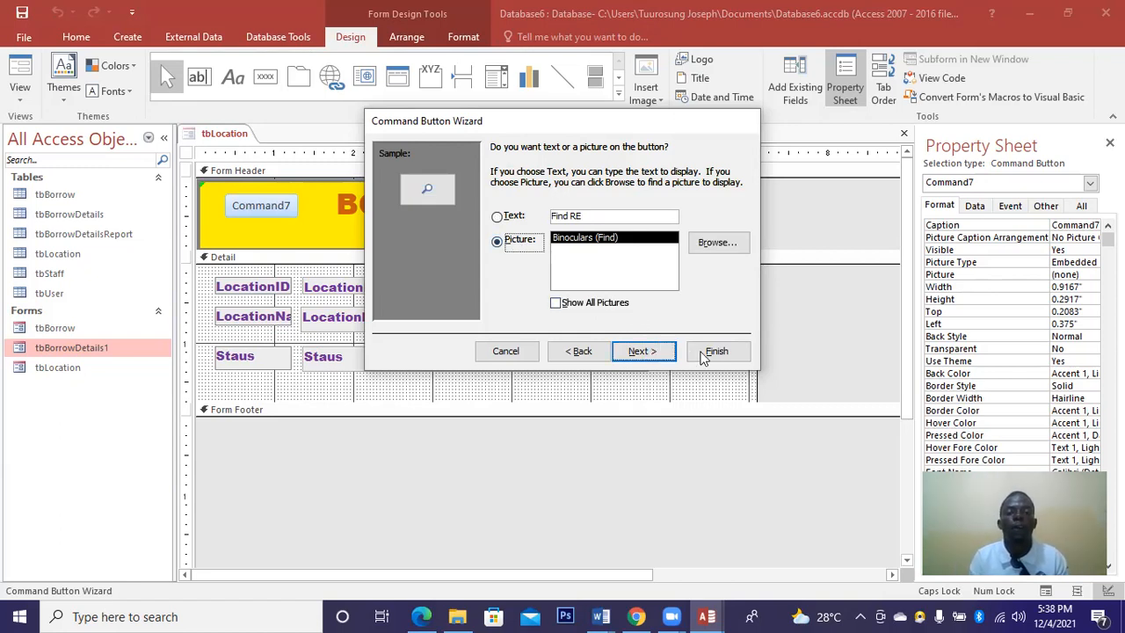
{"action": "key", "text": "Return"}
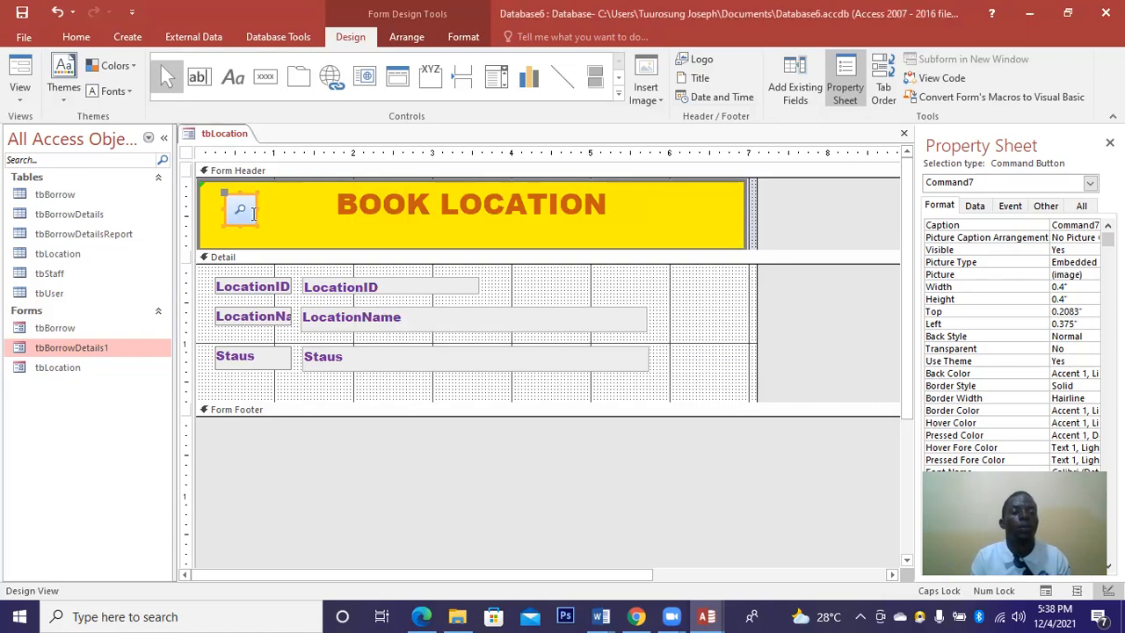
Make the new find button in the header shorter.
{"action": "left_click", "coordinate": [237, 222]}
{"action": "left_click", "coordinate": [251, 214]}
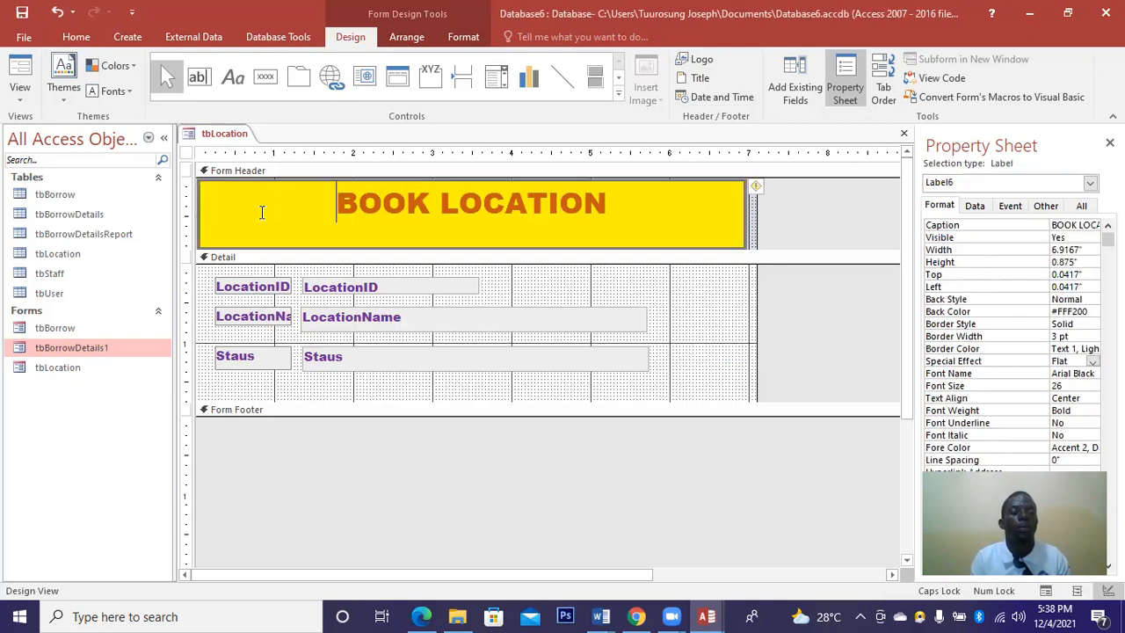
{"action": "left_click", "coordinate": [317, 293]}
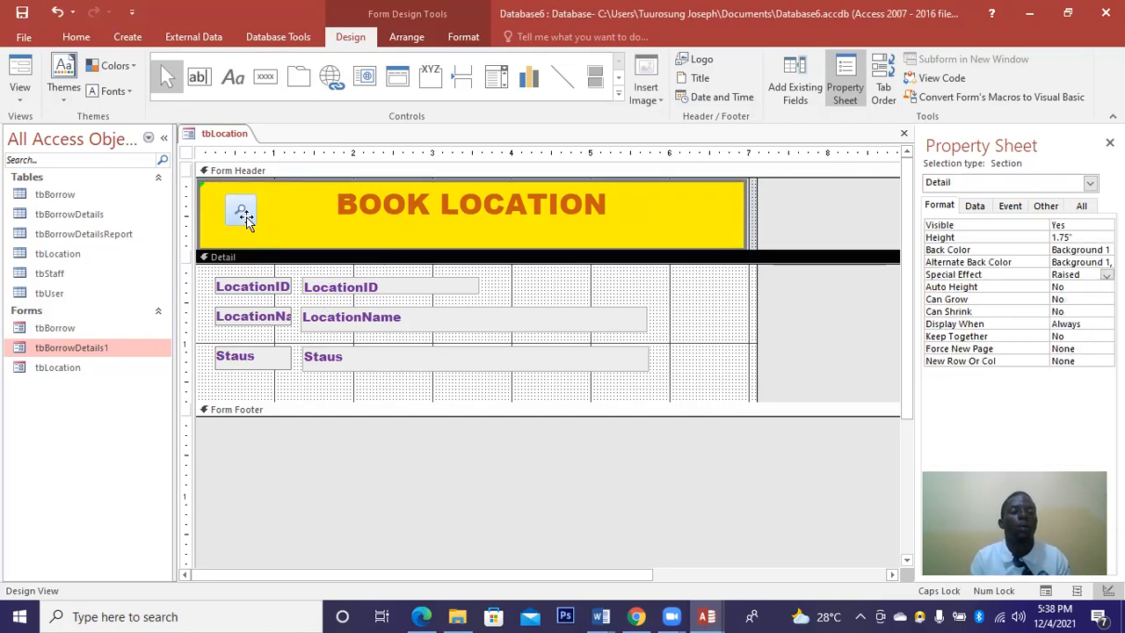
{"action": "left_click", "coordinate": [243, 216]}
{"action": "left_click_drag", "start_coordinate": [240, 225], "coordinate": [265, 206]}
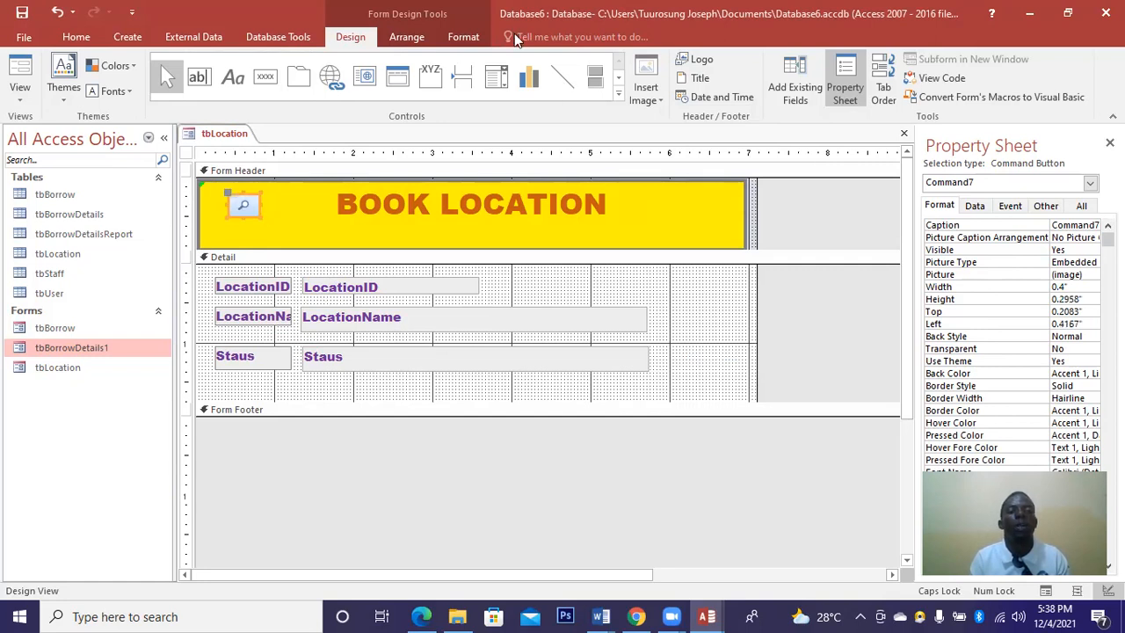
Apply a bevel shape effect to the find button.
{"action": "left_click", "coordinate": [463, 39]}
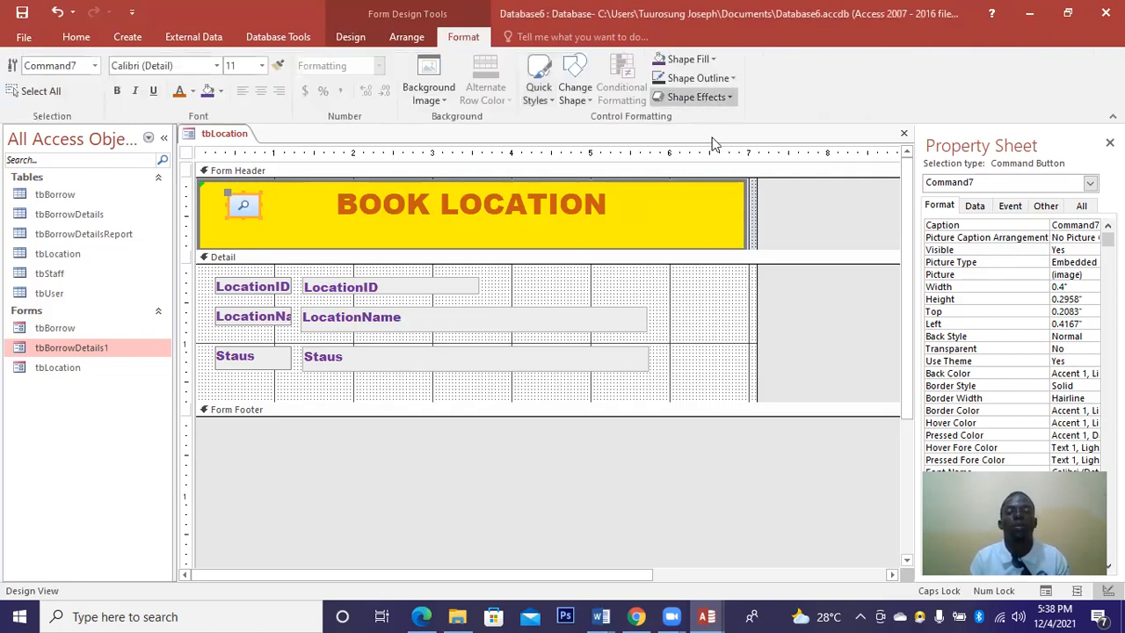
{"action": "left_click", "coordinate": [696, 96]}
{"action": "mouse_move", "coordinate": [753, 249]}
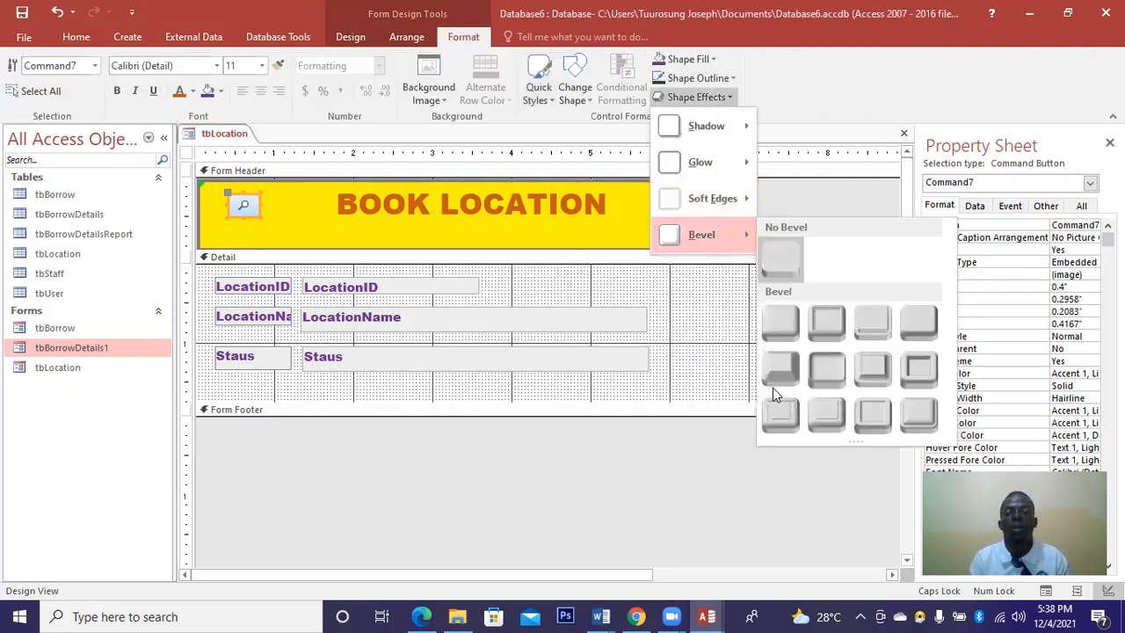
{"action": "left_click", "coordinate": [825, 368]}
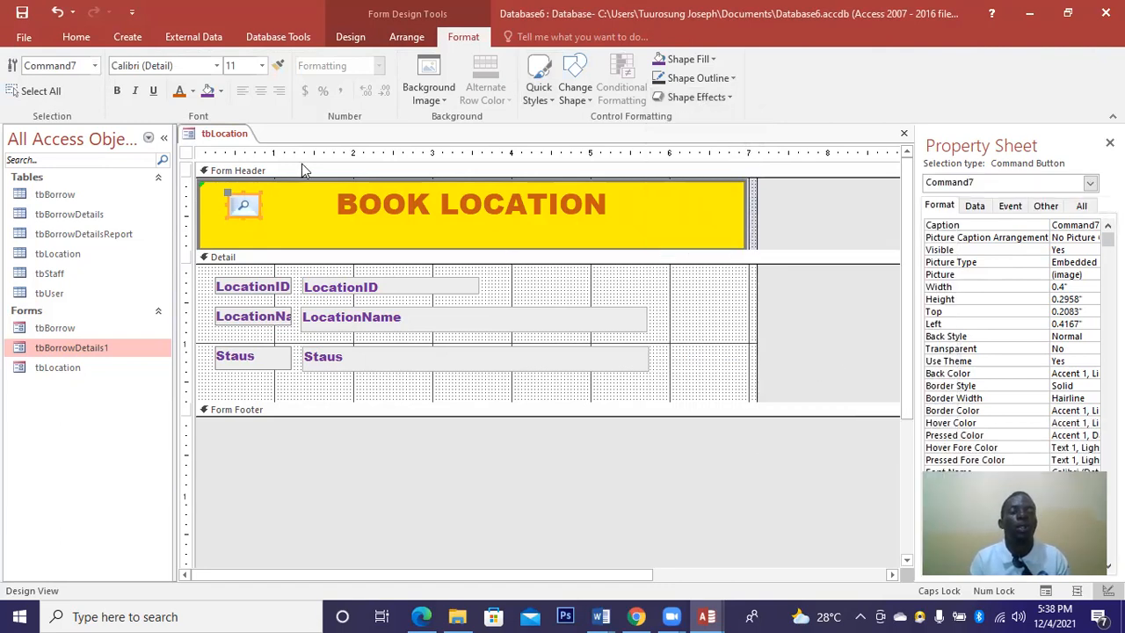
Fill the find button orange with bold dark blue Arial Black text.
{"action": "left_click", "coordinate": [221, 91]}
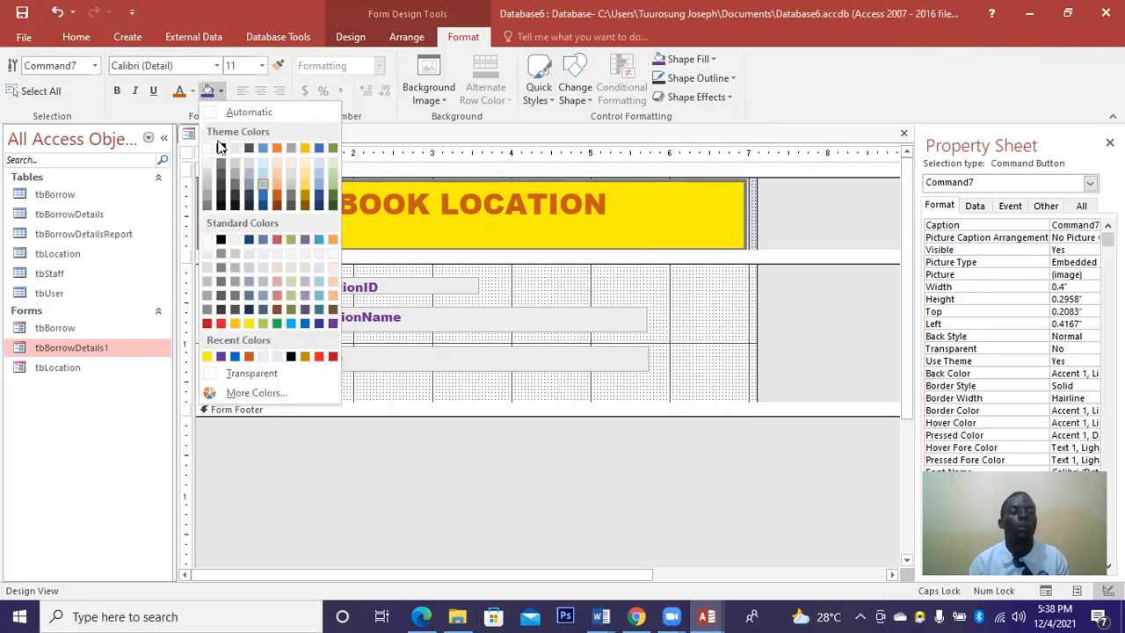
{"action": "left_click", "coordinate": [280, 185]}
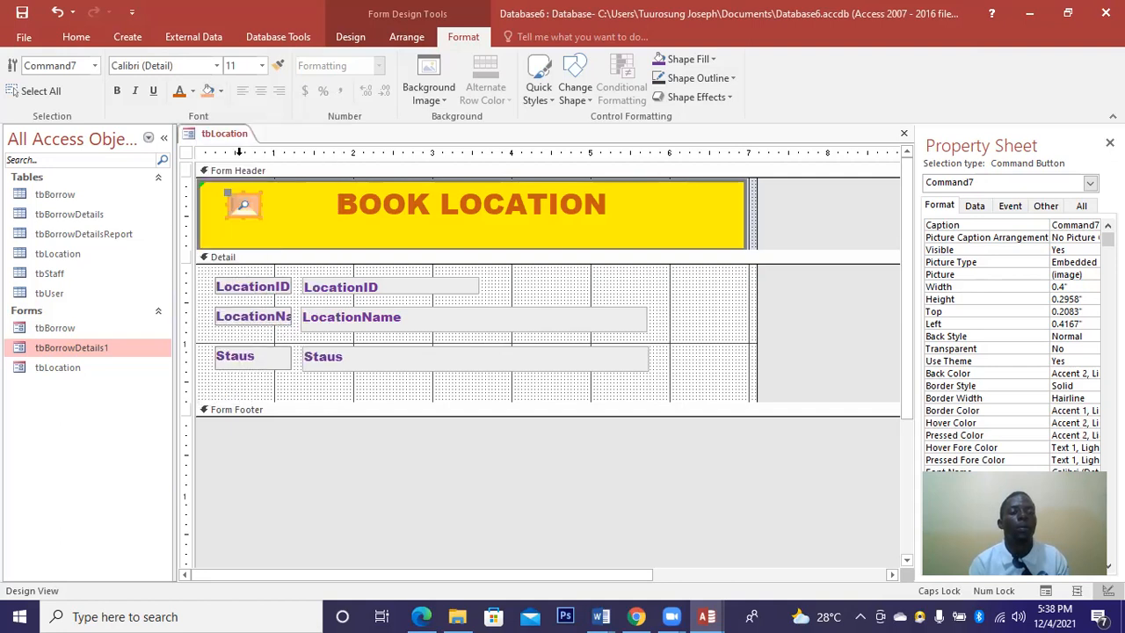
{"action": "left_click", "coordinate": [193, 91]}
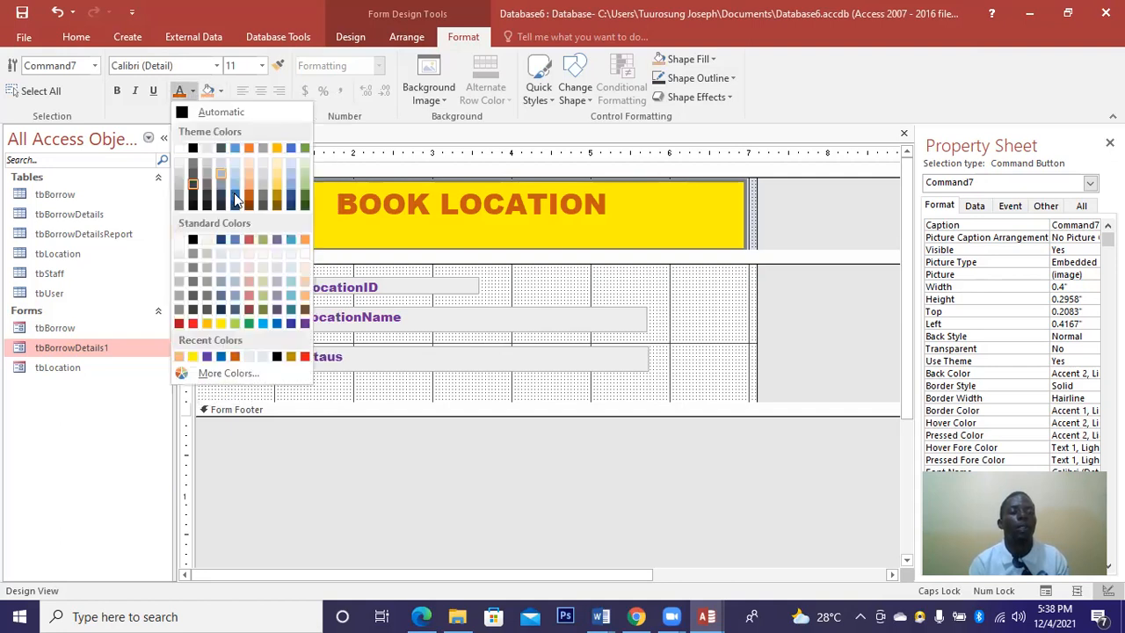
{"action": "left_click", "coordinate": [291, 324]}
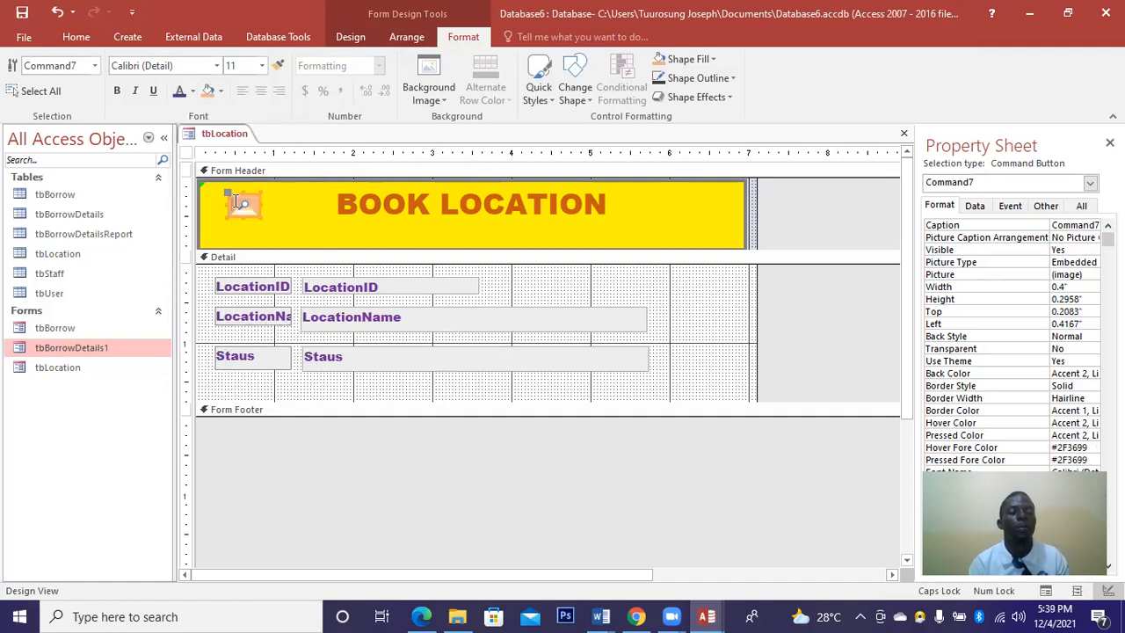
{"action": "left_click", "coordinate": [119, 92]}
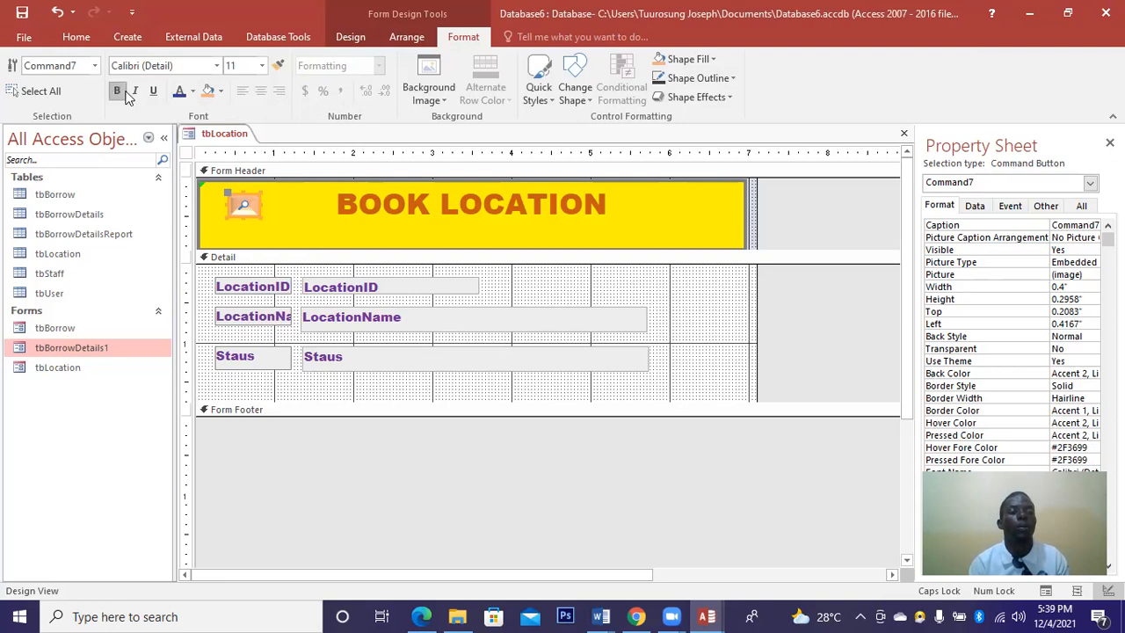
{"action": "left_click", "coordinate": [217, 67]}
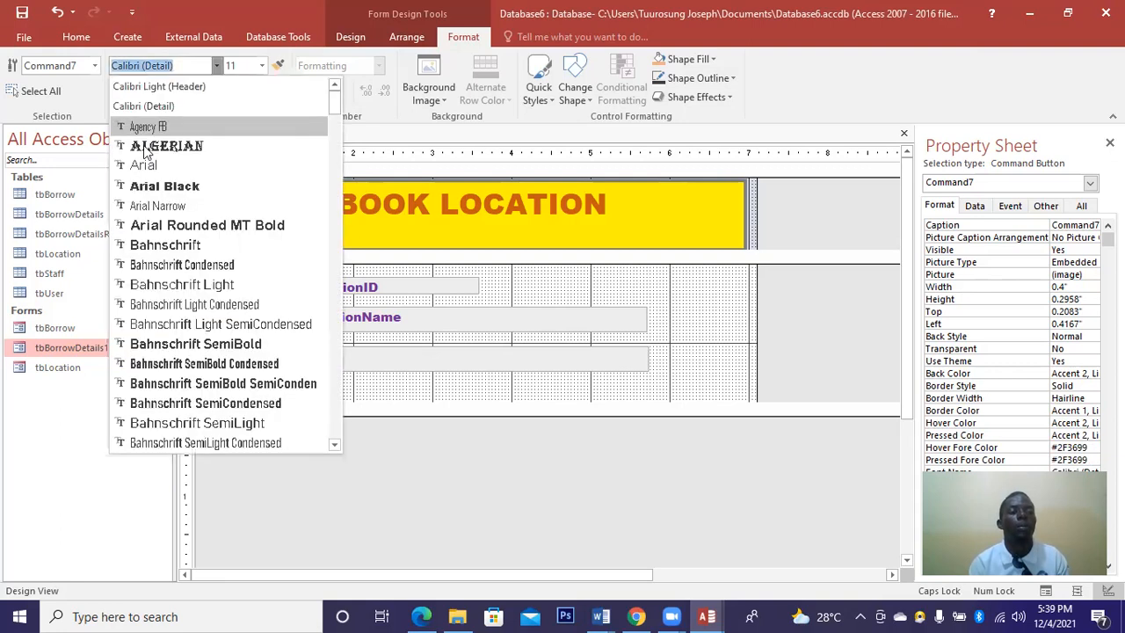
{"action": "left_click", "coordinate": [164, 186]}
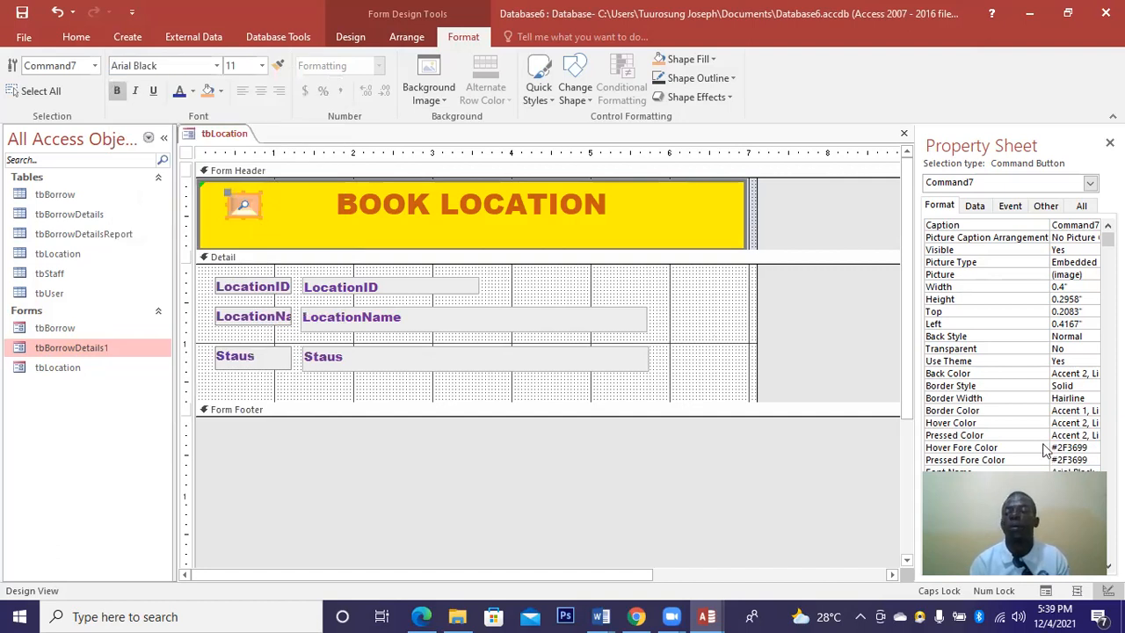
Set the button's border to 3 pt in the white background theme colour.
{"action": "left_click", "coordinate": [1093, 401]}
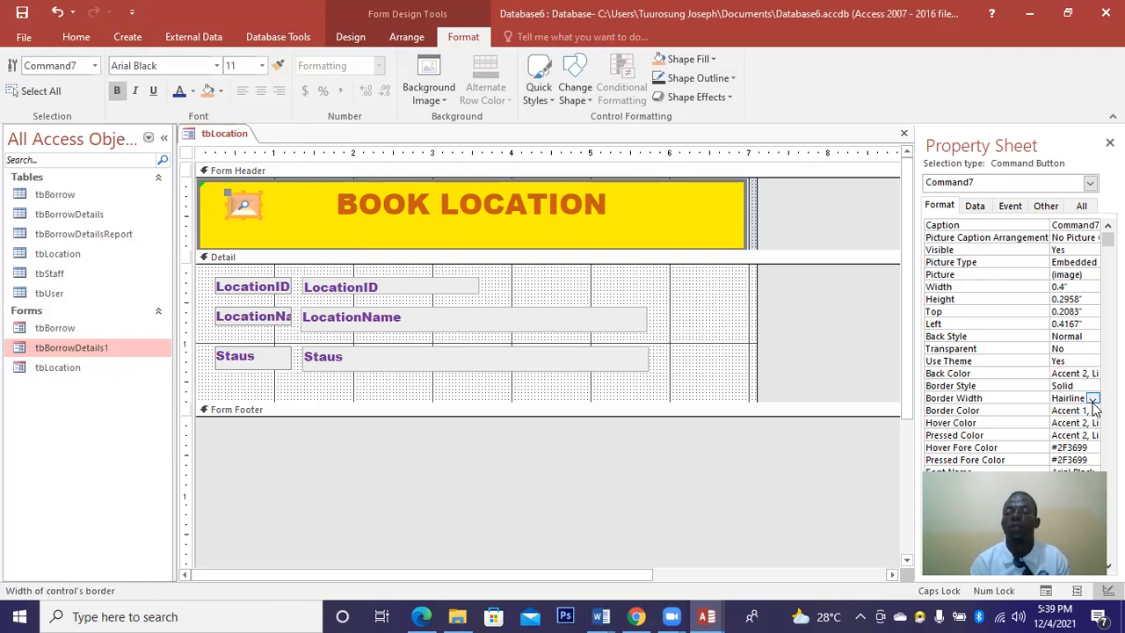
{"action": "left_click", "coordinate": [1092, 398]}
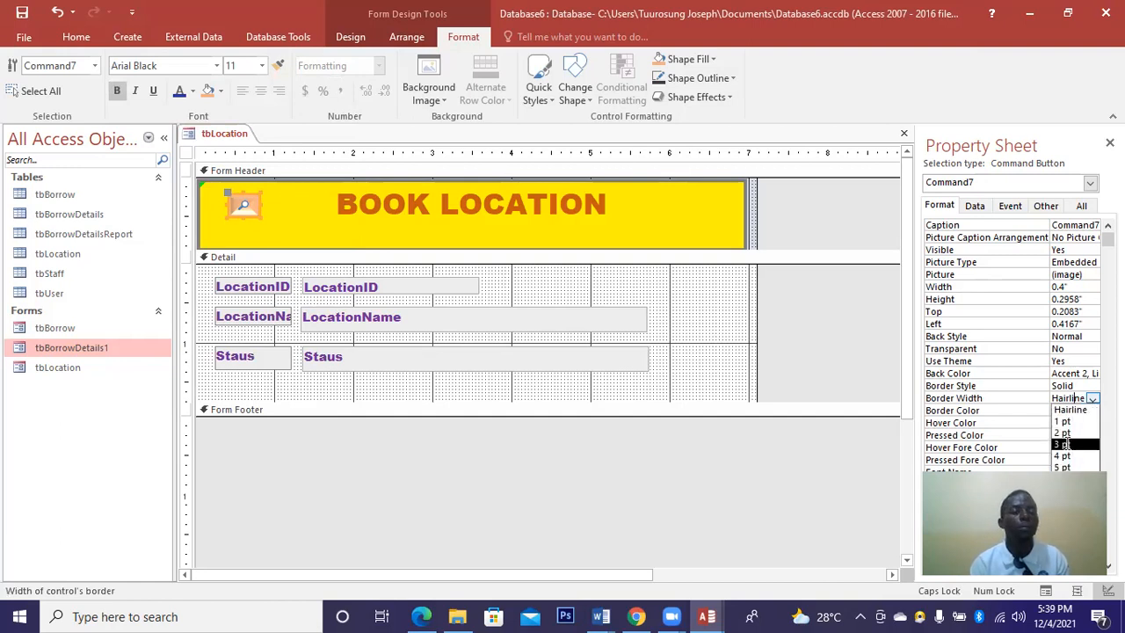
{"action": "left_click", "coordinate": [1064, 445]}
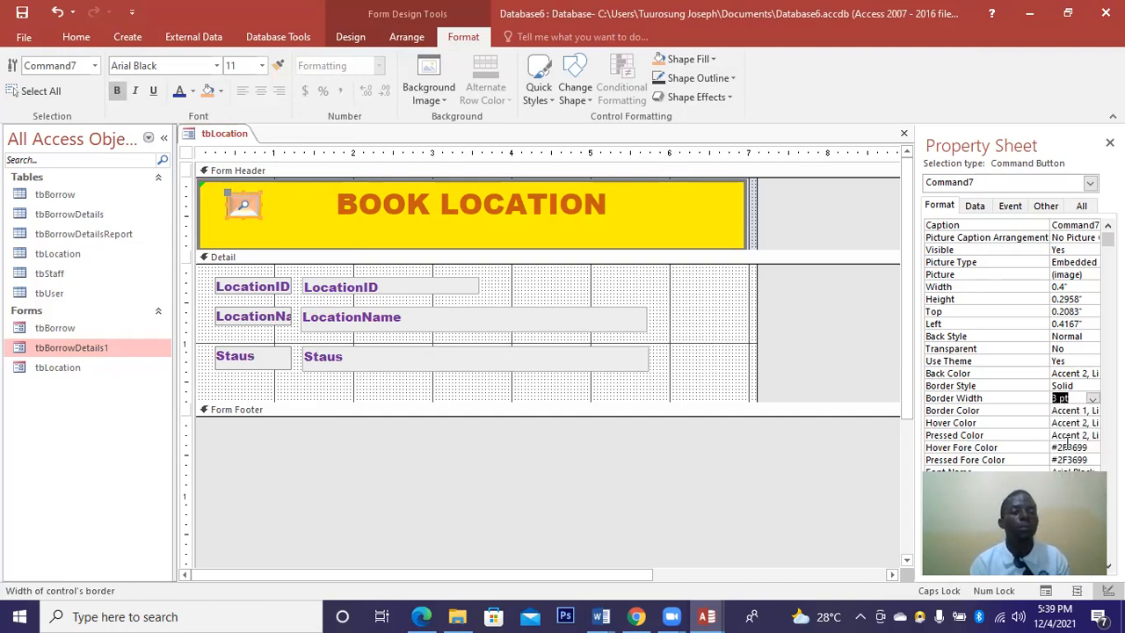
{"action": "left_click", "coordinate": [1089, 374]}
{"action": "left_click", "coordinate": [1092, 373]}
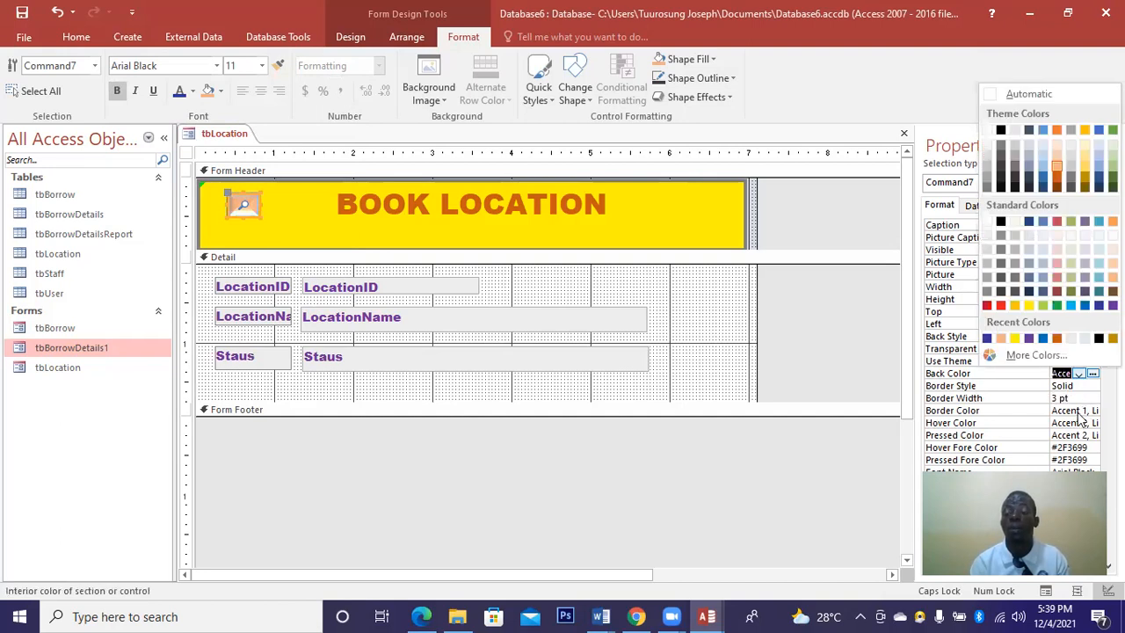
{"action": "left_click", "coordinate": [1081, 410]}
{"action": "left_click", "coordinate": [1092, 410]}
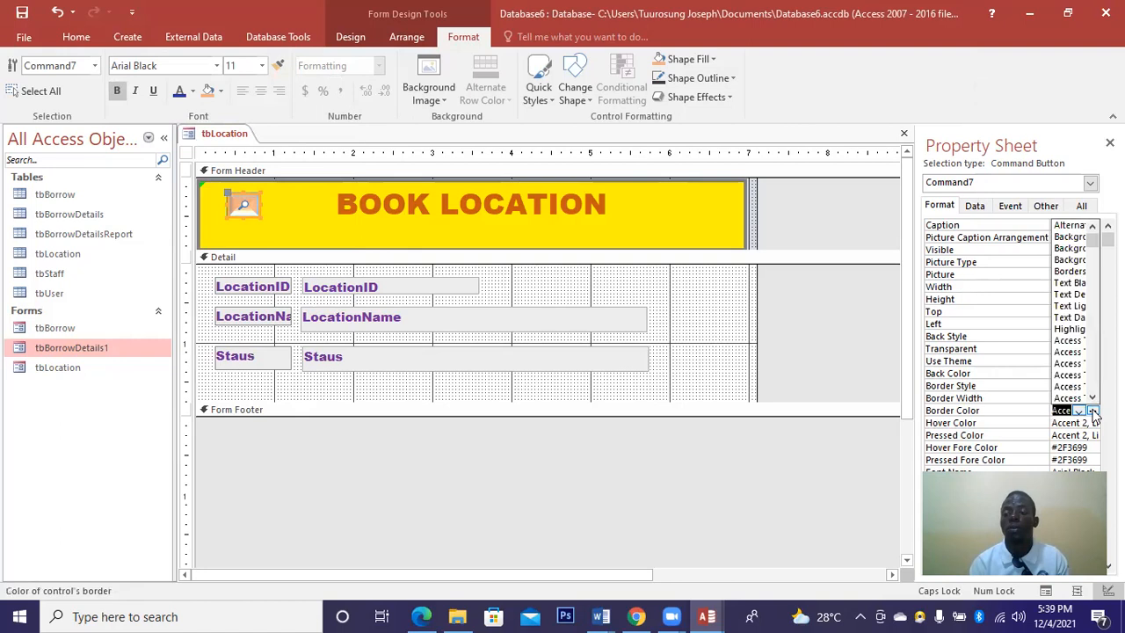
{"action": "left_click", "coordinate": [1092, 410]}
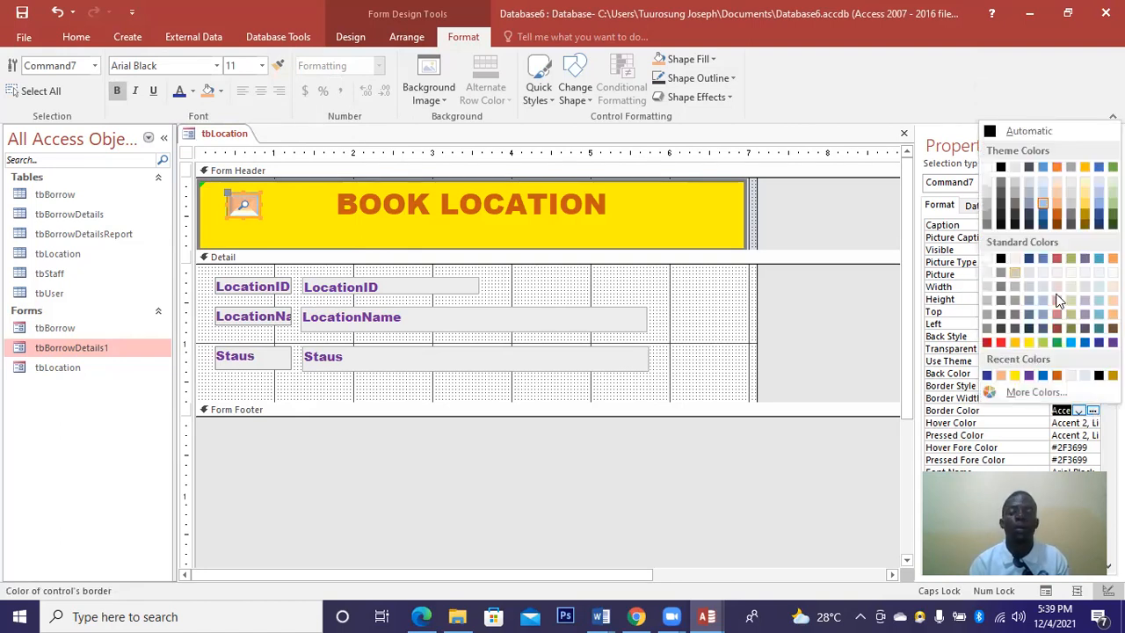
{"action": "left_click", "coordinate": [988, 167]}
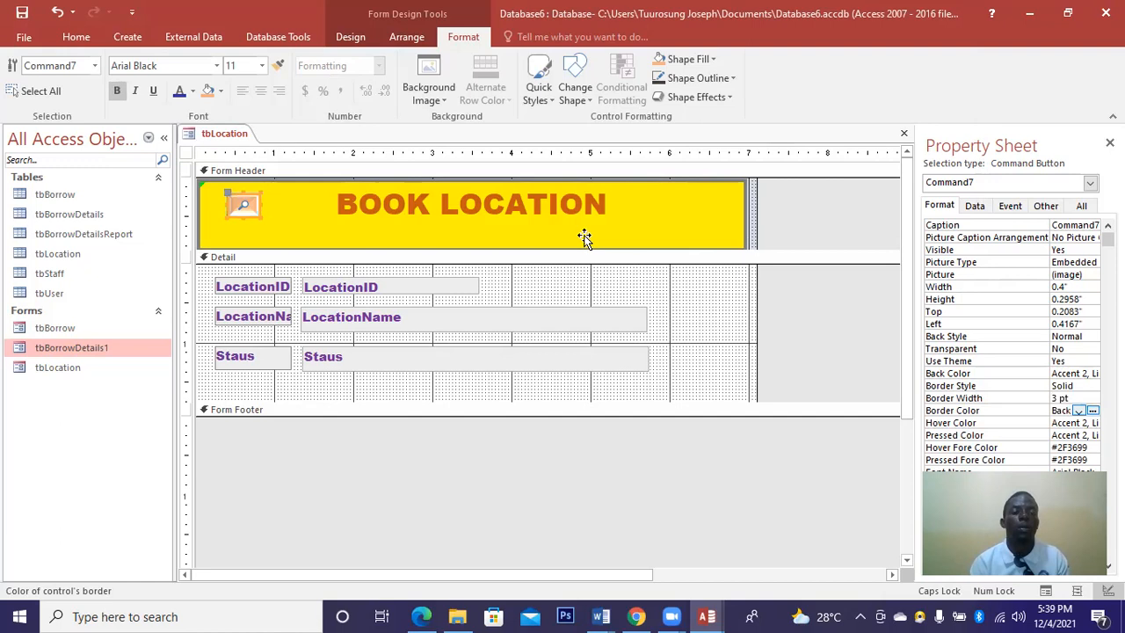
Close the tbLocation form, saving its design changes.
{"action": "left_click", "coordinate": [586, 235]}
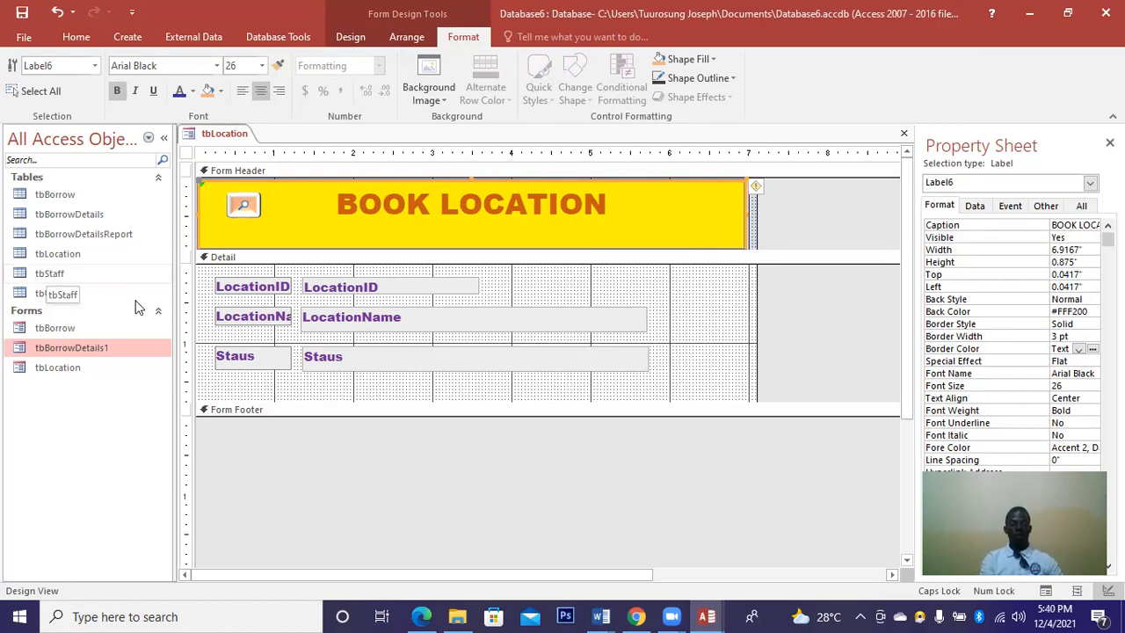
{"action": "left_click", "coordinate": [903, 135]}
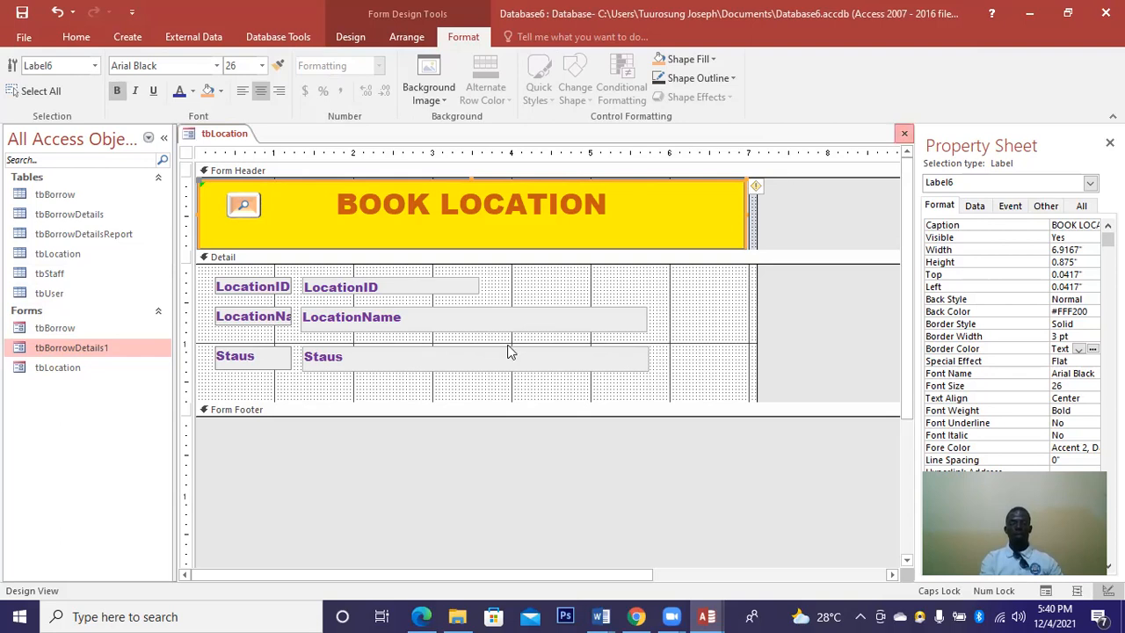
{"action": "key", "text": "Return"}
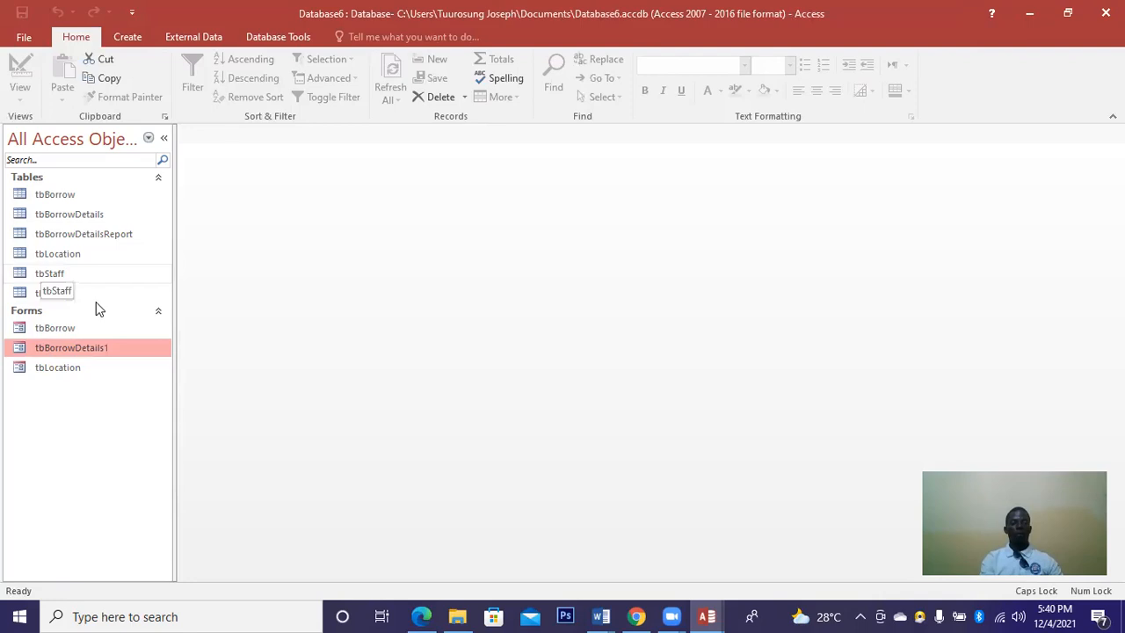
Run the Form Wizard on Table: tbStaff with all eight fields and finish the form.
{"action": "left_click", "coordinate": [127, 40]}
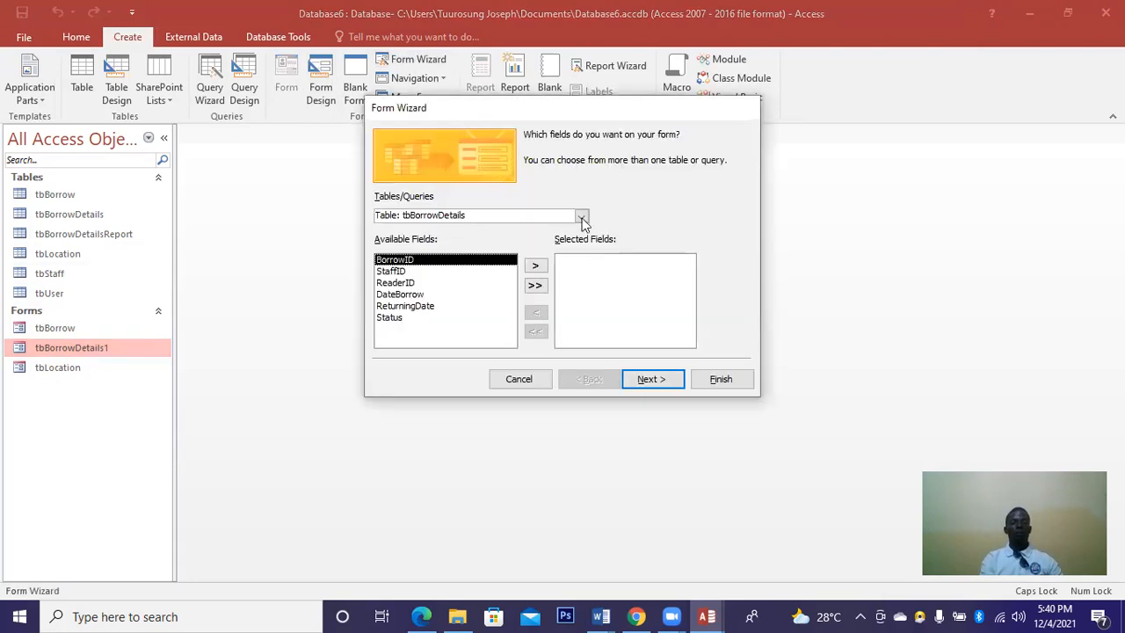
{"action": "left_click", "coordinate": [581, 217]}
{"action": "left_click", "coordinate": [429, 273]}
{"action": "left_click", "coordinate": [535, 288]}
{"action": "left_click", "coordinate": [652, 378]}
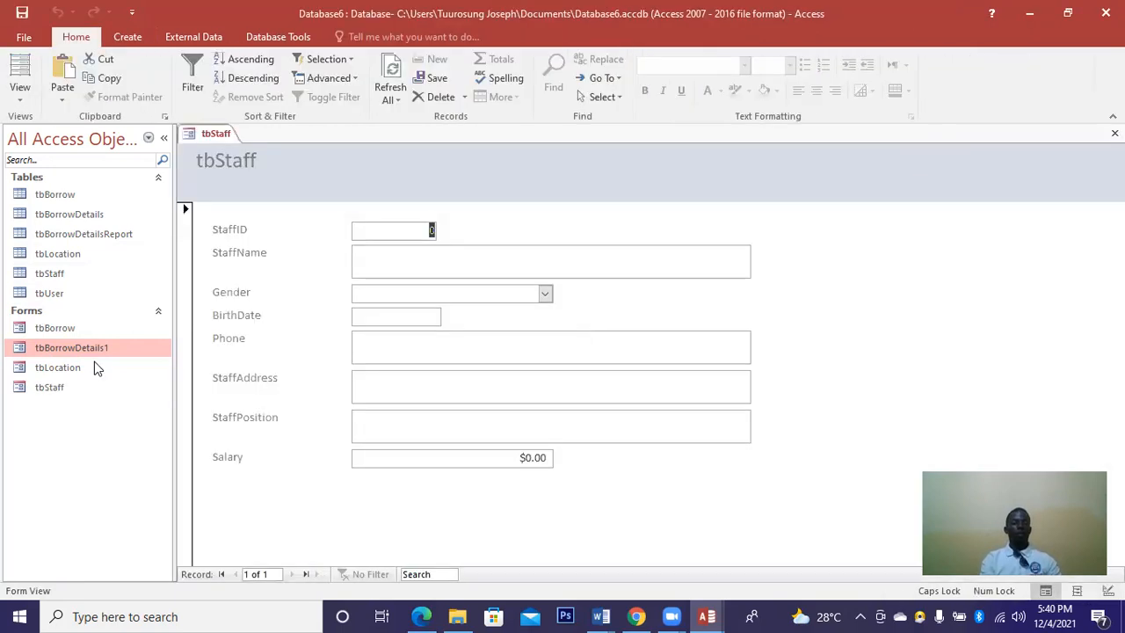
{"action": "left_click", "coordinate": [20, 93]}
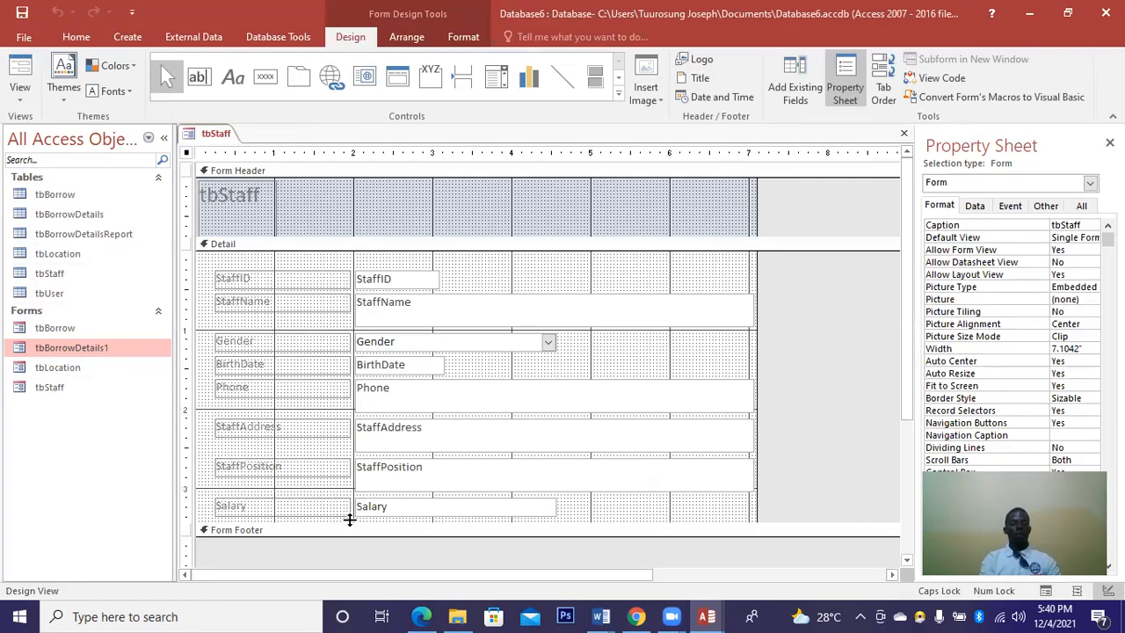
Make the Detail area taller, narrow the field labels, and select the entry boxes to shift left.
{"action": "left_click_drag", "start_coordinate": [349, 520], "coordinate": [216, 259]}
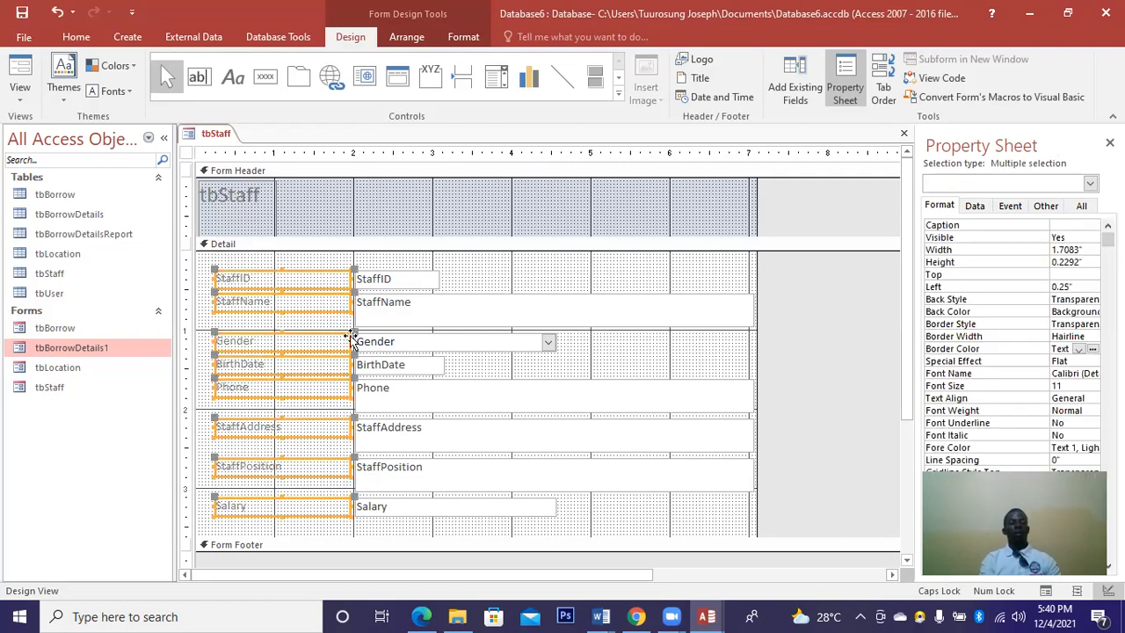
{"action": "left_click_drag", "start_coordinate": [349, 339], "coordinate": [293, 339]}
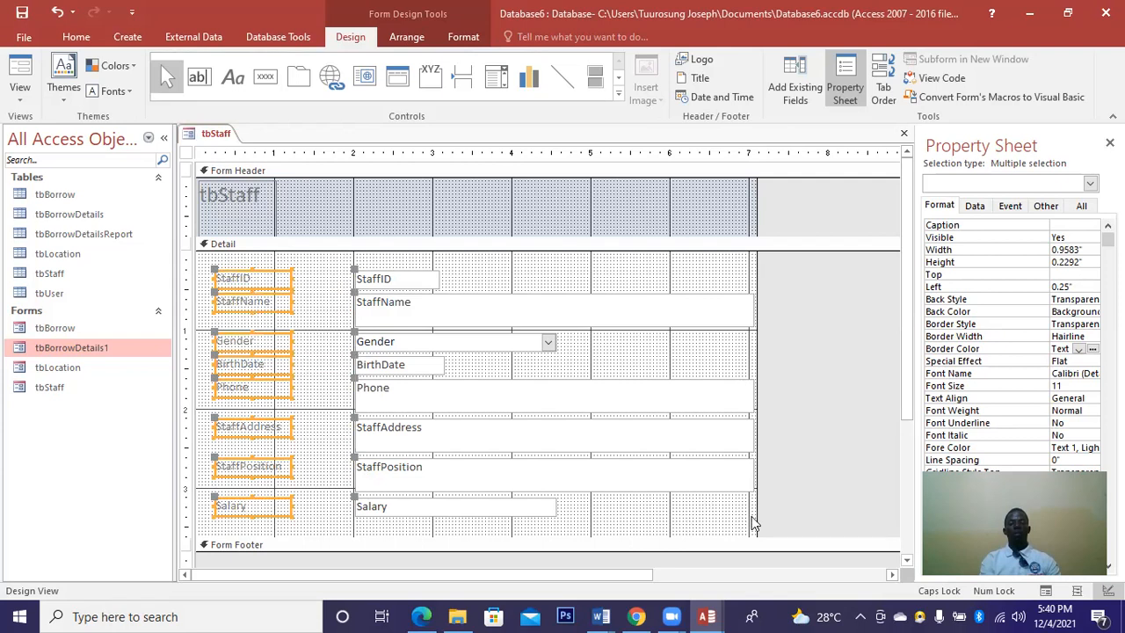
{"action": "left_click_drag", "start_coordinate": [749, 524], "coordinate": [302, 339]}
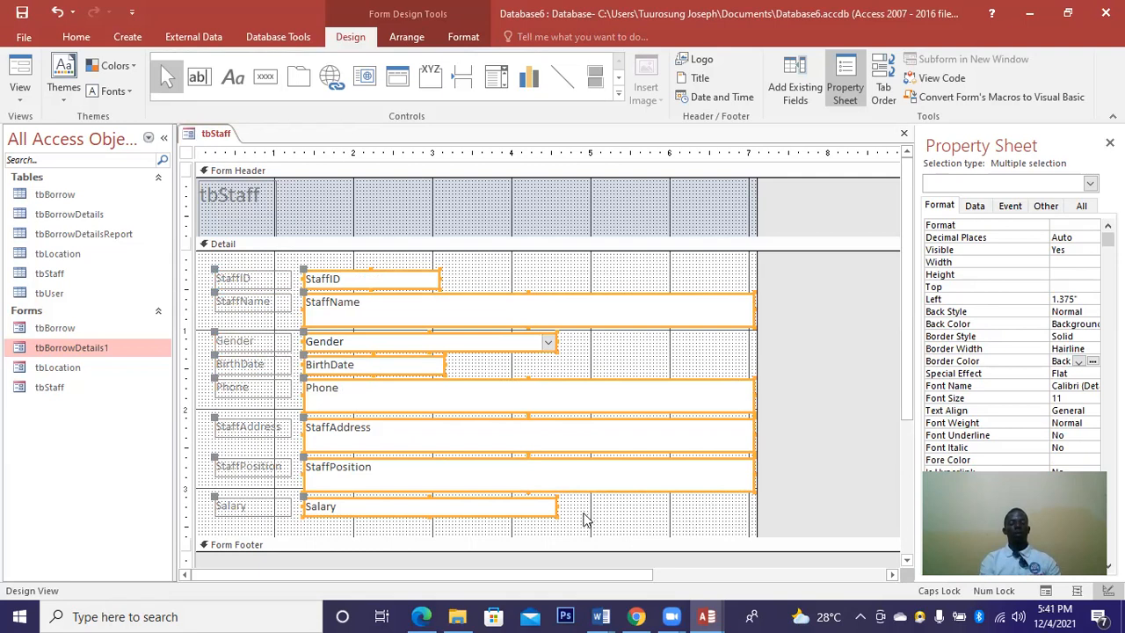
Shorten the StaffPosition, StaffAddress and Phone boxes to single-line height.
{"action": "left_click", "coordinate": [584, 519]}
{"action": "left_click", "coordinate": [520, 487]}
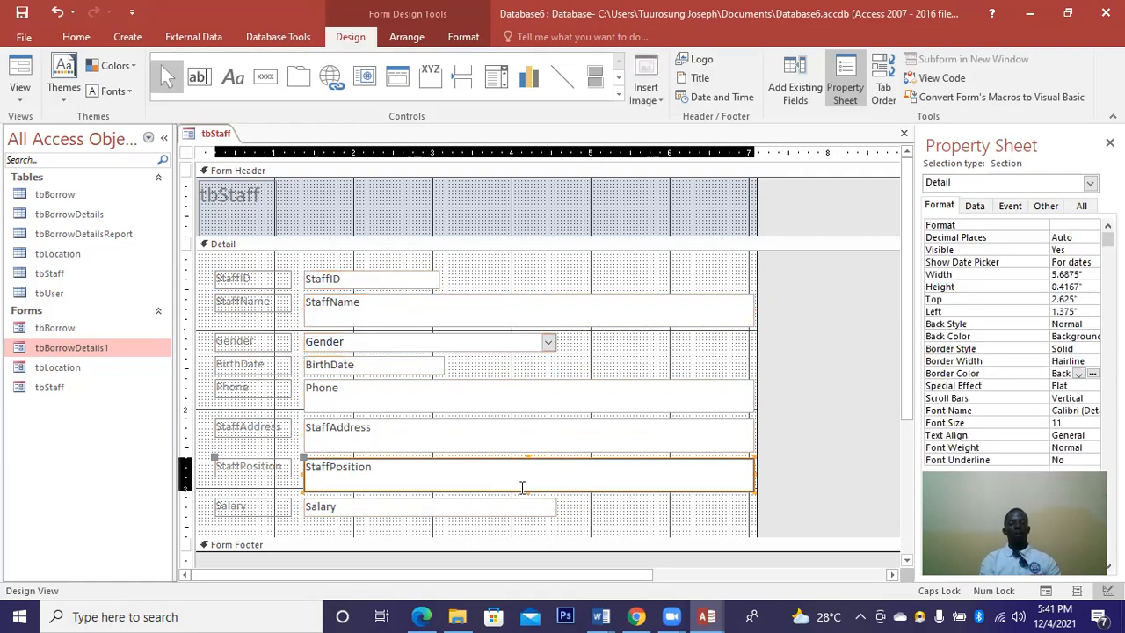
{"action": "left_click_drag", "start_coordinate": [526, 489], "coordinate": [523, 475]}
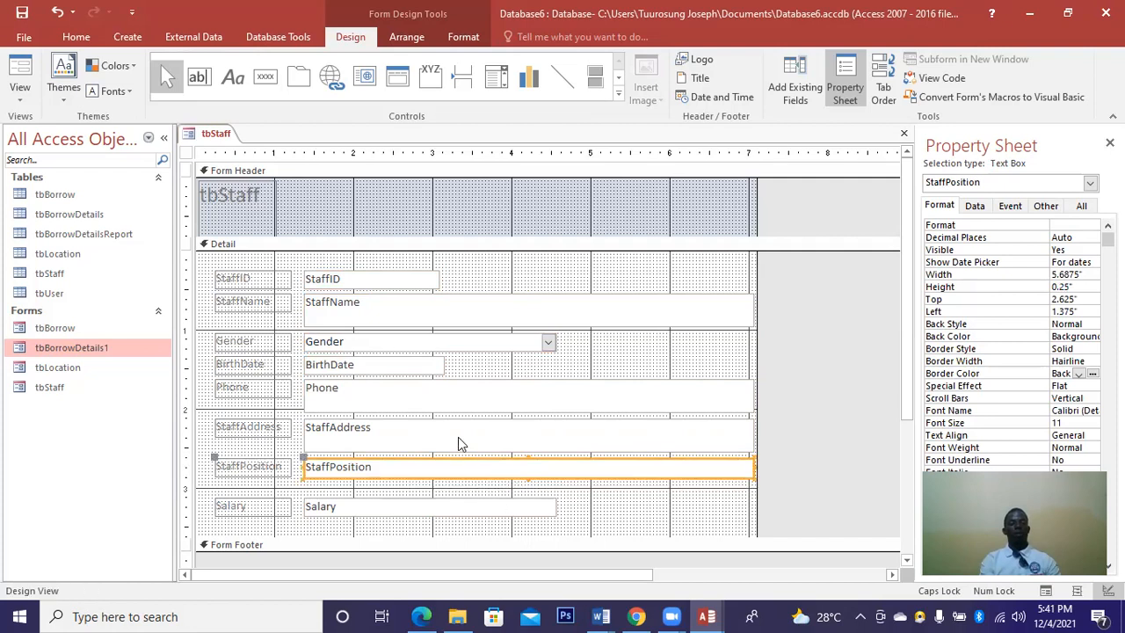
{"action": "left_click", "coordinate": [526, 451]}
{"action": "left_click_drag", "start_coordinate": [526, 450], "coordinate": [521, 442]}
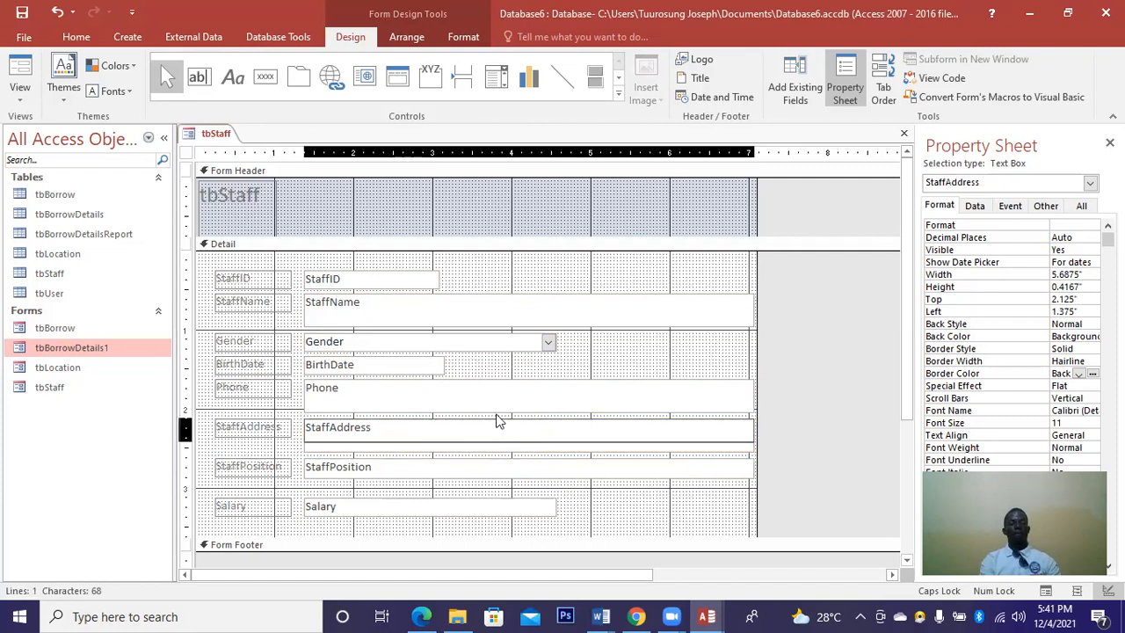
{"action": "left_click", "coordinate": [525, 410]}
{"action": "left_click_drag", "start_coordinate": [527, 411], "coordinate": [521, 397]}
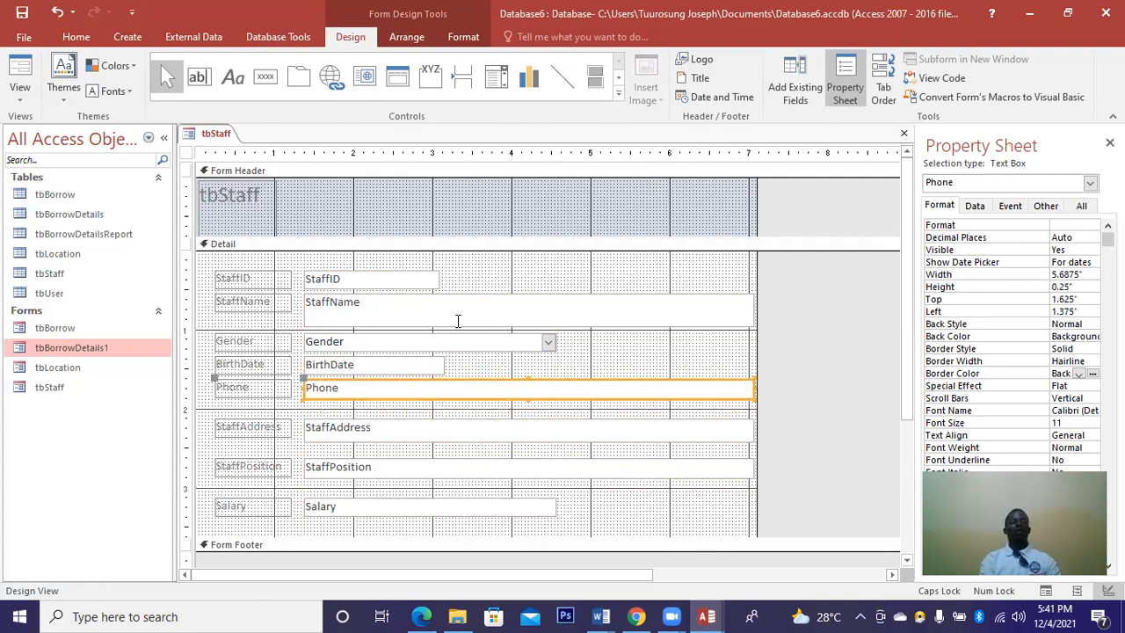
Shorten the StaffName box to single-line height and select all the form's controls.
{"action": "left_click", "coordinate": [492, 322]}
{"action": "left_click", "coordinate": [524, 319]}
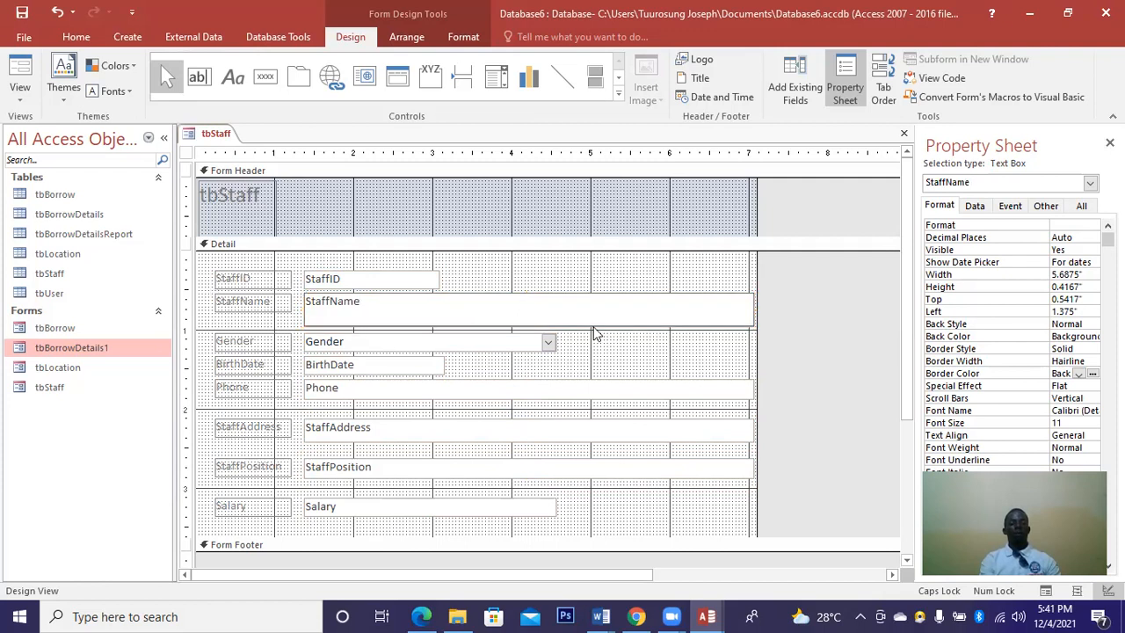
{"action": "left_click", "coordinate": [501, 319]}
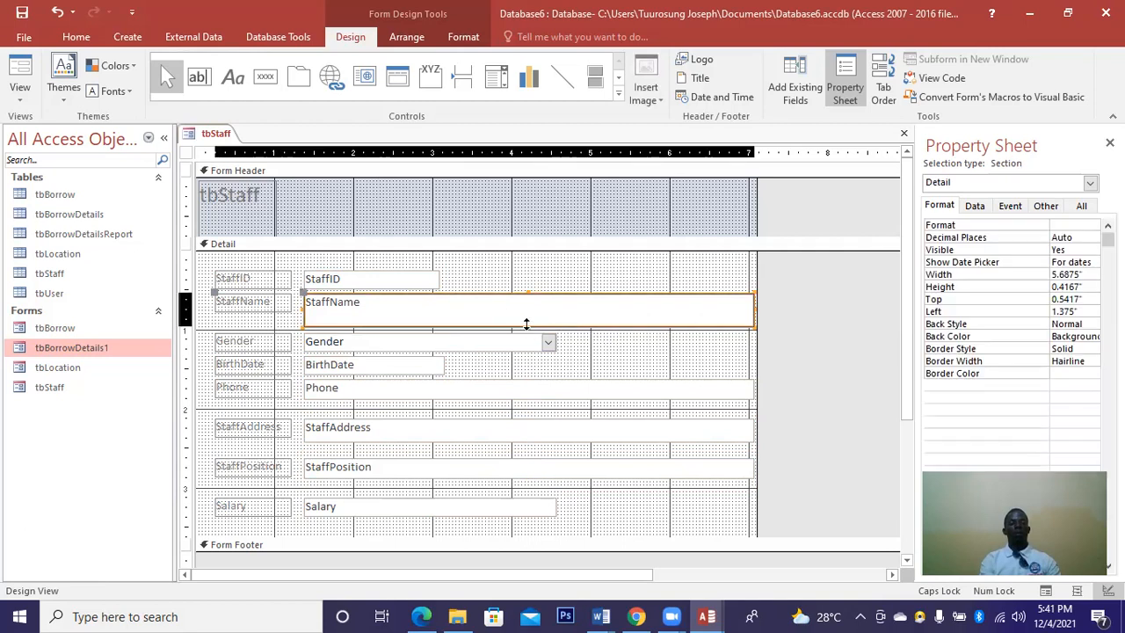
{"action": "left_click_drag", "start_coordinate": [526, 324], "coordinate": [526, 314]}
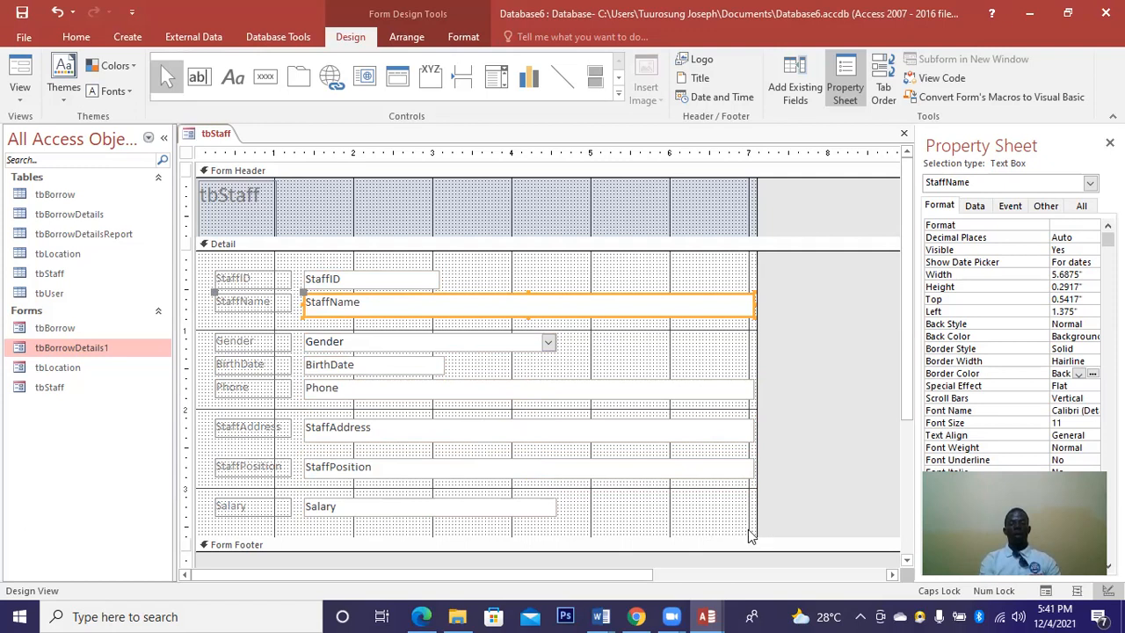
{"action": "left_click_drag", "start_coordinate": [385, 246], "coordinate": [211, 262]}
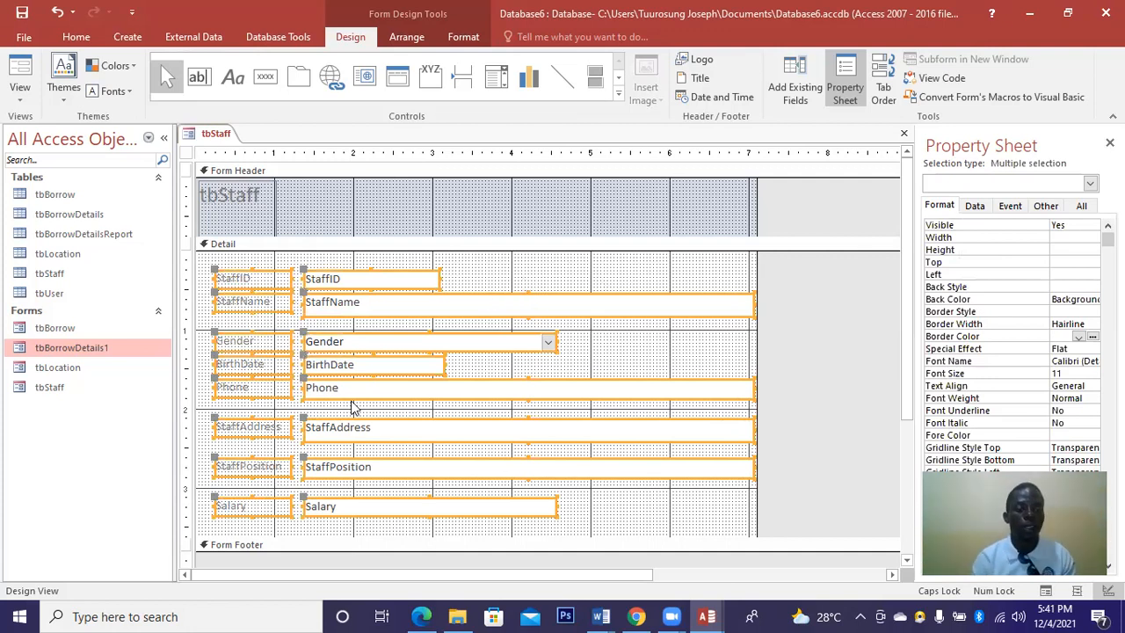
Format the field labels with Automatic (black) font colour, bold, and 12 pt size.
{"action": "left_click", "coordinate": [352, 407]}
{"action": "left_click_drag", "start_coordinate": [290, 520], "coordinate": [214, 268]}
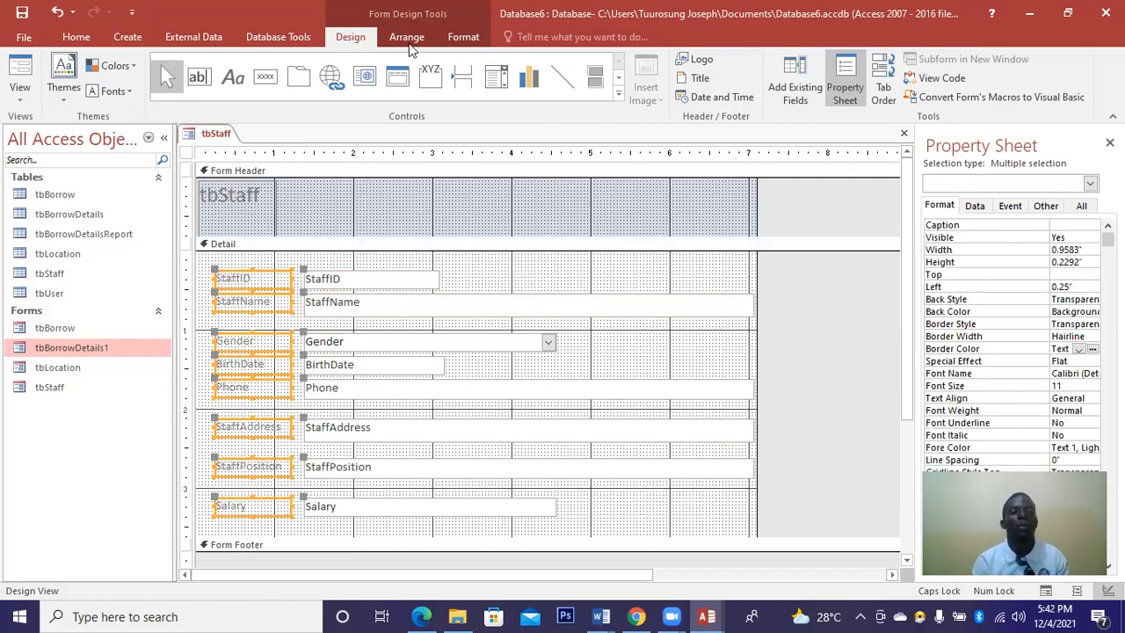
{"action": "left_click", "coordinate": [452, 46]}
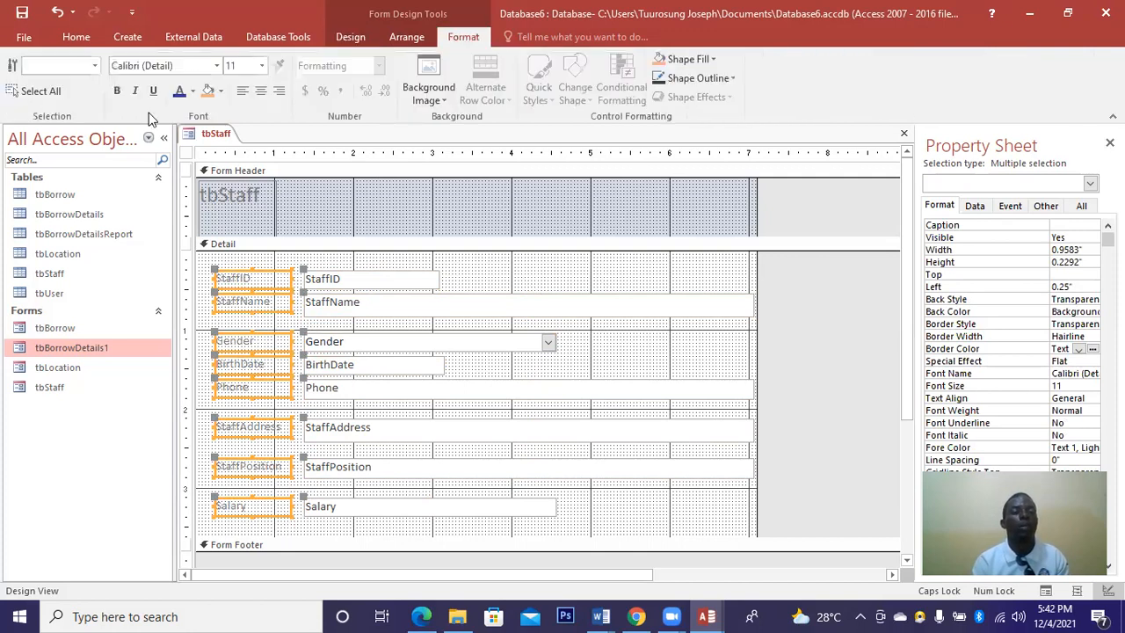
{"action": "left_click", "coordinate": [192, 91]}
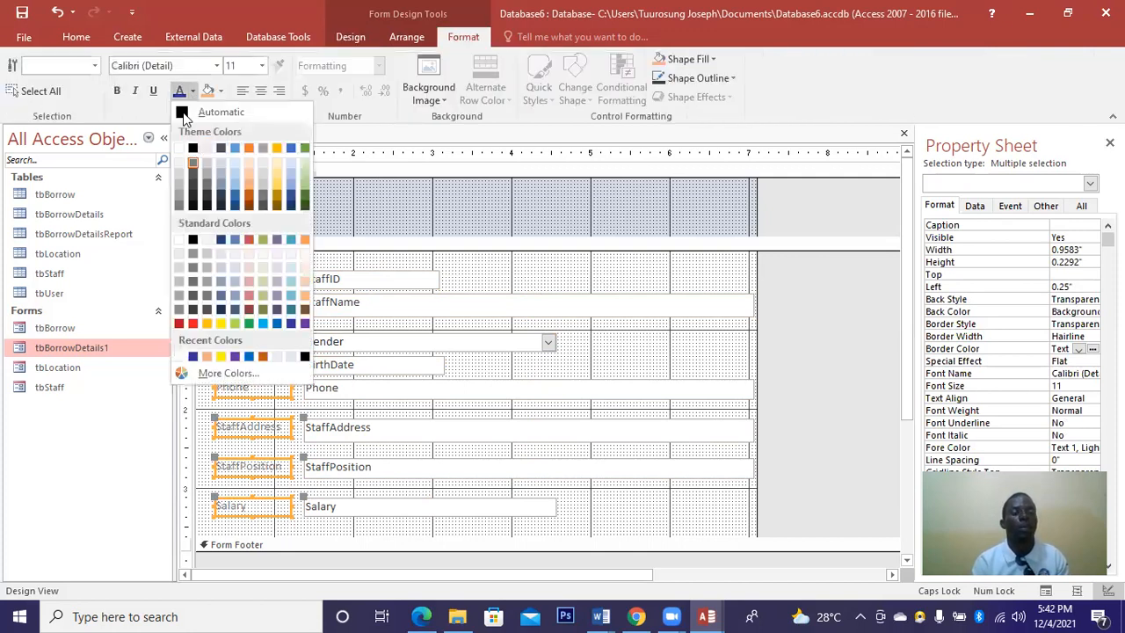
{"action": "left_click", "coordinate": [182, 113]}
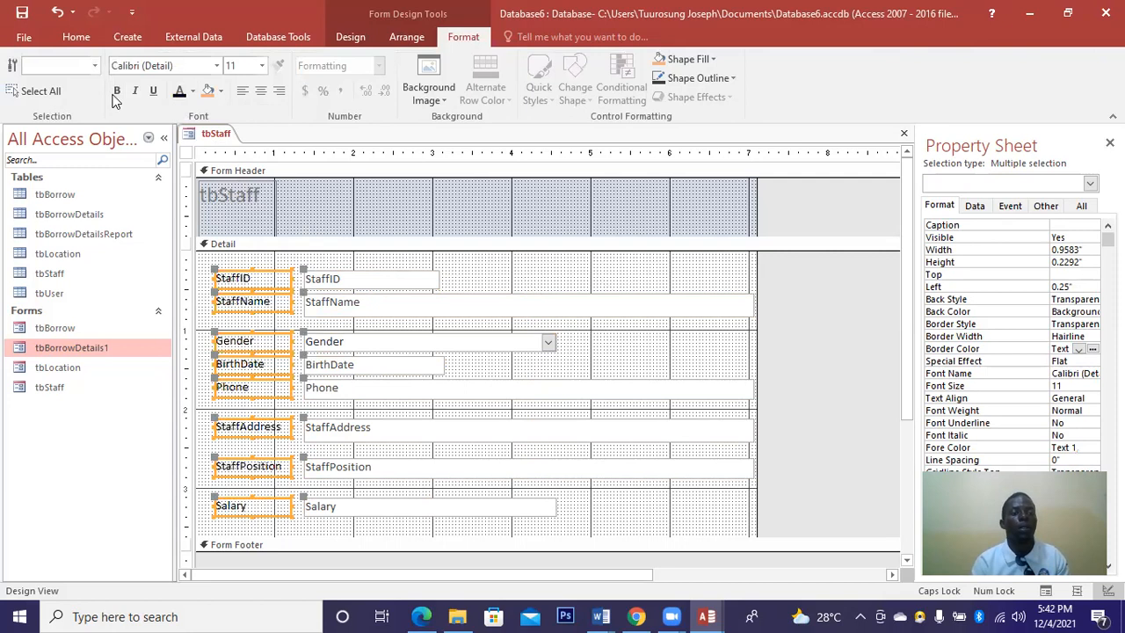
{"action": "left_click", "coordinate": [115, 95]}
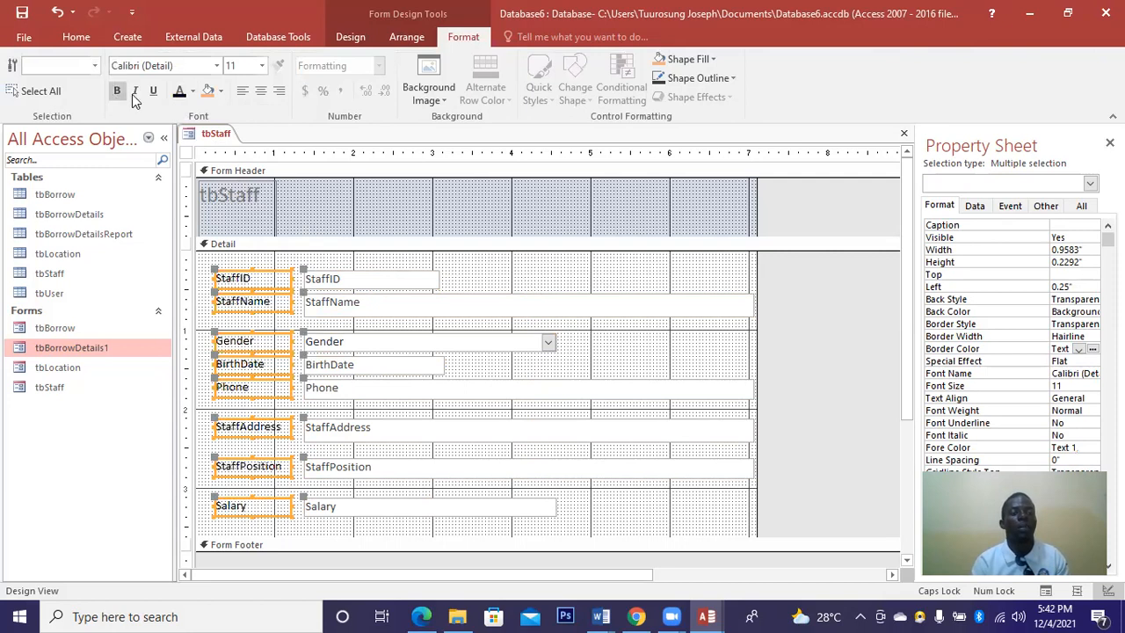
{"action": "left_click", "coordinate": [261, 66]}
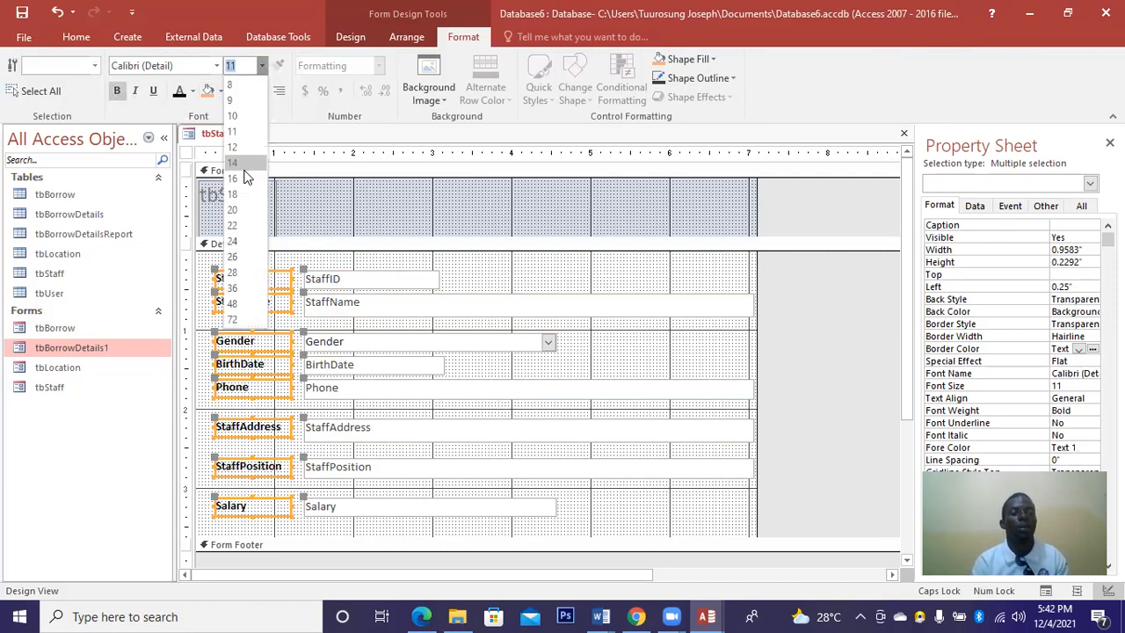
{"action": "left_click", "coordinate": [233, 163]}
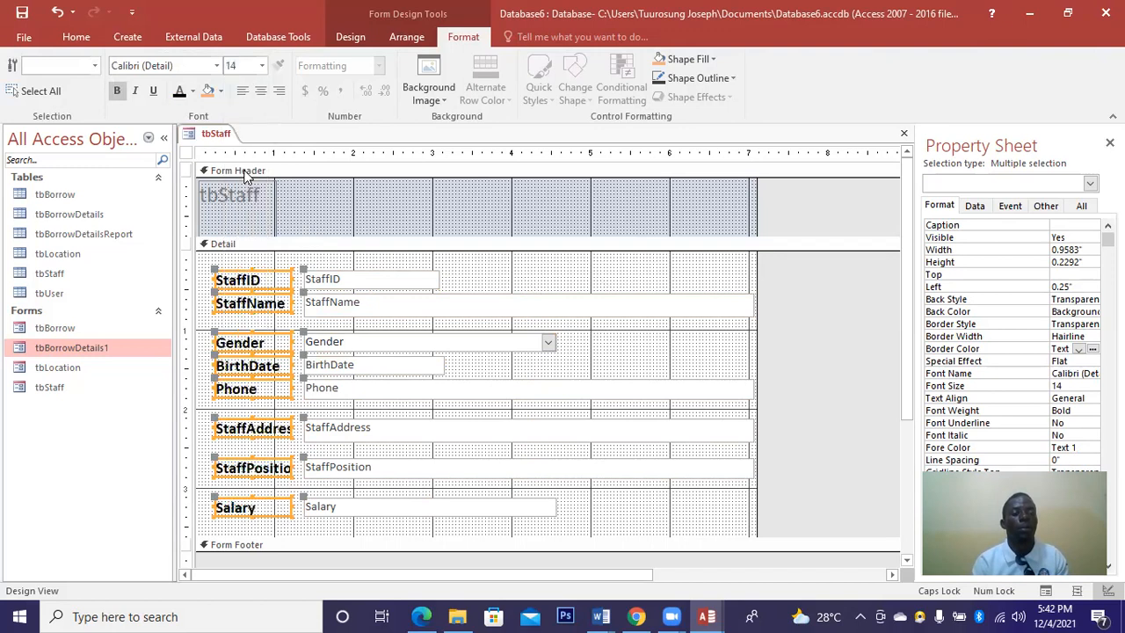
{"action": "left_click", "coordinate": [262, 66]}
{"action": "left_click", "coordinate": [233, 156]}
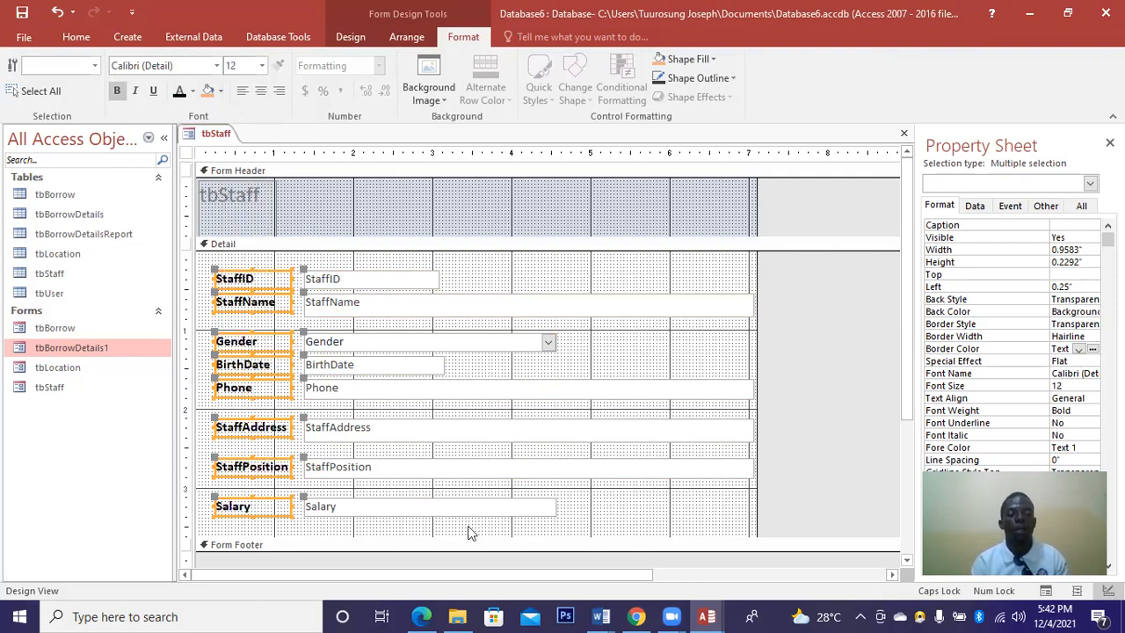
{"action": "left_click", "coordinate": [567, 530]}
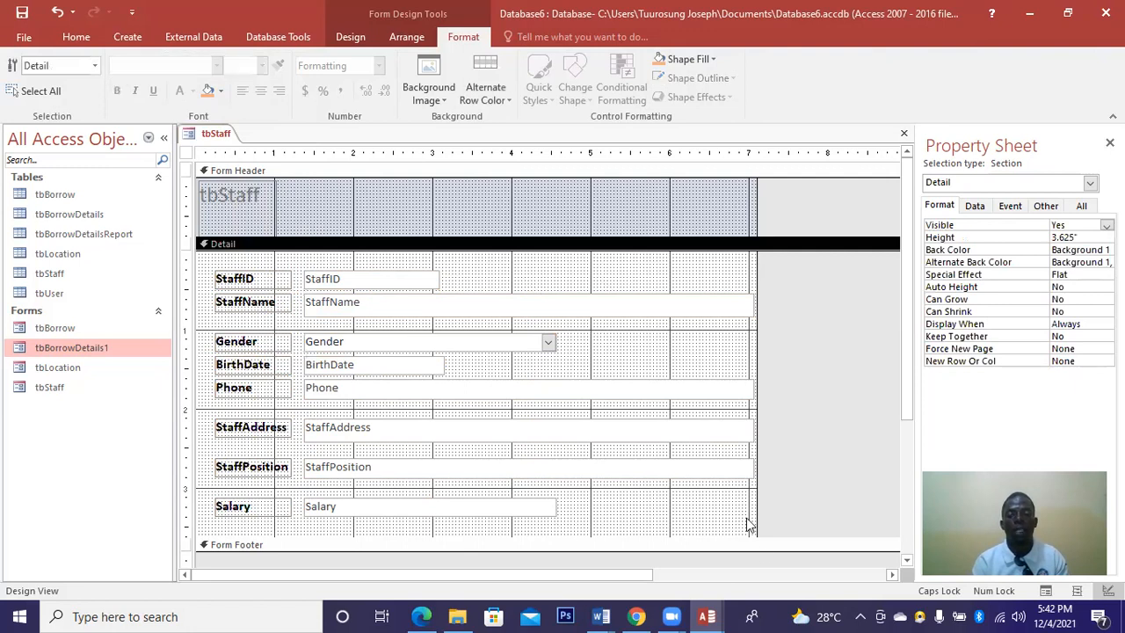
{"action": "left_click_drag", "start_coordinate": [752, 522], "coordinate": [300, 259]}
Give the selected entry boxes a bold, light purple-grey font.
{"action": "left_click", "coordinate": [192, 91]}
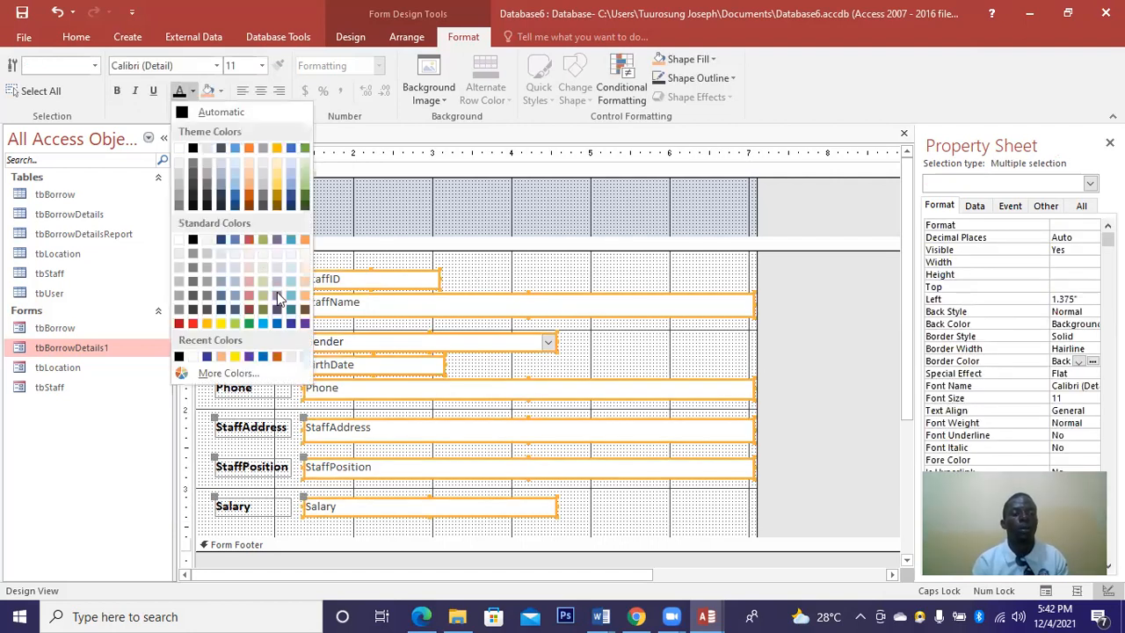
{"action": "left_click", "coordinate": [277, 294]}
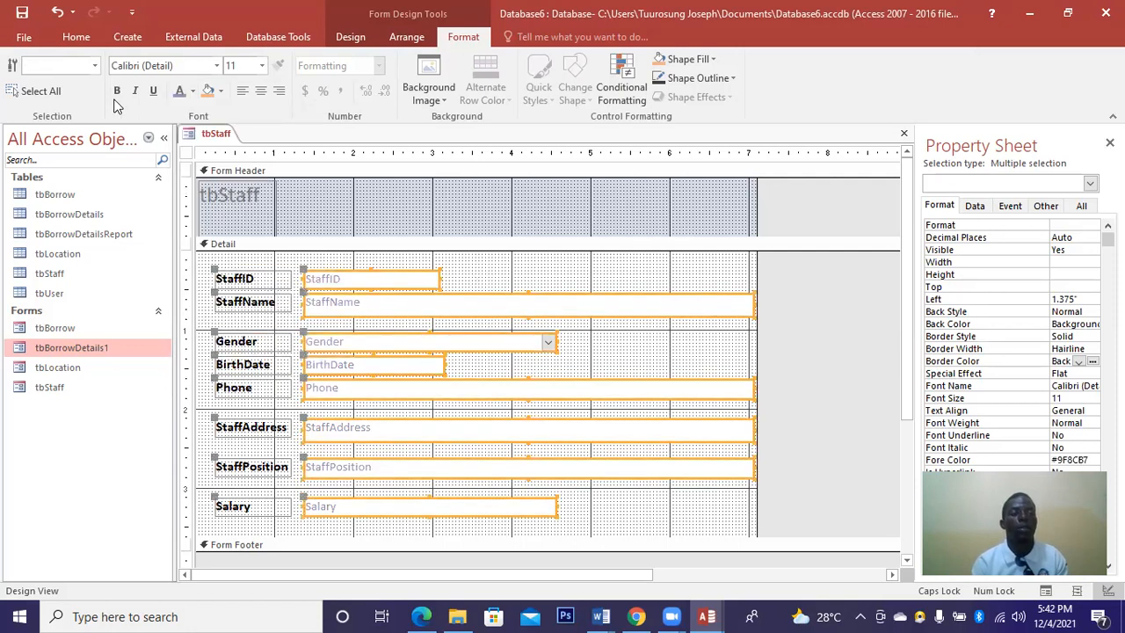
{"action": "left_click", "coordinate": [117, 95]}
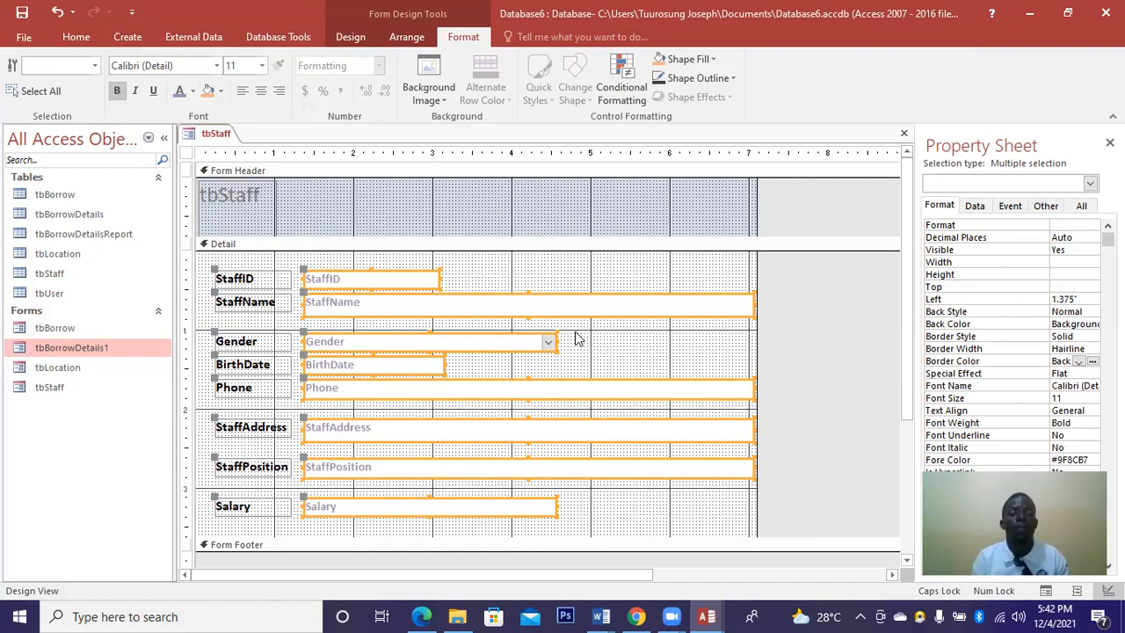
{"action": "left_click_drag", "start_coordinate": [447, 334], "coordinate": [554, 340]}
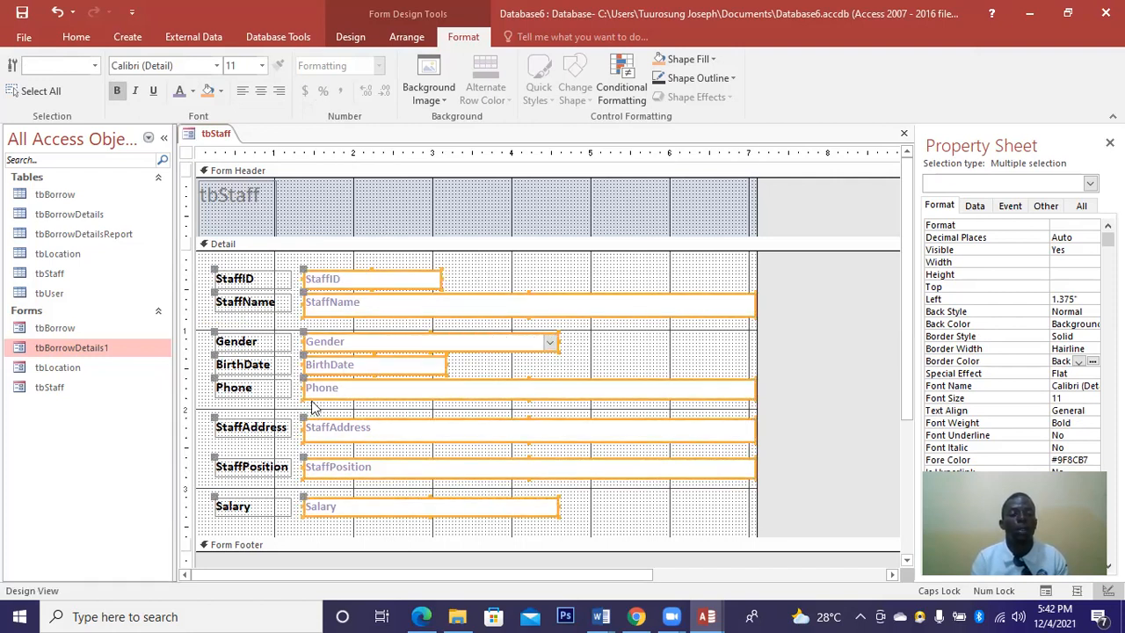
Narrow the Gender combo box to 1.8333" wide.
{"action": "left_click", "coordinate": [653, 521]}
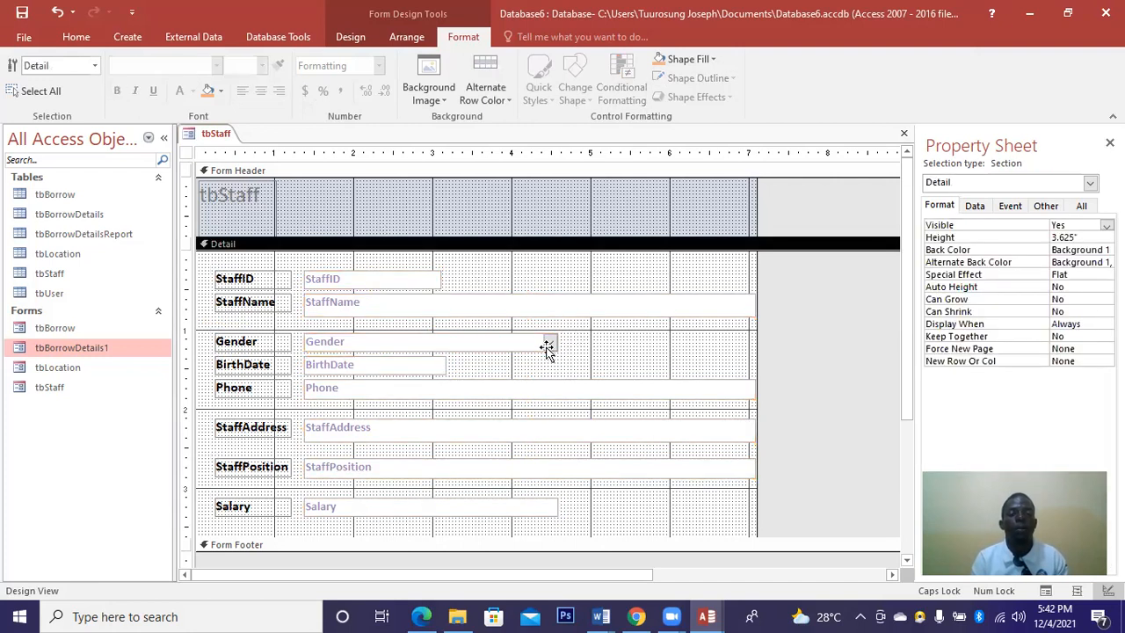
{"action": "left_click", "coordinate": [545, 347]}
{"action": "left_click_drag", "start_coordinate": [498, 339], "coordinate": [448, 338]}
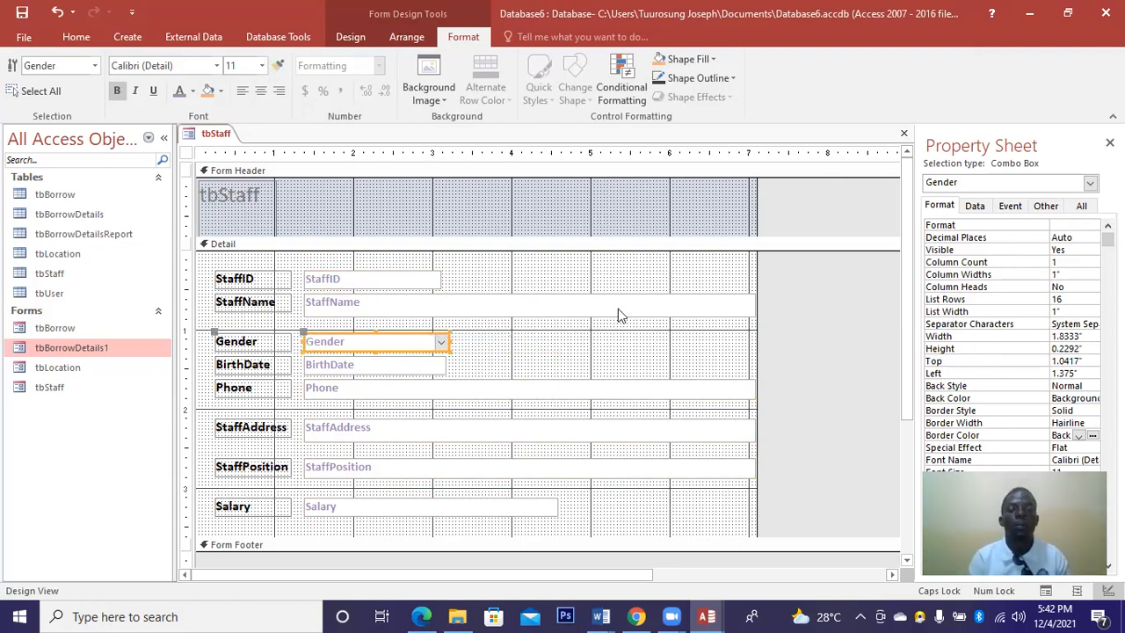
{"action": "left_click", "coordinate": [708, 307]}
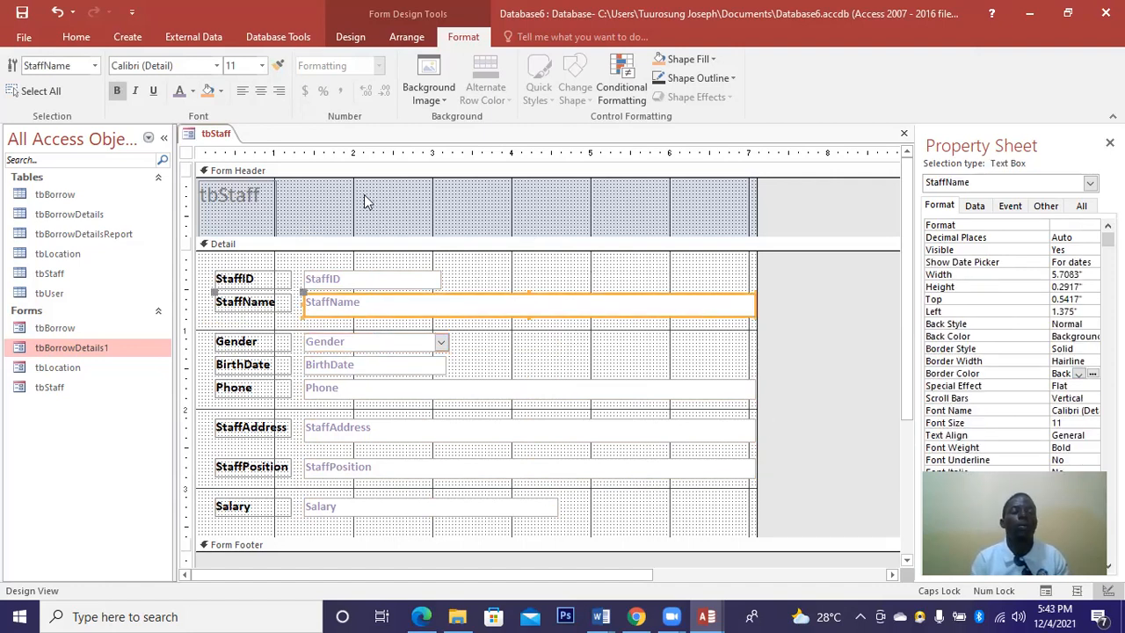
Replace the header label's text with STAFF.
{"action": "left_click", "coordinate": [255, 195]}
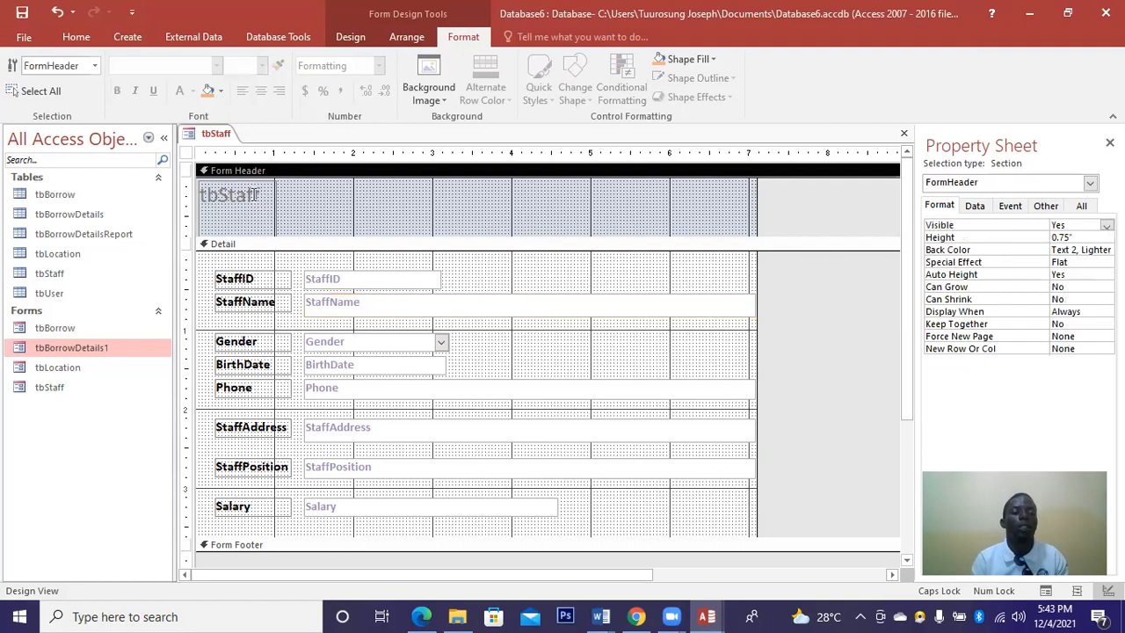
{"action": "left_click", "coordinate": [261, 196]}
{"action": "left_click_drag", "start_coordinate": [261, 196], "coordinate": [233, 195]}
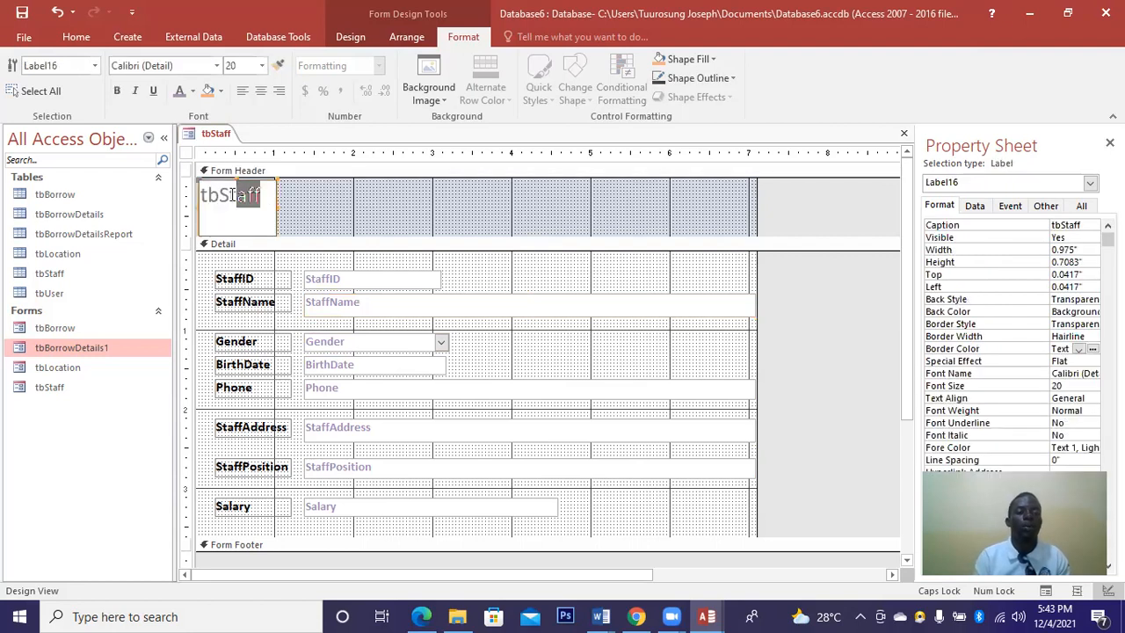
{"action": "left_click", "coordinate": [233, 195]}
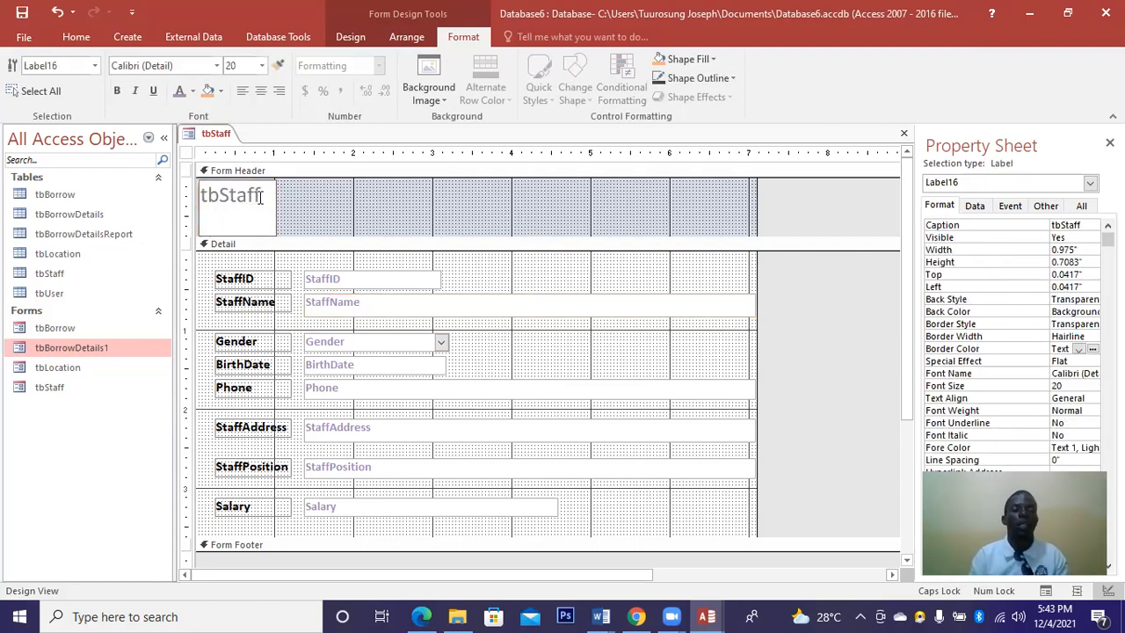
{"action": "key", "text": "BackSpace"}
{"action": "key", "text": "BackSpace"}
{"action": "key", "text": "BackSpace"}
{"action": "key", "text": "BackSpace"}
{"action": "key", "text": "BackSpace"}
{"action": "key", "text": "BackSpace"}
{"action": "key", "text": "BackSpace"}
{"action": "type", "text": "S"}
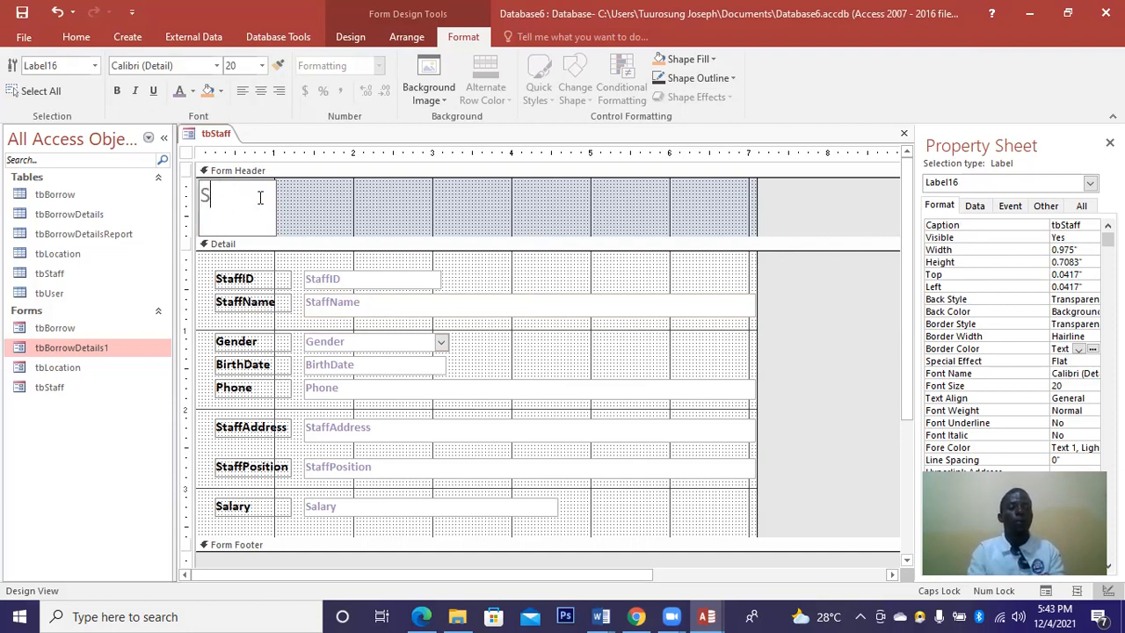
{"action": "type", "text": "TAFF"}
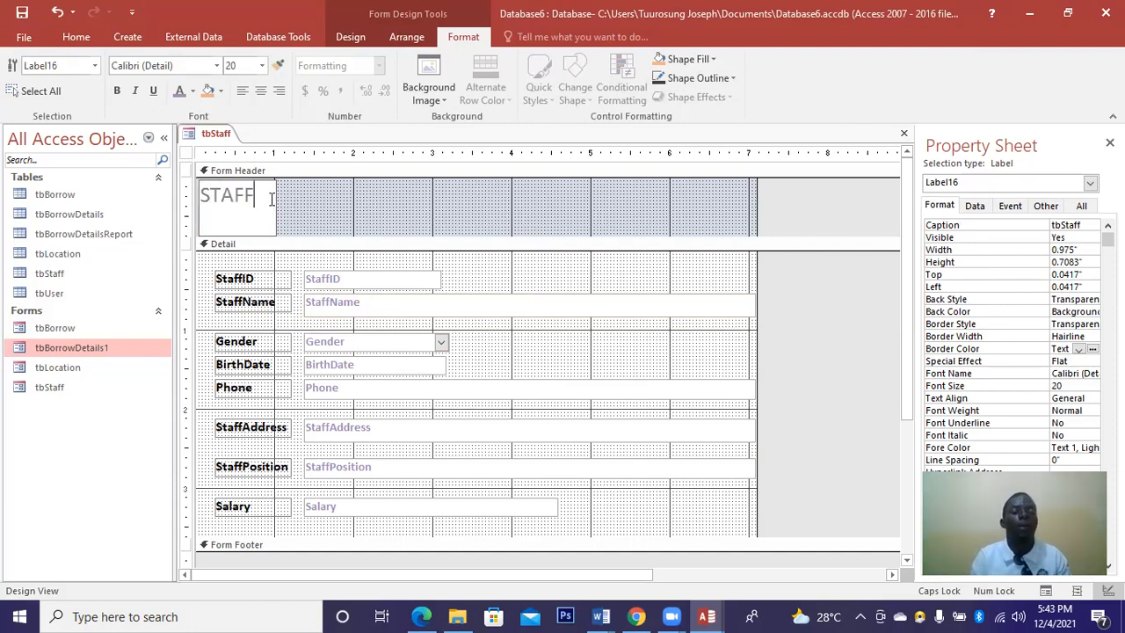
Format STAFF as bold 26-pt Arial Black in light purple-grey (#9F8CB7).
{"action": "left_click", "coordinate": [193, 92]}
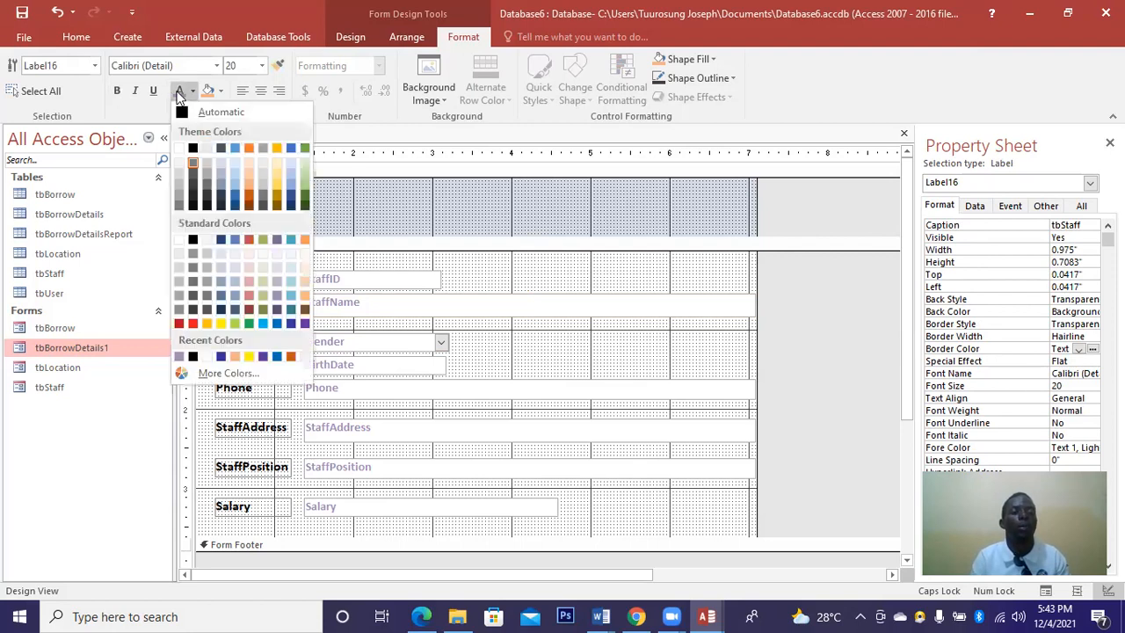
{"action": "left_click", "coordinate": [179, 94]}
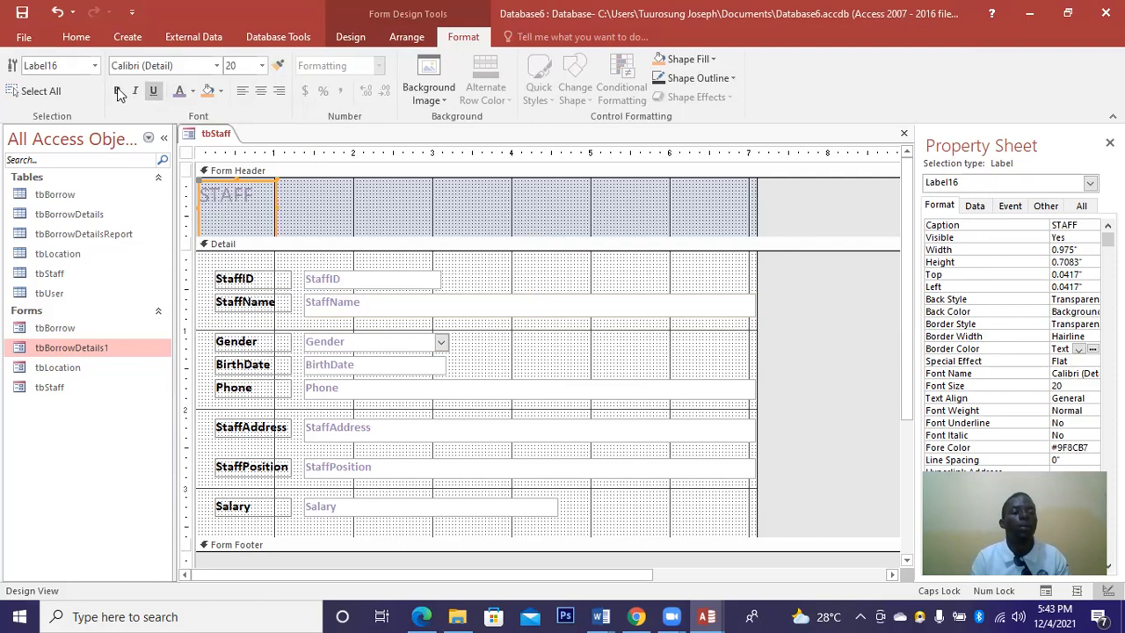
{"action": "key", "text": "ctrl+b"}
{"action": "left_click", "coordinate": [219, 70]}
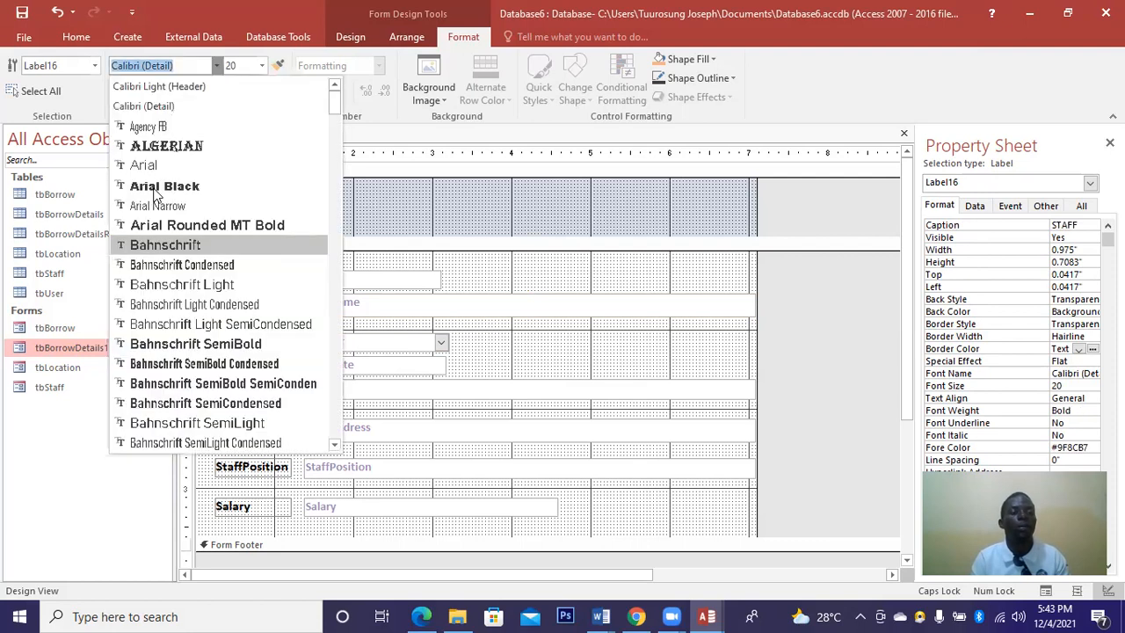
{"action": "left_click", "coordinate": [164, 186]}
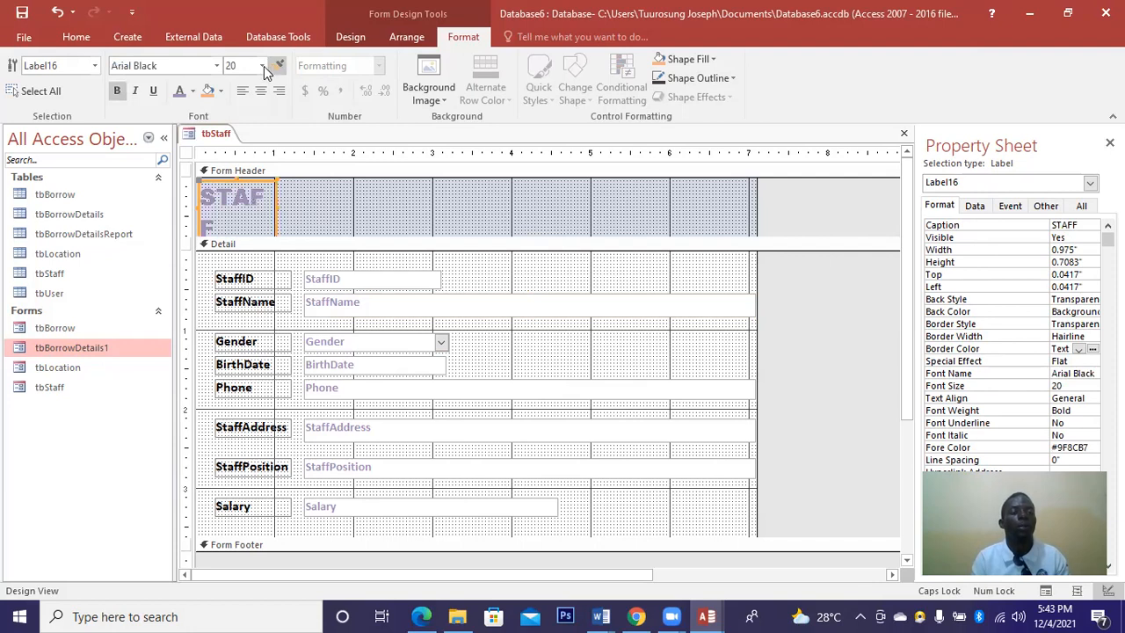
{"action": "left_click", "coordinate": [263, 66]}
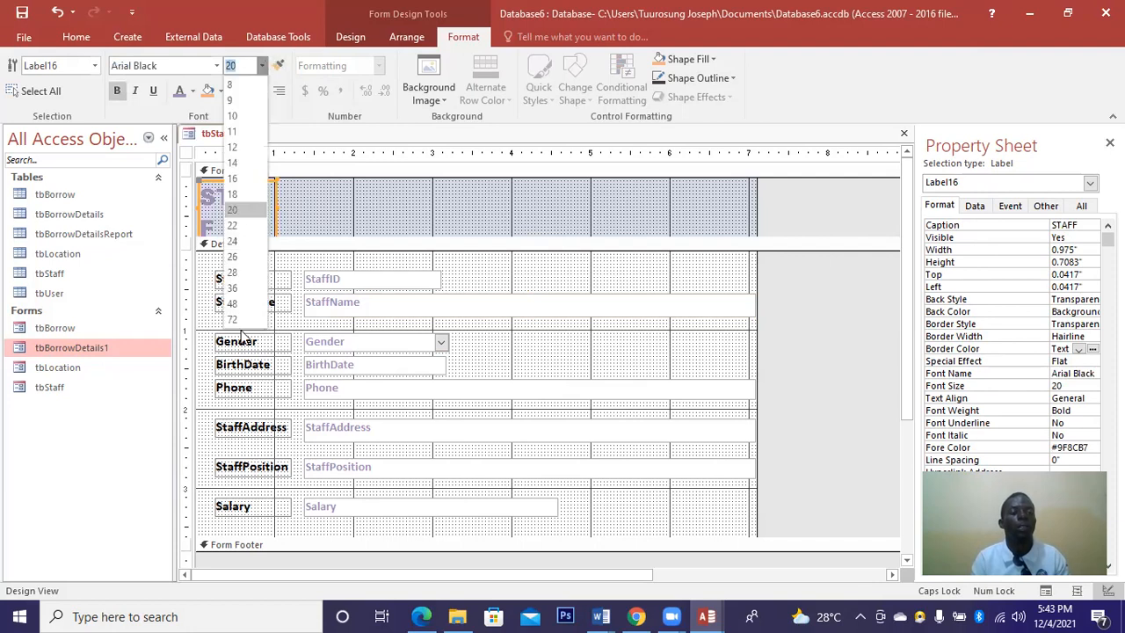
{"action": "left_click", "coordinate": [234, 258]}
Widen the STAFF label across the header to 6.9542" and centre it.
{"action": "left_click_drag", "start_coordinate": [426, 203], "coordinate": [746, 201]}
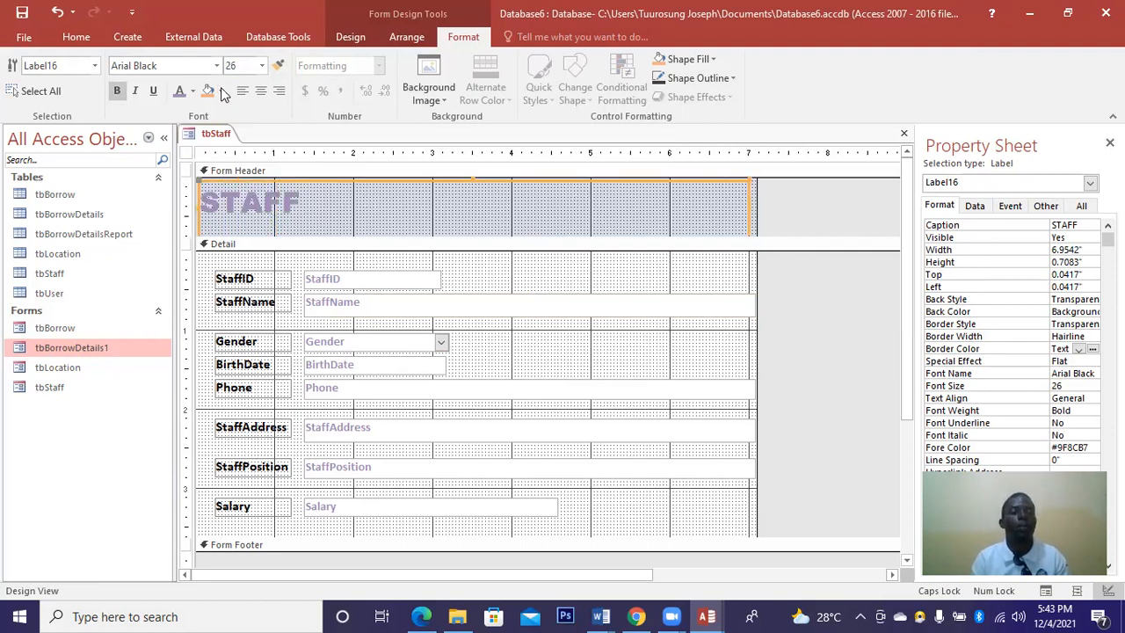
{"action": "left_click", "coordinate": [260, 93]}
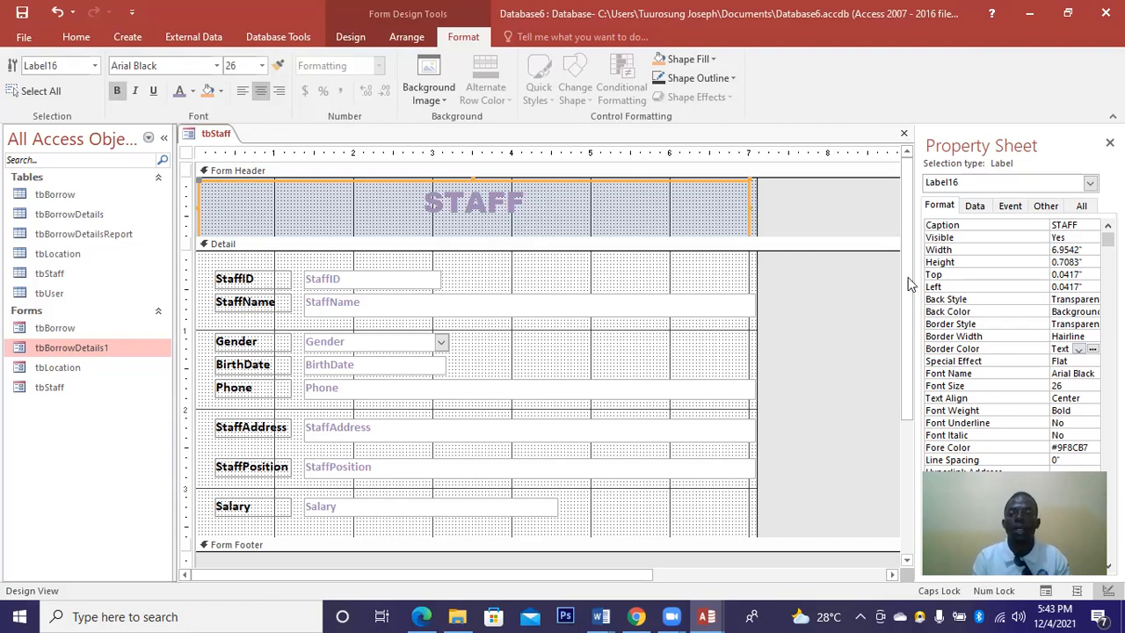
{"action": "scroll", "coordinate": [909, 292], "scroll_direction": "down", "scroll_amount": 2}
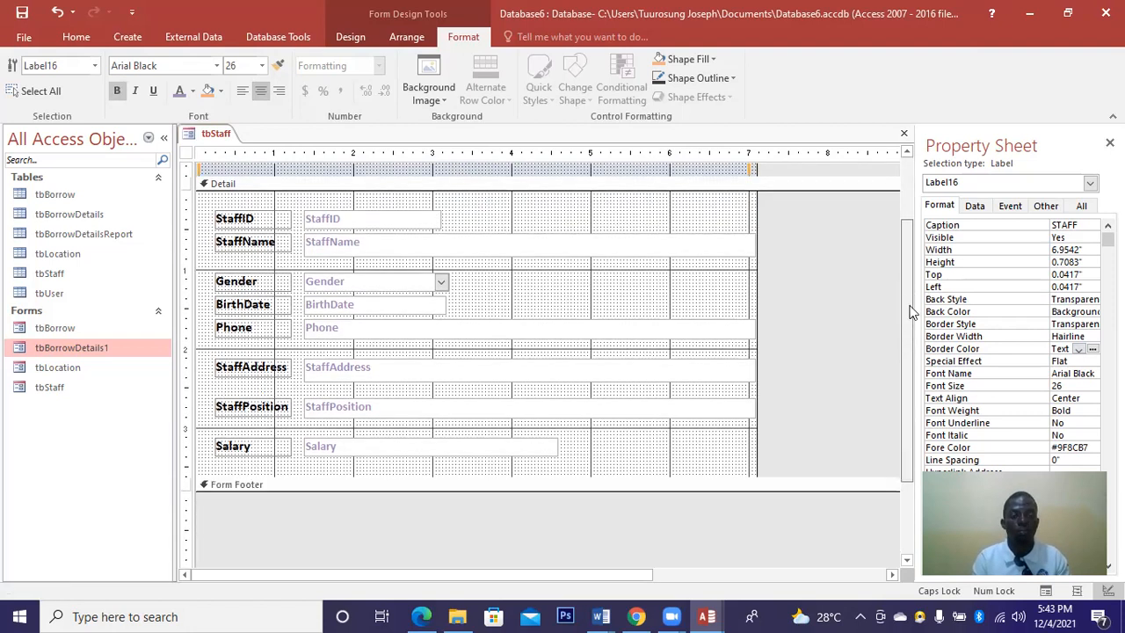
{"action": "scroll", "coordinate": [911, 312], "scroll_direction": "up", "scroll_amount": 1}
{"action": "scroll", "coordinate": [911, 311], "scroll_direction": "up", "scroll_amount": 1}
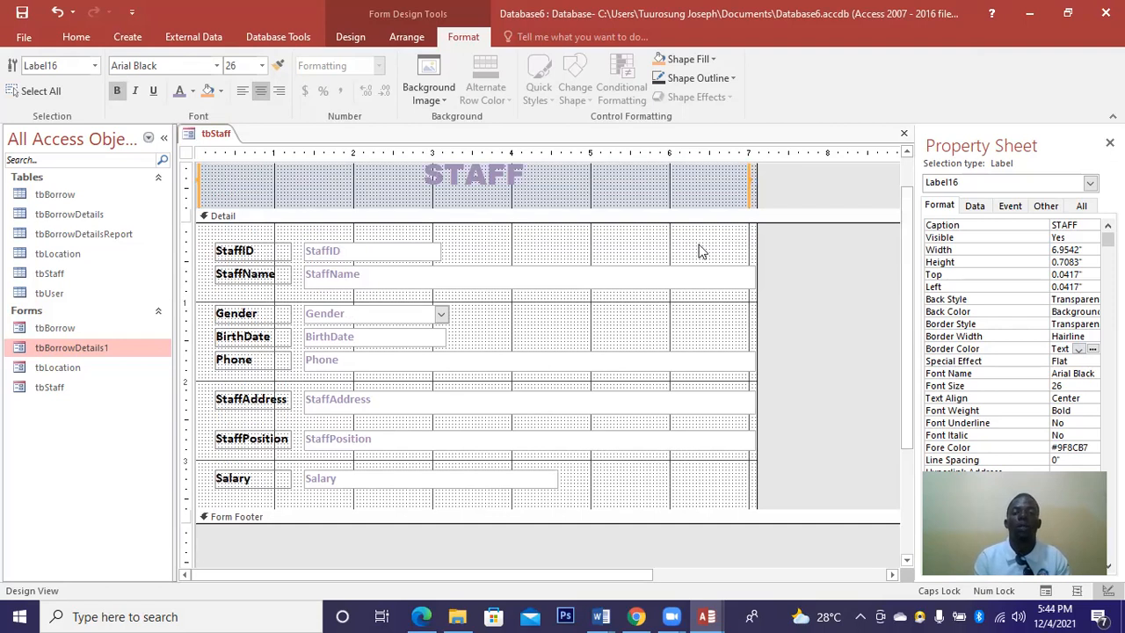
Set the Detail section's Special Effect to Raised.
{"action": "left_click", "coordinate": [718, 232]}
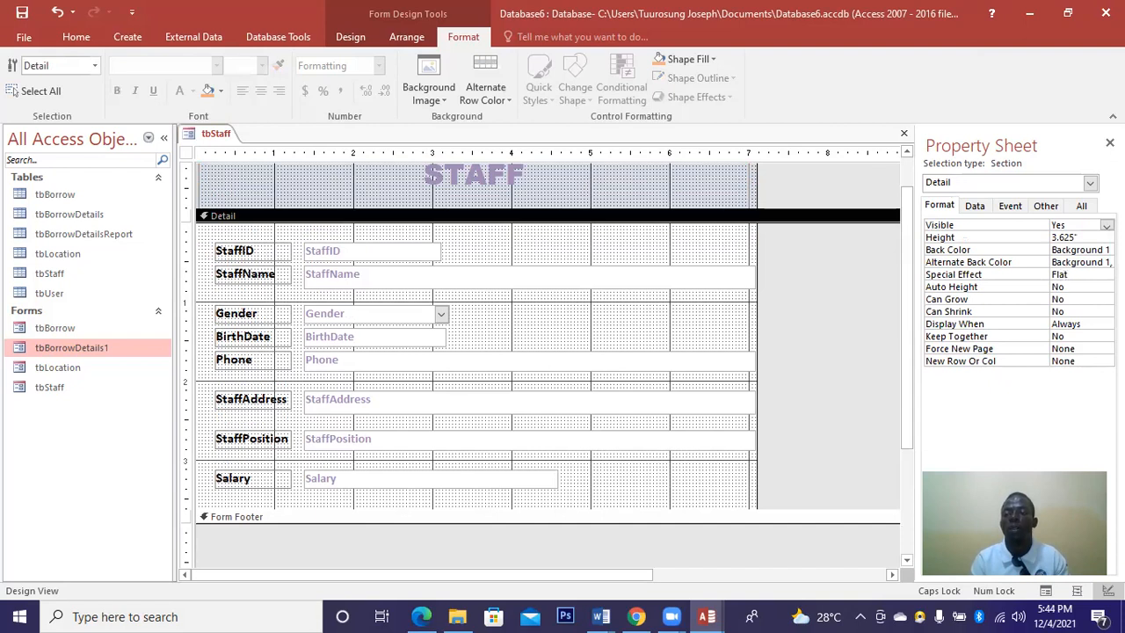
{"action": "left_click", "coordinate": [1106, 275]}
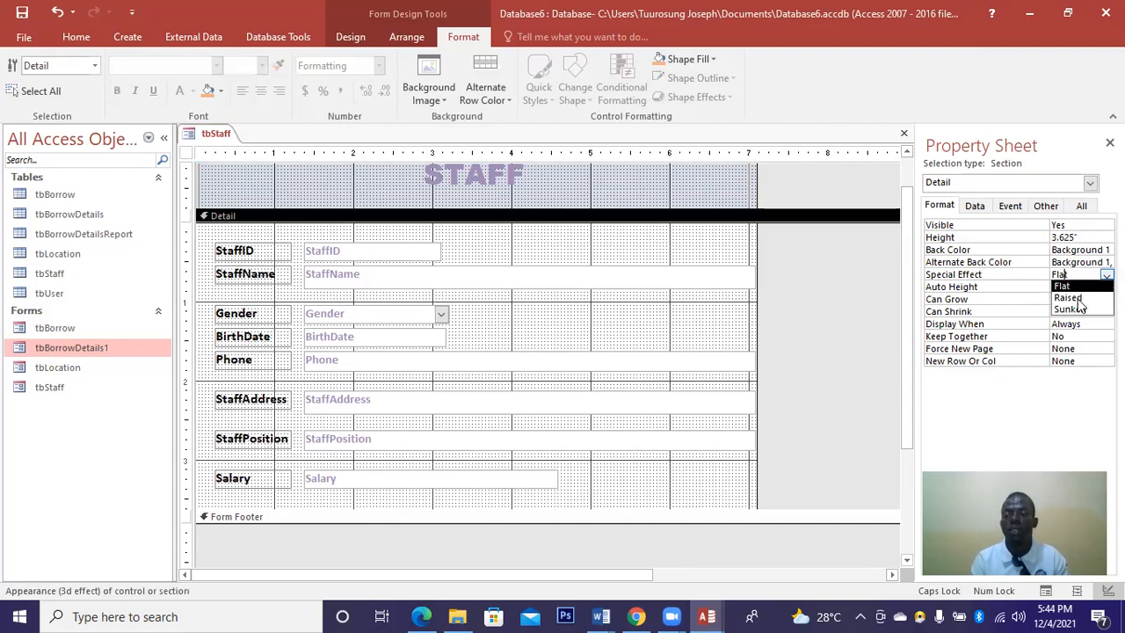
{"action": "left_click", "coordinate": [1067, 298]}
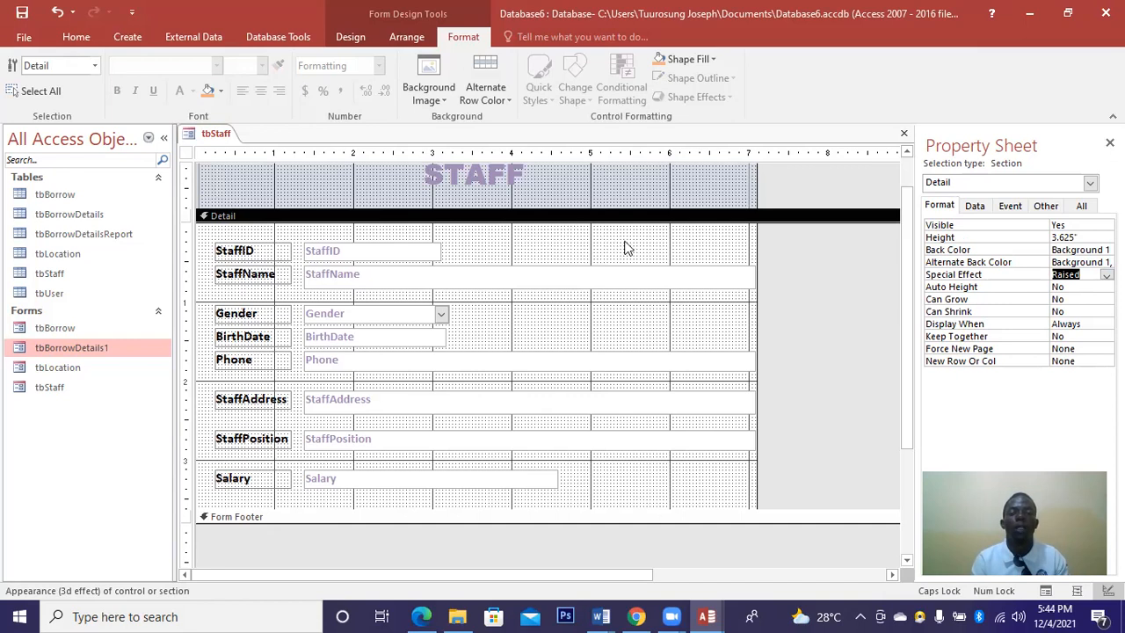
{"action": "left_click", "coordinate": [688, 246]}
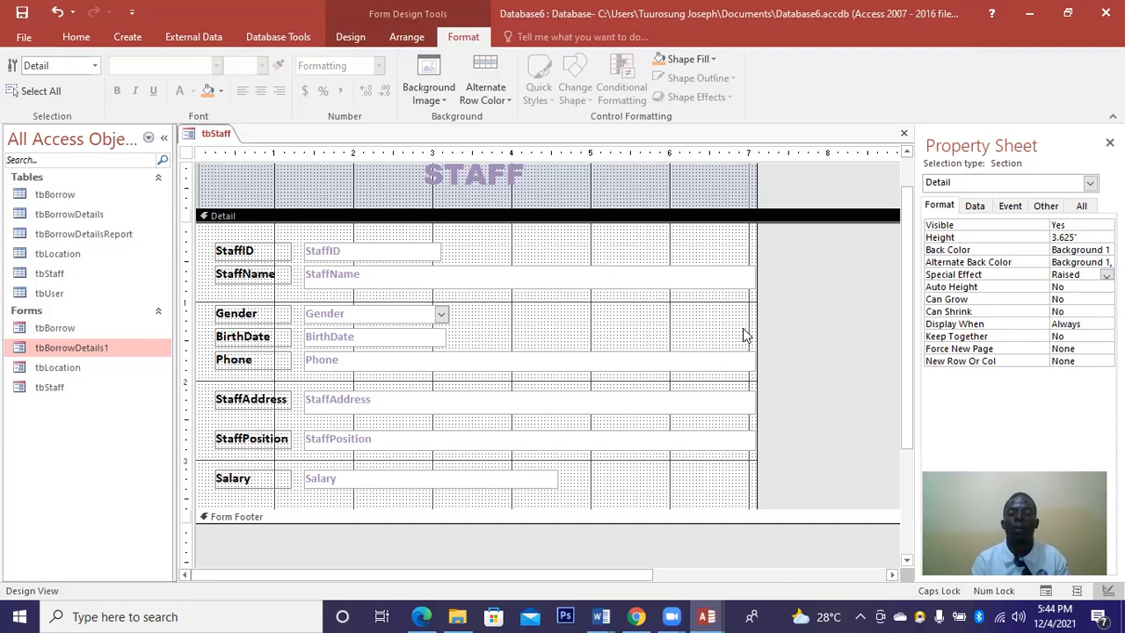
Give the Detail section a light green #E6EDD7 Back Color.
{"action": "left_click", "coordinate": [1068, 249]}
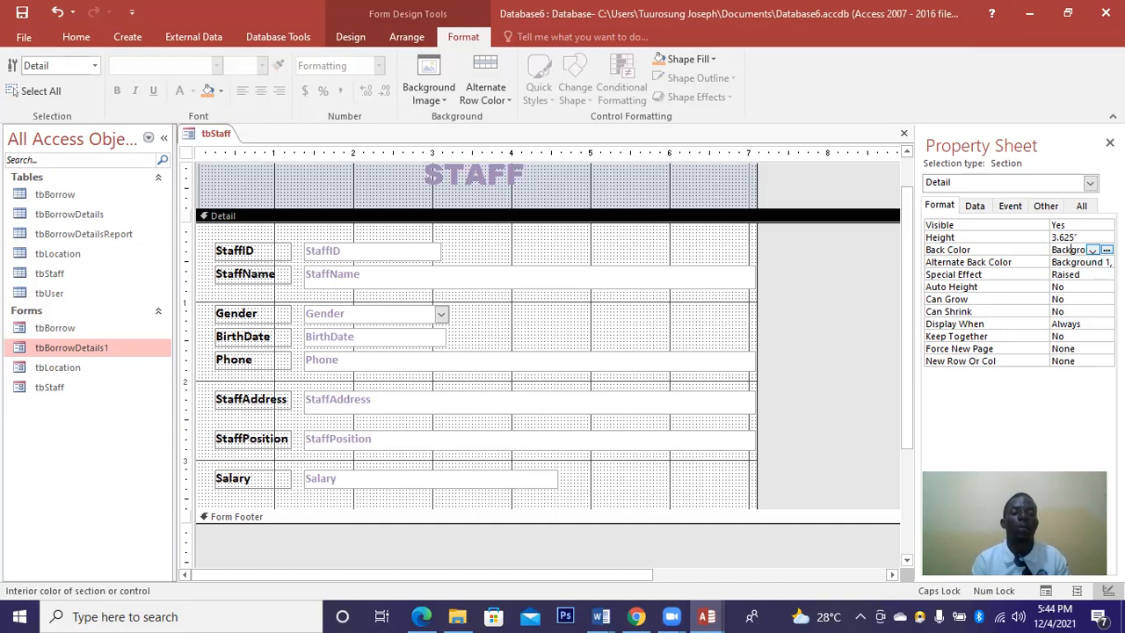
{"action": "left_click", "coordinate": [1107, 250]}
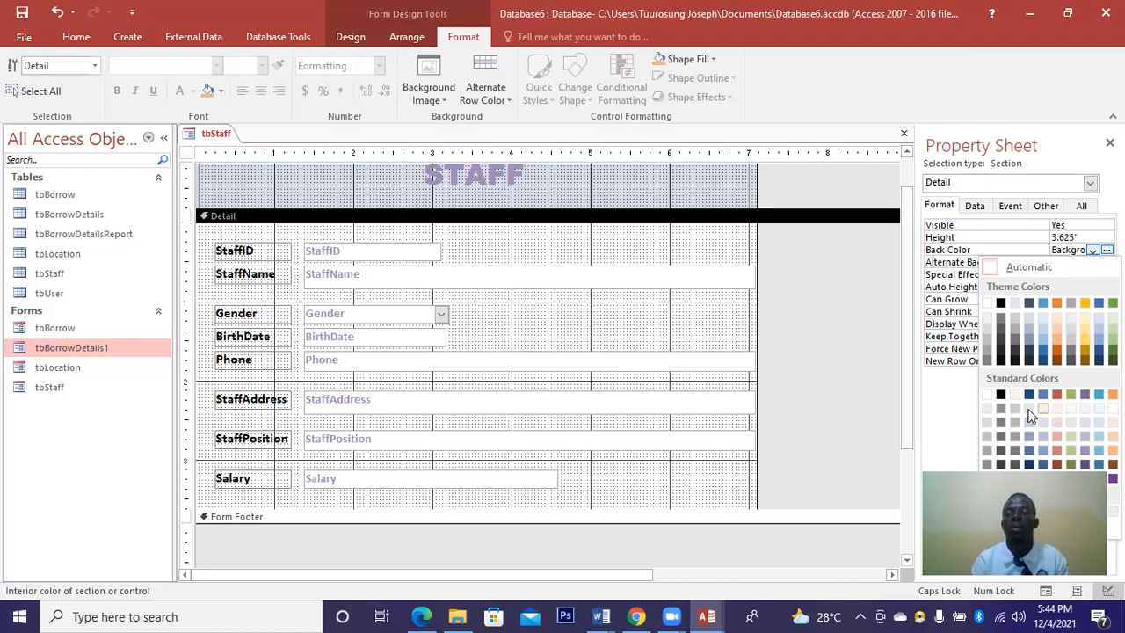
{"action": "left_click", "coordinate": [1073, 422]}
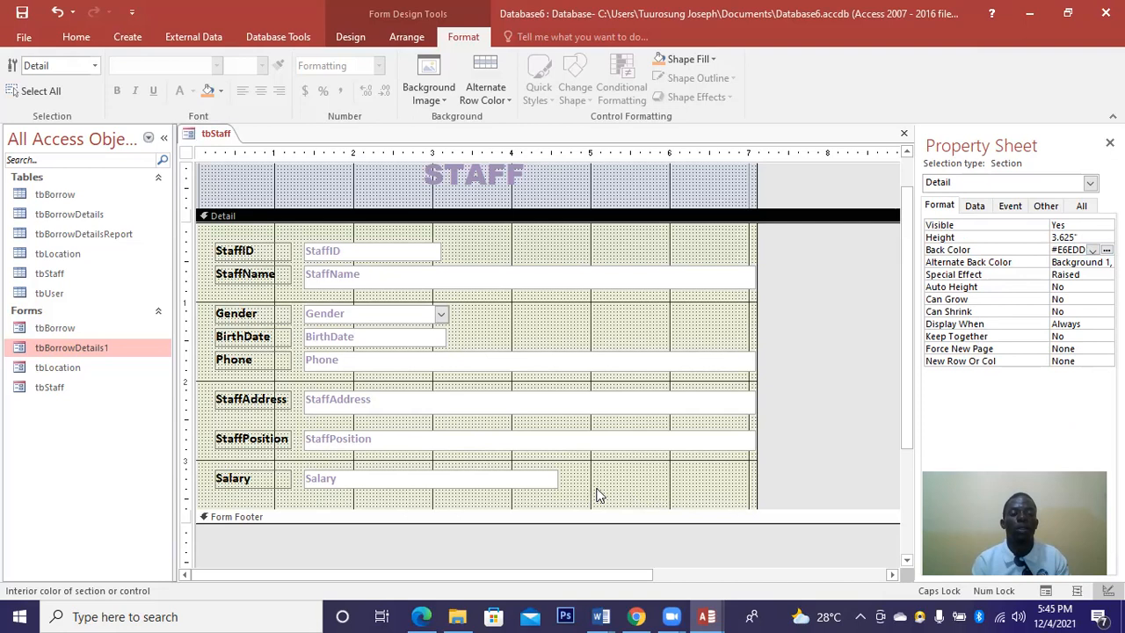
{"action": "left_click", "coordinate": [563, 507]}
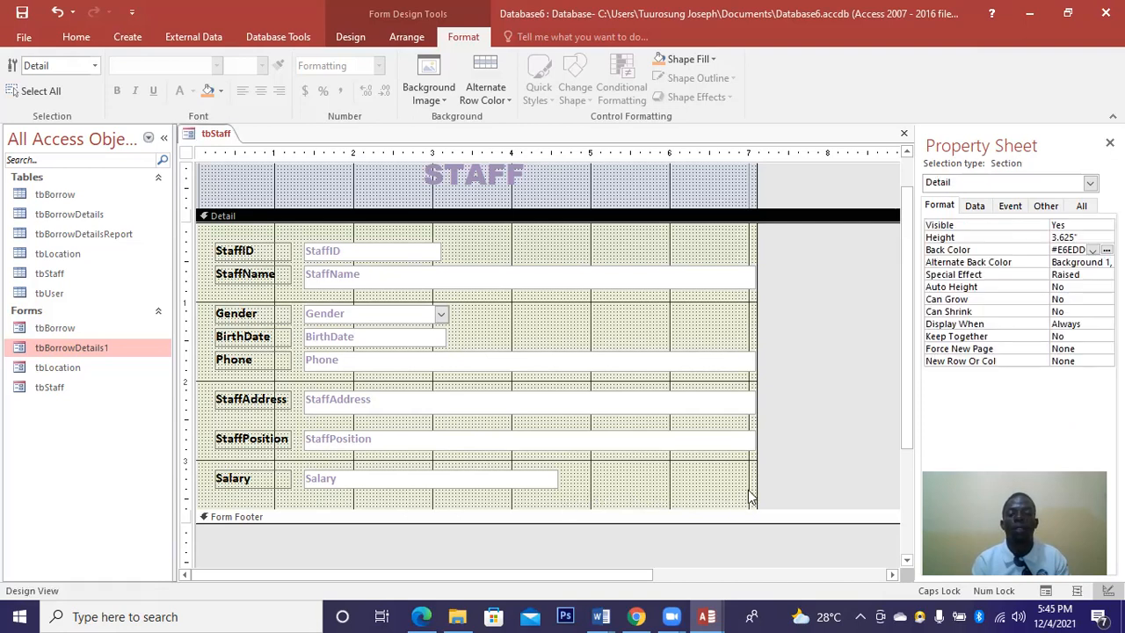
{"action": "left_click_drag", "start_coordinate": [750, 491], "coordinate": [297, 251]}
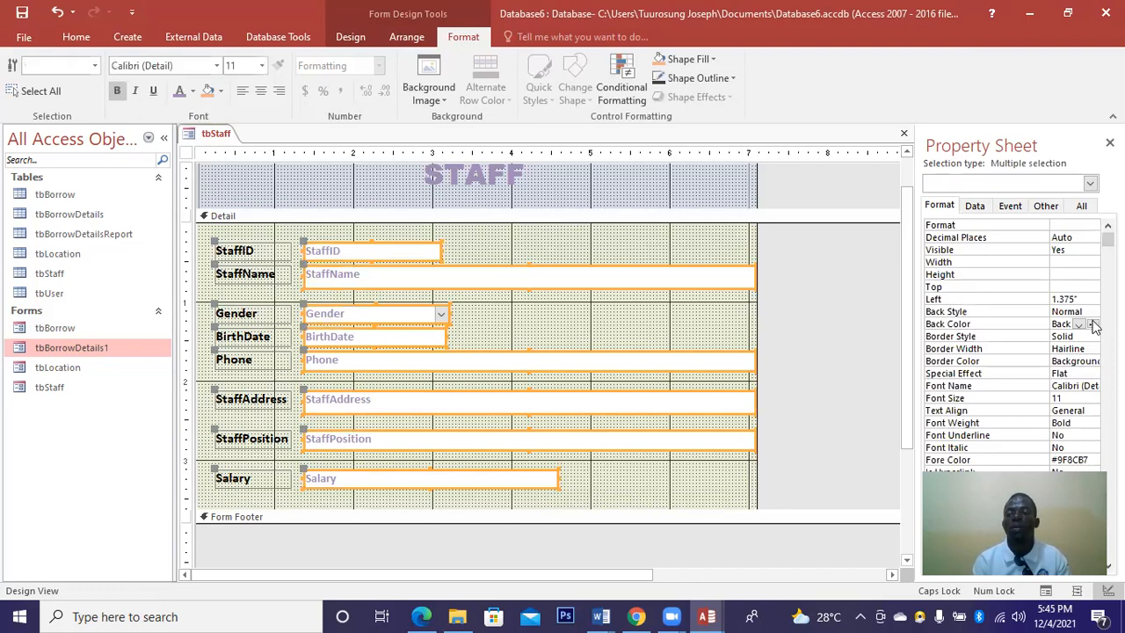
Set the selected fields' font to Arial Black, then close tbStaff and save the changes.
{"action": "left_click", "coordinate": [1093, 325]}
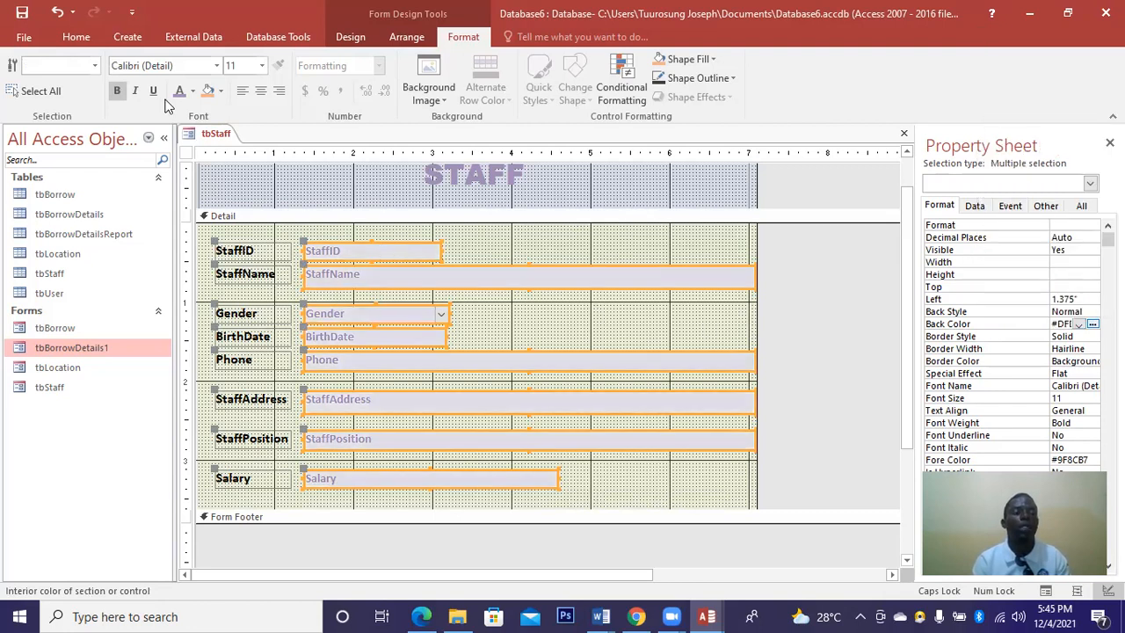
{"action": "left_click", "coordinate": [217, 67]}
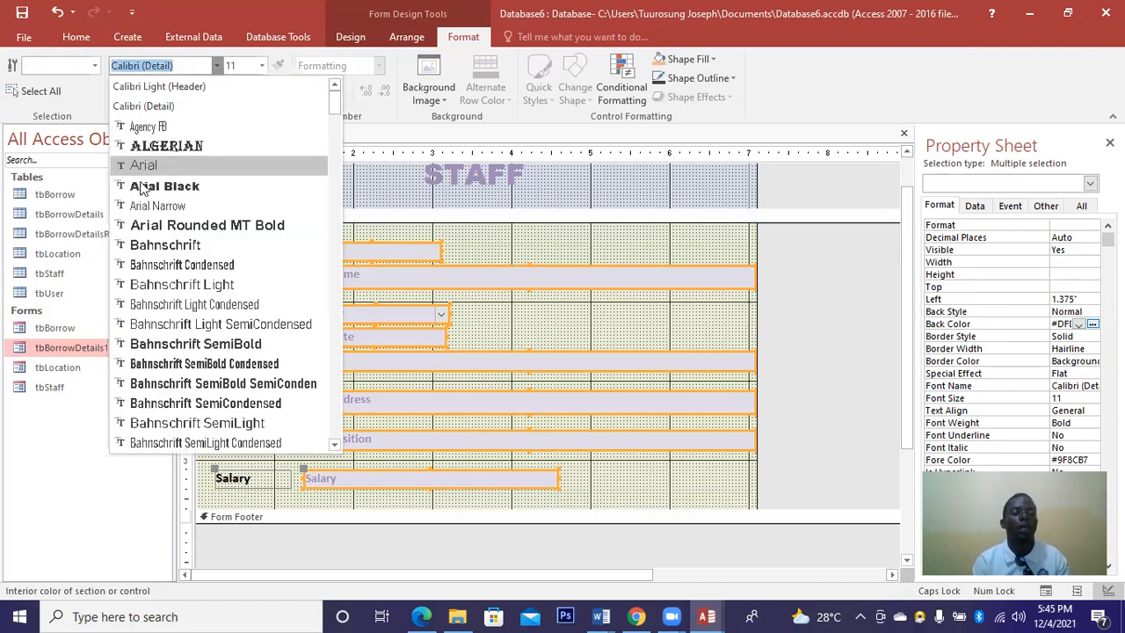
{"action": "key", "text": "Return"}
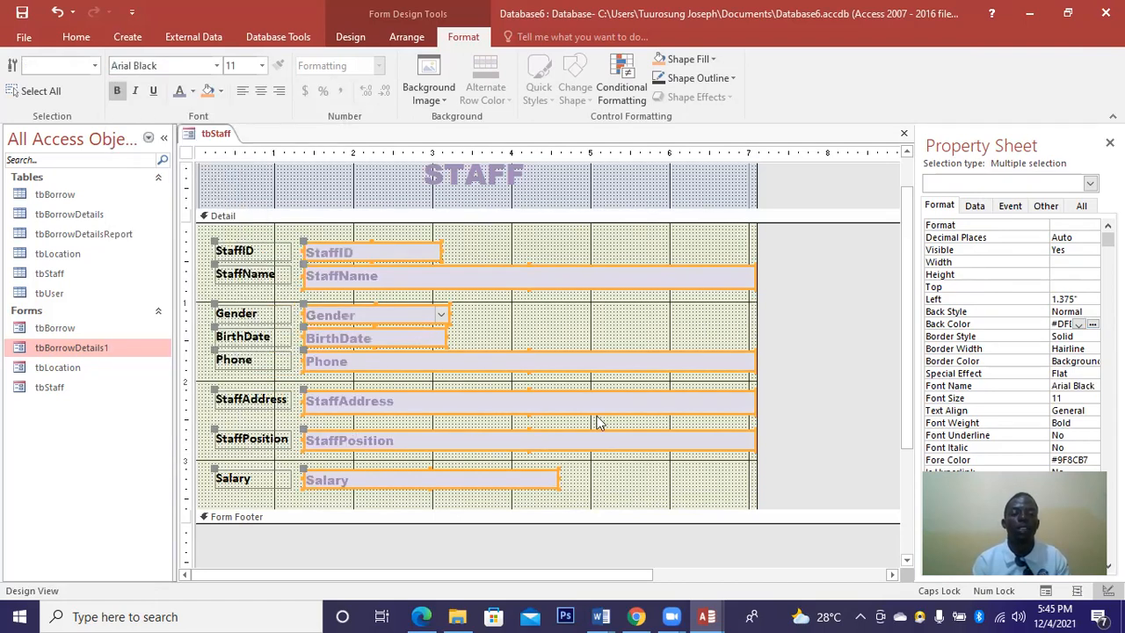
{"action": "left_click", "coordinate": [905, 134]}
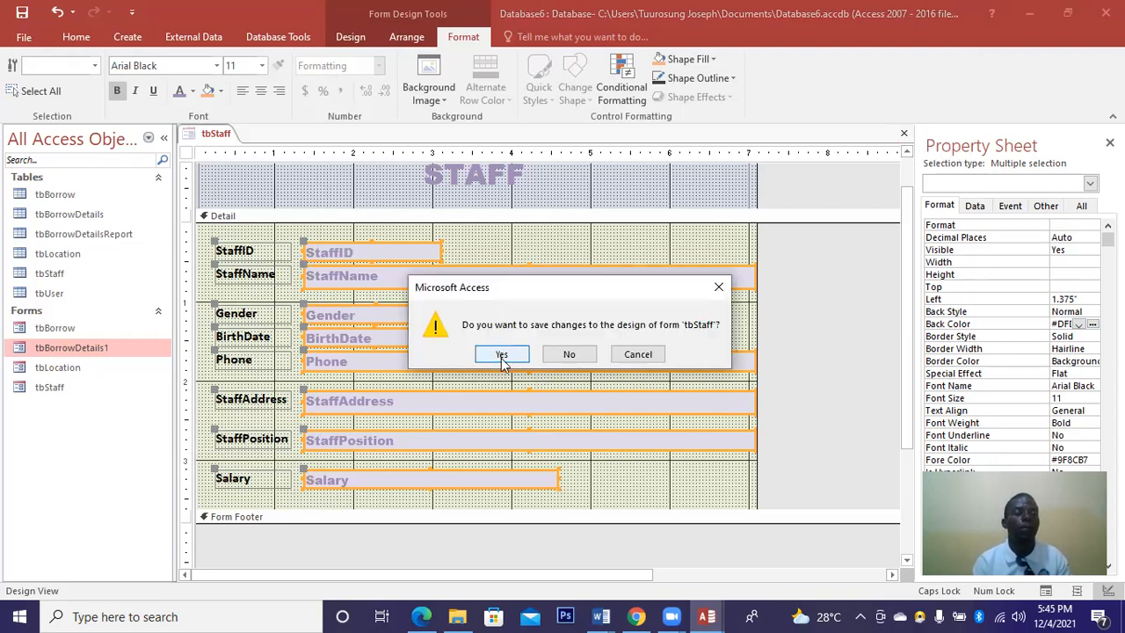
{"action": "left_click", "coordinate": [501, 354]}
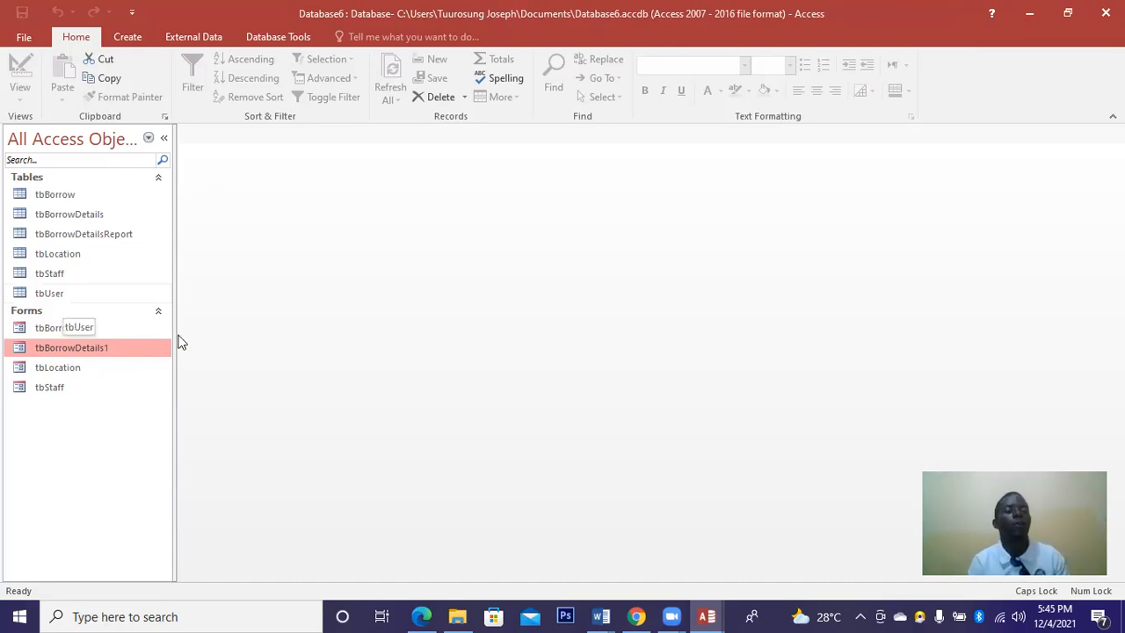
Build a Columnar tbUser form with ID, UserName, UserPassword, UserPosition and StaffID using the Form Wizard.
{"action": "left_click", "coordinate": [126, 38]}
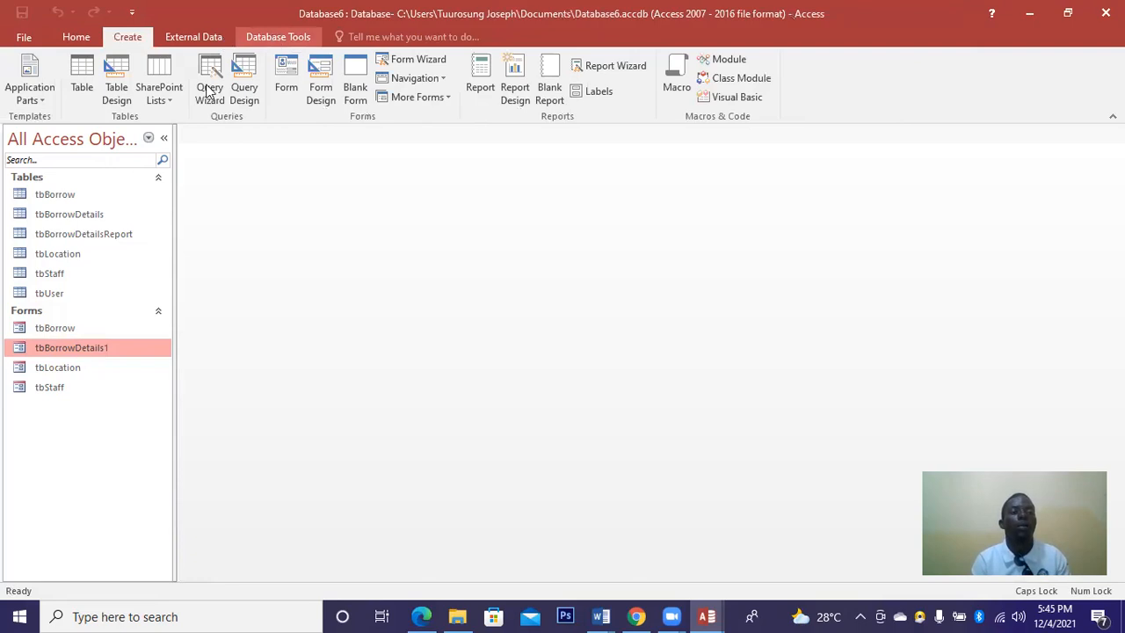
{"action": "left_click", "coordinate": [418, 58]}
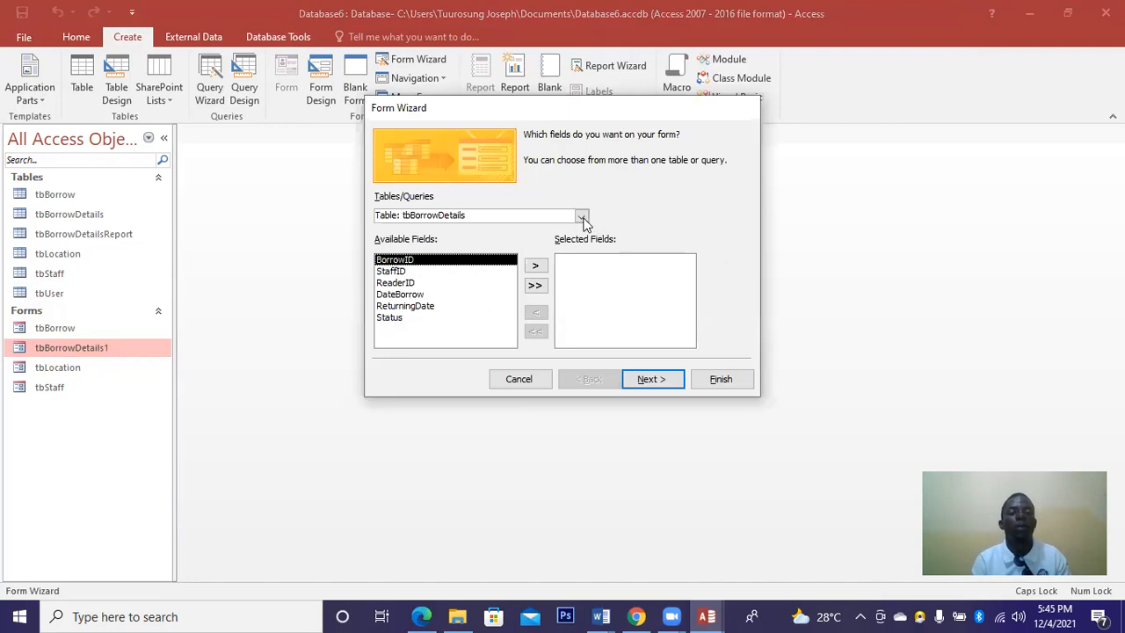
{"action": "left_click", "coordinate": [582, 217]}
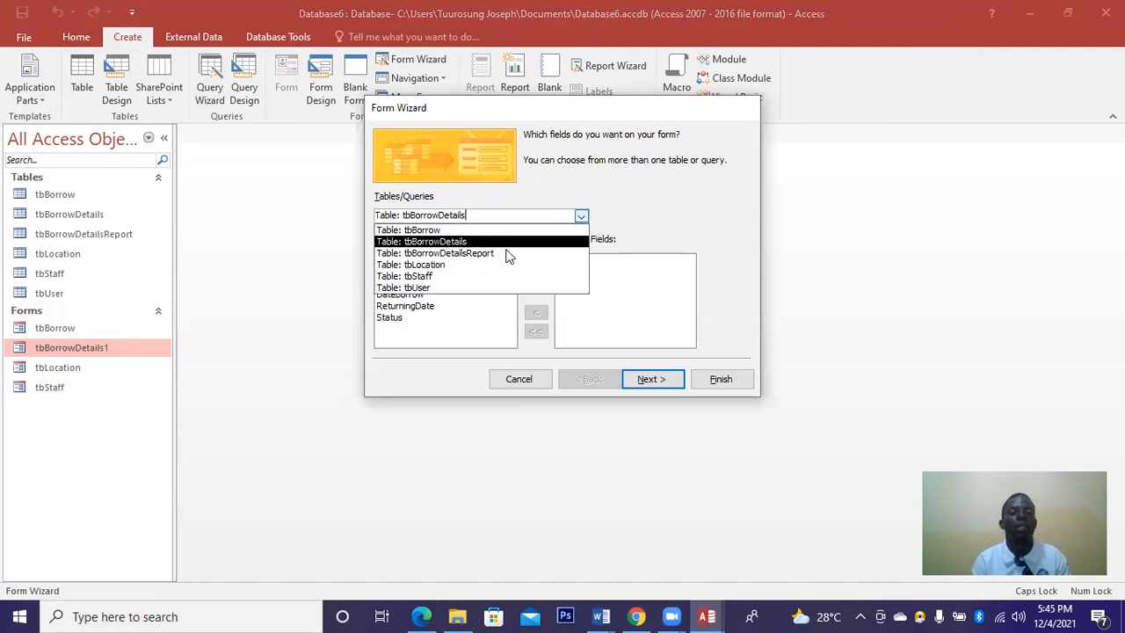
{"action": "left_click", "coordinate": [437, 287]}
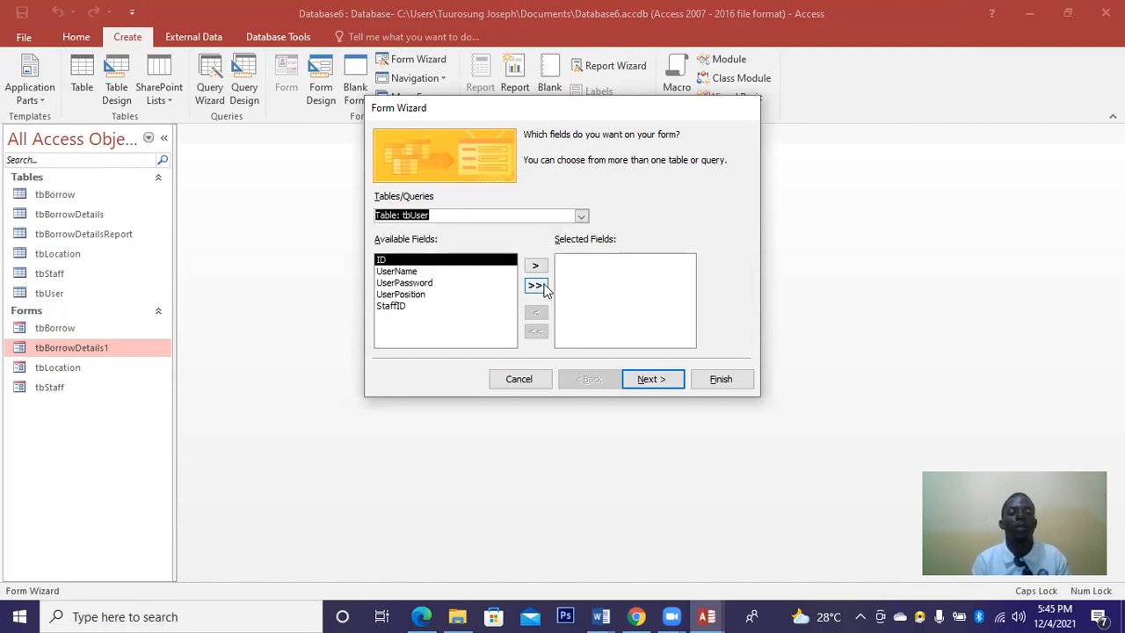
{"action": "left_click", "coordinate": [536, 285]}
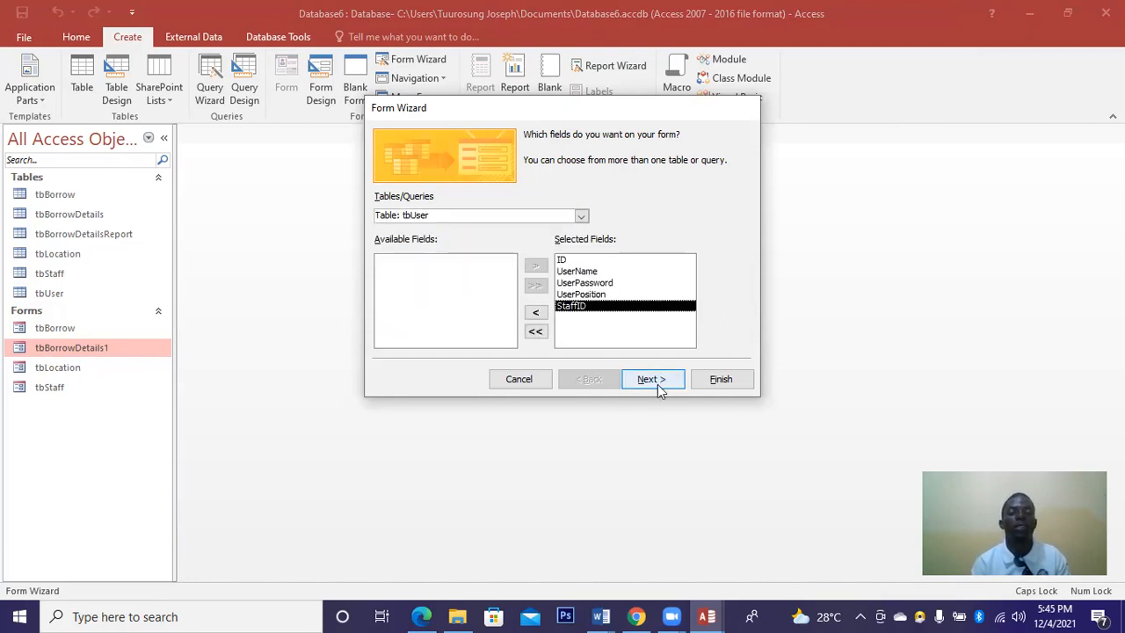
{"action": "left_click", "coordinate": [651, 379]}
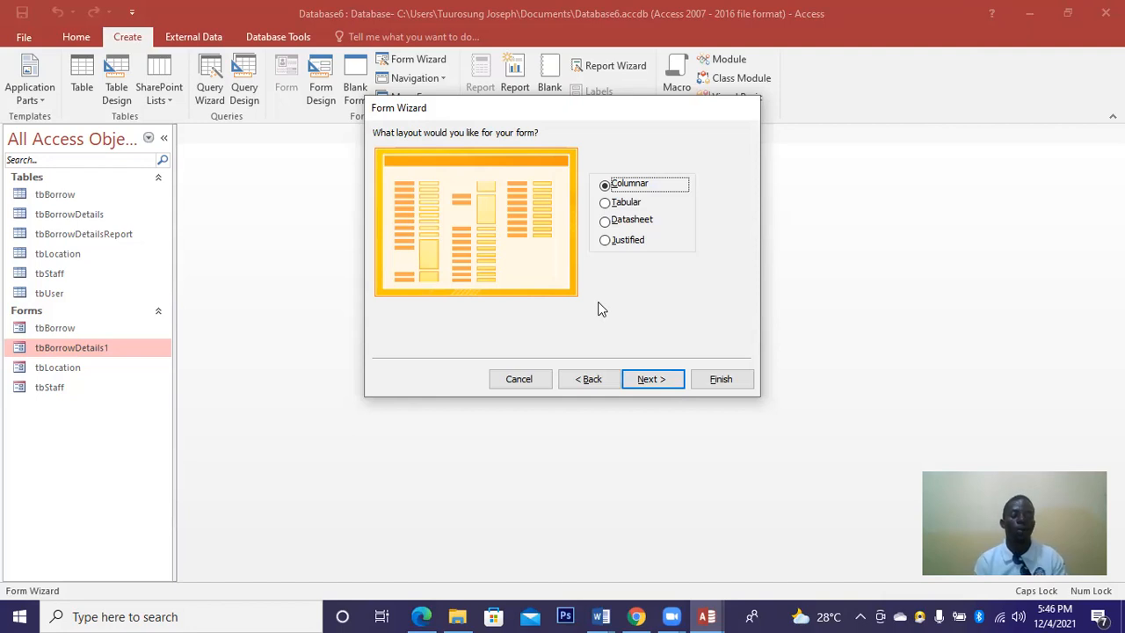
{"action": "left_click", "coordinate": [646, 379]}
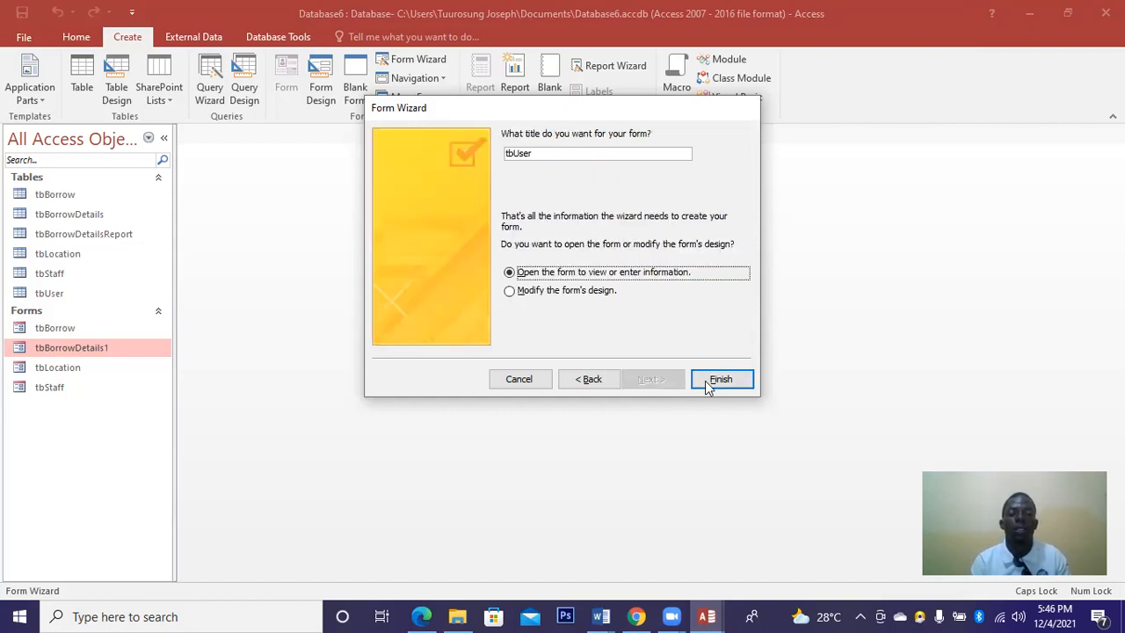
{"action": "left_click", "coordinate": [713, 382]}
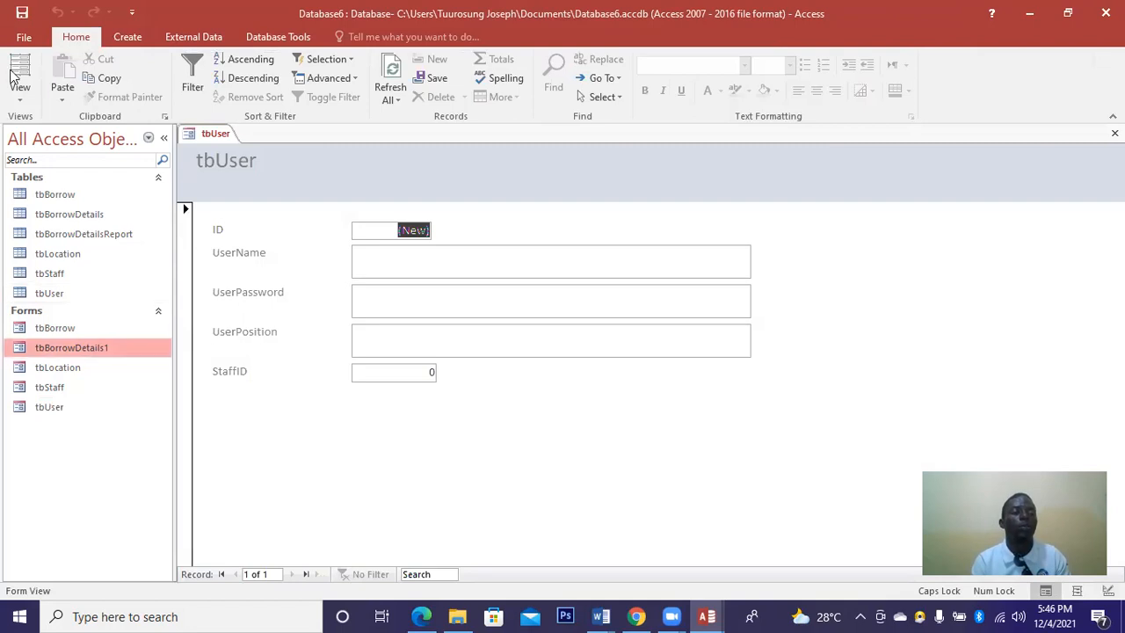
Switch tbUser to Design View, pull in the form's right edge, and narrow the five field labels.
{"action": "left_click", "coordinate": [21, 97]}
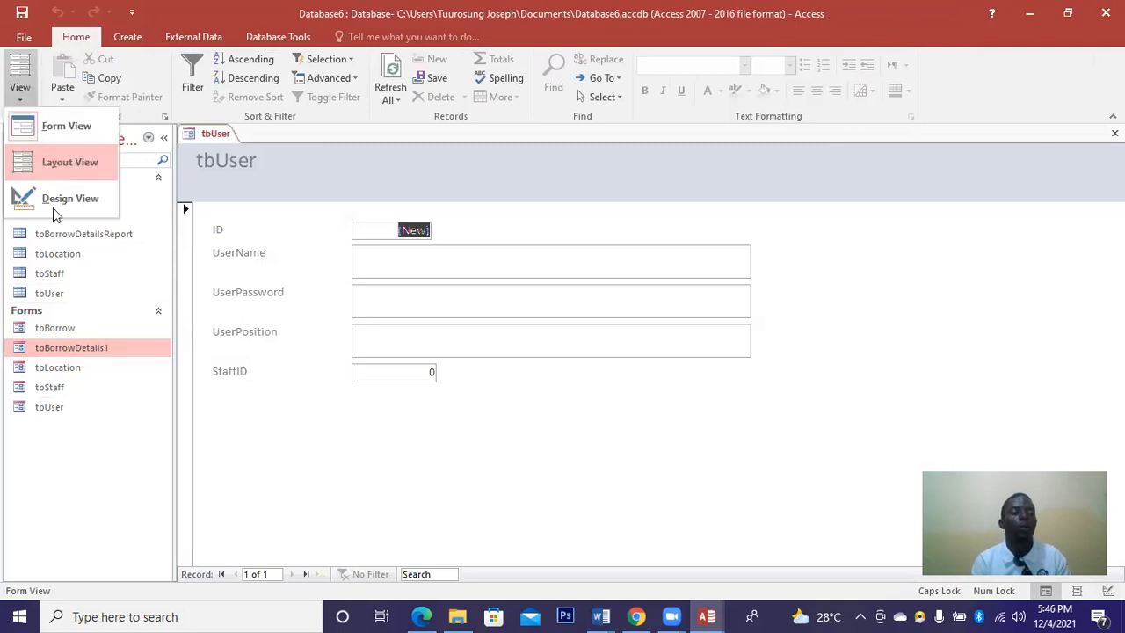
{"action": "left_click", "coordinate": [54, 201]}
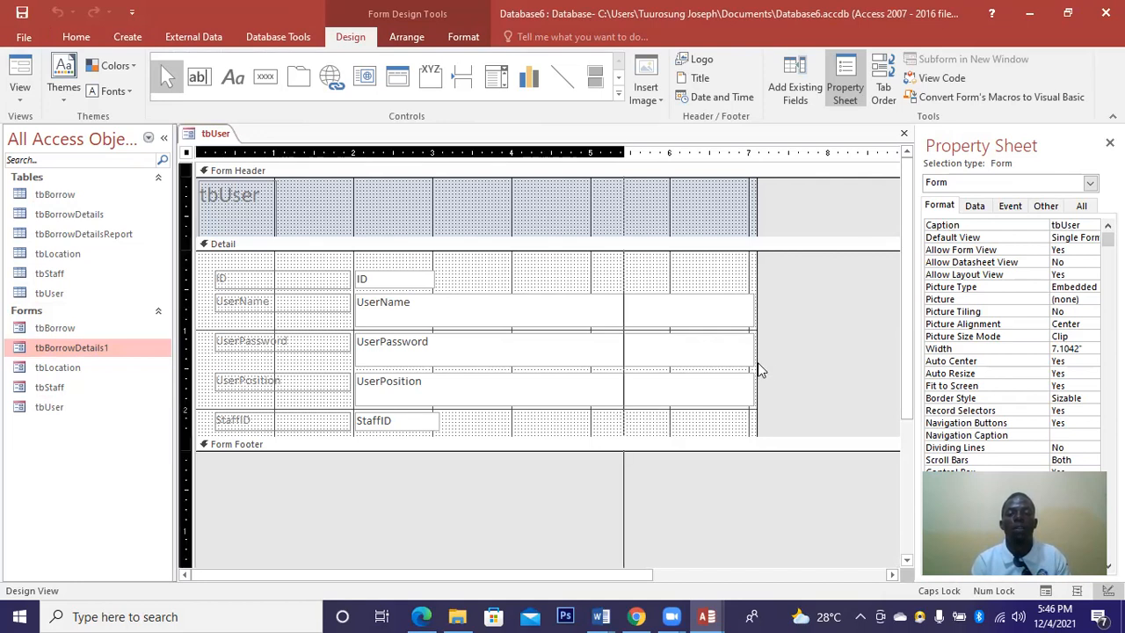
{"action": "left_click_drag", "start_coordinate": [759, 369], "coordinate": [753, 341]}
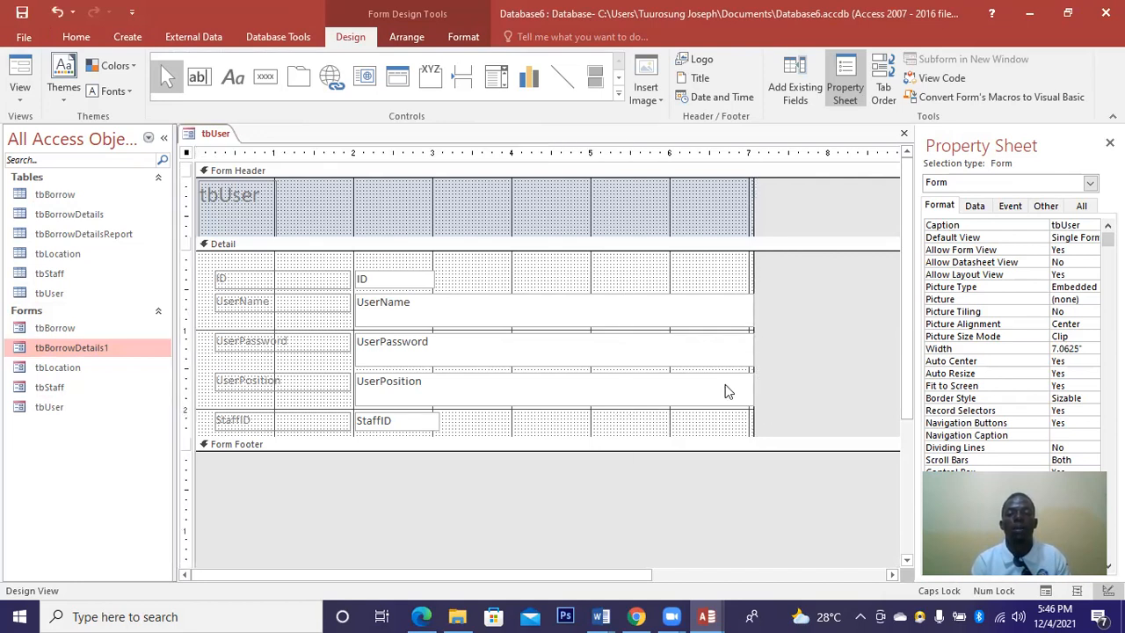
{"action": "left_click_drag", "start_coordinate": [710, 431], "coordinate": [455, 279]}
{"action": "left_click", "coordinate": [353, 400]}
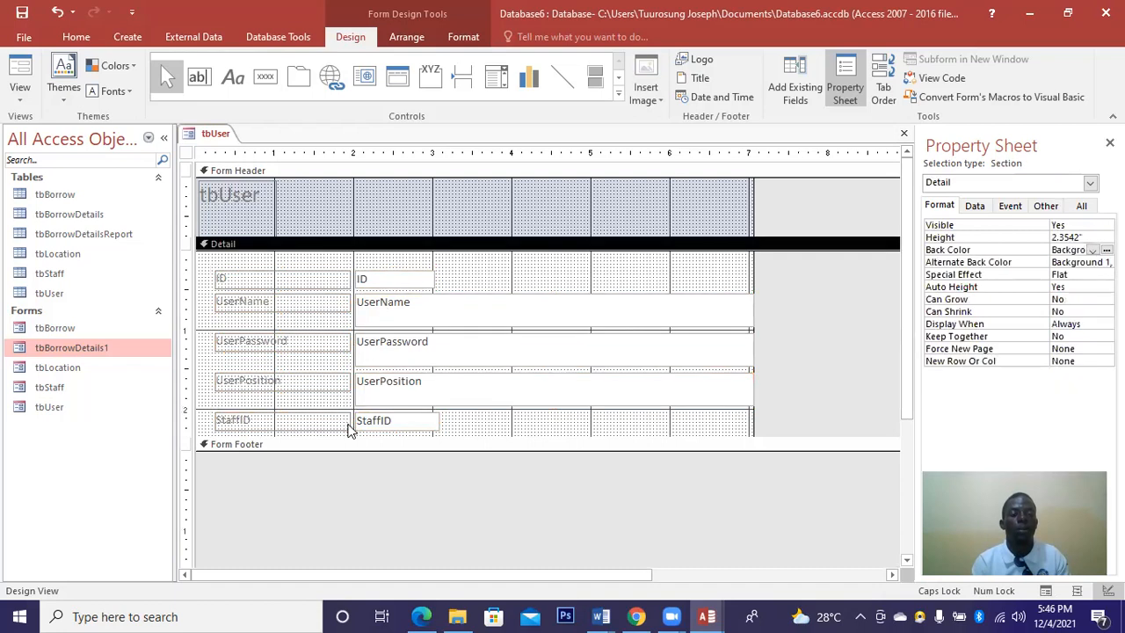
{"action": "left_click_drag", "start_coordinate": [350, 437], "coordinate": [220, 263]}
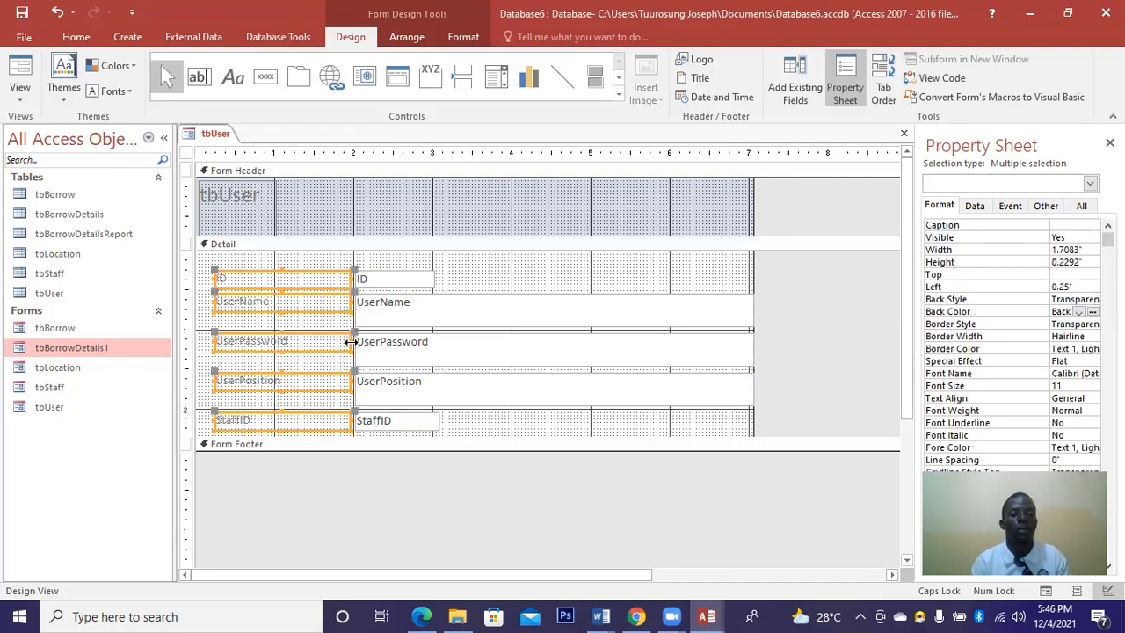
{"action": "left_click_drag", "start_coordinate": [350, 342], "coordinate": [291, 338]}
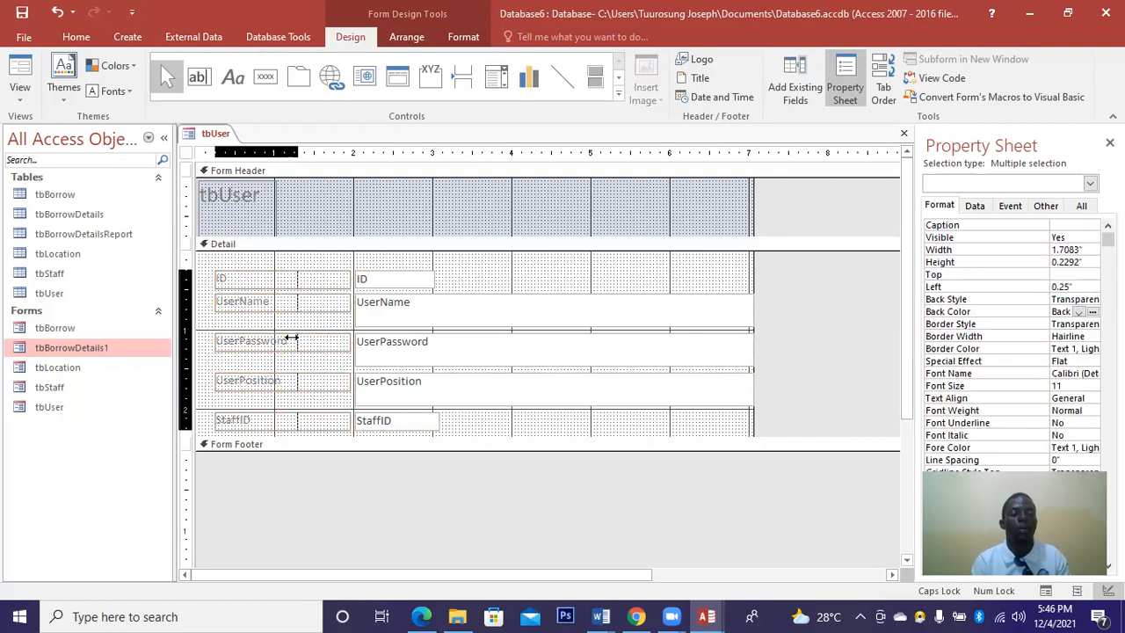
Narrow the labels, then make the UserPosition text box one line tall and narrower.
{"action": "left_click_drag", "start_coordinate": [289, 337], "coordinate": [289, 338]}
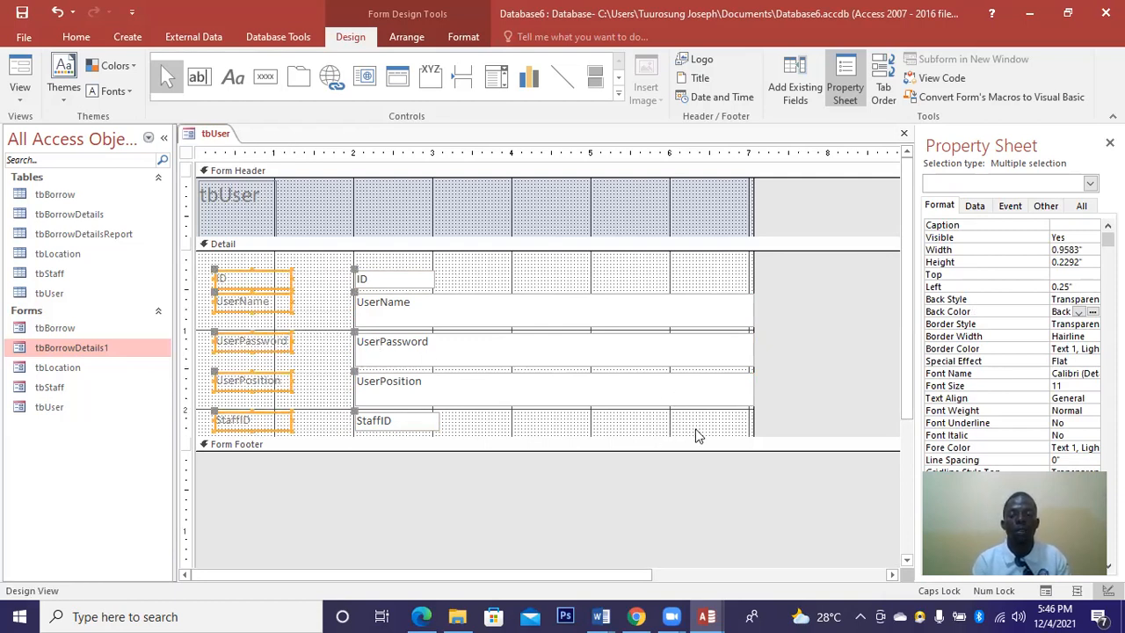
{"action": "left_click_drag", "start_coordinate": [697, 429], "coordinate": [297, 303]}
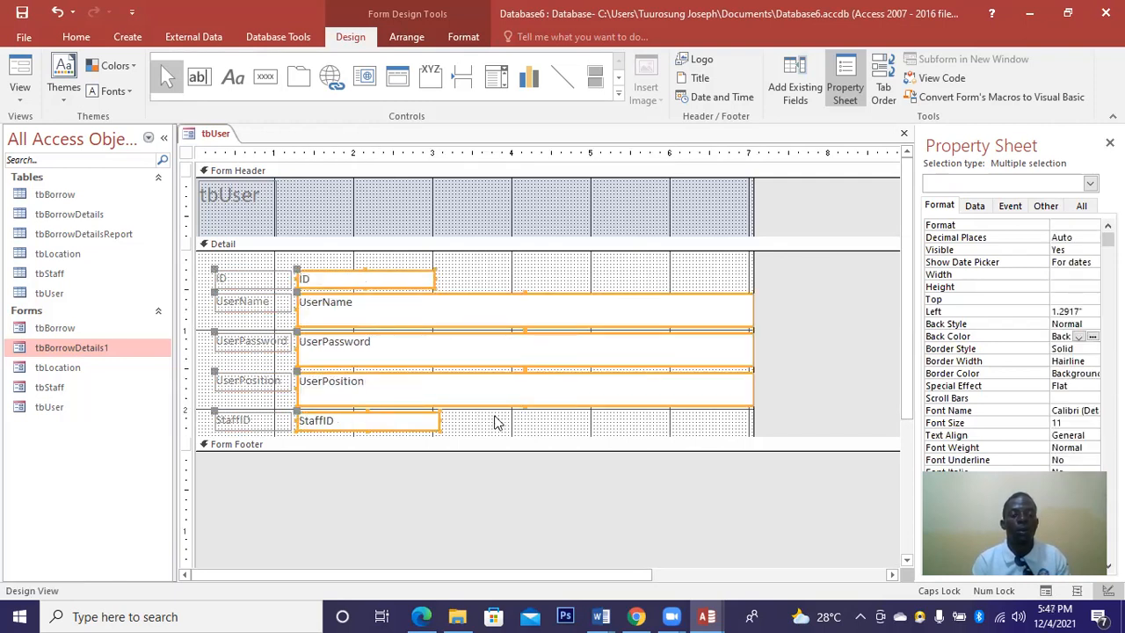
{"action": "left_click", "coordinate": [529, 410]}
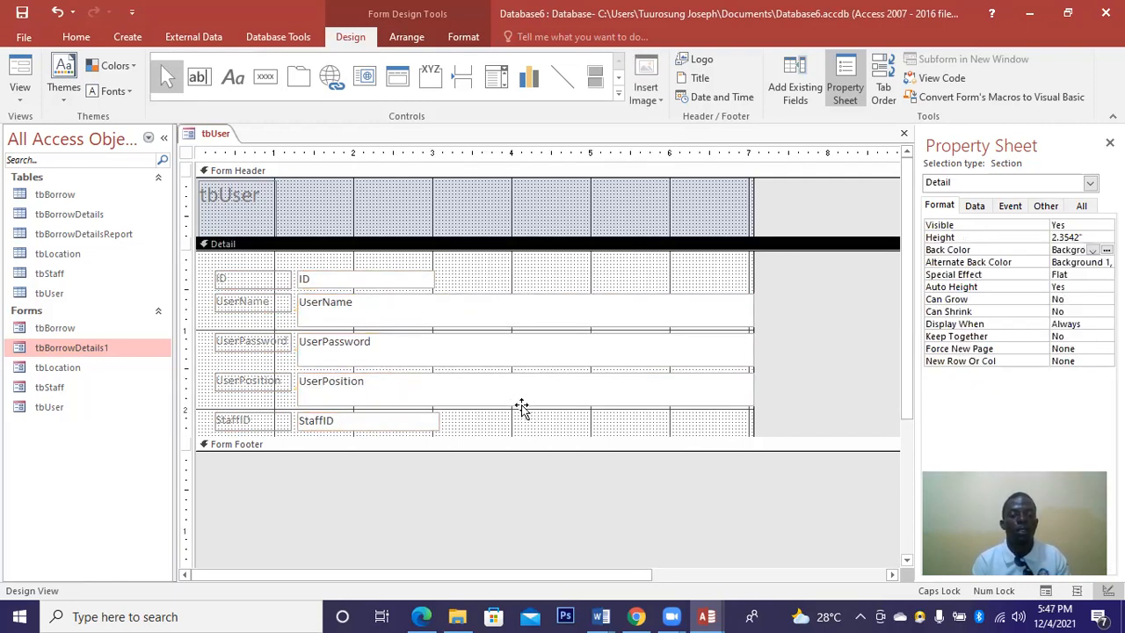
{"action": "left_click", "coordinate": [522, 404]}
{"action": "left_click_drag", "start_coordinate": [519, 390], "coordinate": [710, 387]}
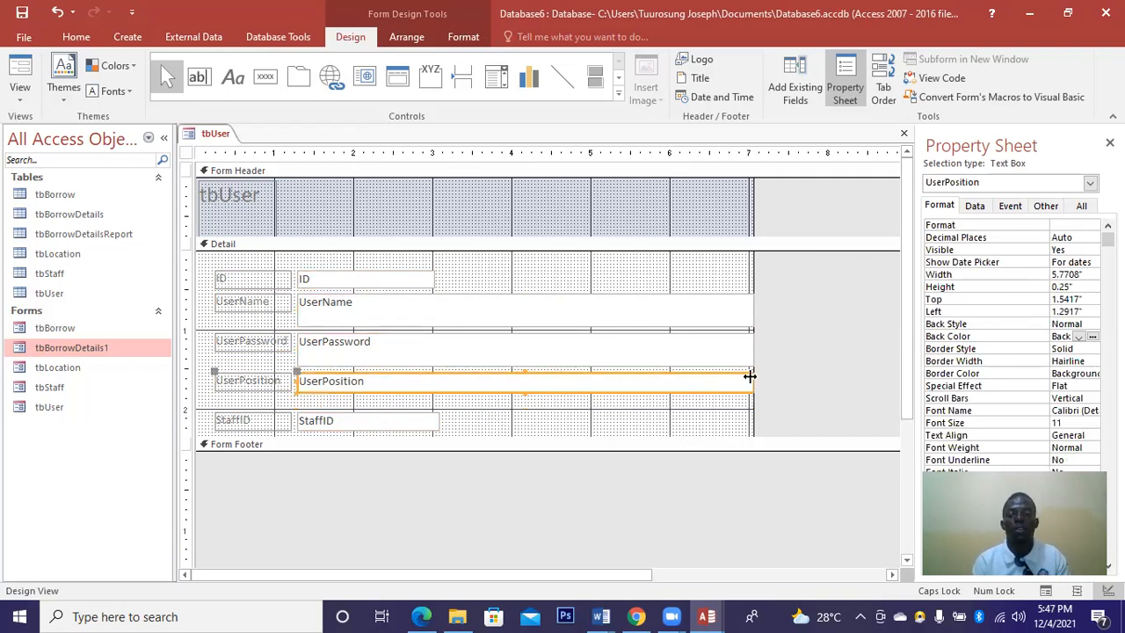
{"action": "mouse_move", "coordinate": [755, 376]}
{"action": "left_mouse_down"}
{"action": "mouse_move", "coordinate": [696, 378]}
{"action": "mouse_move", "coordinate": [753, 378]}
{"action": "left_mouse_up"}
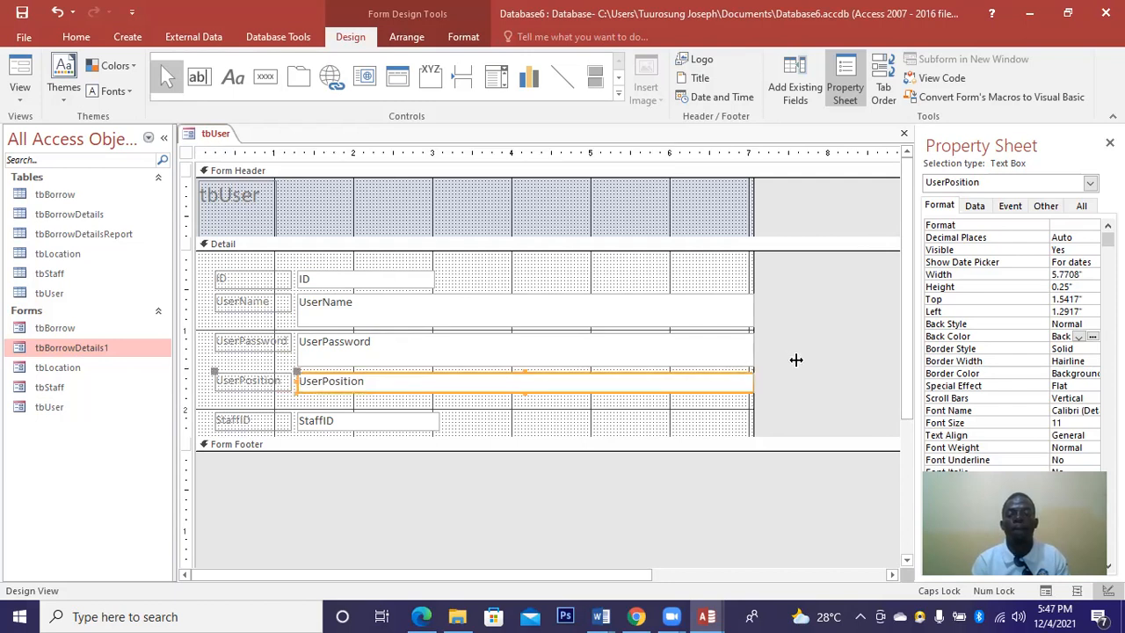
{"action": "left_click_drag", "start_coordinate": [751, 381], "coordinate": [464, 391]}
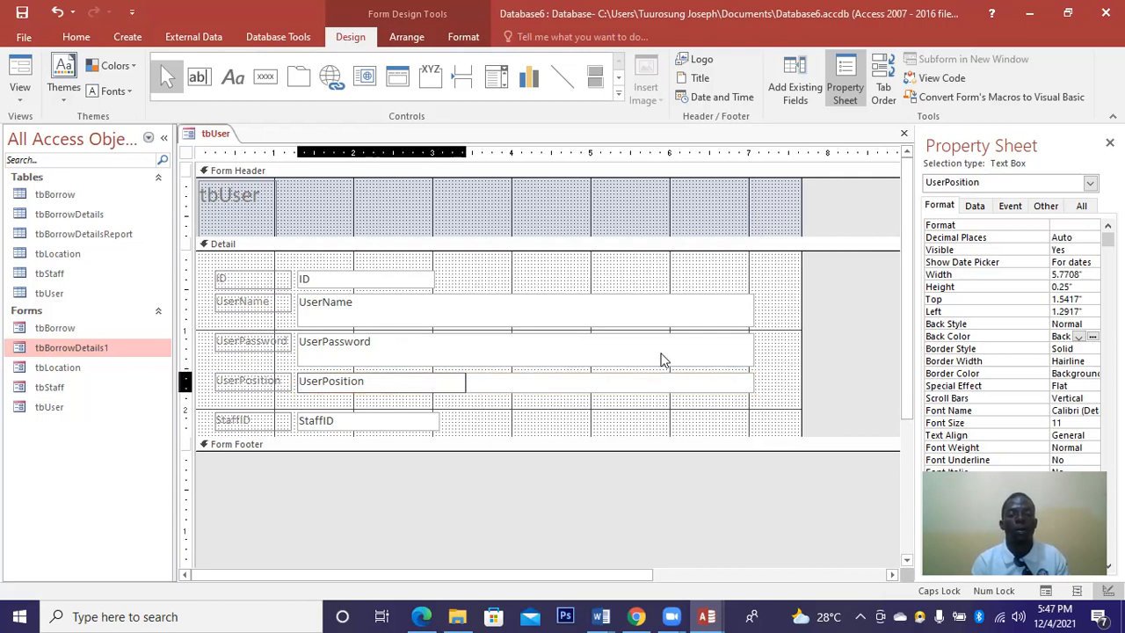
Narrow the UserPassword and UserName boxes to match, narrow ID to 0.875", and shrink the form width.
{"action": "left_click", "coordinate": [752, 348]}
{"action": "left_click_drag", "start_coordinate": [754, 347], "coordinate": [466, 374]}
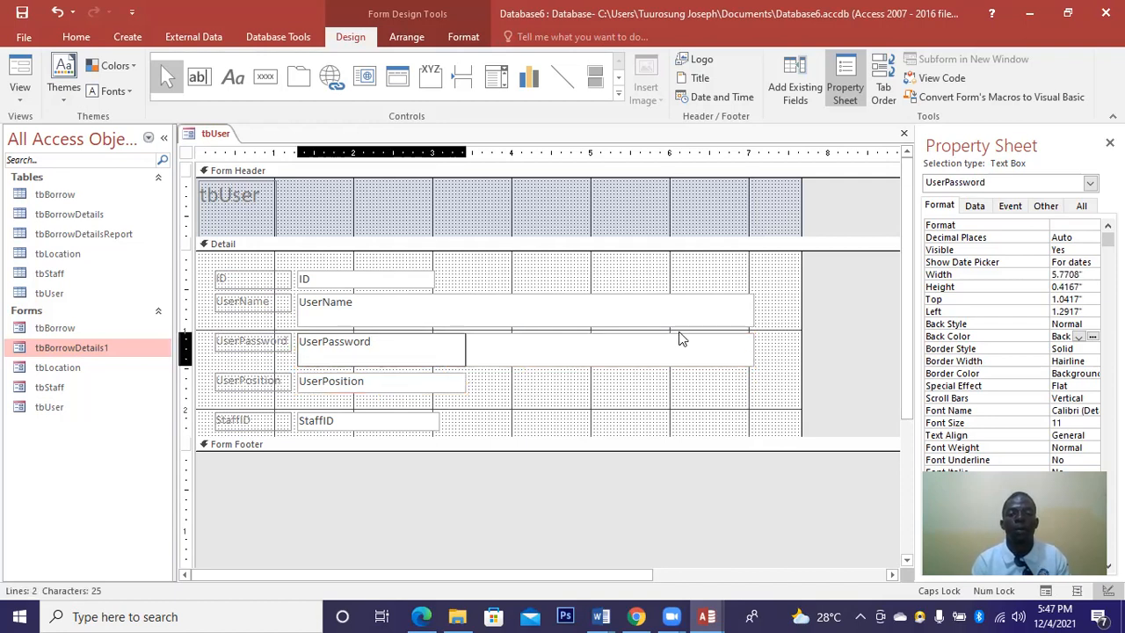
{"action": "left_click", "coordinate": [754, 314]}
{"action": "left_click_drag", "start_coordinate": [753, 305], "coordinate": [467, 336]}
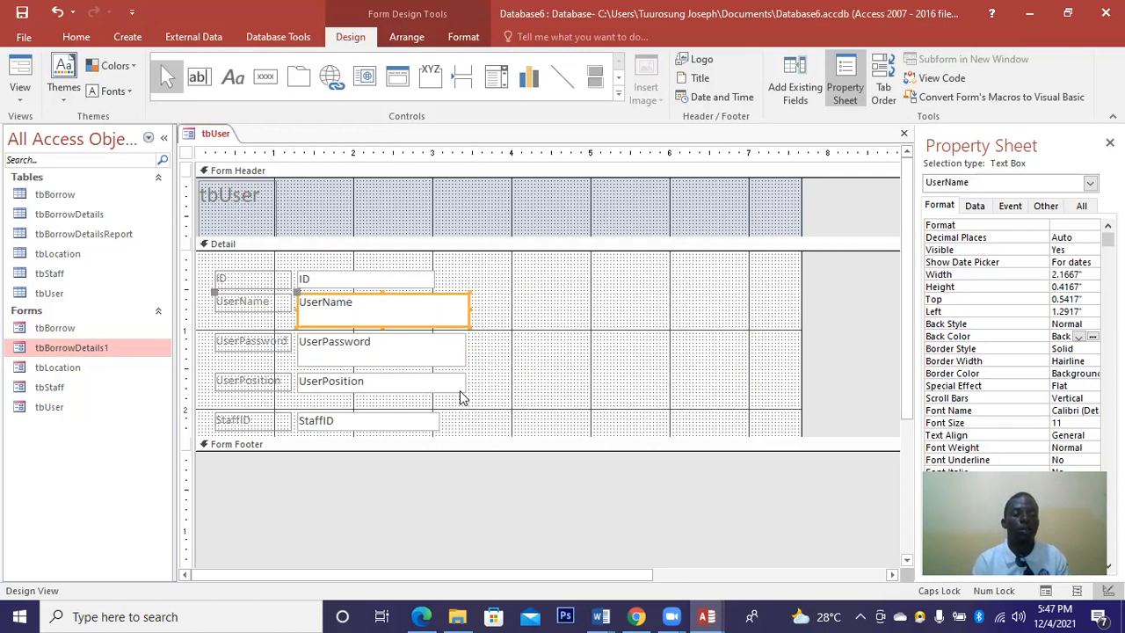
{"action": "left_click", "coordinate": [433, 278]}
{"action": "left_click_drag", "start_coordinate": [433, 279], "coordinate": [367, 279]}
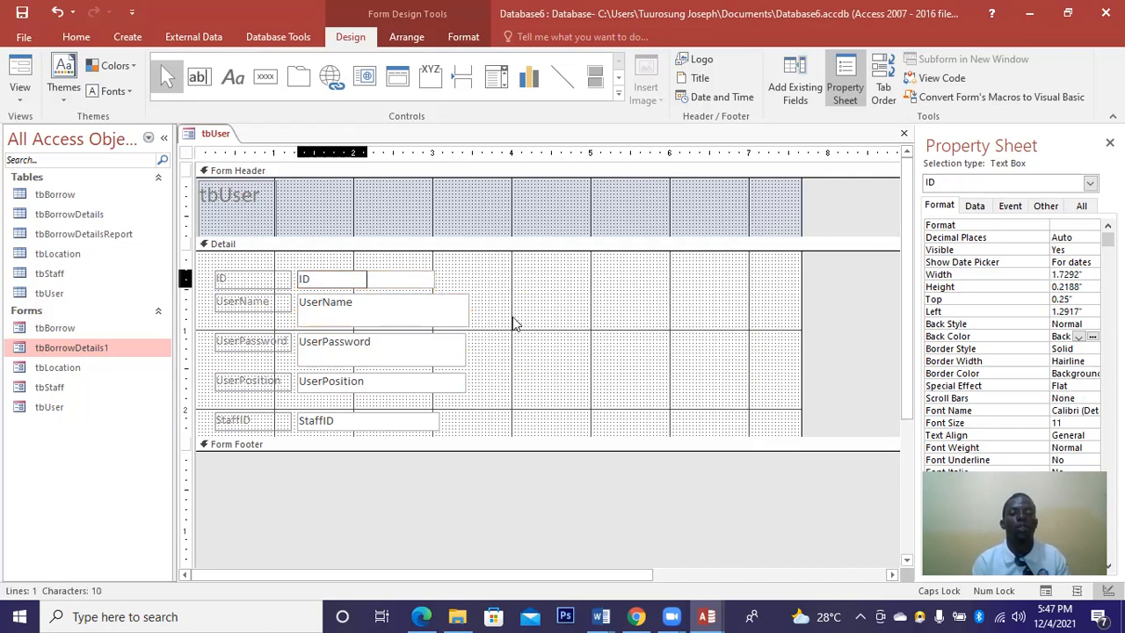
{"action": "left_click_drag", "start_coordinate": [598, 319], "coordinate": [490, 315]}
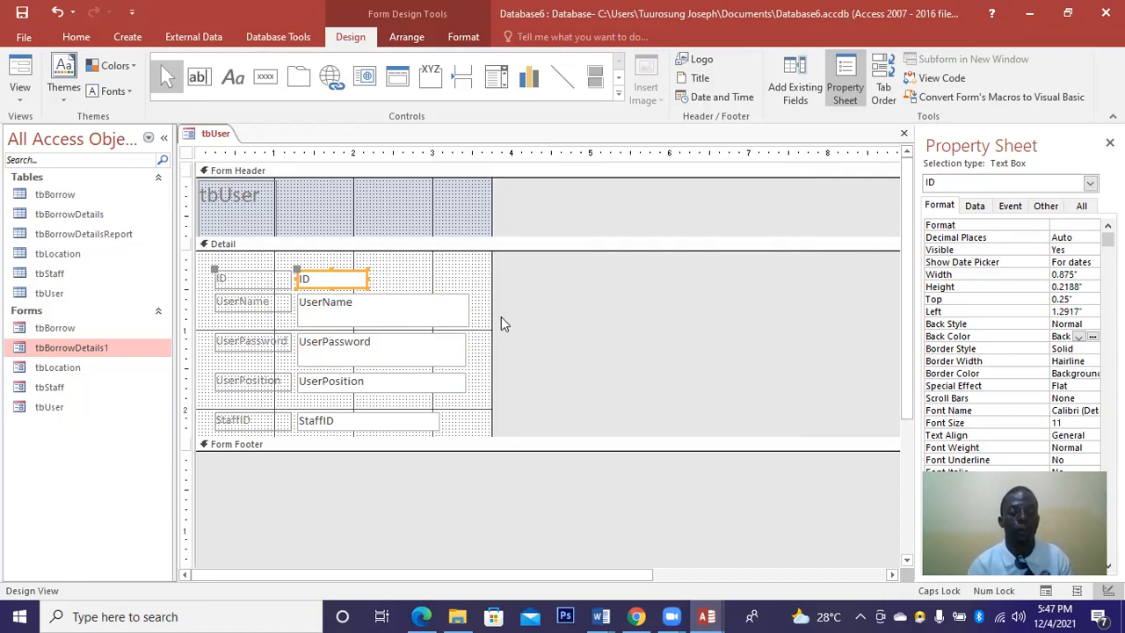
Change the header title to ADMIN, centre it, and widen it across the header.
{"action": "left_click", "coordinate": [293, 218]}
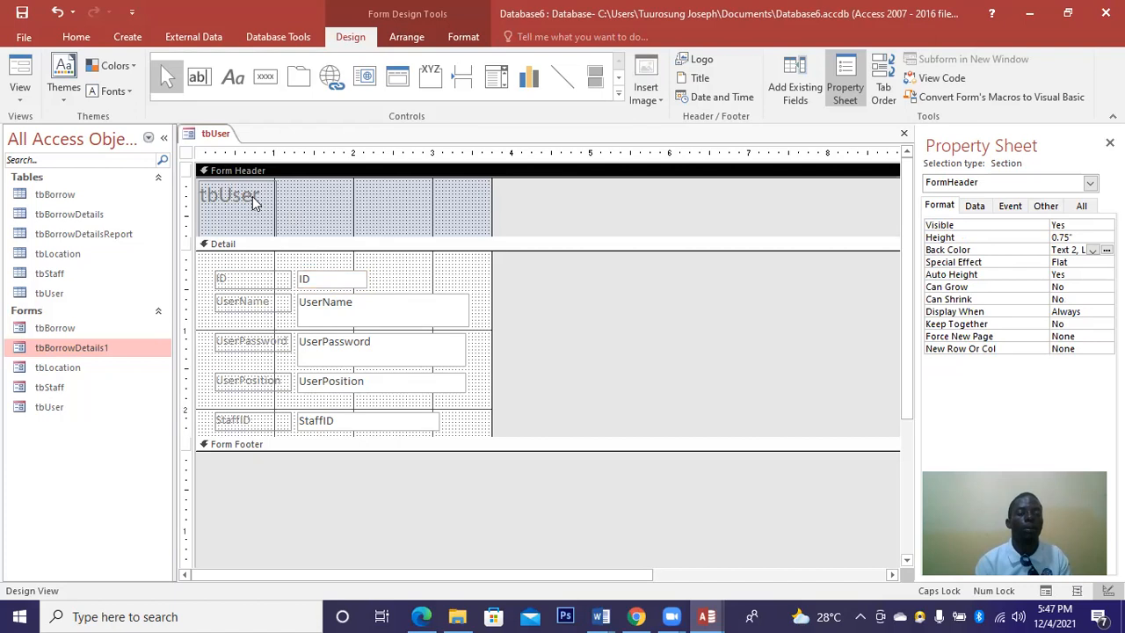
{"action": "left_click", "coordinate": [259, 197]}
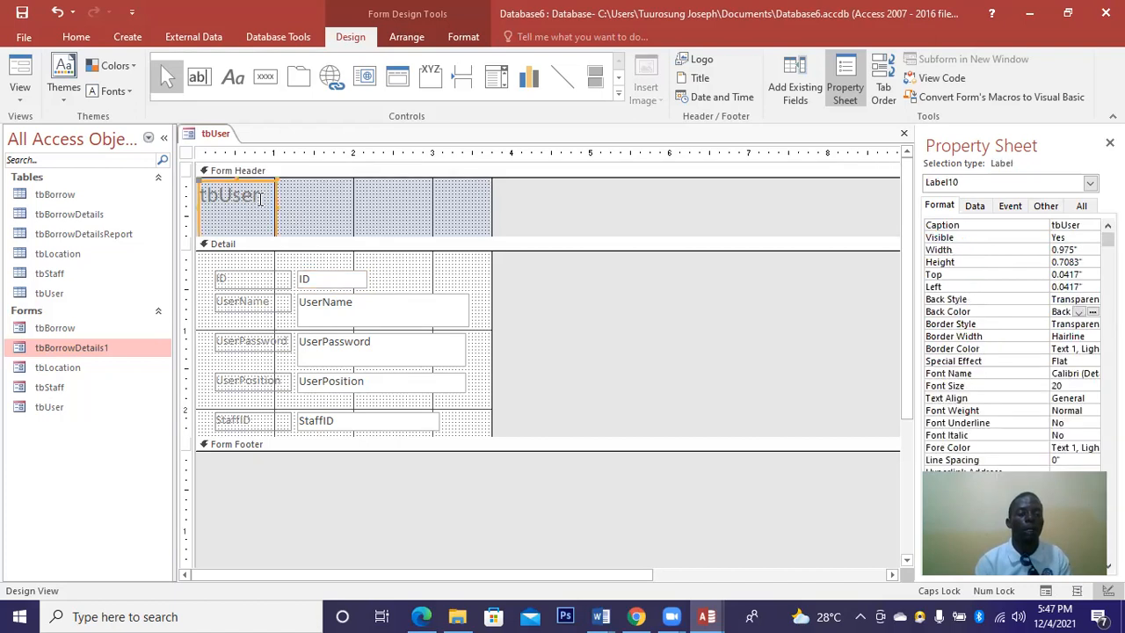
{"action": "left_click", "coordinate": [260, 198]}
{"action": "key", "text": "BackSpace"}
{"action": "key", "text": "BackSpace"}
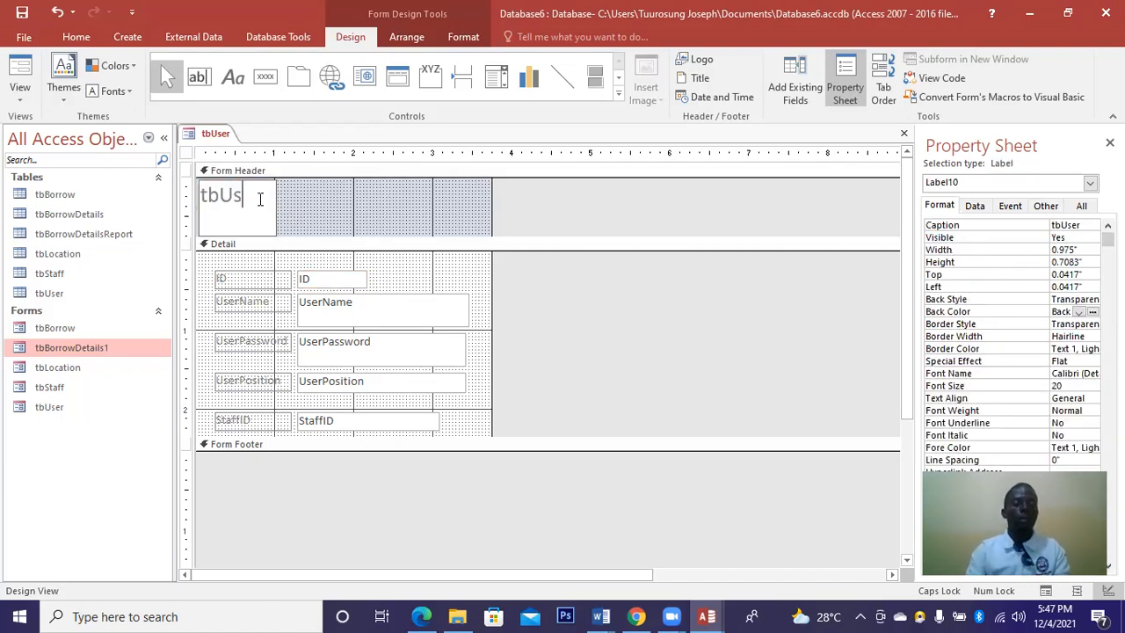
{"action": "key", "text": "BackSpace"}
{"action": "key", "text": "BackSpace"}
{"action": "key", "text": "BackSpace"}
{"action": "key", "text": "BackSpace"}
{"action": "type", "text": "ADMIN"}
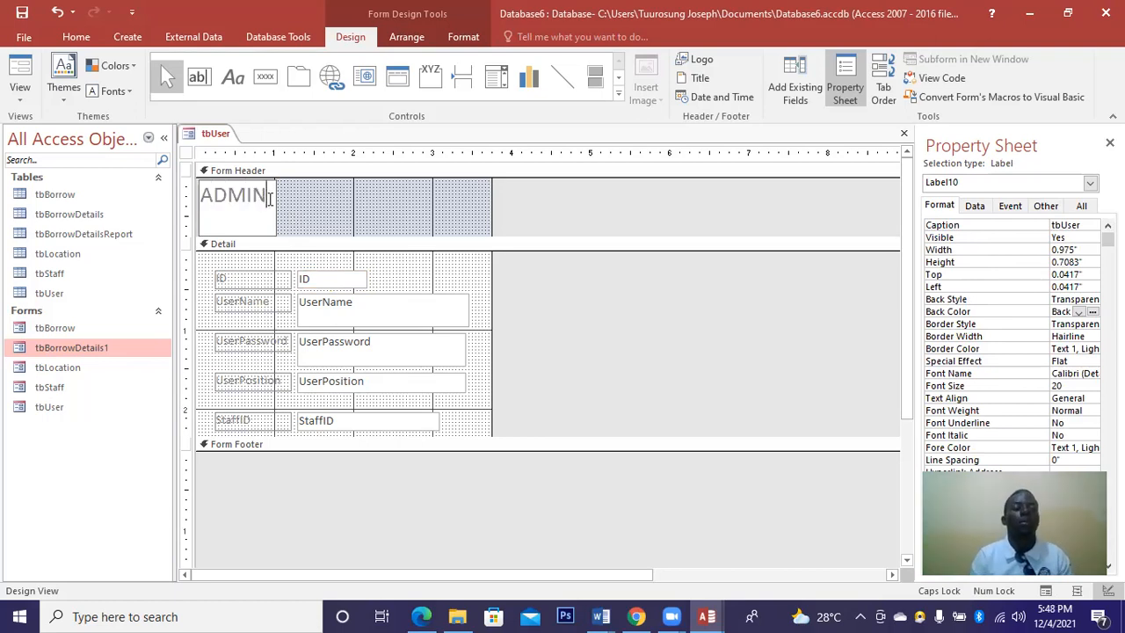
{"action": "left_click", "coordinate": [463, 37]}
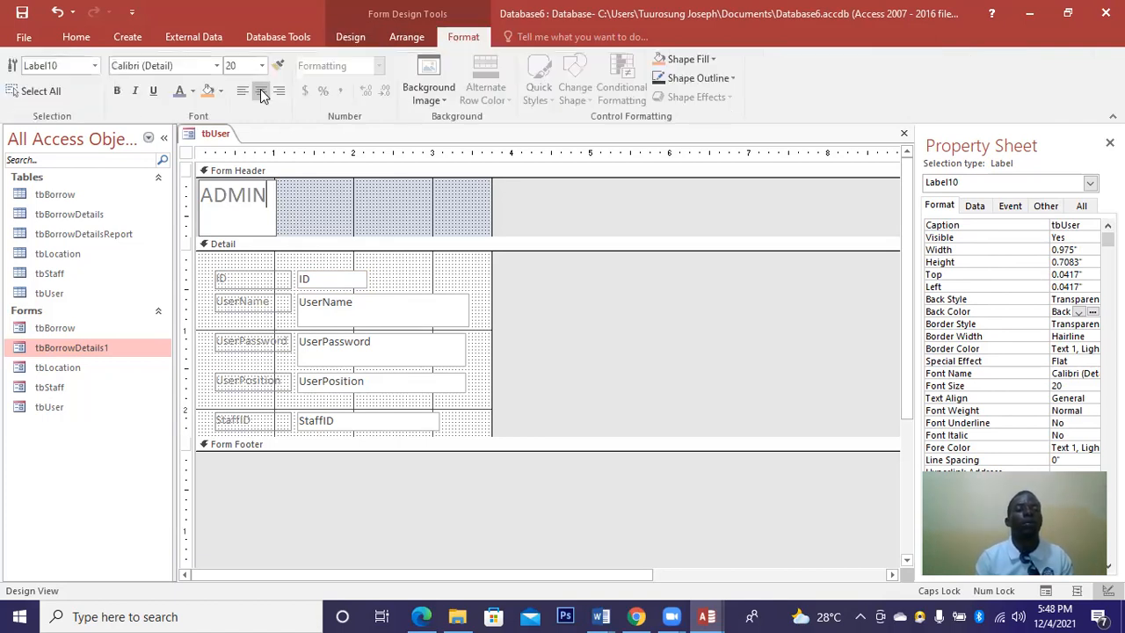
{"action": "left_click", "coordinate": [261, 93]}
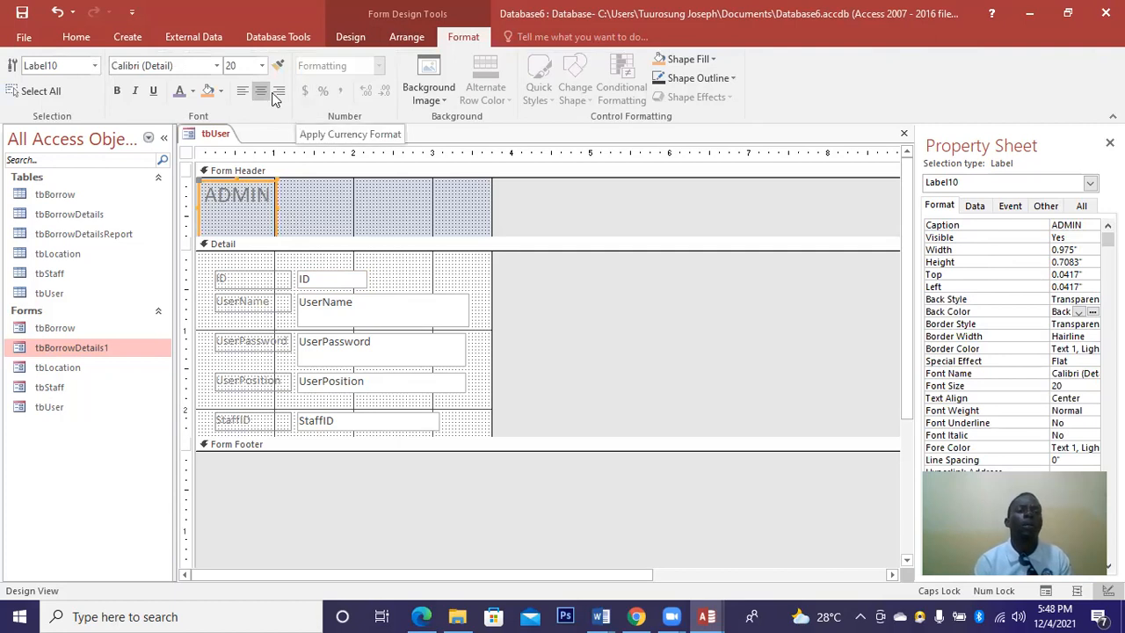
{"action": "left_click_drag", "start_coordinate": [275, 207], "coordinate": [490, 193]}
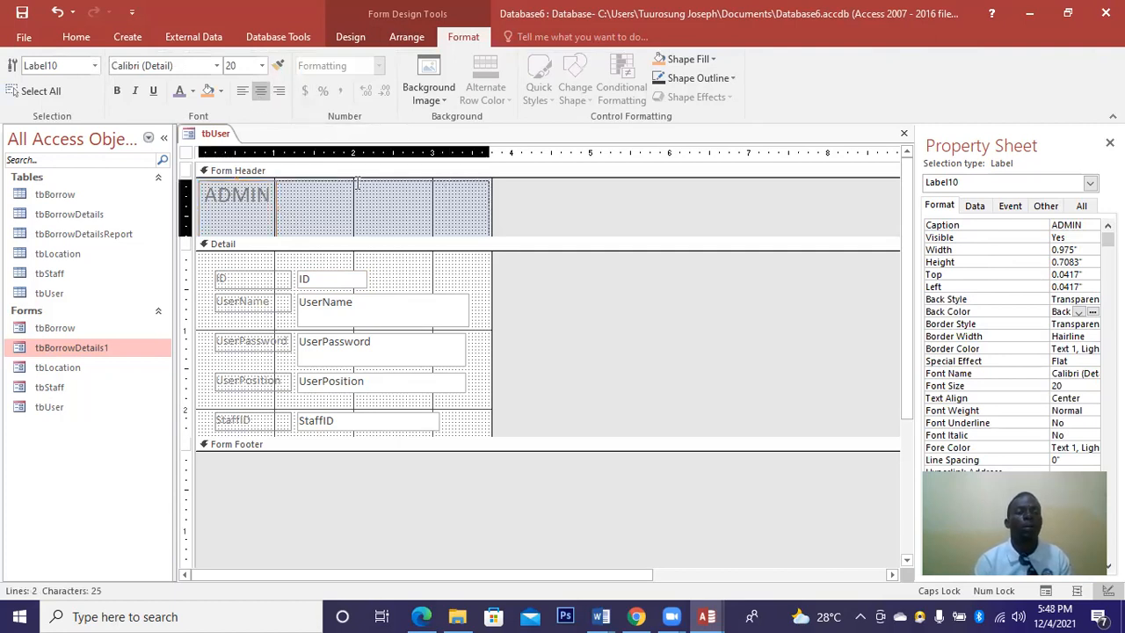
Format the ADMIN text as bold, 28-point, purple Arial Black.
{"action": "left_click", "coordinate": [116, 92]}
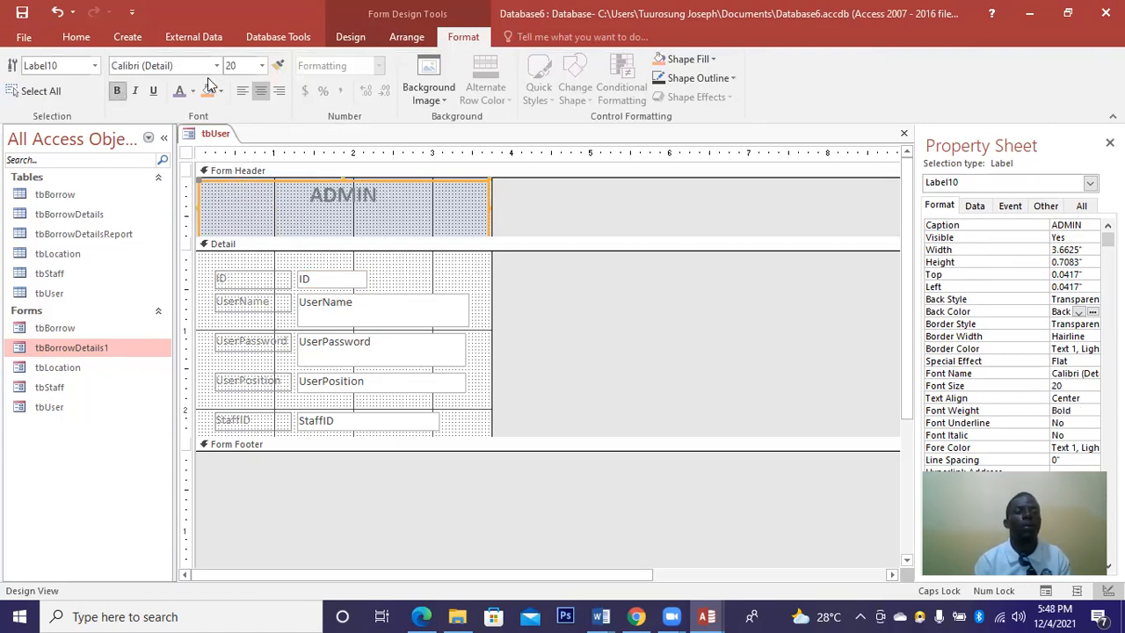
{"action": "left_click", "coordinate": [262, 67]}
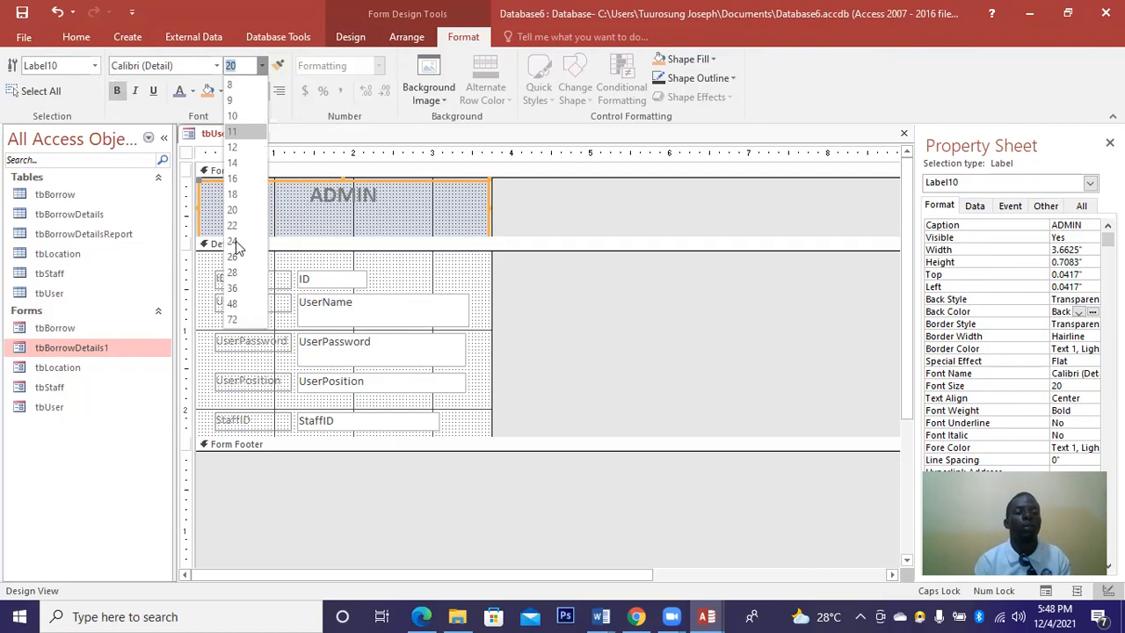
{"action": "left_click", "coordinate": [231, 274]}
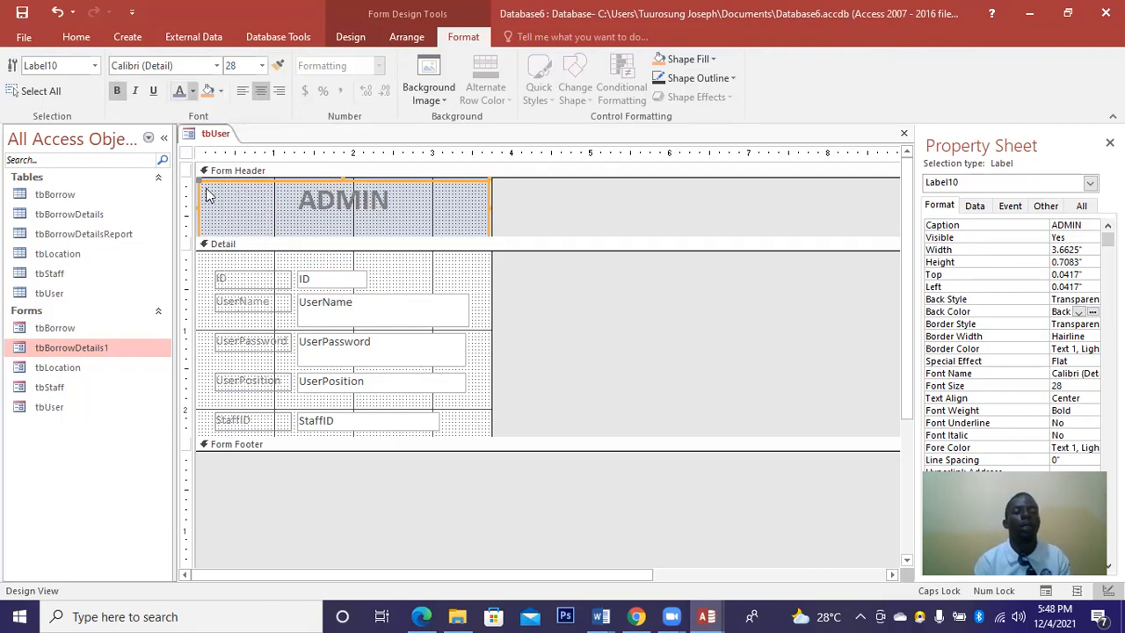
{"action": "left_click", "coordinate": [192, 91]}
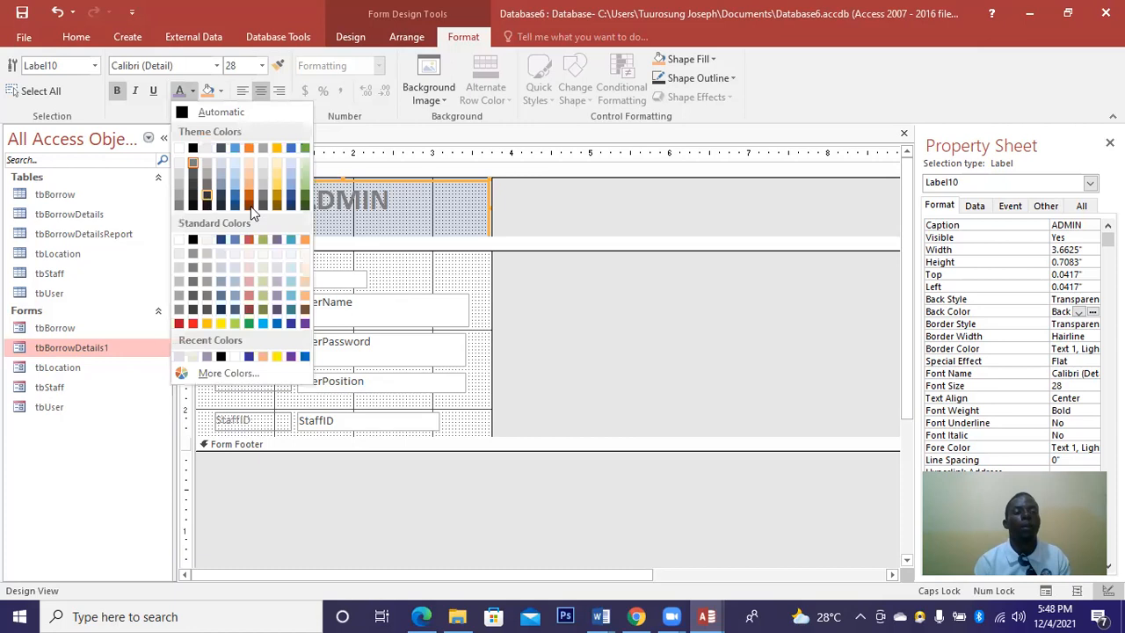
{"action": "left_click", "coordinate": [295, 357]}
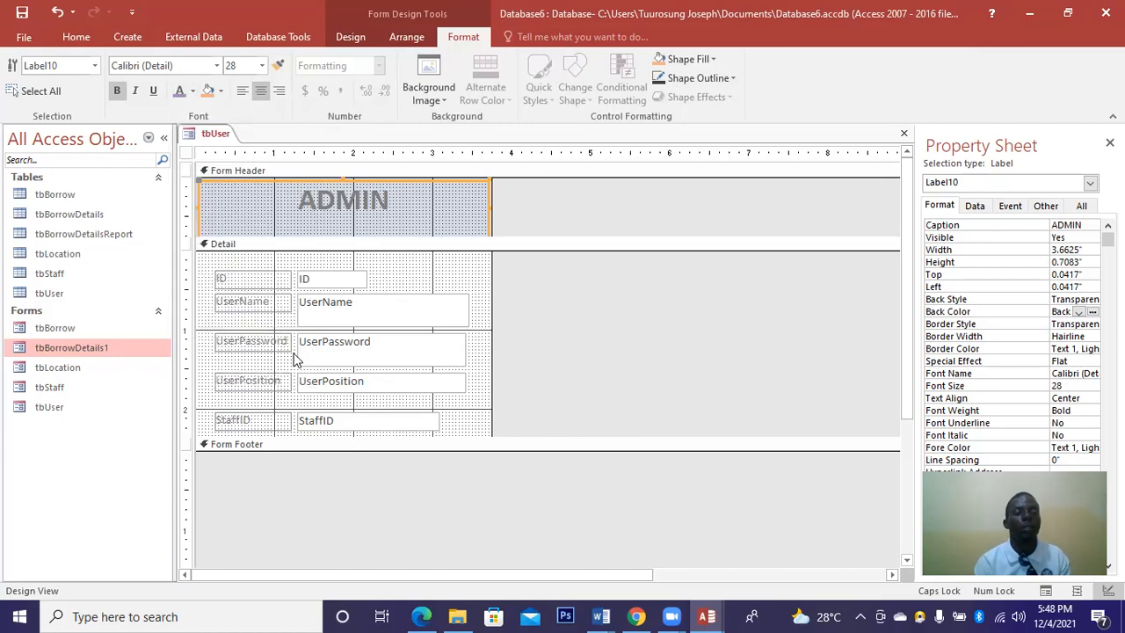
{"action": "left_click", "coordinate": [217, 66]}
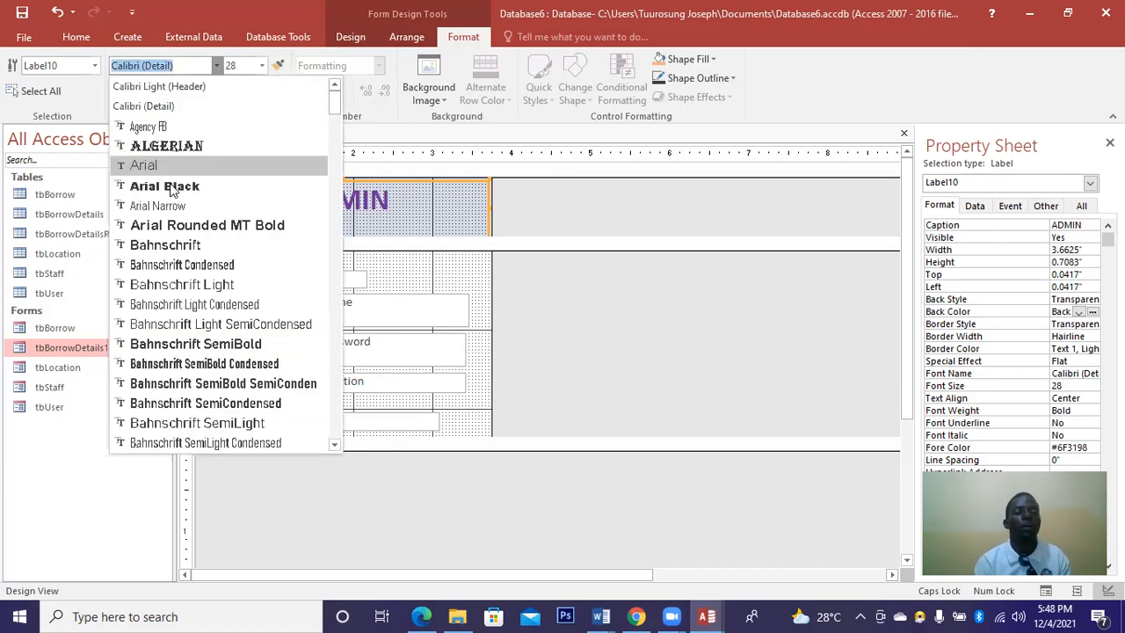
{"action": "left_click", "coordinate": [167, 185]}
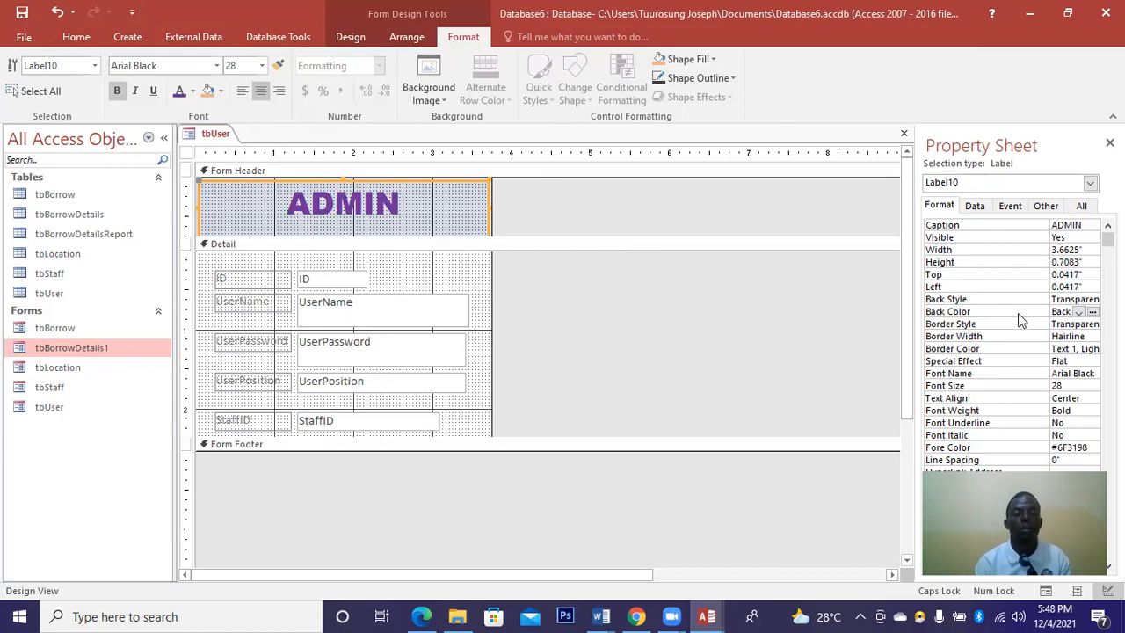
Give the ADMIN label a yellow (#FFF200) background.
{"action": "left_click", "coordinate": [1092, 313]}
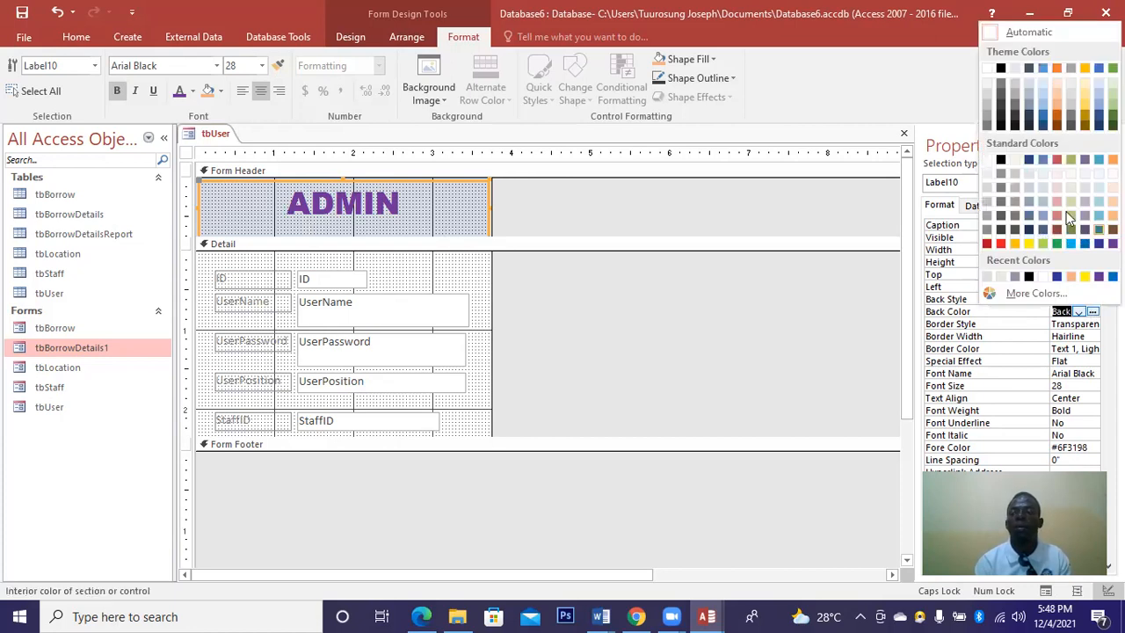
{"action": "left_click", "coordinate": [1059, 159]}
{"action": "left_click", "coordinate": [1078, 311]}
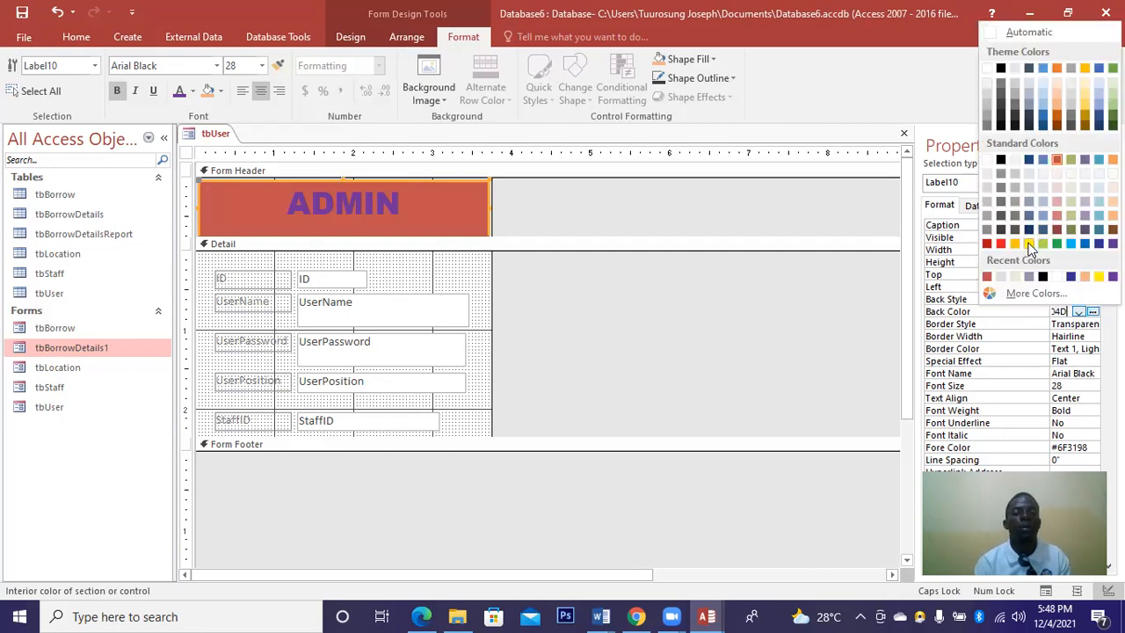
{"action": "left_click", "coordinate": [1028, 244]}
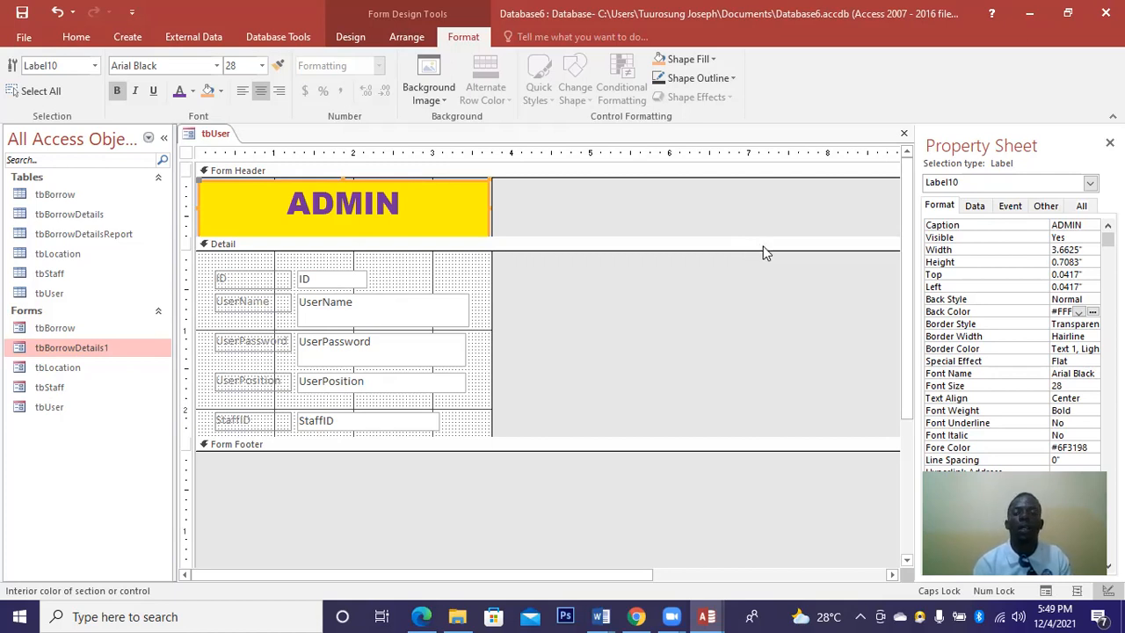
Give the ADMIN label a 4 pt purple border.
{"action": "left_click", "coordinate": [1081, 336]}
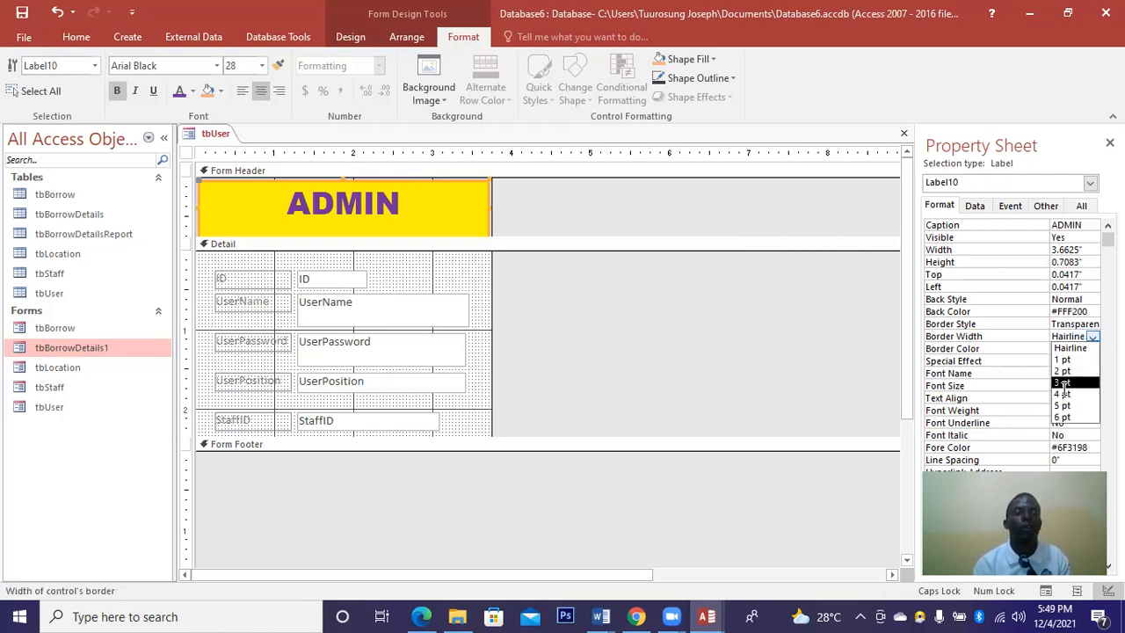
{"action": "left_click", "coordinate": [1063, 393]}
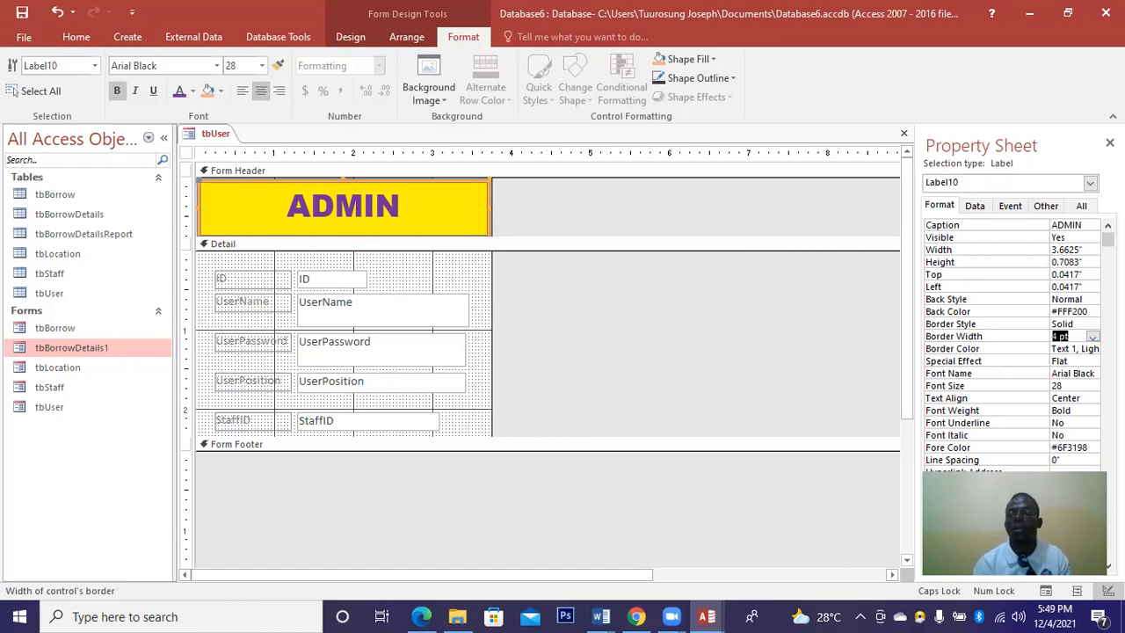
{"action": "left_click", "coordinate": [1080, 348]}
{"action": "left_click", "coordinate": [1094, 349]}
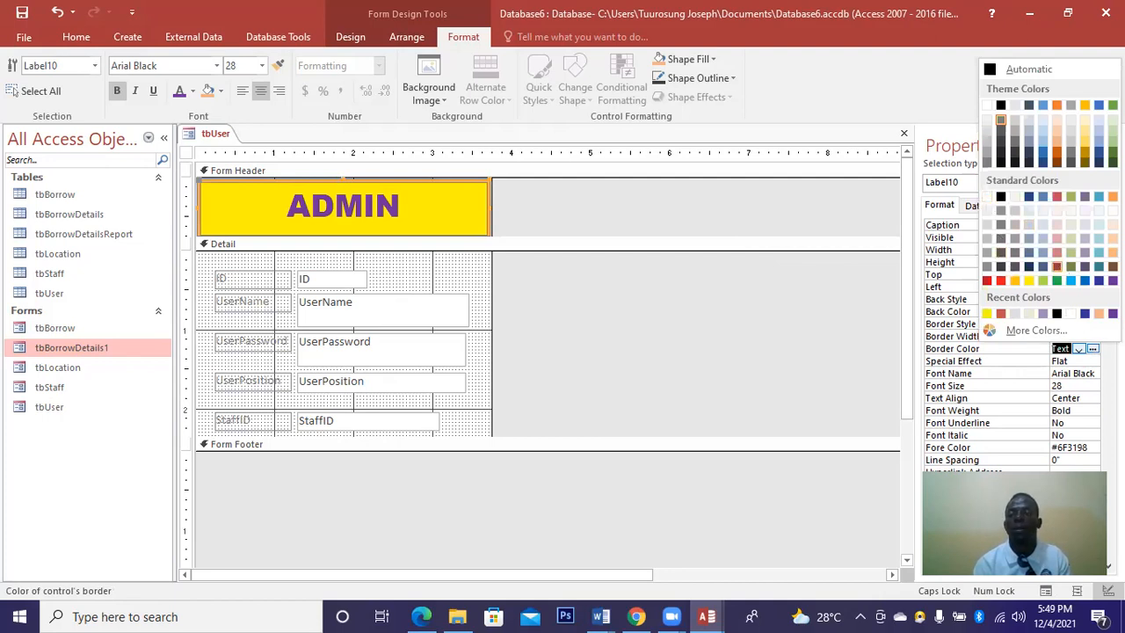
{"action": "left_click", "coordinate": [1112, 280]}
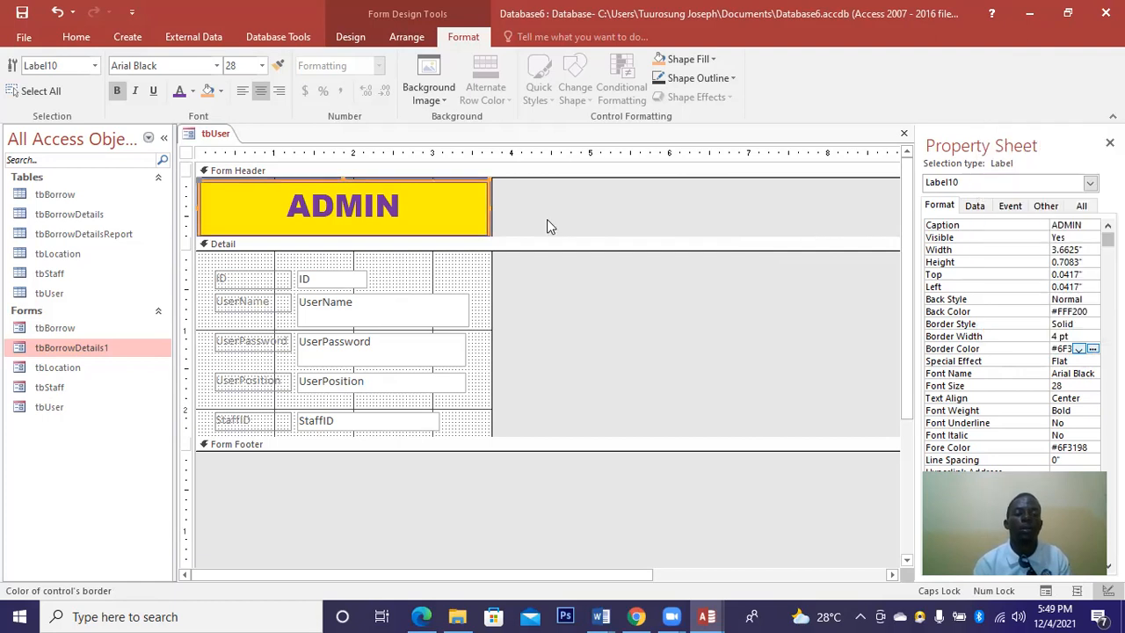
{"action": "left_click", "coordinate": [468, 274]}
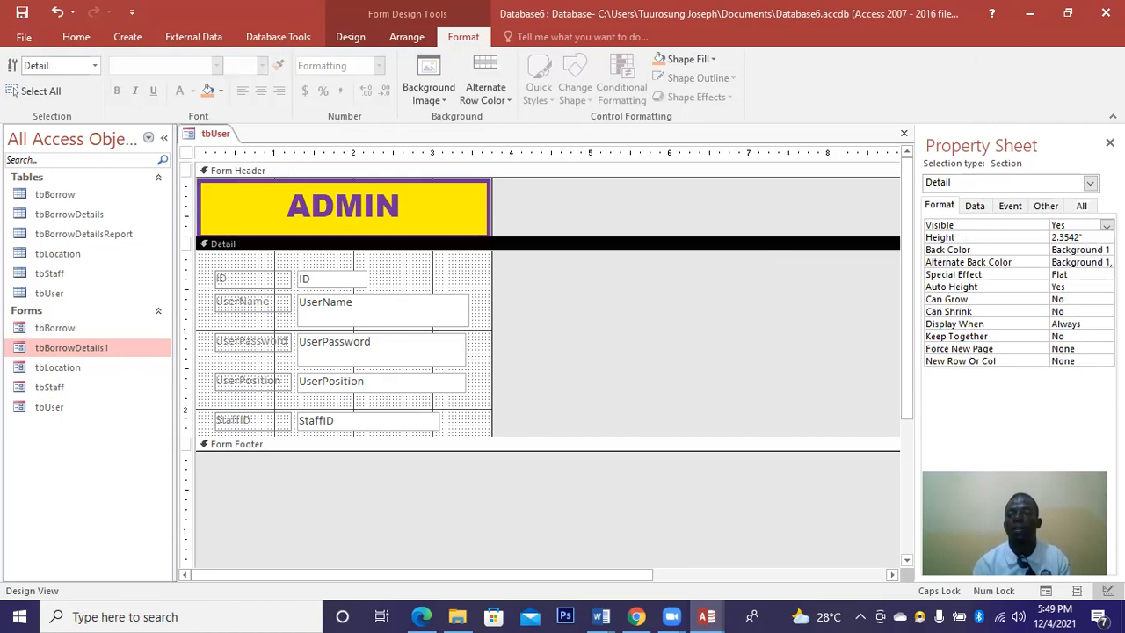
Give the Detail section a light Accent 5 blue background, a Raised effect and a 2.625" height.
{"action": "left_click", "coordinate": [1092, 250]}
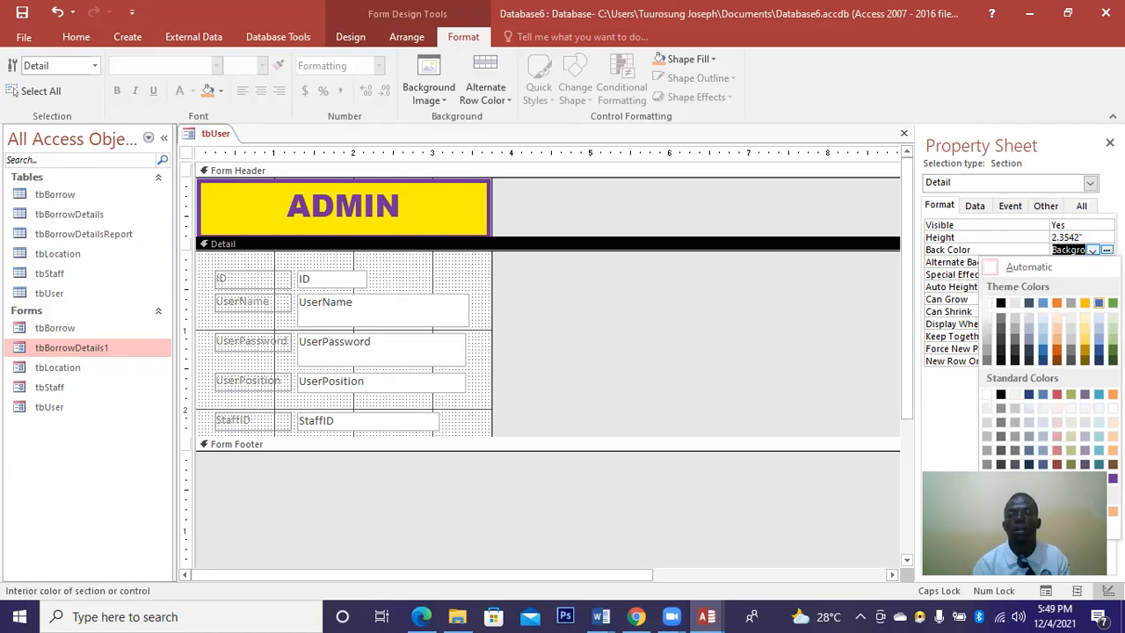
{"action": "left_click", "coordinate": [1098, 333]}
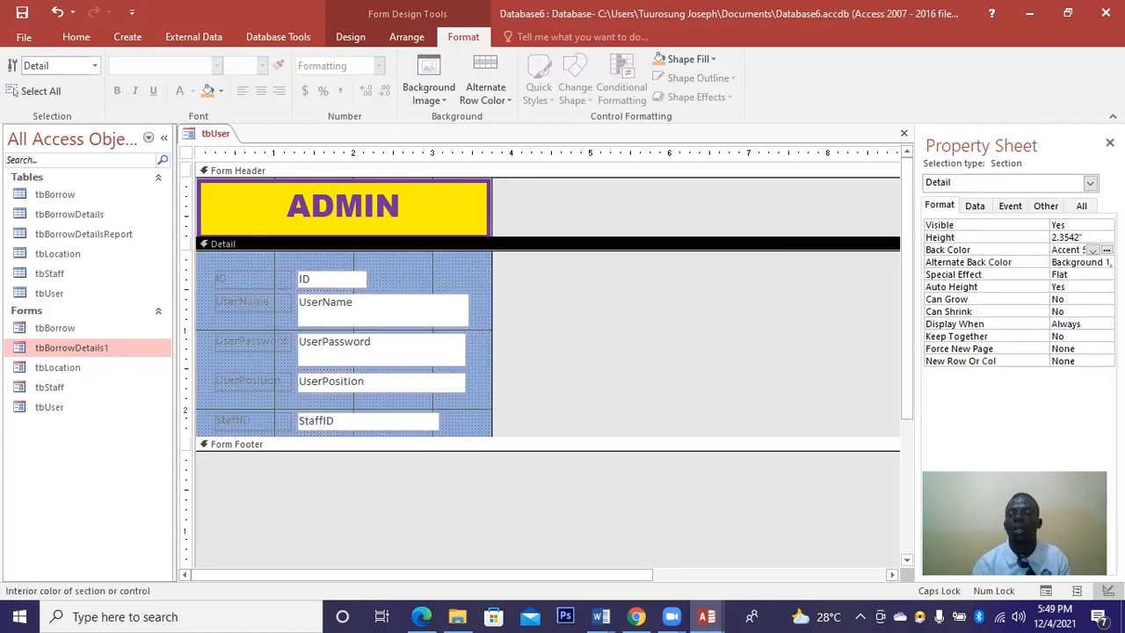
{"action": "left_click", "coordinate": [1075, 272]}
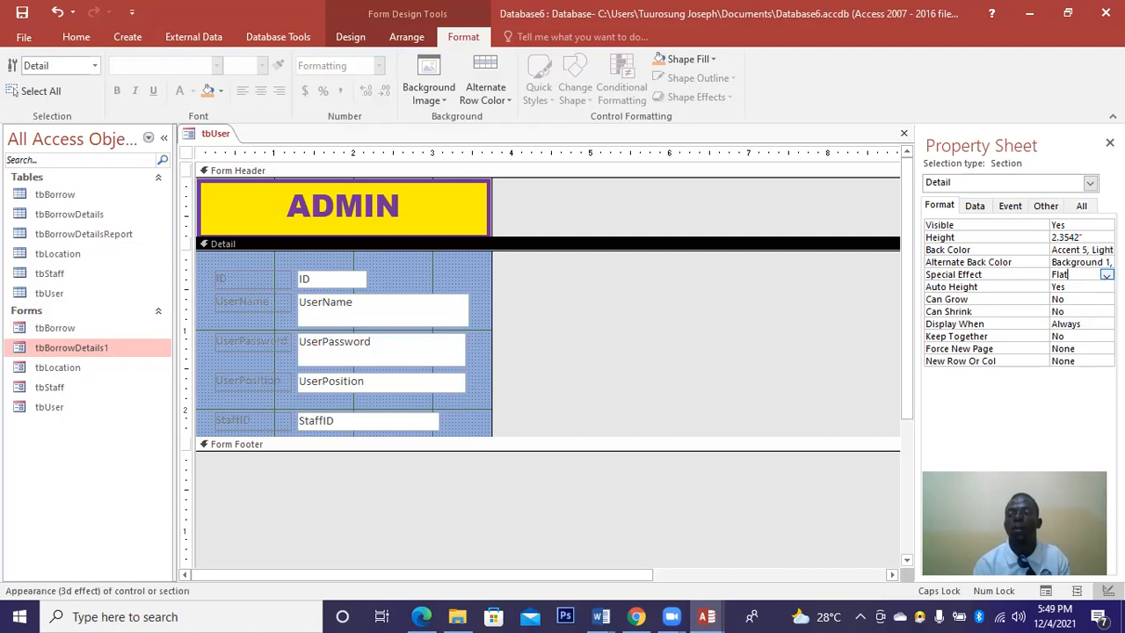
{"action": "left_click", "coordinate": [1106, 275]}
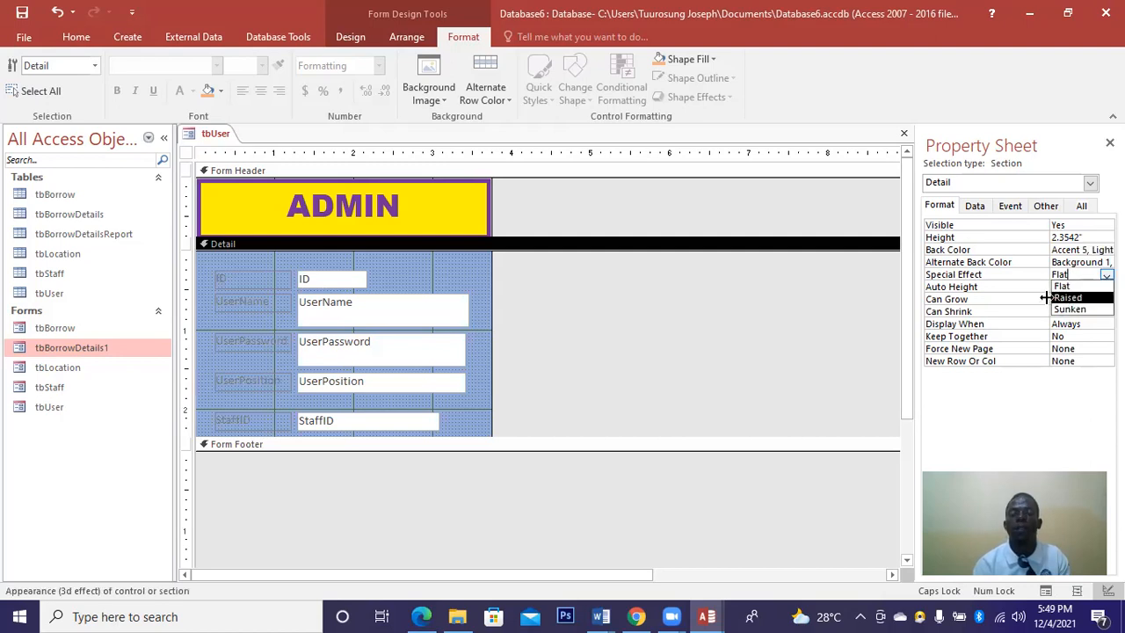
{"action": "left_click", "coordinate": [1058, 298]}
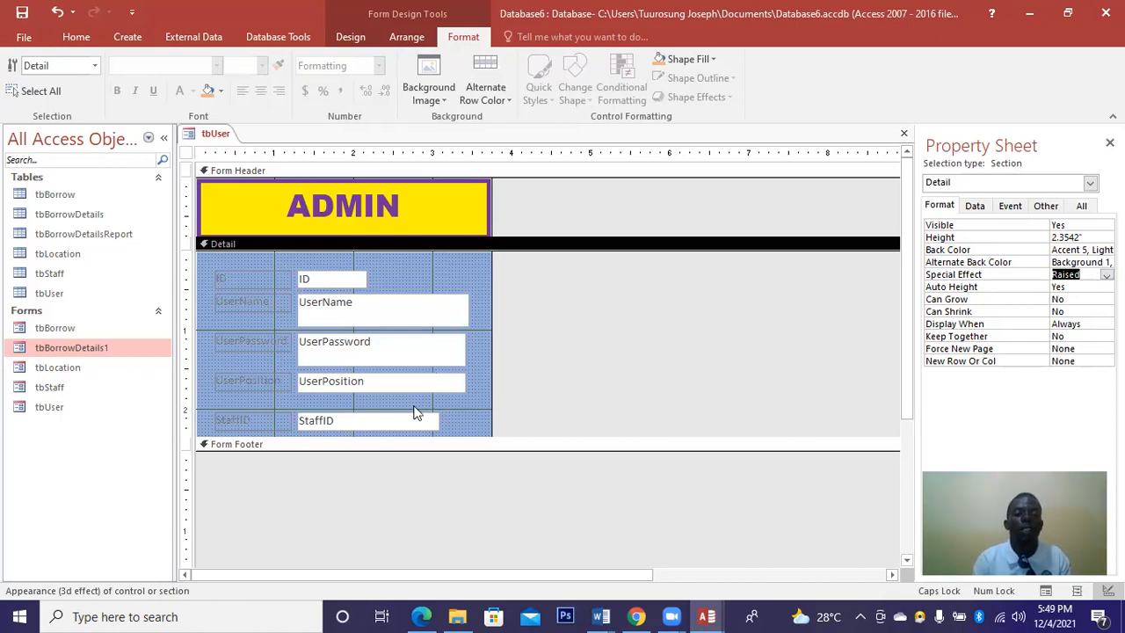
{"action": "left_click_drag", "start_coordinate": [401, 451], "coordinate": [401, 455]}
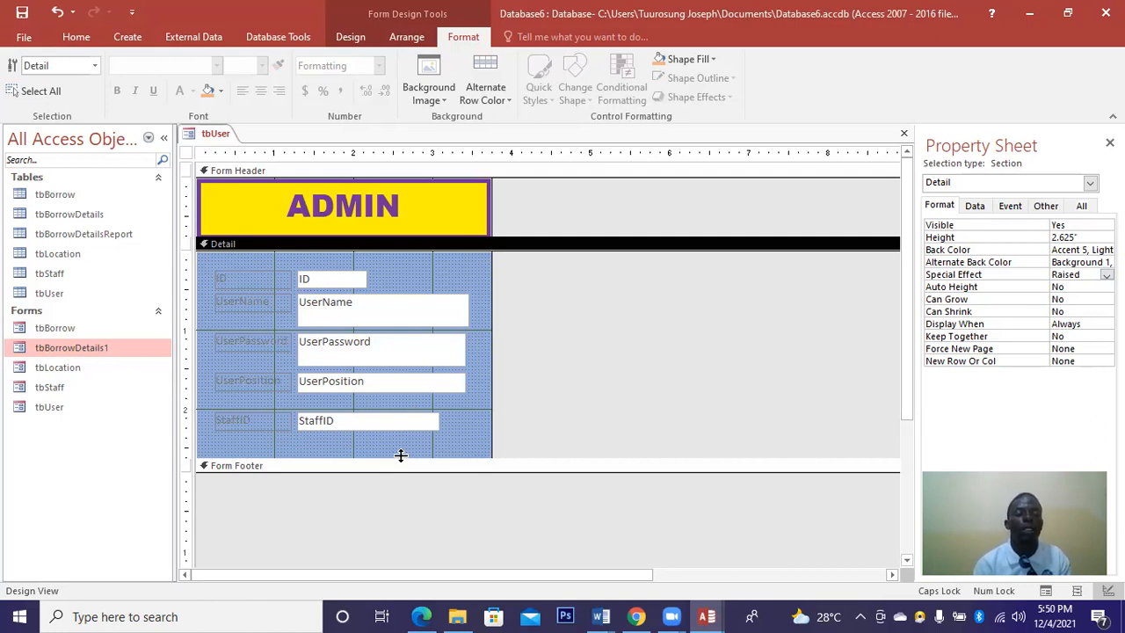
Replace the UserName box's text with a lowercase user name.
{"action": "left_click", "coordinate": [355, 305]}
{"action": "left_click", "coordinate": [355, 317]}
{"action": "key", "text": "BackSpace"}
{"action": "key", "text": "BackSpace"}
{"action": "key", "text": "BackSpace"}
{"action": "key", "text": "BackSpace"}
{"action": "key", "text": "BackSpace"}
{"action": "key", "text": "BackSpace"}
{"action": "key", "text": "BackSpace"}
{"action": "key", "text": "BackSpace"}
{"action": "key", "text": "Caps_Lock"}
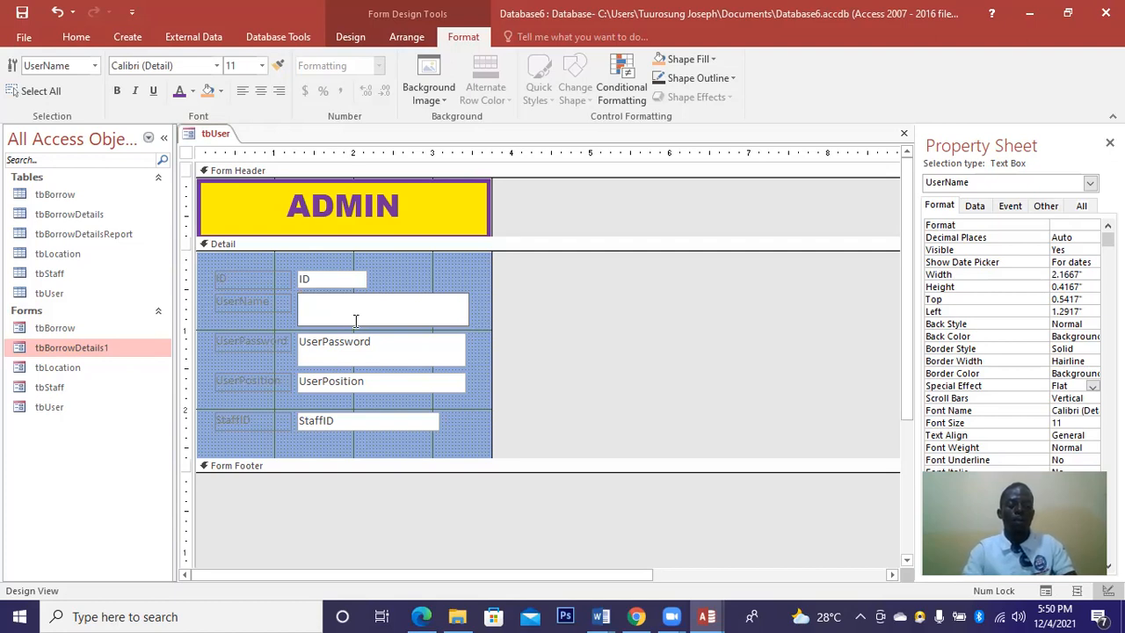
{"action": "type", "text": "joseph"}
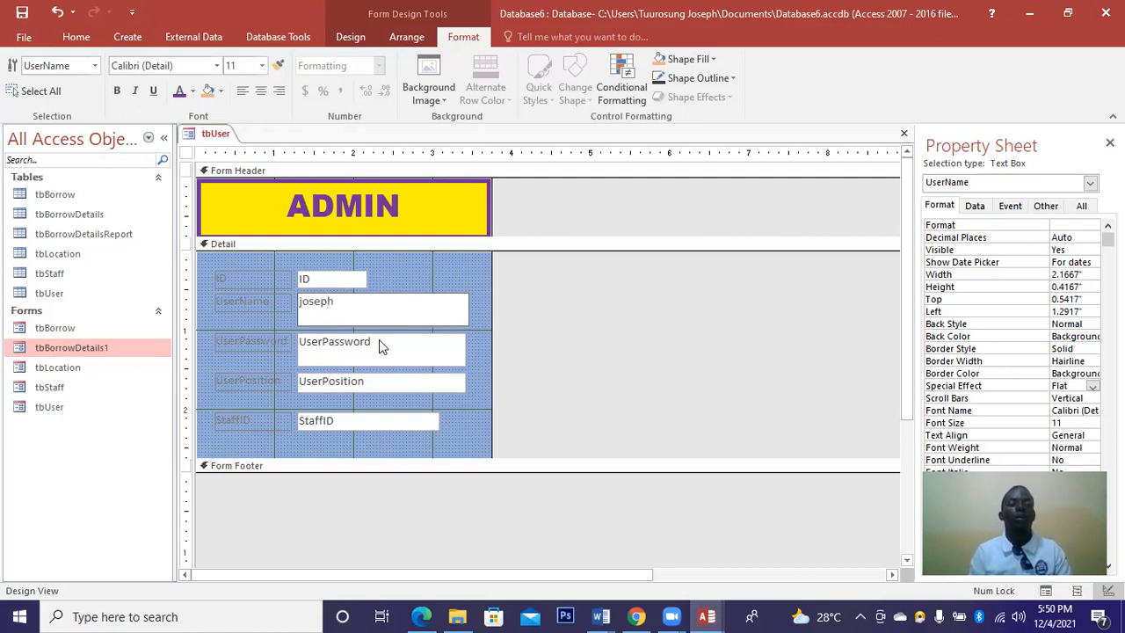
Replace the UserPassword field name with a sample password that starts with a capital letter.
{"action": "left_click", "coordinate": [378, 341], "text": "shift"}
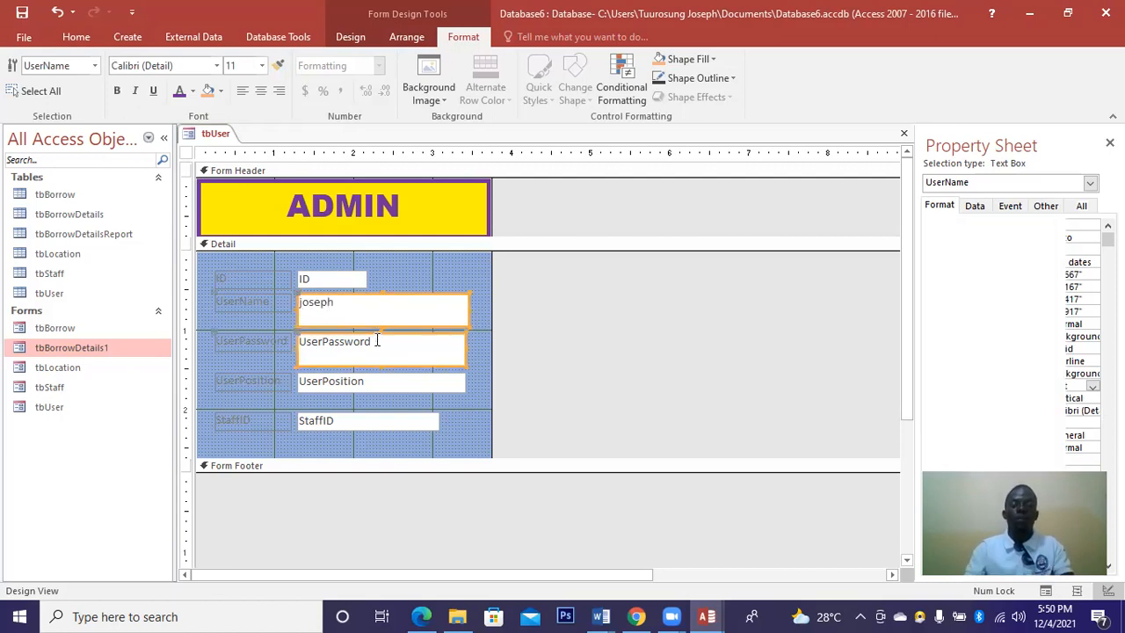
{"action": "double_click", "coordinate": [378, 341]}
{"action": "key", "text": "BackSpace"}
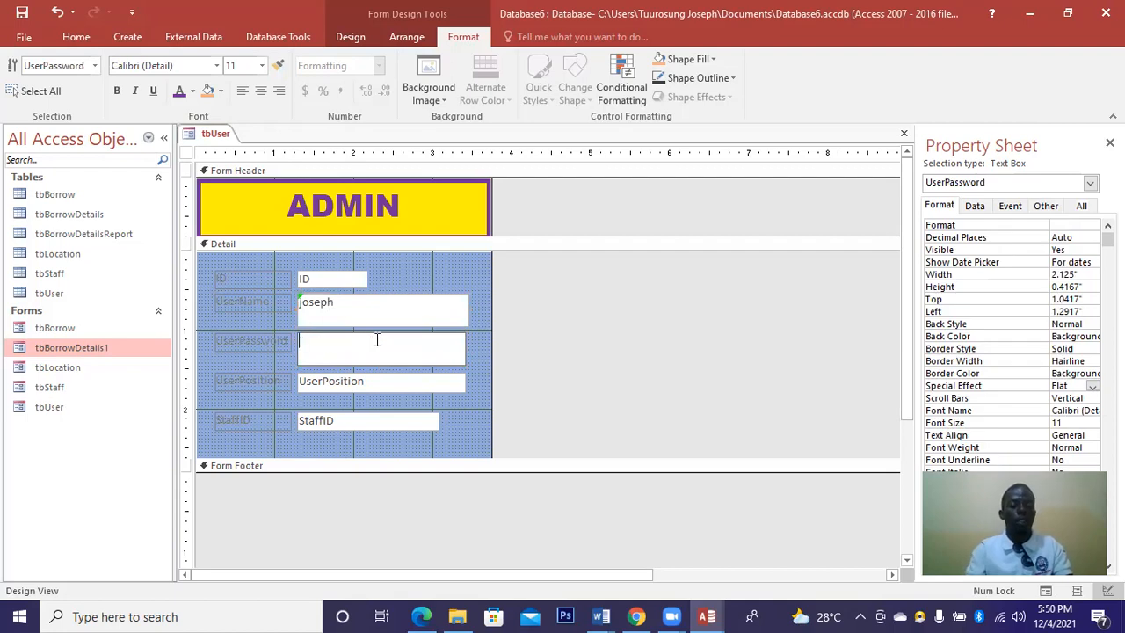
{"action": "key", "text": "Caps_Lock"}
{"action": "key", "text": "Caps_Lock"}
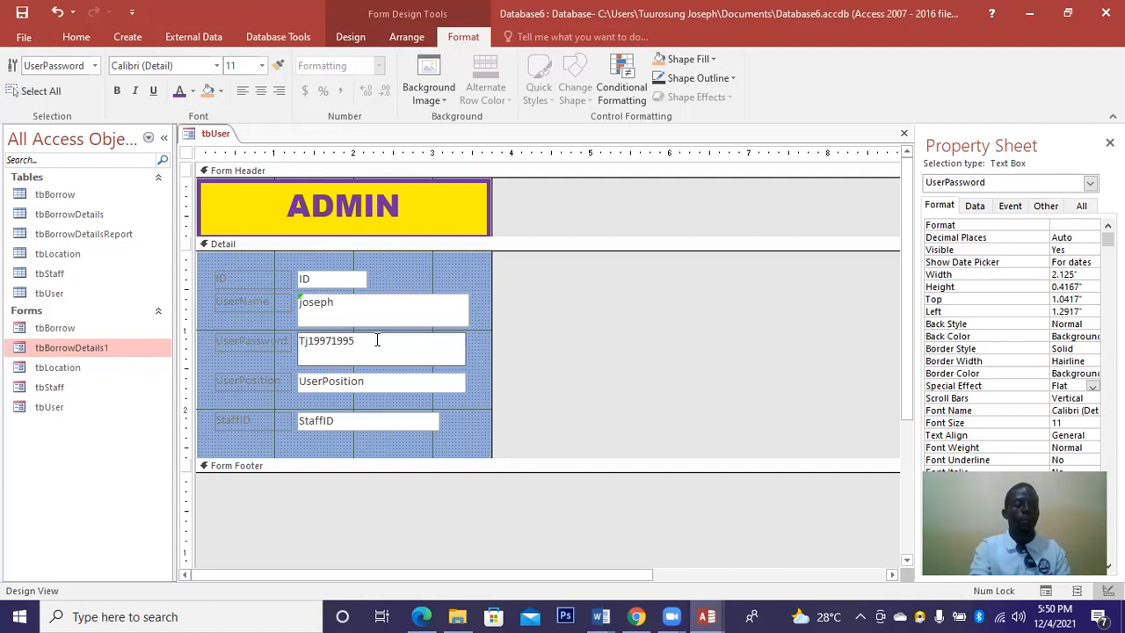
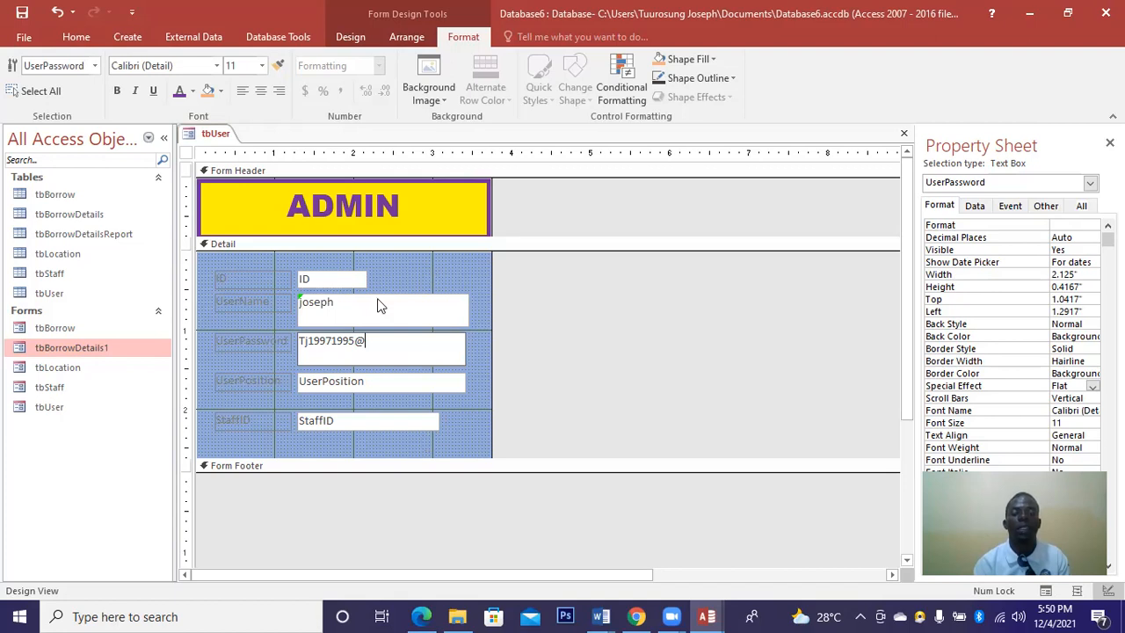
Place a new button below StaffID and set its action to Form Operations > Open Form.
{"action": "left_click", "coordinate": [356, 38]}
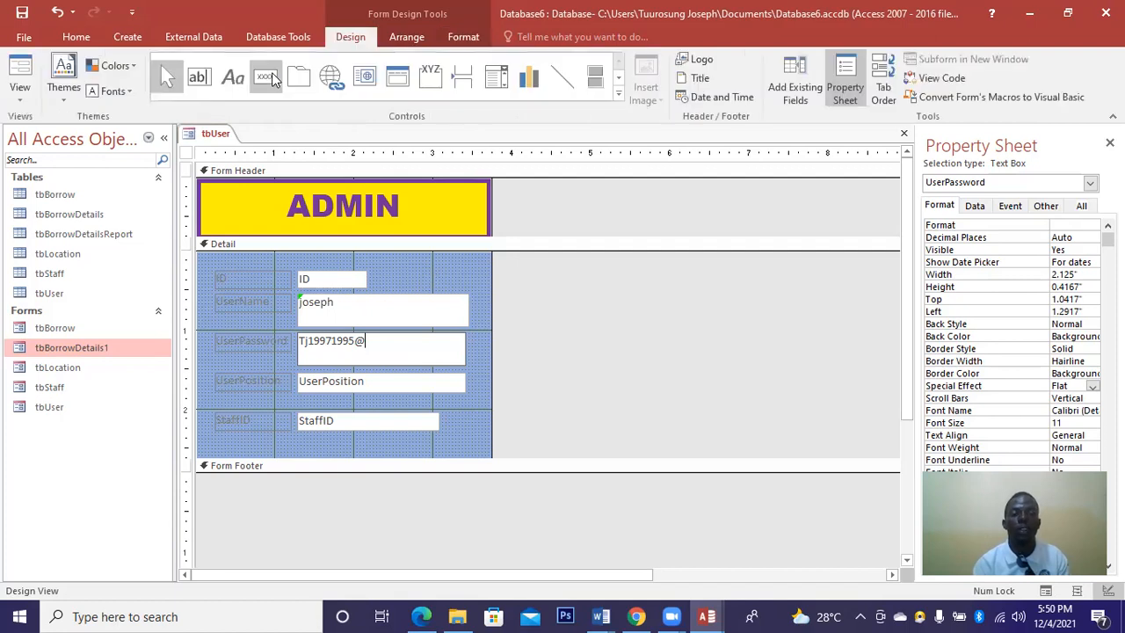
{"action": "left_click", "coordinate": [268, 77]}
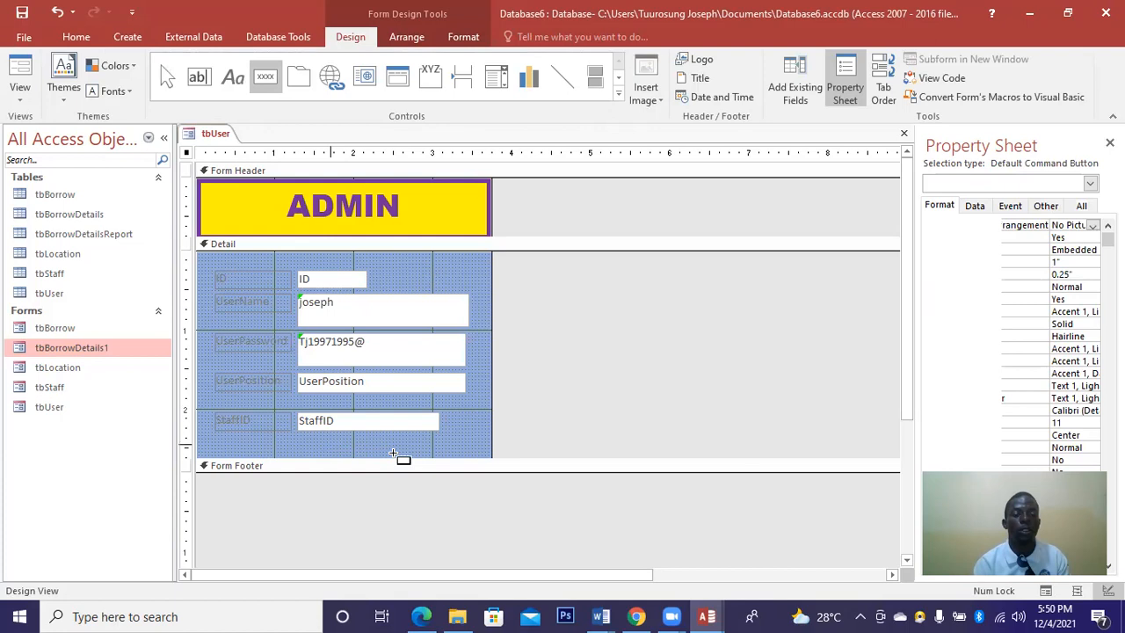
{"action": "left_click", "coordinate": [396, 454]}
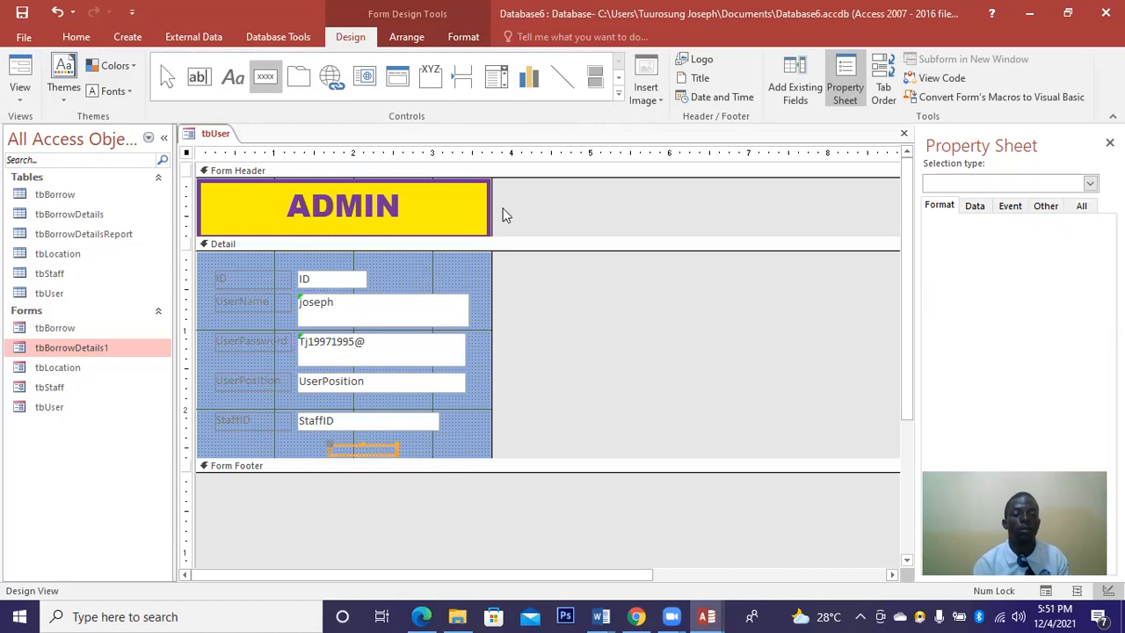
{"action": "left_click", "coordinate": [600, 241]}
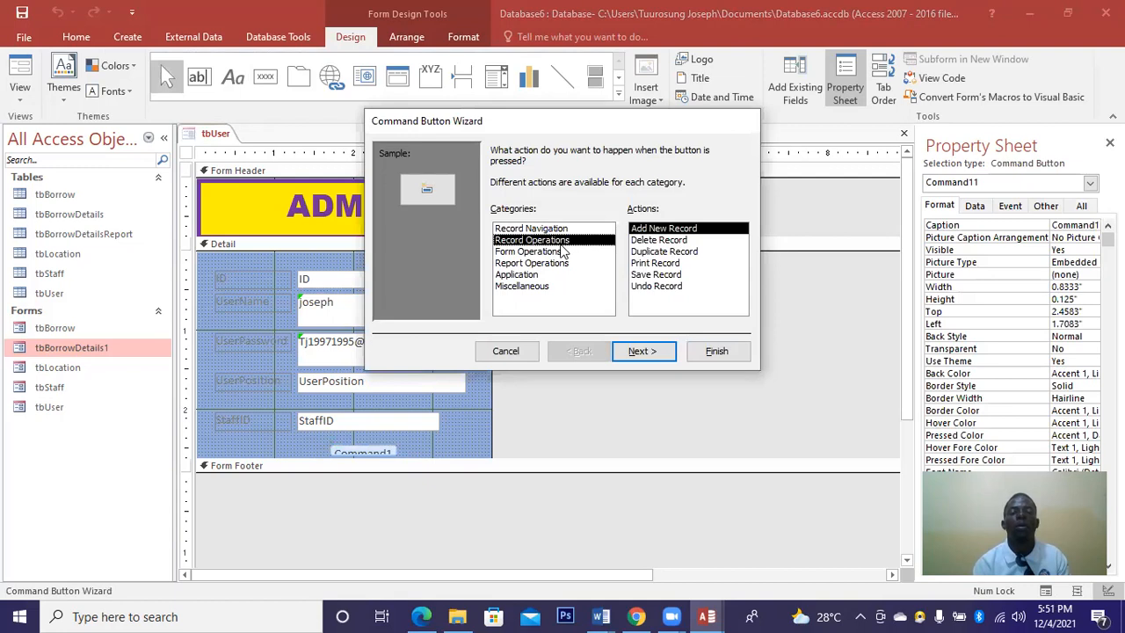
{"action": "left_click", "coordinate": [611, 252]}
{"action": "left_click", "coordinate": [666, 252]}
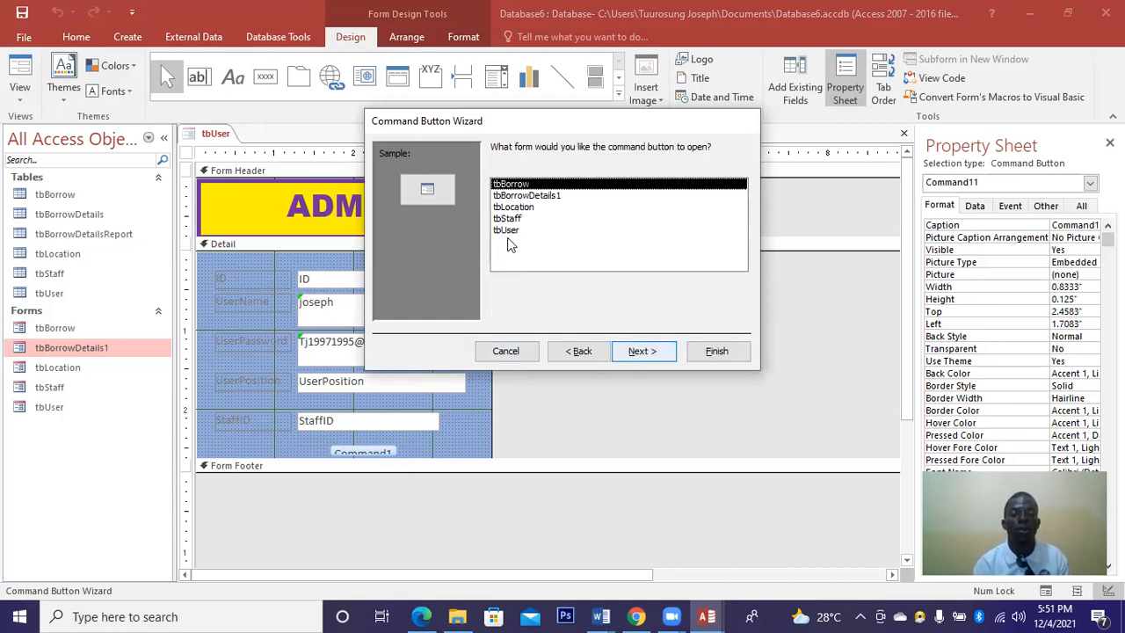
Have the button open the tbUser form showing all records.
{"action": "left_click", "coordinate": [506, 231]}
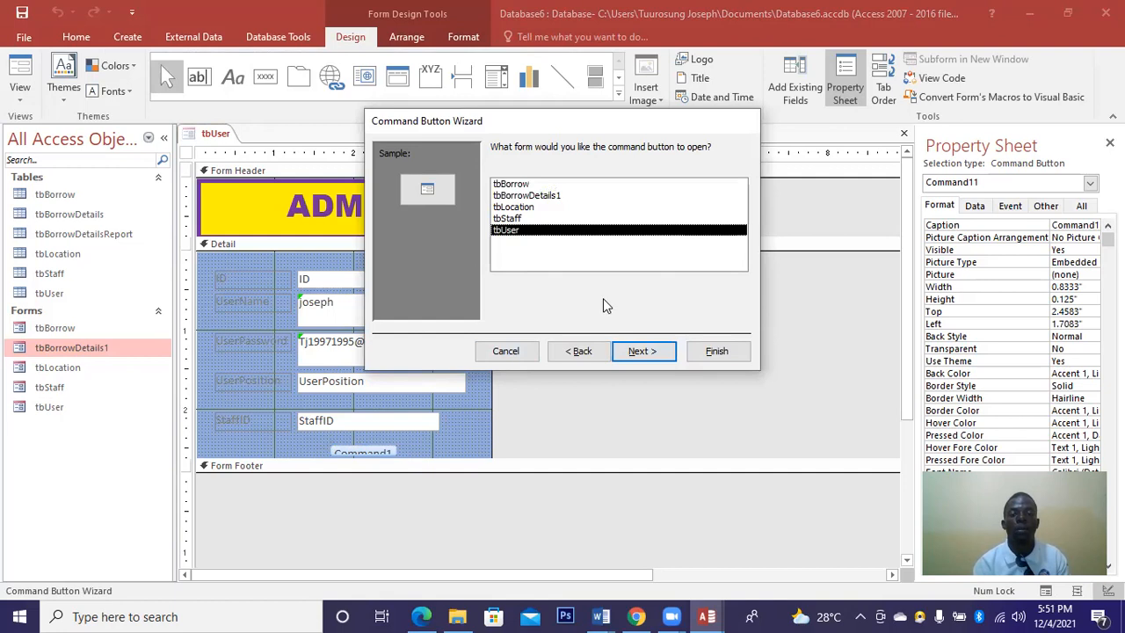
{"action": "left_click", "coordinate": [639, 351]}
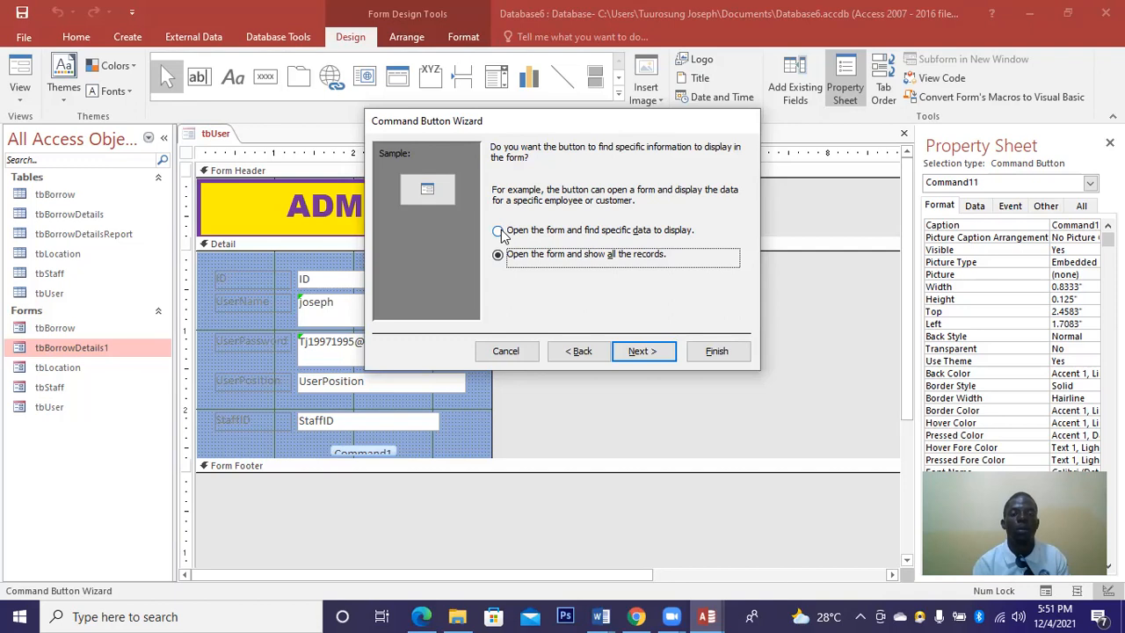
{"action": "left_click", "coordinate": [499, 231]}
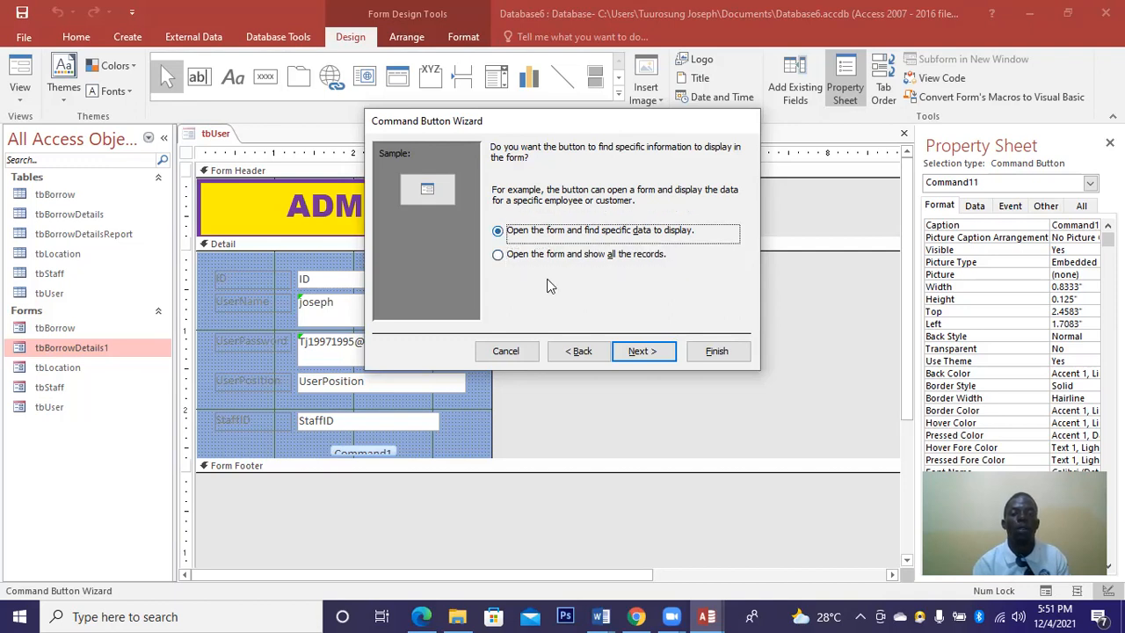
{"action": "left_click", "coordinate": [626, 353]}
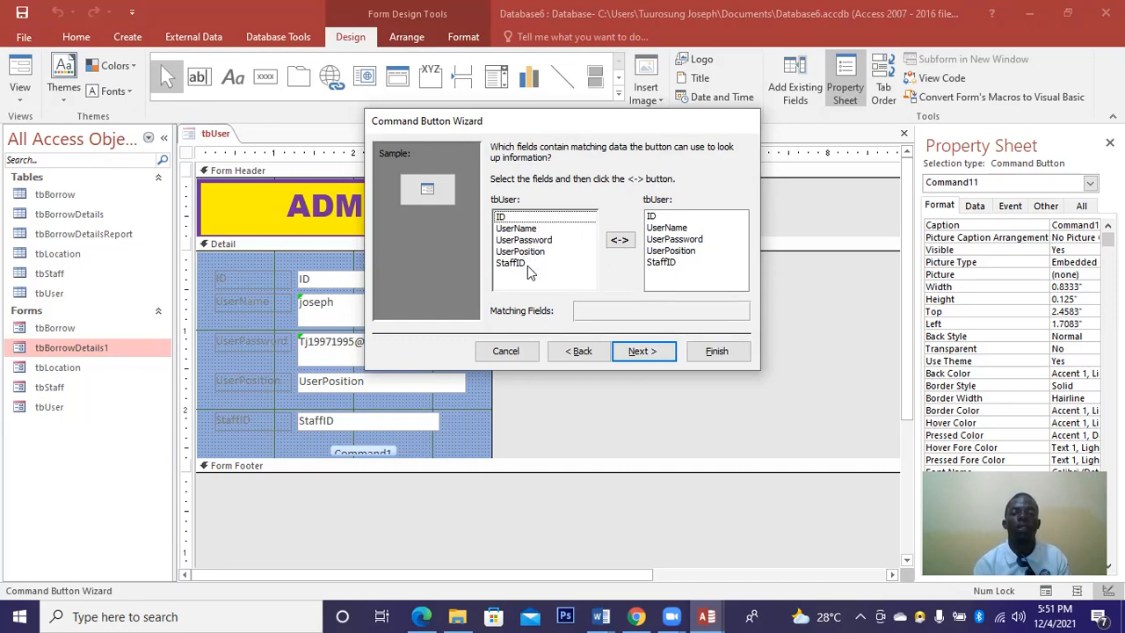
{"action": "left_click", "coordinate": [577, 351]}
{"action": "left_click", "coordinate": [498, 255]}
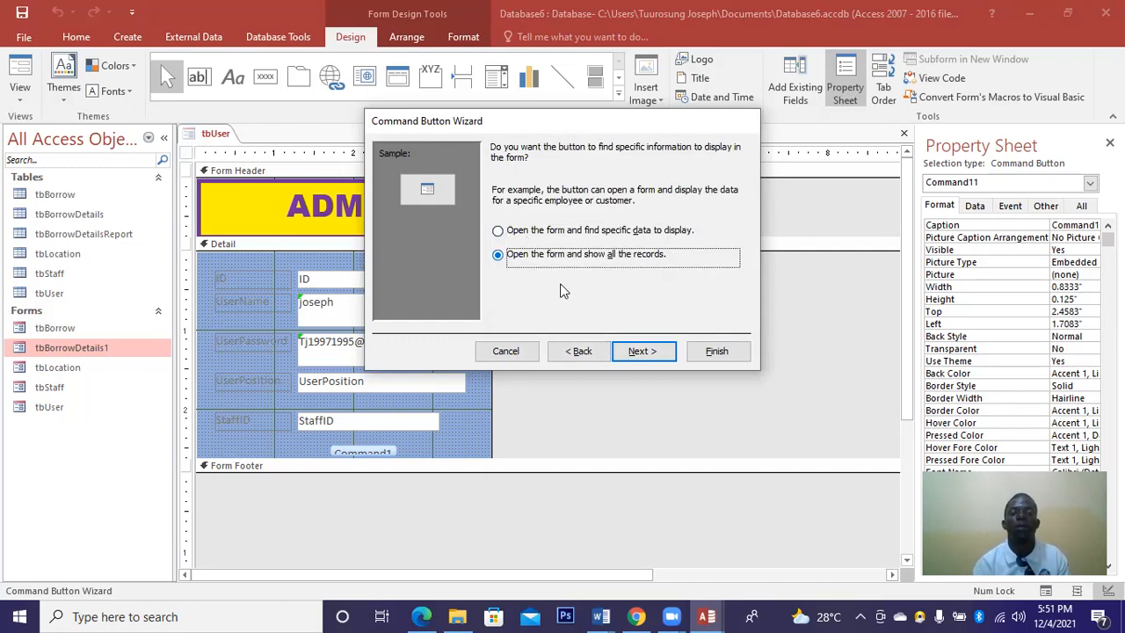
{"action": "left_click", "coordinate": [642, 351]}
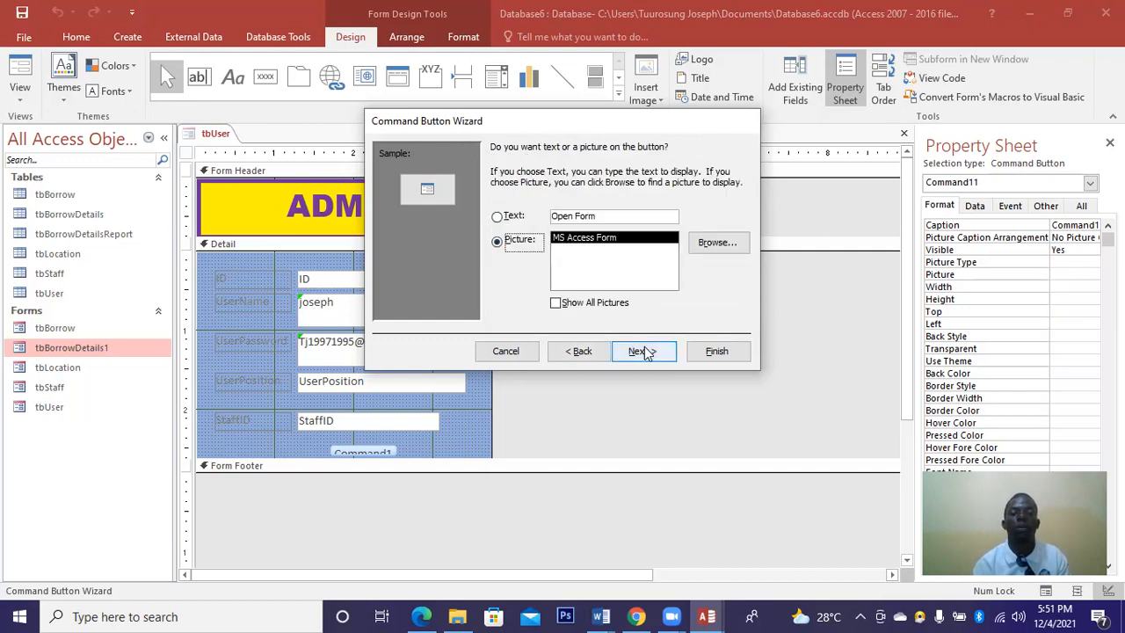
Caption the button 'Login', finish the wizard, and widen the button to 1.125".
{"action": "left_click", "coordinate": [508, 218]}
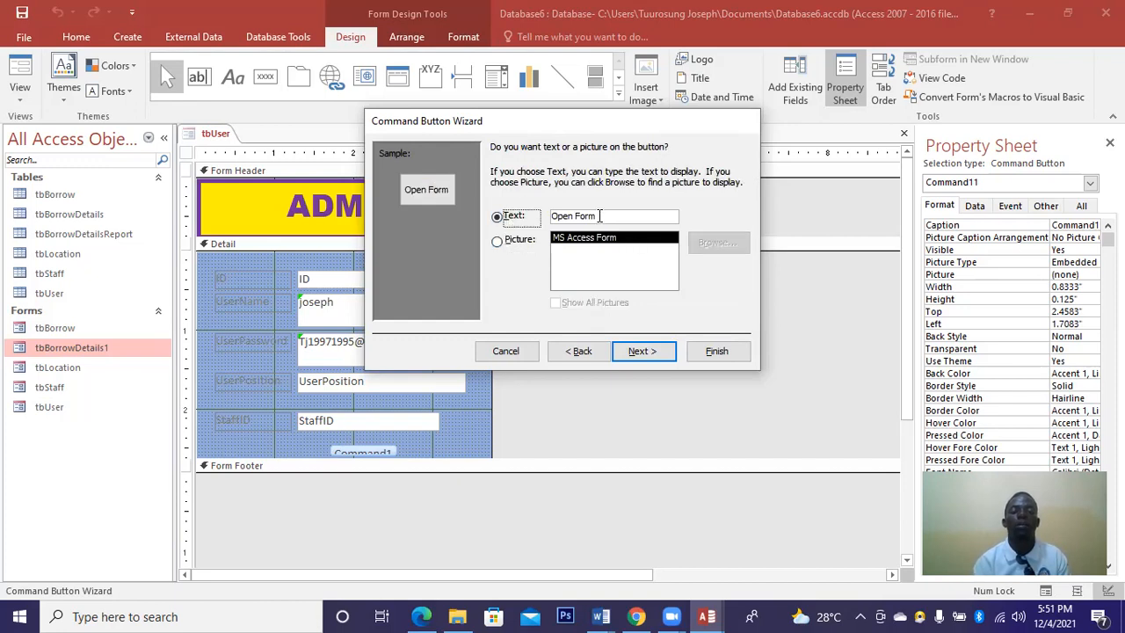
{"action": "key", "text": "BackSpace"}
{"action": "key", "text": "BackSpace"}
{"action": "key", "text": "BackSpace"}
{"action": "key", "text": "BackSpace"}
{"action": "key", "text": "BackSpace"}
{"action": "key", "text": "BackSpace"}
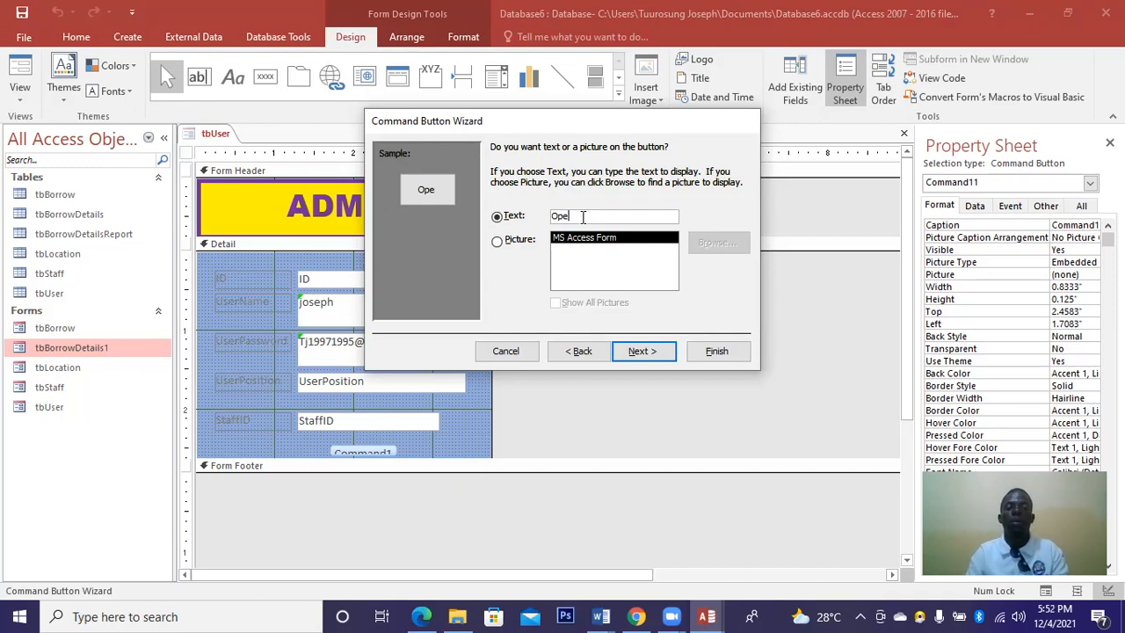
{"action": "key", "text": "BackSpace"}
{"action": "key", "text": "BackSpace"}
{"action": "key", "text": "BackSpace"}
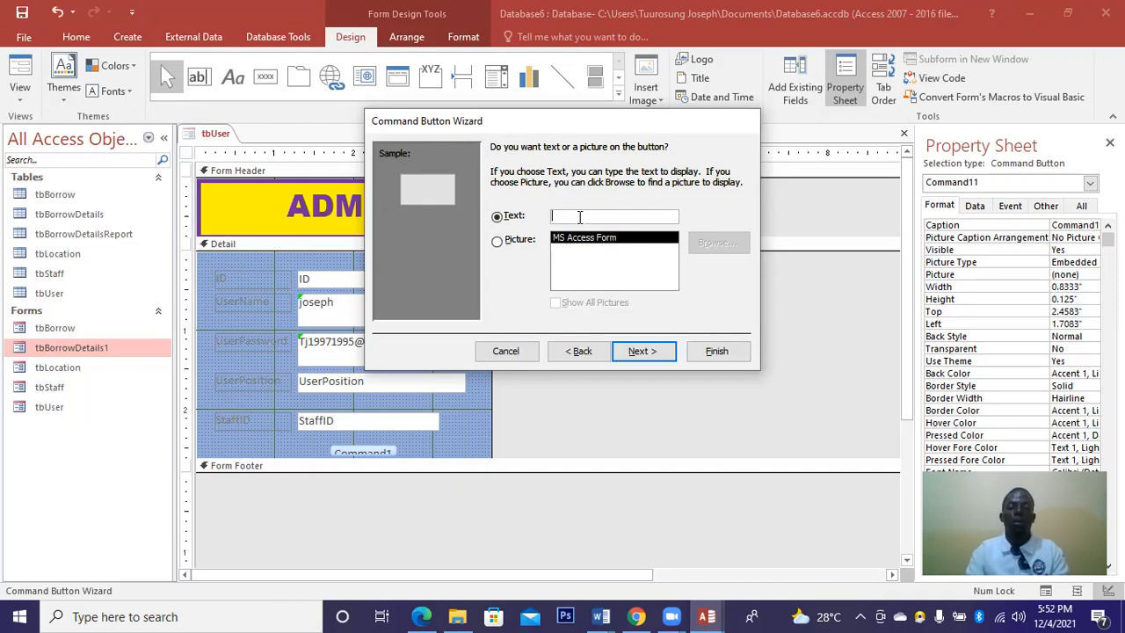
{"action": "key", "text": "Caps_Lock"}
{"action": "type", "text": "L"}
{"action": "key", "text": "Caps_Lock"}
{"action": "type", "text": "ogin"}
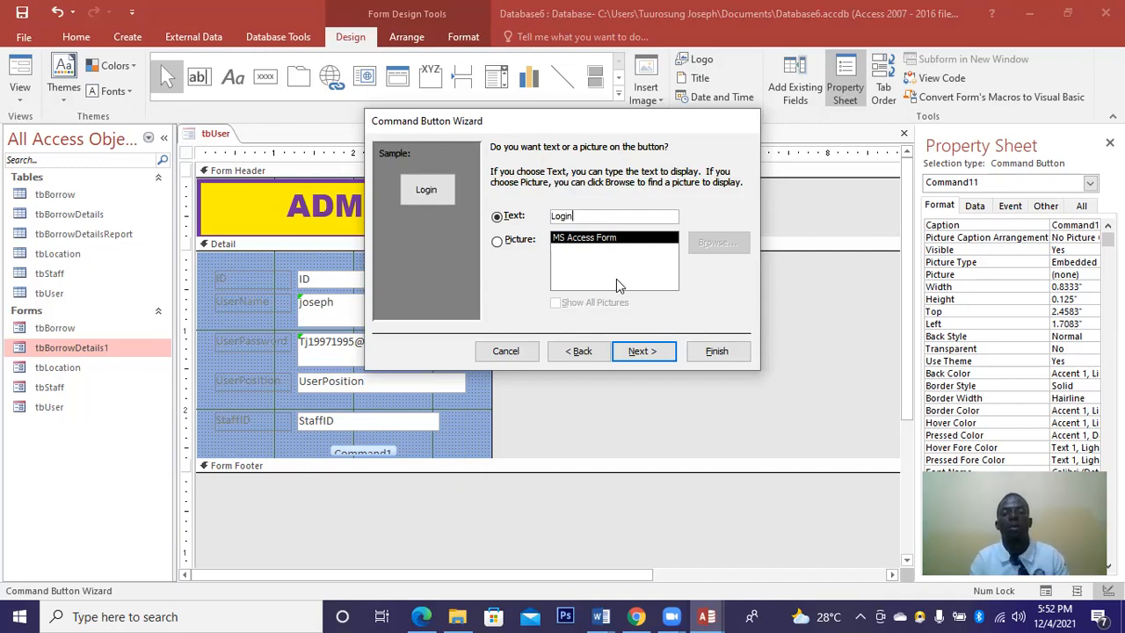
{"action": "left_click", "coordinate": [499, 242]}
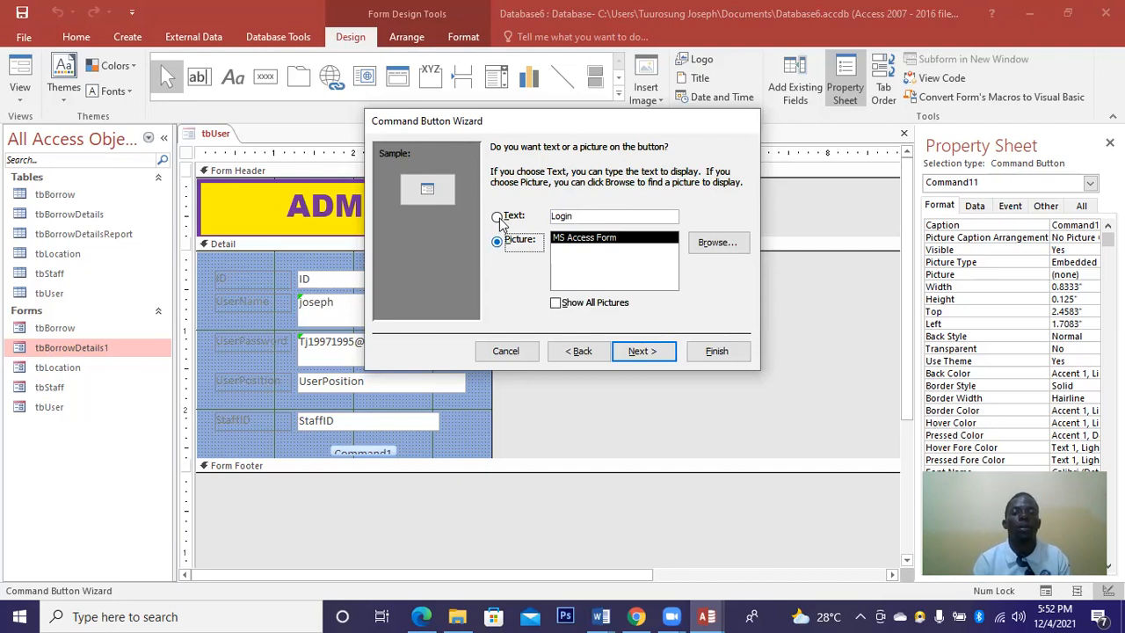
{"action": "key", "text": "alt+t"}
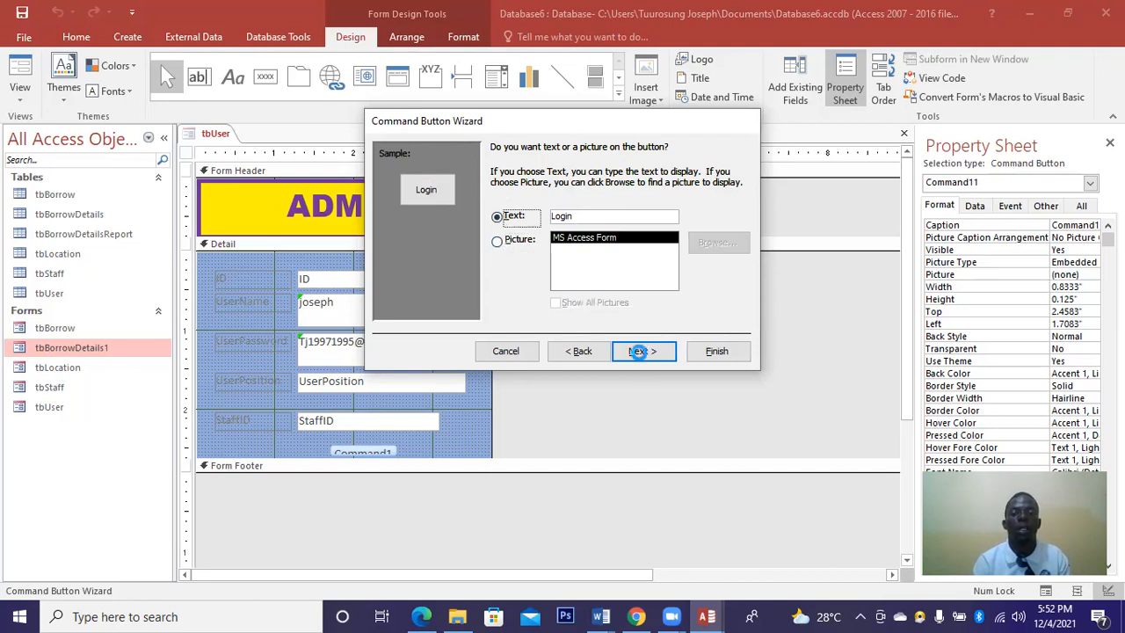
{"action": "left_click", "coordinate": [647, 352]}
{"action": "left_click", "coordinate": [711, 352]}
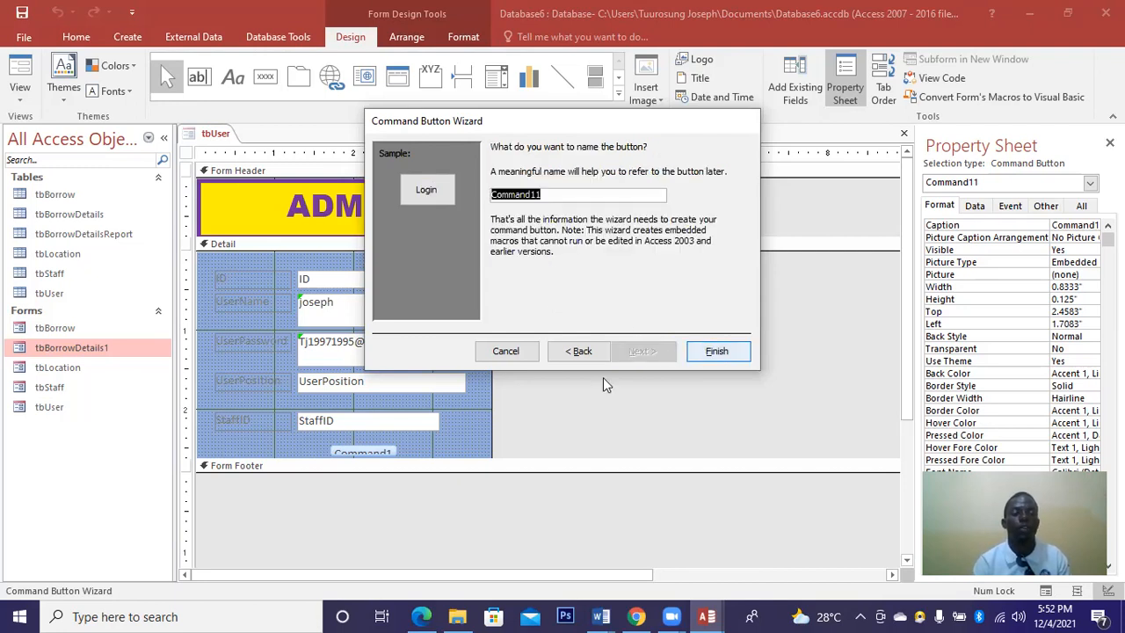
{"action": "left_click_drag", "start_coordinate": [365, 455], "coordinate": [420, 455]}
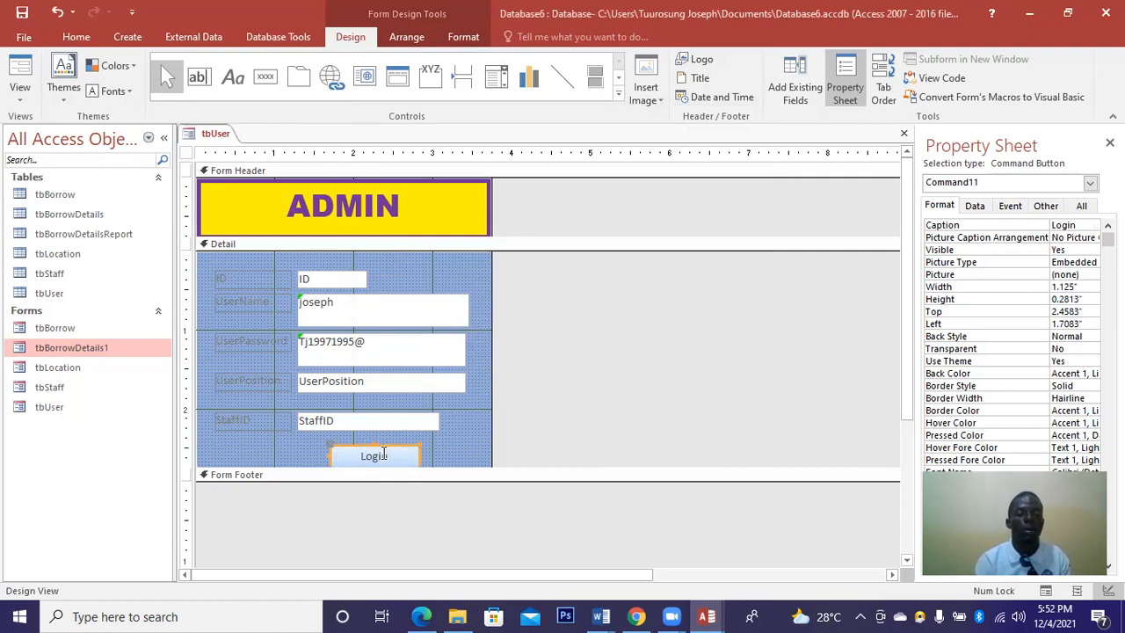
Move the Login button up under StaffID and give it a bevel shape effect.
{"action": "left_click_drag", "start_coordinate": [370, 443], "coordinate": [356, 436]}
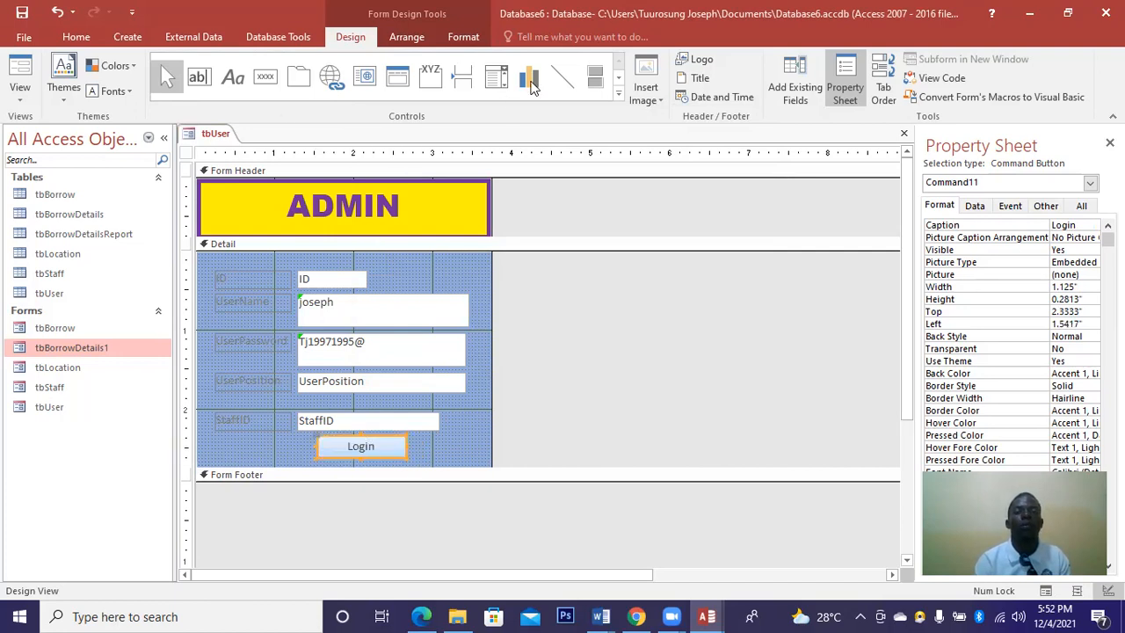
{"action": "left_click", "coordinate": [463, 37]}
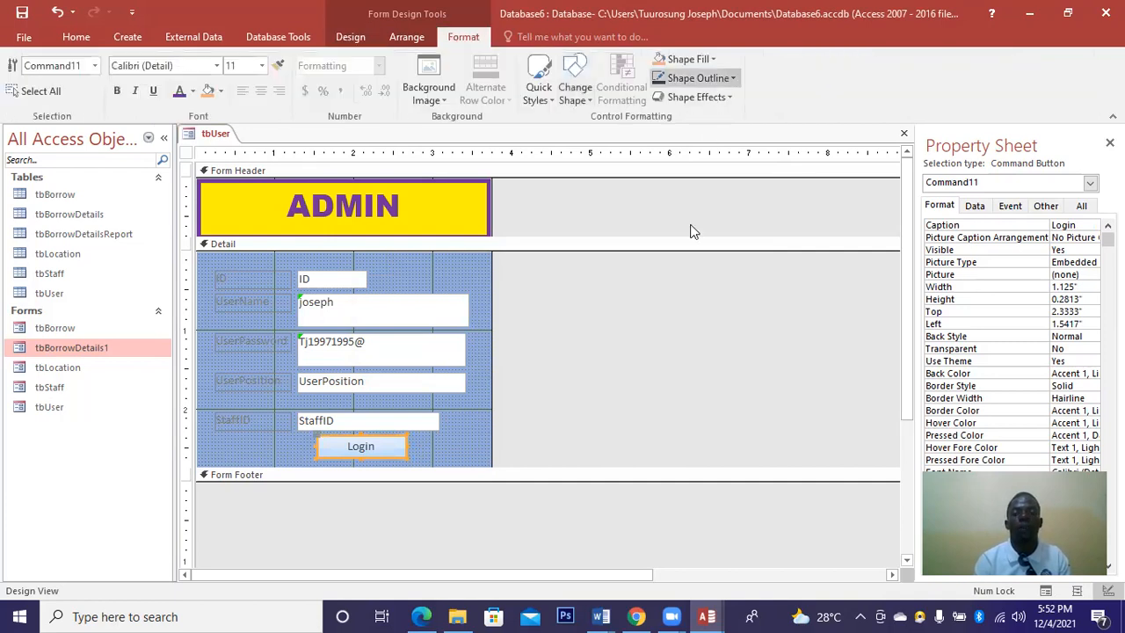
{"action": "left_click", "coordinate": [695, 97]}
{"action": "mouse_move", "coordinate": [690, 227]}
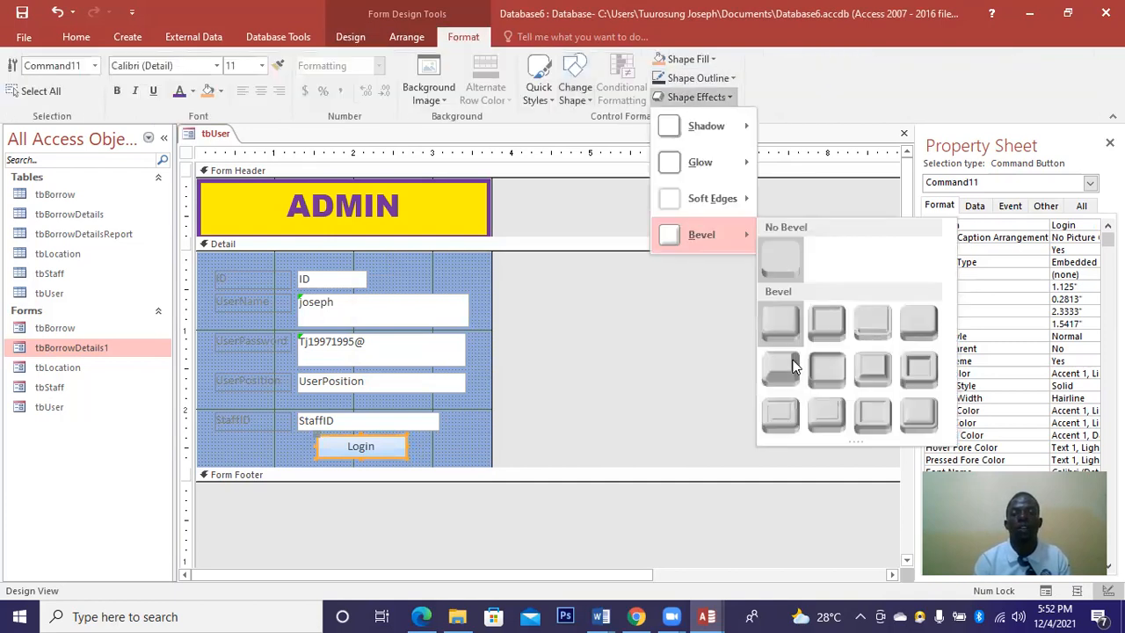
{"action": "left_click", "coordinate": [792, 364]}
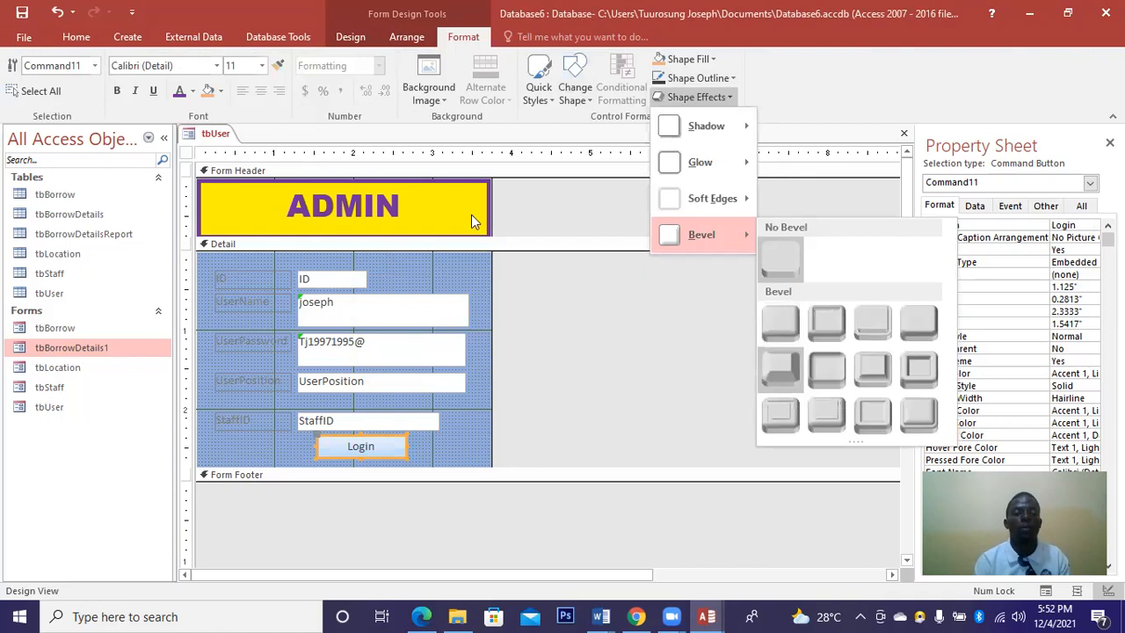
Make the Login text purple, bold Arial Black and make the button taller.
{"action": "left_click", "coordinate": [179, 90]}
{"action": "left_click", "coordinate": [117, 91]}
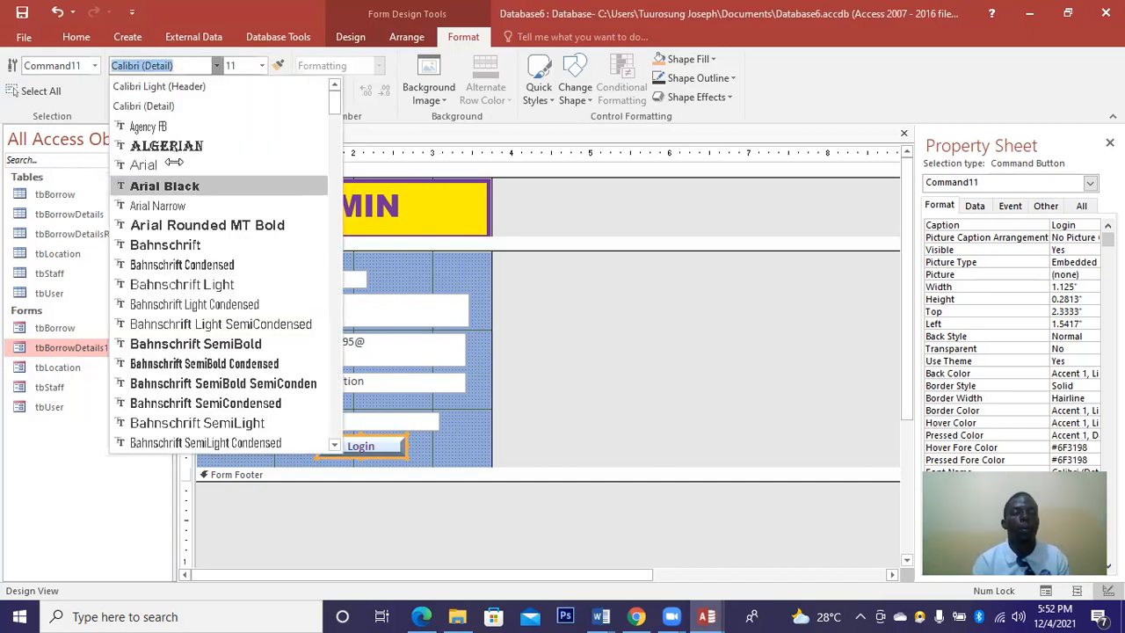
{"action": "left_click", "coordinate": [169, 186]}
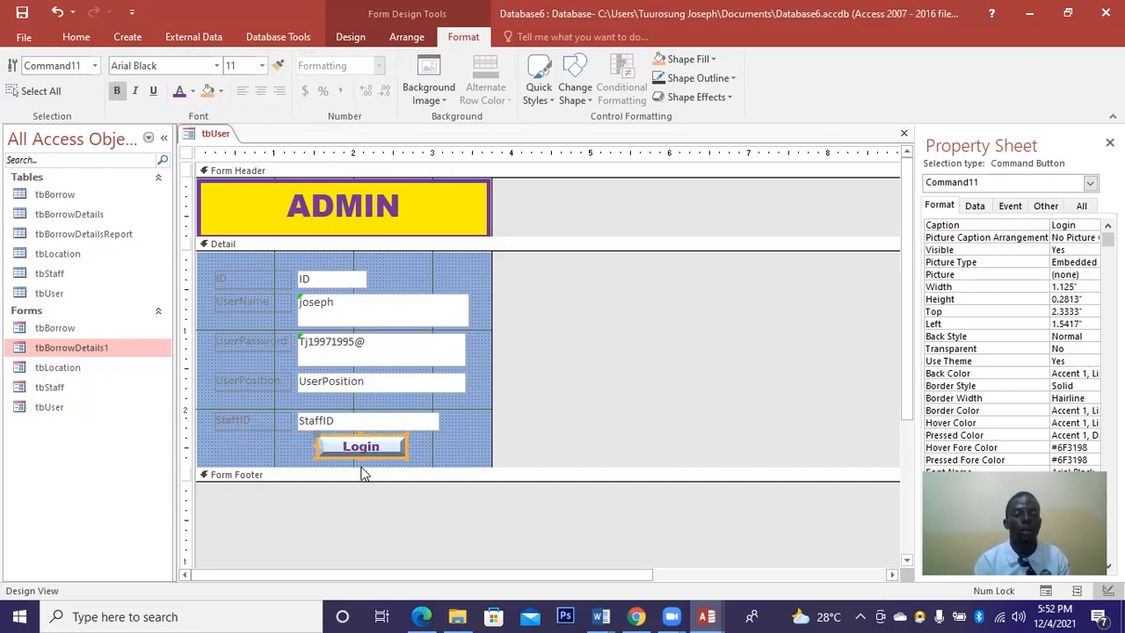
{"action": "left_click", "coordinate": [361, 466]}
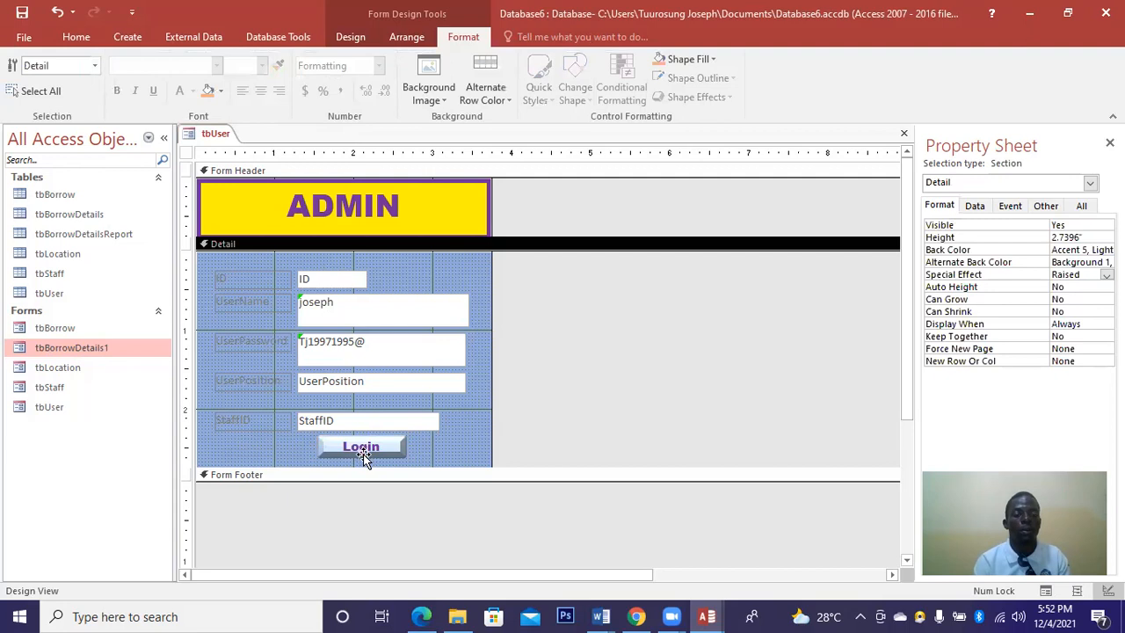
{"action": "left_click", "coordinate": [363, 456]}
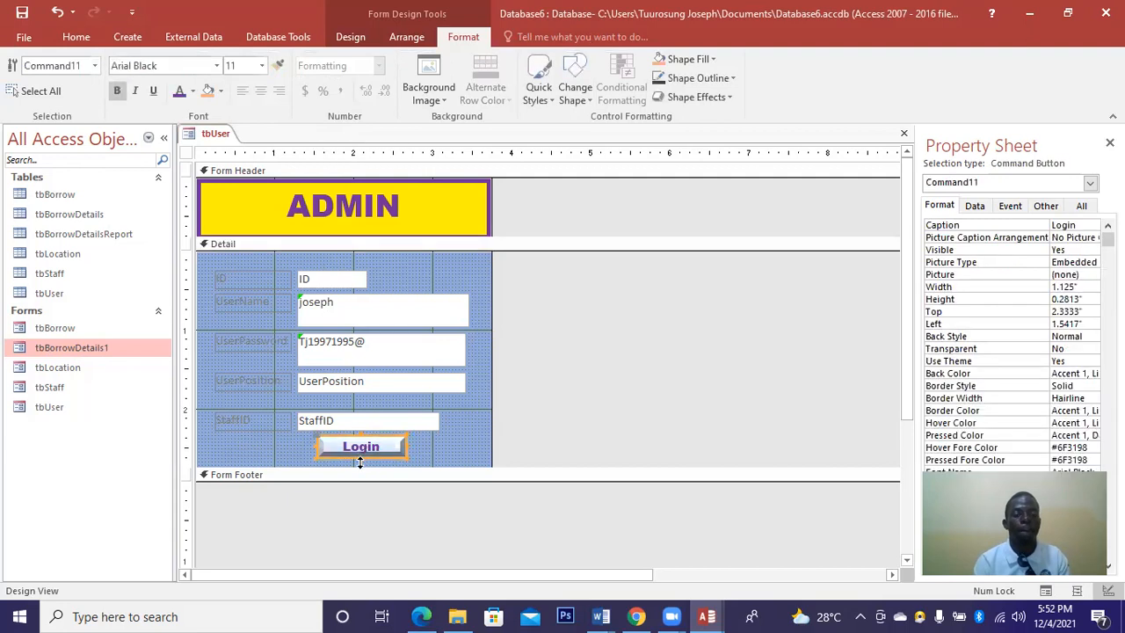
{"action": "left_click_drag", "start_coordinate": [359, 461], "coordinate": [391, 449]}
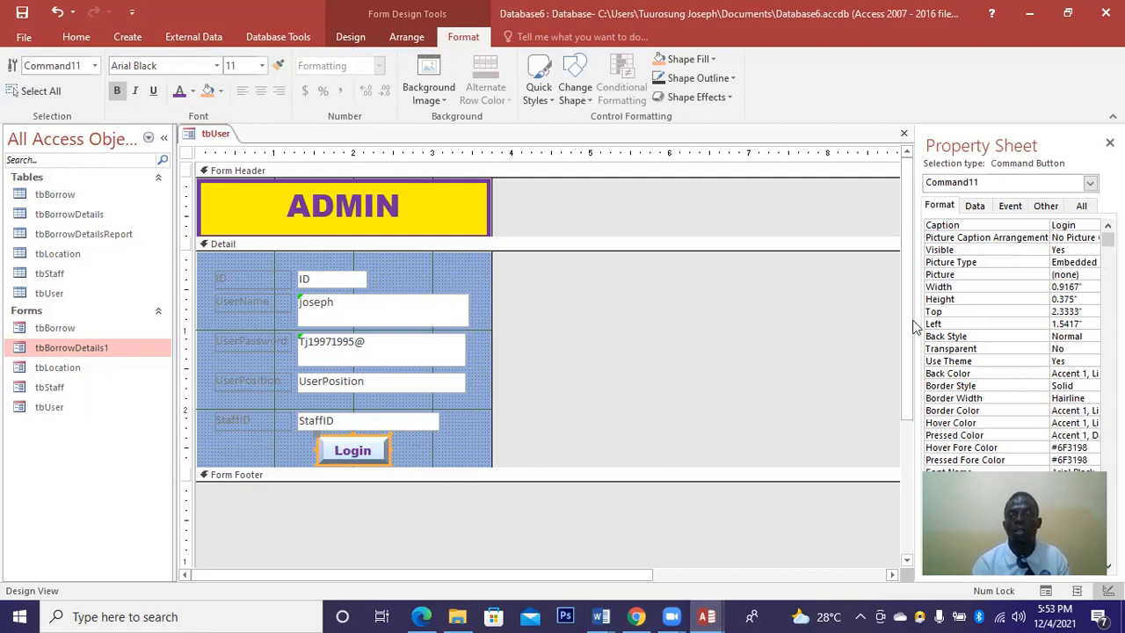
Give the Login button a 3 pt purple border.
{"action": "left_click", "coordinate": [1085, 401]}
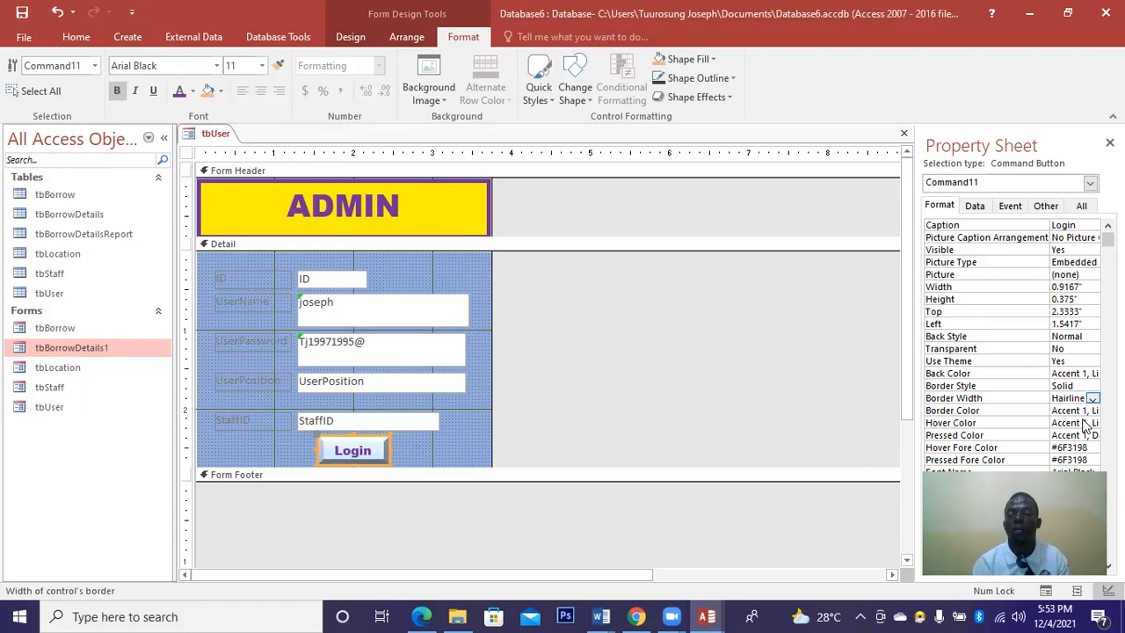
{"action": "left_click", "coordinate": [1092, 398]}
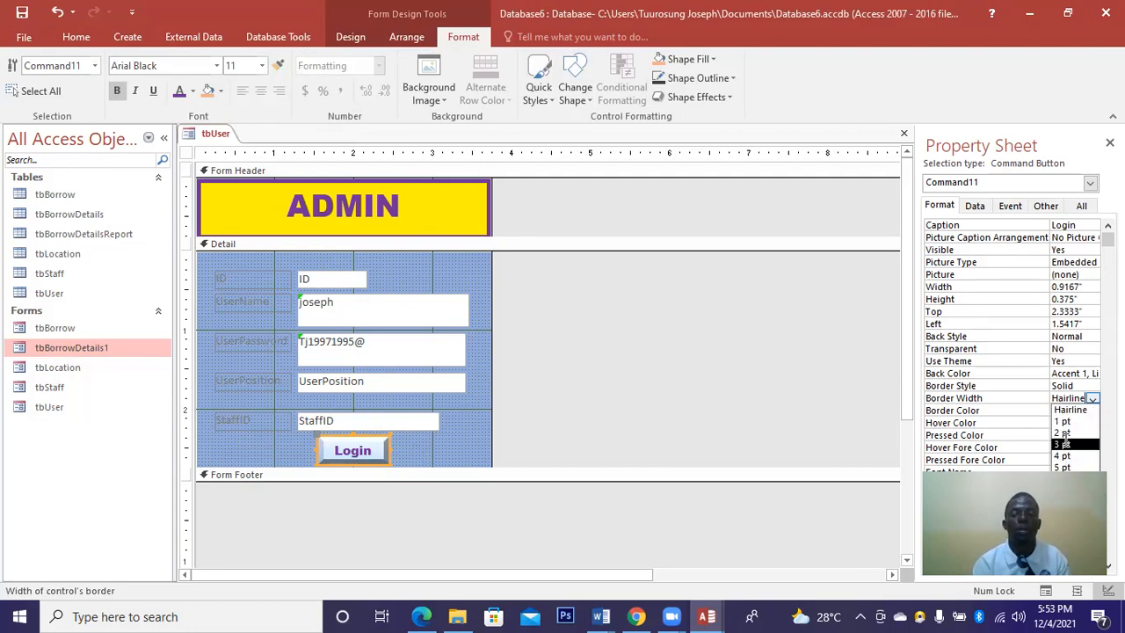
{"action": "left_click", "coordinate": [1063, 444]}
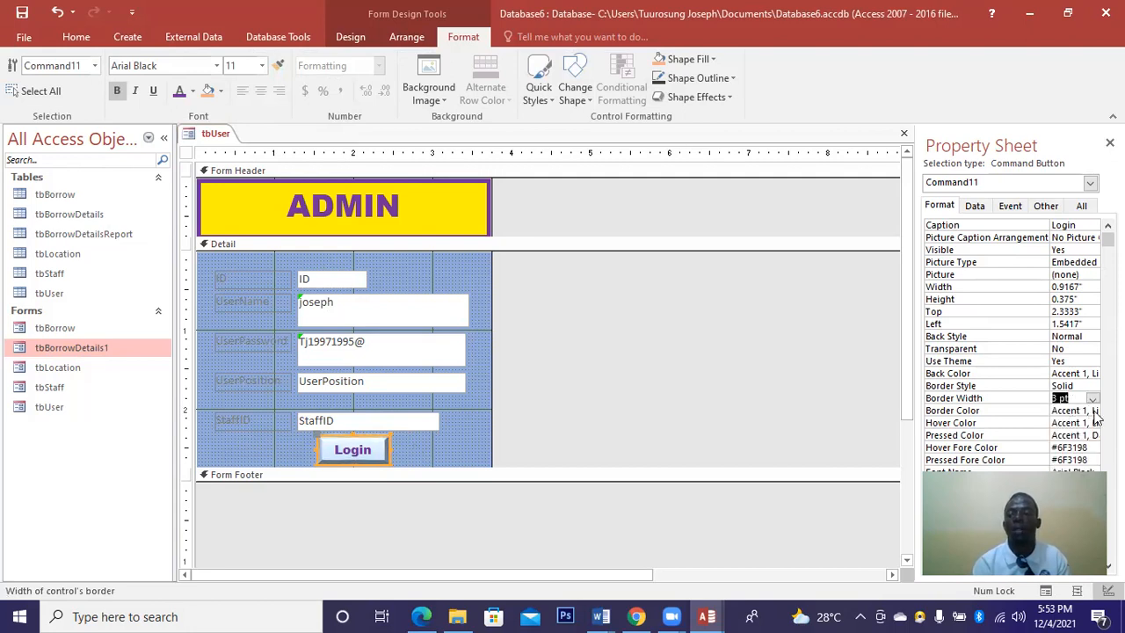
{"action": "left_click", "coordinate": [1090, 411]}
{"action": "left_click", "coordinate": [1093, 412]}
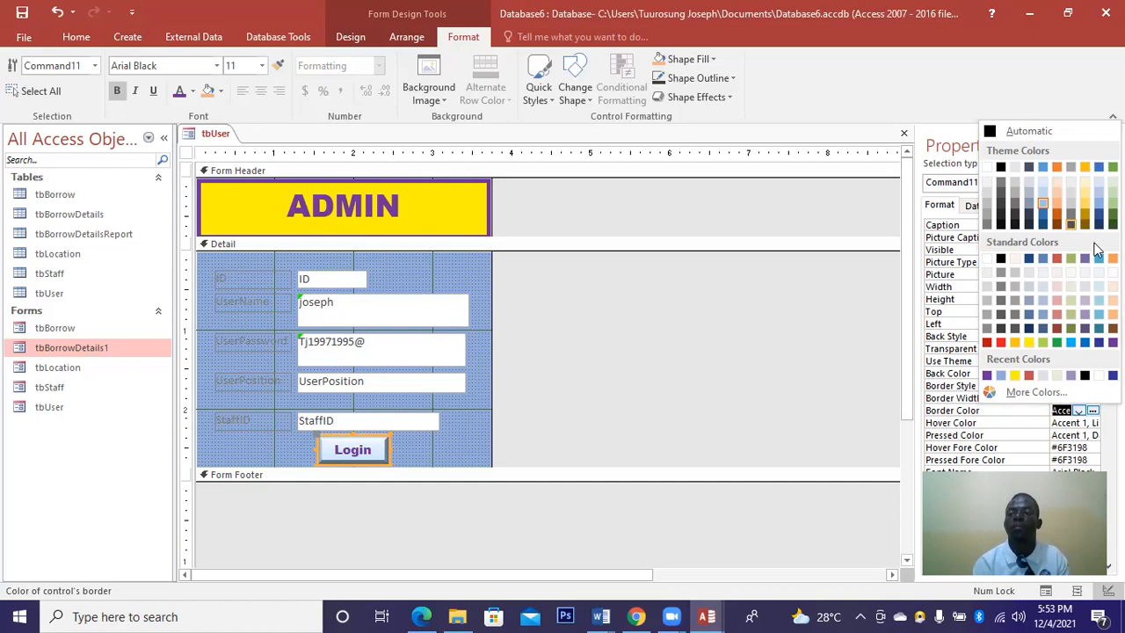
{"action": "left_click", "coordinate": [987, 375]}
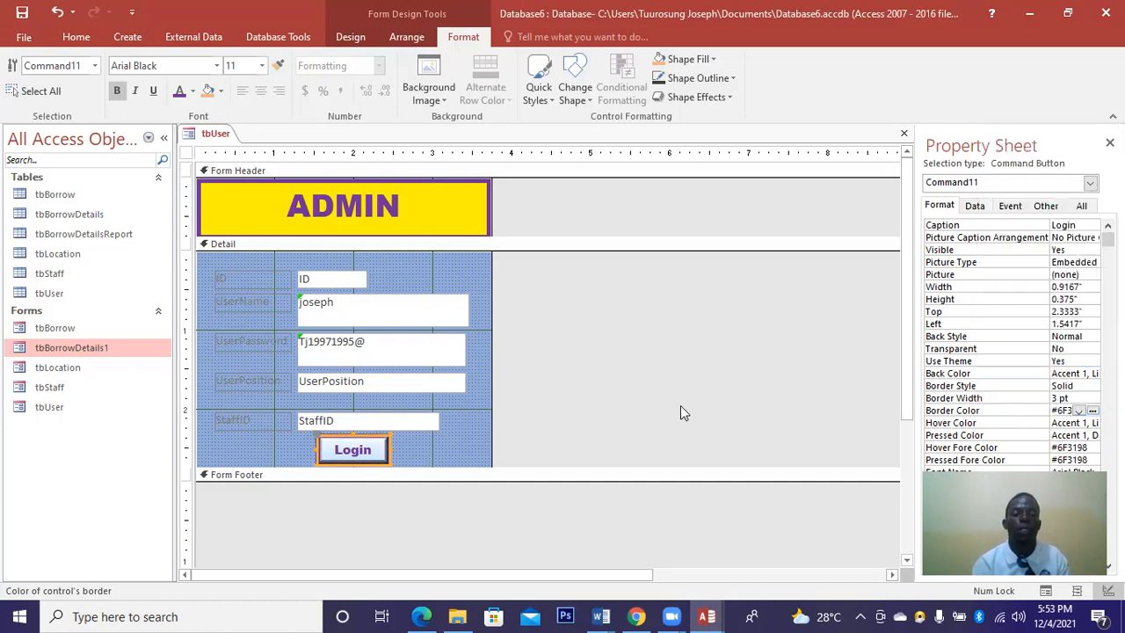
{"action": "left_click", "coordinate": [457, 441]}
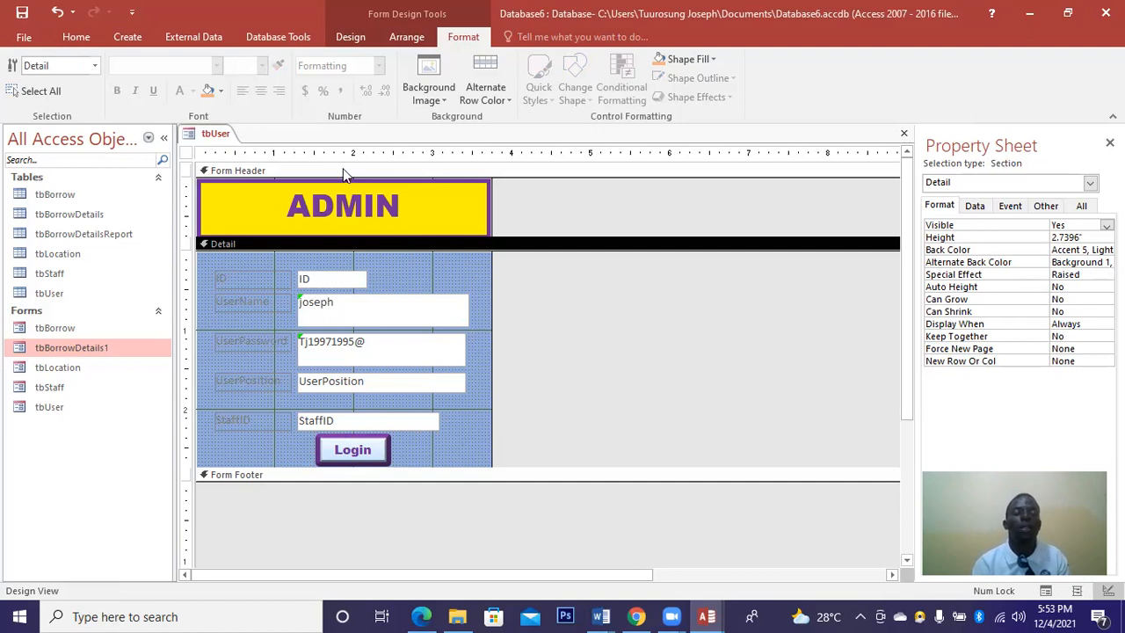
Draw a new button beside Login and set its action to Record Operations > Undo Record.
{"action": "left_click", "coordinate": [334, 37]}
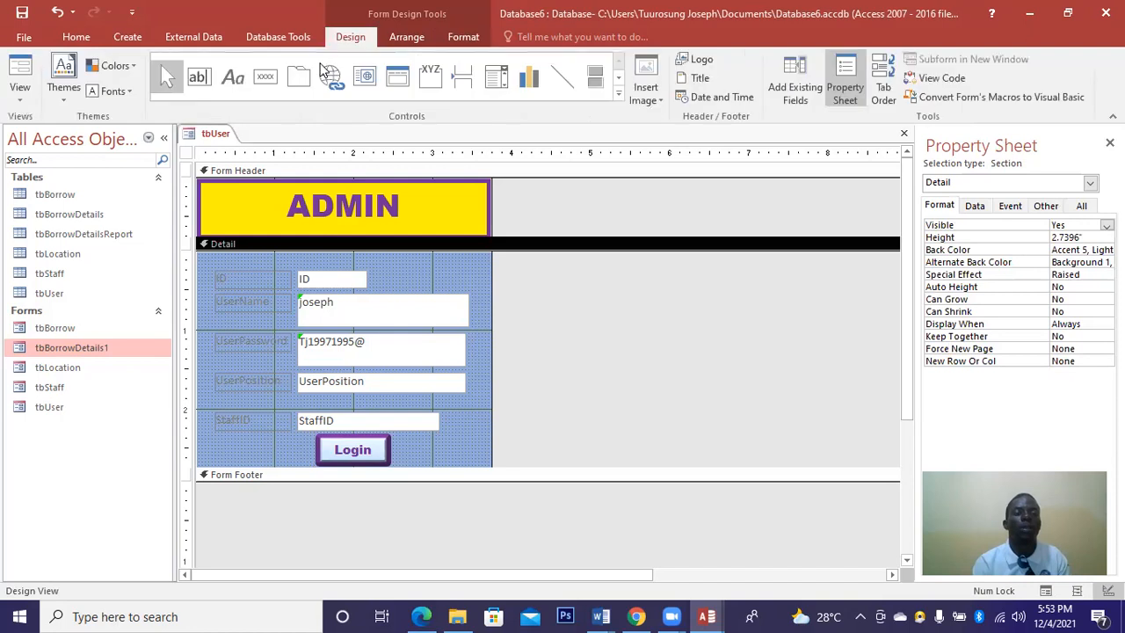
{"action": "left_click", "coordinate": [265, 78]}
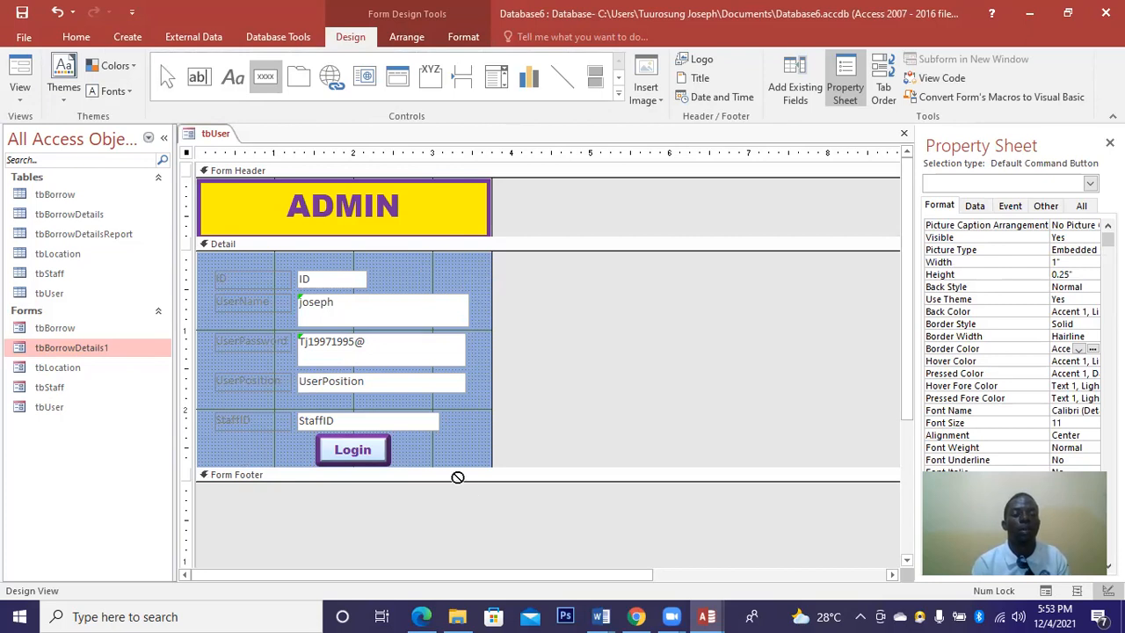
{"action": "left_click_drag", "start_coordinate": [428, 442], "coordinate": [494, 467]}
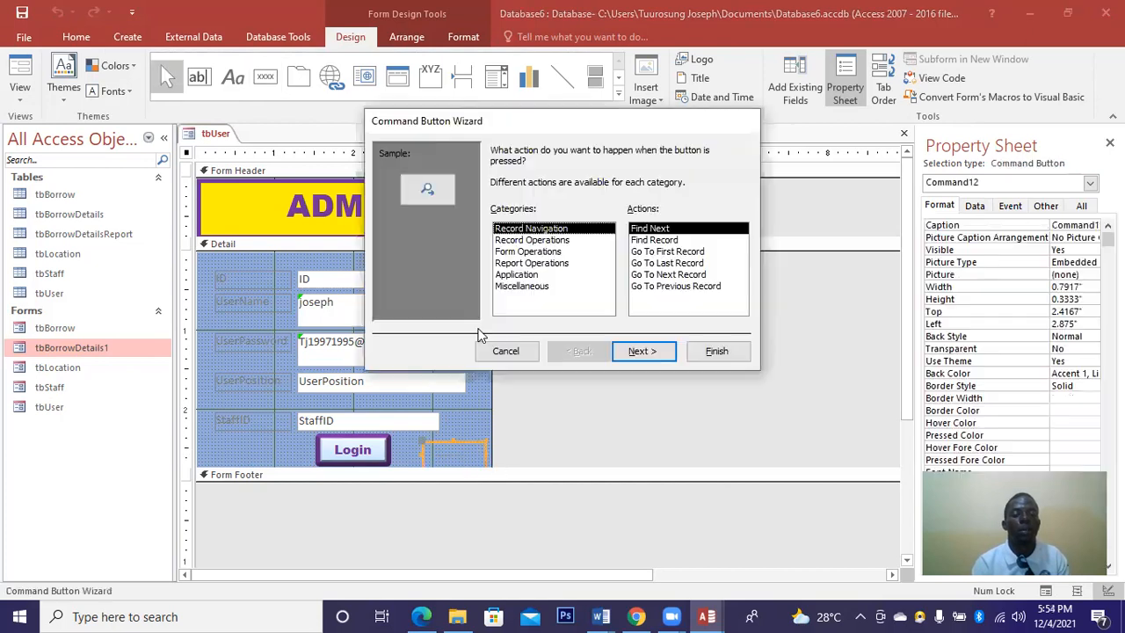
{"action": "left_click", "coordinate": [529, 241]}
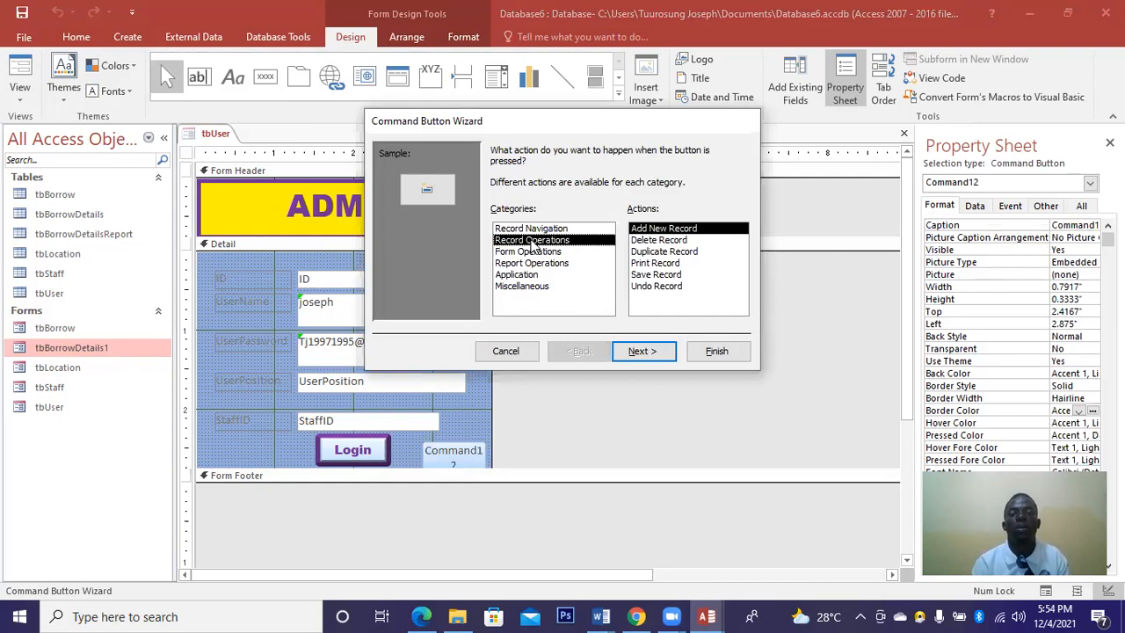
{"action": "left_click", "coordinate": [648, 286]}
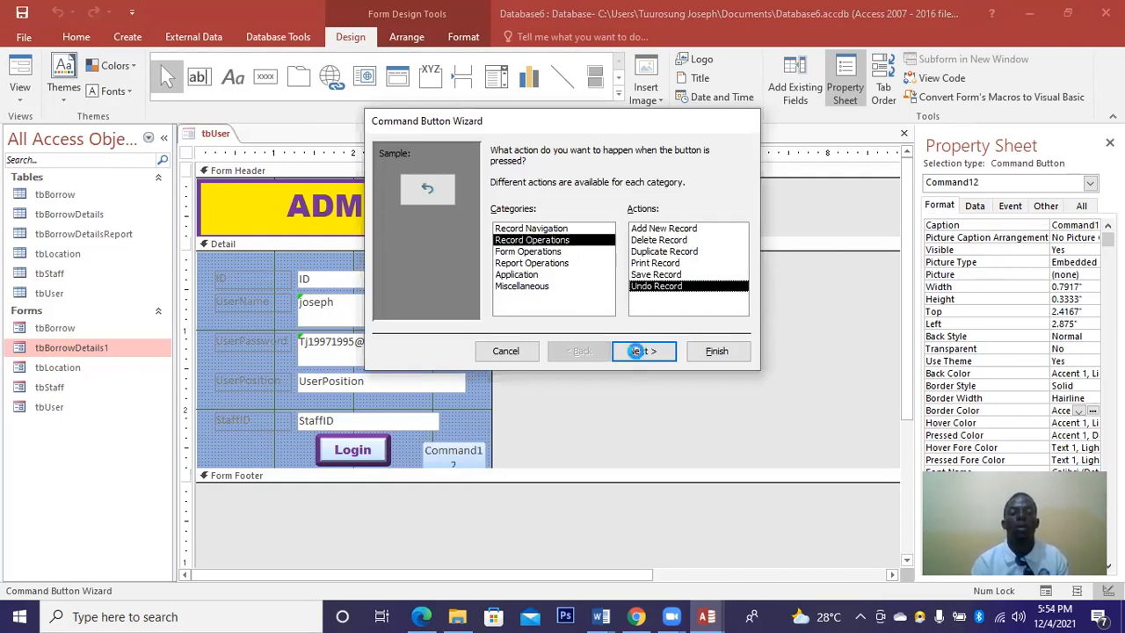
{"action": "left_click", "coordinate": [634, 350]}
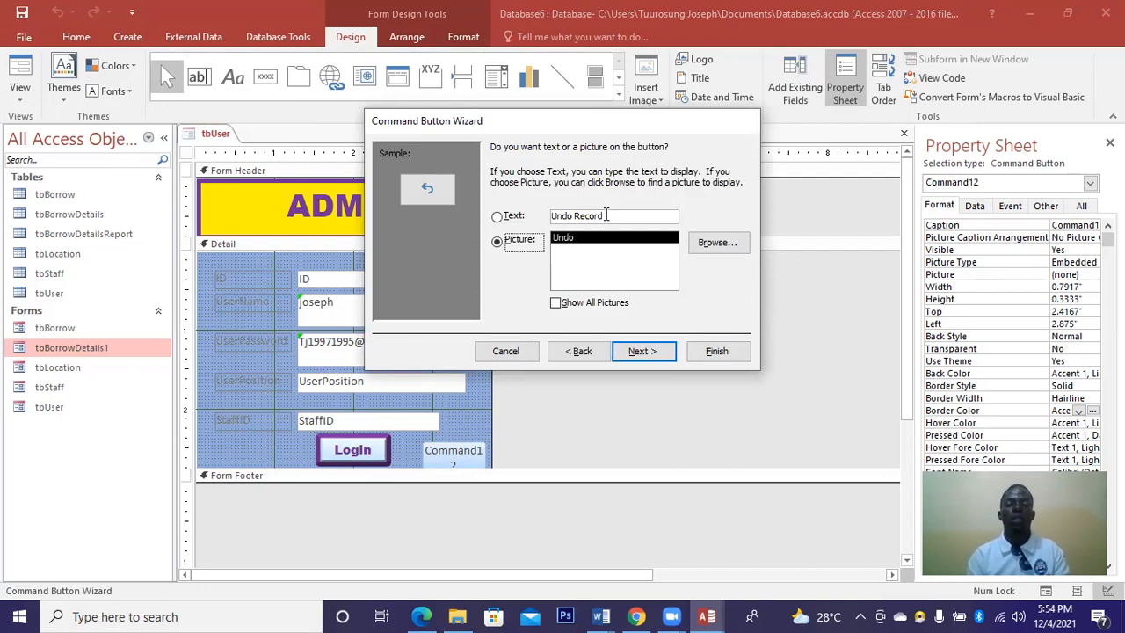
Caption the new button 'Reset' and finish the wizard.
{"action": "left_click", "coordinate": [605, 215]}
{"action": "key", "text": "BackSpace"}
{"action": "key", "text": "BackSpace"}
{"action": "key", "text": "BackSpace"}
{"action": "key", "text": "BackSpace"}
{"action": "key", "text": "BackSpace"}
{"action": "key", "text": "BackSpace"}
{"action": "key", "text": "BackSpace"}
{"action": "key", "text": "BackSpace"}
{"action": "key", "text": "BackSpace"}
{"action": "key", "text": "BackSpace"}
{"action": "key", "text": "BackSpace"}
{"action": "key", "text": "Caps_Lock"}
{"action": "type", "text": "RE"}
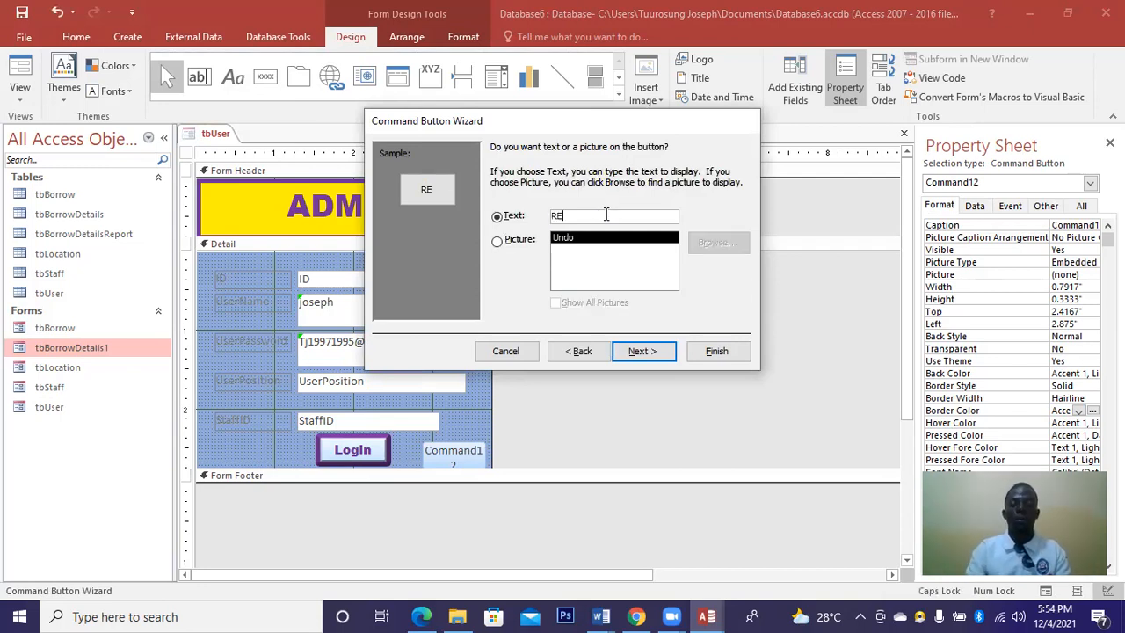
{"action": "key", "text": "BackSpace"}
{"action": "key", "text": "Caps_Lock"}
{"action": "type", "text": "eset"}
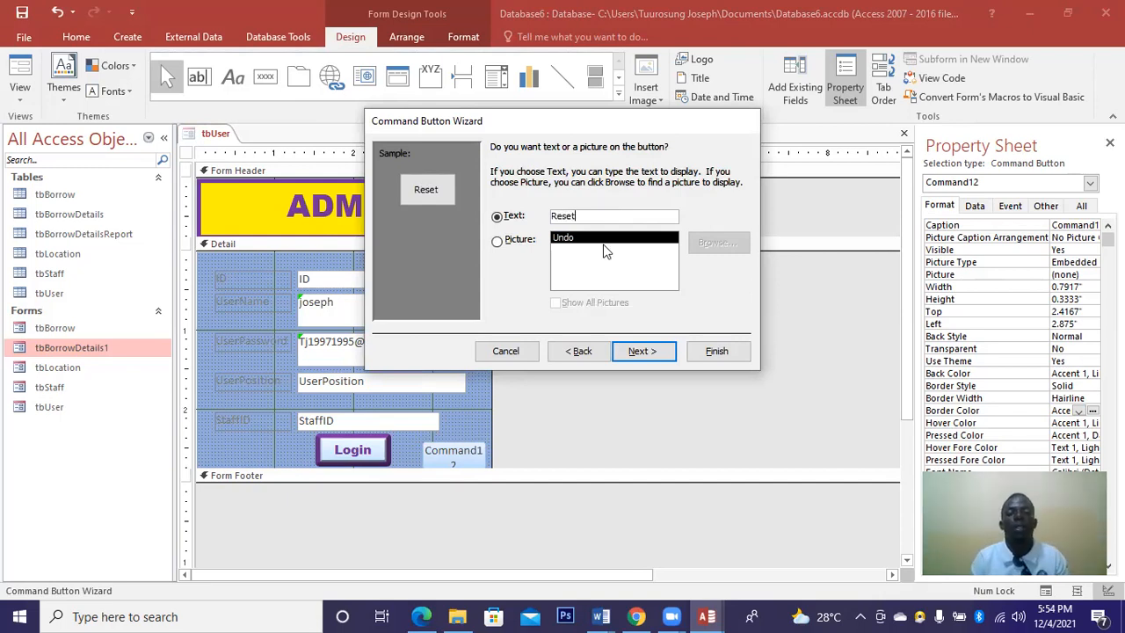
{"action": "left_click", "coordinate": [632, 352]}
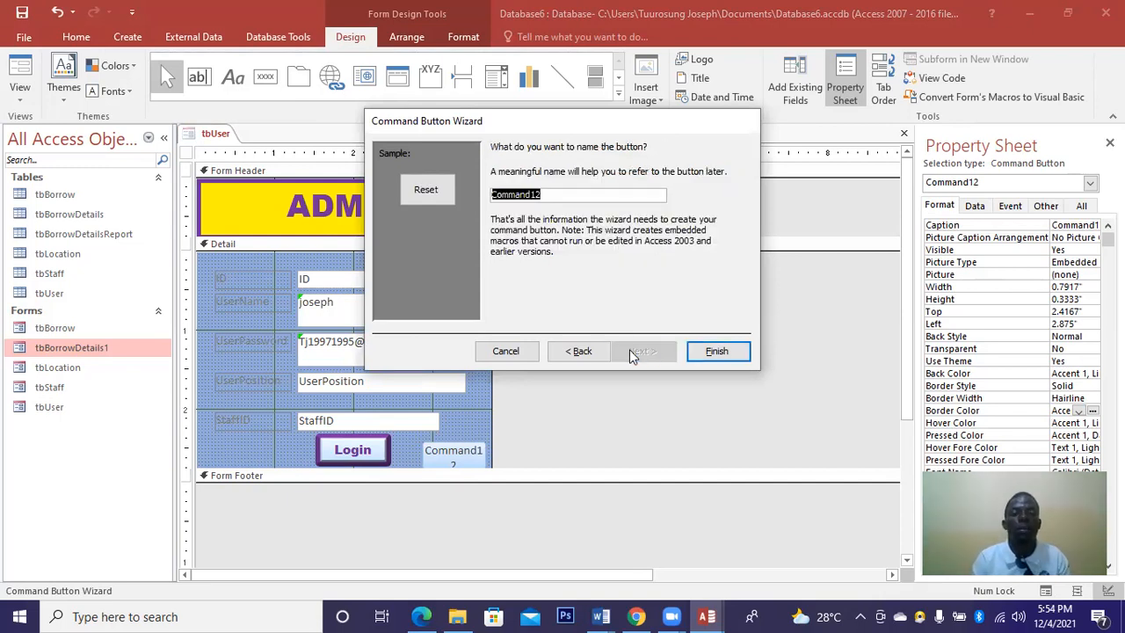
{"action": "left_click", "coordinate": [713, 351]}
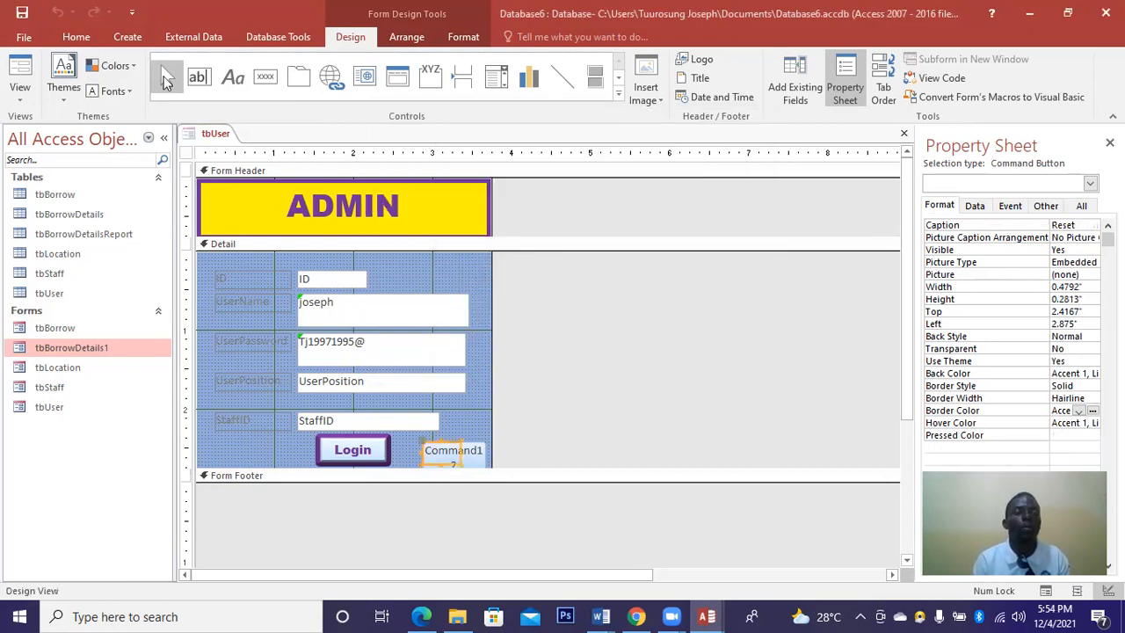
Make the Reset button's caption red, bold Arial Black.
{"action": "left_click", "coordinate": [466, 39]}
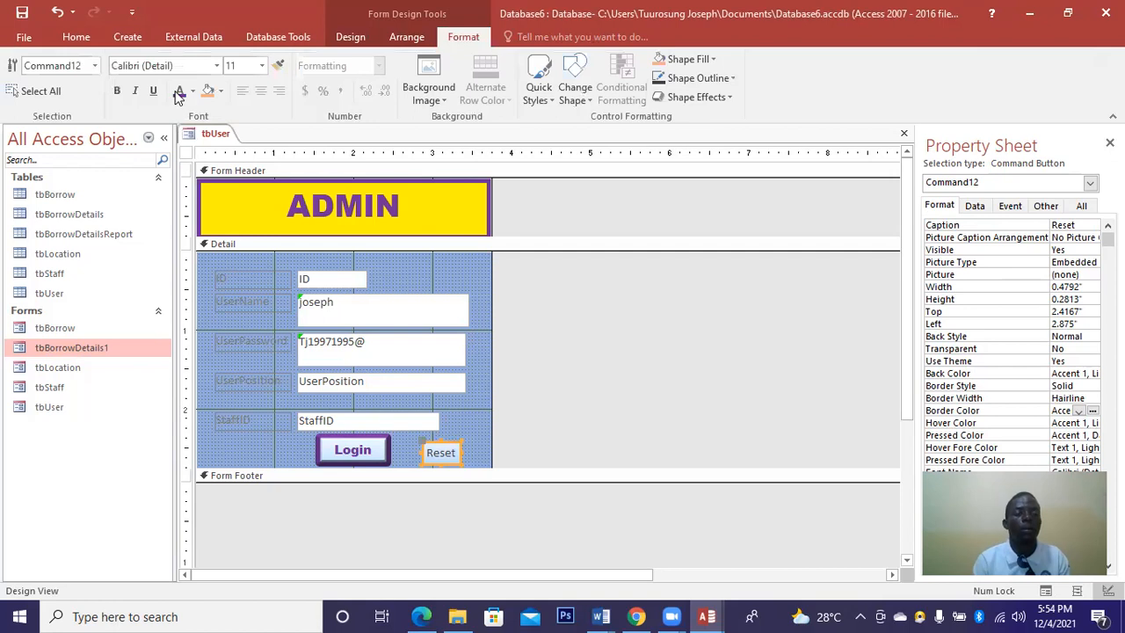
{"action": "left_click", "coordinate": [175, 93]}
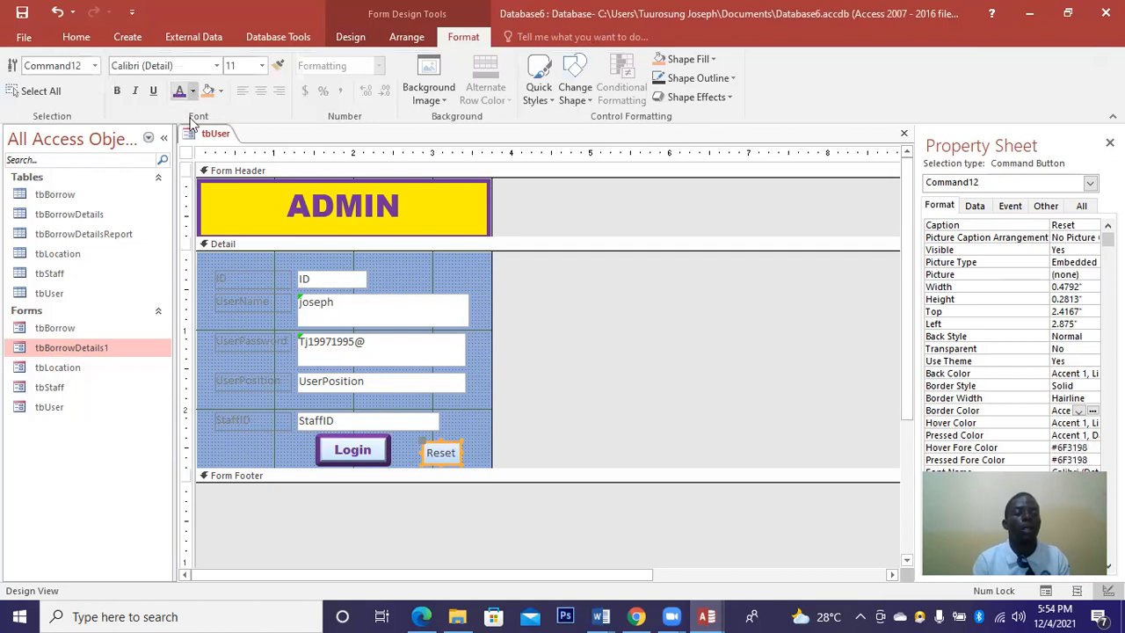
{"action": "left_click", "coordinate": [192, 91]}
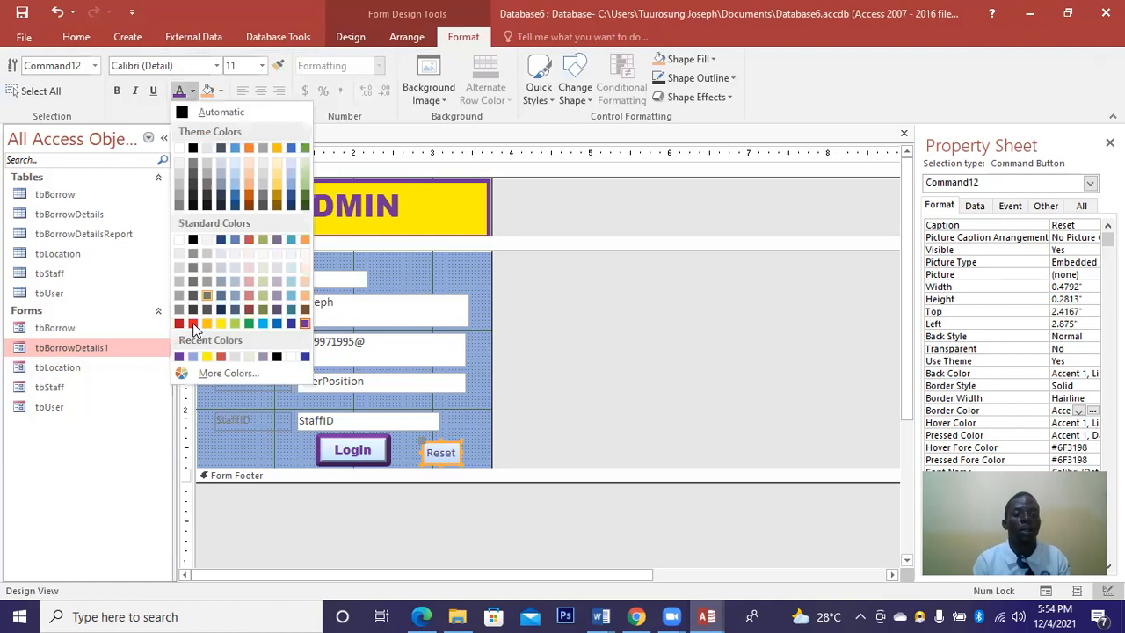
{"action": "left_click", "coordinate": [194, 324]}
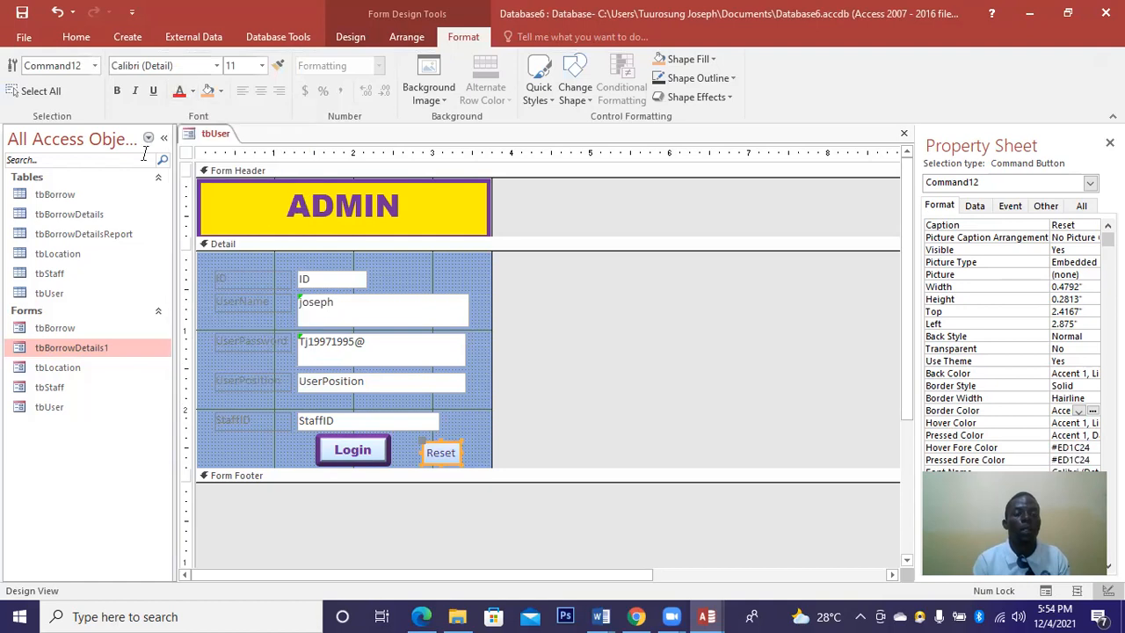
{"action": "left_click", "coordinate": [116, 93]}
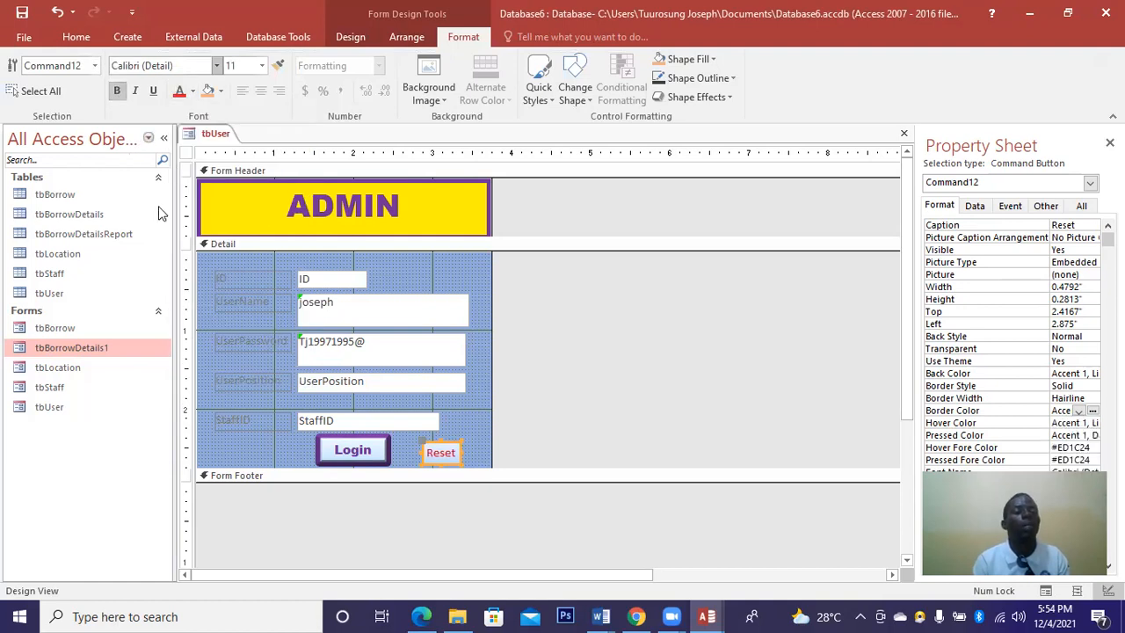
{"action": "left_click", "coordinate": [217, 65]}
{"action": "left_click", "coordinate": [169, 190]}
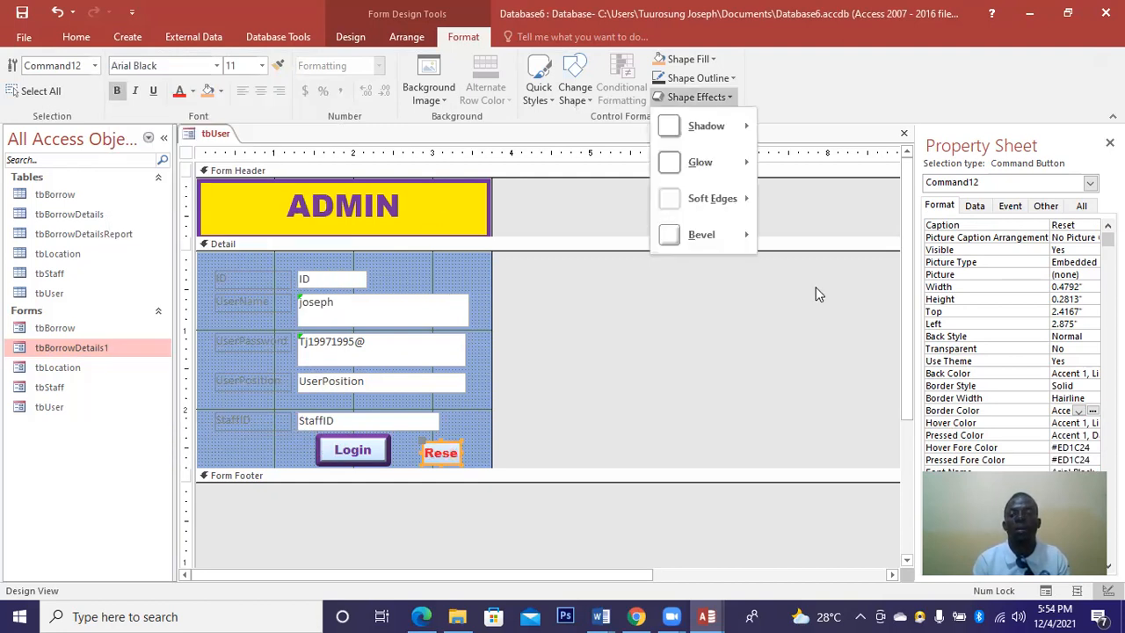
Give the Reset button a bevel and a 3 pt border in the background theme colour.
{"action": "mouse_move", "coordinate": [703, 235]}
{"action": "left_click", "coordinate": [773, 376]}
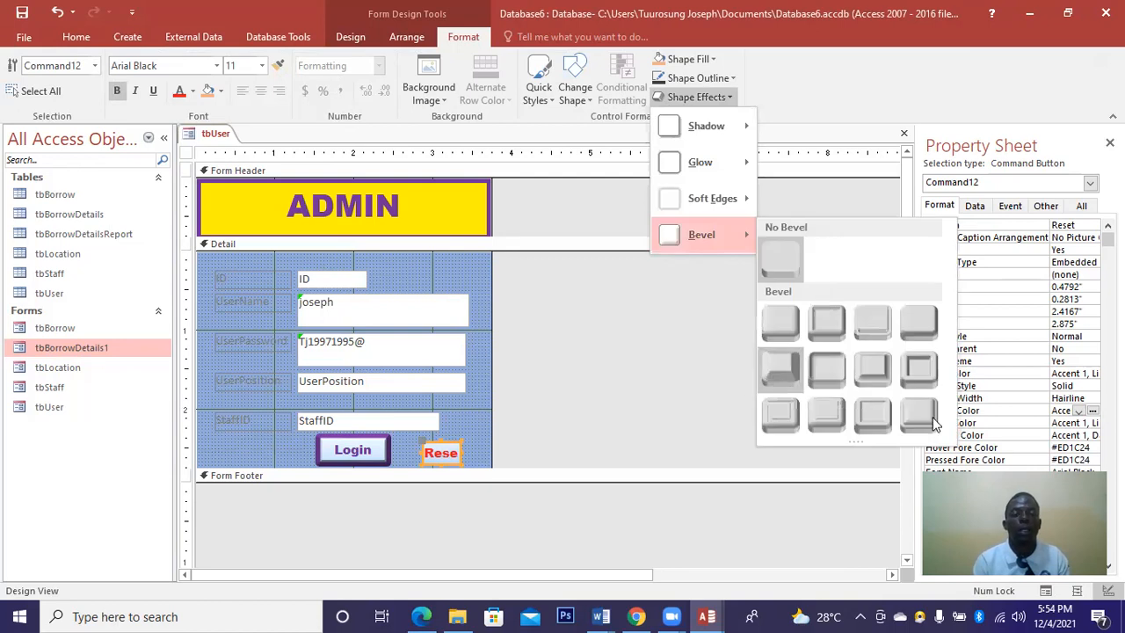
{"action": "left_click", "coordinate": [1061, 399]}
{"action": "left_click", "coordinate": [1090, 399]}
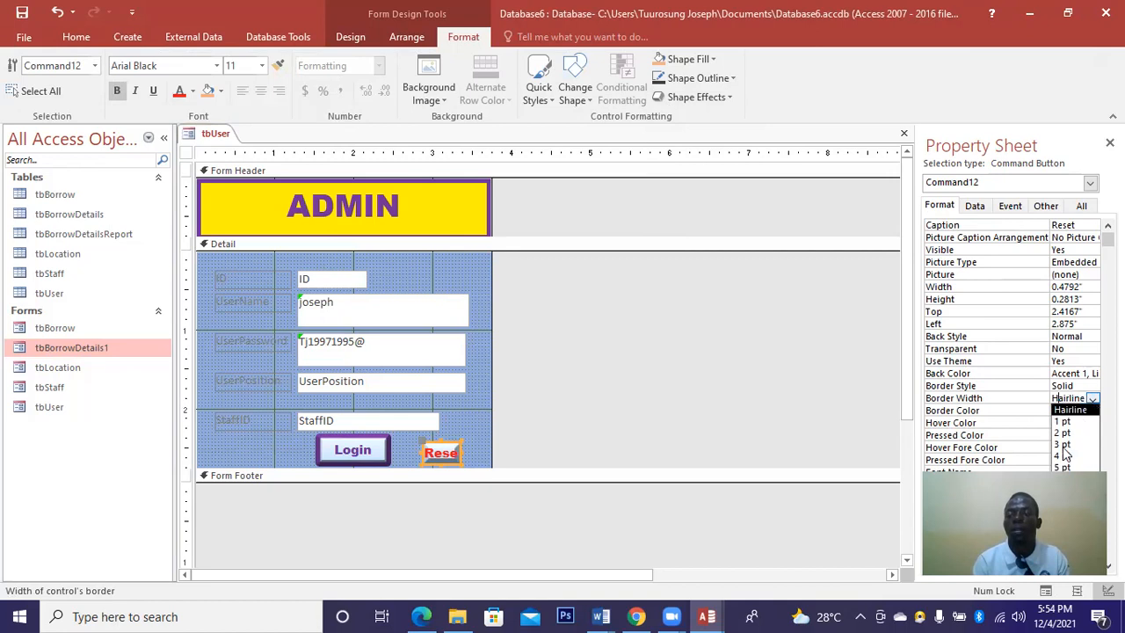
{"action": "left_click", "coordinate": [1063, 444]}
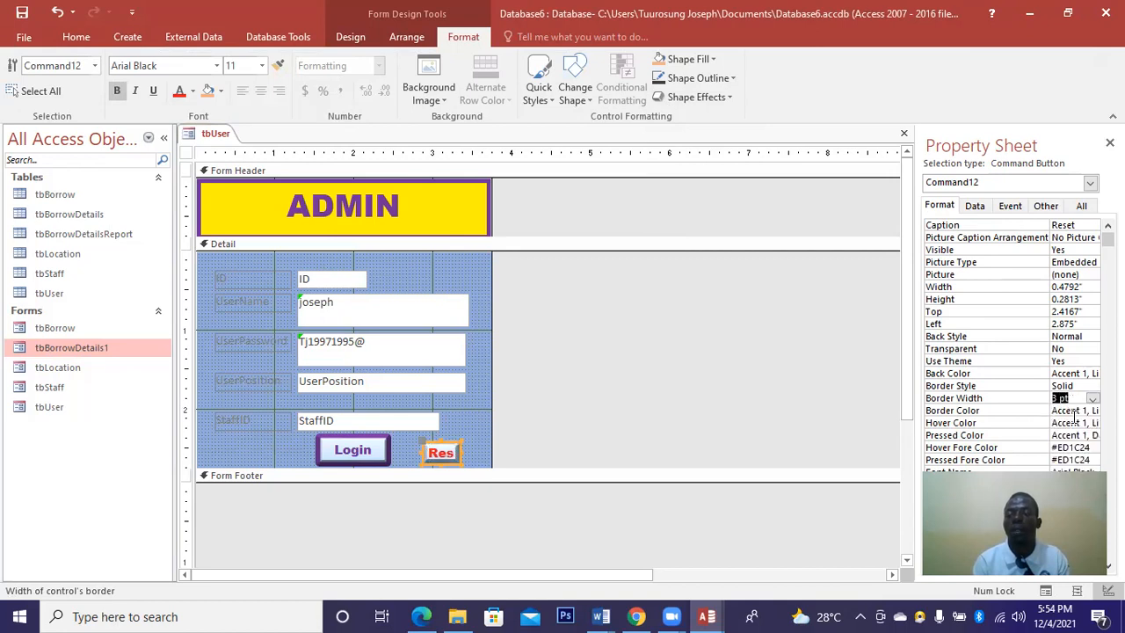
{"action": "left_click", "coordinate": [1073, 421]}
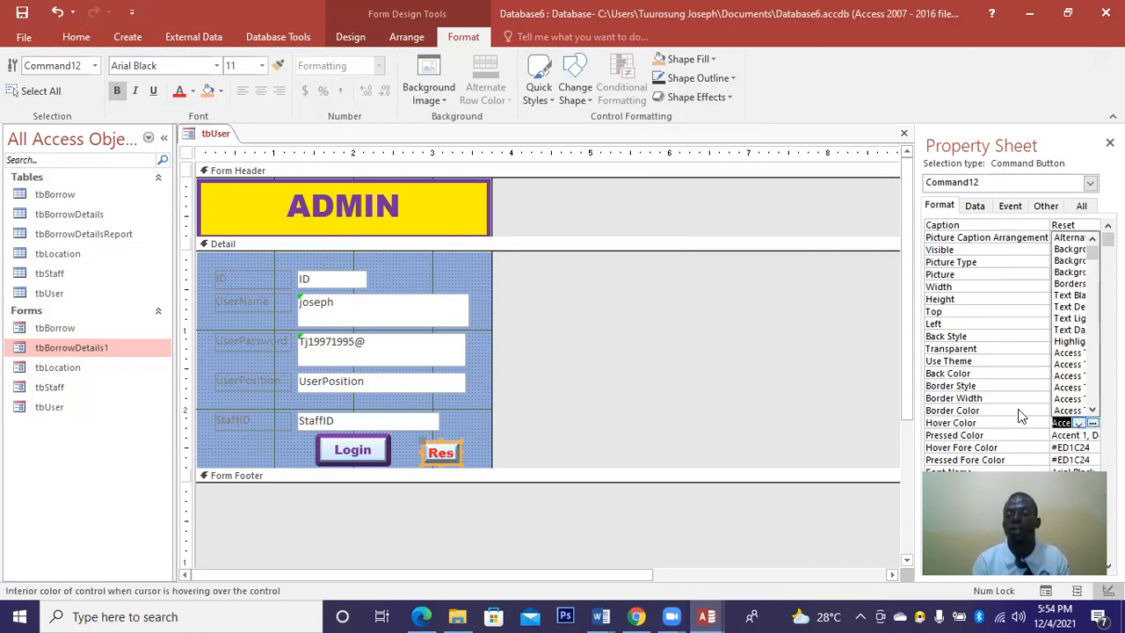
{"action": "left_click", "coordinate": [1085, 412]}
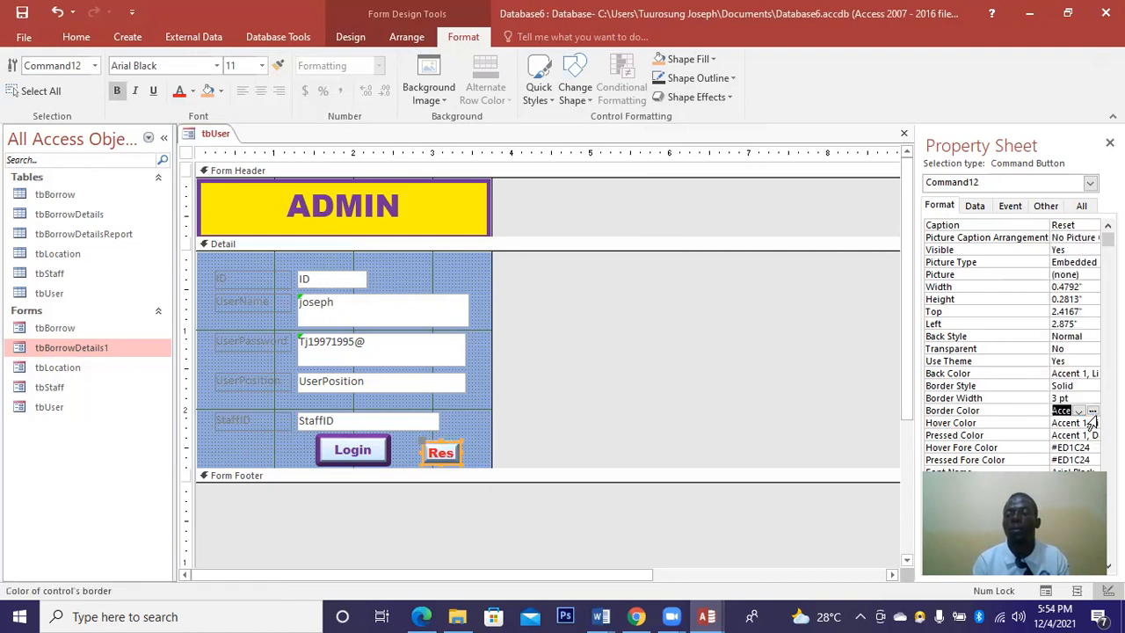
{"action": "left_click", "coordinate": [1090, 420]}
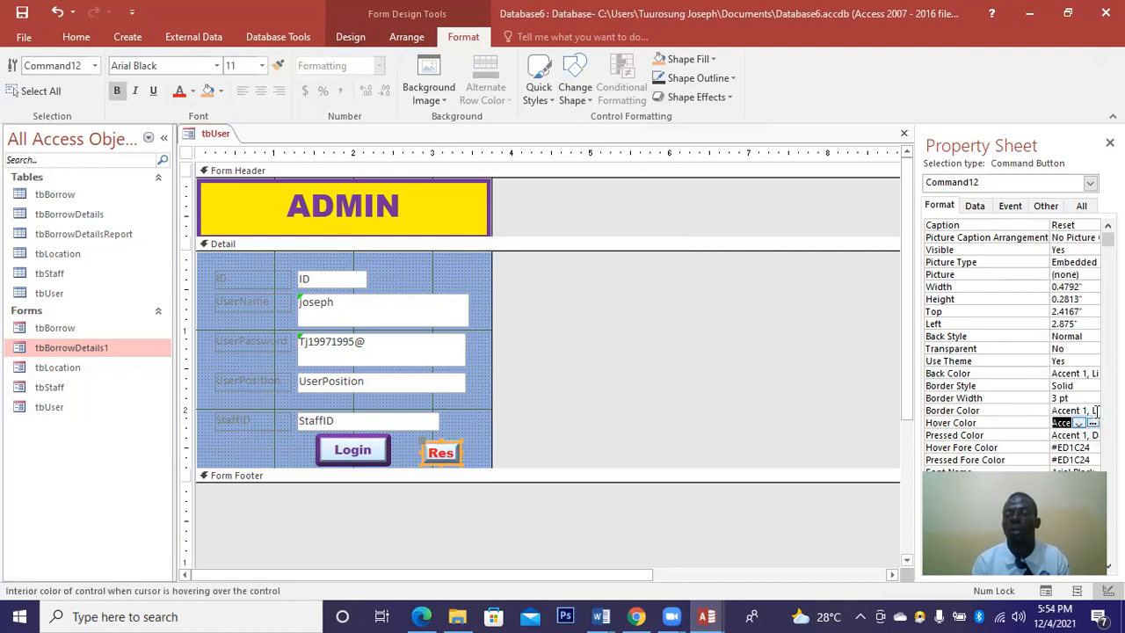
{"action": "left_click", "coordinate": [1092, 410]}
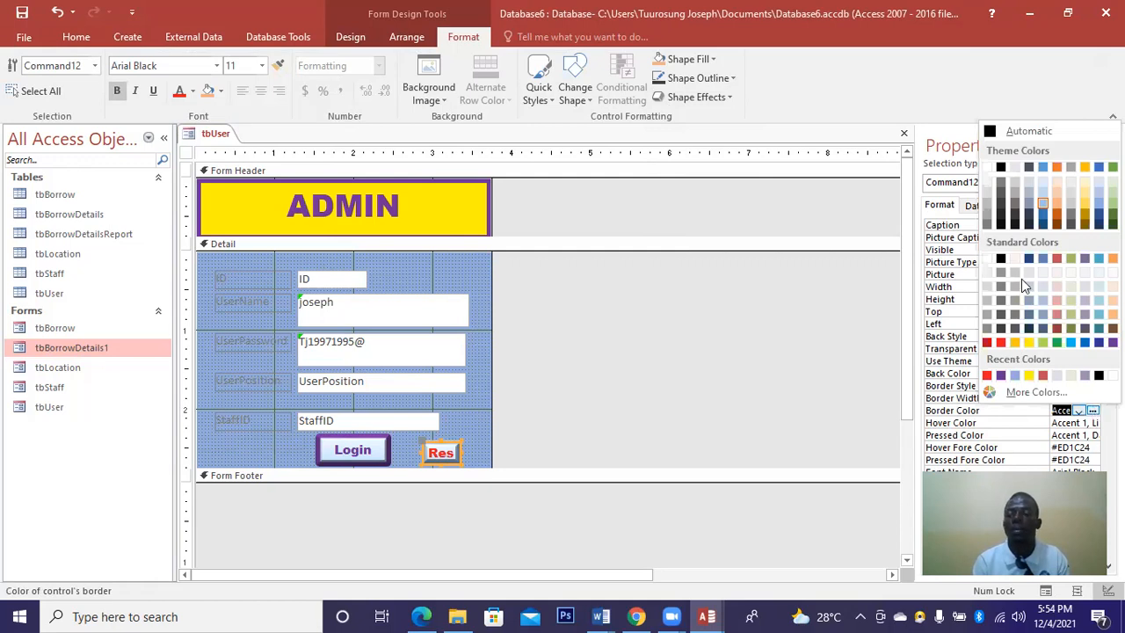
{"action": "left_click", "coordinate": [987, 168]}
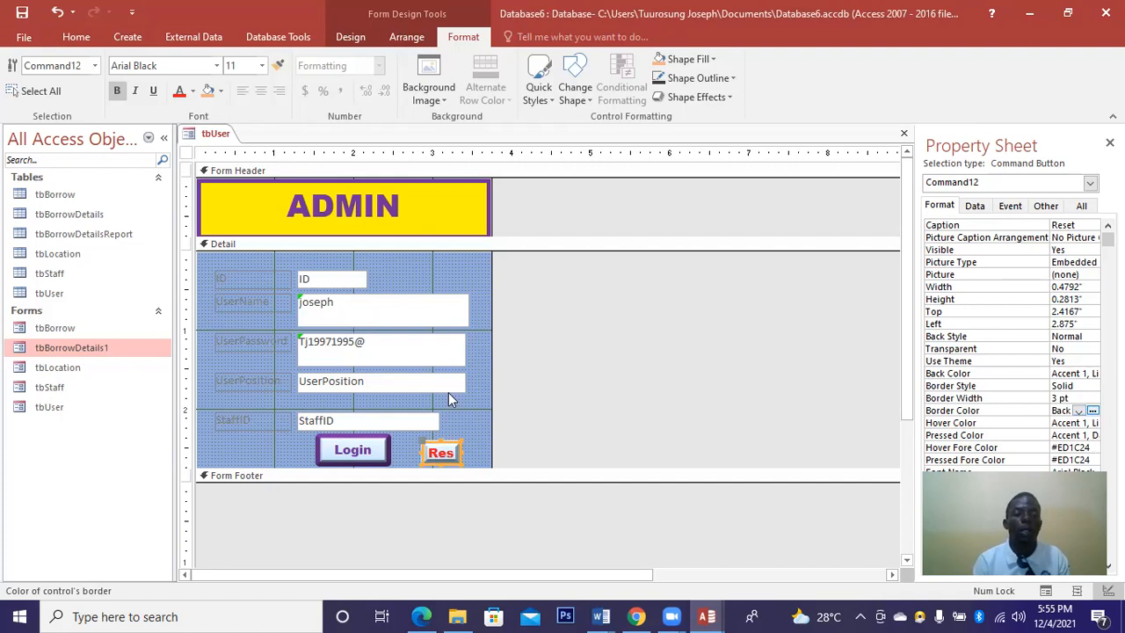
Widen the Reset button to show its full caption and give it a green border.
{"action": "left_click_drag", "start_coordinate": [466, 451], "coordinate": [444, 437]}
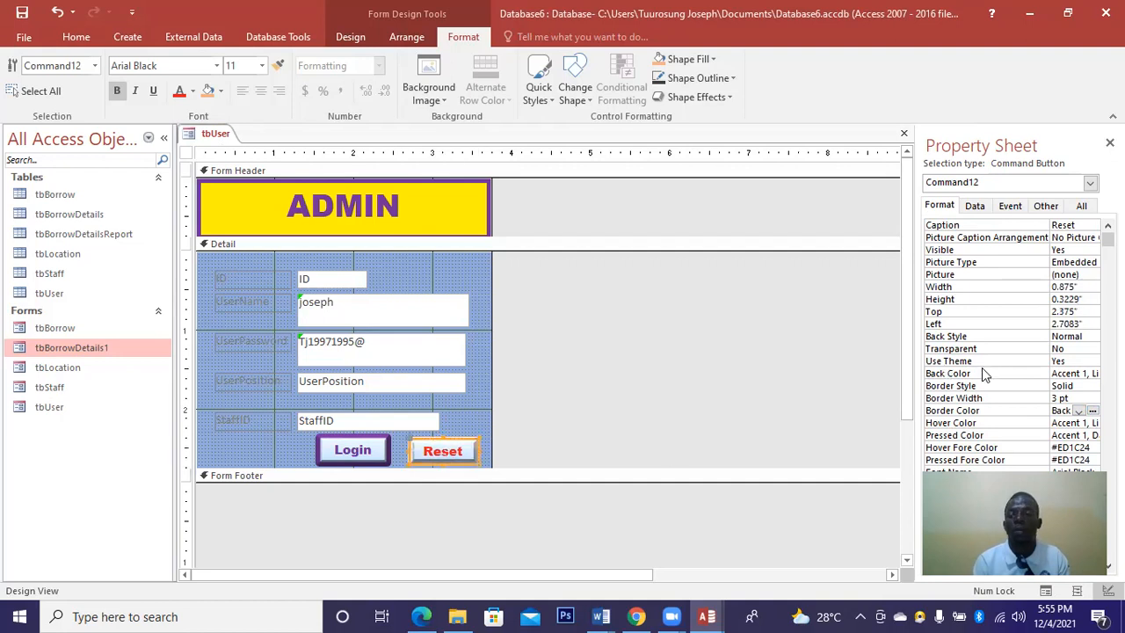
{"action": "left_click", "coordinate": [1091, 412]}
{"action": "left_click", "coordinate": [1059, 345]}
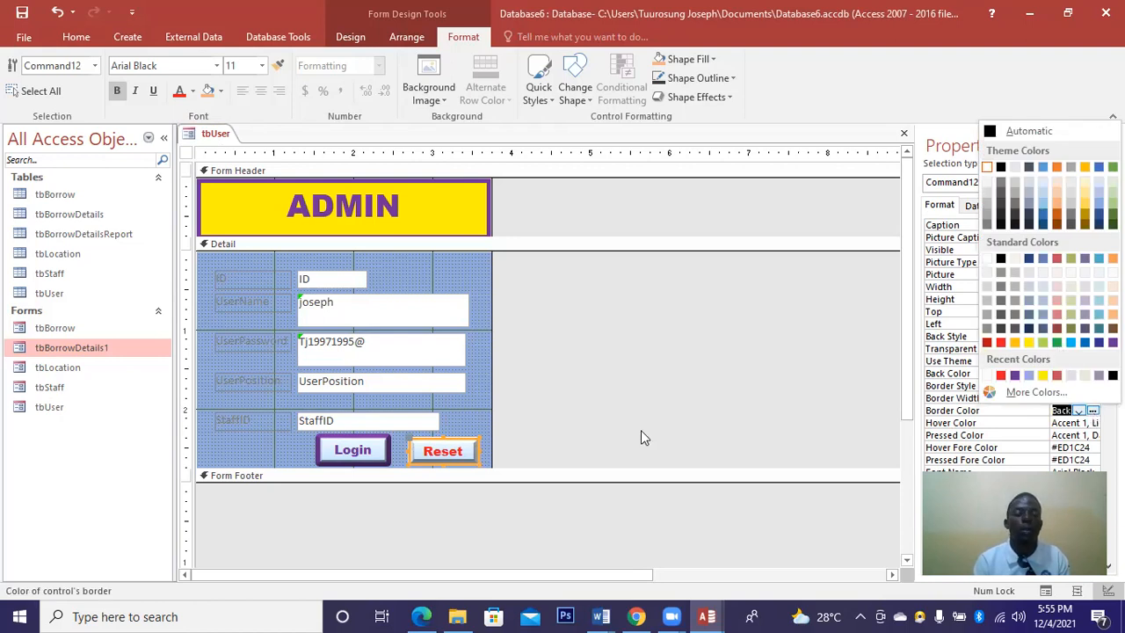
Shift Login left, make Reset slightly taller, then save and close the tbUser form.
{"action": "left_click", "coordinate": [334, 451]}
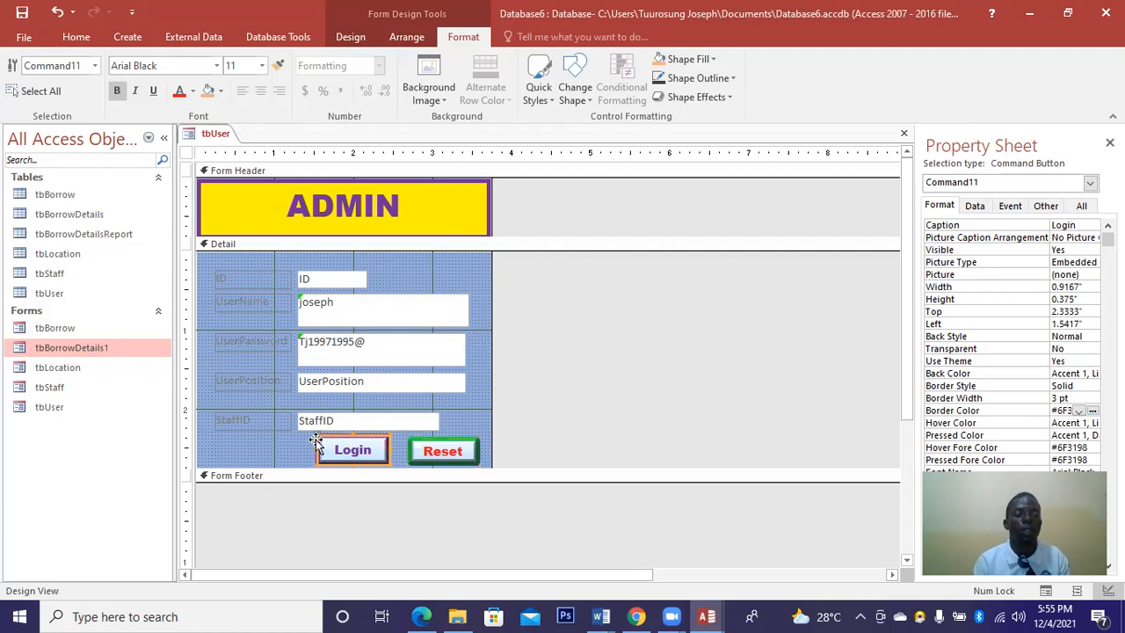
{"action": "left_click_drag", "start_coordinate": [378, 455], "coordinate": [328, 457]}
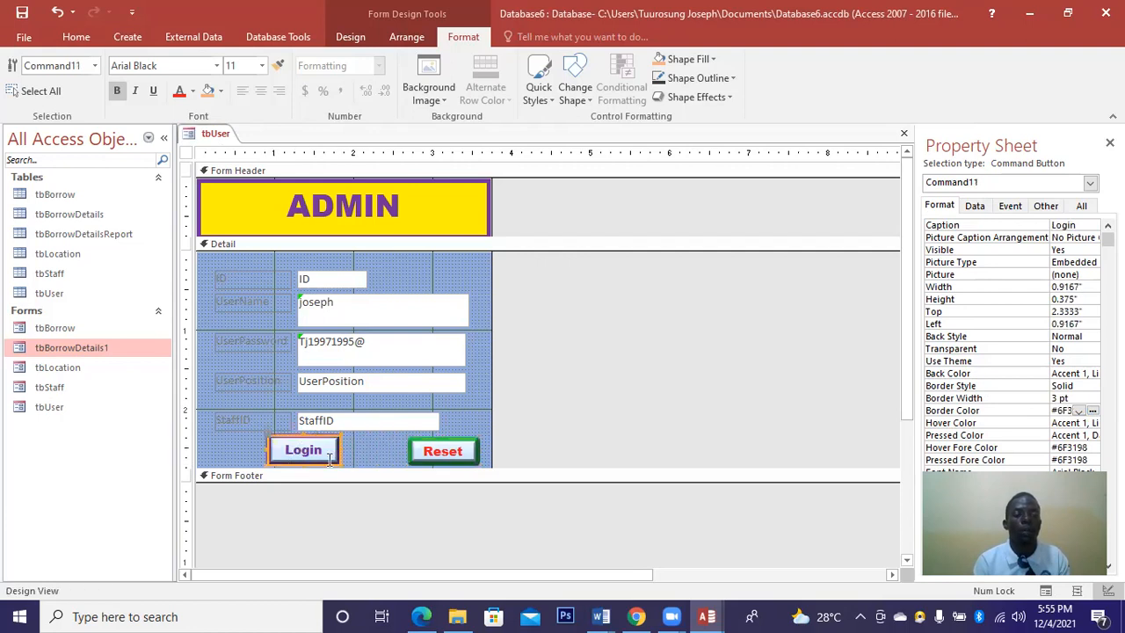
{"action": "left_click", "coordinate": [440, 446]}
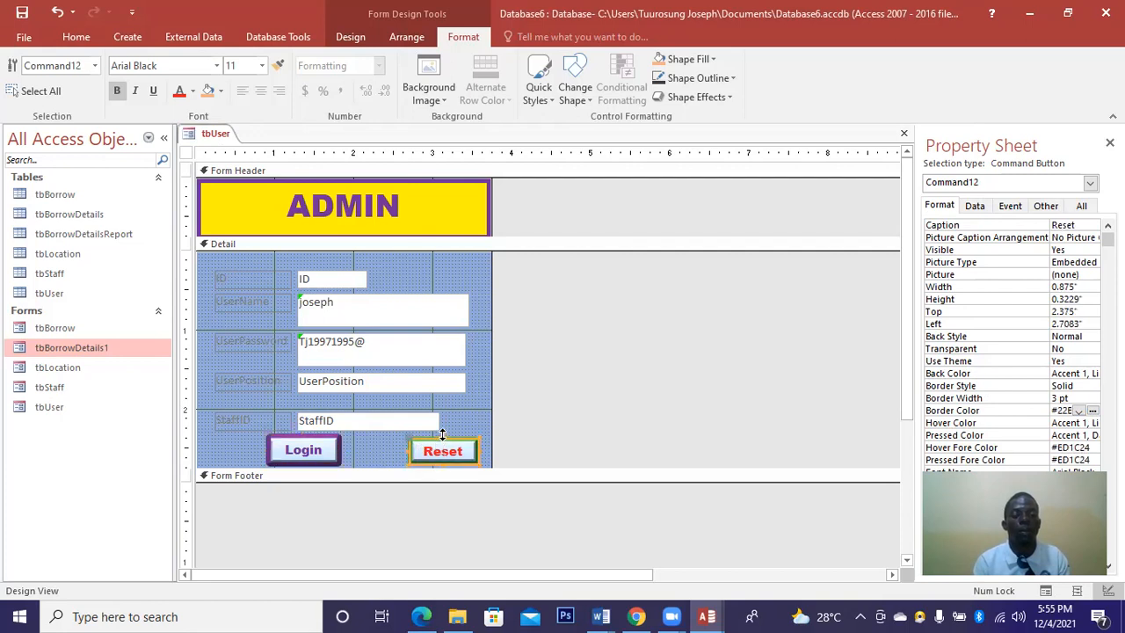
{"action": "left_click_drag", "start_coordinate": [442, 437], "coordinate": [442, 433]}
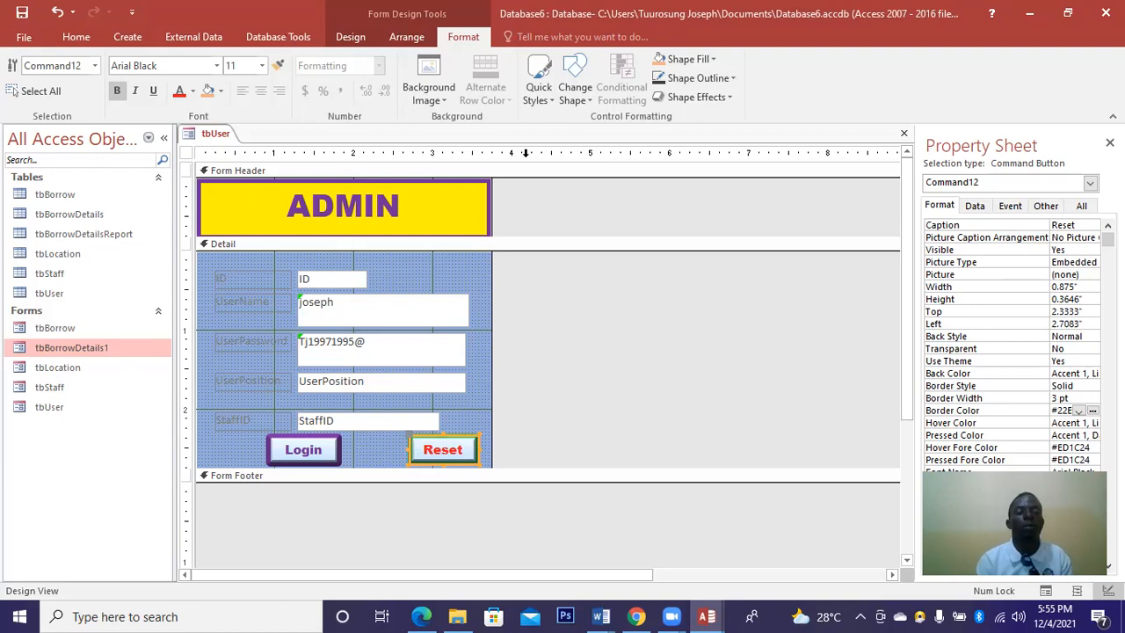
{"action": "left_click", "coordinate": [903, 141]}
{"action": "left_click", "coordinate": [481, 356]}
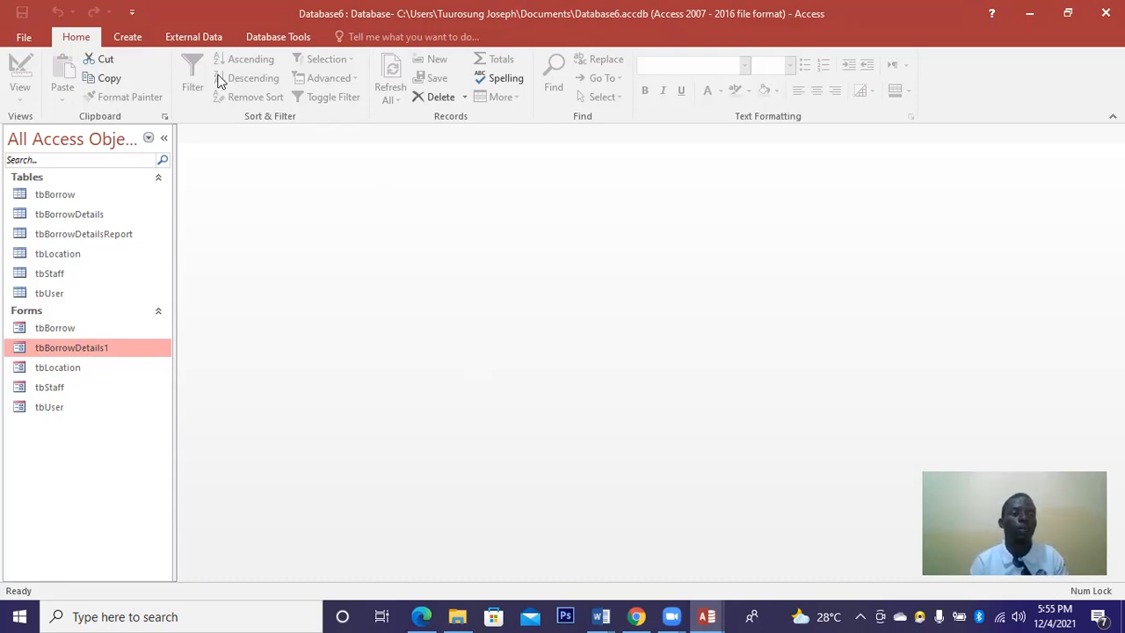
Launch the Report Wizard from the Create ribbon for the tbBorrowDetails table.
{"action": "left_click", "coordinate": [130, 42]}
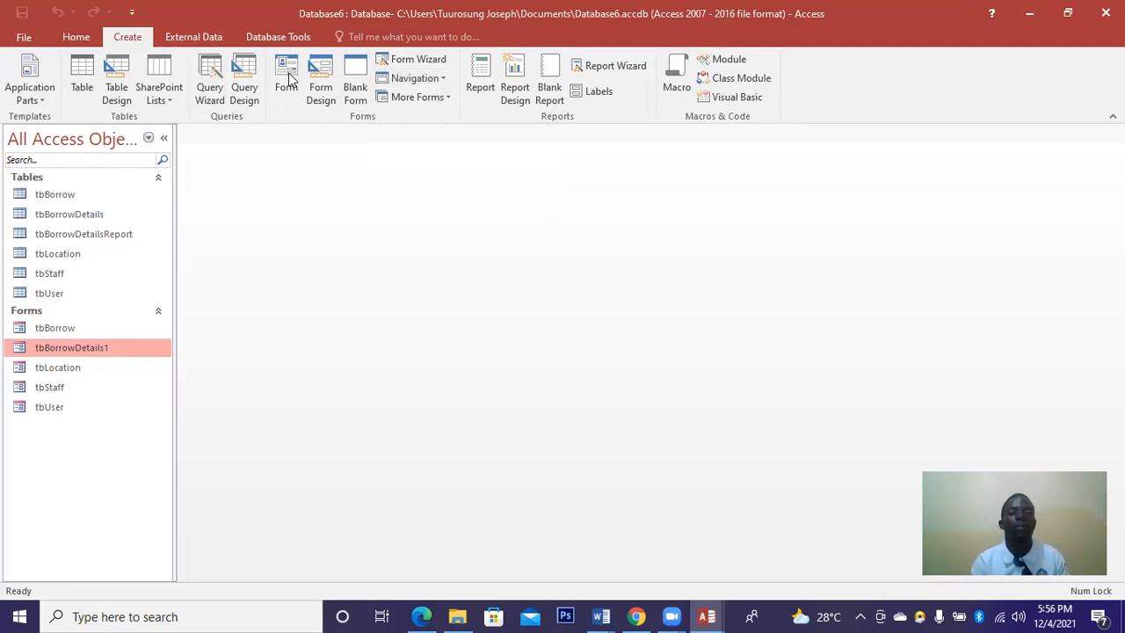
{"action": "left_click", "coordinate": [606, 66]}
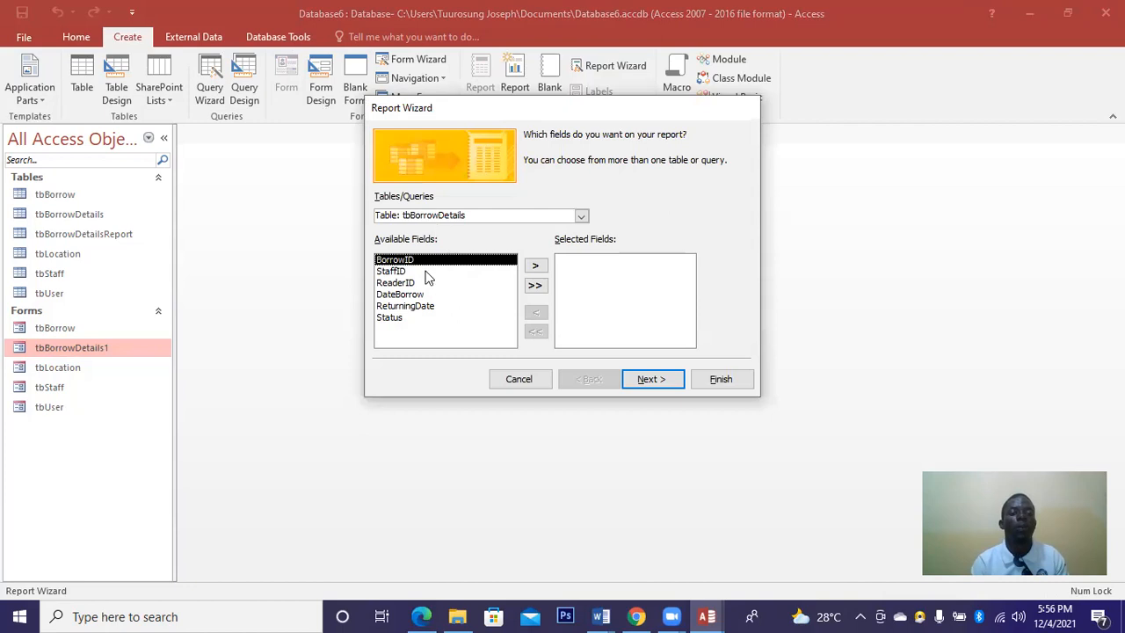
Add all six fields, skip grouping and sorting, and choose the Tabular layout.
{"action": "left_click", "coordinate": [534, 284]}
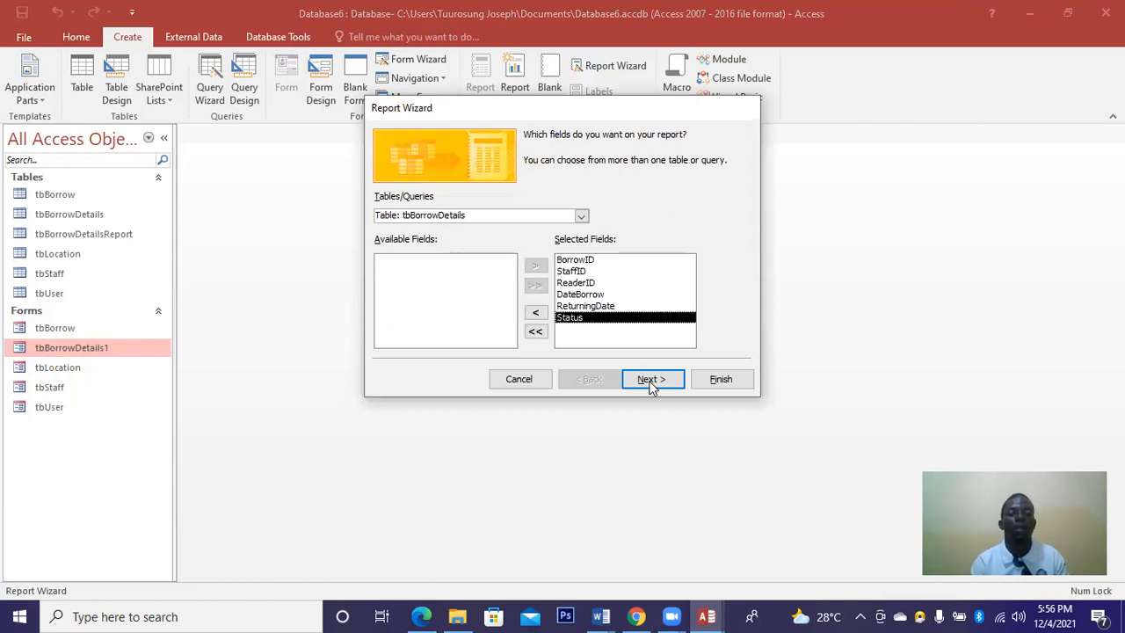
{"action": "left_click", "coordinate": [651, 383]}
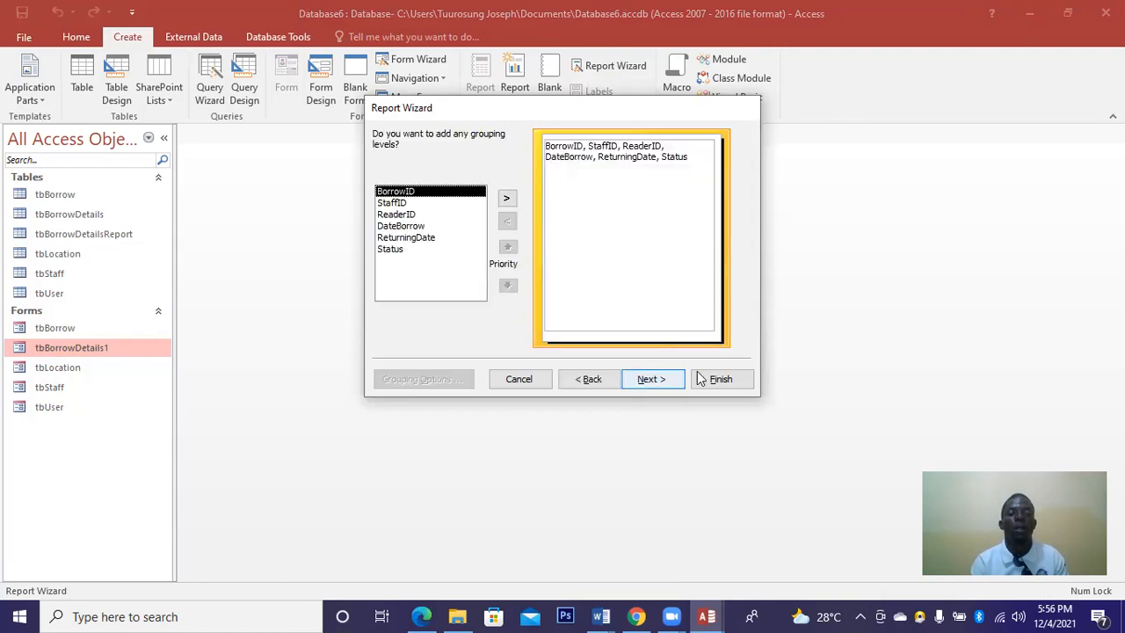
{"action": "left_click", "coordinate": [652, 381]}
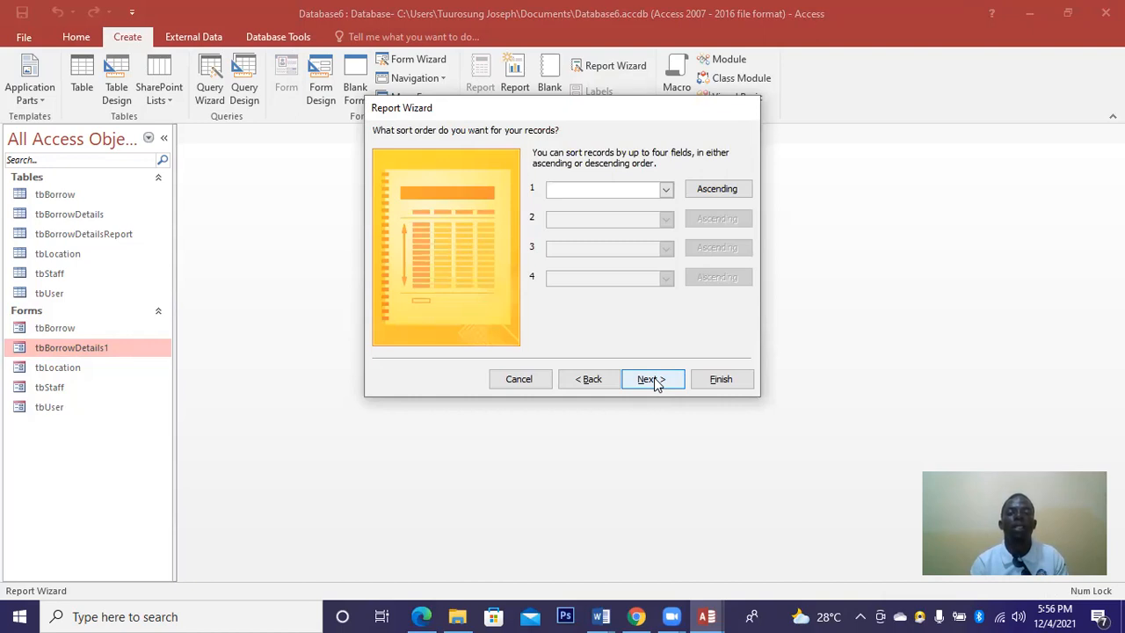
{"action": "left_click", "coordinate": [654, 387]}
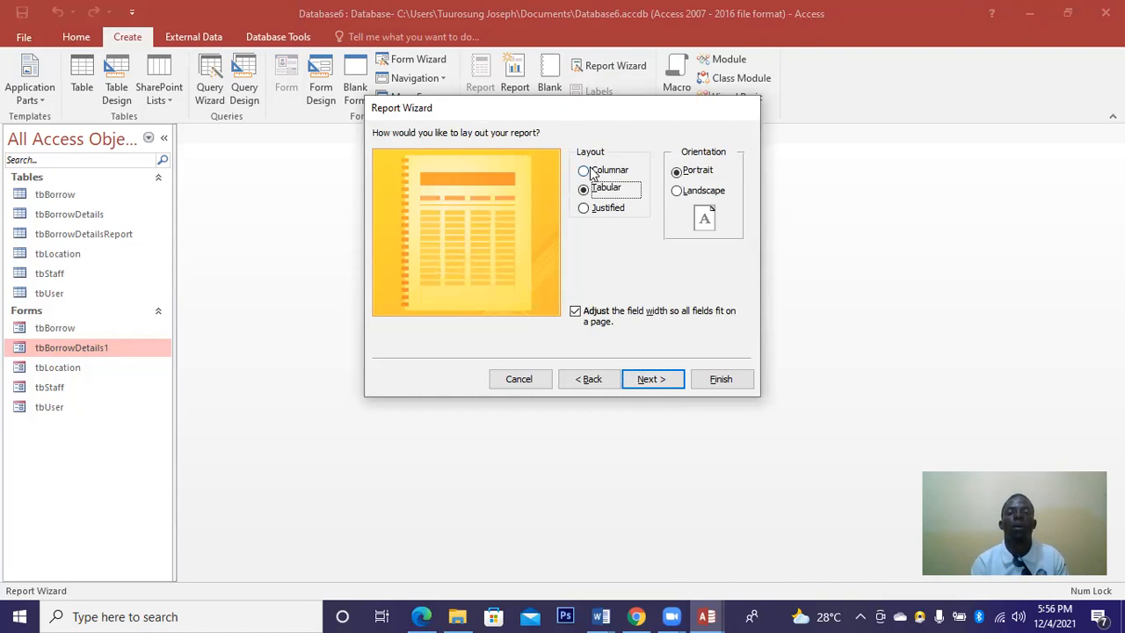
{"action": "left_click", "coordinate": [584, 171]}
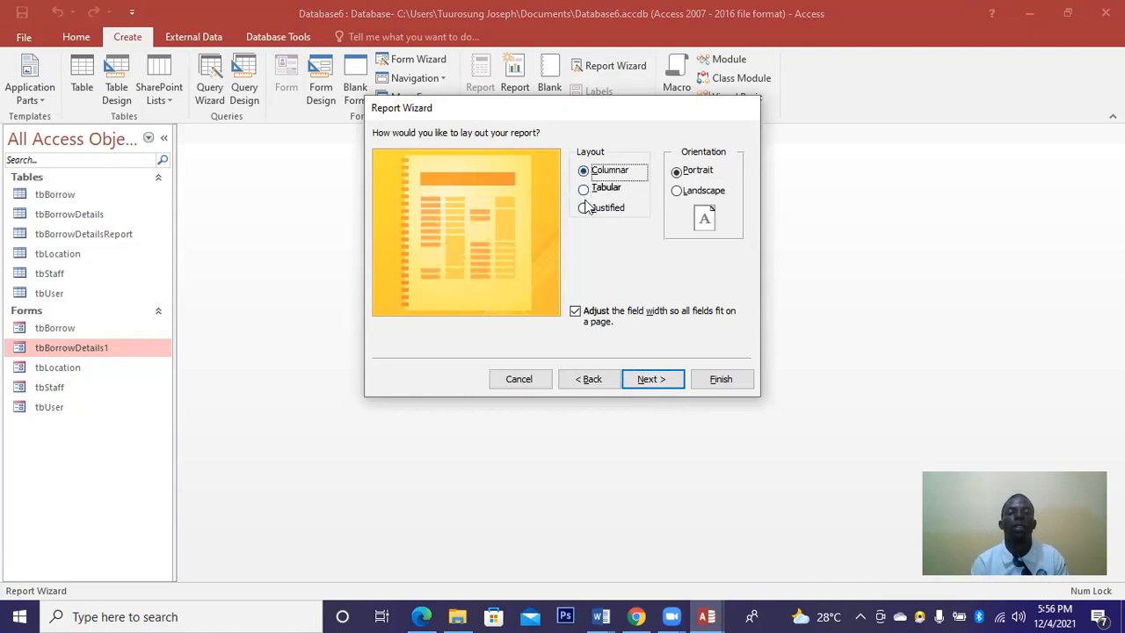
{"action": "left_click", "coordinate": [585, 192]}
{"action": "left_click", "coordinate": [586, 211]}
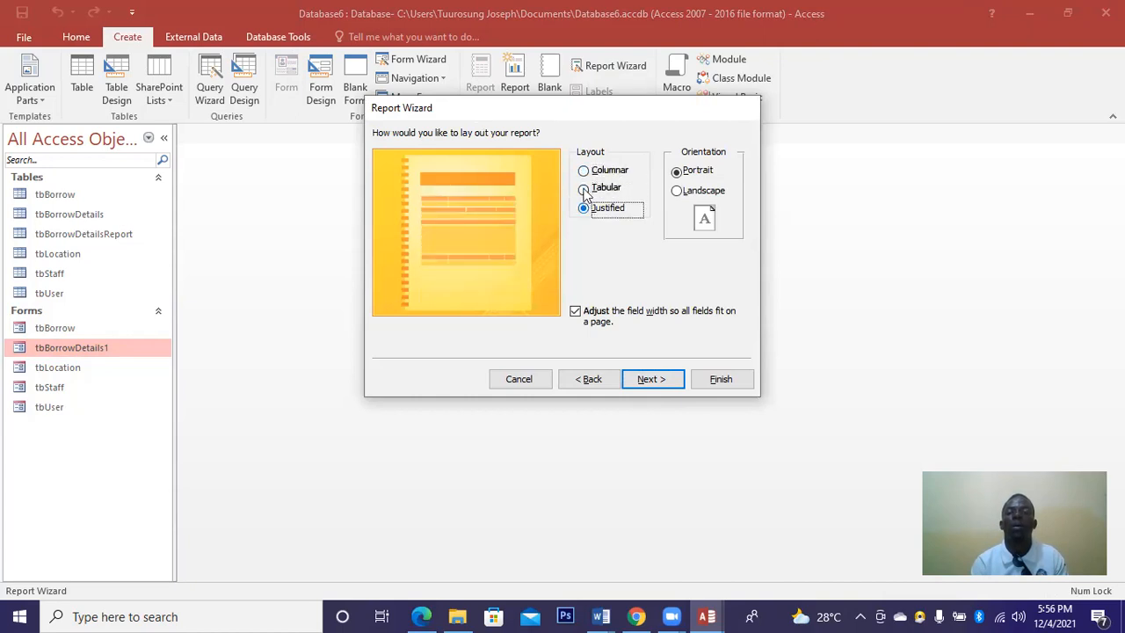
{"action": "left_click", "coordinate": [584, 190]}
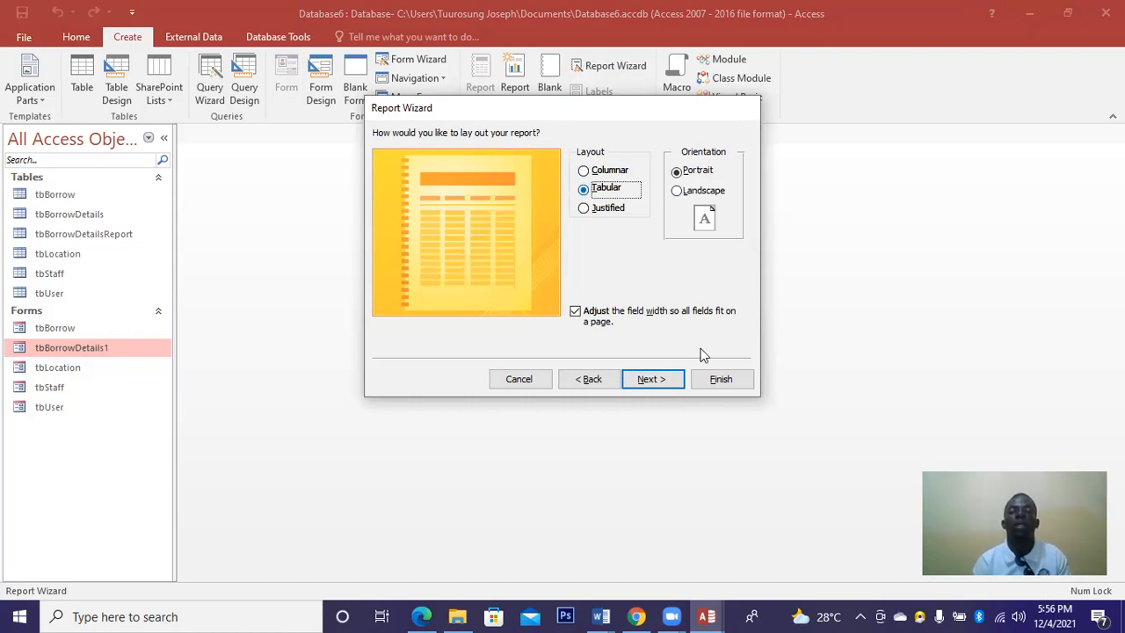
{"action": "left_click", "coordinate": [672, 377]}
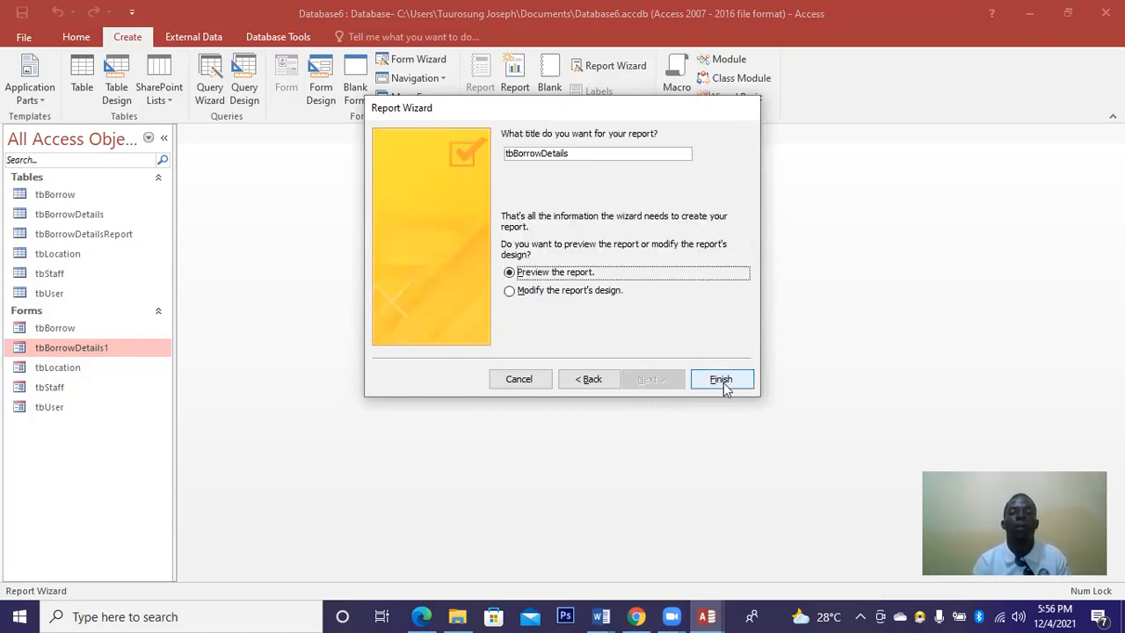
Title the report 'BorrowReport' and finish the wizard.
{"action": "left_click", "coordinate": [573, 153]}
{"action": "key", "text": "BackSpace"}
{"action": "key", "text": "BackSpace"}
{"action": "key", "text": "BackSpace"}
{"action": "key", "text": "BackSpace"}
{"action": "key", "text": "BackSpace"}
{"action": "key", "text": "BackSpace"}
{"action": "key", "text": "BackSpace"}
{"action": "key", "text": "BackSpace"}
{"action": "key", "text": "BackSpace"}
{"action": "key", "text": "BackSpace"}
{"action": "key", "text": "BackSpace"}
{"action": "key", "text": "BackSpace"}
{"action": "key", "text": "BackSpace"}
{"action": "key", "text": "BackSpace"}
{"action": "key", "text": "BackSpace"}
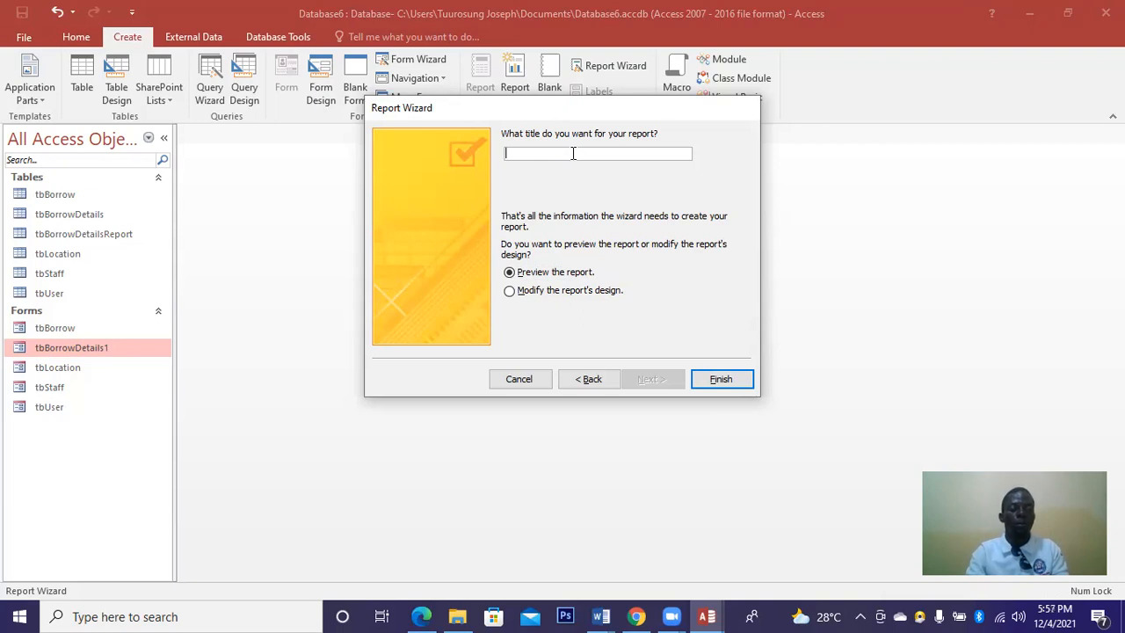
{"action": "type", "text": "B"}
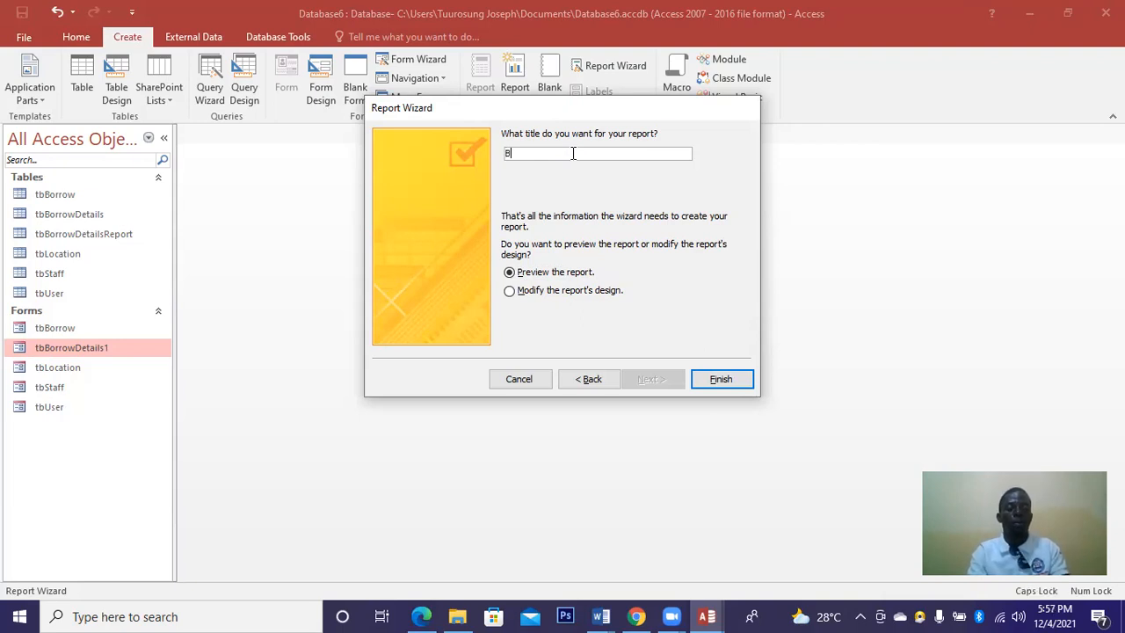
{"action": "type", "text": "orrow"}
{"action": "key", "text": "Caps_Lock"}
{"action": "type", "text": "R"}
{"action": "key", "text": "Caps_Lock"}
{"action": "type", "text": "eport"}
{"action": "left_click", "coordinate": [720, 381]}
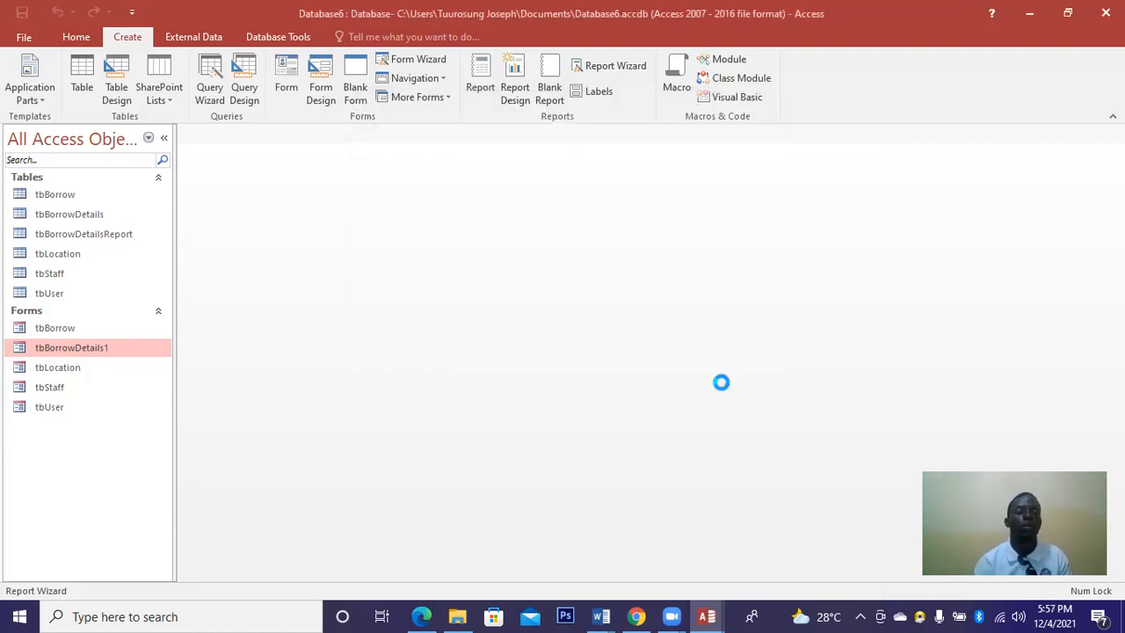
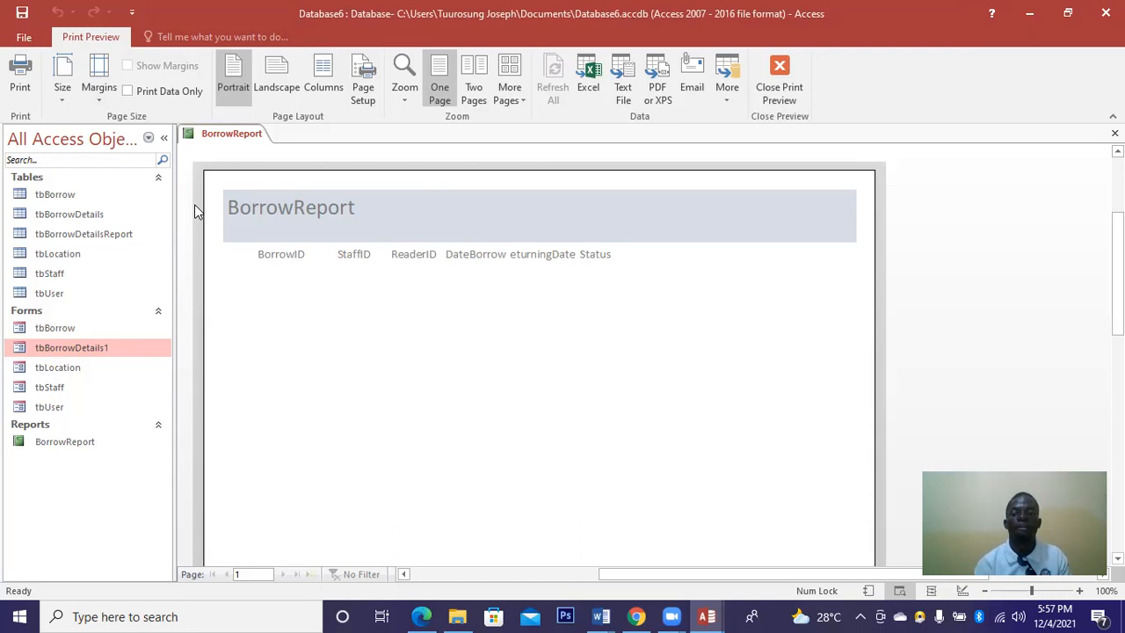
Open BorrowReport in Design View from the Navigation Pane.
{"action": "left_click", "coordinate": [57, 331]}
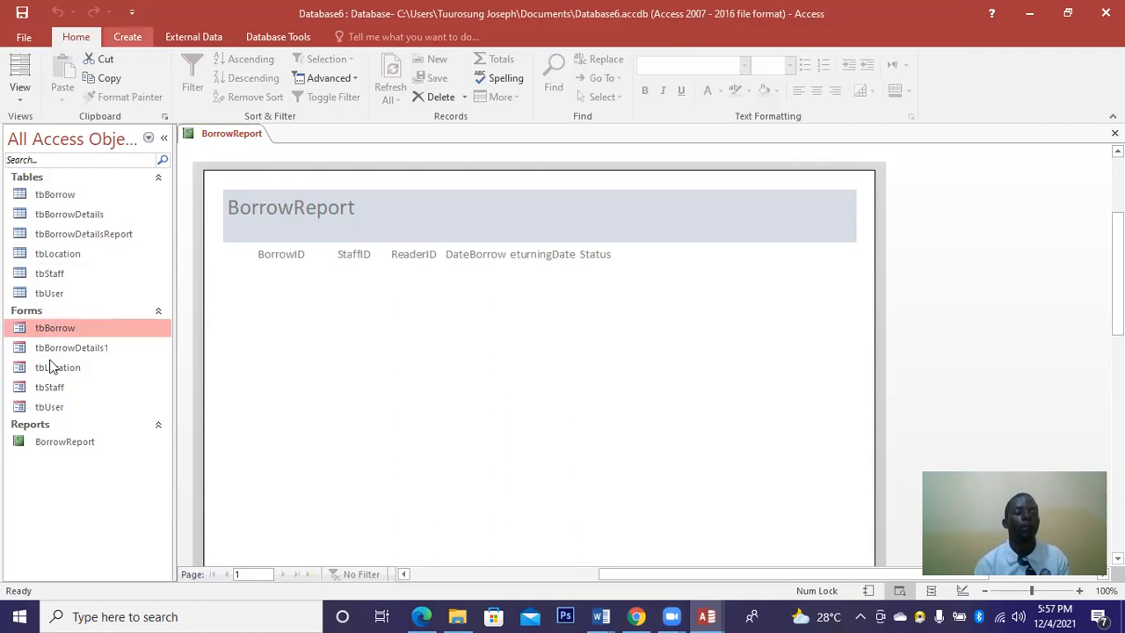
{"action": "right_click", "coordinate": [50, 446]}
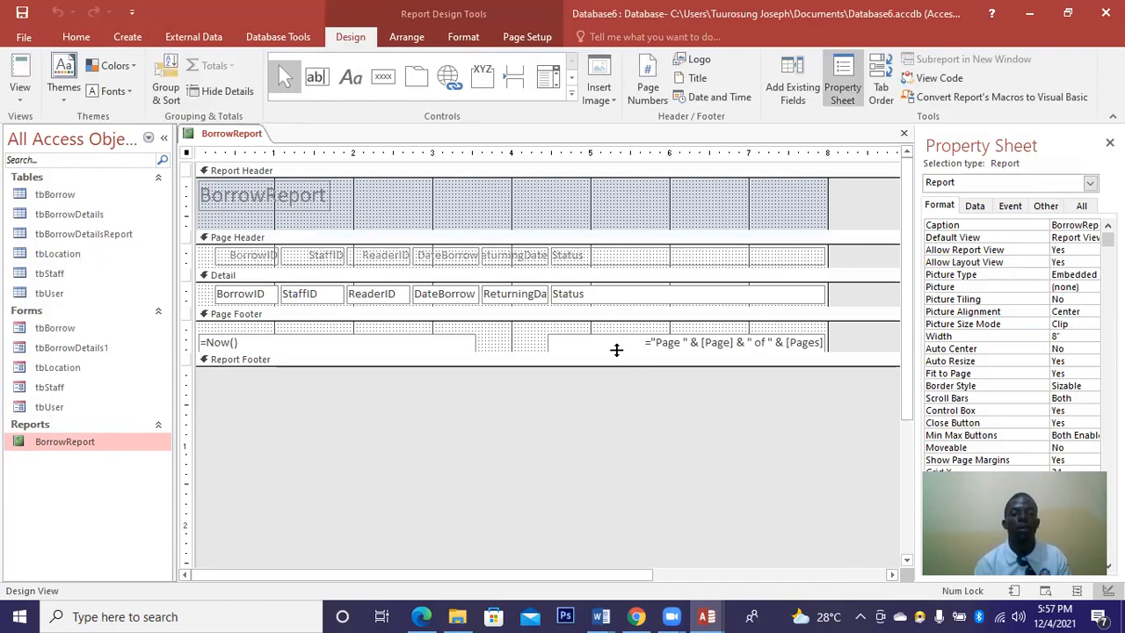
Heighten the page footer and change the title label to read 'Borrower's Report'.
{"action": "left_click_drag", "start_coordinate": [617, 360], "coordinate": [662, 369]}
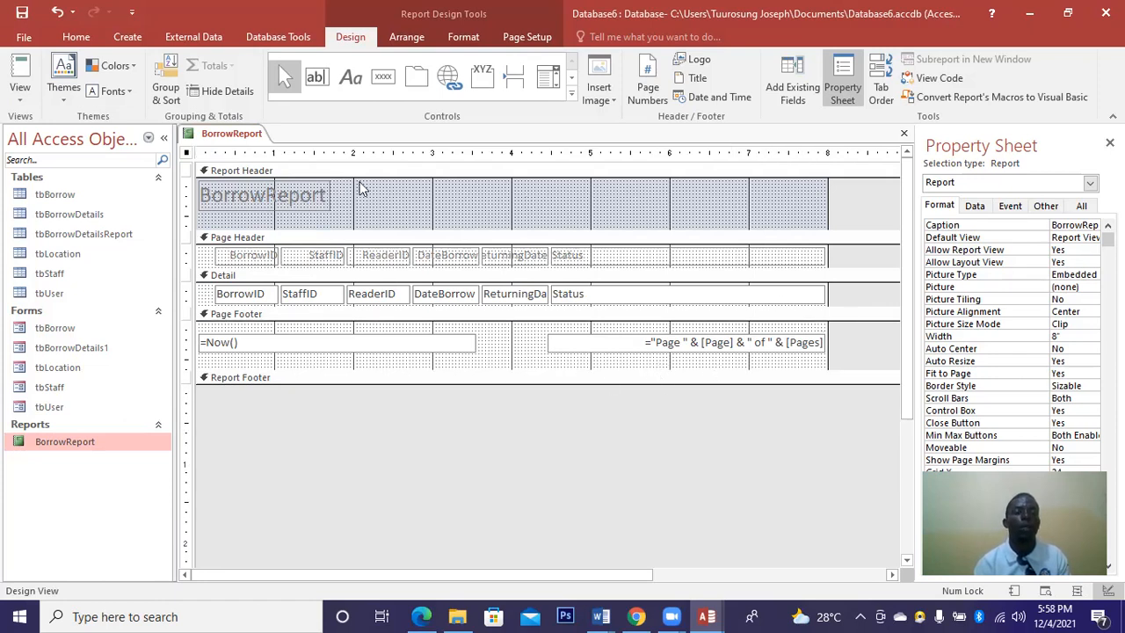
{"action": "left_click", "coordinate": [310, 199]}
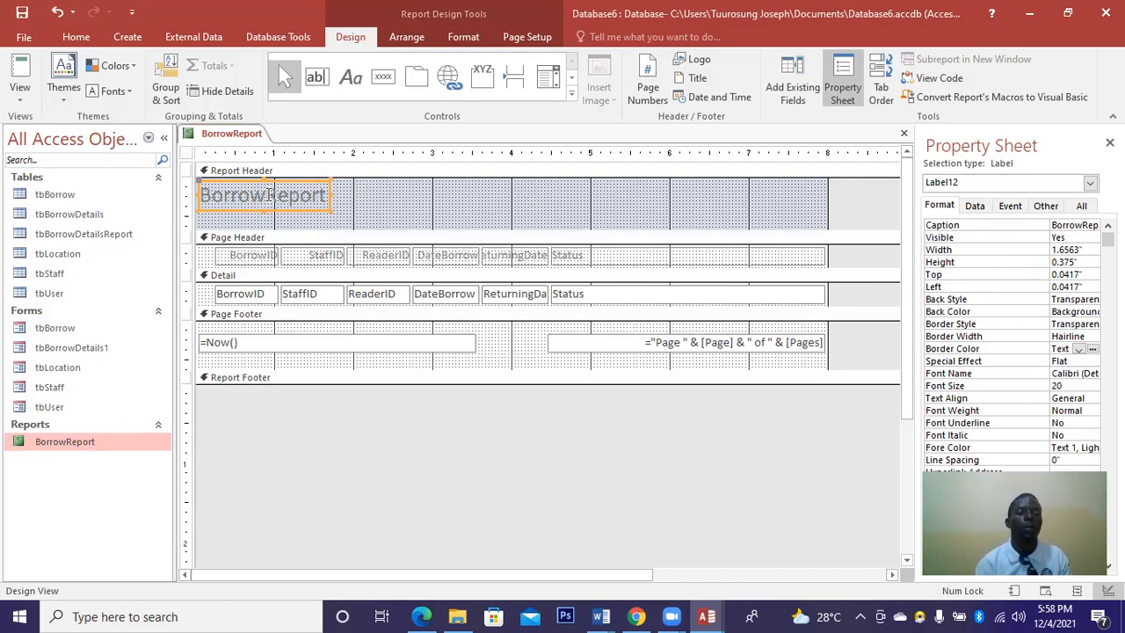
{"action": "left_click", "coordinate": [265, 195]}
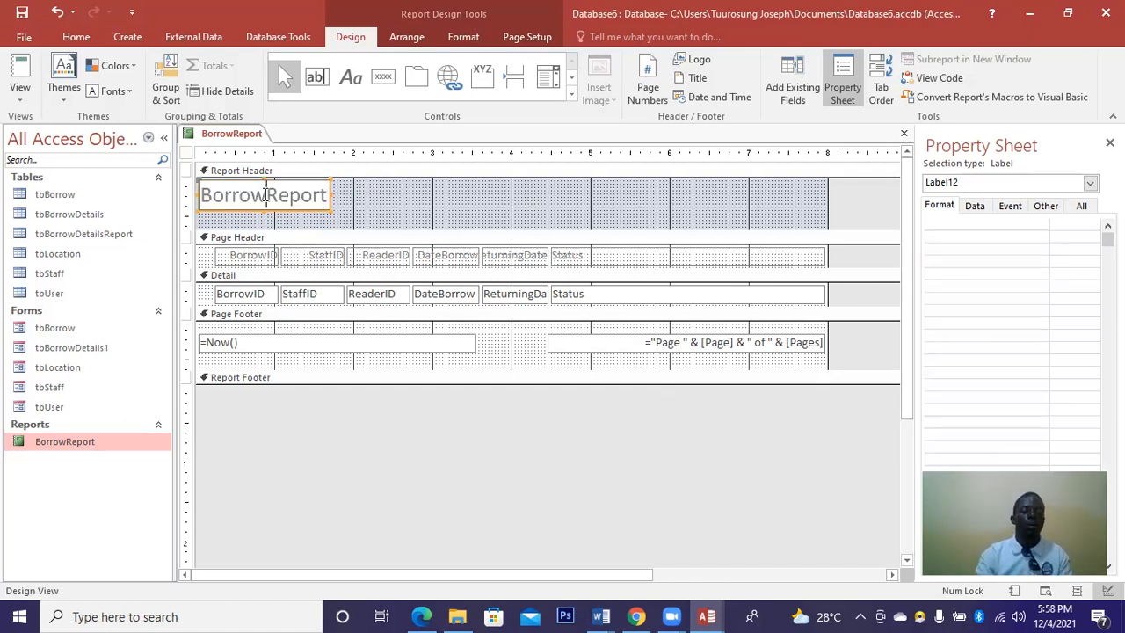
{"action": "type", "text": "er"}
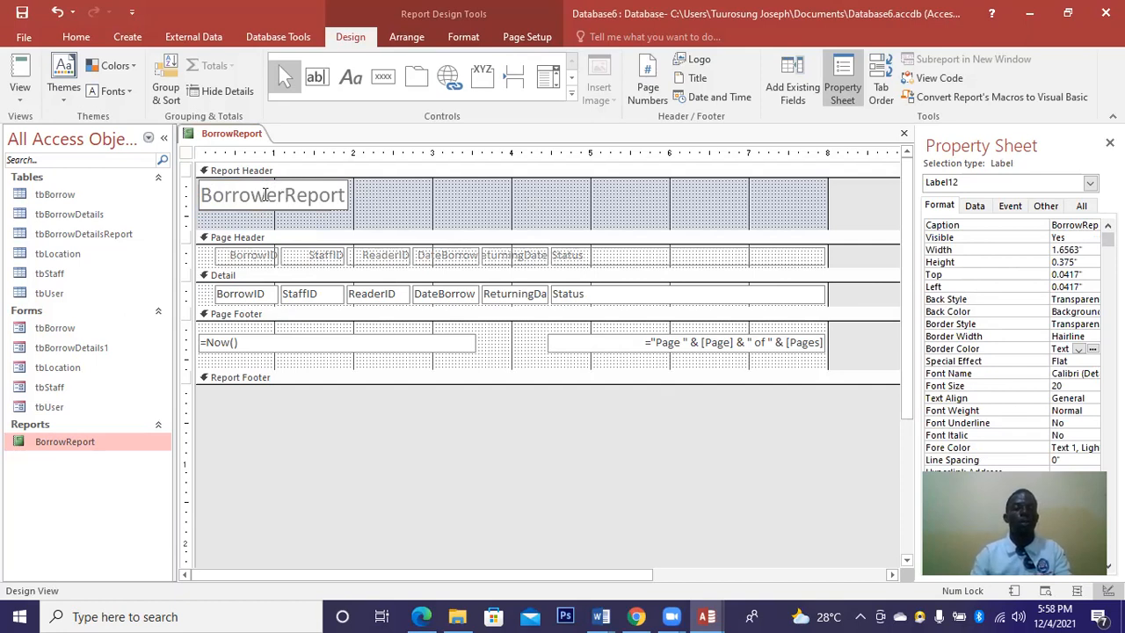
{"action": "type", "text": "'s"}
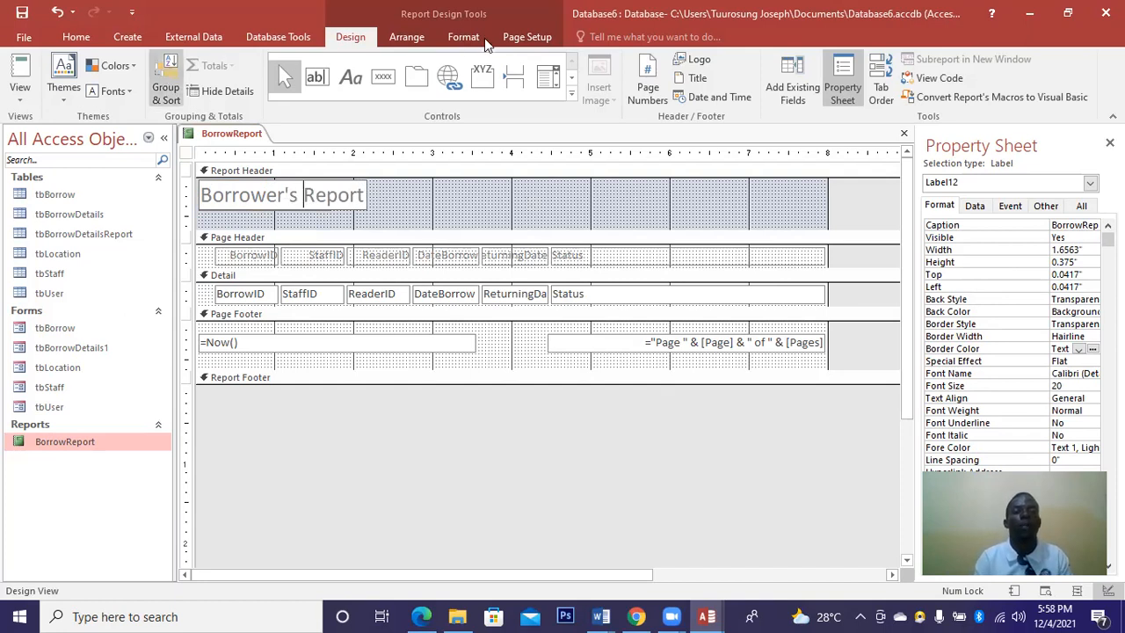
Format the title as centred, bold, purple Arial Black text.
{"action": "left_click", "coordinate": [461, 37]}
{"action": "left_click", "coordinate": [259, 96]}
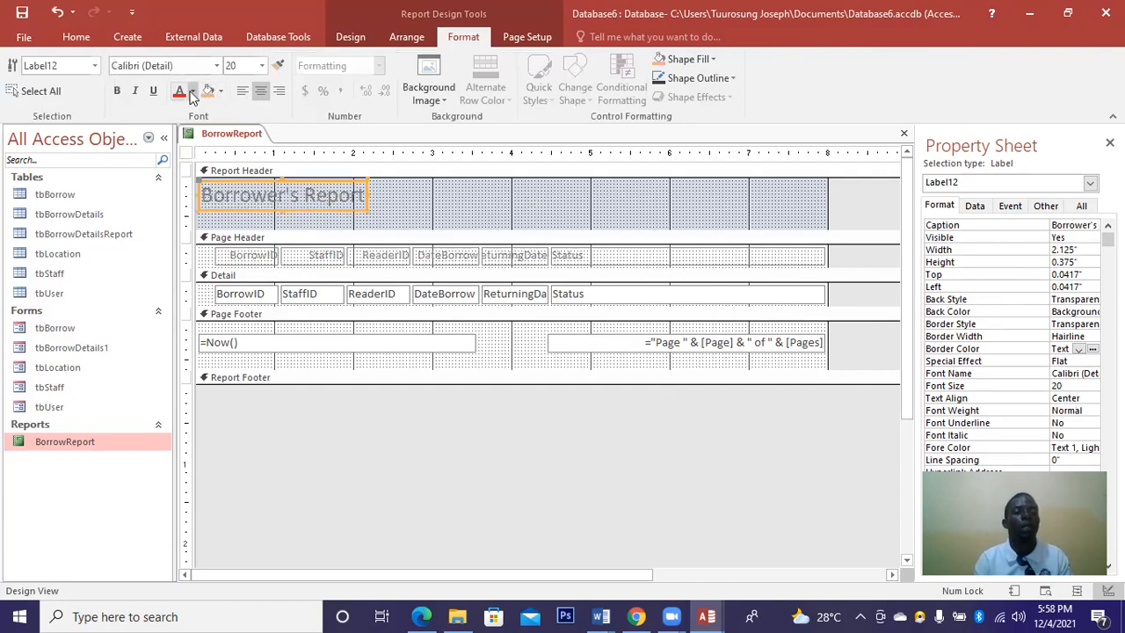
{"action": "left_click", "coordinate": [192, 91]}
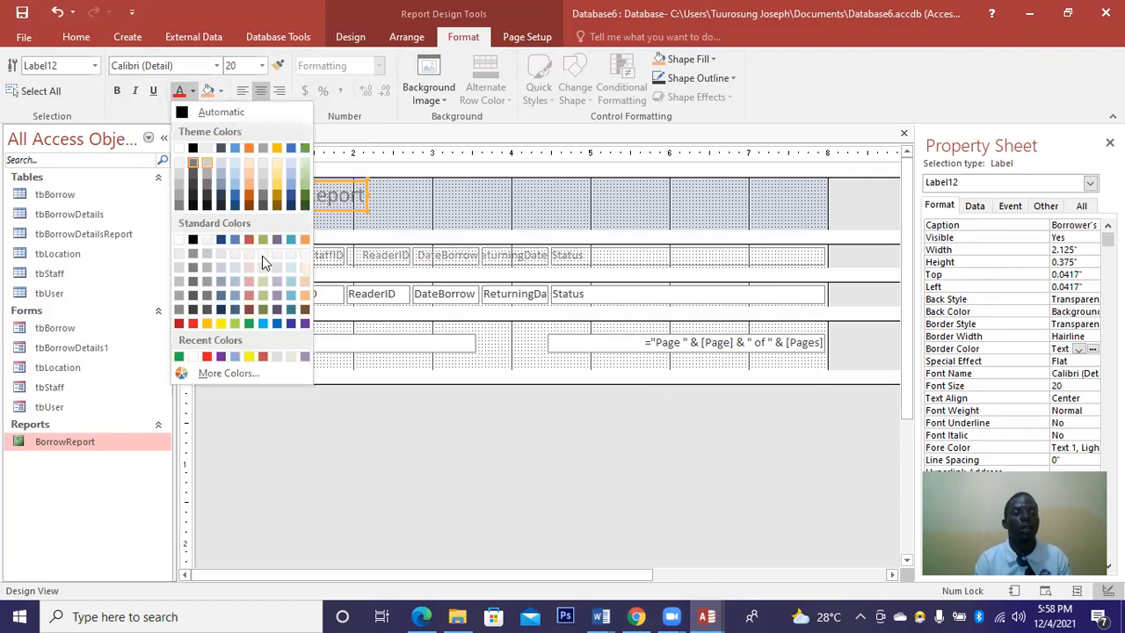
{"action": "left_click", "coordinate": [303, 325]}
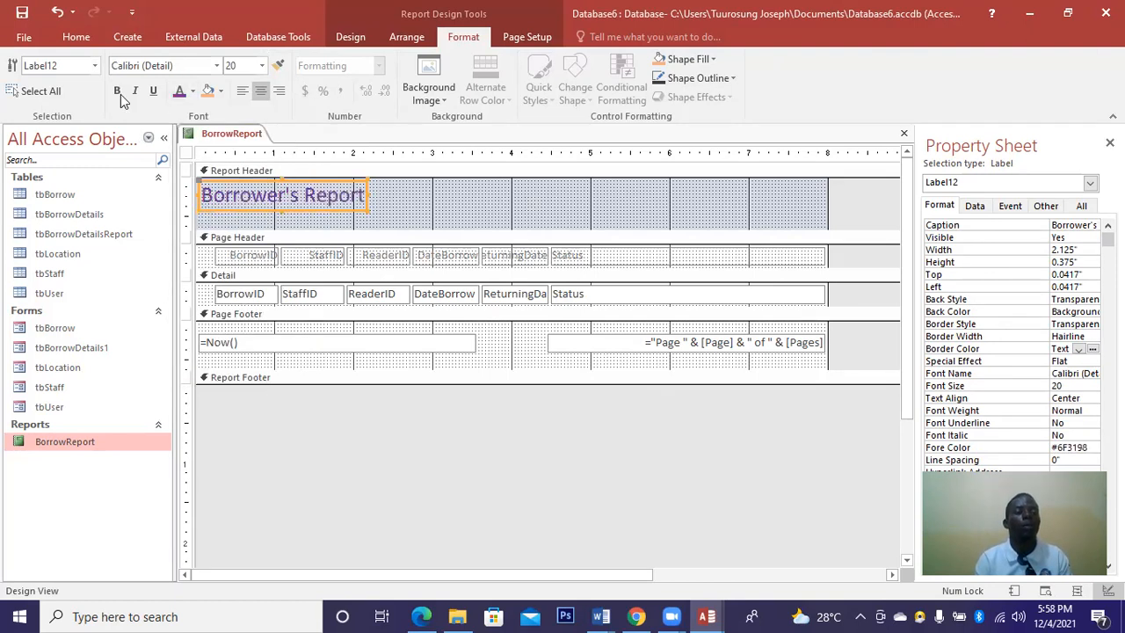
{"action": "left_click", "coordinate": [120, 94]}
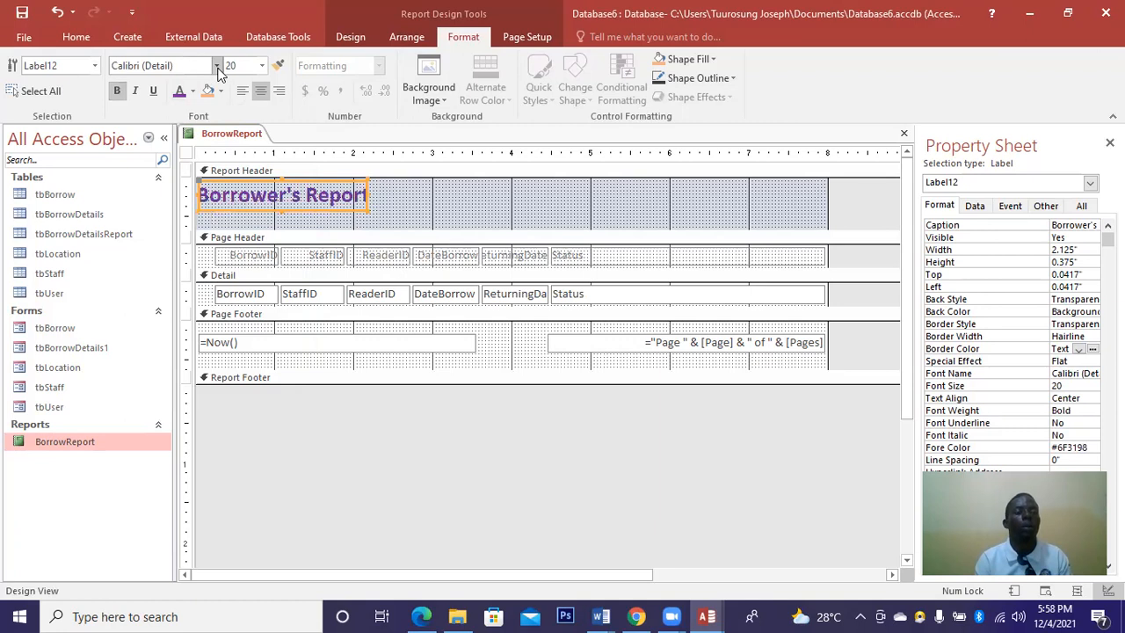
{"action": "left_click", "coordinate": [217, 67]}
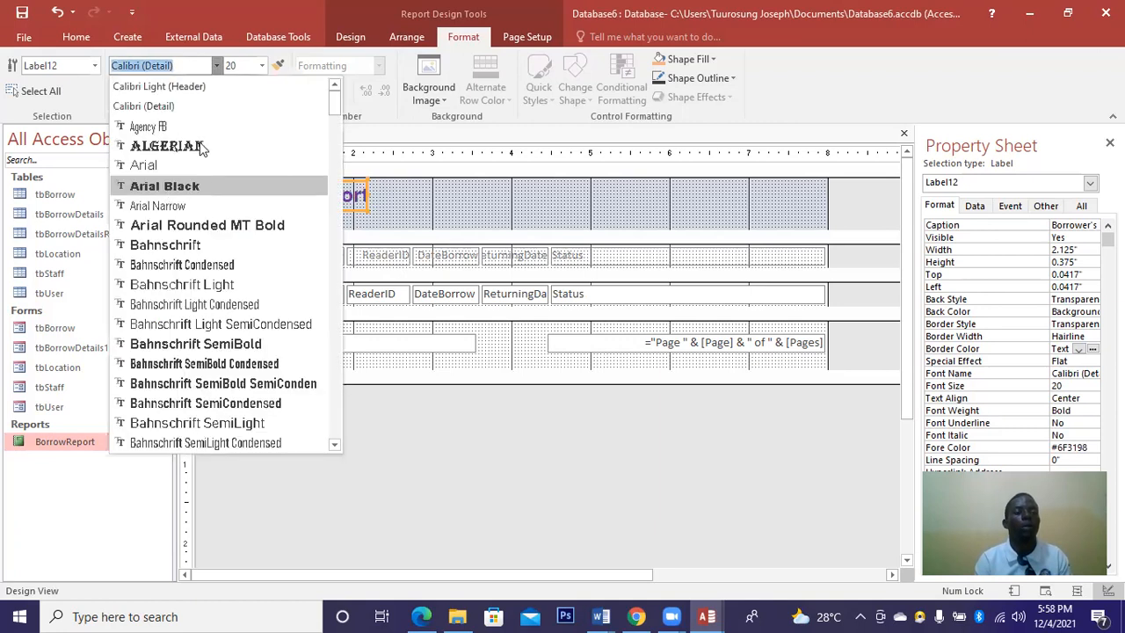
{"action": "left_click", "coordinate": [164, 186]}
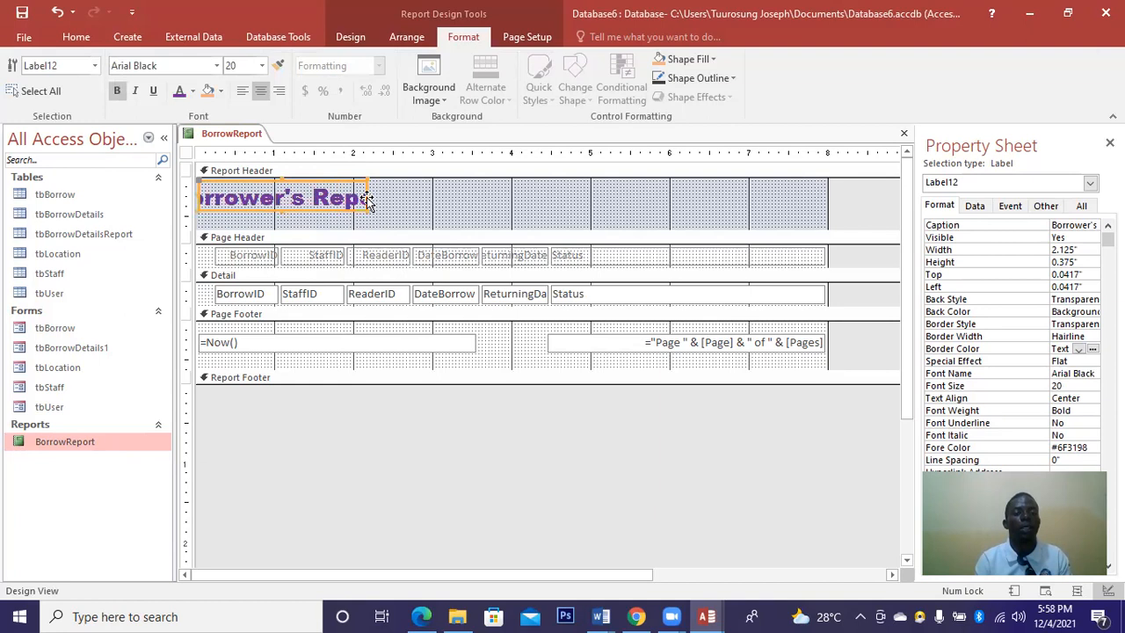
Stretch the title label wider and taller to span the full report header.
{"action": "left_click_drag", "start_coordinate": [511, 197], "coordinate": [536, 201]}
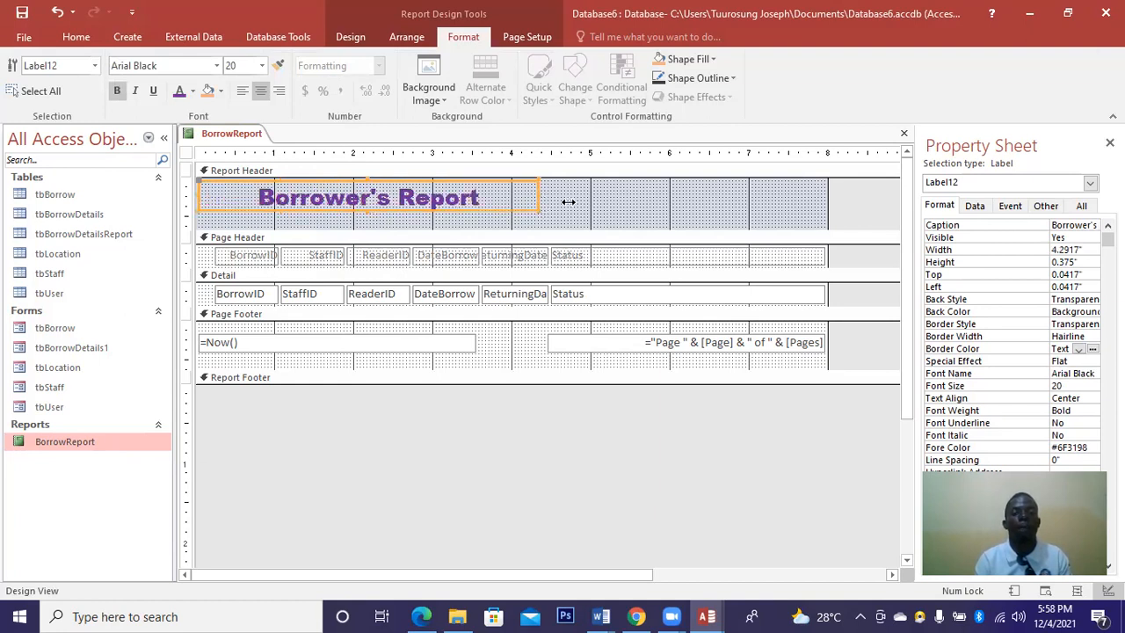
{"action": "left_click_drag", "start_coordinate": [664, 207], "coordinate": [665, 206]}
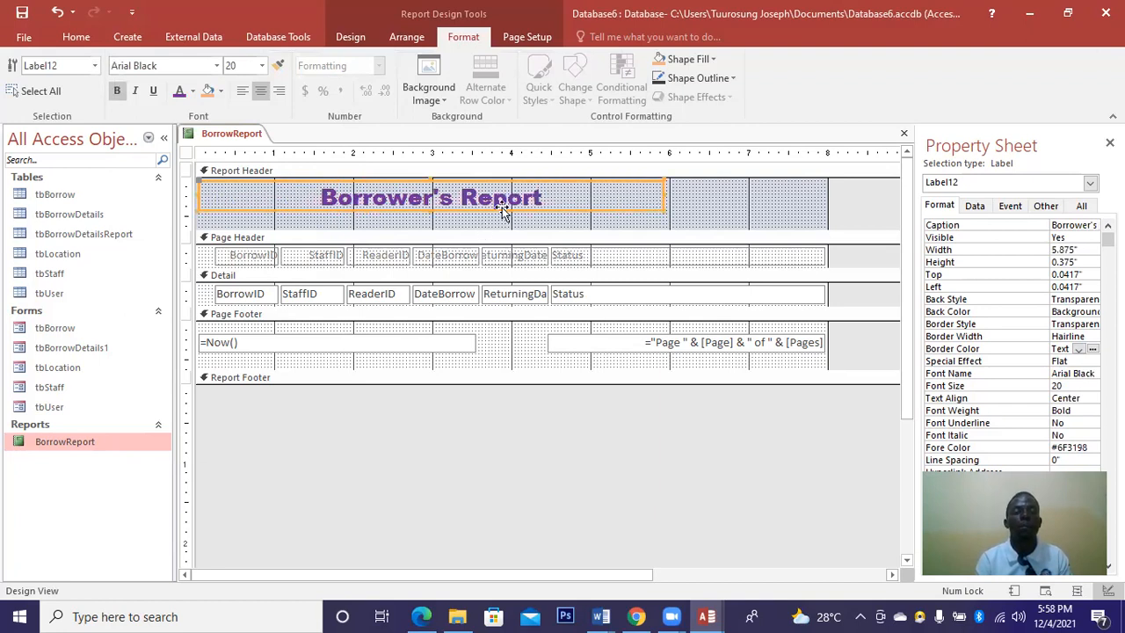
{"action": "left_click_drag", "start_coordinate": [430, 209], "coordinate": [529, 221]}
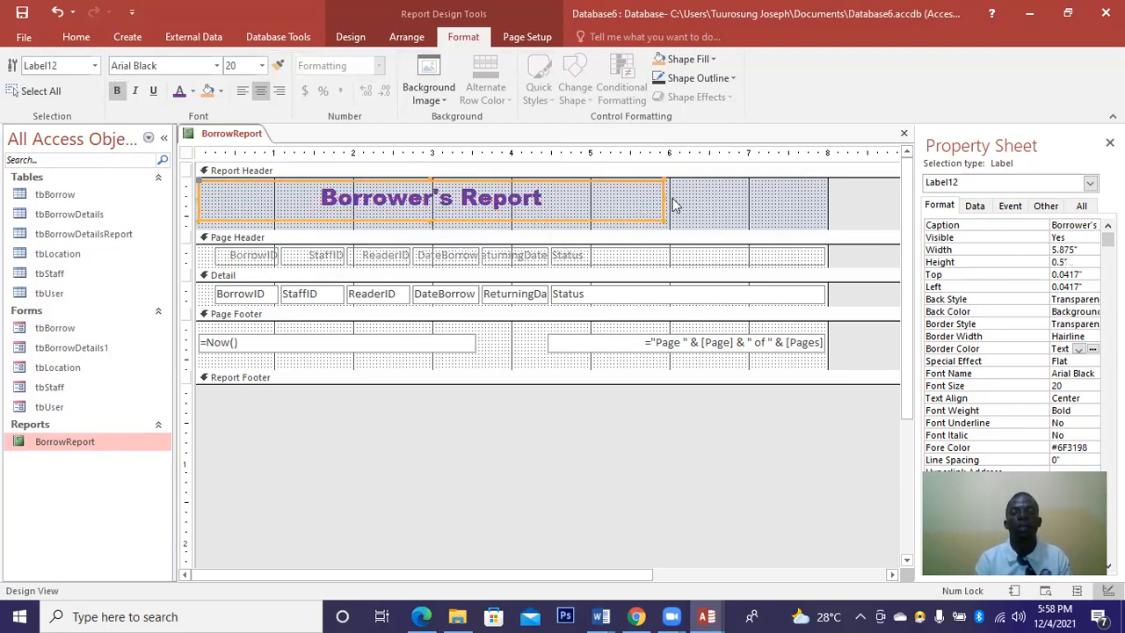
{"action": "left_click_drag", "start_coordinate": [772, 205], "coordinate": [828, 211]}
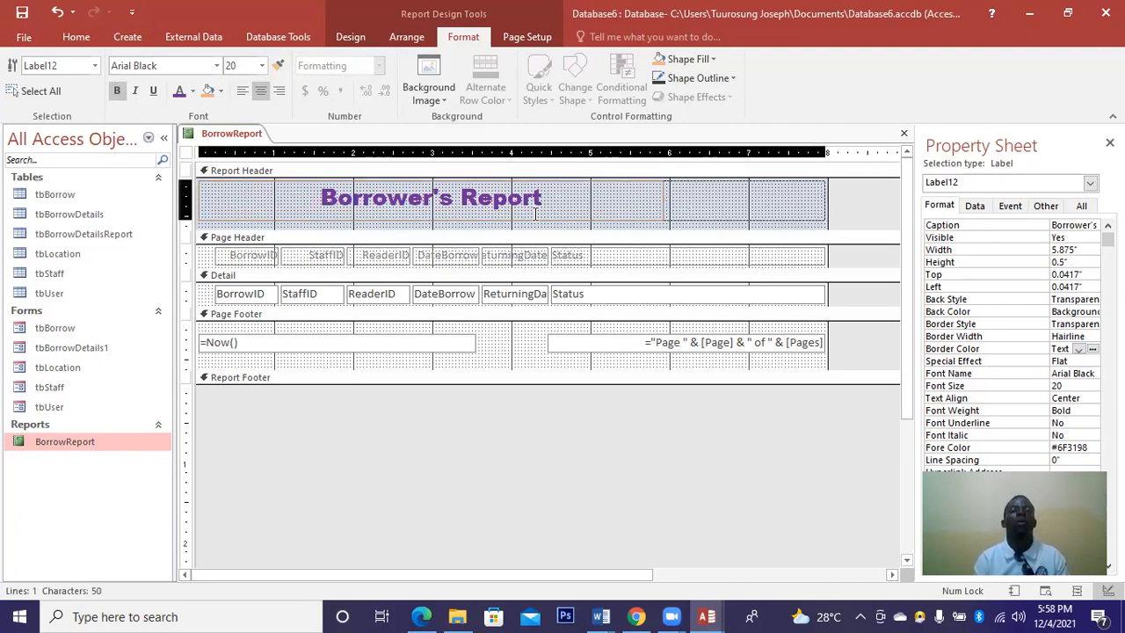
{"action": "left_click_drag", "start_coordinate": [511, 225], "coordinate": [511, 226]}
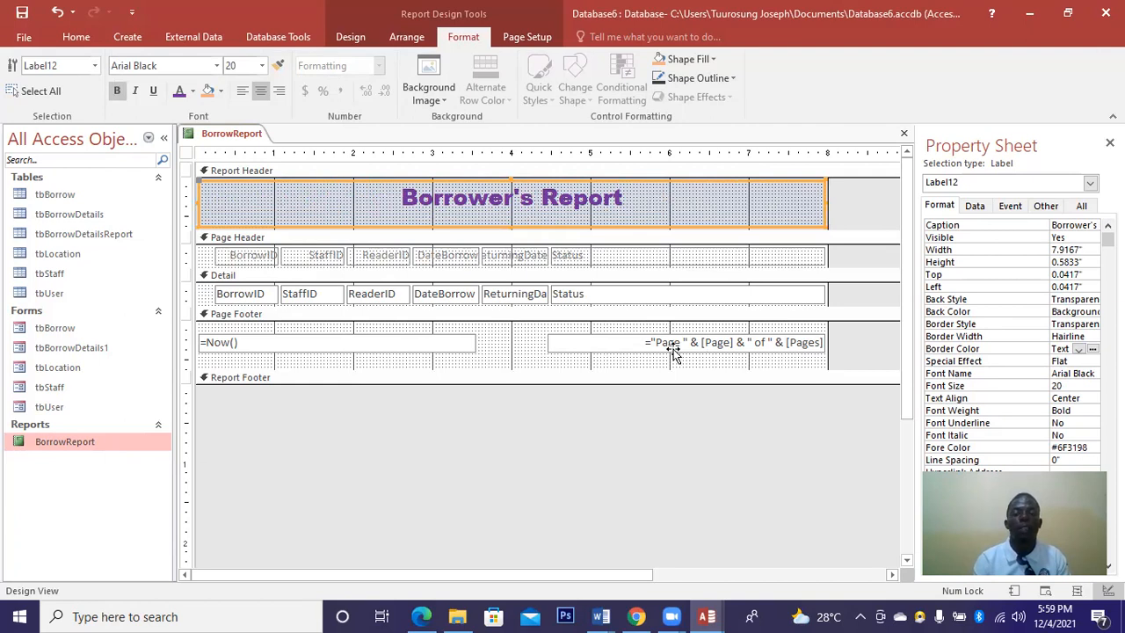
{"action": "left_click", "coordinate": [810, 345]}
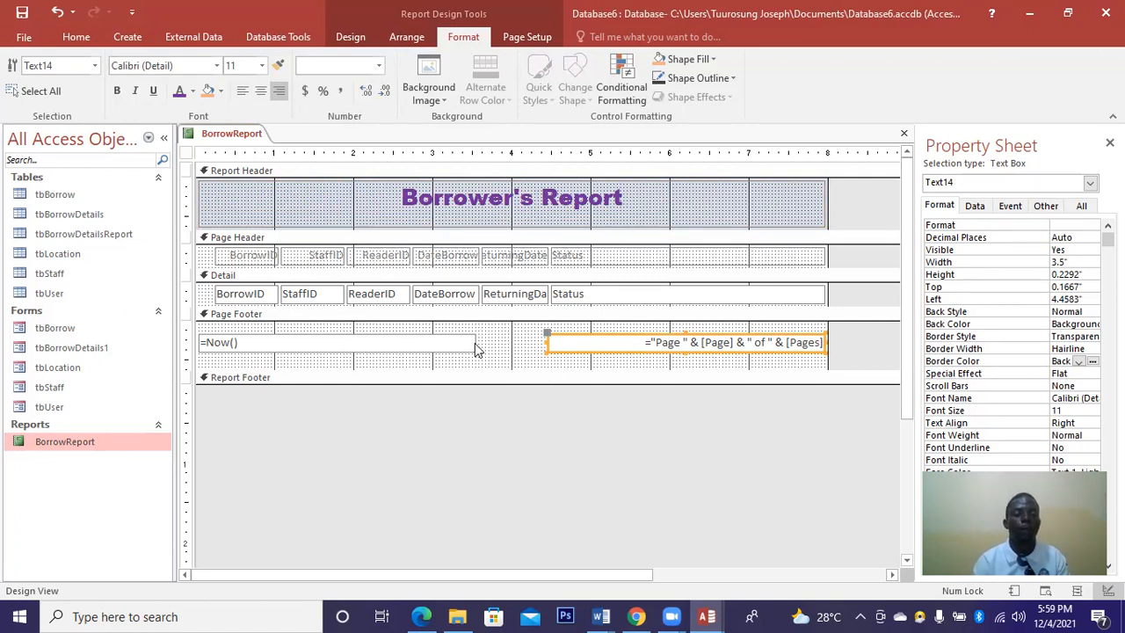
Give the title label a 3 pt dark red border.
{"action": "left_click", "coordinate": [665, 212]}
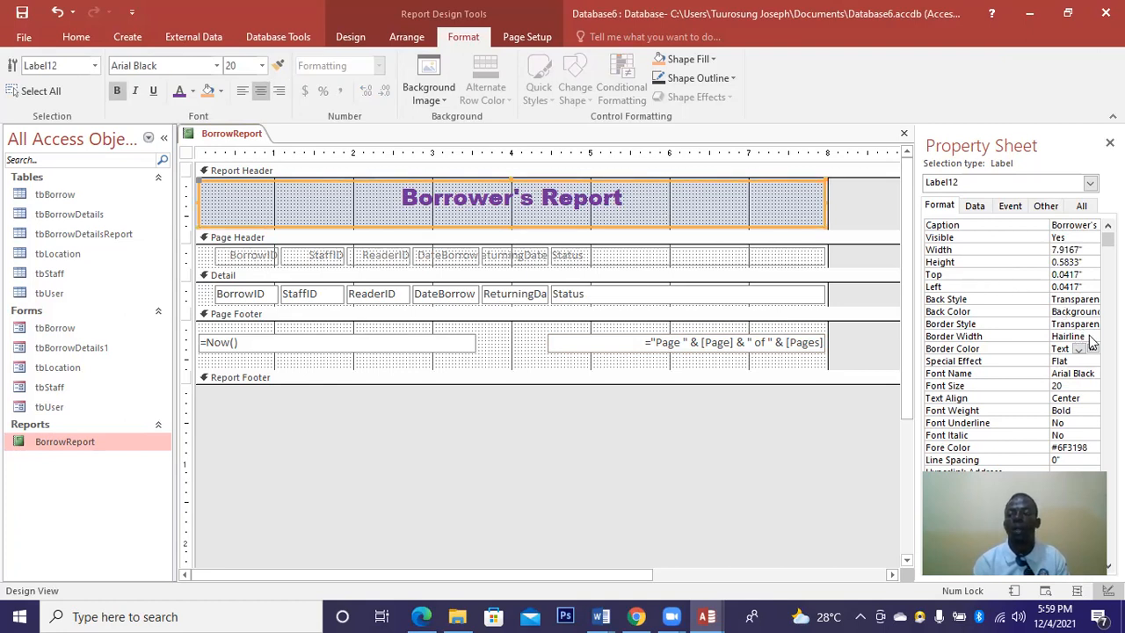
{"action": "left_click", "coordinate": [1092, 338]}
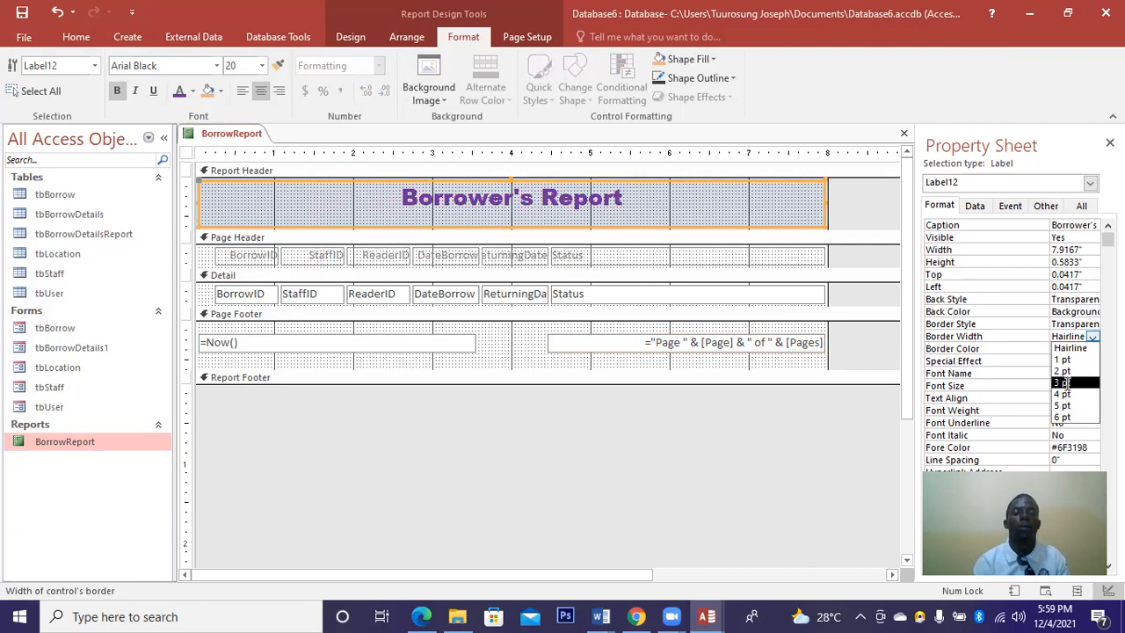
{"action": "left_click", "coordinate": [1064, 384]}
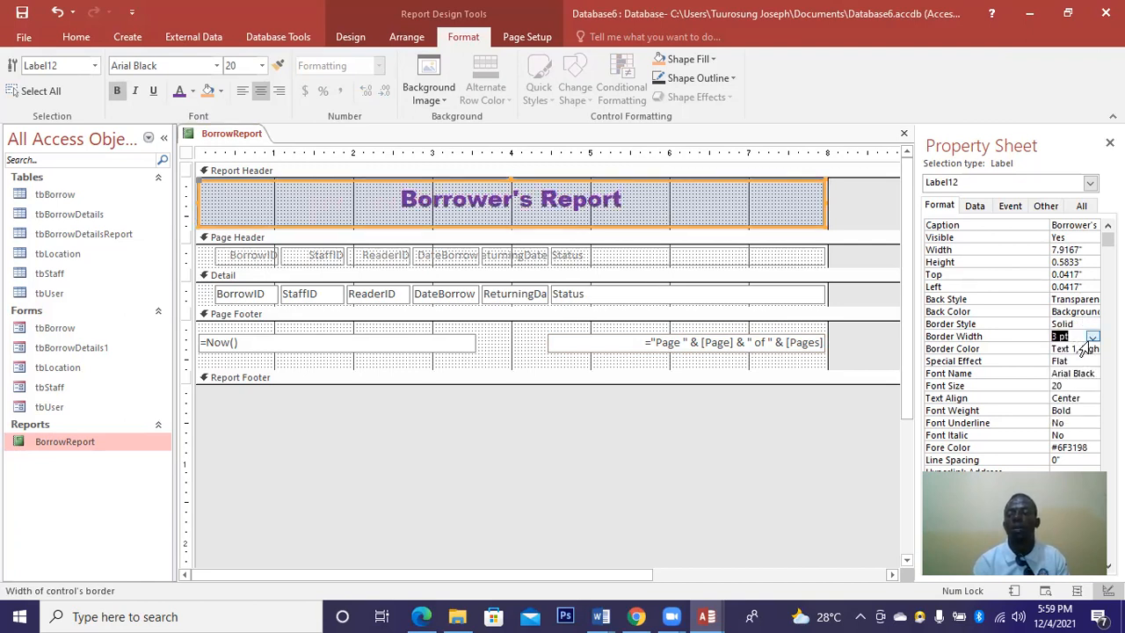
{"action": "left_click", "coordinate": [1090, 349]}
{"action": "left_click", "coordinate": [1092, 349]}
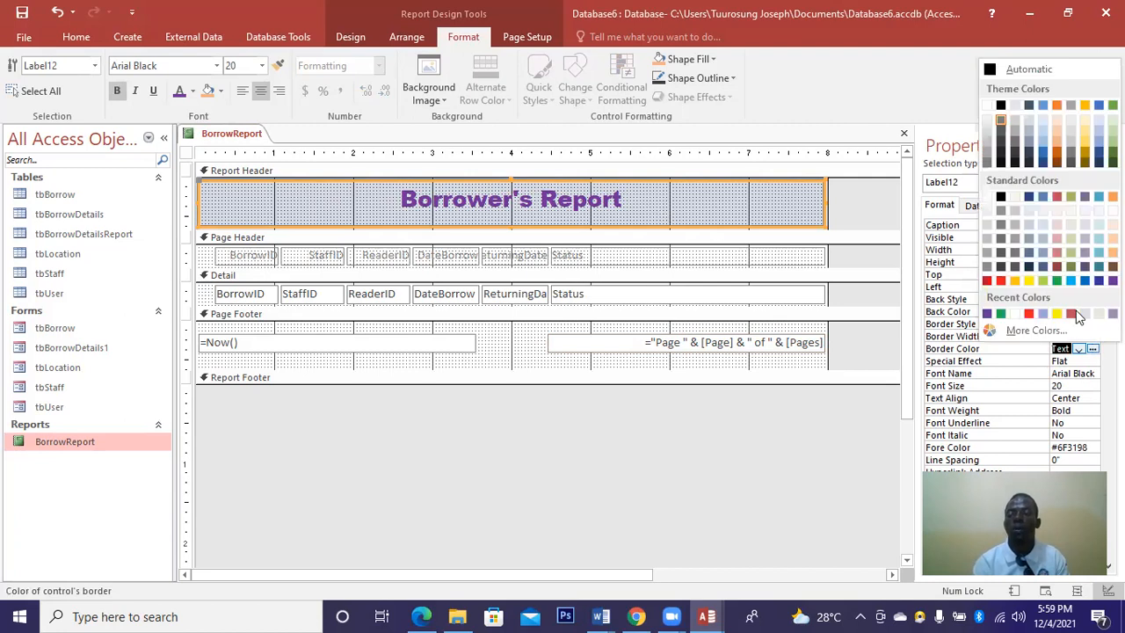
{"action": "left_click", "coordinate": [1071, 314]}
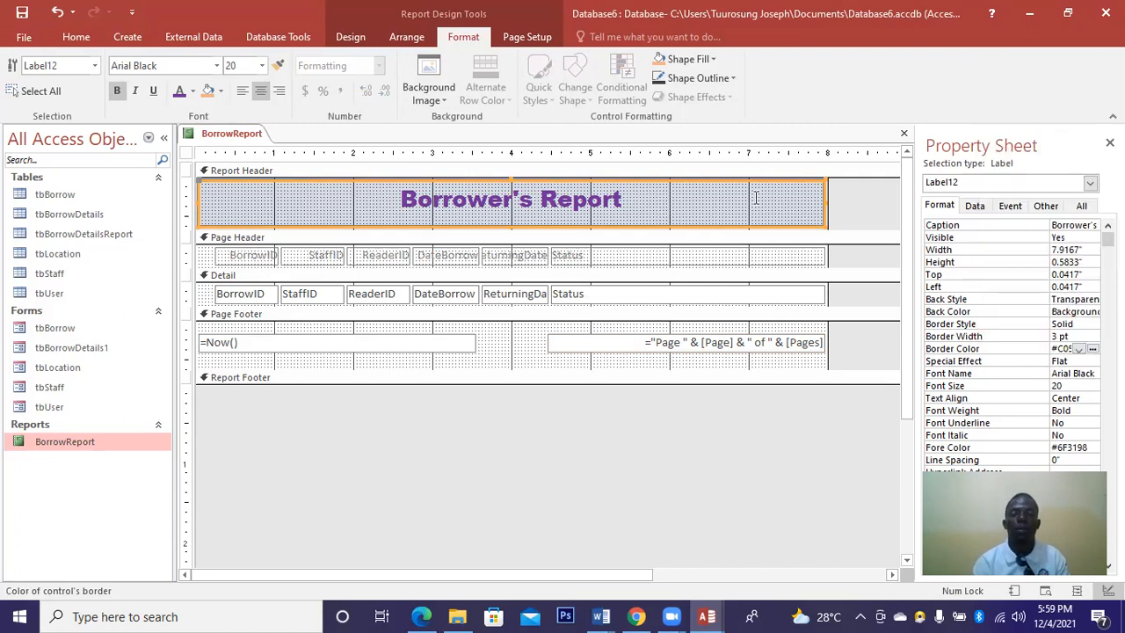
{"action": "left_click", "coordinate": [1091, 350]}
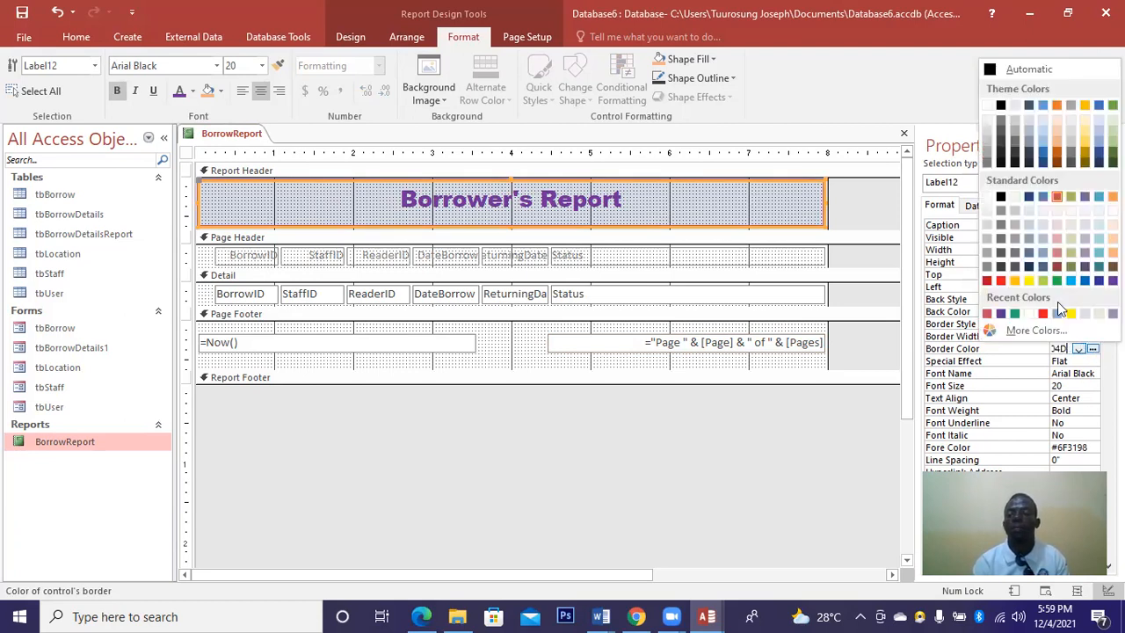
{"action": "left_click", "coordinate": [986, 281]}
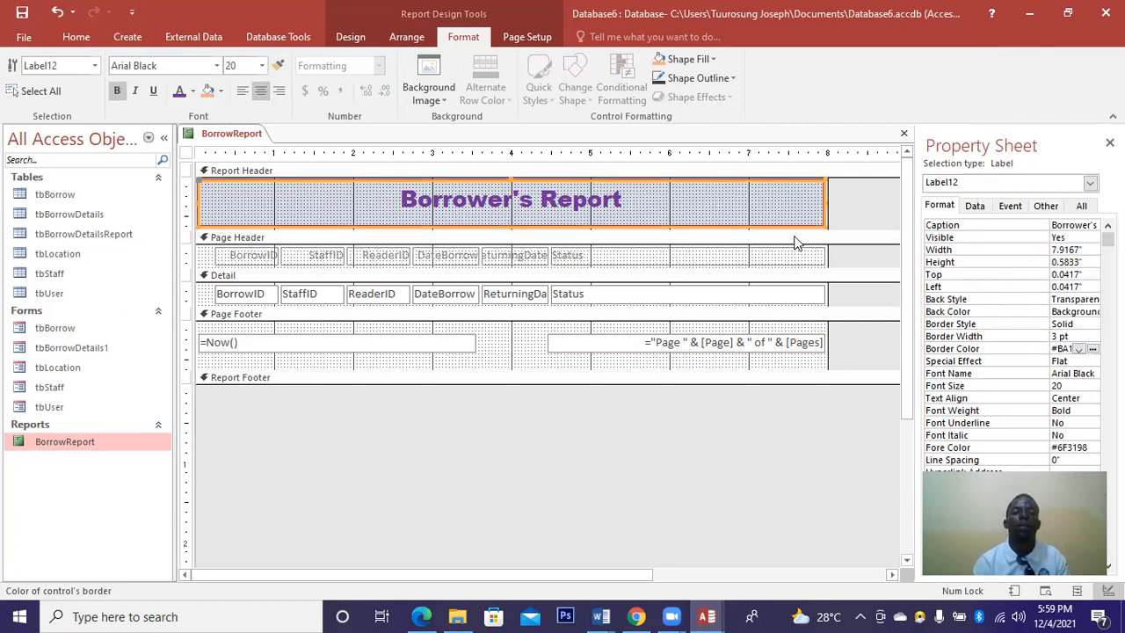
Set the title label's Back Color to light blue-grey.
{"action": "left_click", "coordinate": [1073, 312]}
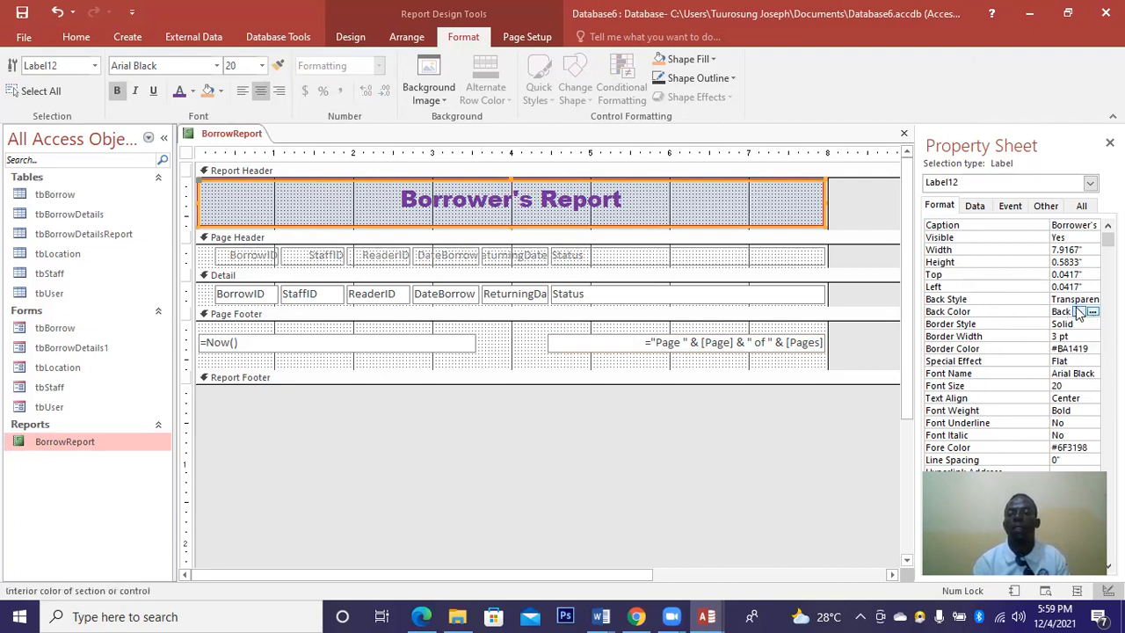
{"action": "left_click", "coordinate": [1079, 312]}
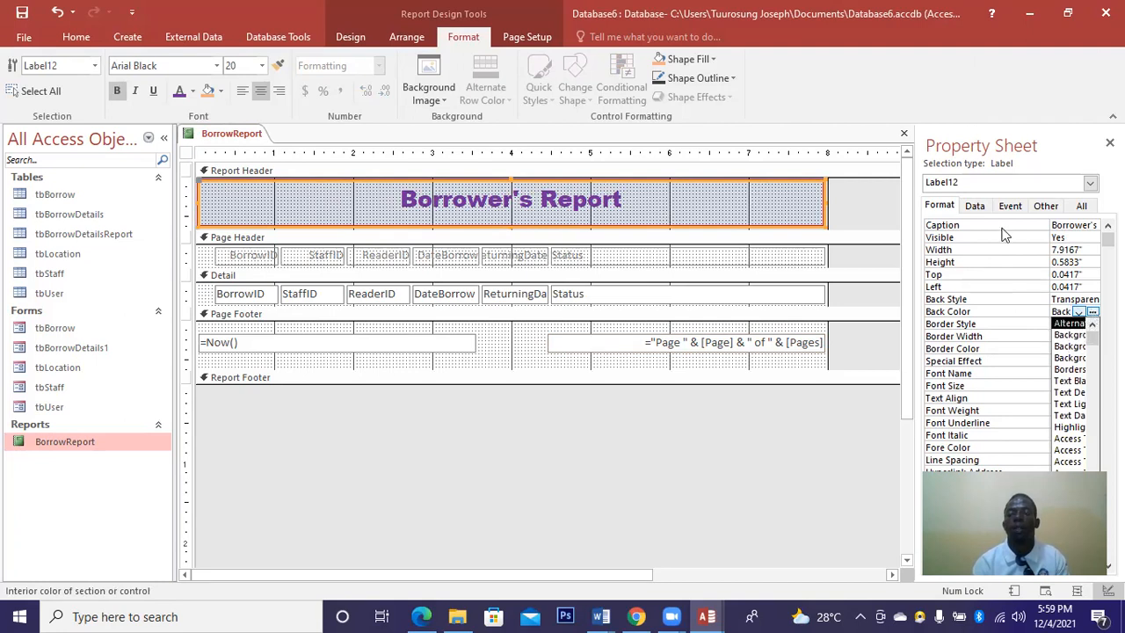
{"action": "left_click", "coordinate": [1092, 312]}
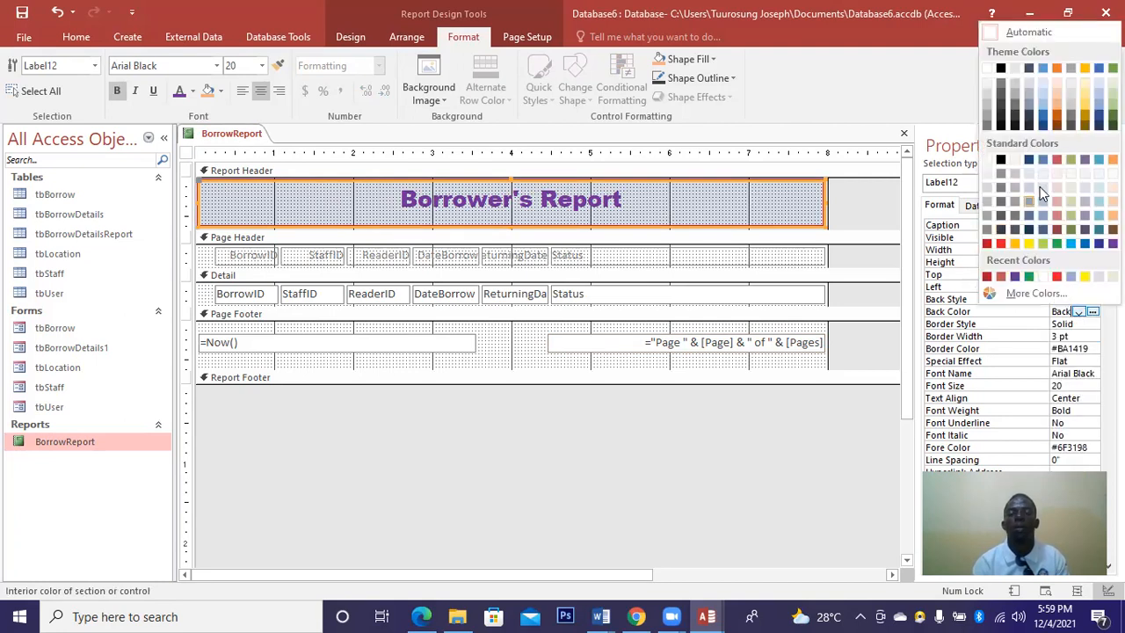
{"action": "left_click", "coordinate": [1040, 186]}
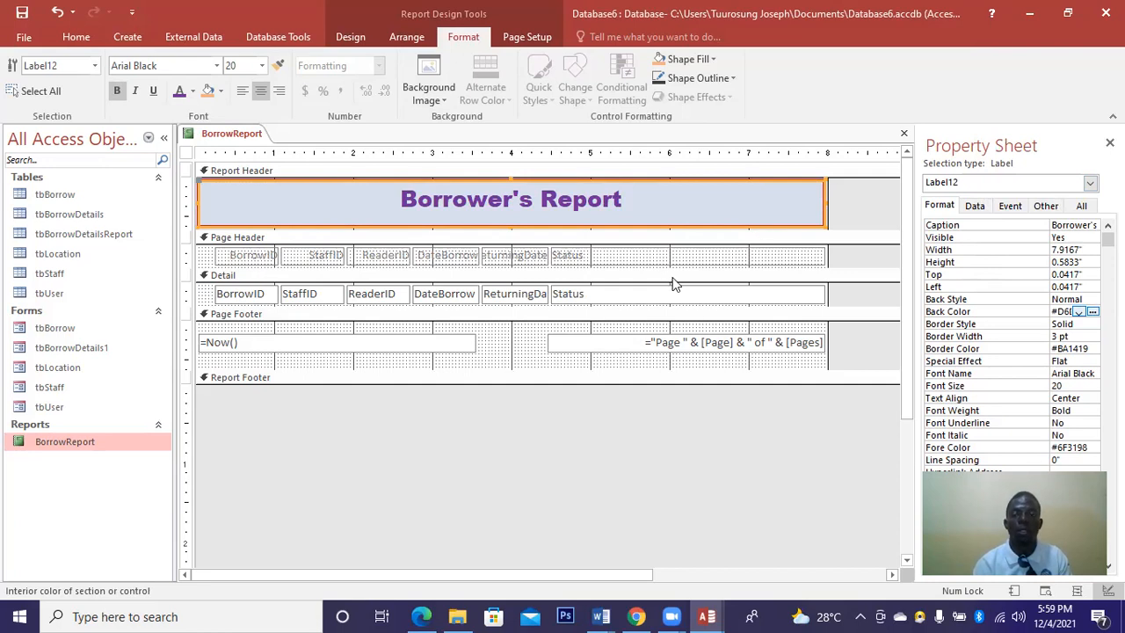
{"action": "left_click", "coordinate": [812, 366]}
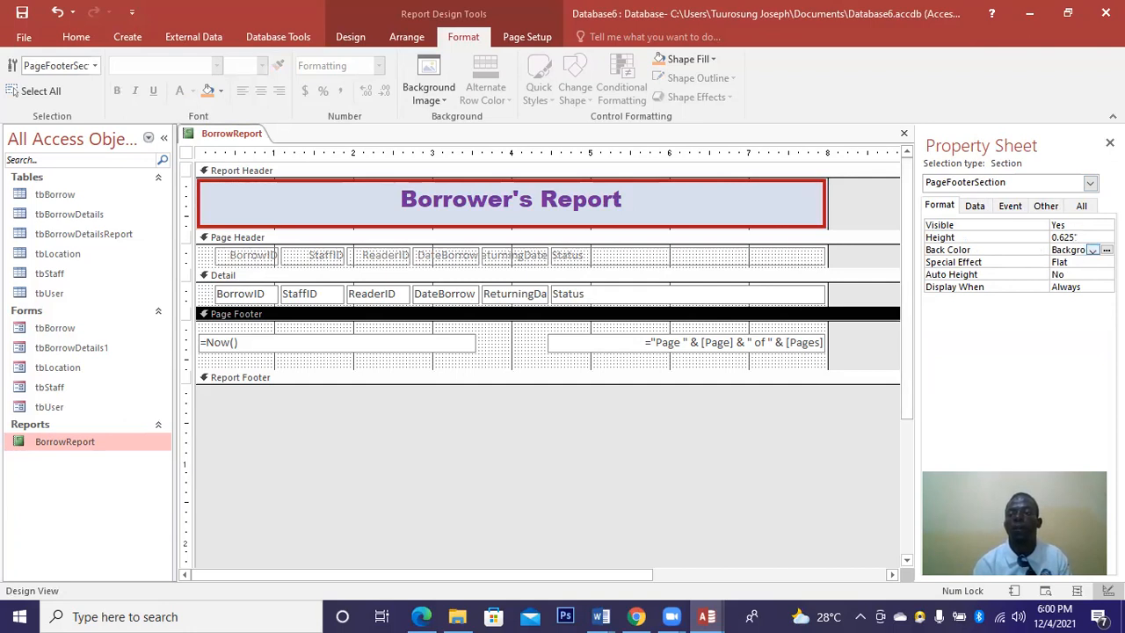
Set the page footer Back Color to light gold Accent 4 Lighter and Special Effect to Raised.
{"action": "left_click", "coordinate": [1093, 250]}
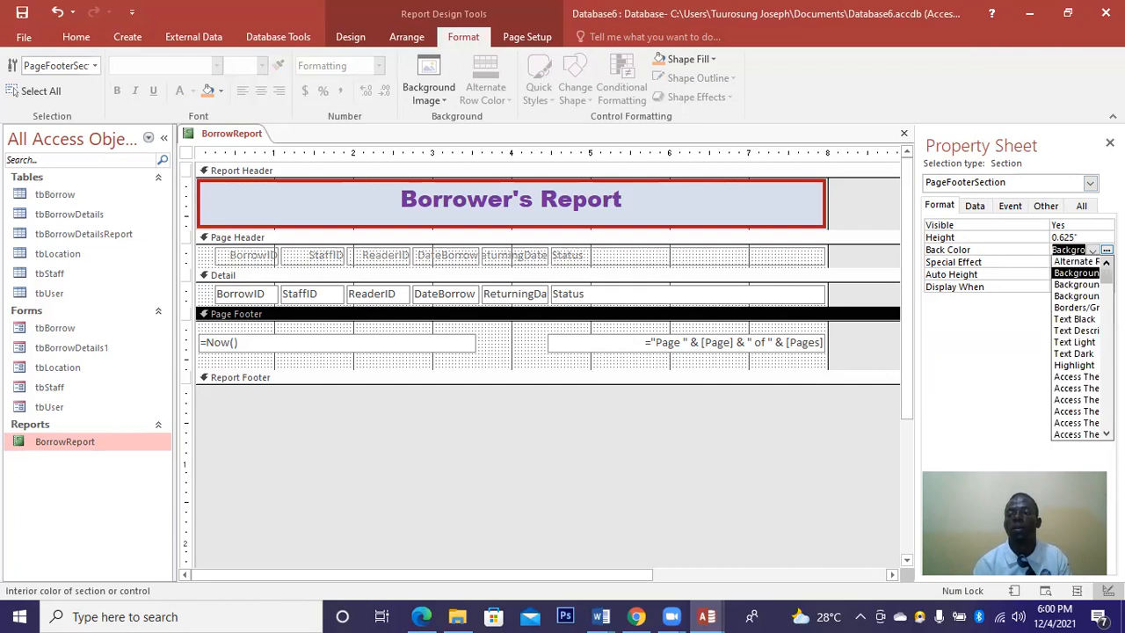
{"action": "left_click", "coordinate": [1106, 251]}
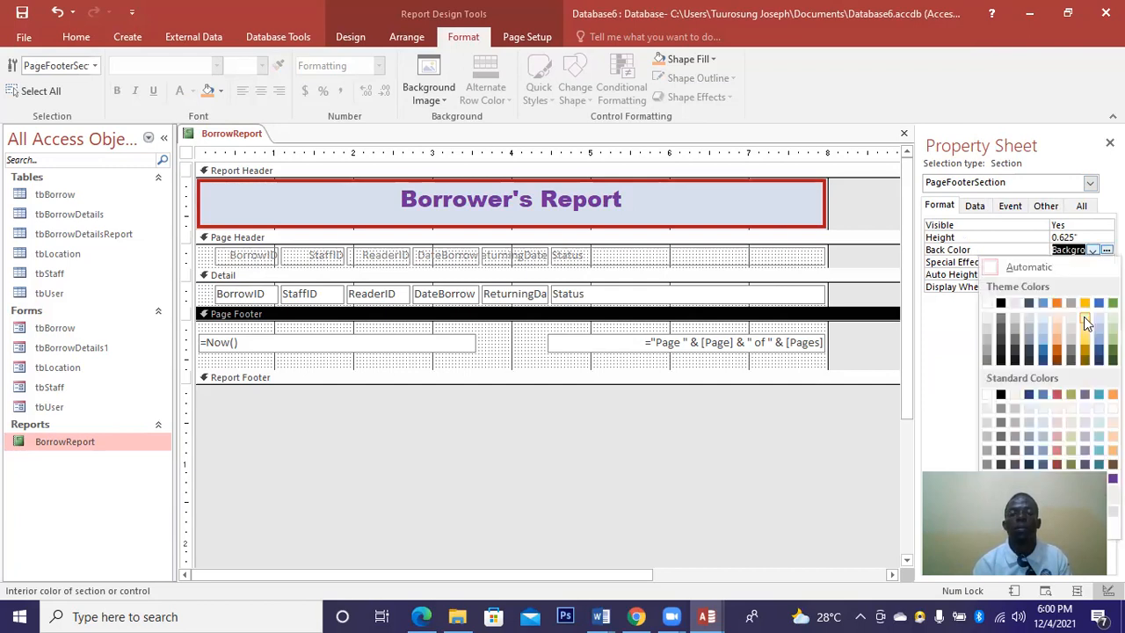
{"action": "left_click", "coordinate": [1083, 316]}
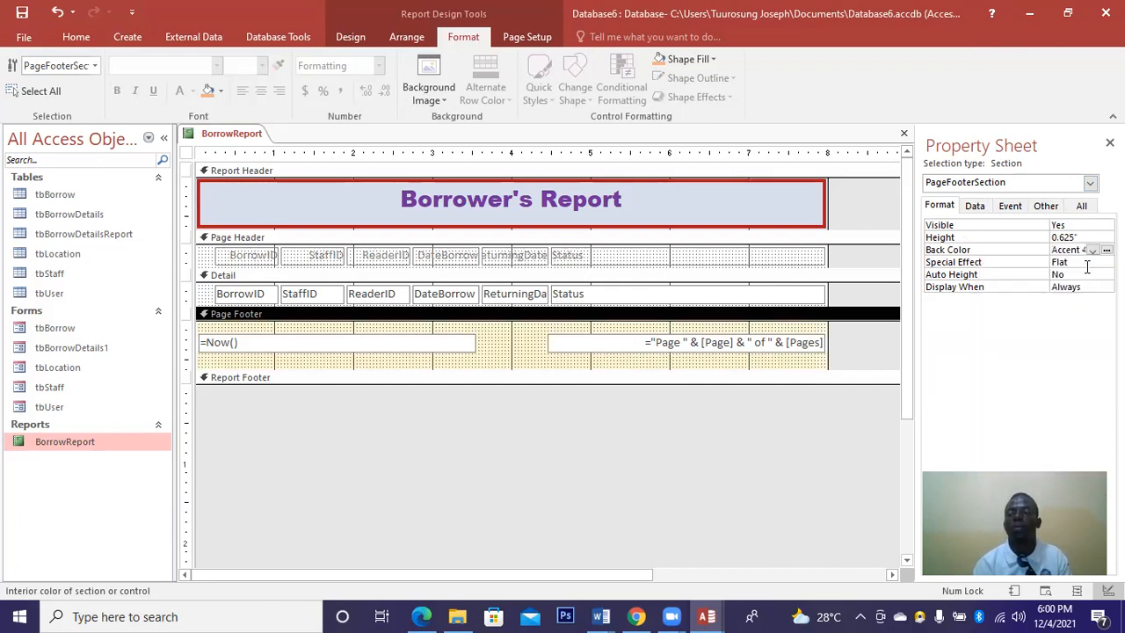
{"action": "left_click", "coordinate": [1106, 262]}
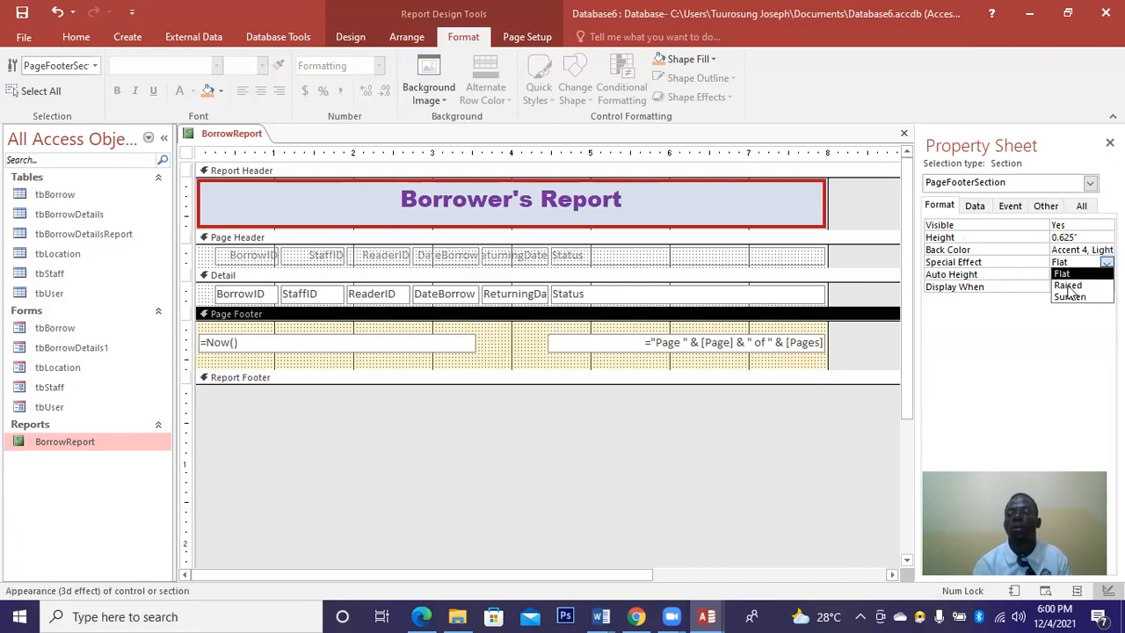
{"action": "left_click", "coordinate": [1069, 286]}
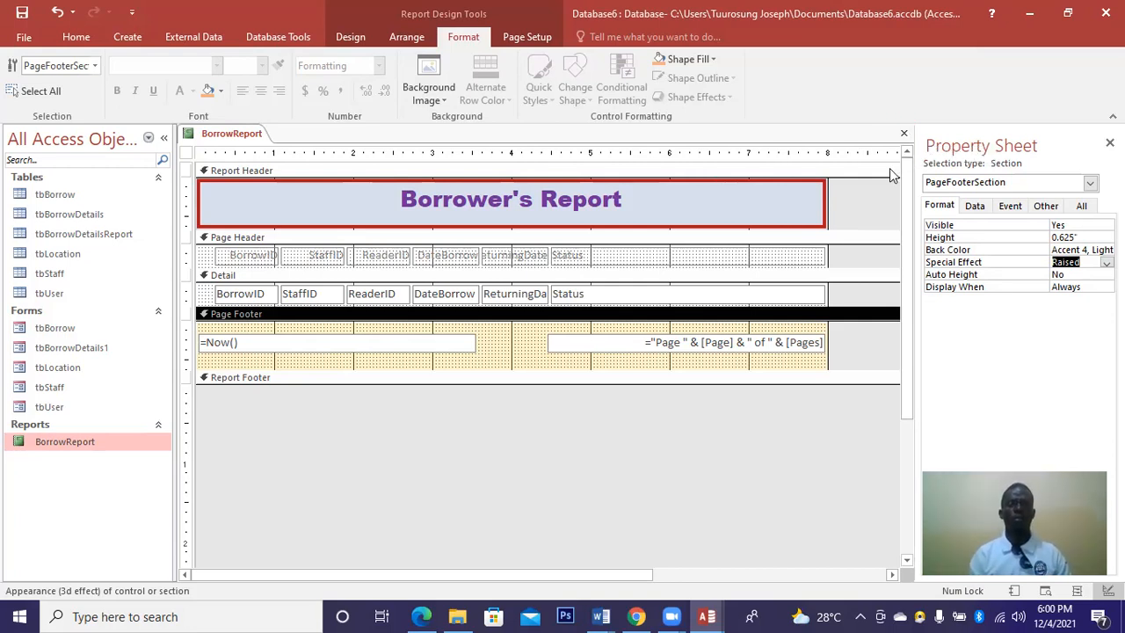
Drag the Page Header's bottom edge down to a height of 0.6667".
{"action": "left_click", "coordinate": [808, 257]}
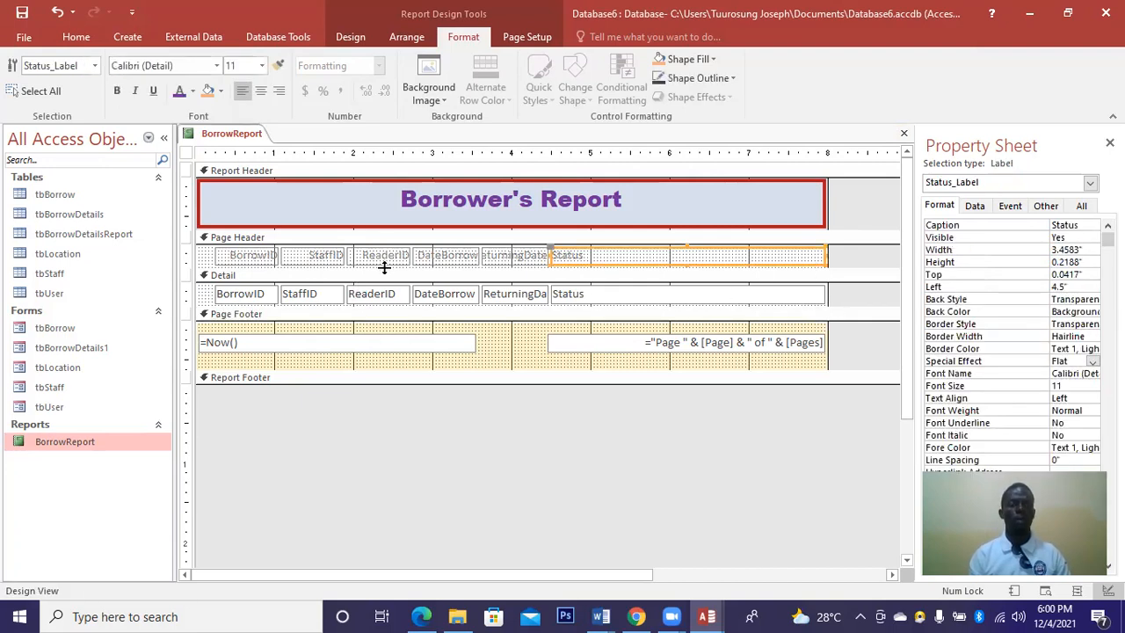
{"action": "left_click_drag", "start_coordinate": [384, 271], "coordinate": [502, 295]}
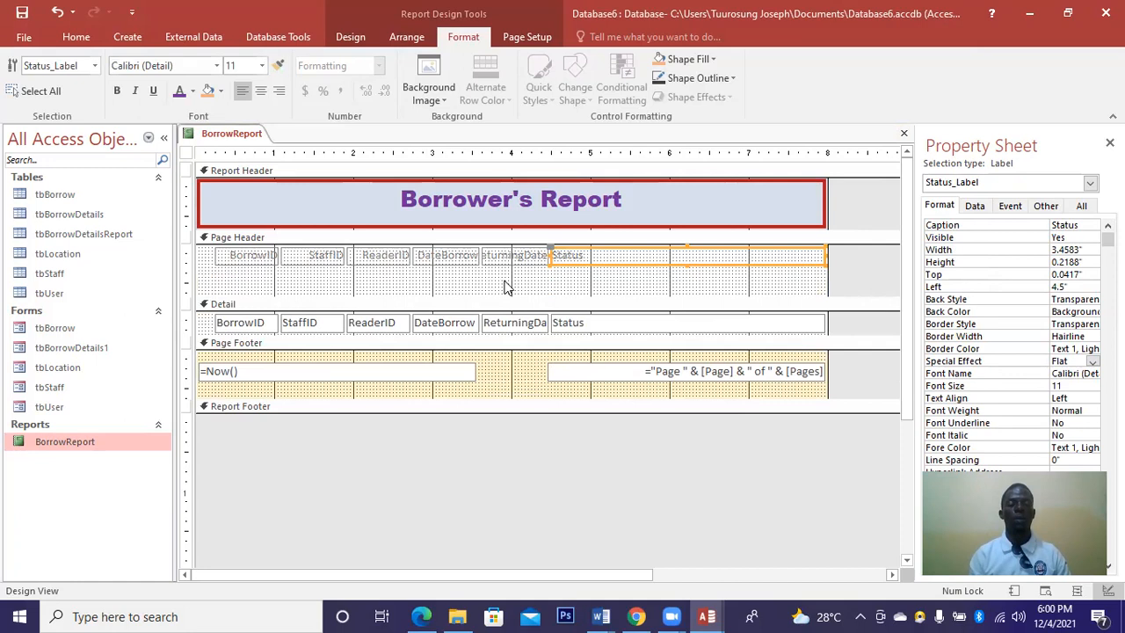
{"action": "left_click", "coordinate": [506, 286]}
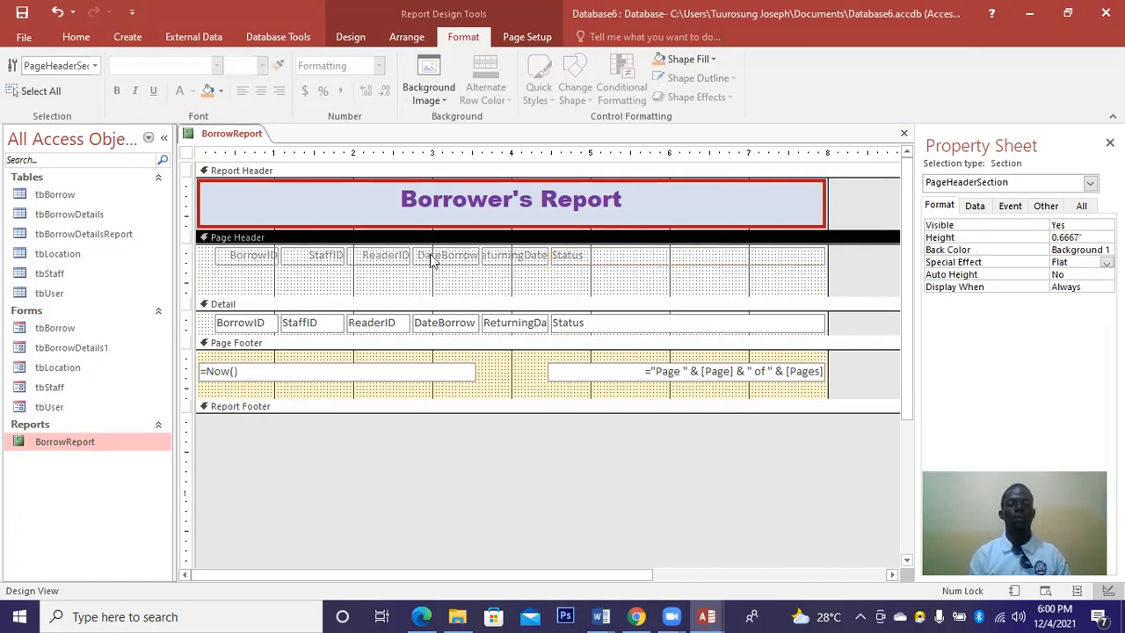
{"action": "left_click", "coordinate": [612, 261]}
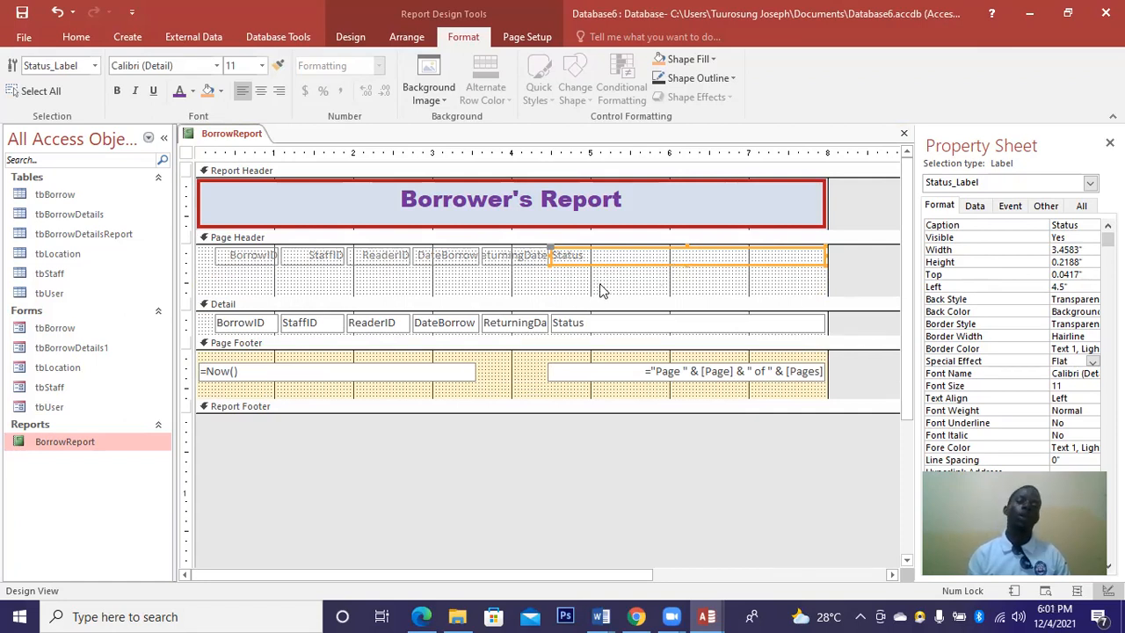
{"action": "left_click", "coordinate": [793, 290]}
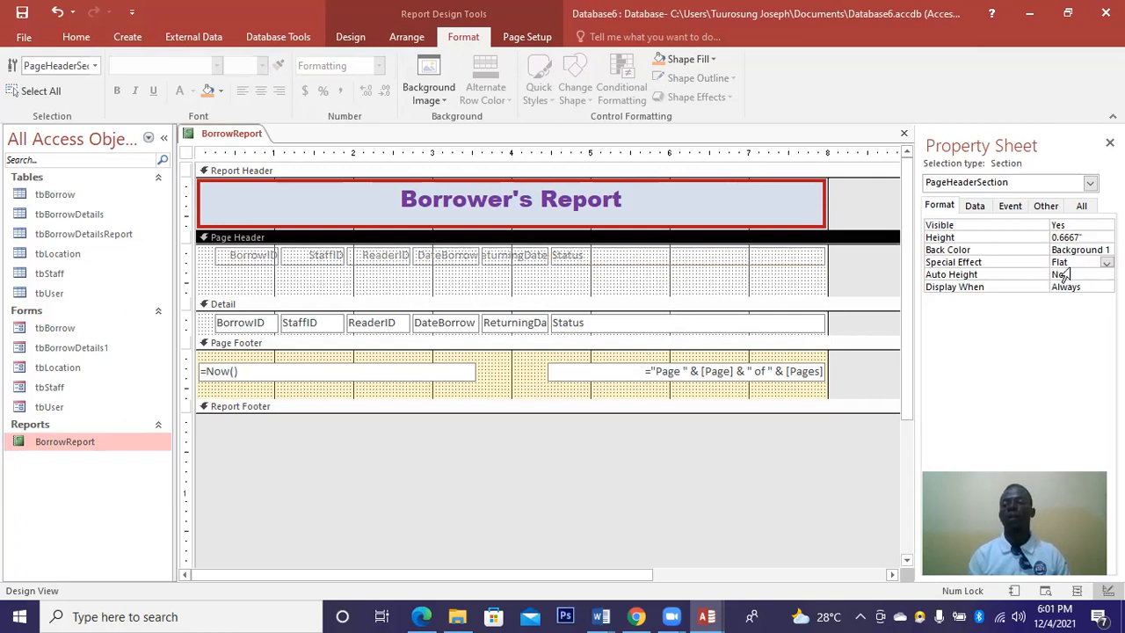
Set the Page Header Special Effect to Raised and Back Color to light orange Accent 2.
{"action": "left_click", "coordinate": [1106, 262]}
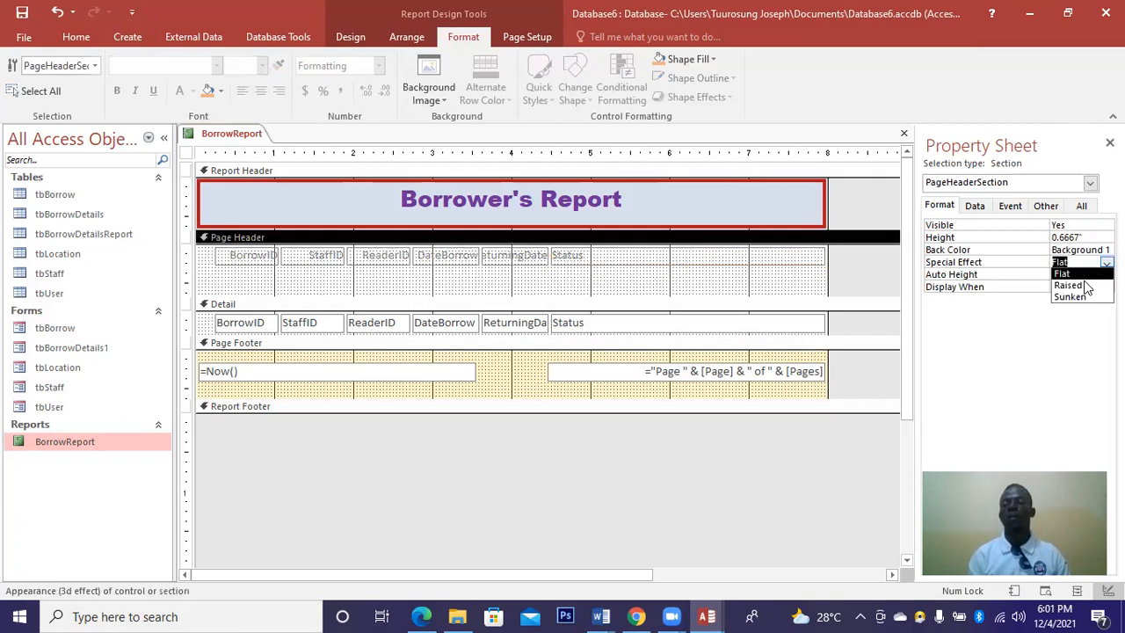
{"action": "key", "text": "Return"}
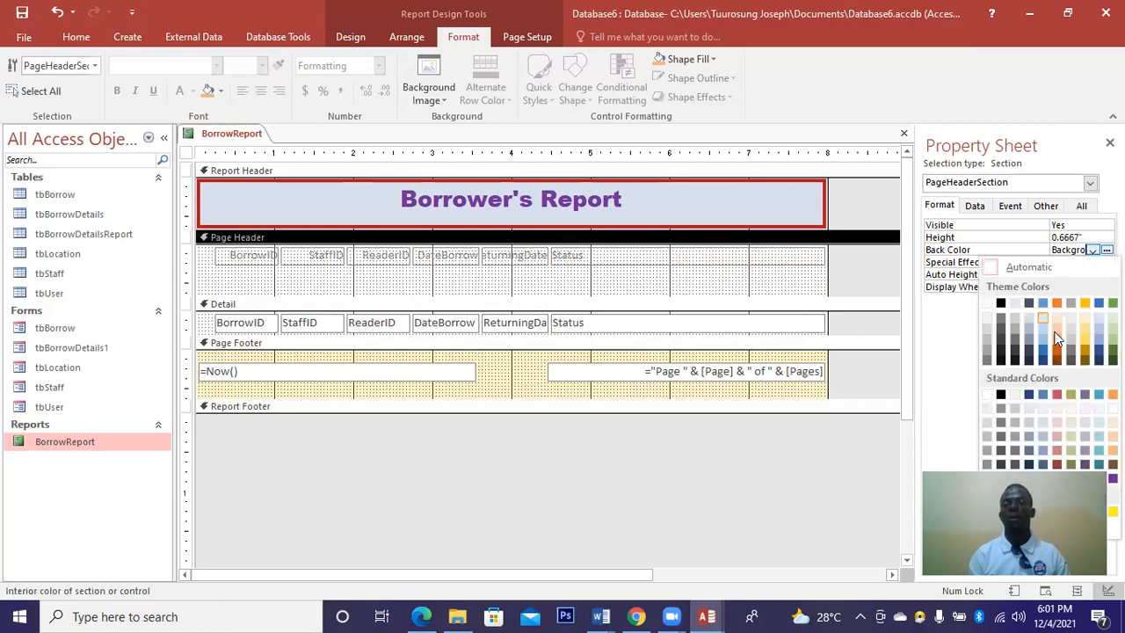
{"action": "left_click", "coordinate": [1055, 335]}
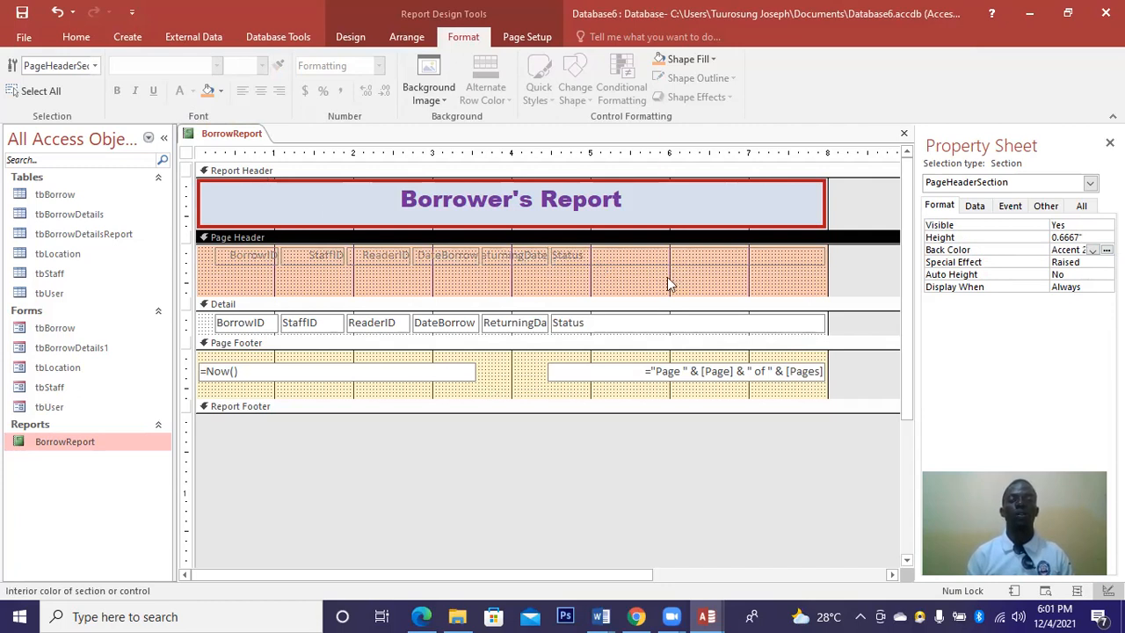
Bold all page header column labels and set their text colour to Orange, Accent 2, Lighter 40%.
{"action": "left_click_drag", "start_coordinate": [818, 283], "coordinate": [213, 251]}
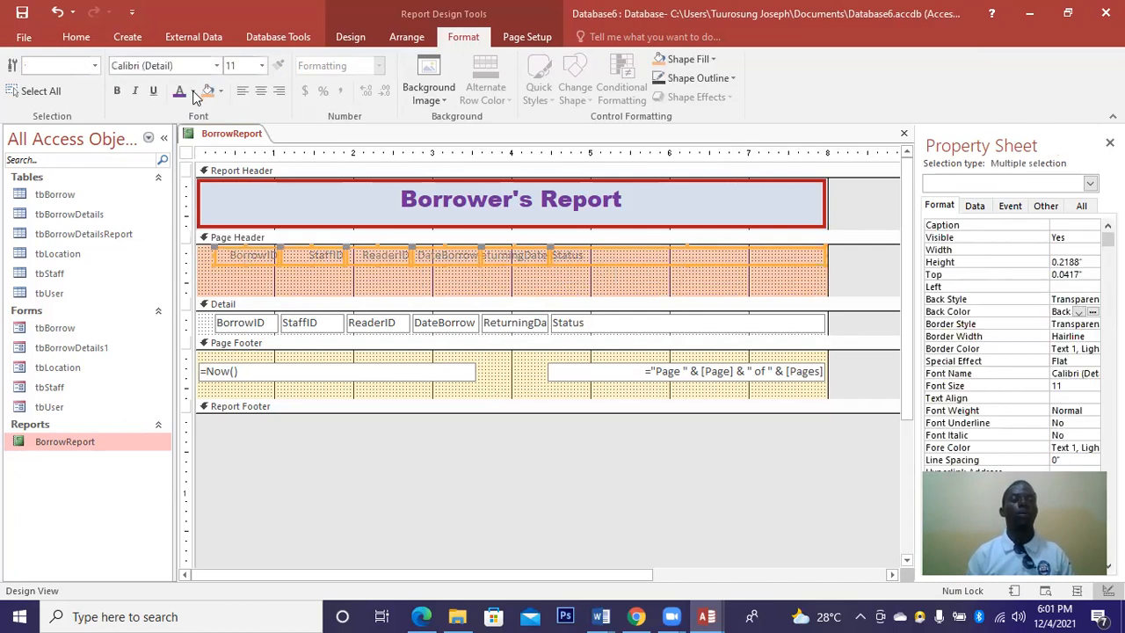
{"action": "left_click", "coordinate": [117, 92]}
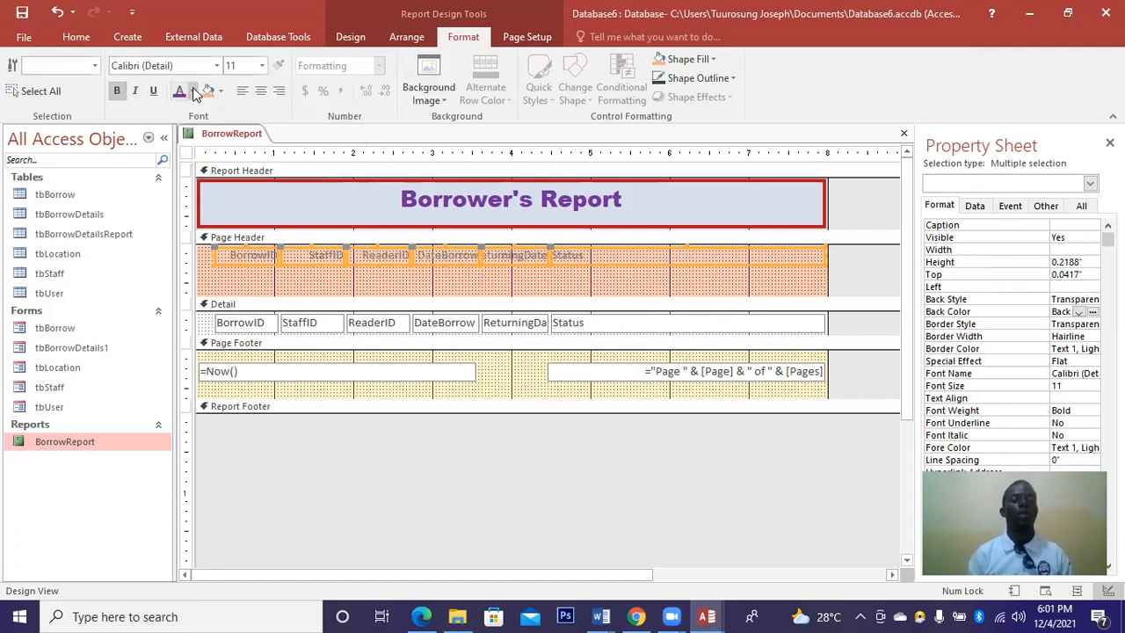
{"action": "left_click", "coordinate": [194, 91]}
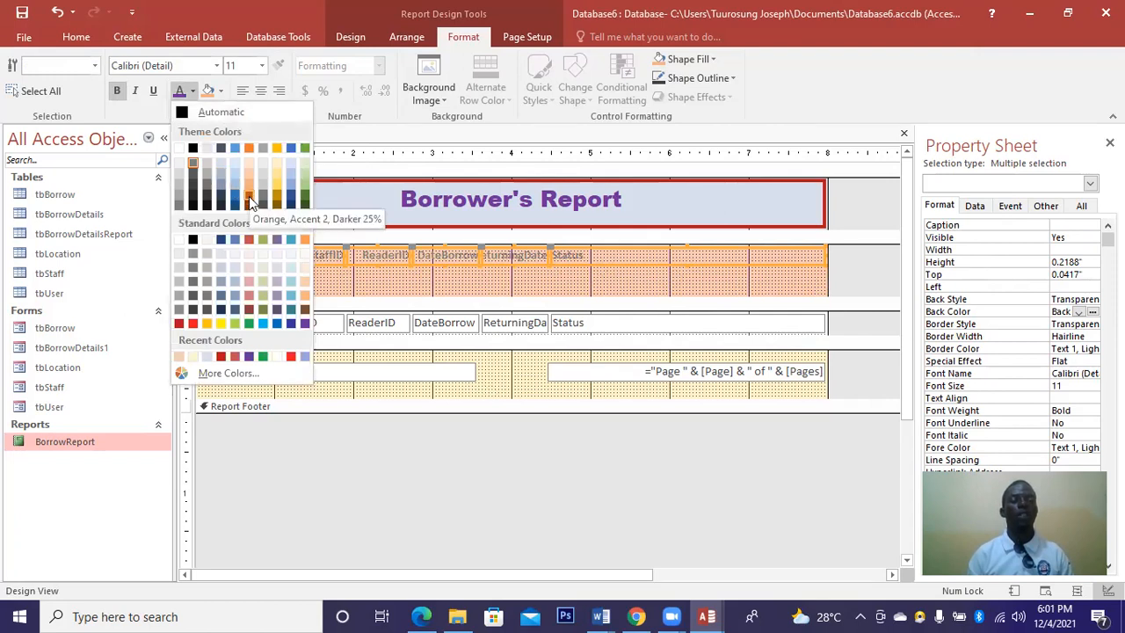
{"action": "left_click", "coordinate": [261, 325]}
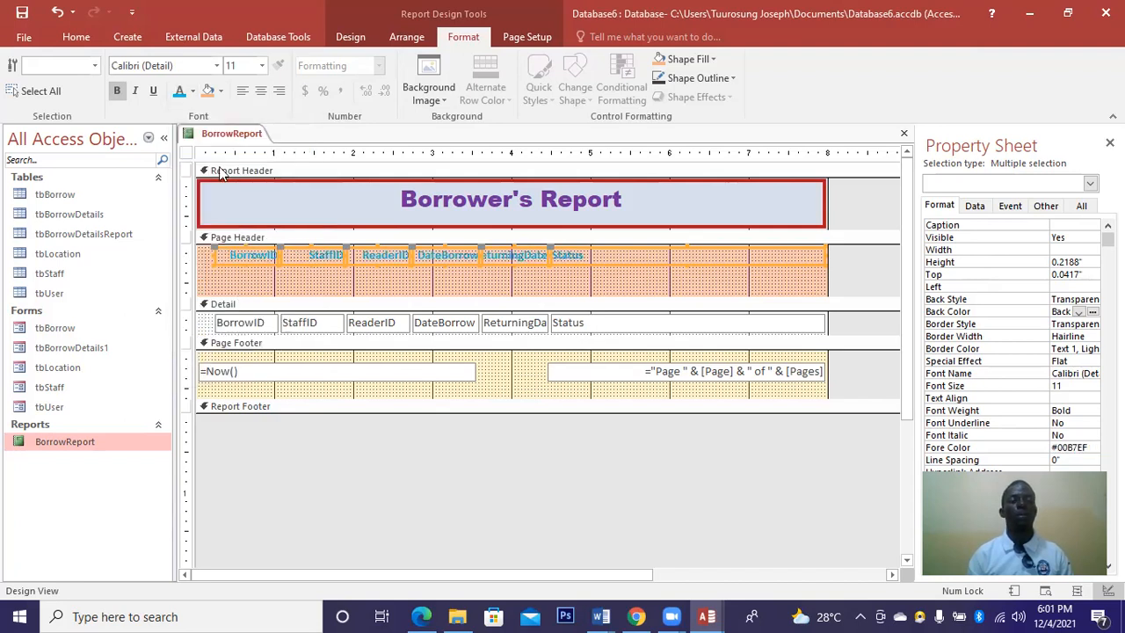
{"action": "left_click", "coordinate": [193, 92]}
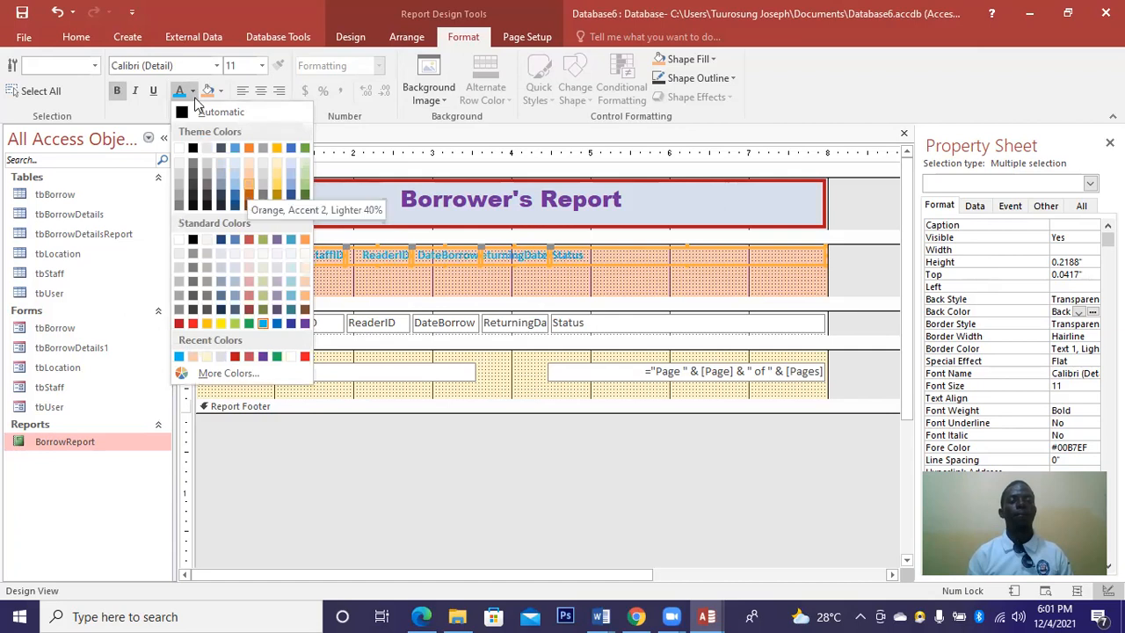
{"action": "left_click", "coordinate": [248, 184]}
{"action": "left_click", "coordinate": [193, 92]}
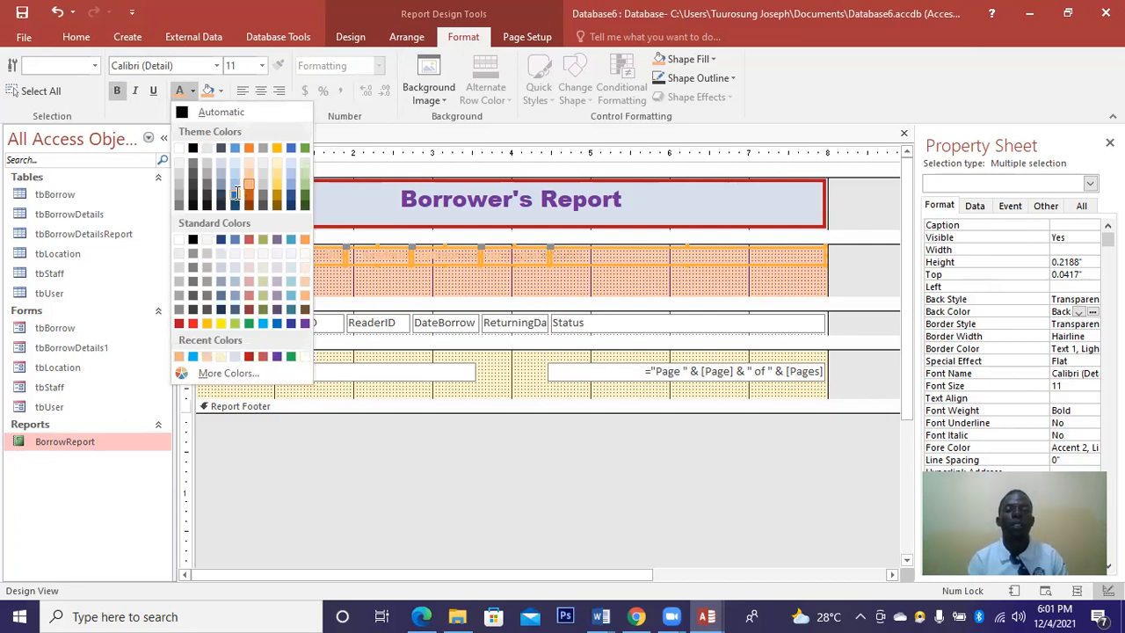
{"action": "left_click", "coordinate": [236, 191]}
{"action": "left_click", "coordinate": [237, 195]}
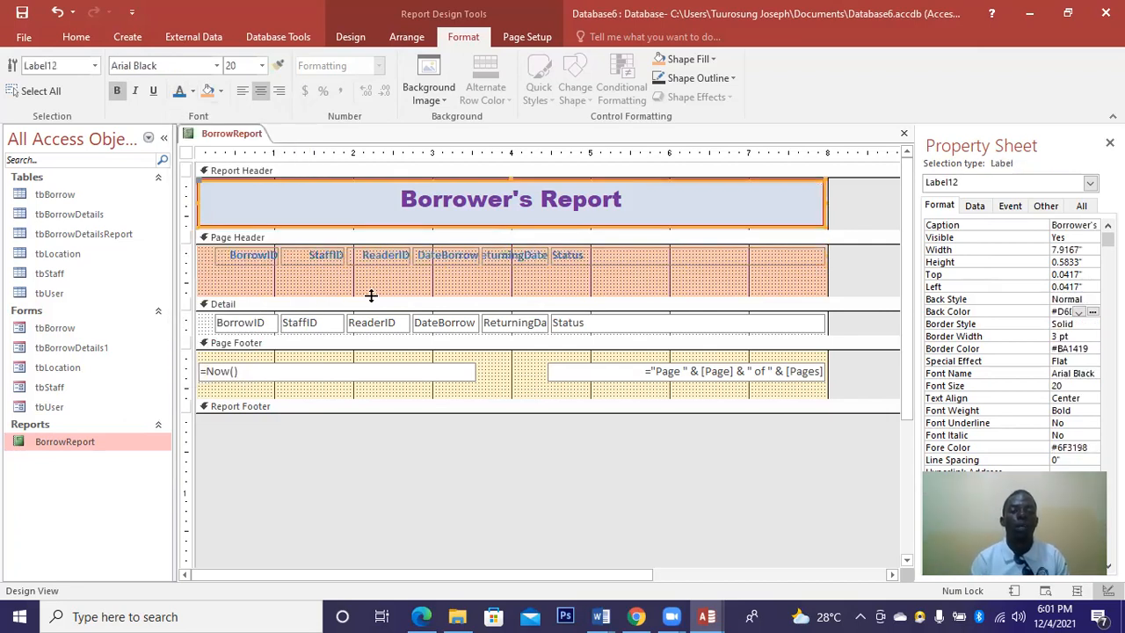
Make the Detail section taller and bold all its field controls.
{"action": "left_click", "coordinate": [492, 327]}
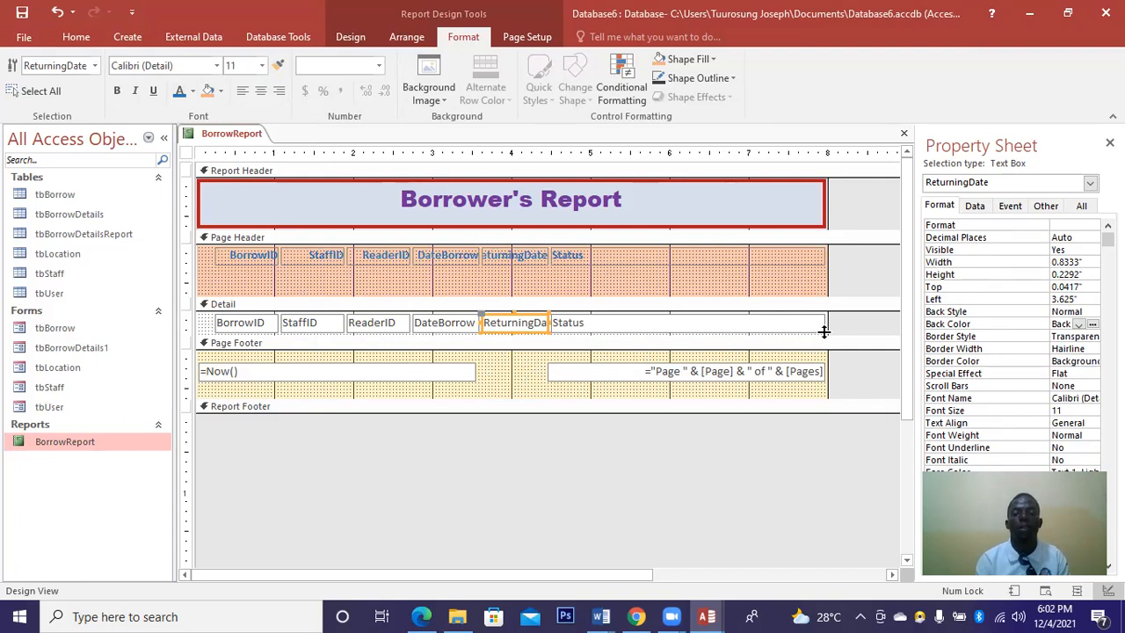
{"action": "left_click_drag", "start_coordinate": [824, 347], "coordinate": [193, 324]}
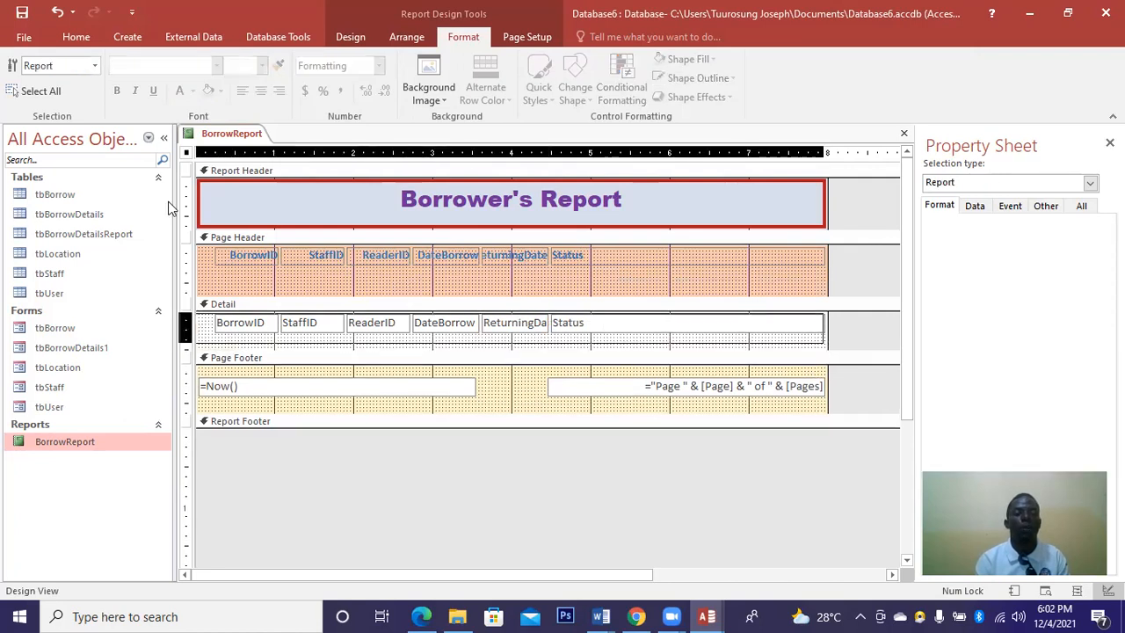
{"action": "left_click", "coordinate": [118, 93]}
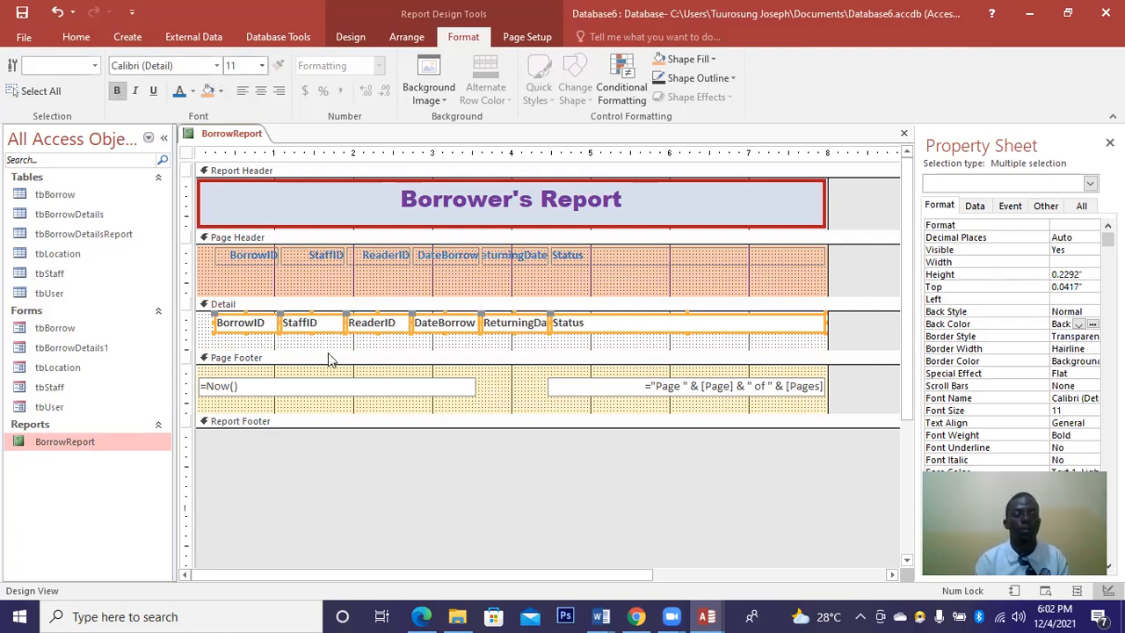
Bold both page footer text boxes showing the date and page numbers.
{"action": "left_click", "coordinate": [351, 406]}
{"action": "left_click_drag", "start_coordinate": [802, 409], "coordinate": [683, 371]}
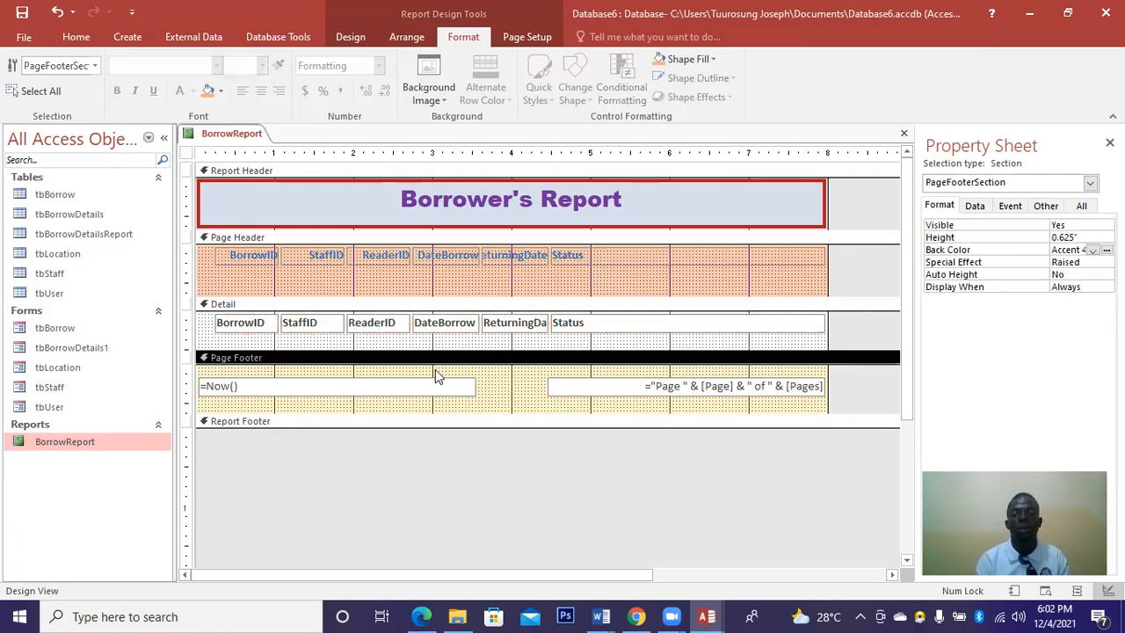
{"action": "left_click_drag", "start_coordinate": [223, 376], "coordinate": [188, 369]}
{"action": "left_click", "coordinate": [117, 91]}
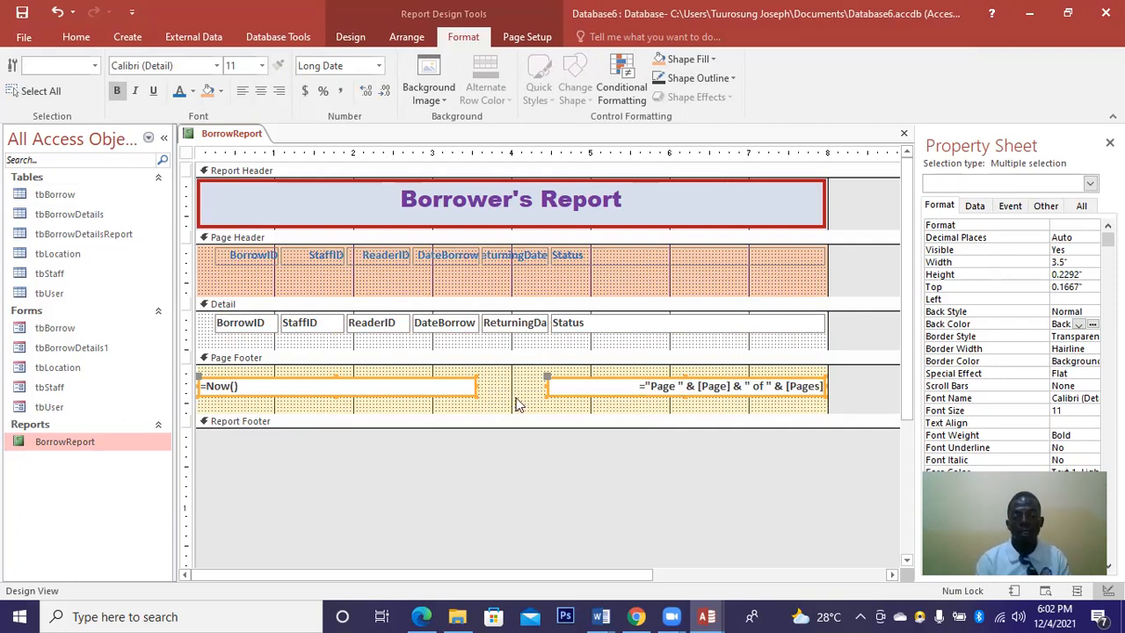
{"action": "left_click", "coordinate": [516, 398]}
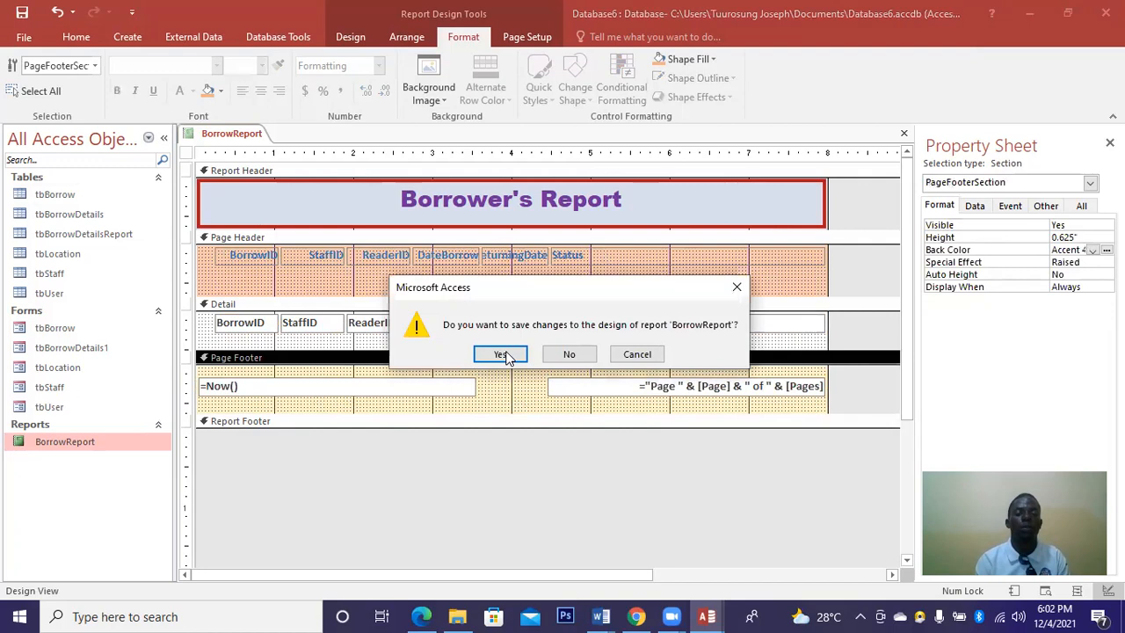
Save the BorrowReport design changes and start the Report Wizard.
{"action": "left_click", "coordinate": [500, 354]}
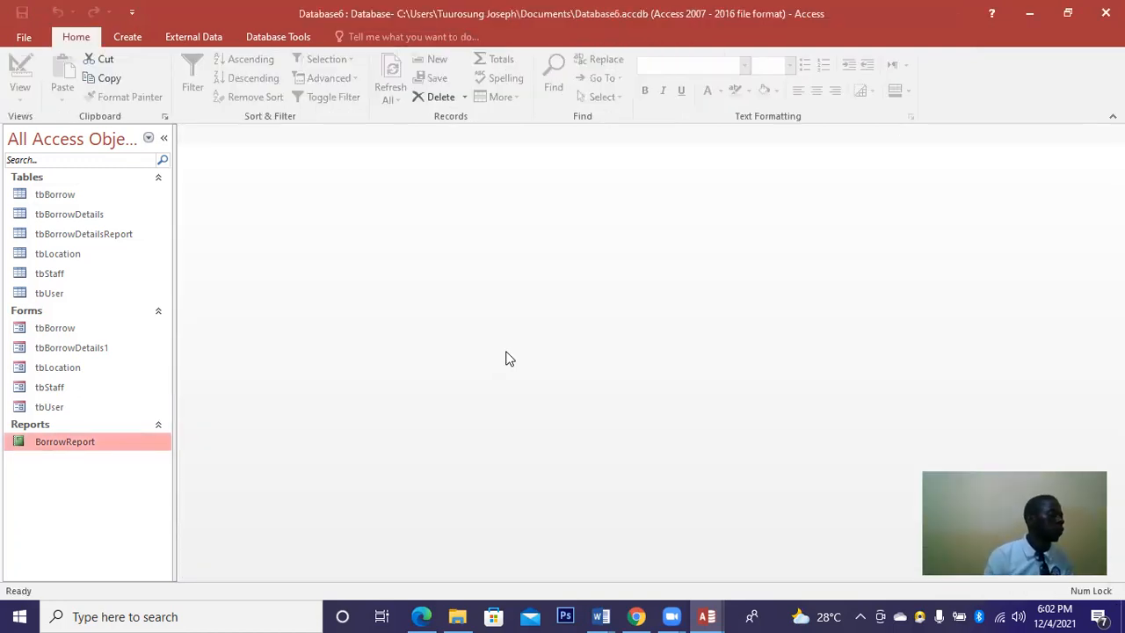
{"action": "left_click", "coordinate": [123, 37]}
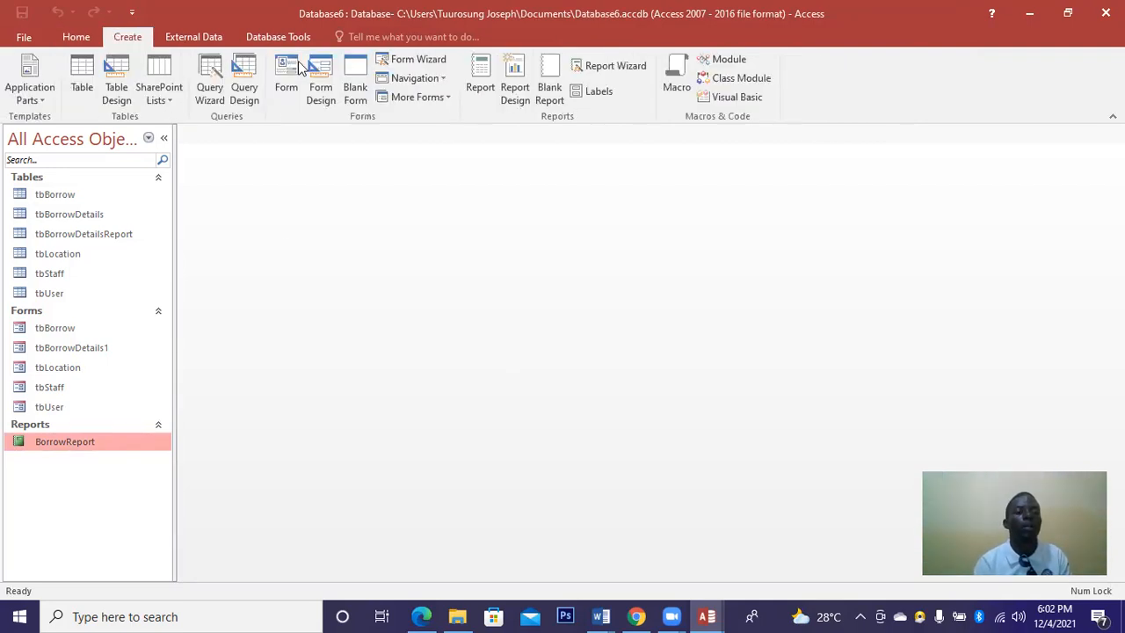
{"action": "left_click", "coordinate": [606, 67]}
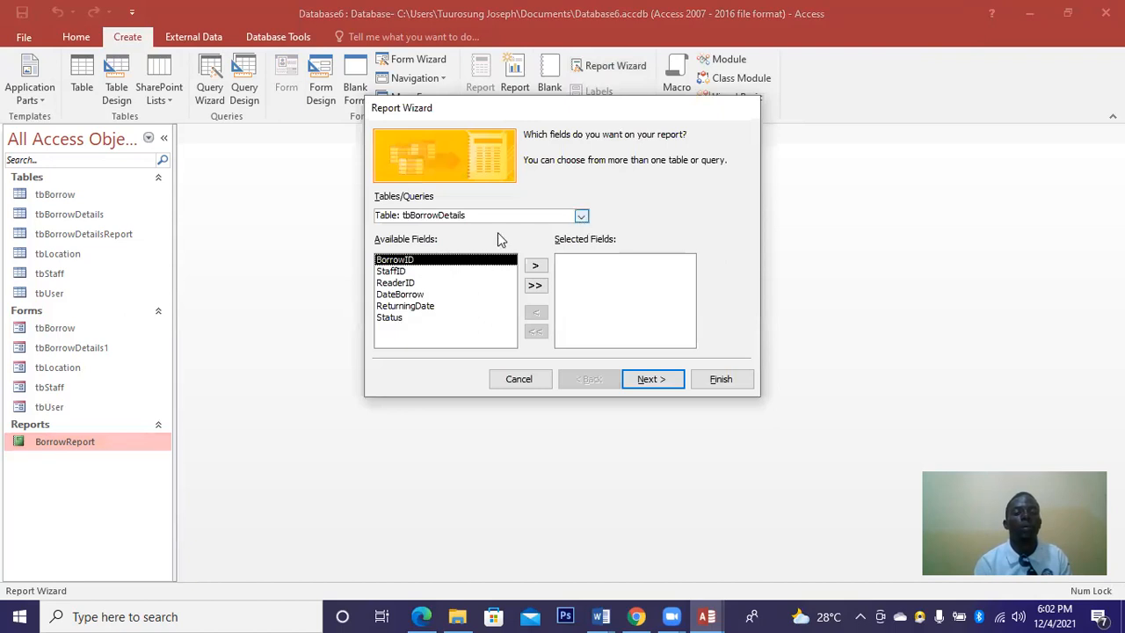
Base the report on the tbBorrow table, add all eight fields, and finish.
{"action": "left_click", "coordinate": [488, 216]}
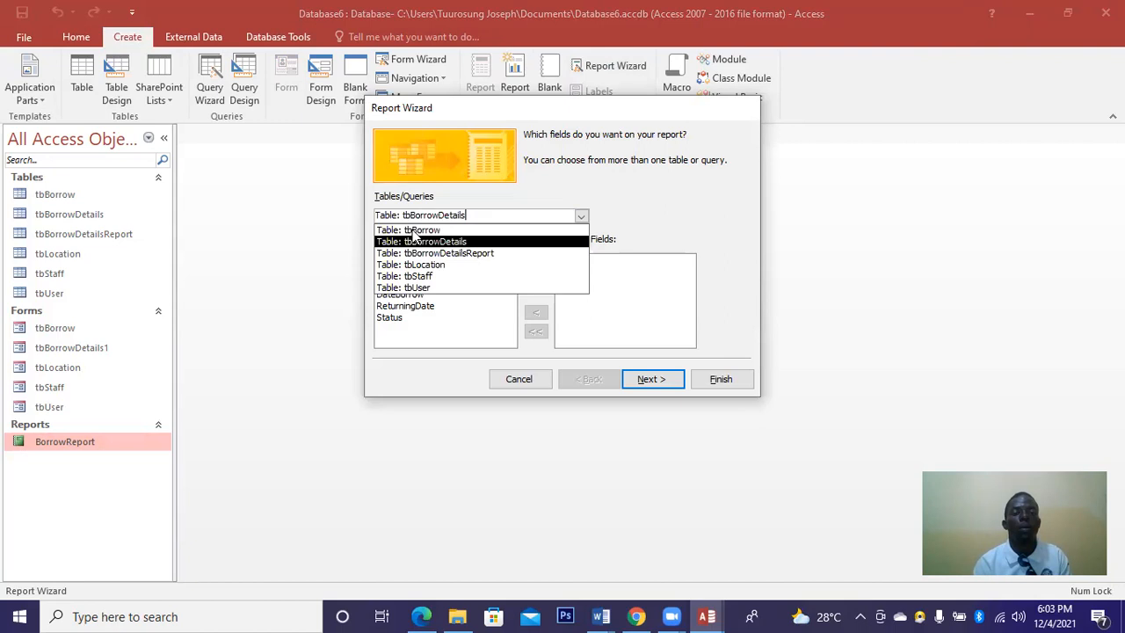
{"action": "left_click", "coordinate": [481, 230]}
{"action": "left_click", "coordinate": [536, 287]}
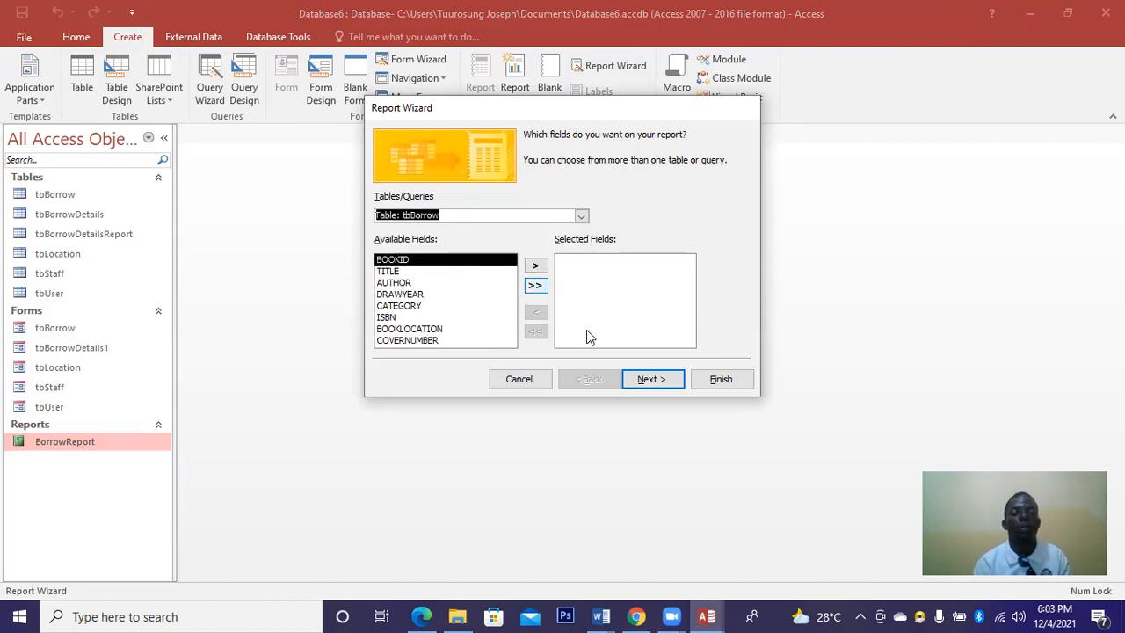
{"action": "left_click", "coordinate": [648, 382]}
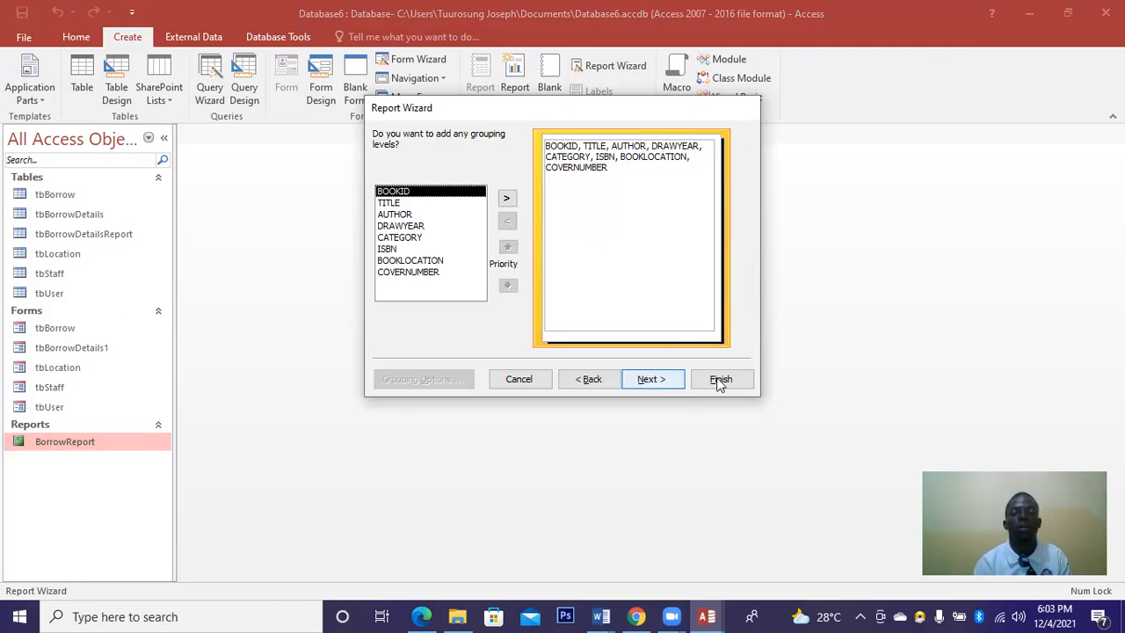
{"action": "left_click", "coordinate": [719, 382]}
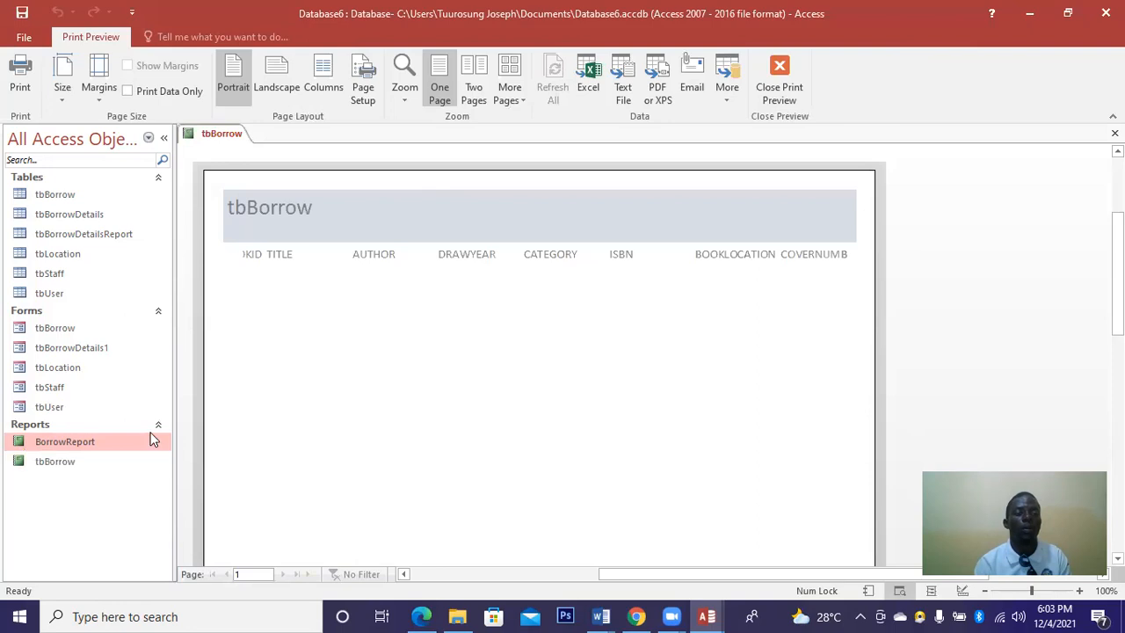
Open the tbBorrow report in Design View and make it slightly wider.
{"action": "right_click", "coordinate": [104, 448]}
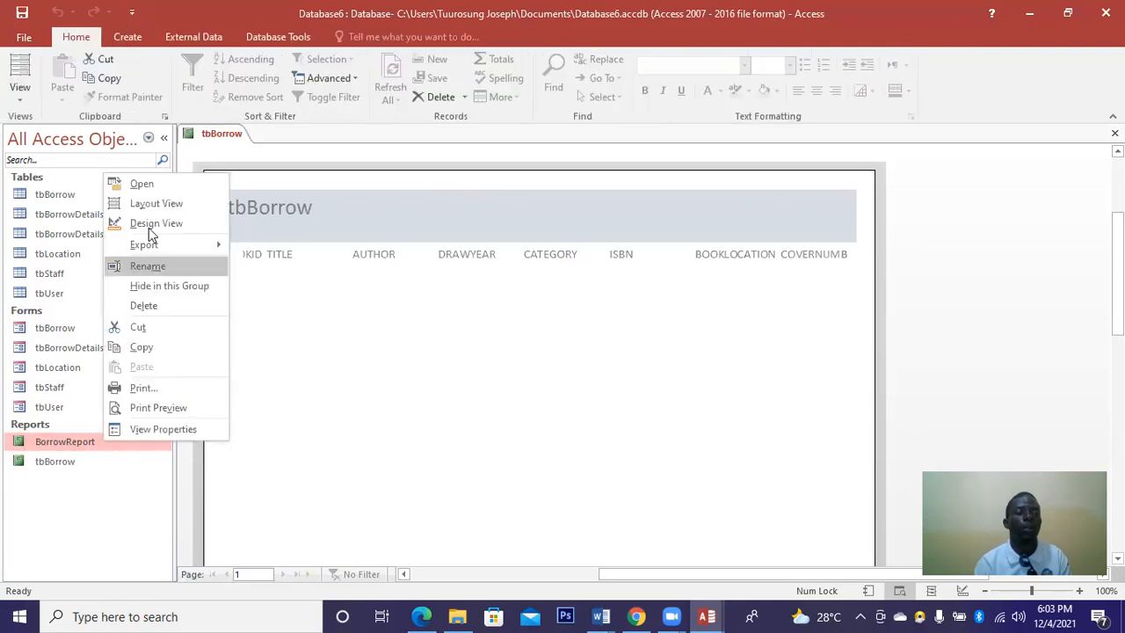
{"action": "right_click", "coordinate": [50, 468]}
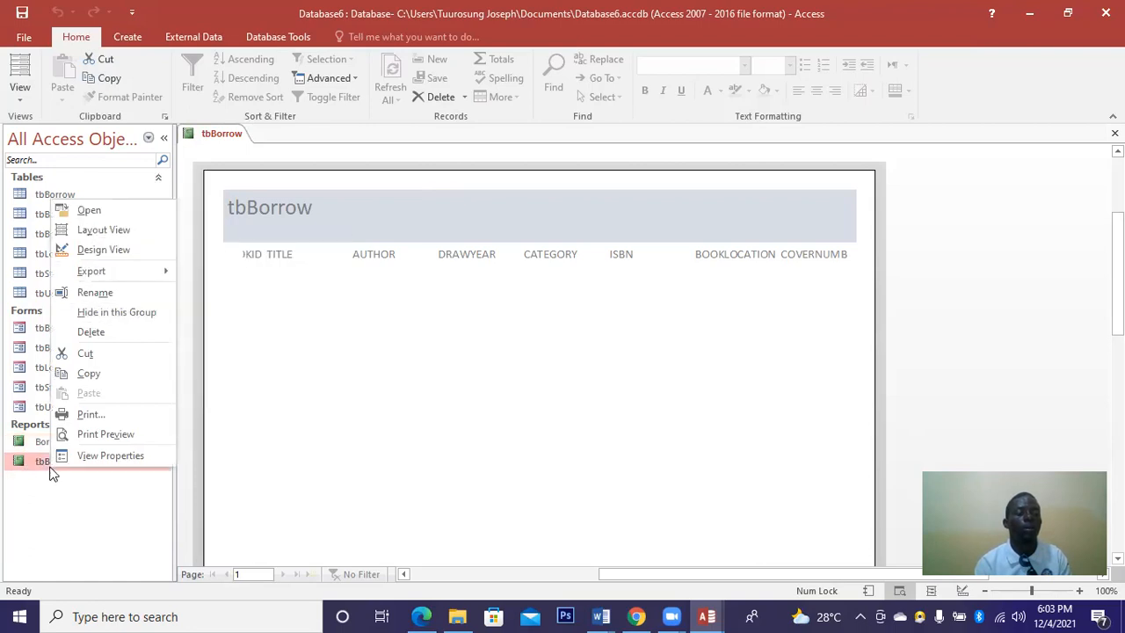
{"action": "left_click", "coordinate": [109, 252]}
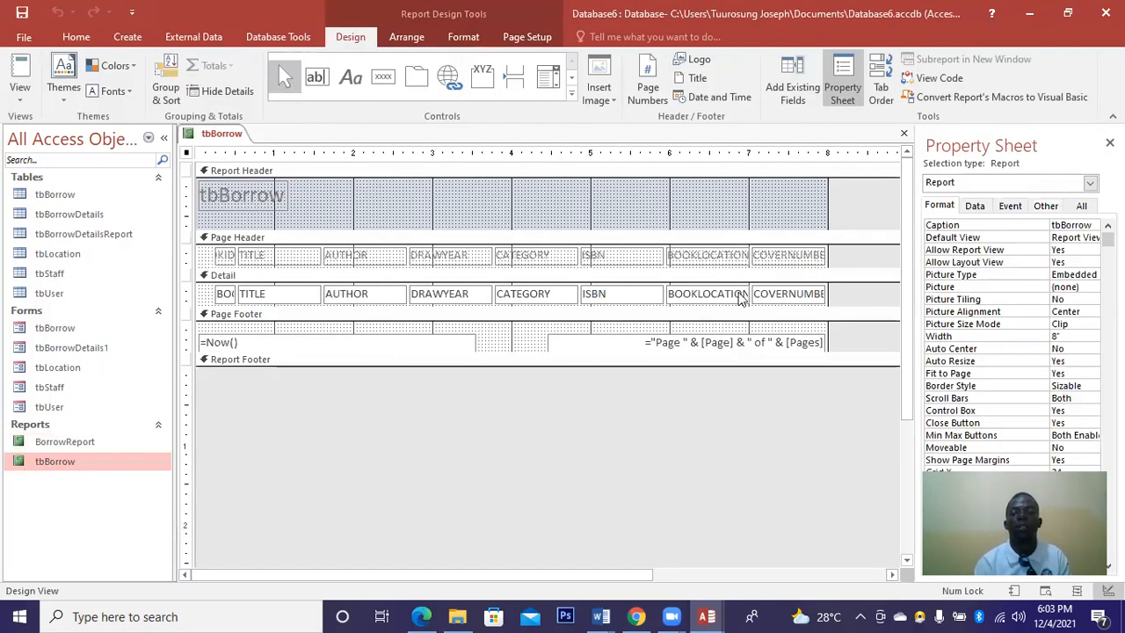
{"action": "left_click_drag", "start_coordinate": [828, 288], "coordinate": [843, 288]}
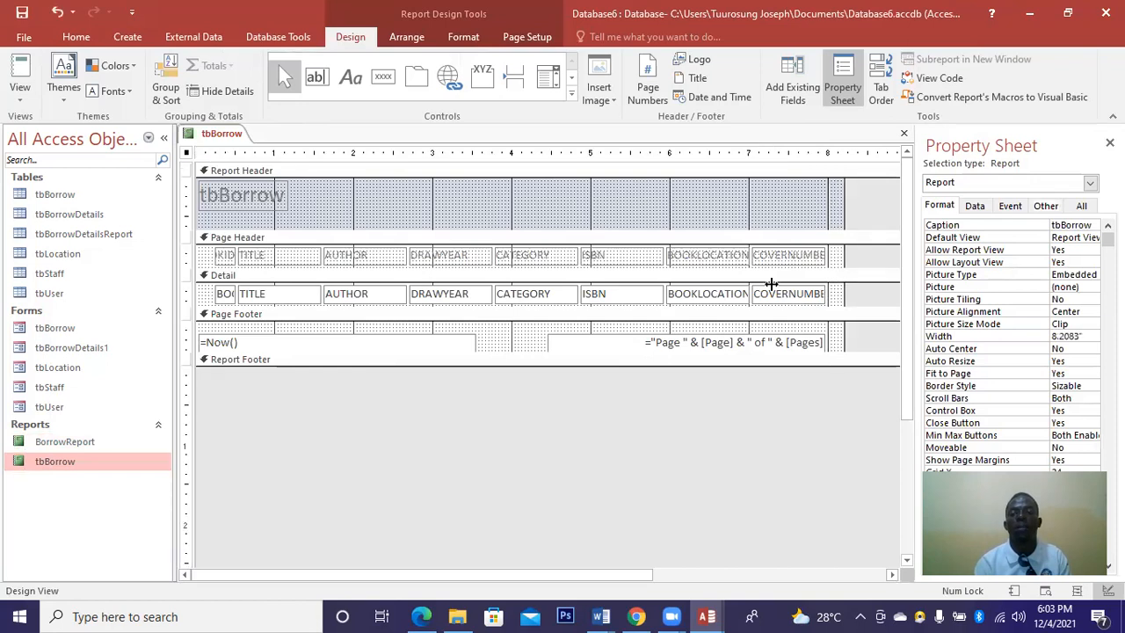
Replace the header title text with 'BOOK DETAIL REPORT' in capitals.
{"action": "left_click", "coordinate": [279, 199]}
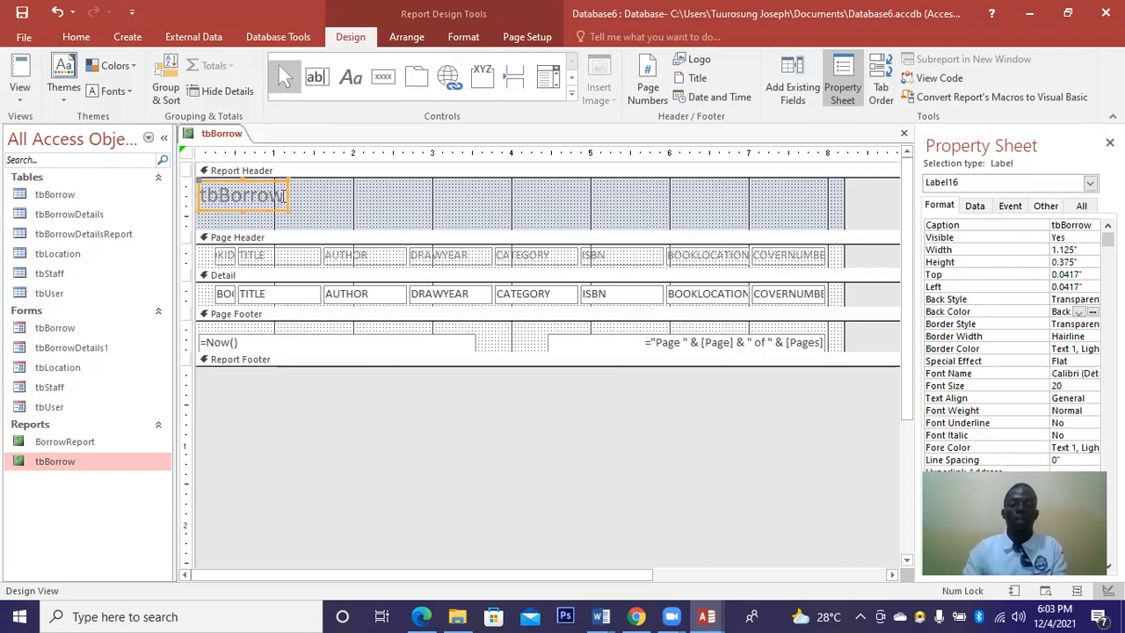
{"action": "left_click", "coordinate": [282, 195]}
{"action": "key", "text": "BackSpace"}
{"action": "key", "text": "BackSpace"}
{"action": "key", "text": "BackSpace"}
{"action": "key", "text": "BackSpace"}
{"action": "key", "text": "BackSpace"}
{"action": "key", "text": "BackSpace"}
{"action": "key", "text": "BackSpace"}
{"action": "key", "text": "BackSpace"}
{"action": "key", "text": "Caps_Lock"}
{"action": "type", "text": "BOOK DETAIL REPORT"}
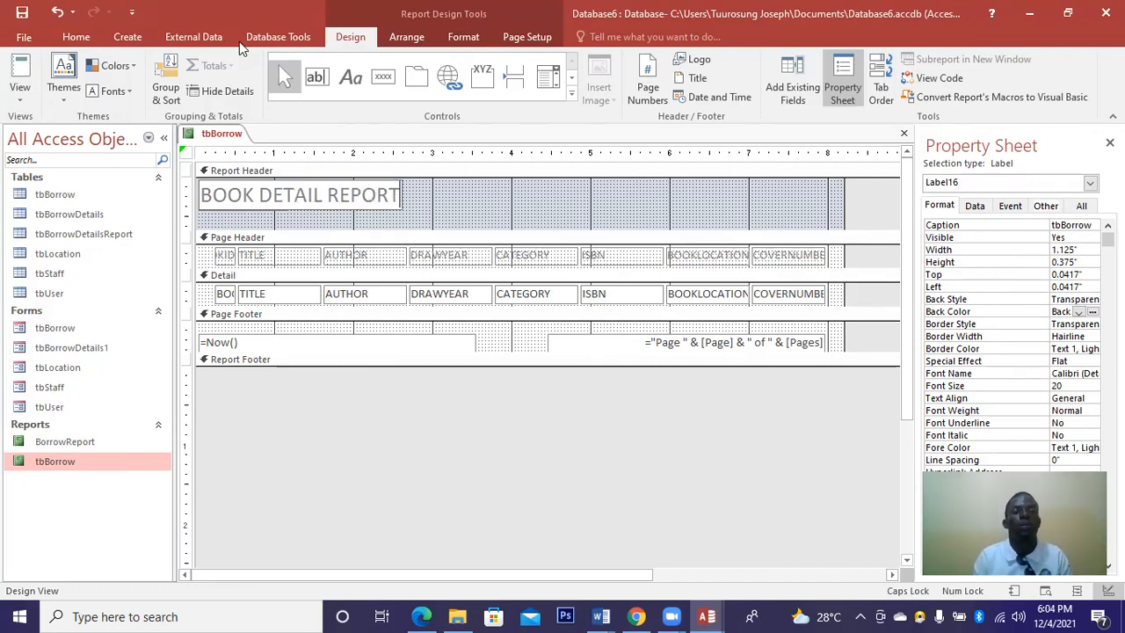
Centre the BOOK DETAIL REPORT title, colour it purple, and stretch it across the header.
{"action": "left_click", "coordinate": [465, 37]}
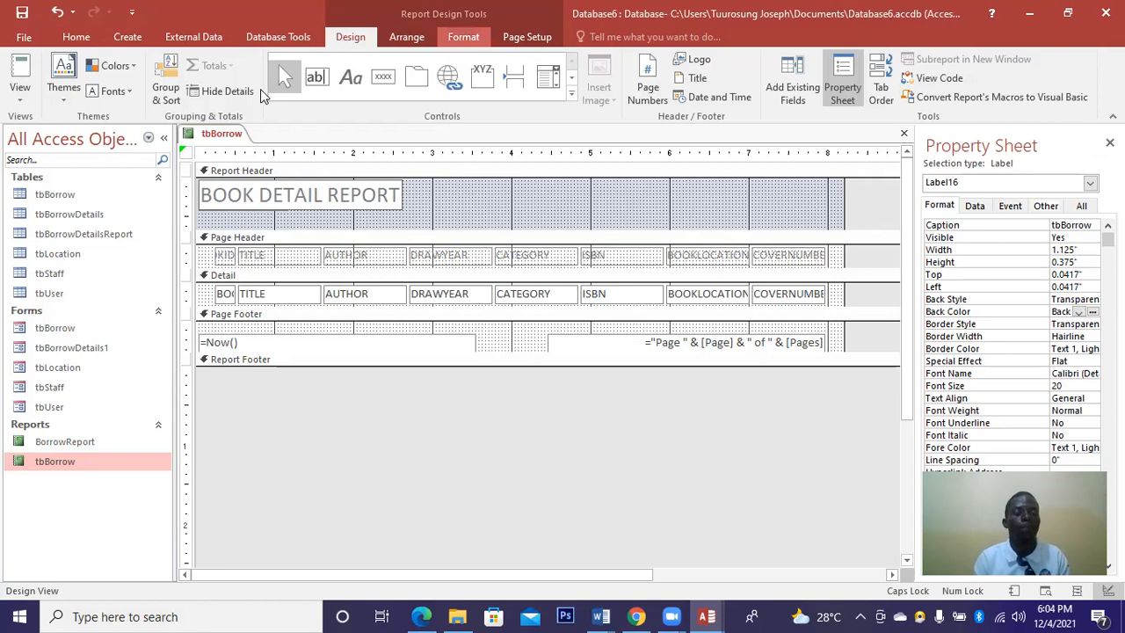
{"action": "left_click", "coordinate": [260, 96]}
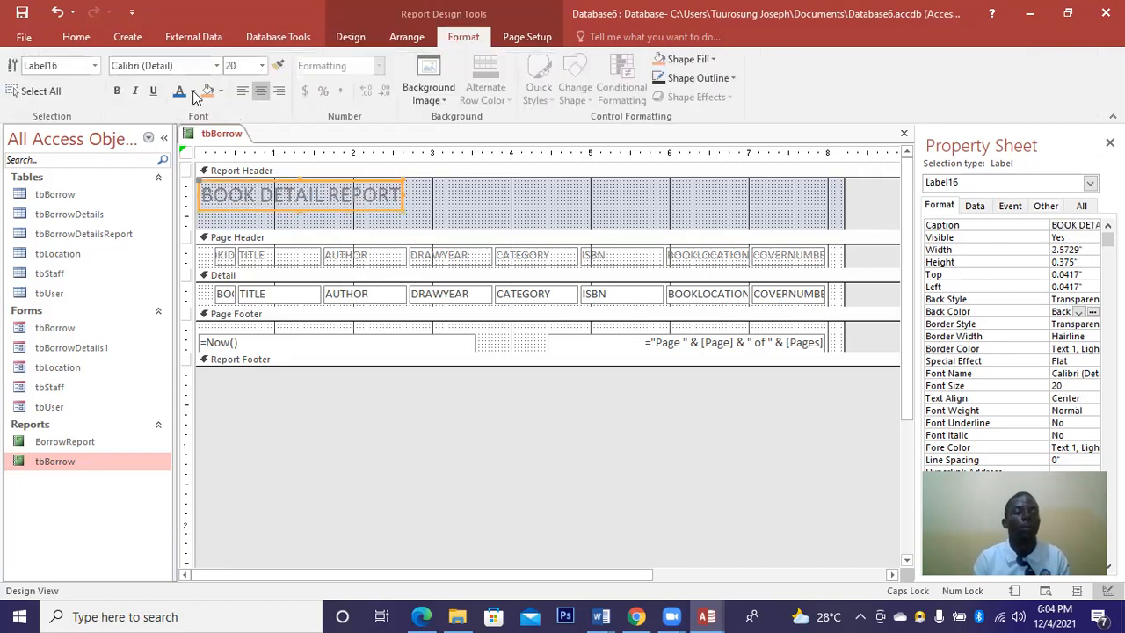
{"action": "left_click", "coordinate": [193, 92]}
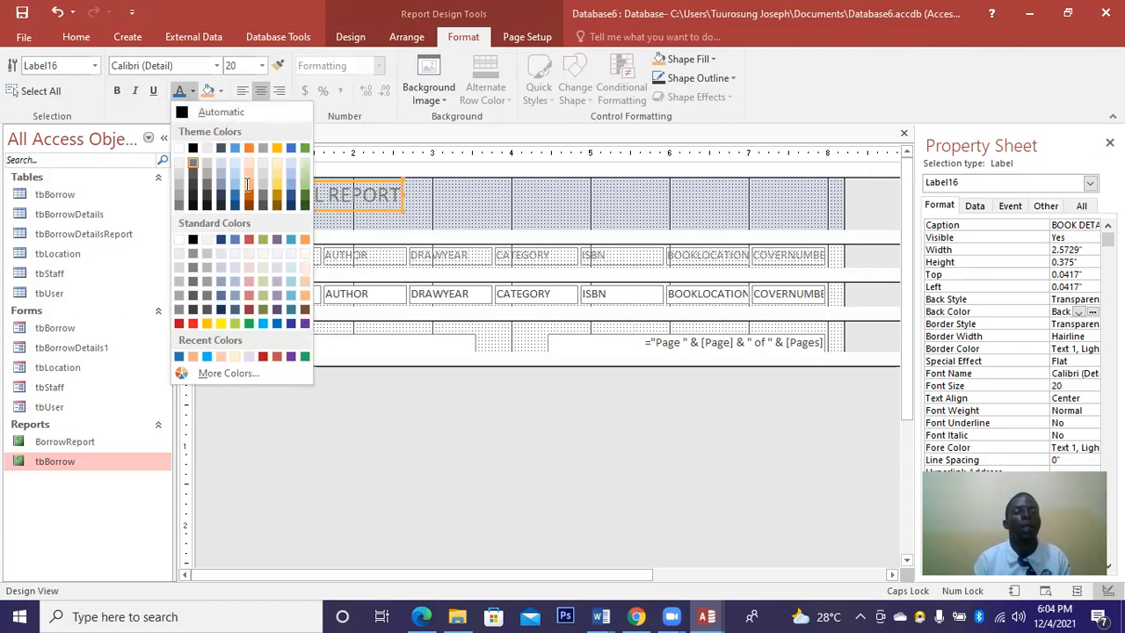
{"action": "left_click", "coordinate": [304, 324]}
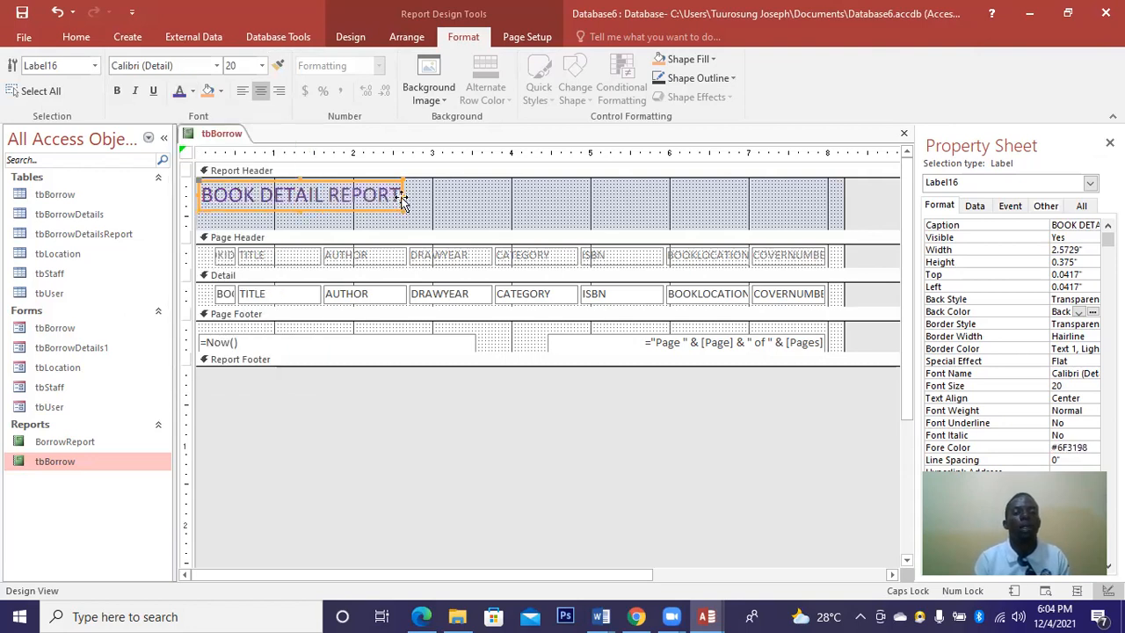
{"action": "left_click_drag", "start_coordinate": [713, 171], "coordinate": [800, 197]}
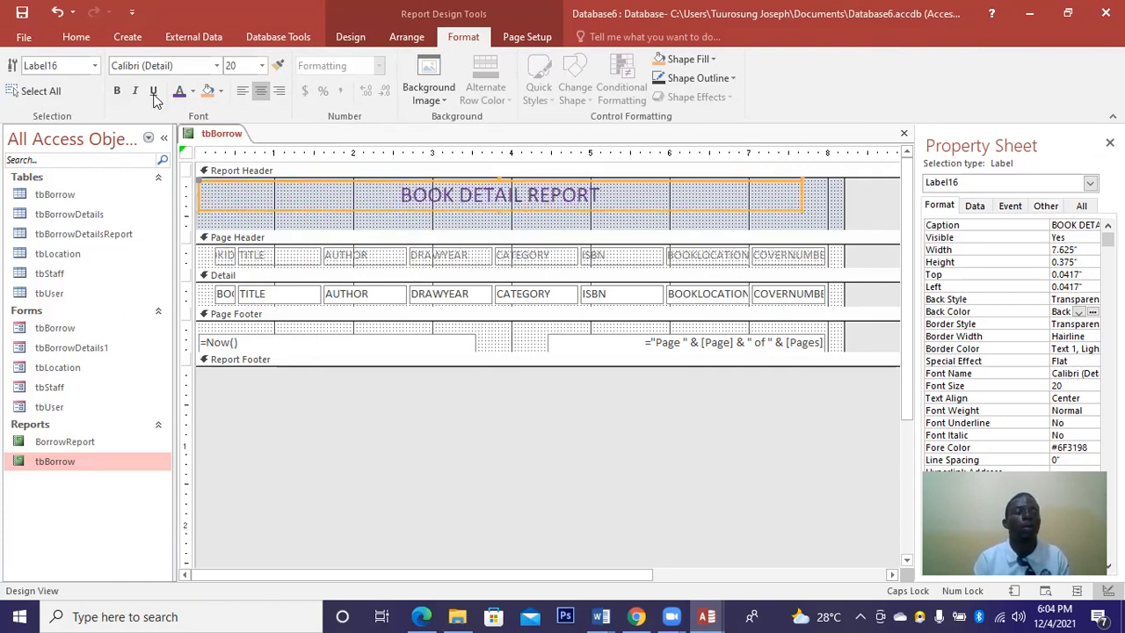
Make the title bold Arial Black and give the page footer more height.
{"action": "left_click", "coordinate": [117, 92]}
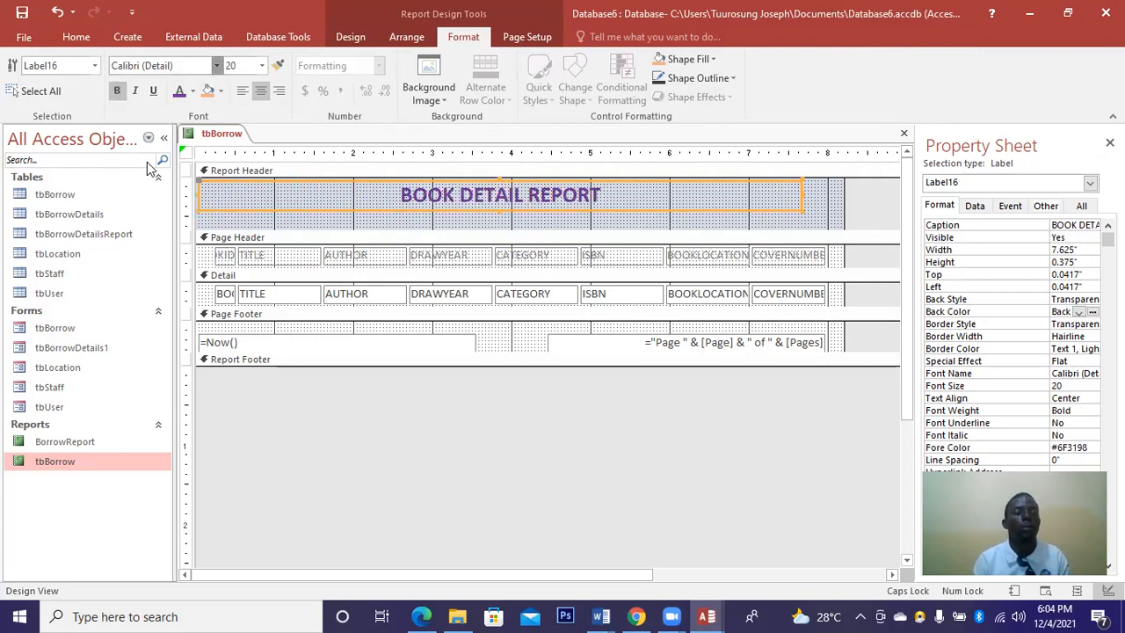
{"action": "left_click", "coordinate": [216, 65]}
{"action": "left_click", "coordinate": [163, 186]}
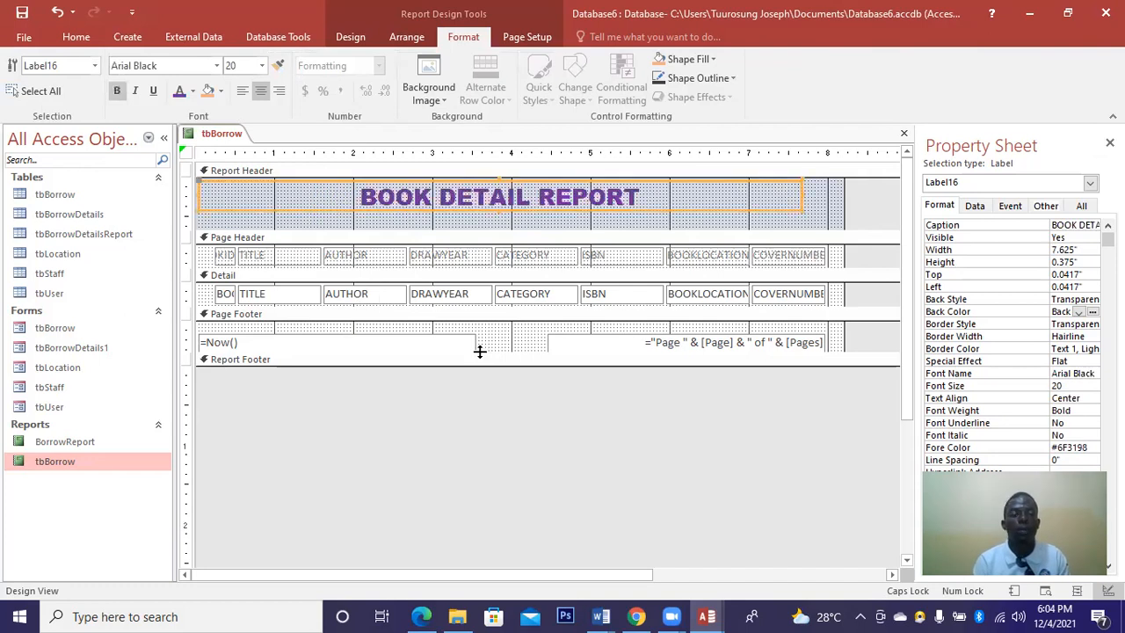
{"action": "left_click_drag", "start_coordinate": [482, 389], "coordinate": [483, 398]}
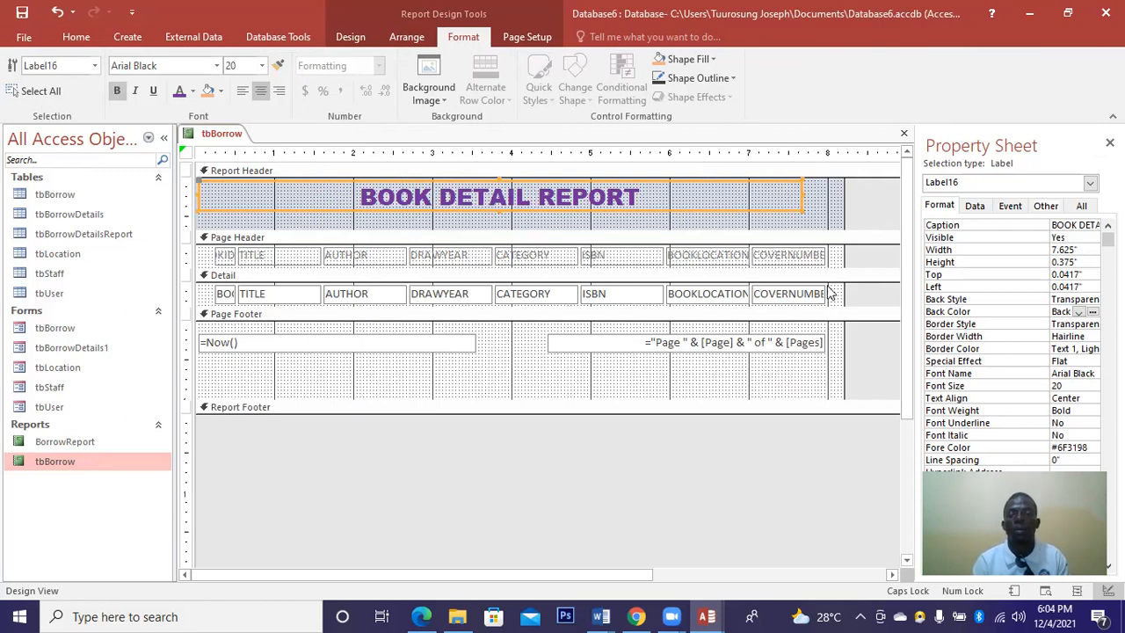
Widen the report, then widen the COVERNUMBER text box and heading to 1.0833".
{"action": "left_click_drag", "start_coordinate": [843, 283], "coordinate": [885, 287]}
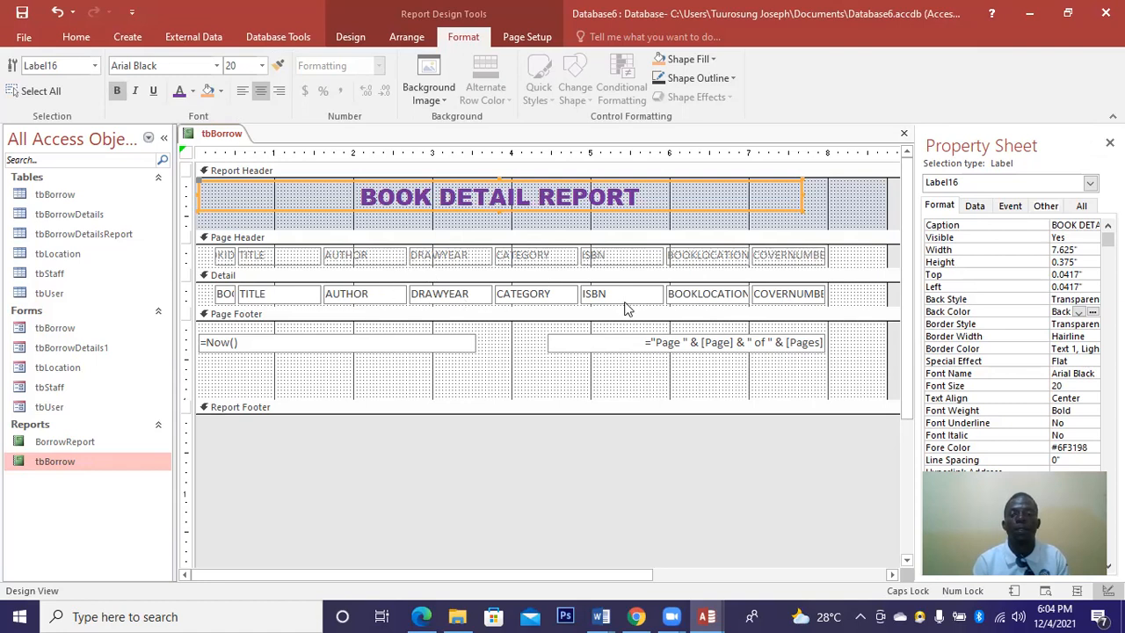
{"action": "left_click", "coordinate": [823, 294]}
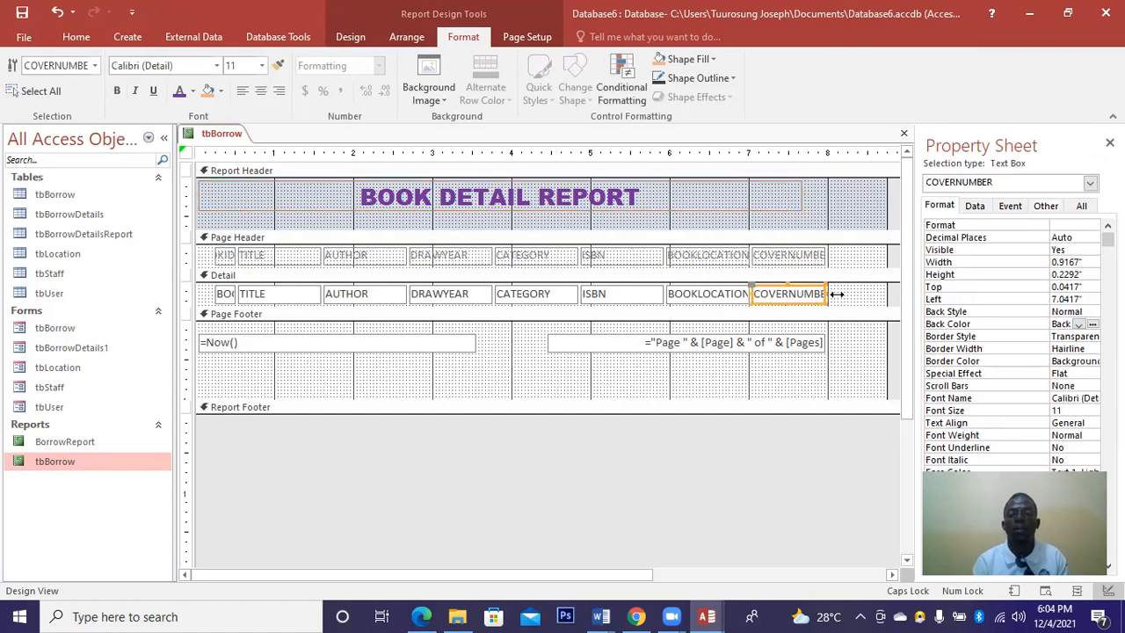
{"action": "left_click_drag", "start_coordinate": [831, 291], "coordinate": [839, 292]}
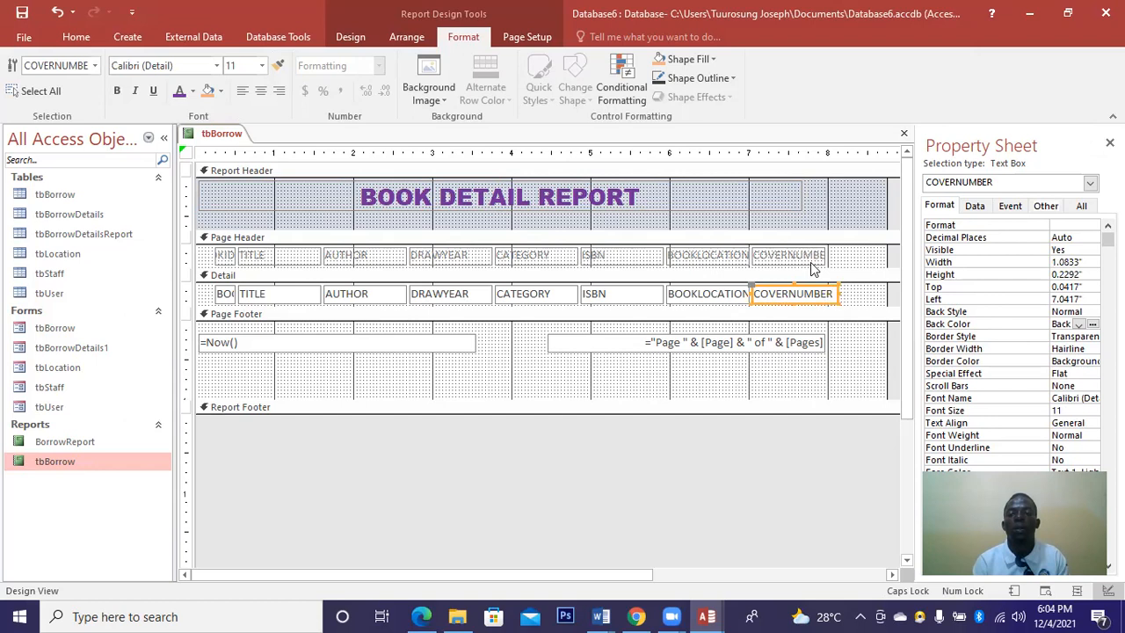
{"action": "left_click", "coordinate": [812, 257]}
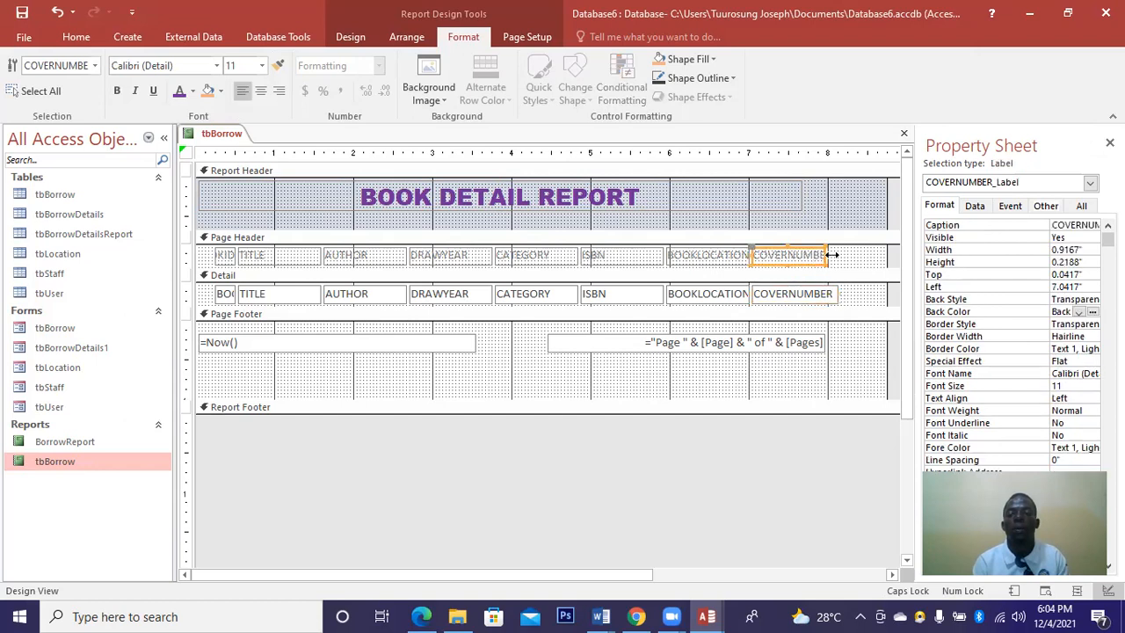
{"action": "left_click_drag", "start_coordinate": [837, 255], "coordinate": [840, 255]}
{"action": "left_click_drag", "start_coordinate": [836, 254], "coordinate": [838, 264]}
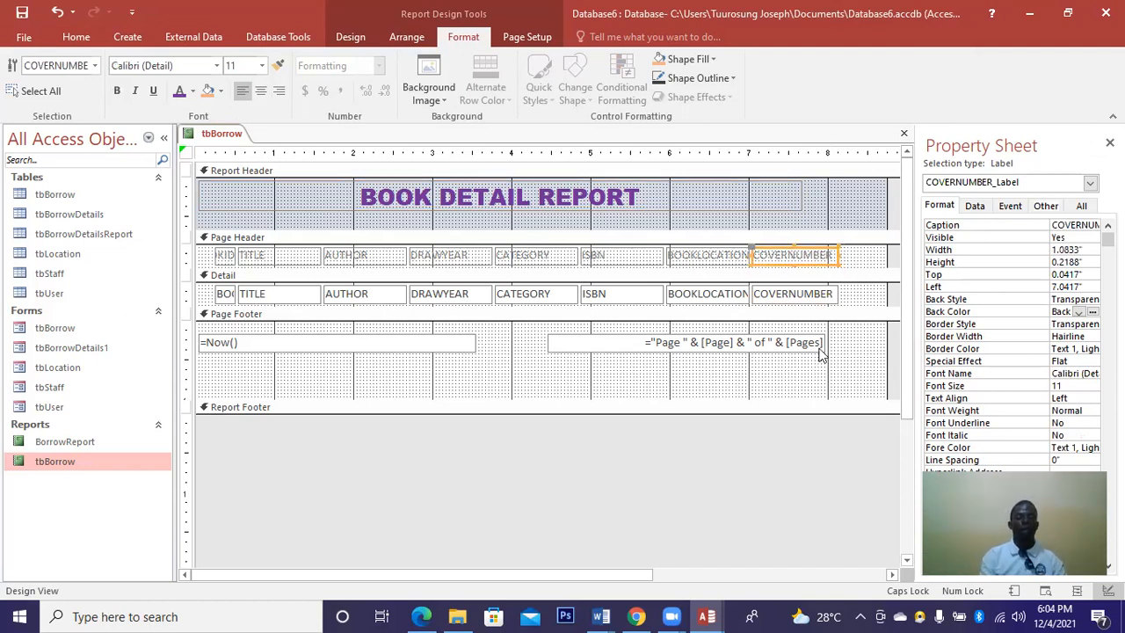
Narrow the TITLE detail box from the left and widen the BOOKID box beside it.
{"action": "left_click", "coordinate": [235, 295]}
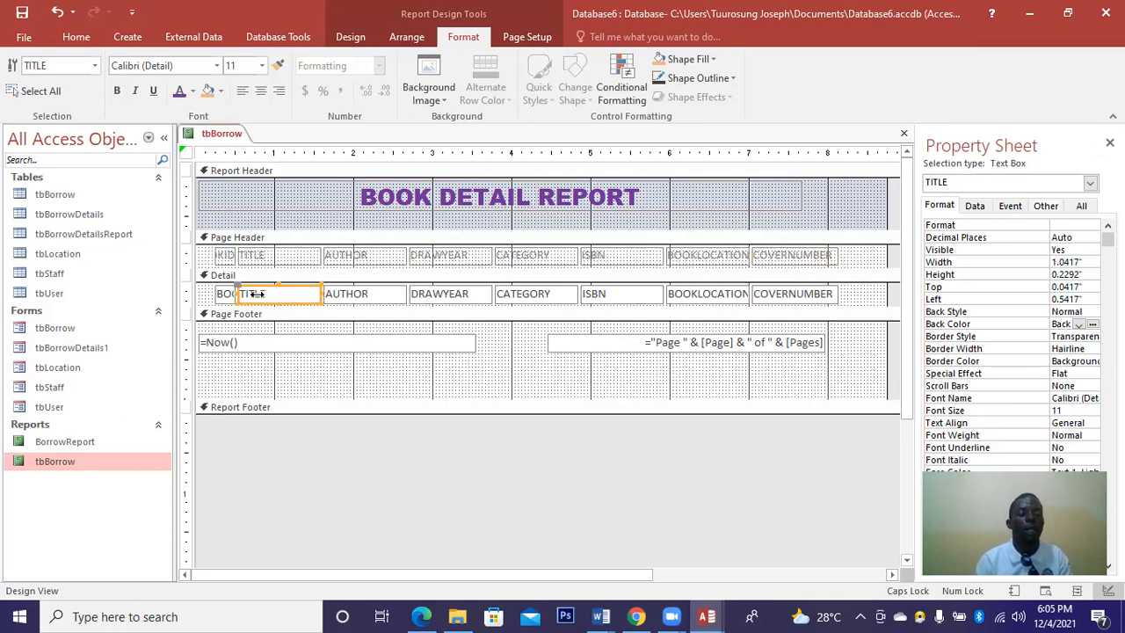
{"action": "left_click_drag", "start_coordinate": [256, 294], "coordinate": [257, 293]}
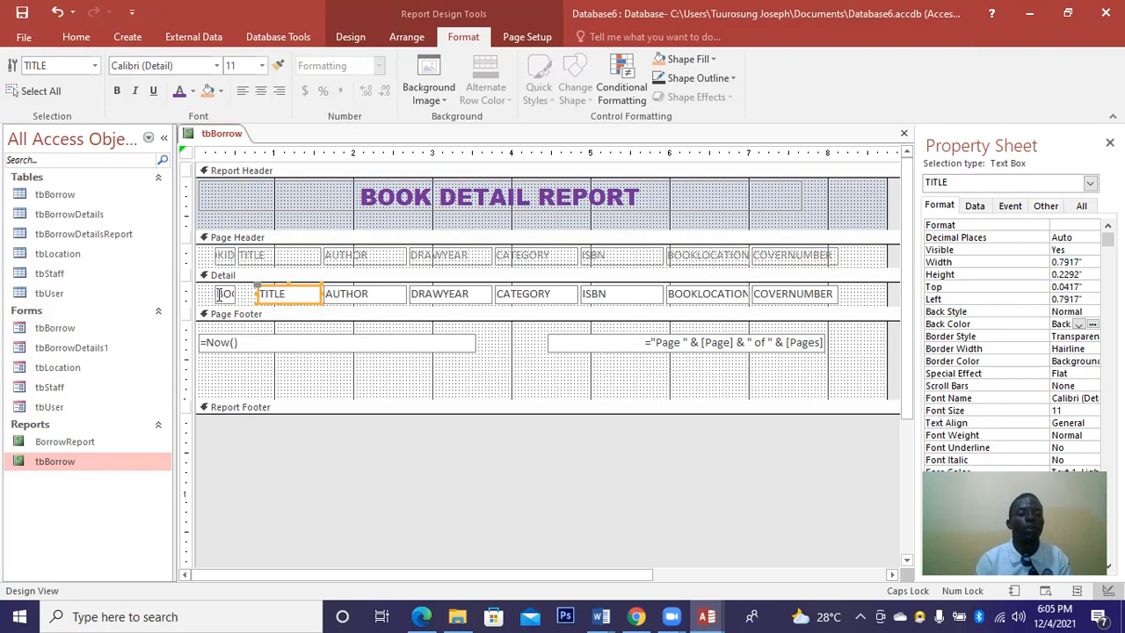
{"action": "left_click", "coordinate": [233, 294]}
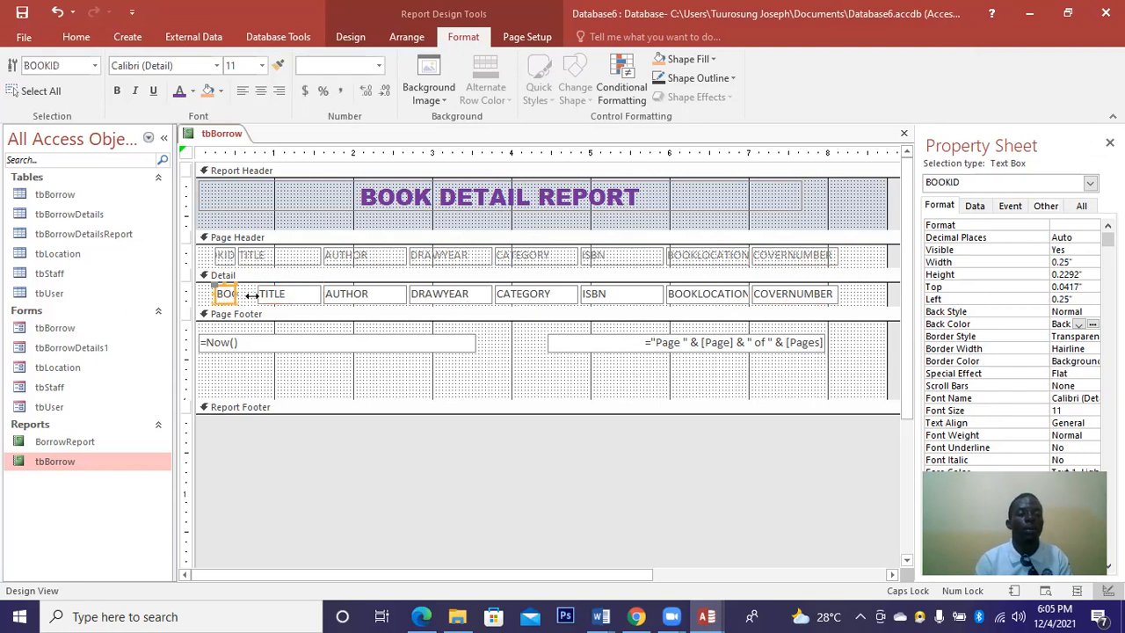
{"action": "left_click_drag", "start_coordinate": [255, 295], "coordinate": [255, 295]}
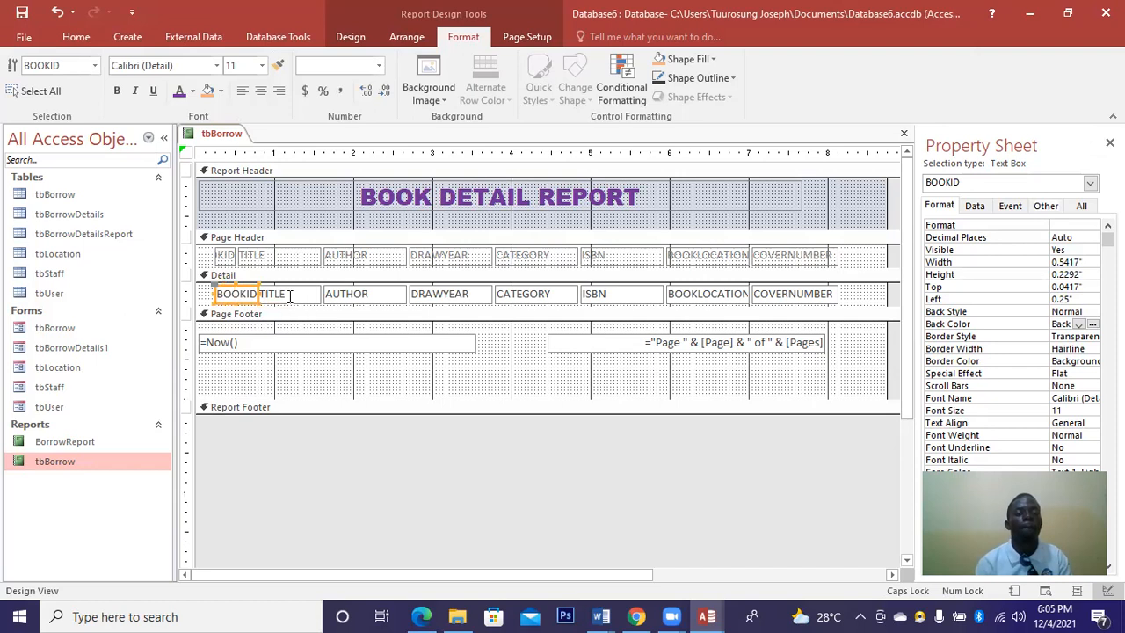
{"action": "left_click", "coordinate": [290, 296]}
{"action": "left_click", "coordinate": [260, 294]}
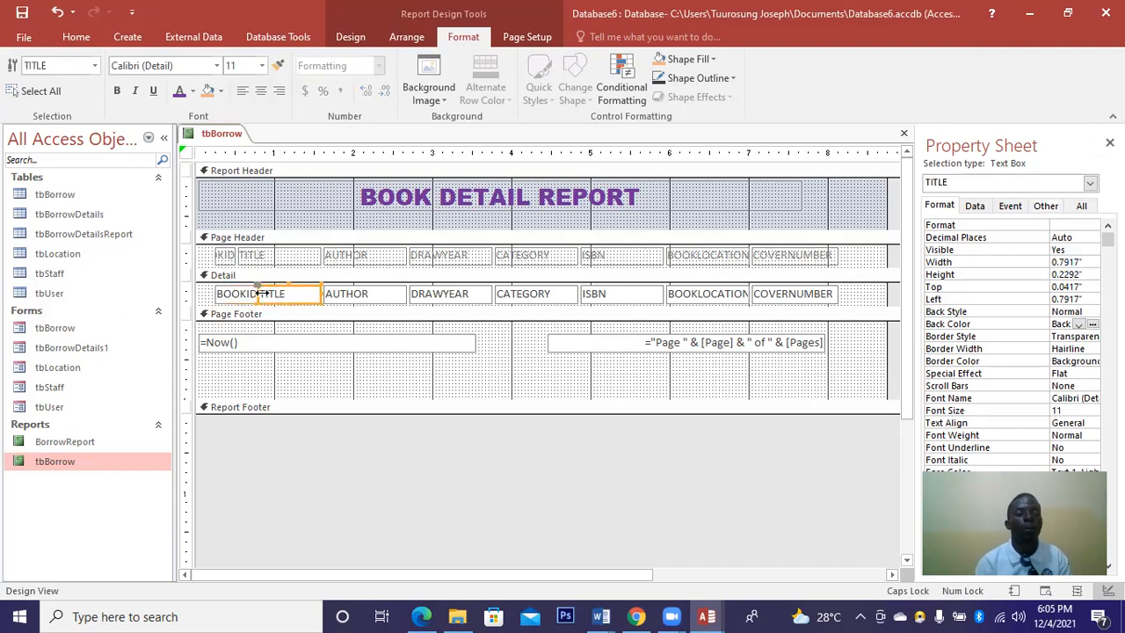
{"action": "left_click", "coordinate": [317, 331]}
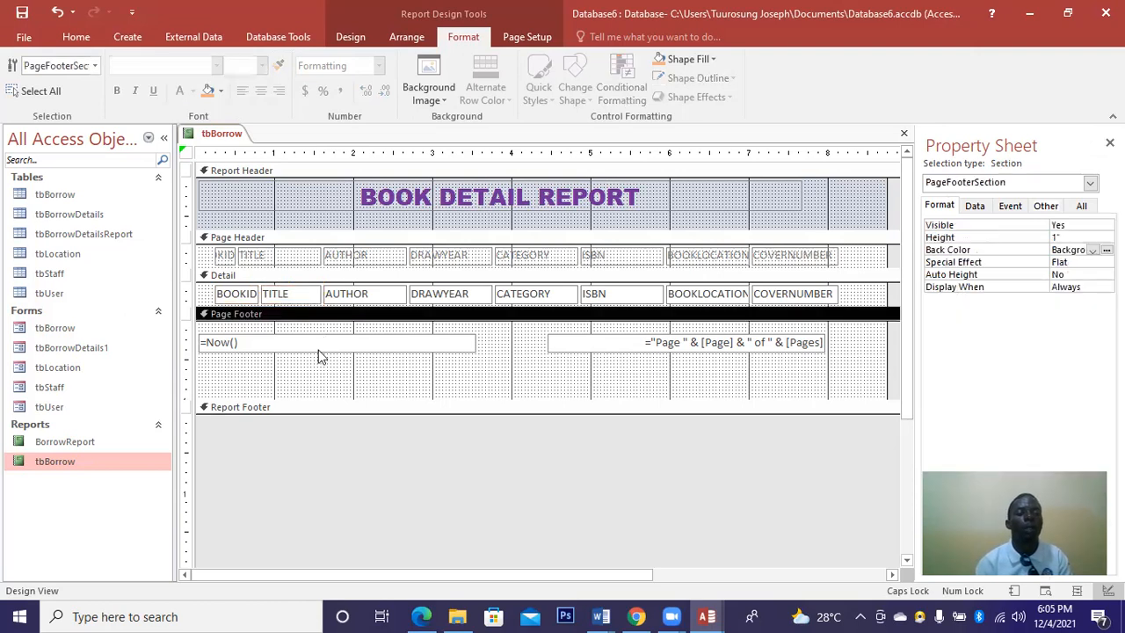
{"action": "left_click", "coordinate": [319, 350]}
Trim the TITLE heading from the left and widen the BOOKID heading to 0.5417".
{"action": "left_click", "coordinate": [246, 255]}
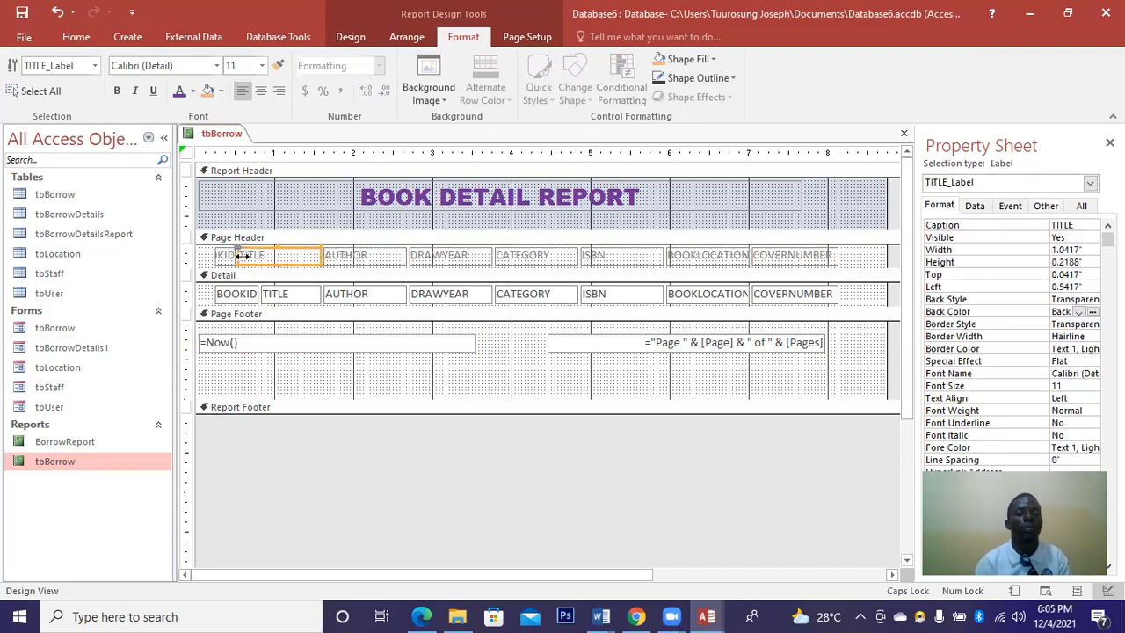
{"action": "left_click_drag", "start_coordinate": [253, 255], "coordinate": [257, 255]}
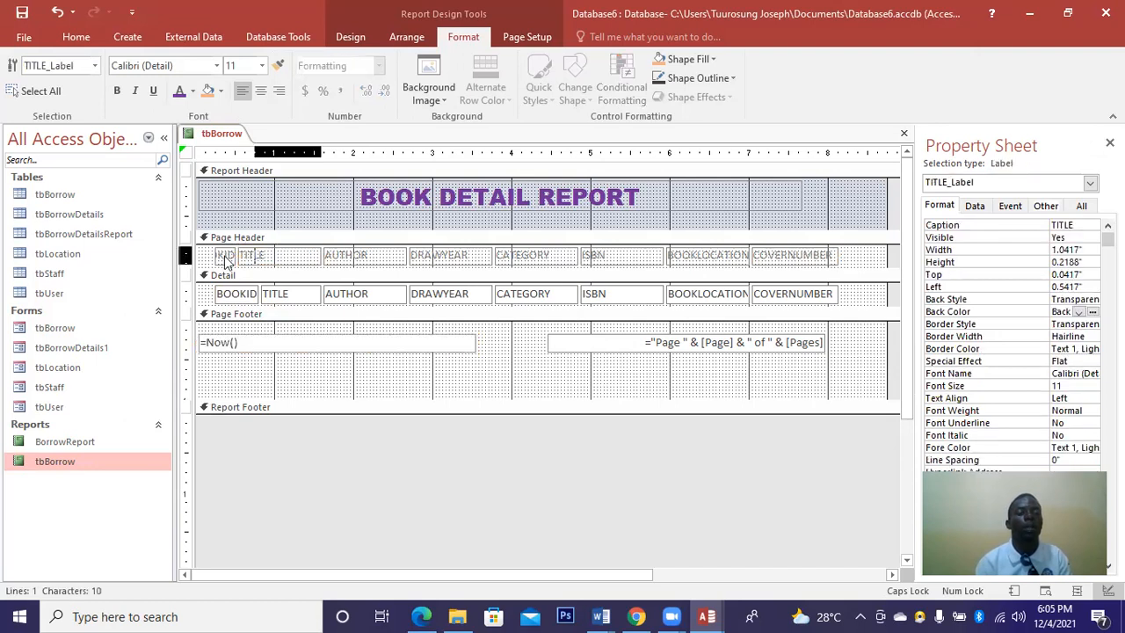
{"action": "left_click", "coordinate": [224, 254]}
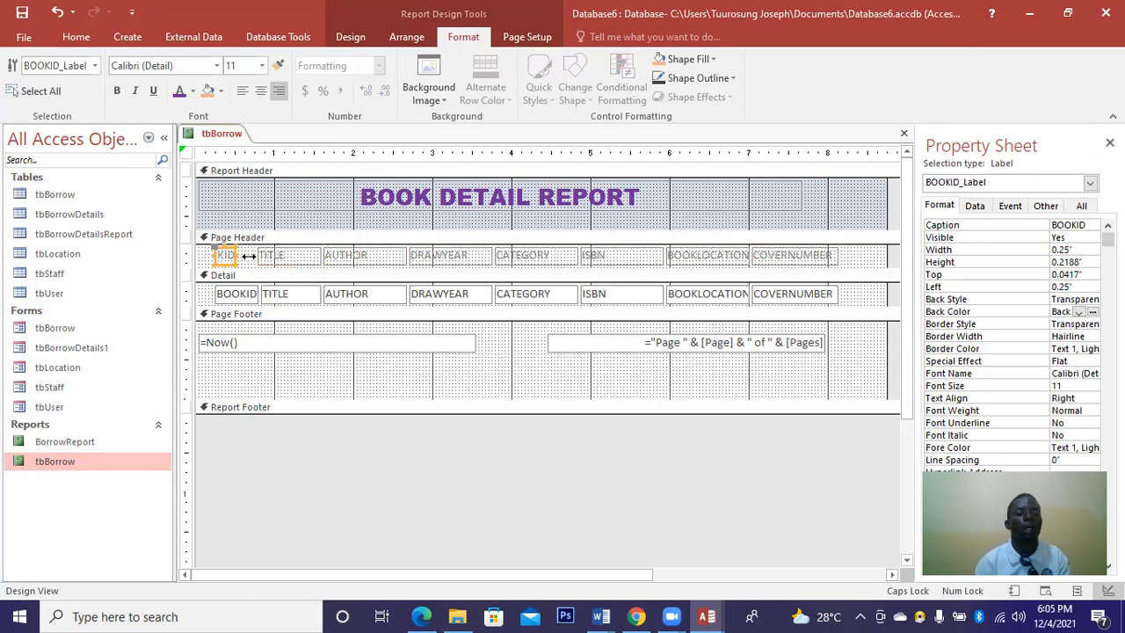
{"action": "left_click_drag", "start_coordinate": [235, 254], "coordinate": [249, 254]}
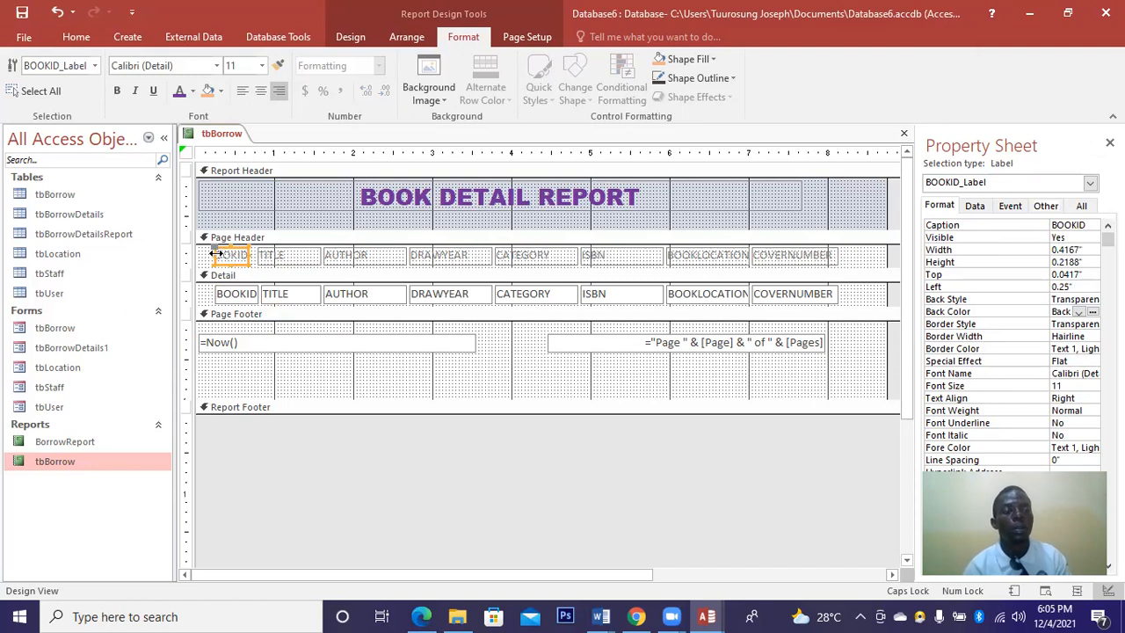
{"action": "left_click", "coordinate": [290, 256]}
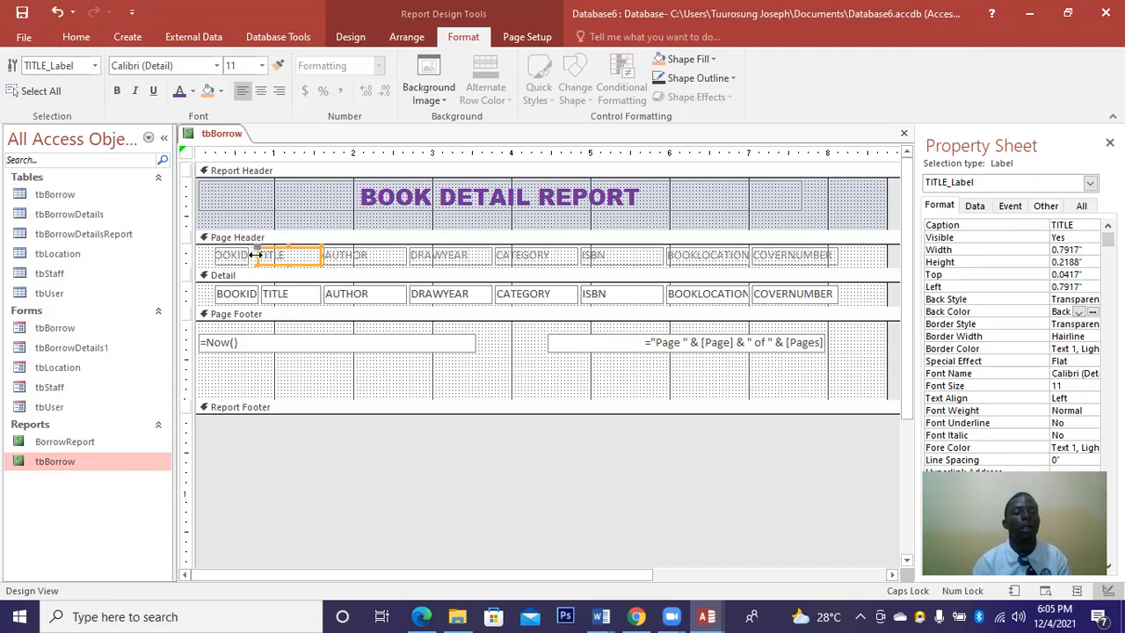
{"action": "left_click_drag", "start_coordinate": [256, 255], "coordinate": [267, 255]}
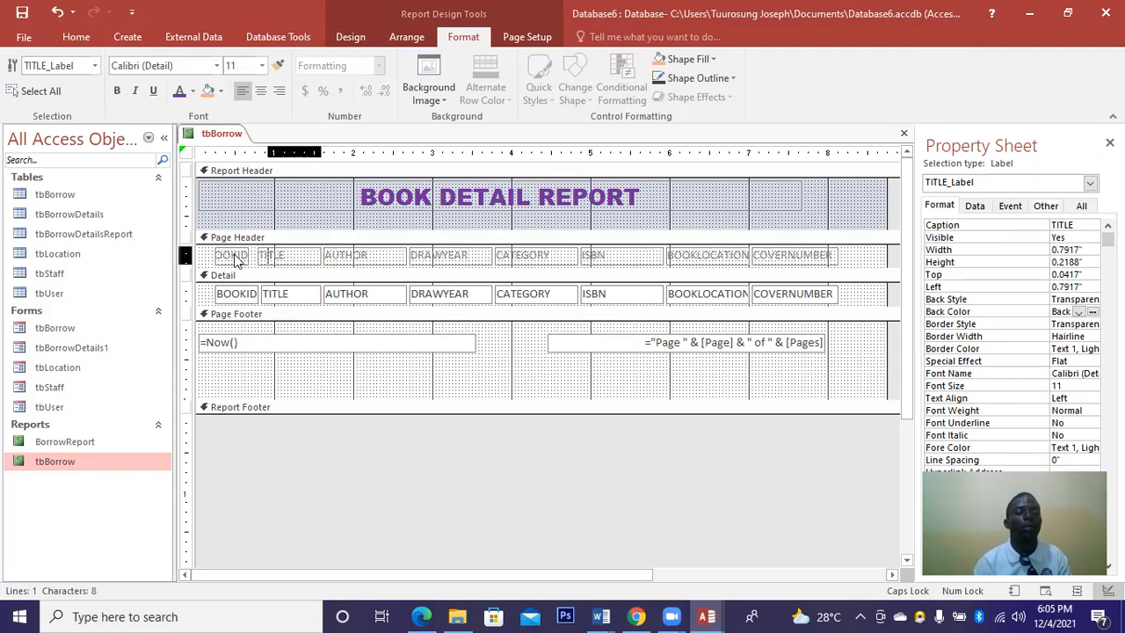
{"action": "left_click", "coordinate": [248, 255]}
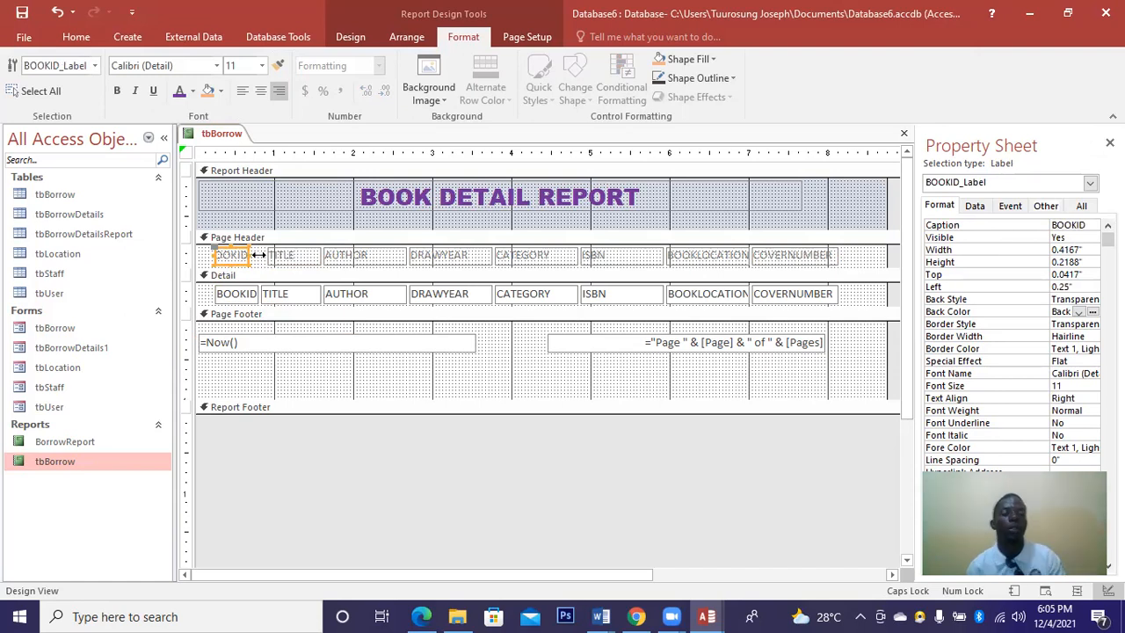
{"action": "left_click_drag", "start_coordinate": [257, 255], "coordinate": [267, 255]}
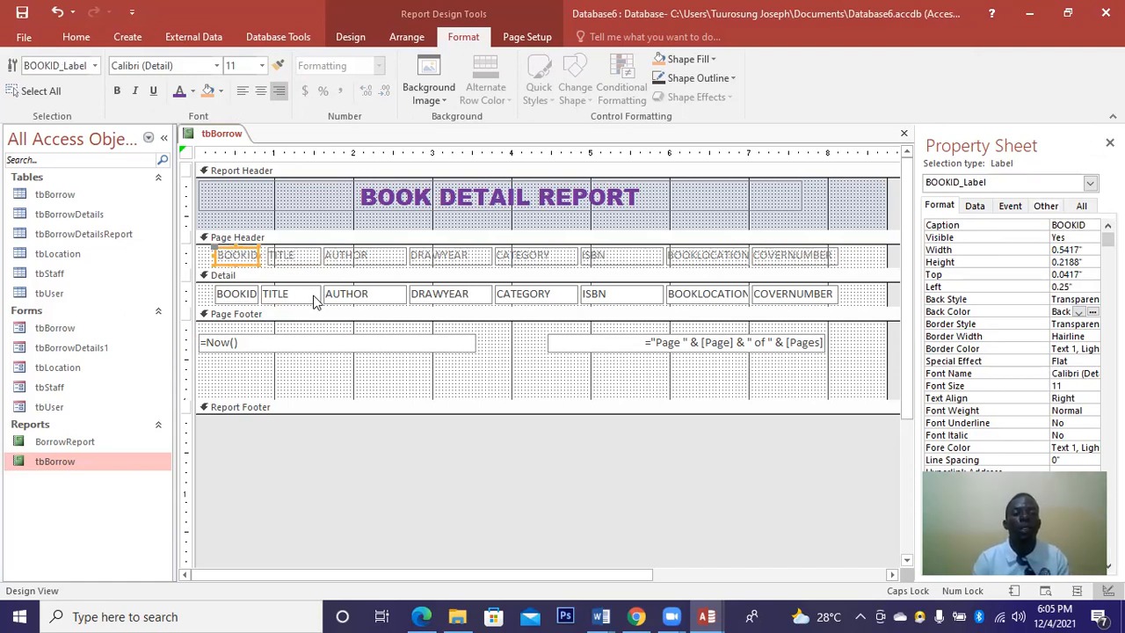
{"action": "left_click", "coordinate": [313, 295]}
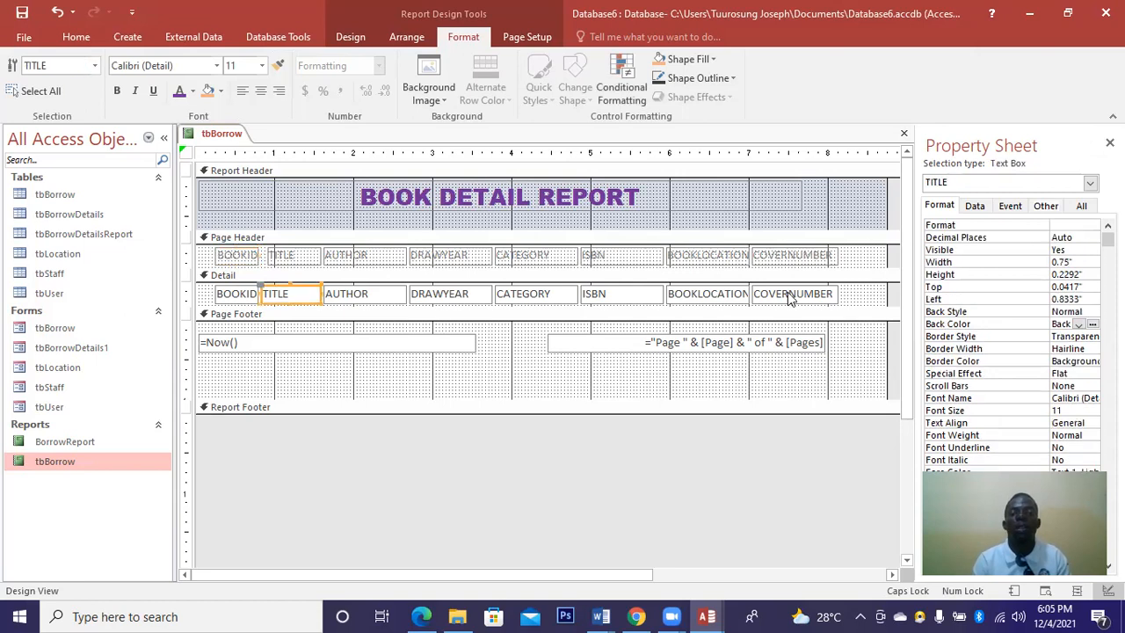
{"action": "left_click", "coordinate": [837, 293]}
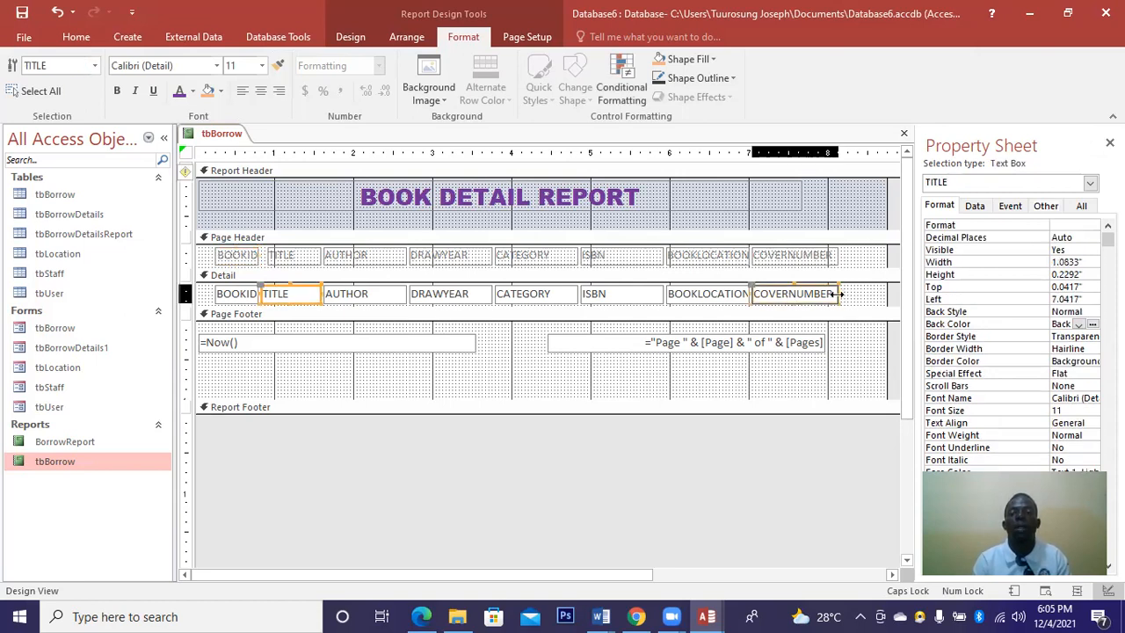
Widen the COVERNUMBER field to the right and move its heading above it.
{"action": "left_click_drag", "start_coordinate": [838, 293], "coordinate": [869, 293]}
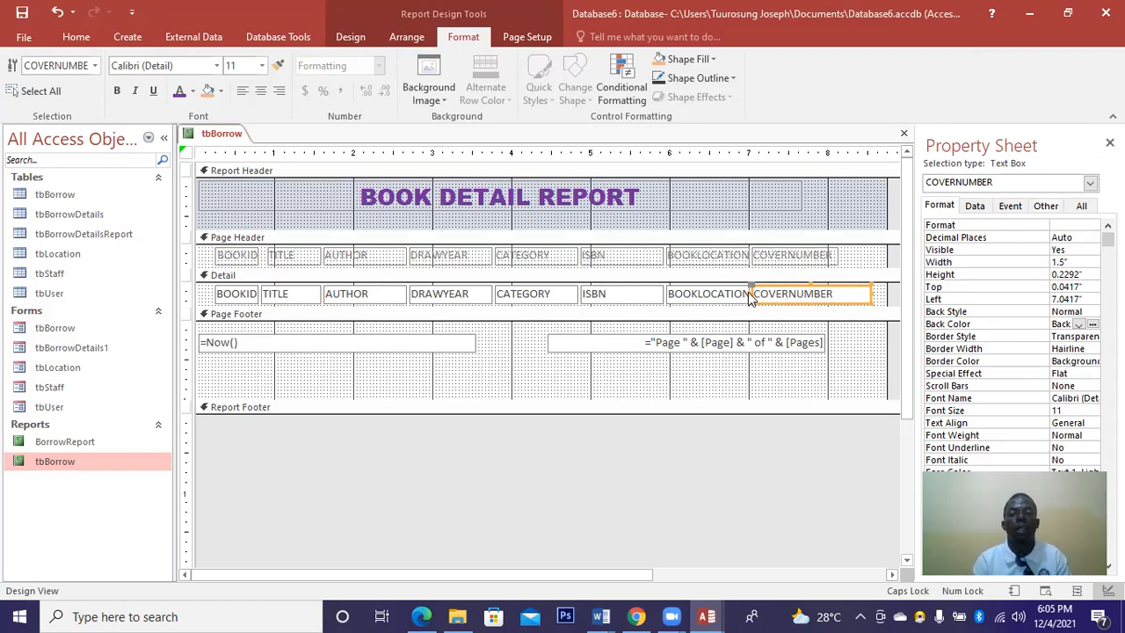
{"action": "left_click", "coordinate": [793, 294]}
{"action": "left_click_drag", "start_coordinate": [794, 293], "coordinate": [794, 294]}
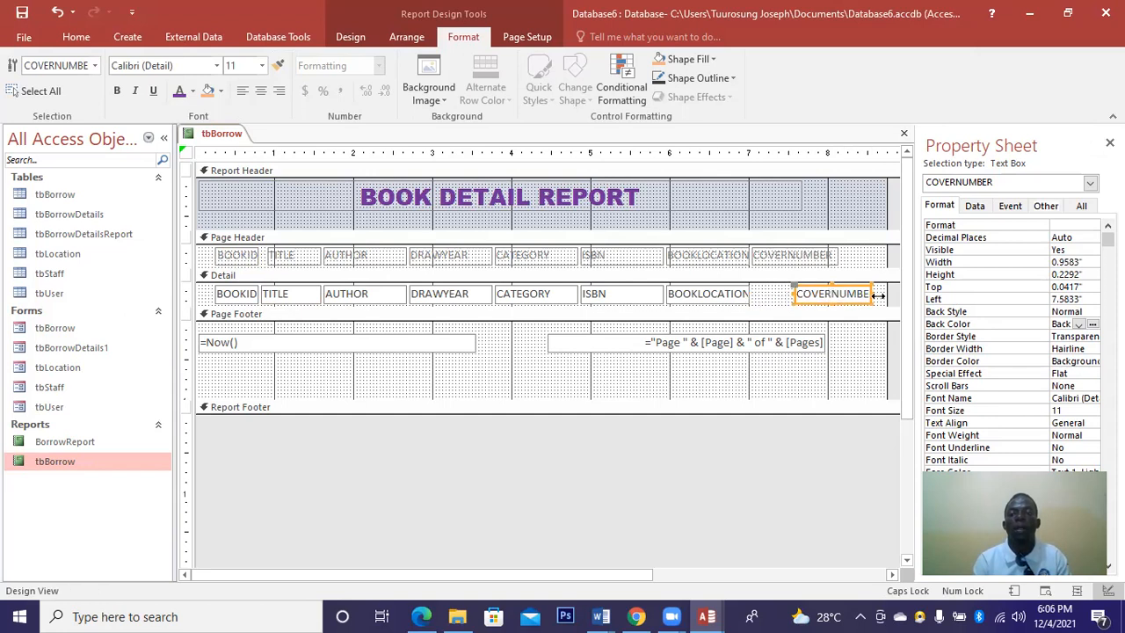
{"action": "left_click_drag", "start_coordinate": [872, 293], "coordinate": [878, 293]}
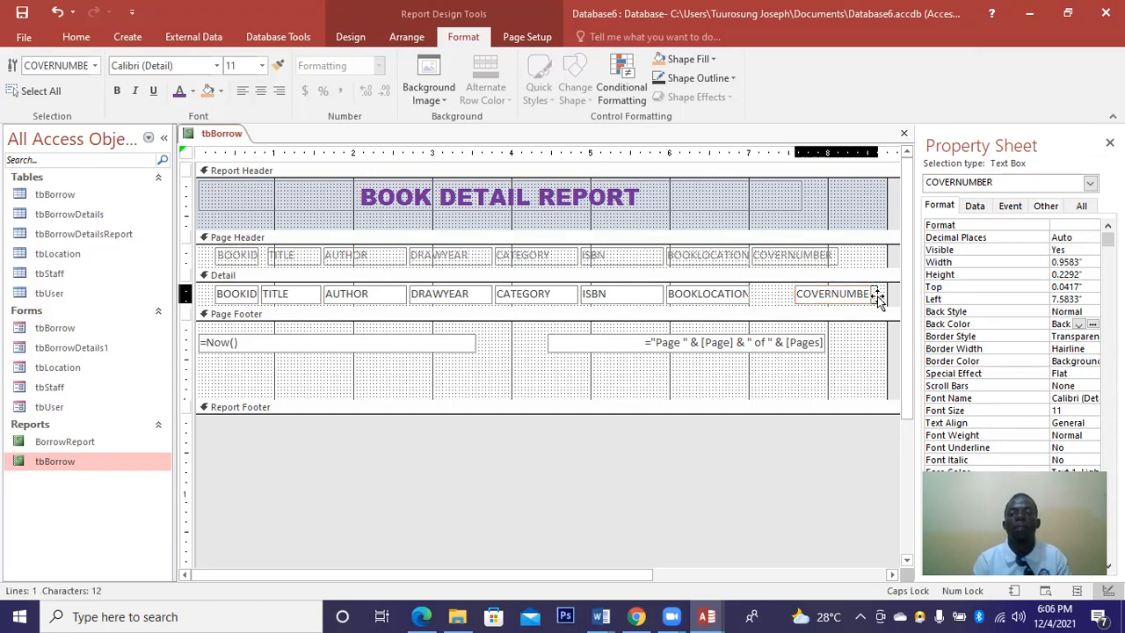
{"action": "left_click", "coordinate": [762, 259]}
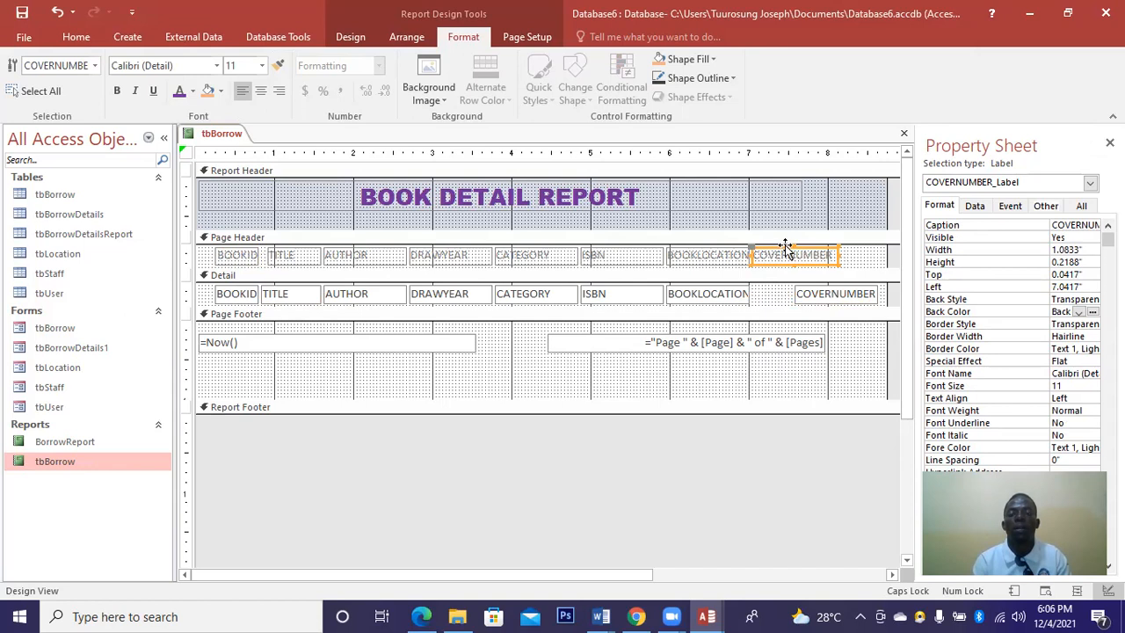
{"action": "left_click_drag", "start_coordinate": [803, 250], "coordinate": [850, 253]}
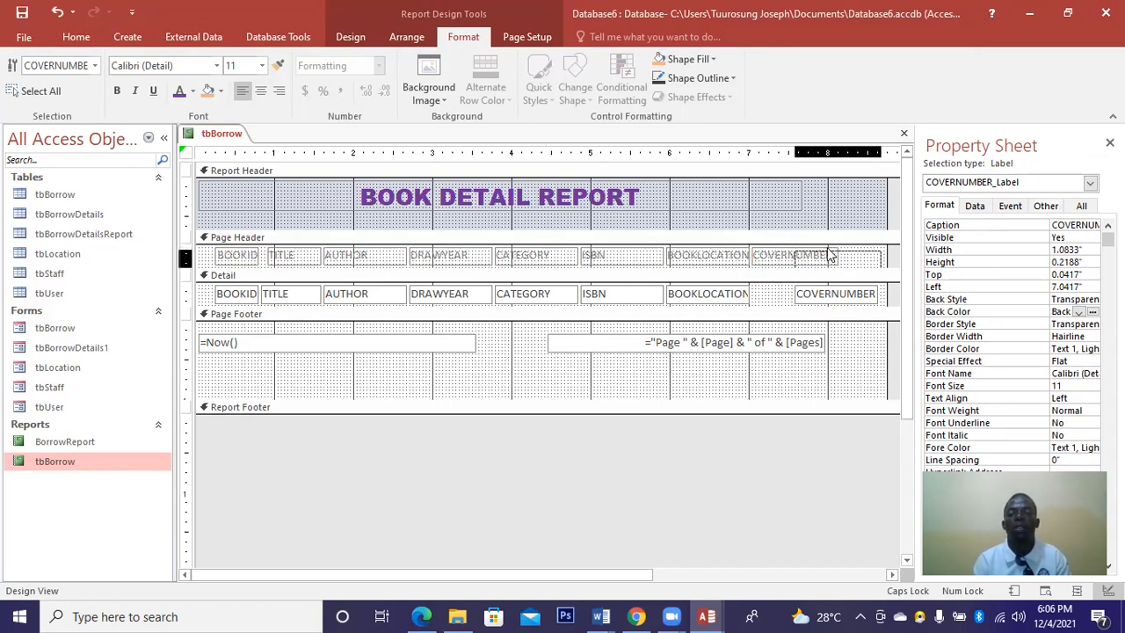
Shift the BOOKLOCATION heading and field right, the field at 6.4583" and 1.0833" wide.
{"action": "left_click", "coordinate": [747, 261]}
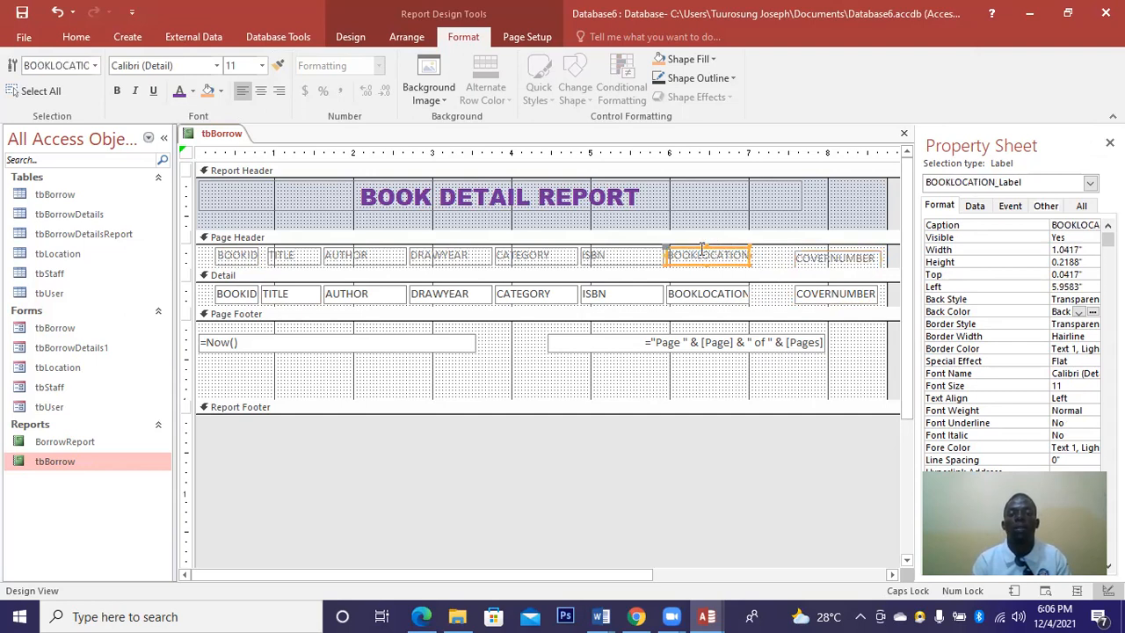
{"action": "left_click_drag", "start_coordinate": [703, 252], "coordinate": [742, 253]}
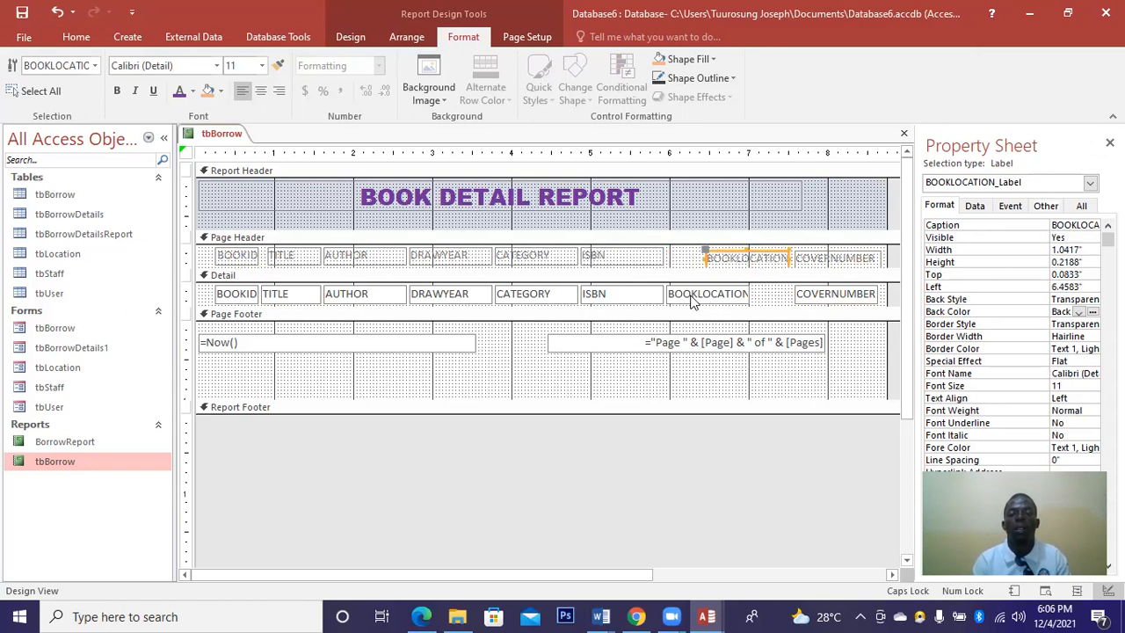
{"action": "left_click", "coordinate": [694, 293]}
{"action": "left_click", "coordinate": [709, 286]}
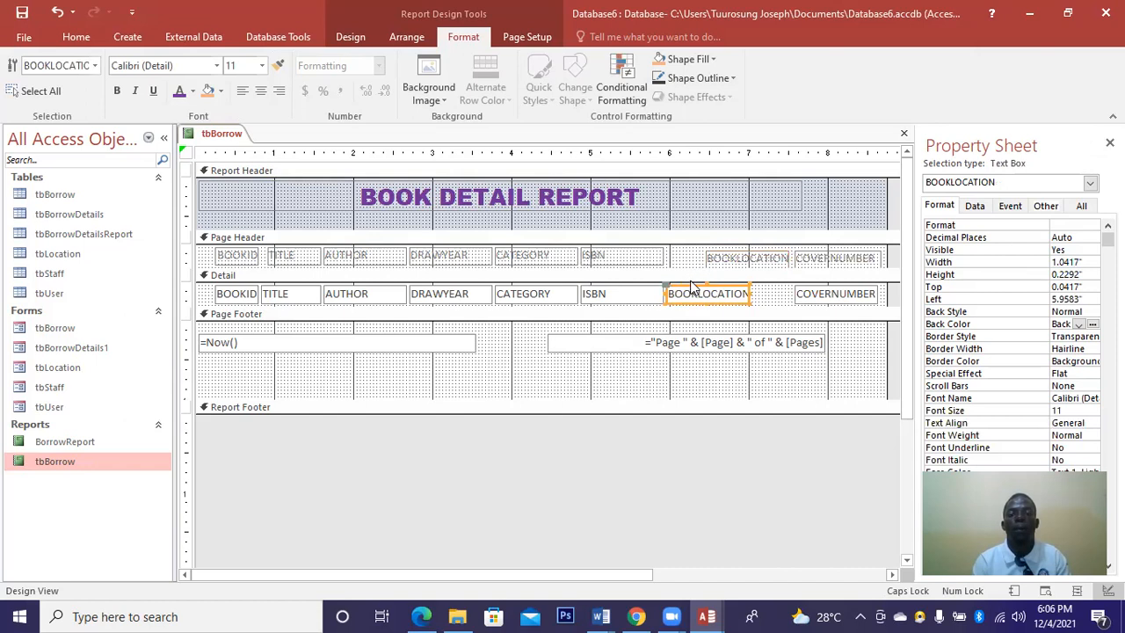
{"action": "left_click_drag", "start_coordinate": [692, 287], "coordinate": [729, 293]}
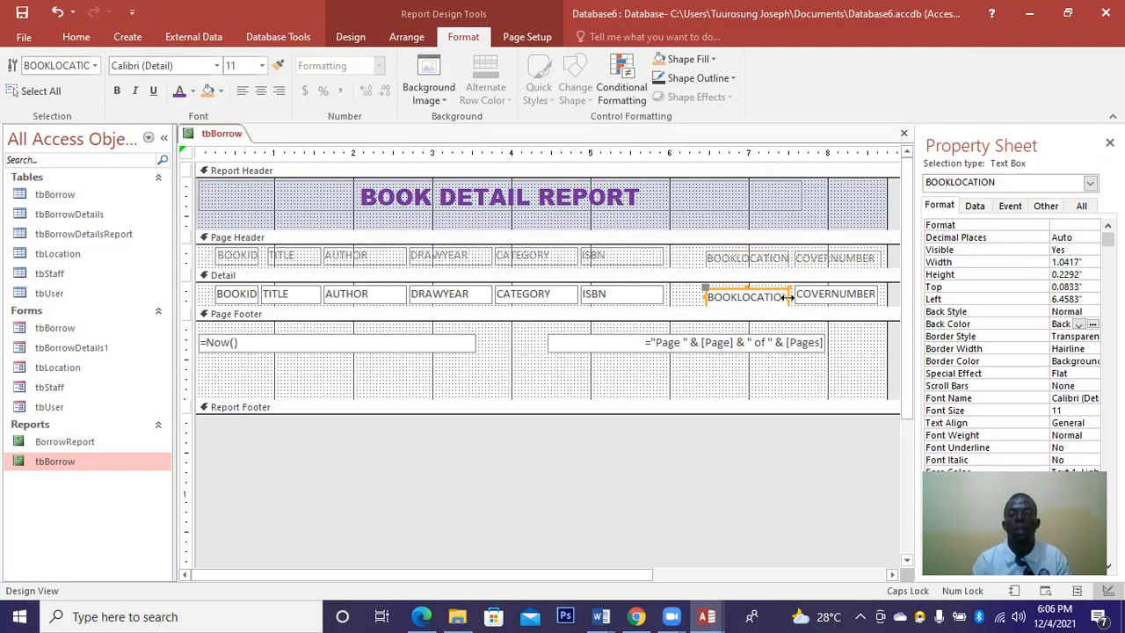
{"action": "left_click_drag", "start_coordinate": [788, 297], "coordinate": [792, 296]}
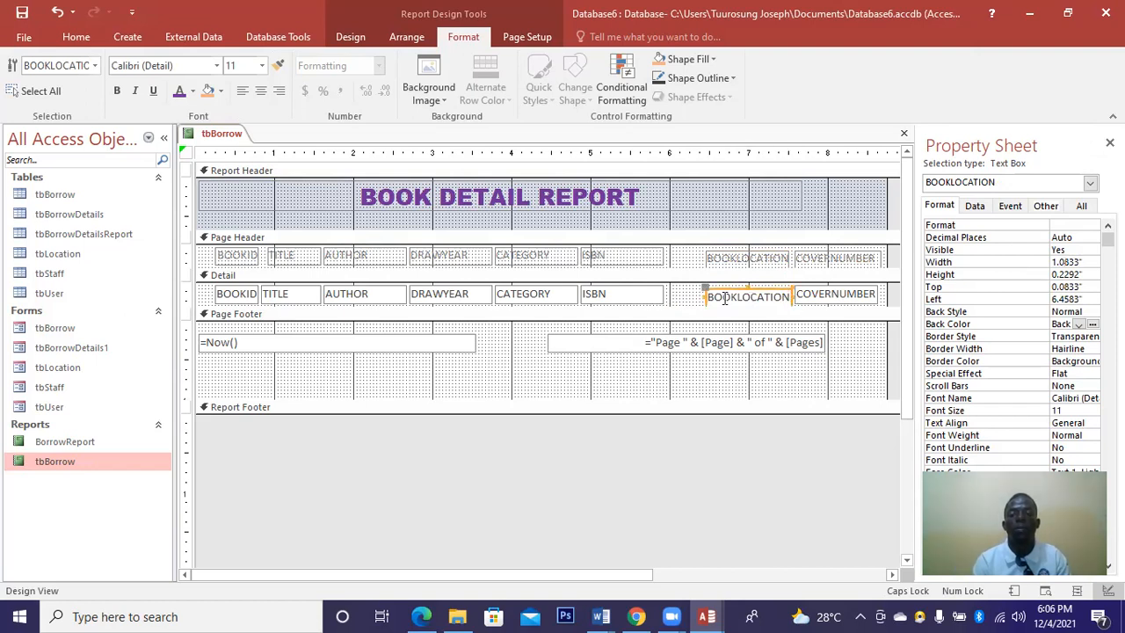
{"action": "left_click", "coordinate": [627, 293]}
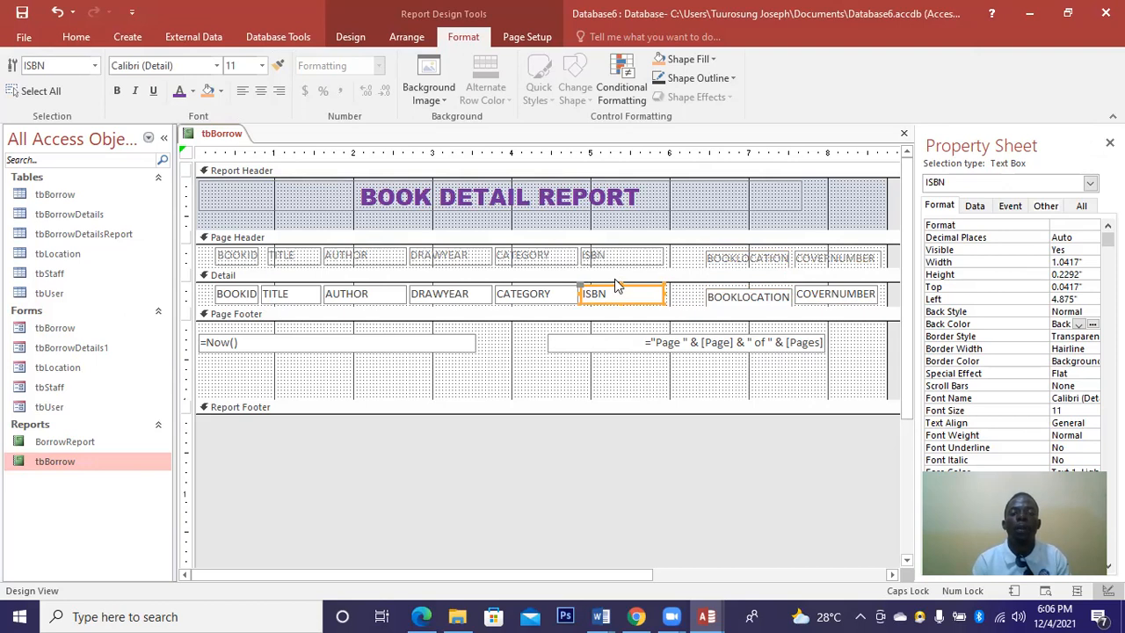
Move the ISBN field and heading right and widen the CATEGORY field and heading.
{"action": "left_click_drag", "start_coordinate": [628, 288], "coordinate": [655, 288]}
{"action": "left_click", "coordinate": [597, 251]}
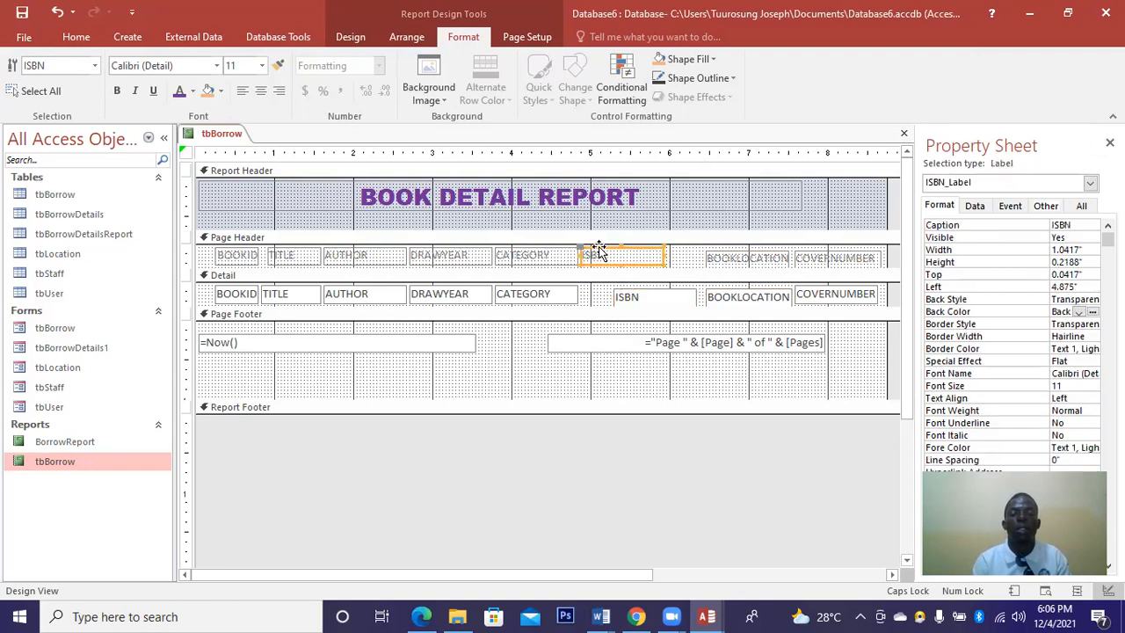
{"action": "left_click_drag", "start_coordinate": [597, 250], "coordinate": [633, 251]}
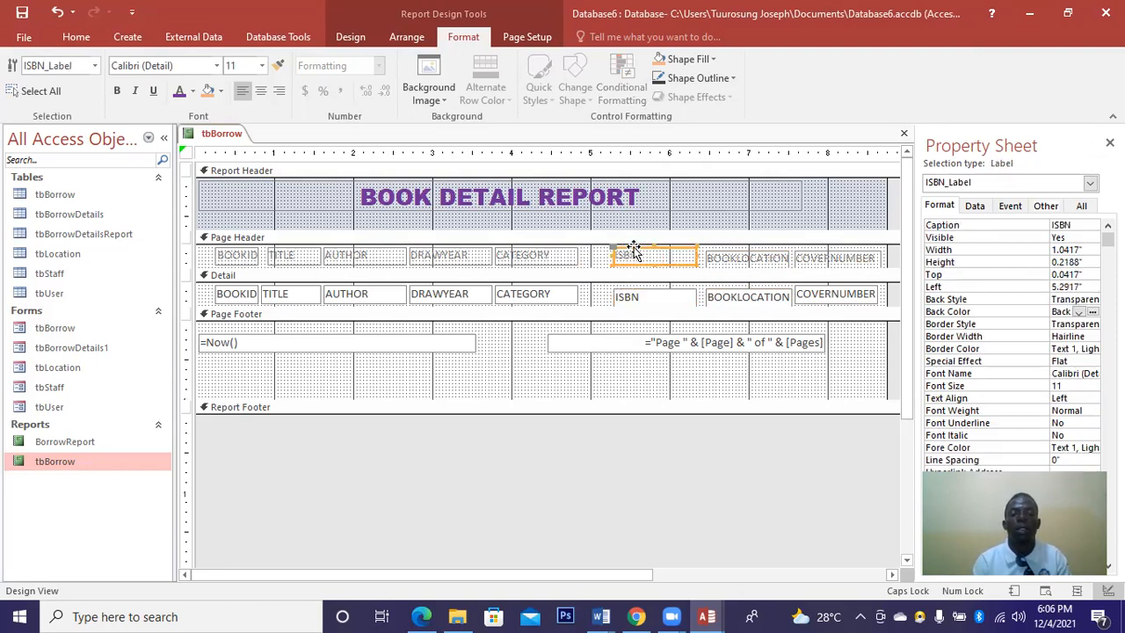
{"action": "left_click", "coordinate": [563, 297]}
{"action": "left_click_drag", "start_coordinate": [588, 293], "coordinate": [605, 293]}
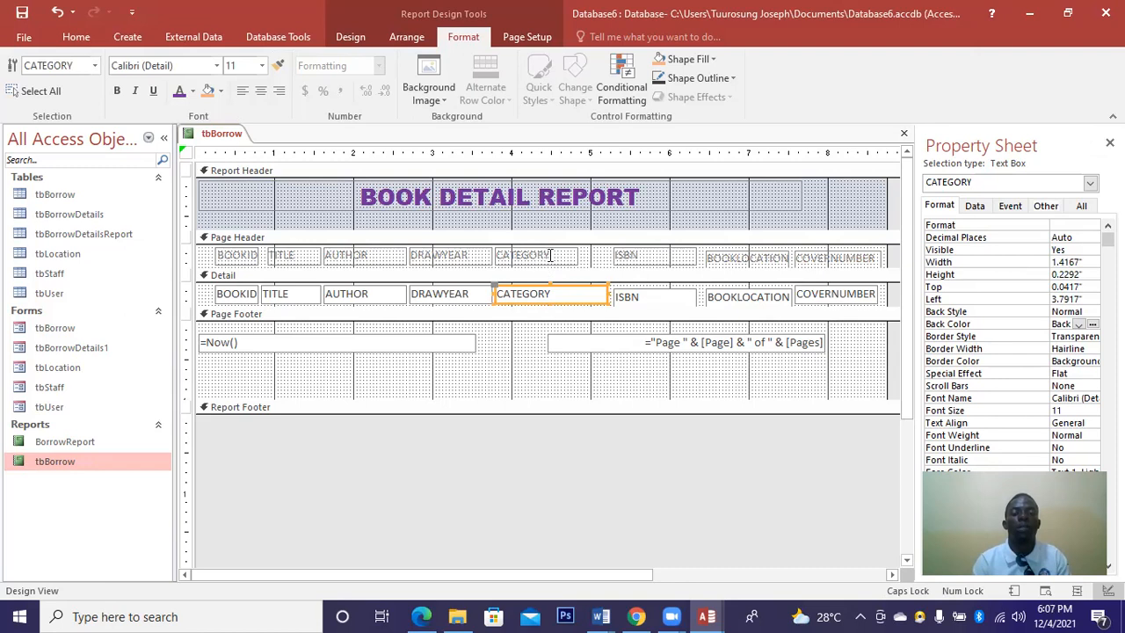
{"action": "left_click", "coordinate": [536, 255]}
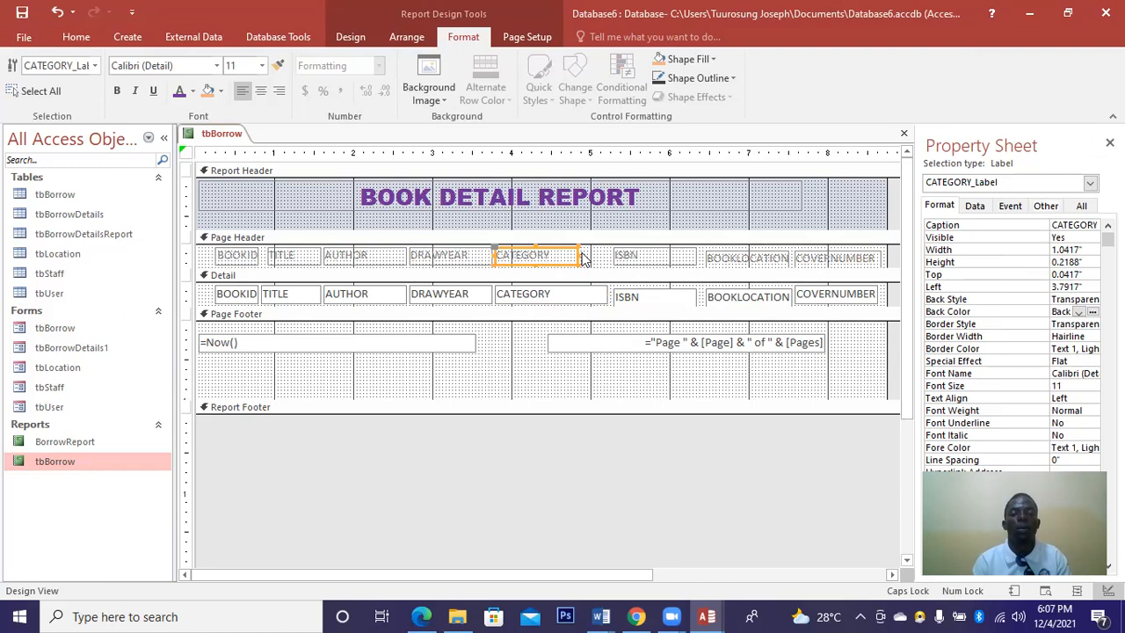
{"action": "left_click_drag", "start_coordinate": [580, 254], "coordinate": [604, 255]}
Adjust the CATEGORY heading's left edge, shorten the page footer, and select all controls.
{"action": "left_click_drag", "start_coordinate": [502, 255], "coordinate": [466, 256]}
{"action": "left_click", "coordinate": [468, 256]}
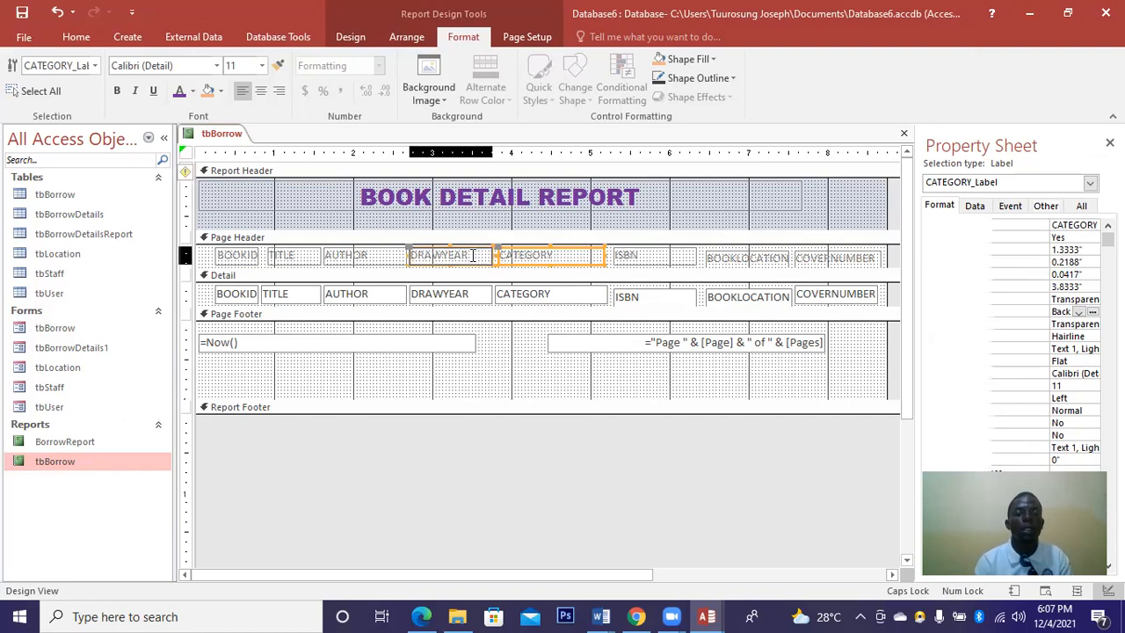
{"action": "left_click", "coordinate": [460, 292]}
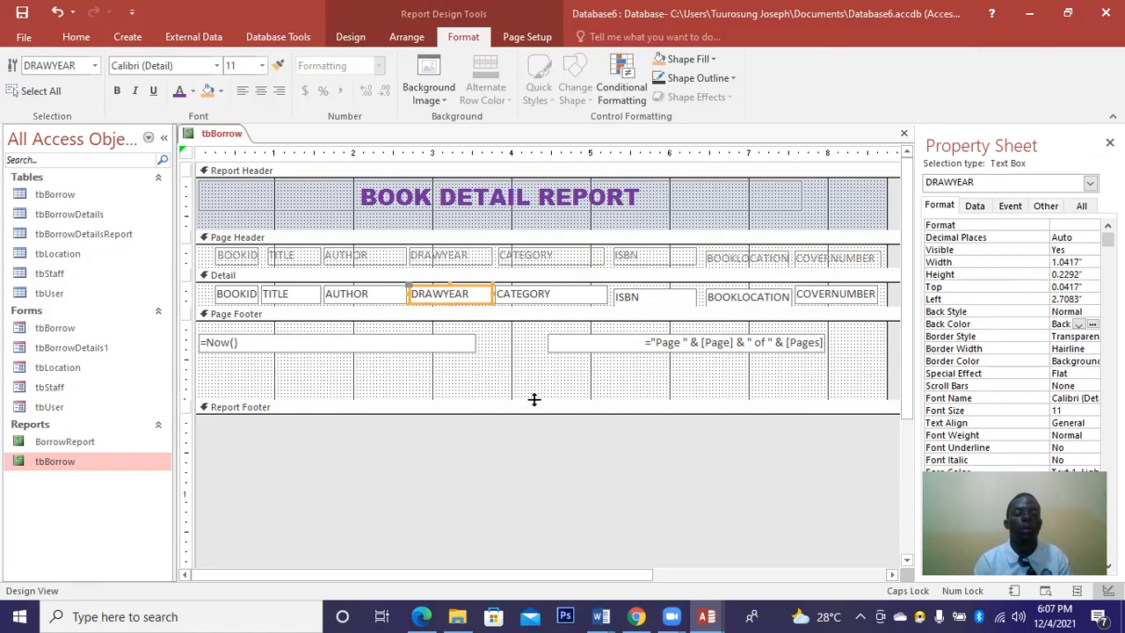
{"action": "left_click_drag", "start_coordinate": [531, 390], "coordinate": [531, 384]}
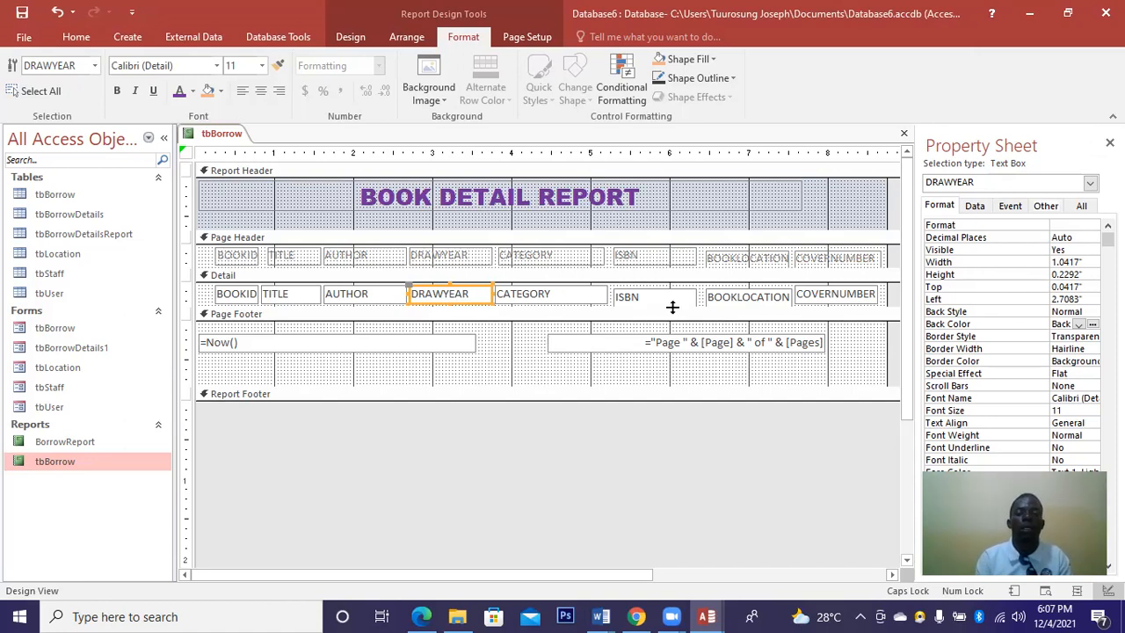
{"action": "left_click_drag", "start_coordinate": [882, 379], "coordinate": [198, 237]}
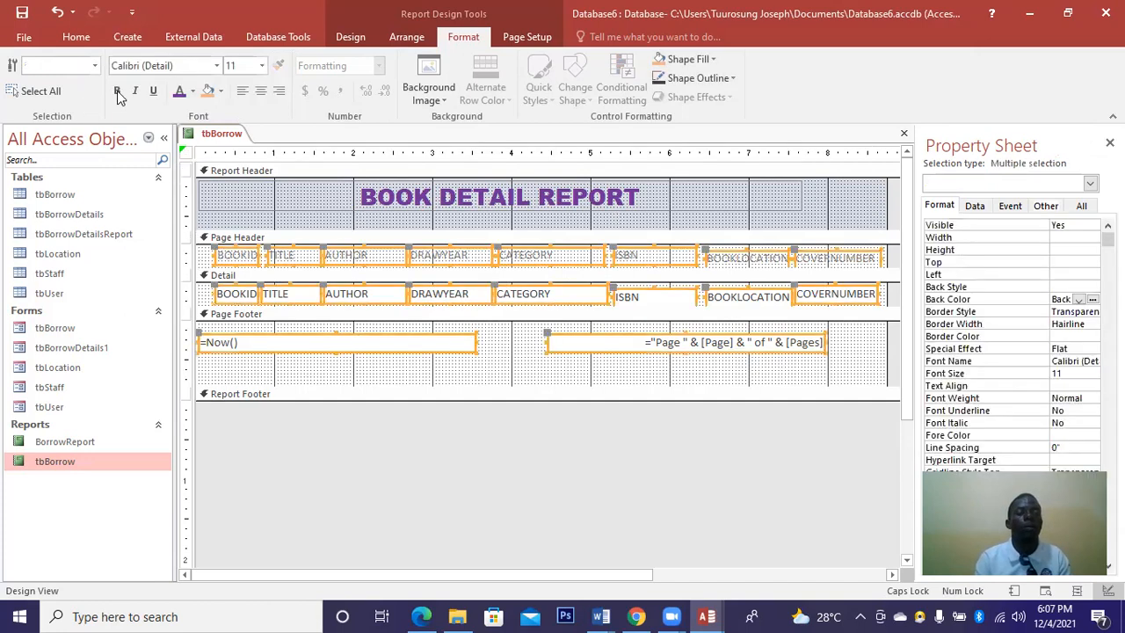
Make the selected controls bold with a light blue Accent background and widen the title.
{"action": "left_click", "coordinate": [117, 91]}
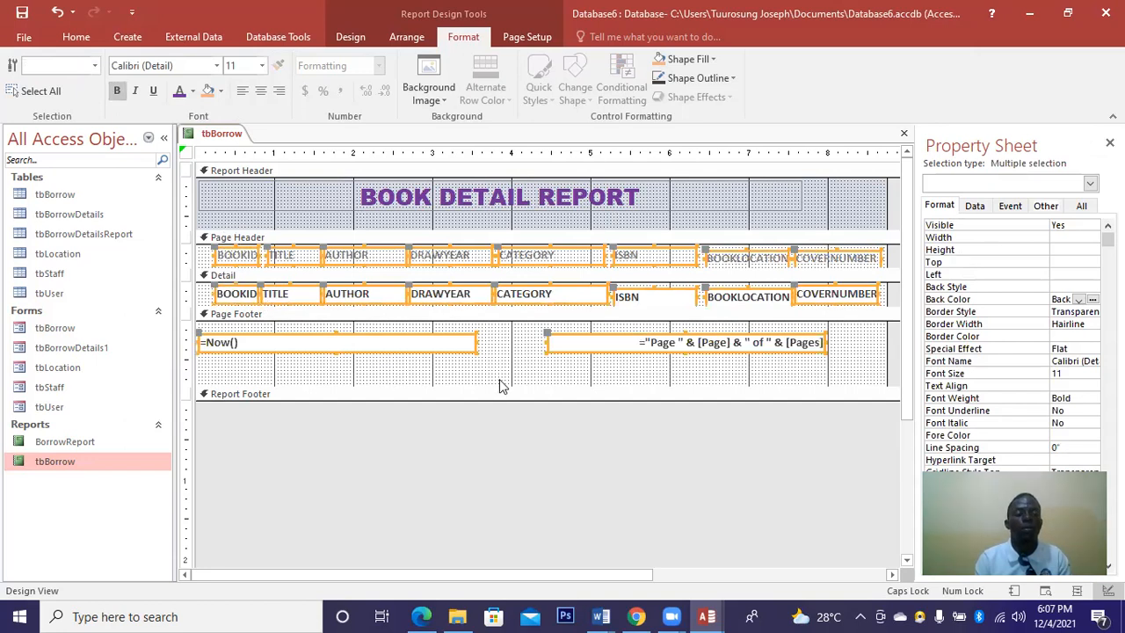
{"action": "left_click", "coordinate": [1092, 300]}
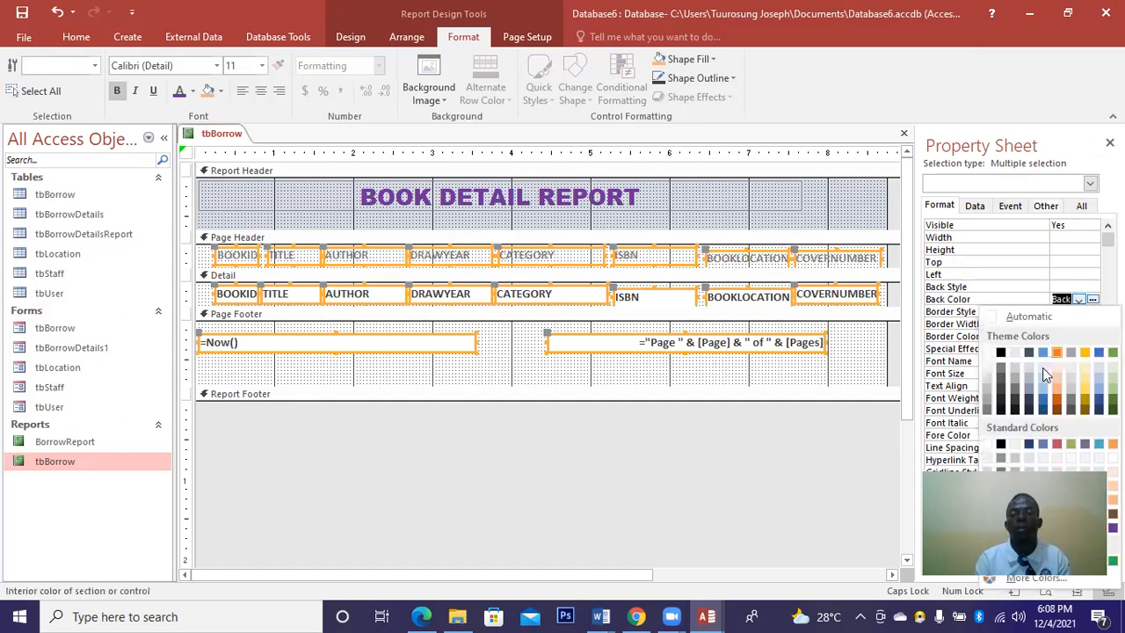
{"action": "left_click", "coordinate": [1042, 367]}
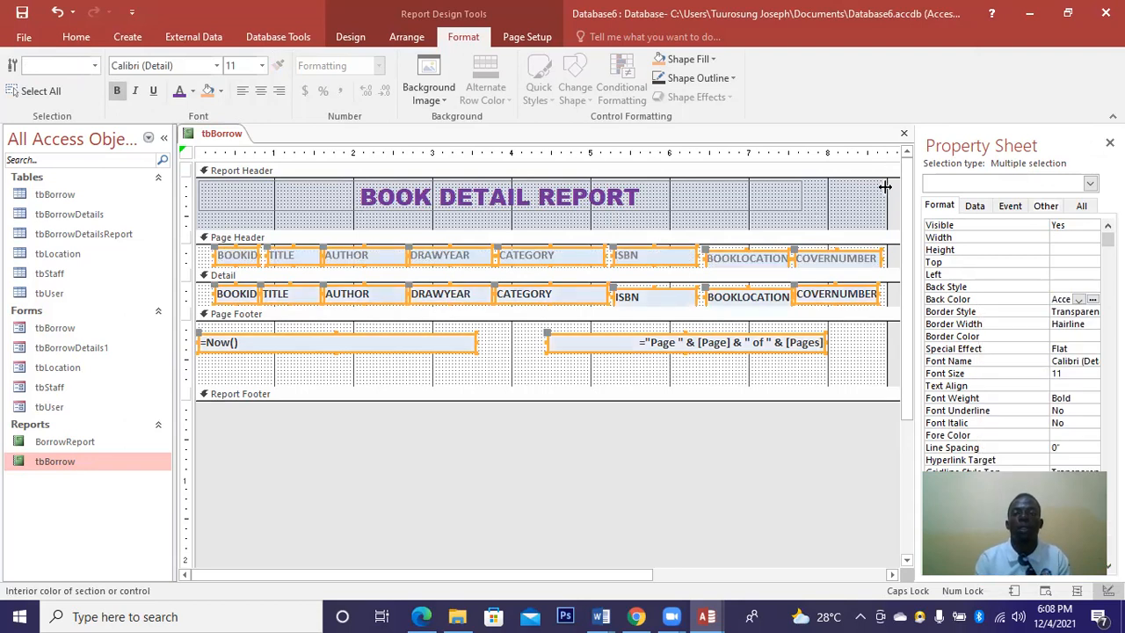
{"action": "left_click", "coordinate": [786, 201]}
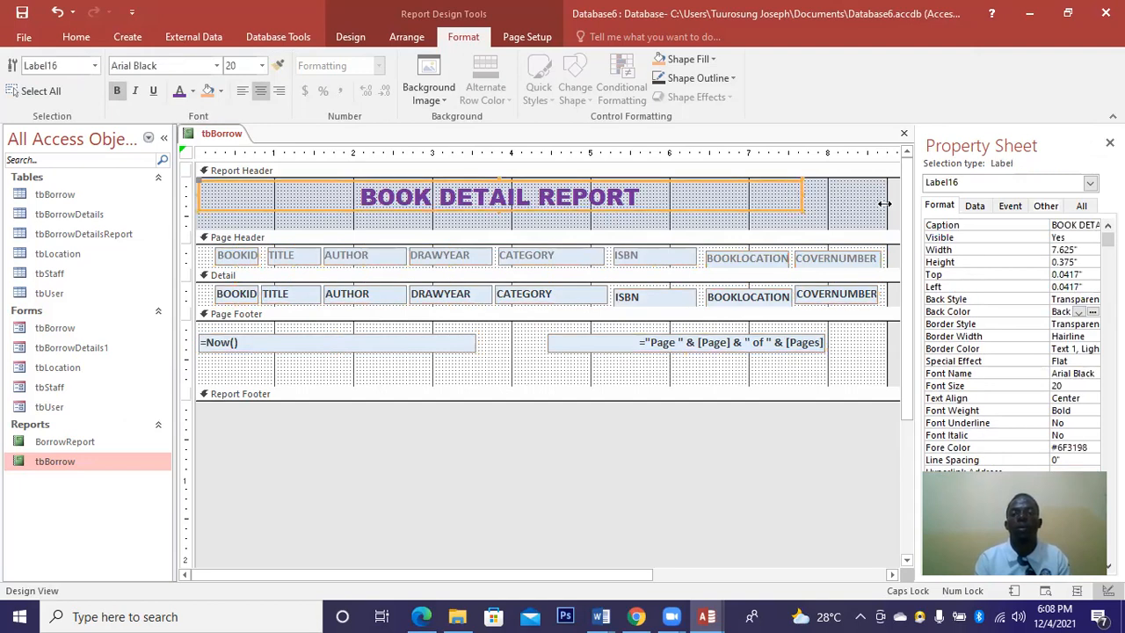
{"action": "left_click_drag", "start_coordinate": [884, 203], "coordinate": [886, 203]}
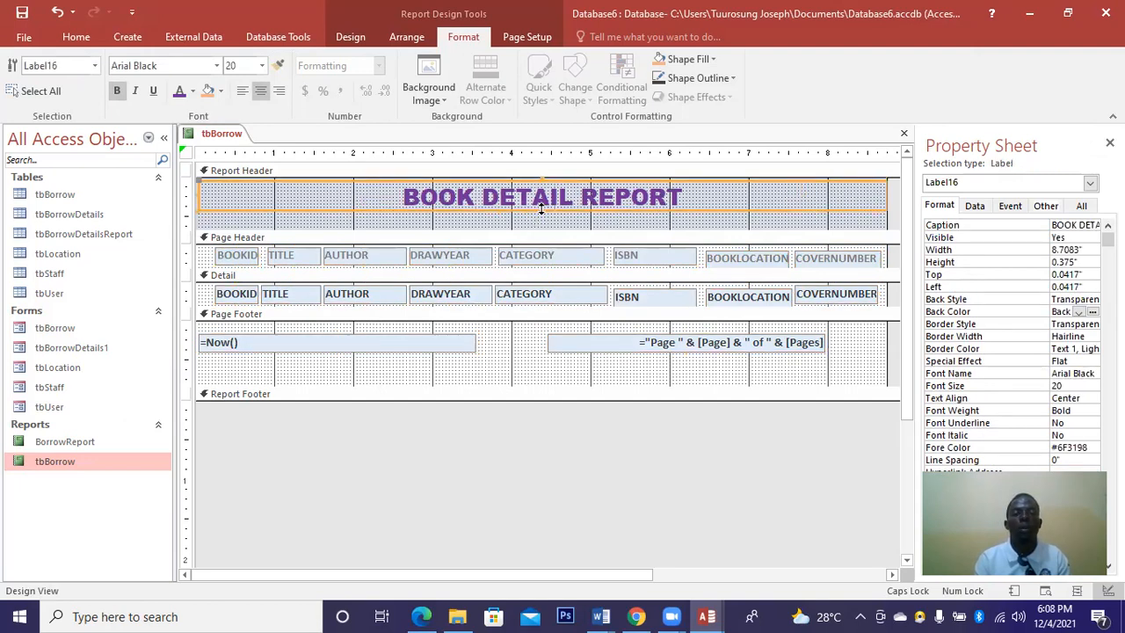
Make the title slightly taller and give it a 3 pt red border.
{"action": "left_click_drag", "start_coordinate": [542, 226], "coordinate": [539, 226]}
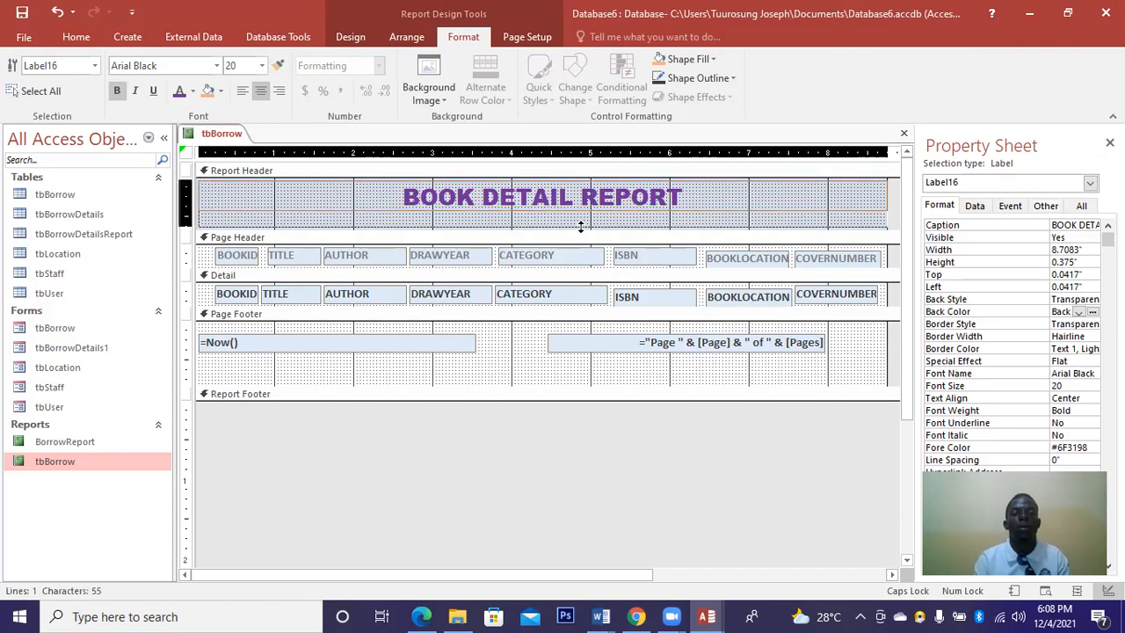
{"action": "left_click", "coordinate": [1081, 336]}
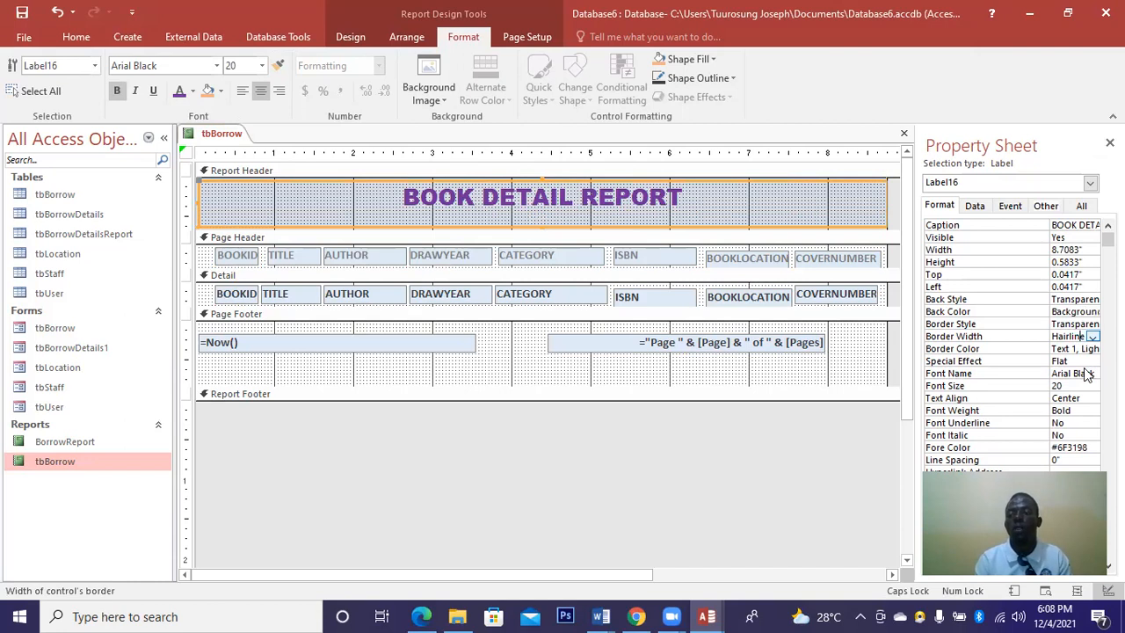
{"action": "left_click", "coordinate": [1092, 336]}
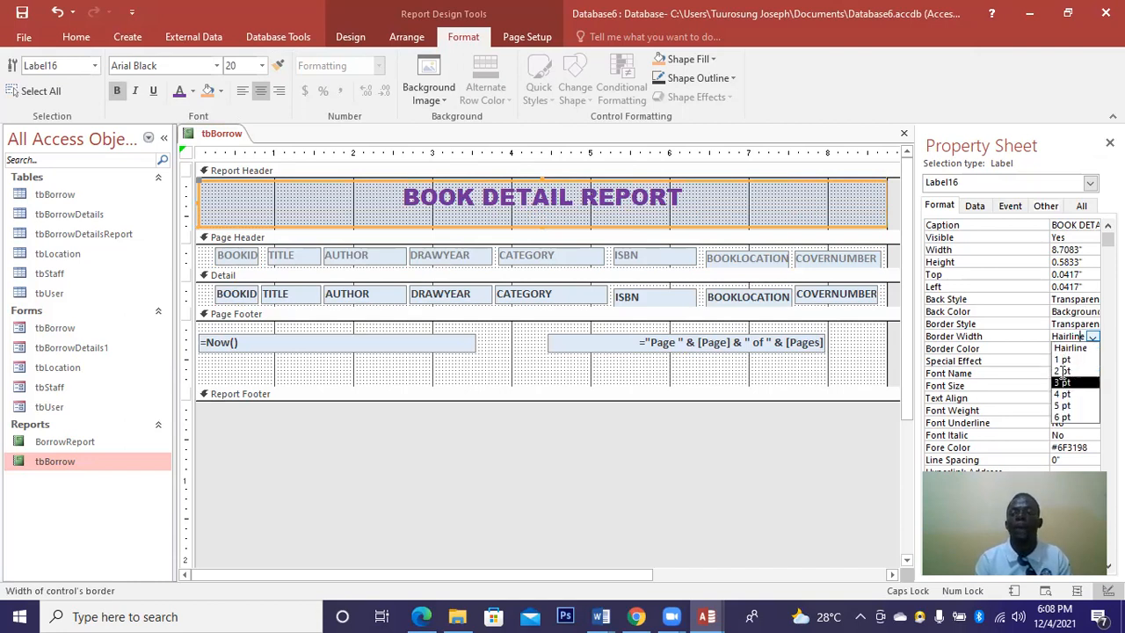
{"action": "left_click", "coordinate": [1063, 382]}
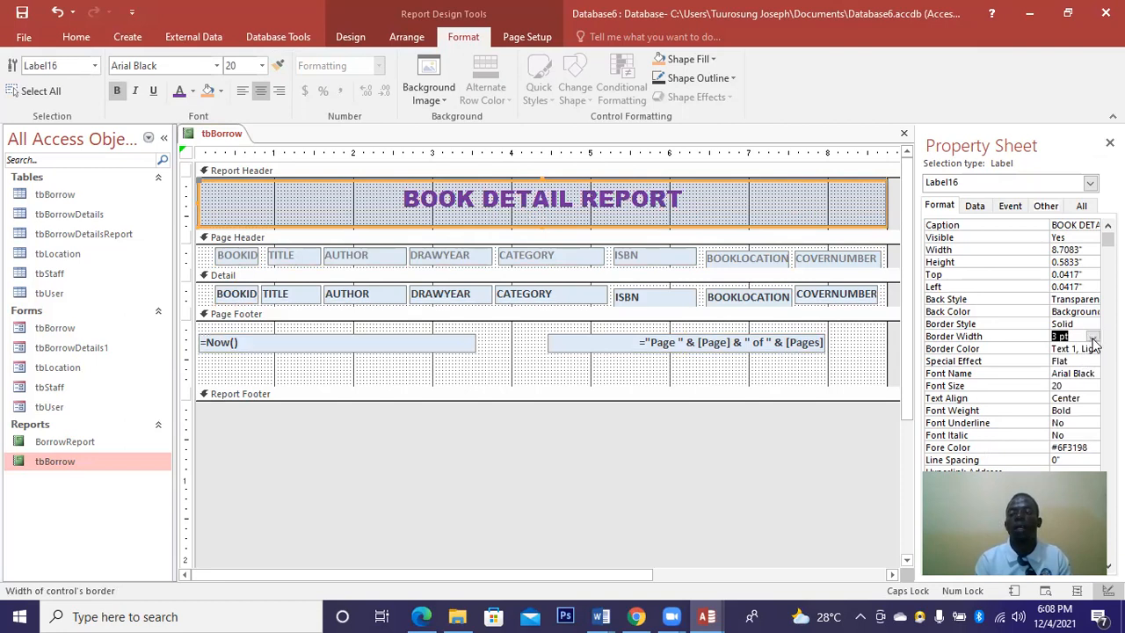
{"action": "left_click", "coordinate": [1092, 341]}
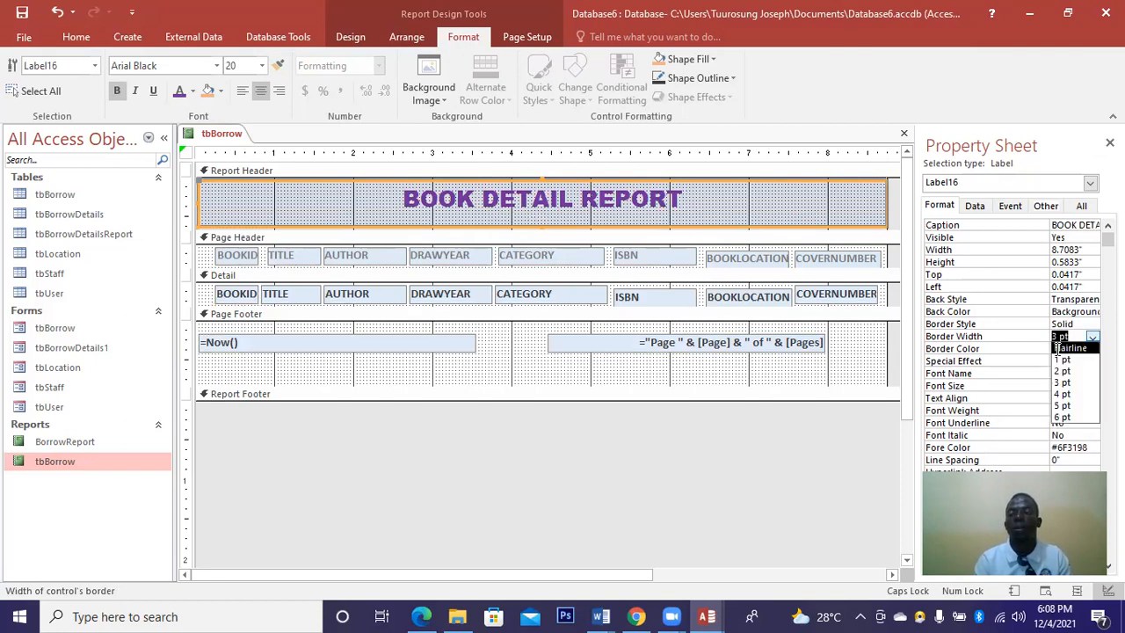
{"action": "left_click", "coordinate": [1091, 350]}
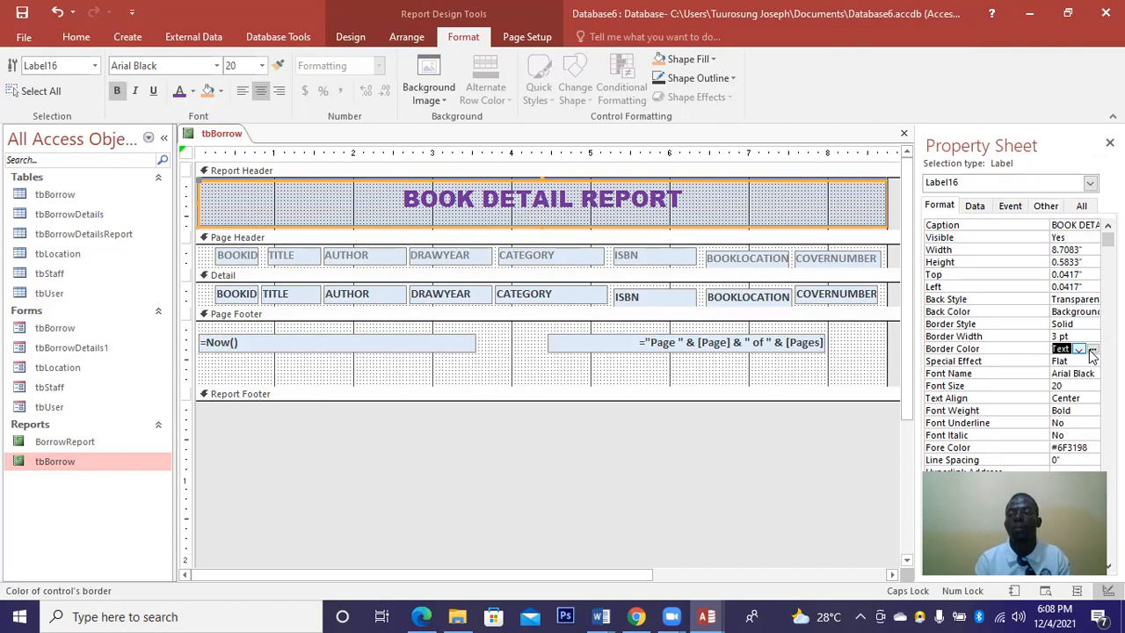
{"action": "left_click", "coordinate": [1092, 350]}
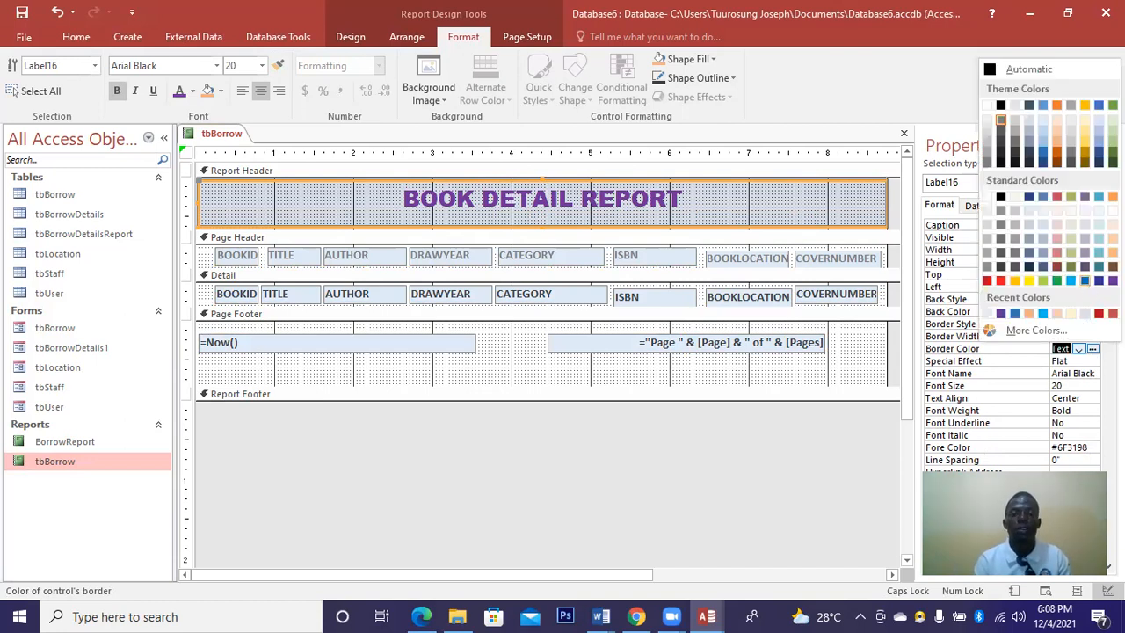
{"action": "left_click", "coordinate": [1099, 312]}
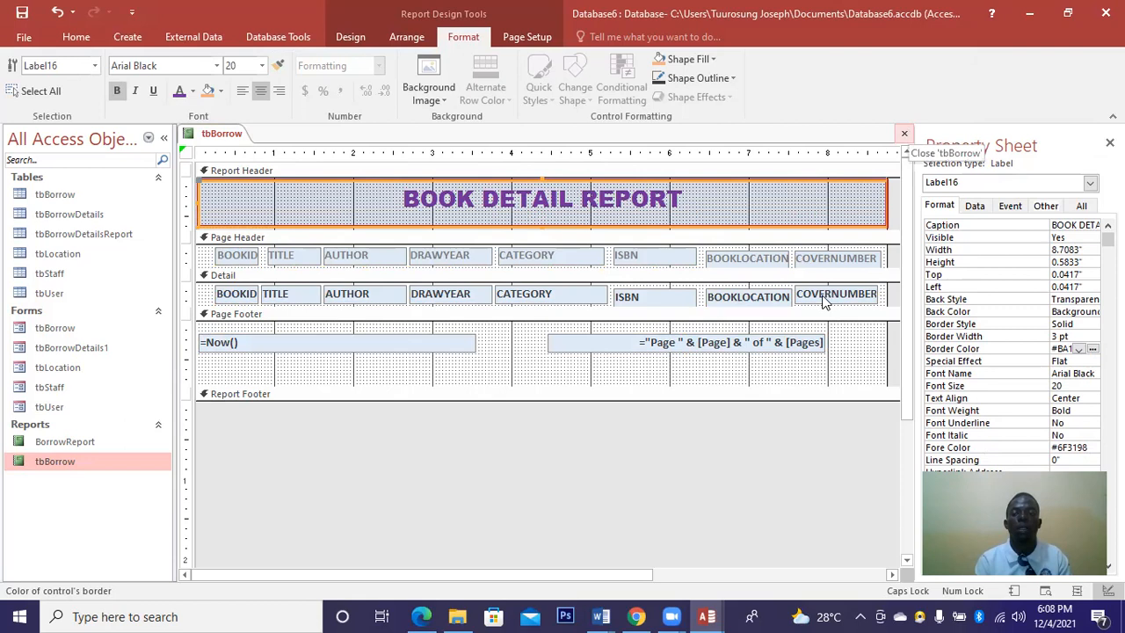
Set the page footer background to white, then close the tbBorrow report saving changes.
{"action": "left_click", "coordinate": [845, 352]}
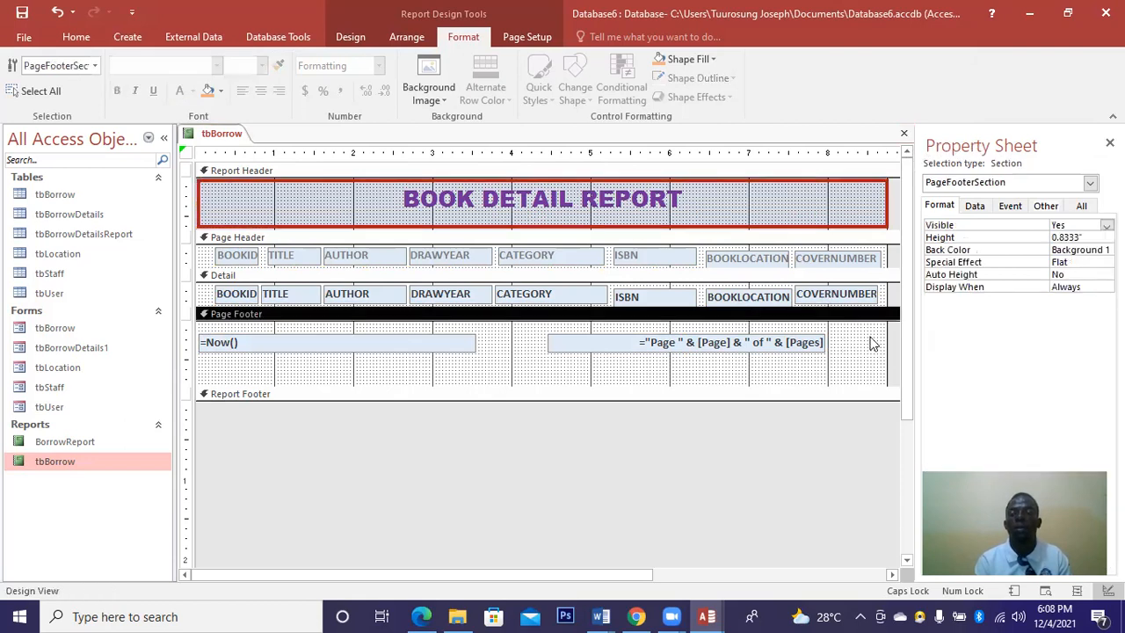
{"action": "left_click", "coordinate": [1063, 252]}
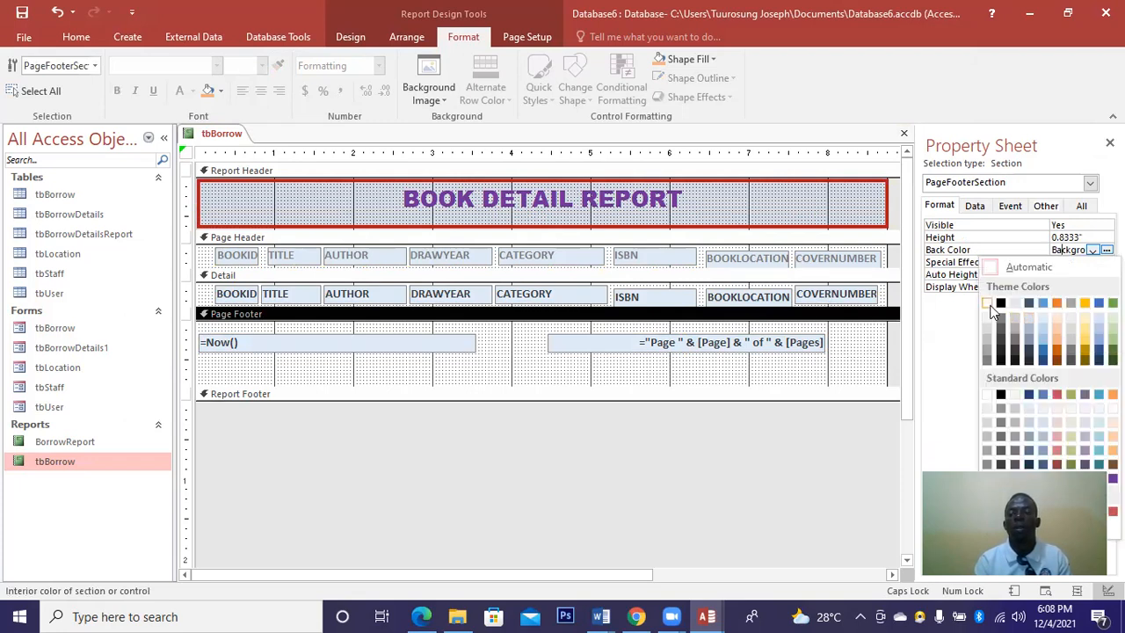
{"action": "left_click", "coordinate": [988, 304]}
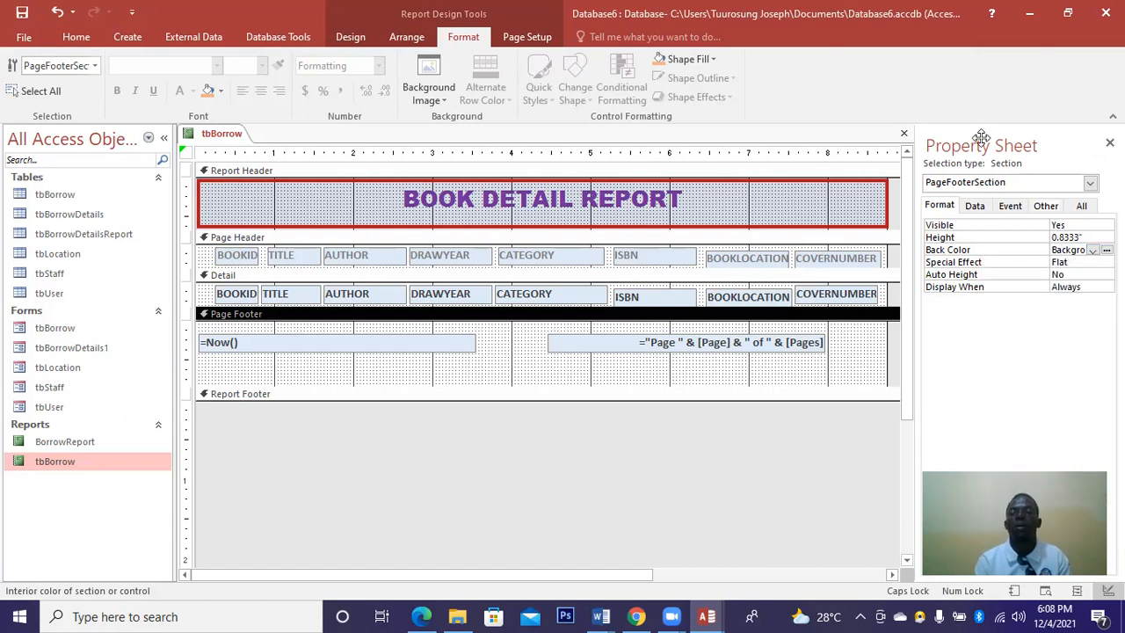
{"action": "left_click", "coordinate": [905, 133]}
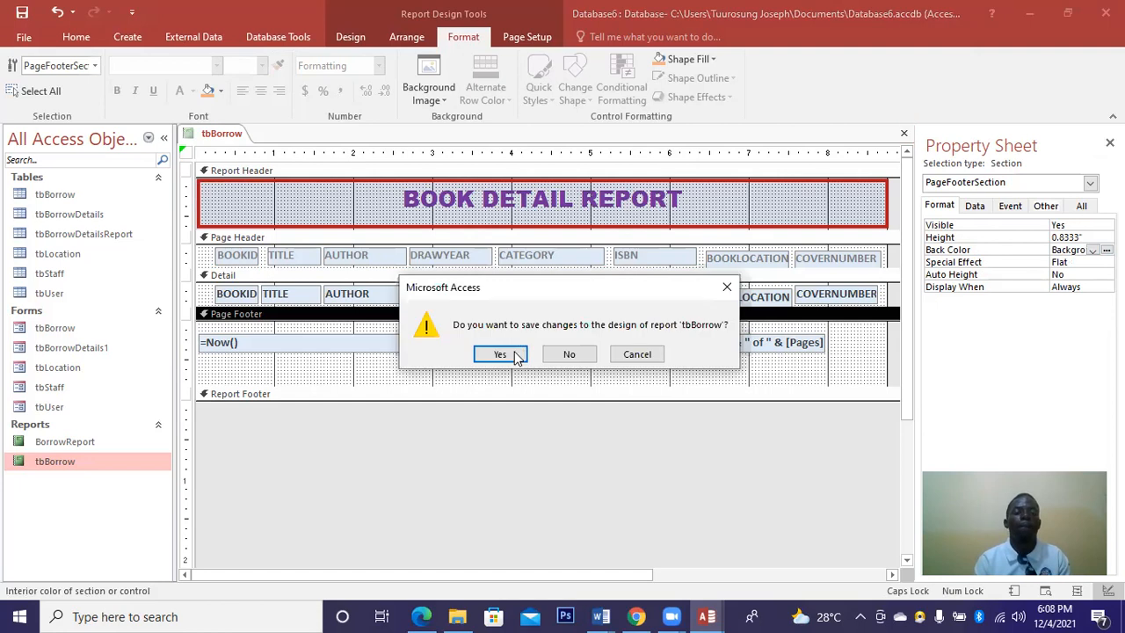
{"action": "left_click", "coordinate": [499, 354]}
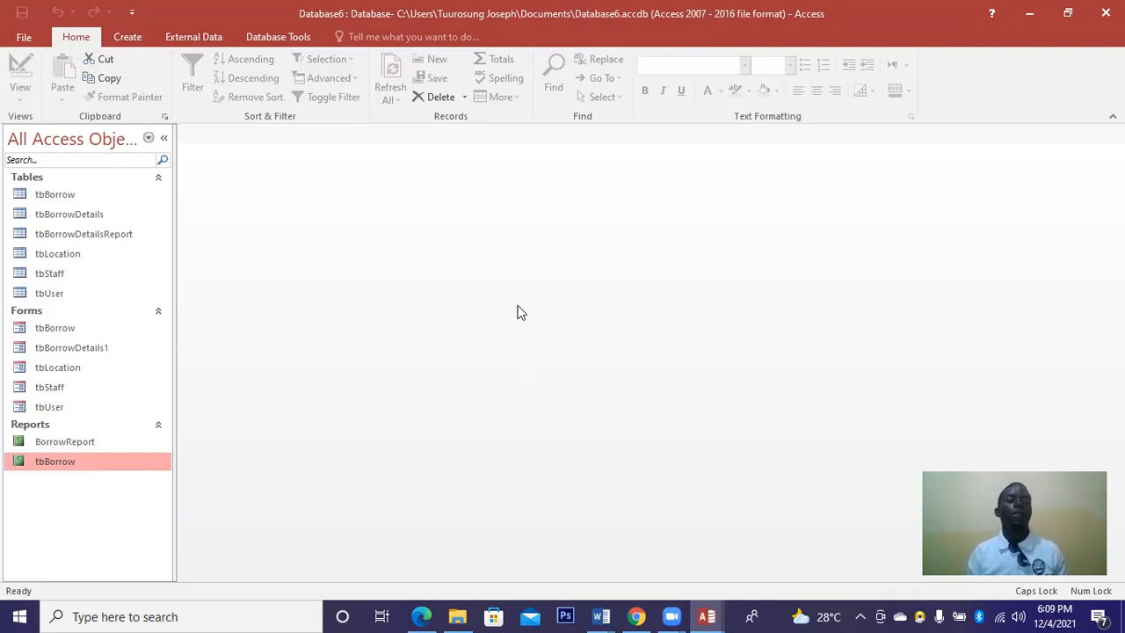
Run the Report Wizard on tbStaff with all fields, no grouping, and finish.
{"action": "left_click", "coordinate": [126, 37]}
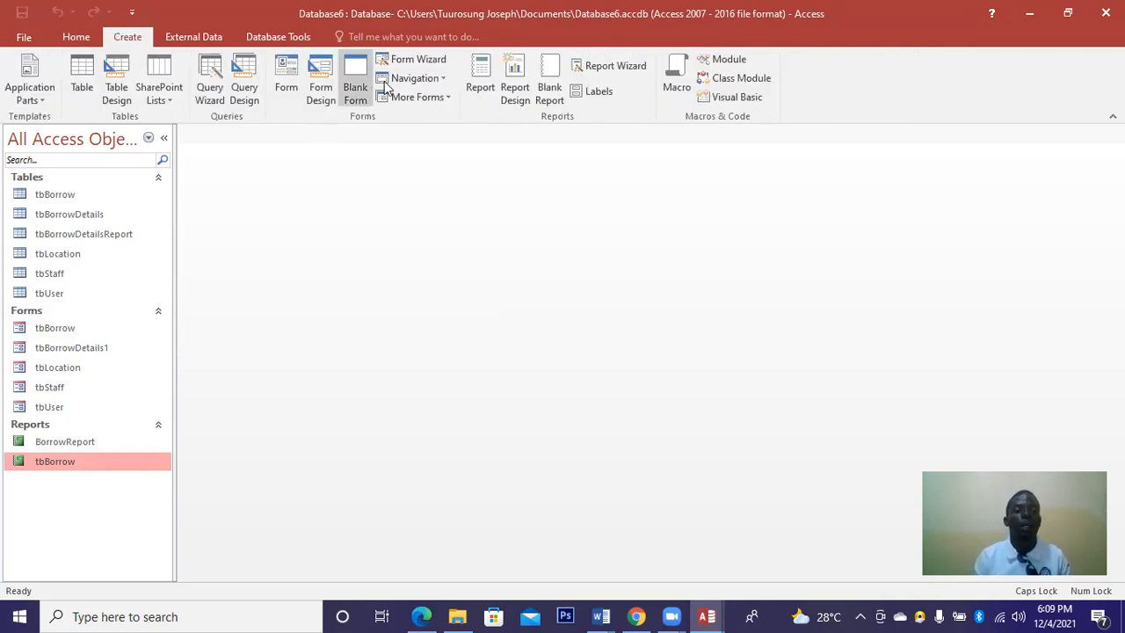
{"action": "left_click", "coordinate": [603, 70]}
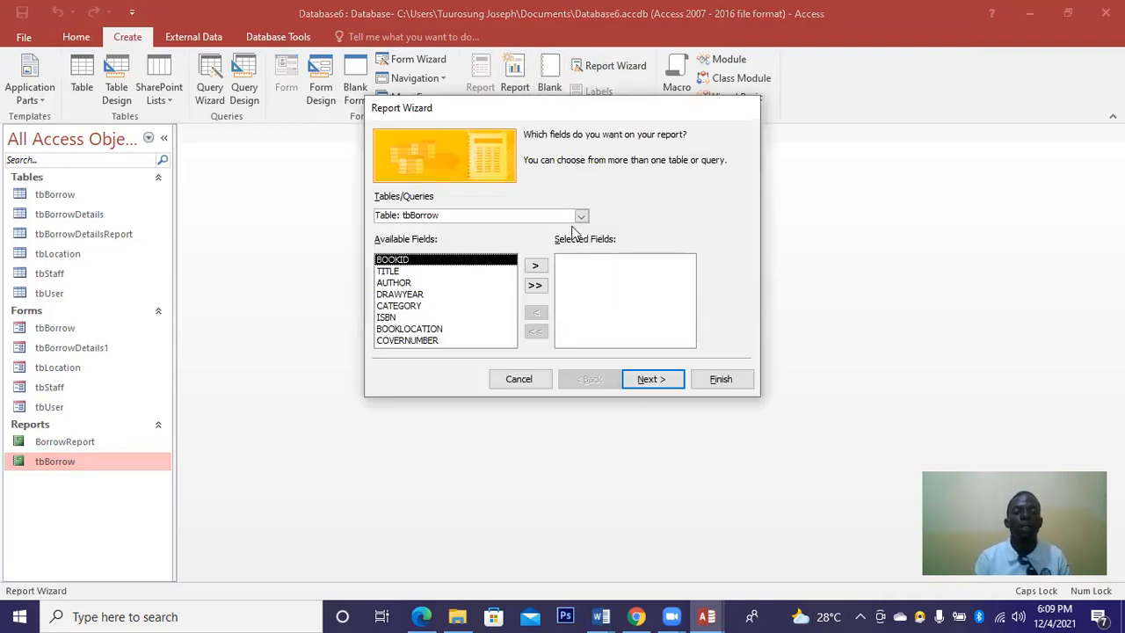
{"action": "left_click", "coordinate": [581, 218]}
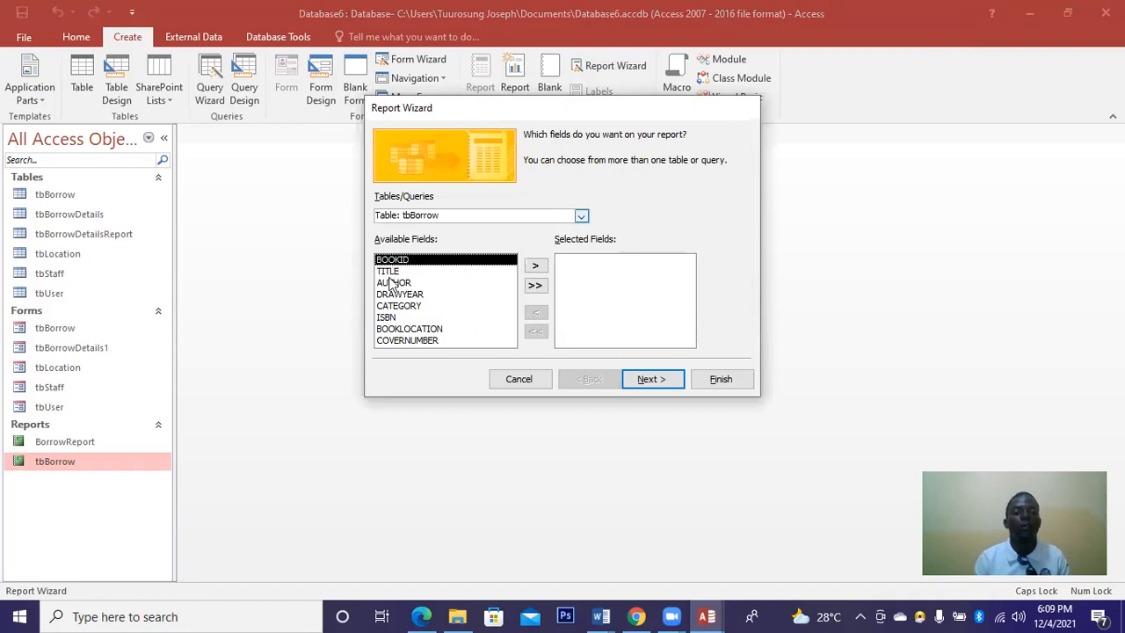
{"action": "left_click", "coordinate": [392, 278]}
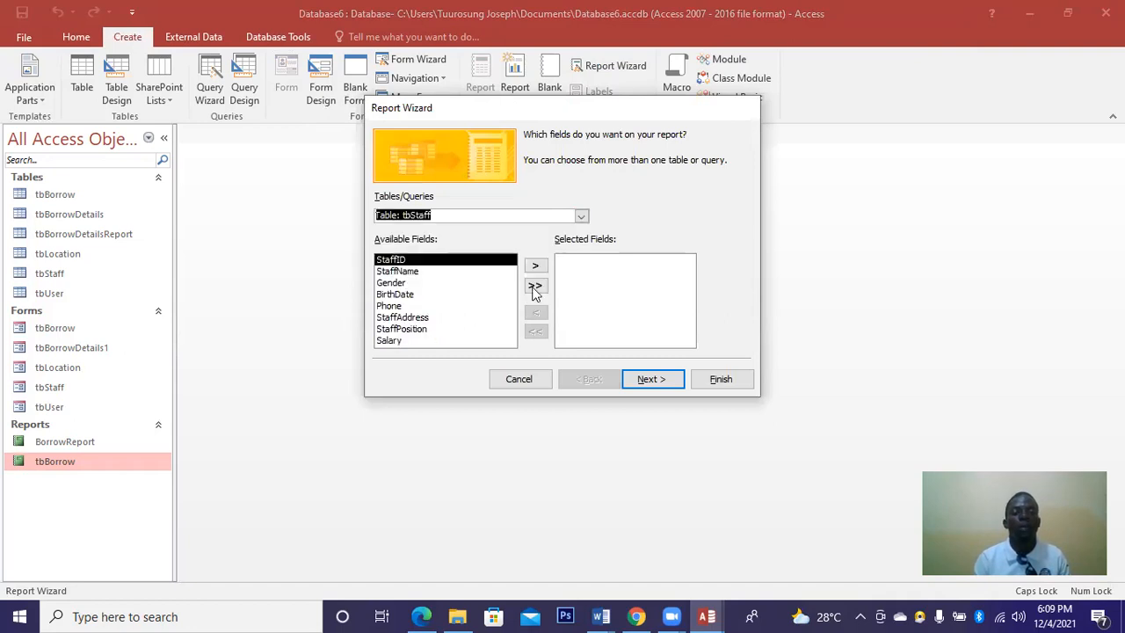
{"action": "left_click", "coordinate": [652, 383]}
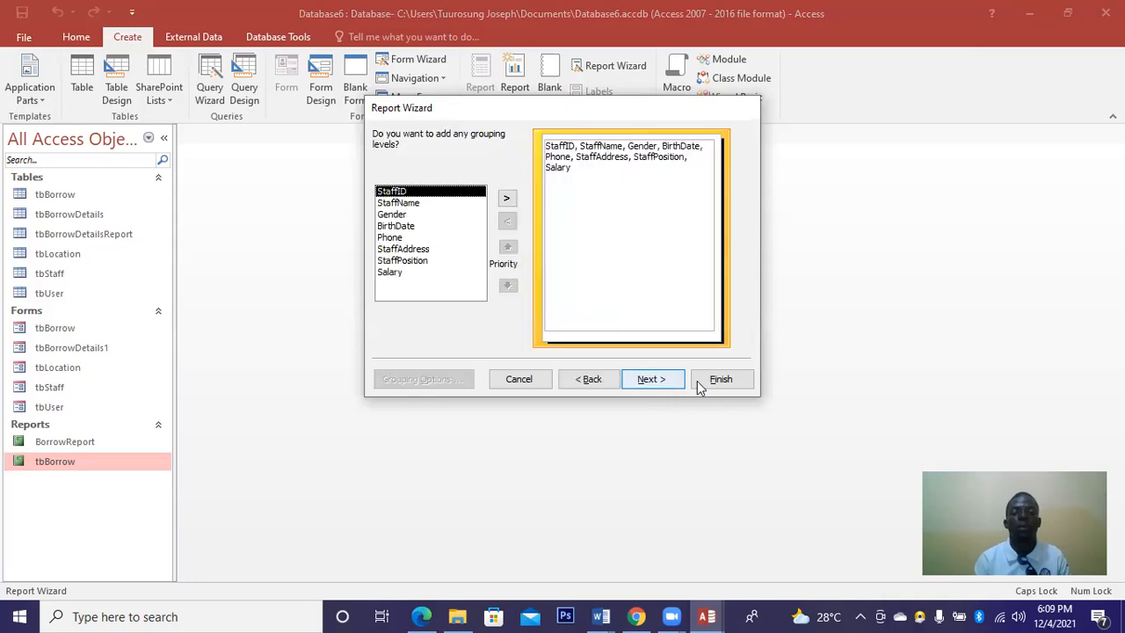
{"action": "left_click", "coordinate": [656, 383]}
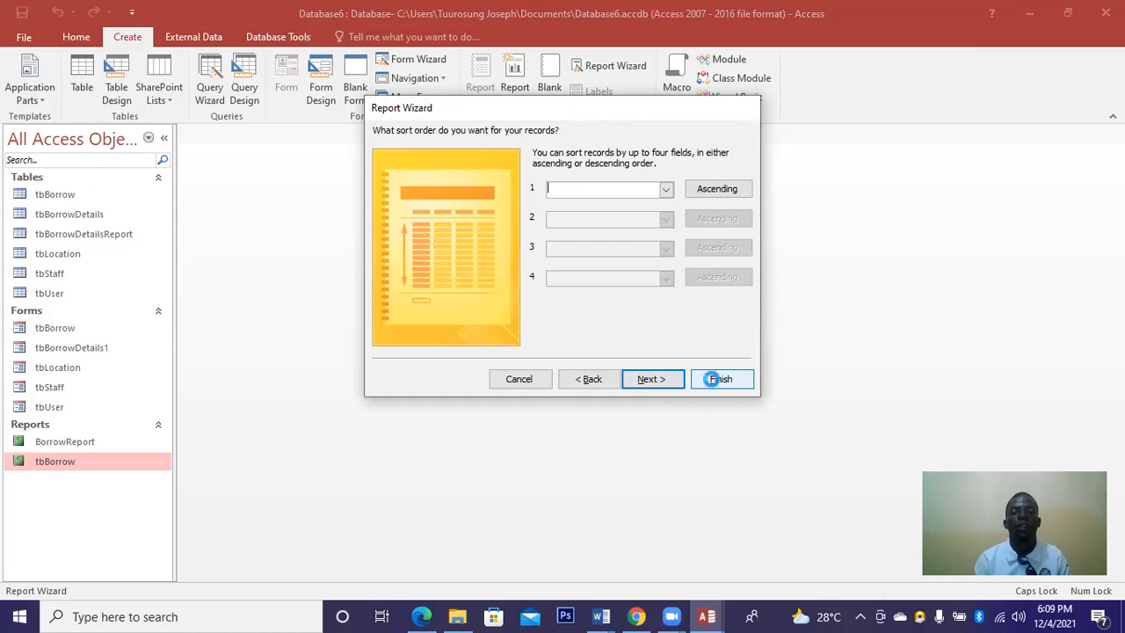
{"action": "left_click", "coordinate": [711, 379]}
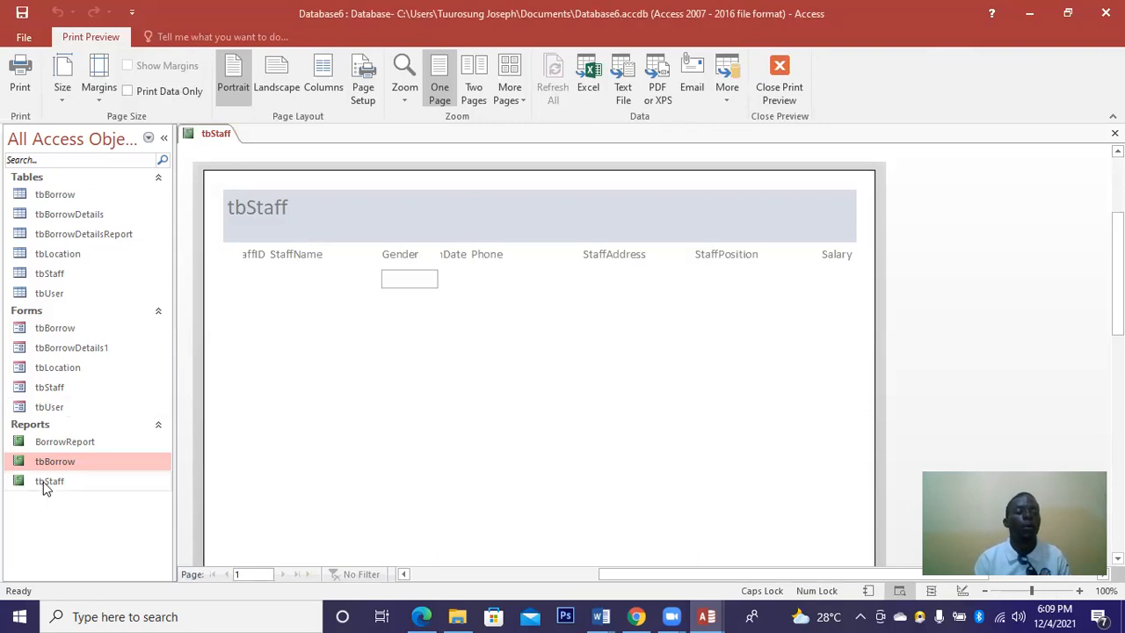
Open the tbStaff report in Design View and select its title label.
{"action": "right_click", "coordinate": [46, 489]}
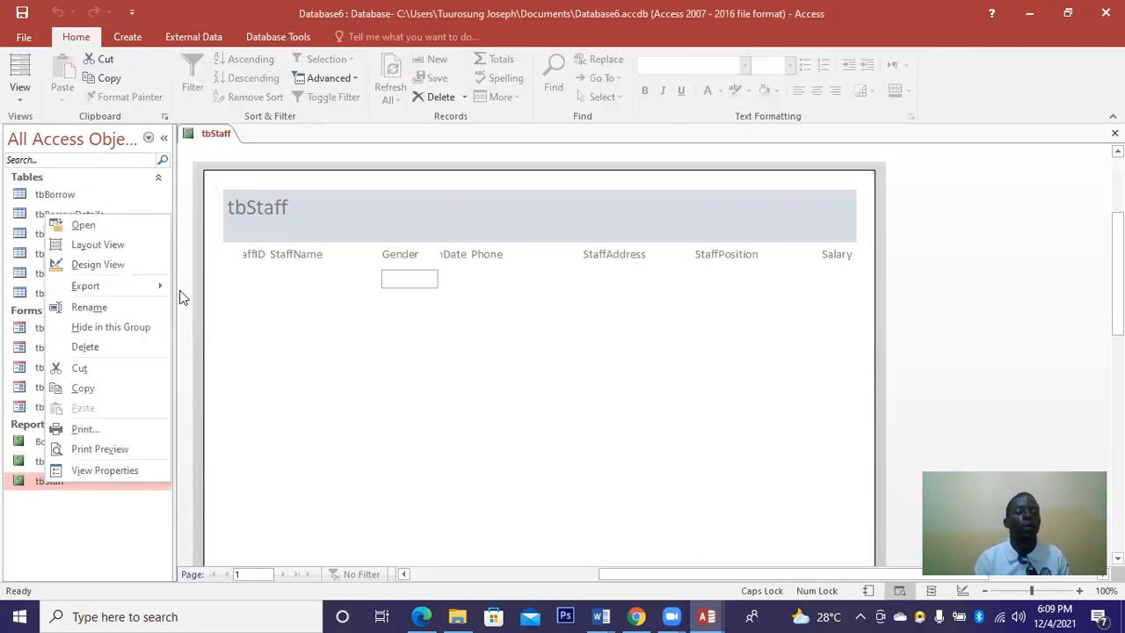
{"action": "left_click", "coordinate": [97, 266]}
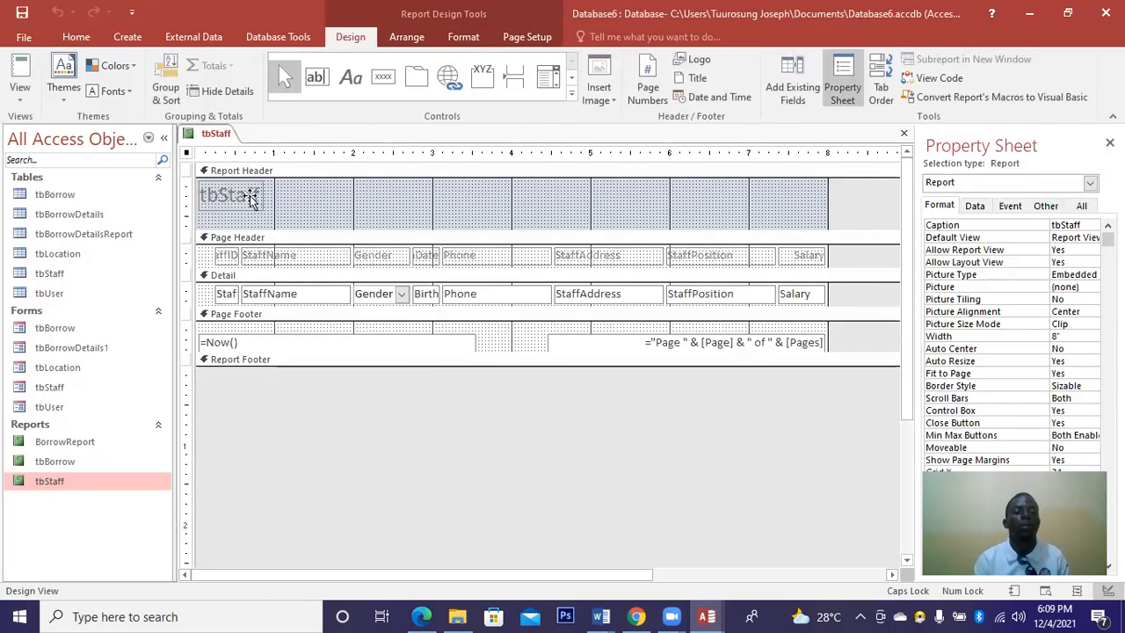
{"action": "left_click", "coordinate": [251, 197]}
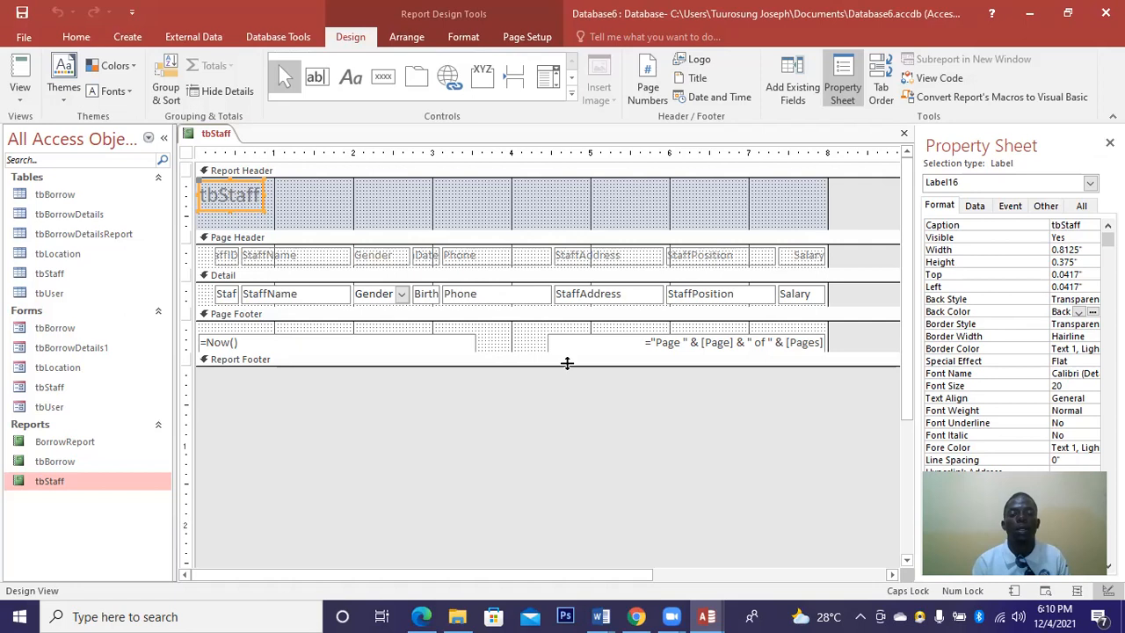
Make the page footer taller, widen the report to the right, and select all heading, field and footer controls.
{"action": "left_click_drag", "start_coordinate": [565, 354], "coordinate": [565, 458]}
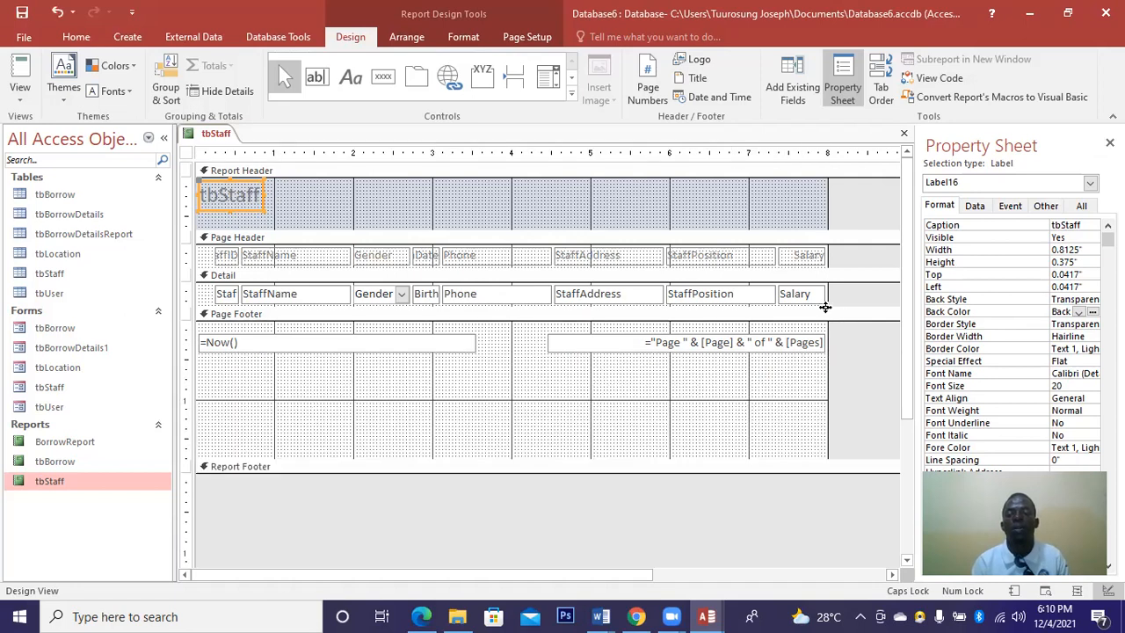
{"action": "left_click_drag", "start_coordinate": [830, 296], "coordinate": [858, 293]}
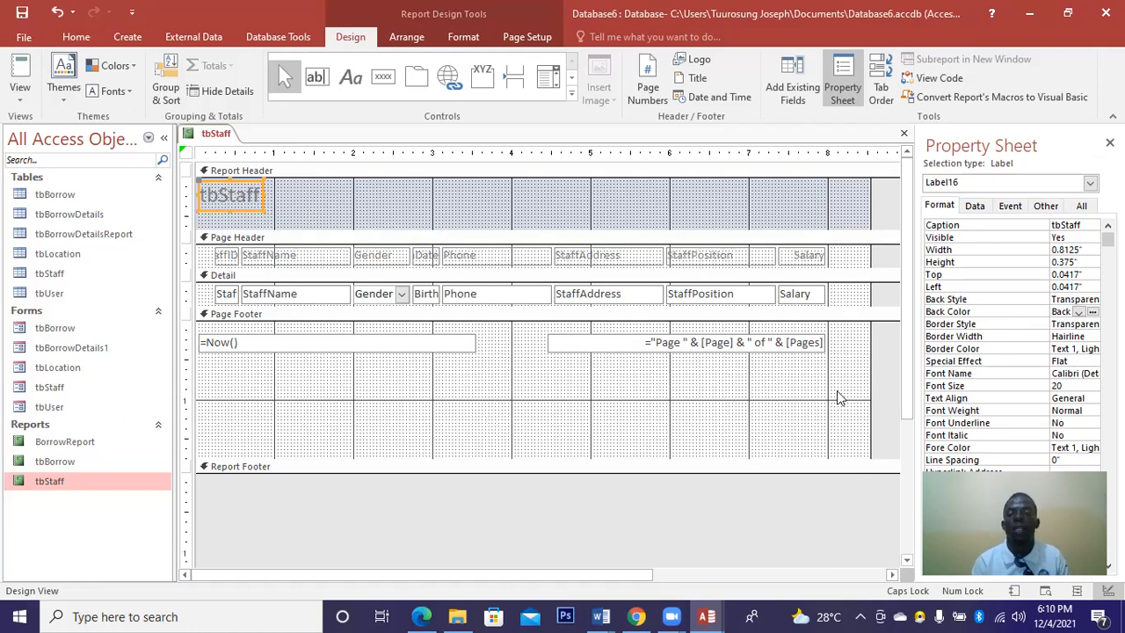
{"action": "left_click_drag", "start_coordinate": [826, 385], "coordinate": [152, 92]}
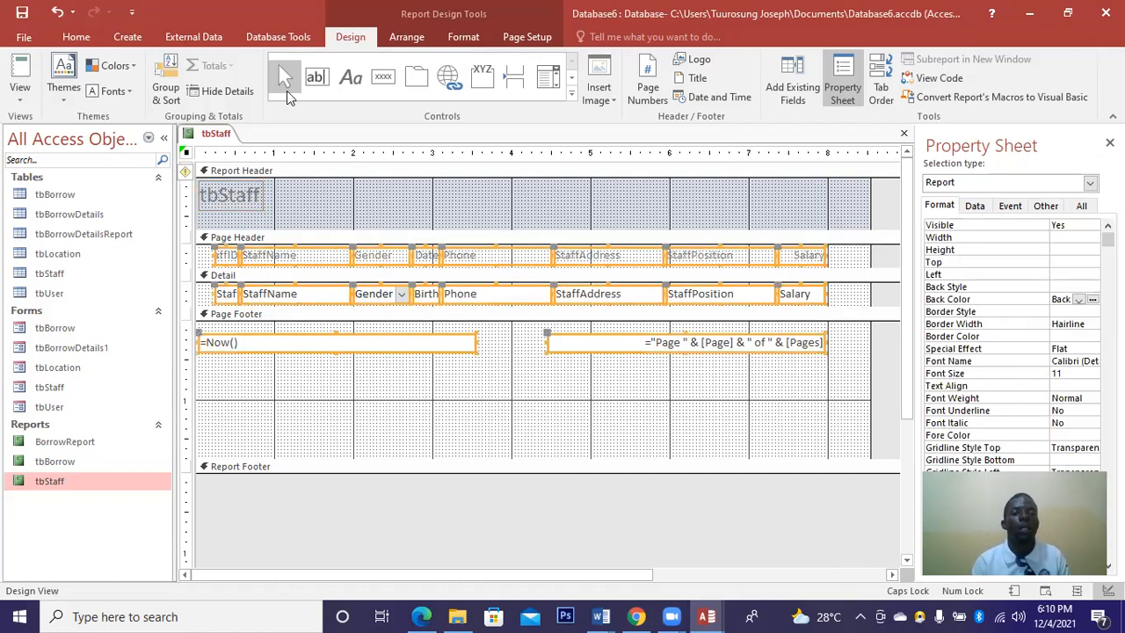
Make the selected column headings, detail fields and footer text bold and purple (#6F3198).
{"action": "left_click", "coordinate": [463, 36]}
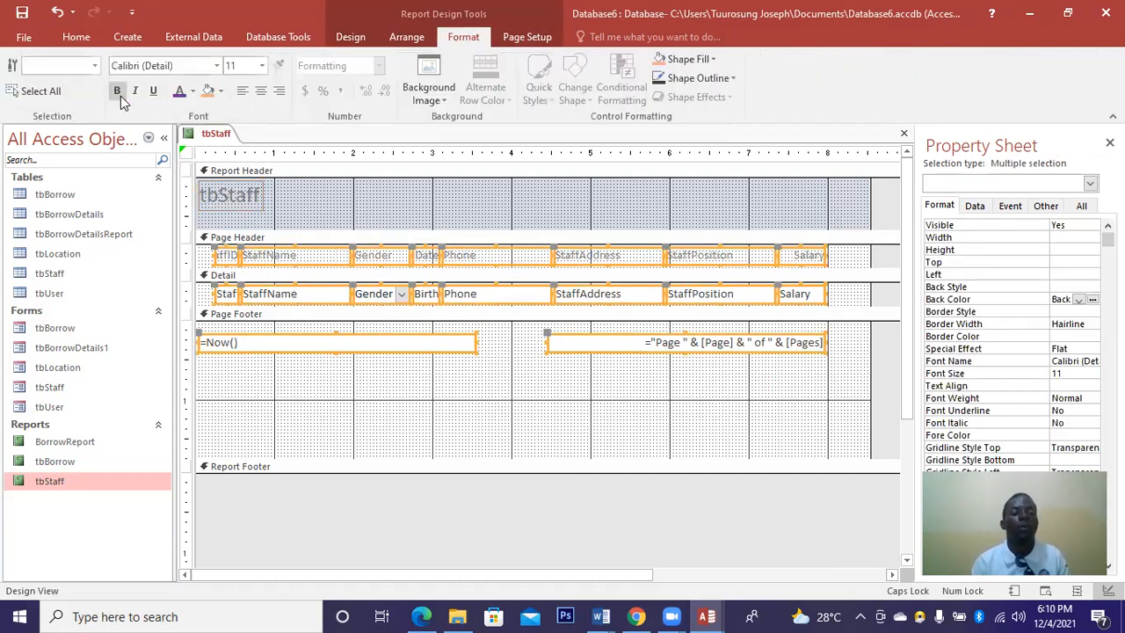
{"action": "left_click", "coordinate": [120, 96]}
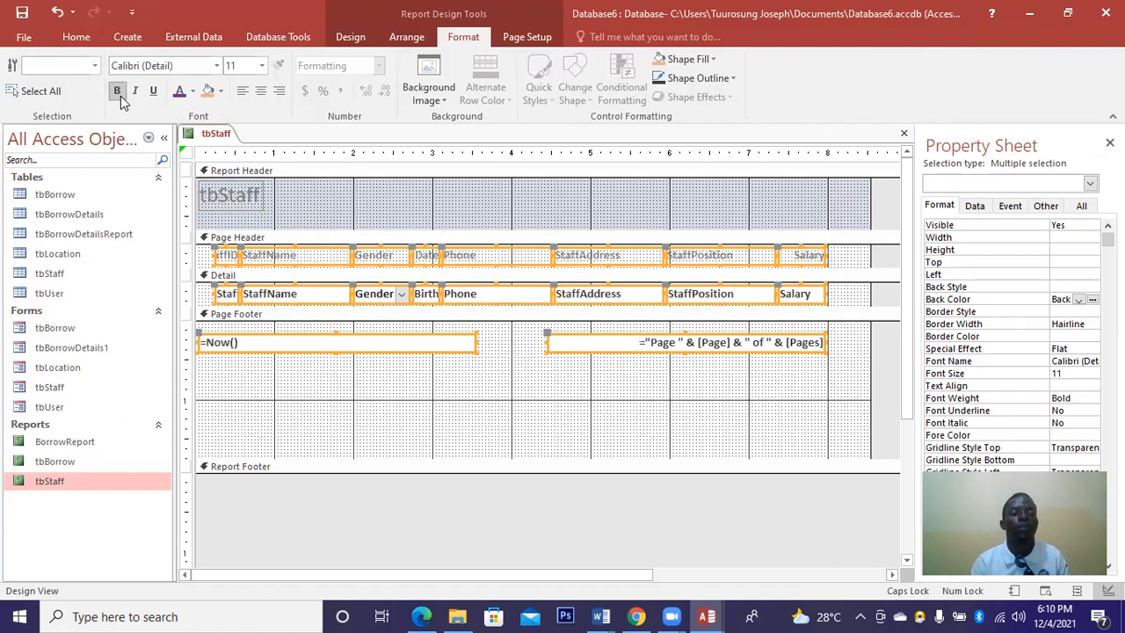
{"action": "left_click", "coordinate": [180, 90]}
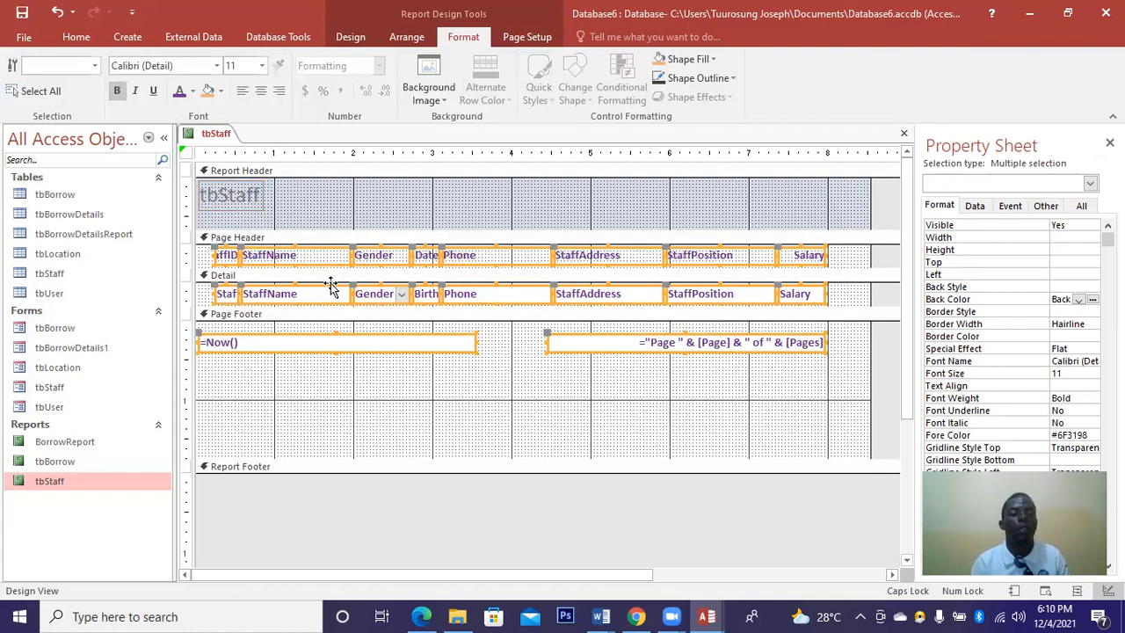
Deselect the formatted controls and select the StaffID field in the detail row.
{"action": "left_click", "coordinate": [263, 310]}
{"action": "left_click", "coordinate": [264, 296]}
{"action": "left_click", "coordinate": [233, 296]}
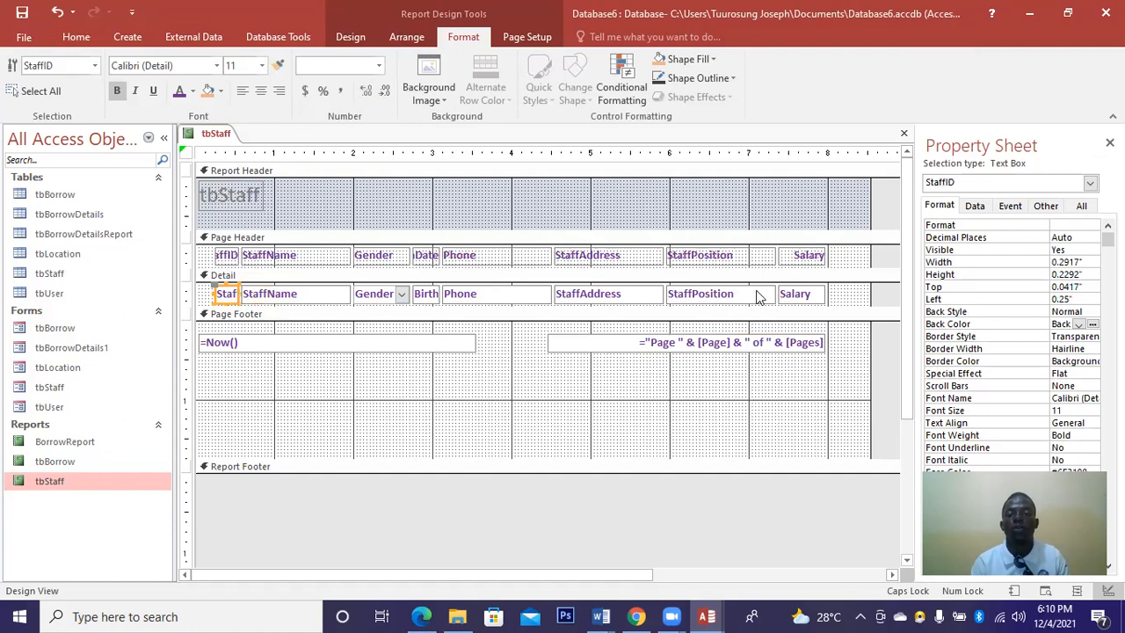
Move the Salary field, Salary heading and StaffPosition heading right, and shorten the Detail section slightly.
{"action": "left_click", "coordinate": [785, 295]}
{"action": "left_click_drag", "start_coordinate": [824, 298], "coordinate": [868, 299]}
{"action": "mouse_move", "coordinate": [837, 260]}
{"action": "left_mouse_down"}
{"action": "mouse_move", "coordinate": [851, 261]}
{"action": "mouse_move", "coordinate": [838, 261]}
{"action": "left_mouse_up"}
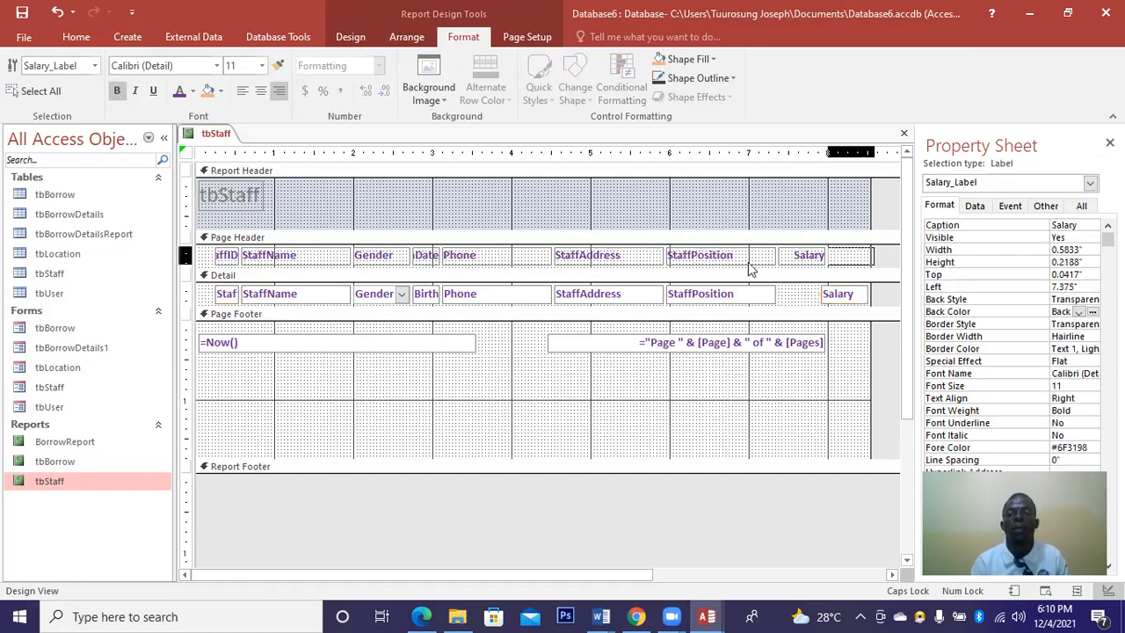
{"action": "mouse_move", "coordinate": [743, 259]}
{"action": "left_mouse_down"}
{"action": "mouse_move", "coordinate": [779, 259]}
{"action": "mouse_move", "coordinate": [760, 258]}
{"action": "left_mouse_up"}
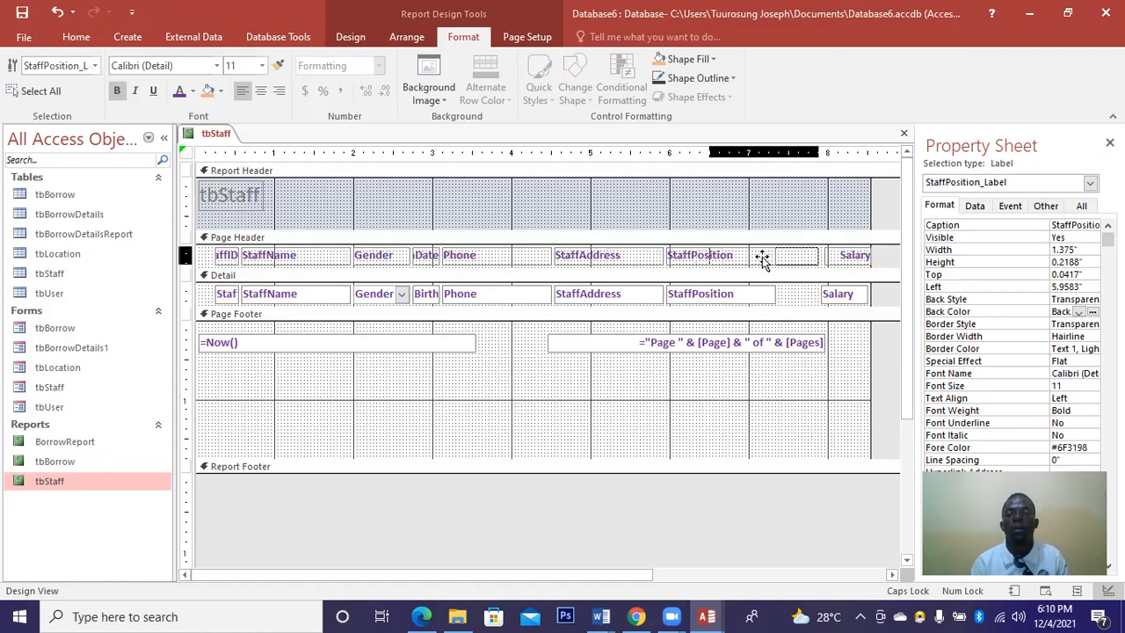
{"action": "left_click_drag", "start_coordinate": [732, 302], "coordinate": [720, 289]}
{"action": "left_click", "coordinate": [722, 289]}
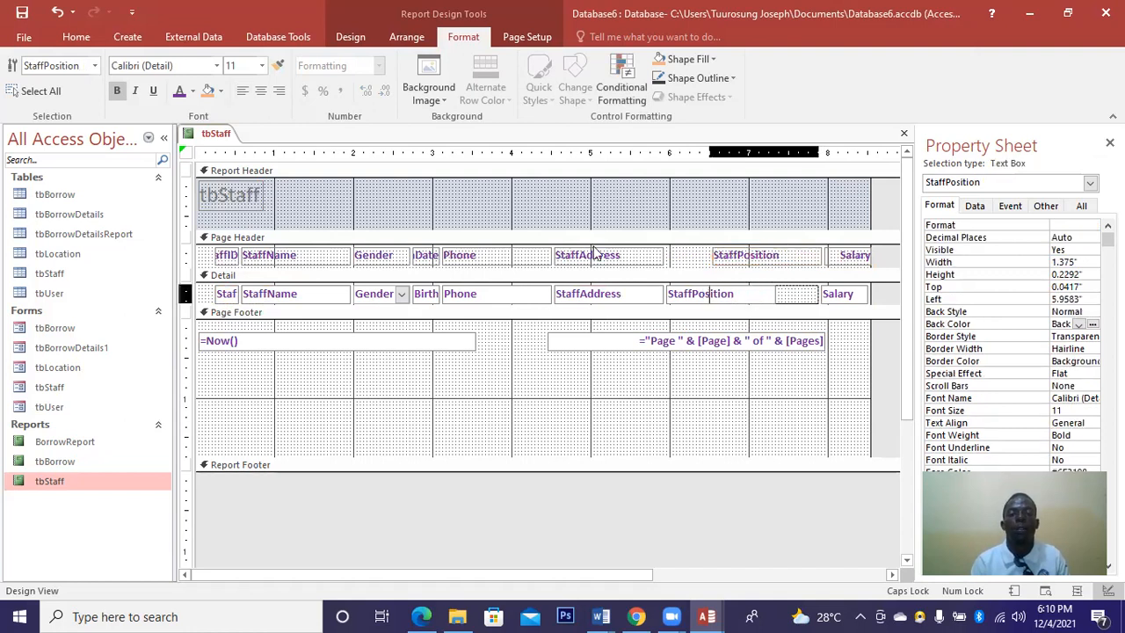
Shift the StaffAddress and Phone headings right with their fields beneath, and move the Date heading right.
{"action": "left_click", "coordinate": [659, 253]}
{"action": "left_click_drag", "start_coordinate": [637, 250], "coordinate": [639, 248]}
{"action": "left_click_drag", "start_coordinate": [626, 299], "coordinate": [587, 297]}
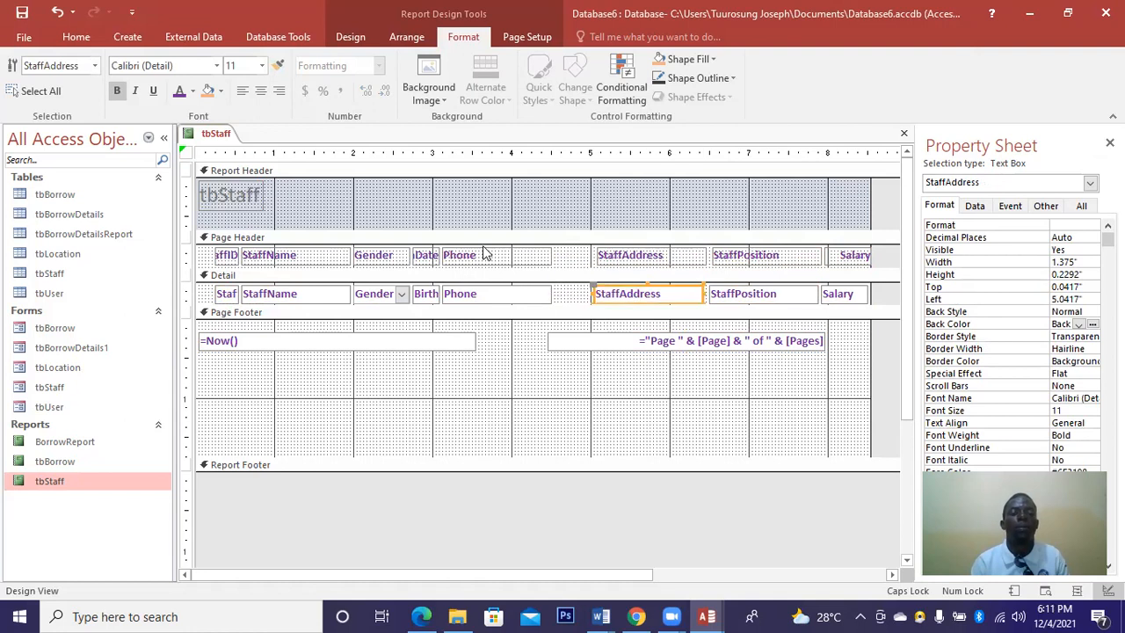
{"action": "left_click_drag", "start_coordinate": [483, 254], "coordinate": [523, 249]}
{"action": "left_click_drag", "start_coordinate": [498, 295], "coordinate": [500, 295]}
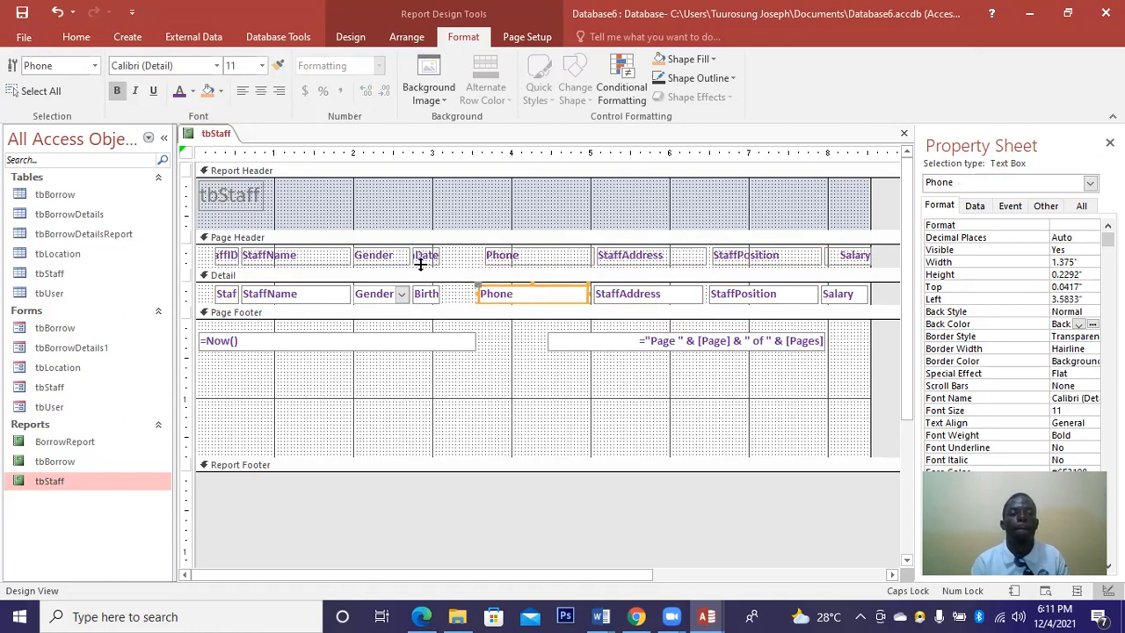
{"action": "left_click_drag", "start_coordinate": [431, 255], "coordinate": [462, 261]}
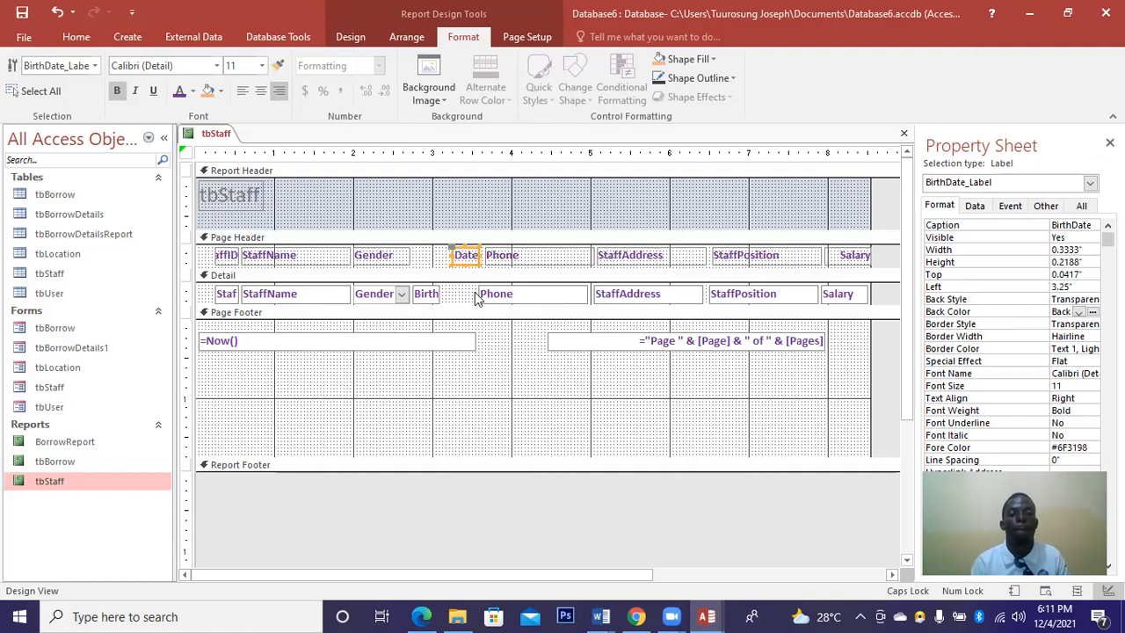
Align the BirthDate, Gender and StaffName fields under their headings, moving those columns right.
{"action": "left_click", "coordinate": [477, 294]}
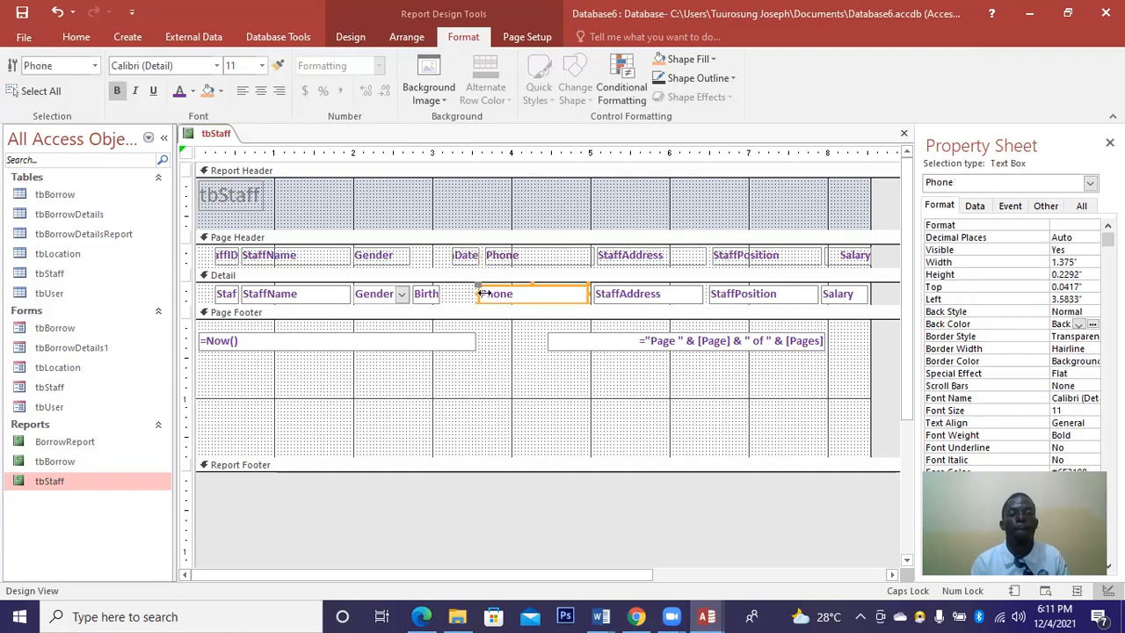
{"action": "left_click", "coordinate": [485, 294]}
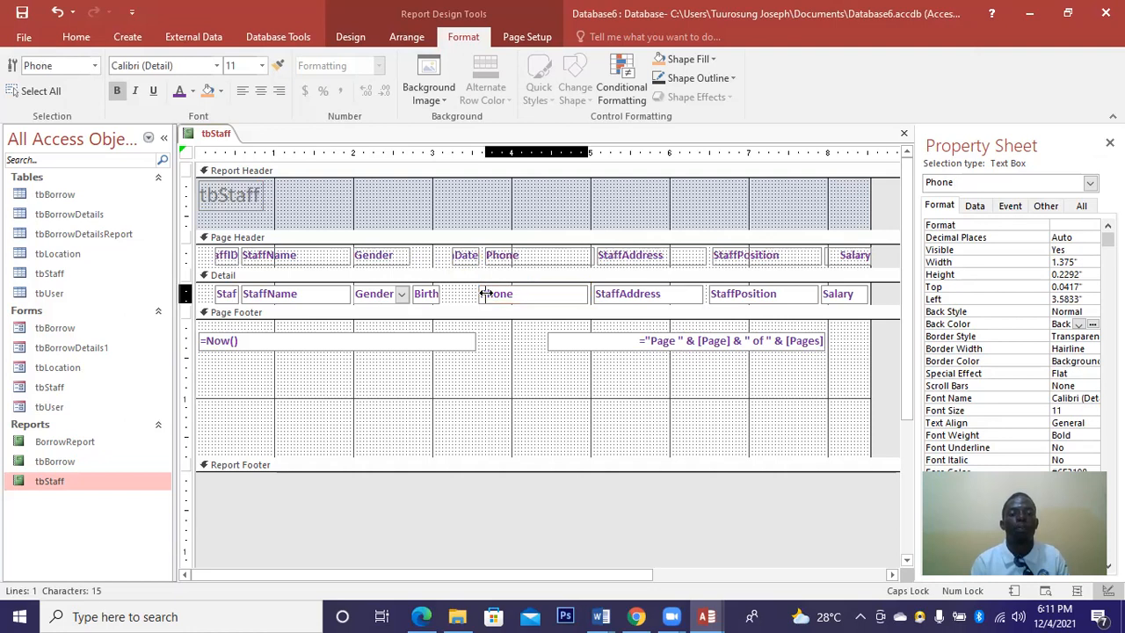
{"action": "left_click", "coordinate": [432, 293]}
{"action": "left_click_drag", "start_coordinate": [466, 295], "coordinate": [471, 294]}
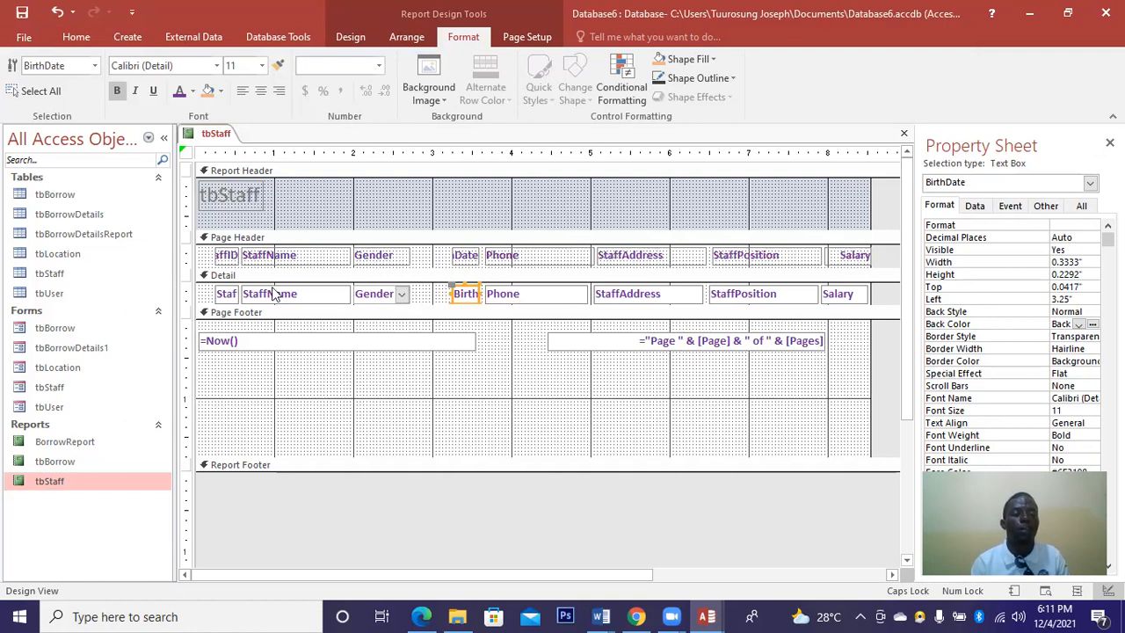
{"action": "left_click", "coordinate": [388, 295]}
{"action": "left_click_drag", "start_coordinate": [374, 260], "coordinate": [406, 258]}
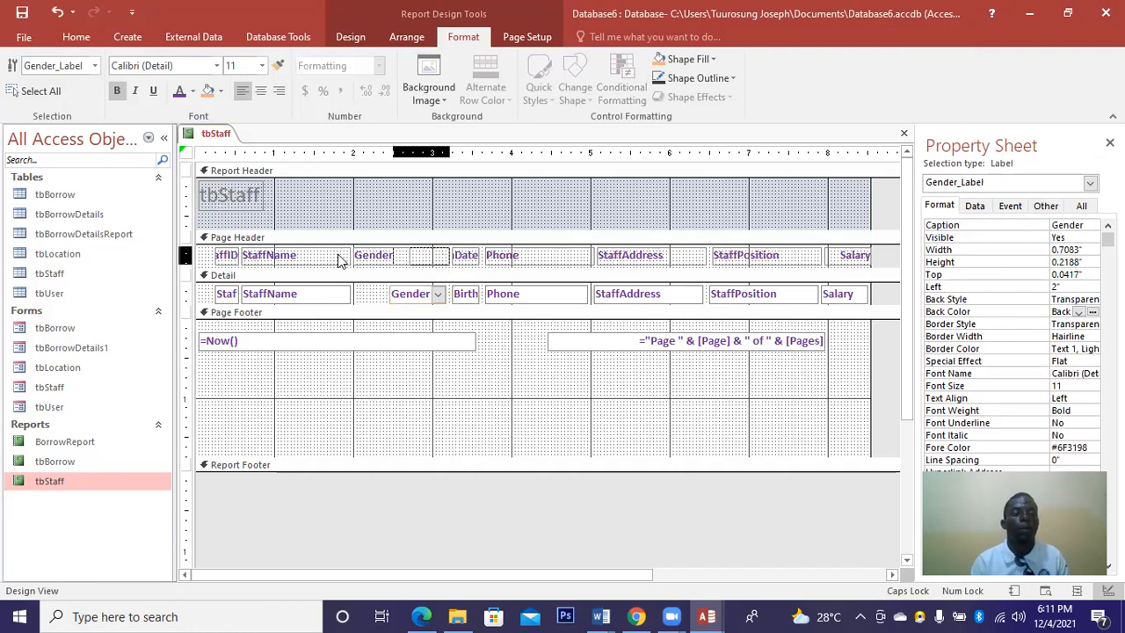
{"action": "left_click", "coordinate": [359, 258]}
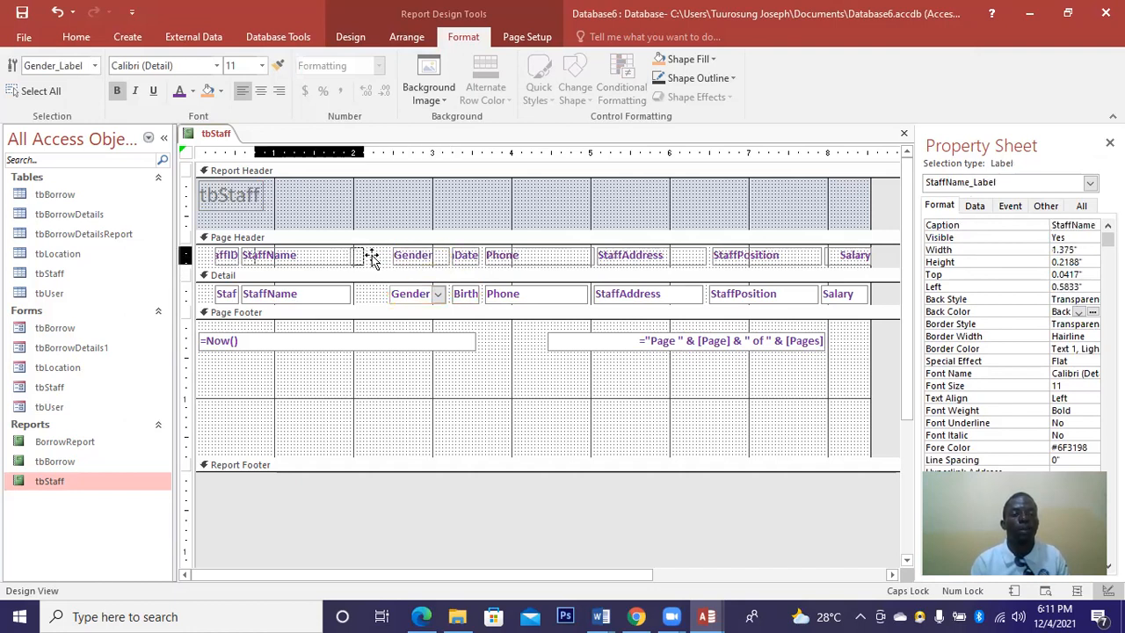
{"action": "left_click_drag", "start_coordinate": [372, 259], "coordinate": [375, 258]}
{"action": "left_click_drag", "start_coordinate": [325, 293], "coordinate": [352, 290]}
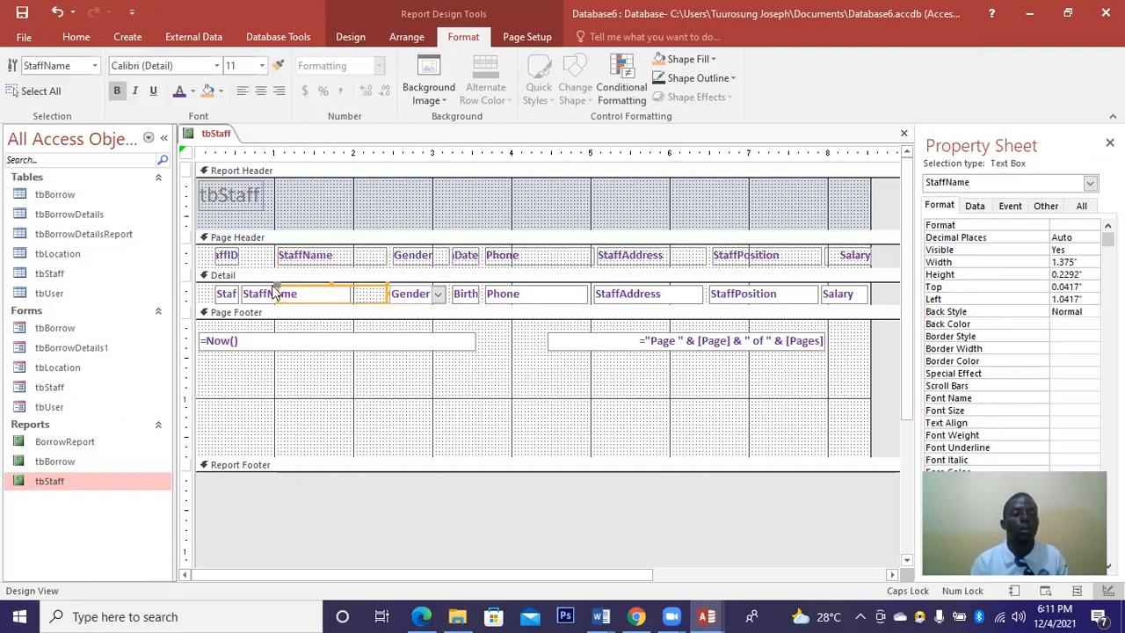
Widen the StaffID heading and field to 0.6667" so StaffID shows fully, and left-align the heading.
{"action": "left_click", "coordinate": [230, 256]}
{"action": "left_click_drag", "start_coordinate": [268, 256], "coordinate": [268, 255]}
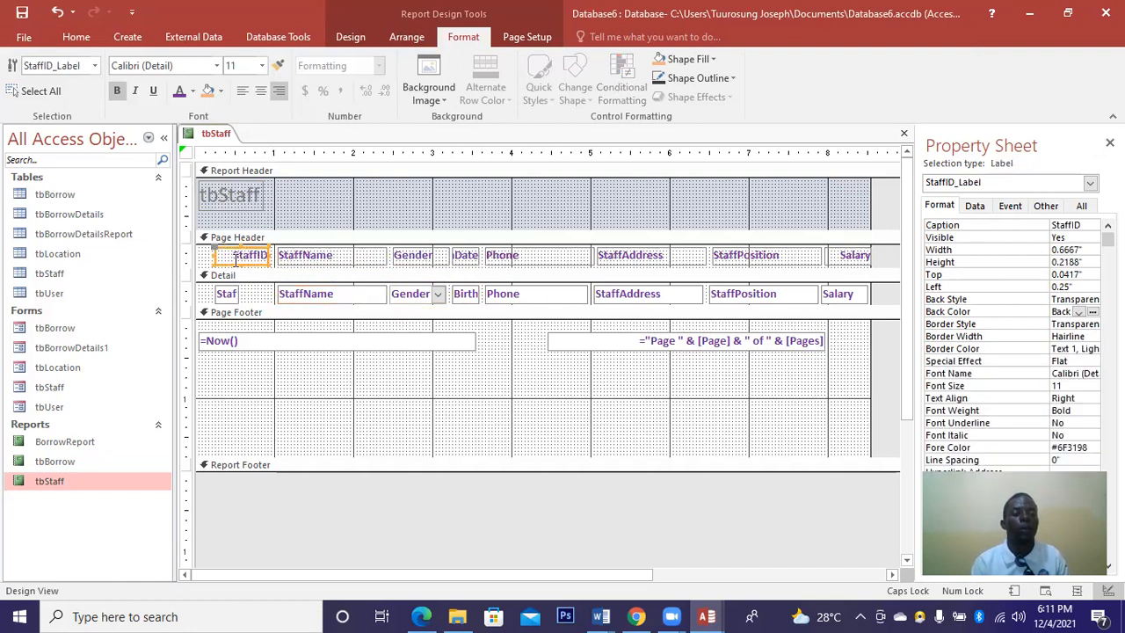
{"action": "left_click", "coordinate": [236, 295]}
{"action": "left_click_drag", "start_coordinate": [267, 293], "coordinate": [269, 294]}
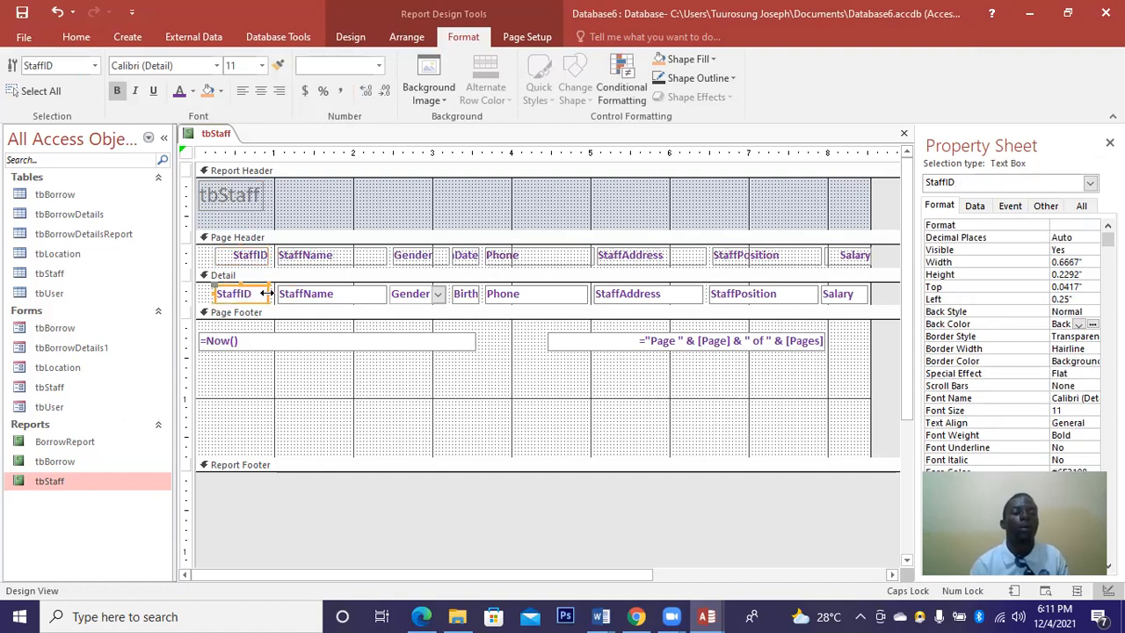
{"action": "left_click", "coordinate": [228, 254]}
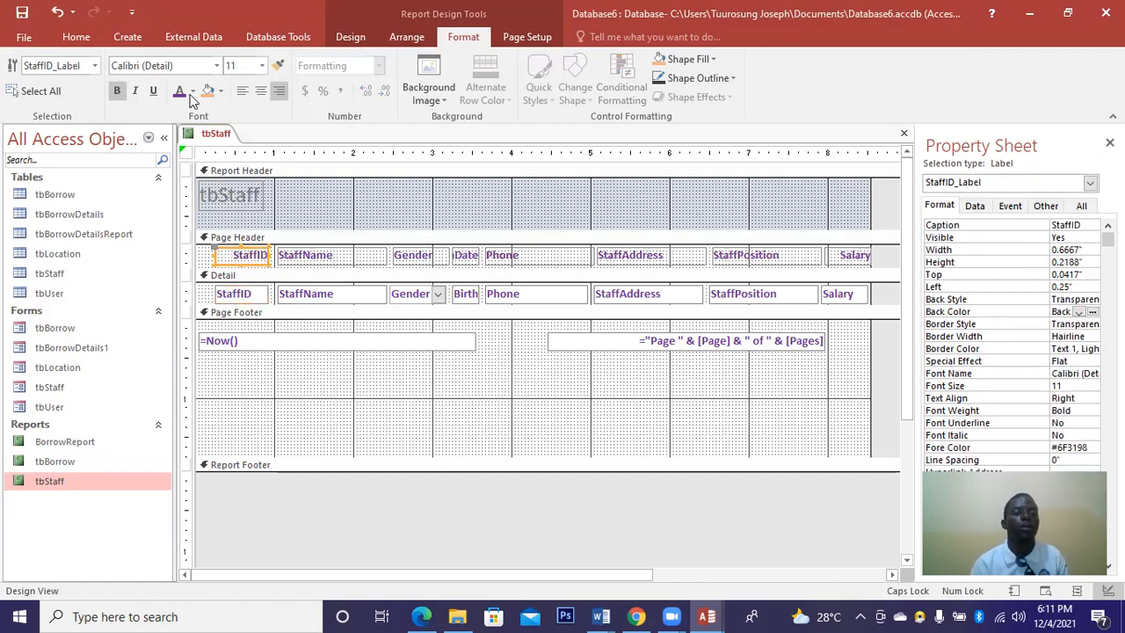
{"action": "left_click", "coordinate": [244, 92]}
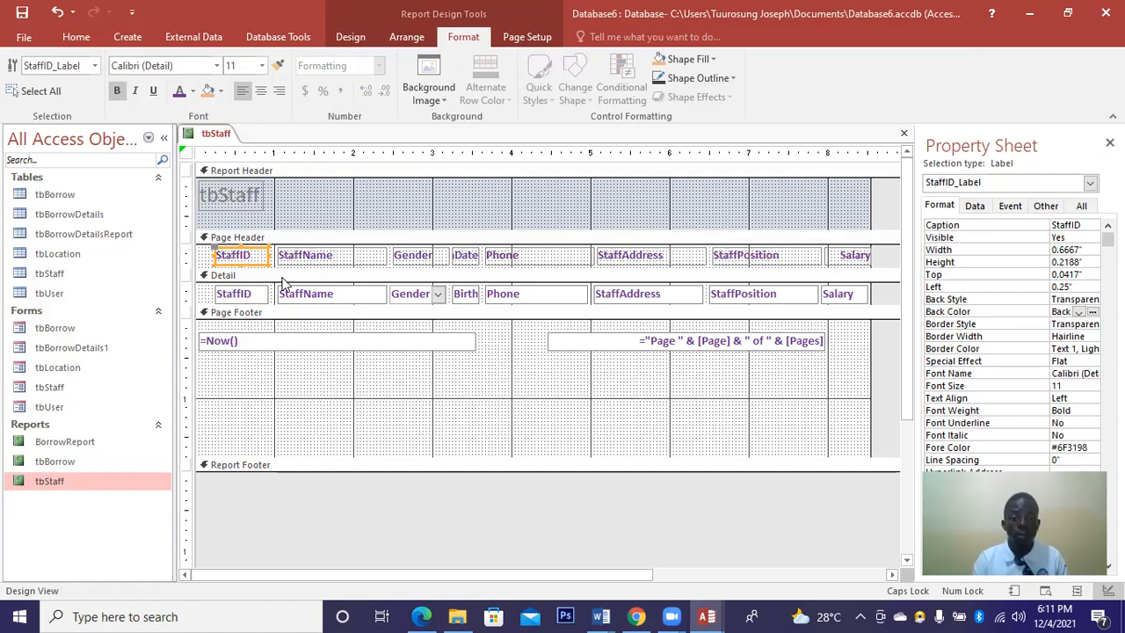
{"action": "left_click", "coordinate": [334, 208]}
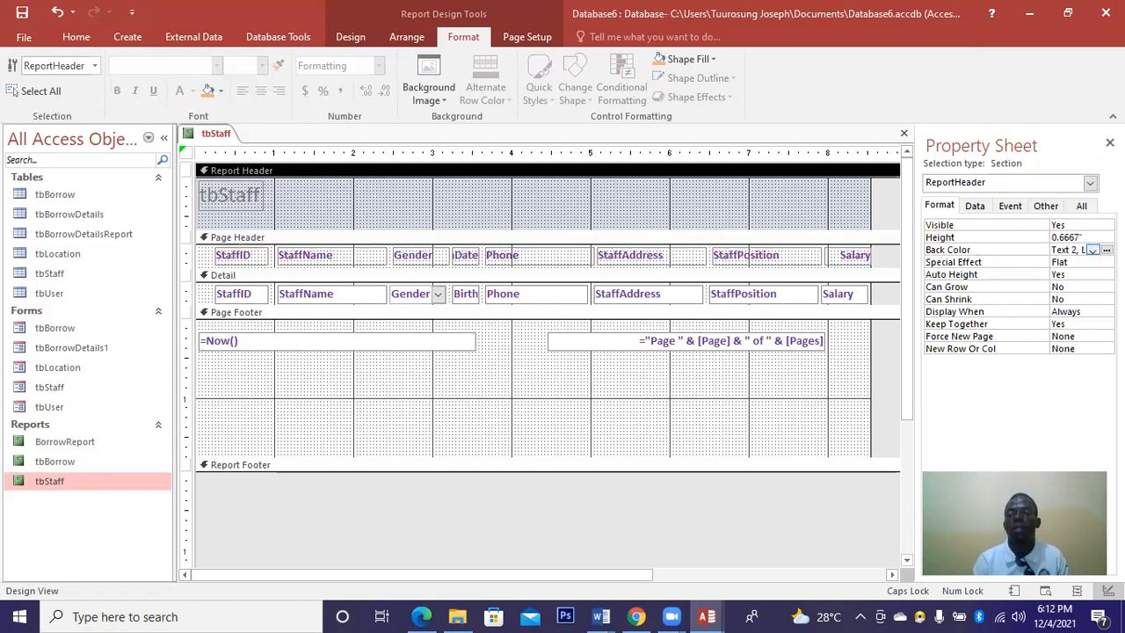
Give the Report Header an Accent 1 blue background and make the title white, bold, centred Arial Black.
{"action": "left_click", "coordinate": [1092, 250]}
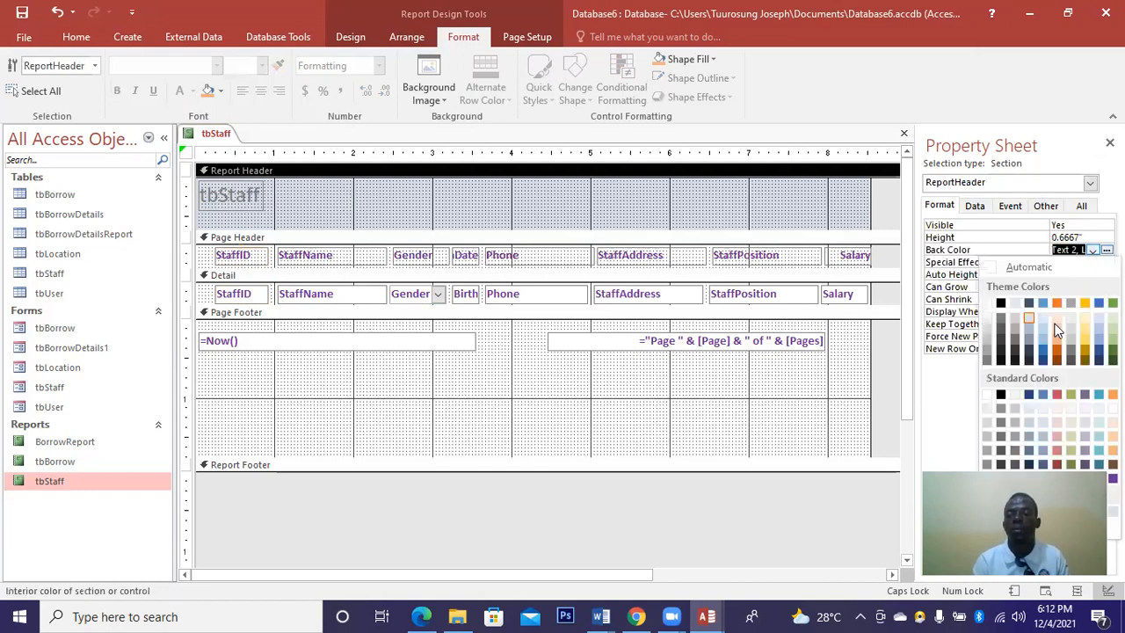
{"action": "left_click", "coordinate": [1045, 355]}
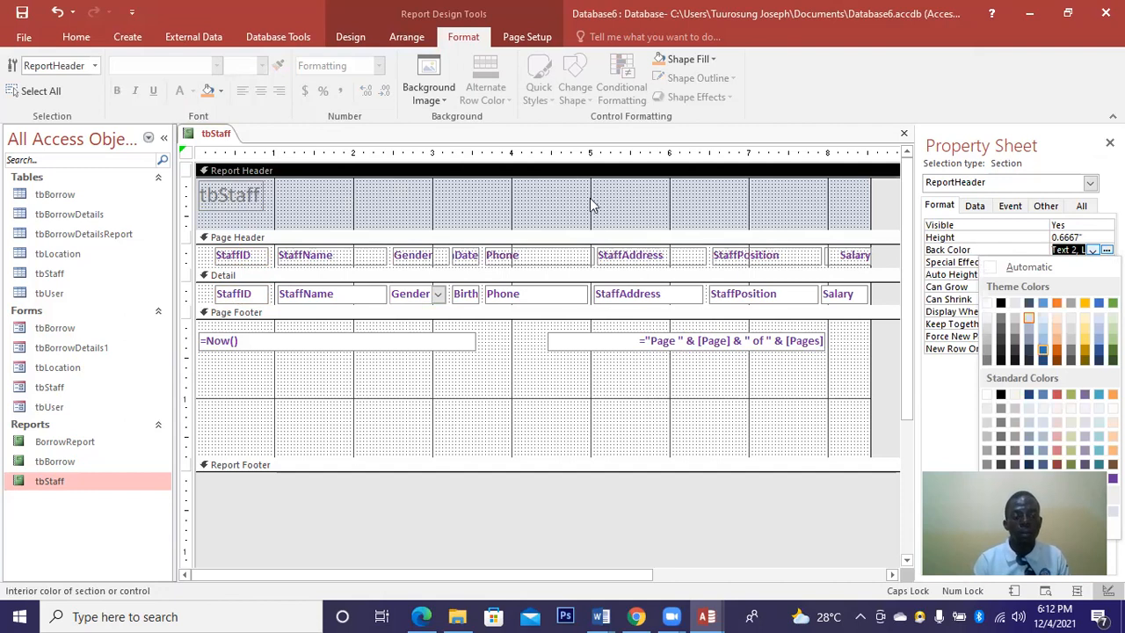
{"action": "left_click", "coordinate": [254, 195]}
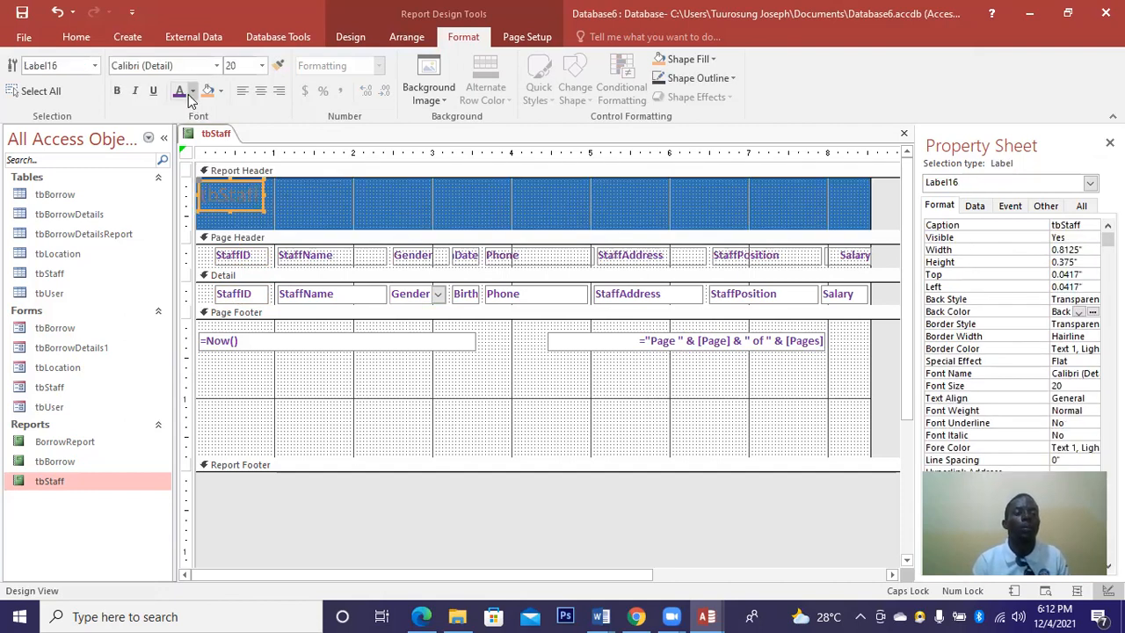
{"action": "left_click", "coordinate": [193, 92]}
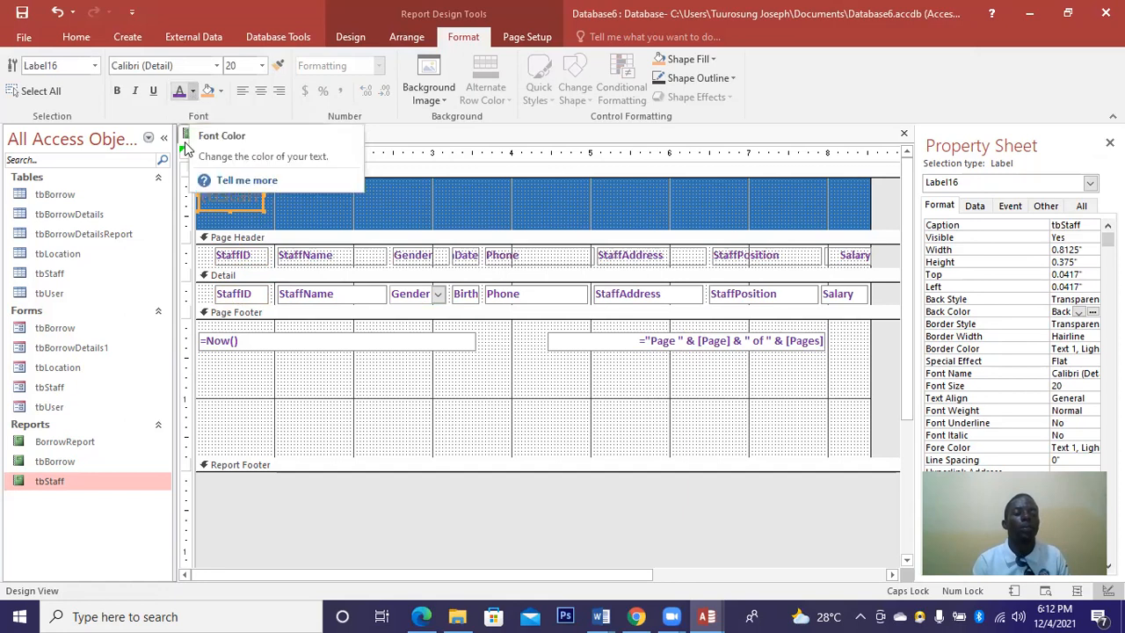
{"action": "left_click", "coordinate": [179, 148]}
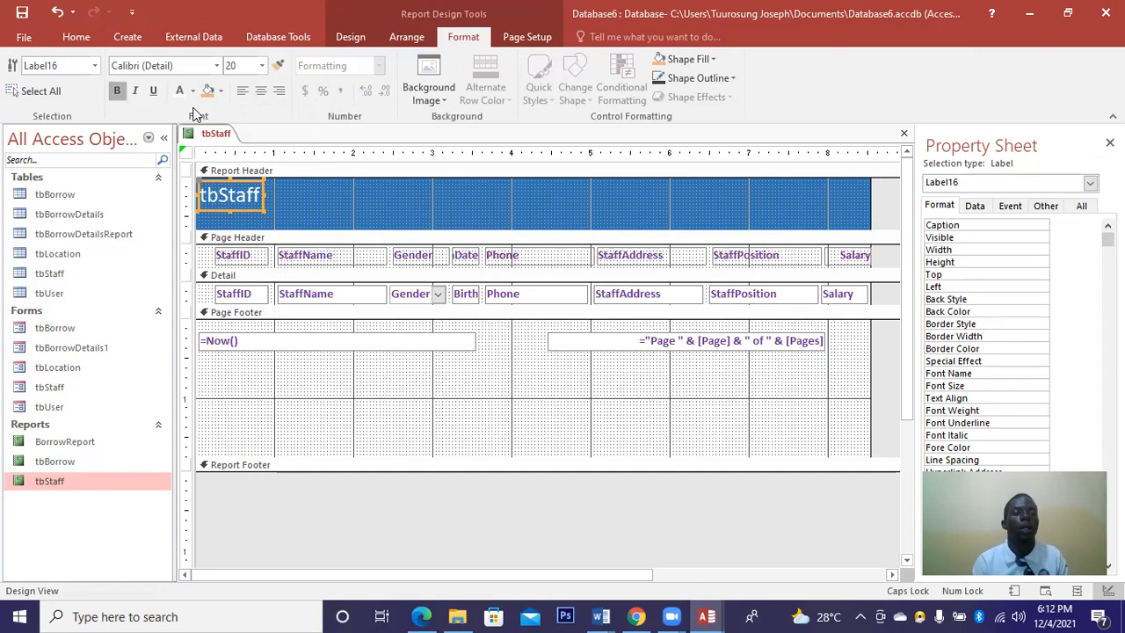
{"action": "key", "text": "ctrl+b"}
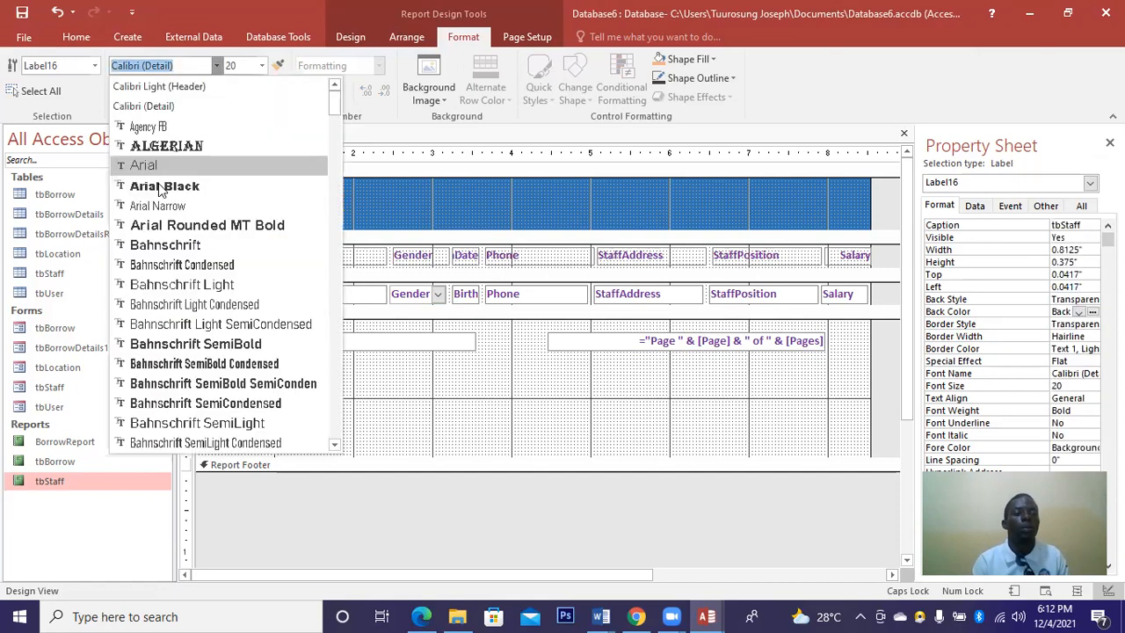
{"action": "left_click", "coordinate": [197, 187]}
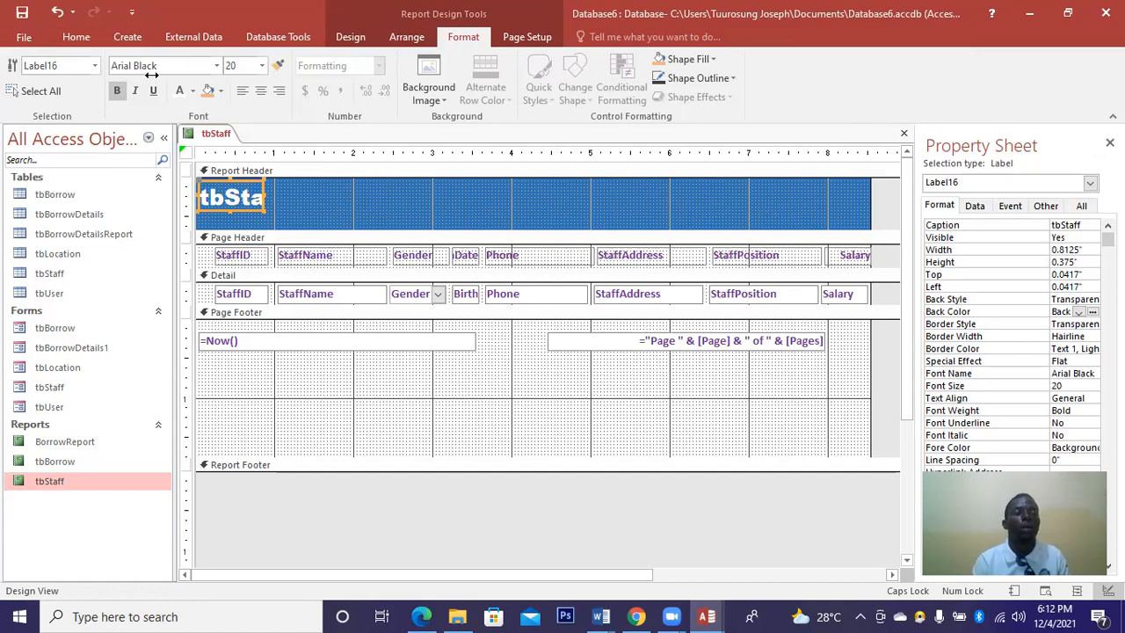
{"action": "left_click", "coordinate": [260, 96]}
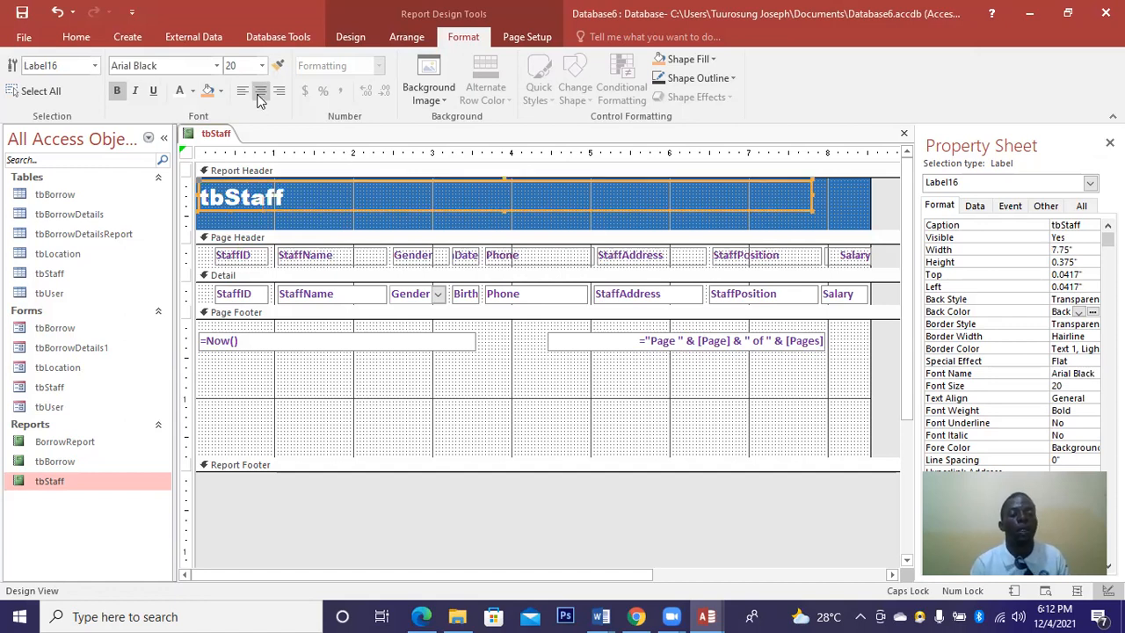
{"action": "left_click", "coordinate": [259, 97]}
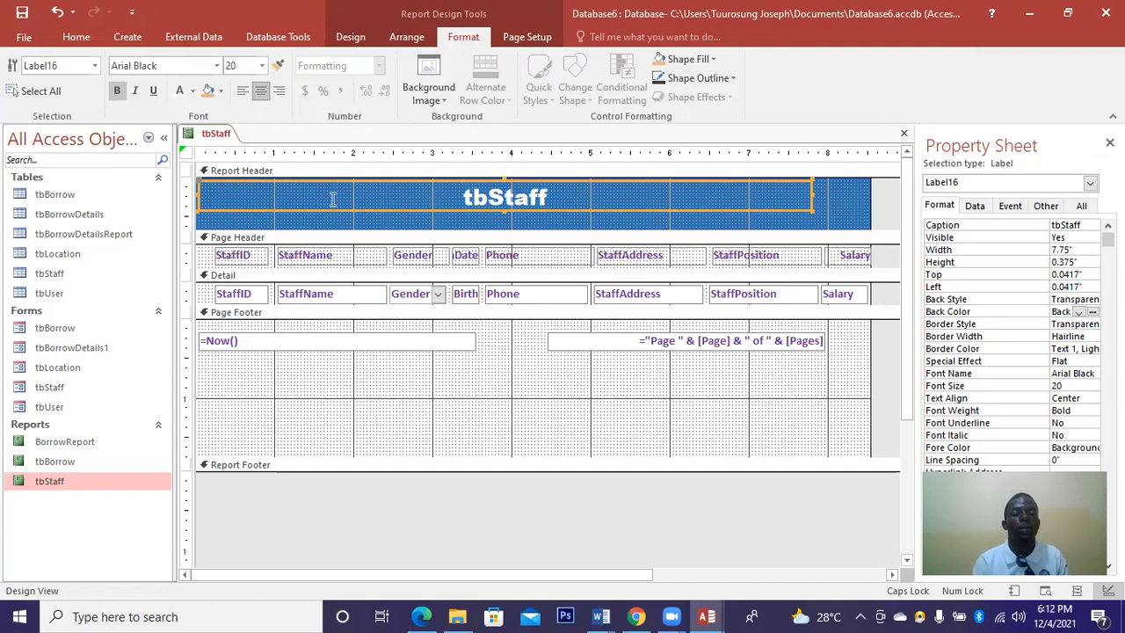
Change the title text from tbStaff to 'Staff REPORT'.
{"action": "left_click", "coordinate": [489, 197]}
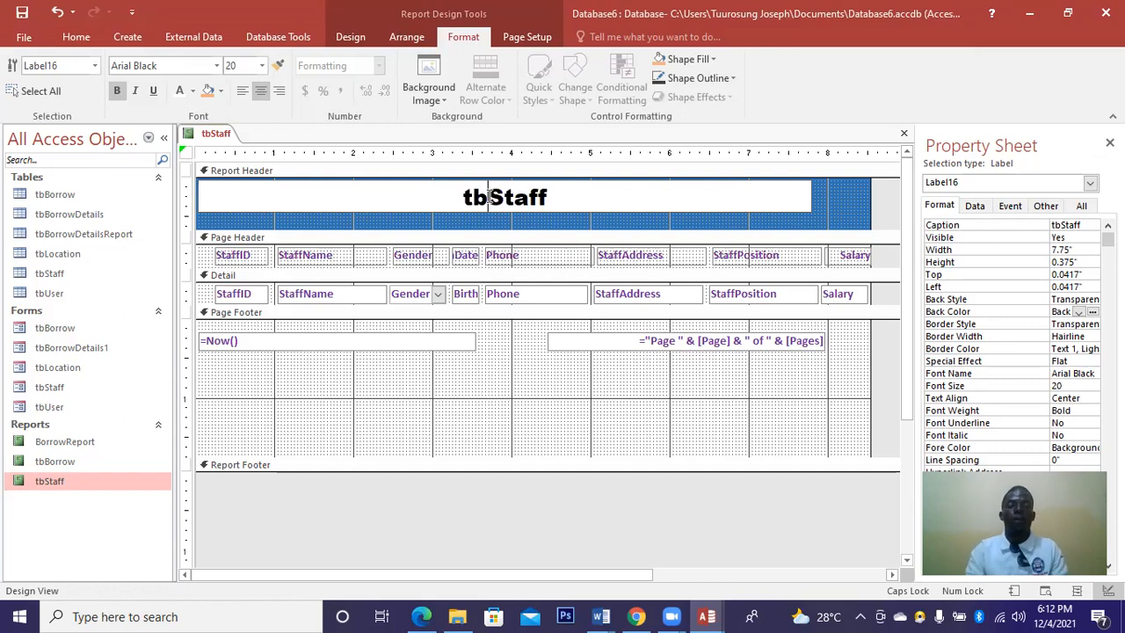
{"action": "key", "text": "BackSpace"}
{"action": "key", "text": "BackSpace"}
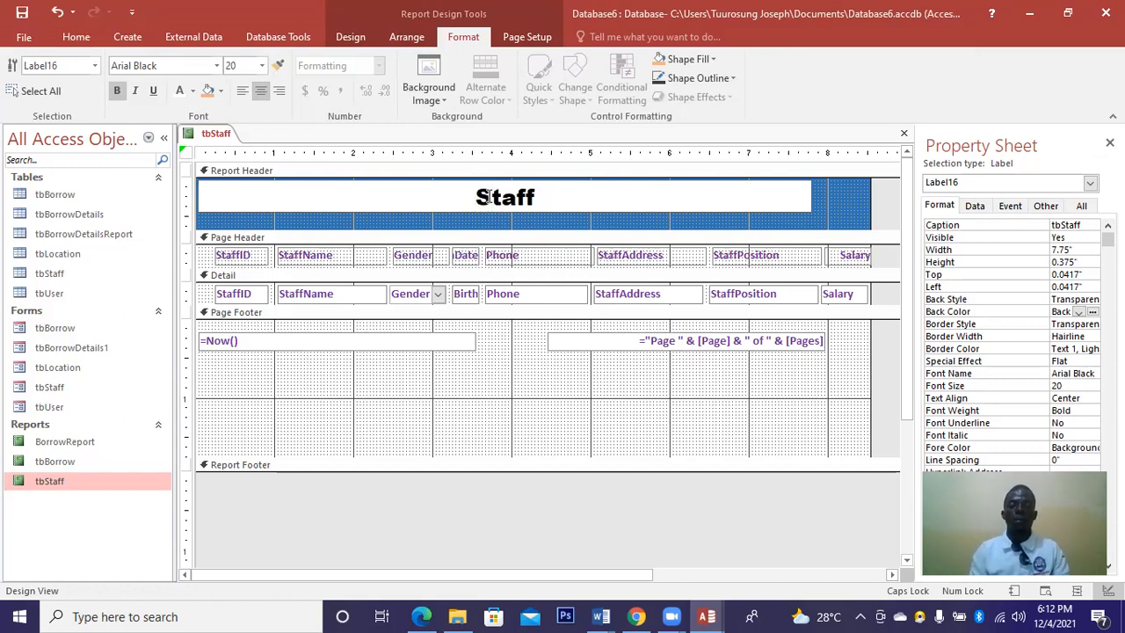
{"action": "type", "text": "R"}
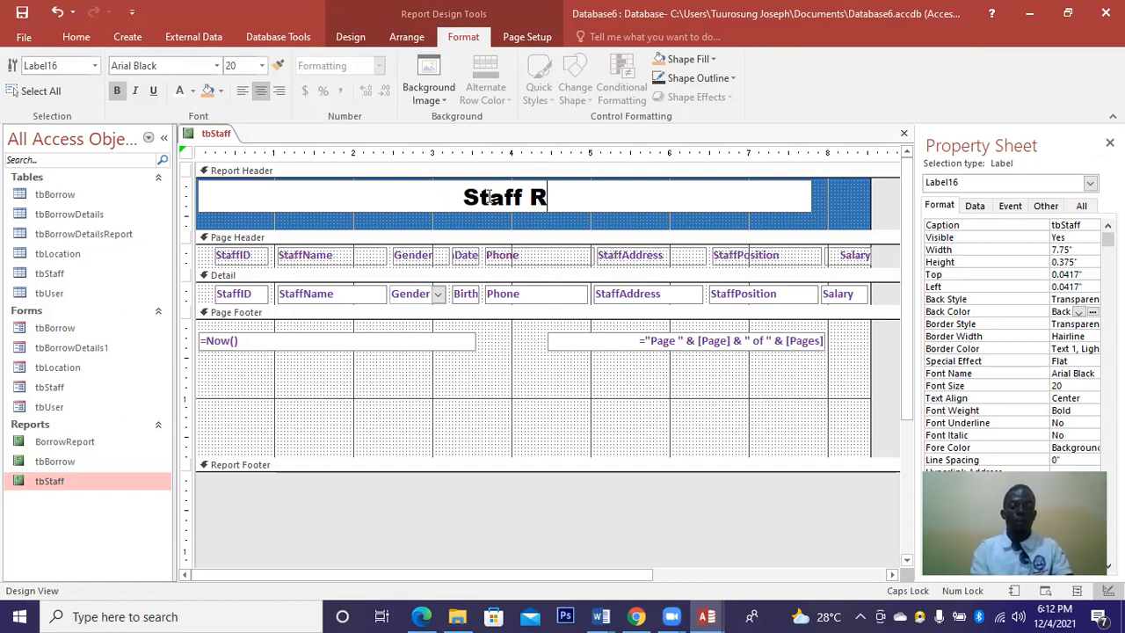
{"action": "type", "text": "EPORT"}
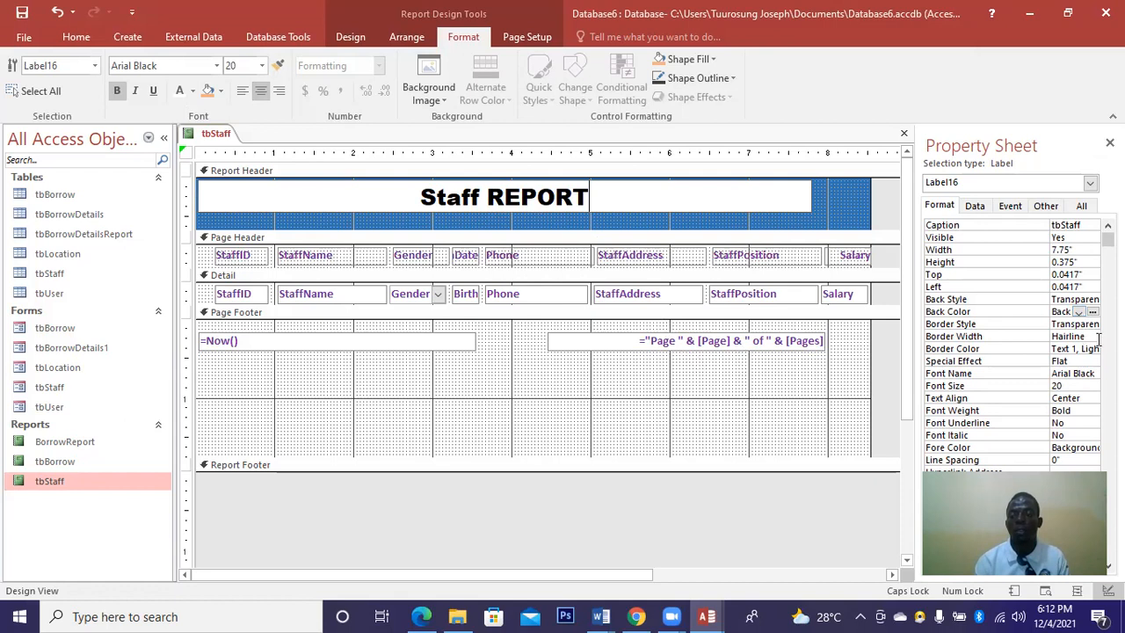
{"action": "key", "text": "Return"}
Give the Staff REPORT title a solid 3 pt purple border.
{"action": "left_click", "coordinate": [1067, 336]}
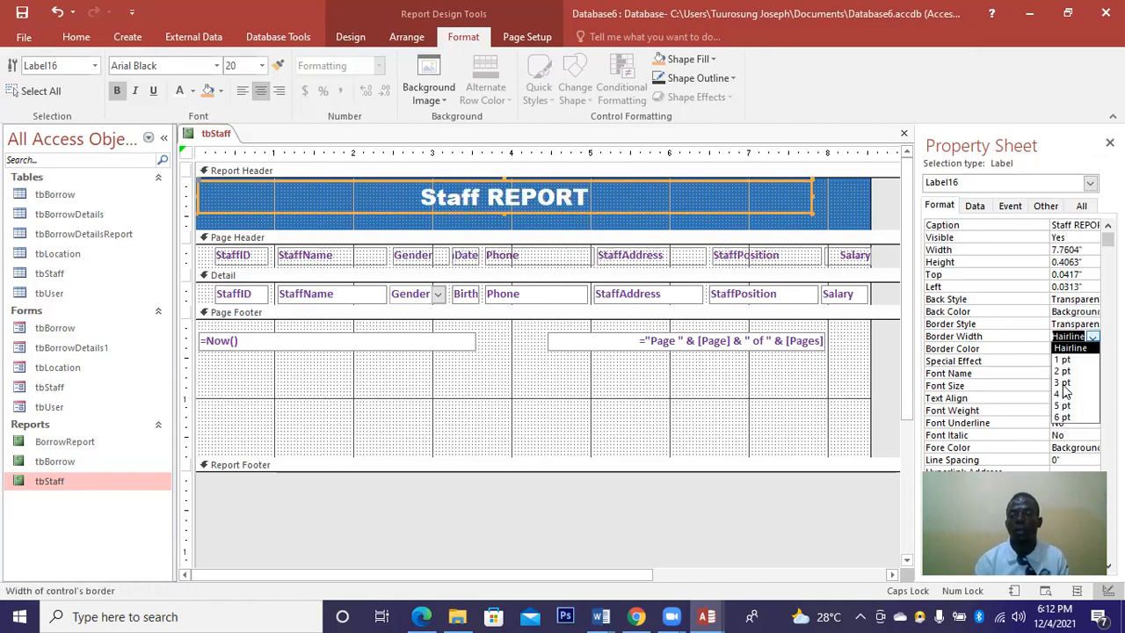
{"action": "left_click", "coordinate": [1063, 382]}
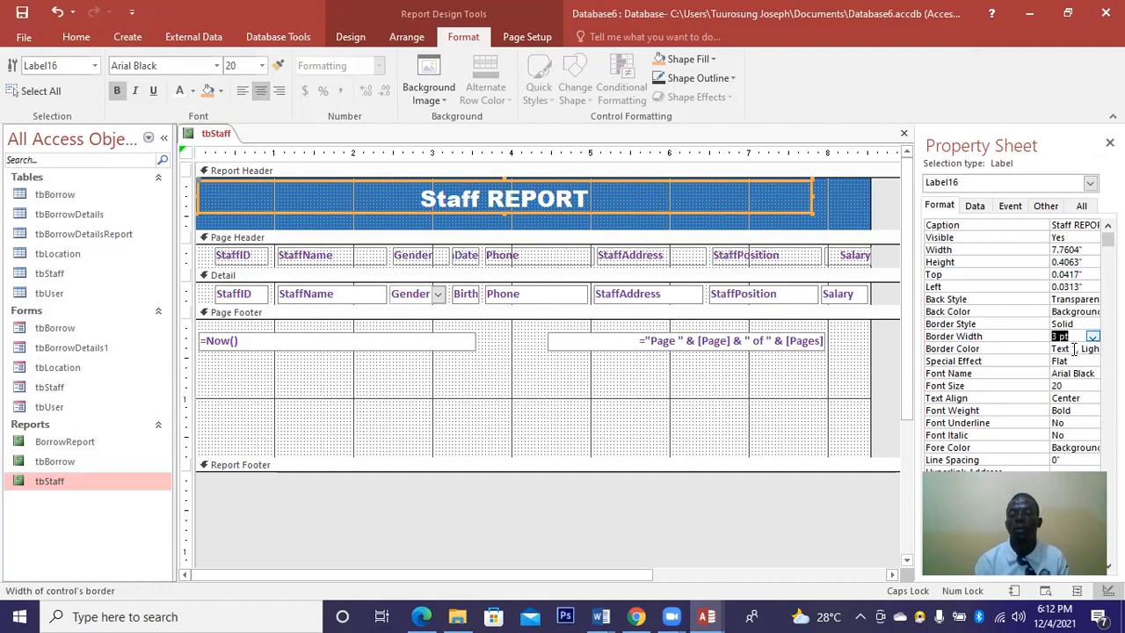
{"action": "left_click", "coordinate": [1094, 352]}
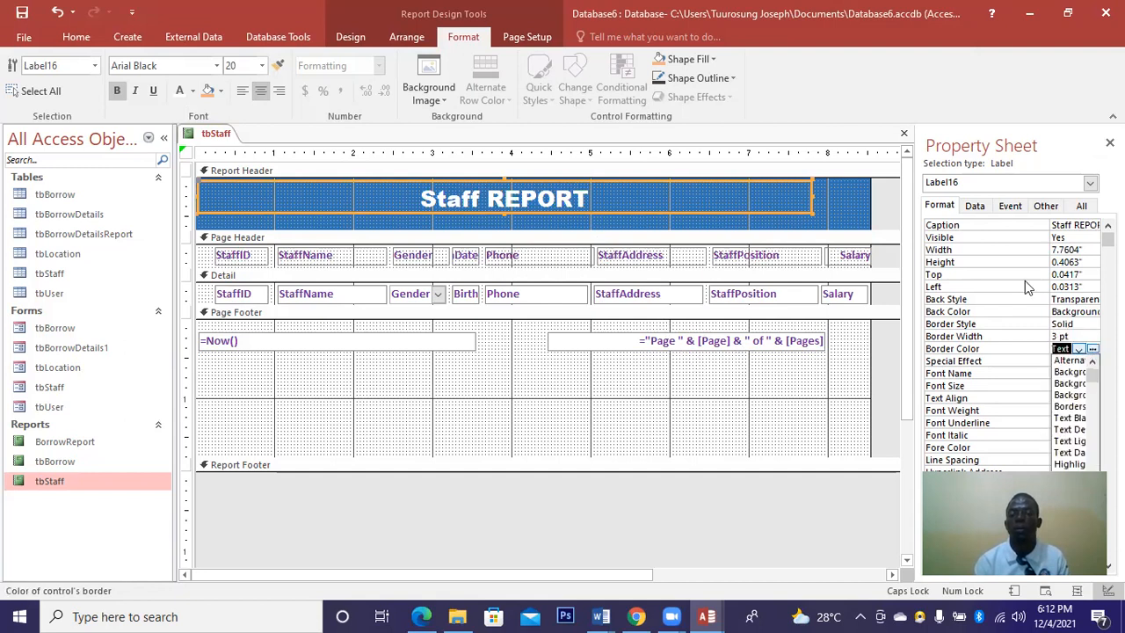
{"action": "left_click", "coordinate": [1092, 349]}
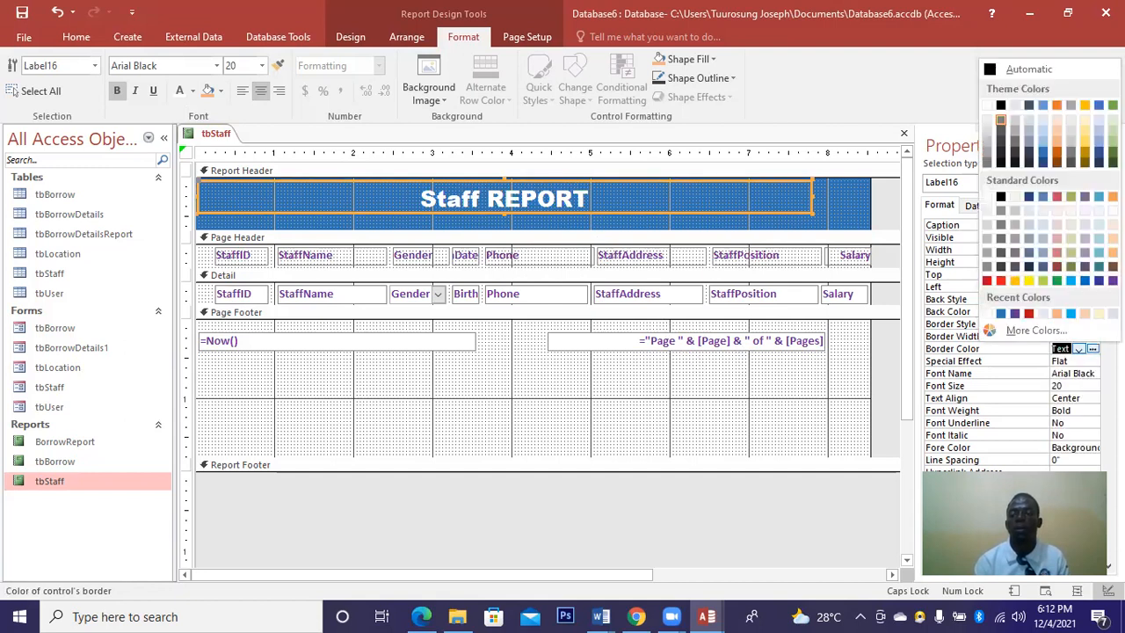
{"action": "left_click", "coordinate": [1113, 281]}
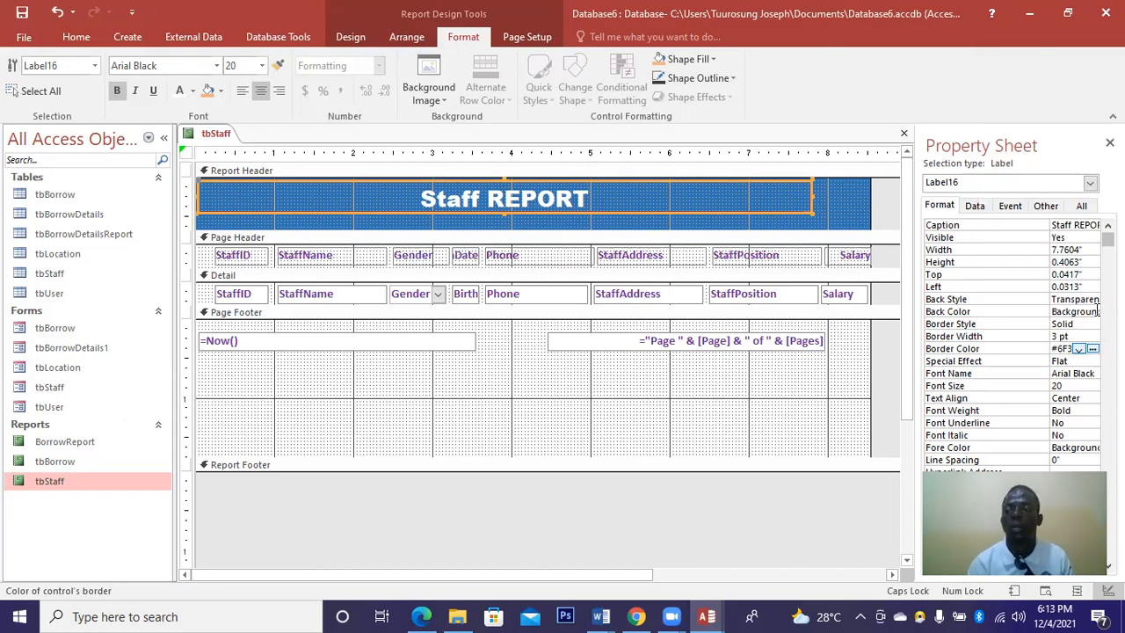
{"action": "left_click", "coordinate": [1092, 353]}
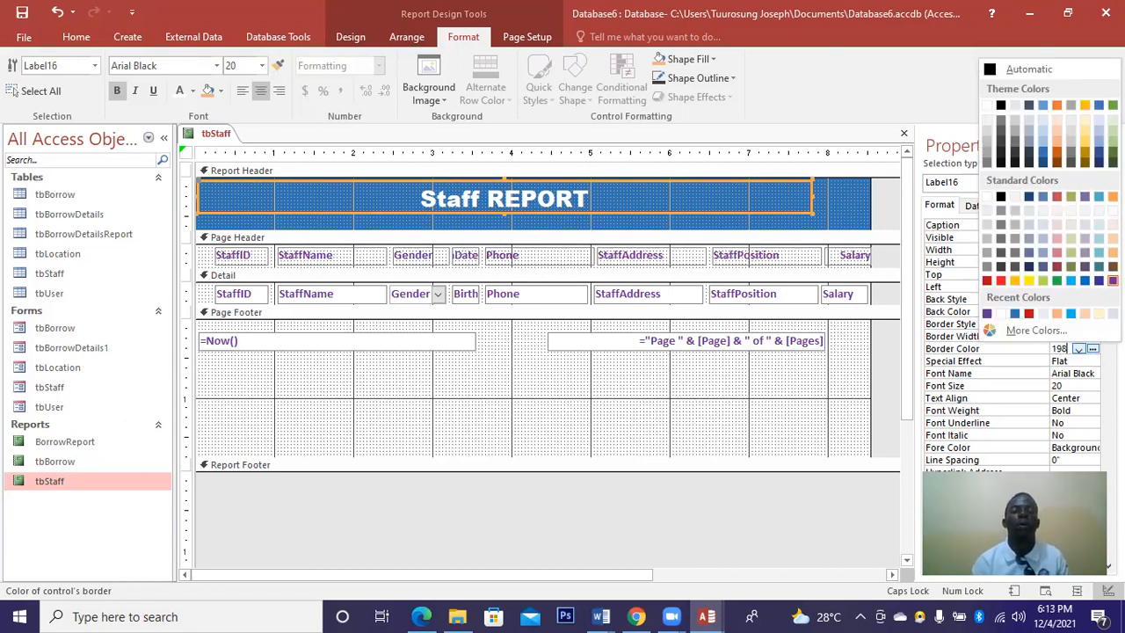
{"action": "left_click", "coordinate": [1112, 280]}
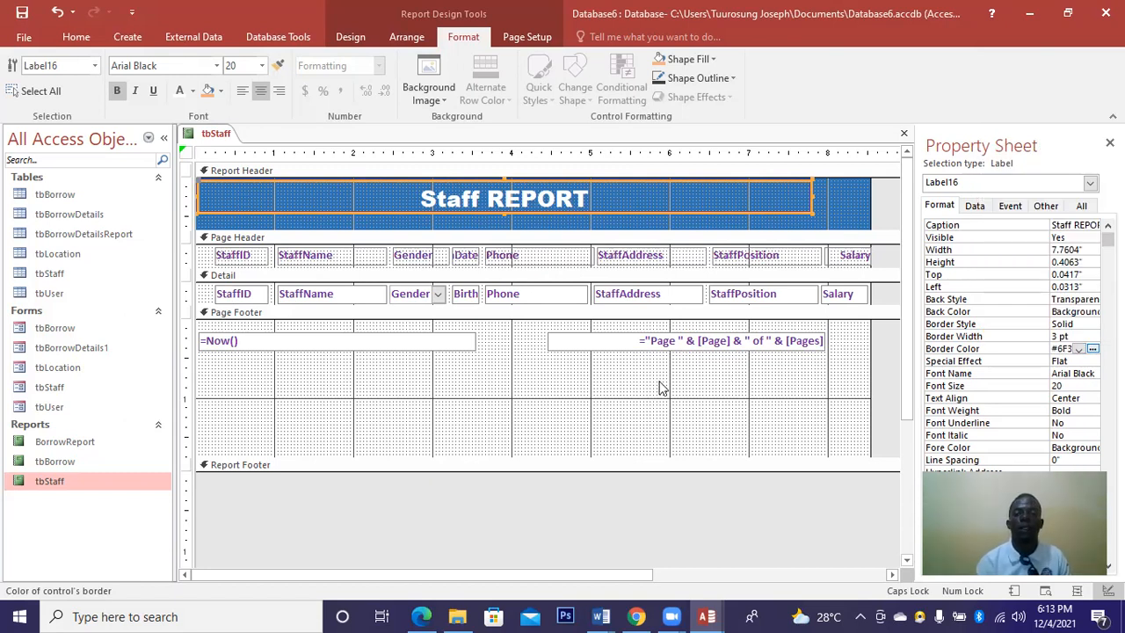
Enlarge the Staff REPORT label to 8.5104" wide and 0.5833" tall across the header.
{"action": "left_click", "coordinate": [839, 201]}
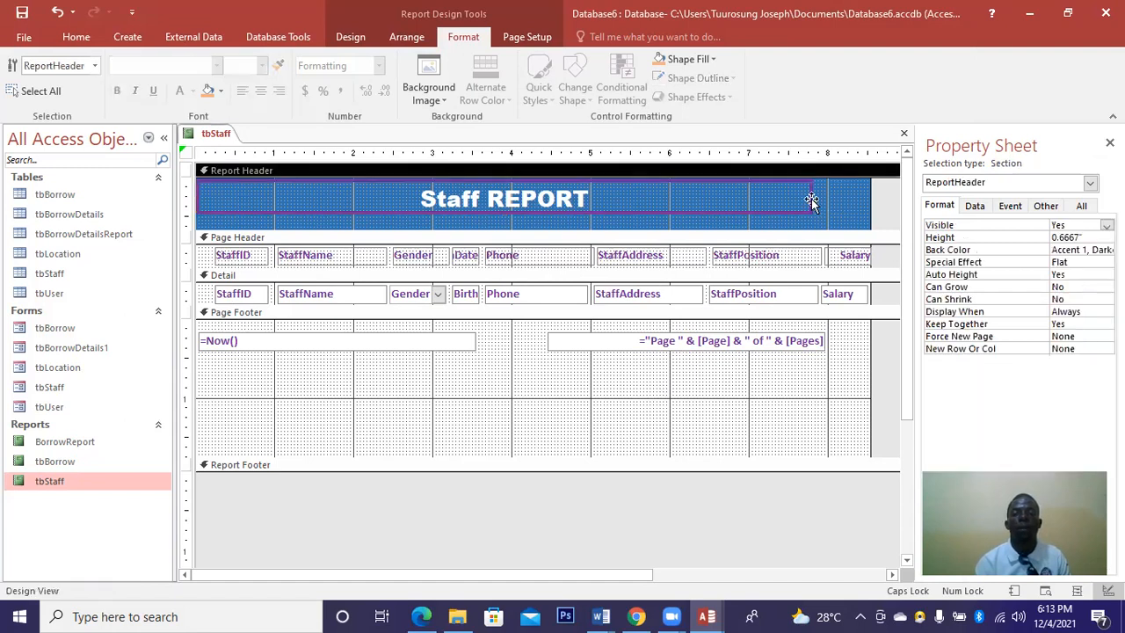
{"action": "left_click", "coordinate": [811, 199]}
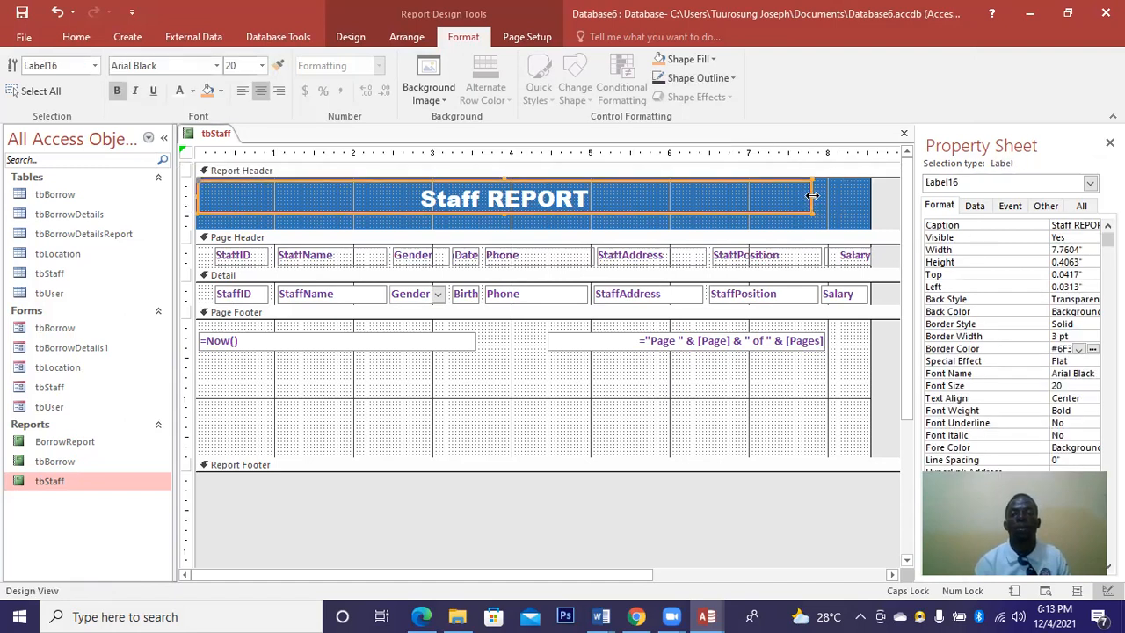
{"action": "left_click_drag", "start_coordinate": [865, 198], "coordinate": [870, 198]}
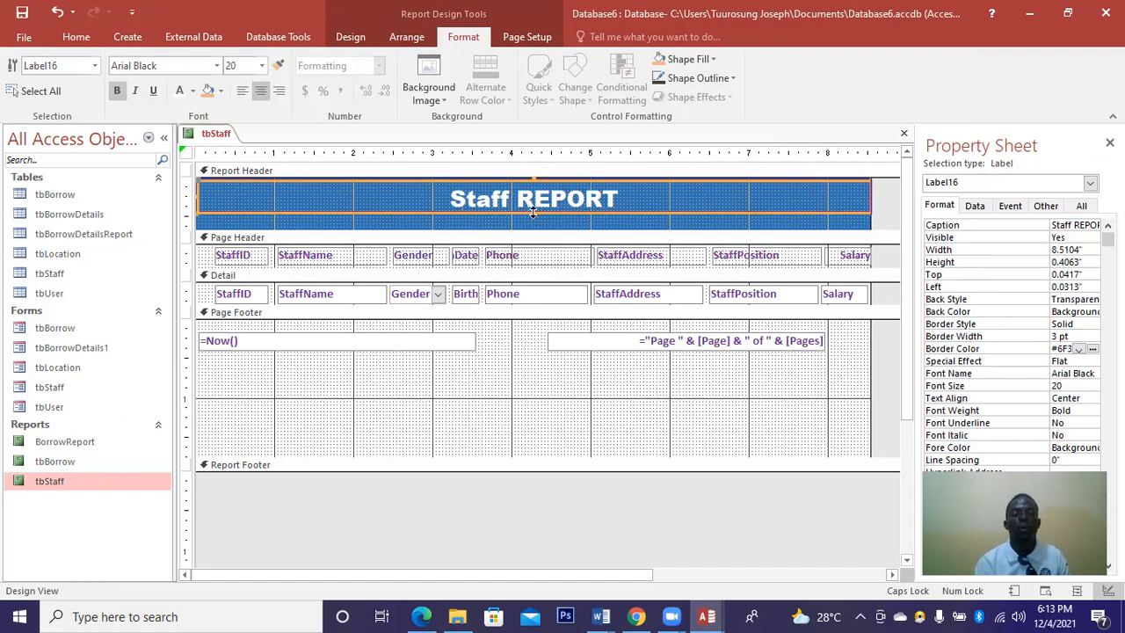
{"action": "left_click_drag", "start_coordinate": [532, 223], "coordinate": [534, 226]}
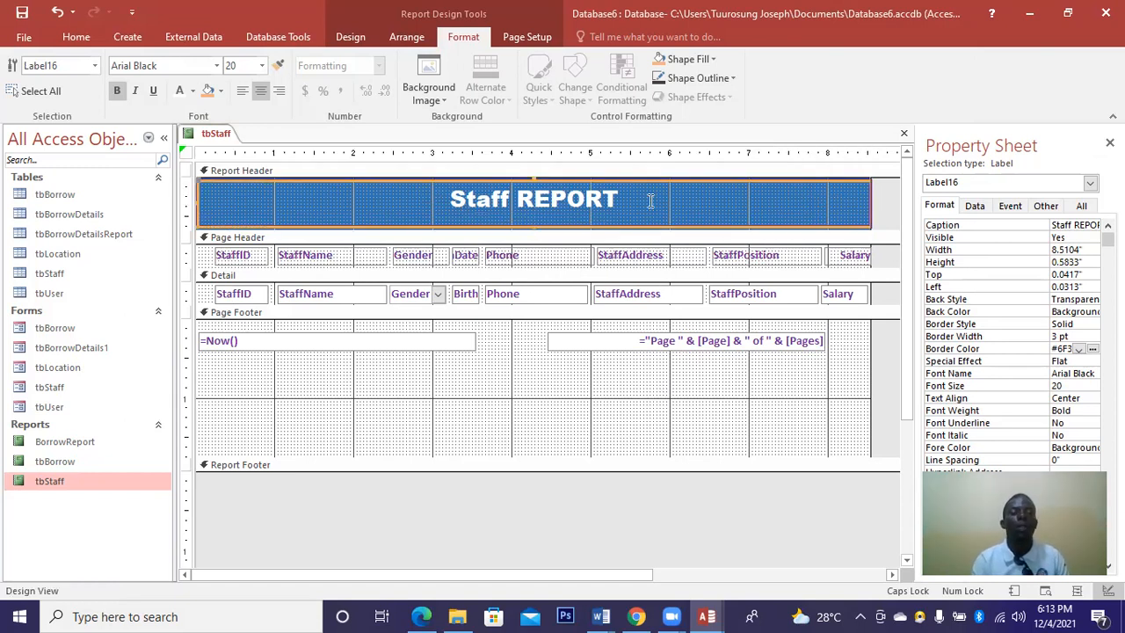
Drag the tbStaff Page Footer shorter, then close the report and save its design changes.
{"action": "left_click", "coordinate": [904, 137]}
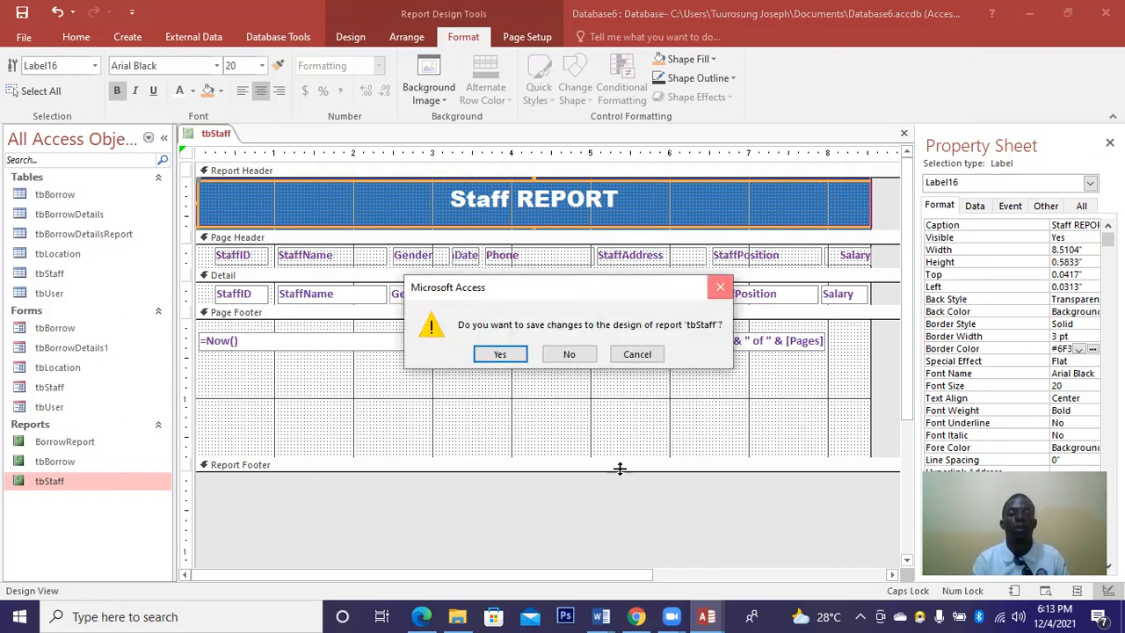
{"action": "key", "text": "Escape"}
{"action": "left_click_drag", "start_coordinate": [613, 425], "coordinate": [610, 375]}
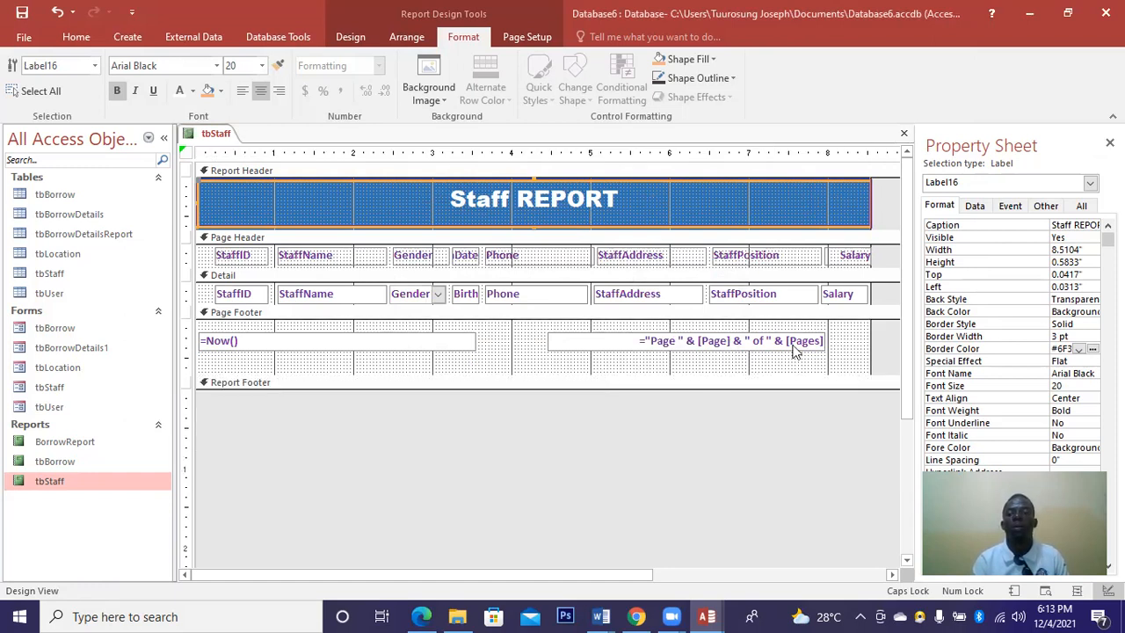
{"action": "left_click", "coordinate": [903, 133]}
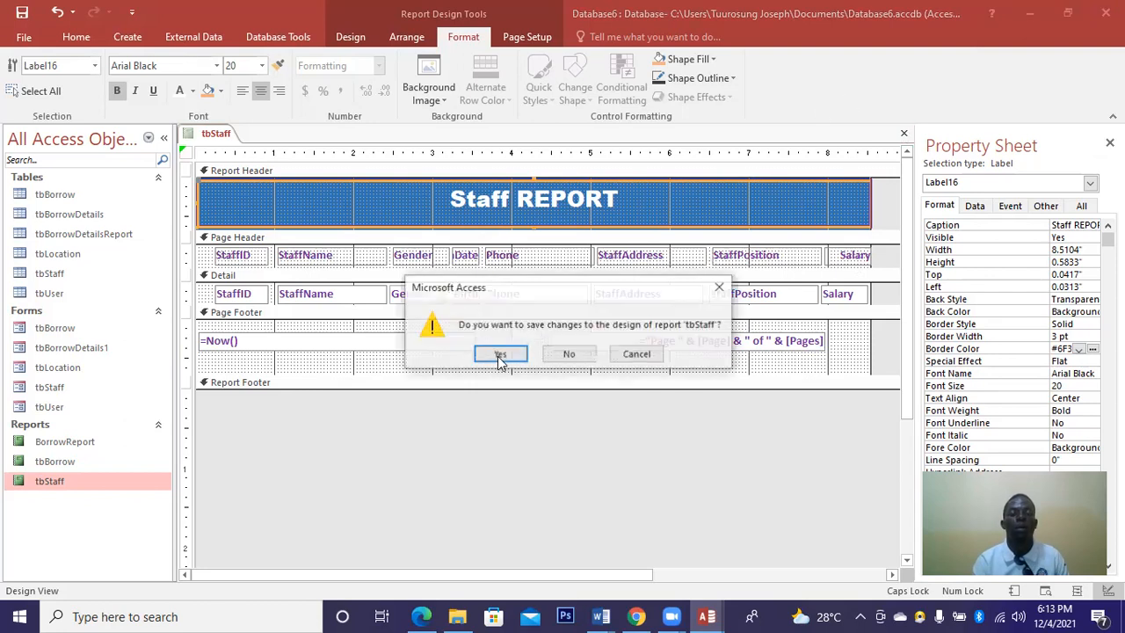
{"action": "left_click", "coordinate": [499, 355]}
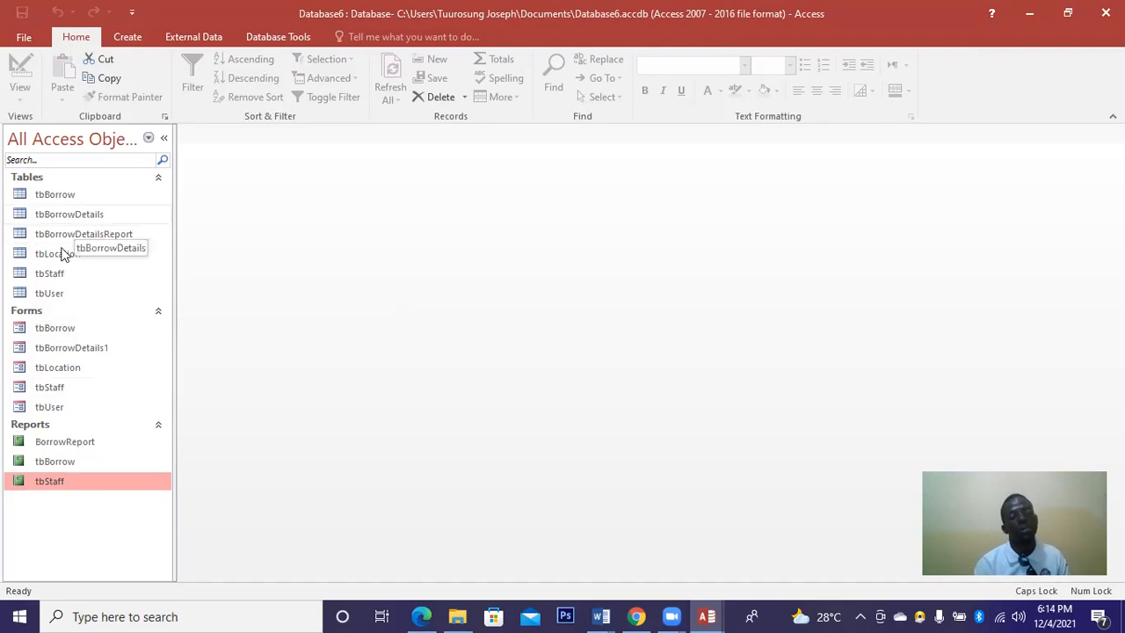
Open the tbBorrowDetails1 form in Design View.
{"action": "right_click", "coordinate": [55, 334]}
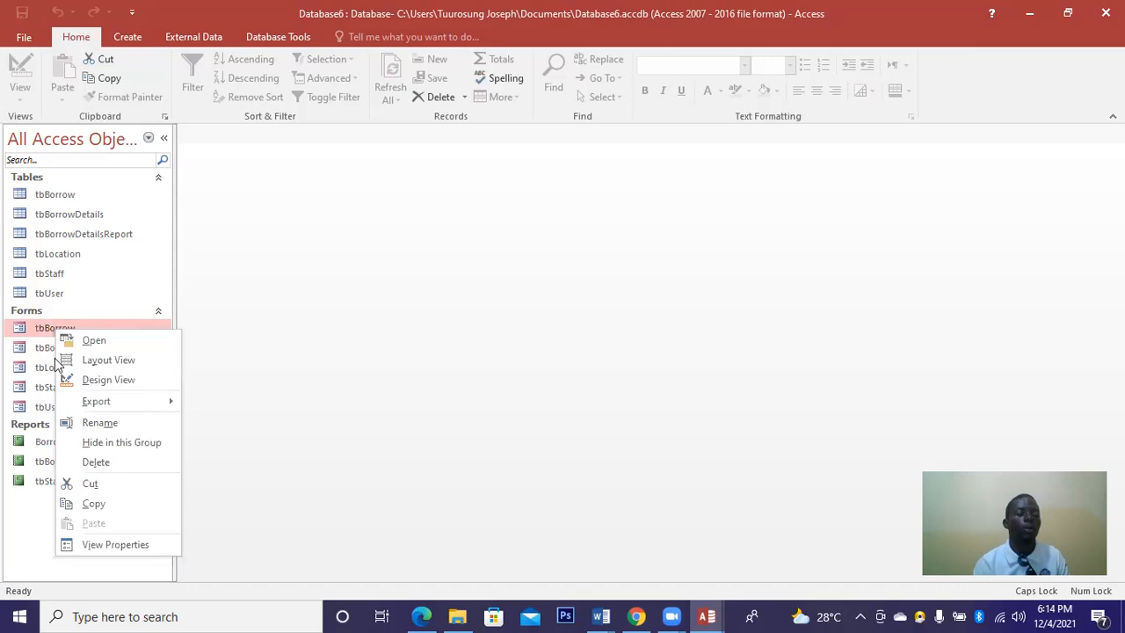
{"action": "left_click", "coordinate": [55, 355]}
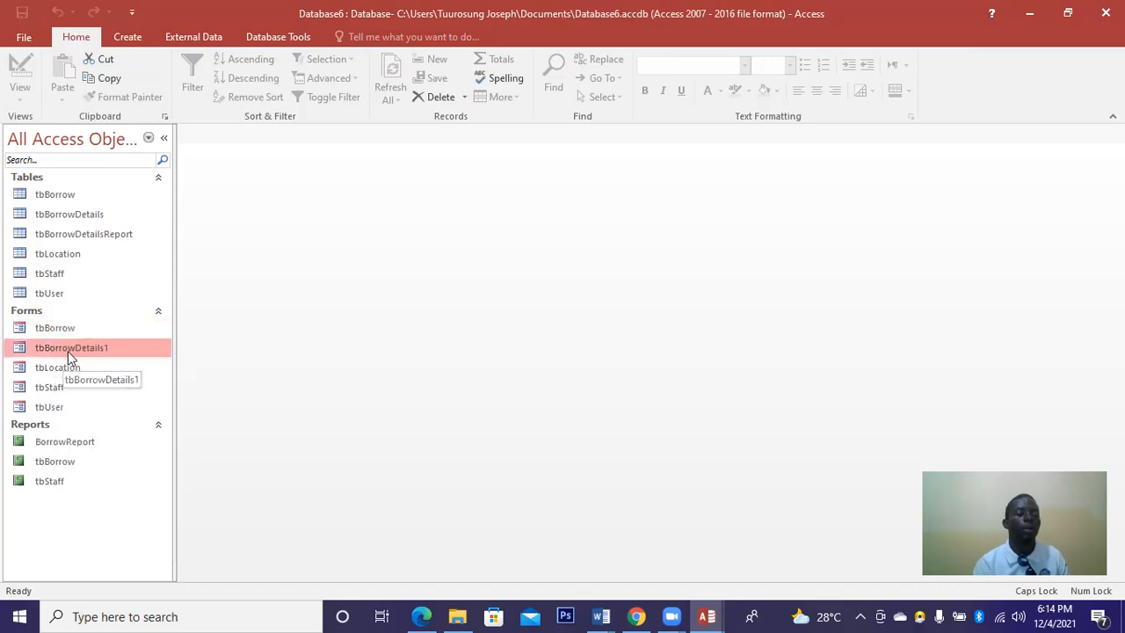
{"action": "right_click", "coordinate": [71, 354]}
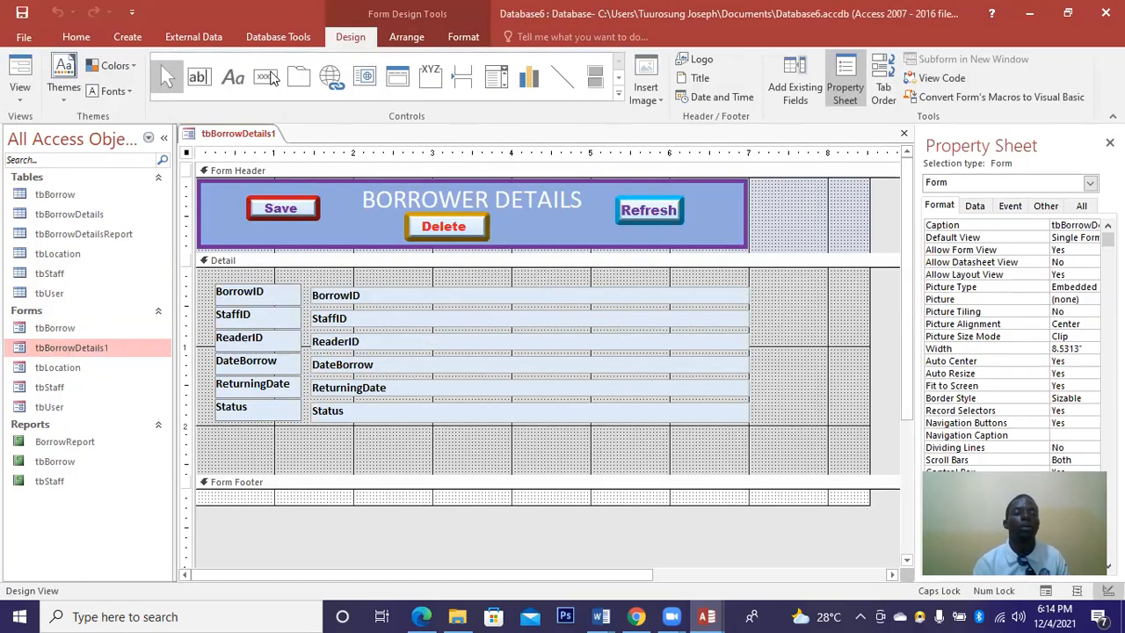
Draw a Print Record button with the Printer picture in the form header.
{"action": "left_click", "coordinate": [265, 77]}
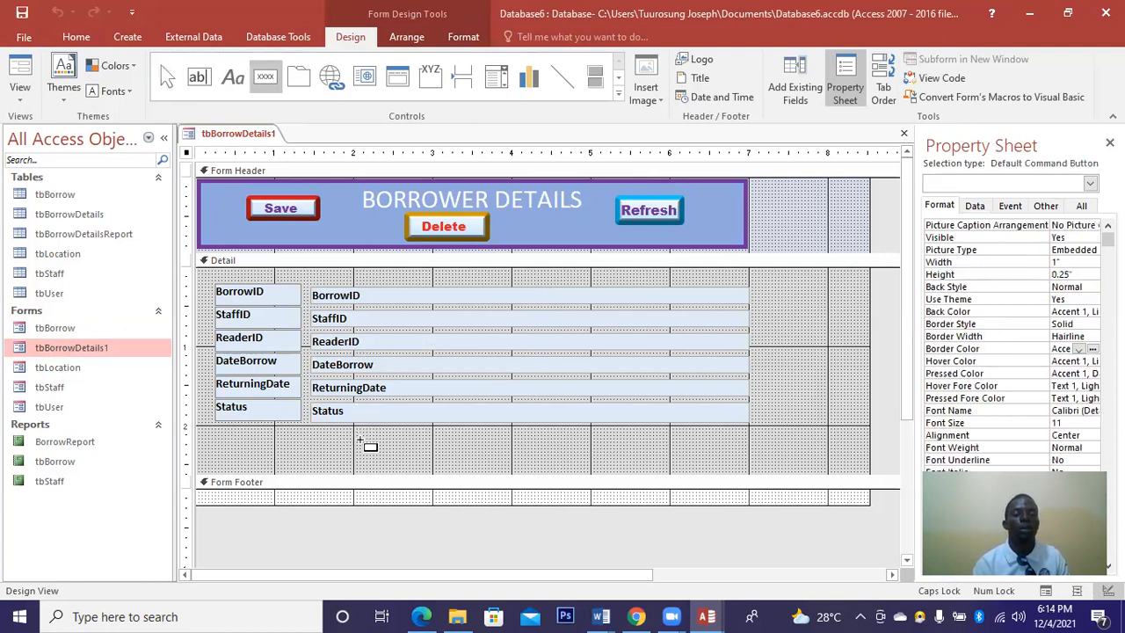
{"action": "mouse_move", "coordinate": [779, 195]}
{"action": "left_mouse_down"}
{"action": "mouse_move", "coordinate": [838, 239]}
{"action": "mouse_move", "coordinate": [854, 232]}
{"action": "left_mouse_up"}
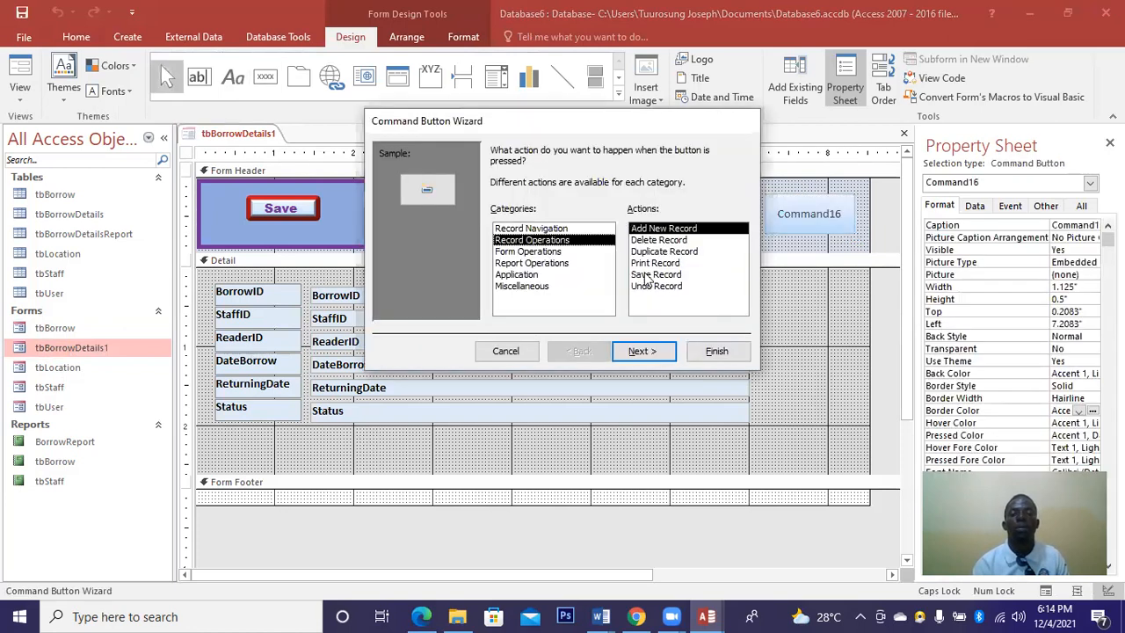
{"action": "left_click", "coordinate": [646, 262]}
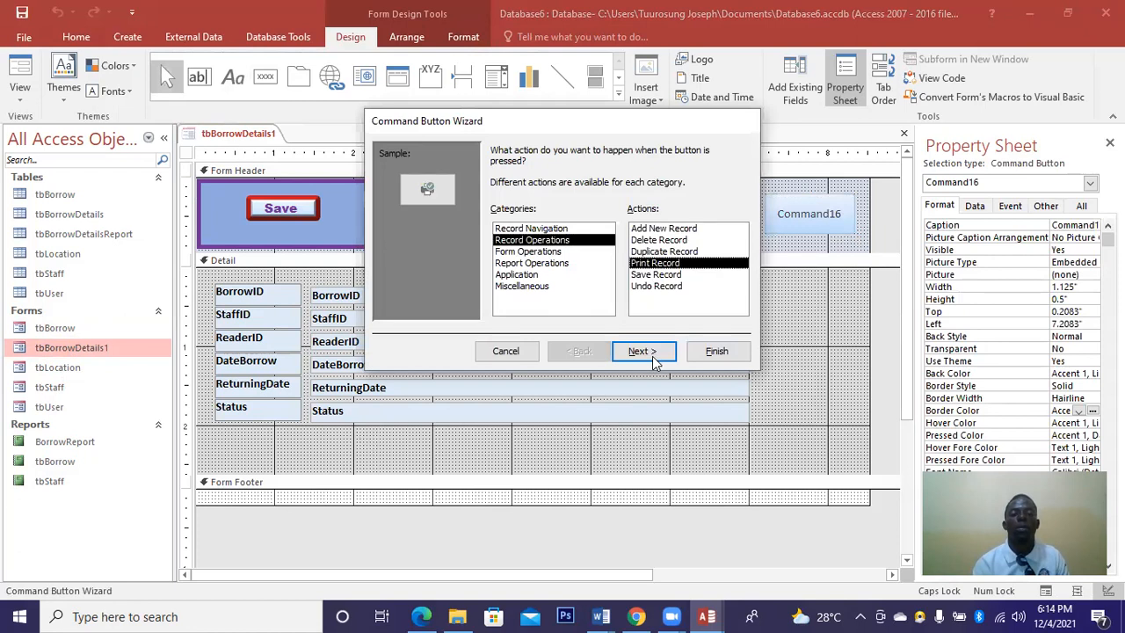
{"action": "key", "text": "Return"}
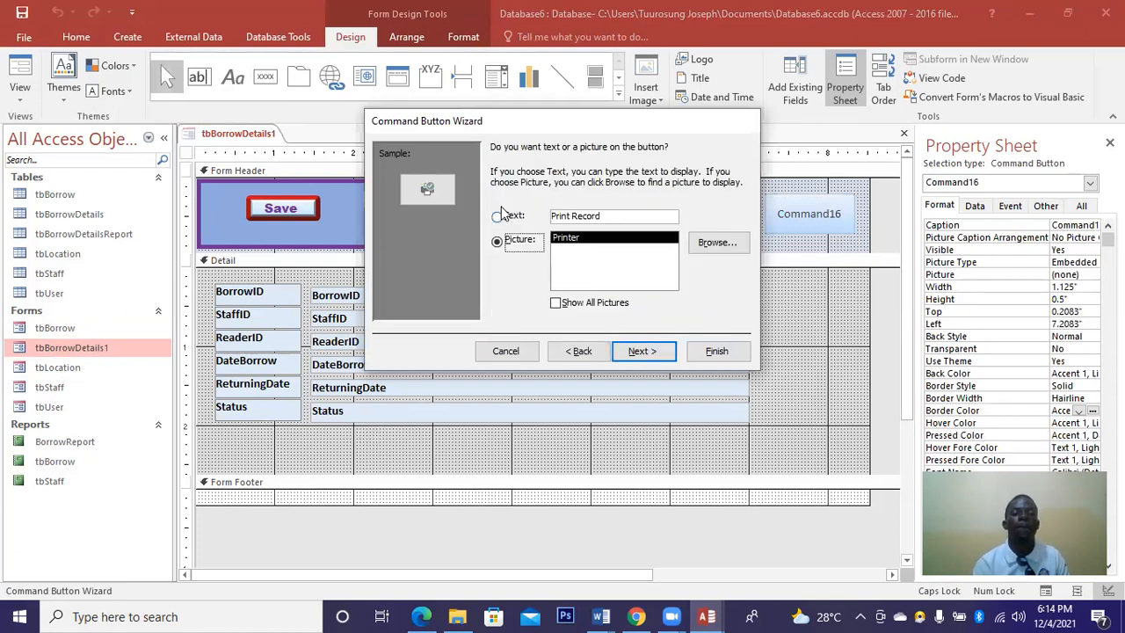
{"action": "left_click", "coordinate": [642, 352]}
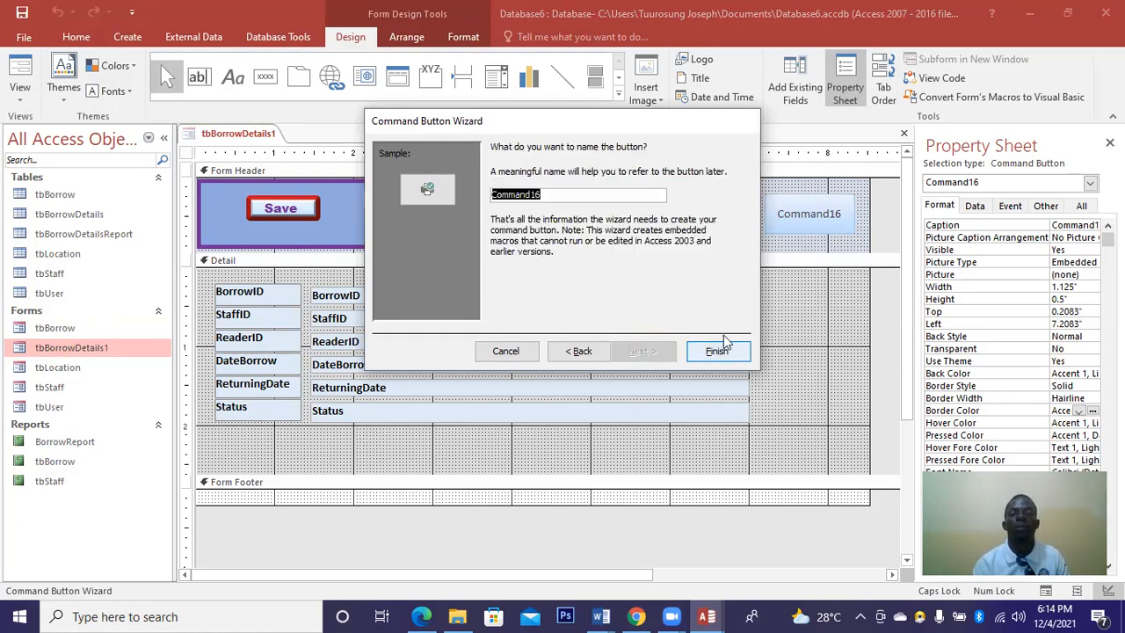
{"action": "left_click", "coordinate": [722, 347]}
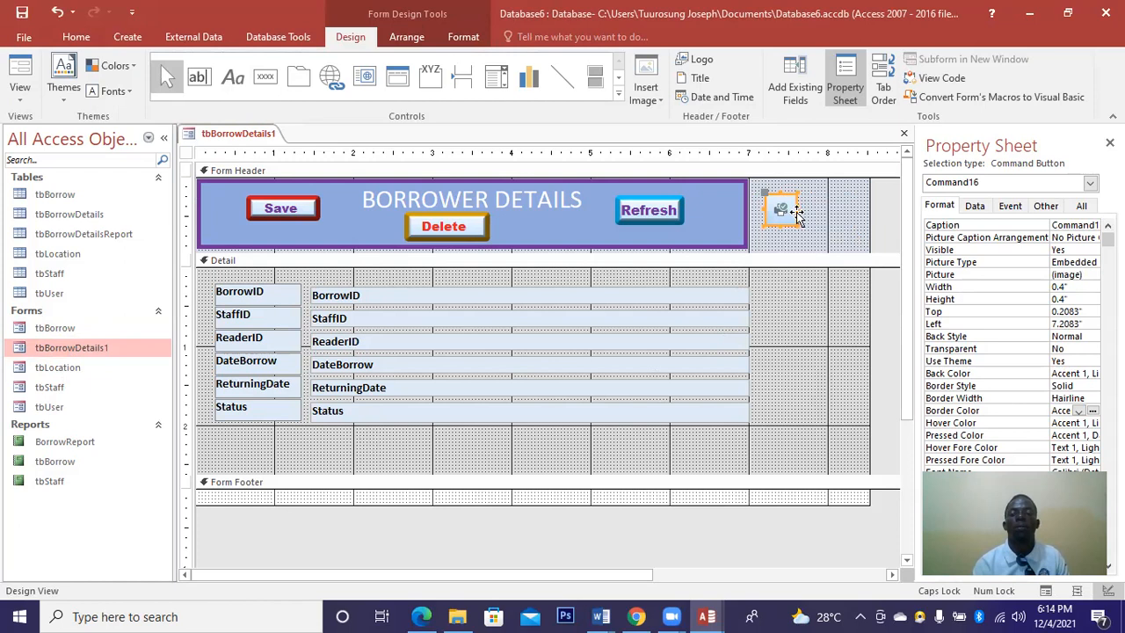
Widen the print button to about 0.8" and give it a 3 pt purple border, then close the form.
{"action": "mouse_move", "coordinate": [797, 208]}
{"action": "left_mouse_down"}
{"action": "mouse_move", "coordinate": [826, 209]}
{"action": "mouse_move", "coordinate": [794, 192]}
{"action": "left_mouse_up"}
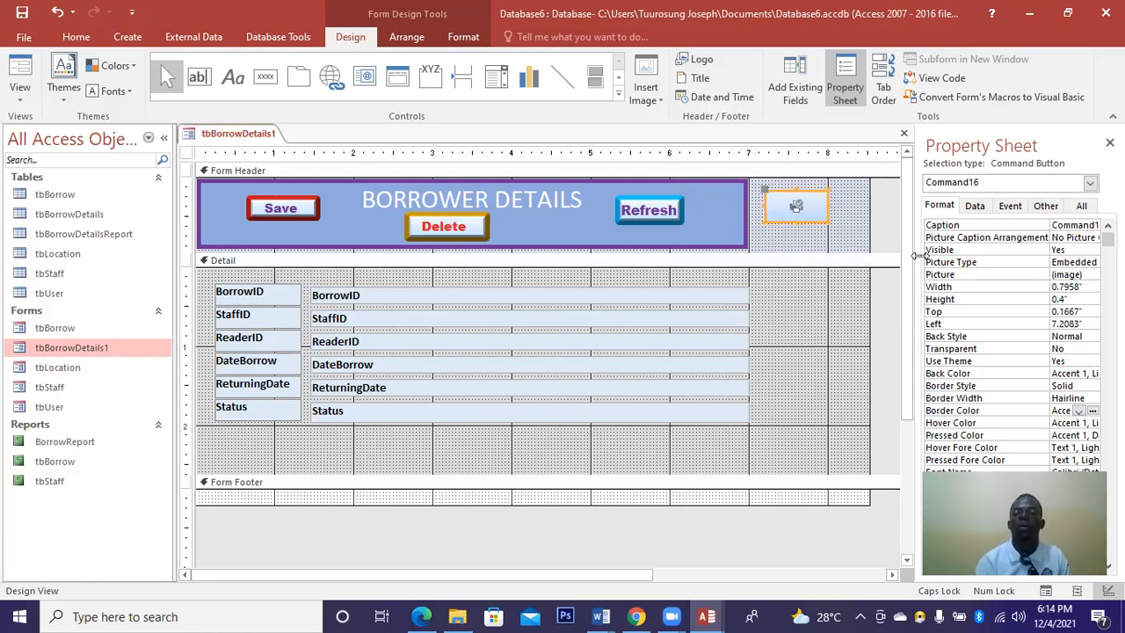
{"action": "left_click", "coordinate": [1094, 399]}
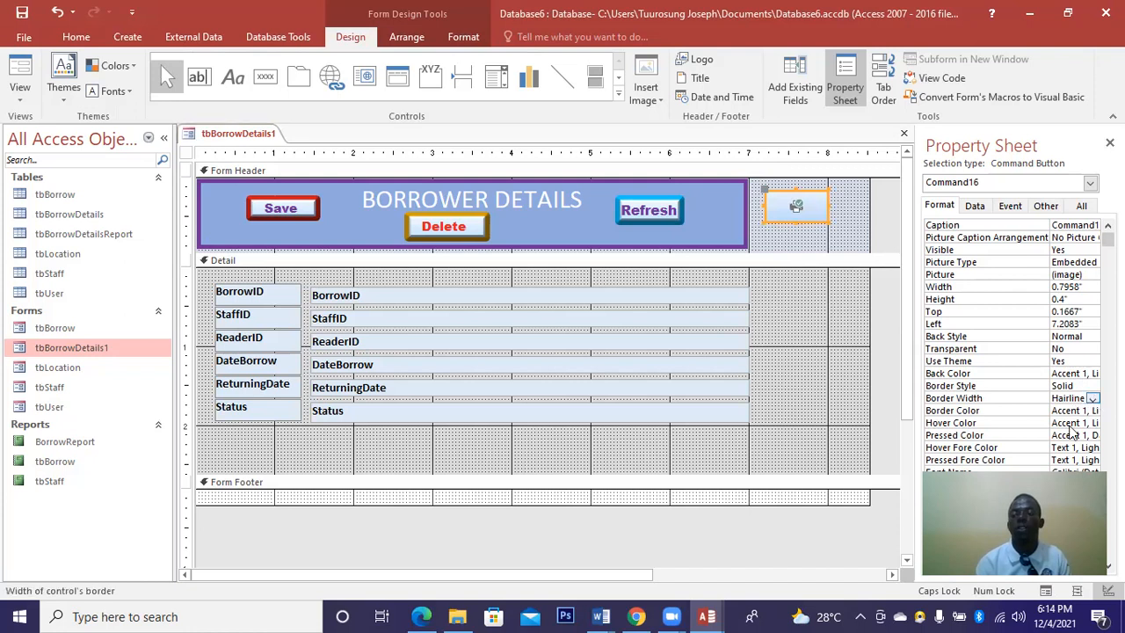
{"action": "left_click", "coordinate": [1092, 398]}
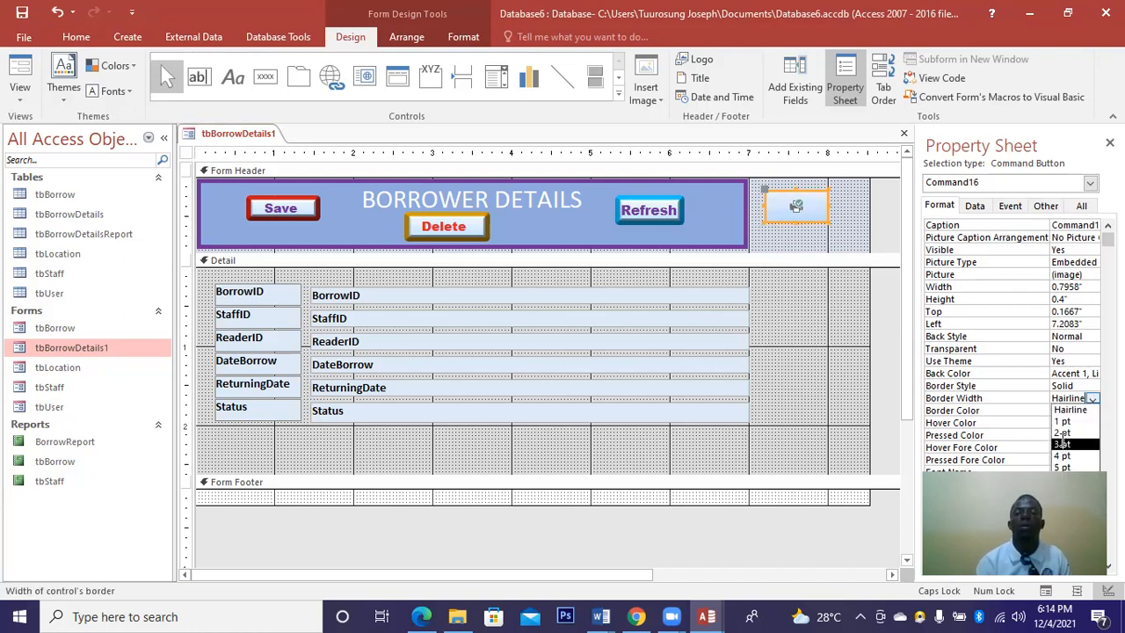
{"action": "left_click", "coordinate": [1062, 443]}
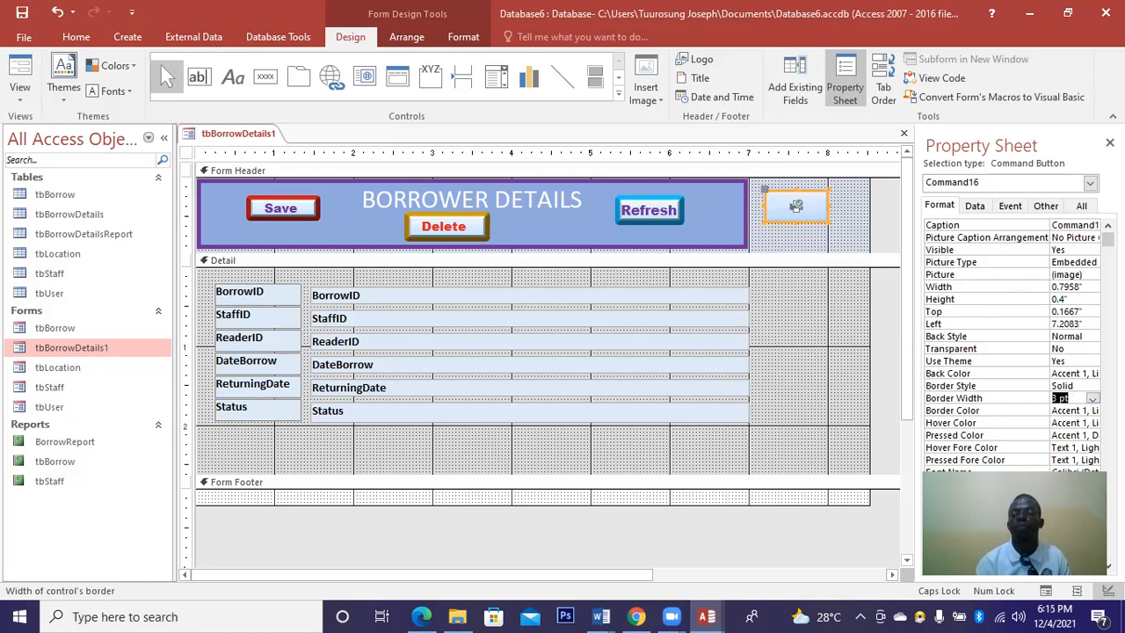
{"action": "left_click", "coordinate": [1091, 410]}
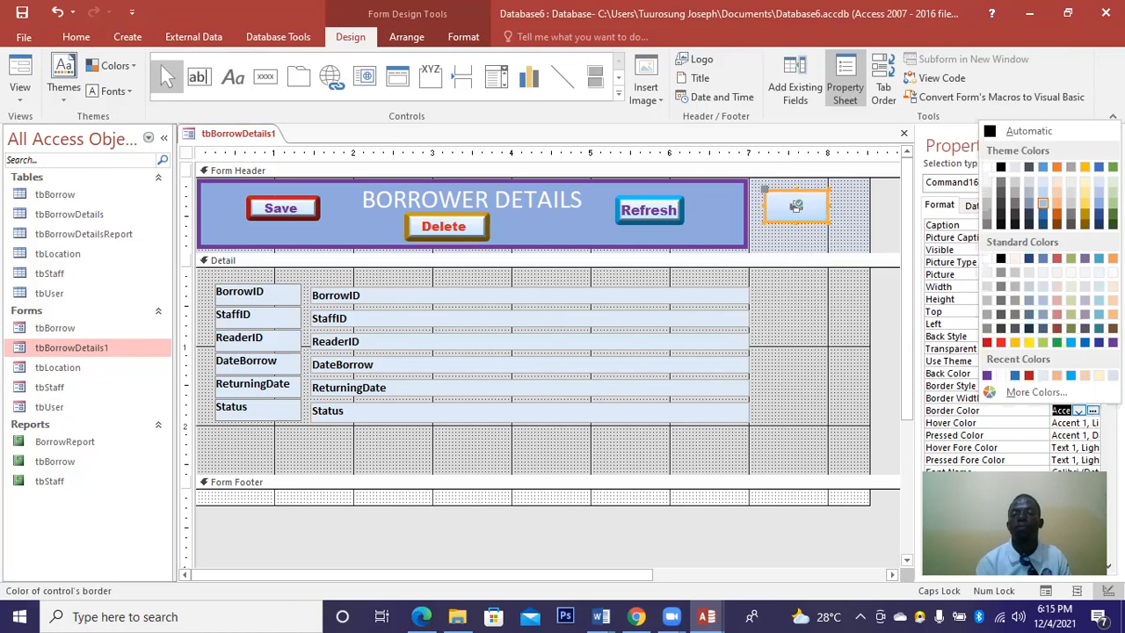
{"action": "left_click", "coordinate": [1112, 342]}
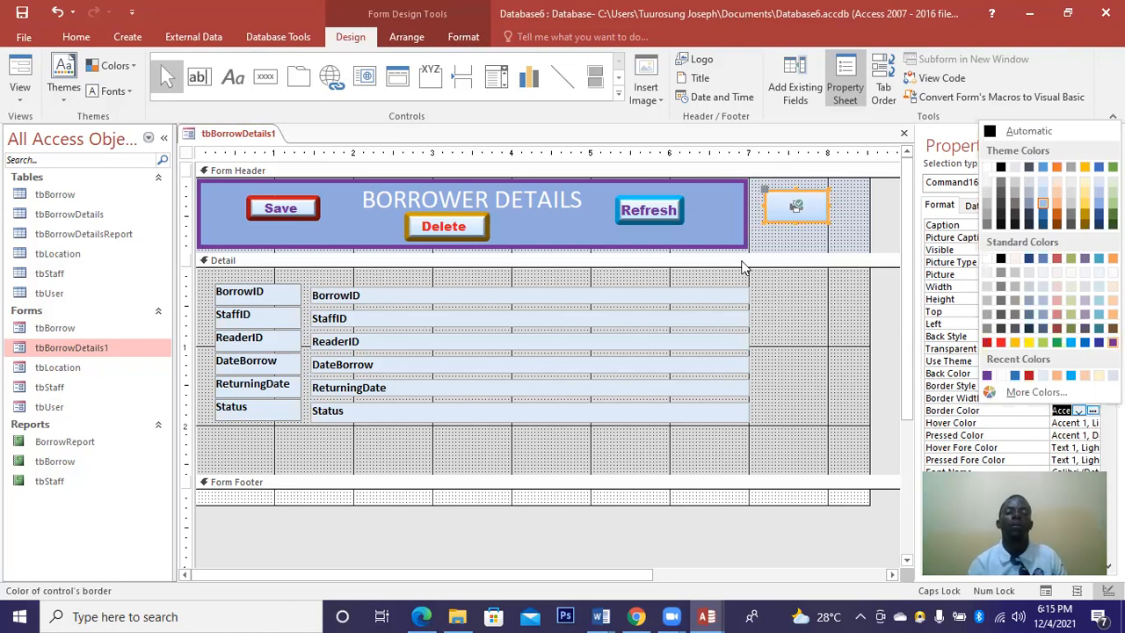
{"action": "left_click", "coordinate": [810, 241]}
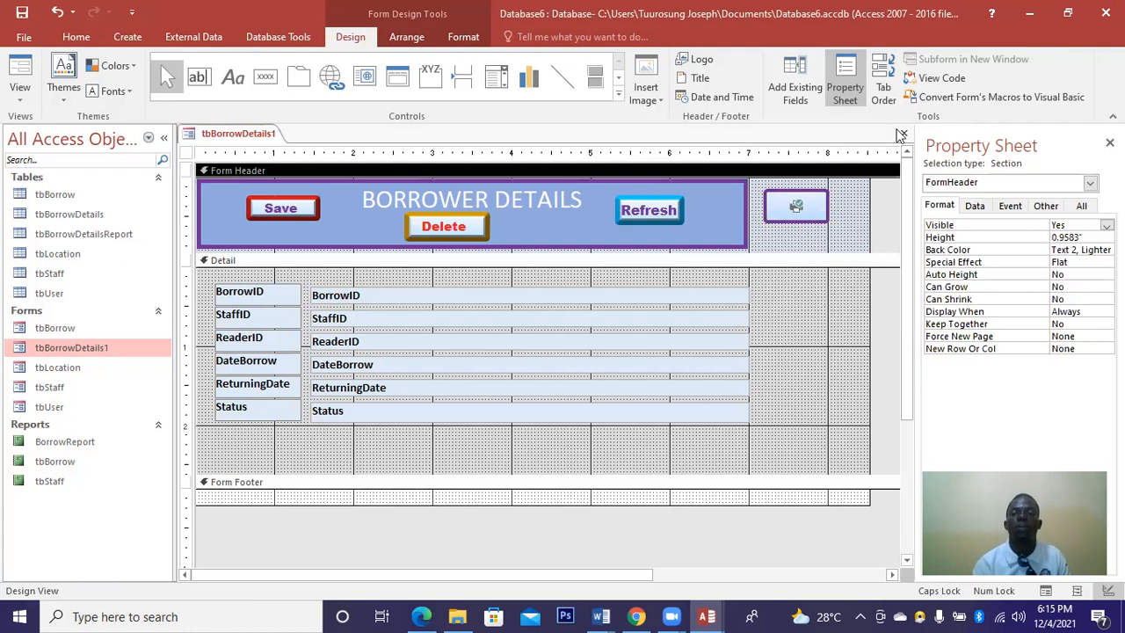
{"action": "left_click", "coordinate": [901, 135]}
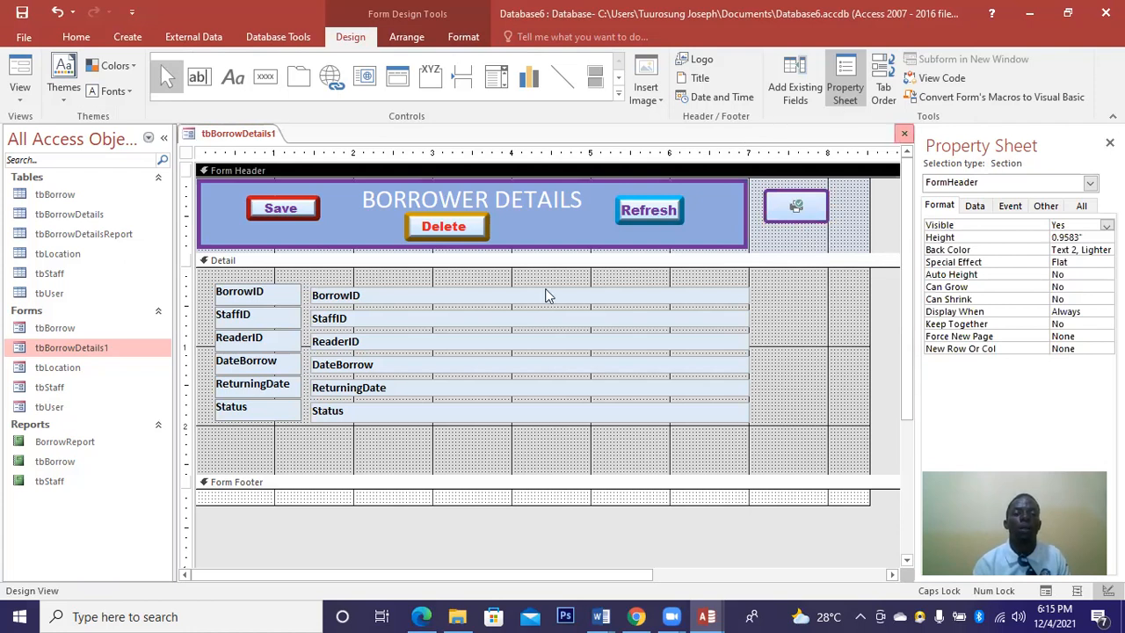
Save the tbBorrowDetails1 form and create a Horizontal Tabs and Vertical Tabs, Left navigation form.
{"action": "left_click", "coordinate": [500, 354]}
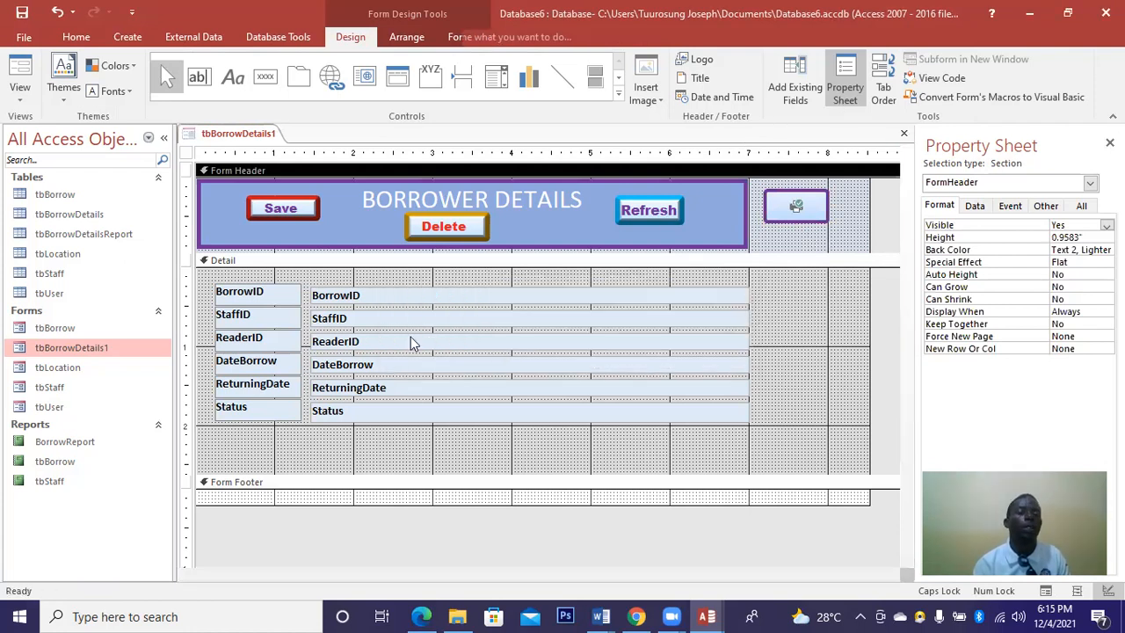
{"action": "left_click", "coordinate": [134, 37]}
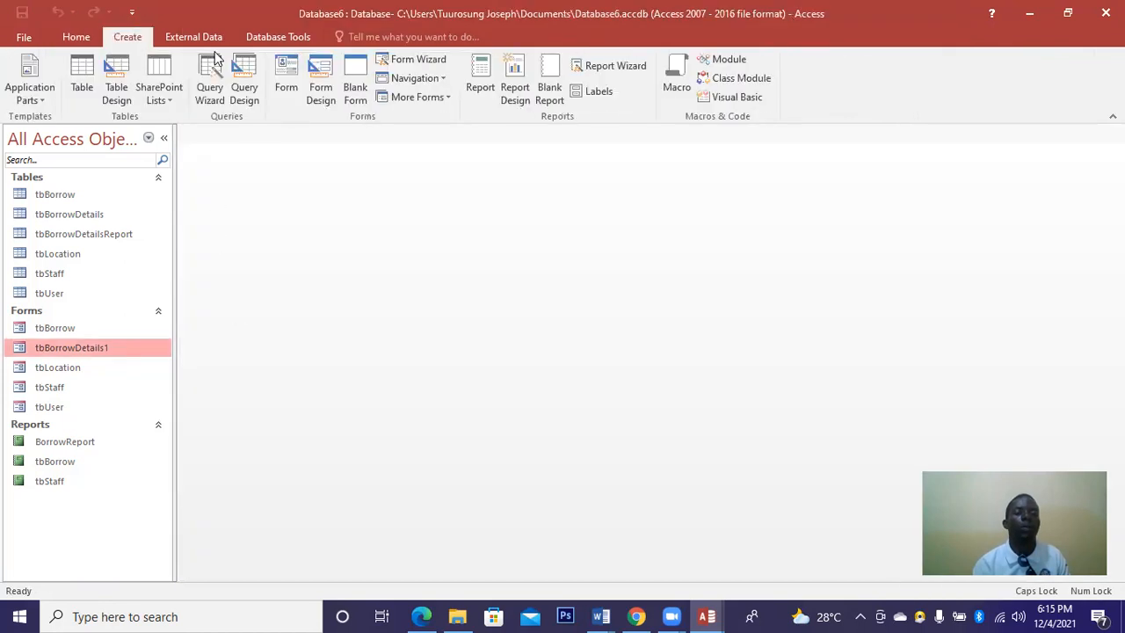
{"action": "left_click", "coordinate": [422, 79]}
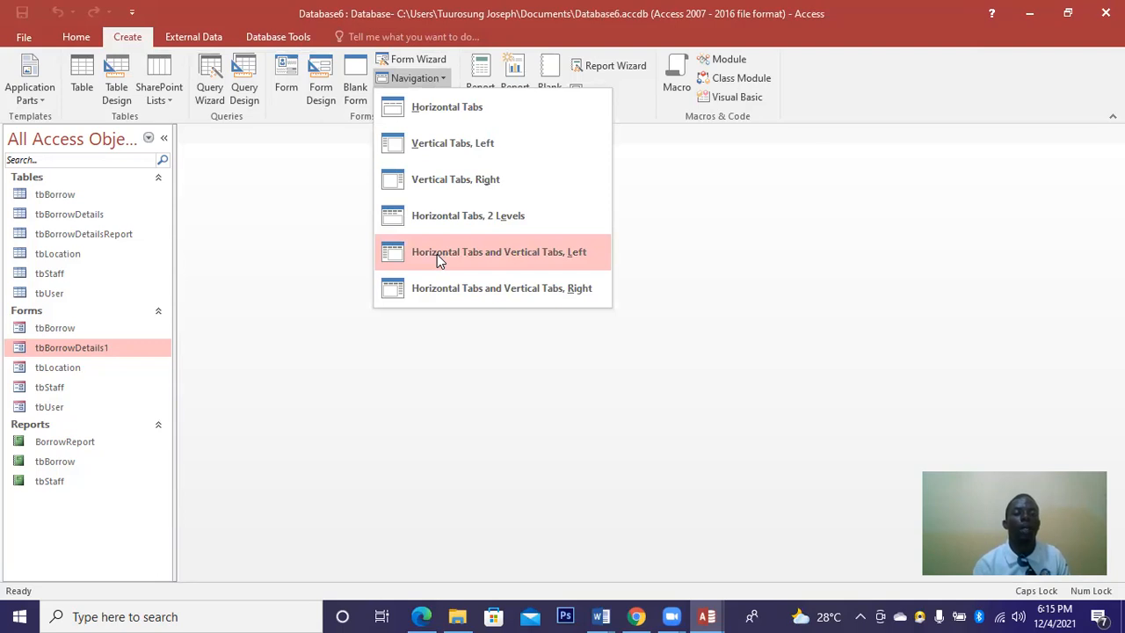
{"action": "left_click", "coordinate": [437, 254]}
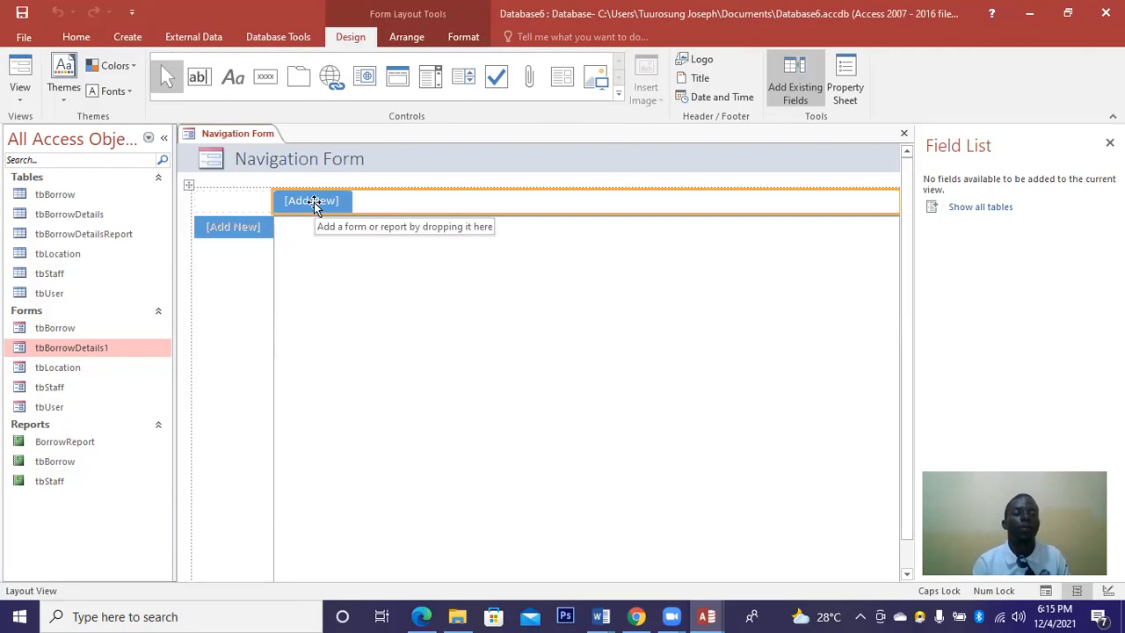
Caption the first three top tabs ADMIN, BORROW and BORROW DETAIL.
{"action": "left_click", "coordinate": [315, 202]}
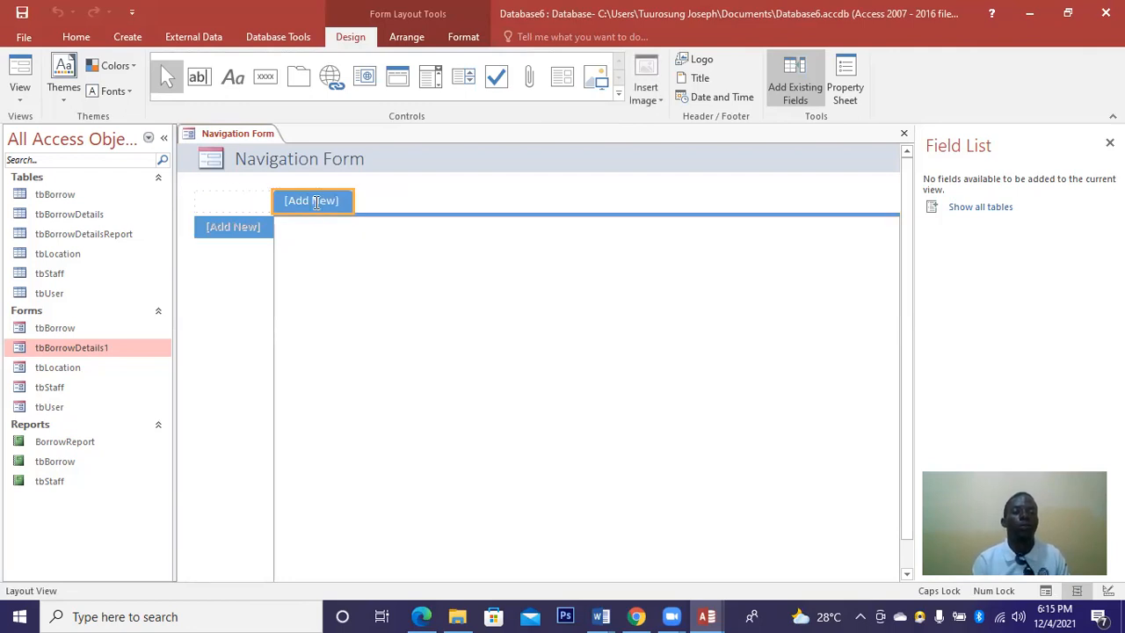
{"action": "left_click", "coordinate": [316, 202]}
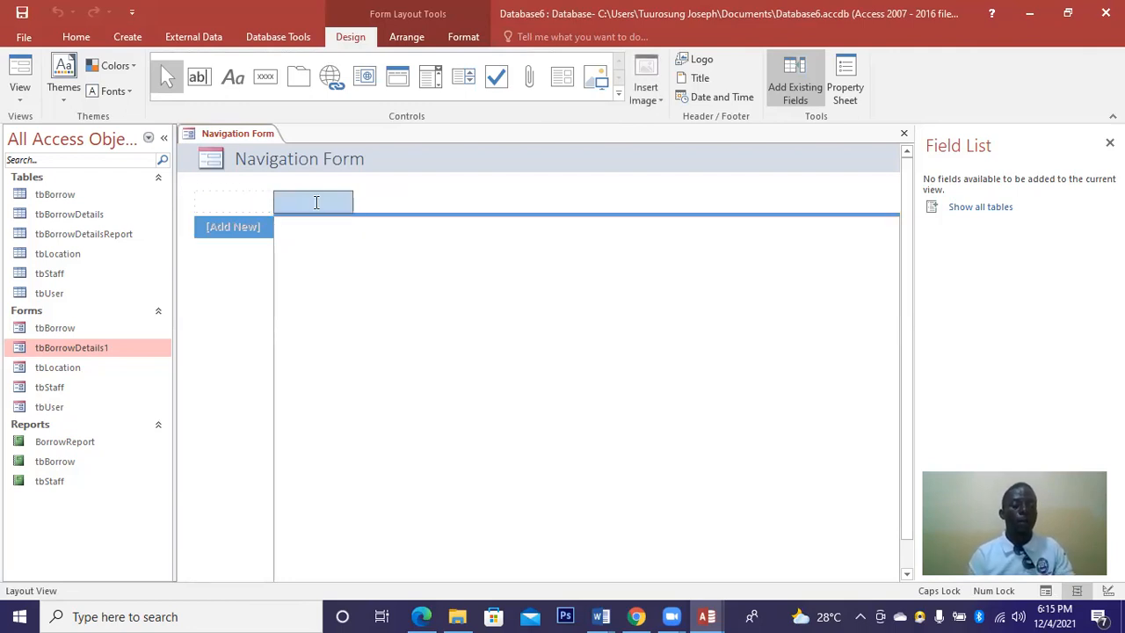
{"action": "type", "text": "ADMIN"}
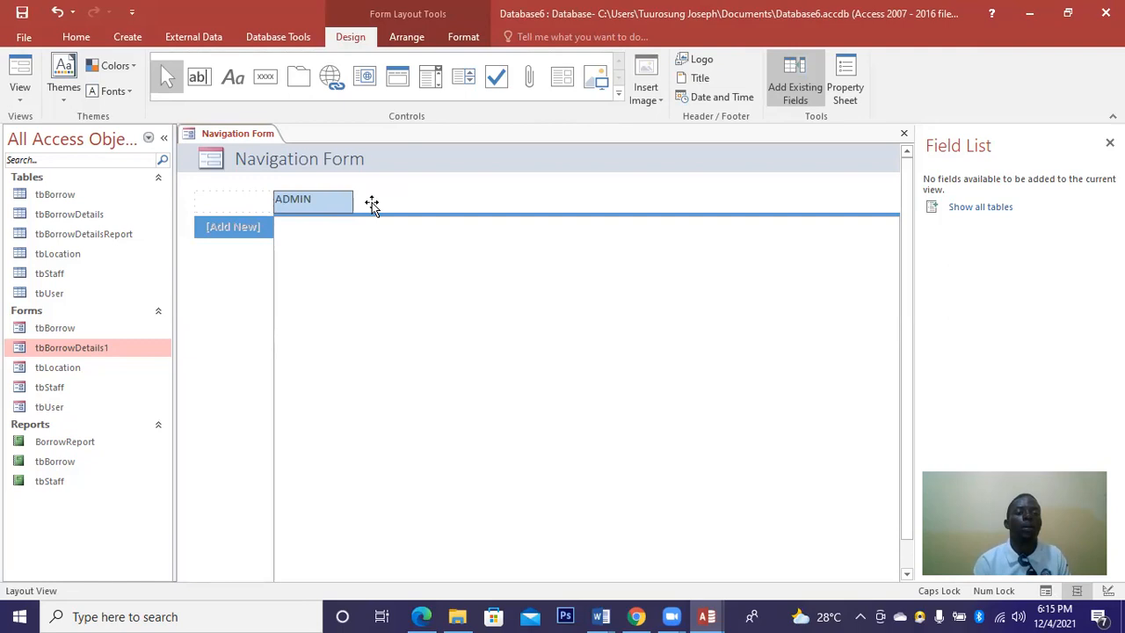
{"action": "left_click", "coordinate": [372, 204]}
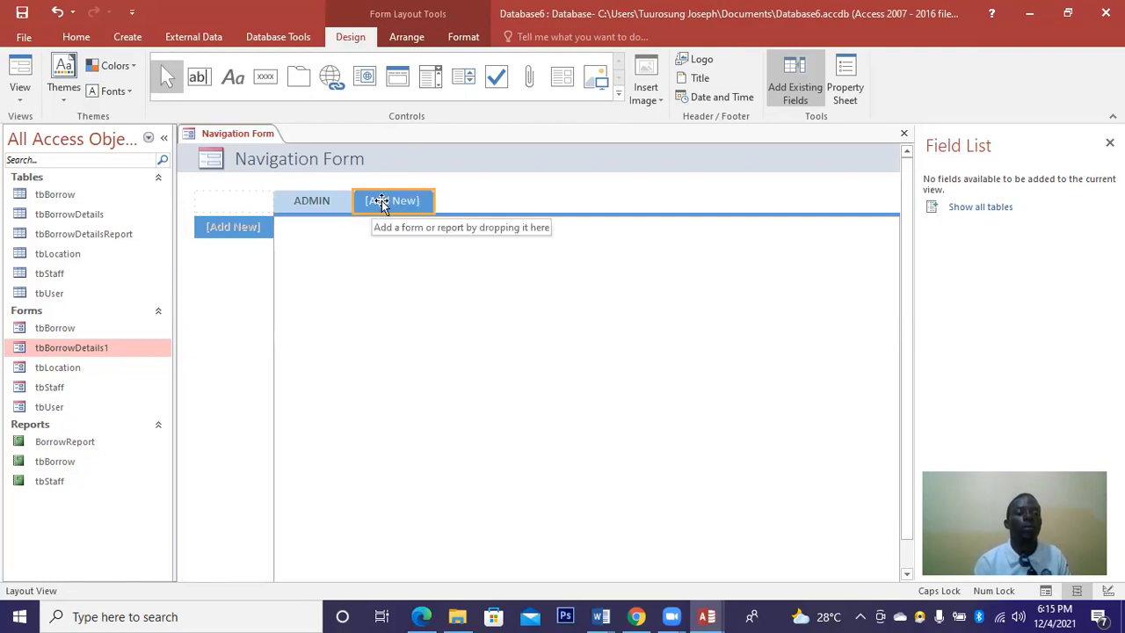
{"action": "left_click", "coordinate": [384, 202]}
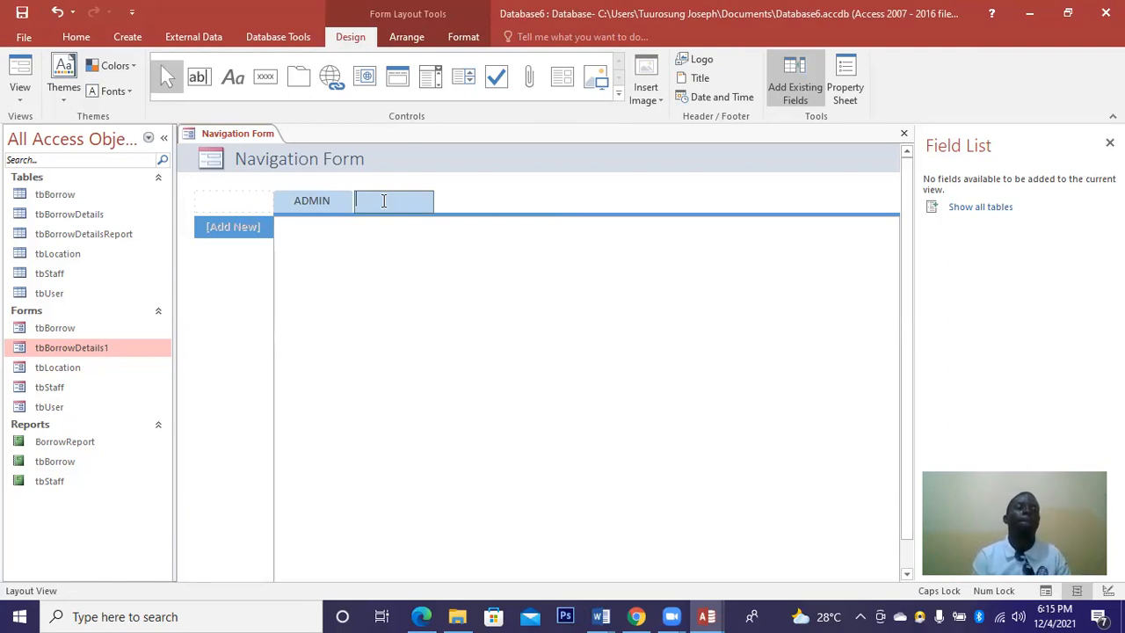
{"action": "type", "text": "BO"}
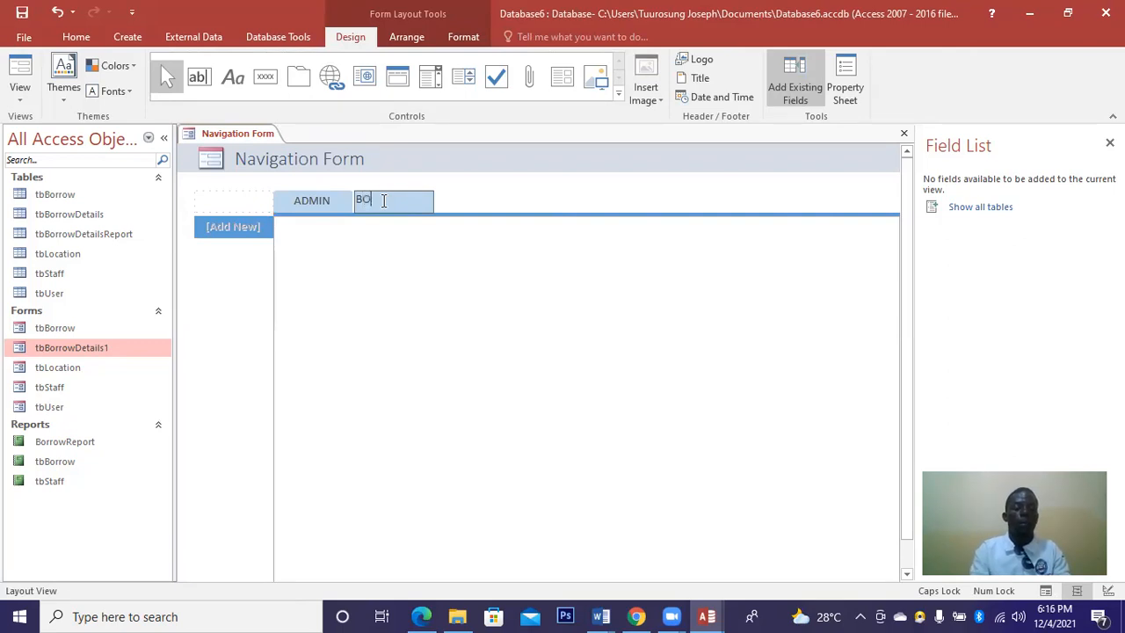
{"action": "type", "text": "RRO"}
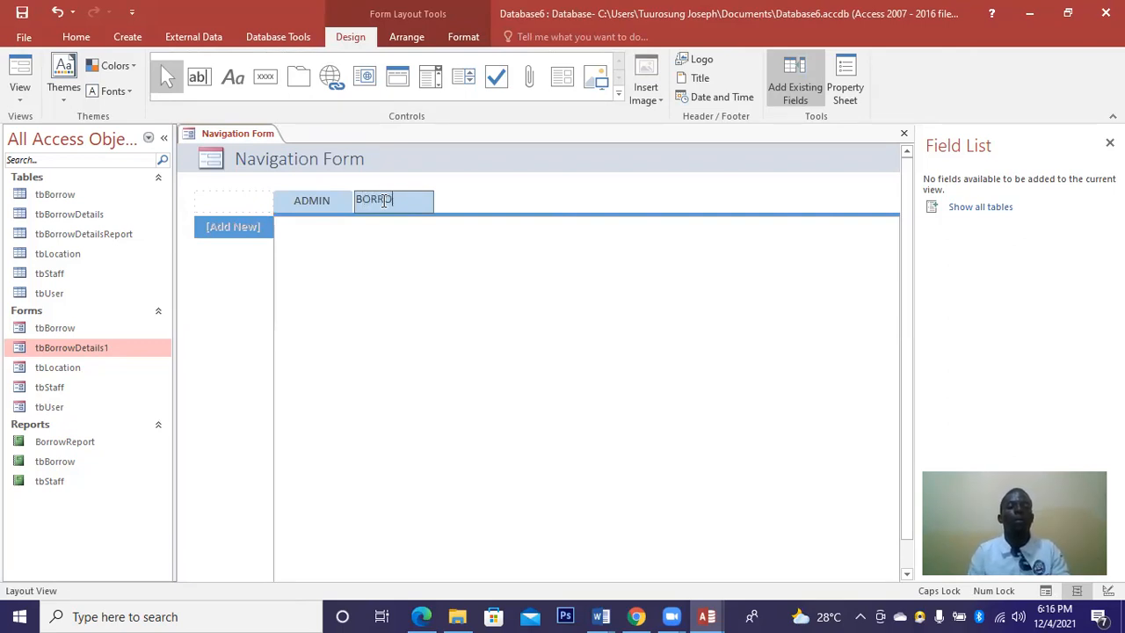
{"action": "type", "text": "W"}
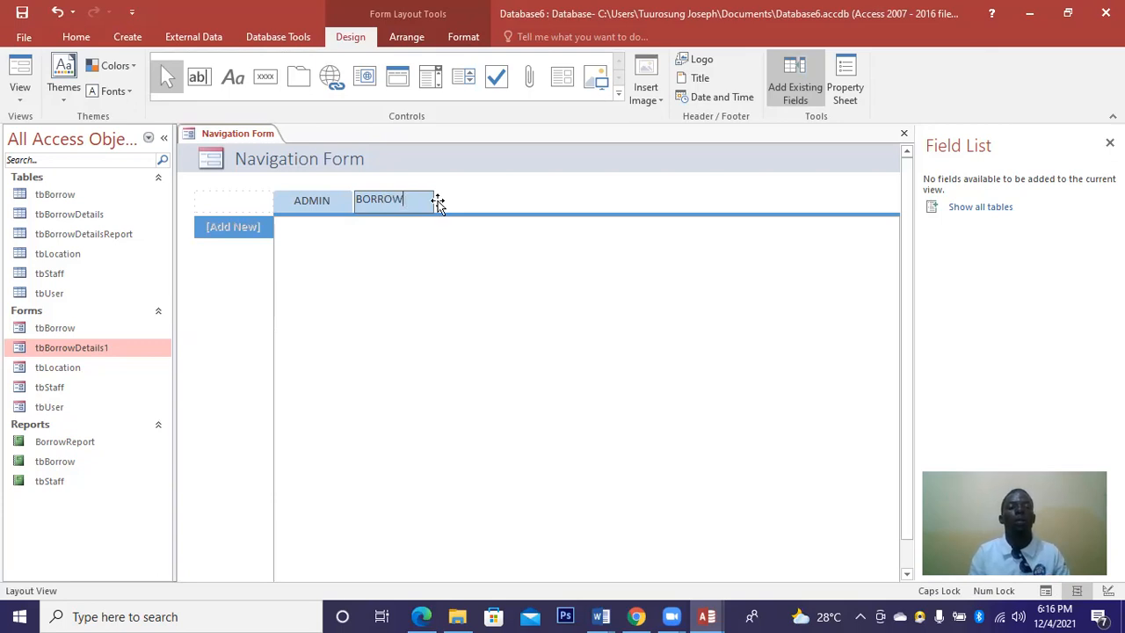
{"action": "key", "text": "Return"}
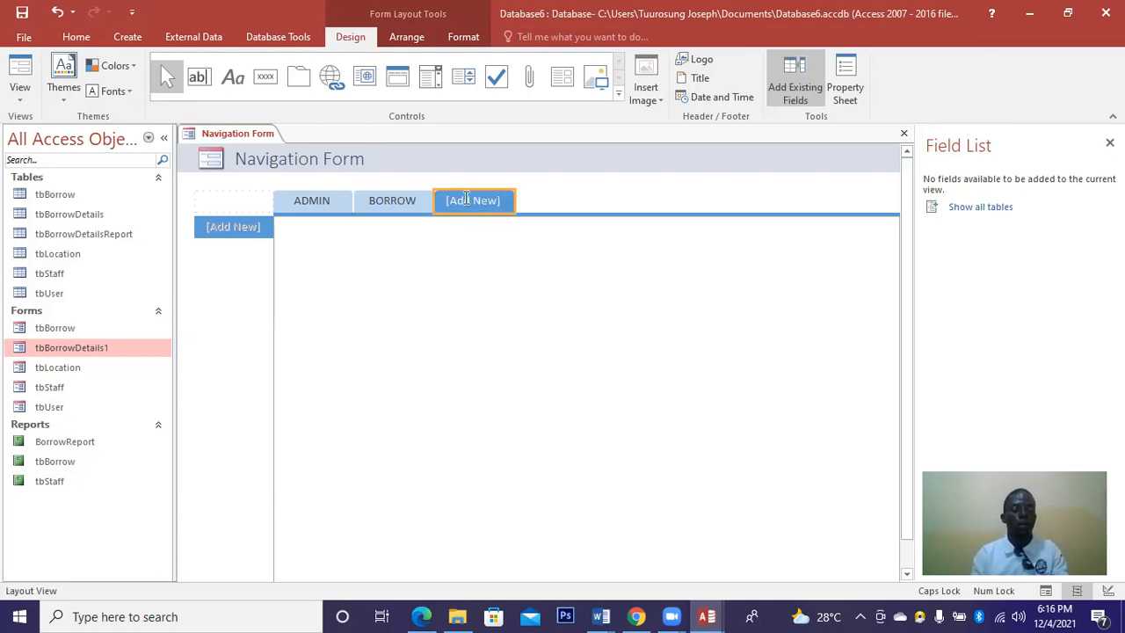
{"action": "left_click", "coordinate": [466, 198]}
{"action": "type", "text": "D"}
{"action": "key", "text": "BackSpace"}
{"action": "type", "text": "BORROW DETAIL"}
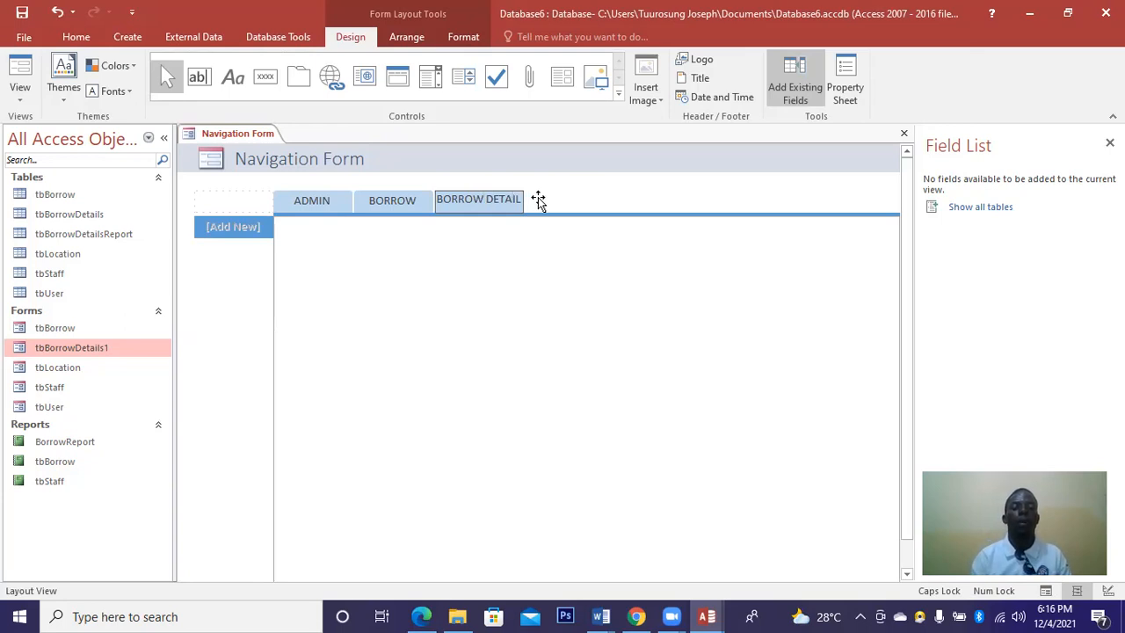
Caption the fourth, fifth and sixth navigation tabs LOCATION, STAFF and USER.
{"action": "left_click", "coordinate": [534, 201]}
{"action": "left_click", "coordinate": [539, 199]}
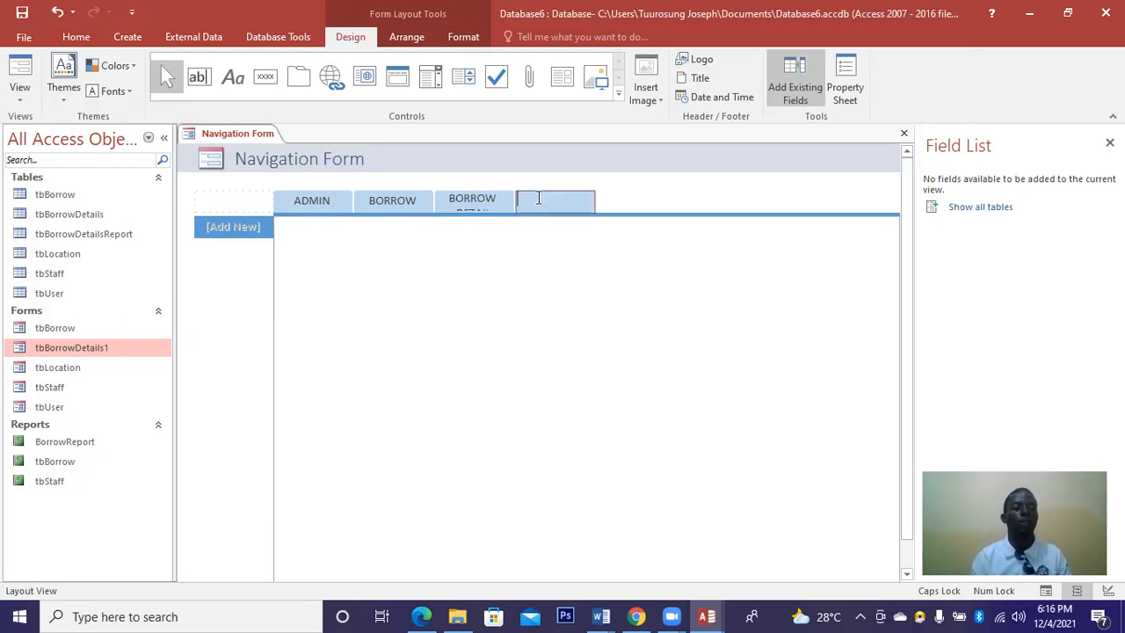
{"action": "type", "text": "LOCATION"}
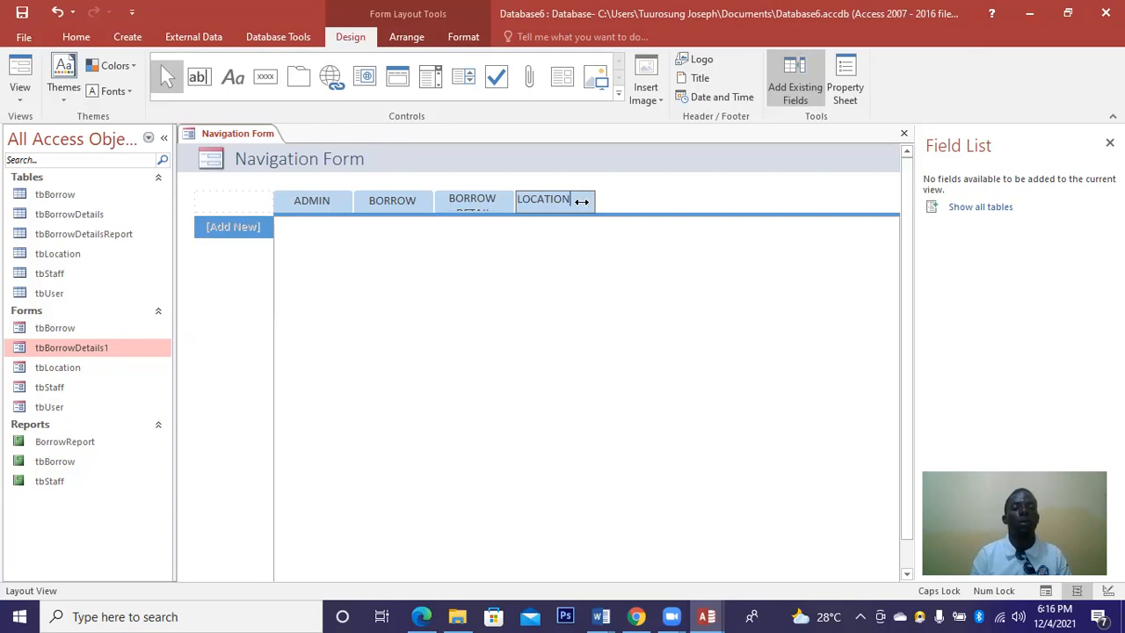
{"action": "left_click", "coordinate": [581, 201]}
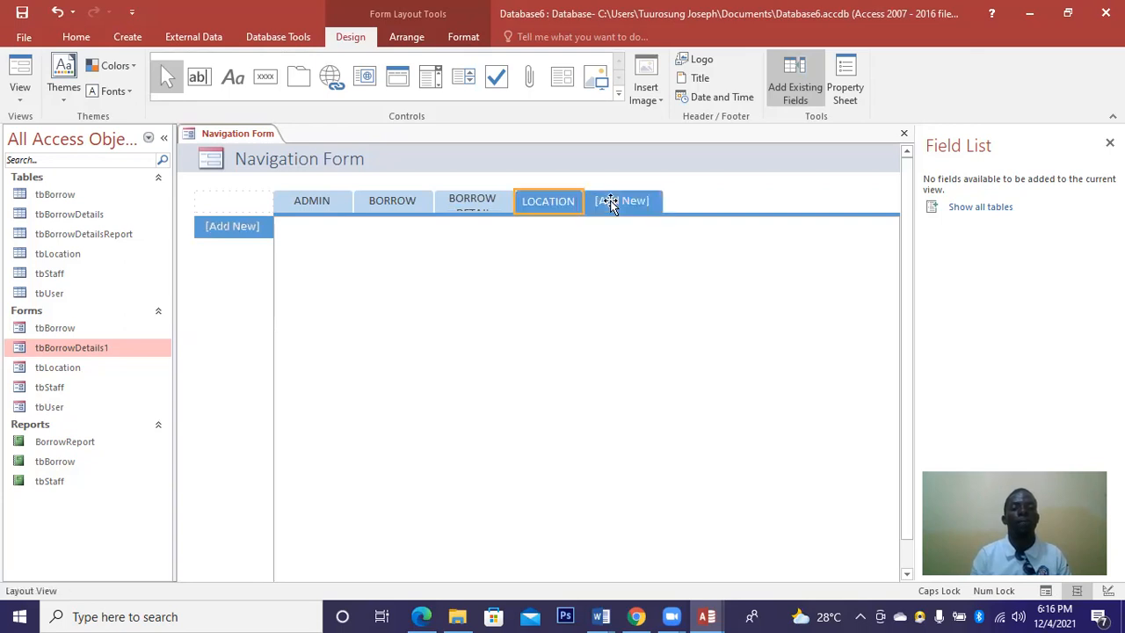
{"action": "left_click", "coordinate": [611, 202]}
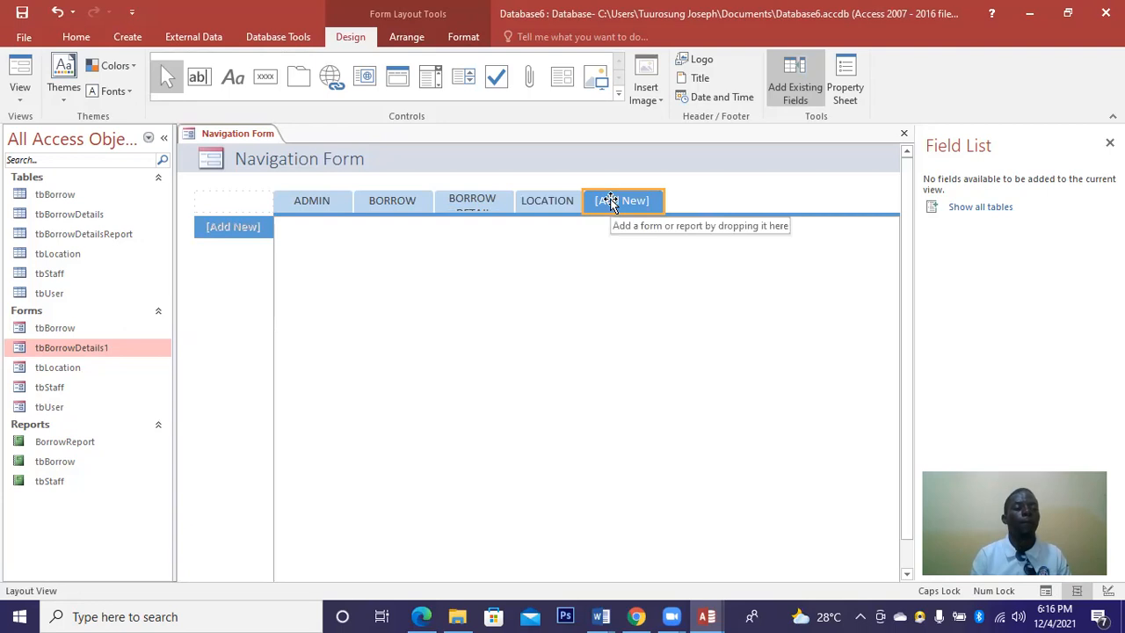
{"action": "left_click", "coordinate": [610, 199]}
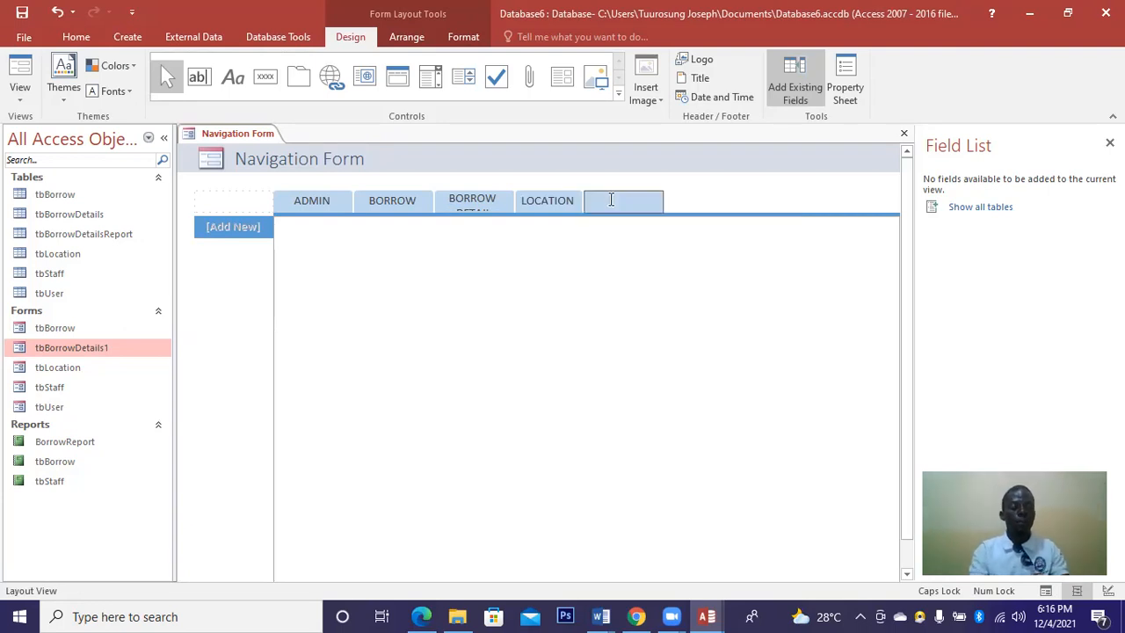
{"action": "type", "text": "STAFF"}
{"action": "left_click", "coordinate": [671, 202]}
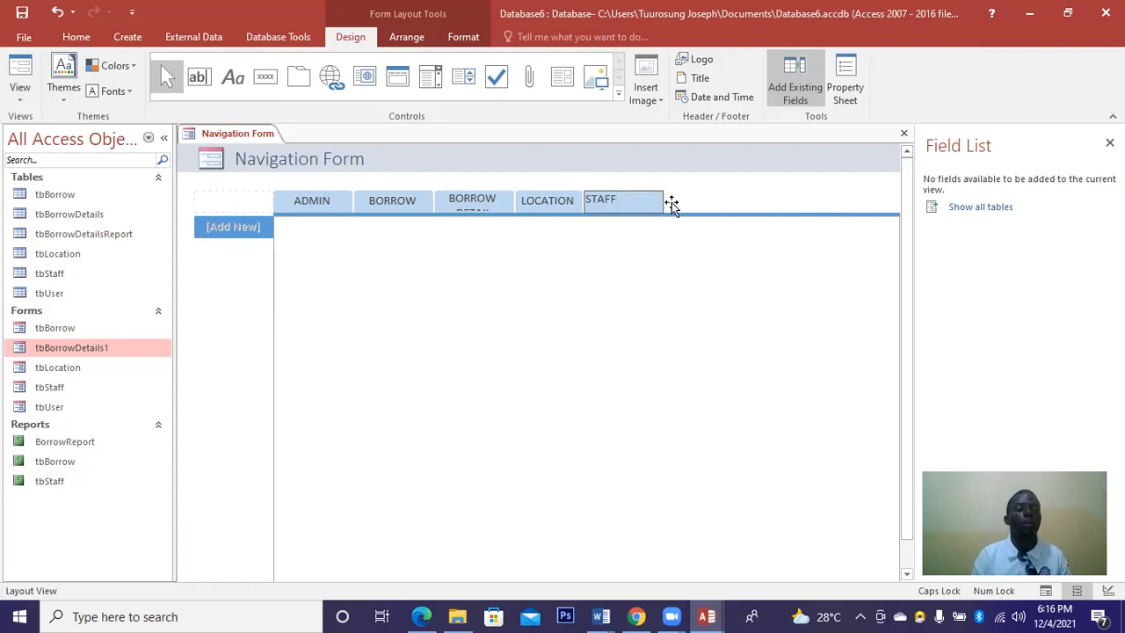
{"action": "left_click", "coordinate": [675, 202]}
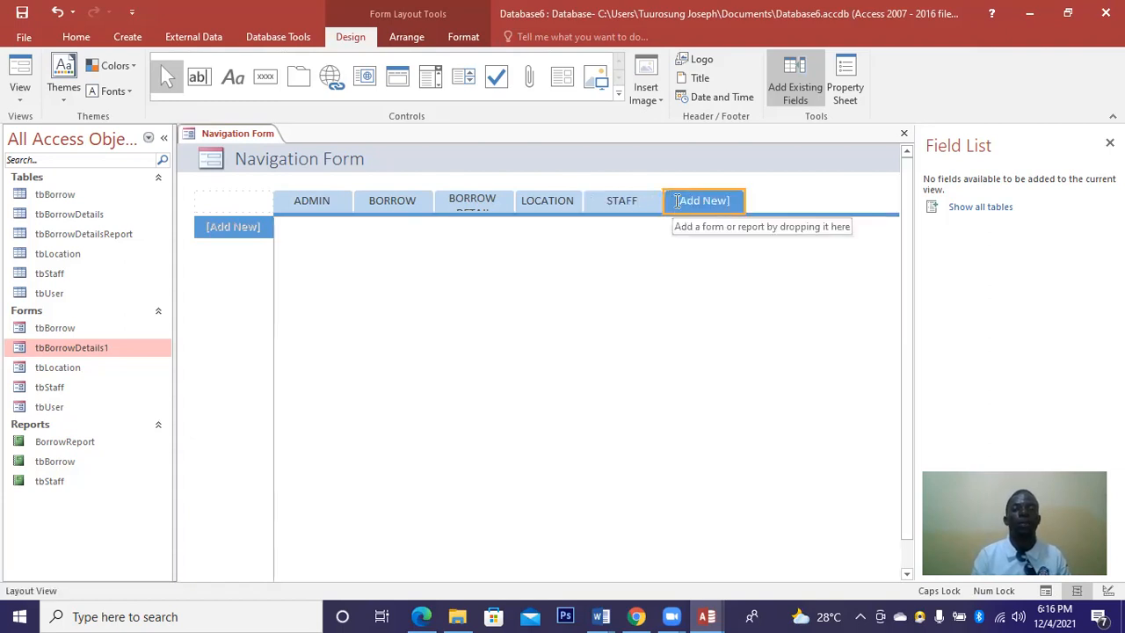
{"action": "left_click", "coordinate": [676, 200]}
{"action": "type", "text": "USER"}
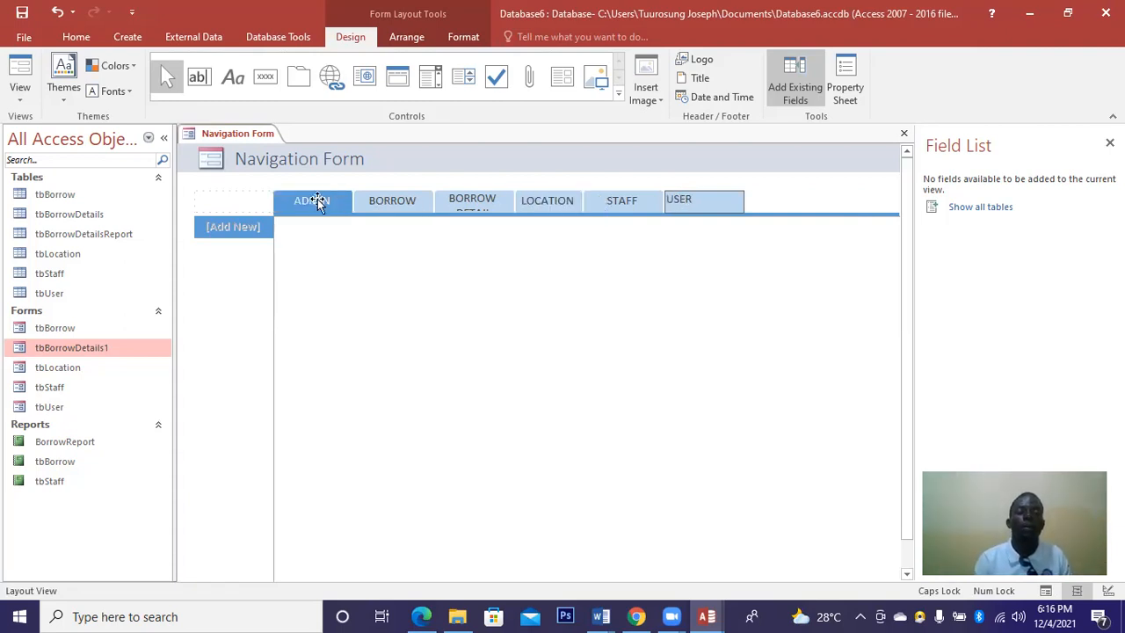
{"action": "left_click", "coordinate": [496, 201]}
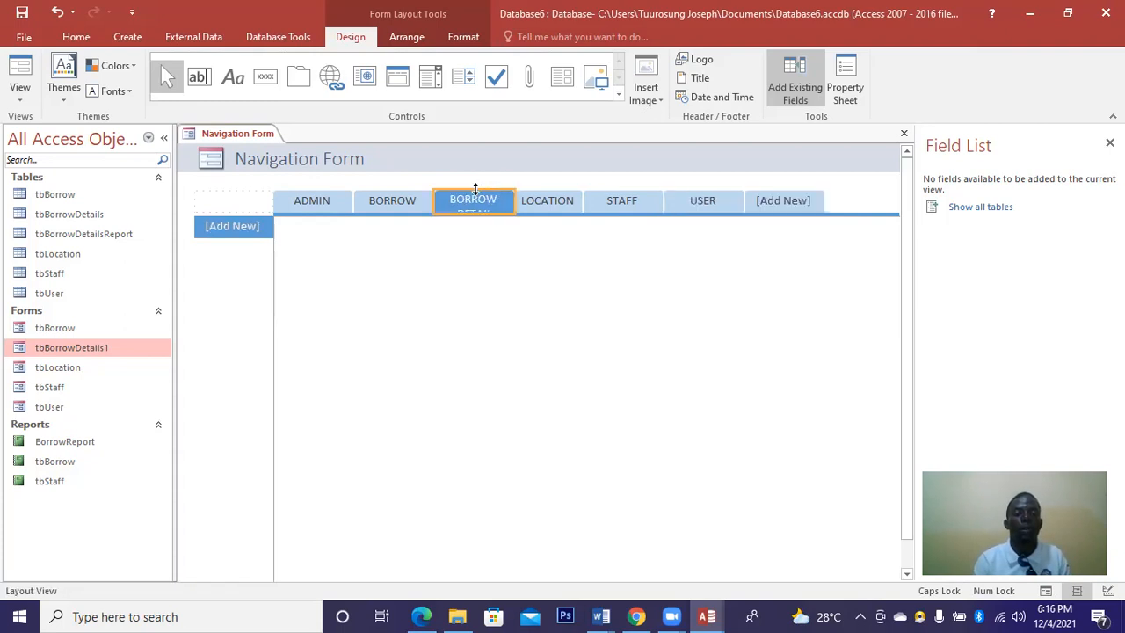
Make the BORROW DETAIL tab taller and wider so its caption fits on one line.
{"action": "left_click_drag", "start_coordinate": [475, 186], "coordinate": [475, 180]}
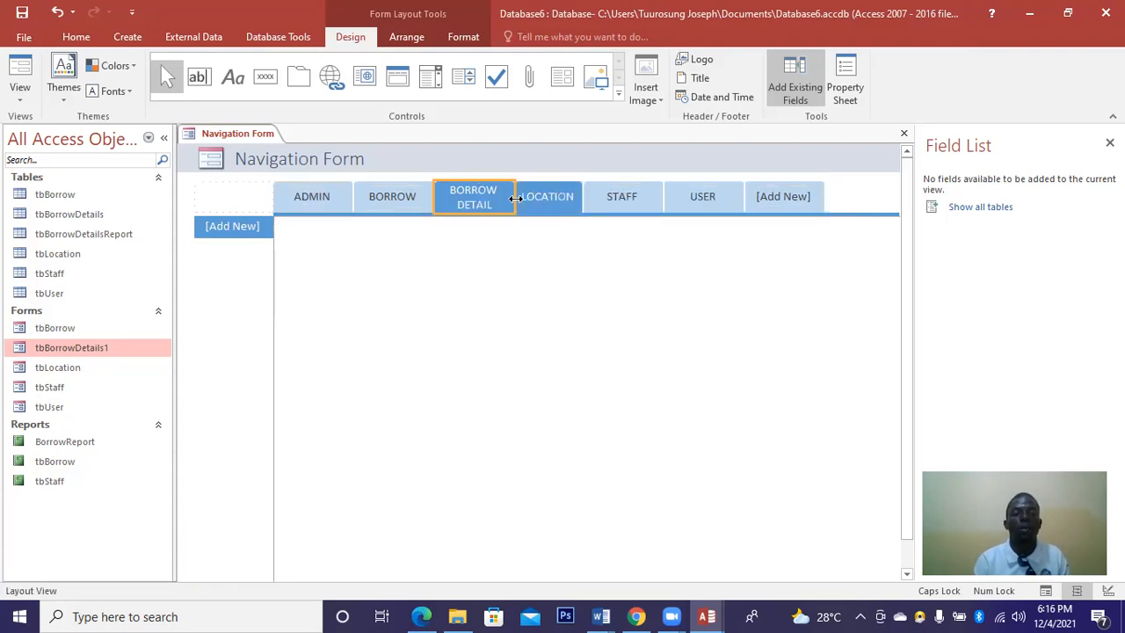
{"action": "left_click_drag", "start_coordinate": [517, 198], "coordinate": [531, 197]}
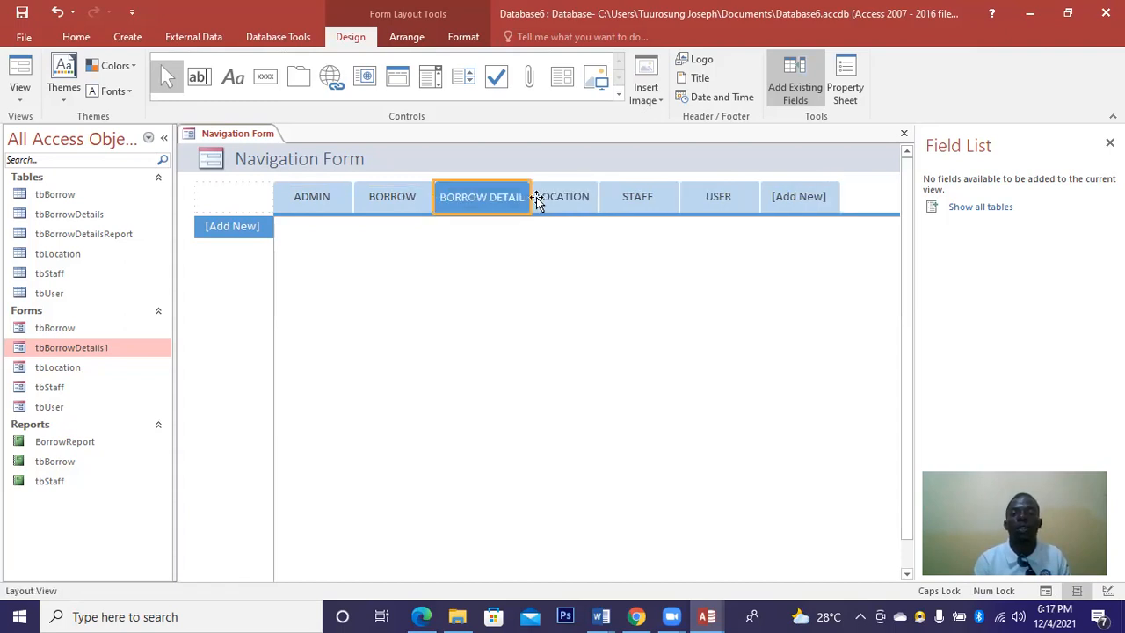
{"action": "left_click", "coordinate": [326, 209]}
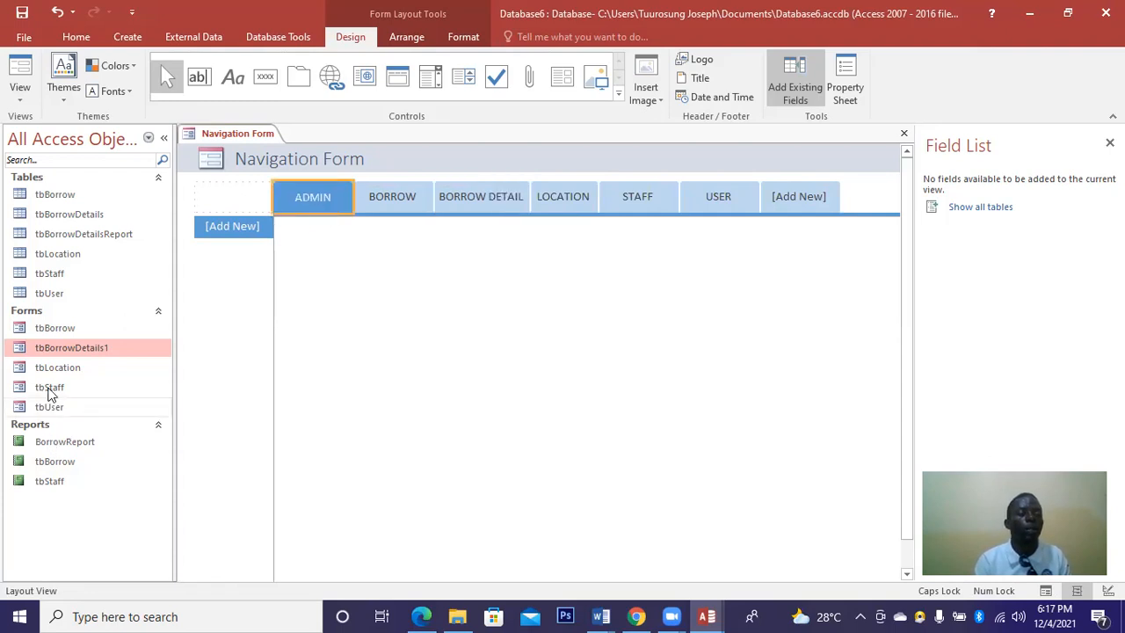
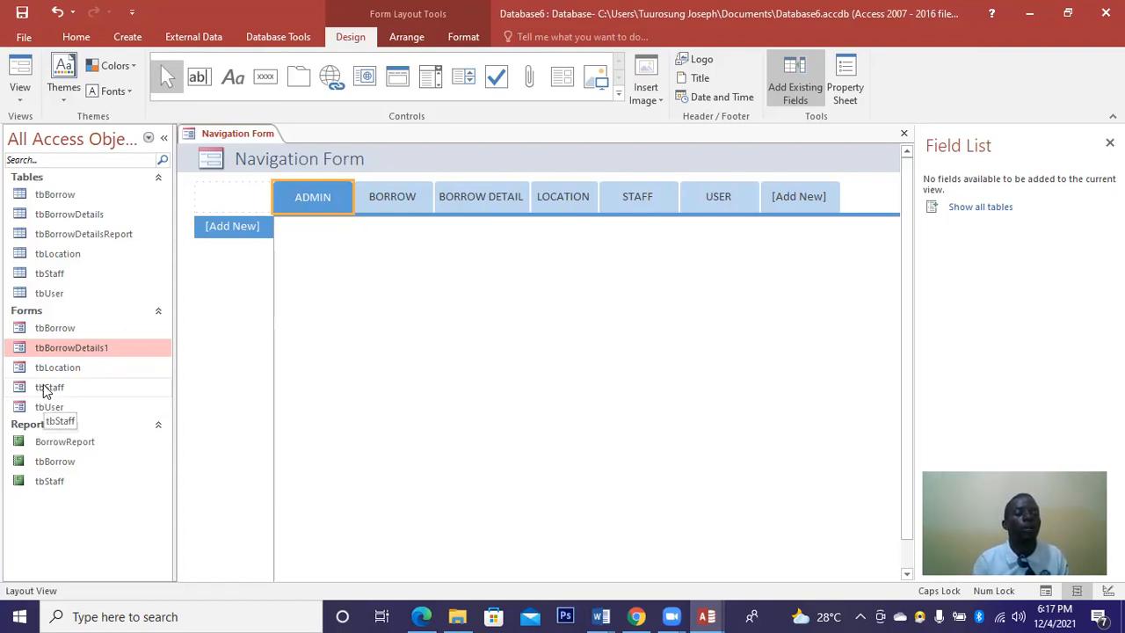
Open the tbStaff and tbUser forms, then return to the Navigation Form.
{"action": "double_click", "coordinate": [48, 387]}
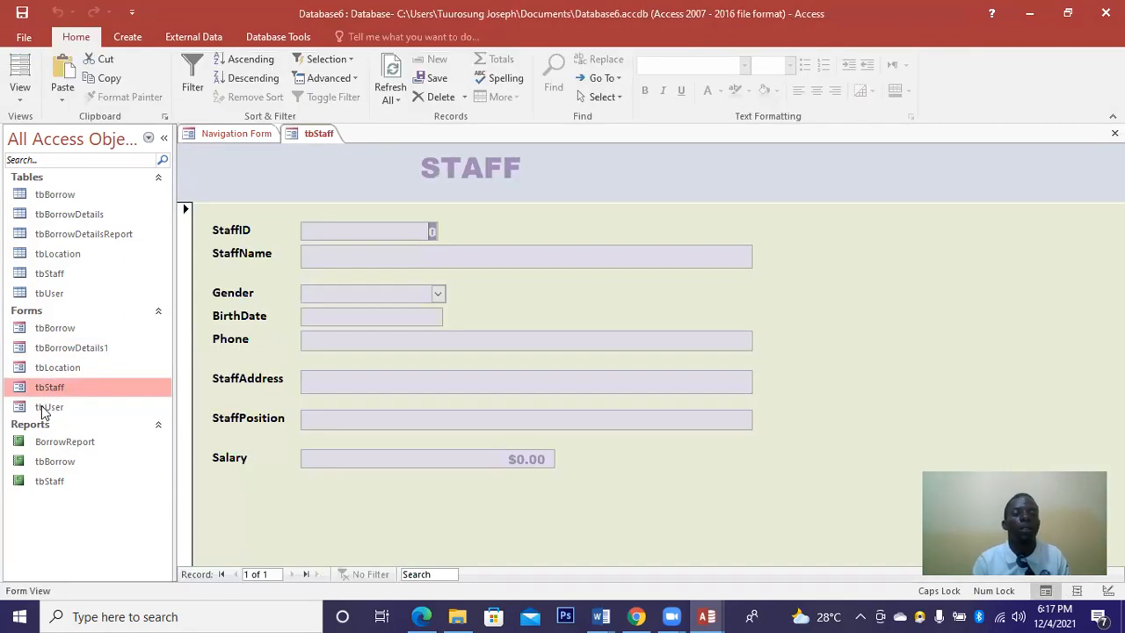
{"action": "double_click", "coordinate": [46, 408]}
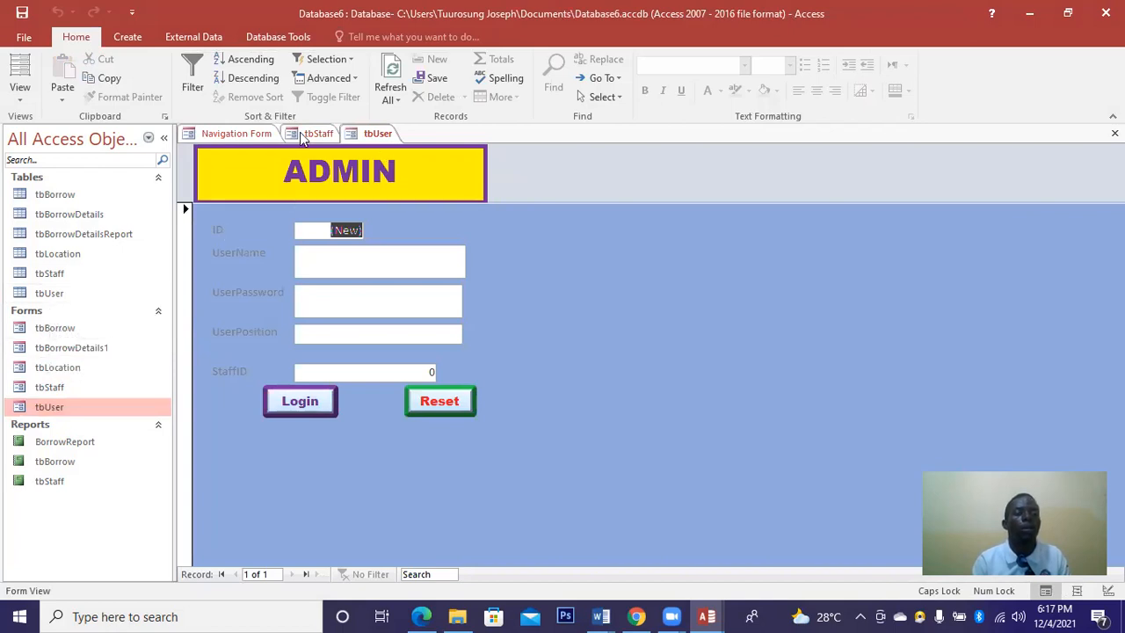
{"action": "left_click", "coordinate": [259, 136]}
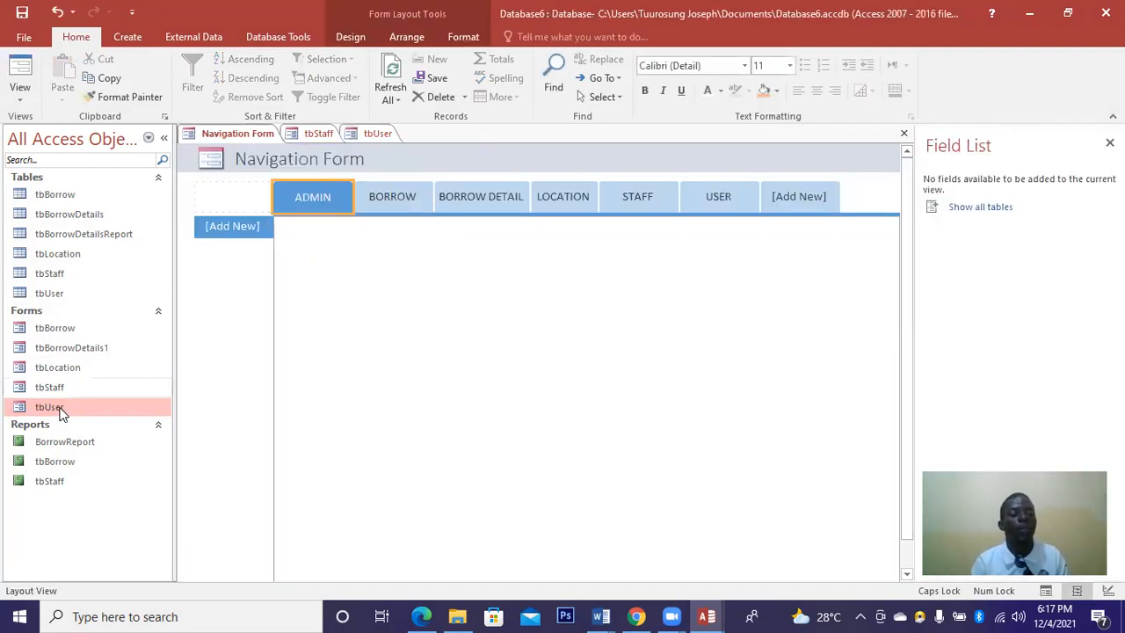
Drag tbUser and tbBorrow onto the navigation form, then delete the extra tbBorrow tab.
{"action": "left_click_drag", "start_coordinate": [60, 413], "coordinate": [220, 225]}
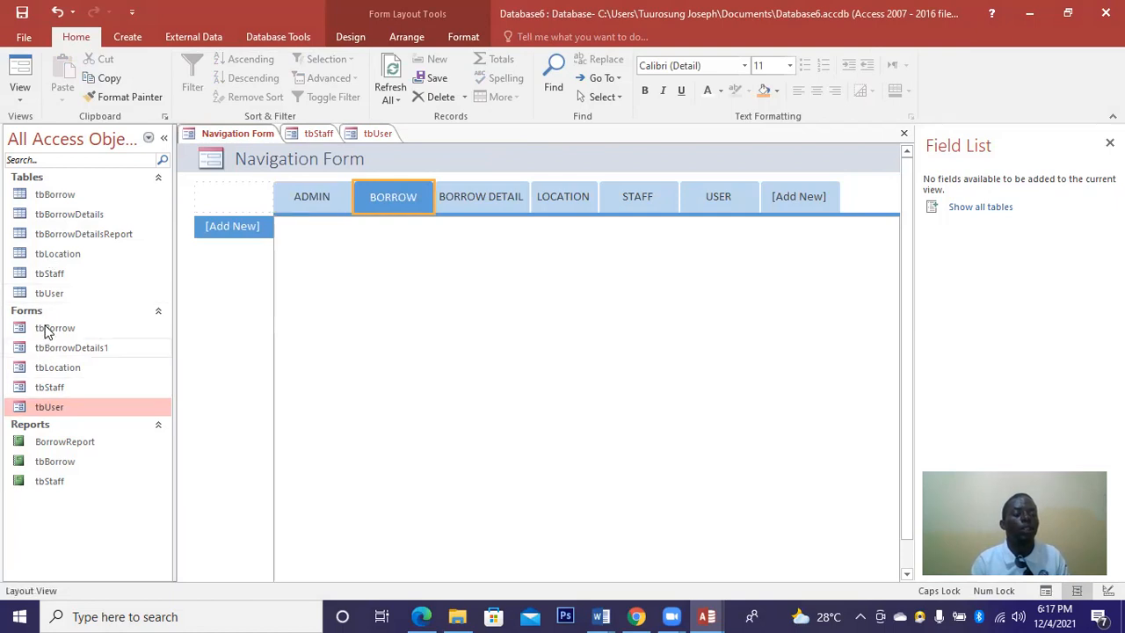
{"action": "left_click_drag", "start_coordinate": [49, 331], "coordinate": [411, 259]}
{"action": "left_click_drag", "start_coordinate": [395, 204], "coordinate": [391, 198]}
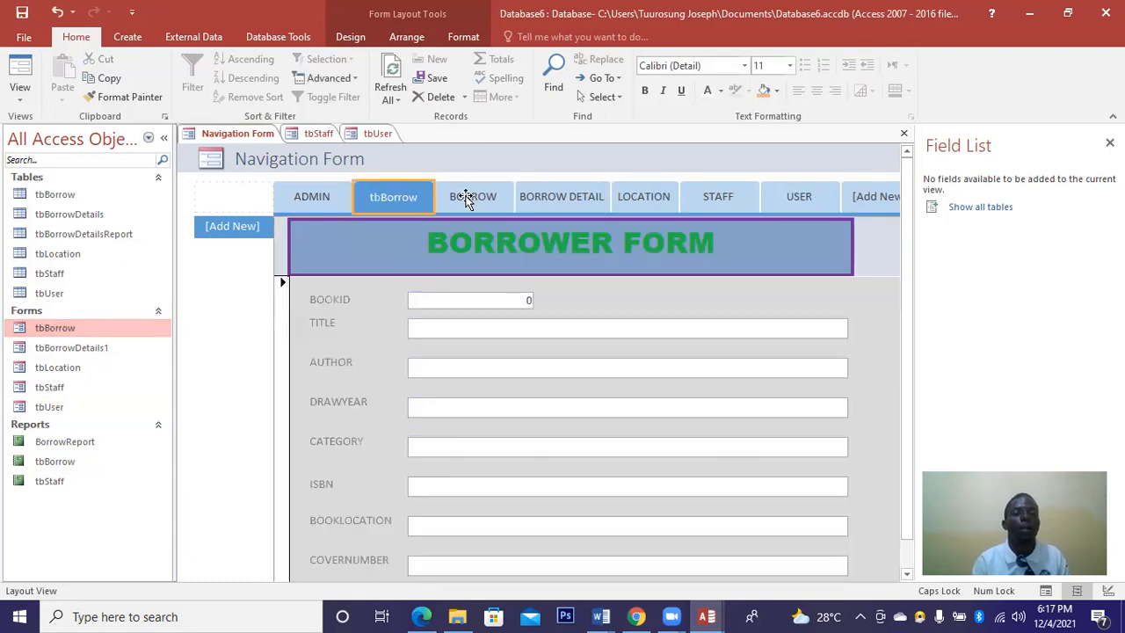
{"action": "left_click", "coordinate": [466, 195]}
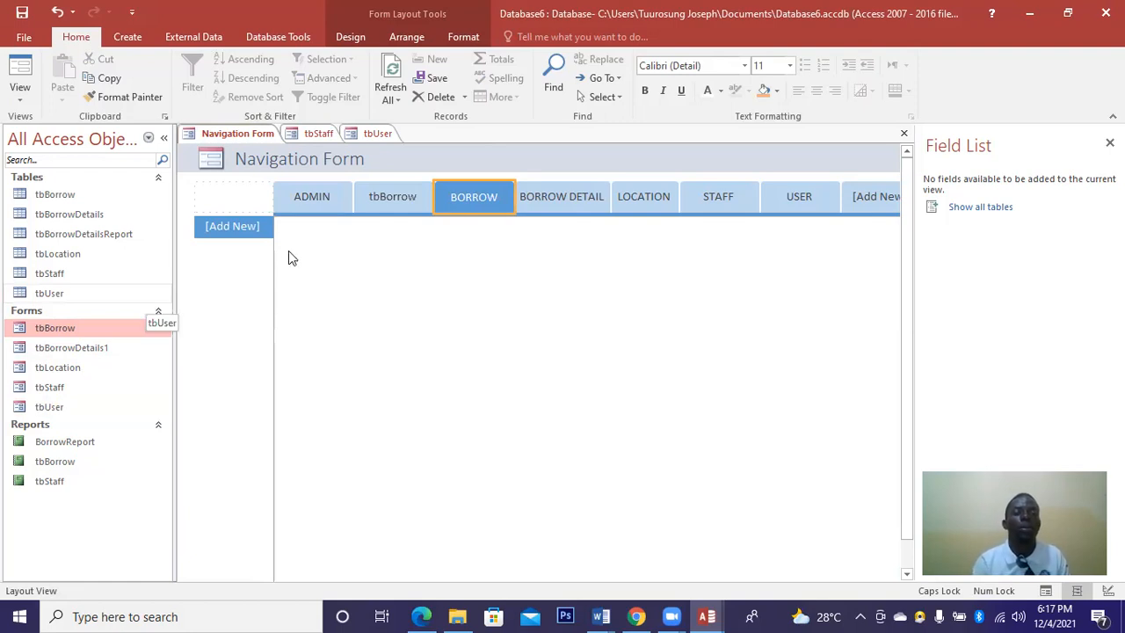
{"action": "left_click", "coordinate": [383, 197]}
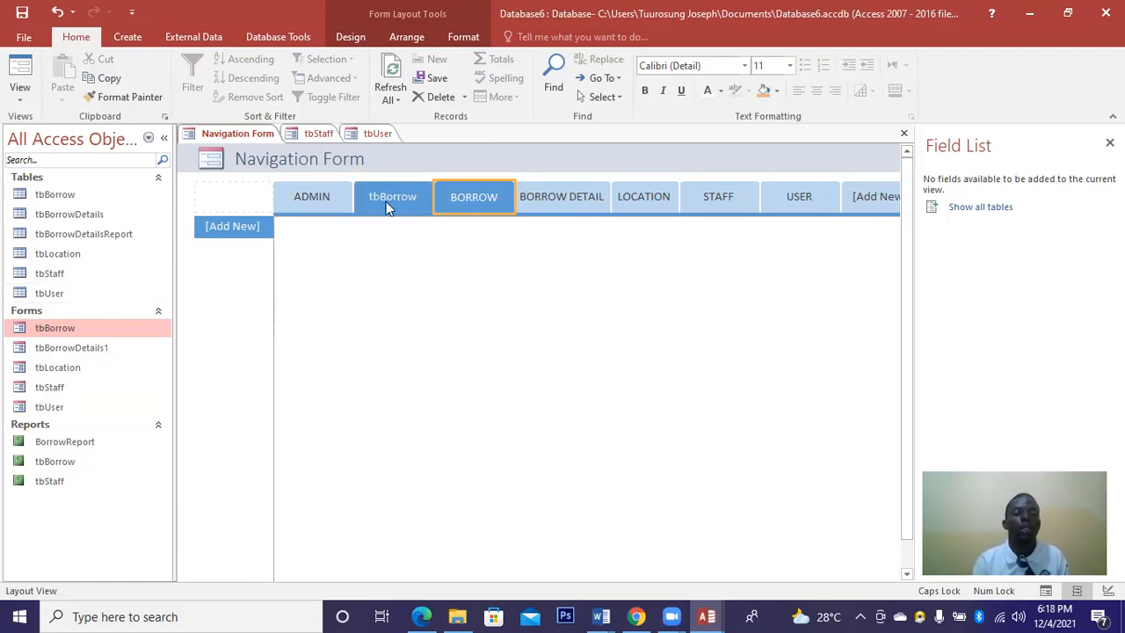
{"action": "right_click", "coordinate": [391, 207]}
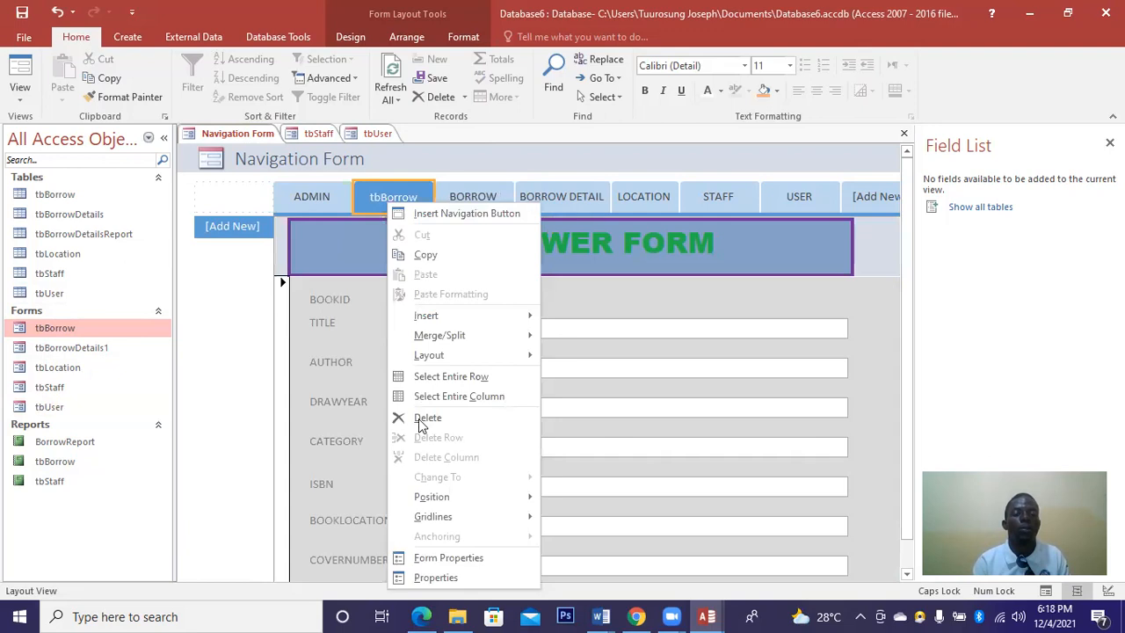
{"action": "left_click", "coordinate": [422, 418]}
Re-add tbBorrow beside ADMIN, caption it BORROW, and delete the empty duplicate BORROW tab.
{"action": "mouse_move", "coordinate": [59, 334]}
{"action": "left_mouse_down"}
{"action": "mouse_move", "coordinate": [378, 317]}
{"action": "mouse_move", "coordinate": [410, 211]}
{"action": "mouse_move", "coordinate": [394, 193]}
{"action": "left_mouse_up"}
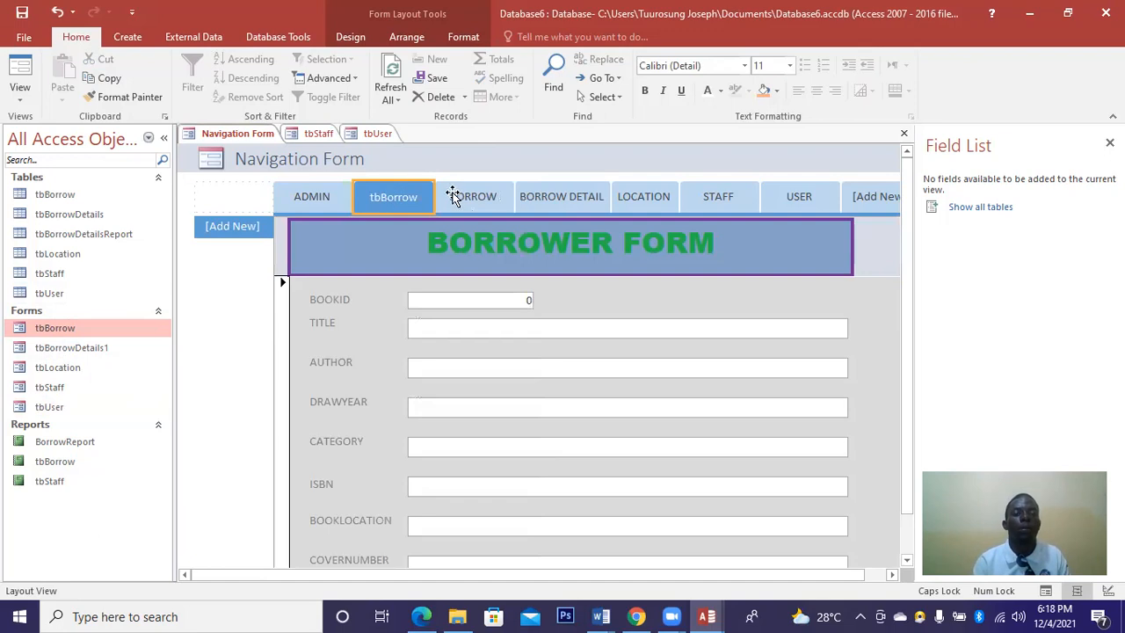
{"action": "double_click", "coordinate": [401, 192]}
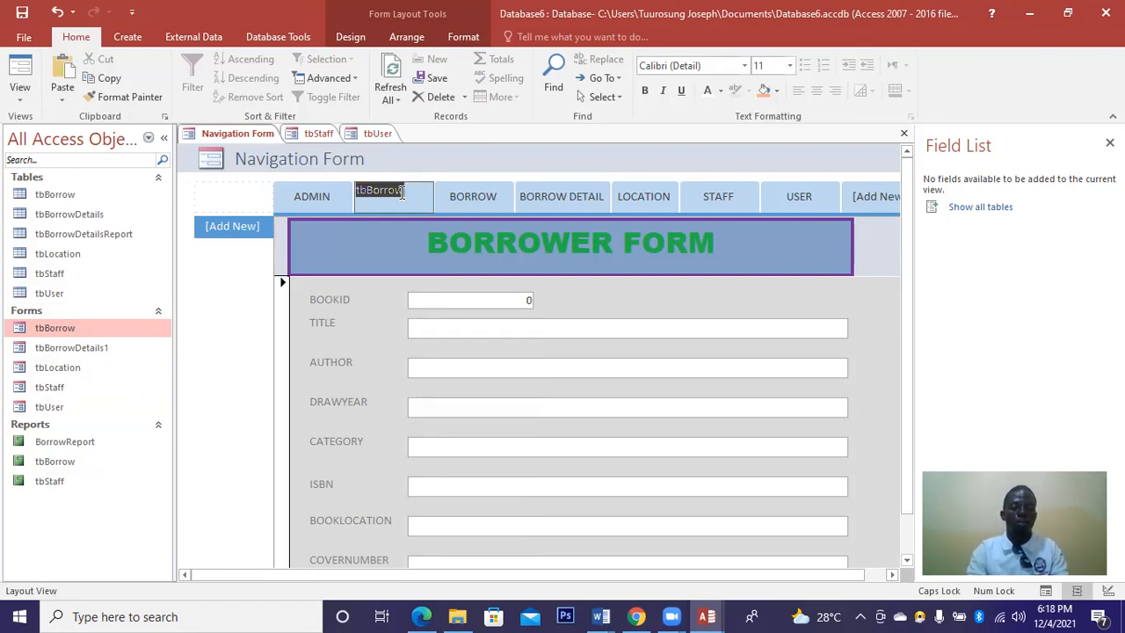
{"action": "type", "text": "BORROW"}
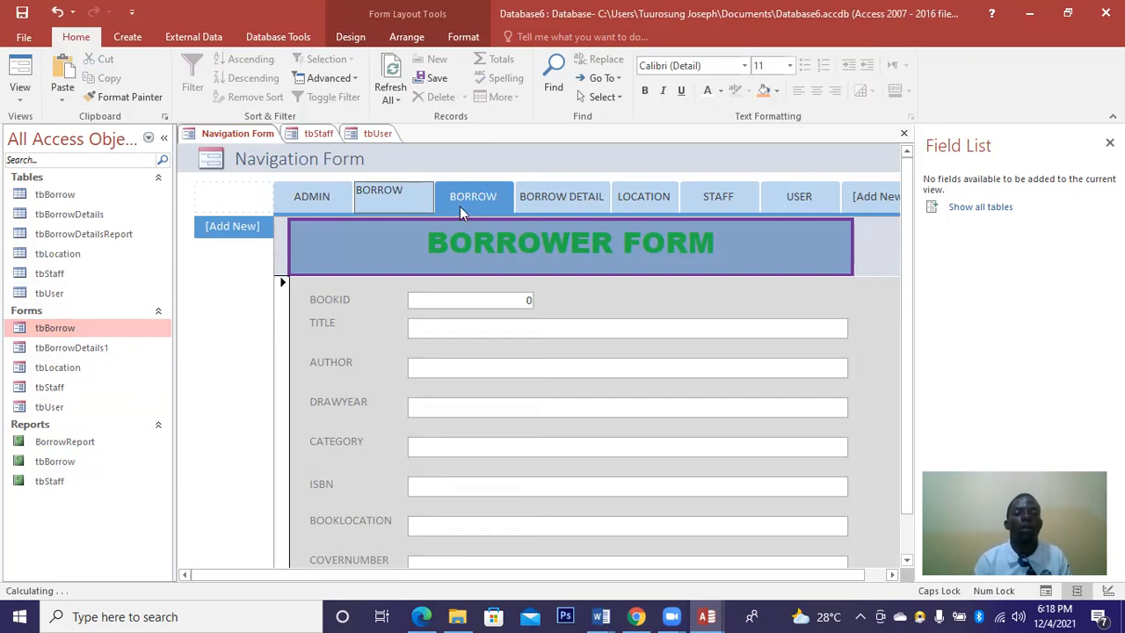
{"action": "right_click", "coordinate": [460, 205]}
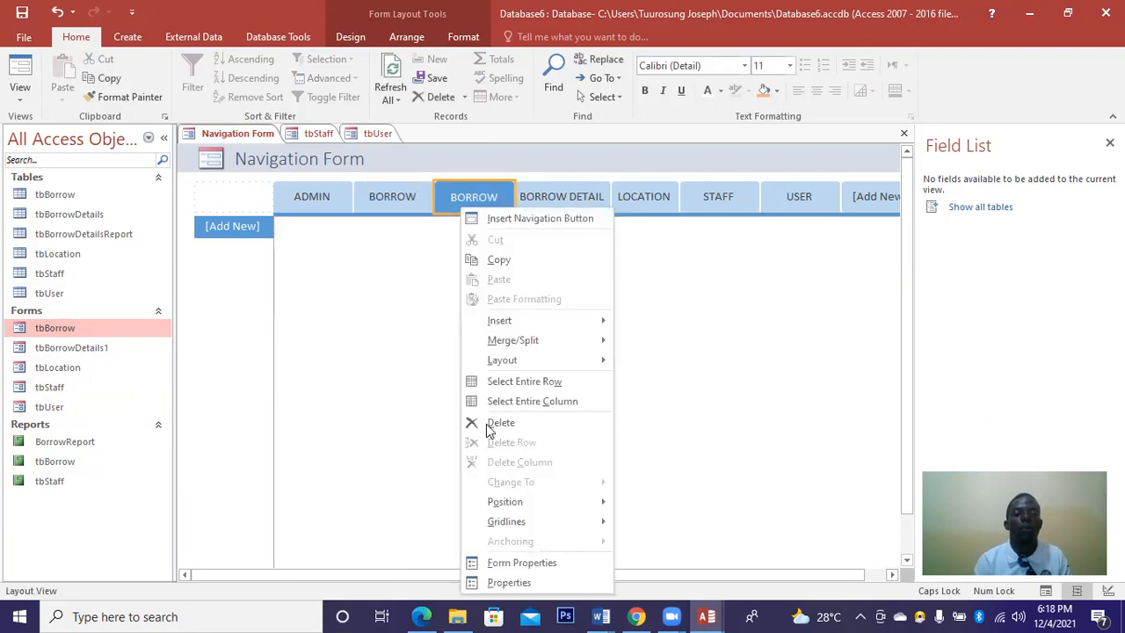
{"action": "left_click", "coordinate": [489, 425]}
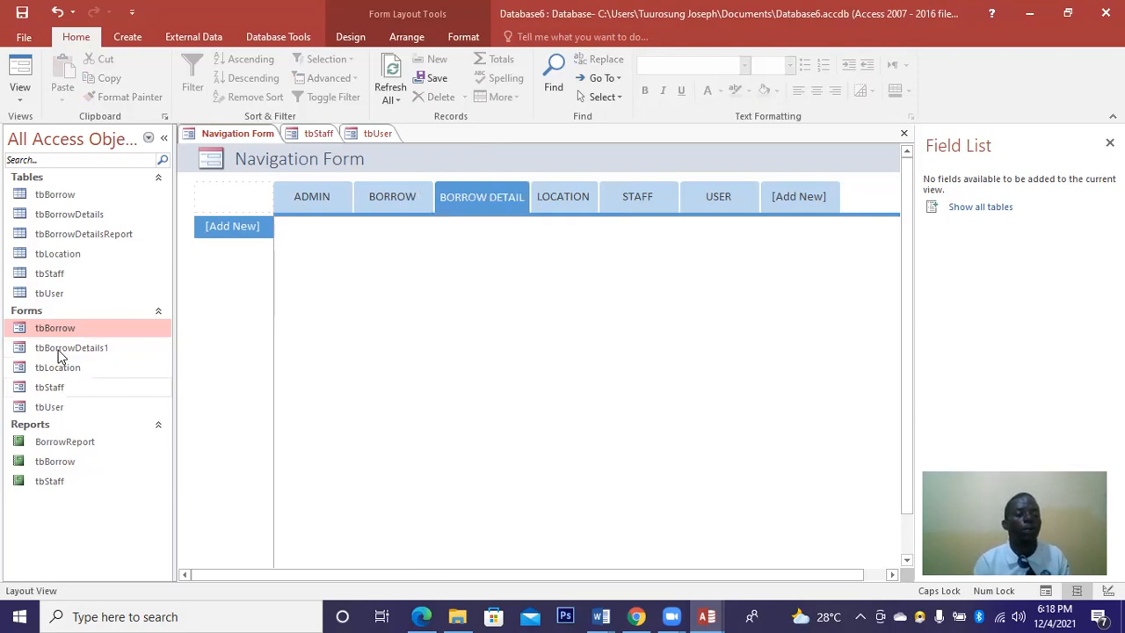
Attach tbBorrowDetails1 to the BORROW DETAIL tab and check the BORROW and ADMIN tabs.
{"action": "left_click_drag", "start_coordinate": [58, 354], "coordinate": [230, 224]}
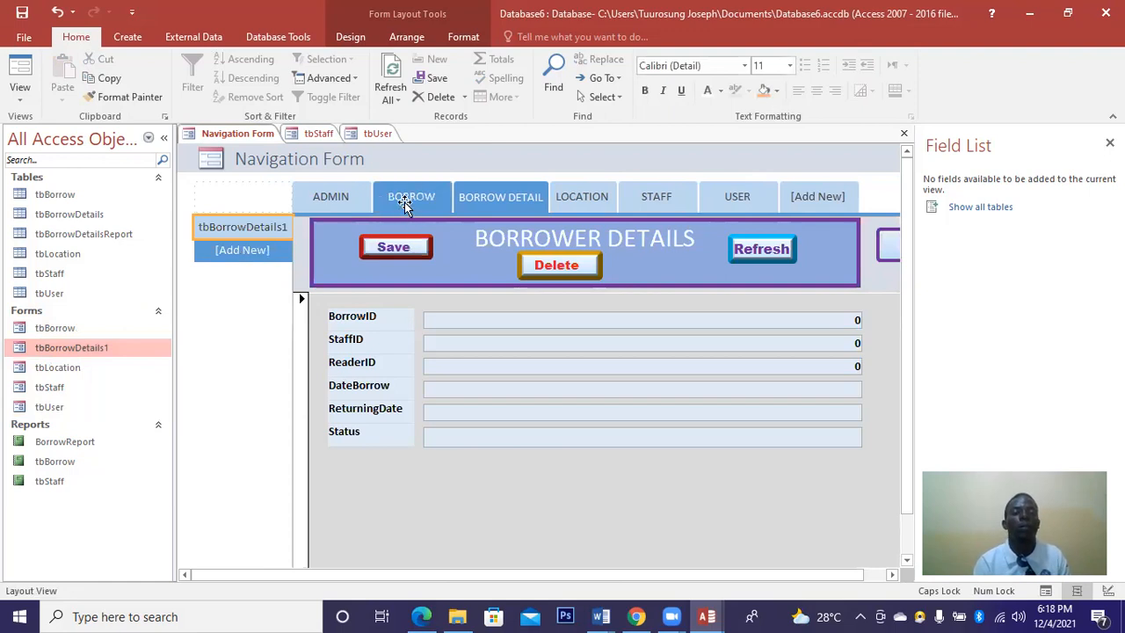
{"action": "left_click", "coordinate": [404, 202]}
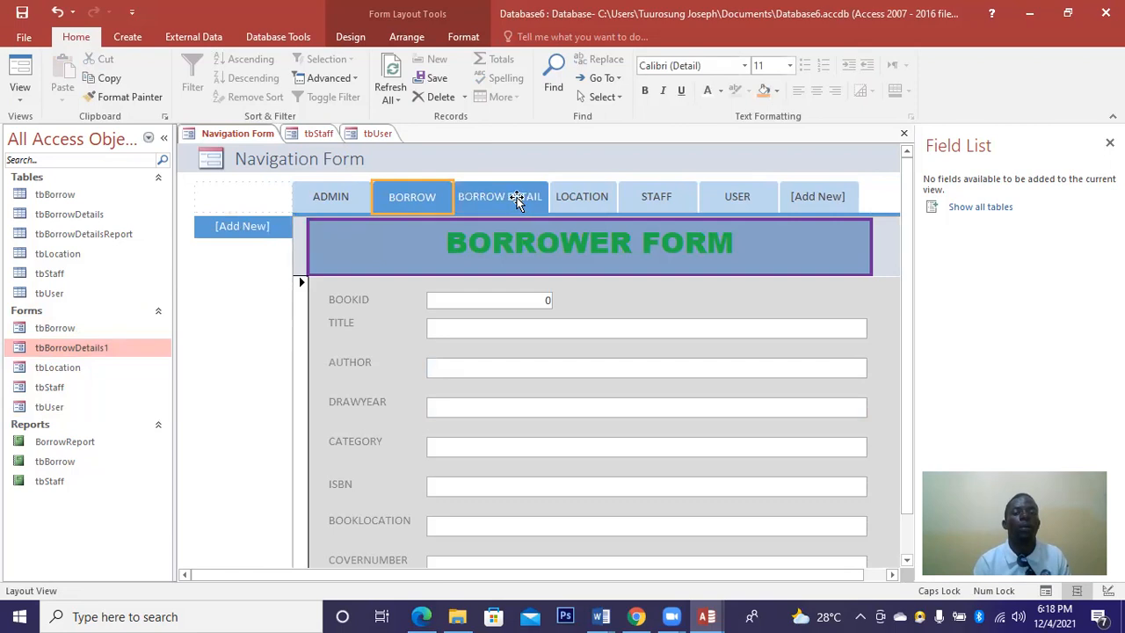
{"action": "left_click", "coordinate": [351, 196]}
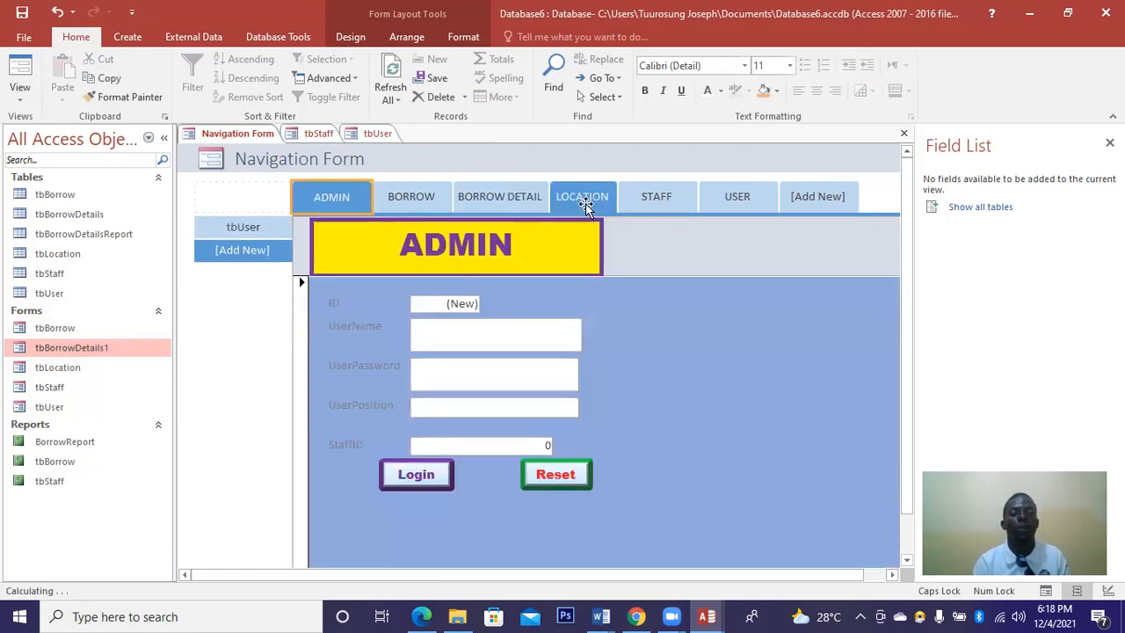
Attach tbLocation, tbStaff and tbUser to the LOCATION, STAFF and USER tabs.
{"action": "left_click", "coordinate": [585, 200]}
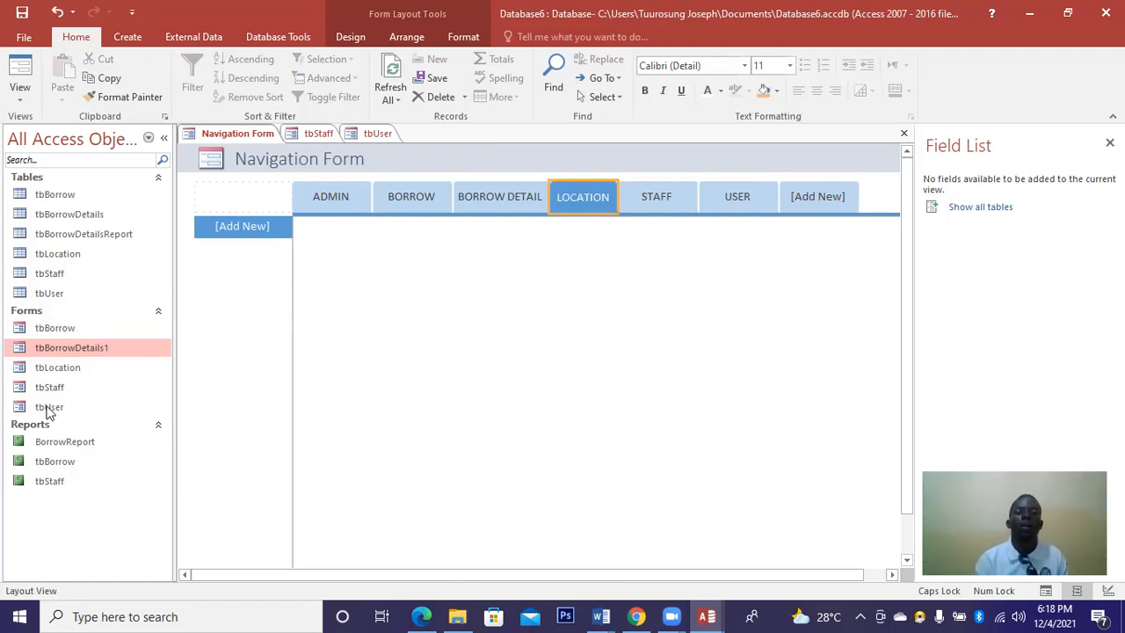
{"action": "left_click_drag", "start_coordinate": [47, 369], "coordinate": [232, 226]}
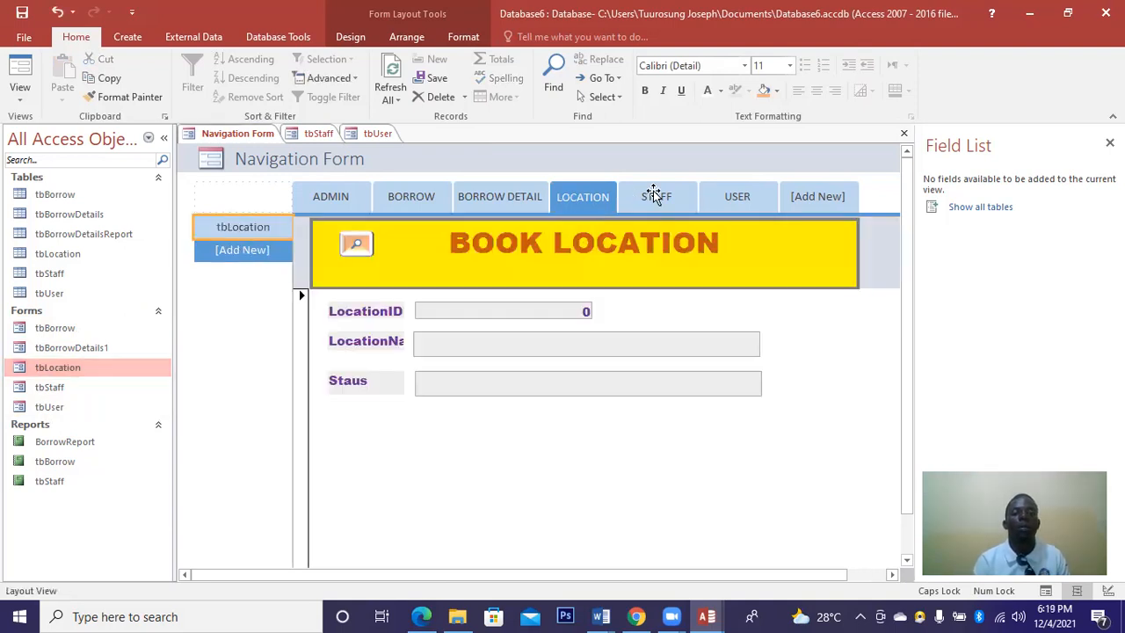
{"action": "left_click", "coordinate": [653, 193]}
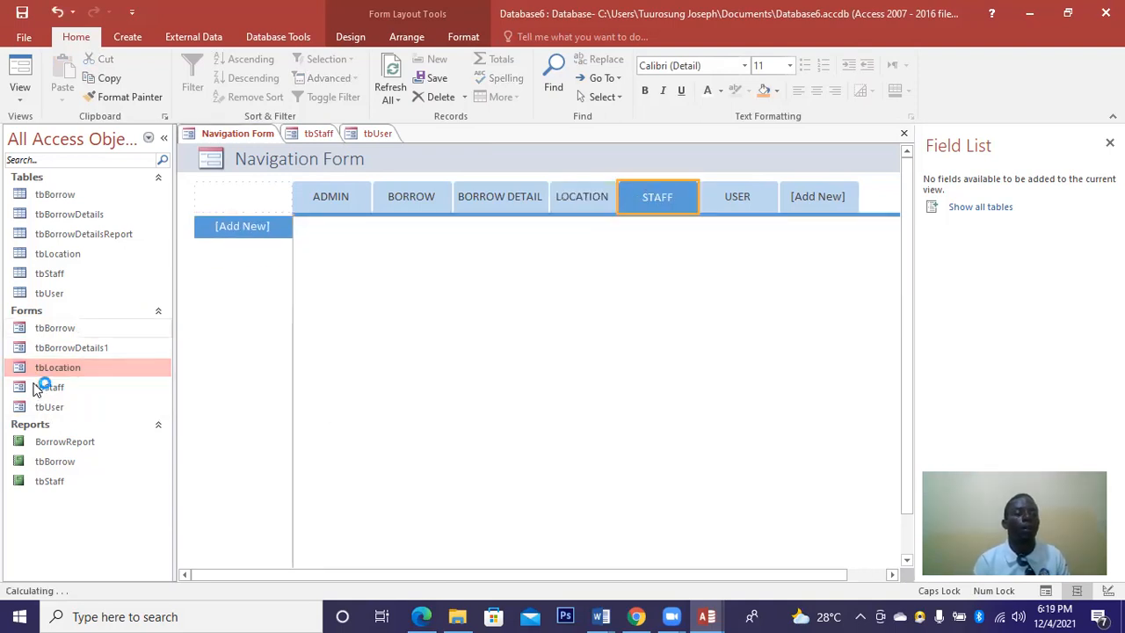
{"action": "left_click_drag", "start_coordinate": [45, 387], "coordinate": [234, 227]}
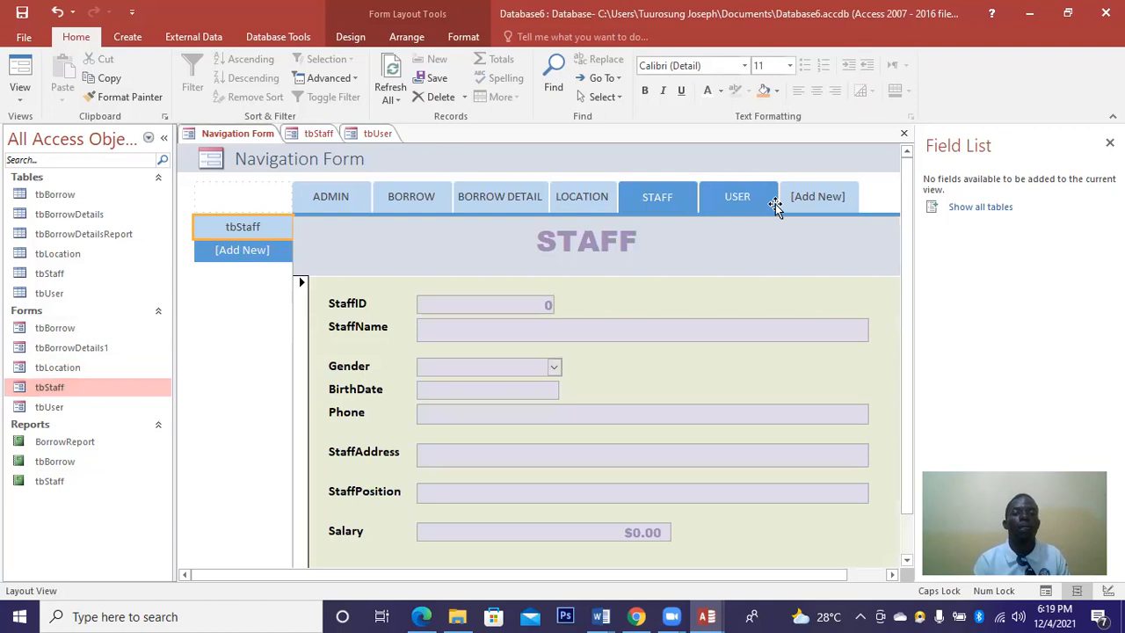
{"action": "left_click", "coordinate": [746, 200]}
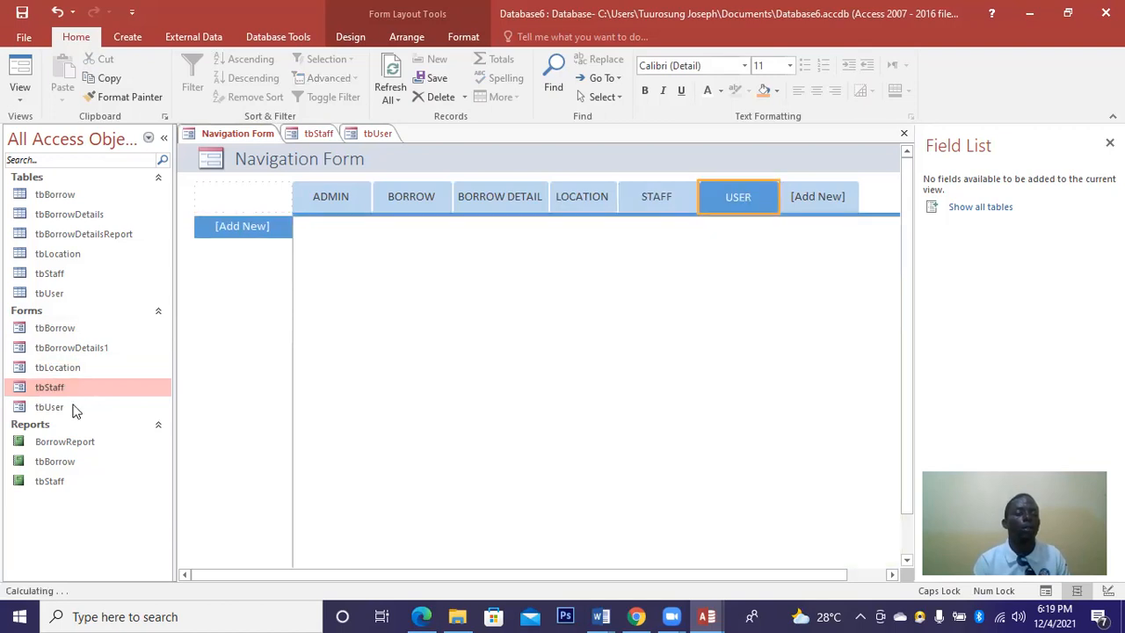
{"action": "mouse_move", "coordinate": [66, 404]}
{"action": "left_mouse_down"}
{"action": "mouse_move", "coordinate": [414, 368]}
{"action": "mouse_move", "coordinate": [683, 249]}
{"action": "mouse_move", "coordinate": [766, 197]}
{"action": "mouse_move", "coordinate": [723, 197]}
{"action": "left_mouse_up"}
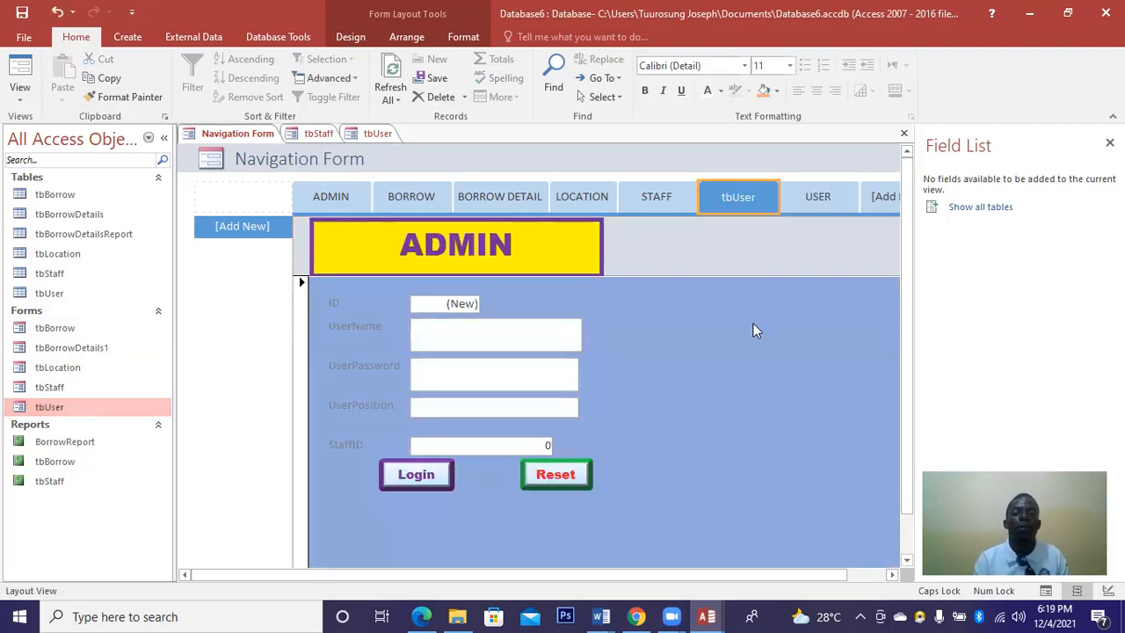
Delete the tbUser and USER tabs from the navigation bar.
{"action": "right_click", "coordinate": [725, 195]}
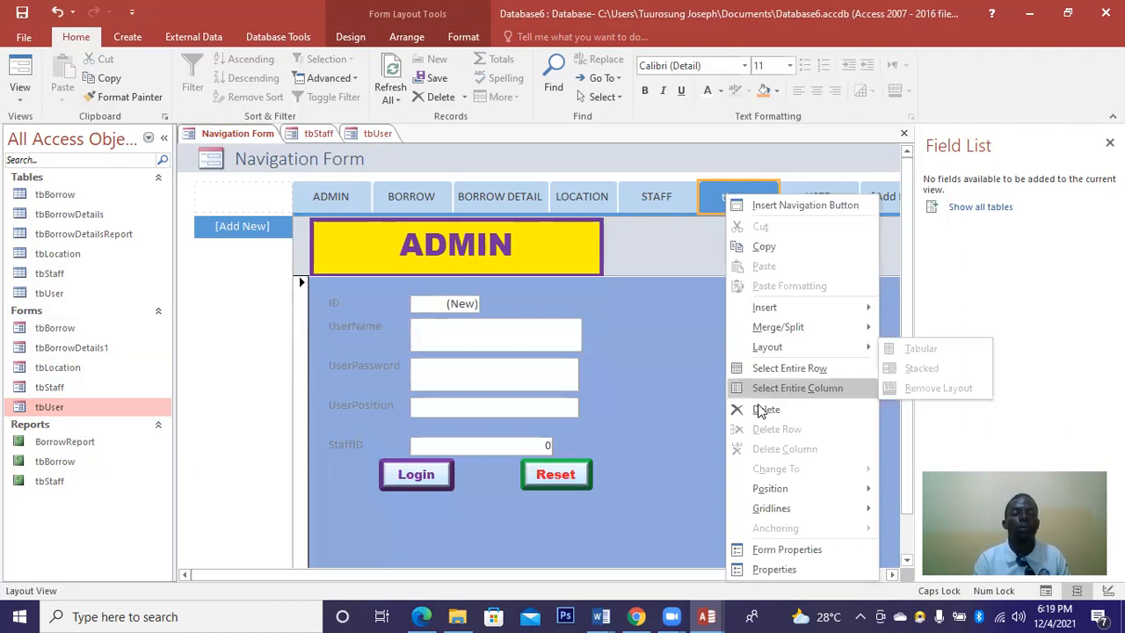
{"action": "left_click", "coordinate": [761, 410]}
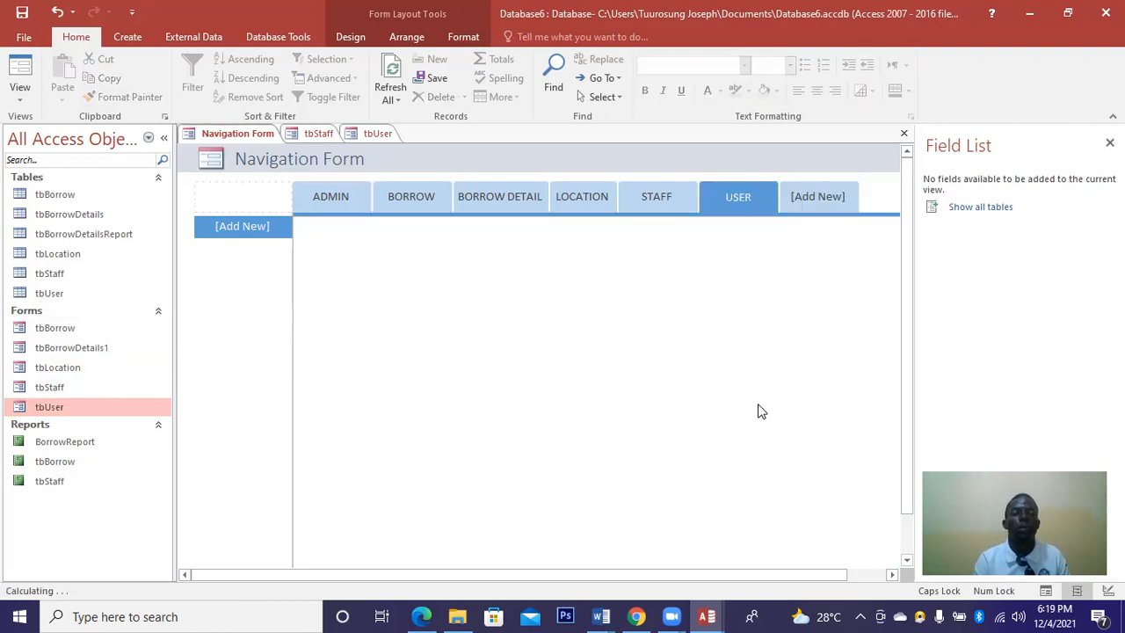
{"action": "right_click", "coordinate": [745, 202]}
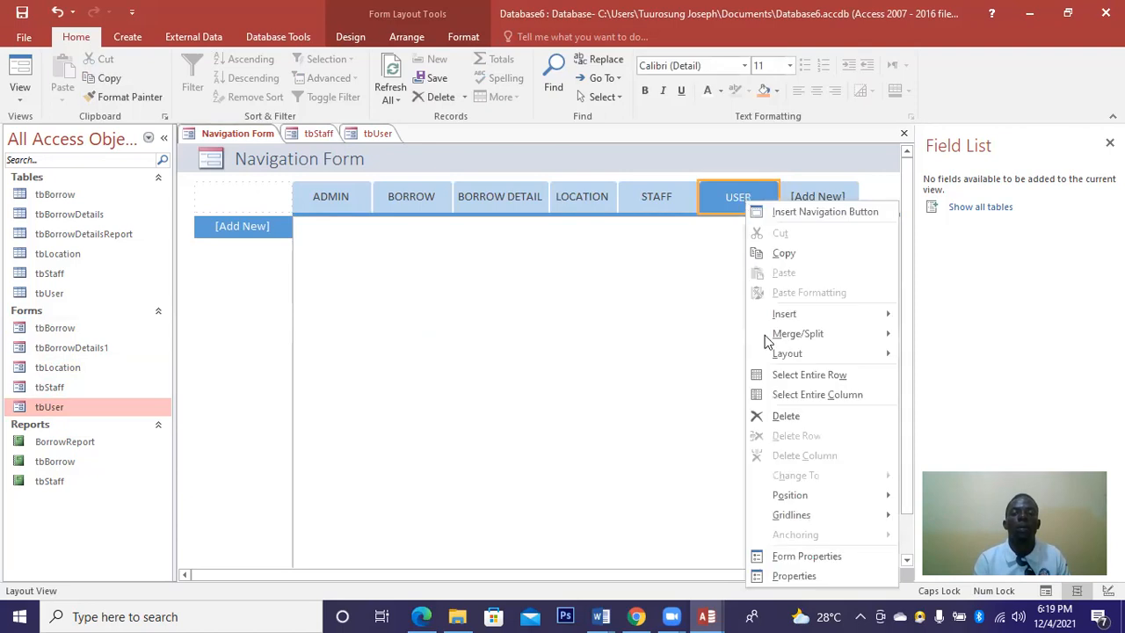
{"action": "left_click", "coordinate": [780, 417]}
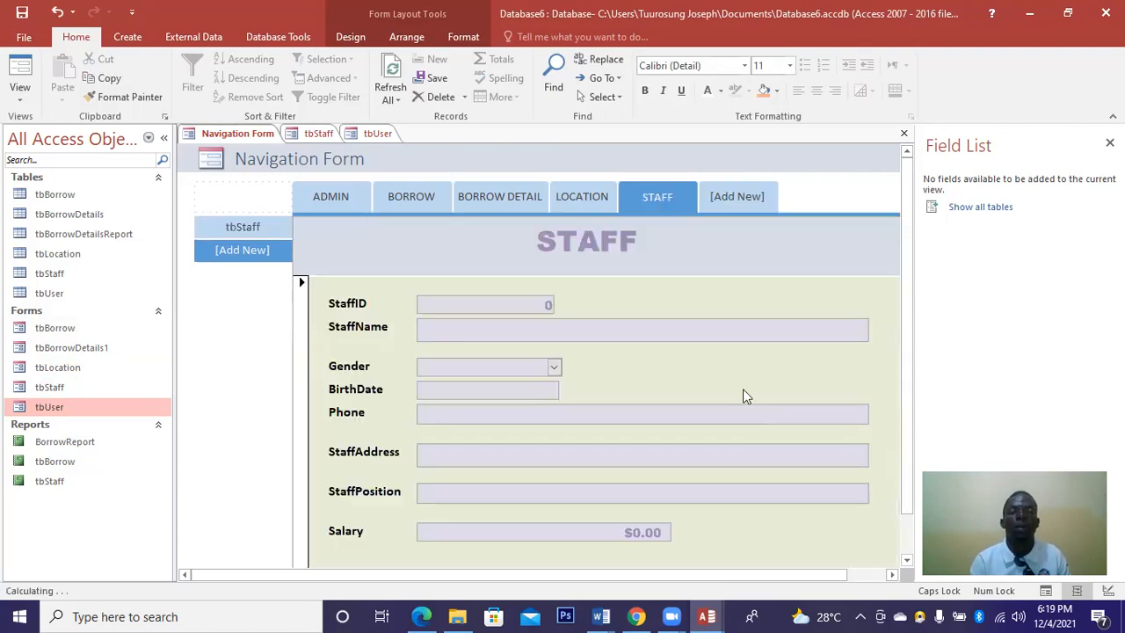
Check the LOCATION, BORROW and ADMIN tab forms, then drop tbUser under ADMIN.
{"action": "left_click", "coordinate": [577, 204]}
{"action": "left_click", "coordinate": [578, 202]}
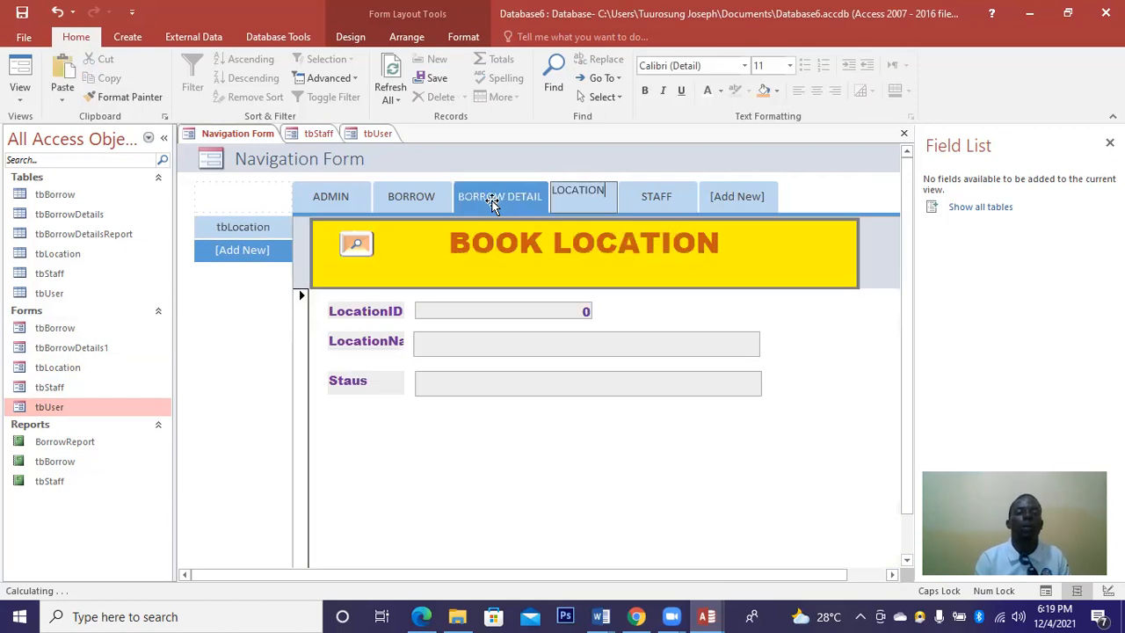
{"action": "left_click", "coordinate": [421, 199]}
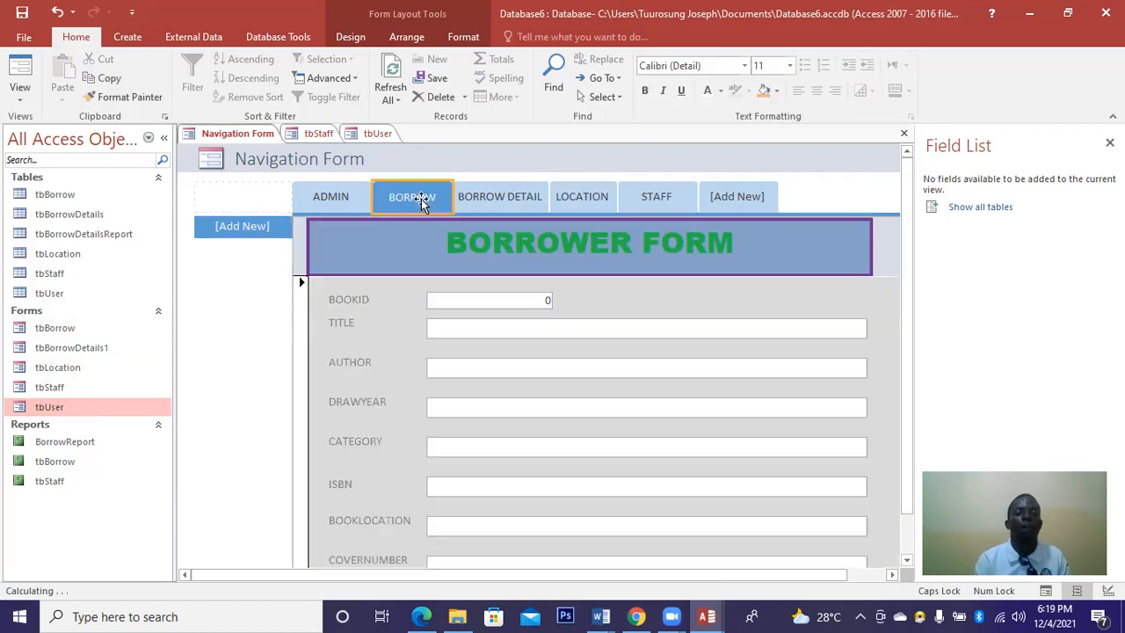
{"action": "left_click", "coordinate": [338, 200]}
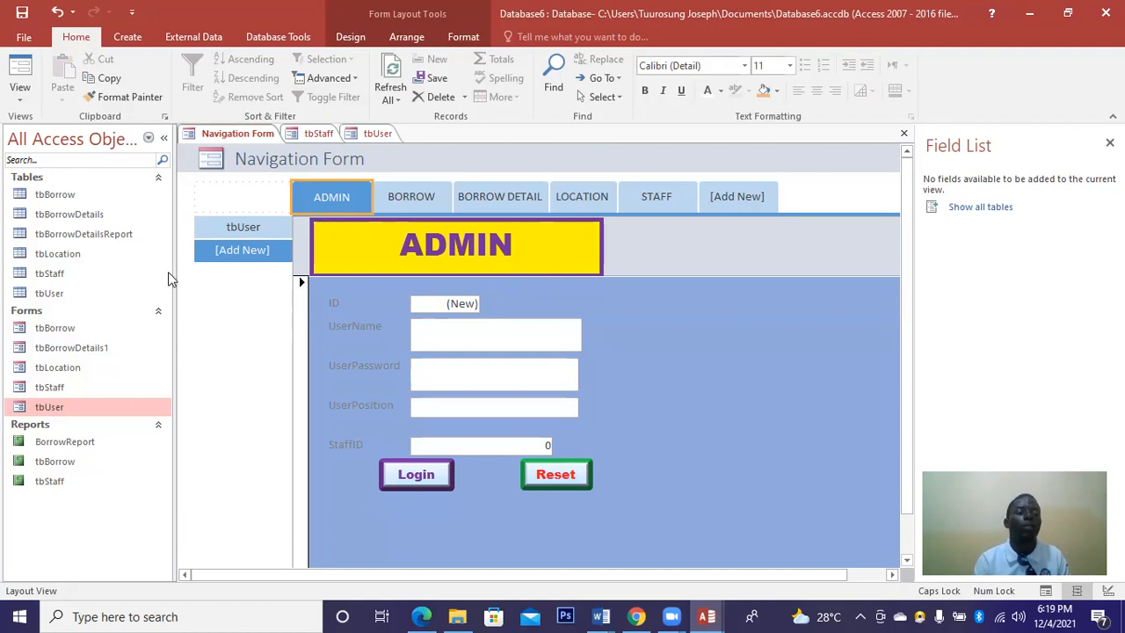
{"action": "left_click_drag", "start_coordinate": [85, 413], "coordinate": [205, 160]}
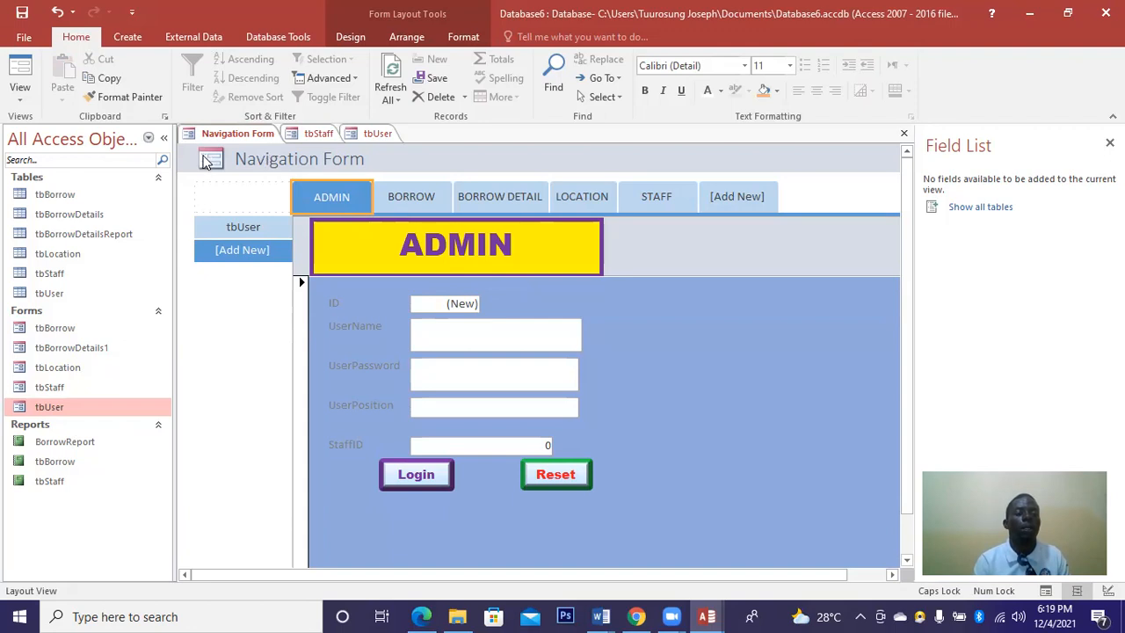
Switch the Navigation Form to Design View.
{"action": "right_click", "coordinate": [204, 160]}
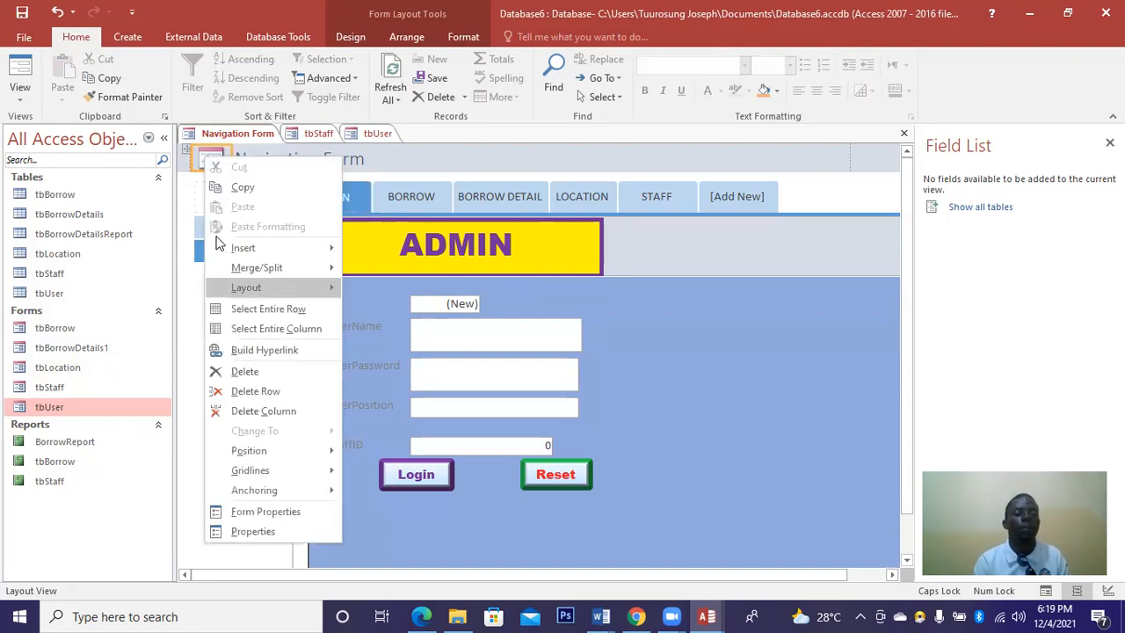
{"action": "left_click", "coordinate": [218, 138]}
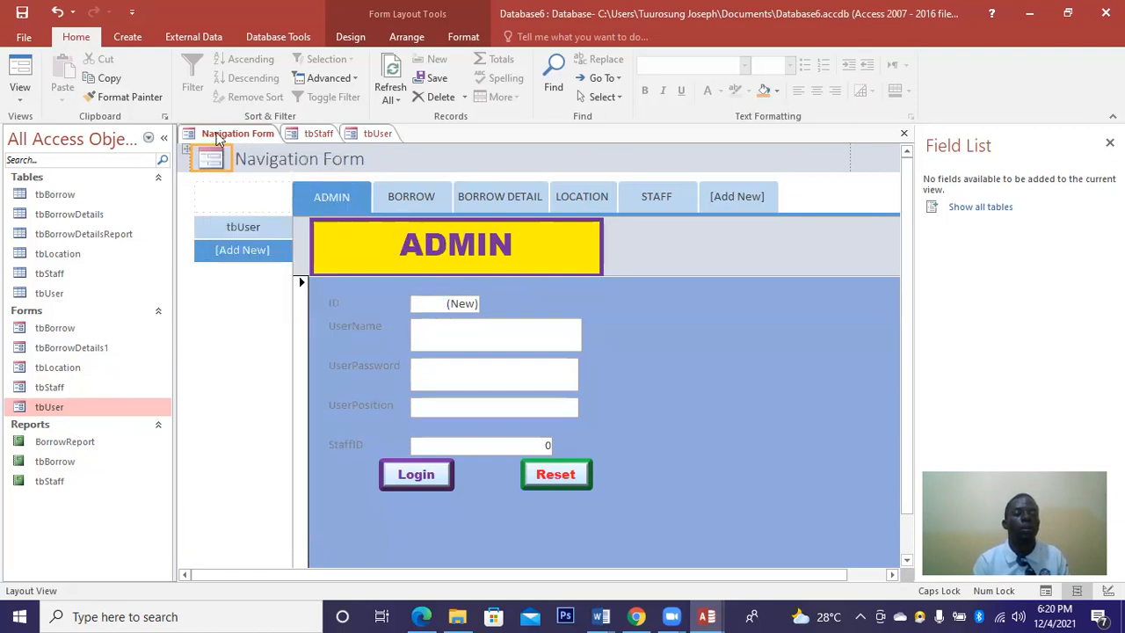
{"action": "right_click", "coordinate": [219, 139]}
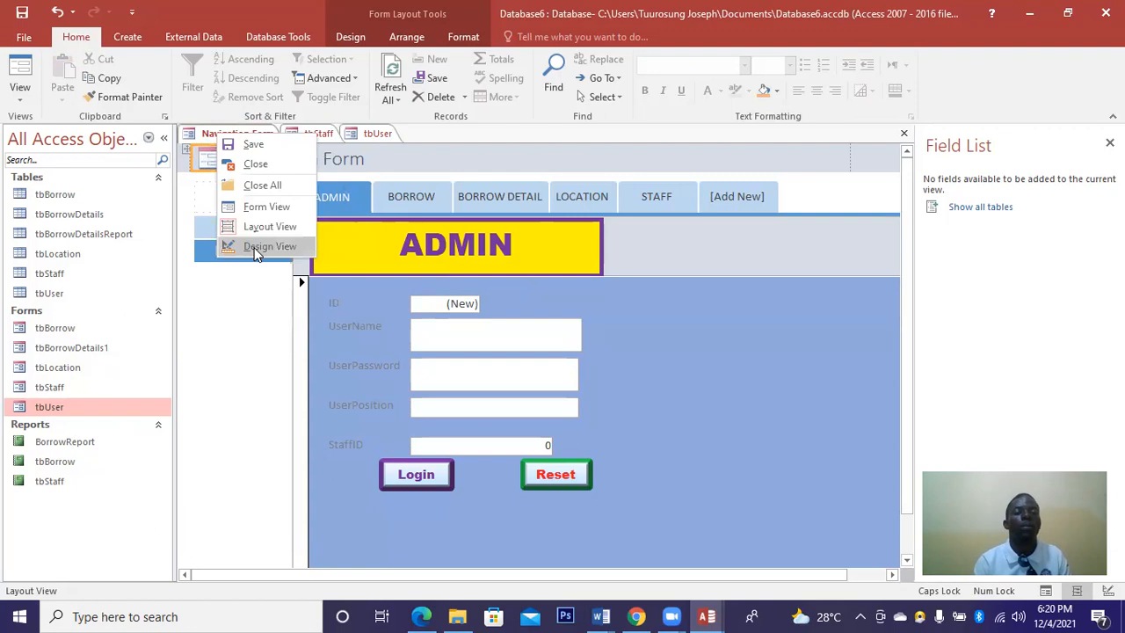
{"action": "left_click", "coordinate": [256, 250]}
Give the ADMIN button a bevel, light orange fill, and bold red Arial Black text.
{"action": "left_click", "coordinate": [321, 249]}
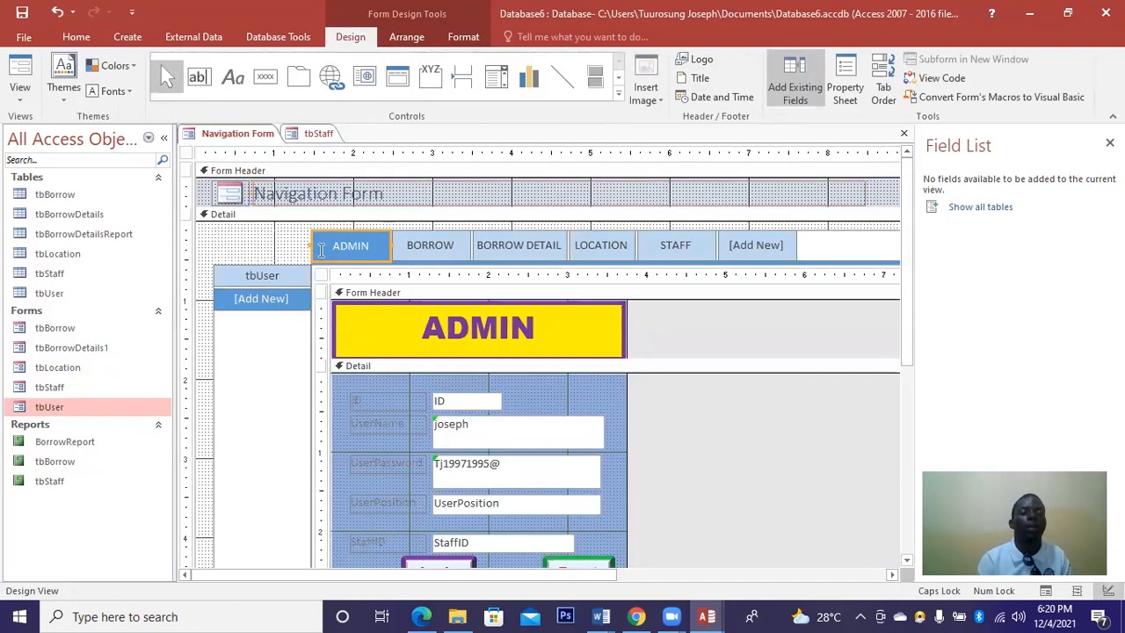
{"action": "left_click", "coordinate": [477, 42]}
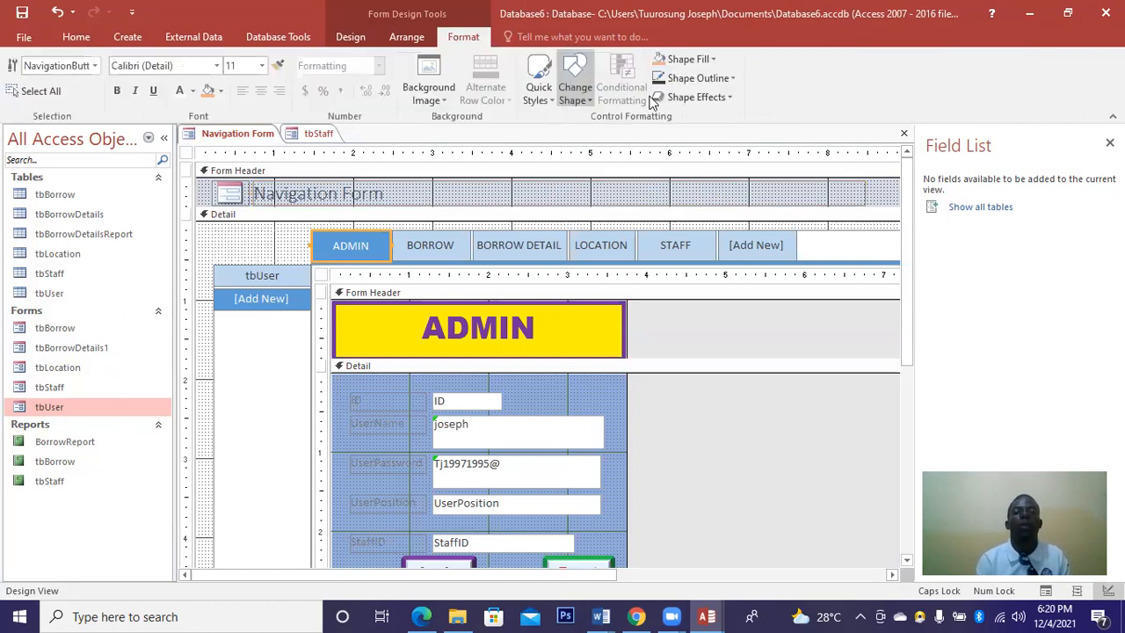
{"action": "left_click", "coordinate": [723, 97]}
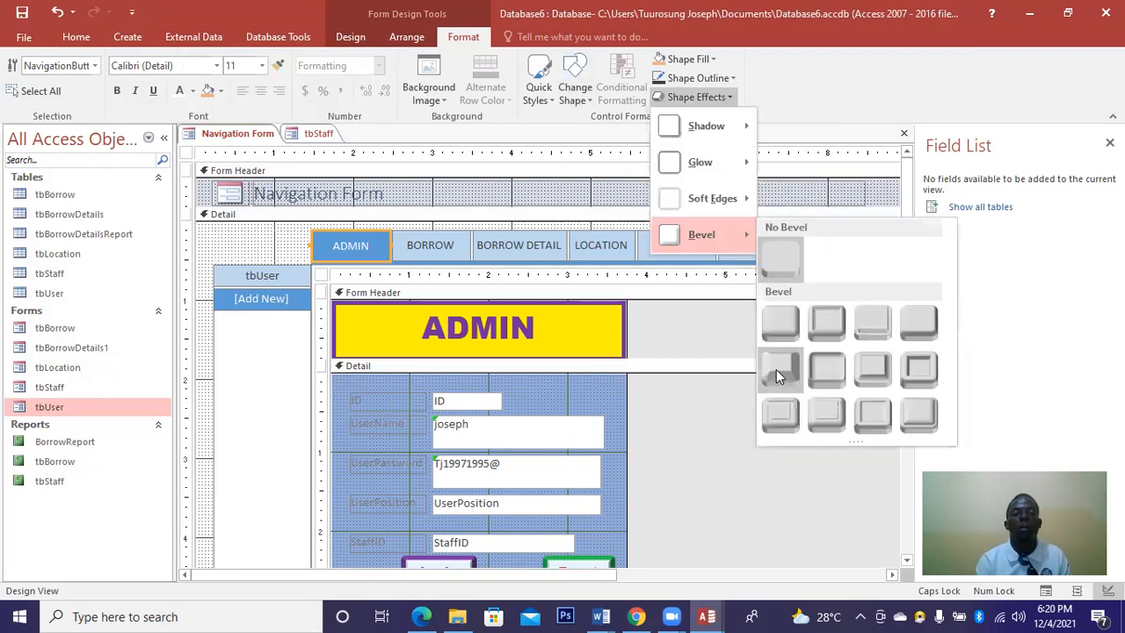
{"action": "left_click", "coordinate": [902, 333]}
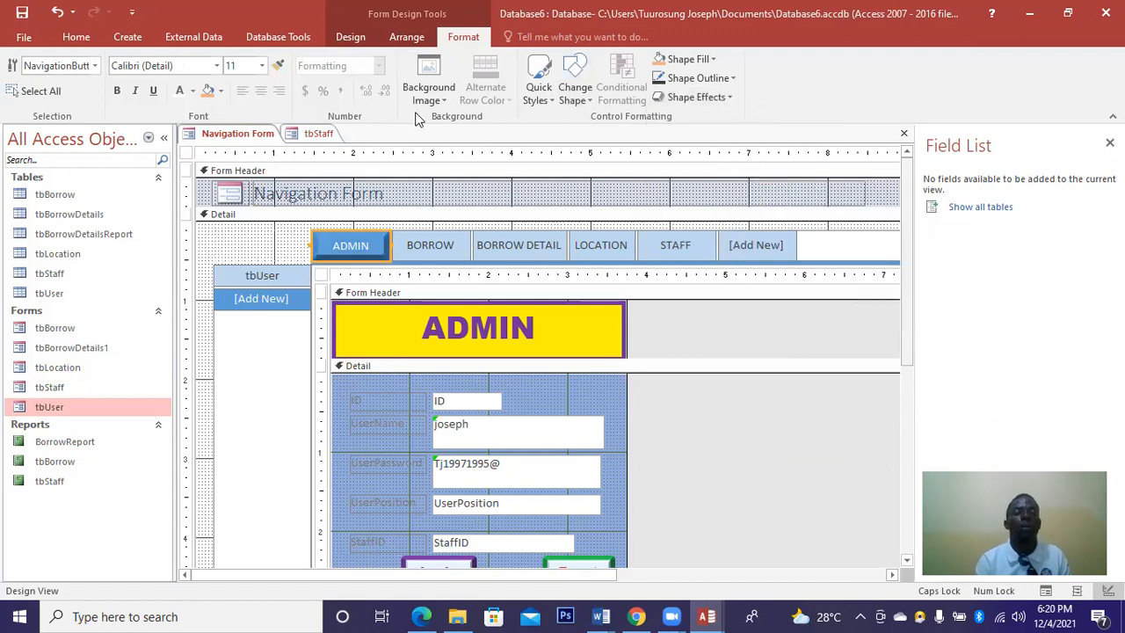
{"action": "left_click", "coordinate": [209, 92]}
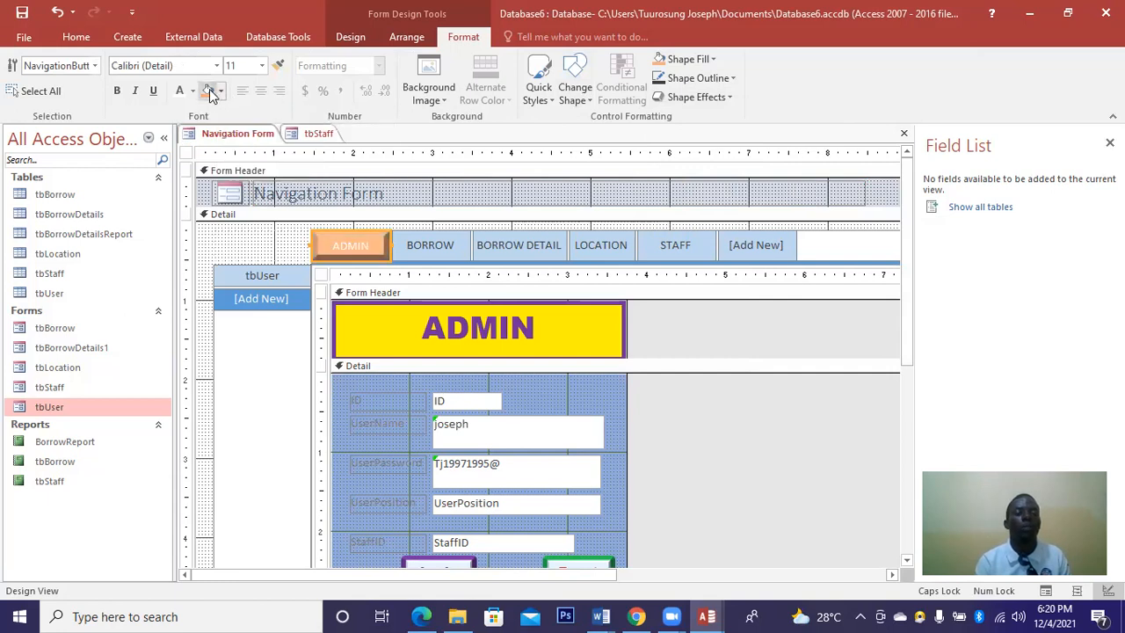
{"action": "left_click", "coordinate": [117, 91]}
{"action": "left_click", "coordinate": [193, 91]}
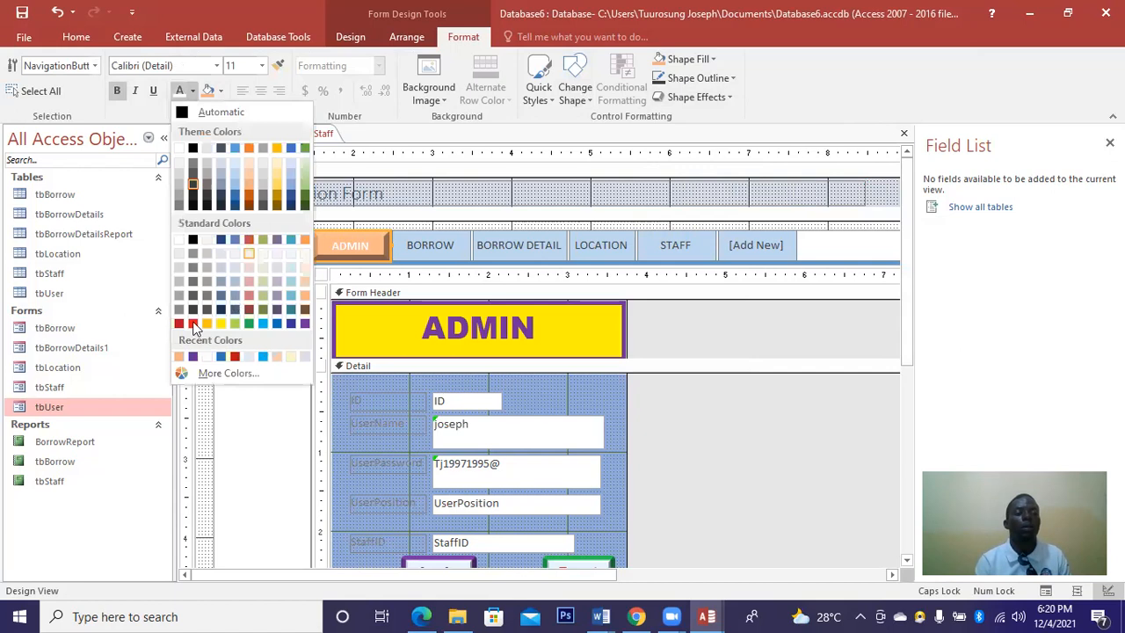
{"action": "left_click", "coordinate": [193, 323]}
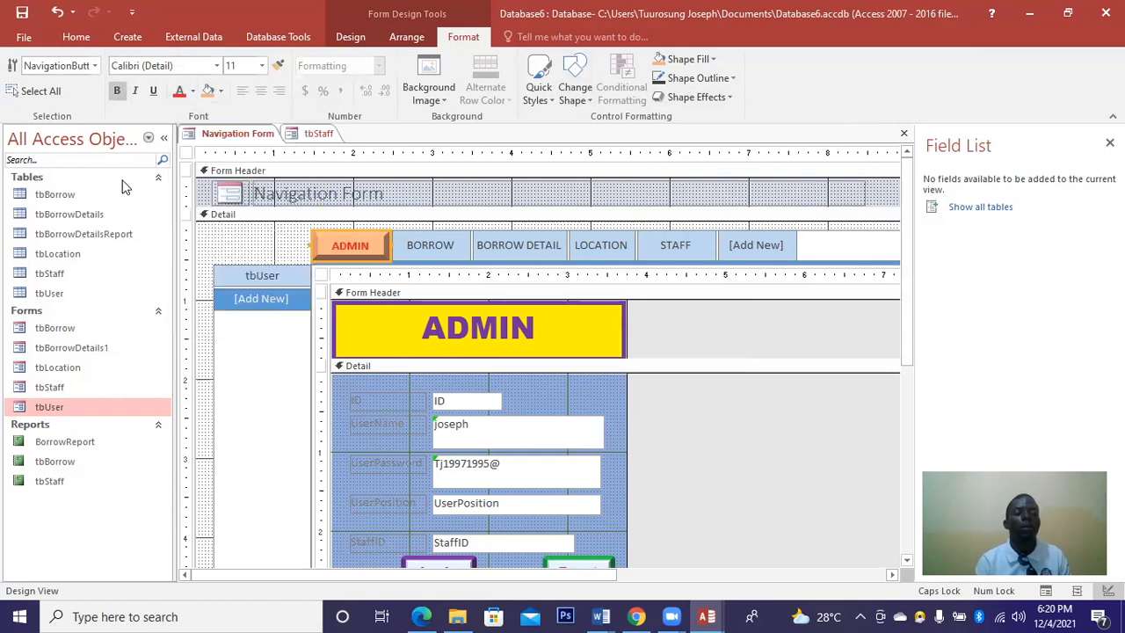
{"action": "left_click", "coordinate": [217, 68]}
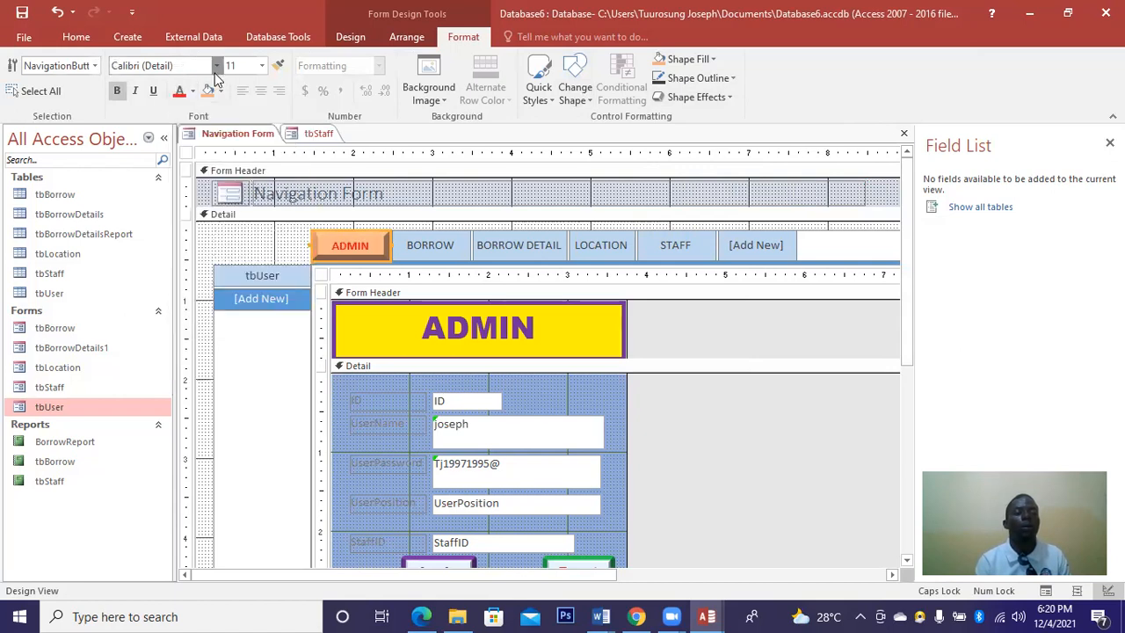
{"action": "left_click", "coordinate": [173, 186]}
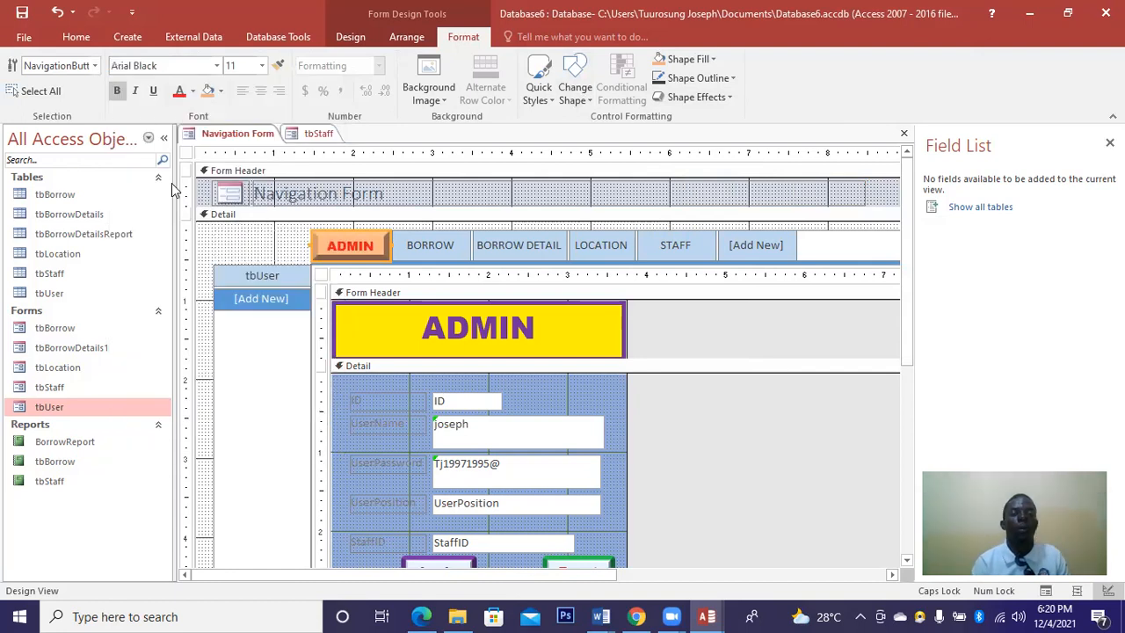
Give the BORROW button a bevel and bold Arial Black text.
{"action": "left_click", "coordinate": [413, 244]}
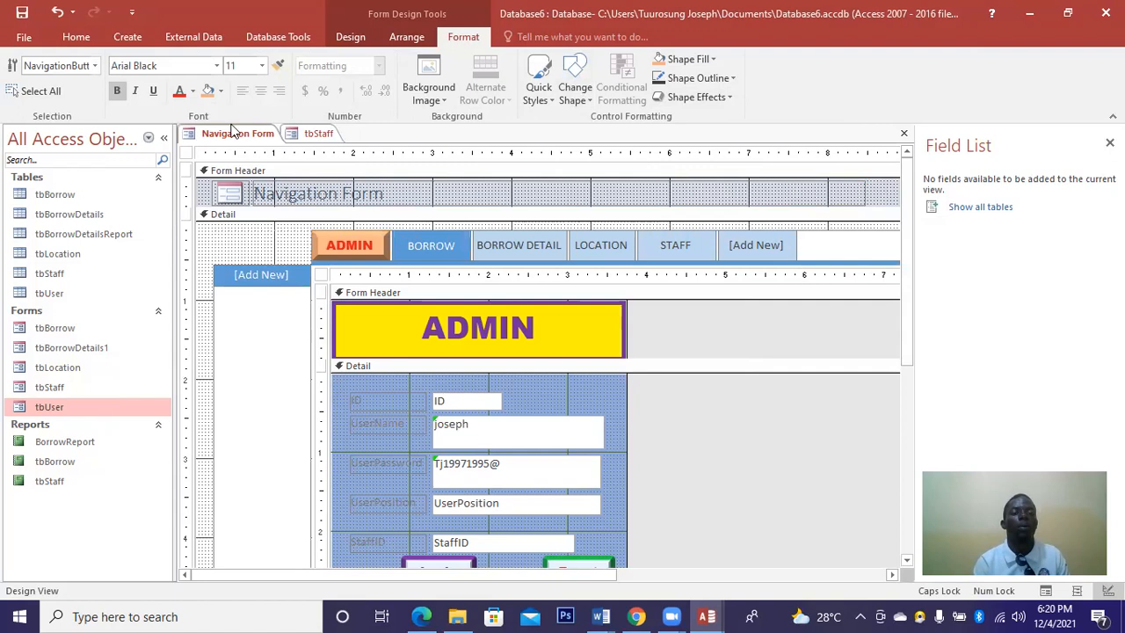
{"action": "left_click", "coordinate": [727, 97]}
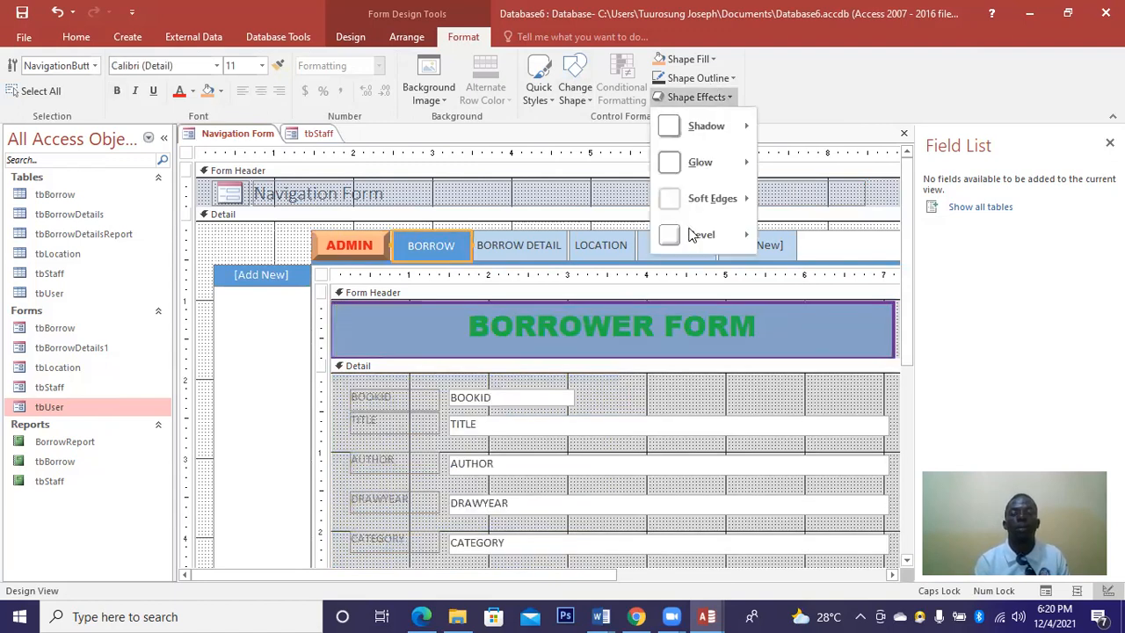
{"action": "mouse_move", "coordinate": [694, 235]}
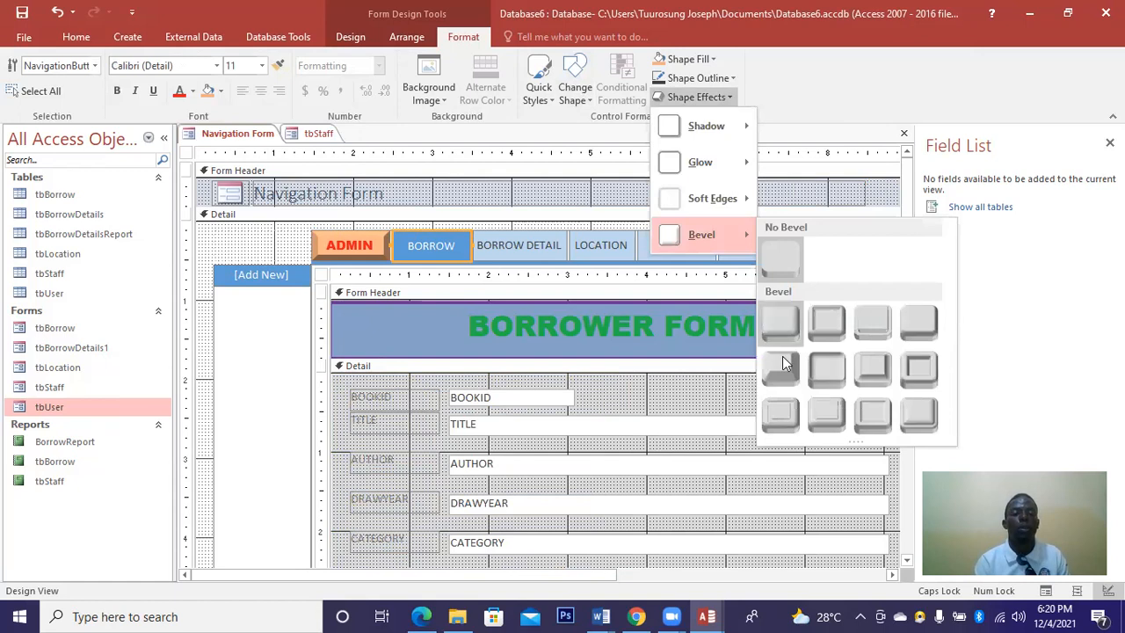
{"action": "left_click", "coordinate": [236, 143]}
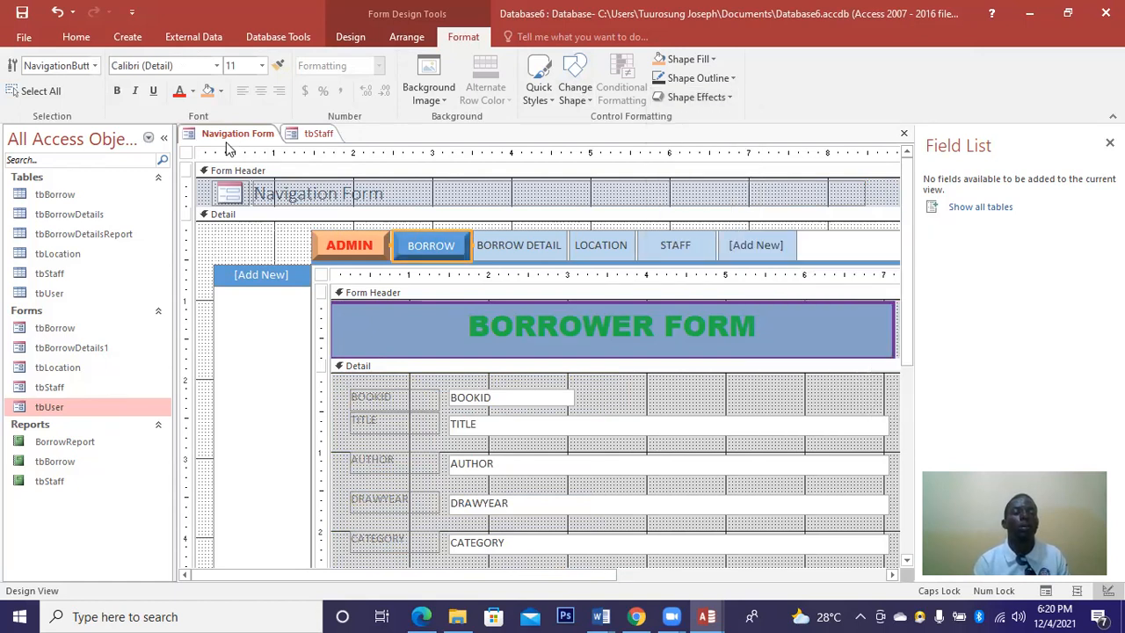
{"action": "left_click", "coordinate": [117, 91]}
{"action": "left_click", "coordinate": [216, 66]}
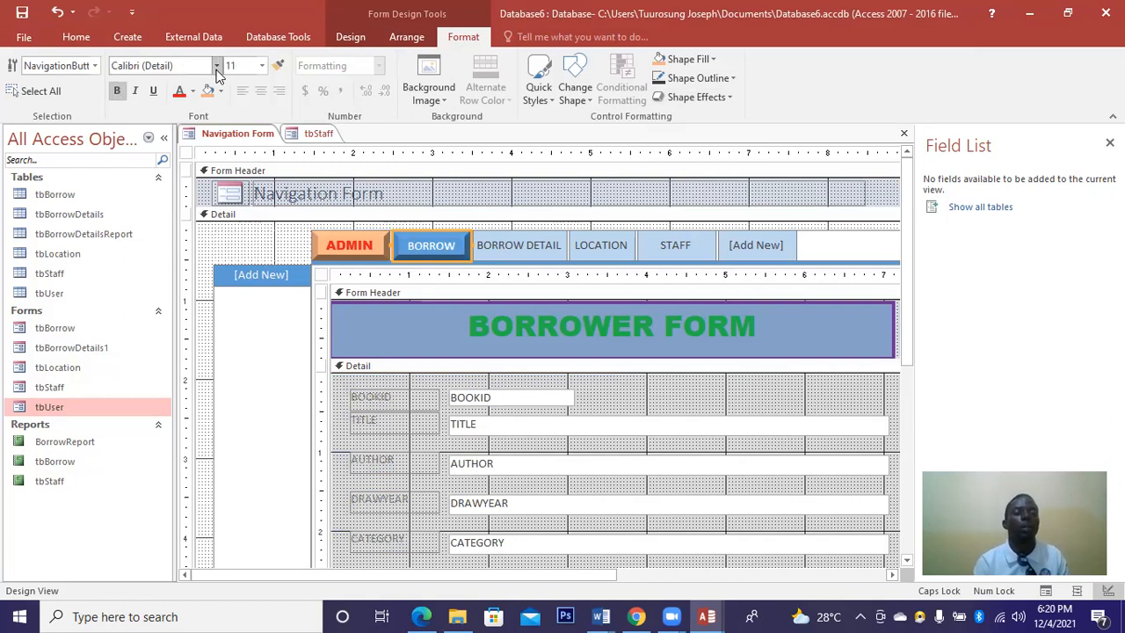
{"action": "left_click", "coordinate": [140, 185]}
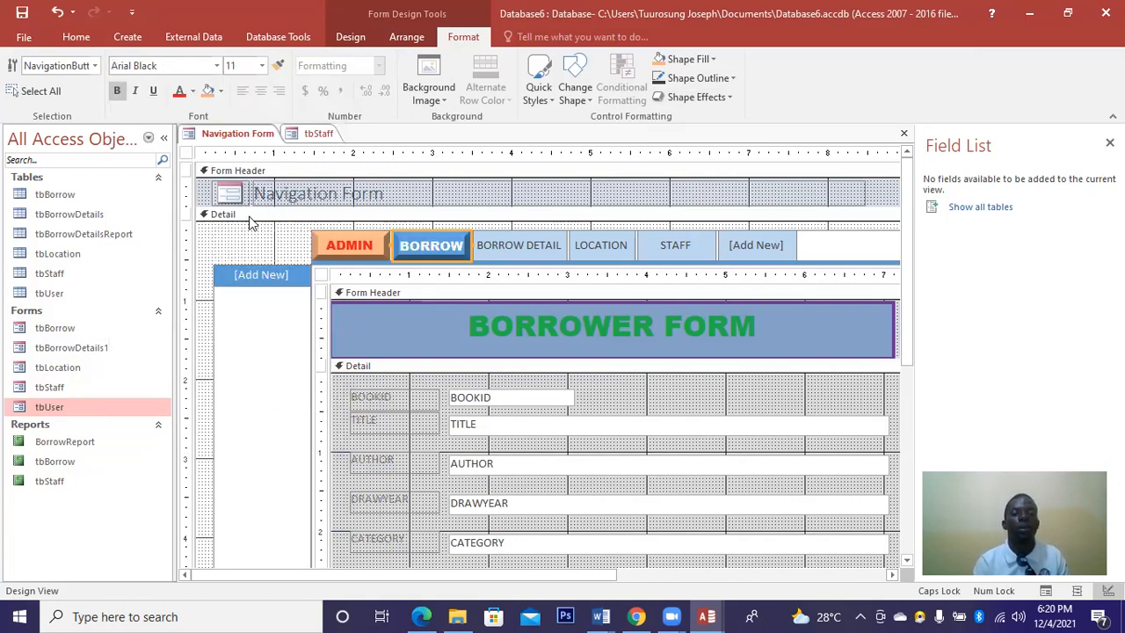
Give the BORROW DETAIL button a bevel and purple fill.
{"action": "left_click", "coordinate": [503, 249]}
{"action": "left_click", "coordinate": [732, 98]}
{"action": "mouse_move", "coordinate": [737, 232]}
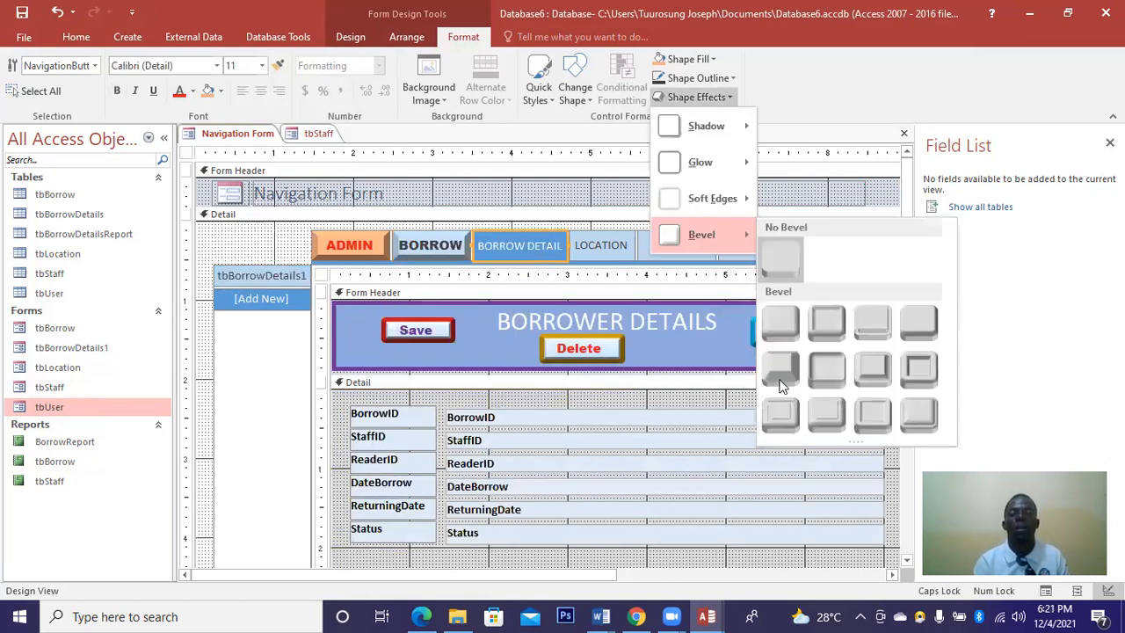
{"action": "left_click", "coordinate": [132, 141]}
{"action": "left_click", "coordinate": [221, 91]}
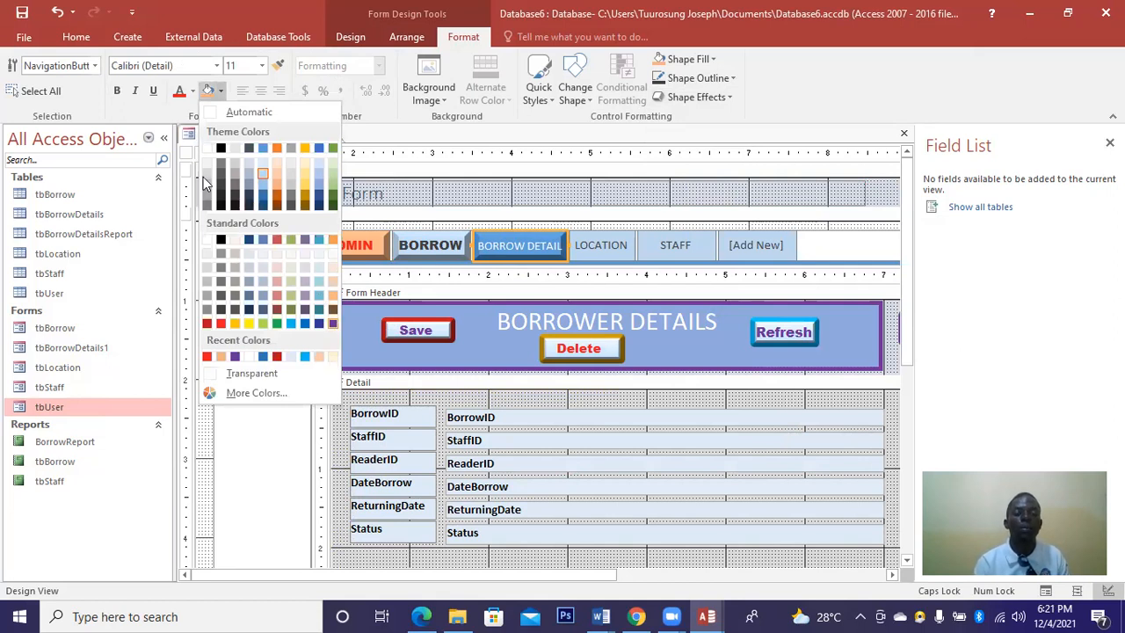
{"action": "left_click", "coordinate": [333, 324]}
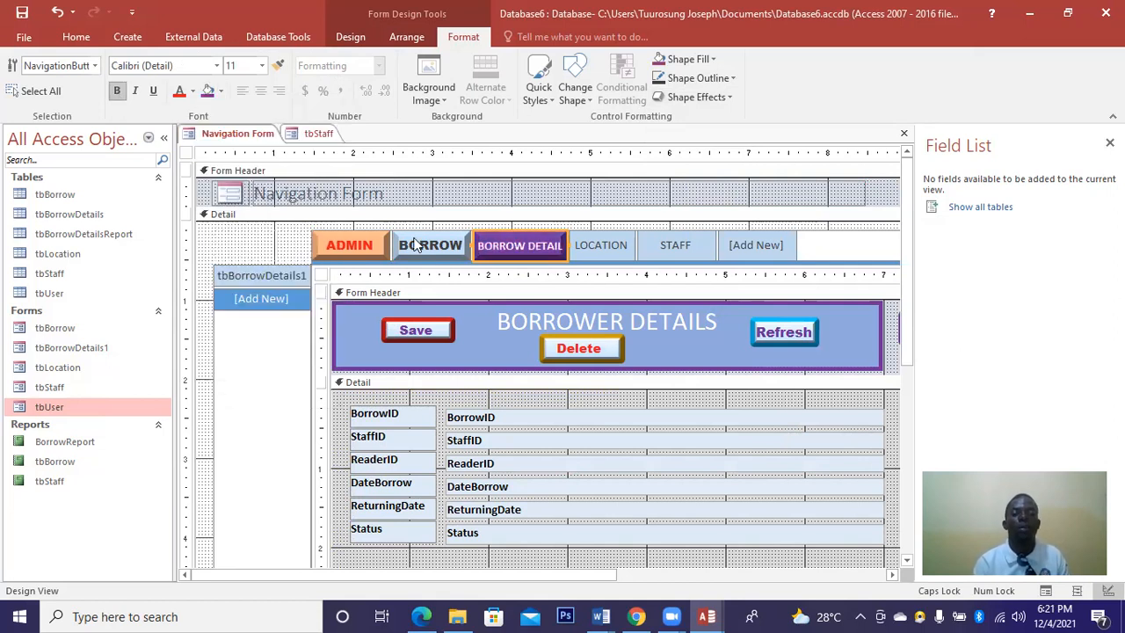
Give the LOCATION button a green fill, a bevel and bold text.
{"action": "left_click", "coordinate": [593, 250]}
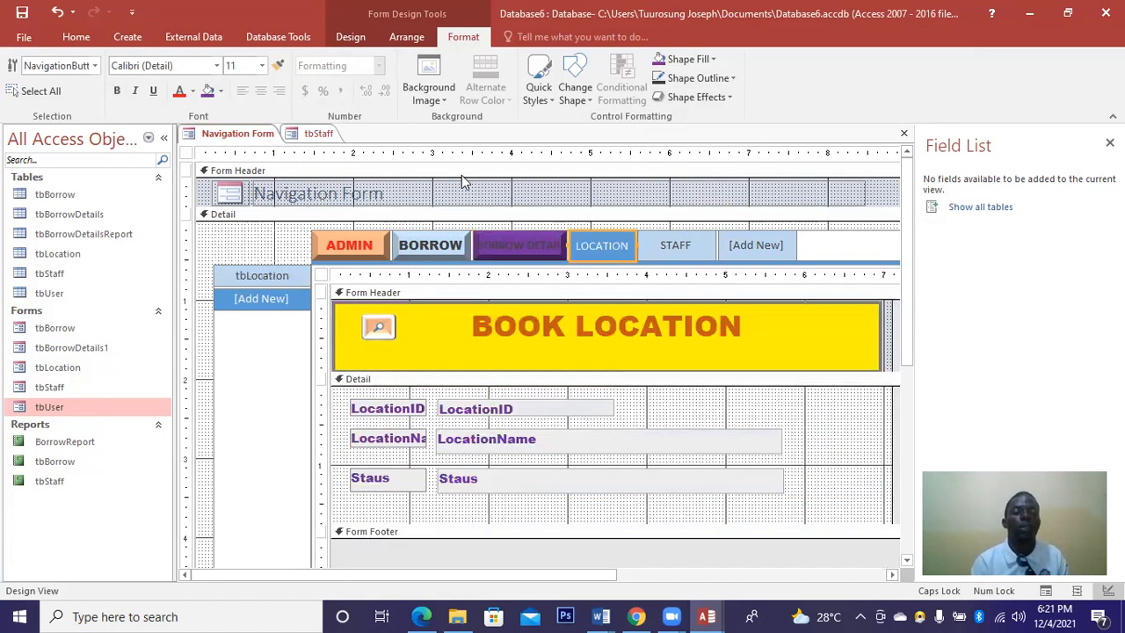
{"action": "left_click", "coordinate": [220, 92]}
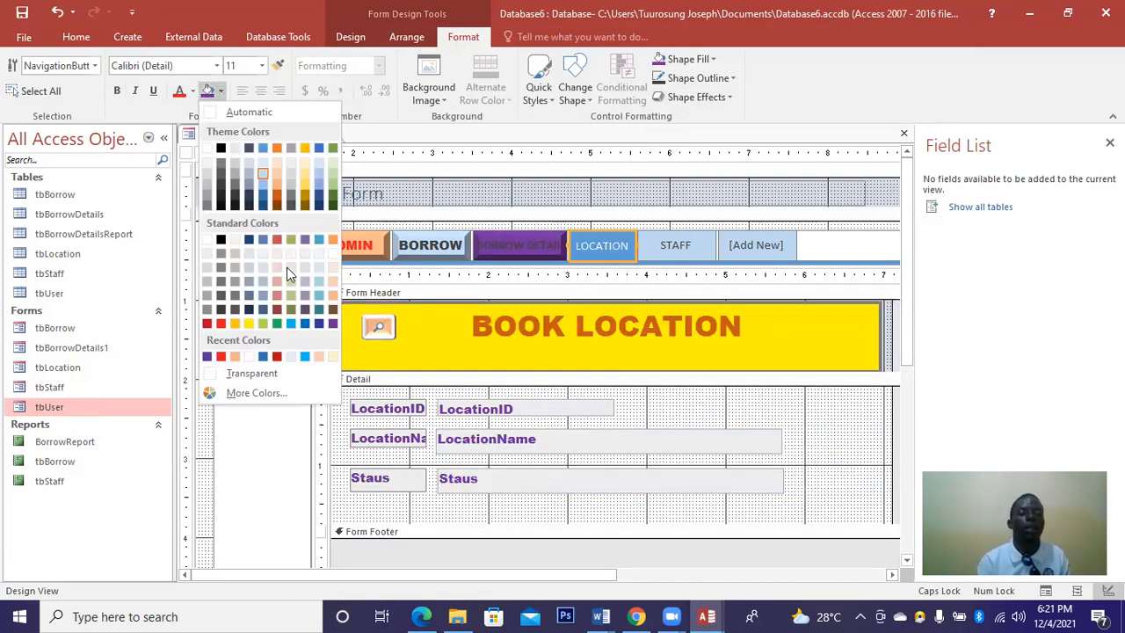
{"action": "left_click", "coordinate": [280, 325]}
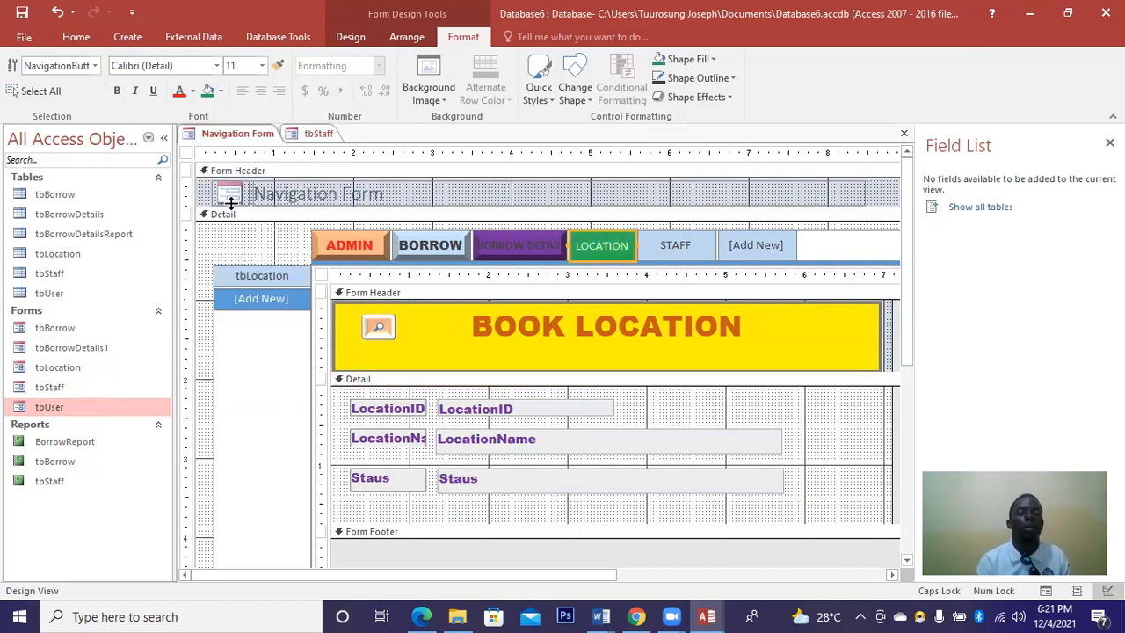
{"action": "left_click", "coordinate": [719, 98]}
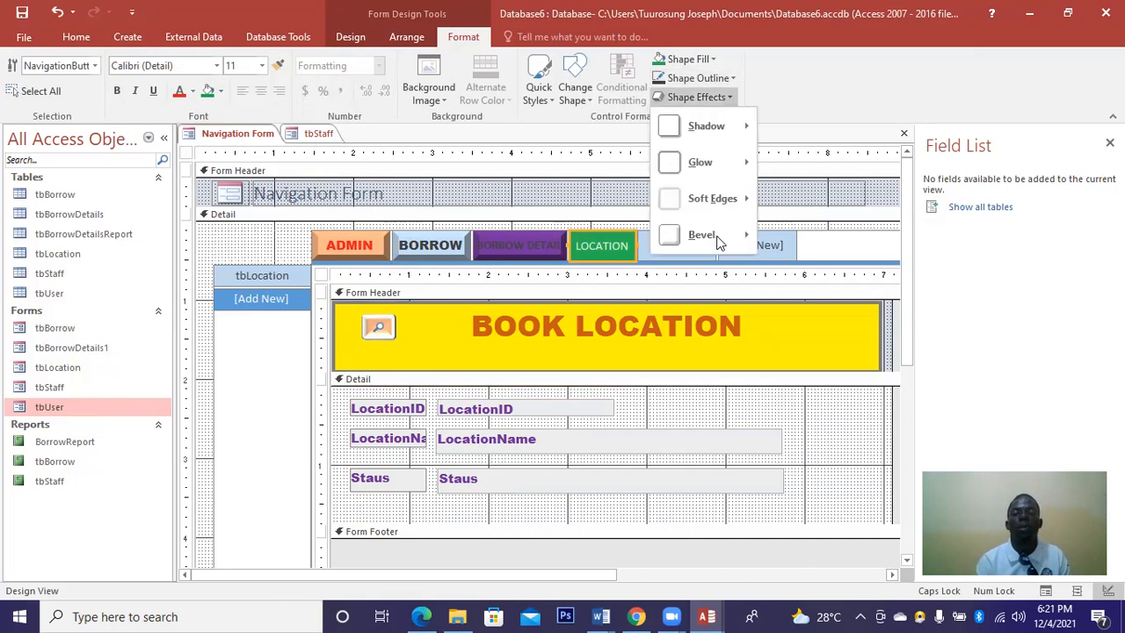
{"action": "mouse_move", "coordinate": [719, 241]}
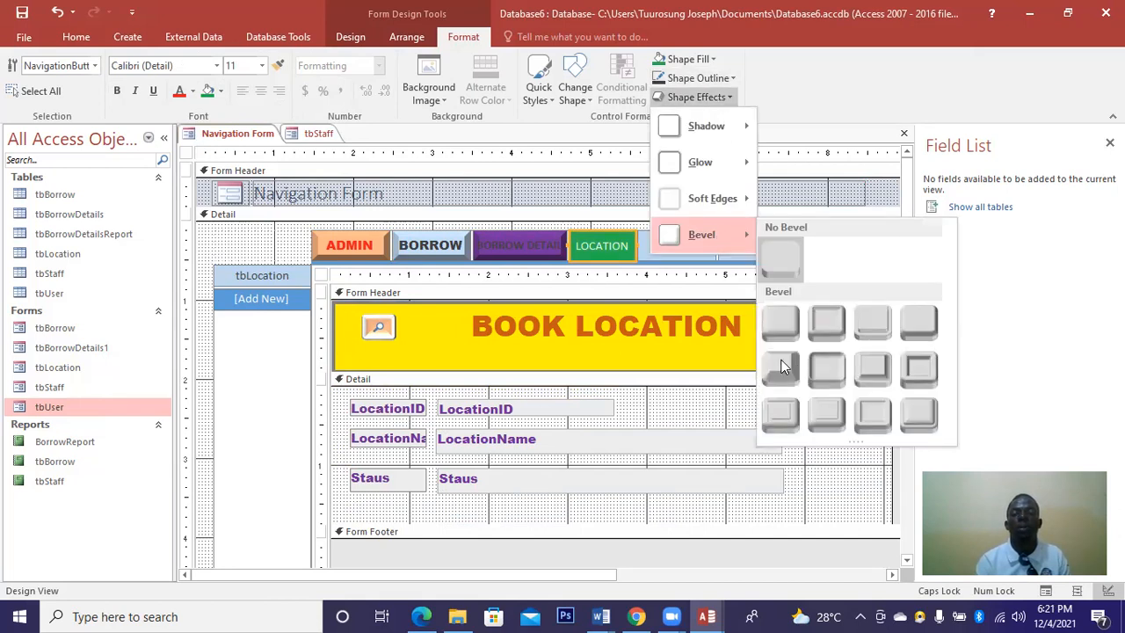
{"action": "left_click", "coordinate": [652, 283]}
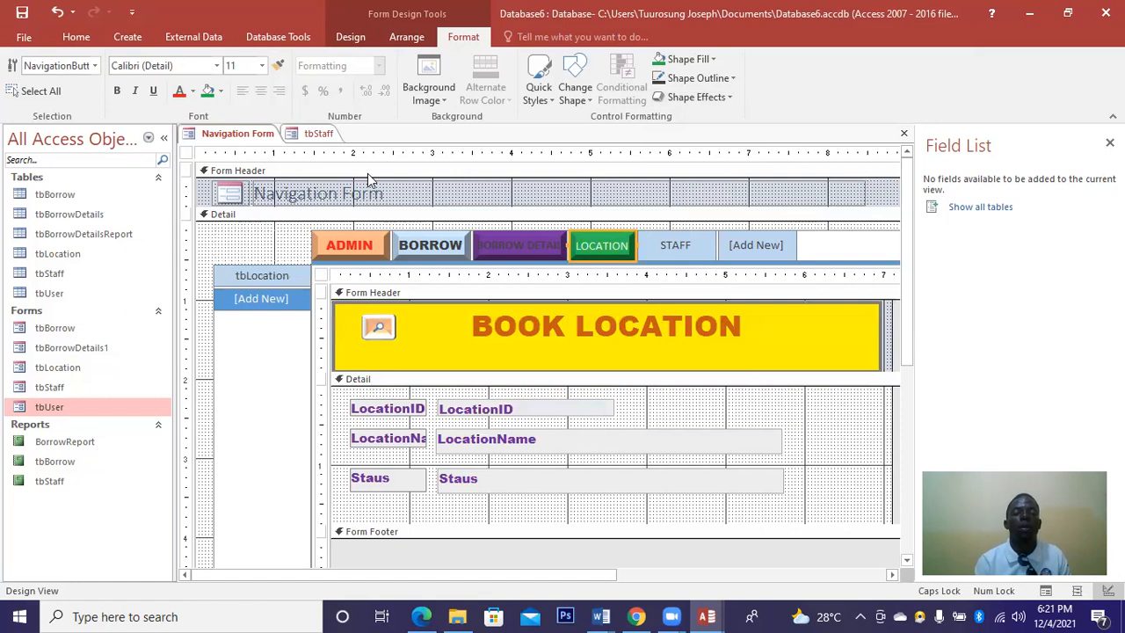
{"action": "left_click", "coordinate": [117, 93]}
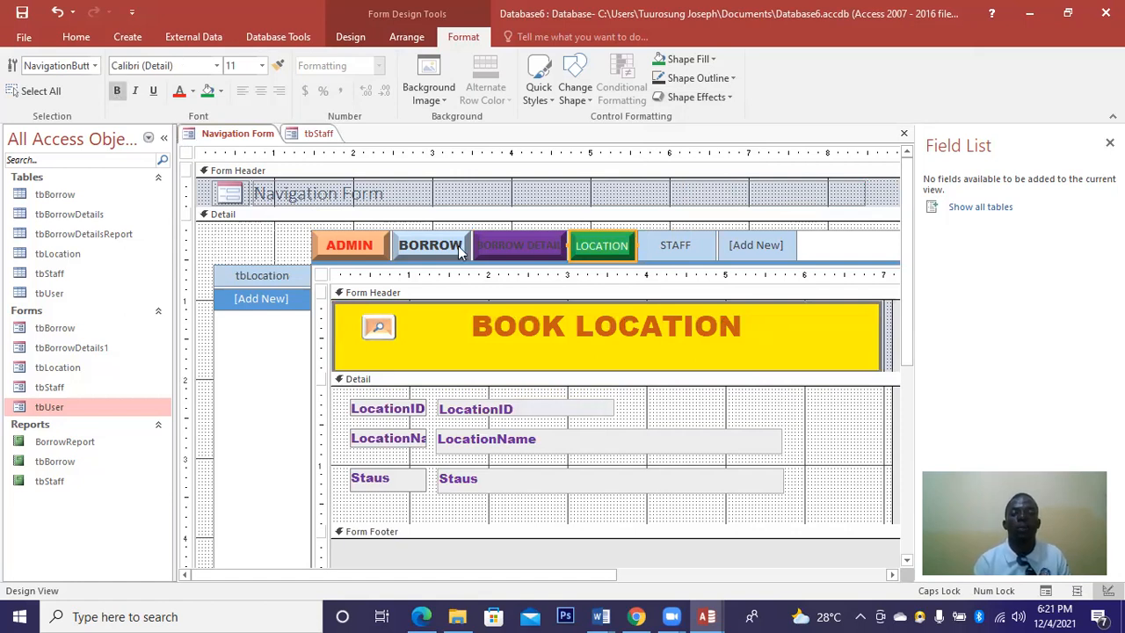
Give the STAFF button a bevel, white fill, and bold purple caption.
{"action": "left_click", "coordinate": [664, 250]}
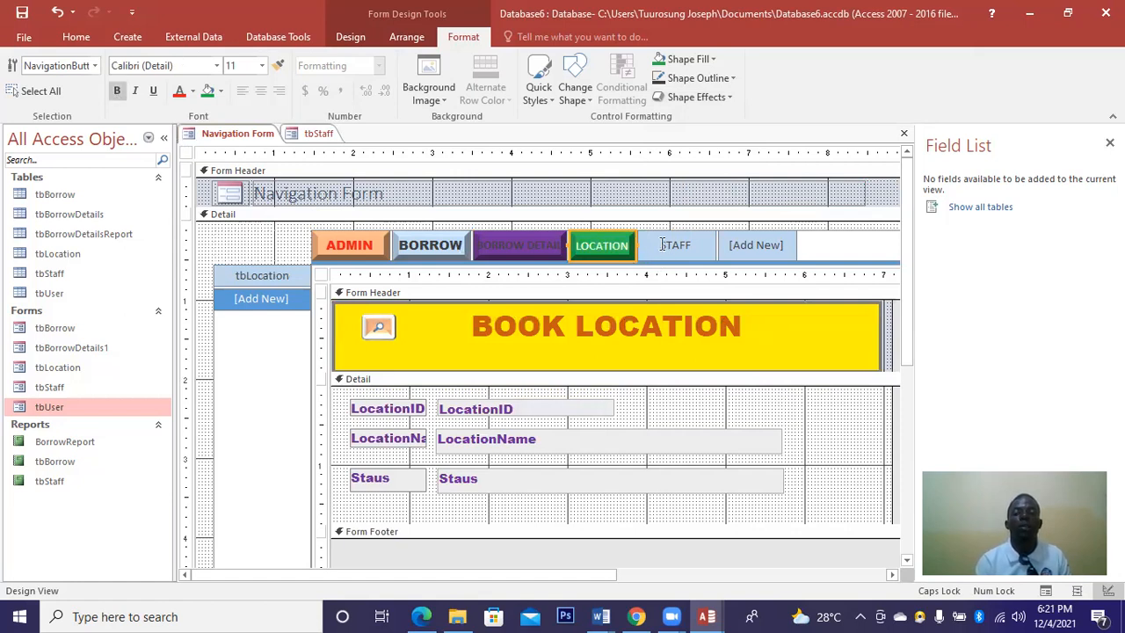
{"action": "left_click", "coordinate": [717, 92]}
{"action": "mouse_move", "coordinate": [713, 233]}
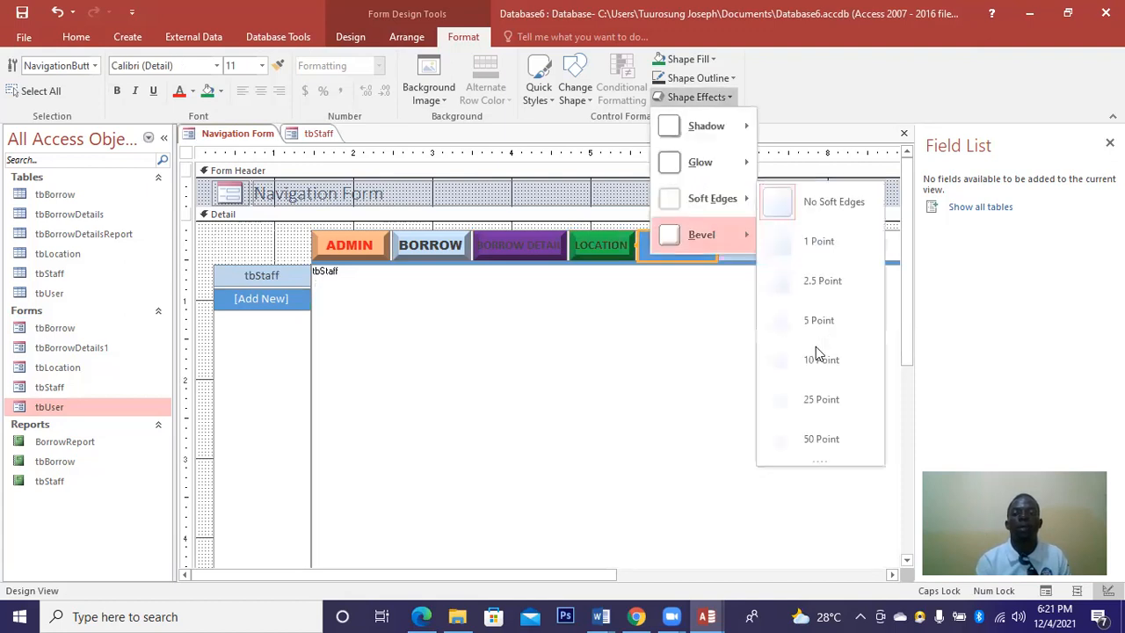
{"action": "left_click", "coordinate": [784, 368]}
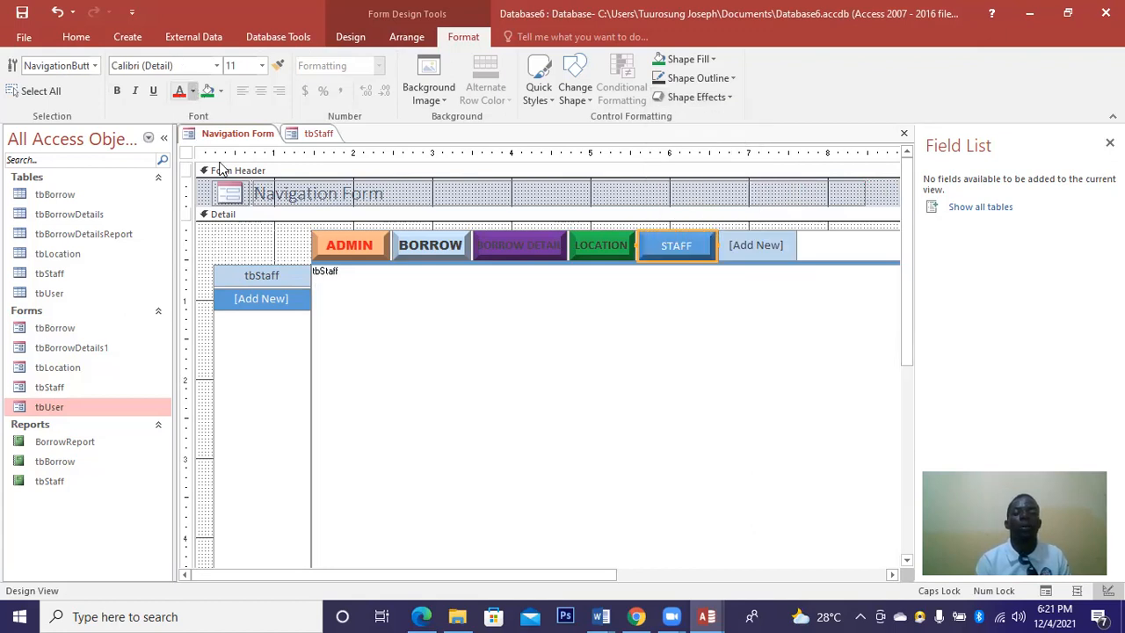
{"action": "left_click", "coordinate": [193, 91]}
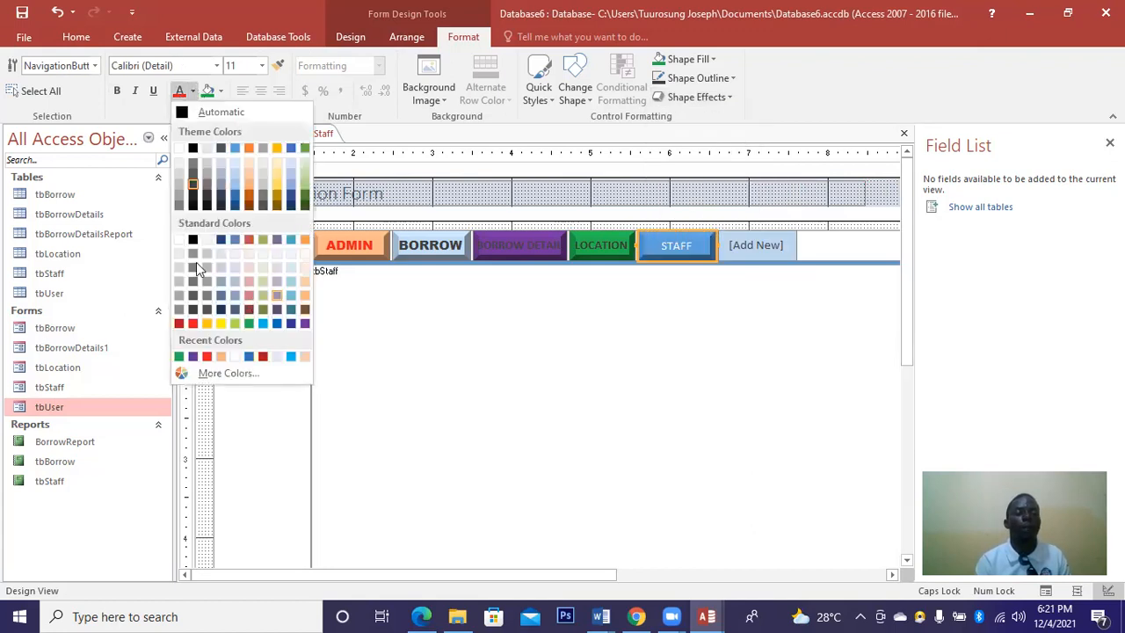
{"action": "left_click", "coordinate": [183, 239]}
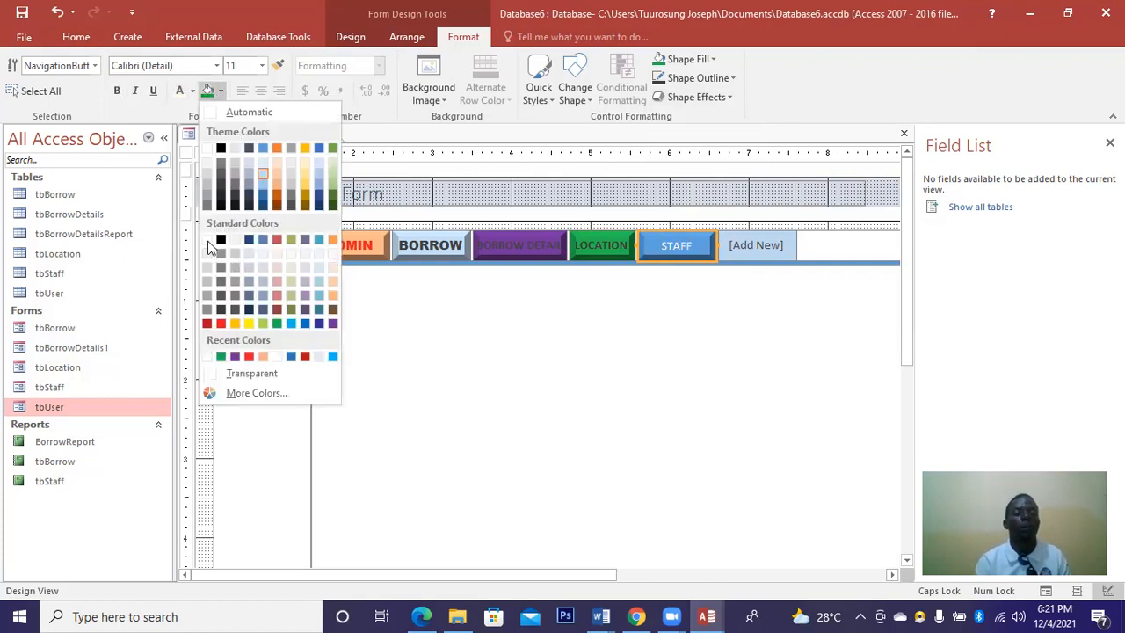
{"action": "left_click", "coordinate": [207, 239]}
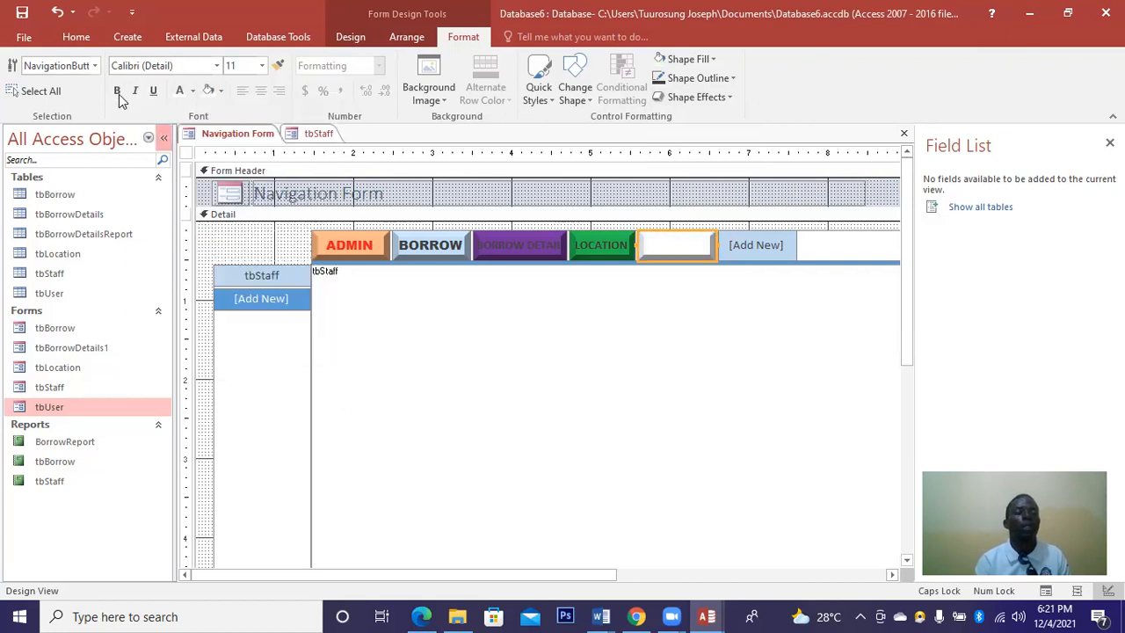
{"action": "left_click", "coordinate": [117, 91]}
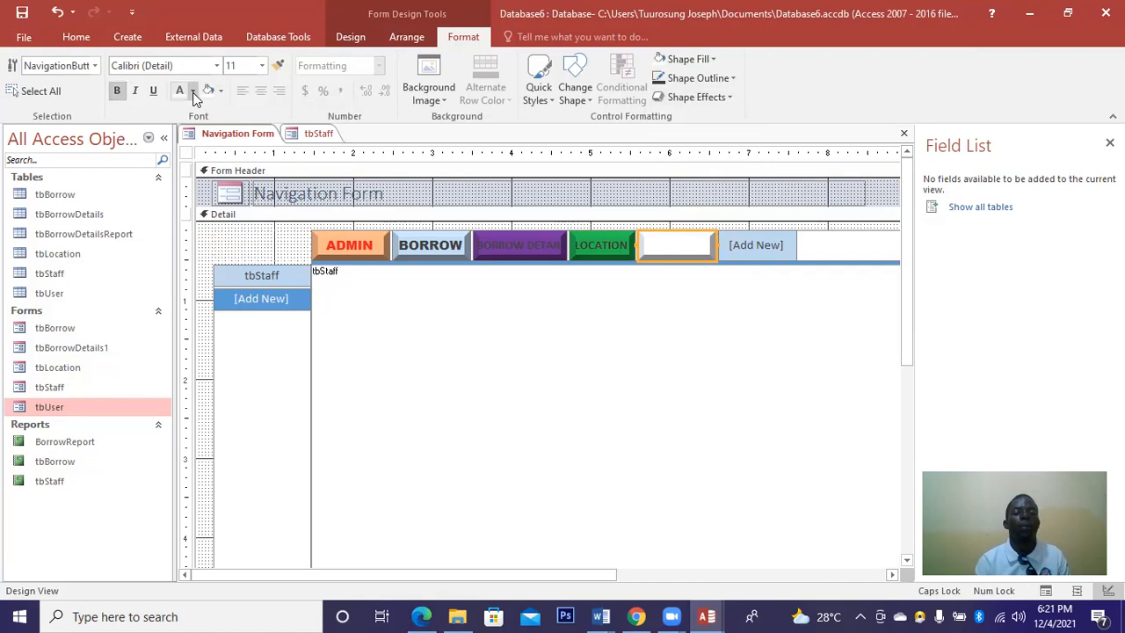
{"action": "left_click", "coordinate": [193, 92]}
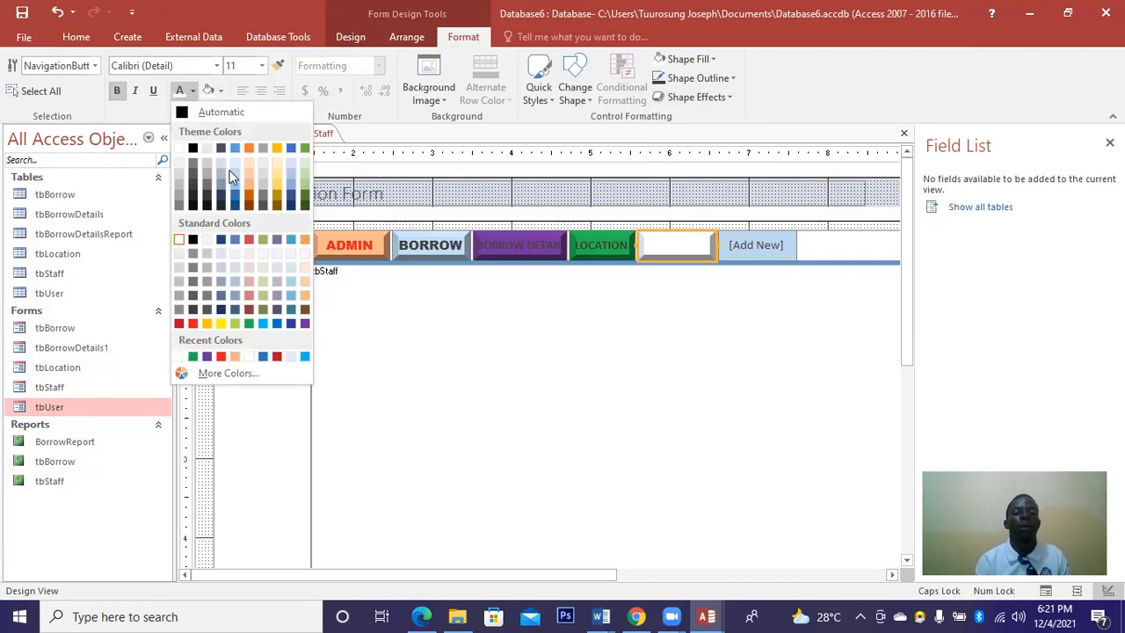
{"action": "left_click", "coordinate": [303, 325]}
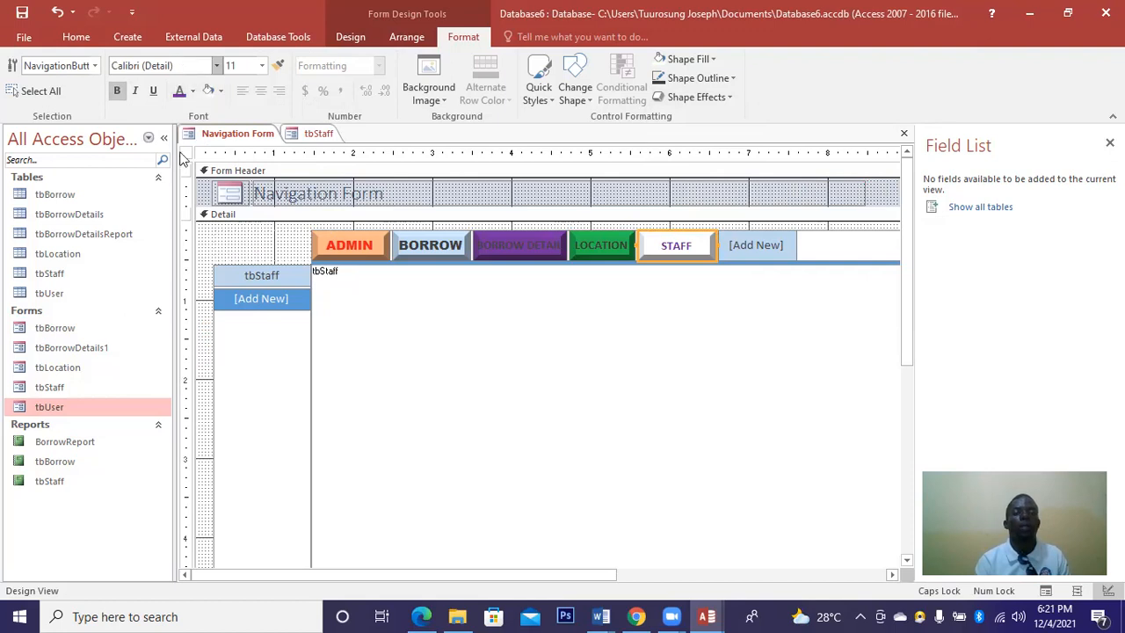
Preview the BORROW DETAIL, BORROW and LOCATION tab forms.
{"action": "left_click", "coordinate": [492, 239]}
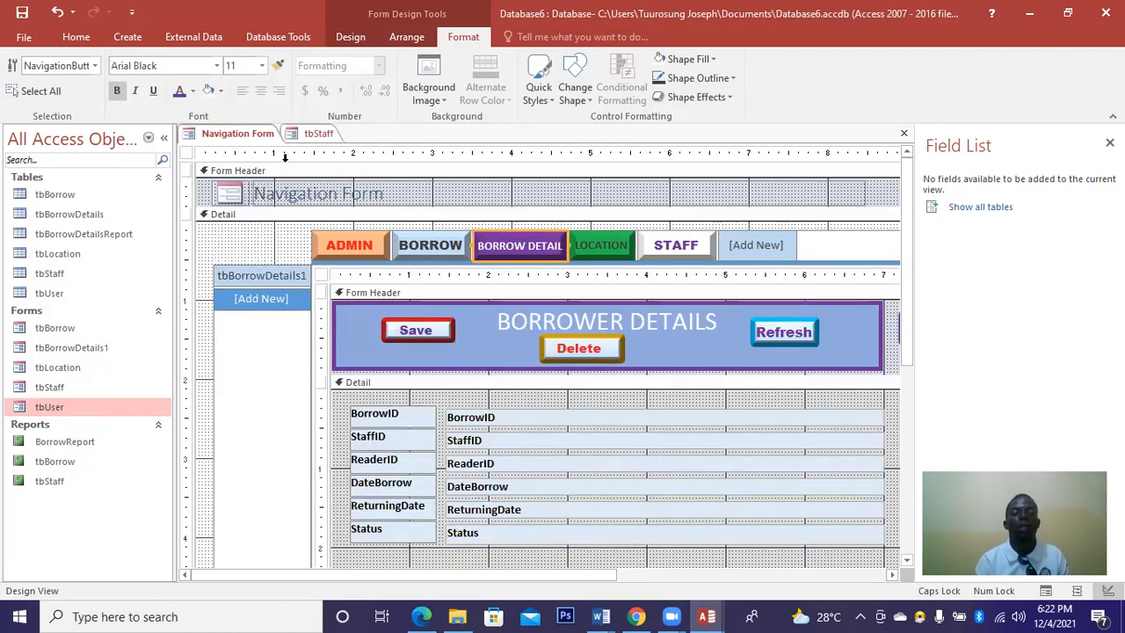
{"action": "left_click", "coordinate": [430, 246]}
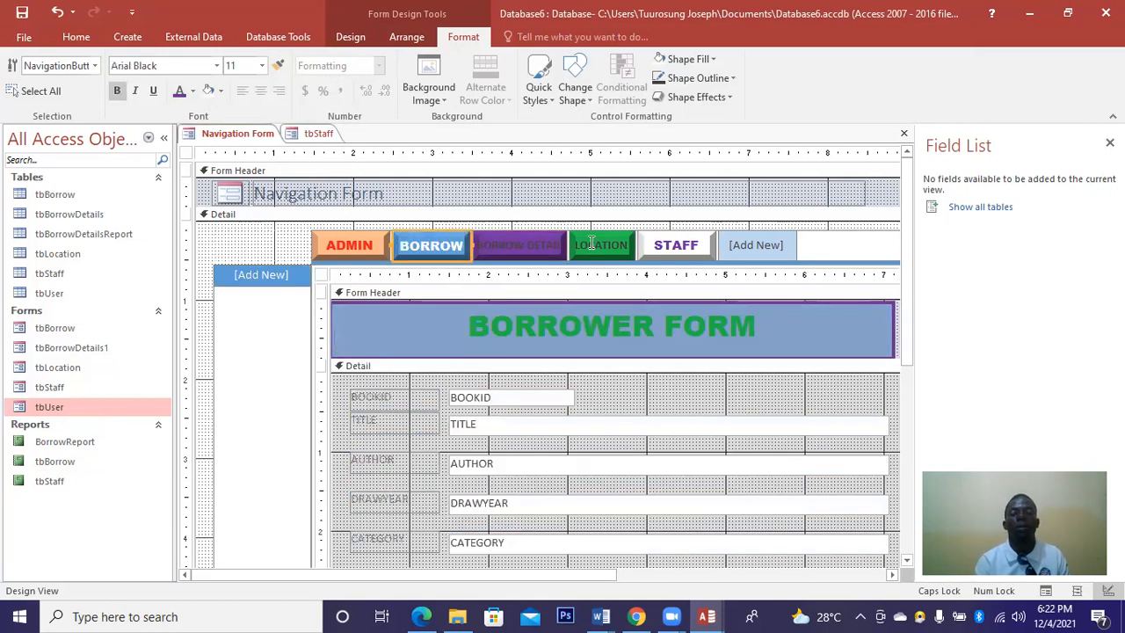
{"action": "left_click", "coordinate": [592, 242]}
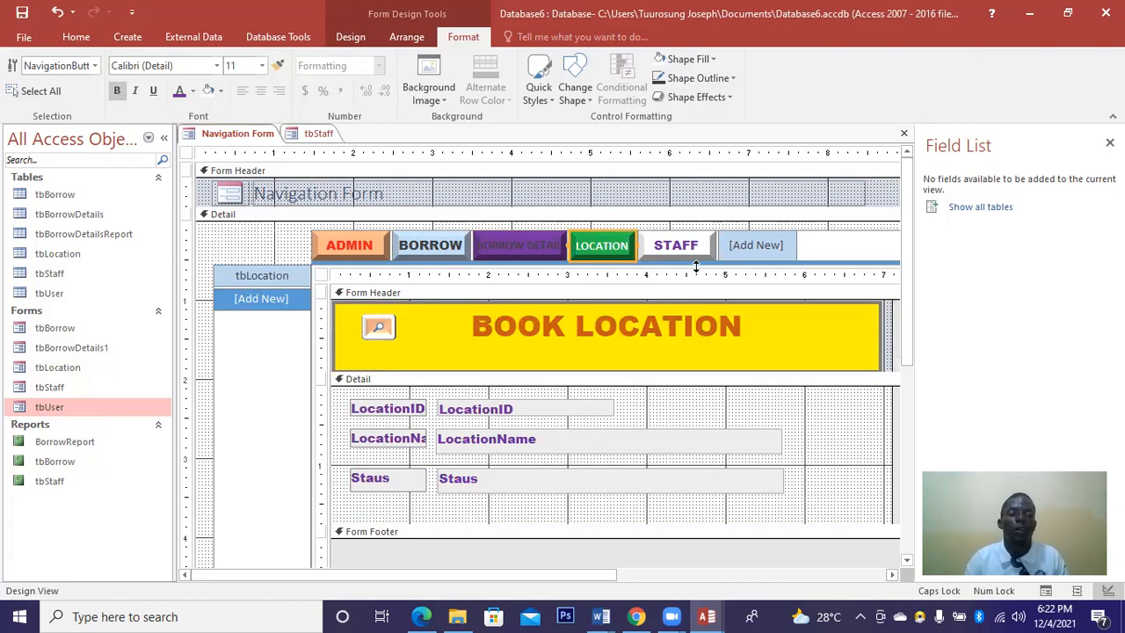
Clear the 'Navigation Form' header title, trying and undoing COMPUTER LEARNING.
{"action": "left_click", "coordinate": [349, 194]}
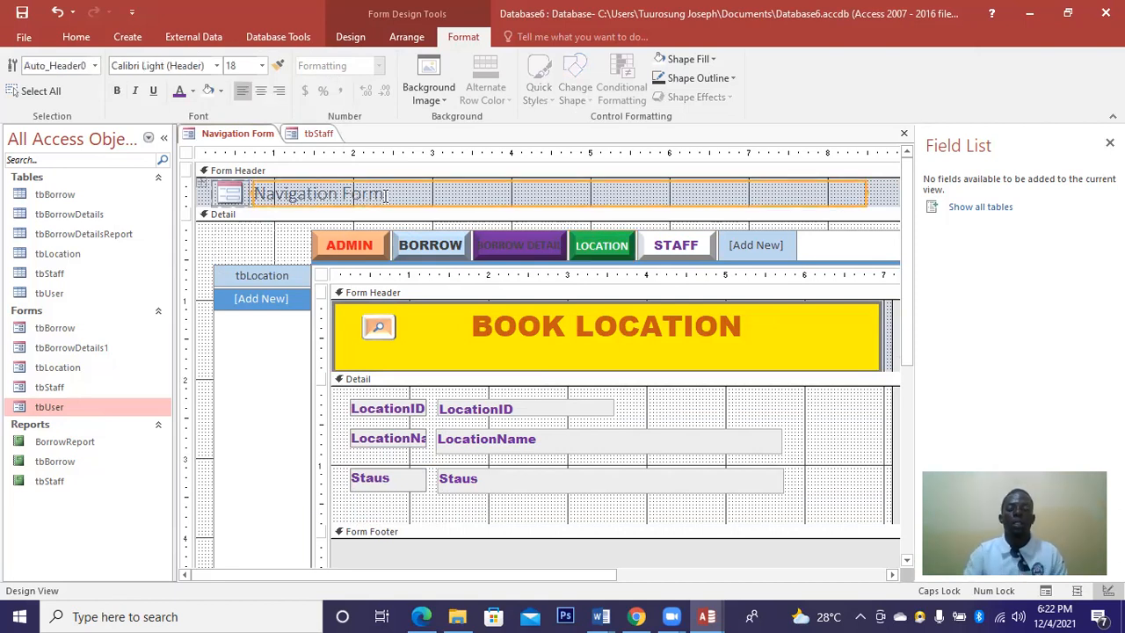
{"action": "left_click", "coordinate": [385, 195]}
{"action": "key", "text": "BackSpace"}
{"action": "key", "text": "BackSpace"}
{"action": "key", "text": "BackSpace"}
{"action": "key", "text": "BackSpace"}
{"action": "key", "text": "BackSpace"}
{"action": "key", "text": "BackSpace"}
{"action": "key", "text": "BackSpace"}
{"action": "key", "text": "BackSpace"}
{"action": "key", "text": "BackSpace"}
{"action": "key", "text": "BackSpace"}
{"action": "key", "text": "BackSpace"}
{"action": "key", "text": "BackSpace"}
{"action": "key", "text": "BackSpace"}
{"action": "key", "text": "BackSpace"}
{"action": "key", "text": "BackSpace"}
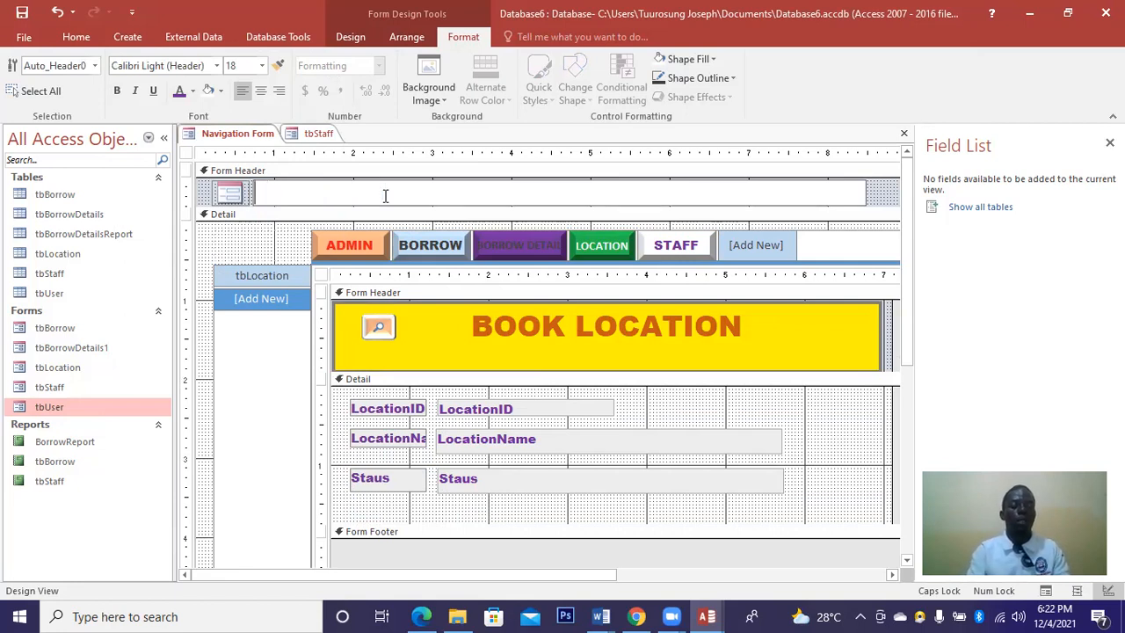
{"action": "type", "text": "COMPUTER LEARNING"}
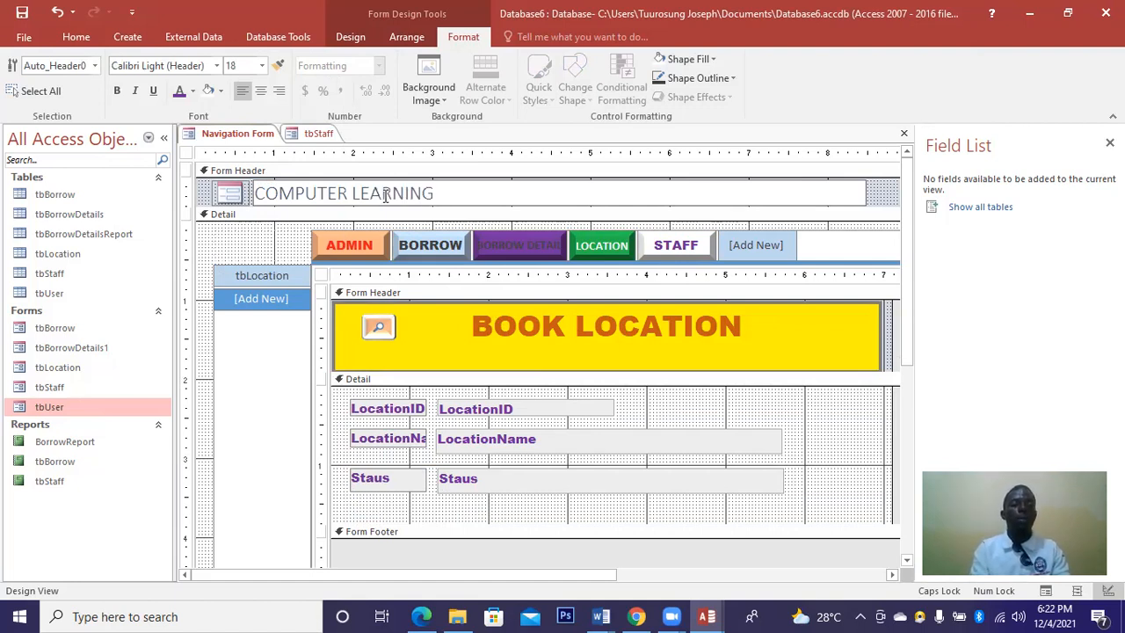
{"action": "key", "text": "ctrl+z"}
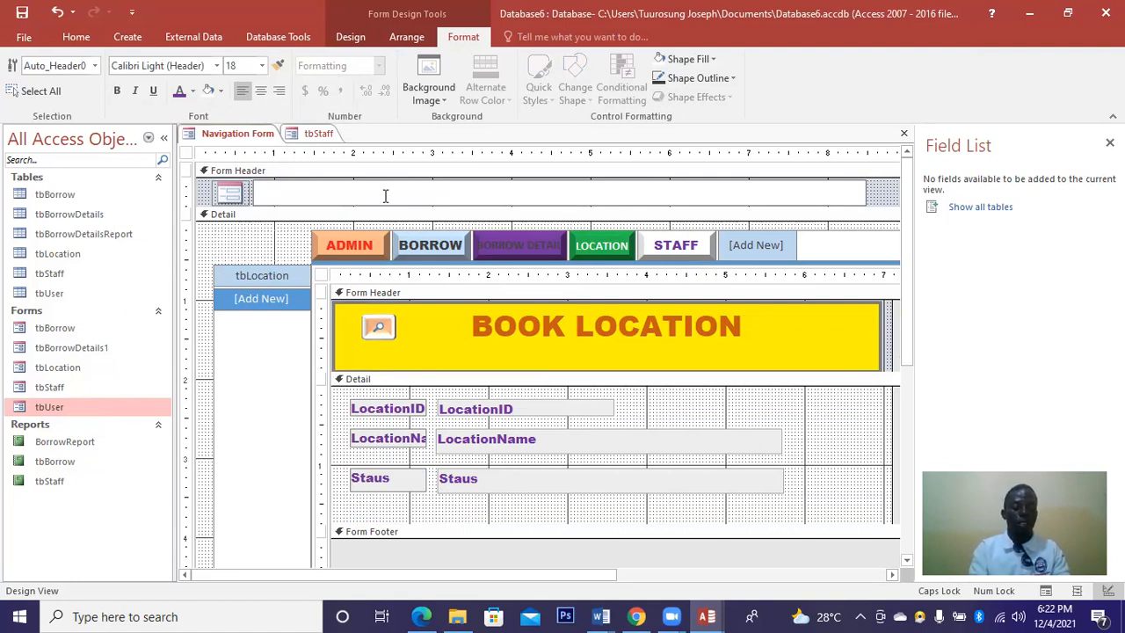
Type the header title as VITAL SOURCE TECHNOLOGIES.
{"action": "type", "text": "VITAL TECHNOLOGY"}
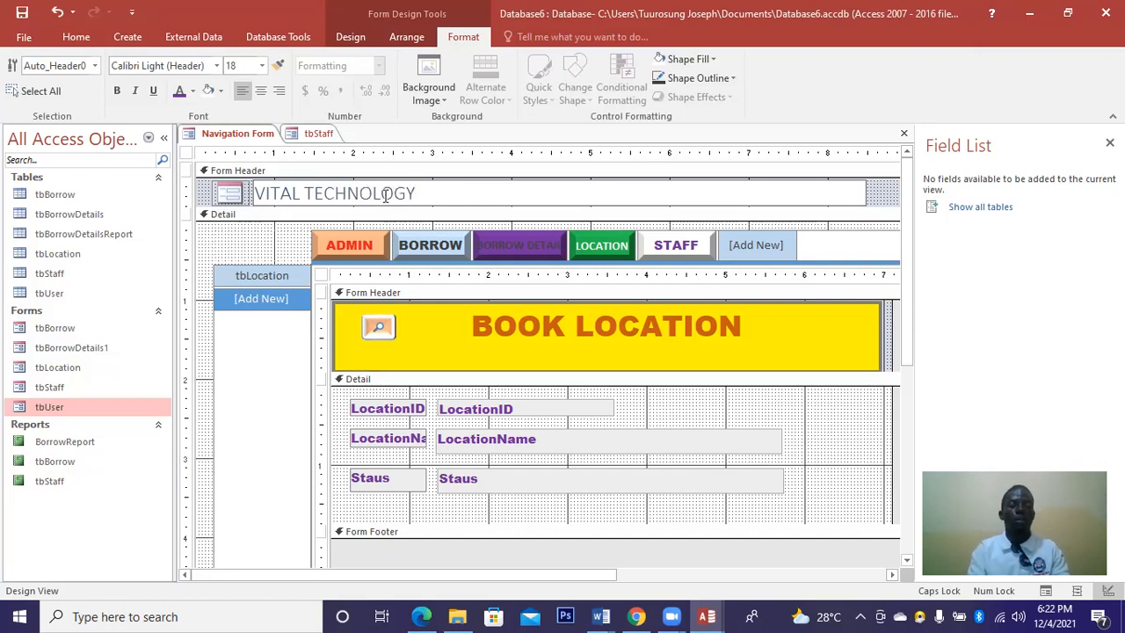
{"action": "key", "text": "BackSpace"}
{"action": "key", "text": "Left"}
{"action": "key", "text": "Left"}
{"action": "key", "text": "Left"}
{"action": "key", "text": "Left"}
{"action": "key", "text": "Left"}
{"action": "key", "text": "Left"}
{"action": "key", "text": "Left"}
{"action": "key", "text": "Left"}
{"action": "key", "text": "Left"}
{"action": "key", "text": "Left"}
{"action": "type", "text": "SOURCE"}
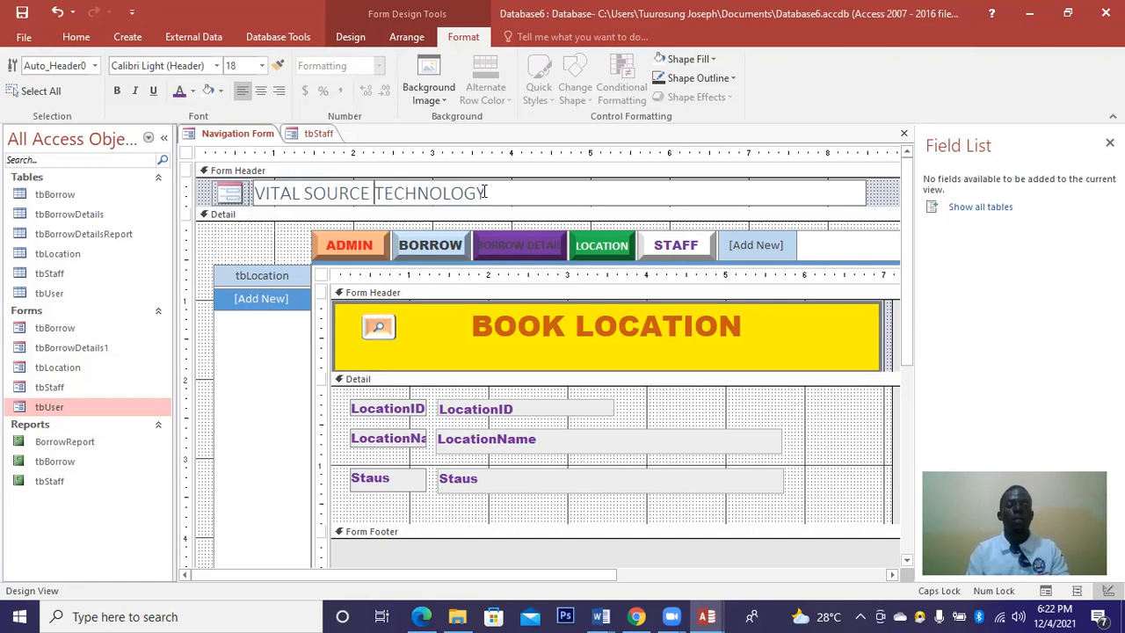
{"action": "left_click", "coordinate": [484, 193]}
{"action": "key", "text": "BackSpace"}
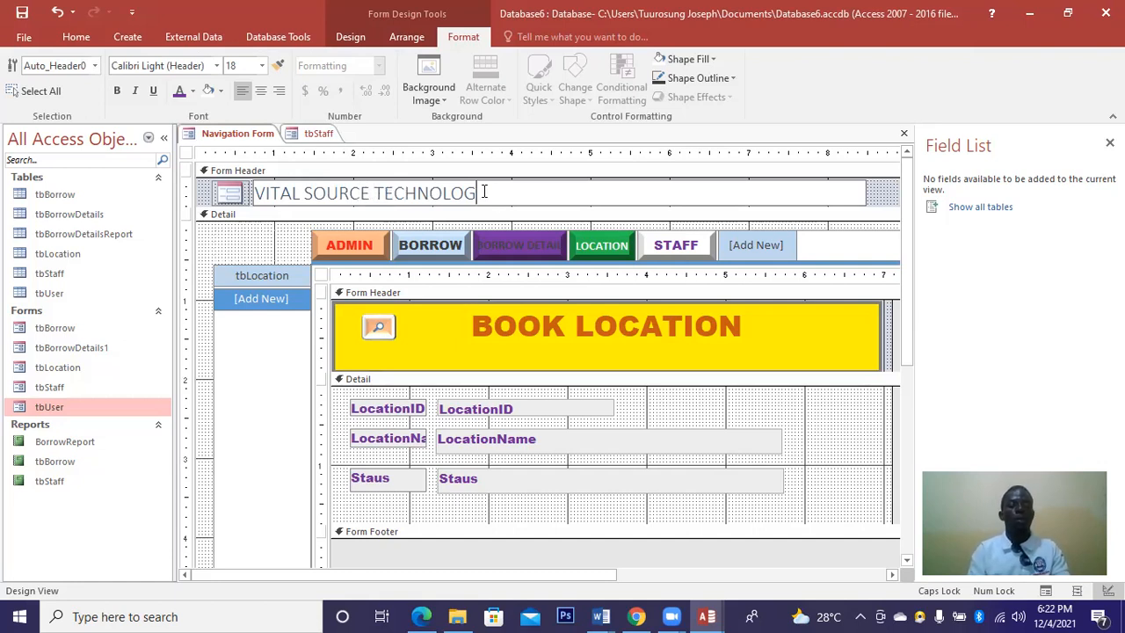
{"action": "type", "text": "IES"}
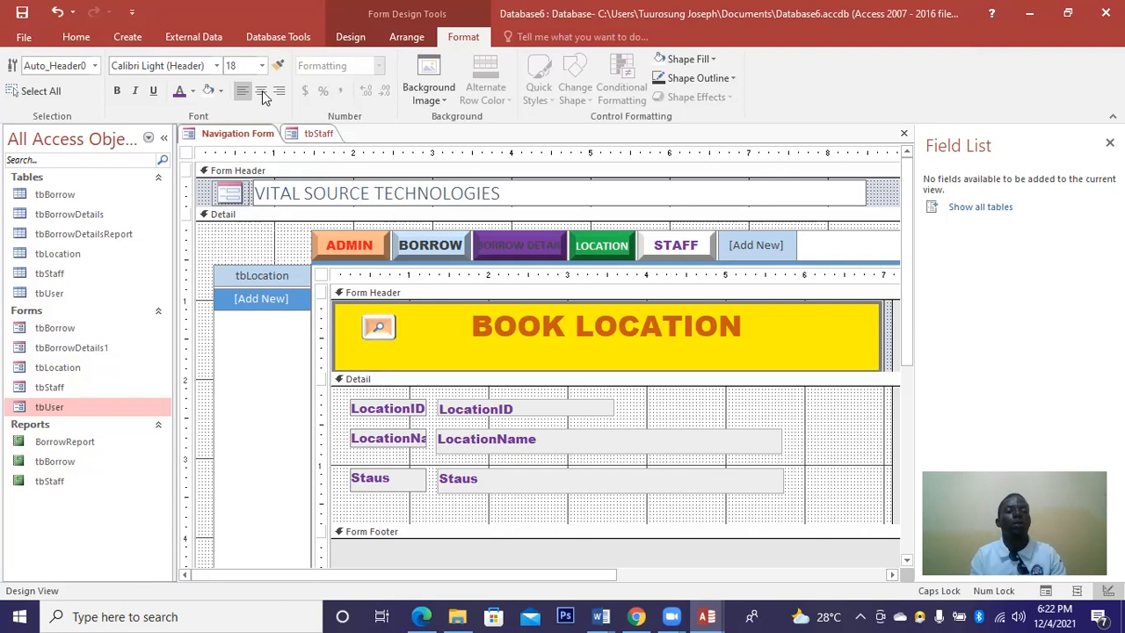
Centre and bold the header title, with white text on a purple background.
{"action": "left_click", "coordinate": [262, 90]}
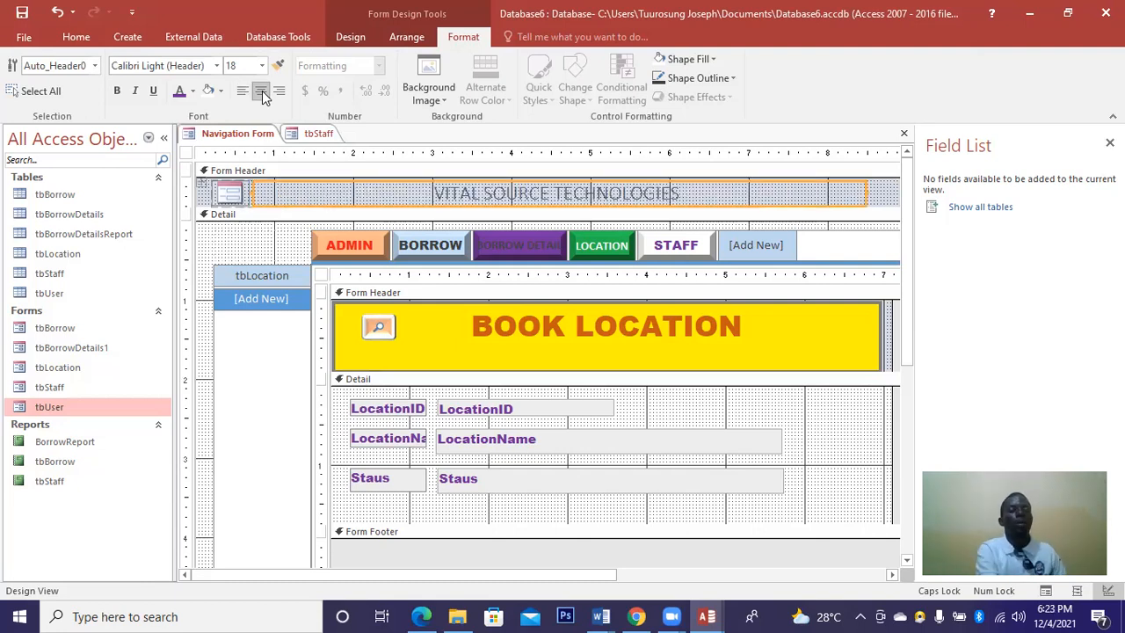
{"action": "left_click", "coordinate": [119, 96]}
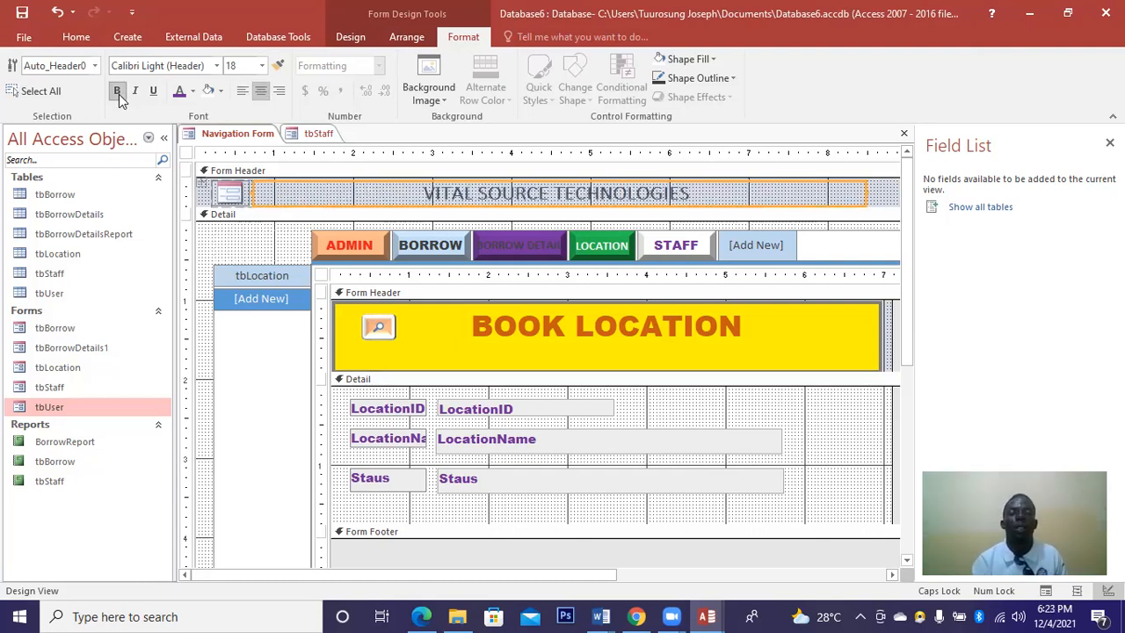
{"action": "left_click", "coordinate": [192, 92]}
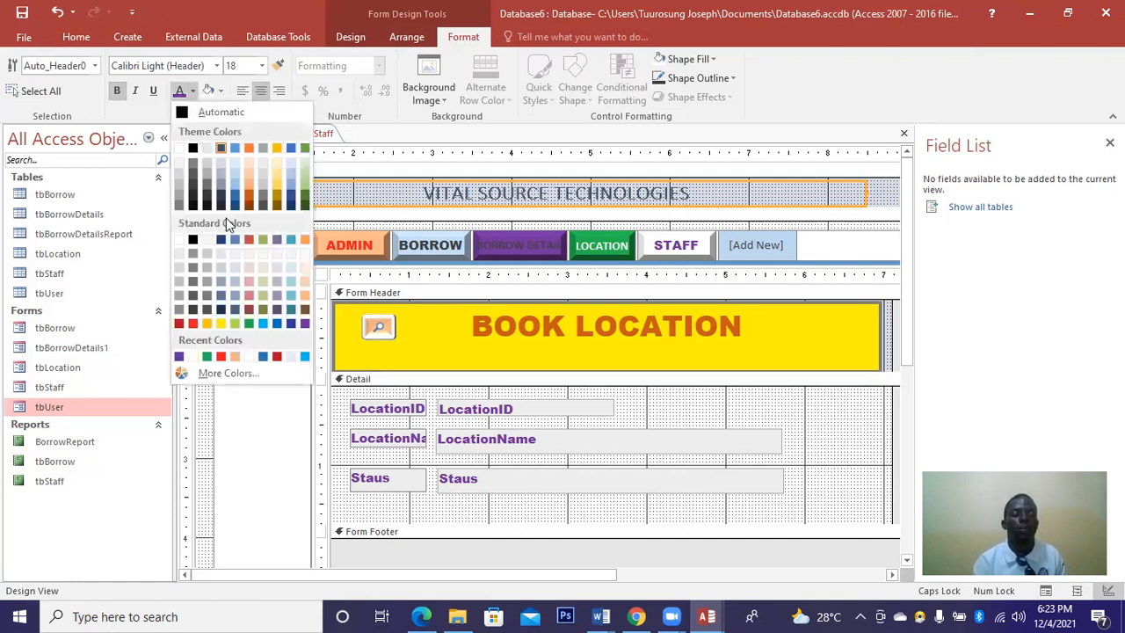
{"action": "left_click", "coordinate": [180, 239]}
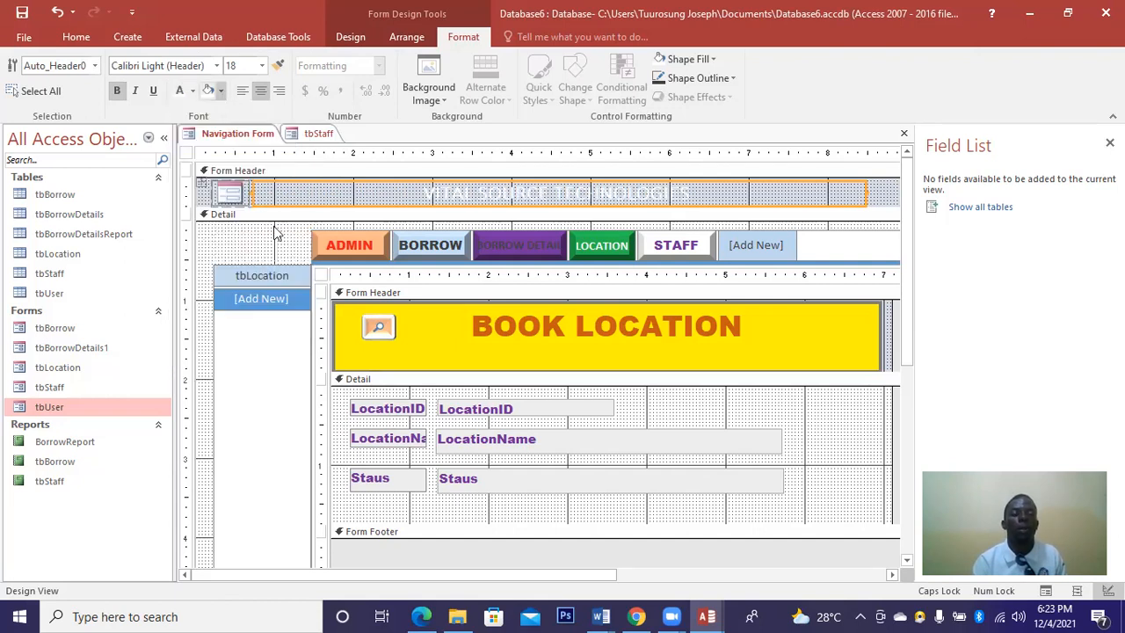
{"action": "left_click", "coordinate": [223, 91]}
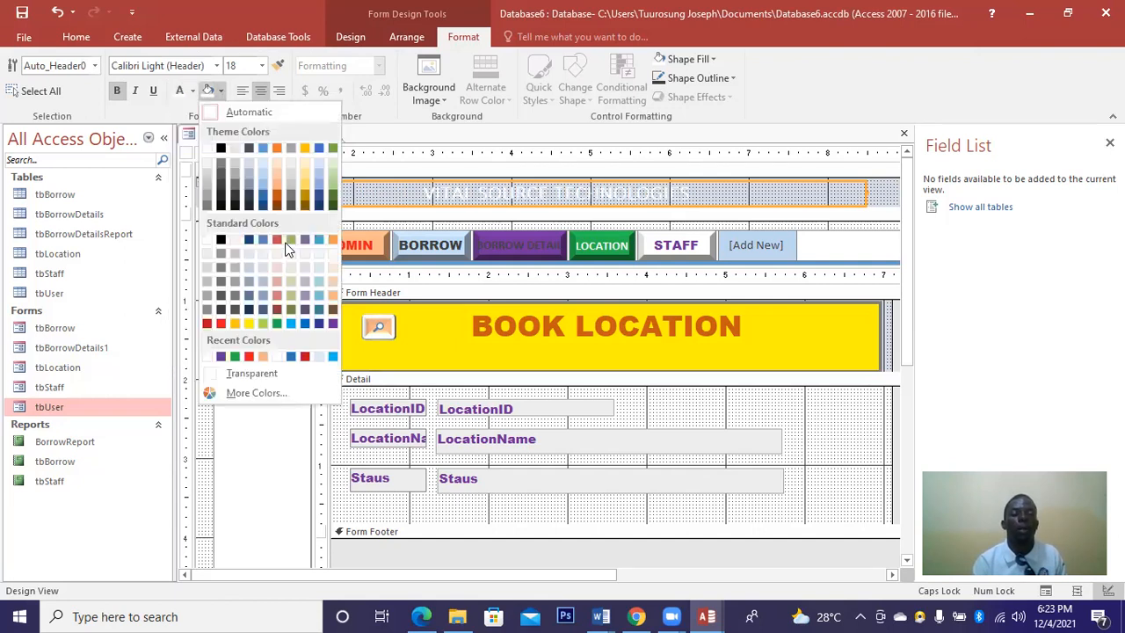
{"action": "left_click", "coordinate": [332, 323]}
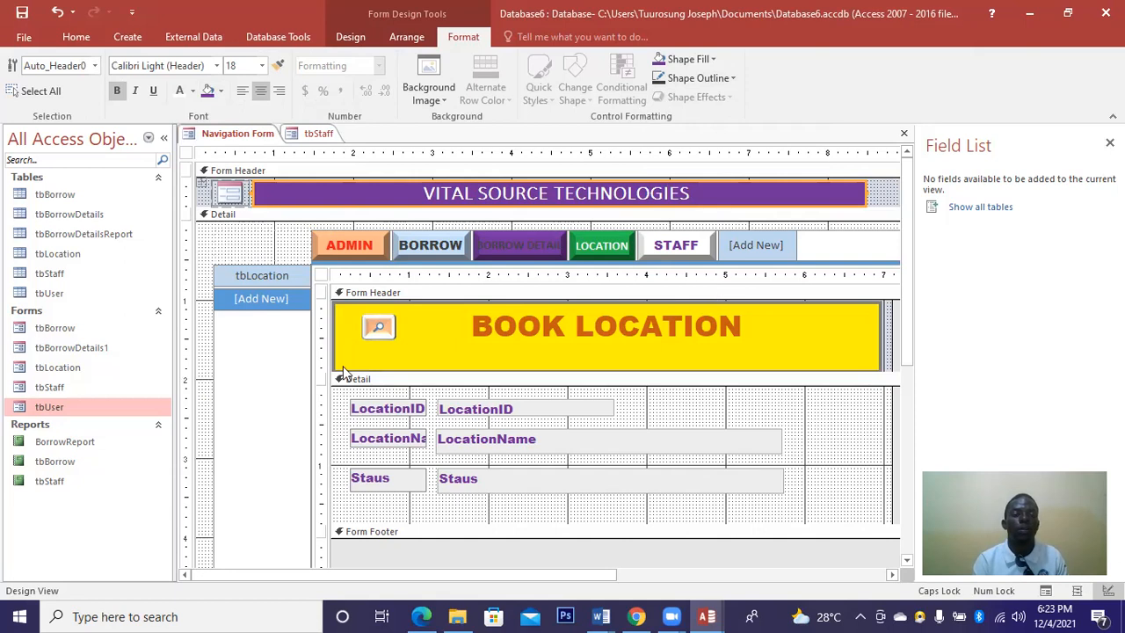
{"action": "left_click", "coordinate": [654, 416]}
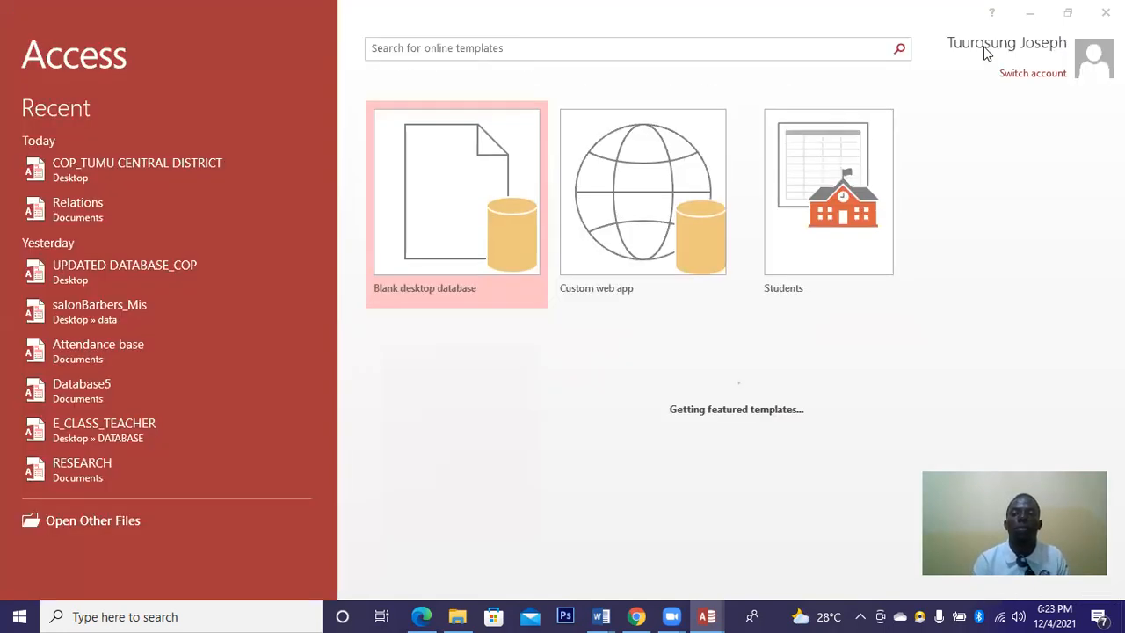
Minimize Access to show the Windows desktop.
{"action": "left_click", "coordinate": [1029, 13]}
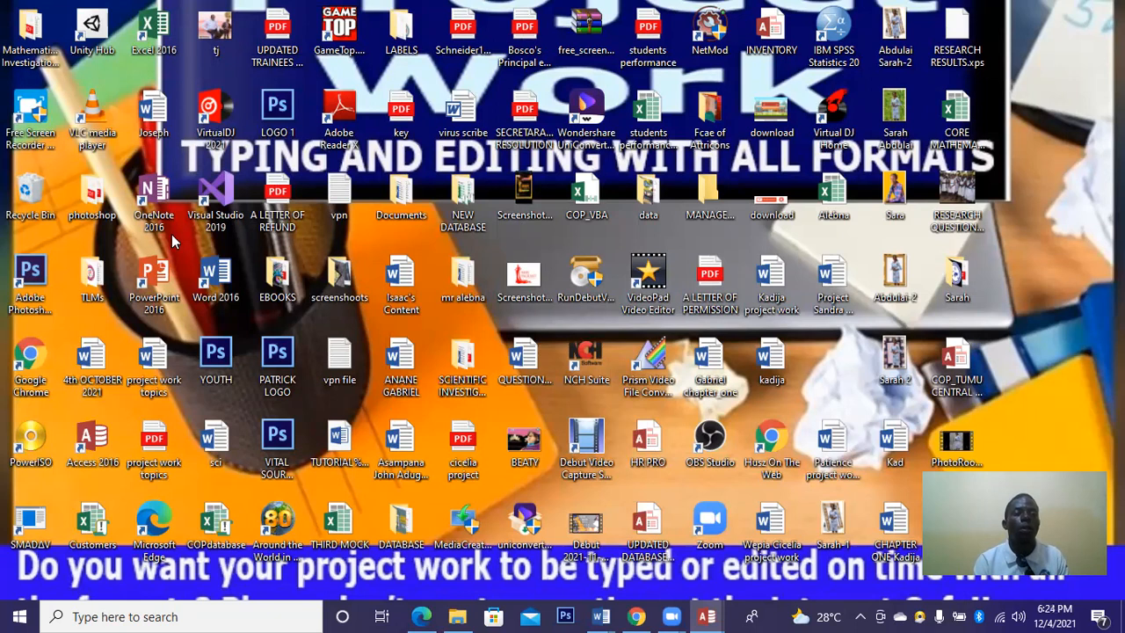
Open the Desktop's data folder in File Explorer and copy the LIBRARY picture.
{"action": "left_click", "coordinate": [456, 615]}
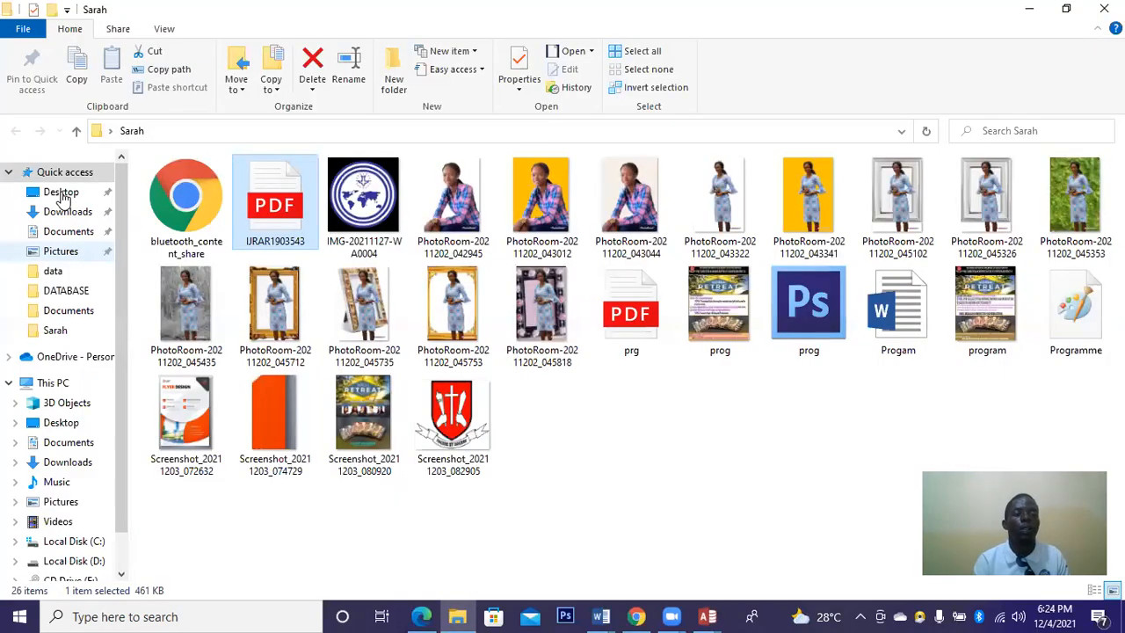
{"action": "left_click", "coordinate": [61, 191]}
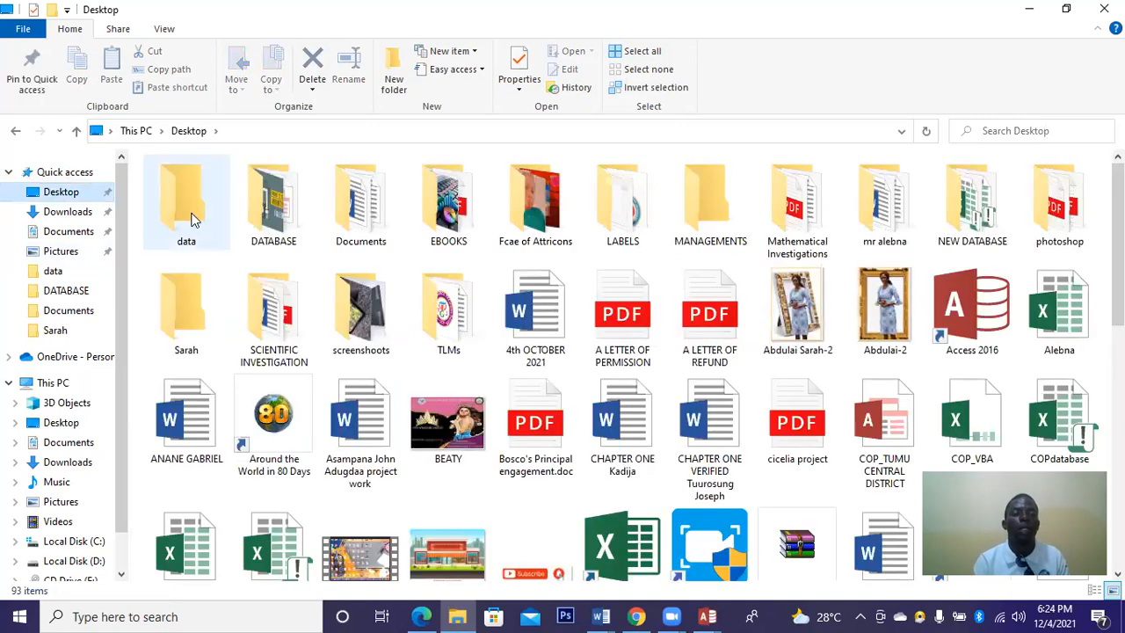
{"action": "left_click", "coordinate": [193, 218]}
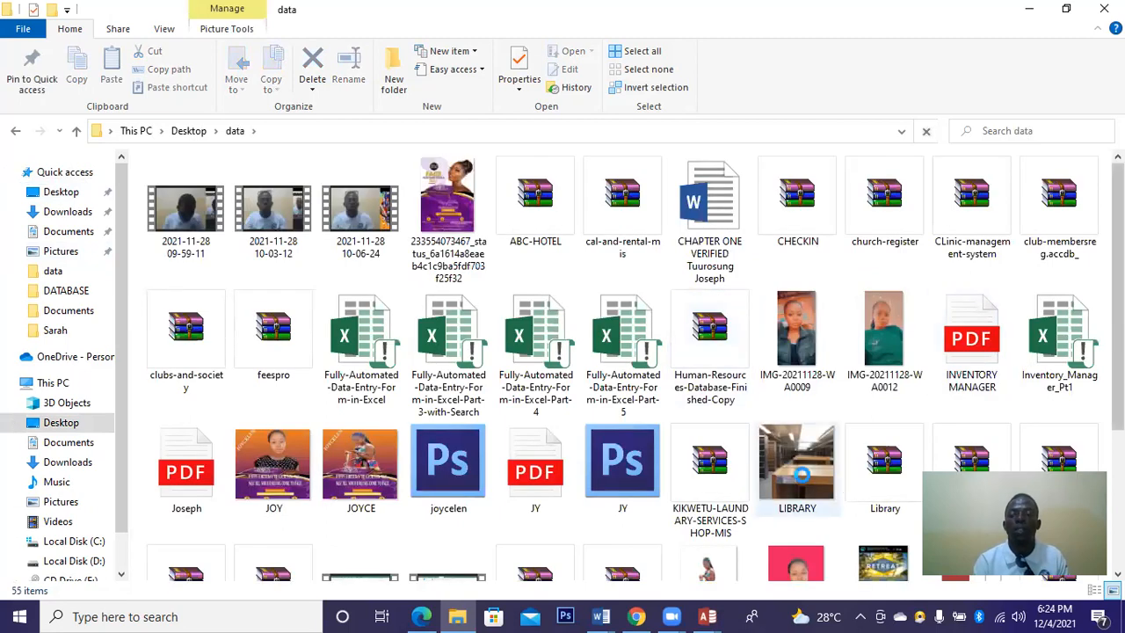
{"action": "left_click", "coordinate": [801, 475]}
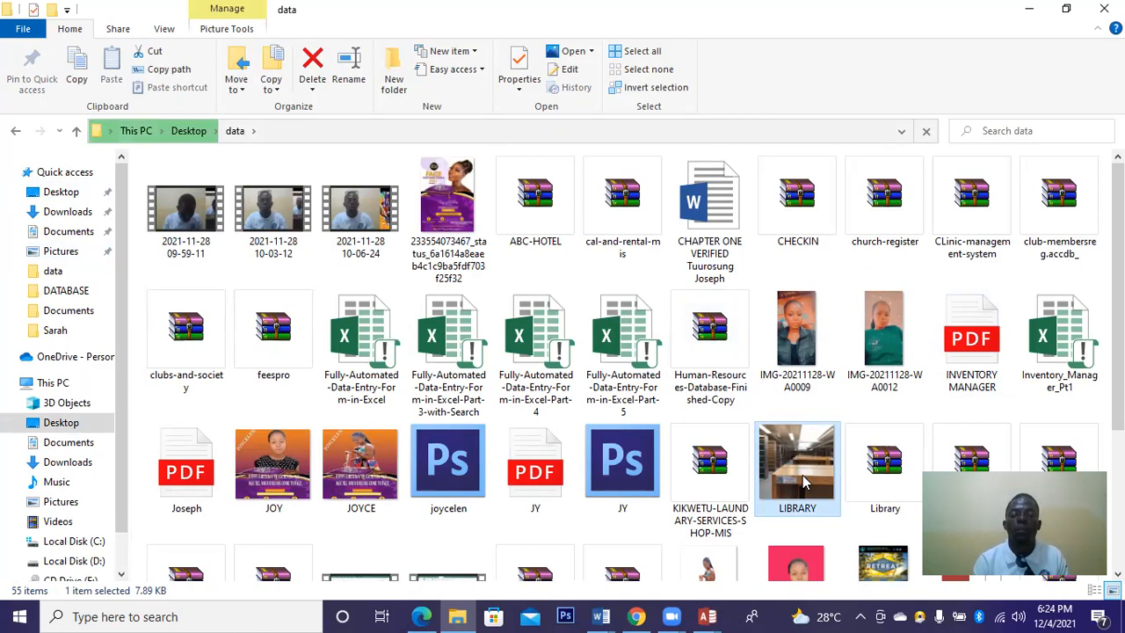
{"action": "right_click", "coordinate": [802, 475]}
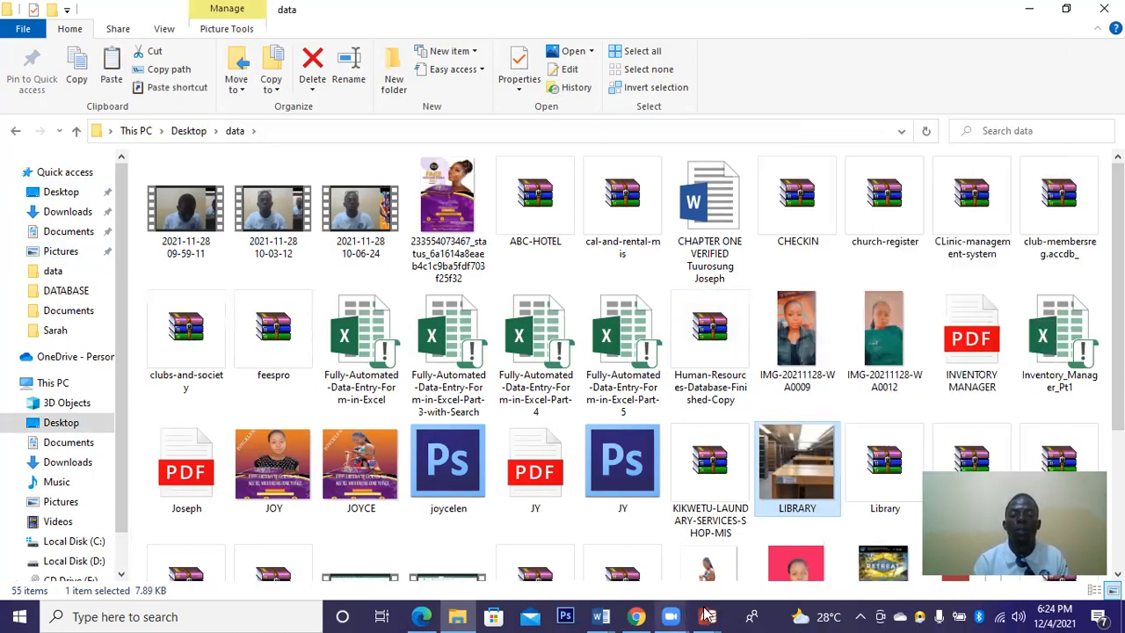
Back in Access, paste the copied LIBRARY picture into the form's empty left cell.
{"action": "mouse_move", "coordinate": [706, 616]}
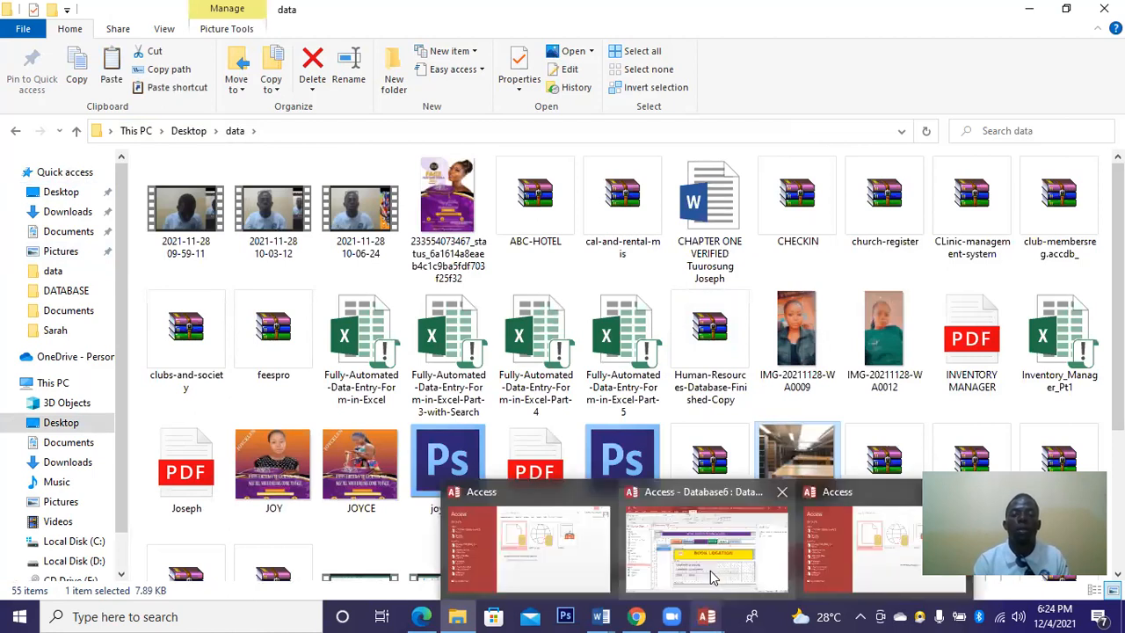
{"action": "left_click", "coordinate": [711, 576]}
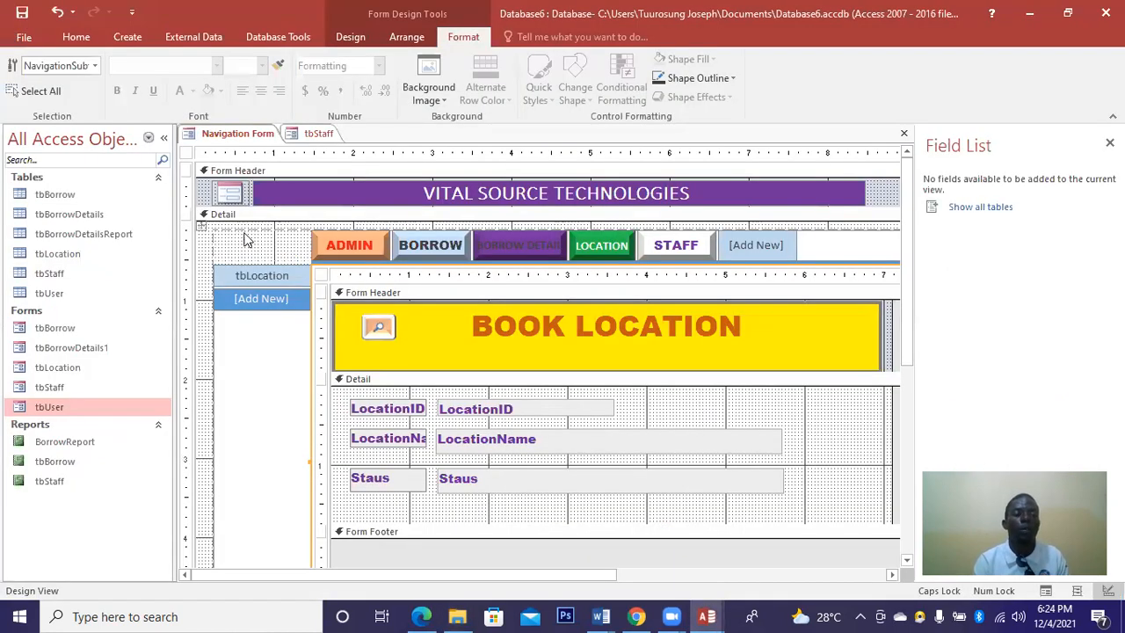
{"action": "right_click", "coordinate": [246, 239]}
{"action": "left_click", "coordinate": [278, 219]}
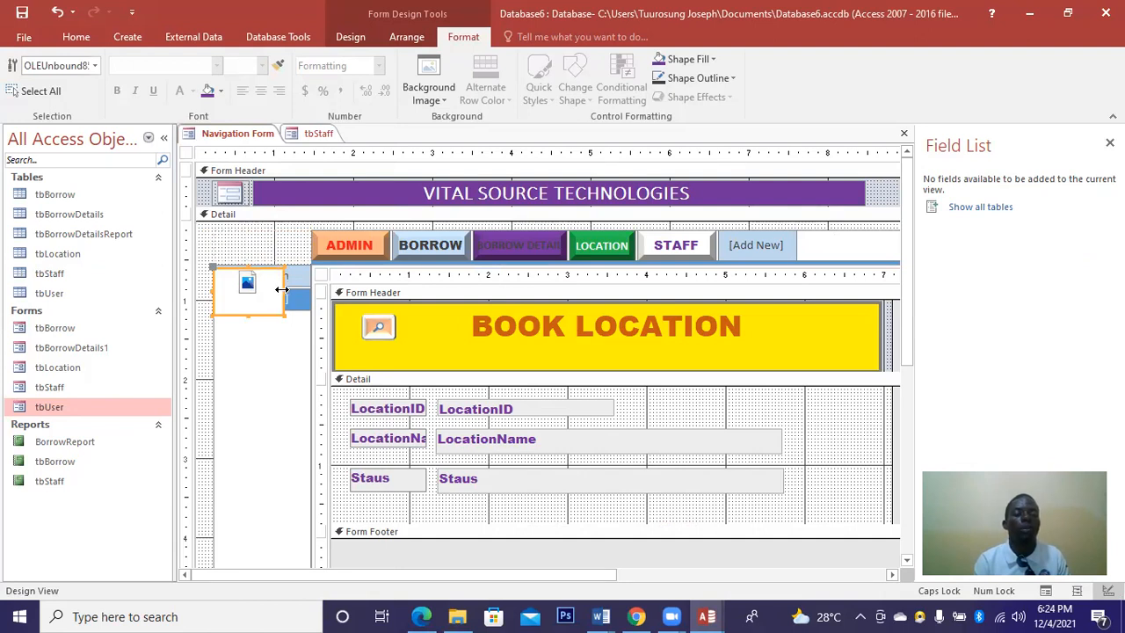
Widen the empty image placeholder across the navigation column, then delete it.
{"action": "left_click_drag", "start_coordinate": [281, 289], "coordinate": [371, 397]}
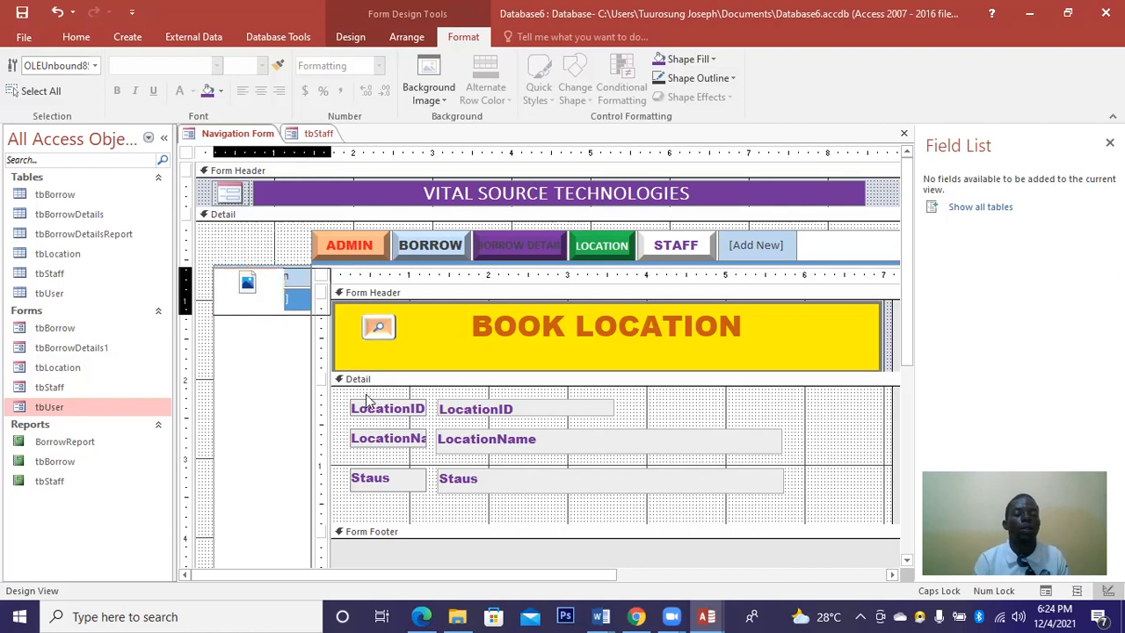
{"action": "double_click", "coordinate": [263, 281]}
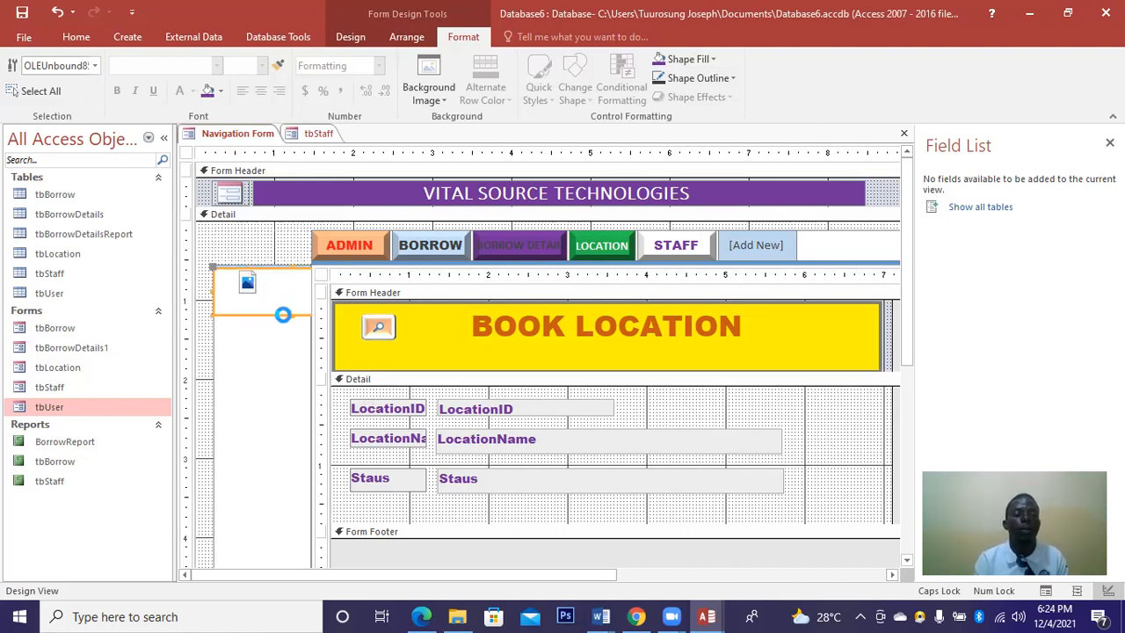
{"action": "right_click", "coordinate": [289, 394]}
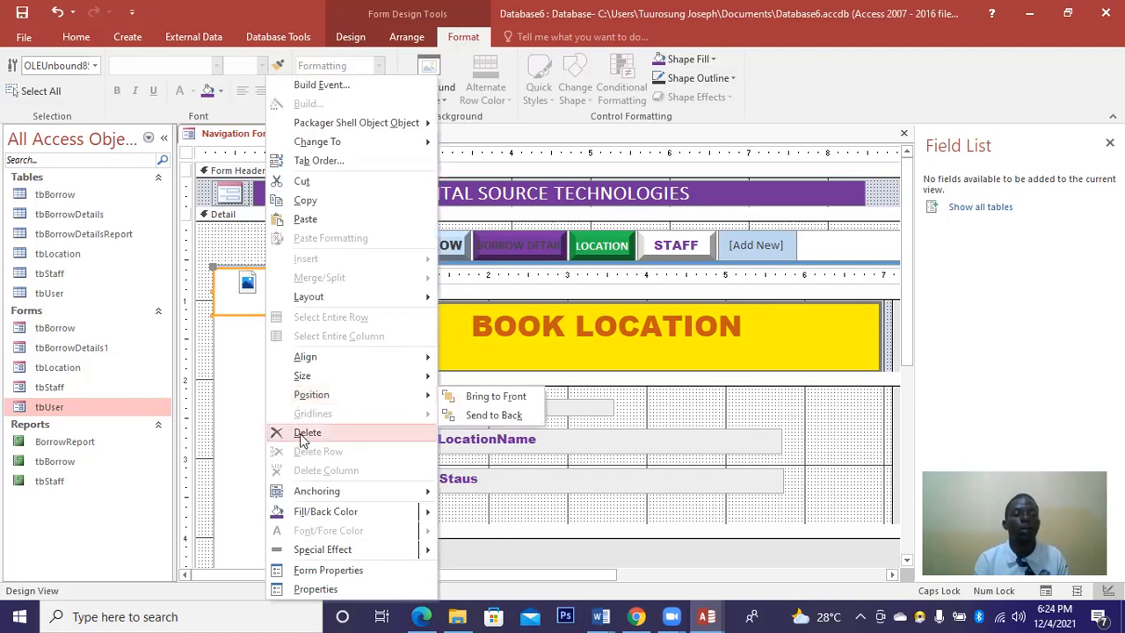
{"action": "left_click", "coordinate": [301, 434]}
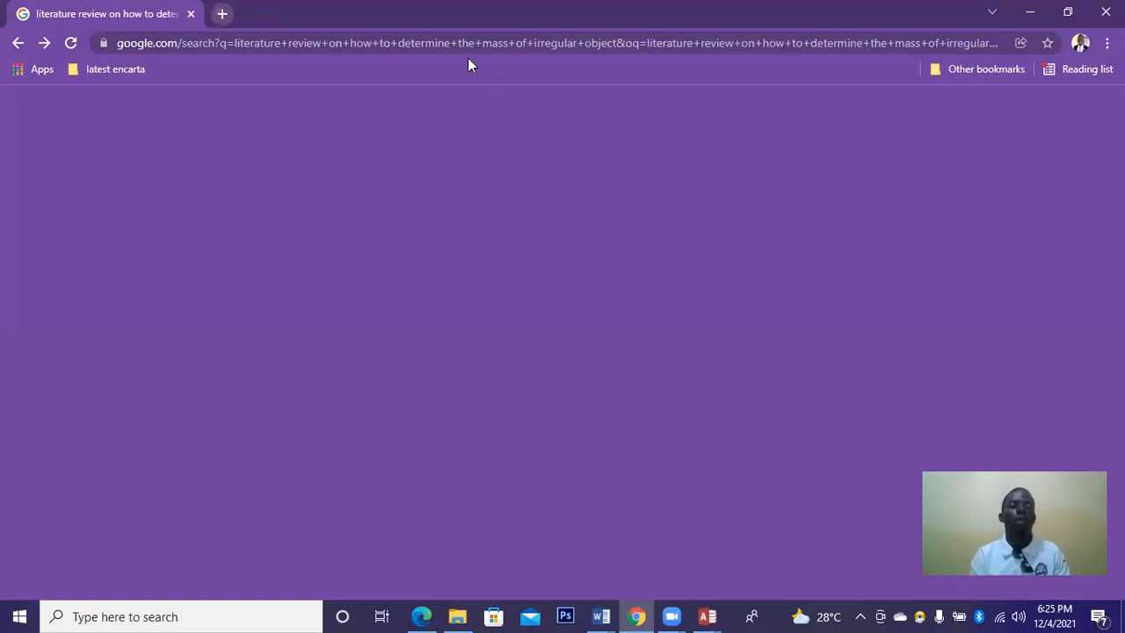
Search Google for 'LIBRARY' in a new tab and show the image results.
{"action": "key", "text": "ctrl+t"}
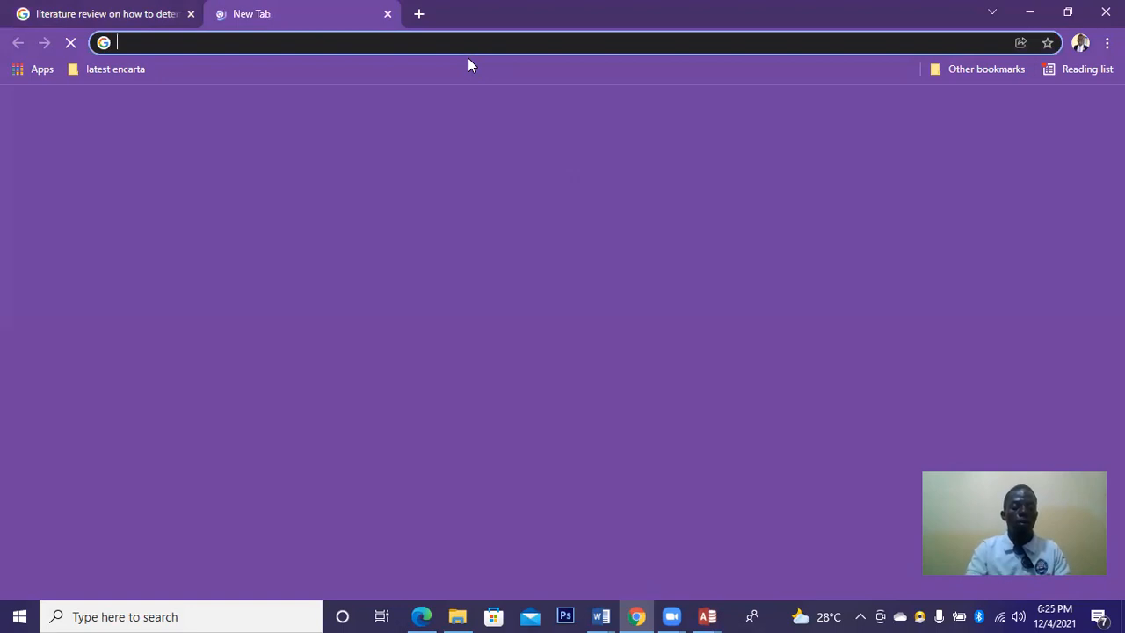
{"action": "type", "text": "LIBRAR"}
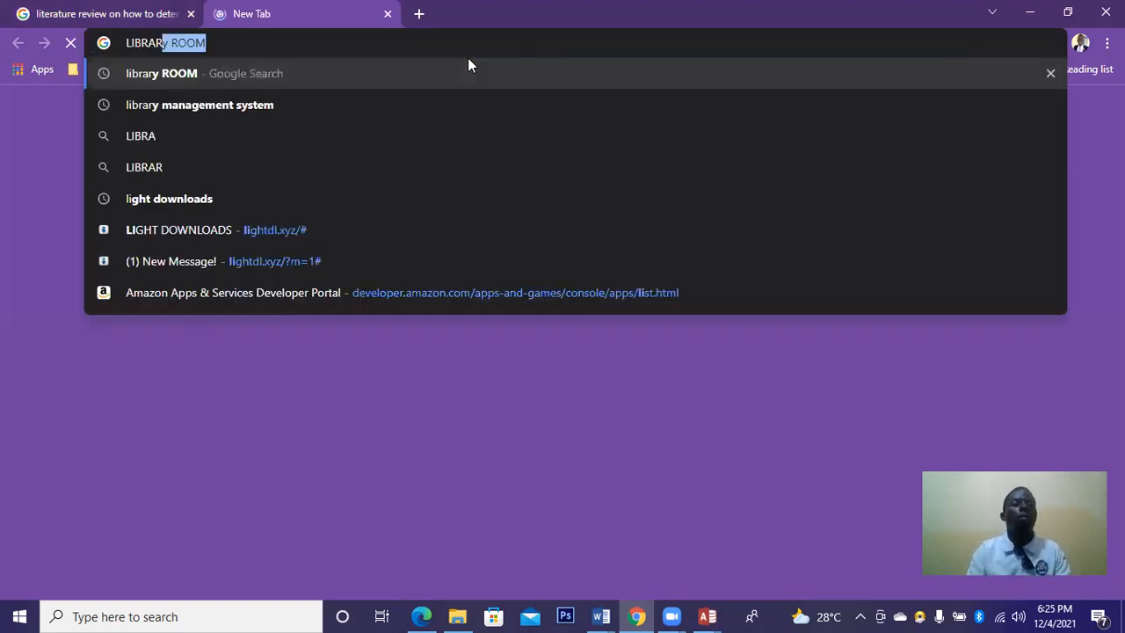
{"action": "type", "text": "Y"}
{"action": "key", "text": "Return"}
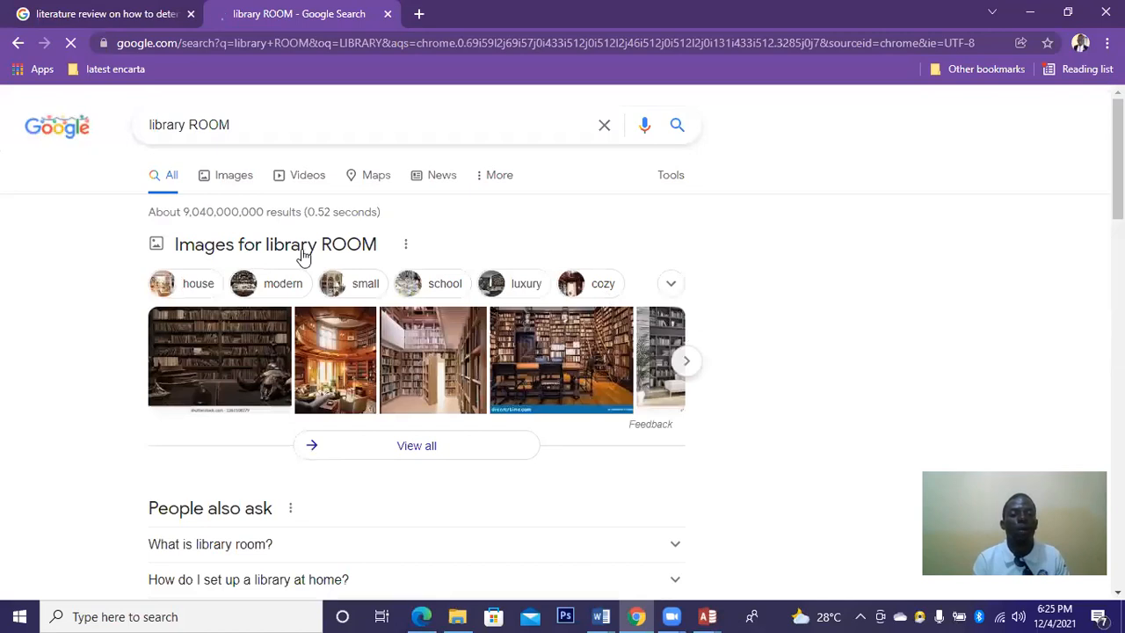
{"action": "left_click", "coordinate": [228, 181]}
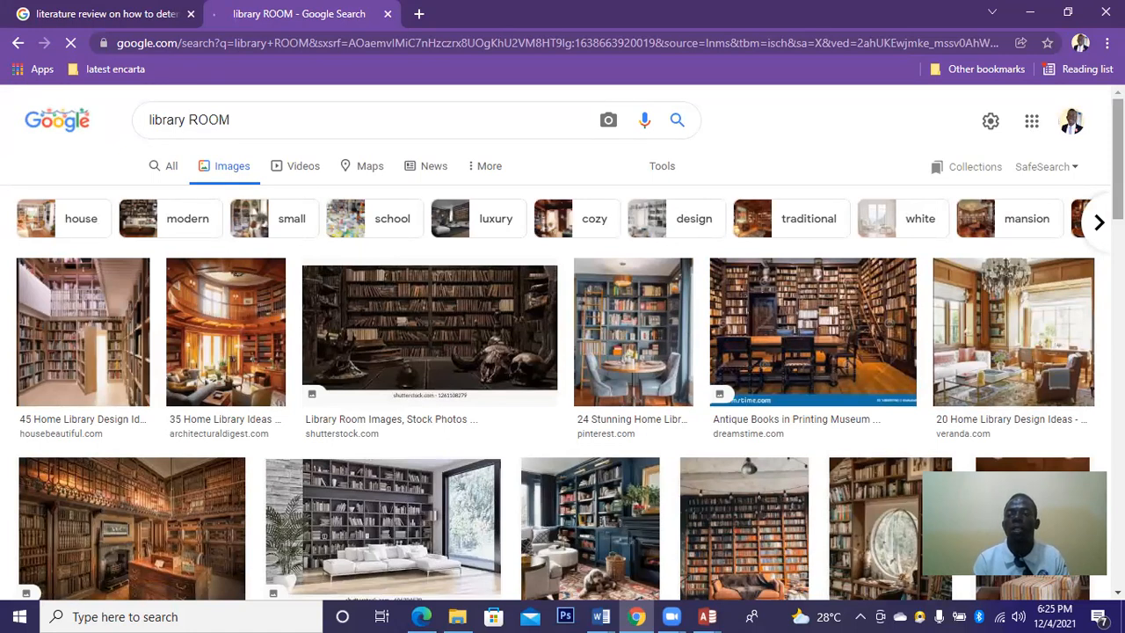
Scroll the image results and copy a photo of a library interior.
{"action": "scroll", "coordinate": [562, 343], "scroll_direction": "down", "scroll_amount": 3}
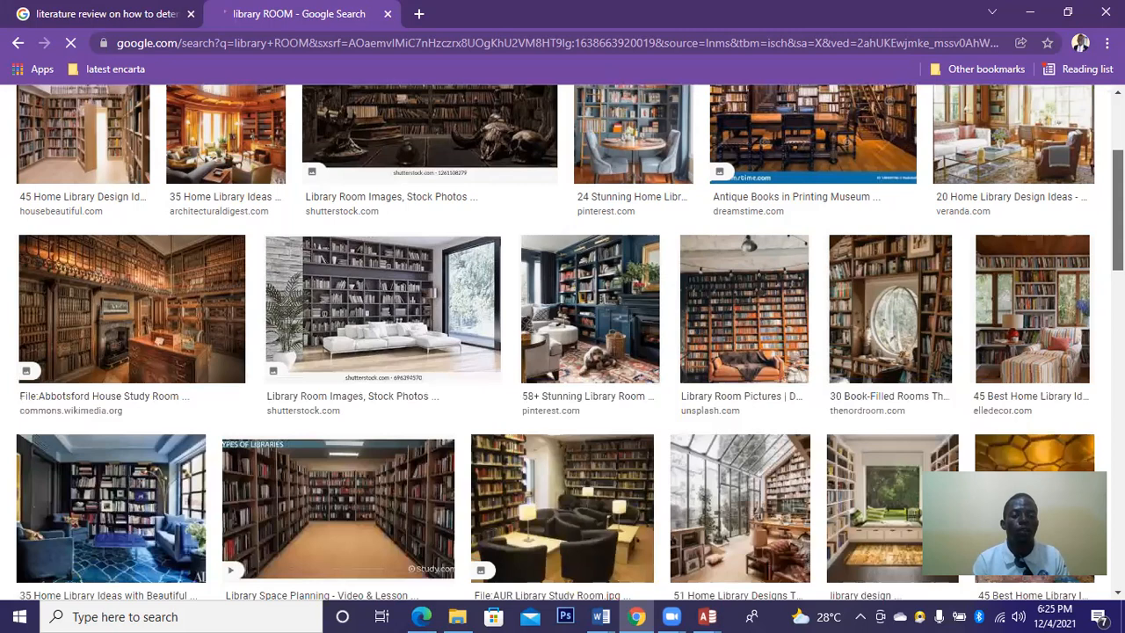
{"action": "scroll", "coordinate": [563, 343], "scroll_direction": "down", "scroll_amount": 3}
{"action": "scroll", "coordinate": [562, 351], "scroll_direction": "down", "scroll_amount": 2}
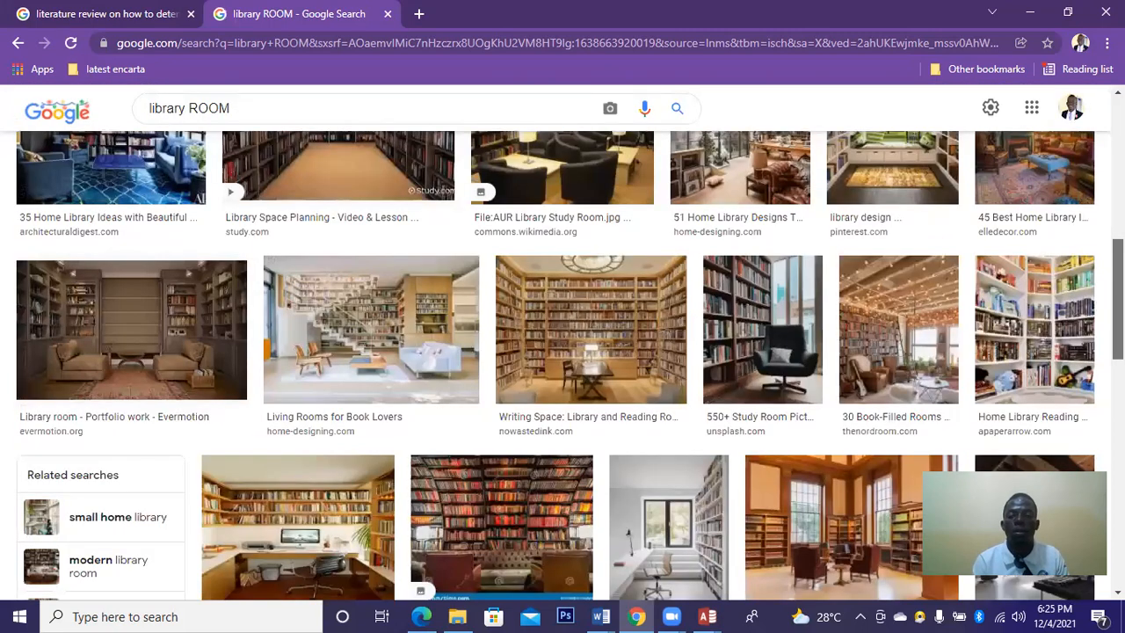
{"action": "scroll", "coordinate": [562, 351], "scroll_direction": "down", "scroll_amount": 1}
{"action": "scroll", "coordinate": [563, 351], "scroll_direction": "down", "scroll_amount": 1}
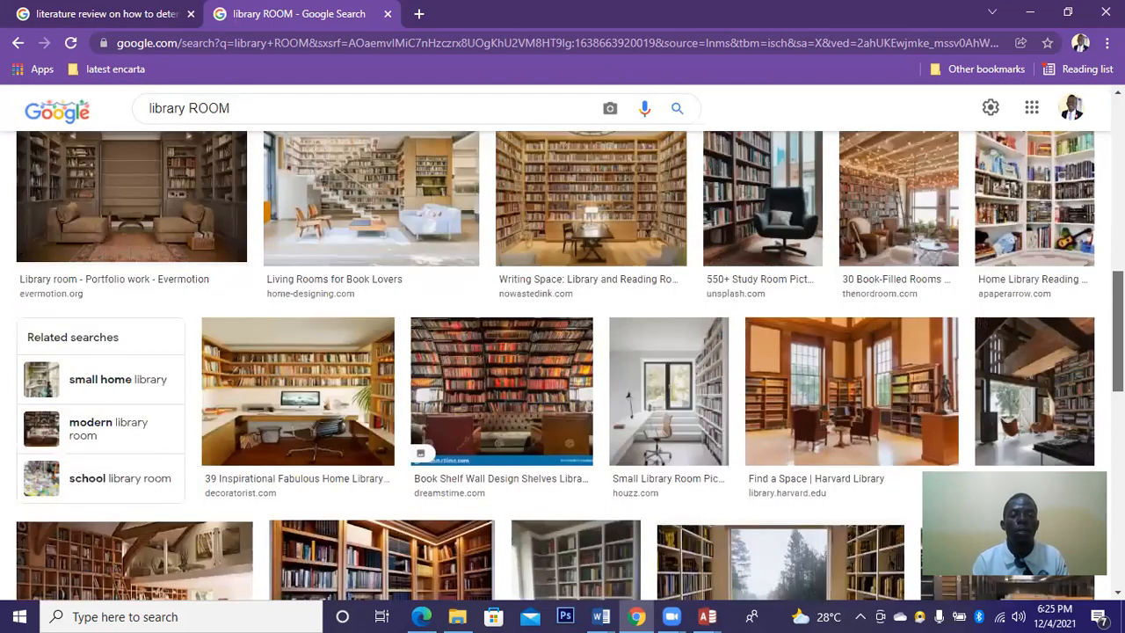
{"action": "scroll", "coordinate": [405, 424], "scroll_direction": "down", "scroll_amount": 2}
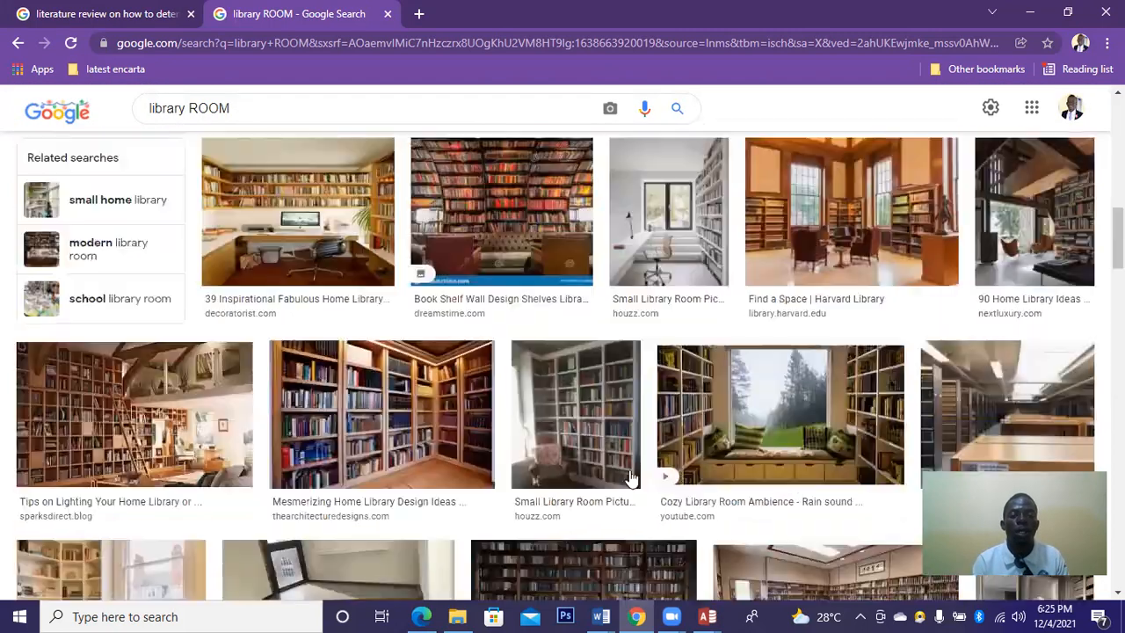
{"action": "right_click", "coordinate": [405, 415]}
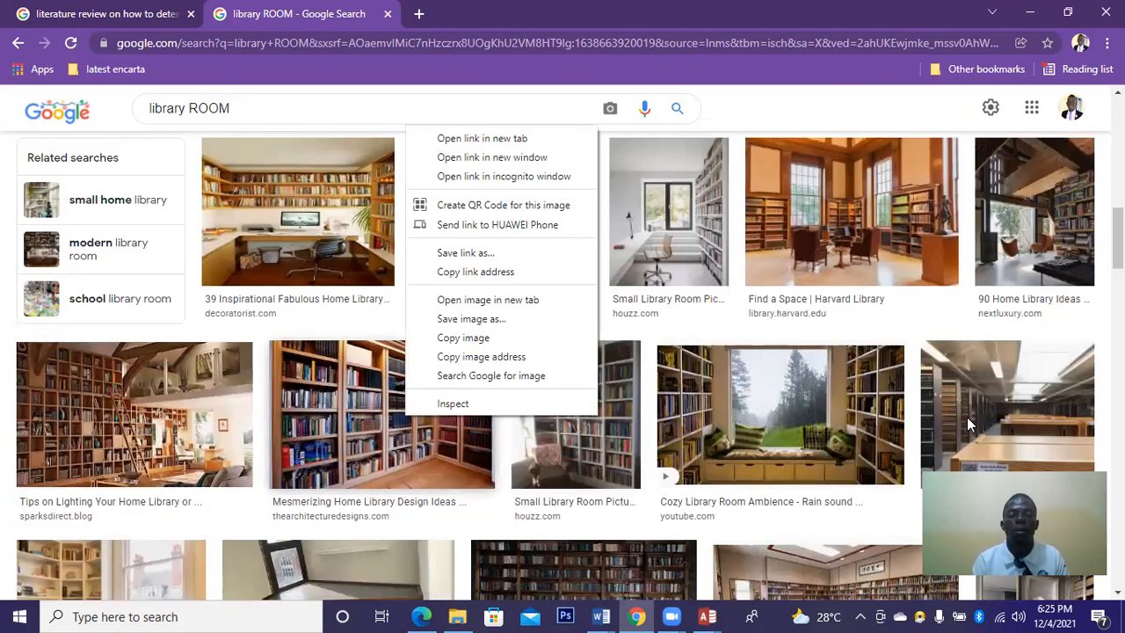
{"action": "right_click", "coordinate": [1023, 411]}
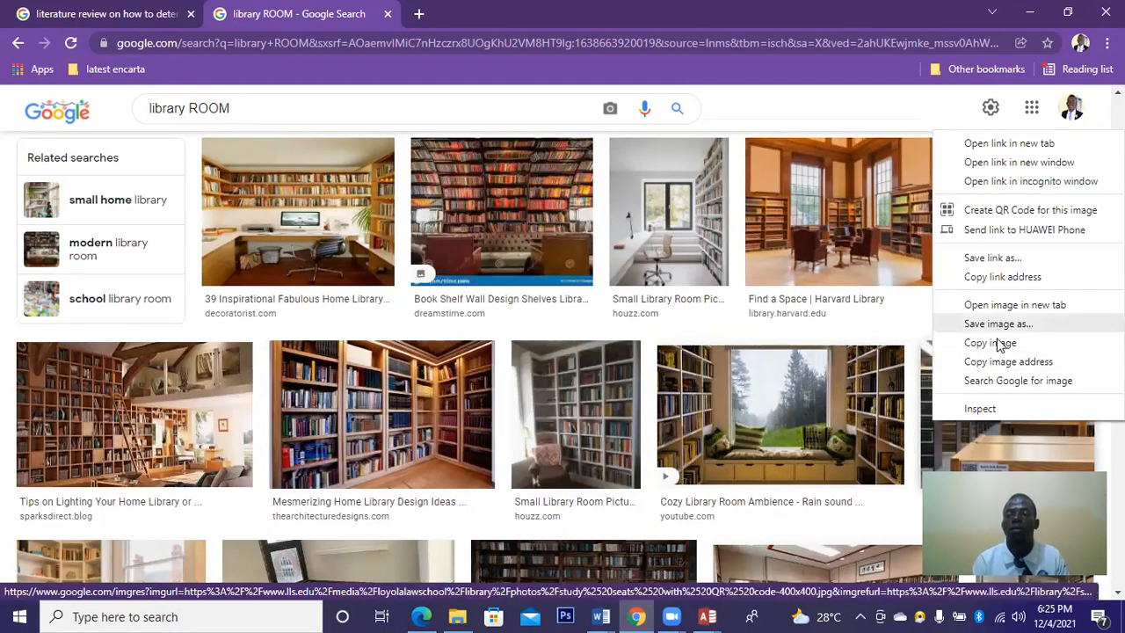
{"action": "left_click", "coordinate": [710, 615]}
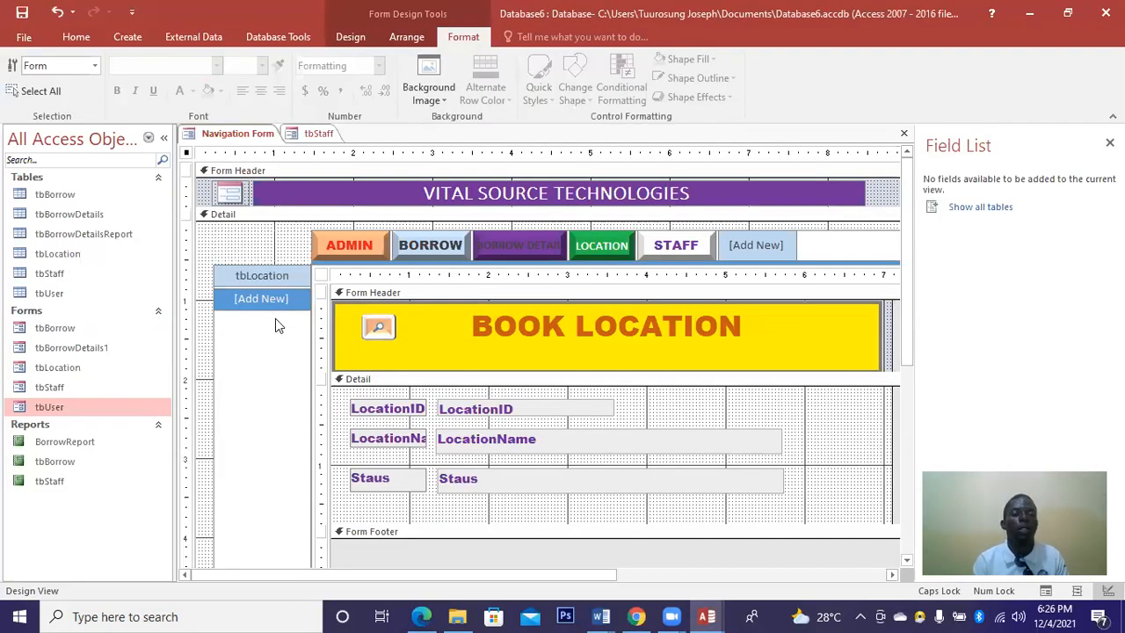
Paste the library photo into the left cell, try Send to Back and Bring to Front, and open Form Properties.
{"action": "right_click", "coordinate": [275, 321]}
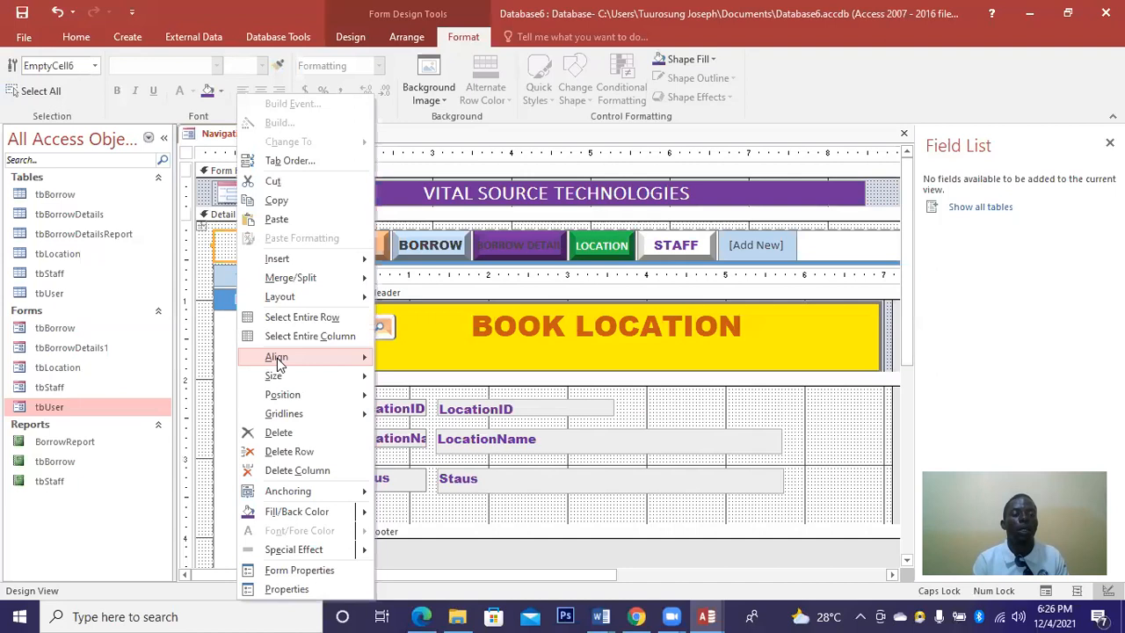
{"action": "left_click", "coordinate": [276, 220]}
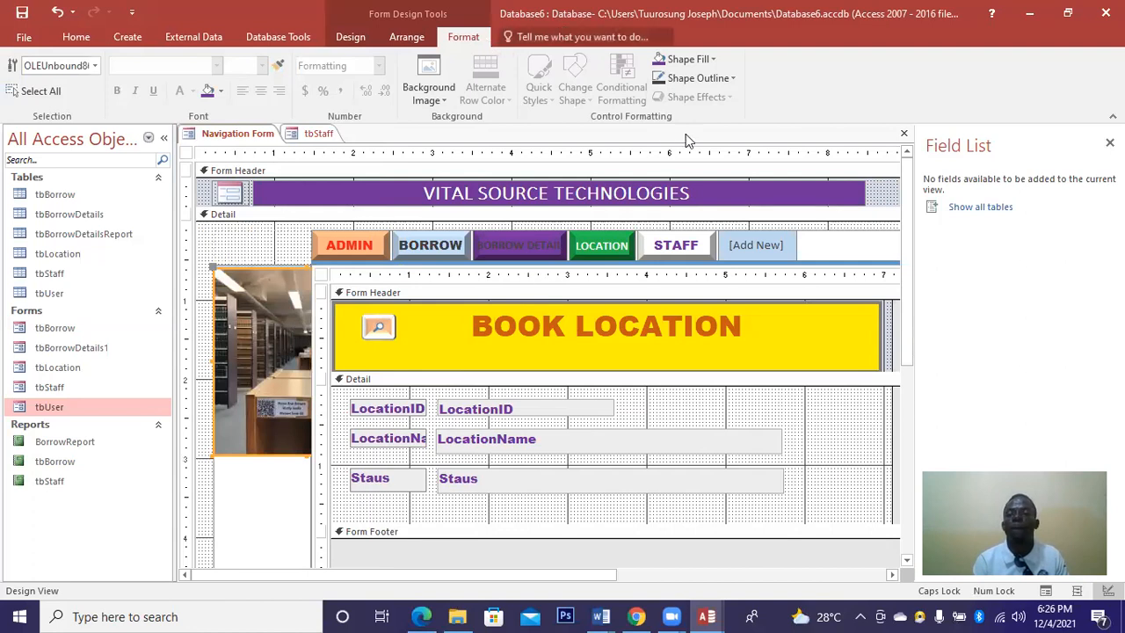
{"action": "left_click", "coordinate": [413, 42]}
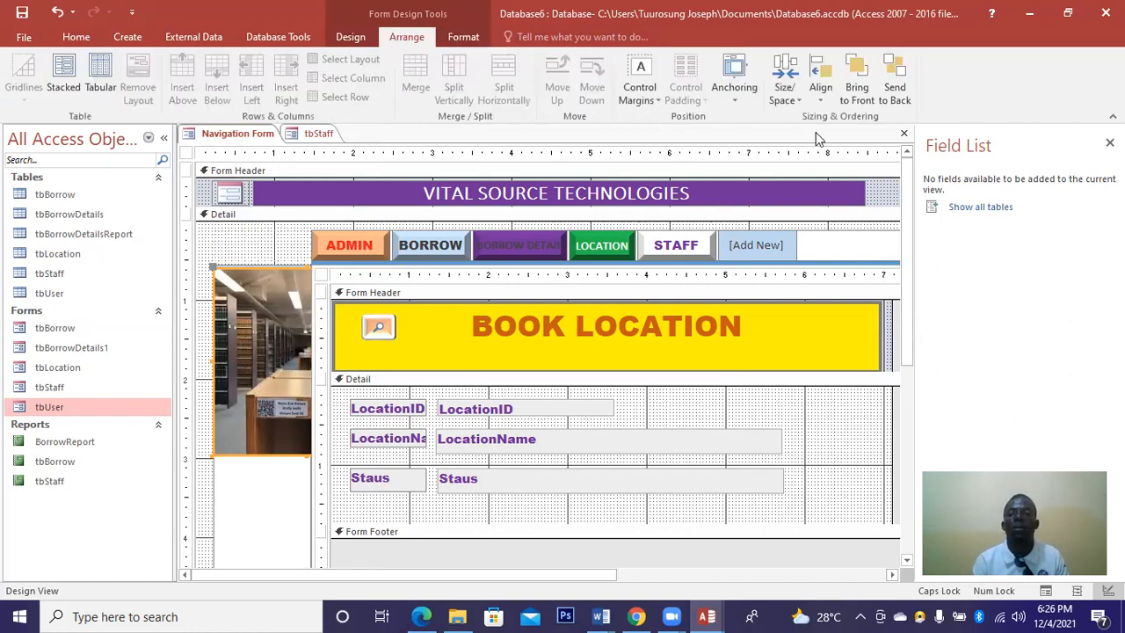
{"action": "left_click", "coordinate": [895, 103]}
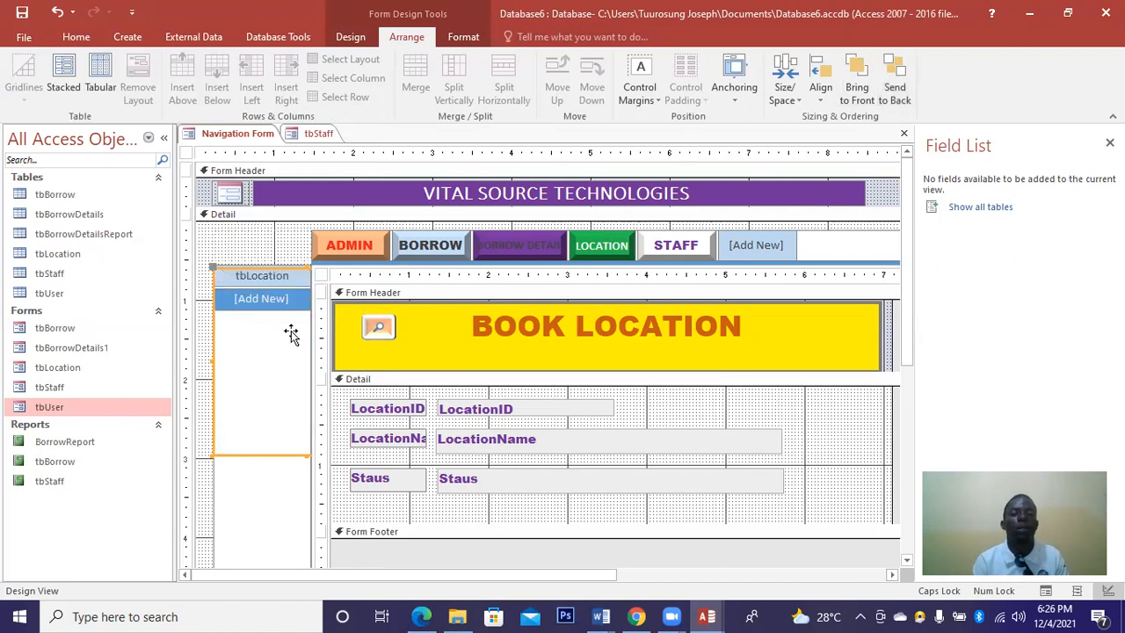
{"action": "left_click", "coordinate": [857, 92]}
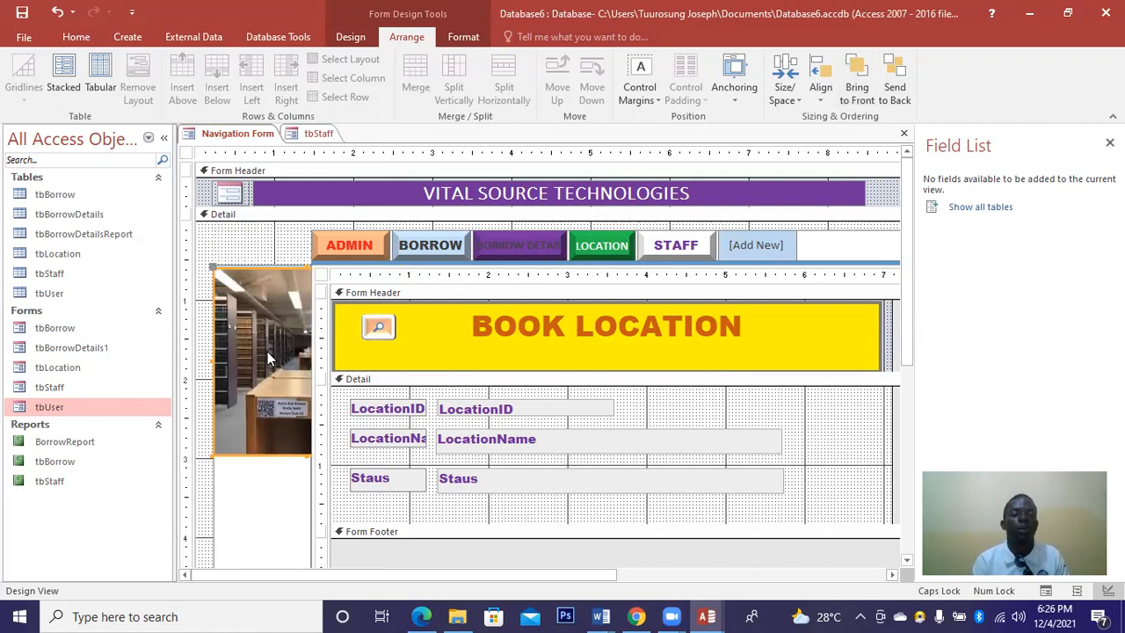
{"action": "right_click", "coordinate": [267, 352]}
{"action": "left_click", "coordinate": [354, 575]}
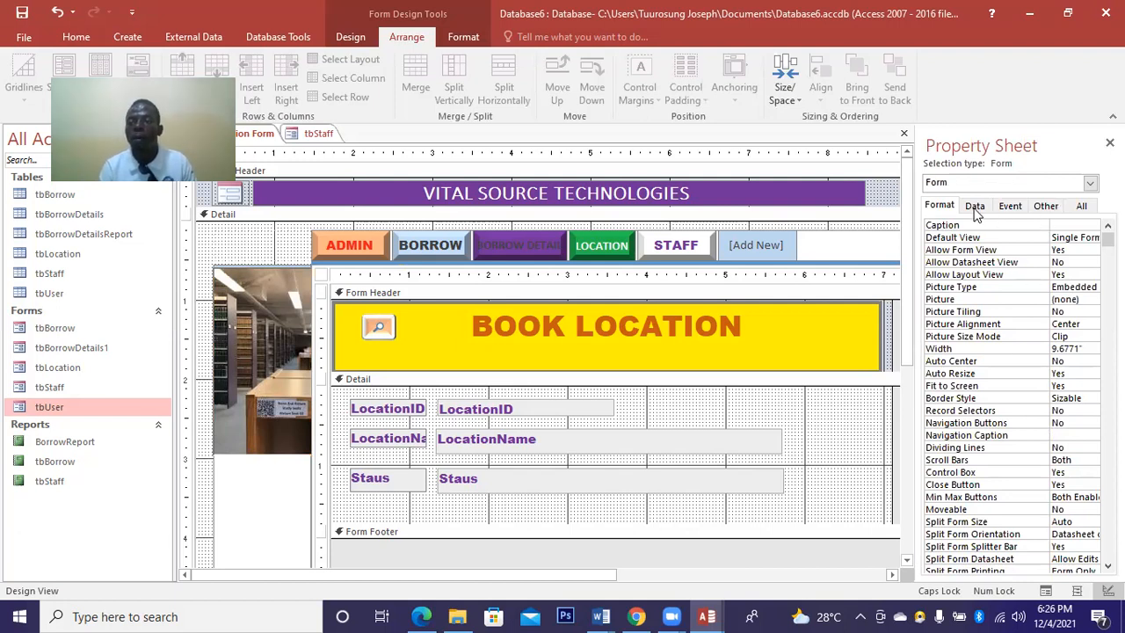
Review the form's property tabs, keeping Picture Alignment at Center and Picture Type as Embedded.
{"action": "left_click", "coordinate": [1043, 209]}
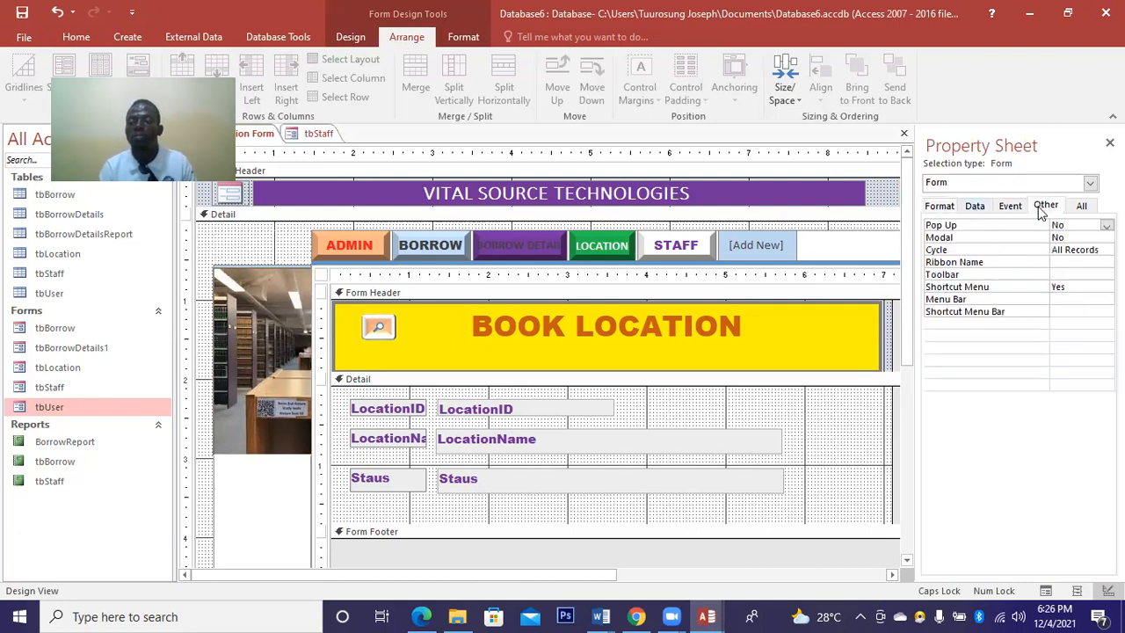
{"action": "left_click", "coordinate": [973, 211]}
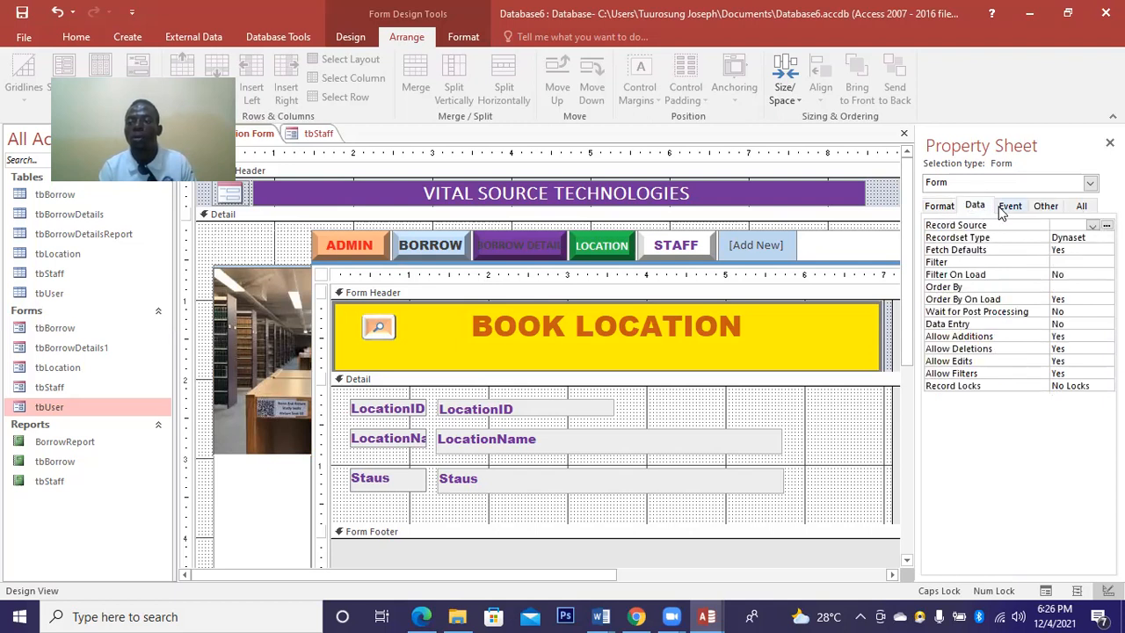
{"action": "left_click", "coordinate": [1006, 209]}
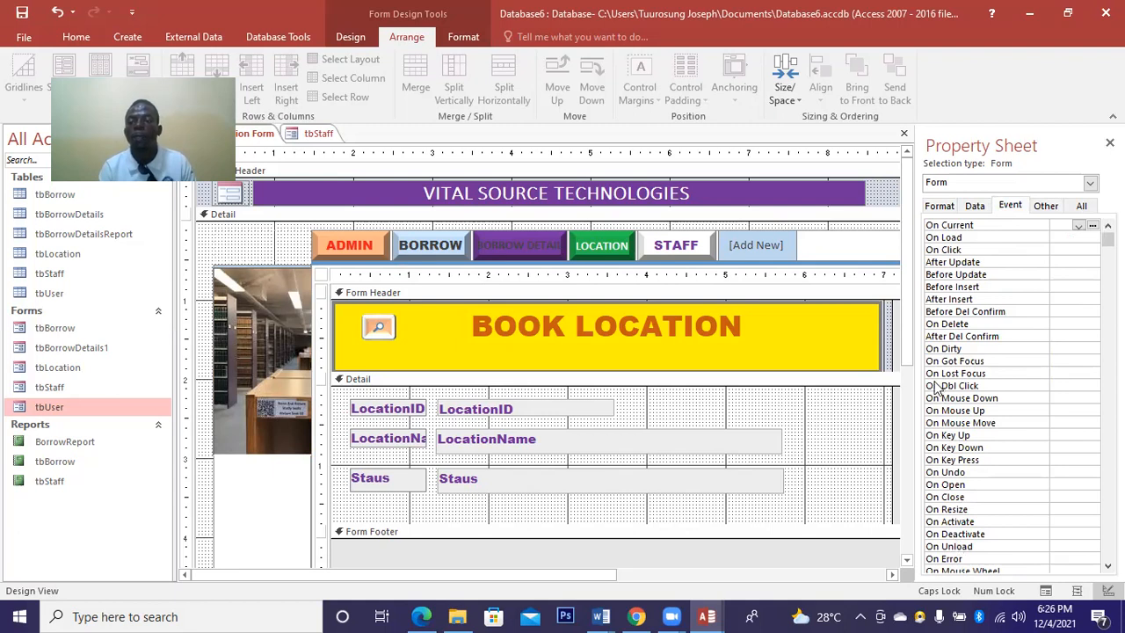
{"action": "left_click", "coordinate": [937, 207]}
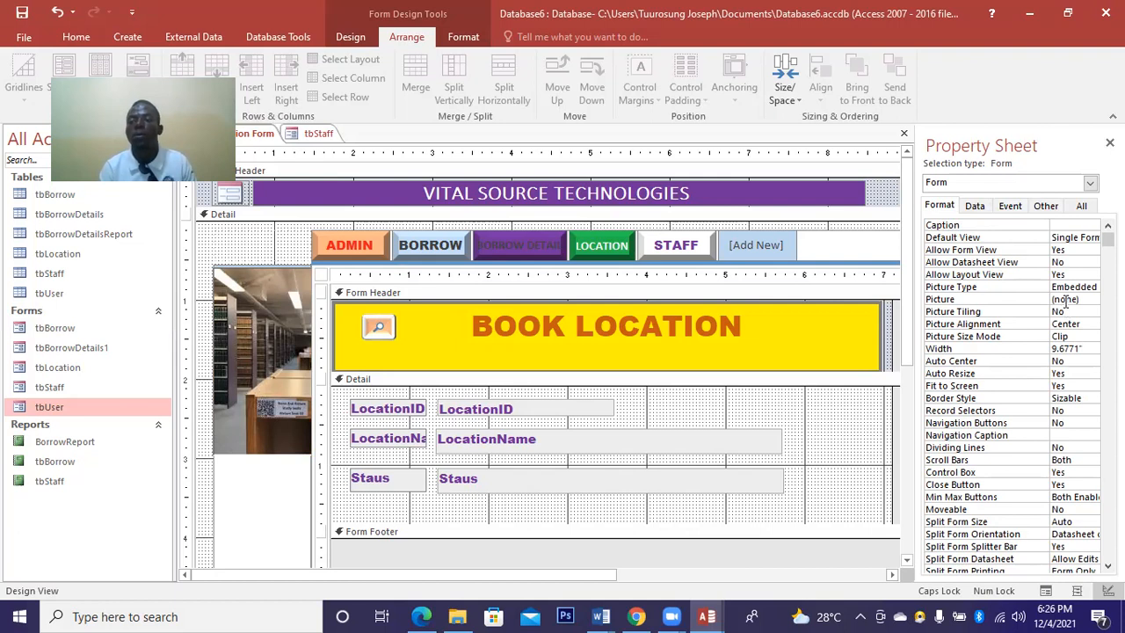
{"action": "left_click", "coordinate": [1075, 323]}
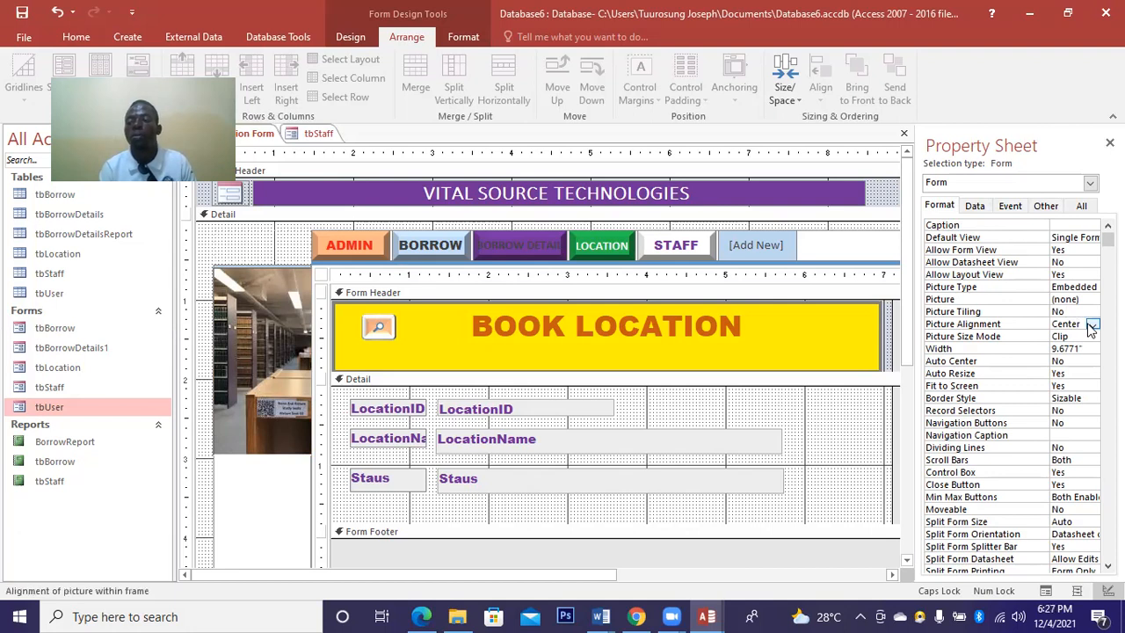
{"action": "left_click", "coordinate": [1091, 325]}
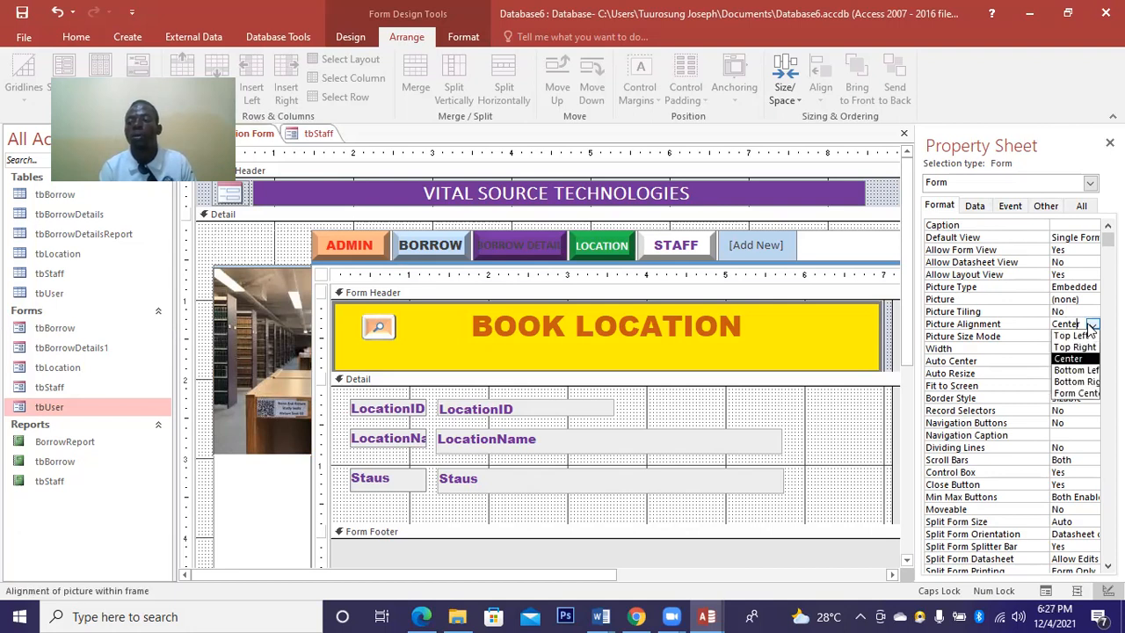
{"action": "left_click", "coordinate": [987, 356]}
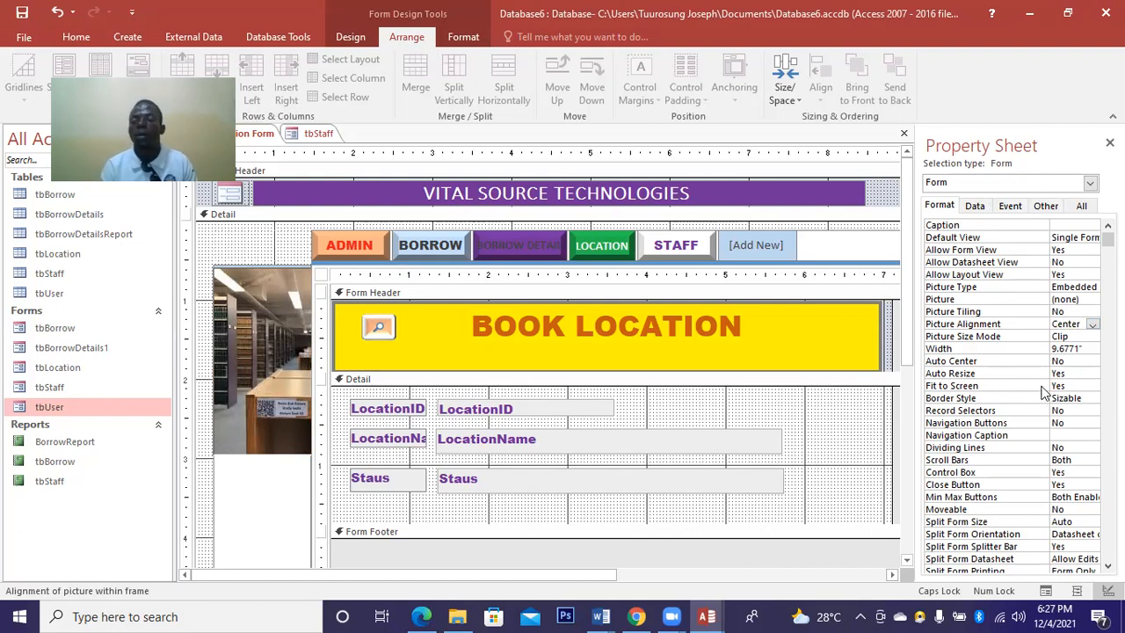
{"action": "left_click", "coordinate": [1071, 289]}
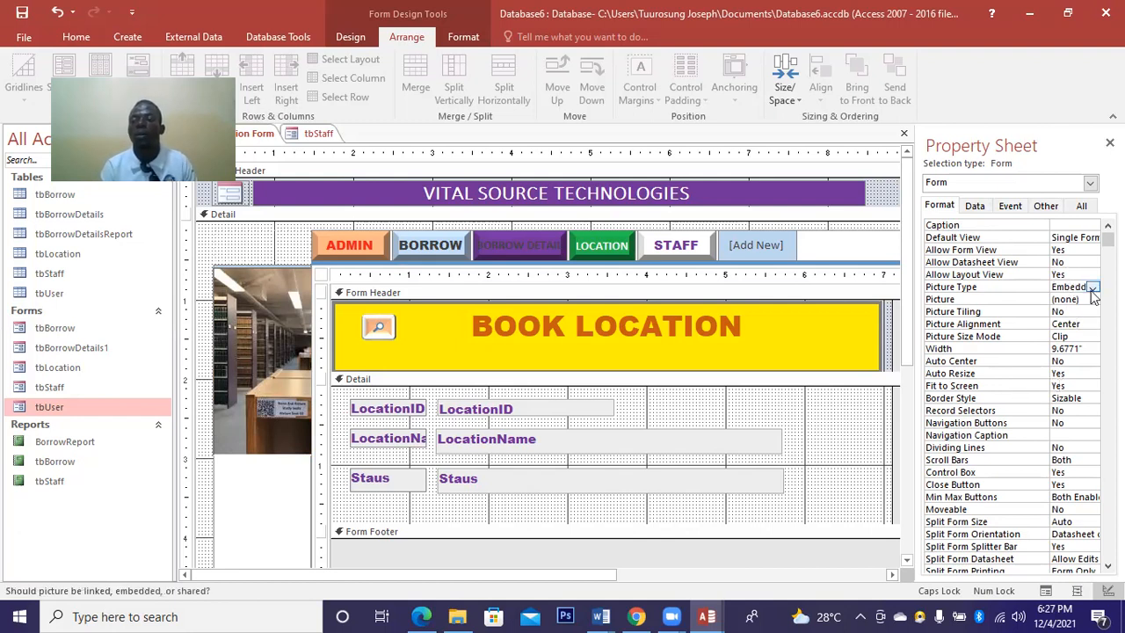
{"action": "left_click", "coordinate": [1092, 288]}
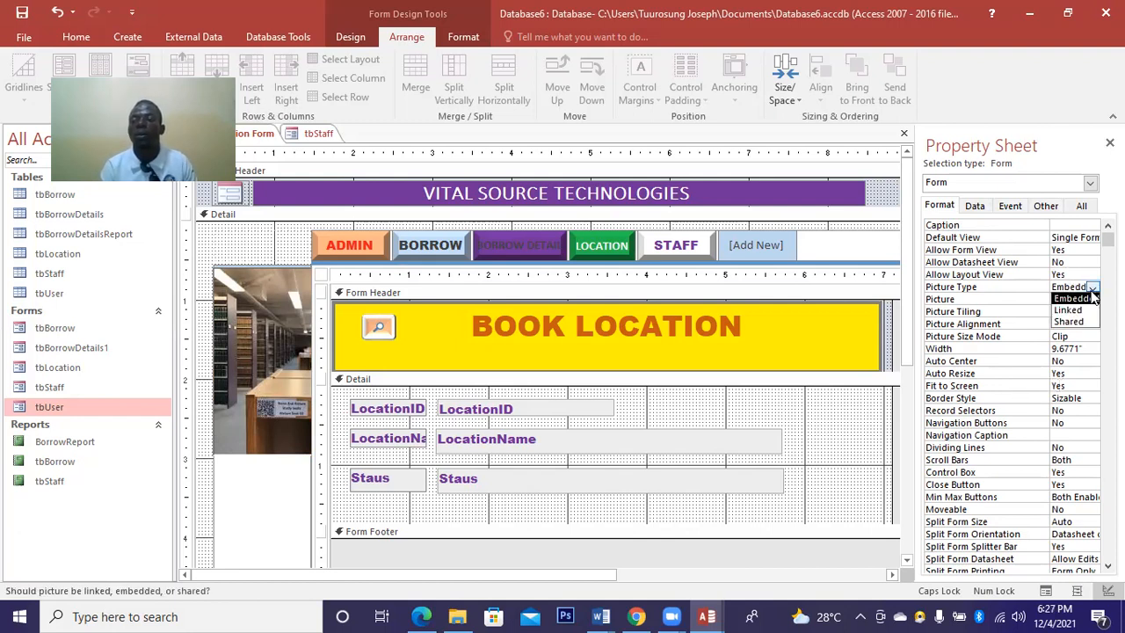
{"action": "left_click", "coordinate": [962, 289]}
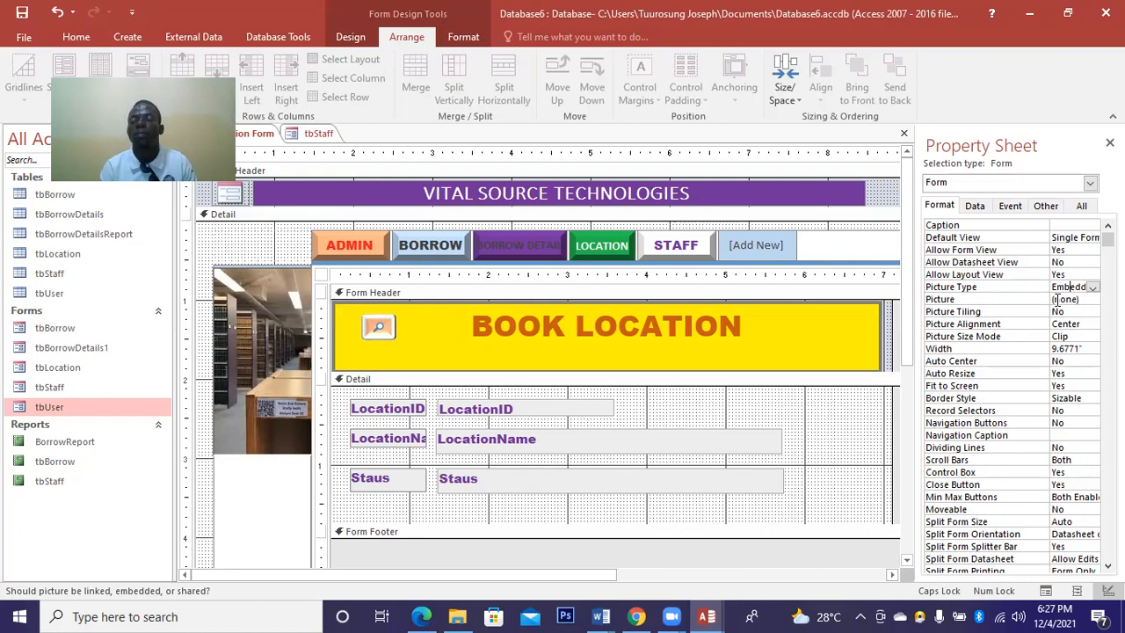
Set the form's Picture property to the LIBRARY image in Desktop > data.
{"action": "left_click", "coordinate": [1088, 303]}
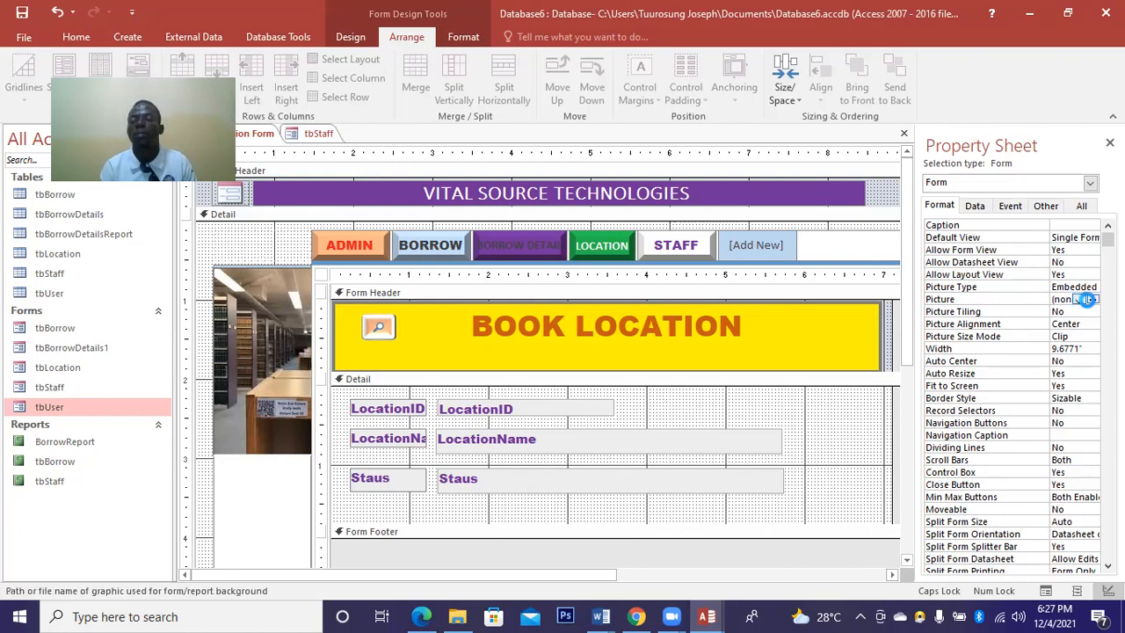
{"action": "left_click", "coordinate": [1092, 301]}
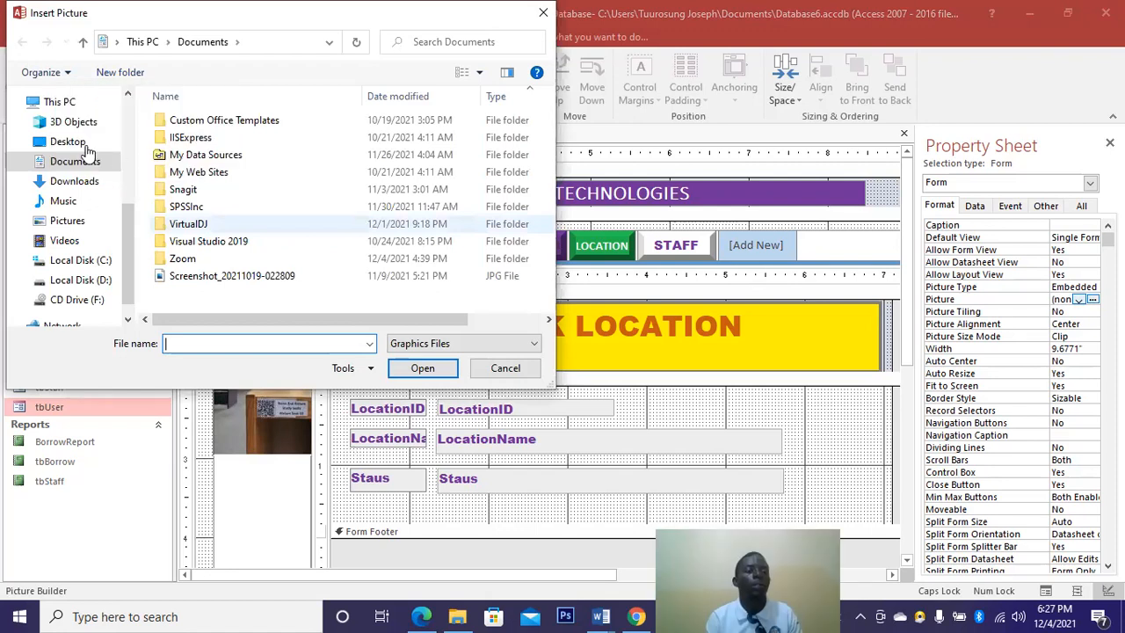
{"action": "left_click", "coordinate": [74, 143]}
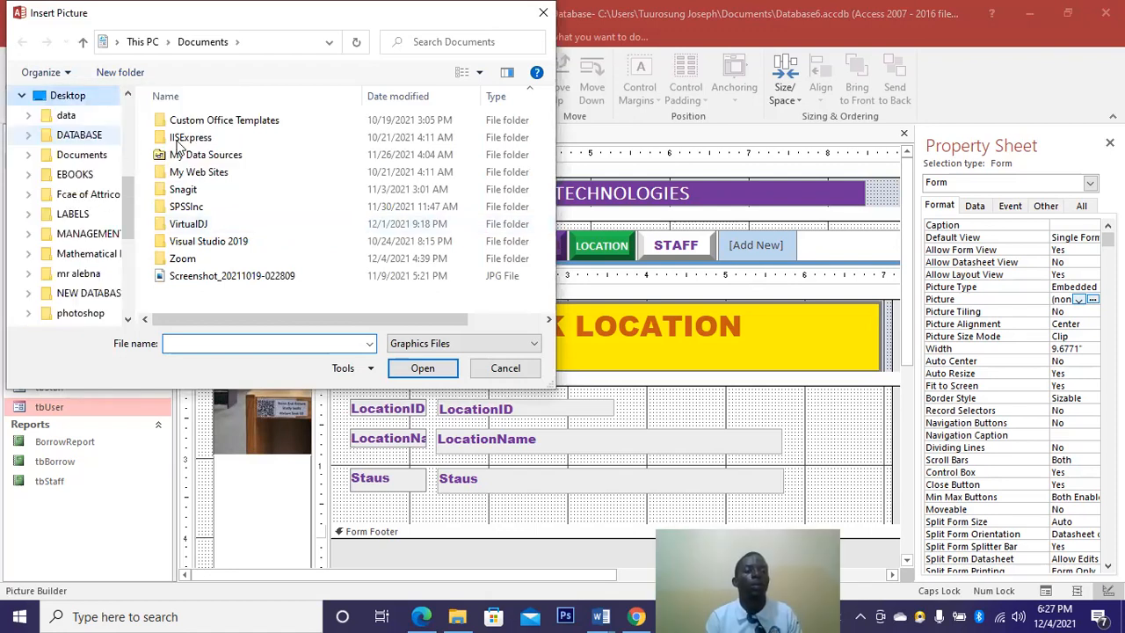
{"action": "double_click", "coordinate": [198, 175]}
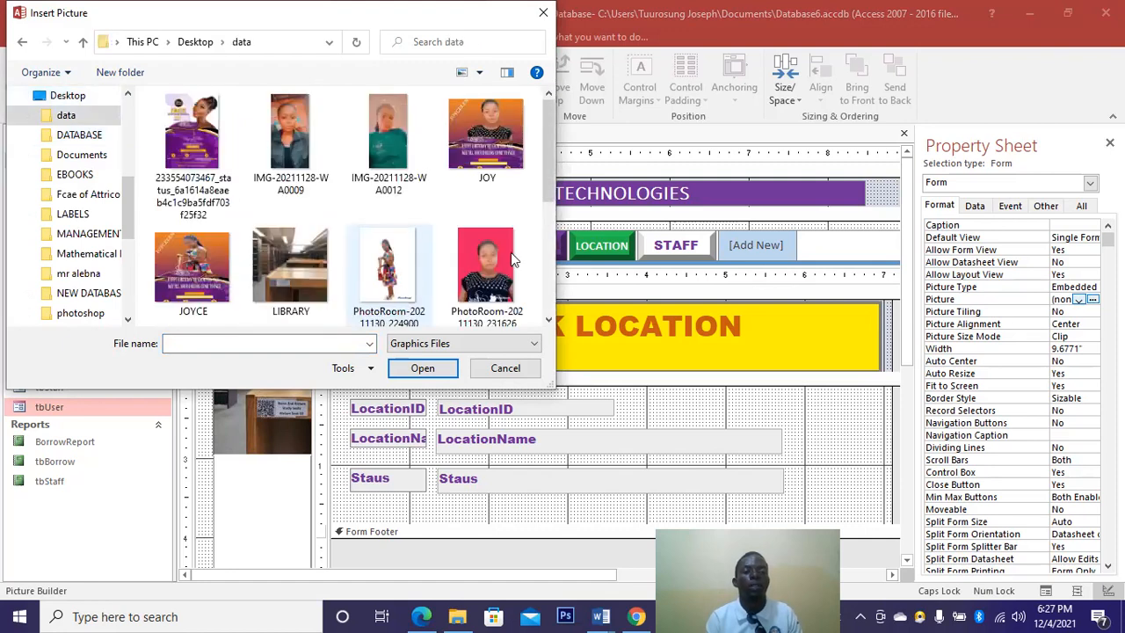
{"action": "left_click", "coordinate": [423, 368]}
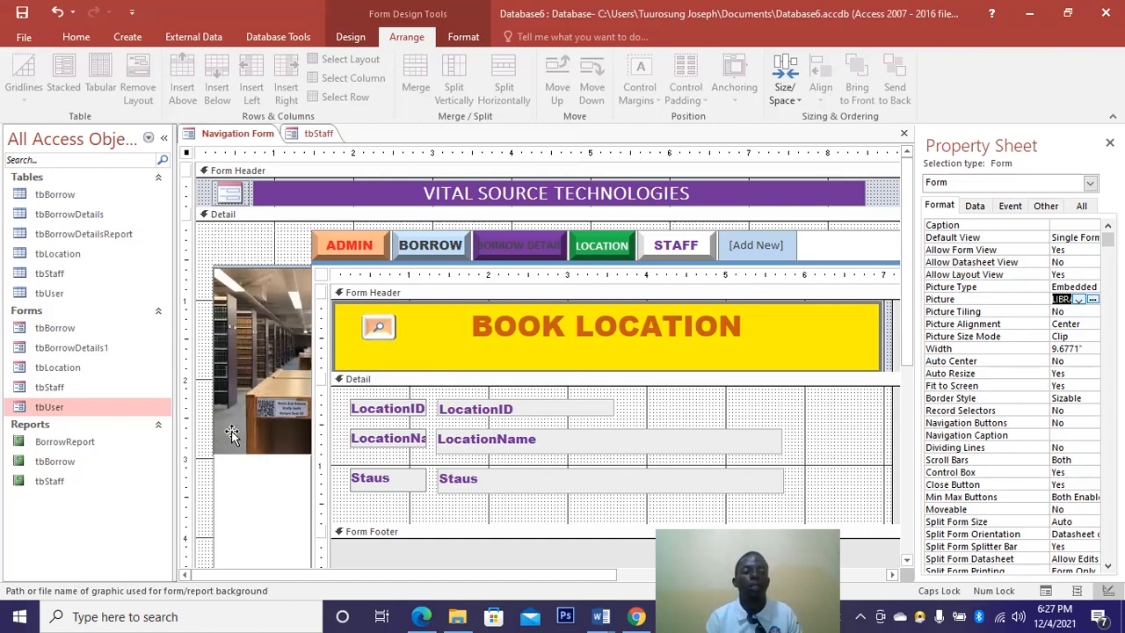
Stretch and reposition the library photo in the left column, undoing the height changes.
{"action": "left_click", "coordinate": [231, 431]}
{"action": "left_click_drag", "start_coordinate": [306, 455], "coordinate": [337, 567]}
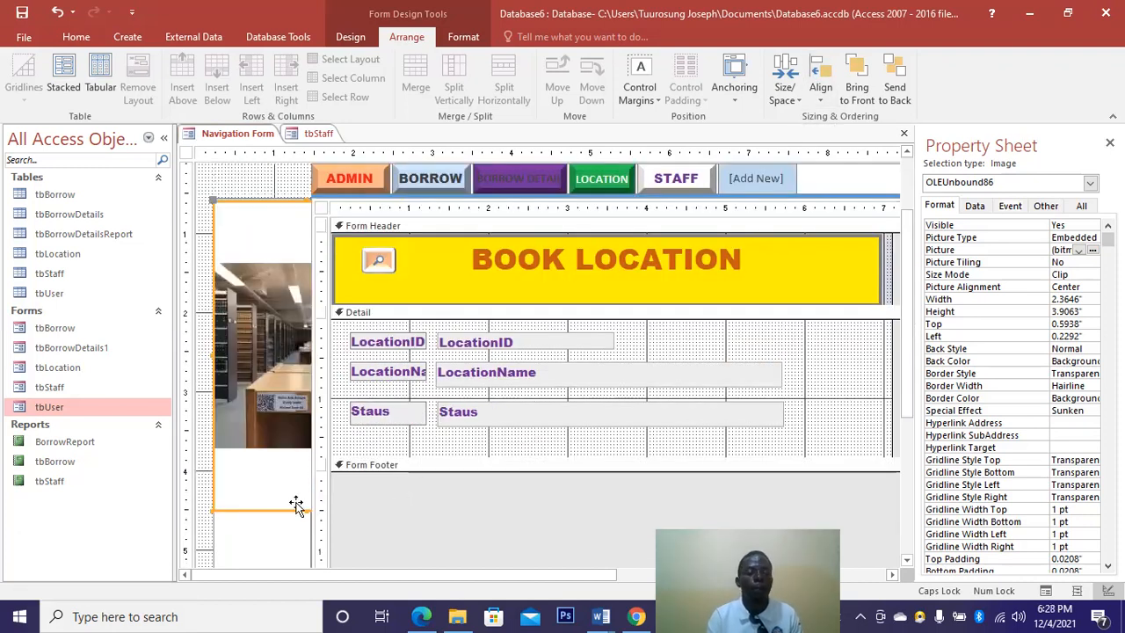
{"action": "left_click_drag", "start_coordinate": [299, 513], "coordinate": [304, 539]}
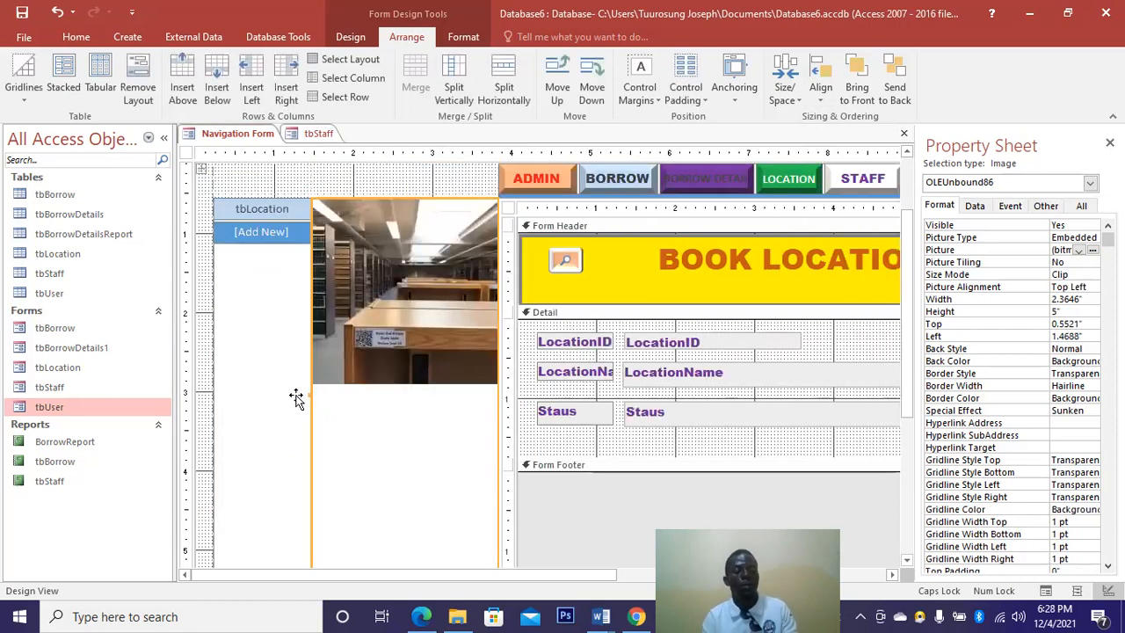
{"action": "left_click_drag", "start_coordinate": [296, 397], "coordinate": [276, 451]}
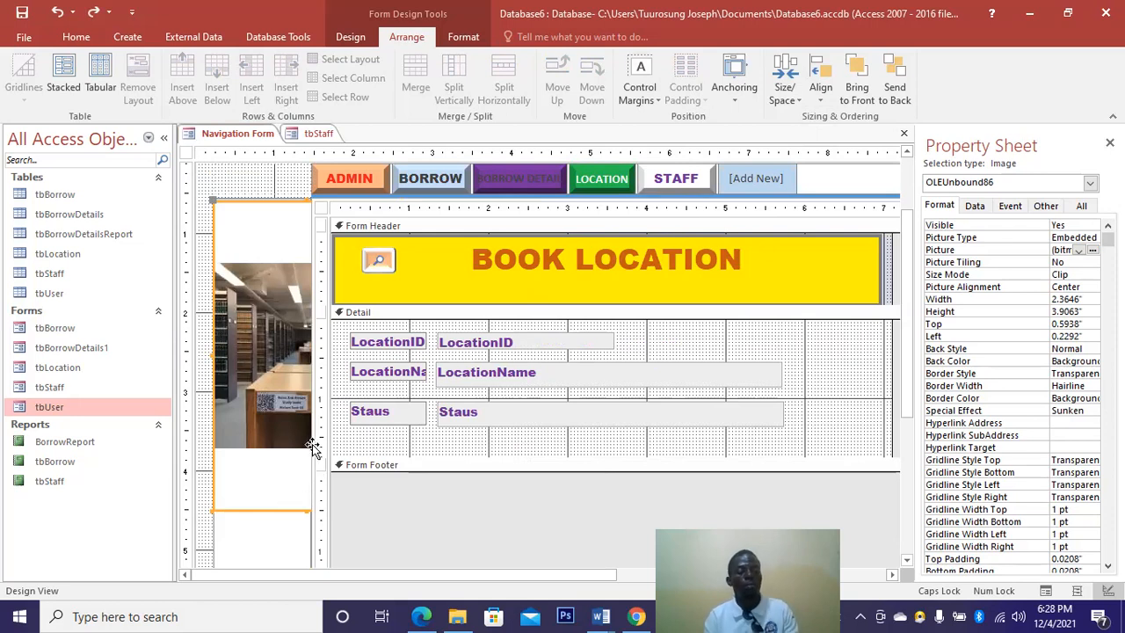
{"action": "key", "text": "ctrl+z"}
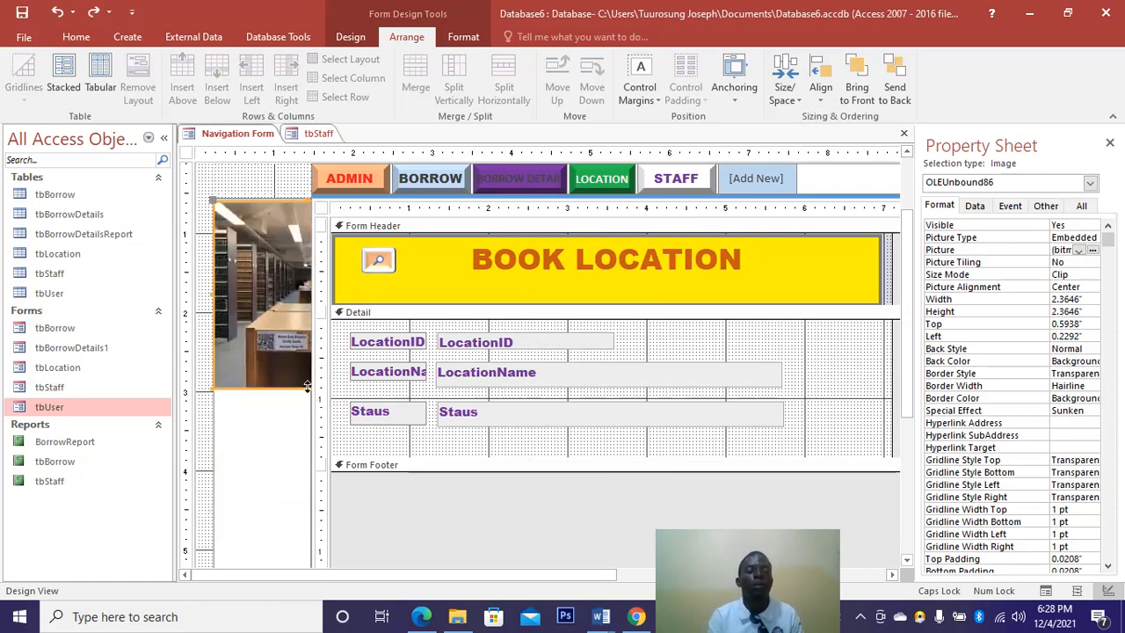
{"action": "left_click_drag", "start_coordinate": [308, 386], "coordinate": [311, 559]}
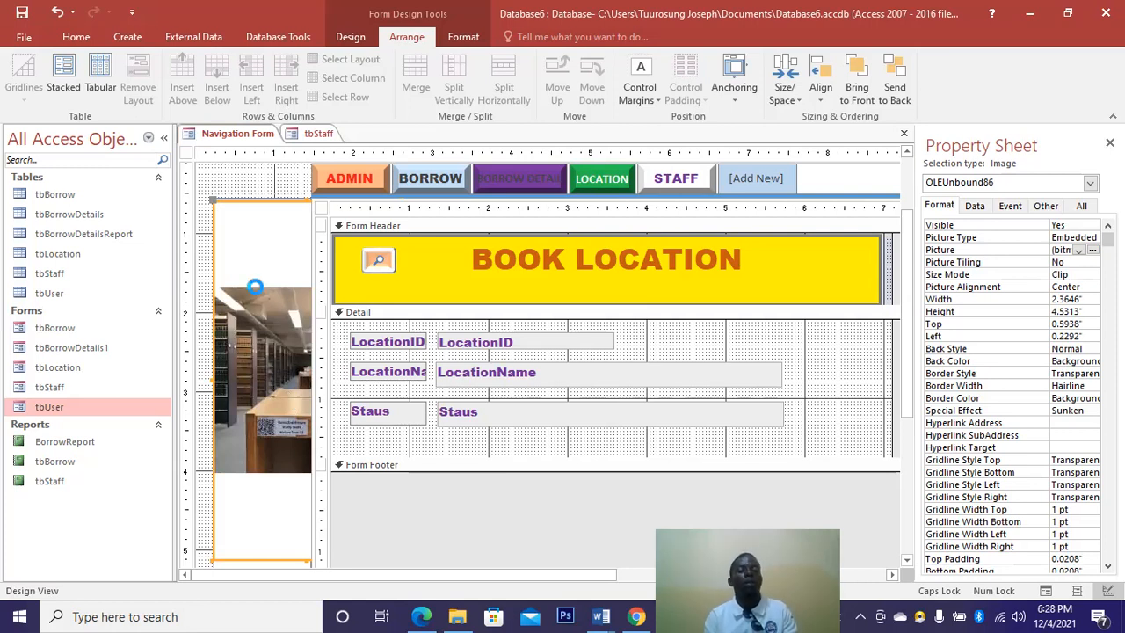
{"action": "key", "text": "ctrl+z"}
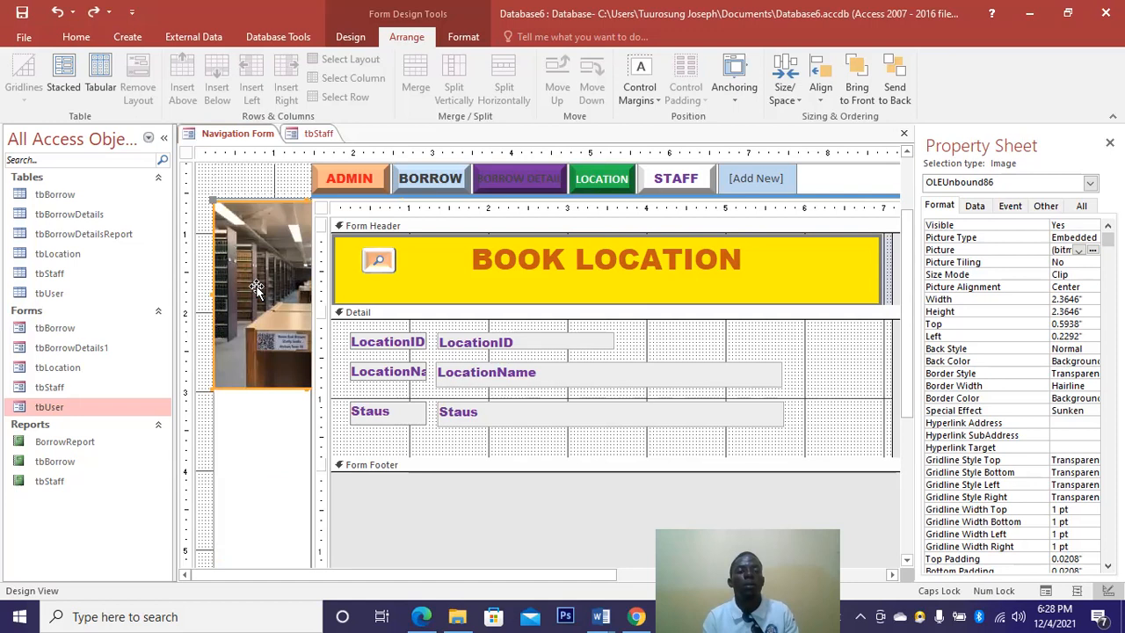
{"action": "key", "text": "ctrl+z"}
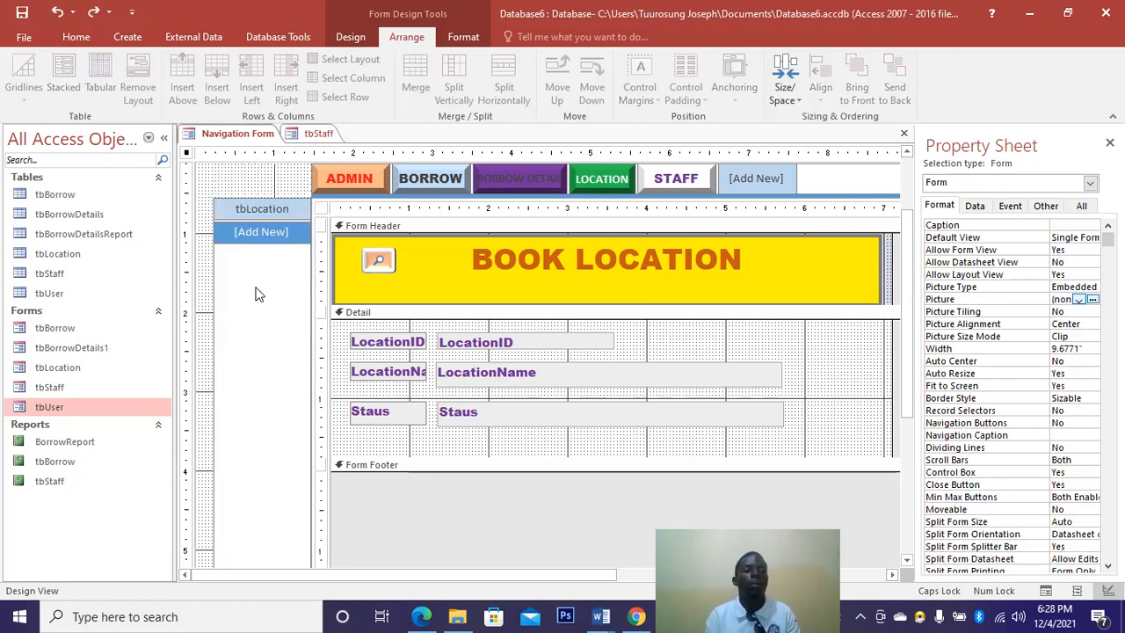
{"action": "left_click", "coordinate": [93, 12]}
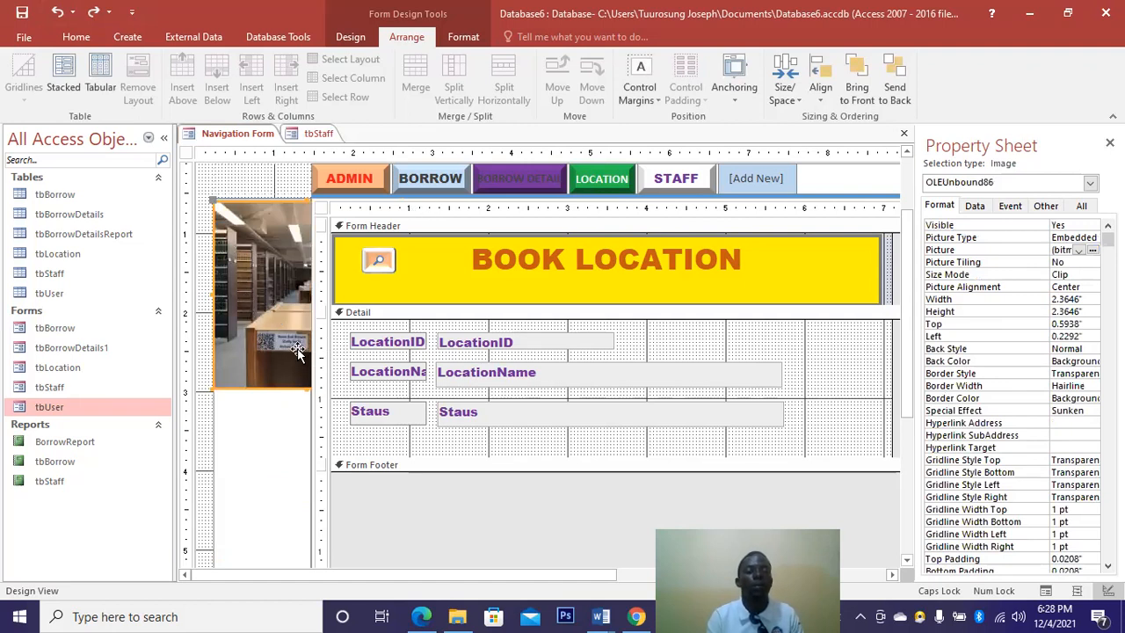
Try moving, reordering and enlarging the library photo, undoing each change.
{"action": "left_click_drag", "start_coordinate": [298, 349], "coordinate": [519, 445]}
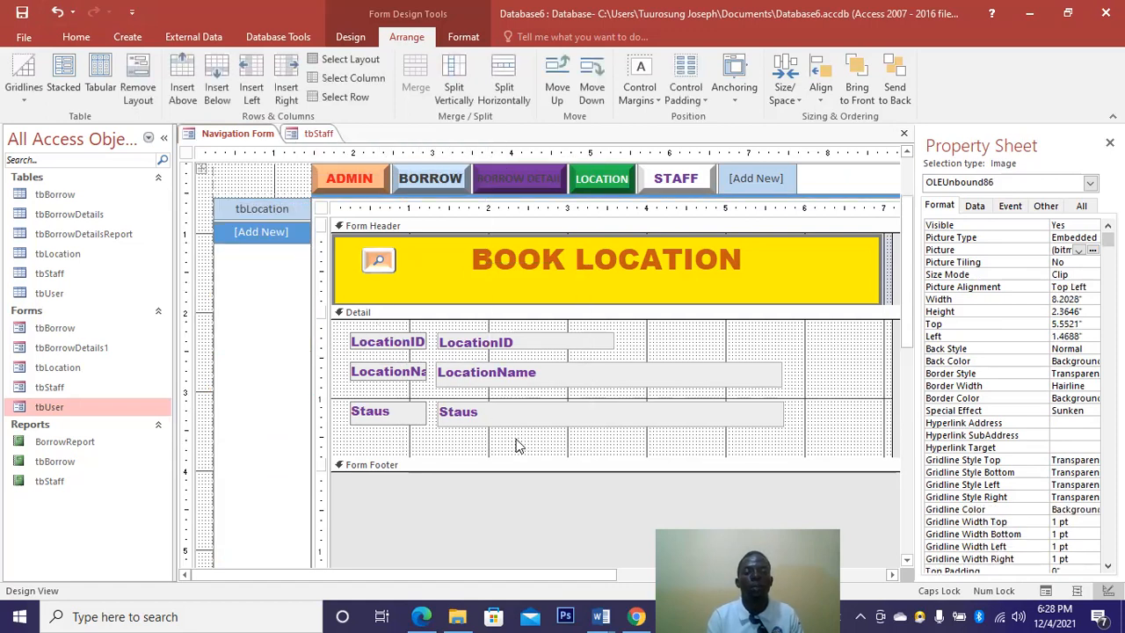
{"action": "left_click", "coordinate": [894, 86]}
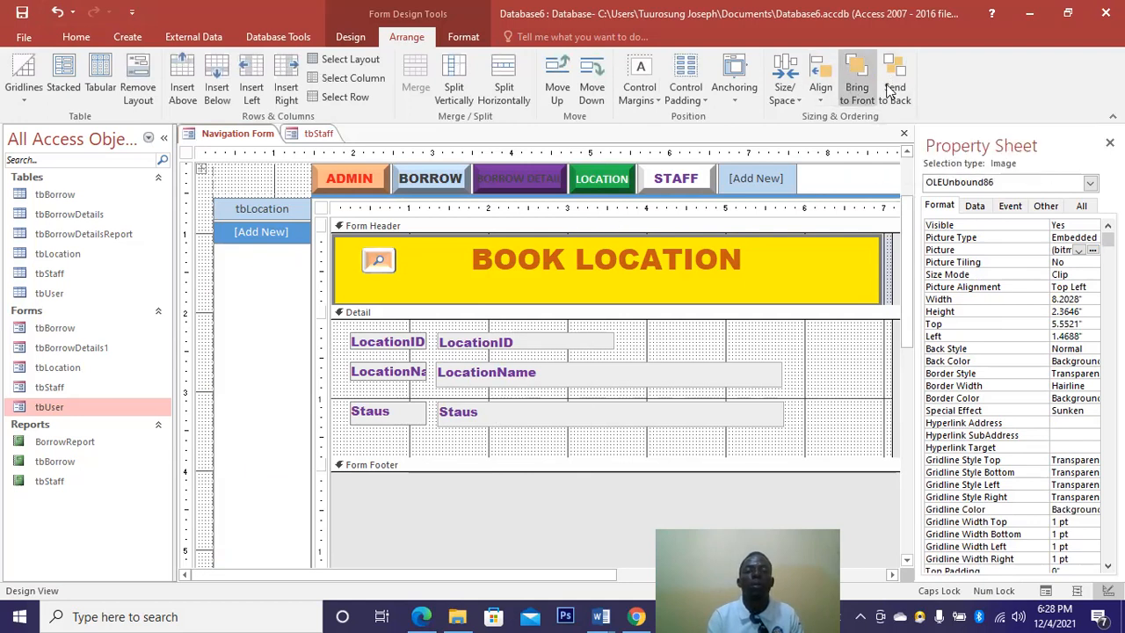
{"action": "left_click", "coordinate": [855, 86]}
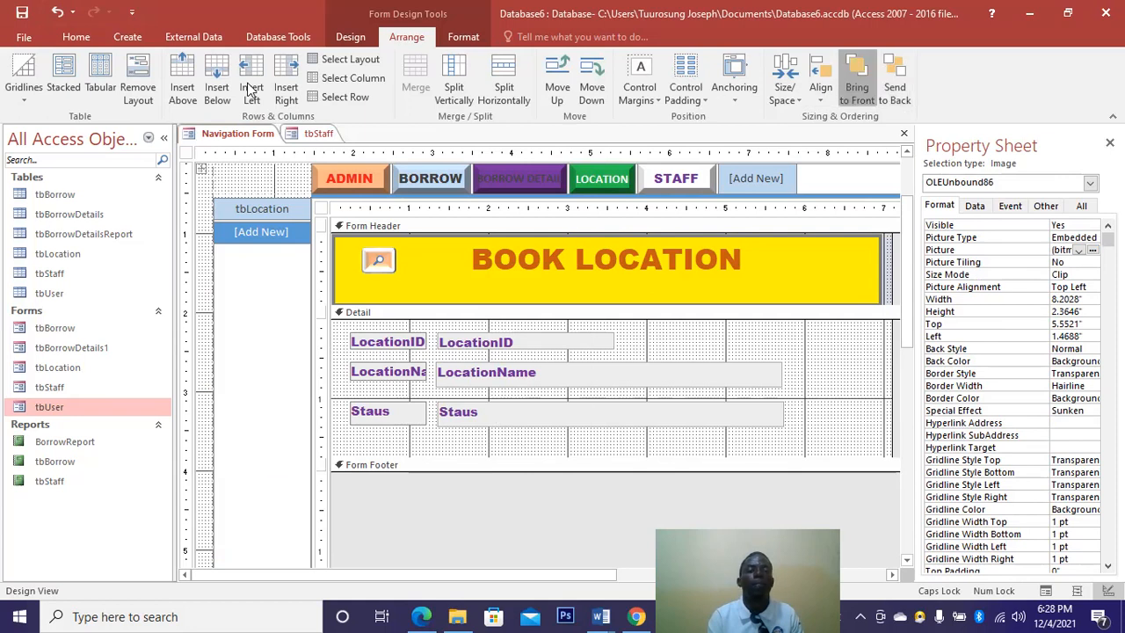
{"action": "left_click", "coordinate": [56, 14]}
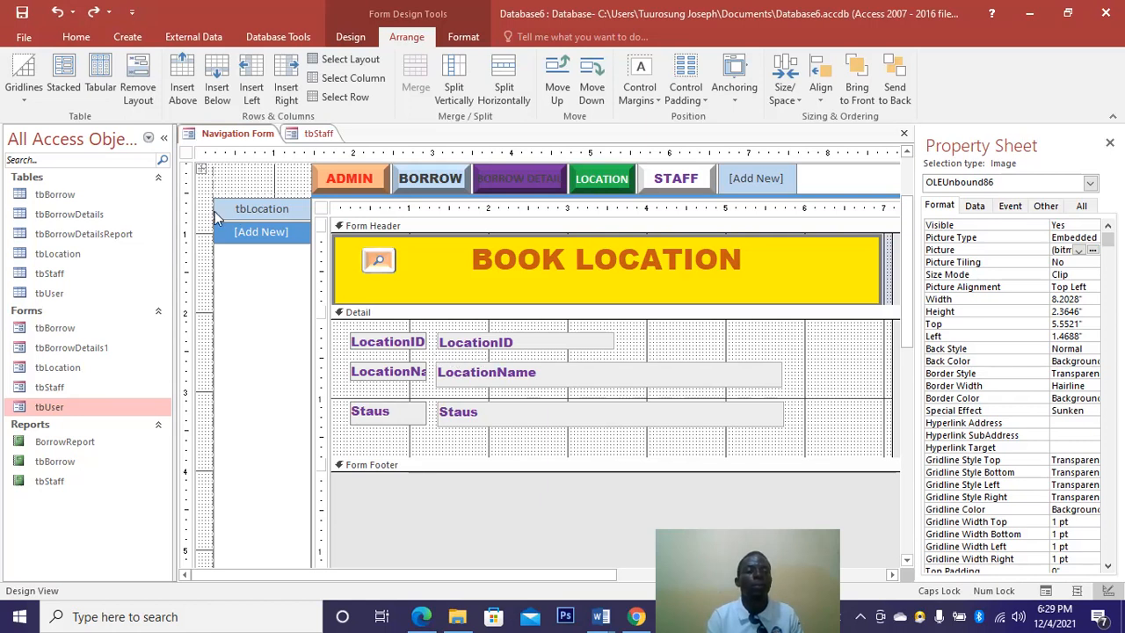
{"action": "left_click", "coordinate": [58, 14]}
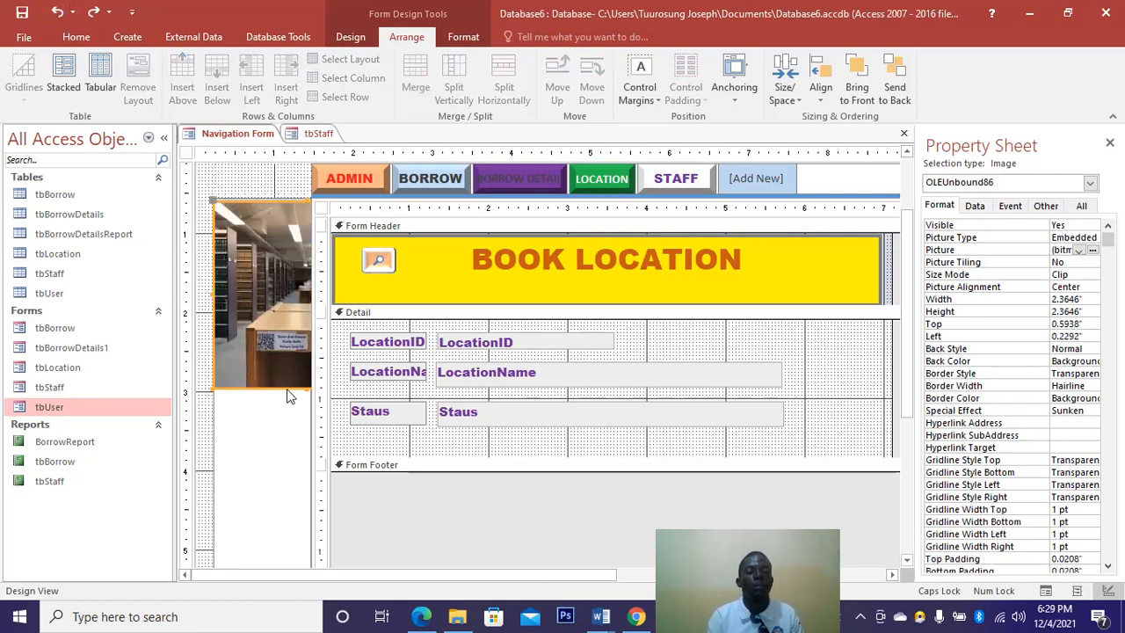
{"action": "left_click_drag", "start_coordinate": [306, 387], "coordinate": [341, 494]}
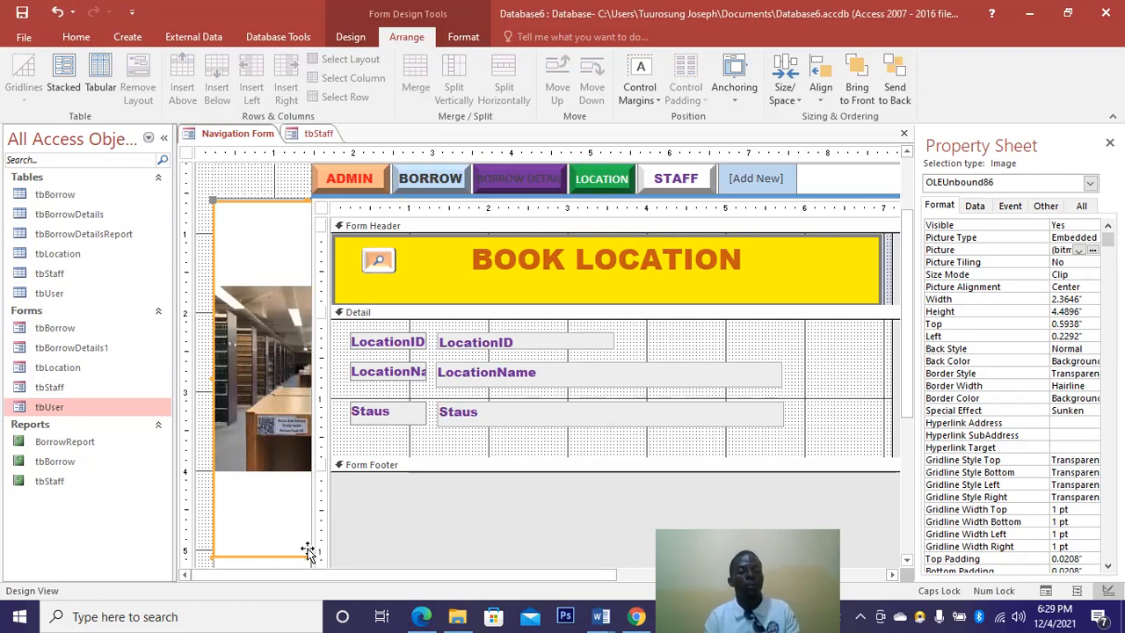
{"action": "key", "text": "ctrl+z"}
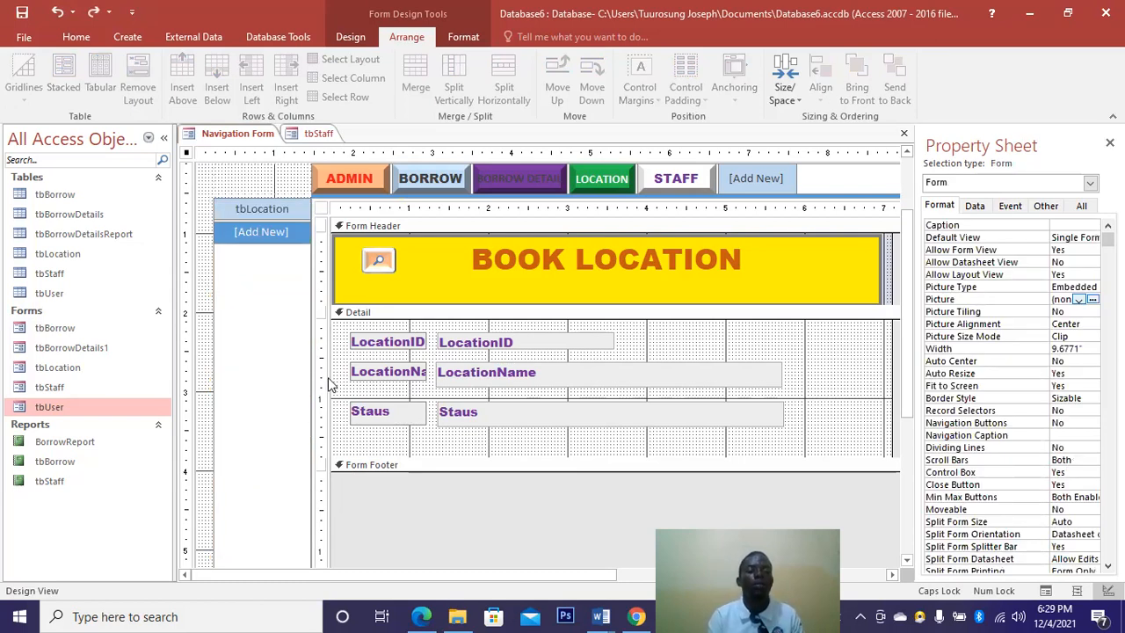
Remove the empty object frame from the left column and paste the copied image onto the navigation subform.
{"action": "left_click", "coordinate": [325, 316]}
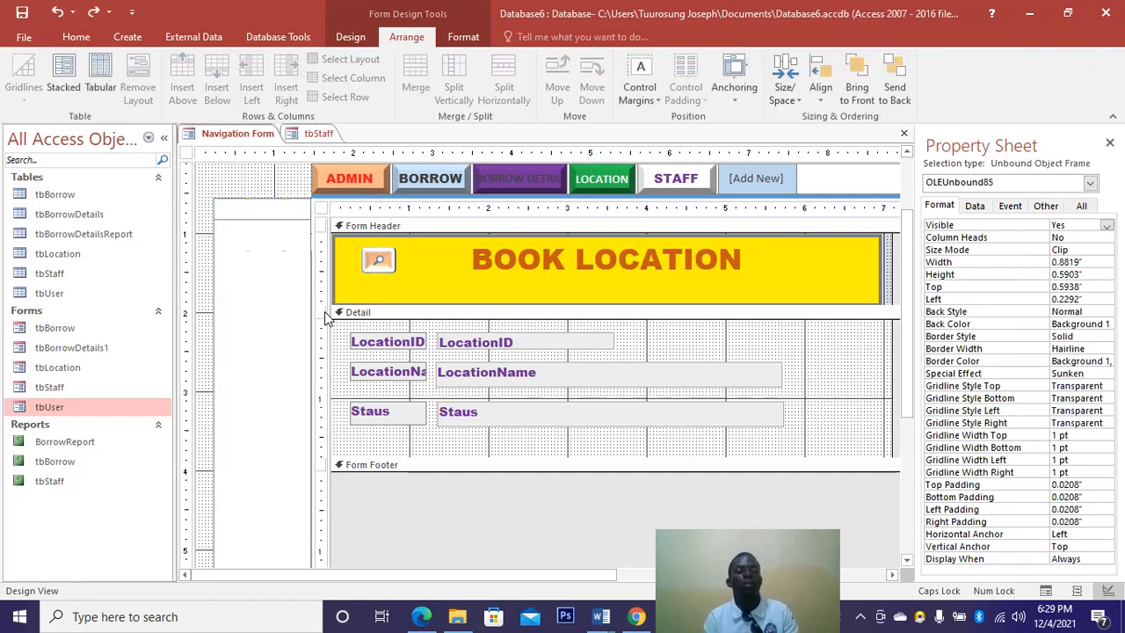
{"action": "key", "text": "ctrl+z"}
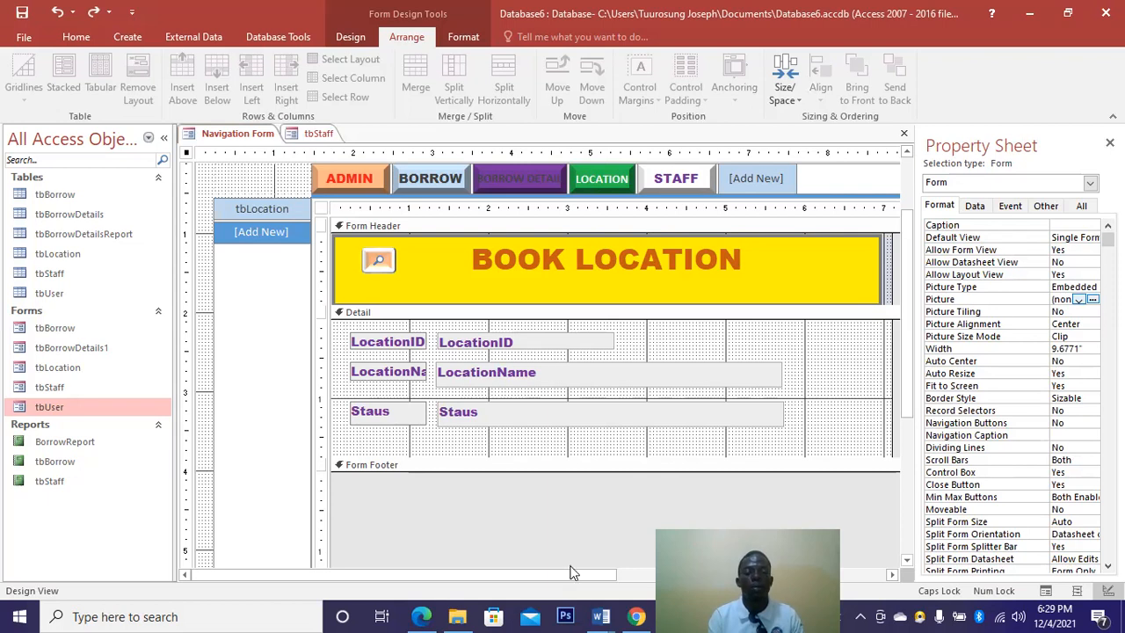
{"action": "left_click_drag", "start_coordinate": [567, 573], "coordinate": [639, 578]}
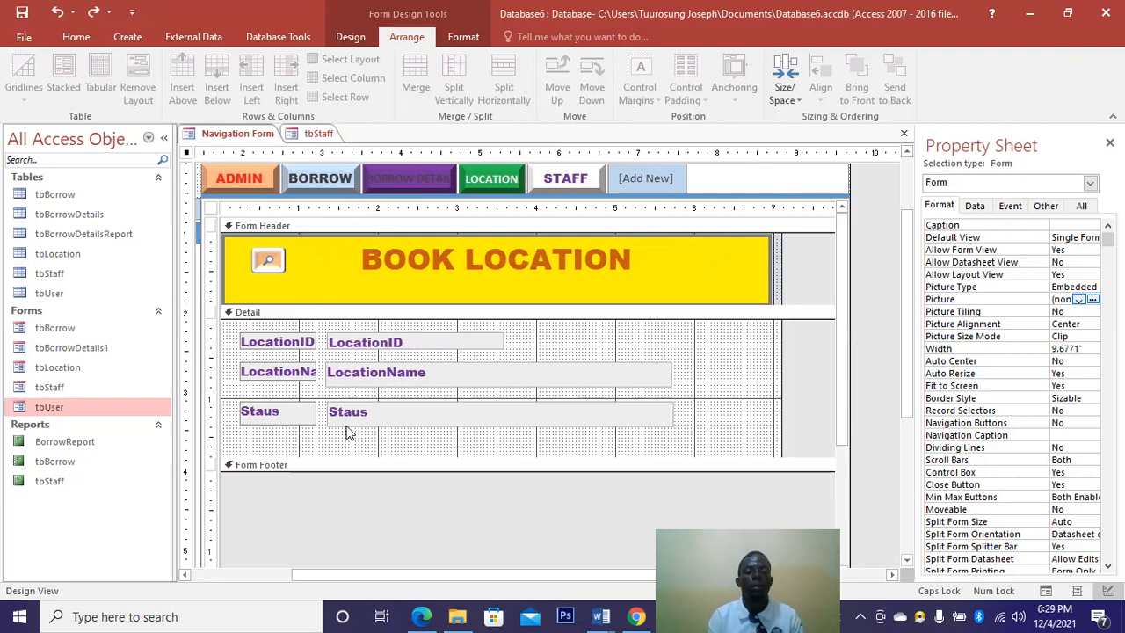
{"action": "right_click", "coordinate": [531, 345]}
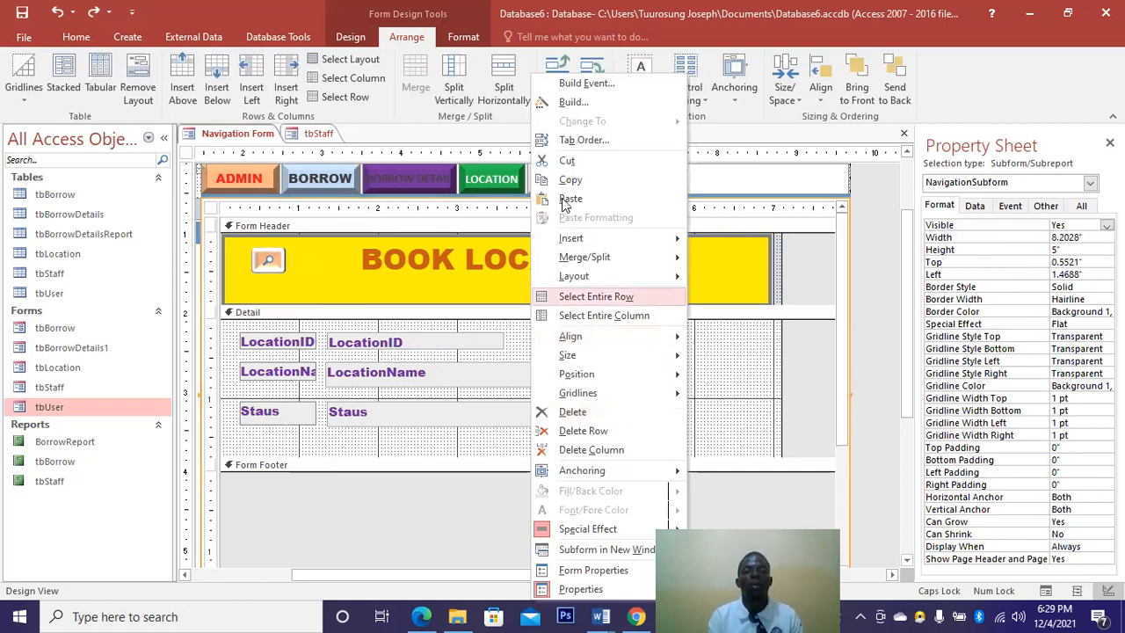
{"action": "left_click", "coordinate": [563, 199]}
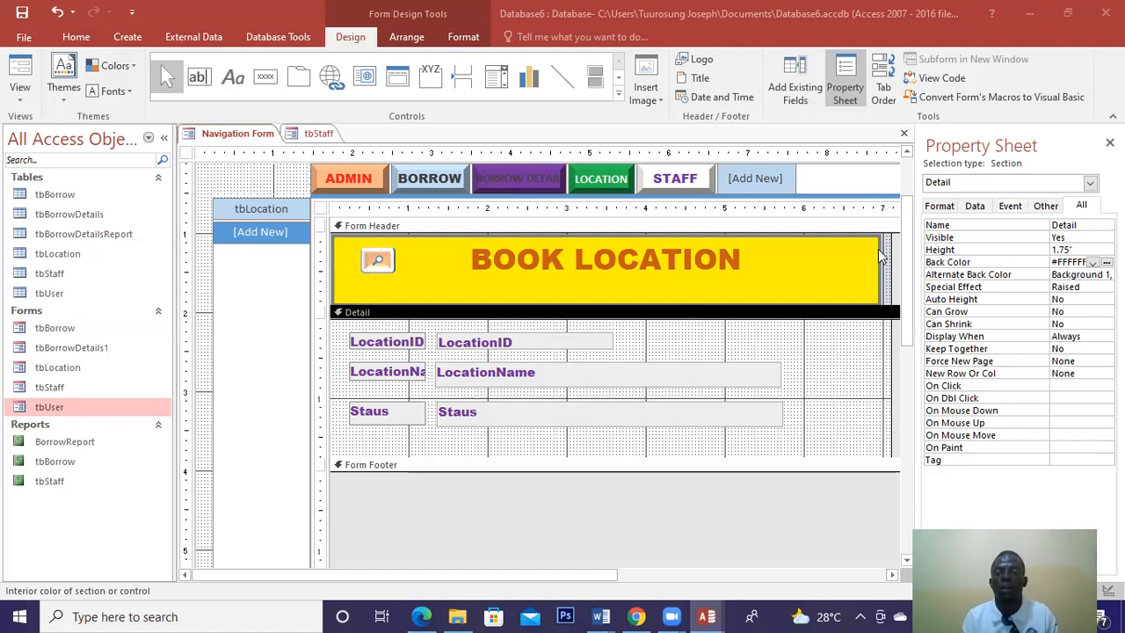
Add a Quit Application command button after the navigation tabs.
{"action": "left_click", "coordinate": [908, 322]}
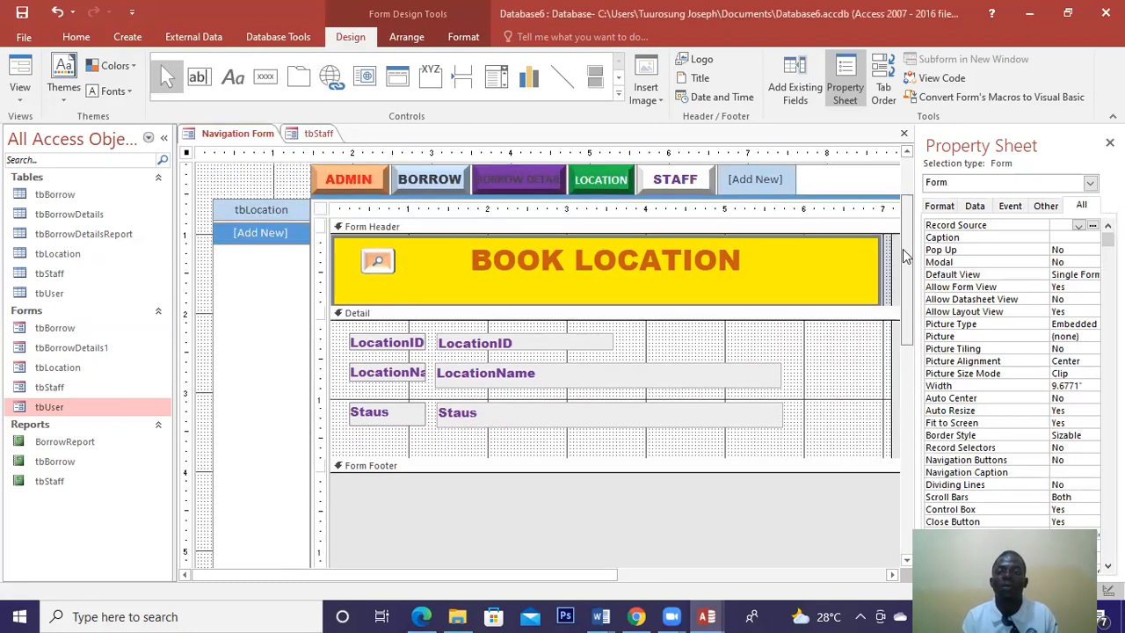
{"action": "left_click", "coordinate": [266, 79]}
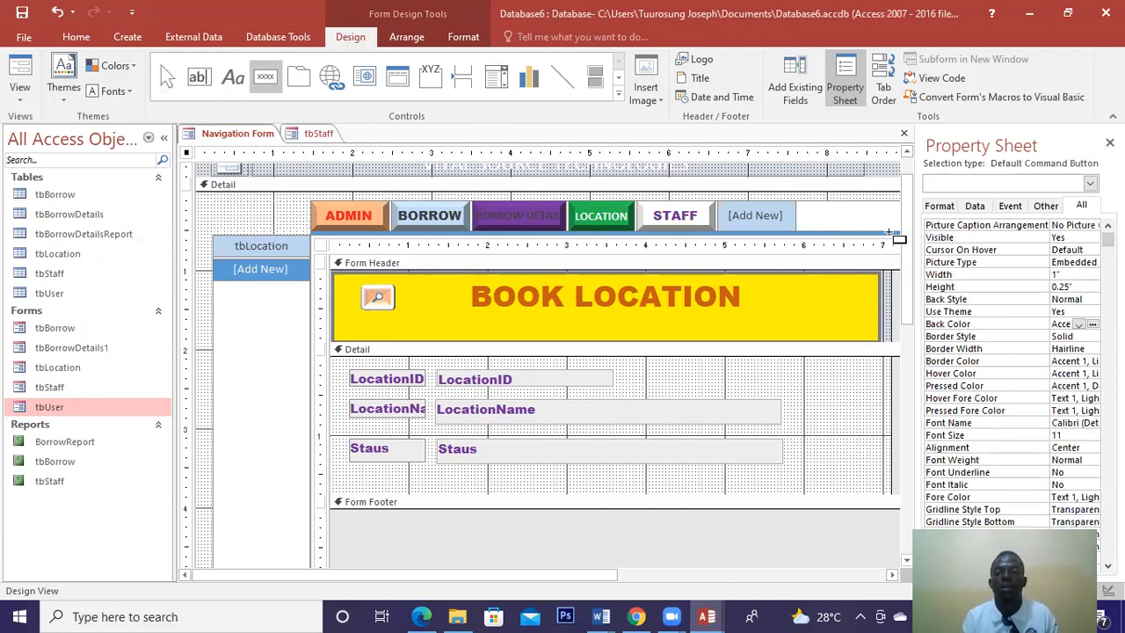
{"action": "left_click", "coordinate": [900, 228]}
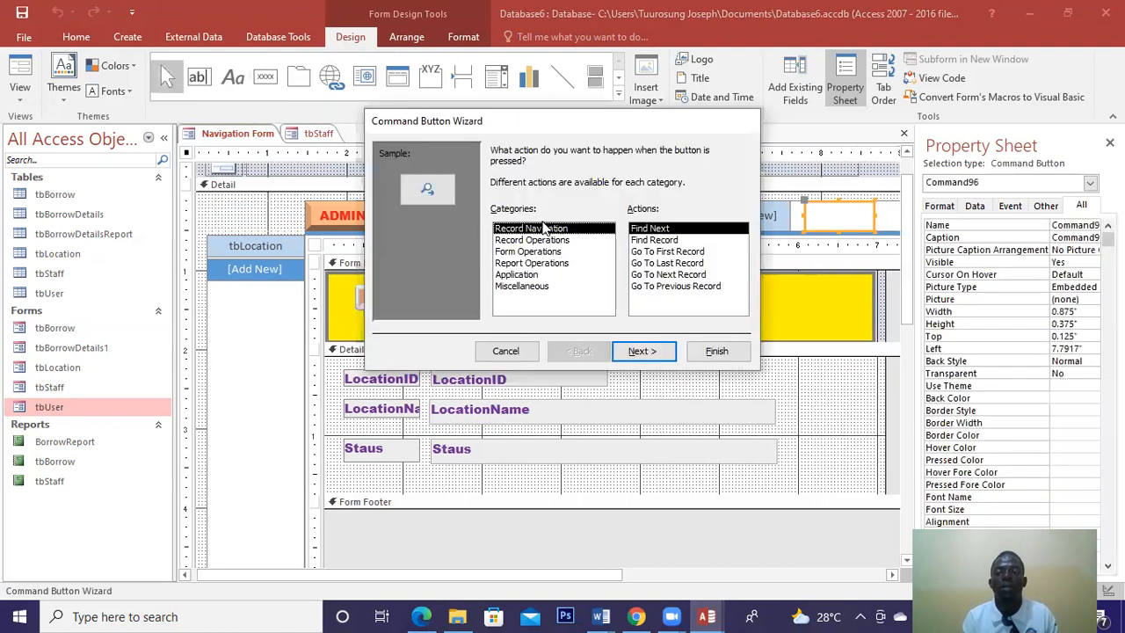
{"action": "left_click", "coordinate": [539, 275]}
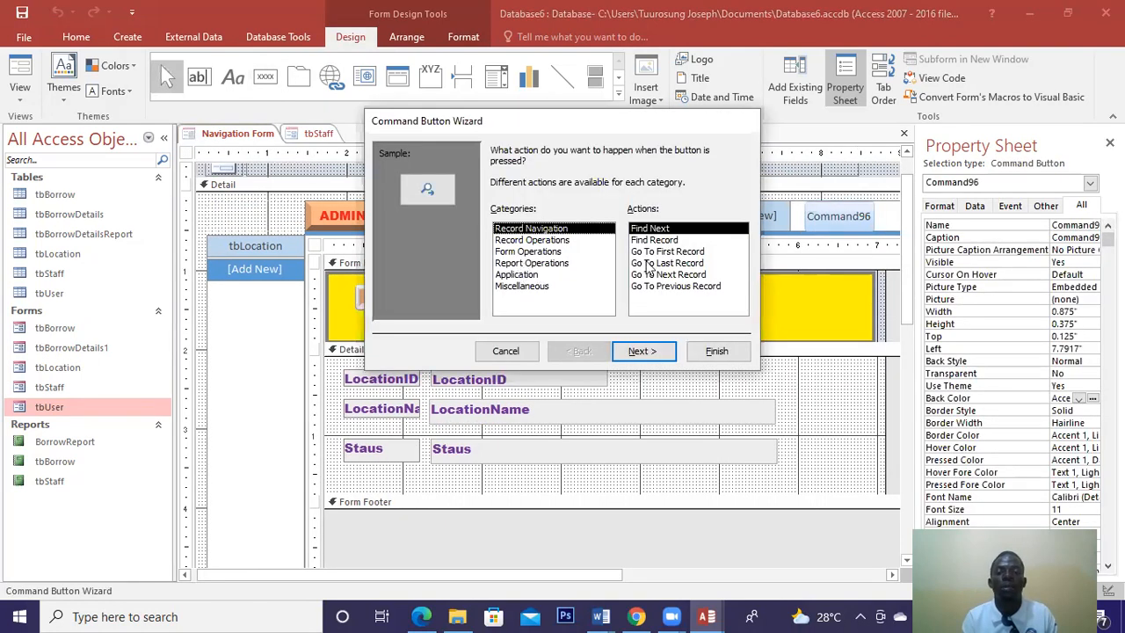
Give the quit button the Stop picture and narrow it to 0.5042" wide.
{"action": "left_click", "coordinate": [642, 350]}
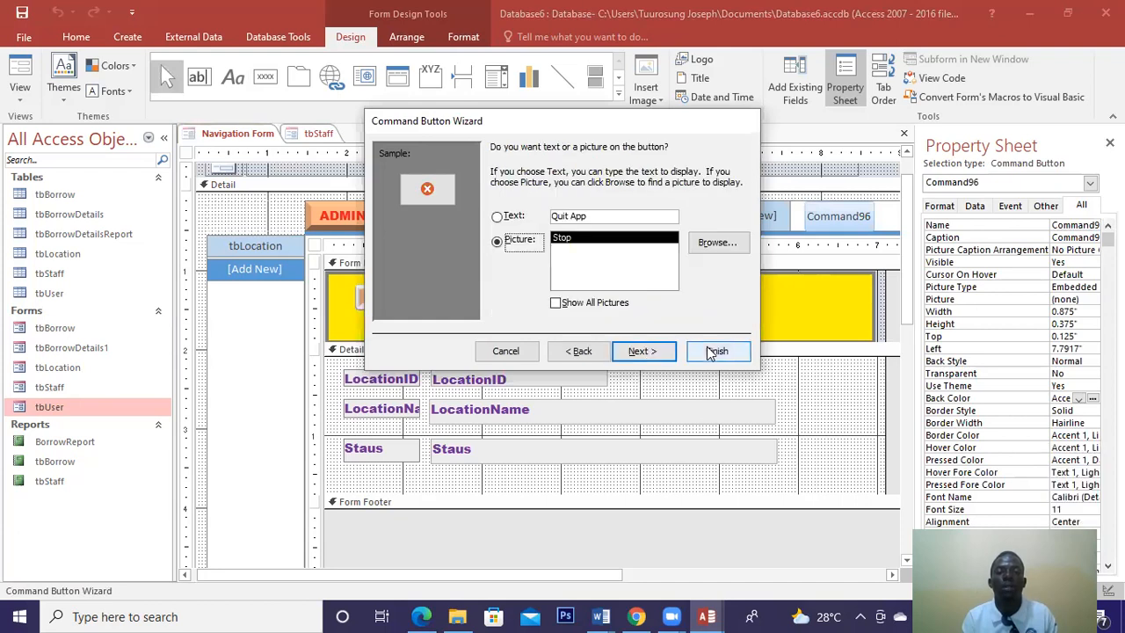
{"action": "left_click_drag", "start_coordinate": [837, 215], "coordinate": [859, 217]}
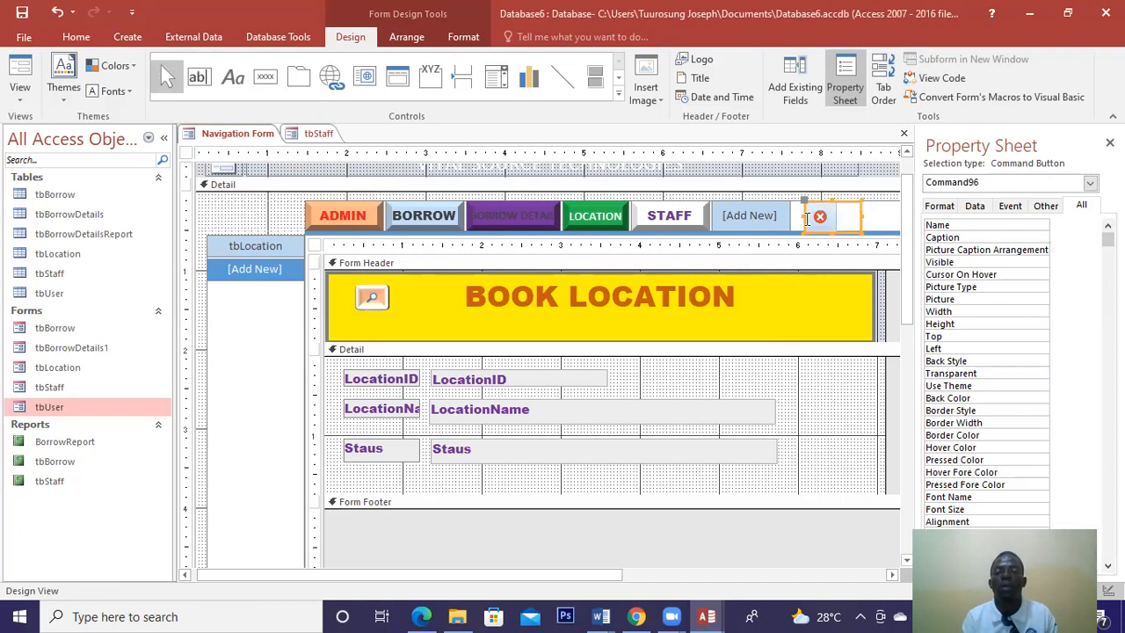
{"action": "left_click_drag", "start_coordinate": [801, 216], "coordinate": [820, 215]}
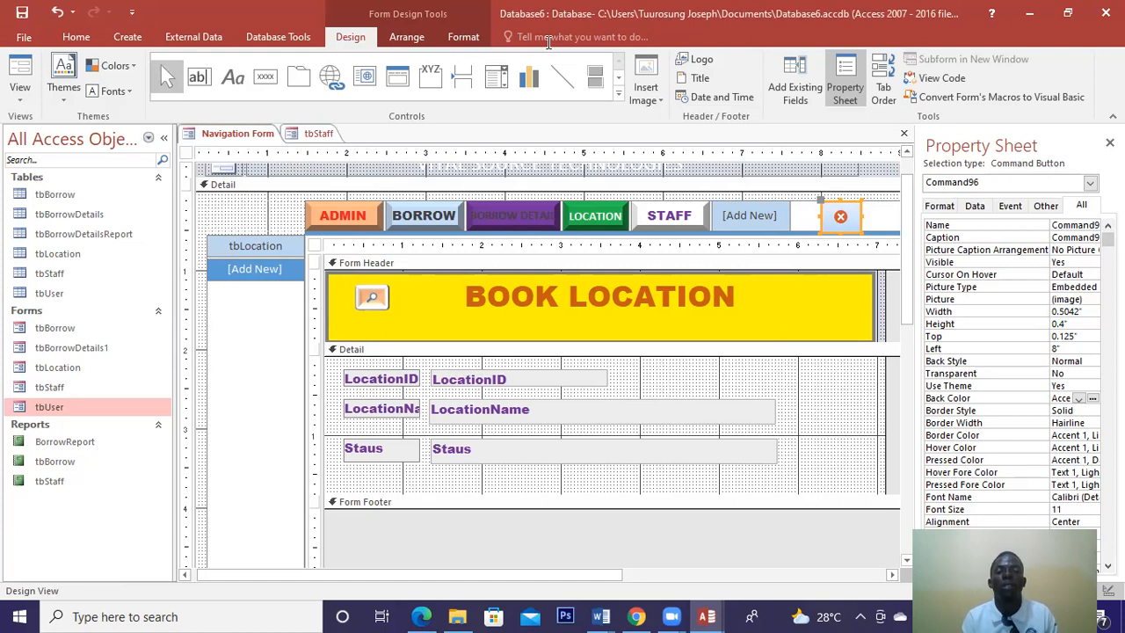
Apply a bevel shape effect to the red-X exit button.
{"action": "left_click", "coordinate": [475, 37]}
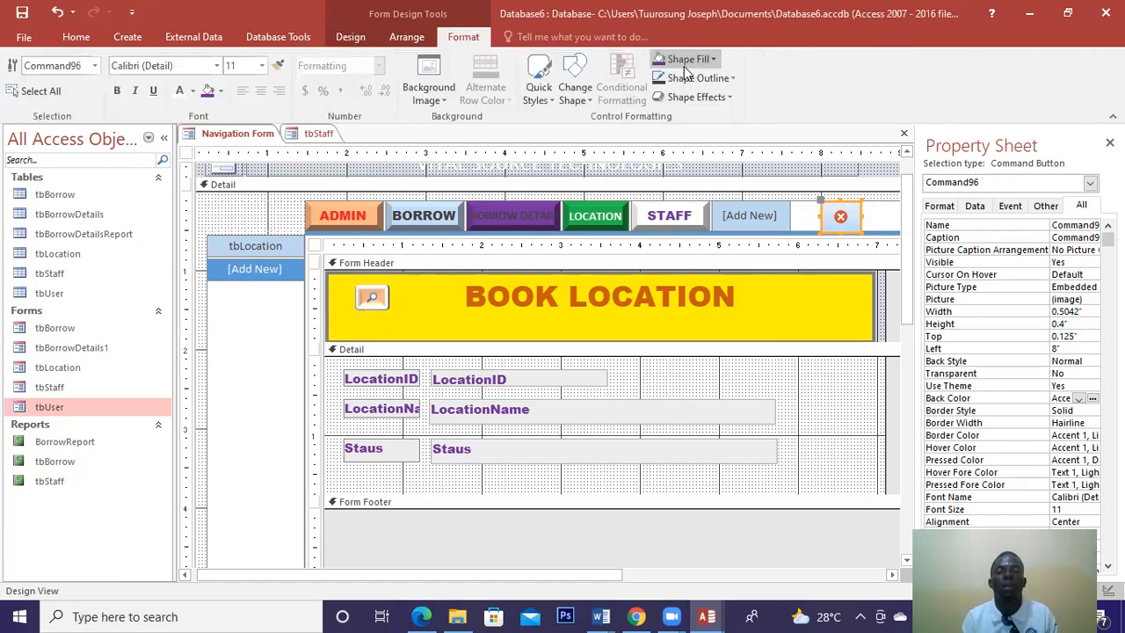
{"action": "left_click", "coordinate": [684, 64]}
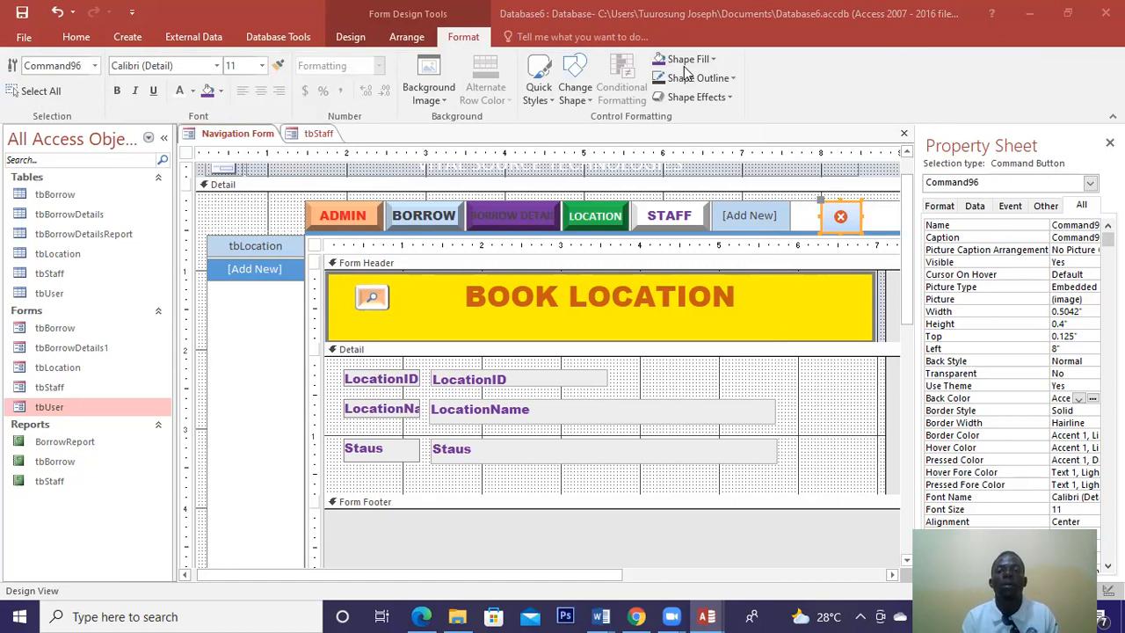
{"action": "left_click", "coordinate": [708, 97]}
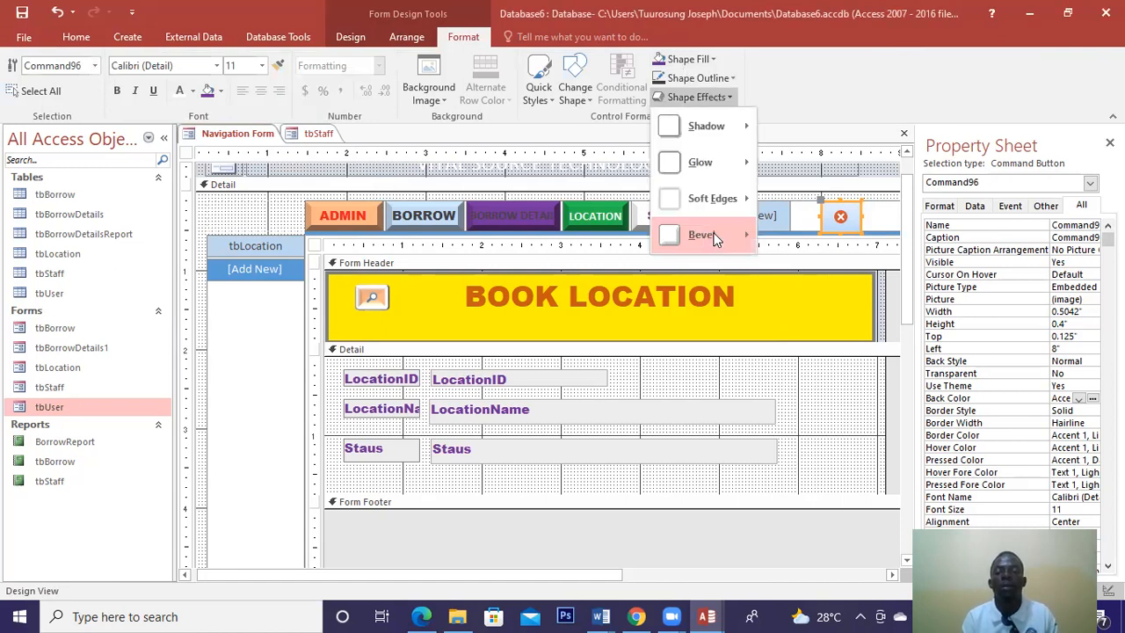
{"action": "mouse_move", "coordinate": [716, 237]}
{"action": "left_click", "coordinate": [778, 355]}
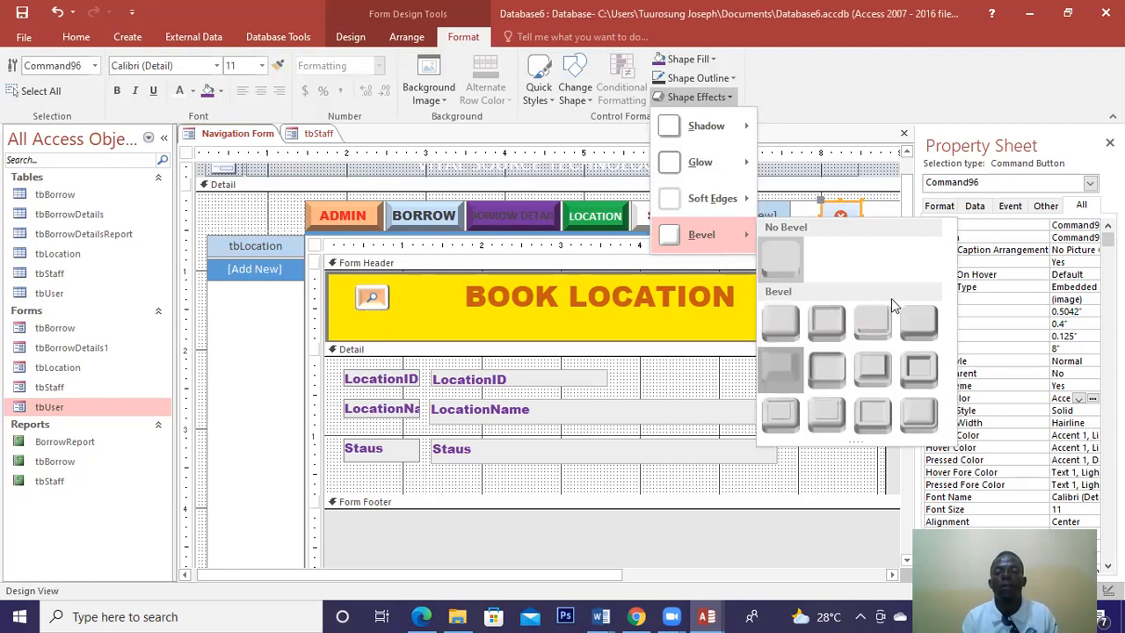
Give the button a 3 pt red border, then close the navigation form.
{"action": "left_click", "coordinate": [1091, 424]}
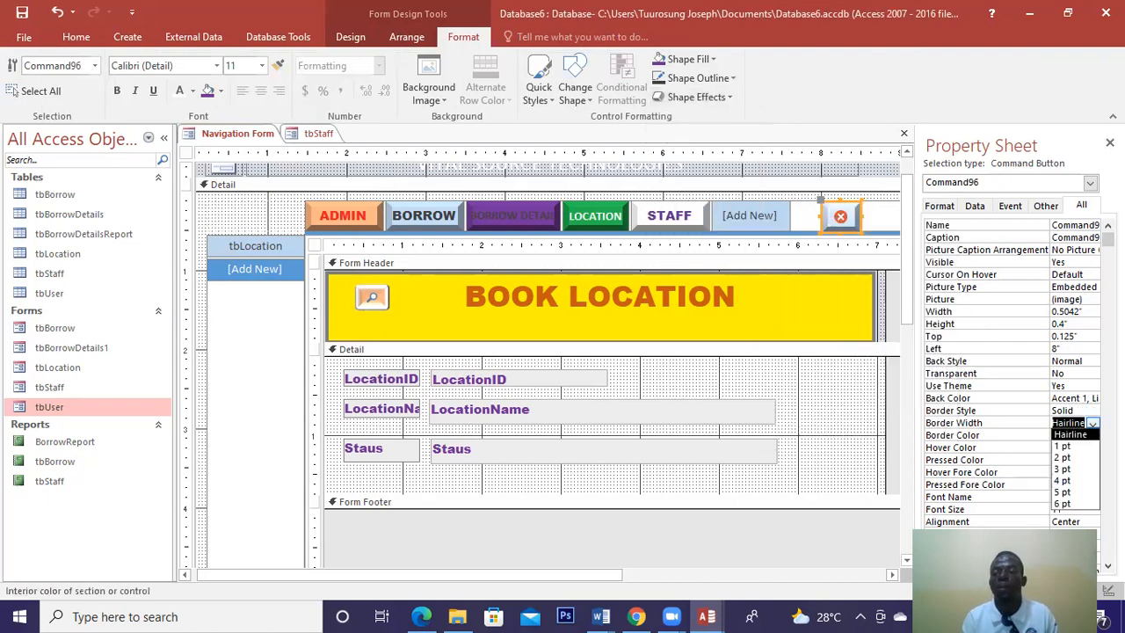
{"action": "left_click", "coordinate": [1072, 470]}
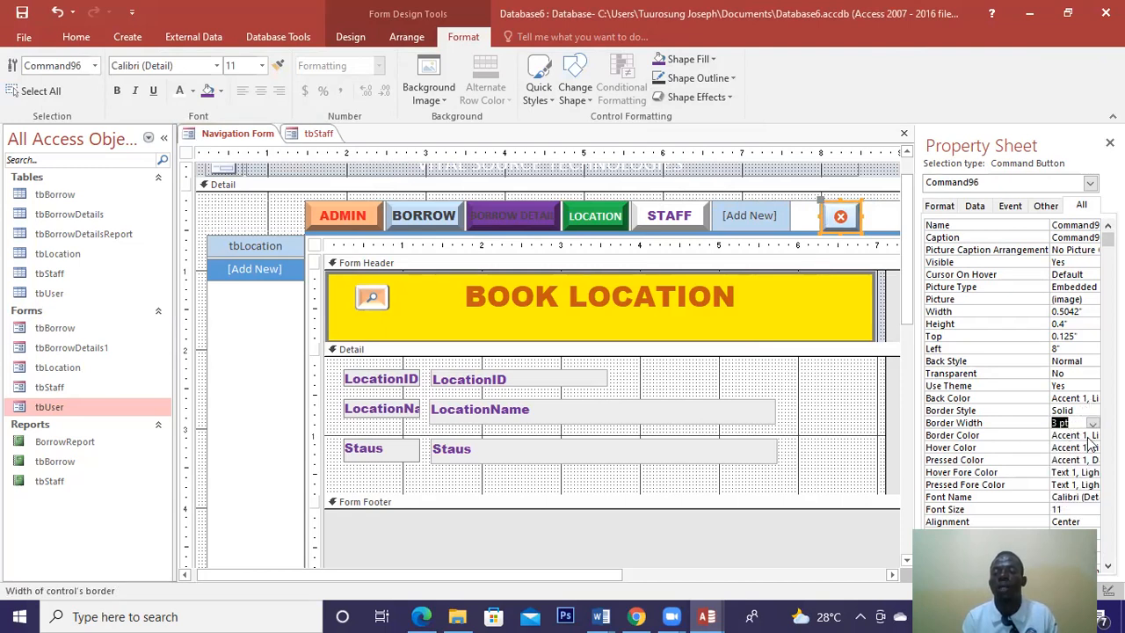
{"action": "left_click", "coordinate": [1093, 438]}
{"action": "left_click", "coordinate": [1093, 438]}
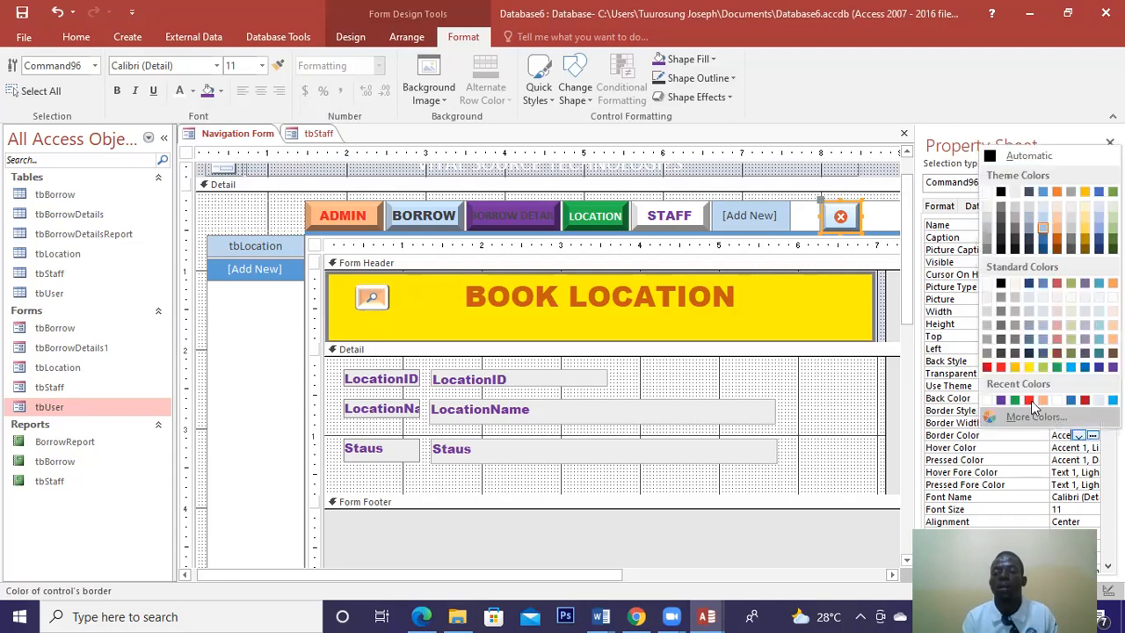
{"action": "left_click", "coordinate": [1030, 401]}
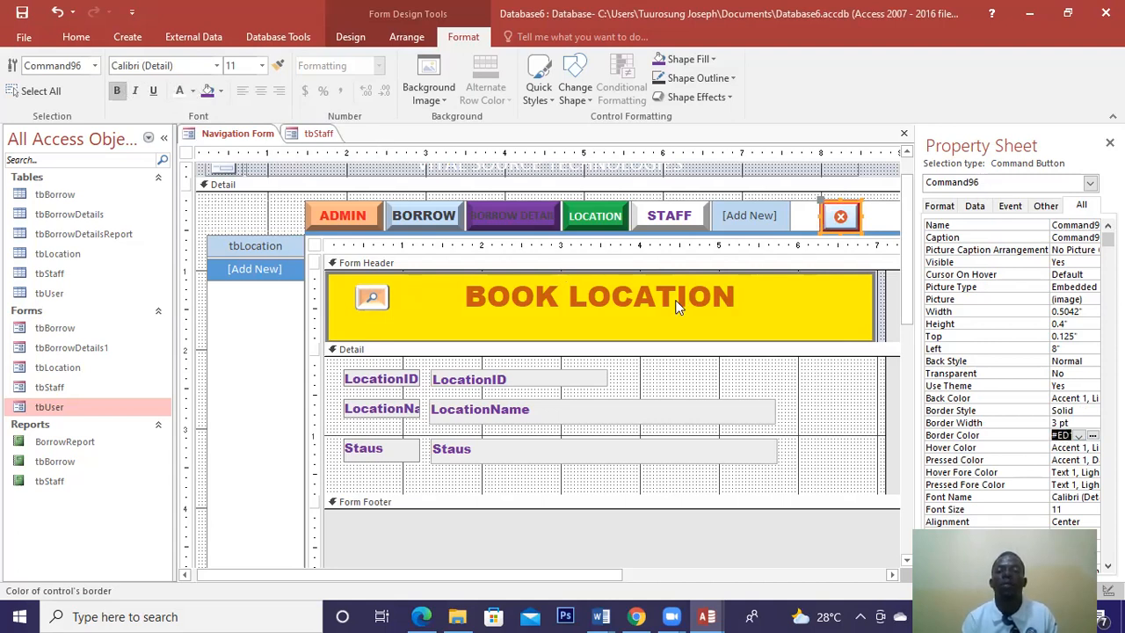
{"action": "left_click", "coordinate": [746, 372]}
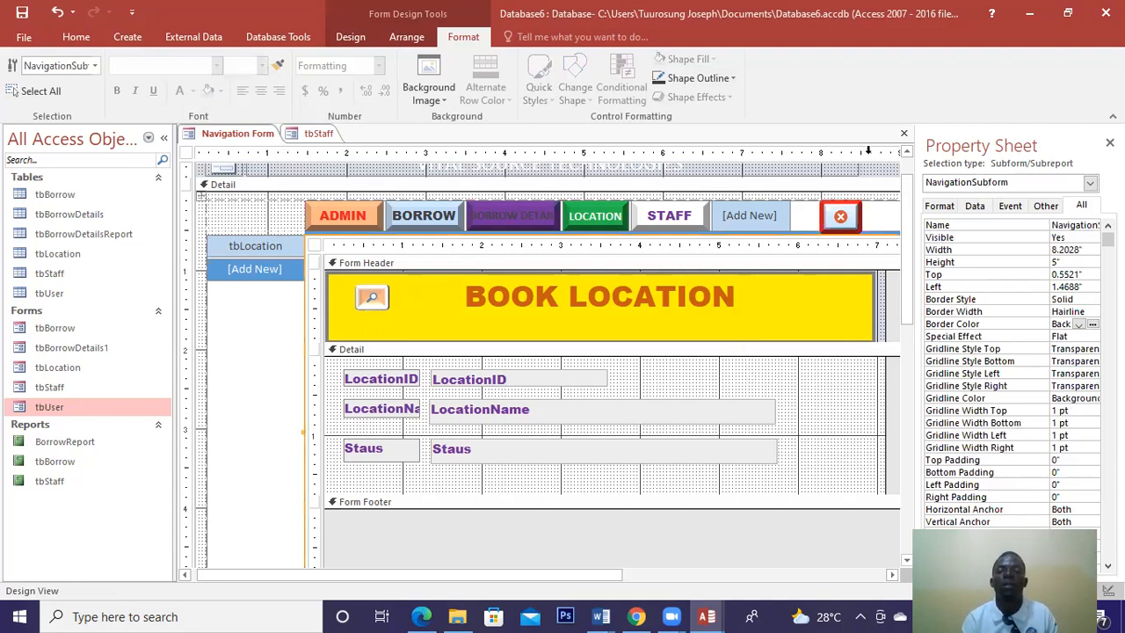
{"action": "left_click", "coordinate": [903, 132]}
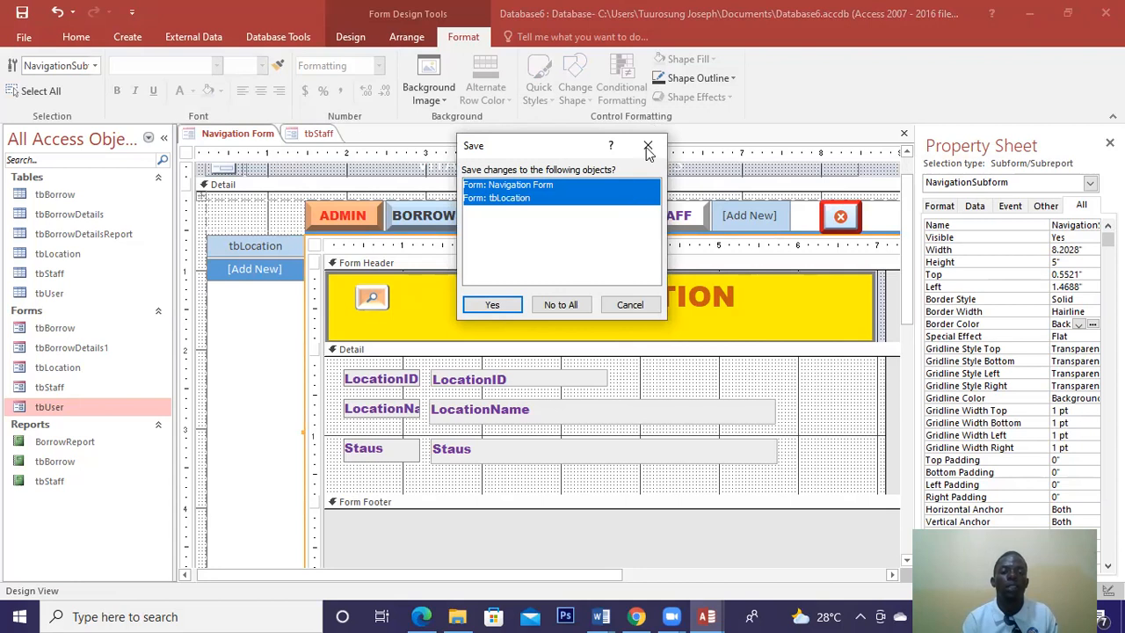
Cancel the save prompt and widen the LocationName label to show its full caption.
{"action": "key", "text": "Escape"}
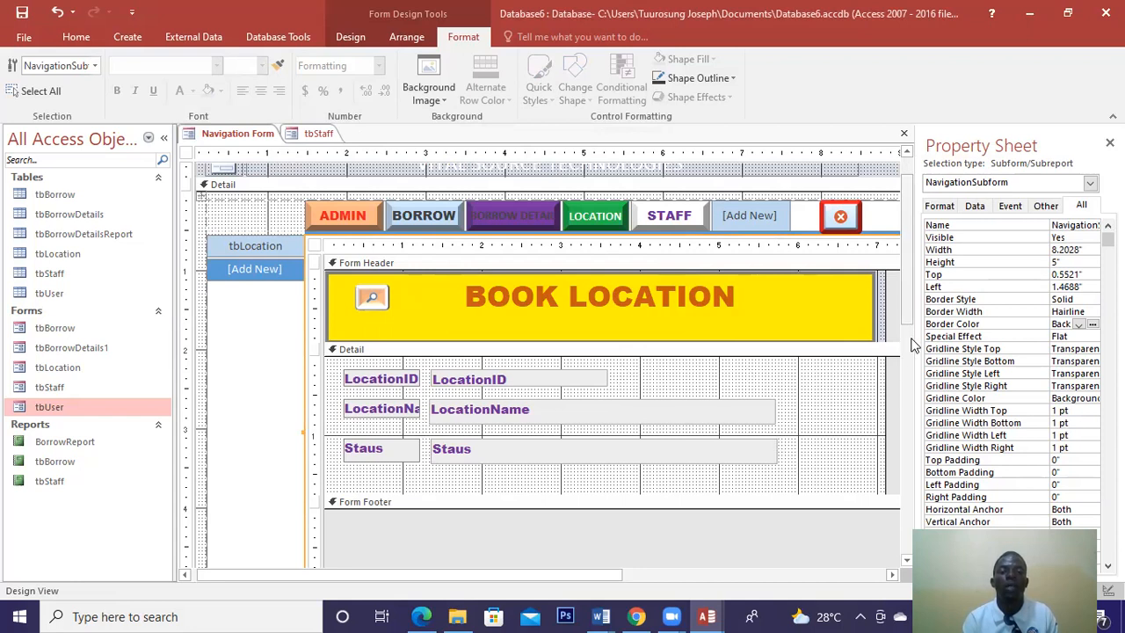
{"action": "scroll", "coordinate": [914, 346], "scroll_direction": "down", "scroll_amount": 1}
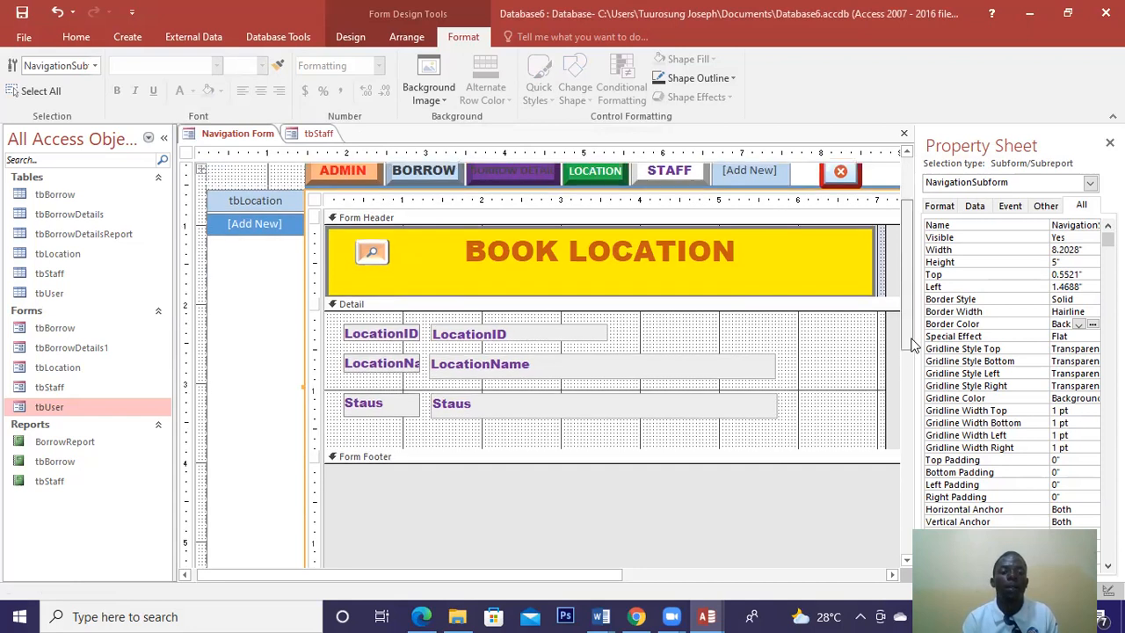
{"action": "left_click", "coordinate": [391, 335]}
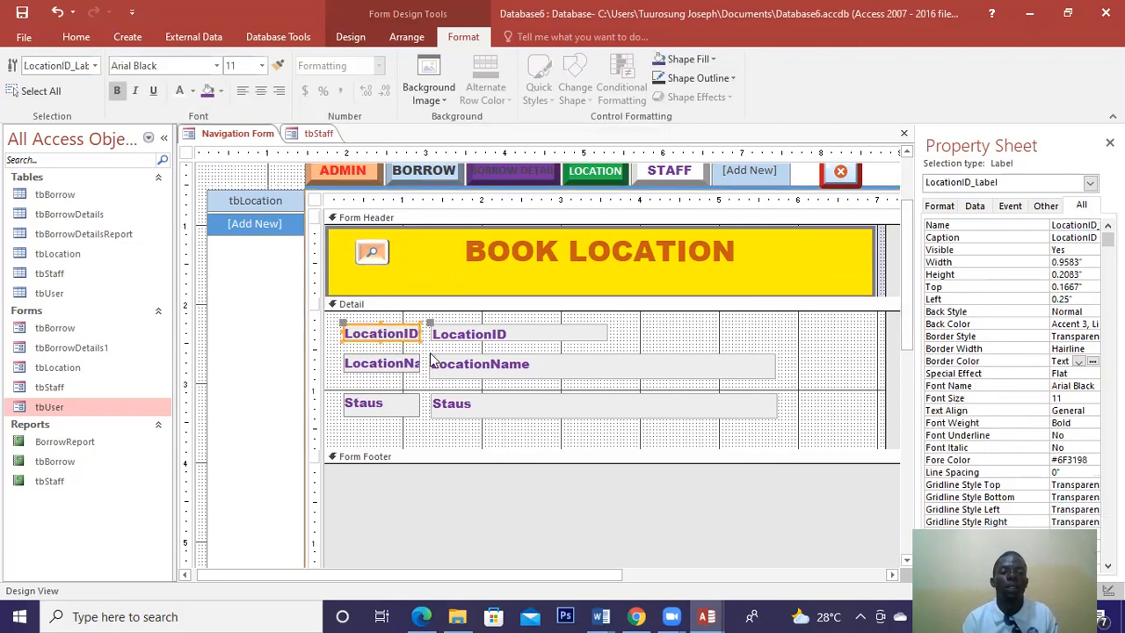
{"action": "left_click", "coordinate": [413, 367]}
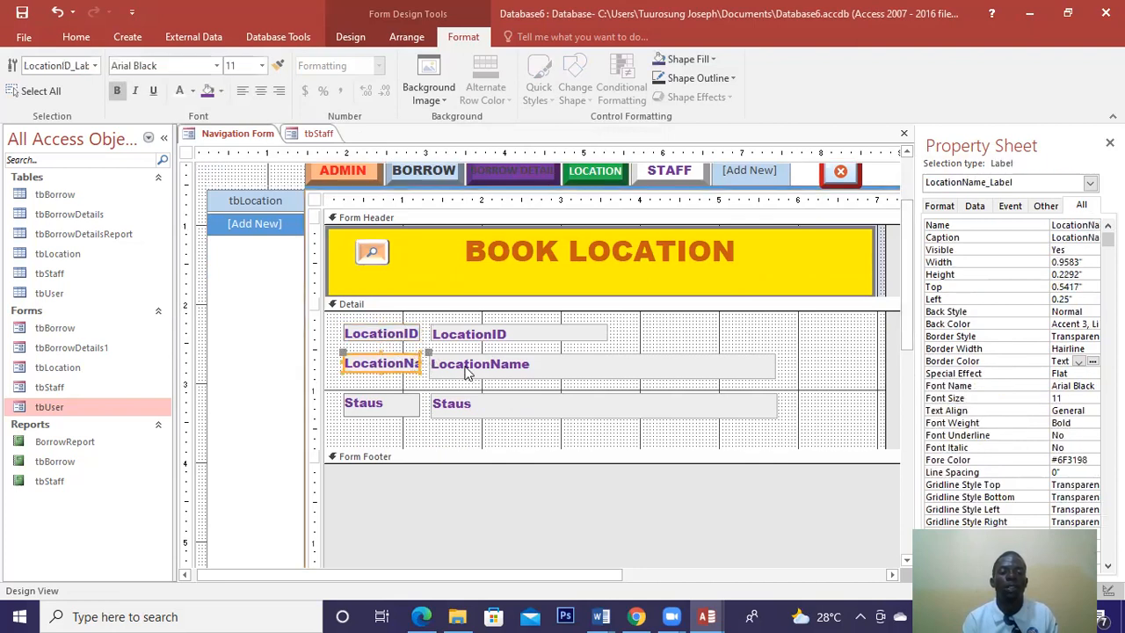
{"action": "left_click", "coordinate": [445, 365]}
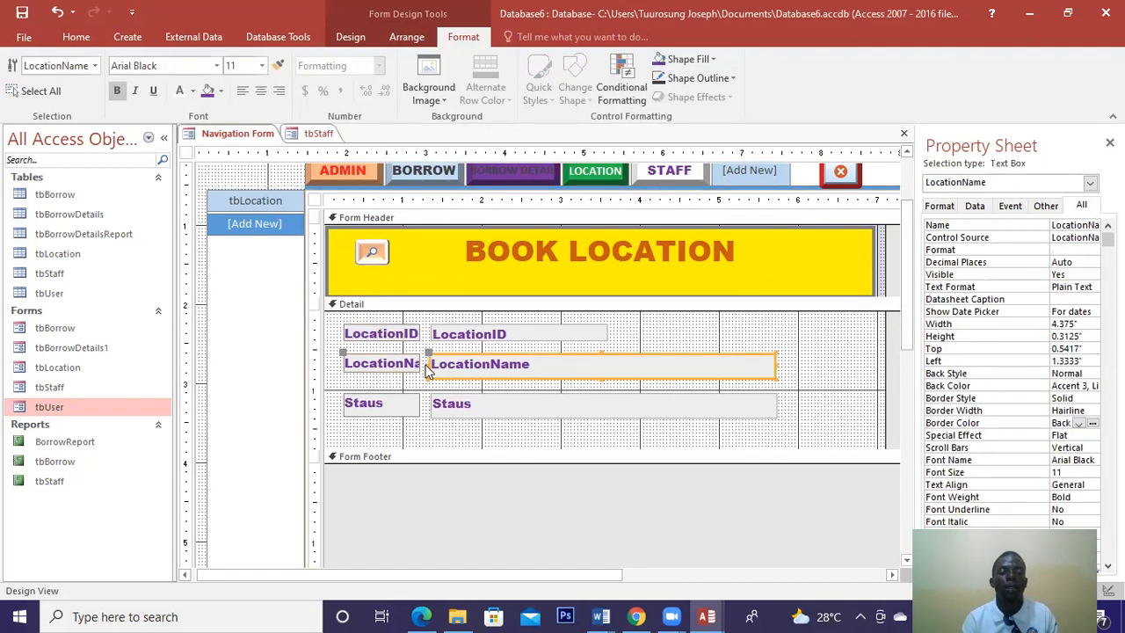
{"action": "left_click_drag", "start_coordinate": [430, 364], "coordinate": [452, 366]}
{"action": "left_click", "coordinate": [413, 365]}
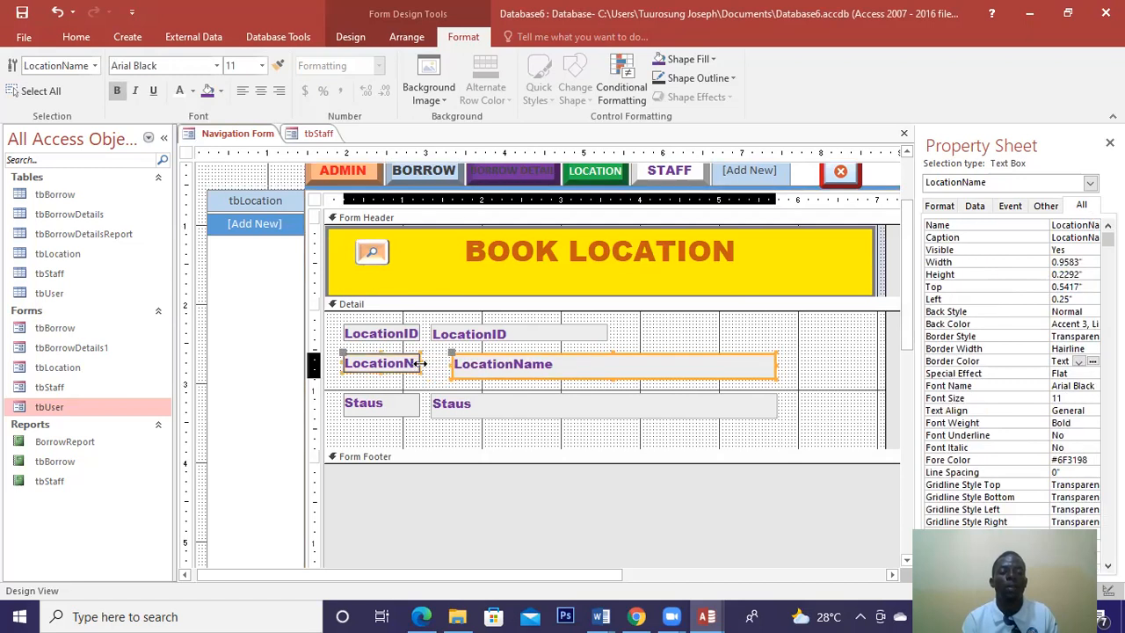
{"action": "left_click_drag", "start_coordinate": [432, 362], "coordinate": [447, 363]}
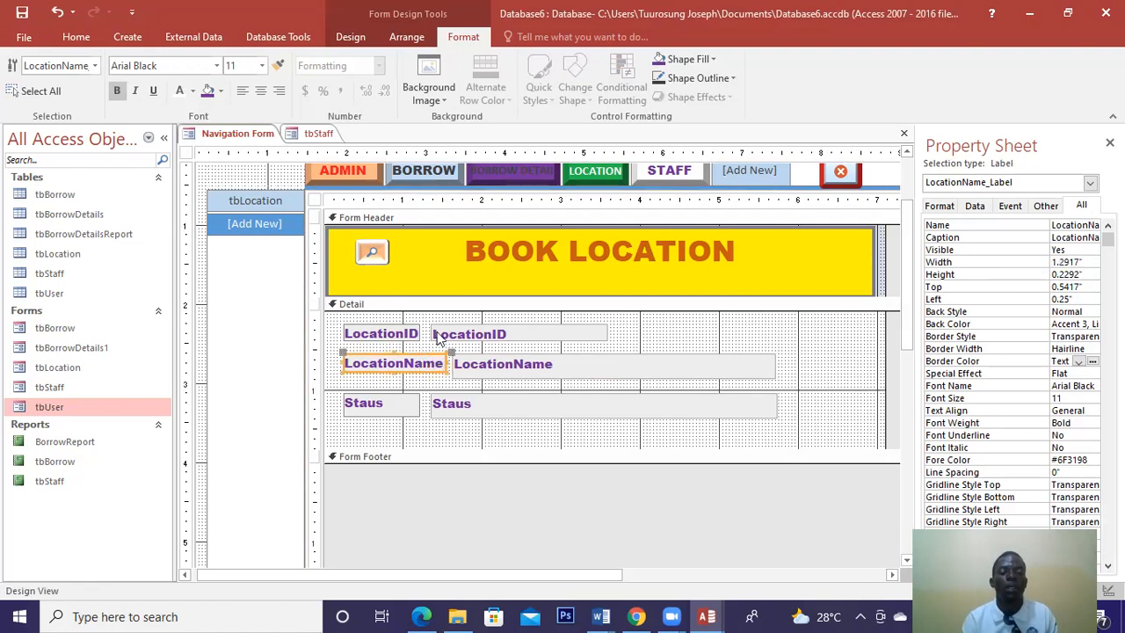
Line up the LocationID, LocationName and Staus boxes' left edges and shorten them to 3.125 inches.
{"action": "left_click", "coordinate": [489, 332]}
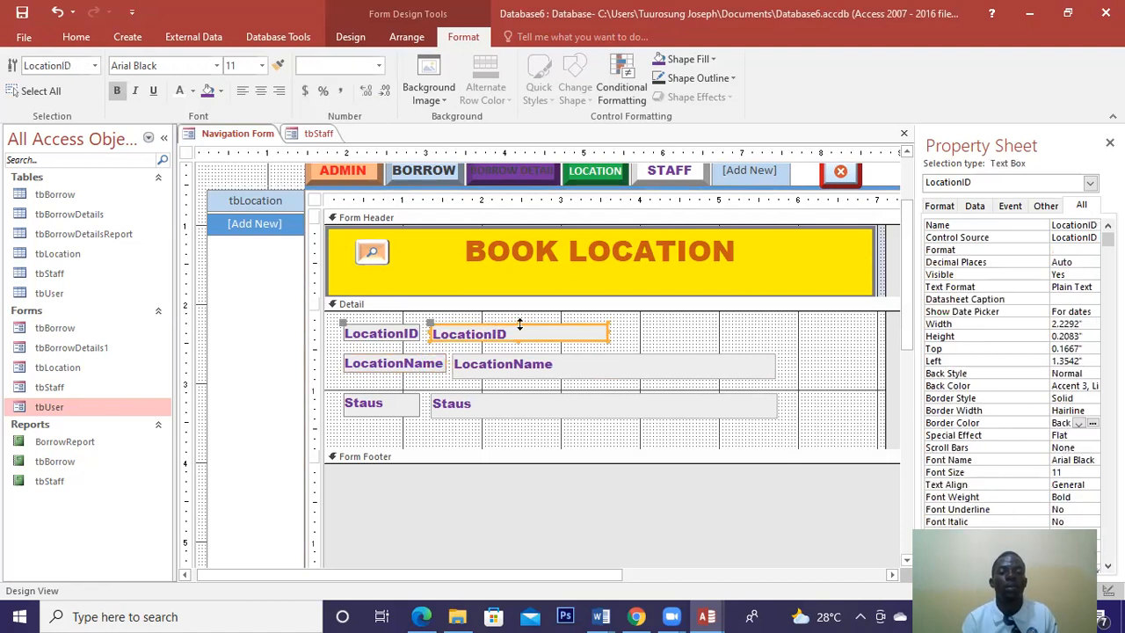
{"action": "left_click_drag", "start_coordinate": [506, 329], "coordinate": [452, 331]}
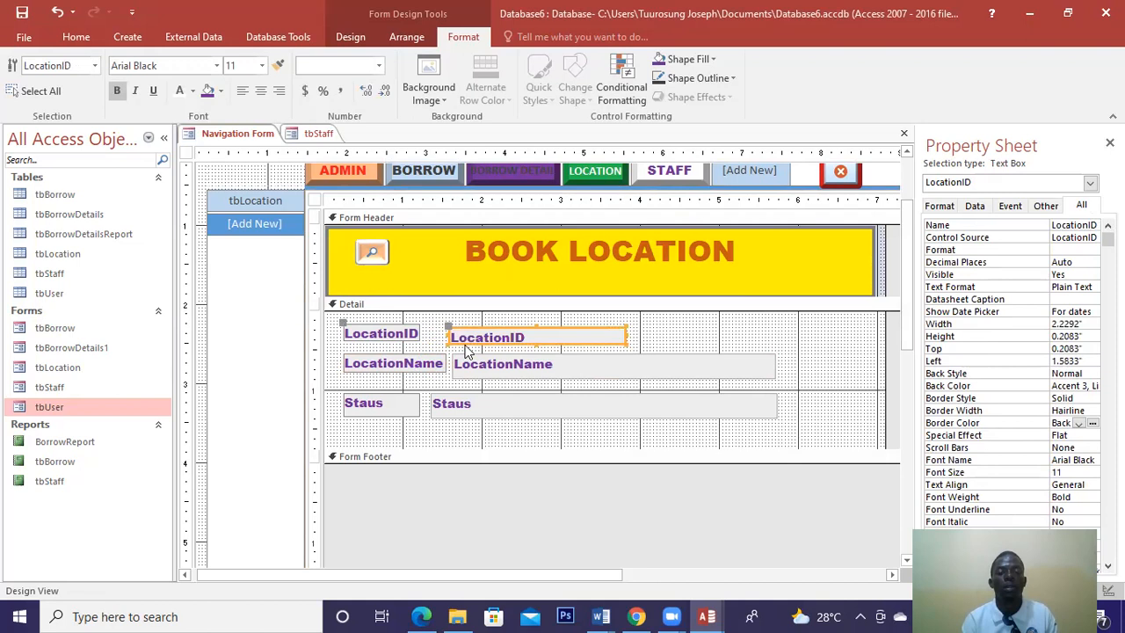
{"action": "left_click", "coordinate": [431, 406]}
{"action": "left_click_drag", "start_coordinate": [427, 403], "coordinate": [451, 403]}
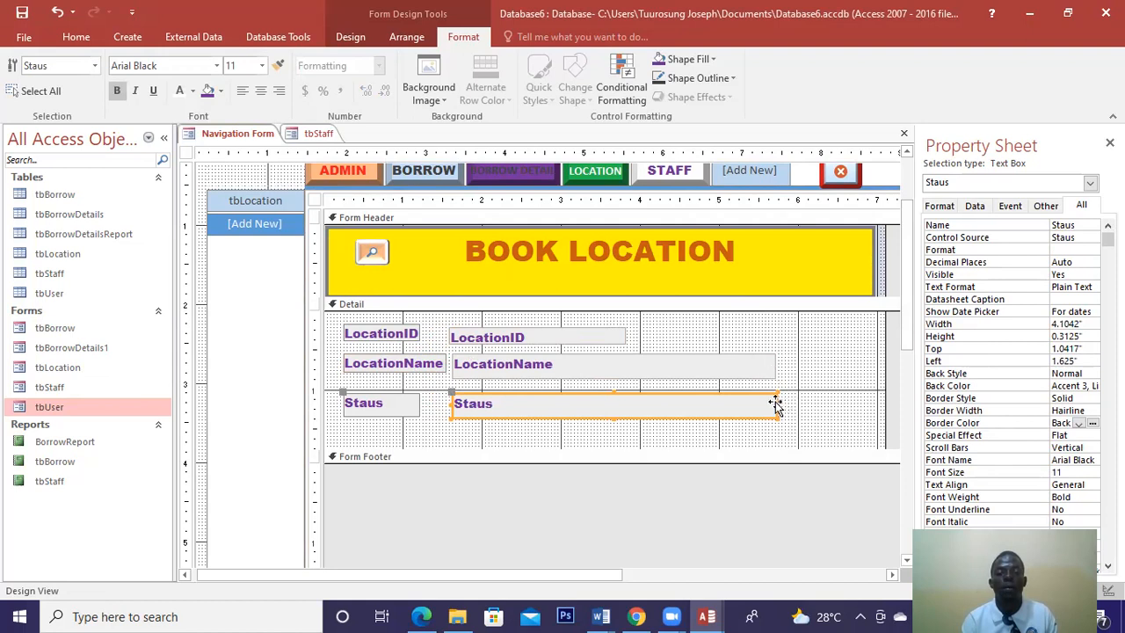
{"action": "left_click_drag", "start_coordinate": [777, 405], "coordinate": [700, 405]}
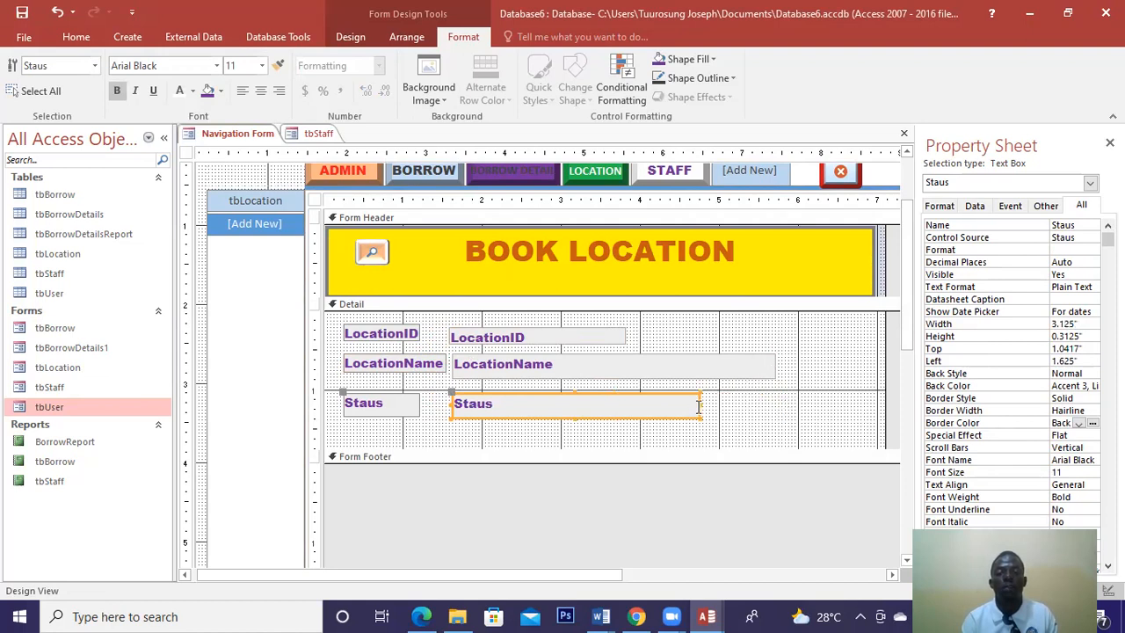
{"action": "left_click", "coordinate": [774, 363]}
{"action": "left_click_drag", "start_coordinate": [774, 362], "coordinate": [695, 368]}
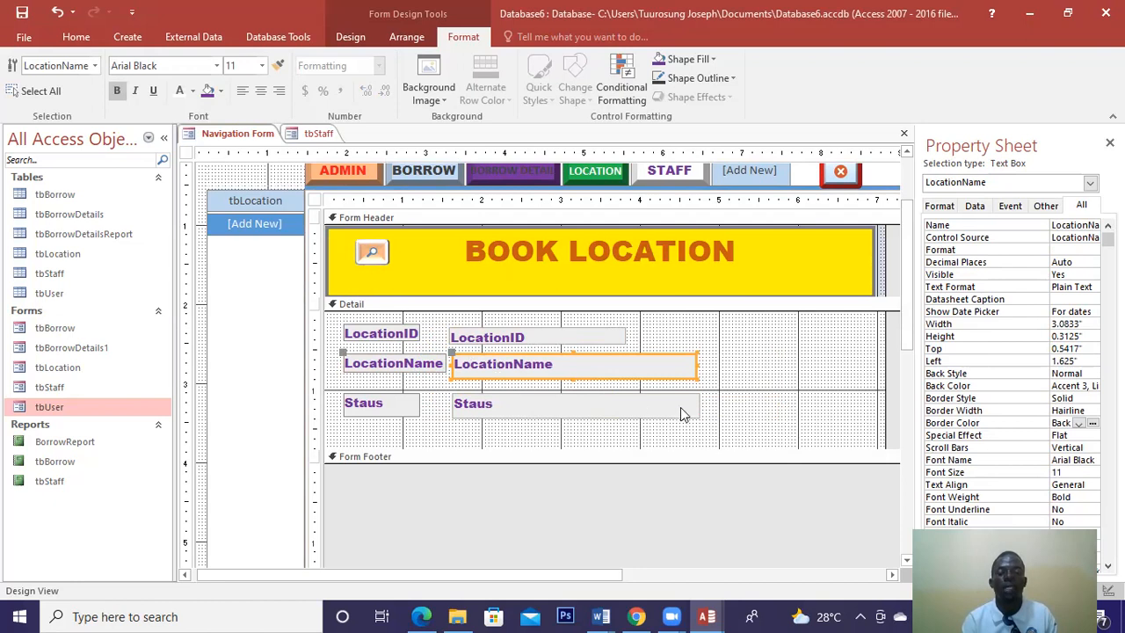
{"action": "left_click_drag", "start_coordinate": [704, 430], "coordinate": [514, 333]}
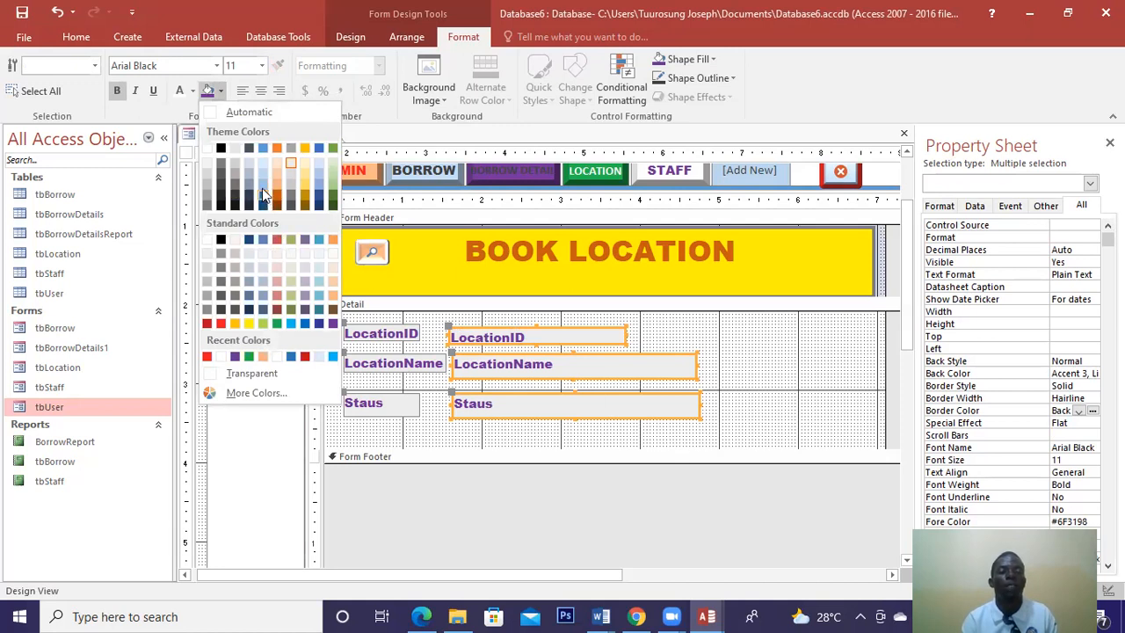
Fill the three field text boxes light blue and try light blue, then dark gold font colours.
{"action": "left_click", "coordinate": [263, 190]}
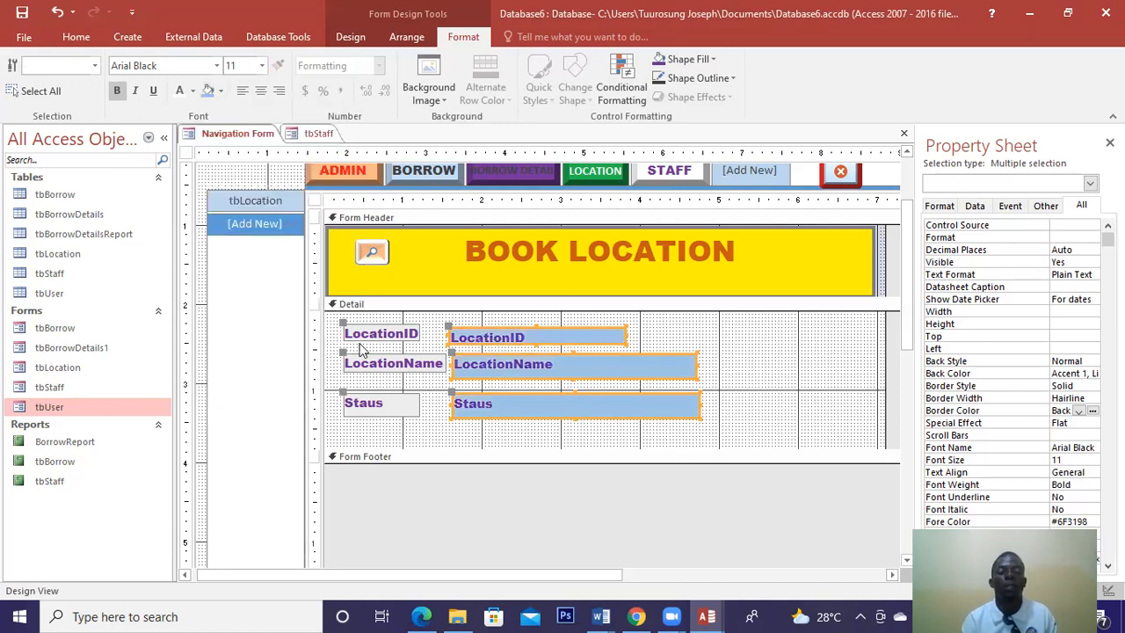
{"action": "left_click", "coordinate": [194, 91]}
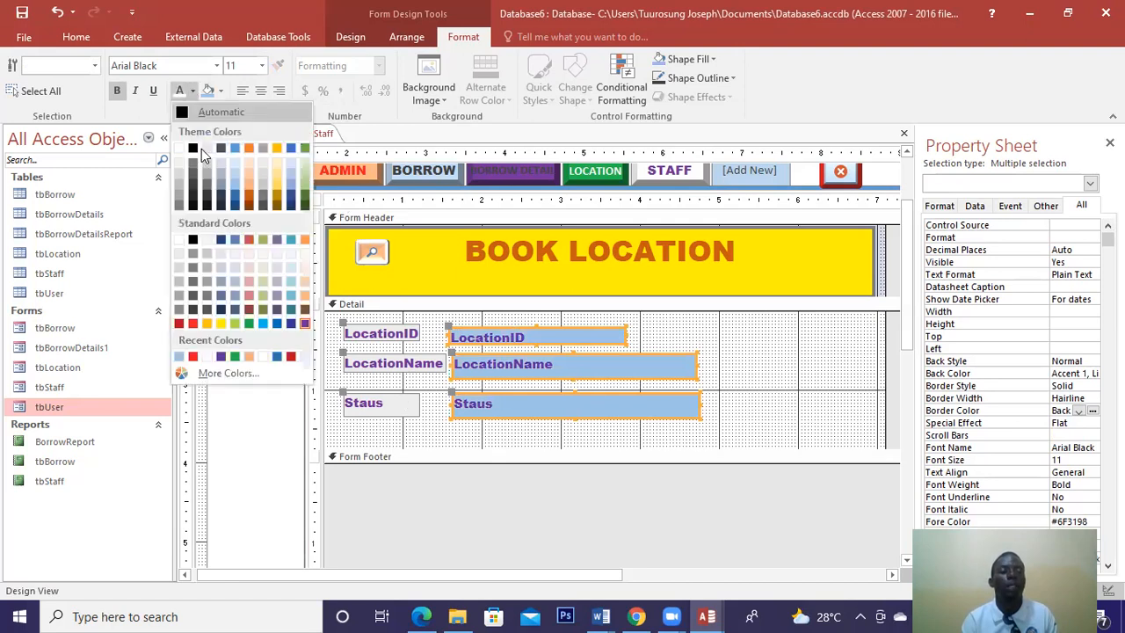
{"action": "left_click", "coordinate": [234, 181]}
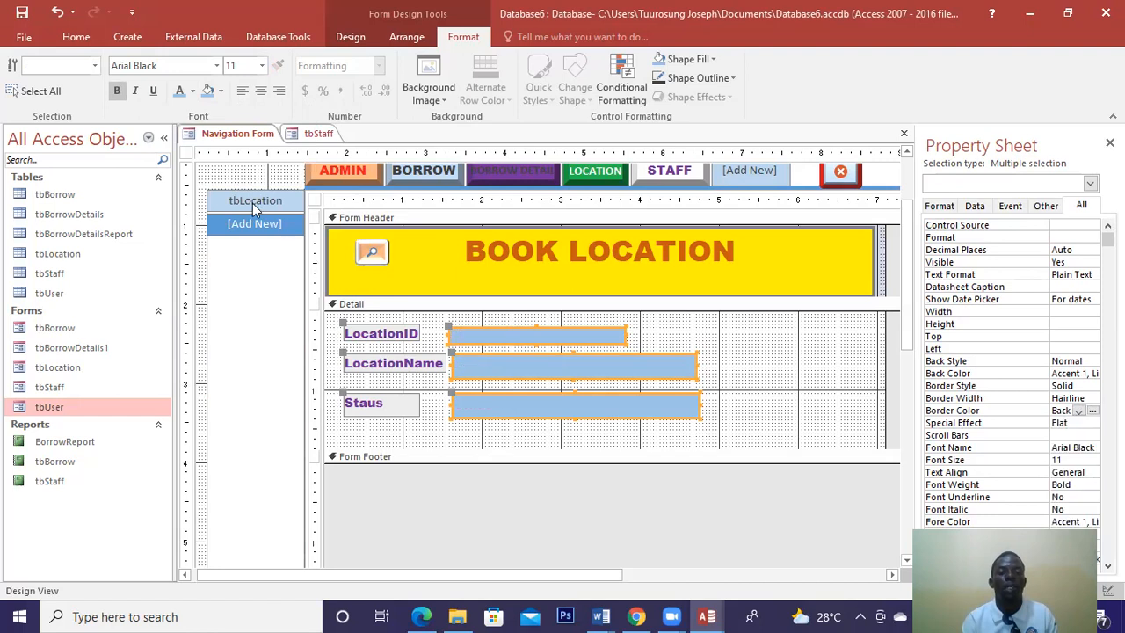
{"action": "left_click", "coordinate": [192, 90]}
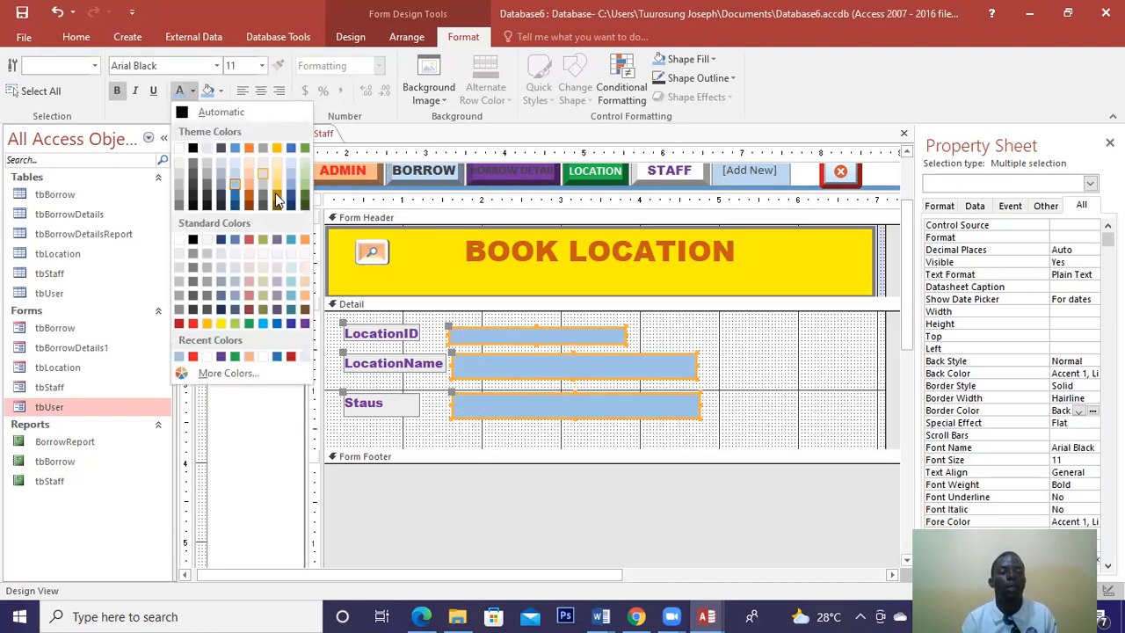
{"action": "left_click", "coordinate": [276, 198]}
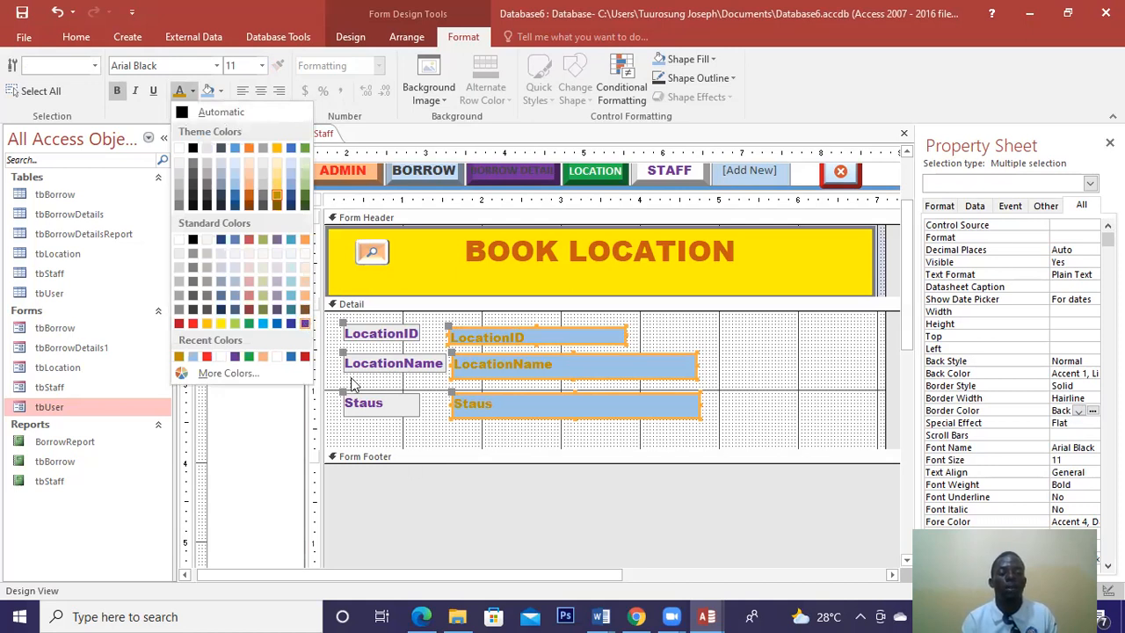
Set the LocationID, LocationName and Staus labels' font colour to Automatic black.
{"action": "left_click_drag", "start_coordinate": [432, 429], "coordinate": [342, 301]}
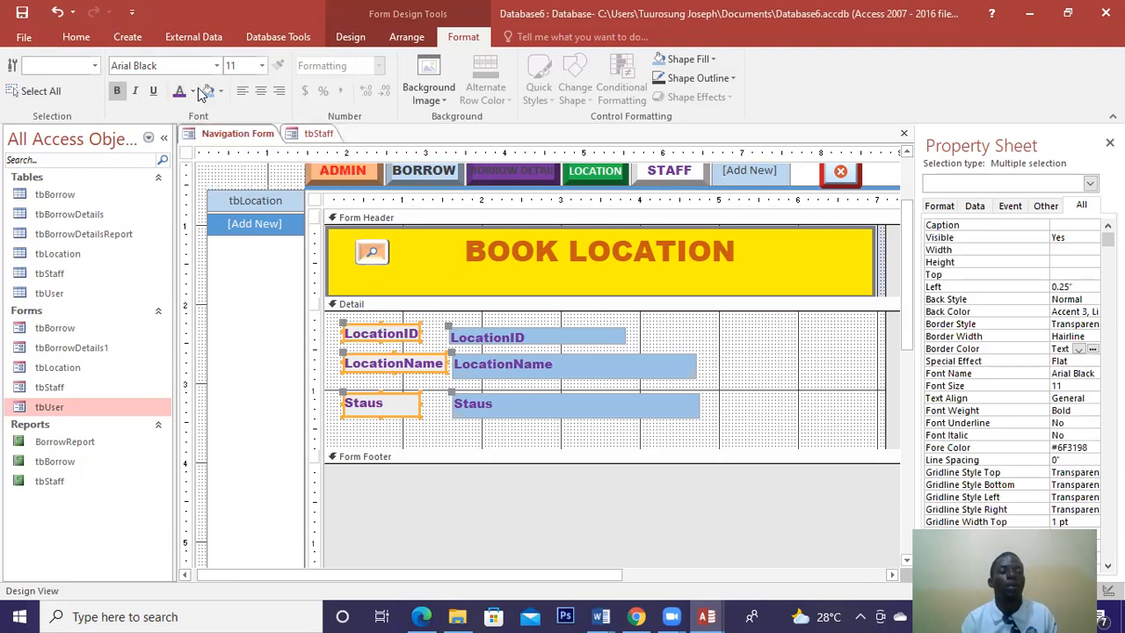
{"action": "left_click", "coordinate": [192, 91]}
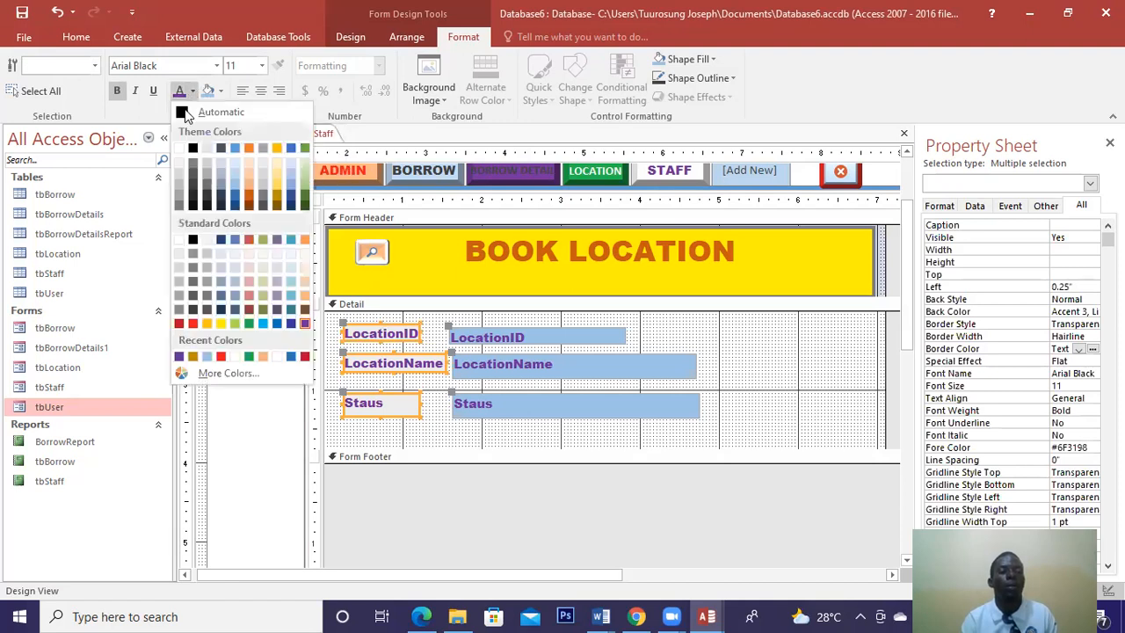
{"action": "left_click", "coordinate": [182, 110]}
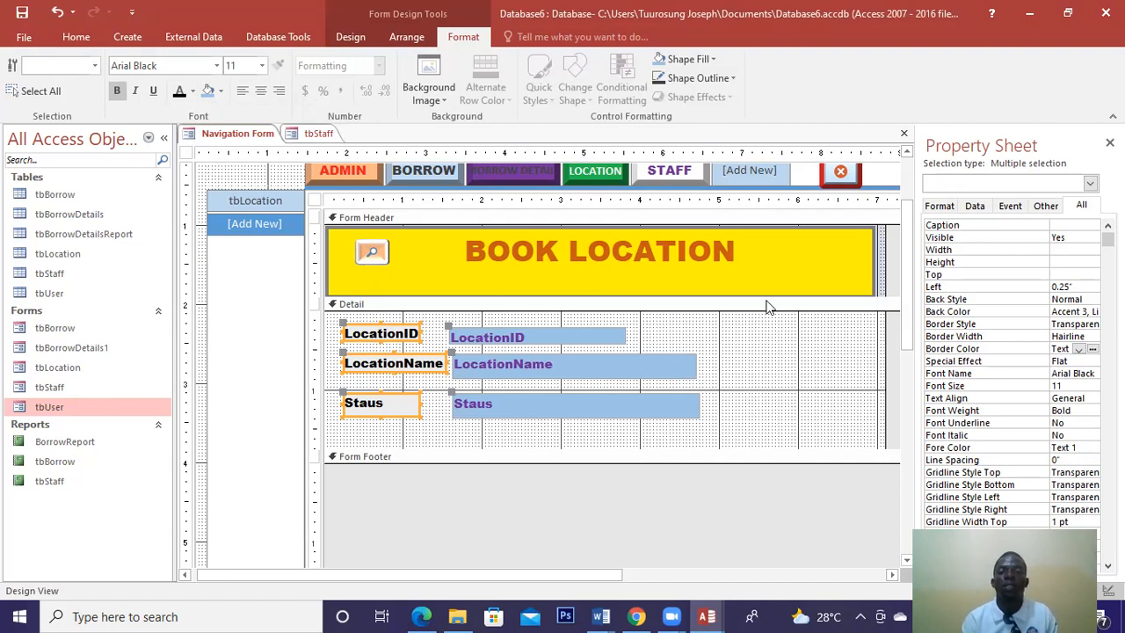
Close the navigation form's design view, saving it under the name MAIN MENU.
{"action": "left_click", "coordinate": [904, 139]}
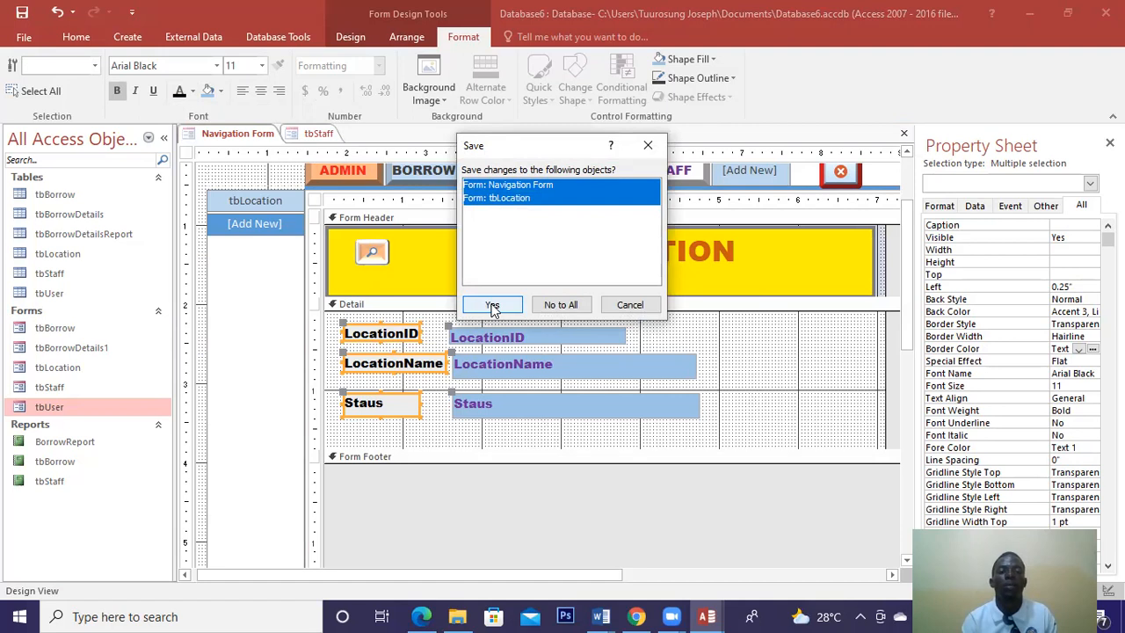
{"action": "left_click", "coordinate": [492, 305]}
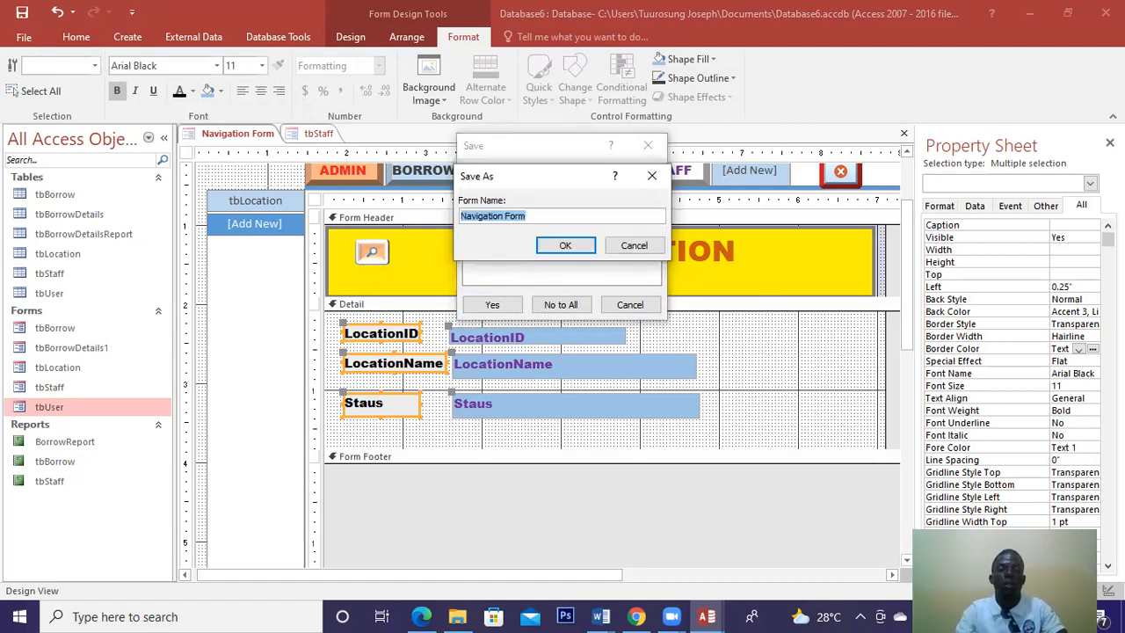
{"action": "key", "text": "BackSpace"}
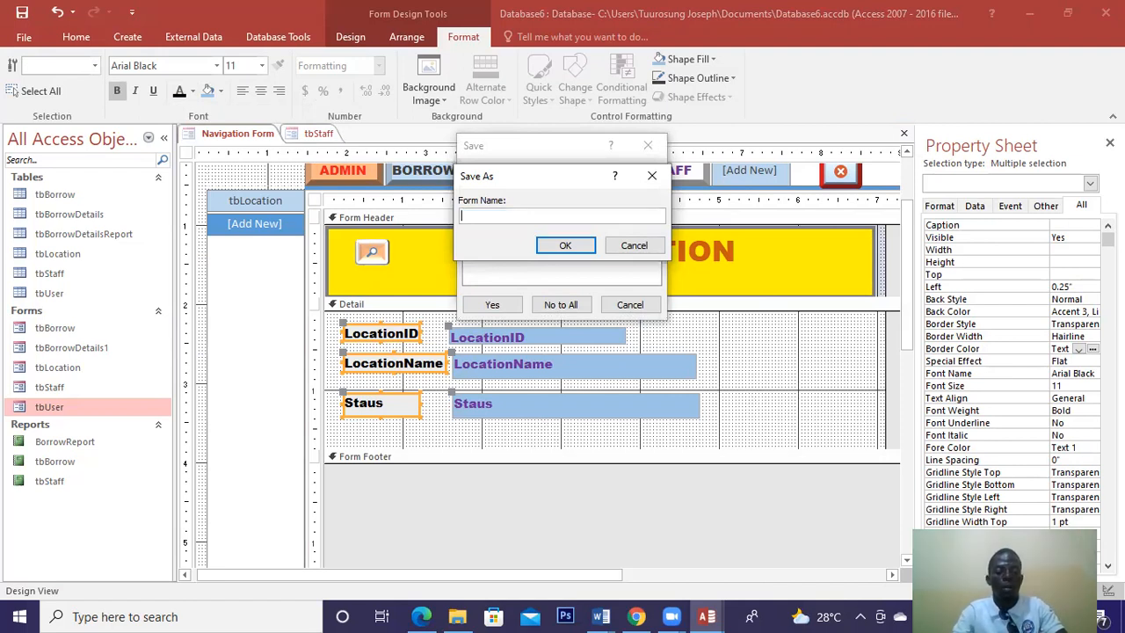
{"action": "type", "text": "MAIN MENU"}
{"action": "left_click", "coordinate": [544, 244]}
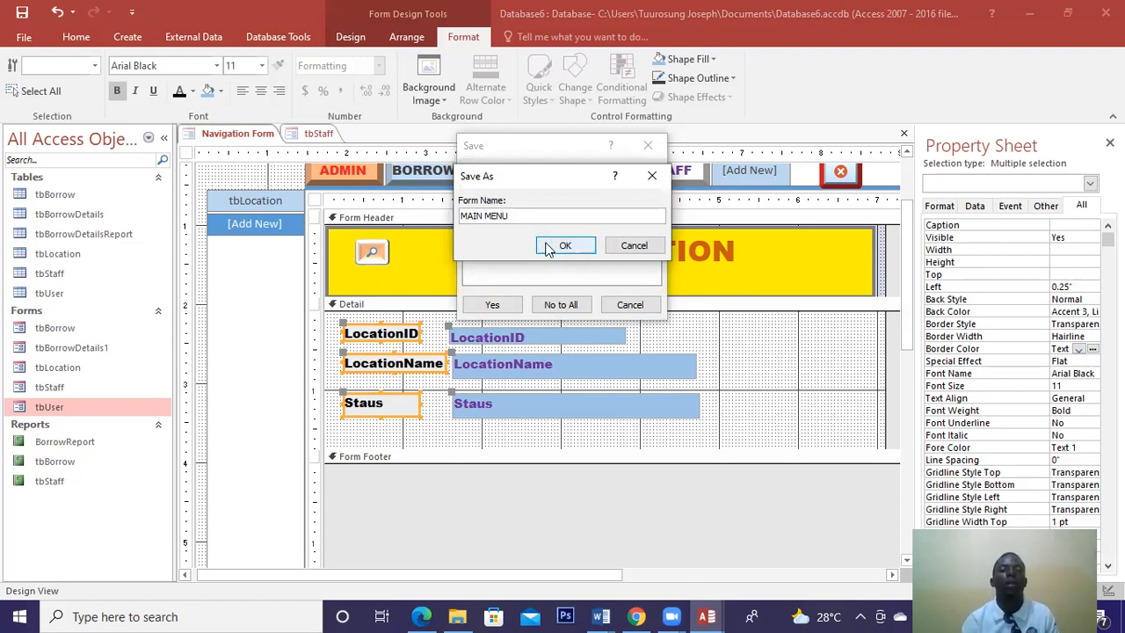
{"action": "left_click", "coordinate": [546, 247]}
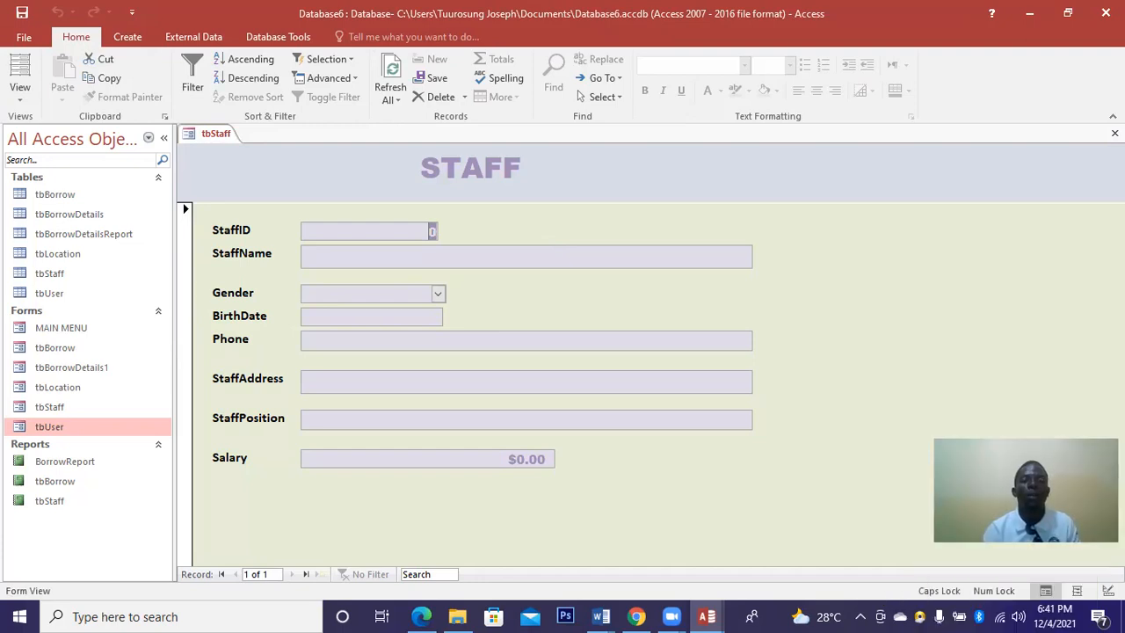
Enter VITAL SOURCE TECHNOLOGIES LIBRARY as the Application Title in the Current Database options.
{"action": "left_click", "coordinate": [27, 47]}
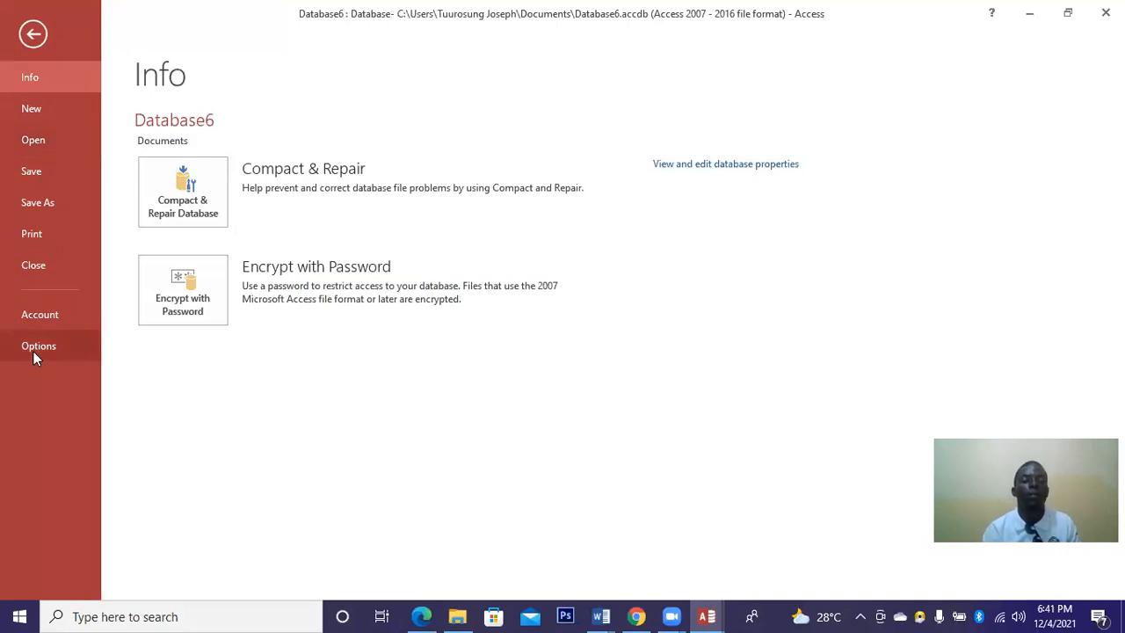
{"action": "left_click", "coordinate": [34, 352]}
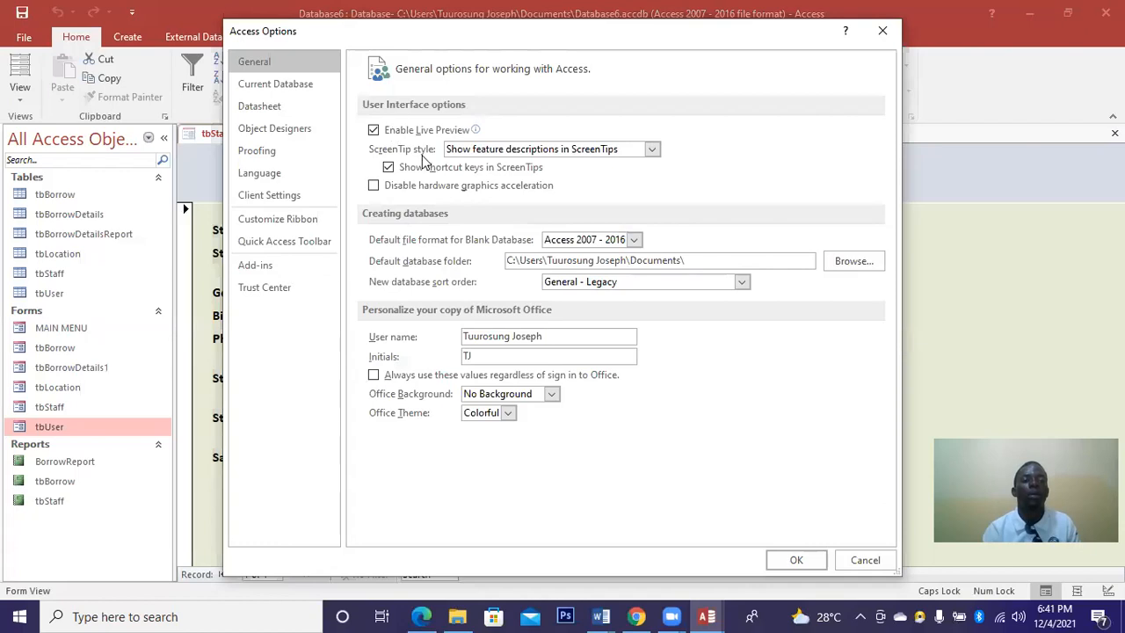
{"action": "left_click", "coordinate": [270, 86]}
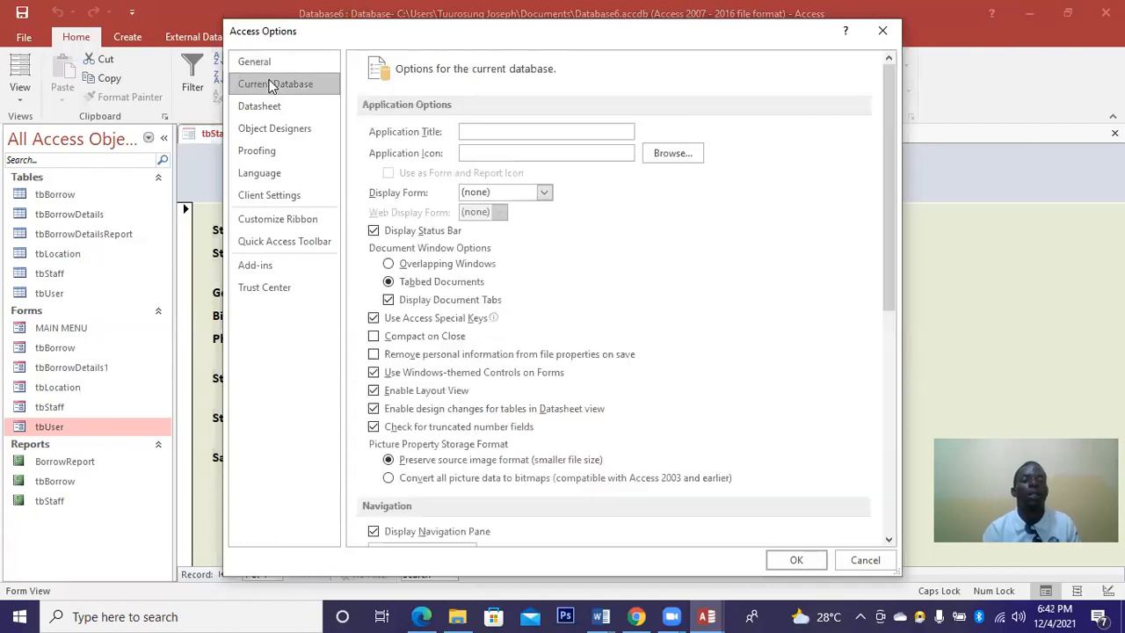
{"action": "left_click", "coordinate": [482, 130]}
{"action": "type", "text": "VIT"}
{"action": "type", "text": "AL"}
{"action": "type", "text": " SI"}
{"action": "type", "text": "O"}
{"action": "type", "text": "URCE "}
{"action": "type", "text": "TECH"}
{"action": "type", "text": "NO"}
{"action": "type", "text": "LOG"}
{"action": "type", "text": "IES "}
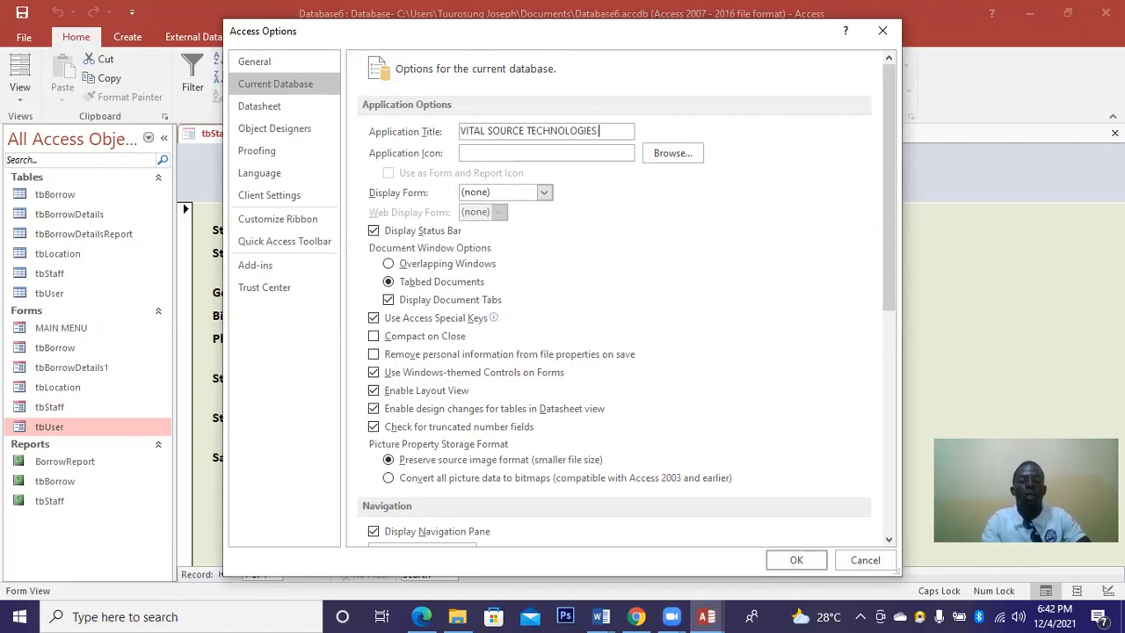
{"action": "type", "text": "LIBRARY"}
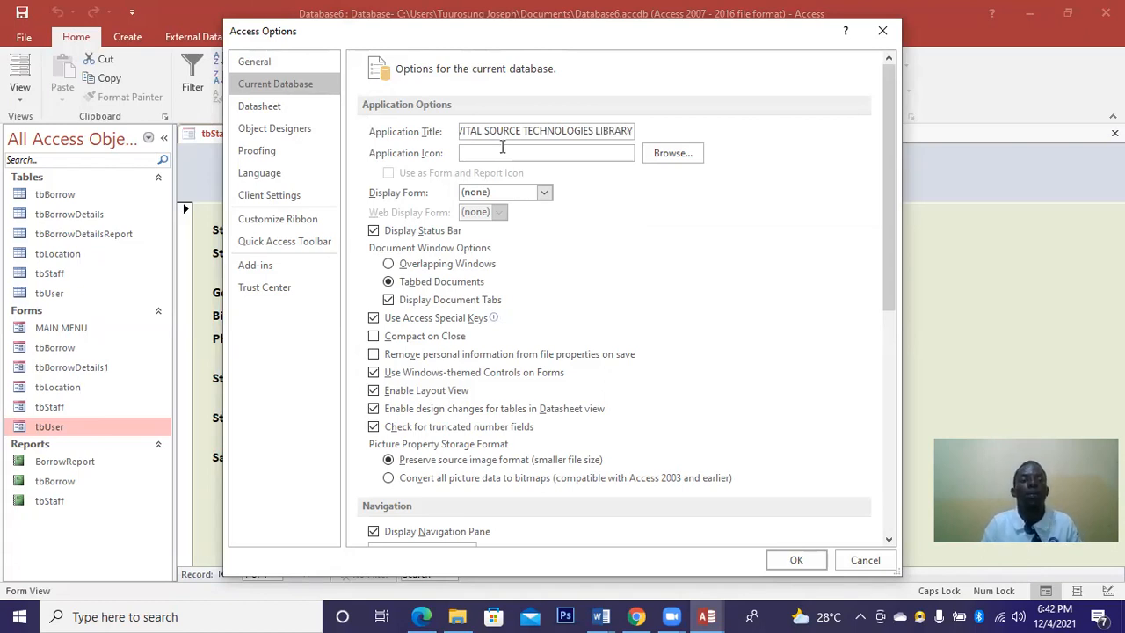
{"action": "left_click", "coordinate": [652, 155]}
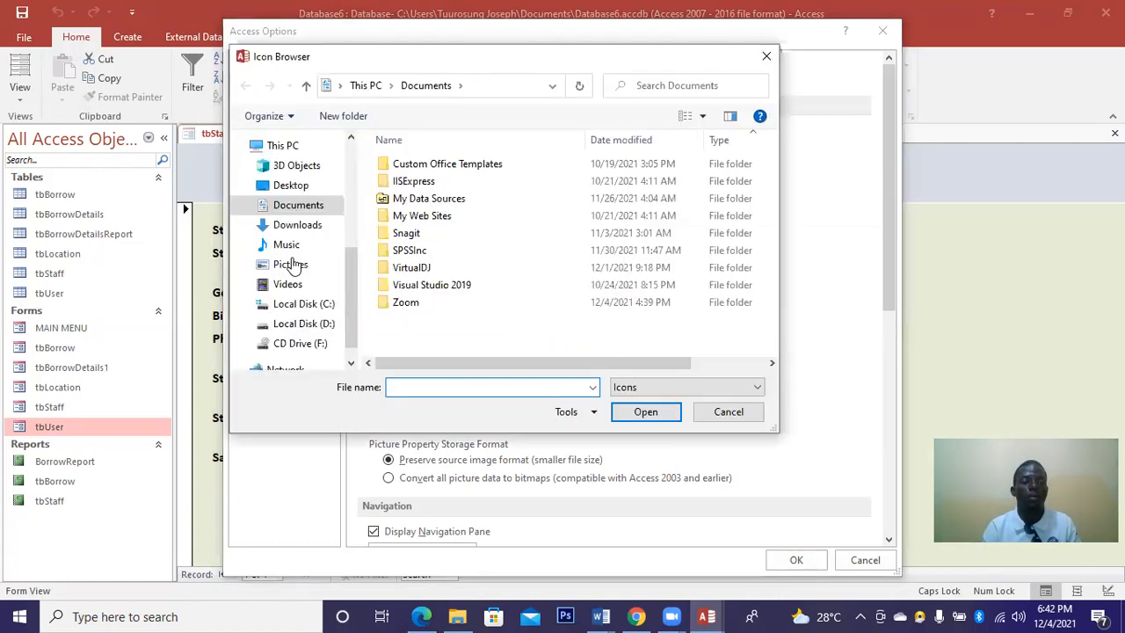
Pick VITAL SOURCE LOGO from Desktop > TLMs, with All Files listed, as the application icon.
{"action": "left_click", "coordinate": [293, 189]}
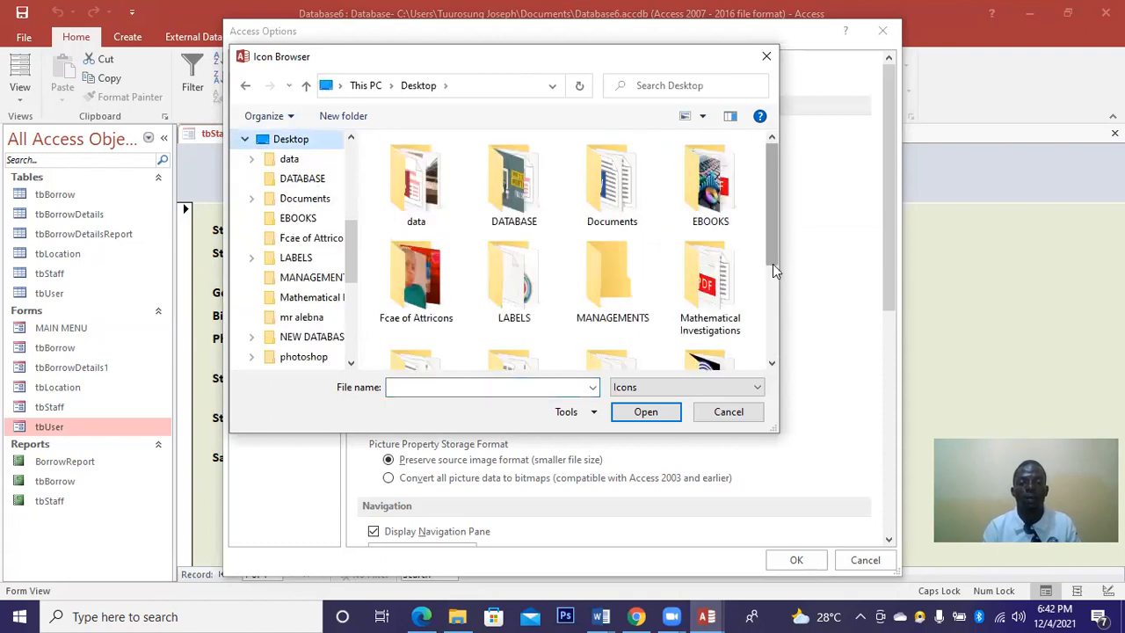
{"action": "left_click_drag", "start_coordinate": [772, 264], "coordinate": [772, 300]}
{"action": "double_click", "coordinate": [615, 318]}
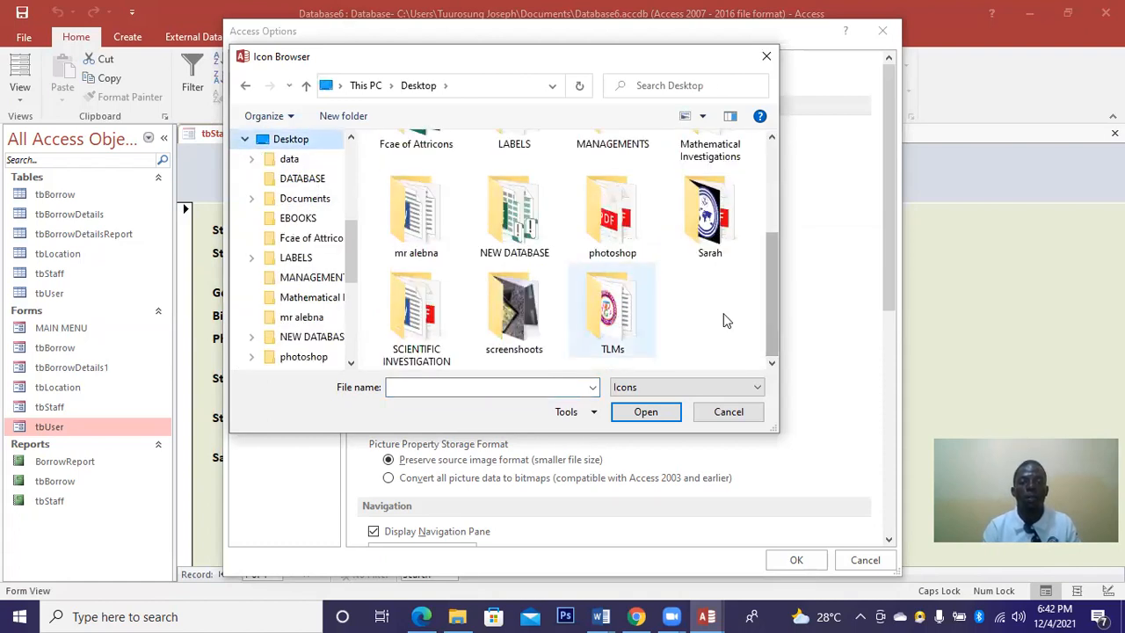
{"action": "left_click", "coordinate": [681, 388]}
{"action": "left_click", "coordinate": [637, 429]}
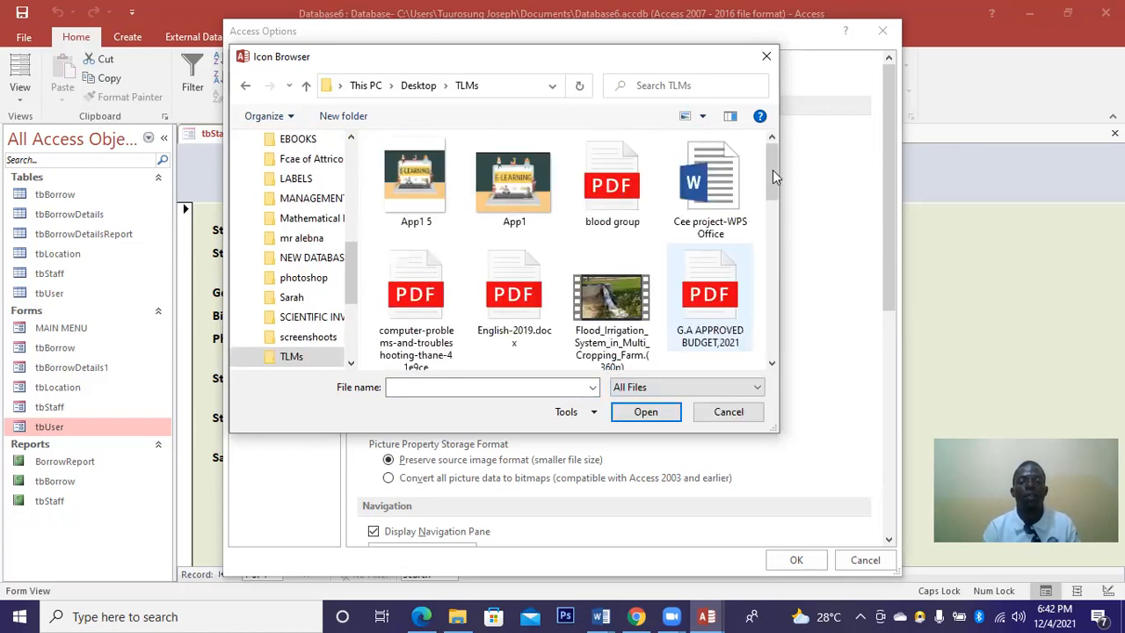
{"action": "scroll", "coordinate": [771, 281], "scroll_direction": "down", "scroll_amount": 3}
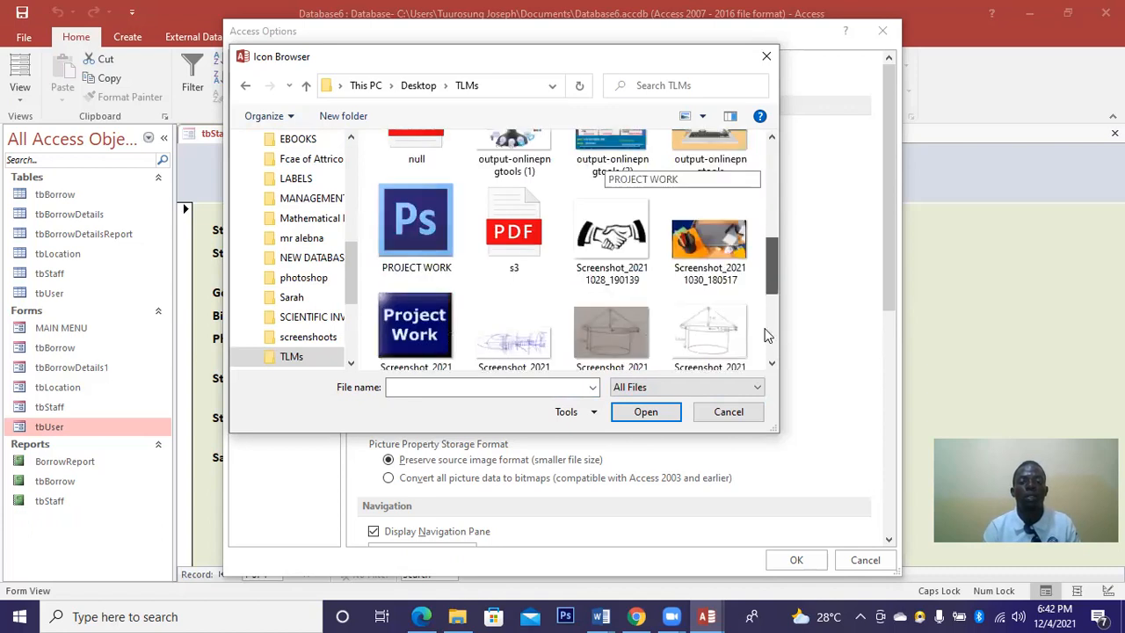
{"action": "scroll", "coordinate": [766, 334], "scroll_direction": "down", "scroll_amount": 3}
{"action": "left_click", "coordinate": [513, 303]}
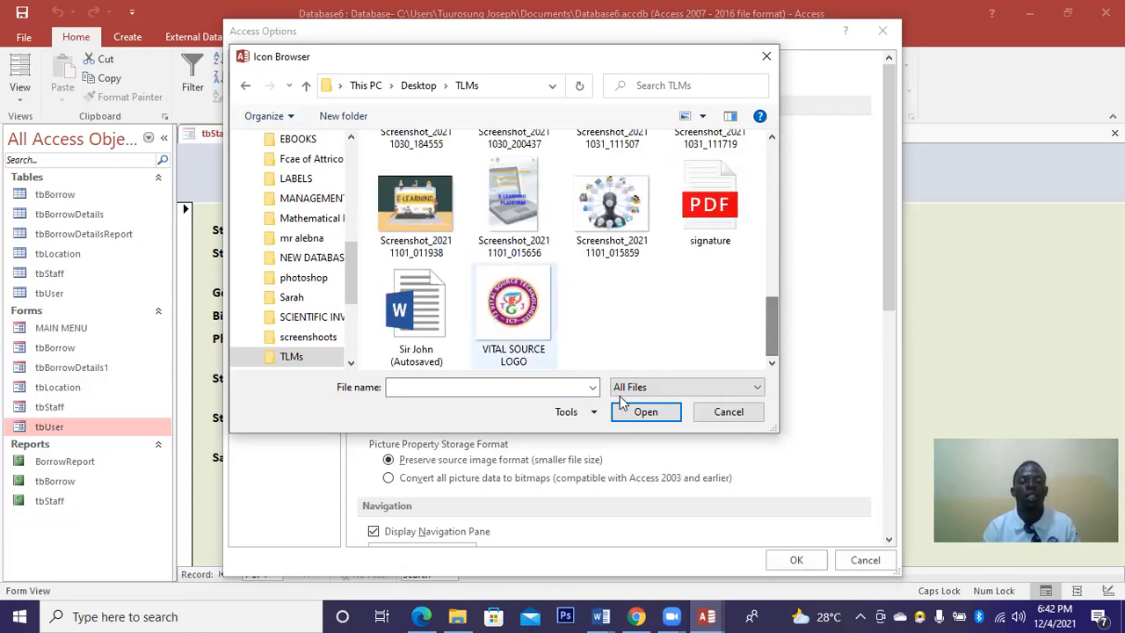
{"action": "double_click", "coordinate": [472, 338]}
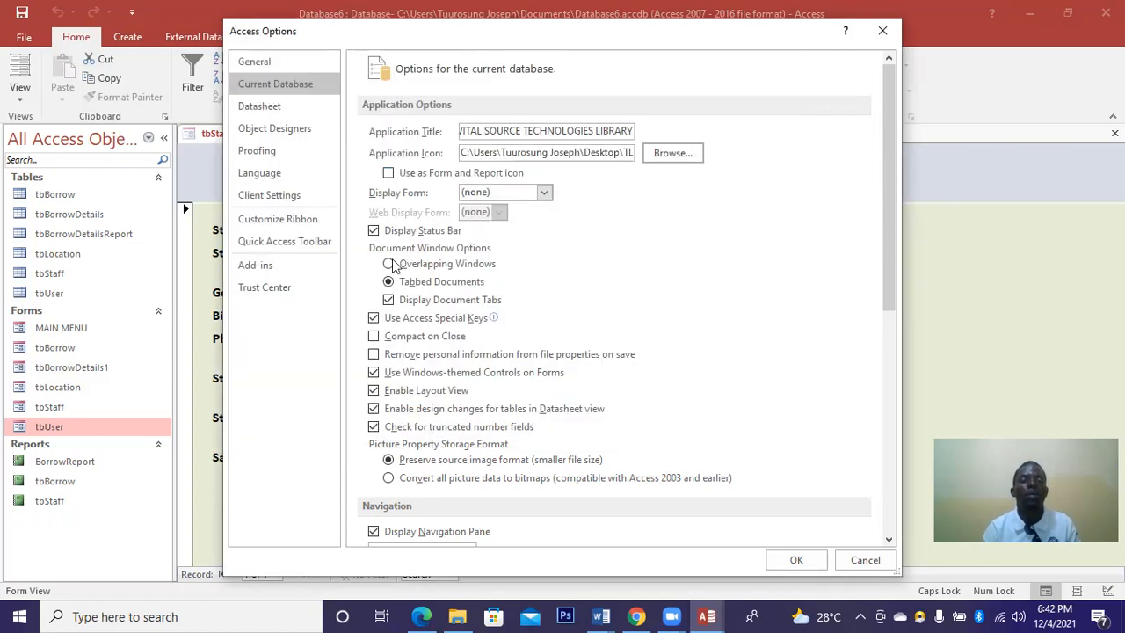
Clear Display Status Bar, Display Navigation Pane and Allow Full Menus, then apply the options.
{"action": "left_click", "coordinate": [372, 232]}
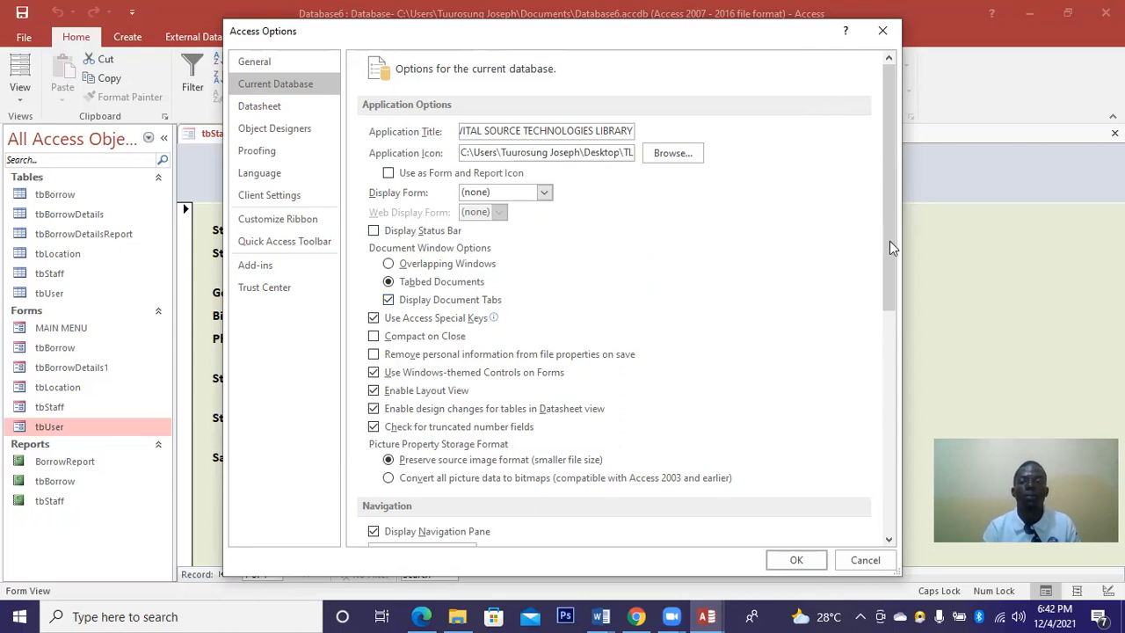
{"action": "left_click_drag", "start_coordinate": [893, 278], "coordinate": [888, 368]}
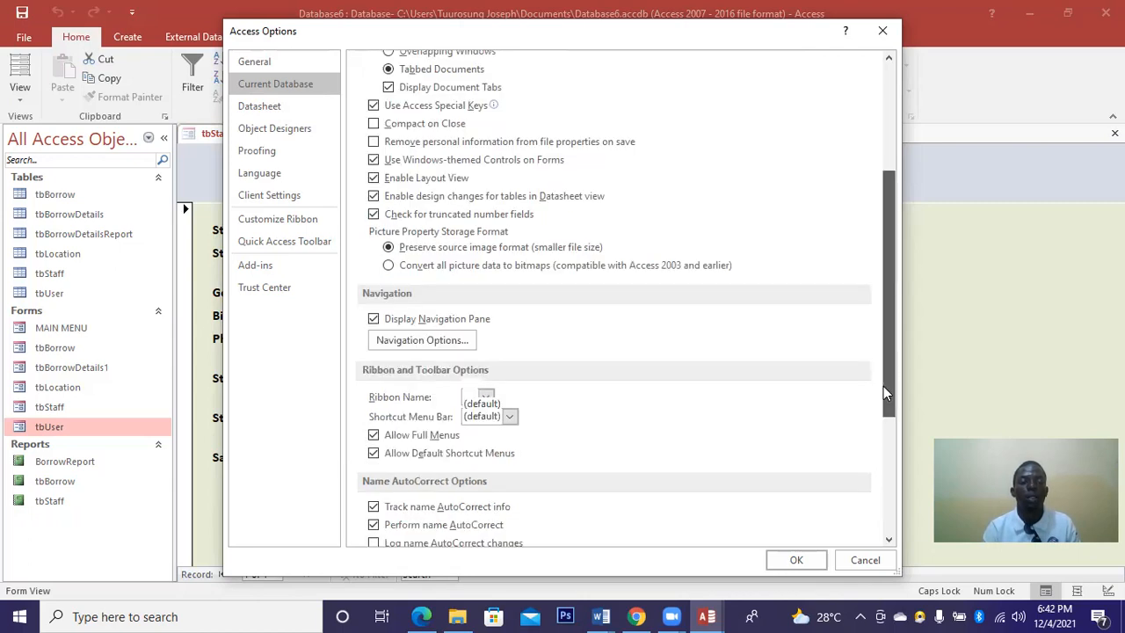
{"action": "scroll", "coordinate": [885, 393], "scroll_direction": "down", "scroll_amount": 2}
{"action": "left_click", "coordinate": [375, 241]}
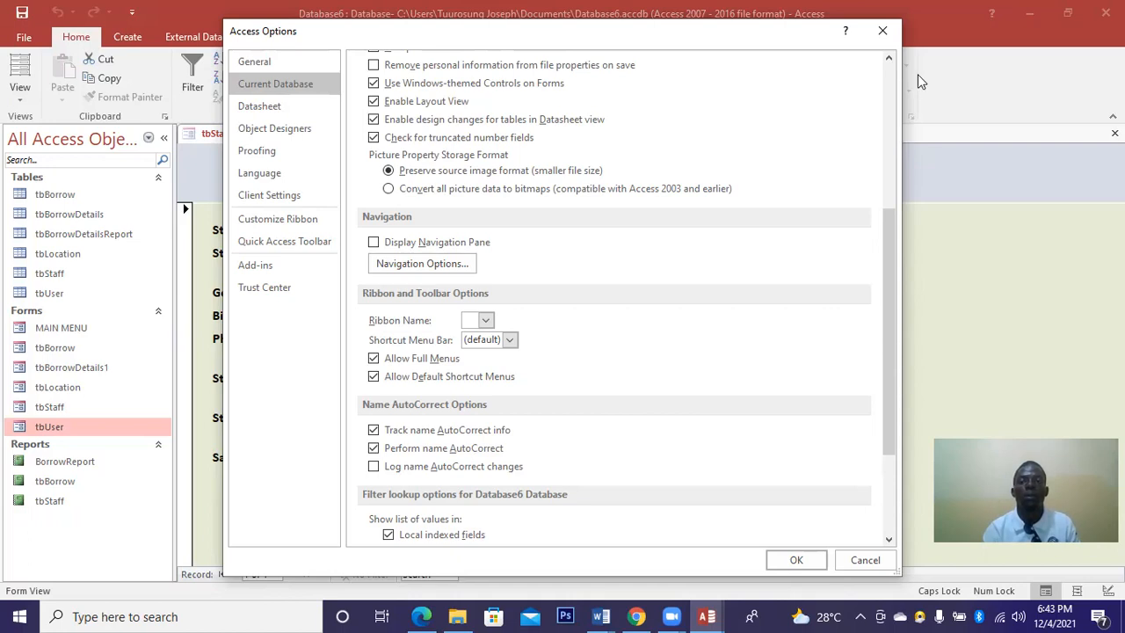
{"action": "left_click", "coordinate": [373, 358]}
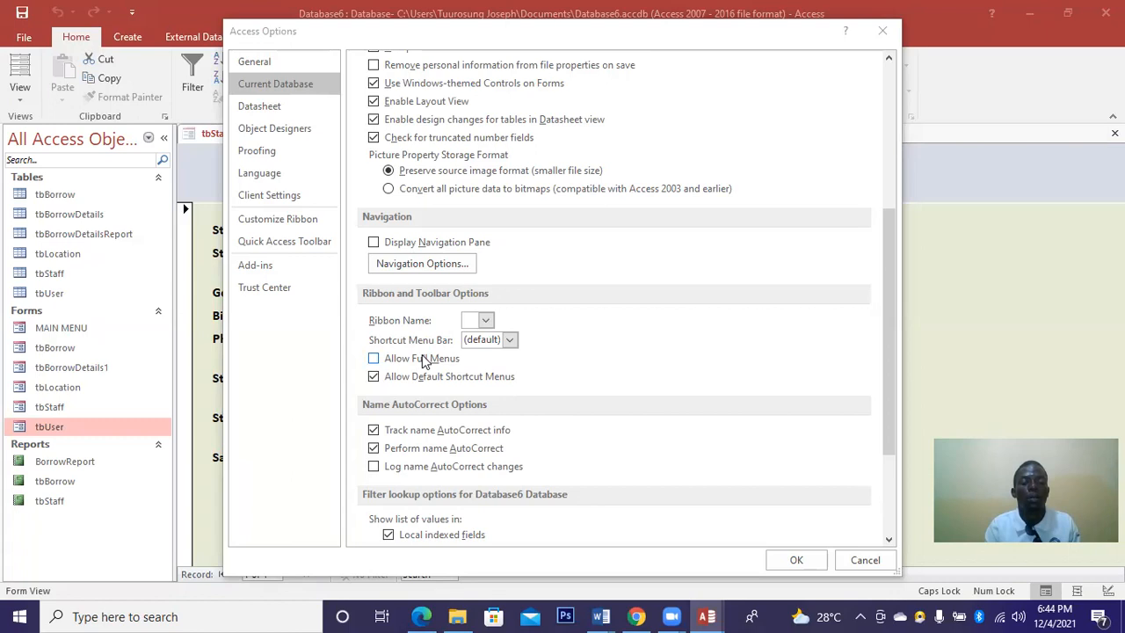
{"action": "left_click", "coordinate": [373, 358]}
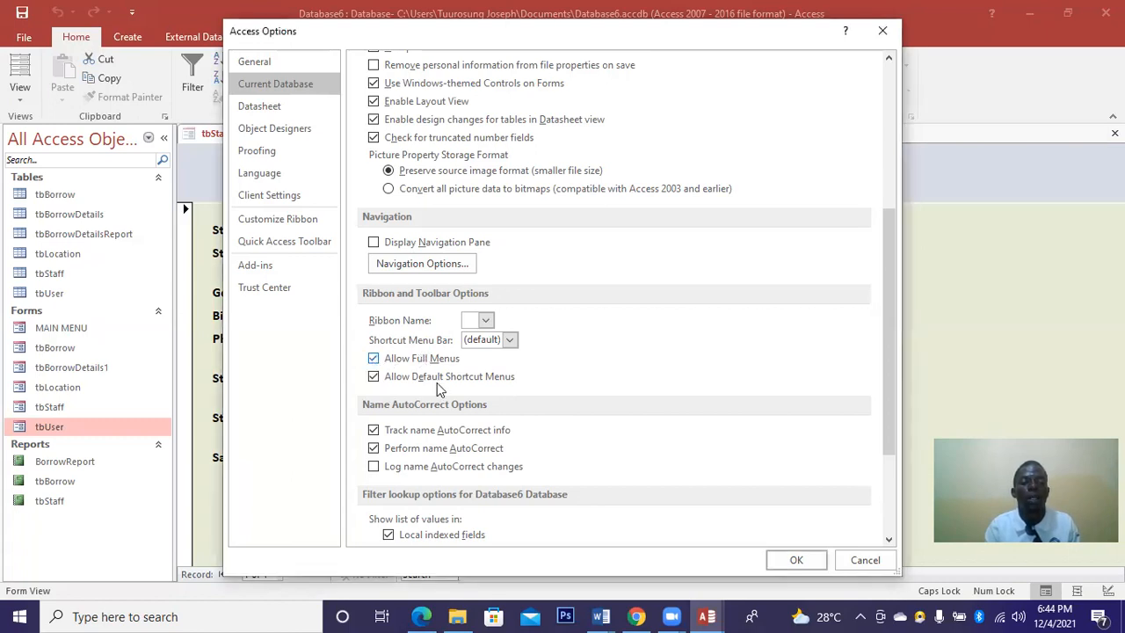
{"action": "left_click_drag", "start_coordinate": [891, 405], "coordinate": [793, 534]}
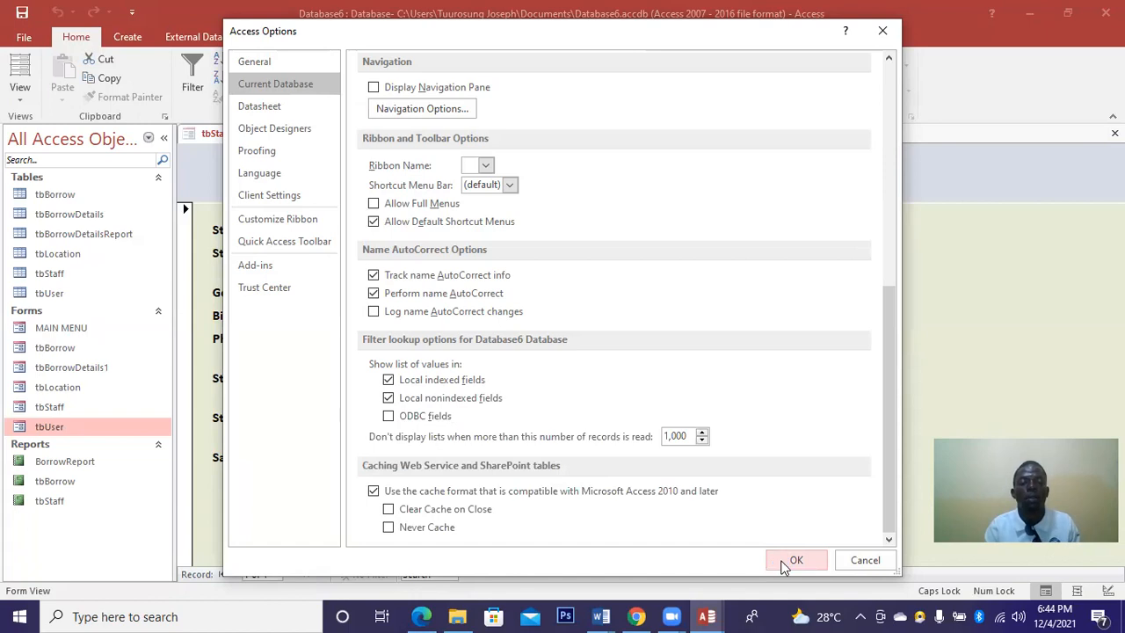
{"action": "left_click", "coordinate": [786, 561]}
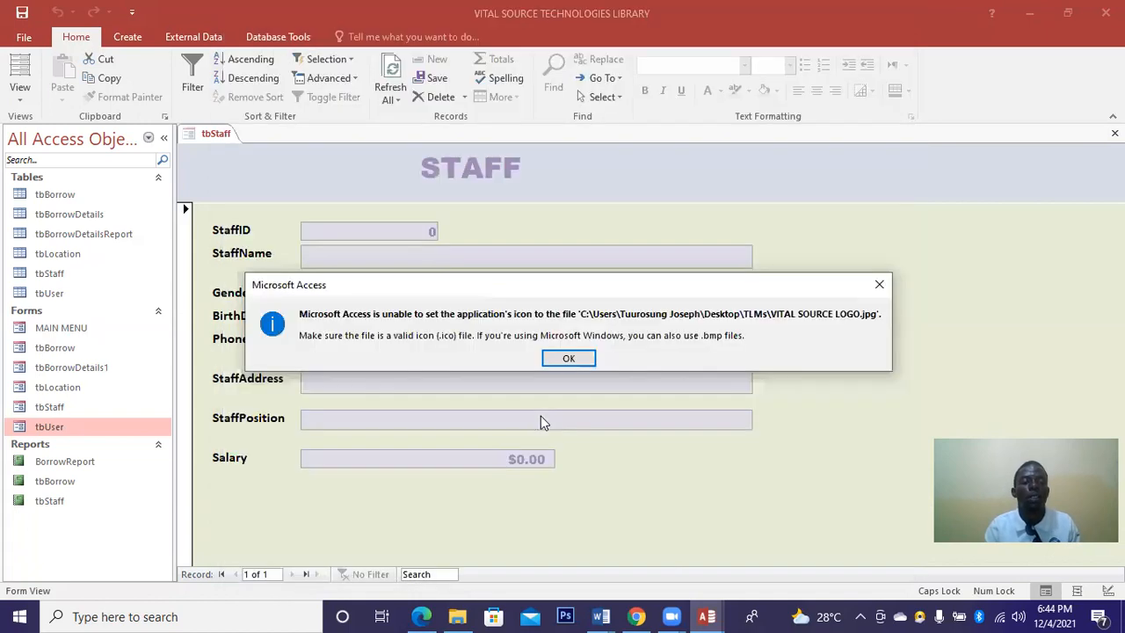
Dismiss the invalid-icon warning and the notice that the database must be reopened.
{"action": "left_click", "coordinate": [567, 360]}
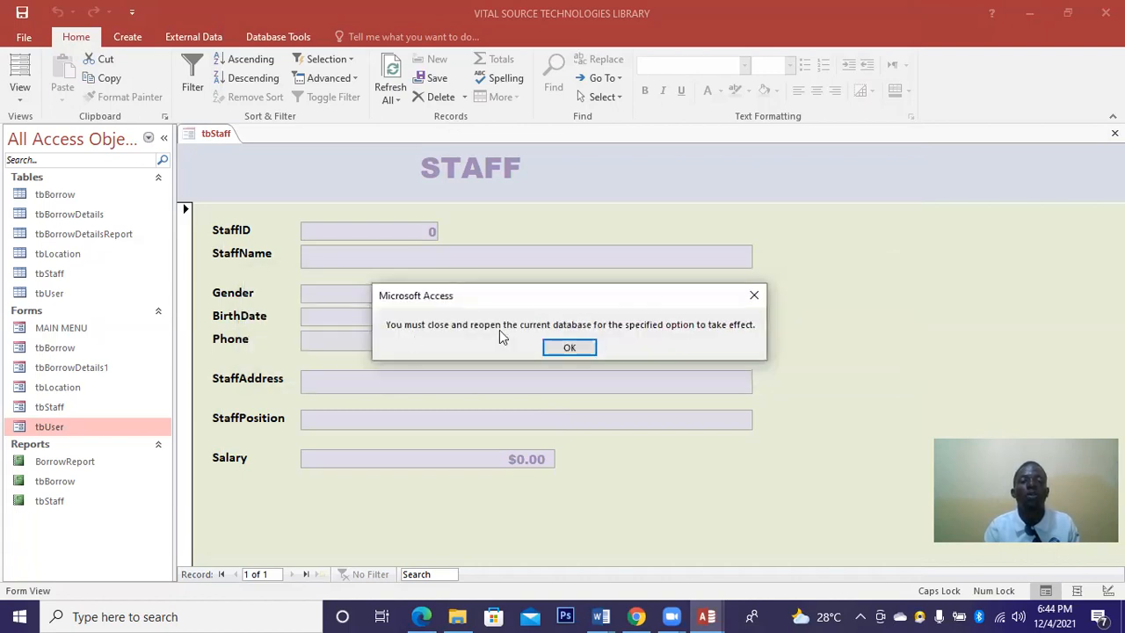
{"action": "left_click", "coordinate": [575, 347]}
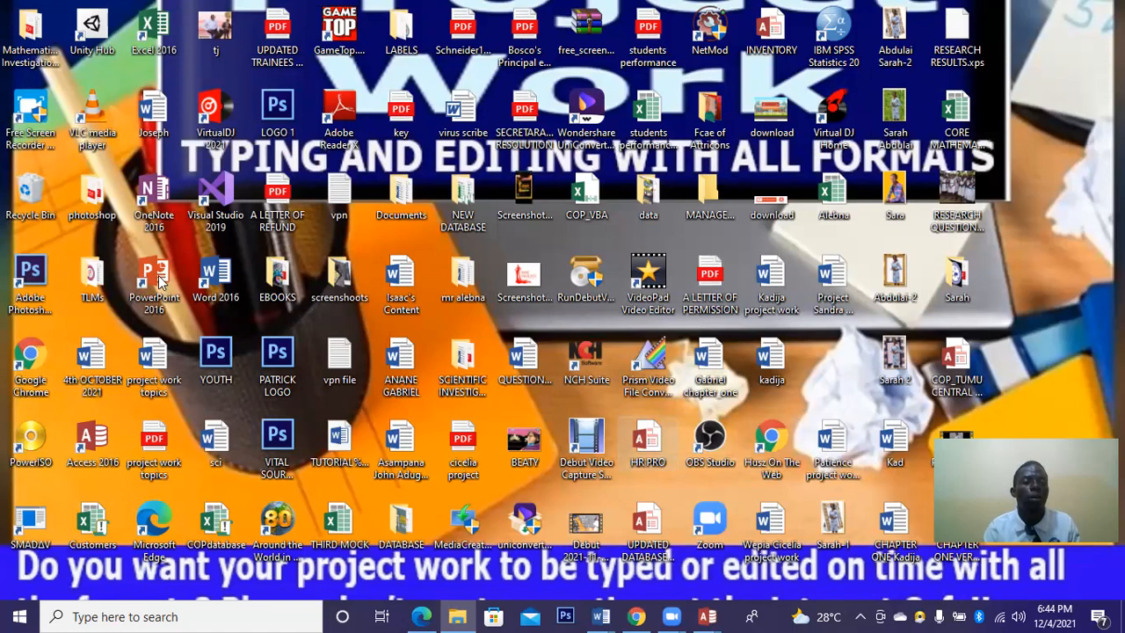
Launch Access 2016 from its desktop shortcut.
{"action": "double_click", "coordinate": [86, 448]}
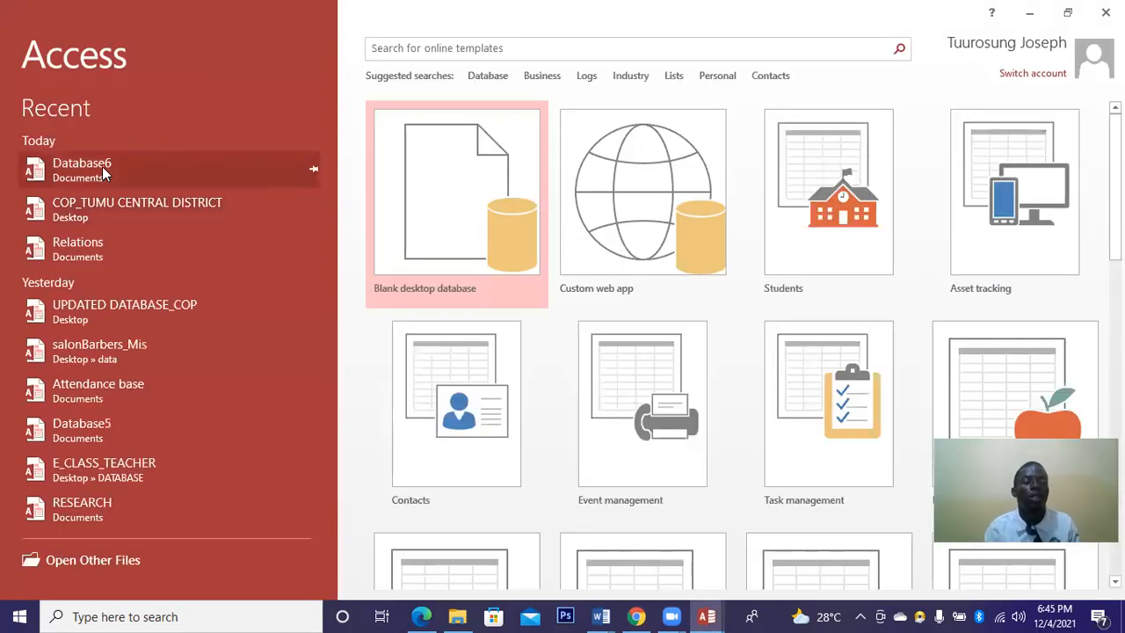
Reopen Database6 from the Recent list on the Access start screen.
{"action": "left_click", "coordinate": [102, 166]}
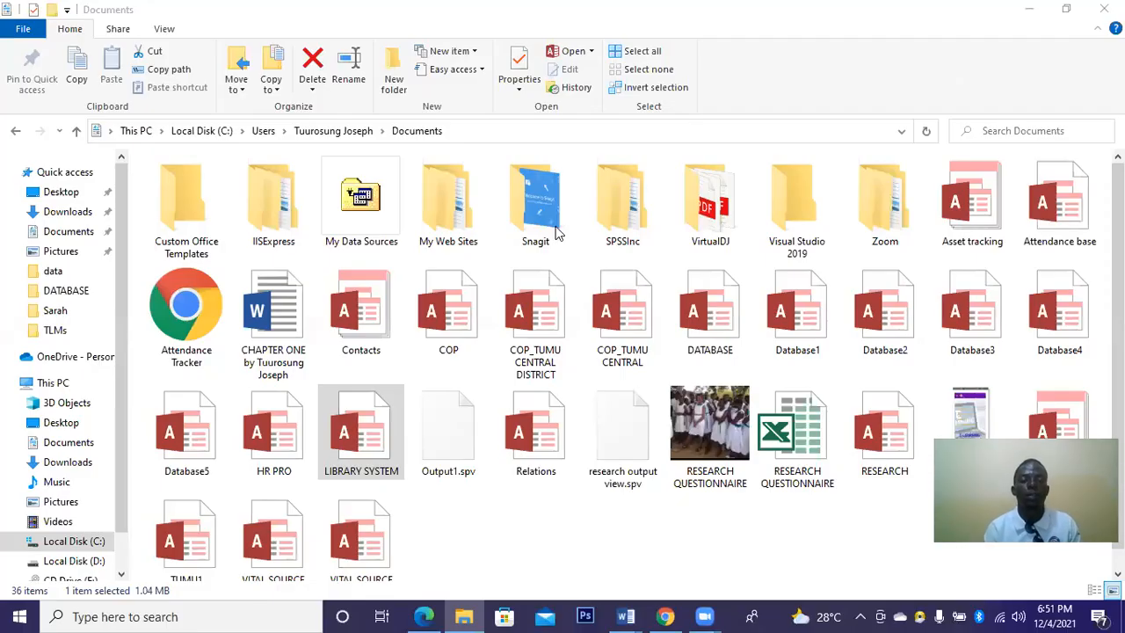
Select the LIBRARY SYSTEM database file in the Documents folder.
{"action": "left_click", "coordinate": [387, 440]}
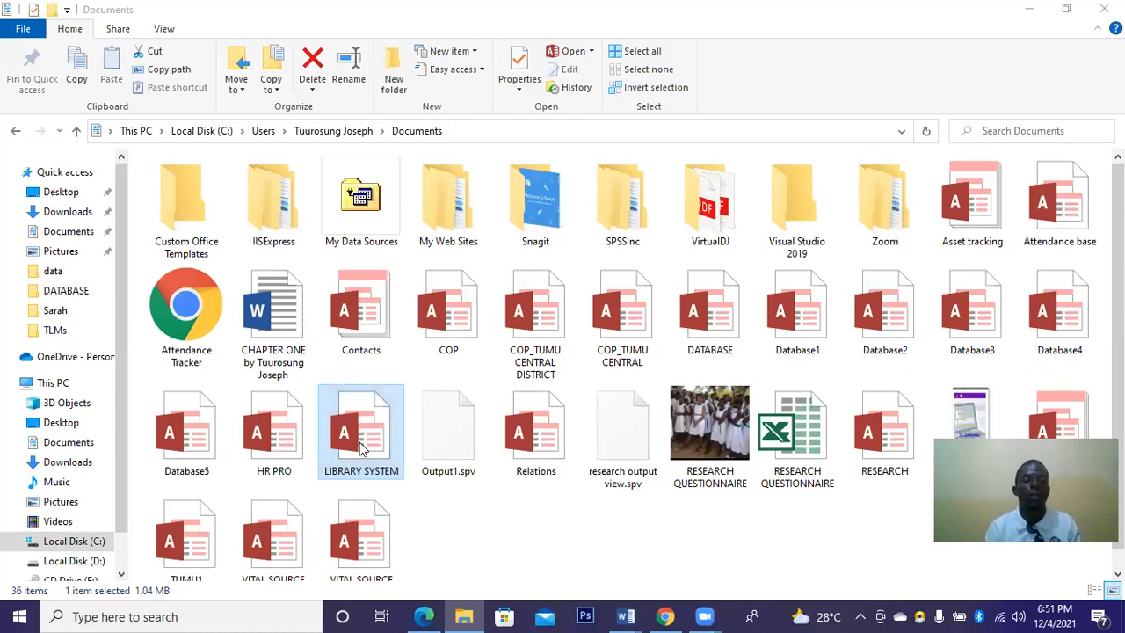